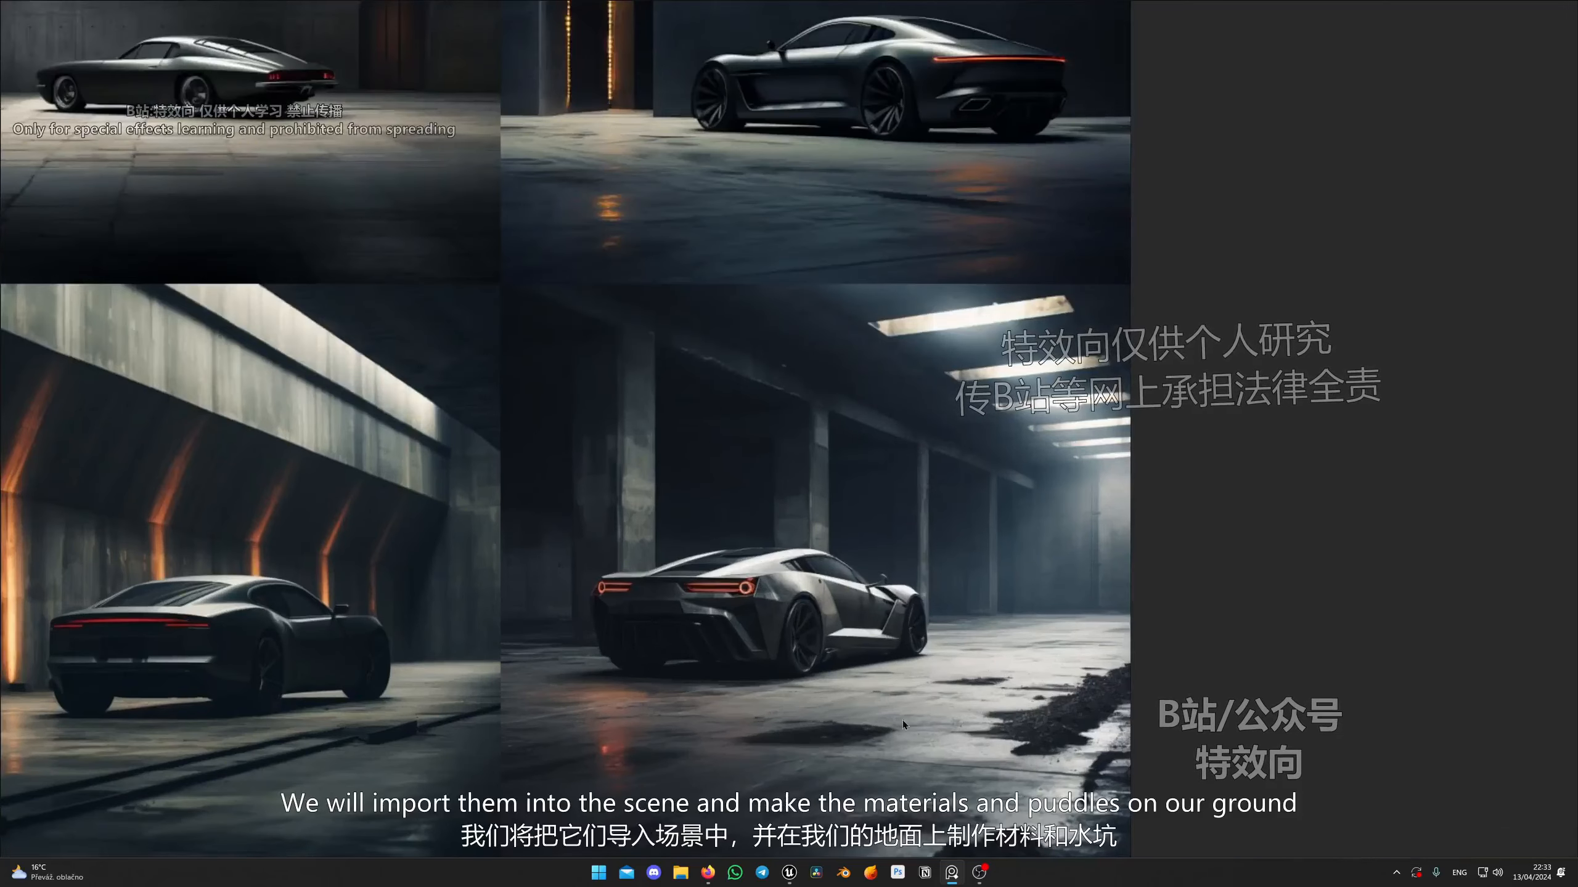
# Switch from the reference board to Unreal Engine and create a new level from the Empty Level template.
pyautogui.scroll(-3, 977, 684)
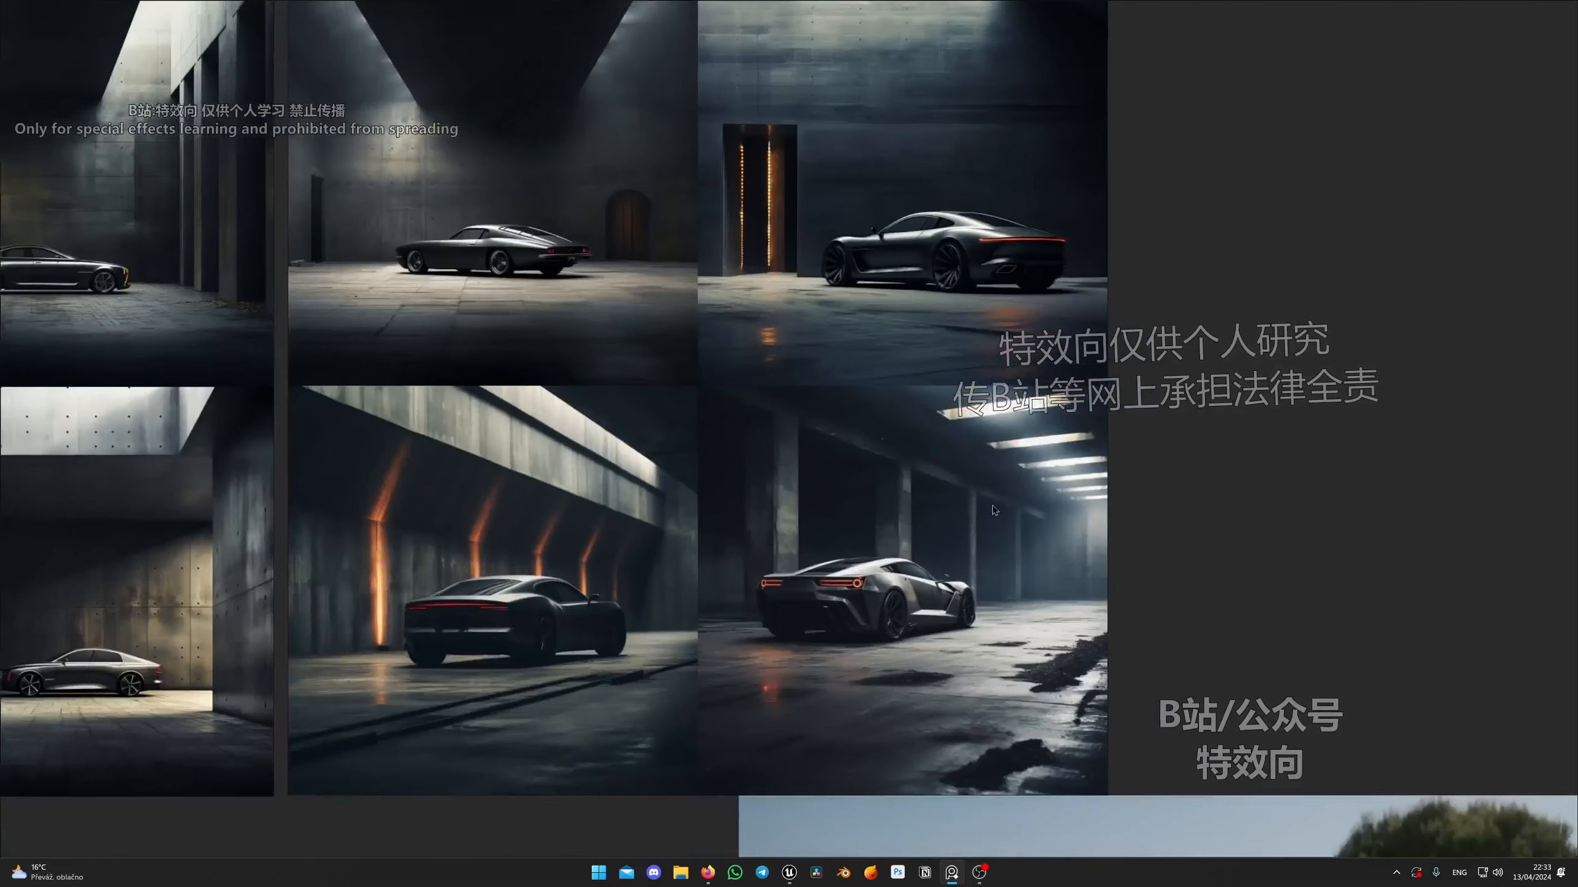
pyautogui.moveTo(995, 510); pyautogui.dragTo(954, 550, button='middle')
pyautogui.click(788, 873)
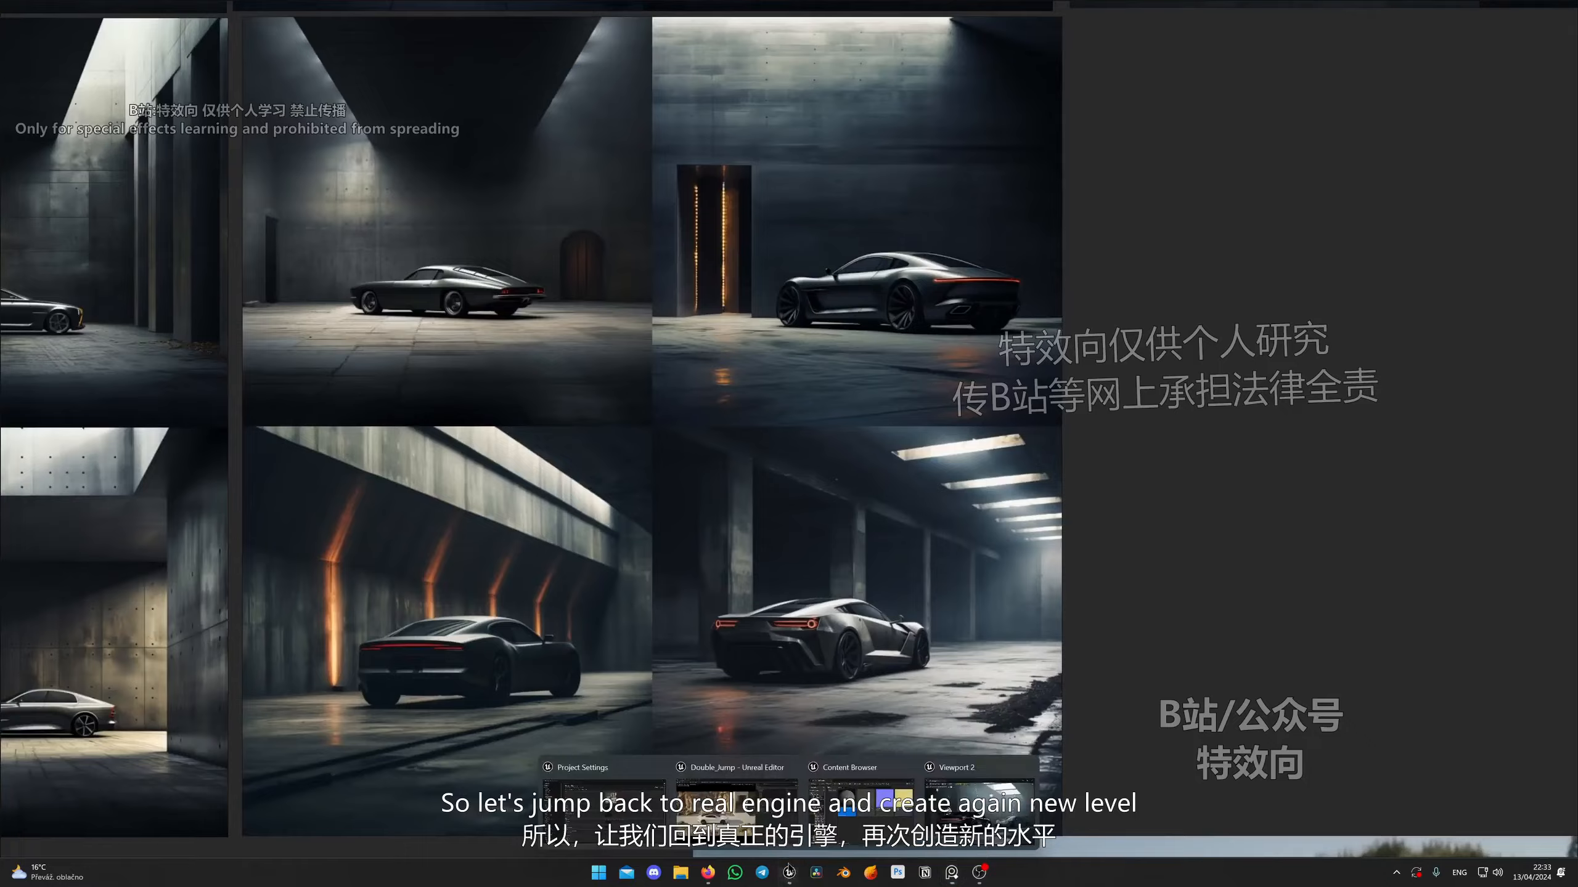
pyautogui.click(785, 808)
pyautogui.click(73, 6)
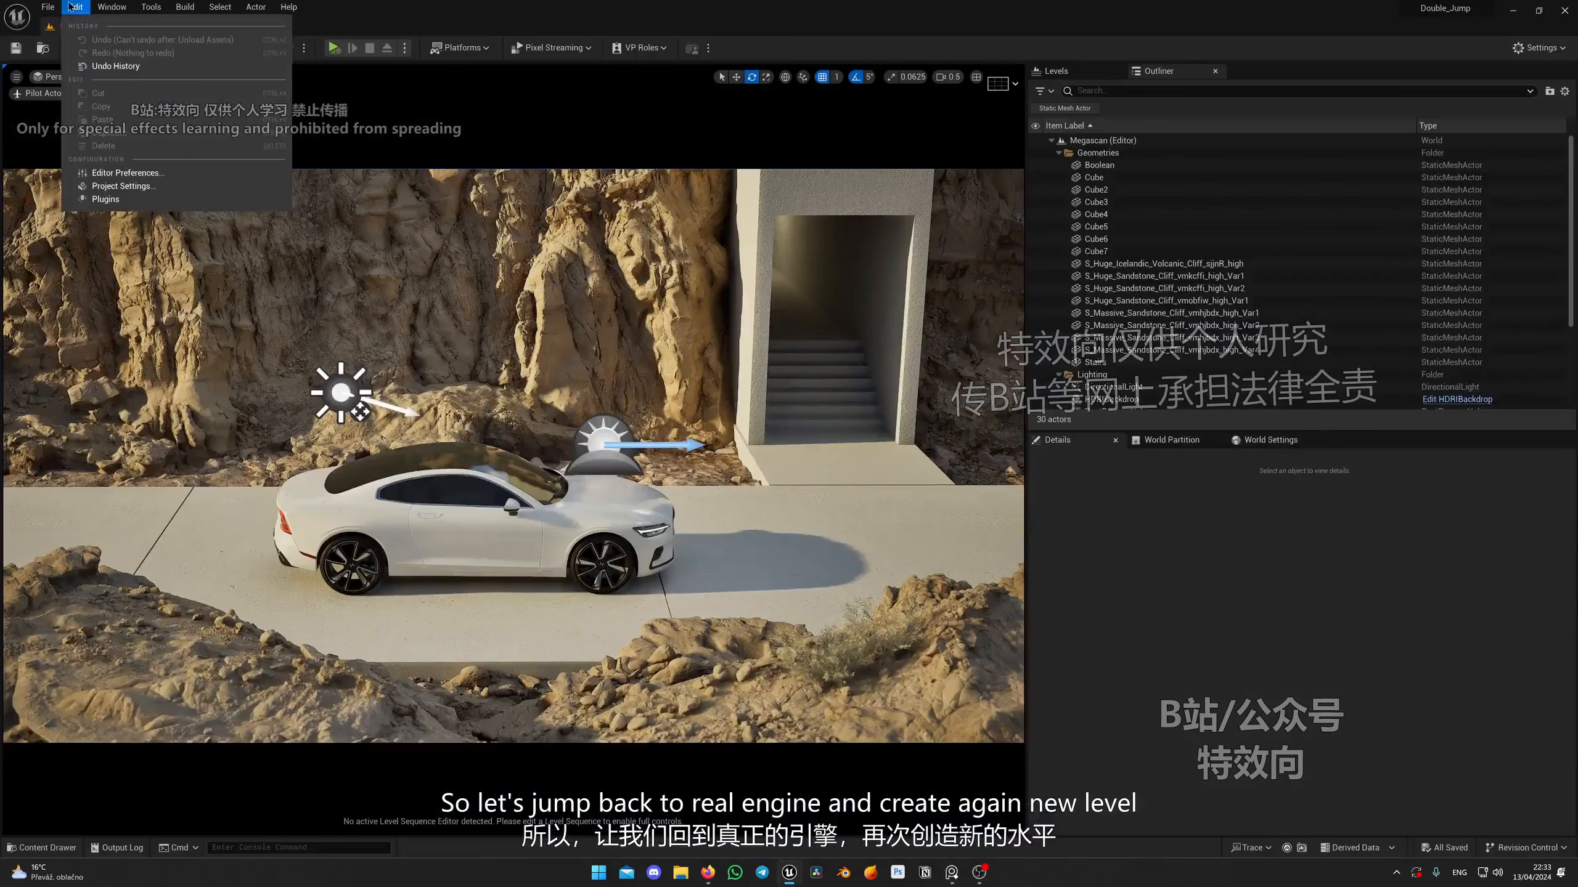
pyautogui.moveTo(48, 7)
pyautogui.click(81, 40)
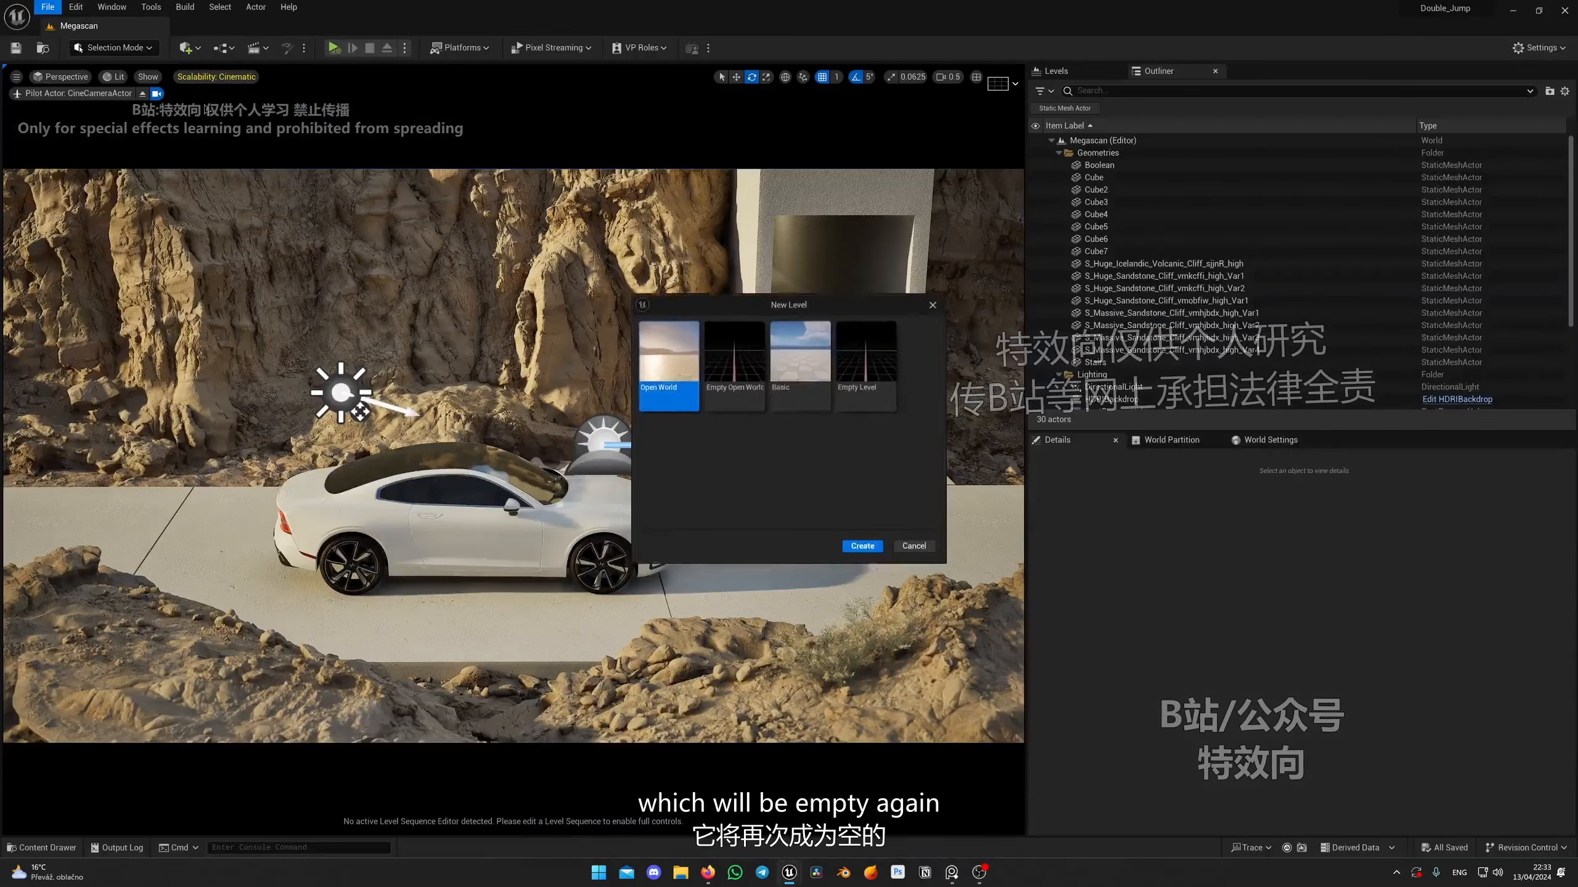
pyautogui.click(861, 369)
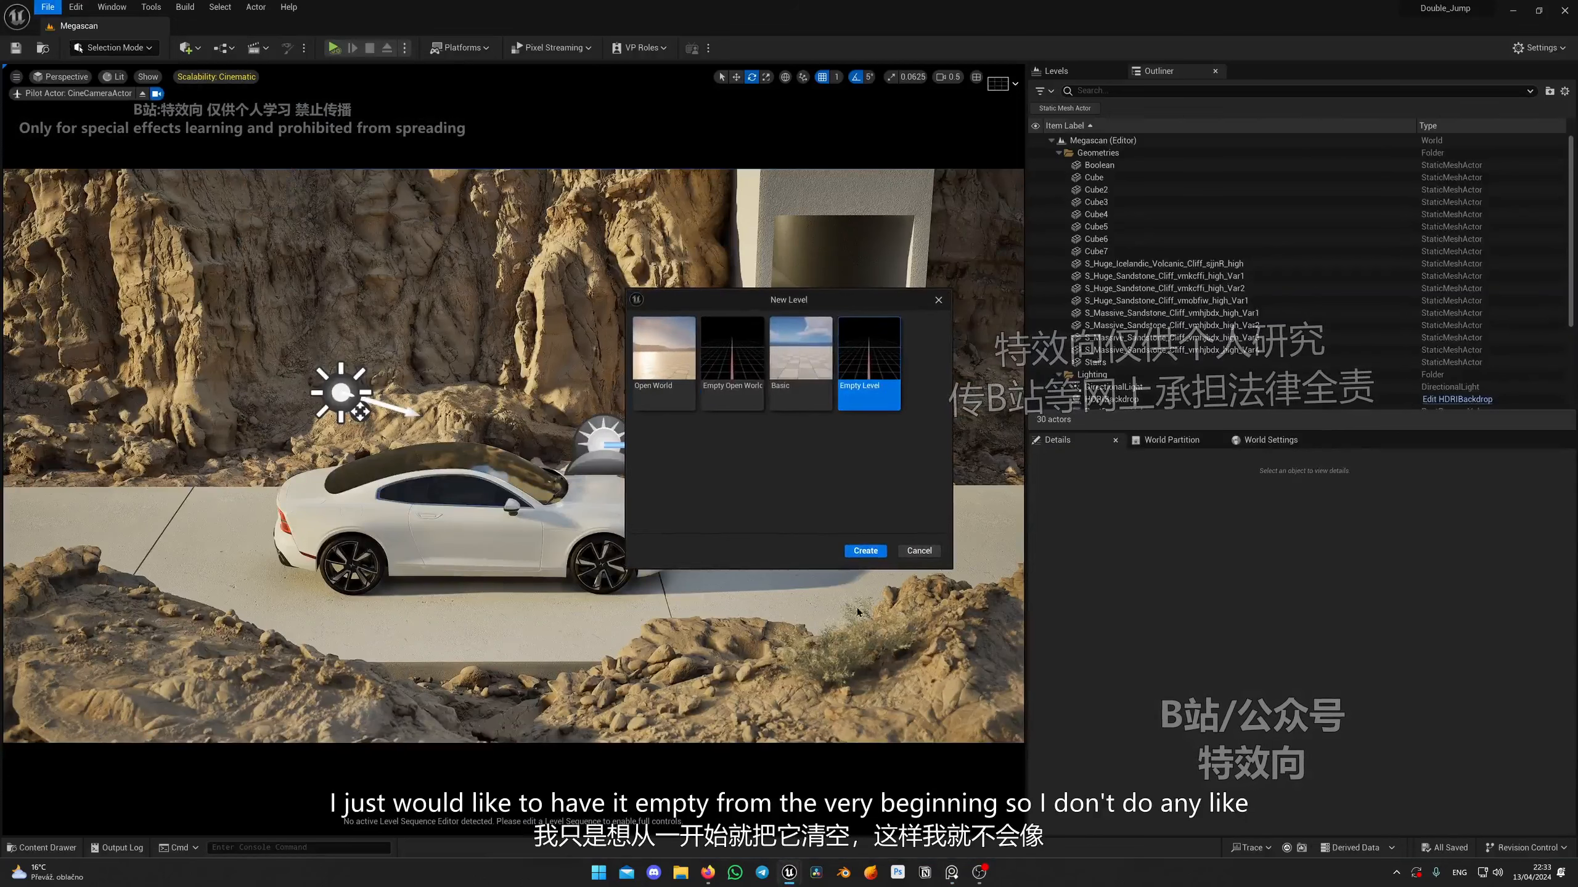
pyautogui.click(865, 551)
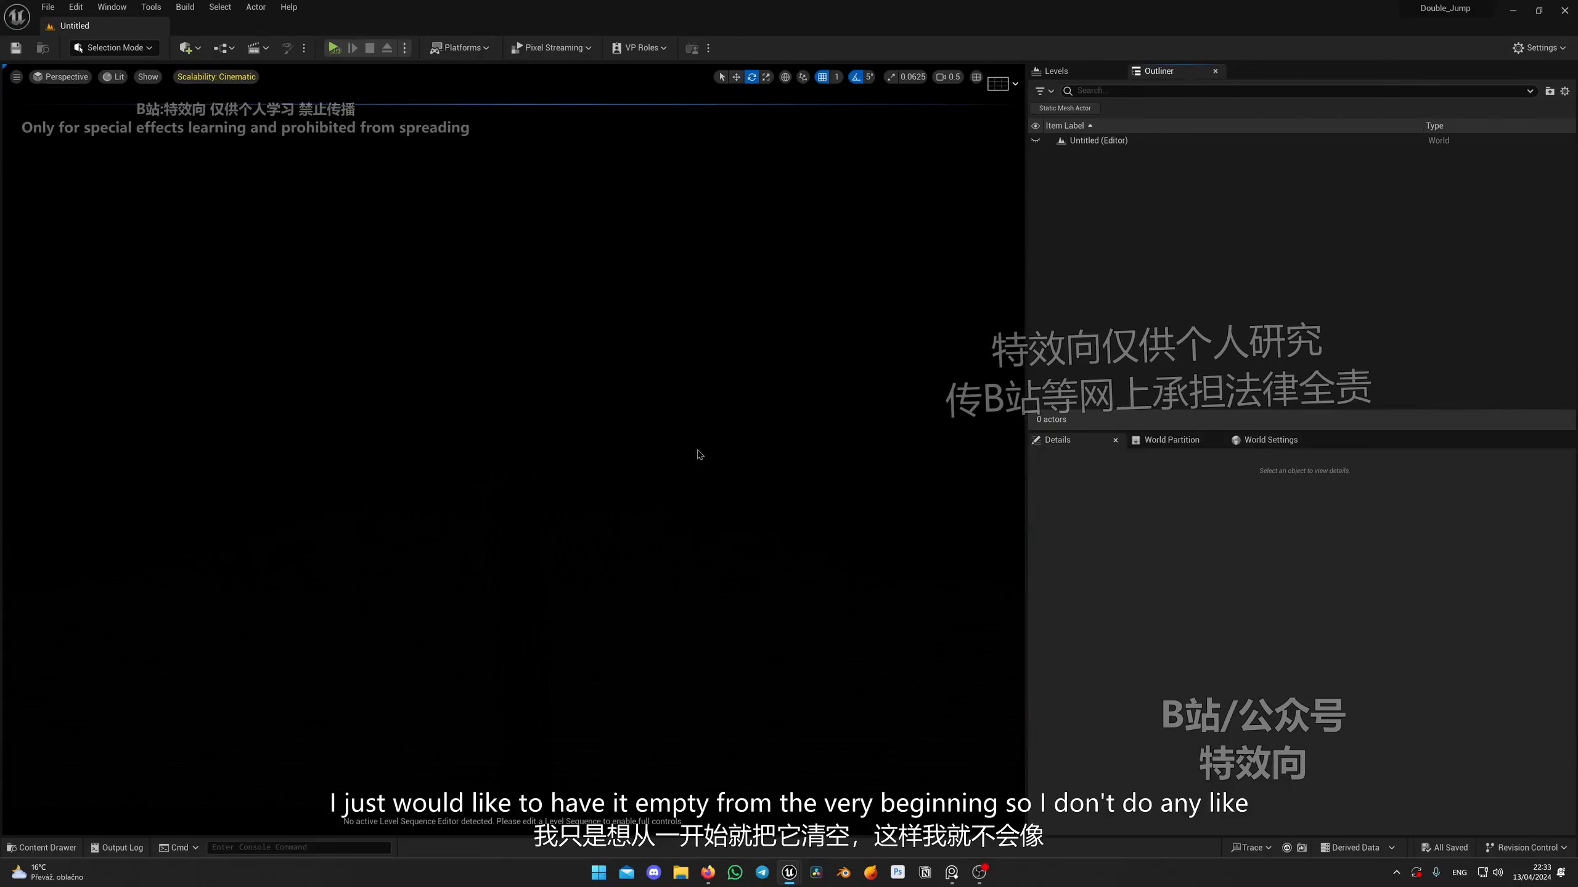
# Add a plane shape to the empty level and scale it up uniformly as a large ground surface.
pyautogui.click(185, 47)
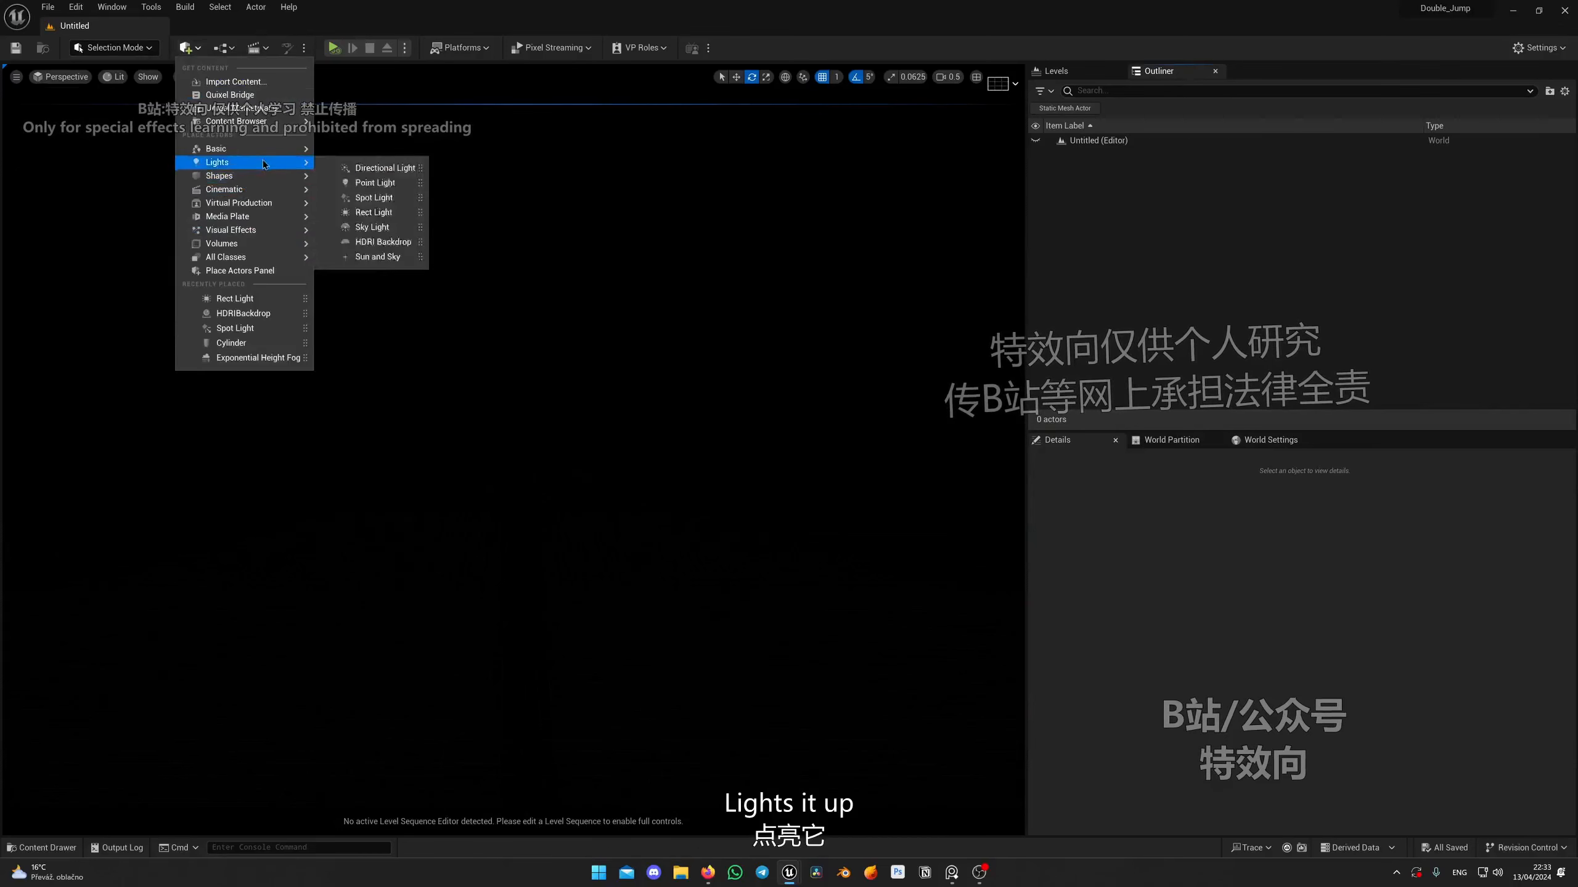
pyautogui.moveTo(267, 179)
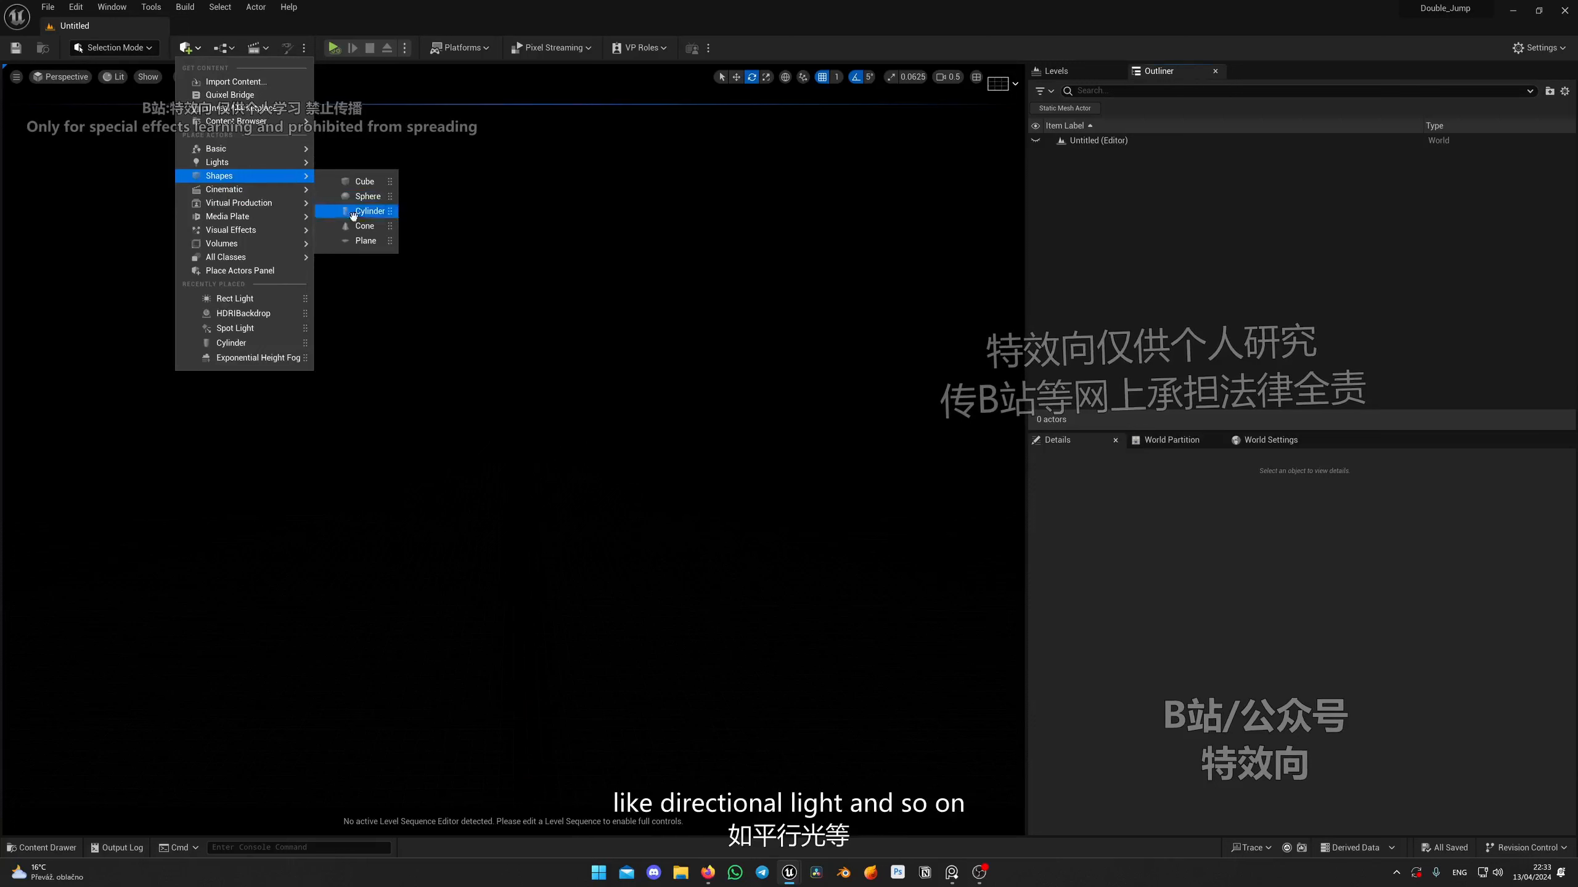
pyautogui.click(365, 240)
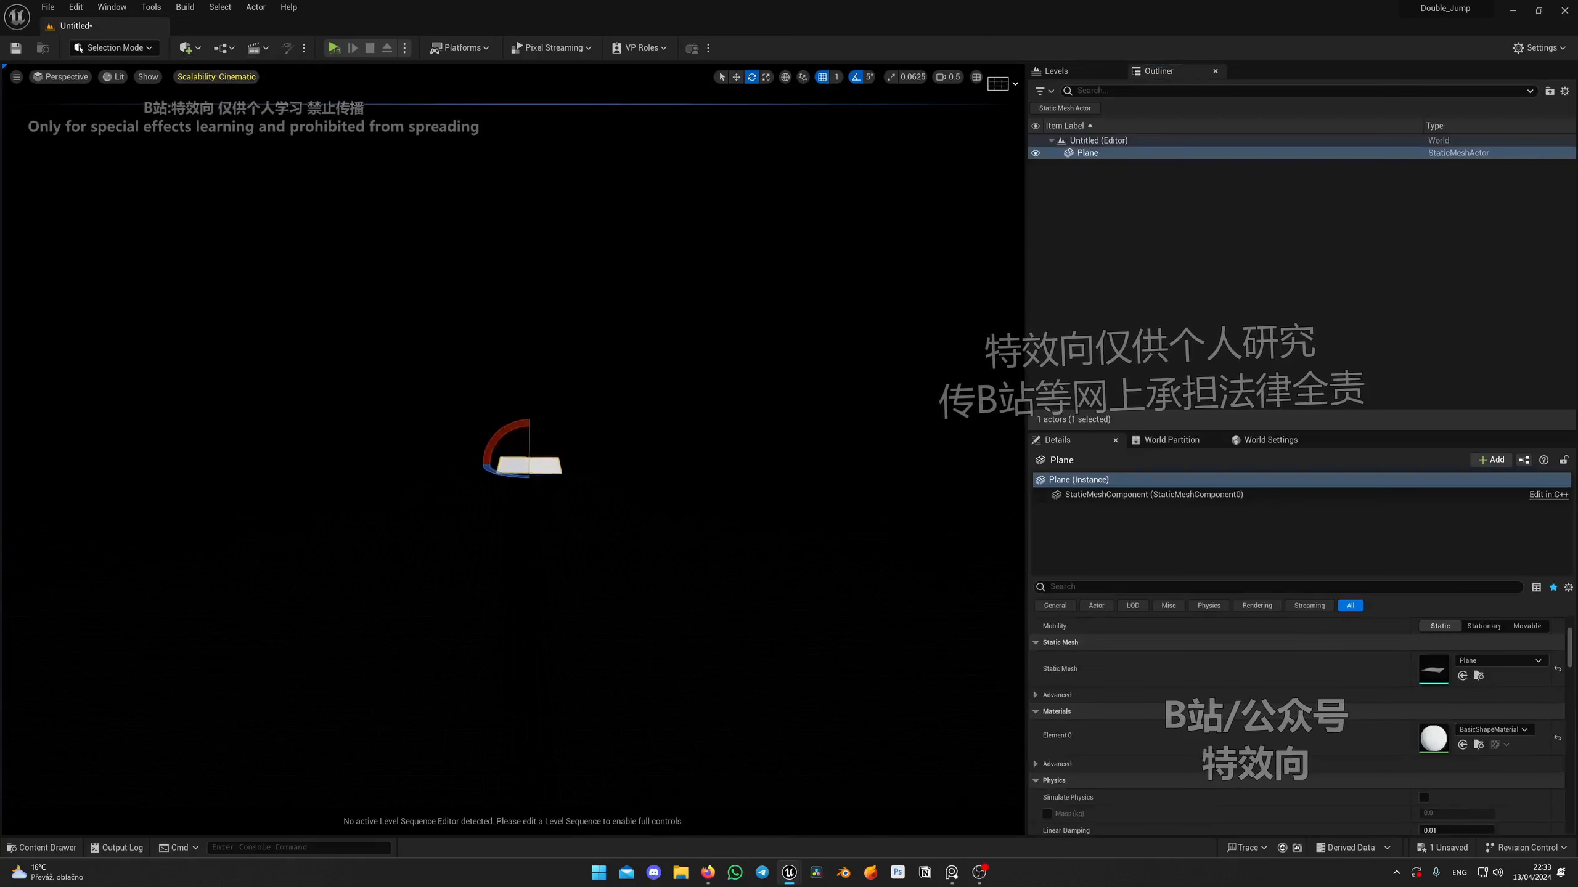
pyautogui.press('w')
pyautogui.moveTo(514, 435); pyautogui.dragTo(506, 416, button='right')
pyautogui.press('f')
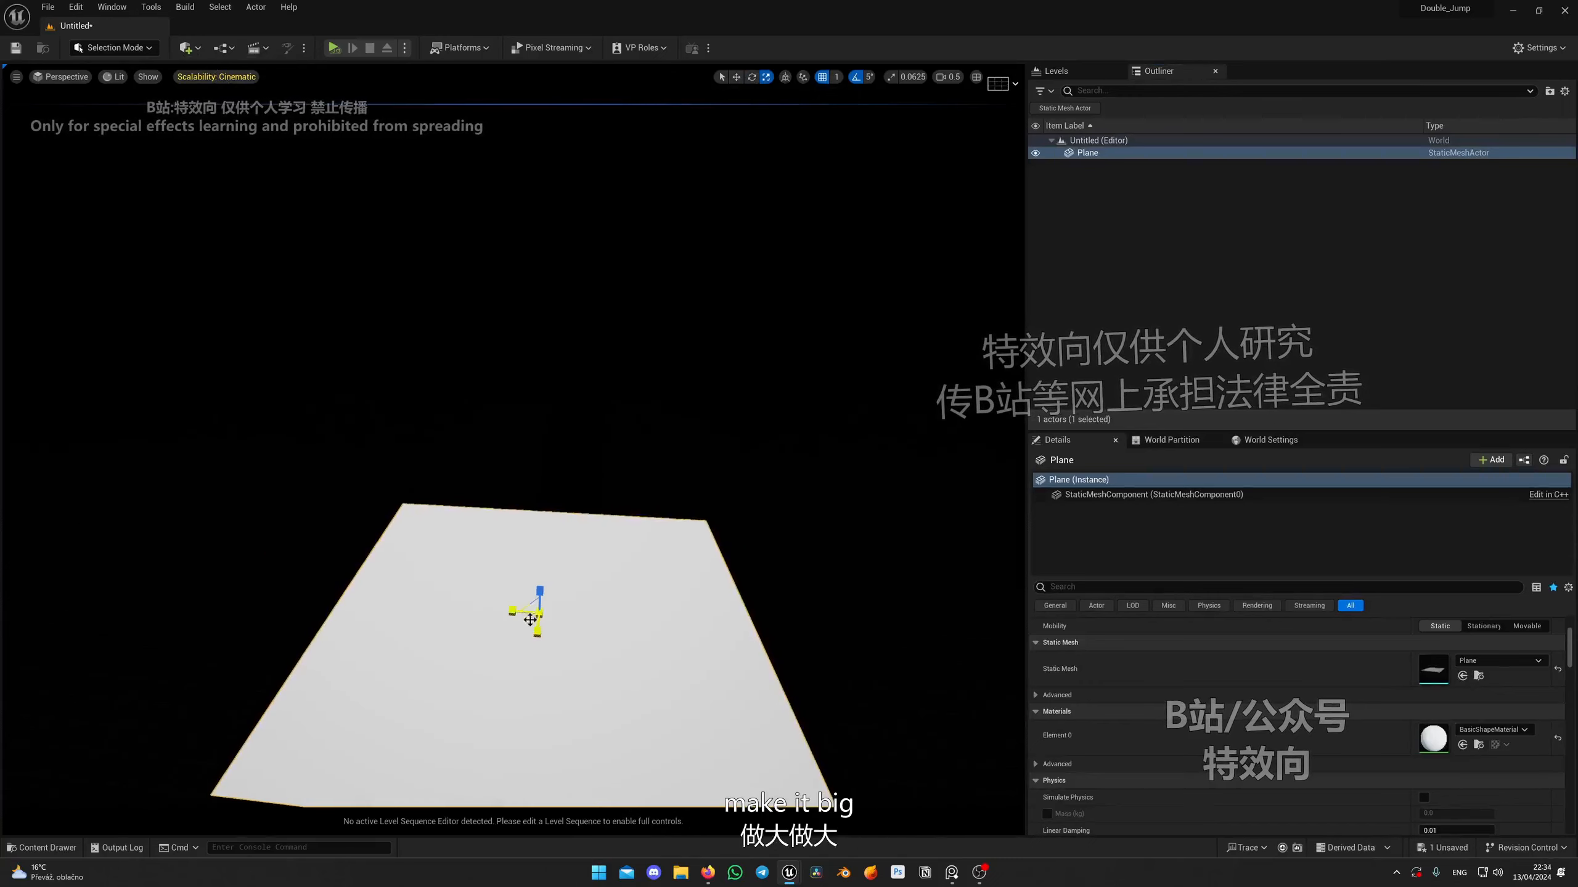
pyautogui.moveTo(530, 619); pyautogui.dragTo(831, 462)
pyautogui.press('s')
pyautogui.moveTo(832, 461); pyautogui.dragTo(851, 540, button='right')
pyautogui.scroll(2, 832, 461)
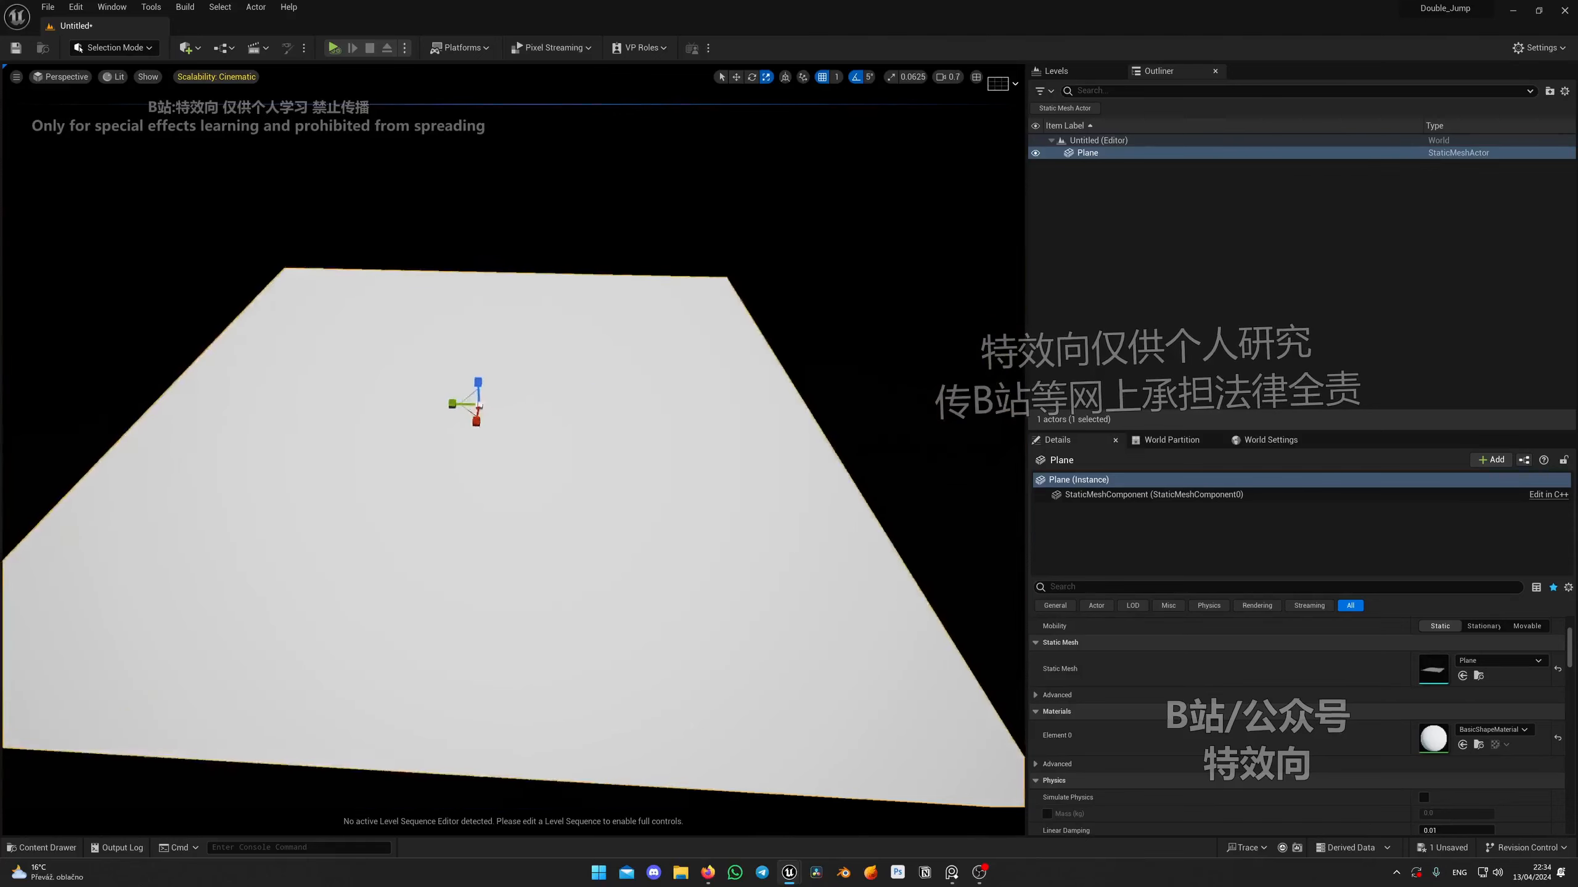
# Set the viewport to Unlit mode with the ground plane in view.
pyautogui.moveTo(840, 372); pyautogui.dragTo(801, 379, button='right')
pyautogui.press('w')
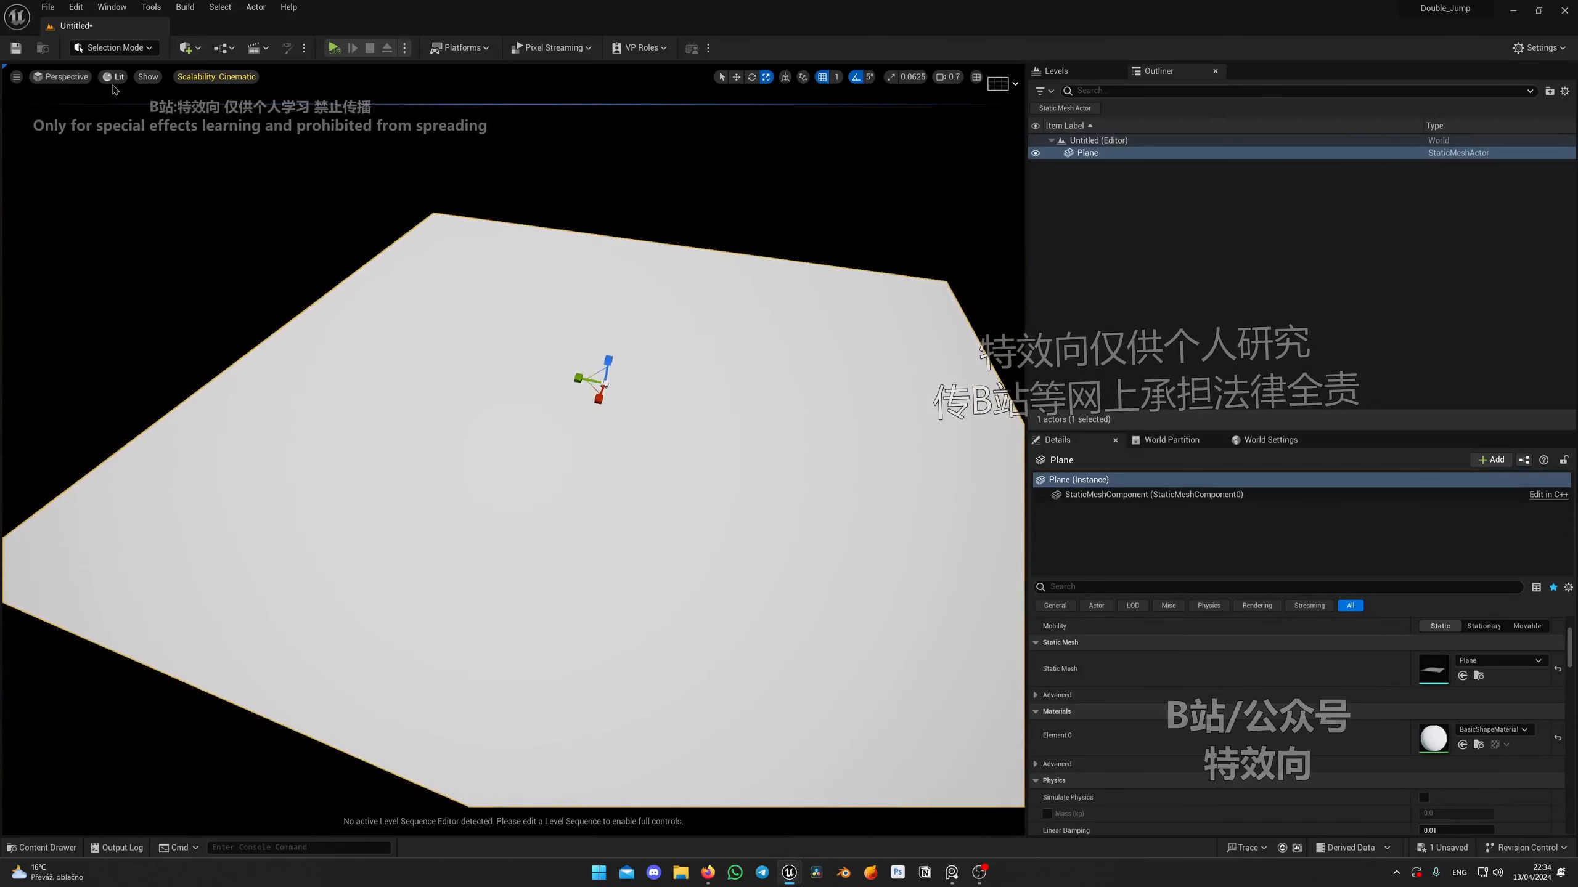
pyautogui.hotkey('alt', '2')
pyautogui.moveTo(719, 292)
pyautogui.mouseDown(button='right')
pyautogui.moveTo(719, 273)
pyautogui.moveTo(712, 299)
pyautogui.mouseUp(button='right')
pyautogui.hotkey('alt', '3')
pyautogui.press('w')
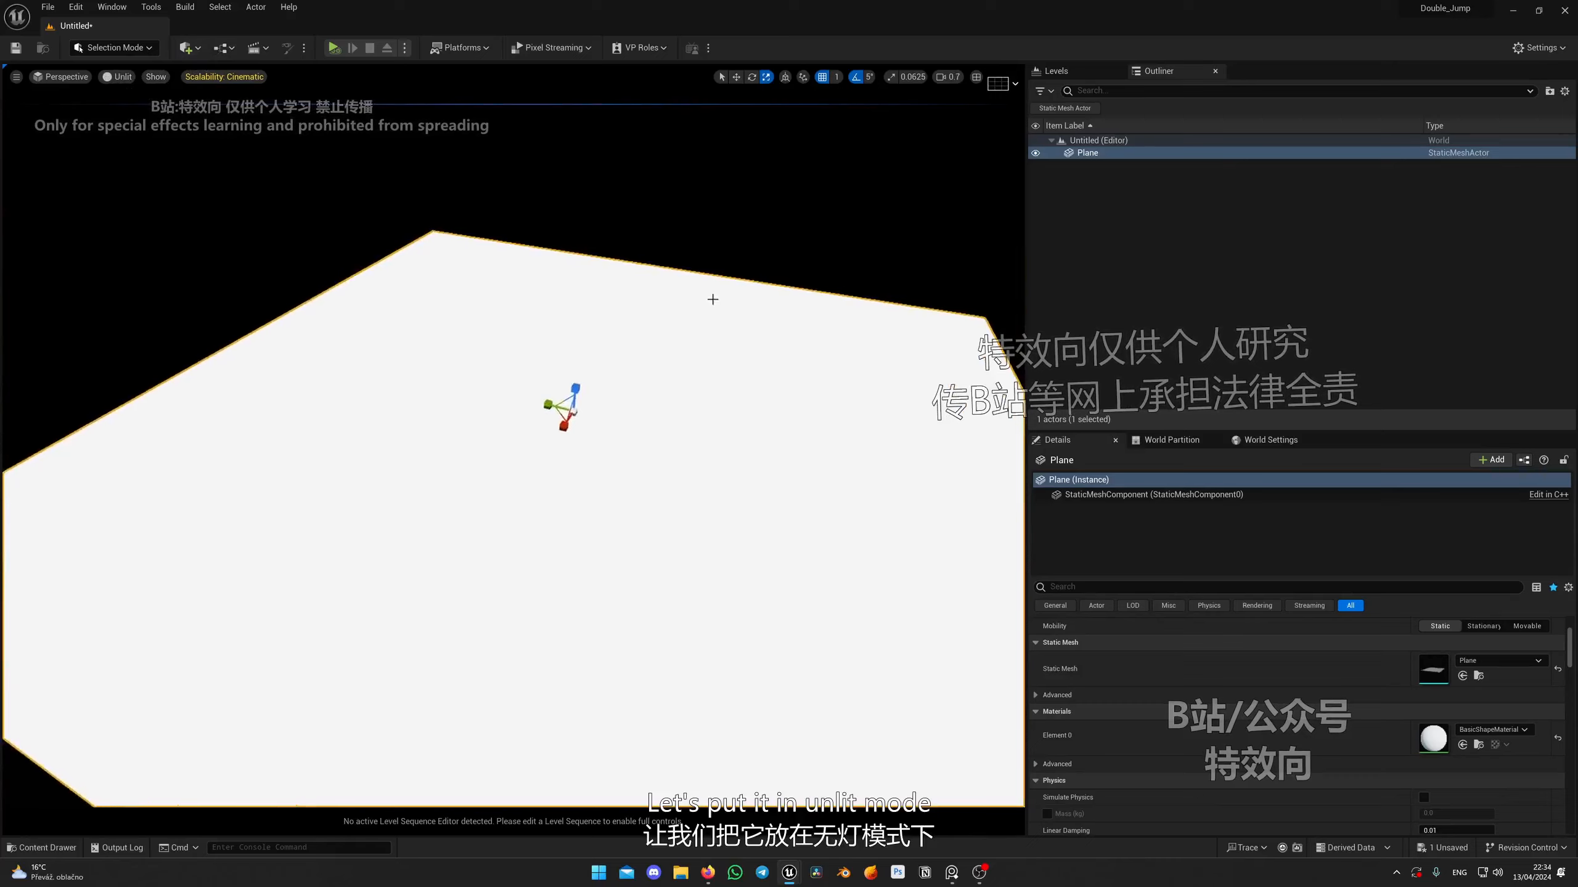
# Place the BP_Rig_911_Child car from the CarRig Blueprints folder onto the ground plane.
pyautogui.hotkey('ctrl', 'space')
pyautogui.click(100, 478)
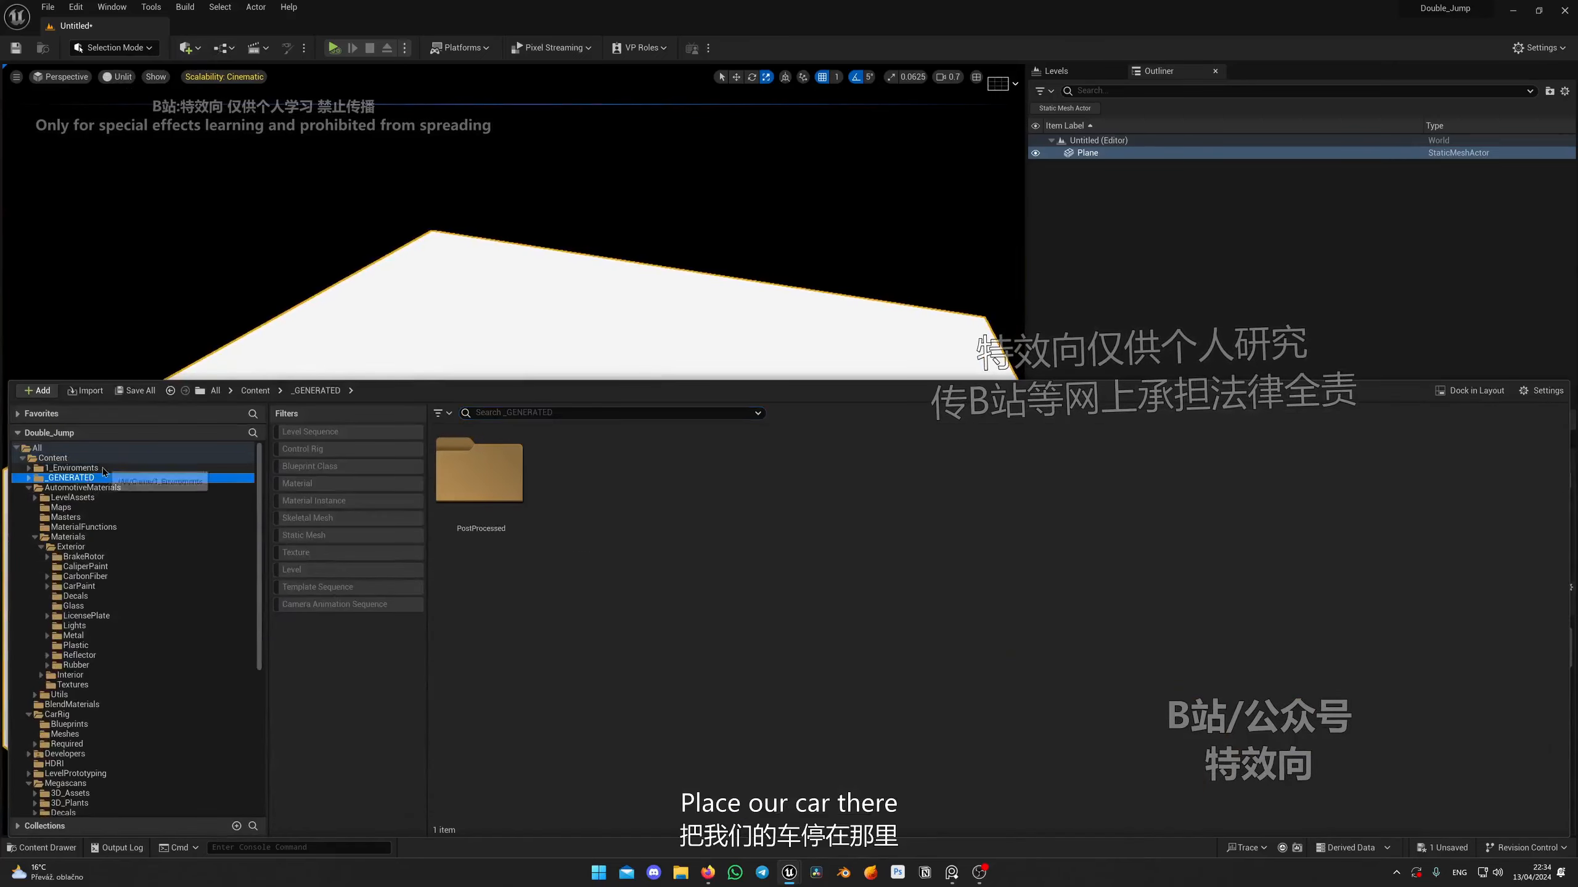
pyautogui.click(81, 468)
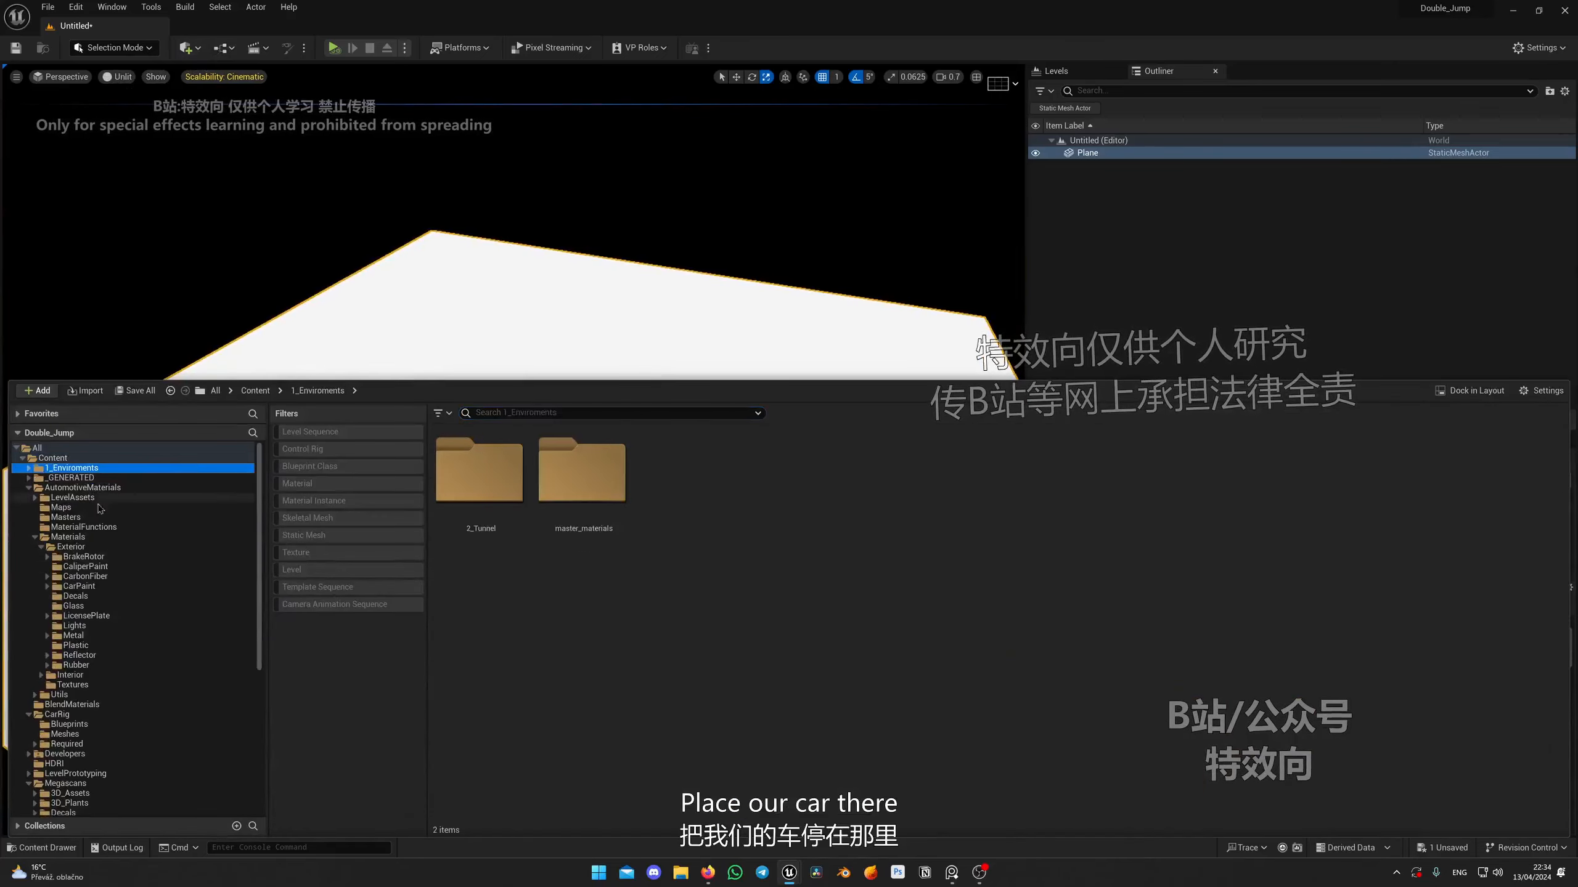
pyautogui.click(35, 537)
pyautogui.click(28, 488)
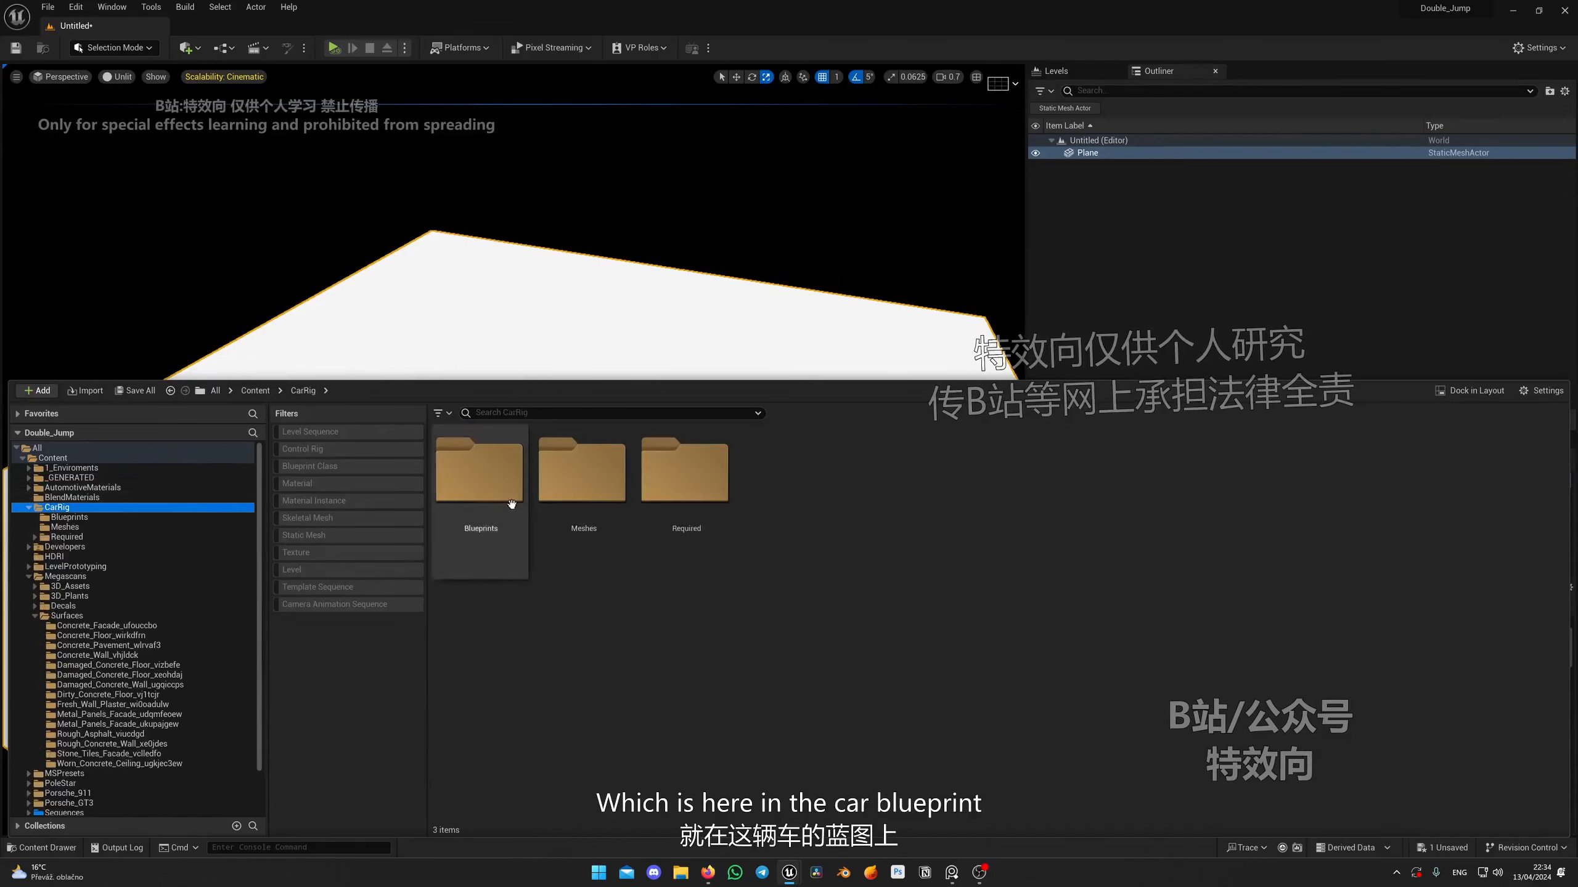
pyautogui.doubleClick(479, 472)
pyautogui.click(994, 472)
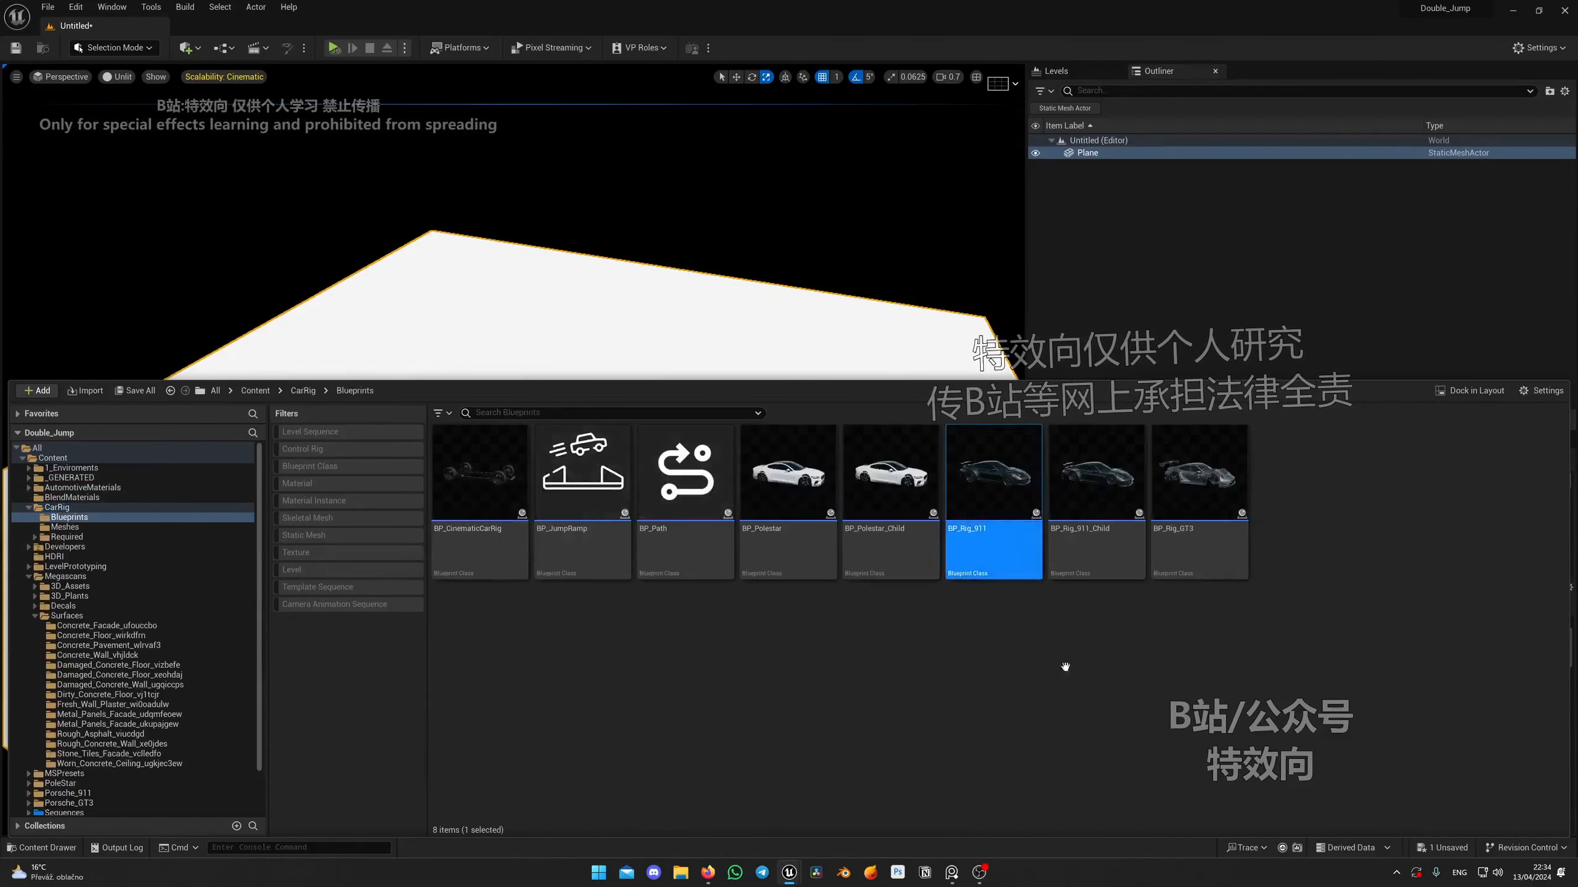
pyautogui.click(1097, 479)
pyautogui.moveTo(1096, 478); pyautogui.dragTo(597, 435)
# Add a Cine Camera Actor to the level and pilot it in the viewport.
pyautogui.click(200, 48)
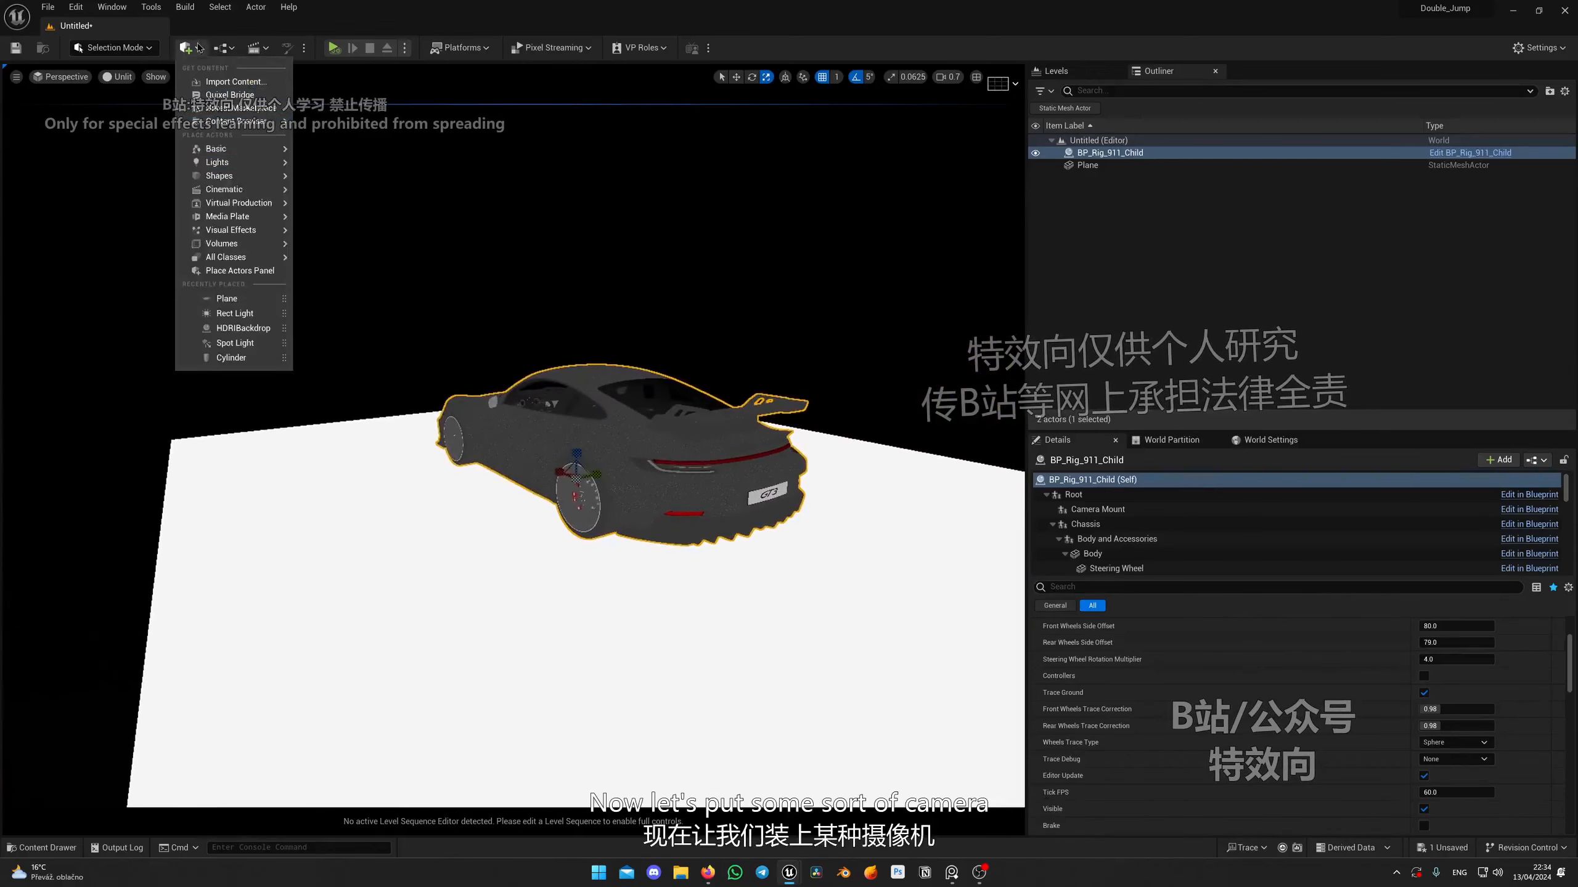
pyautogui.moveTo(199, 191)
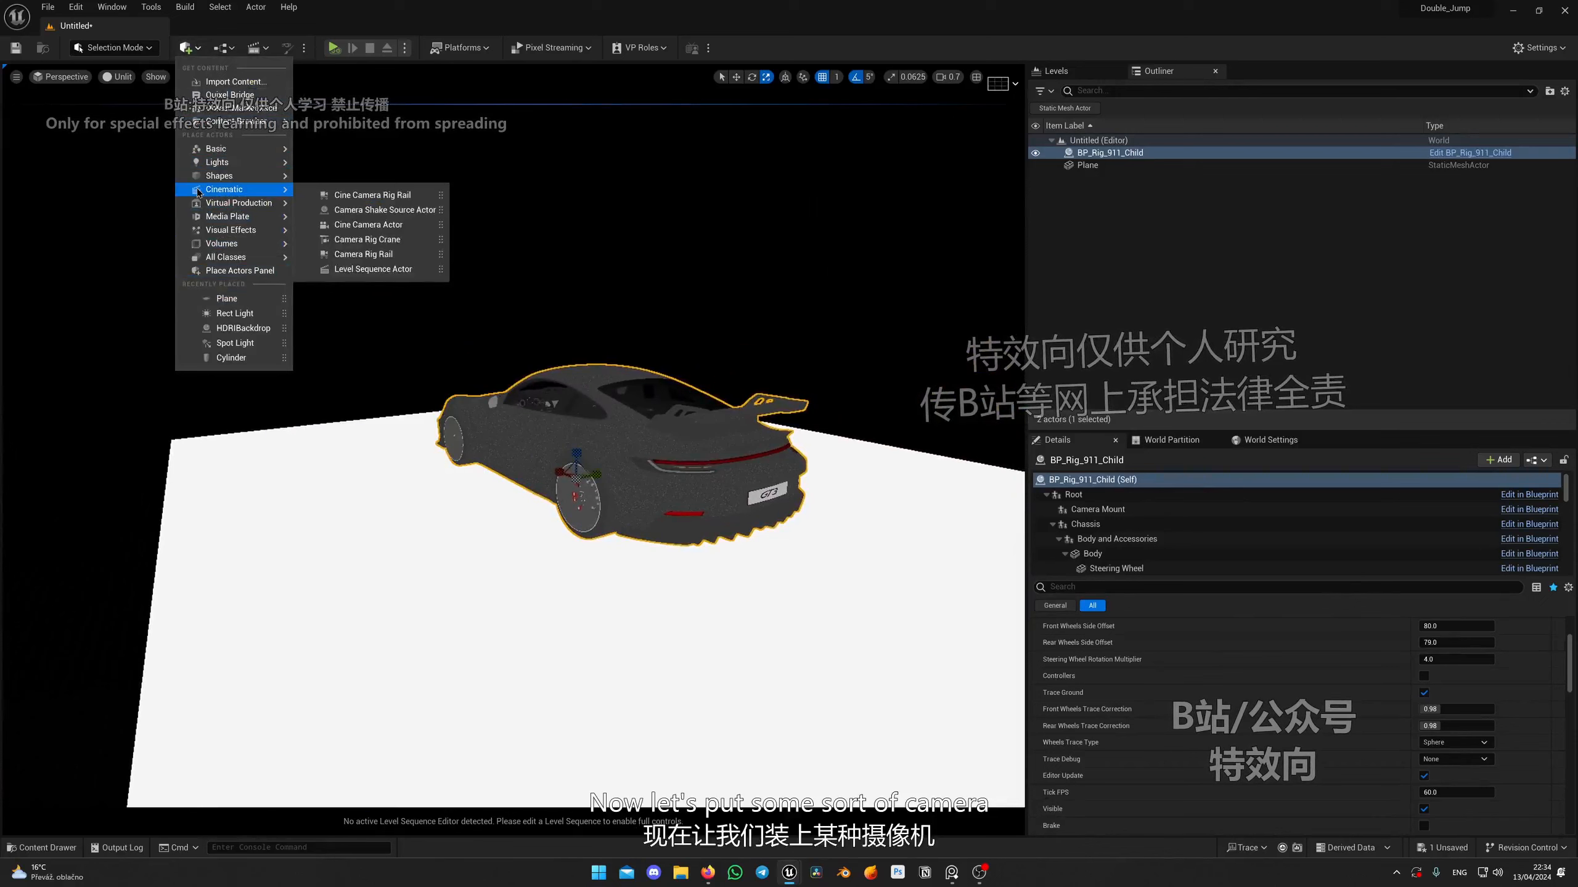
pyautogui.click(369, 224)
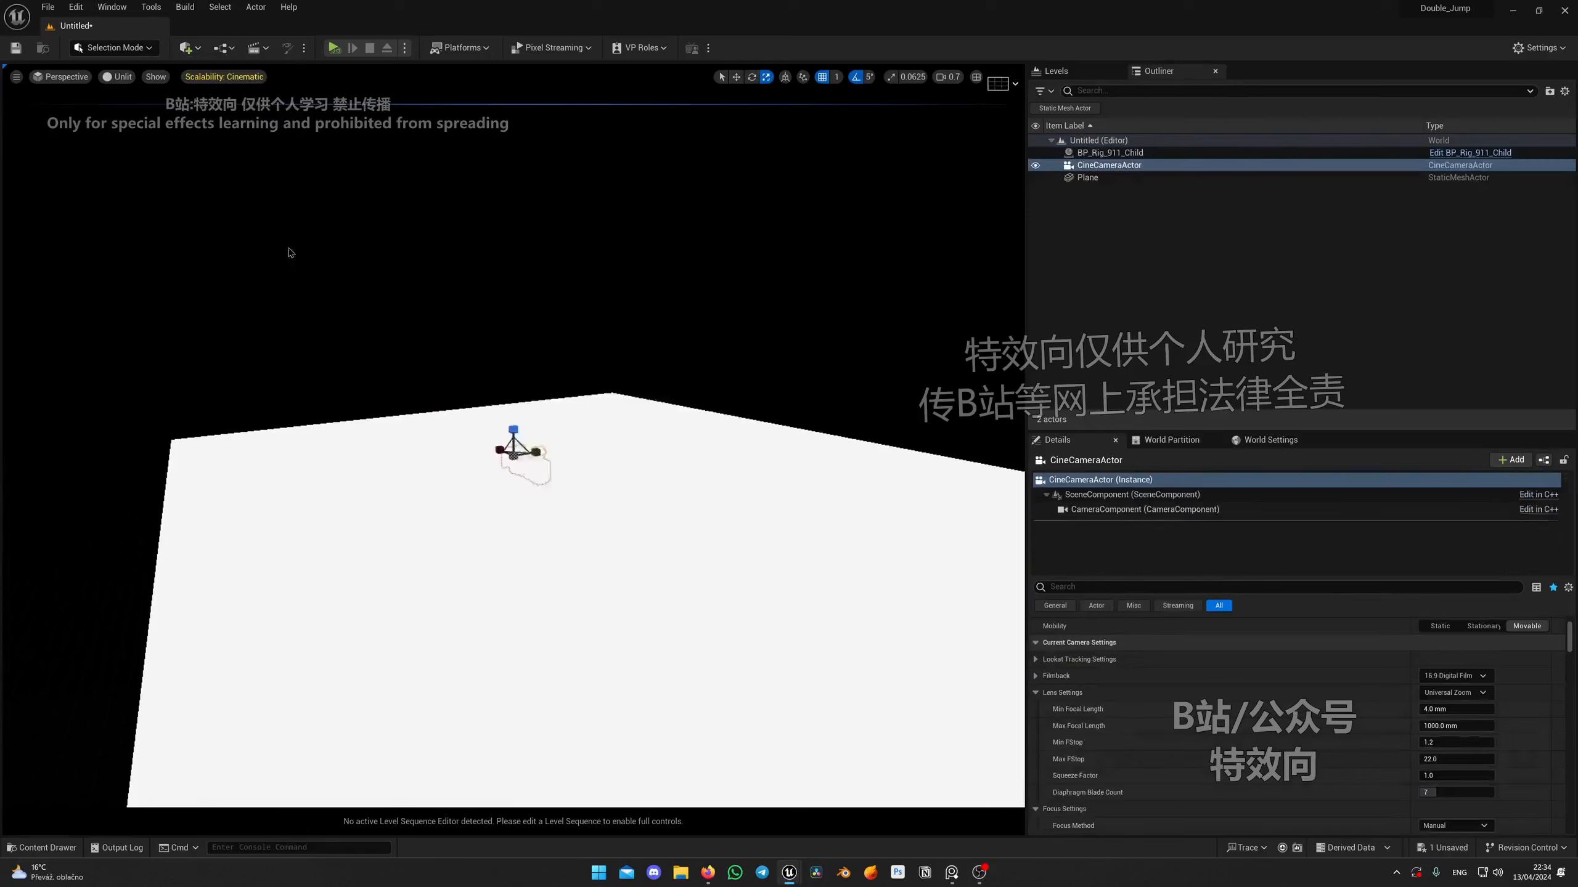
pyautogui.click(75, 224)
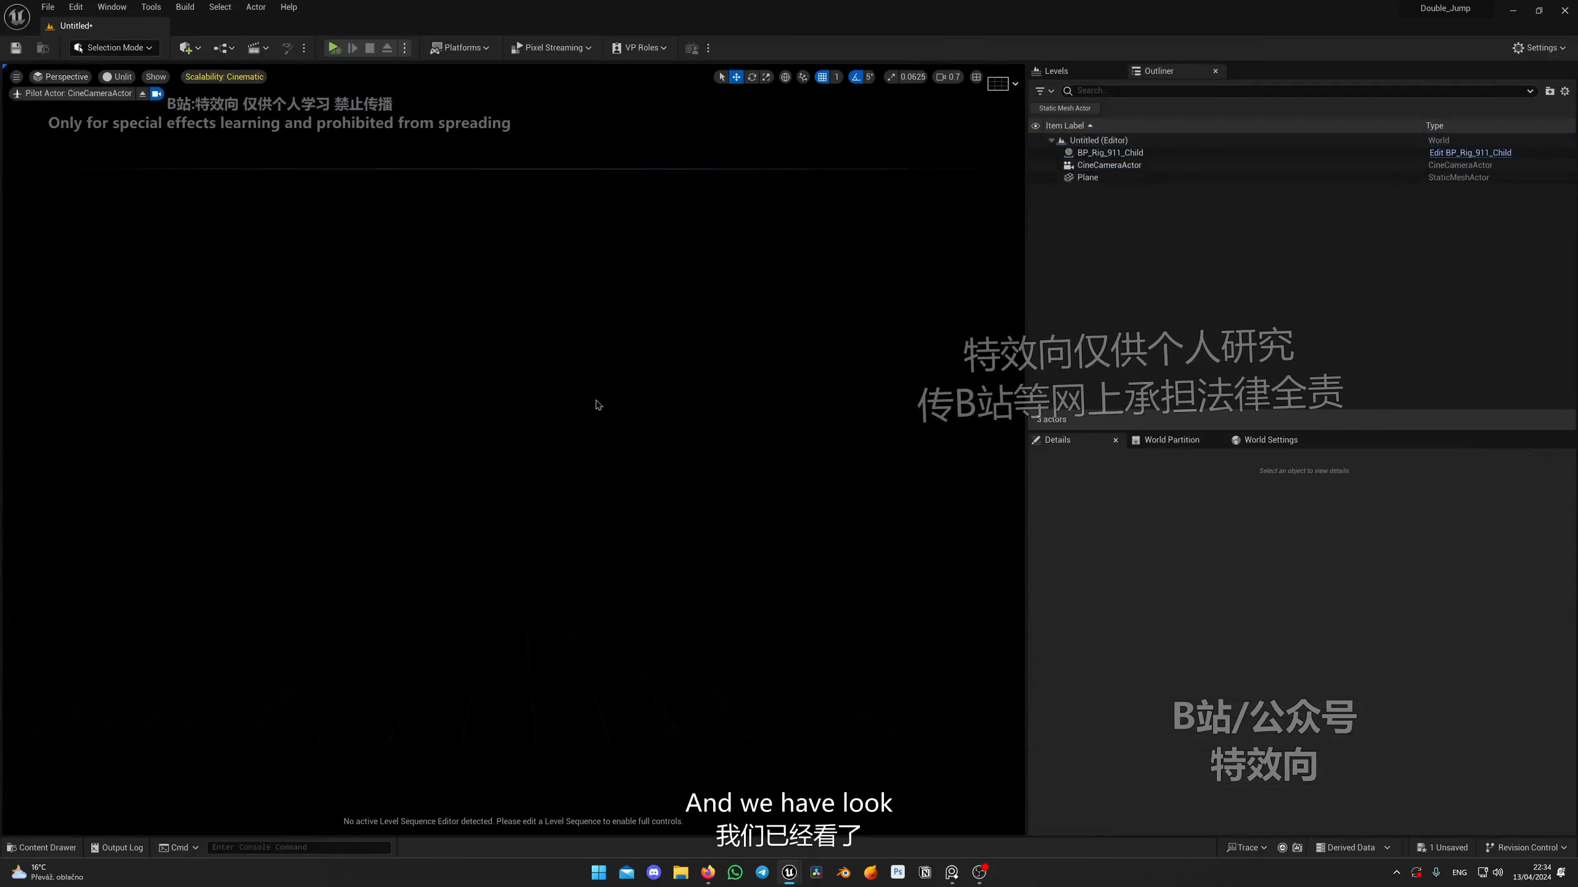
# Move the piloted camera to a low rear three-quarter view of the car on the plane.
pyautogui.doubleClick(1088, 177)
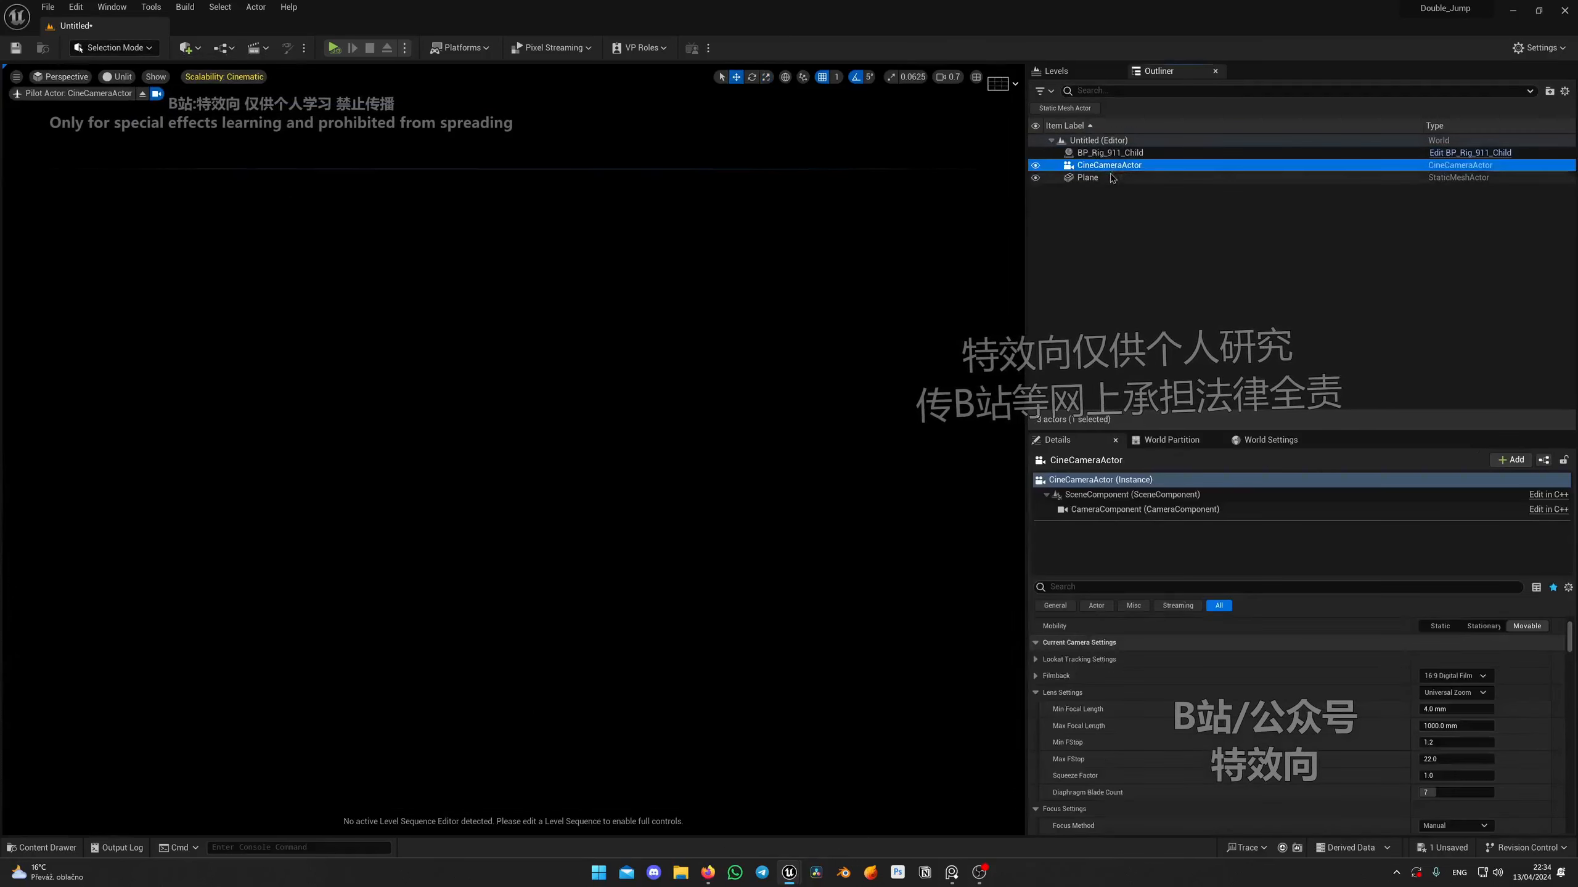
pyautogui.scroll(1, 510, 442)
pyautogui.moveTo(514, 448); pyautogui.dragTo(443, 491, button='right')
pyautogui.scroll(-2, 444, 528)
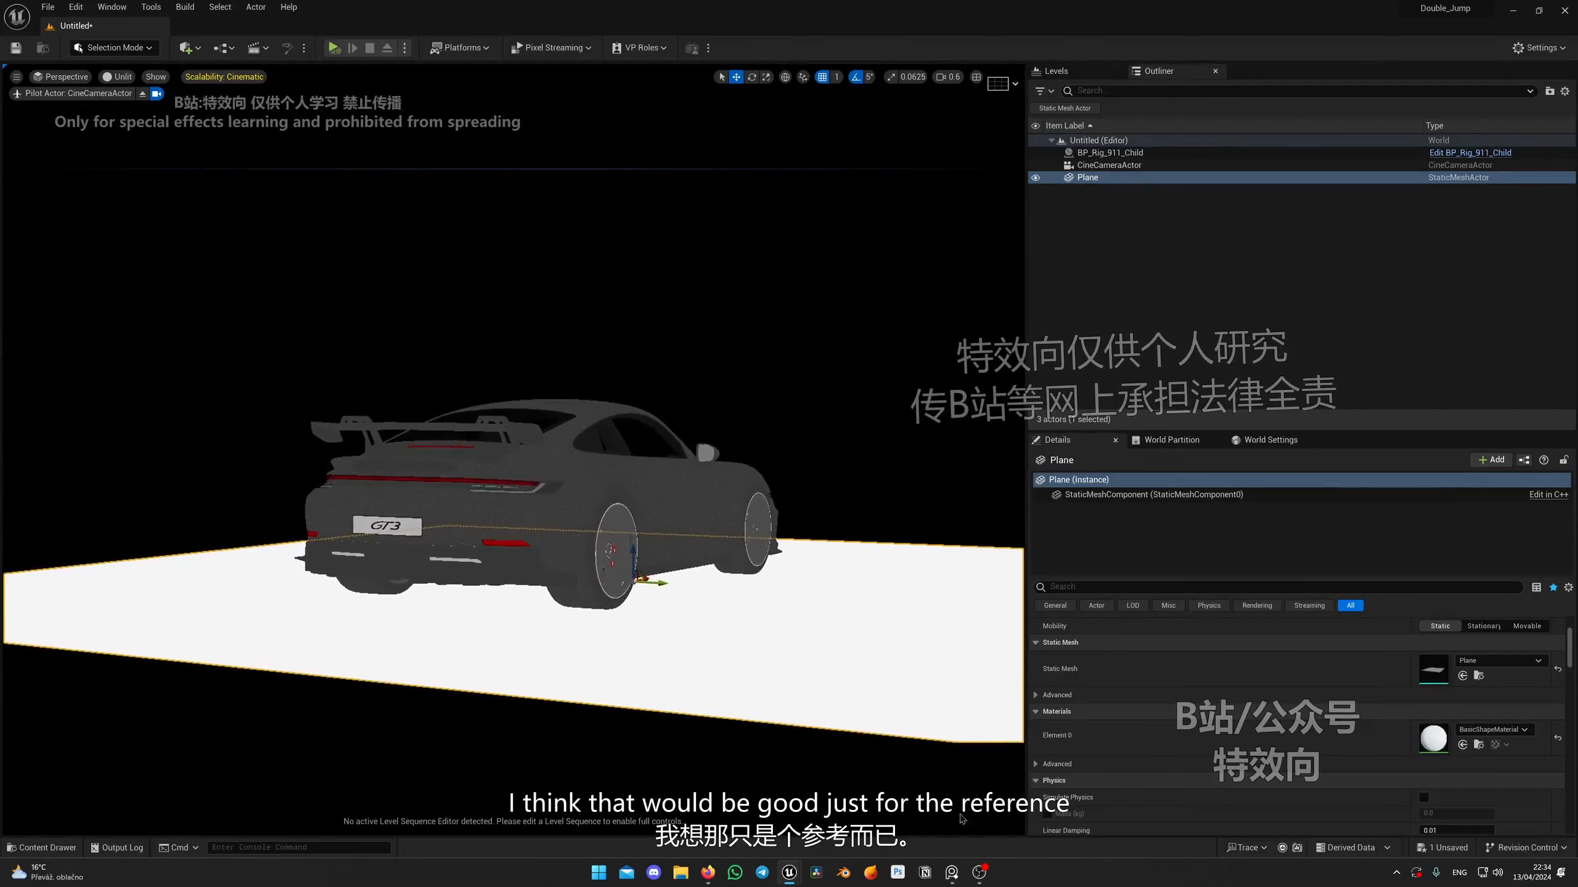
# Switch to the reference board and examine the columns, ceiling openings and concrete surfaces in the hall image.
pyautogui.hotkey('alt', 'Tab')
pyautogui.scroll(4, 737, 558)
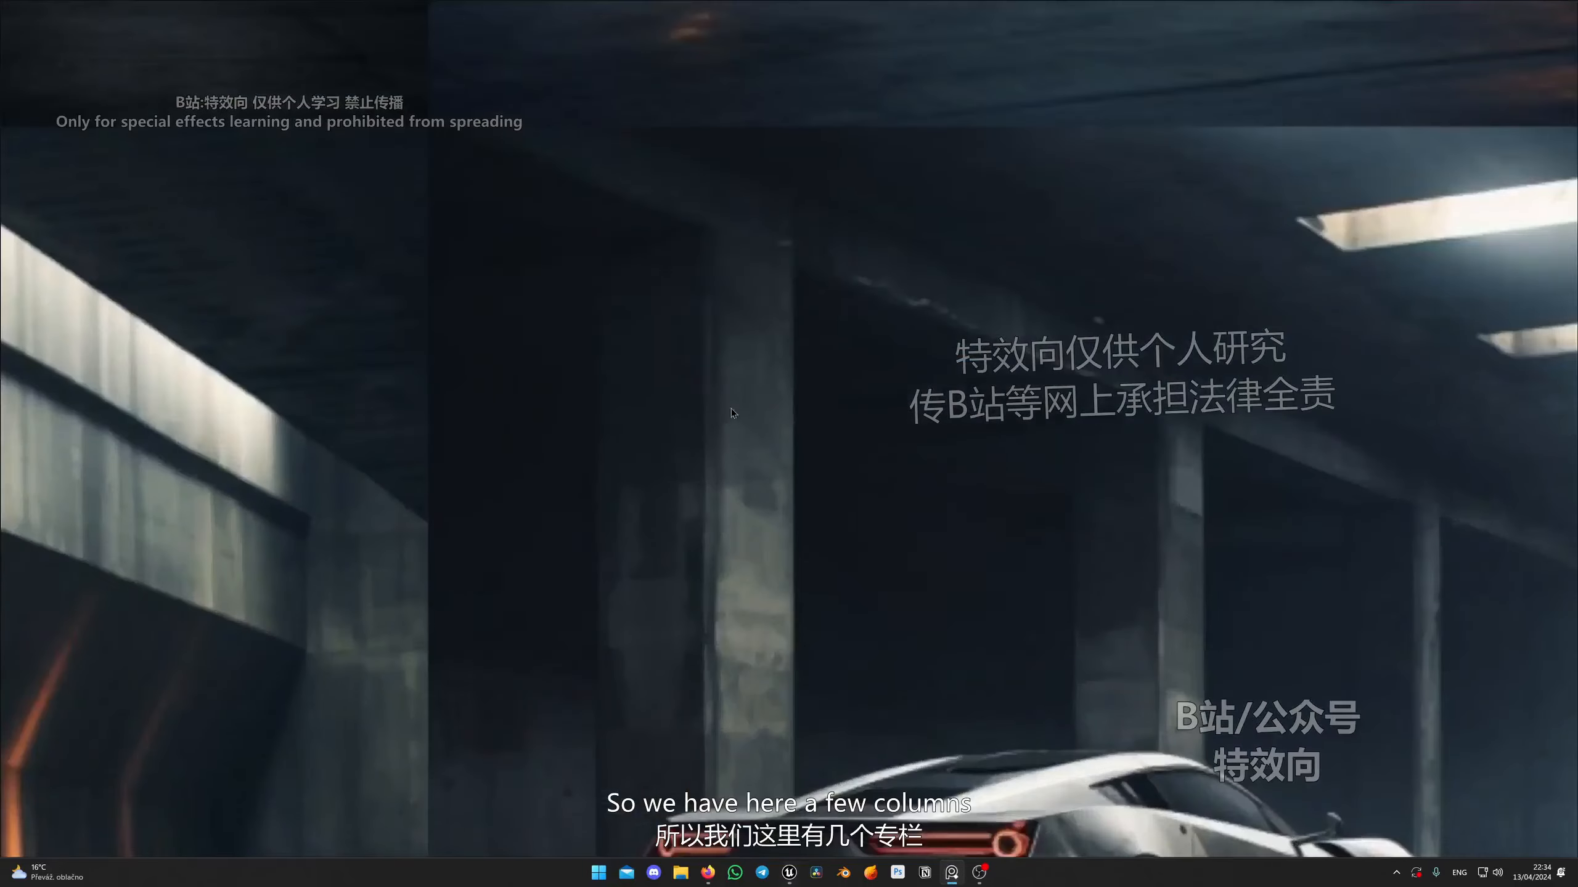
pyautogui.scroll(-3, 731, 408)
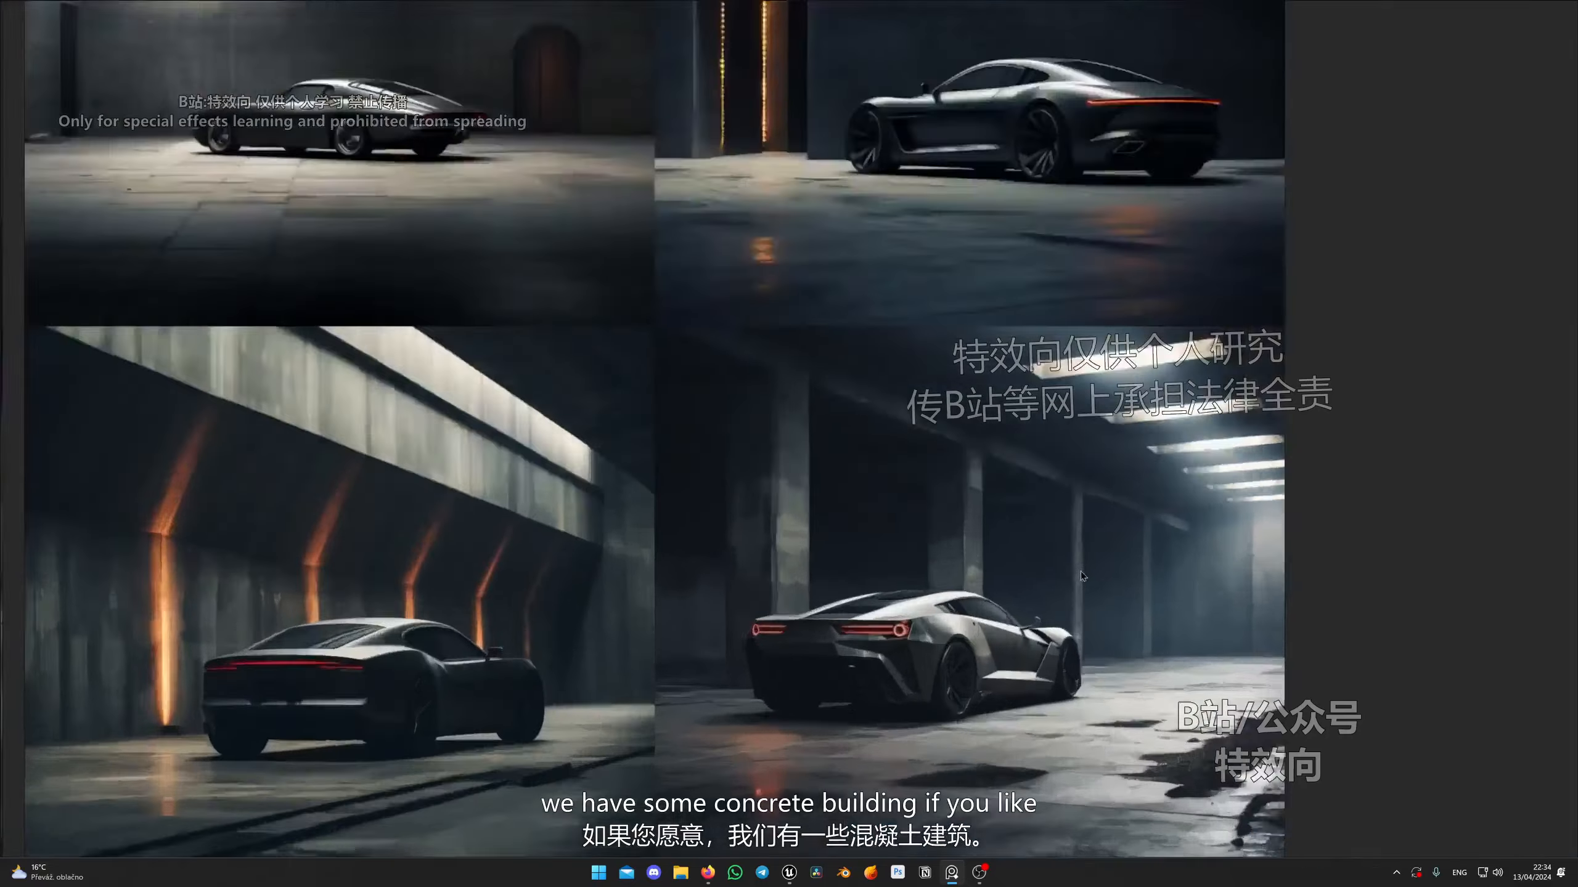
pyautogui.scroll(2, 1080, 572)
pyautogui.scroll(-3, 1227, 378)
pyautogui.scroll(2, 1049, 519)
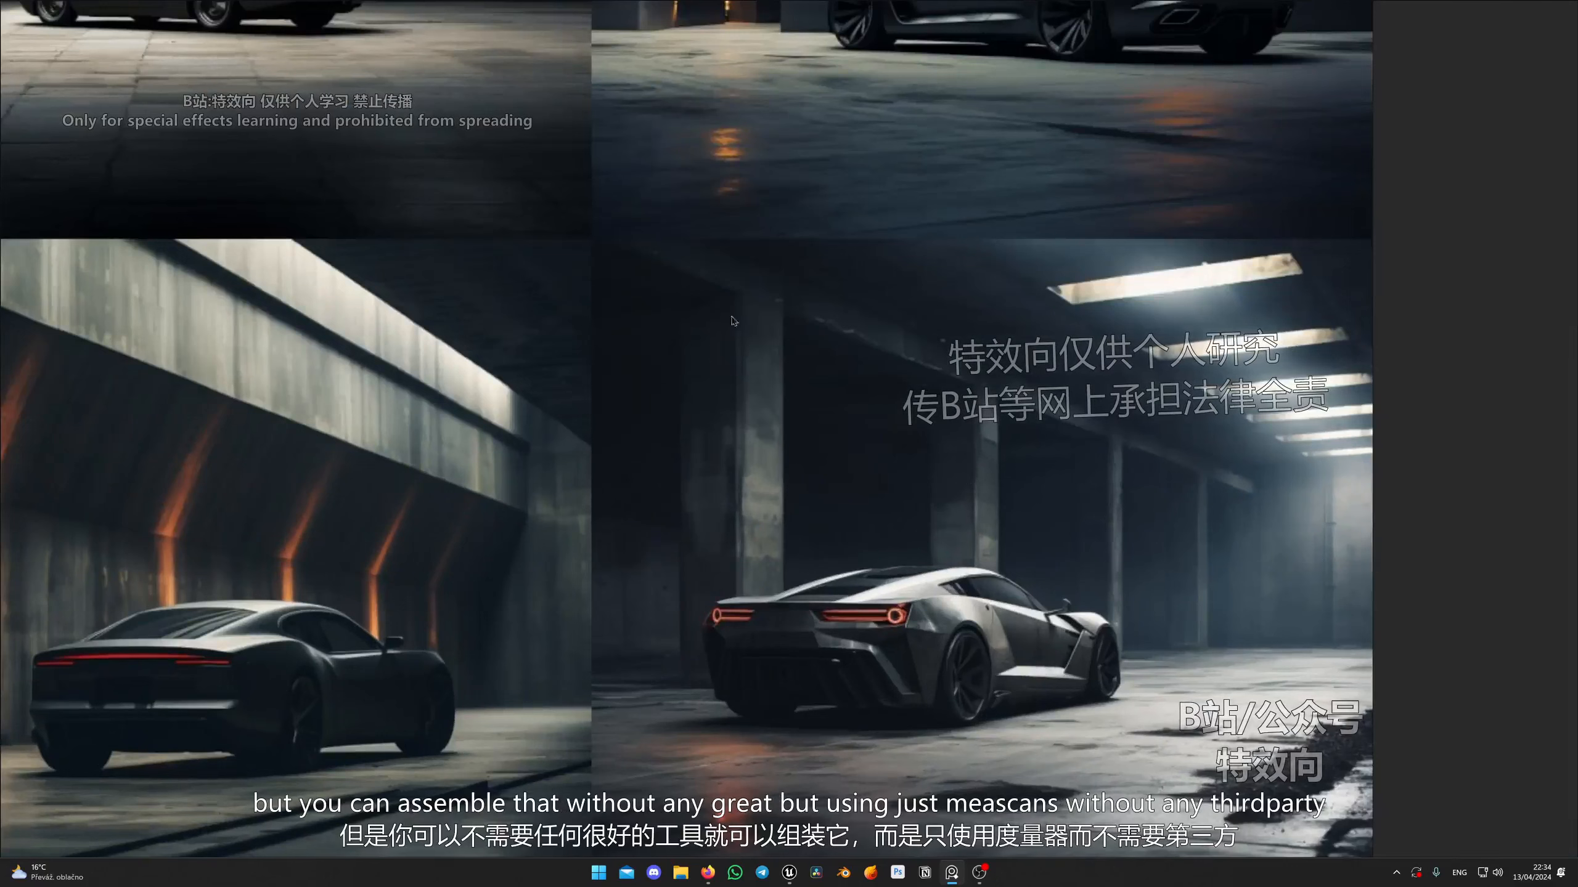
# Return to Unreal Engine, enable game view and fine-tune the camera's rear three-quarter framing of the car.
pyautogui.hotkey('alt', 'Tab')
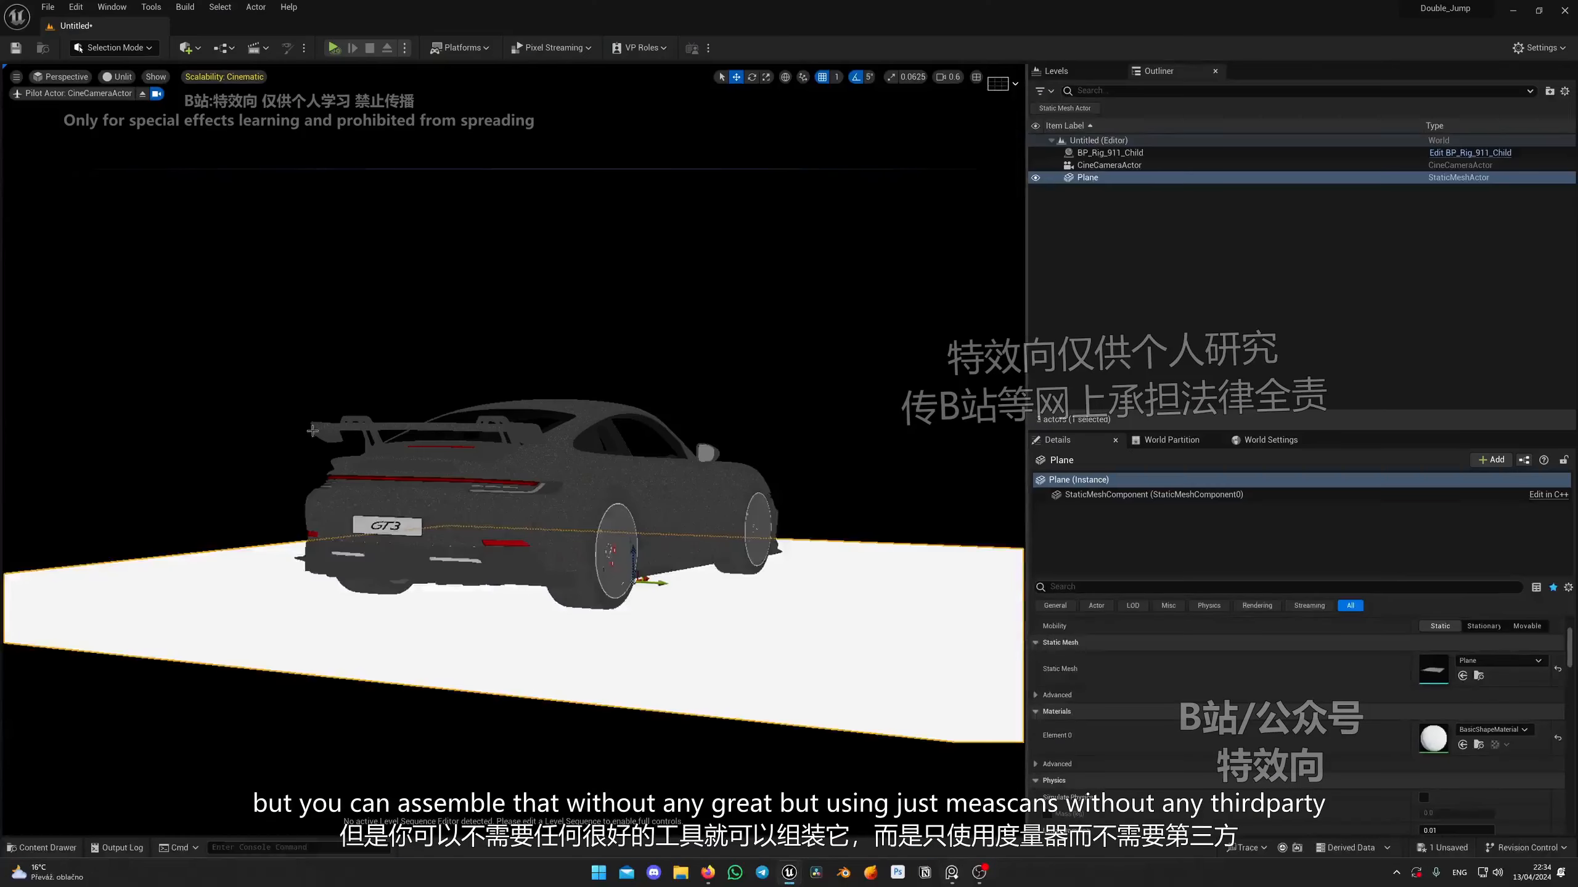
pyautogui.moveTo(699, 430); pyautogui.dragTo(703, 431, button='right')
pyautogui.press('g')
pyautogui.moveTo(528, 379); pyautogui.dragTo(519, 379, button='right')
pyautogui.click(61, 77)
pyautogui.click(61, 77)
pyautogui.moveTo(623, 473); pyautogui.dragTo(649, 486, button='right')
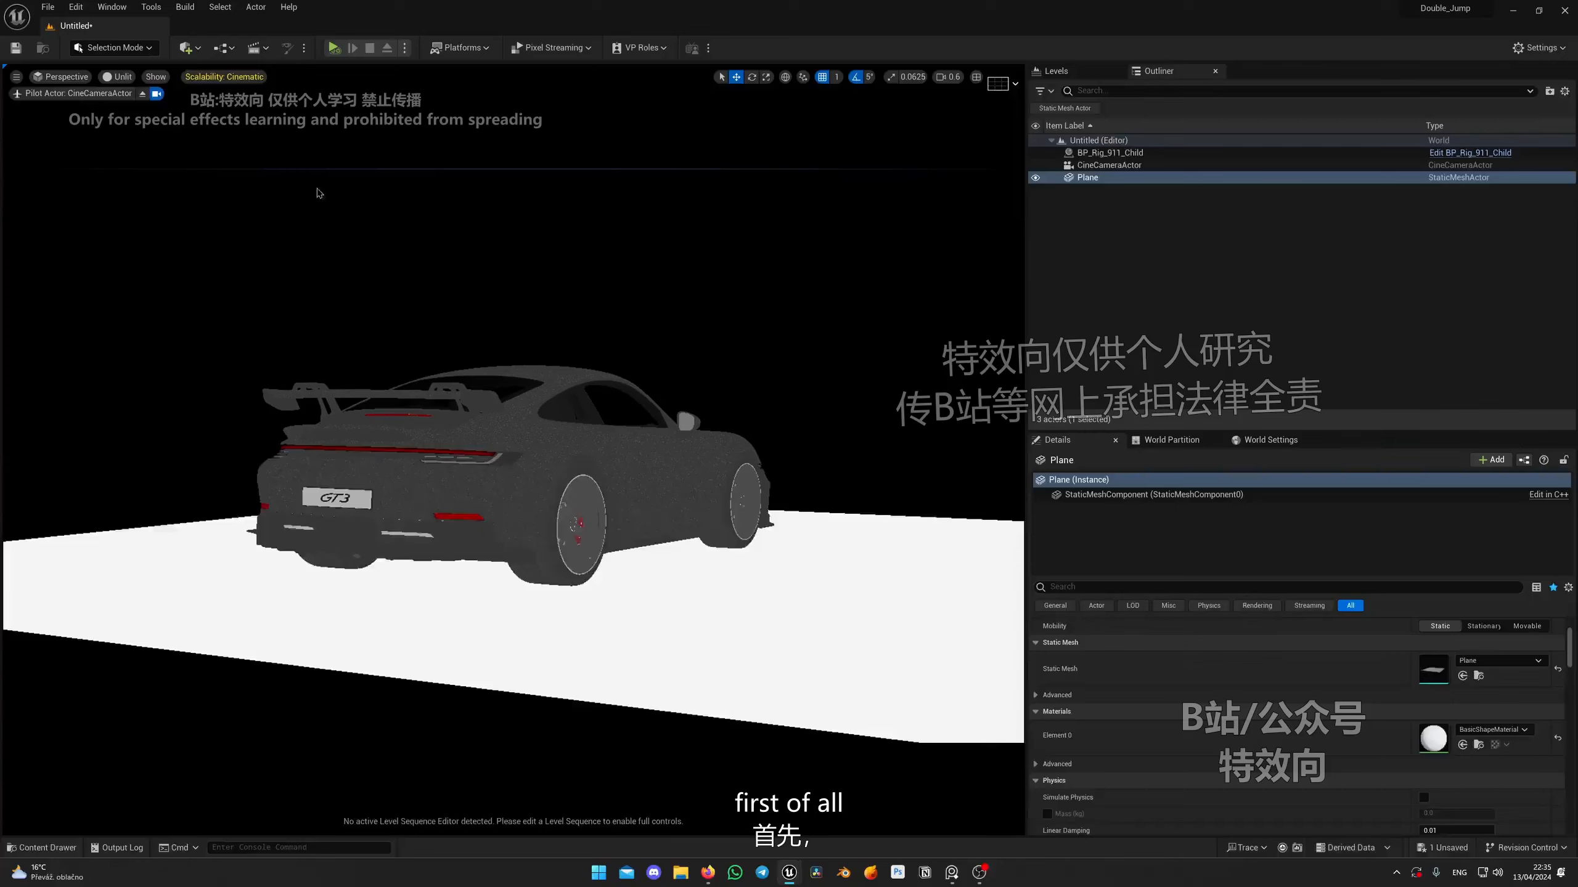
# Open Quixel Bridge in a maximized window and show the locally downloaded Megascans assets.
pyautogui.click(189, 49)
pyautogui.click(233, 96)
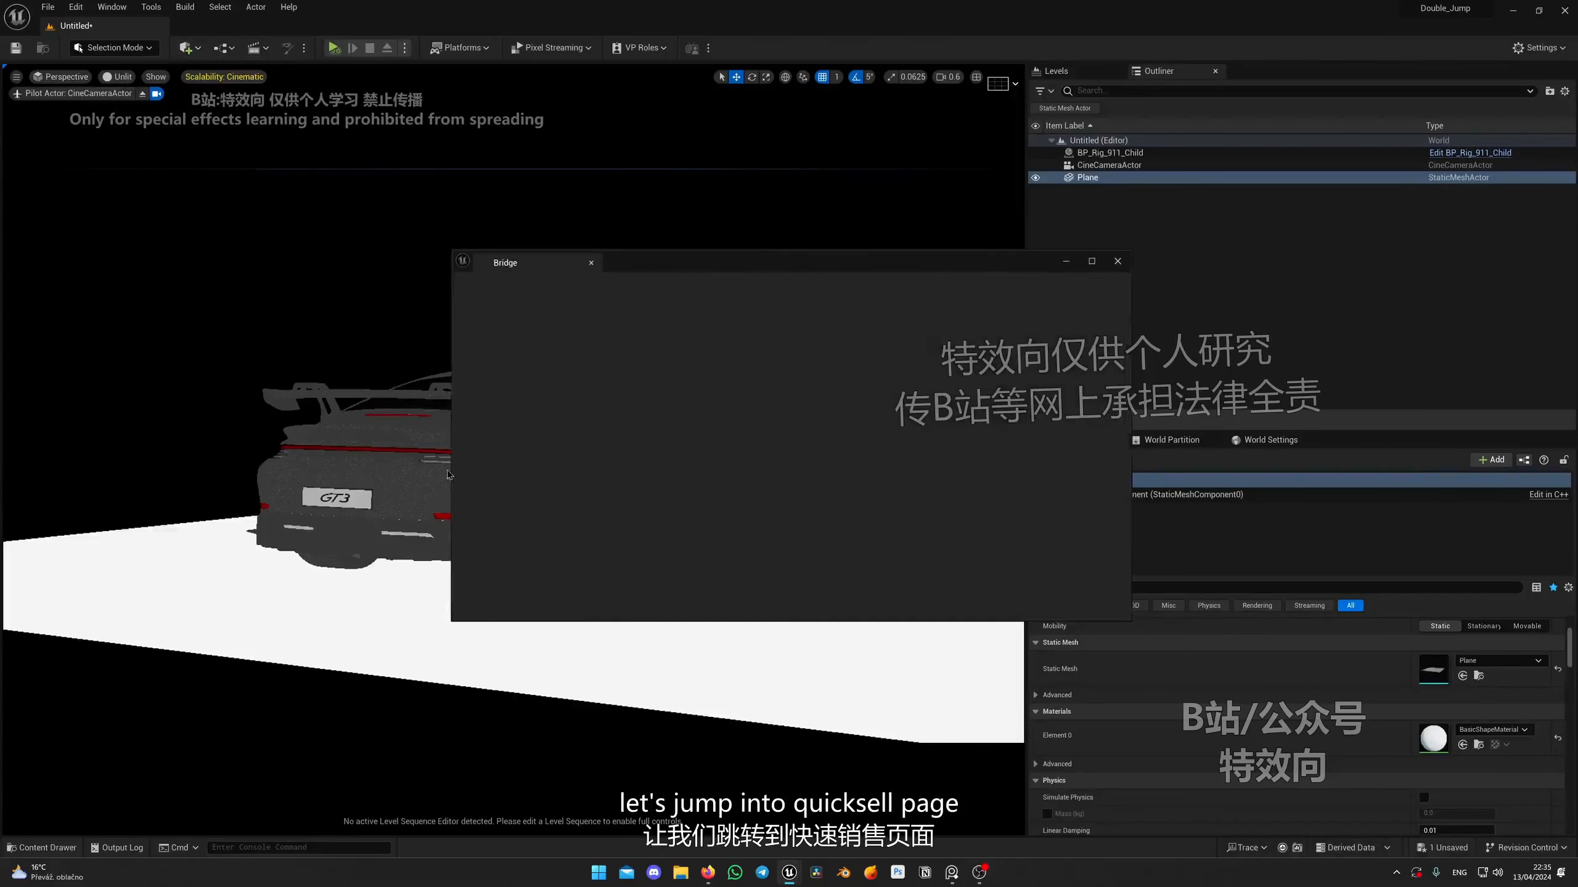
pyautogui.doubleClick(676, 266)
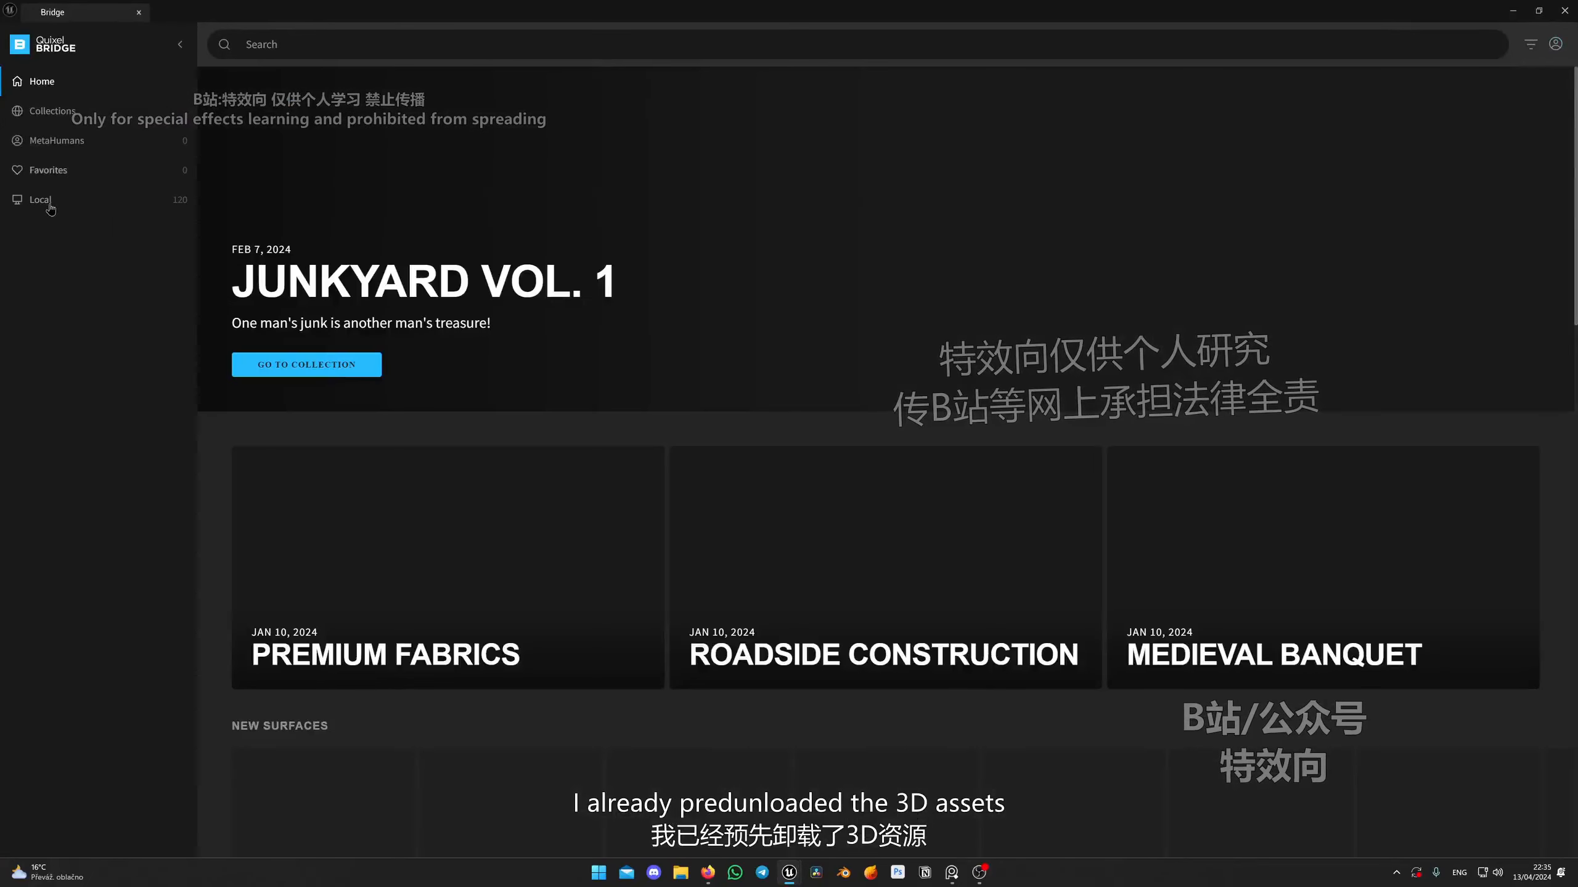
pyautogui.click(41, 200)
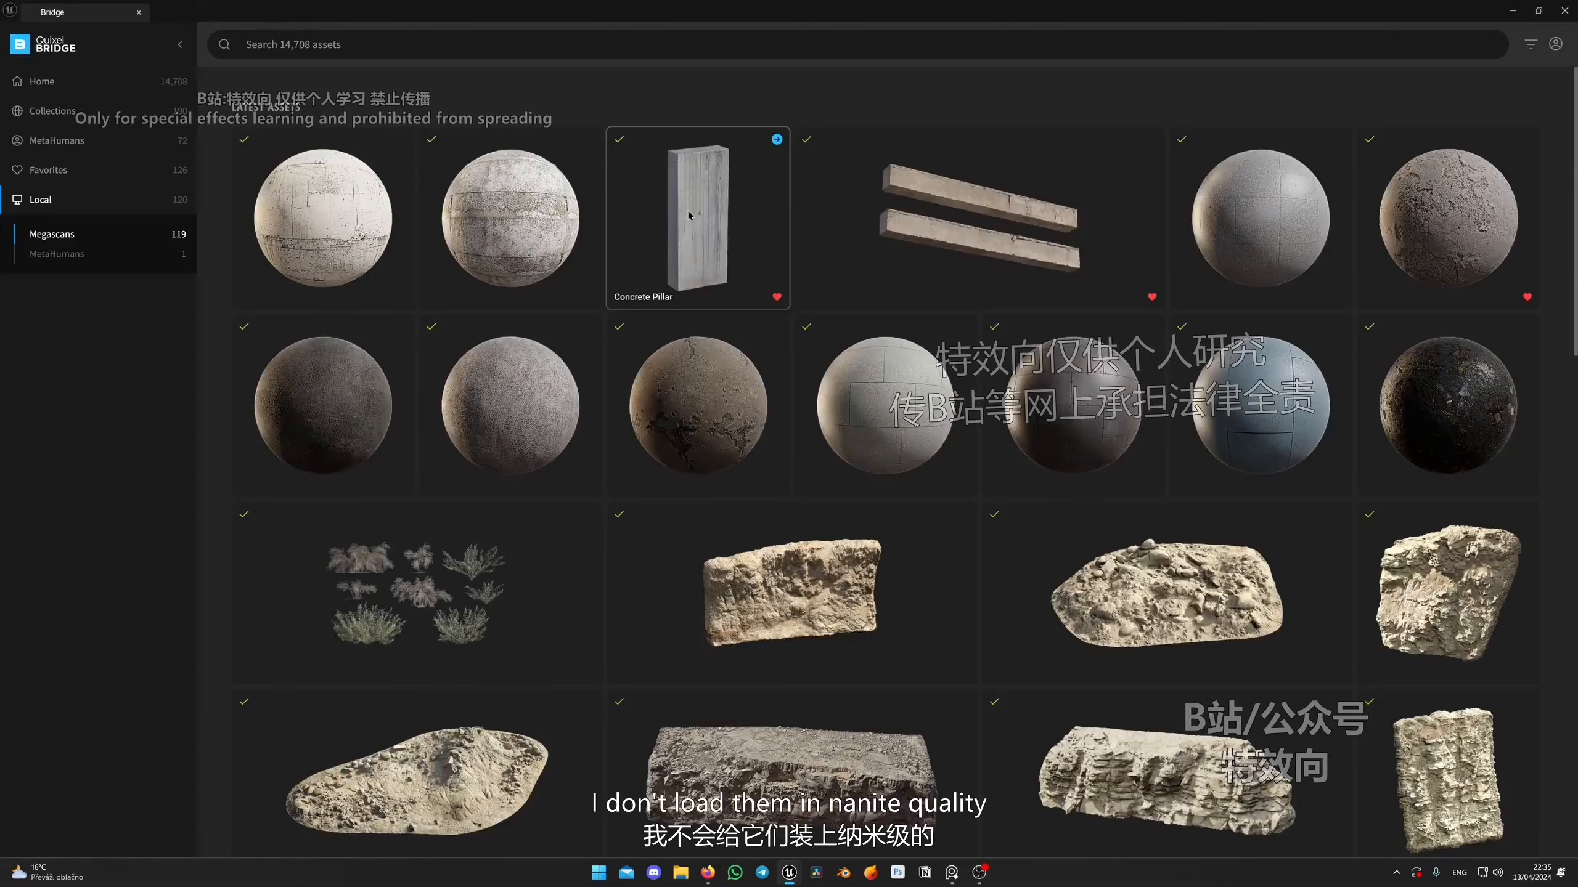
# Inspect the Concrete Pillar, Concrete Ceiling Beam, Dirty Concrete Floor and Damaged Concrete Floor assets in turn.
pyautogui.click(688, 215)
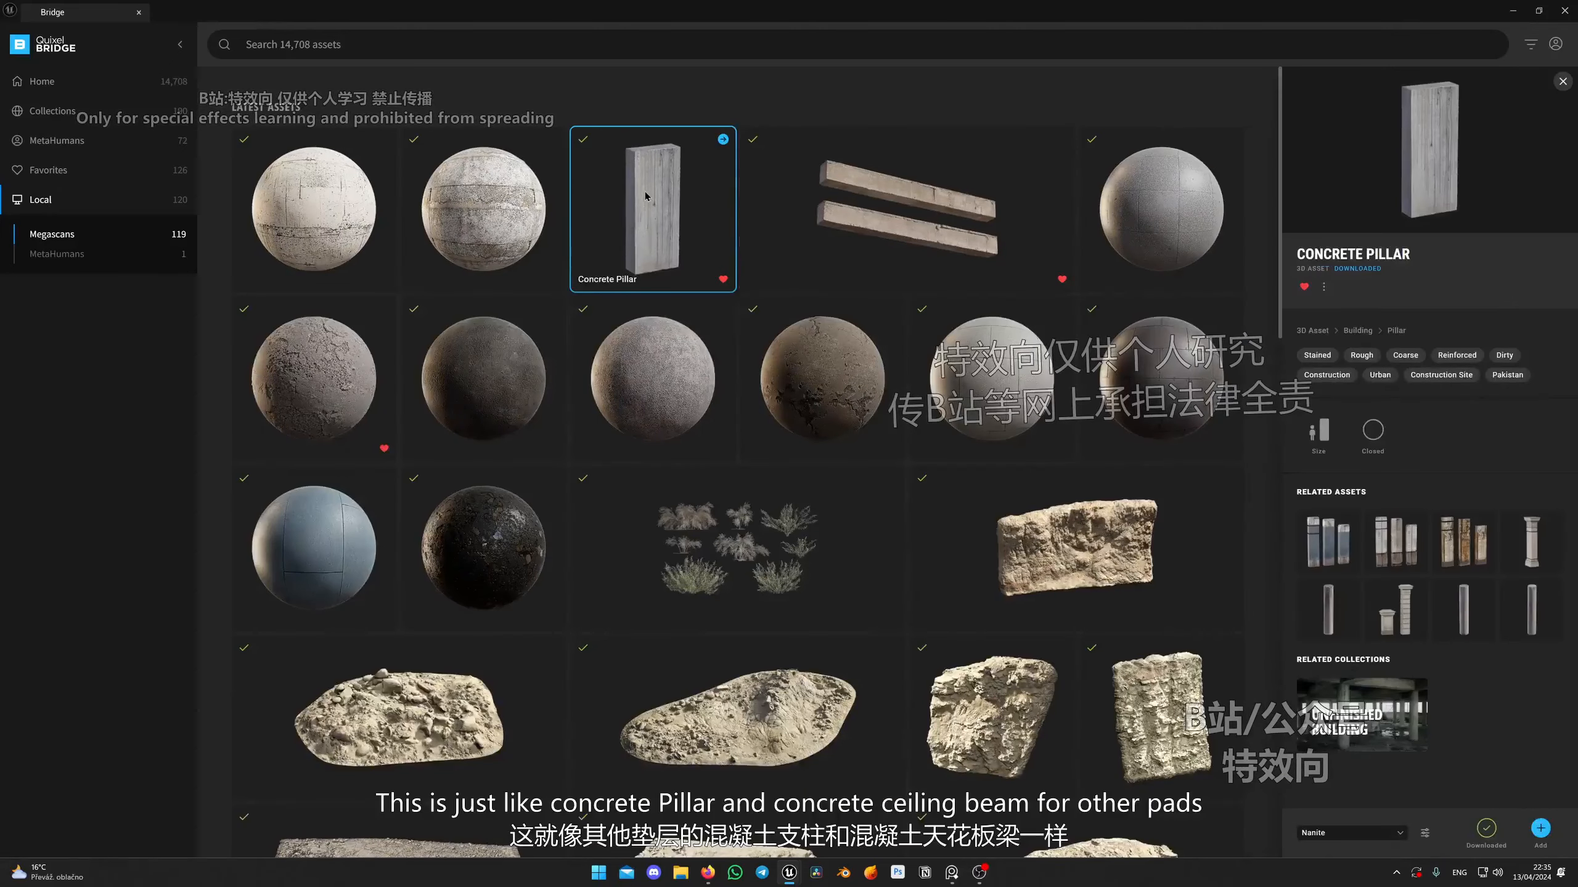
pyautogui.click(904, 203)
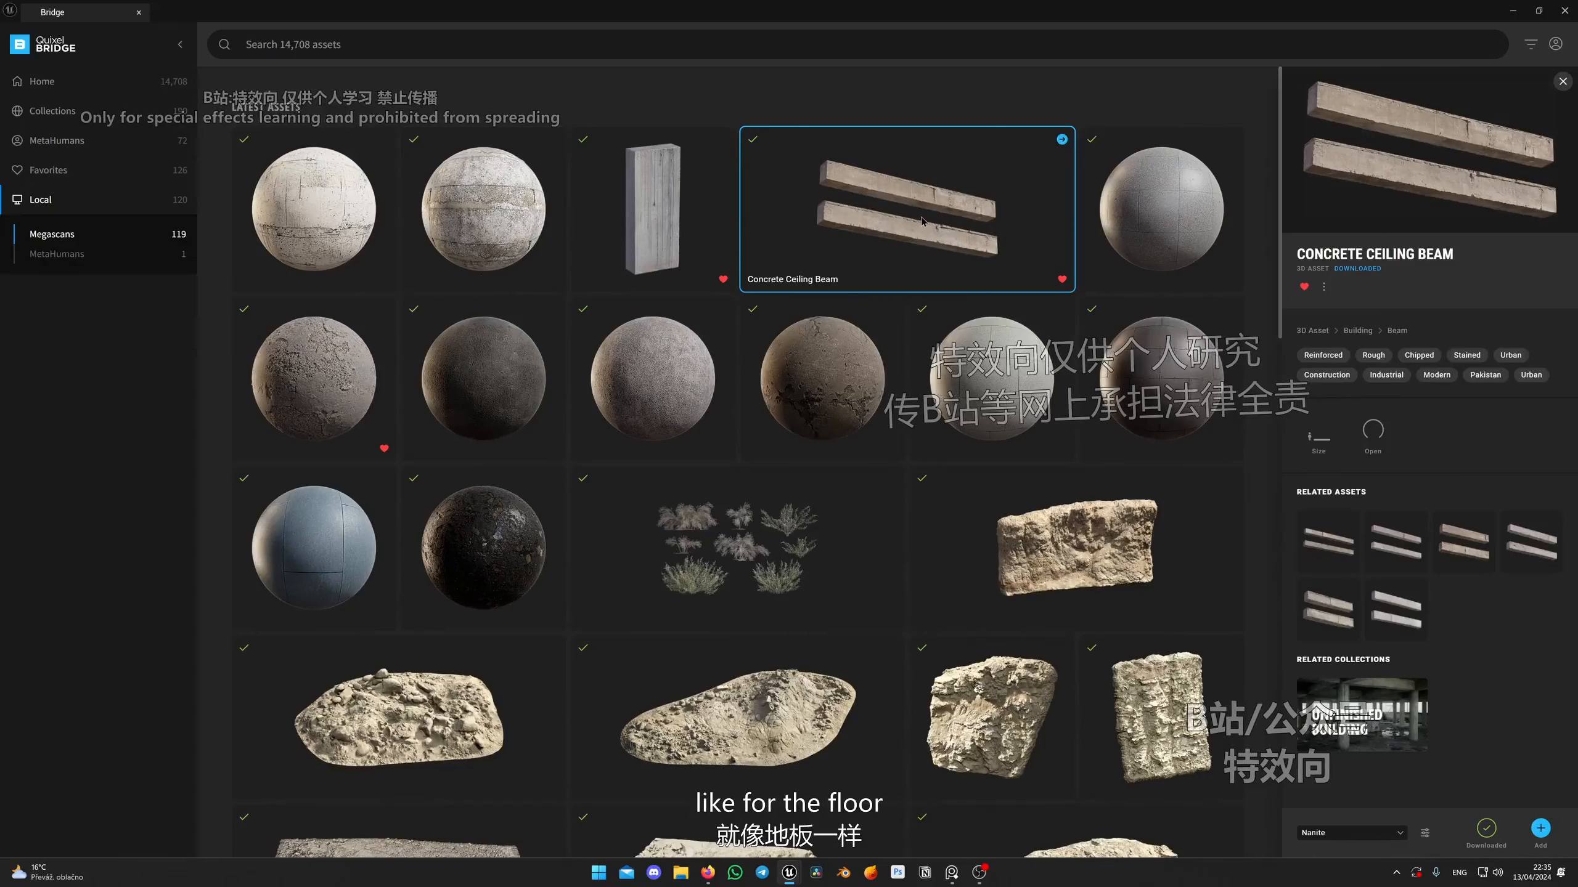
pyautogui.click(500, 380)
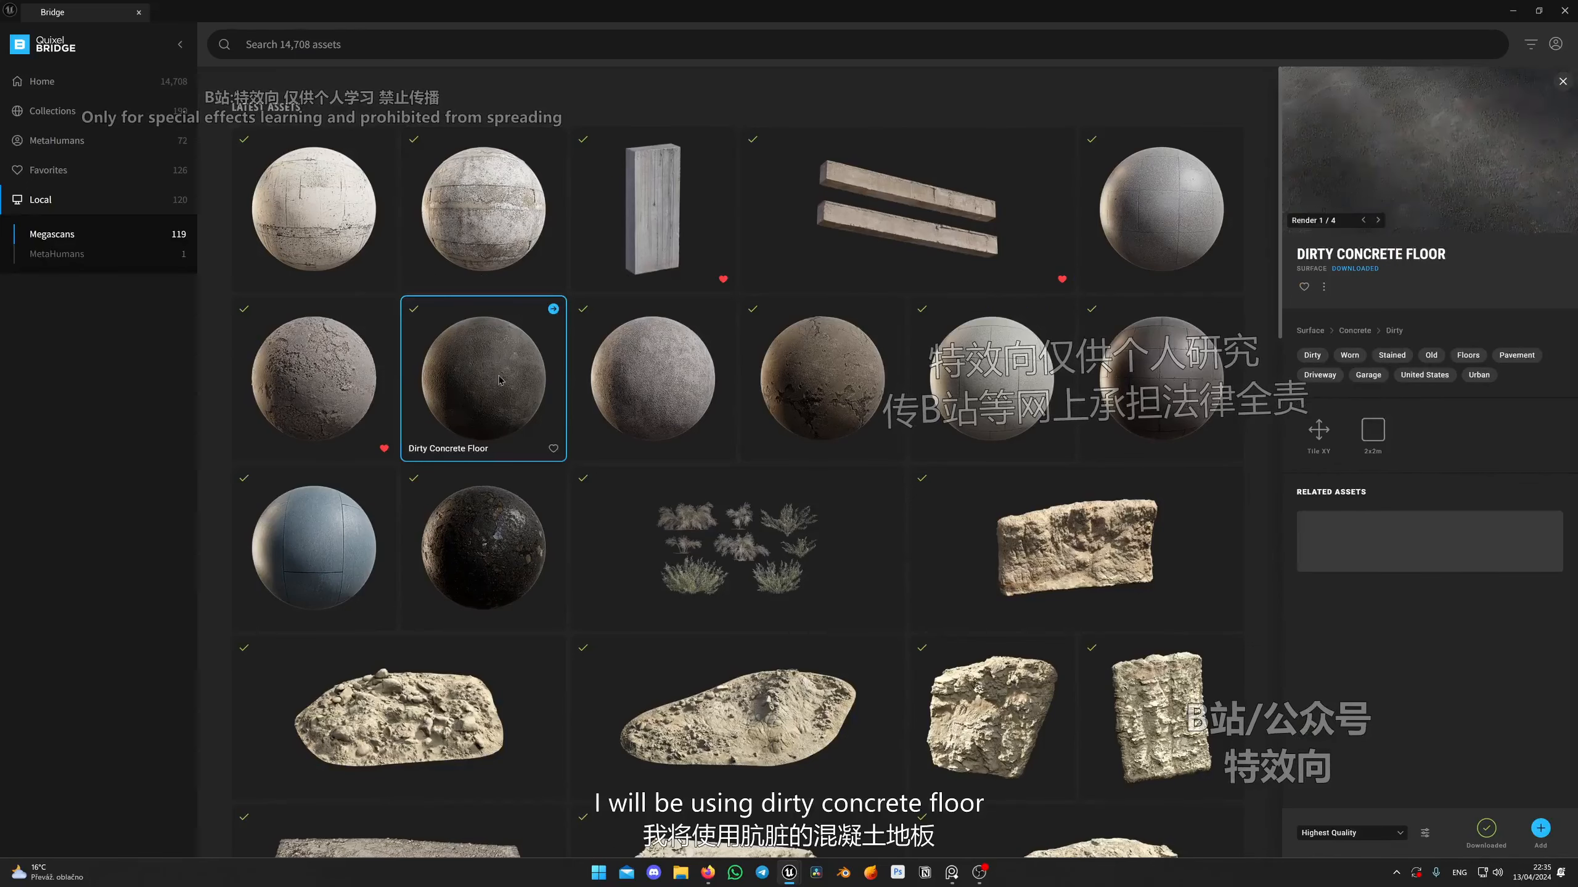
pyautogui.click(352, 368)
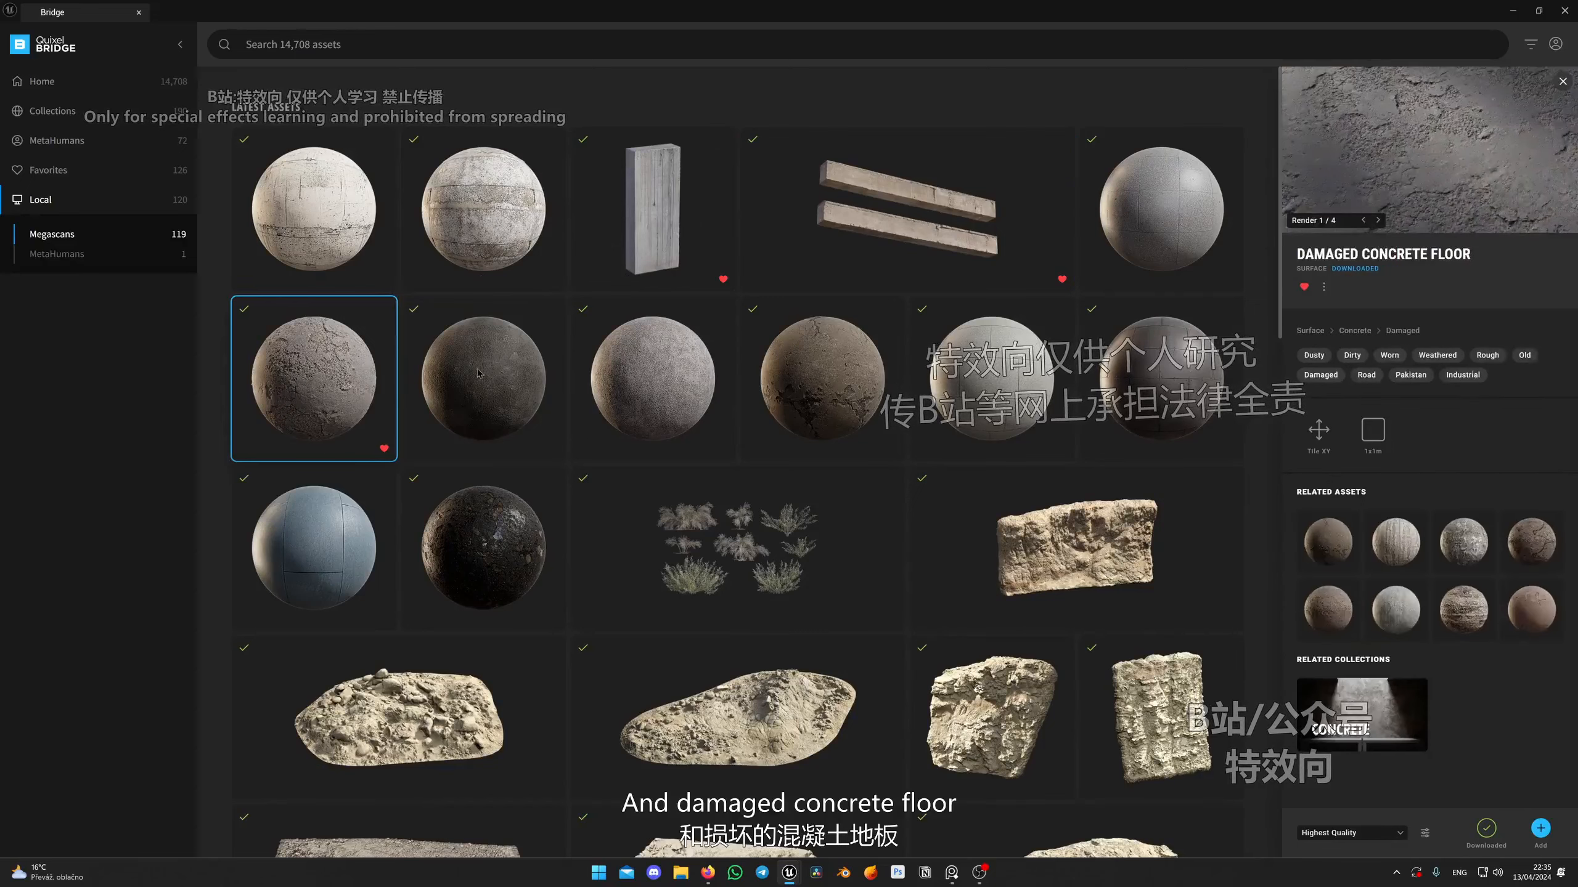
# Compare the two Damaged Concrete Floor surfaces with the Dirty Concrete Floor surface in Bridge.
pyautogui.click(449, 375)
pyautogui.click(357, 377)
pyautogui.click(448, 378)
pyautogui.click(348, 379)
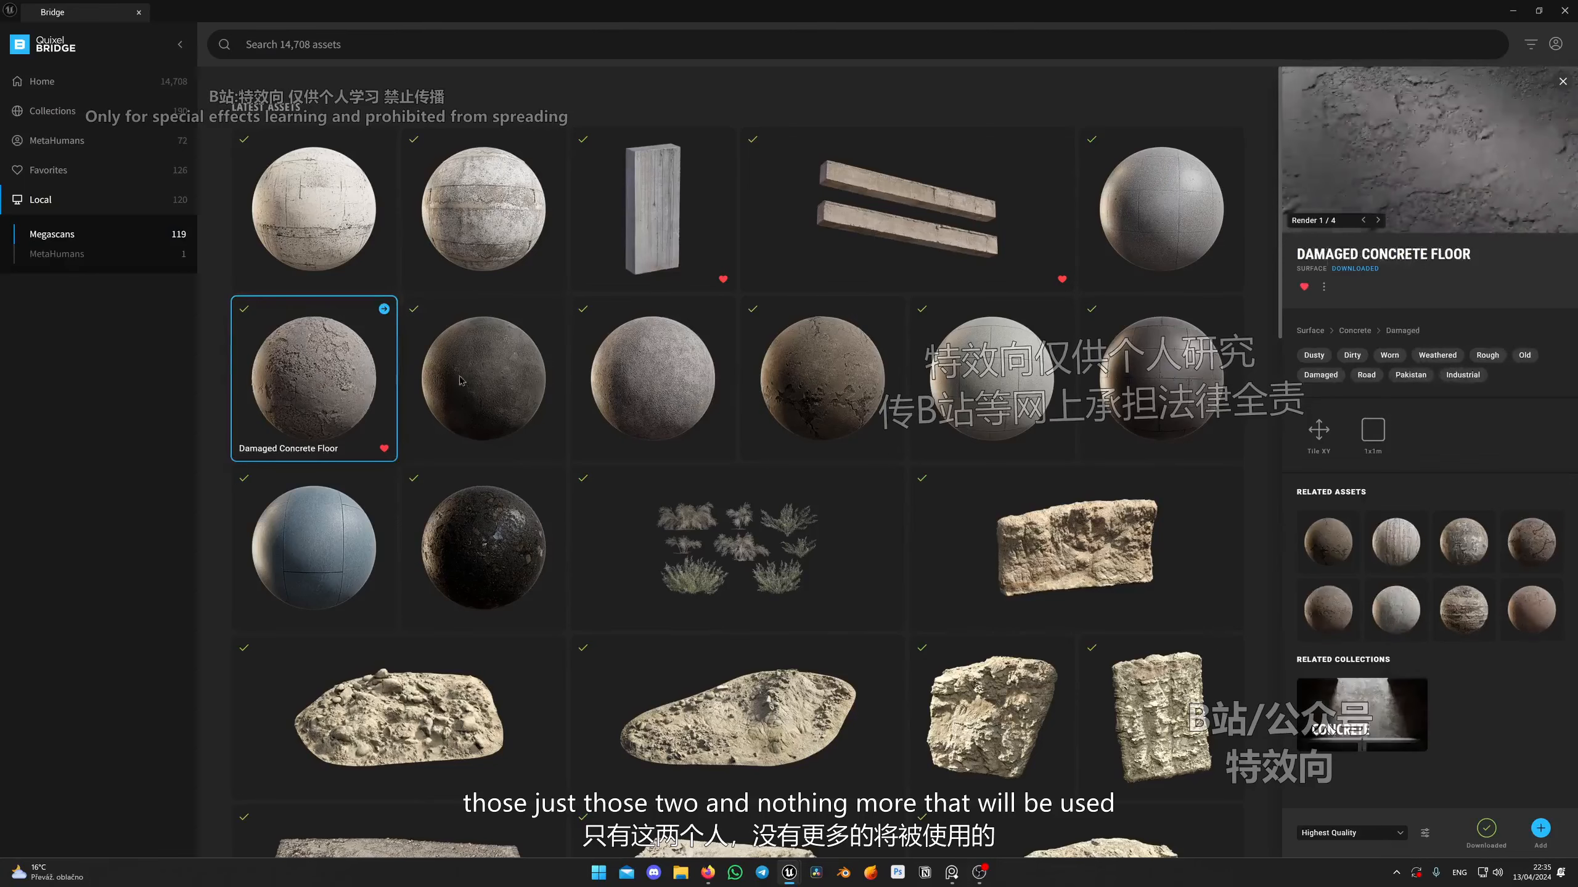
pyautogui.click(461, 380)
pyautogui.click(353, 379)
pyautogui.click(490, 382)
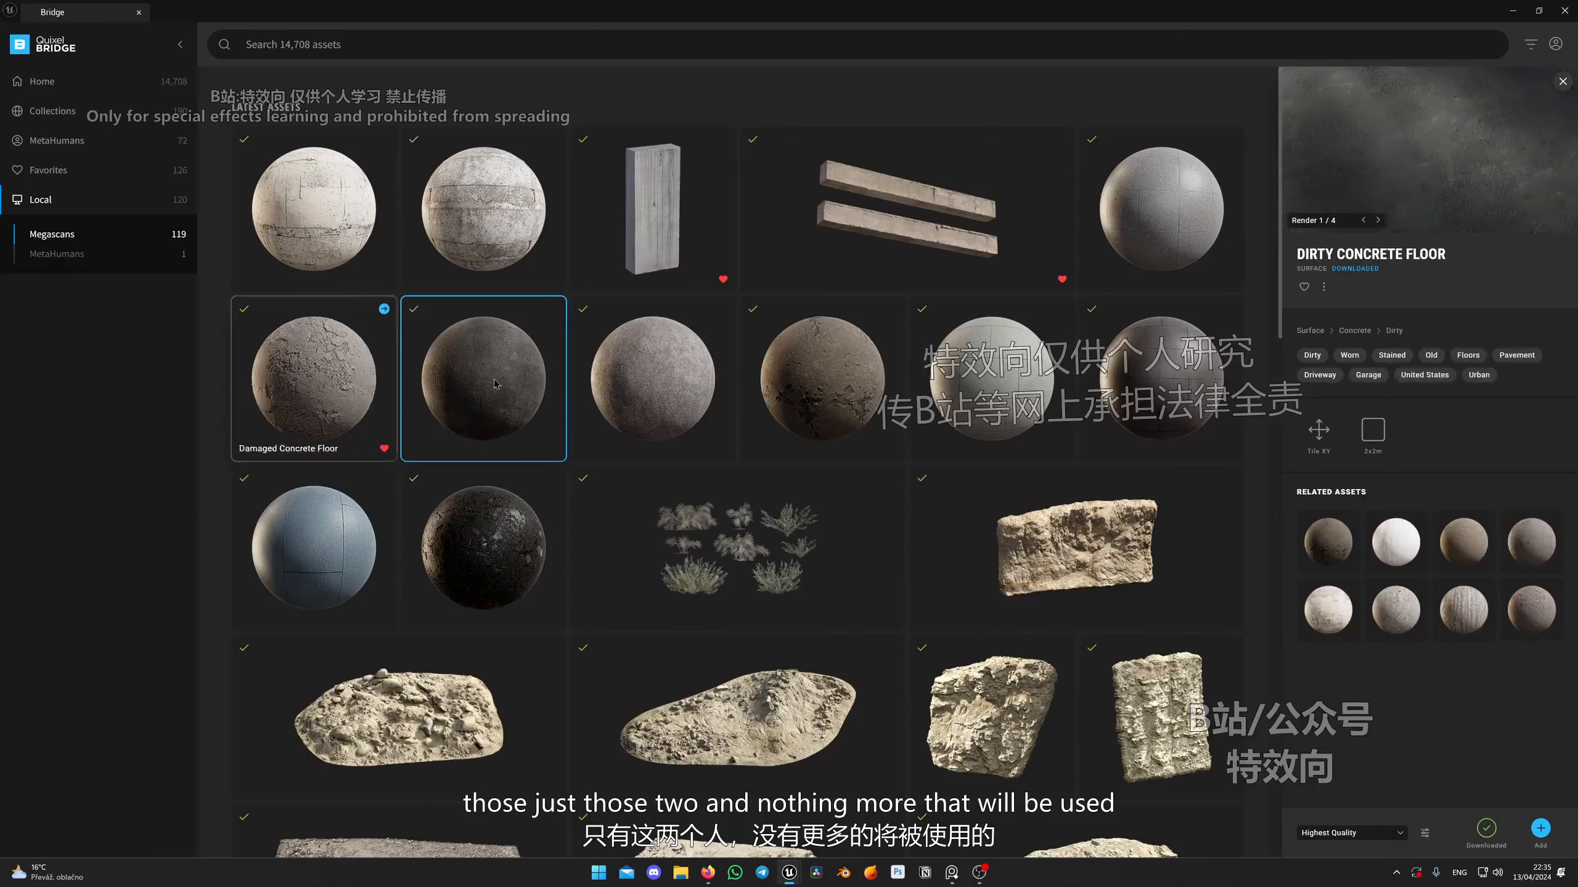
pyautogui.click(348, 379)
pyautogui.click(484, 380)
pyautogui.click(839, 393)
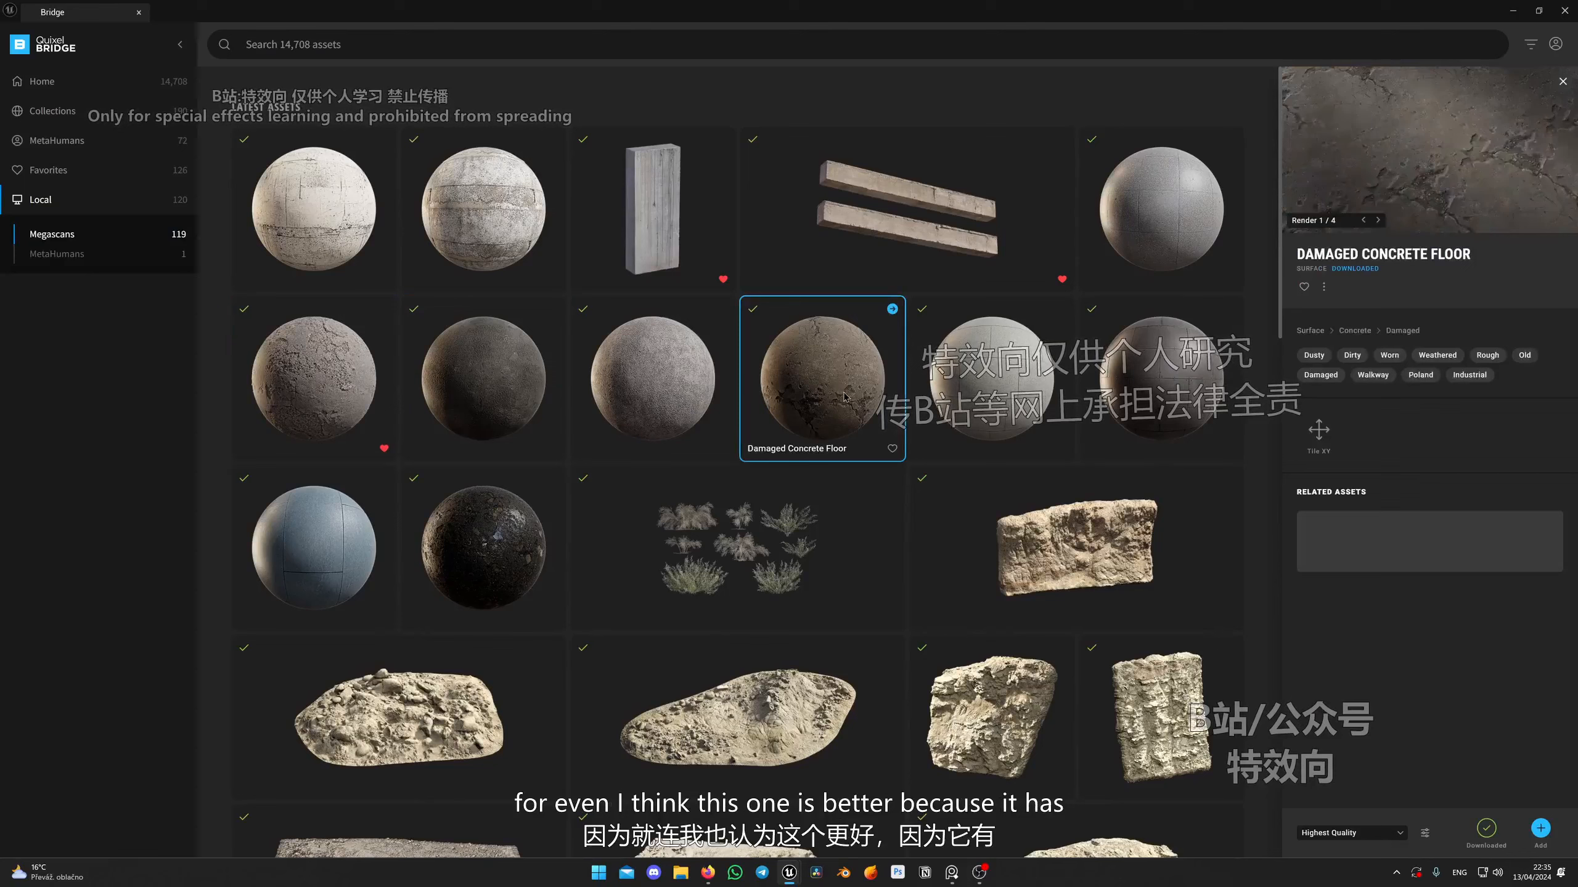
pyautogui.click(348, 379)
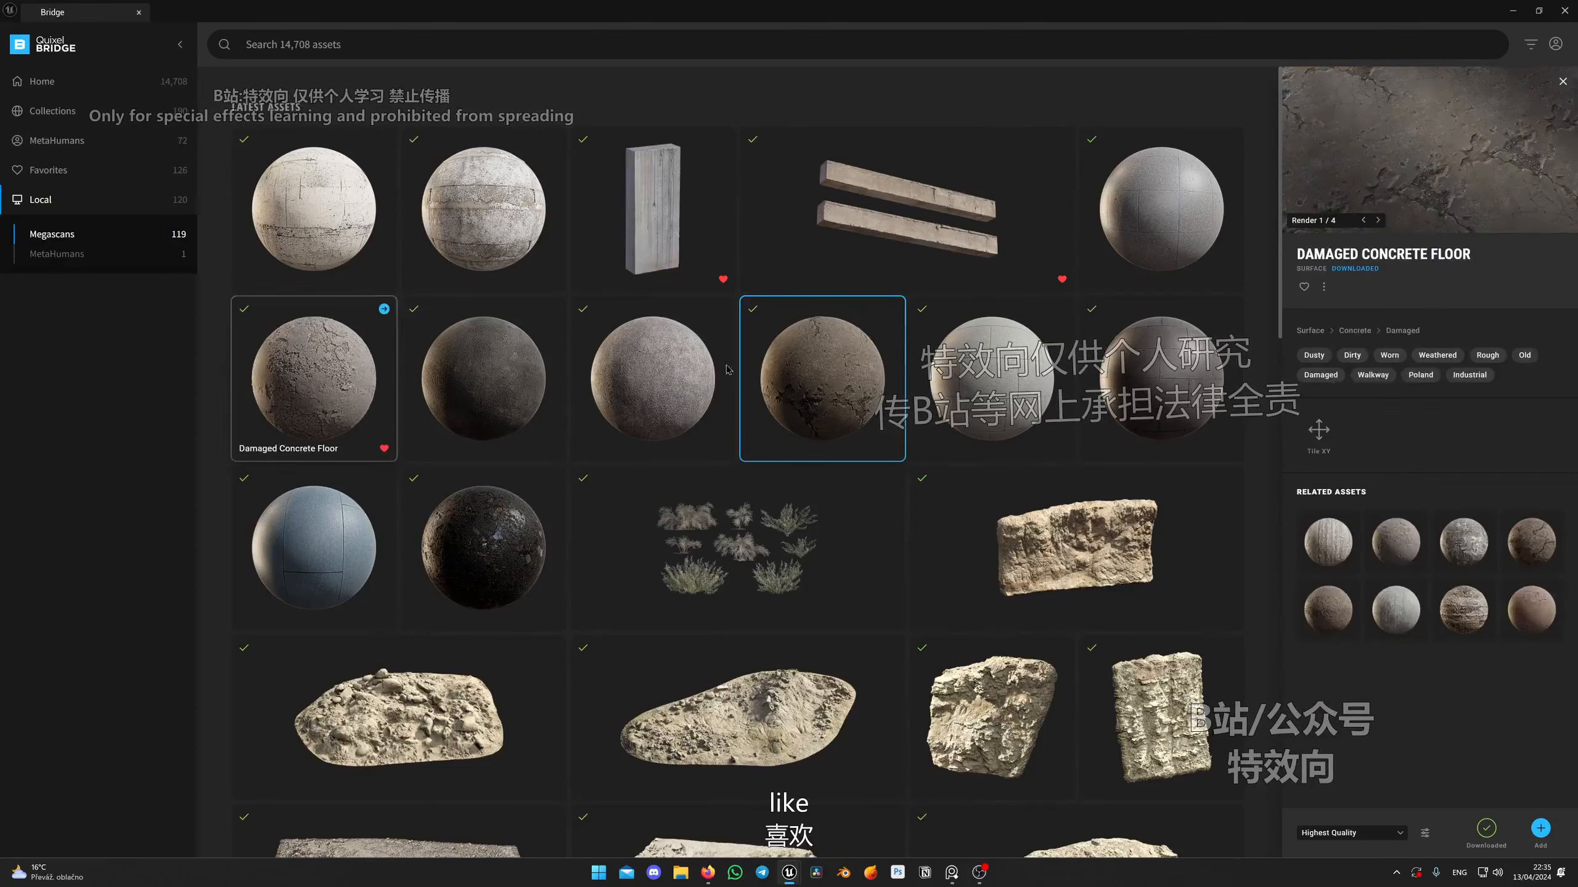
pyautogui.click(833, 385)
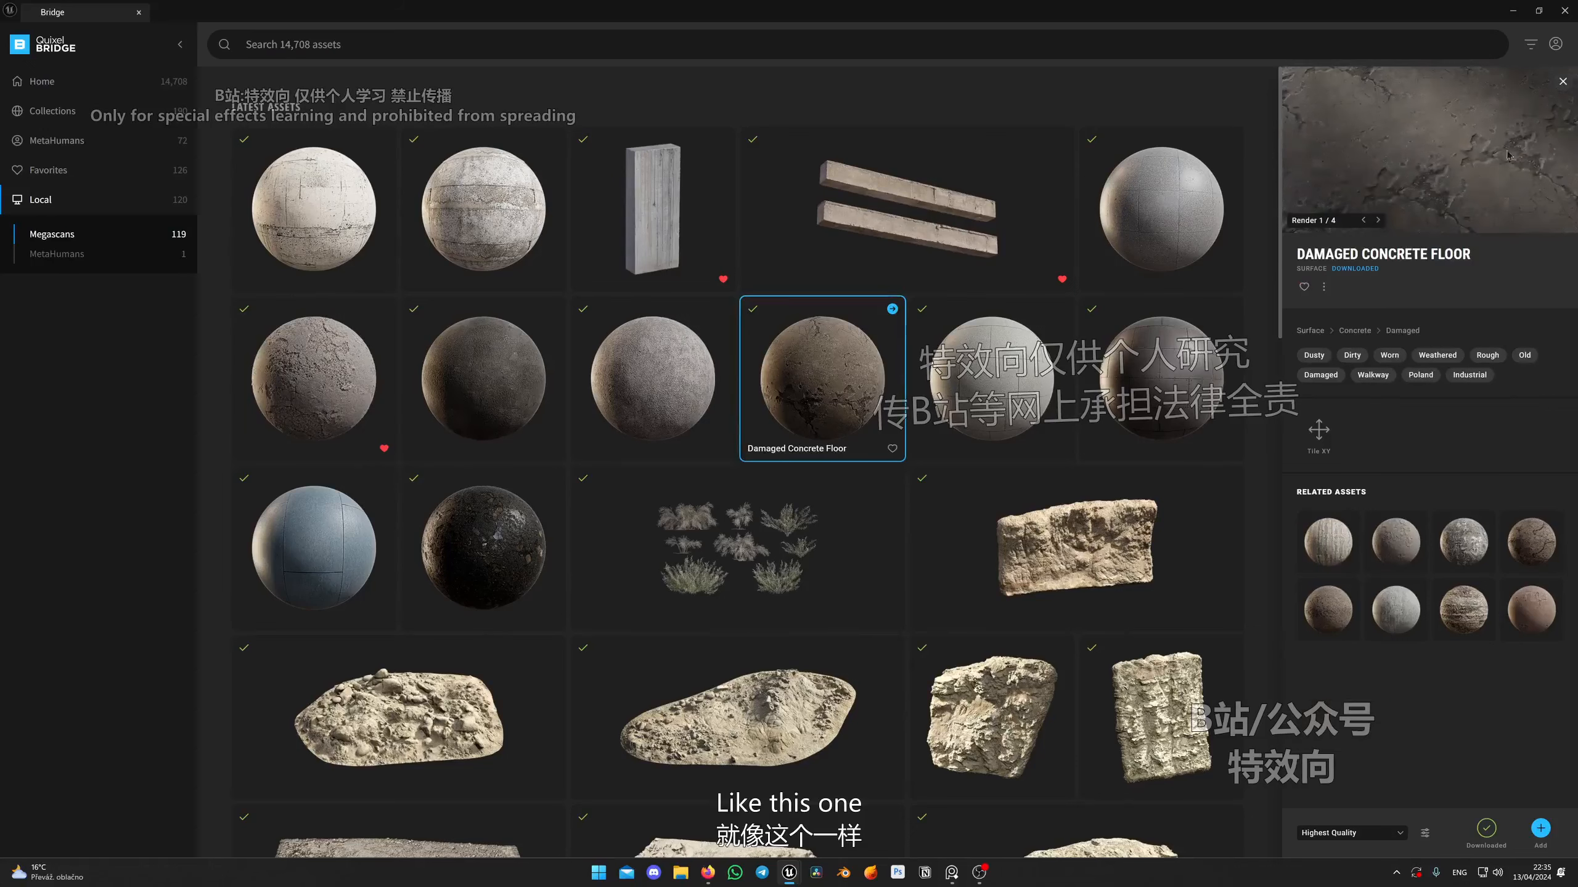
pyautogui.click(526, 386)
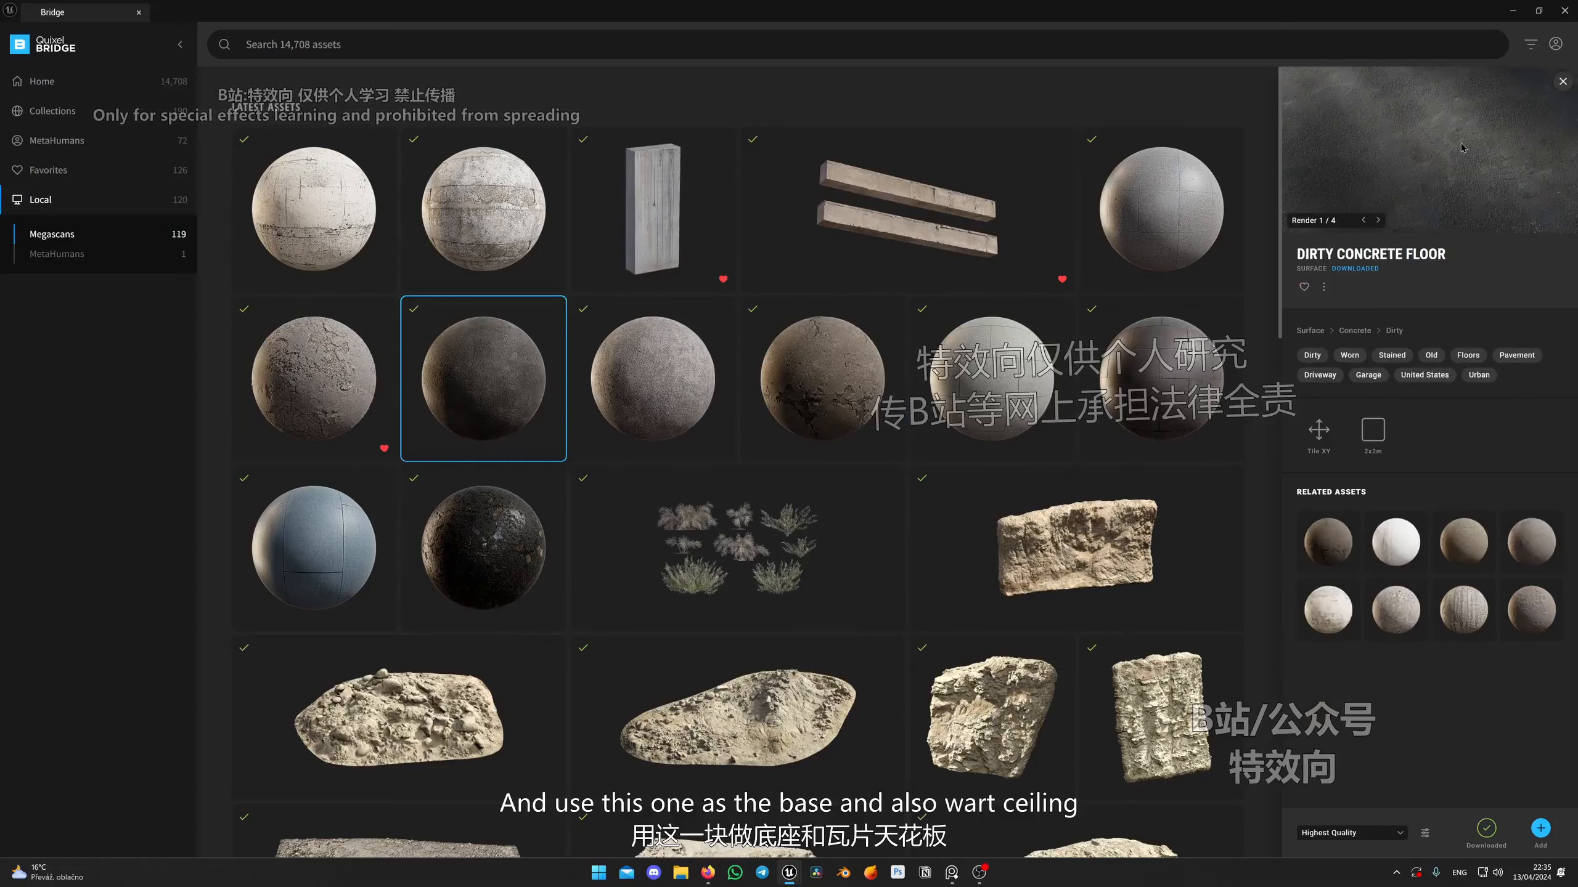
# Inspect the Worn Concrete Ceiling and Damaged Concrete Wall surfaces intended for the walls.
pyautogui.click(508, 210)
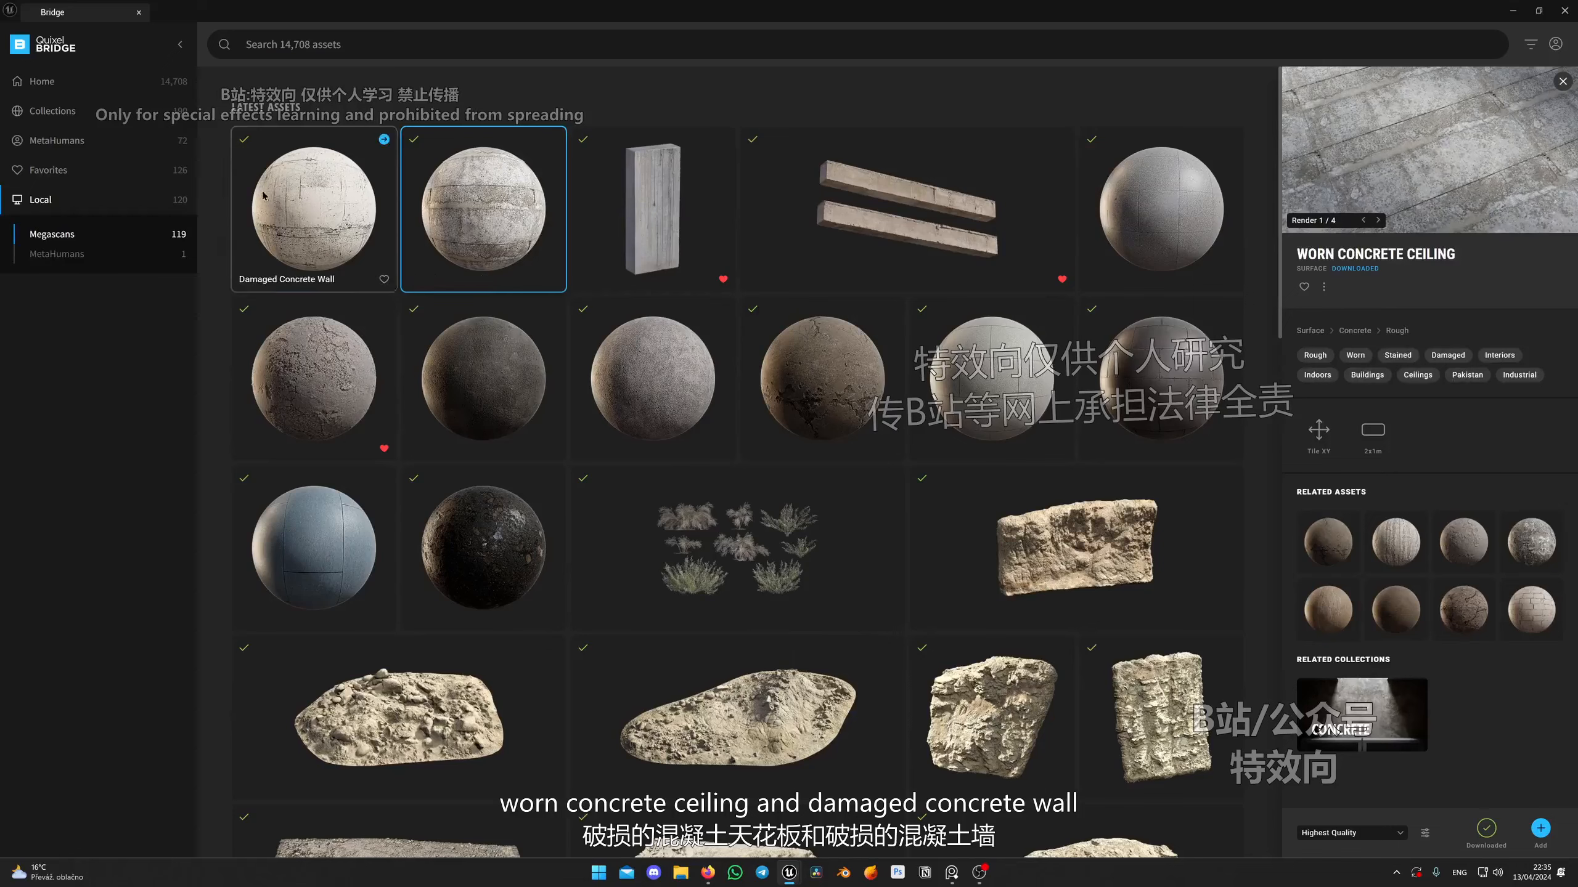
pyautogui.click(335, 210)
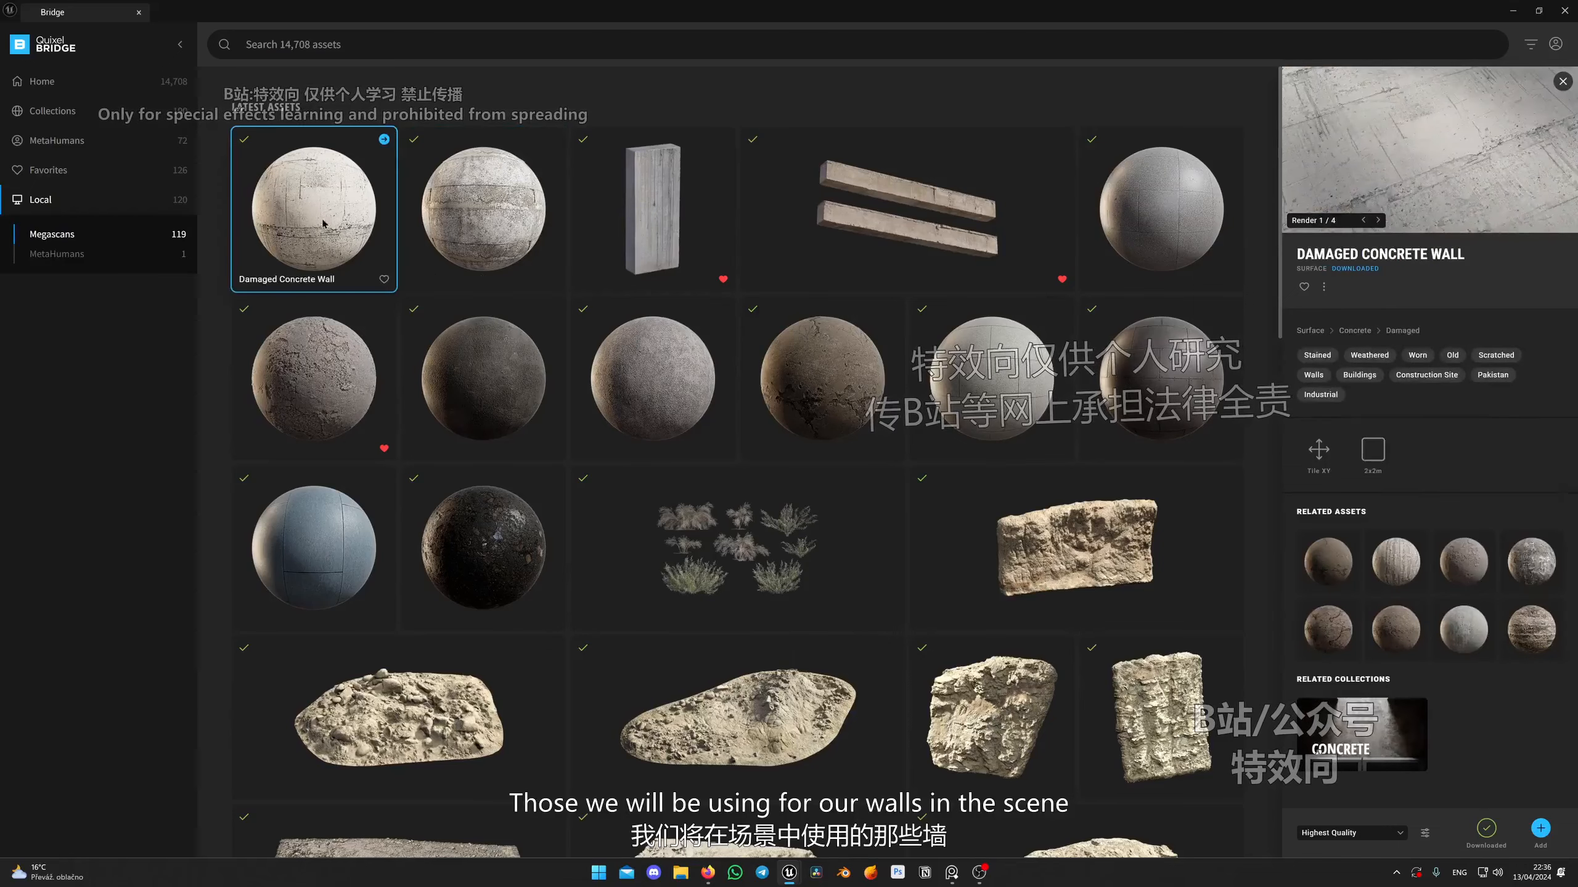
pyautogui.click(455, 206)
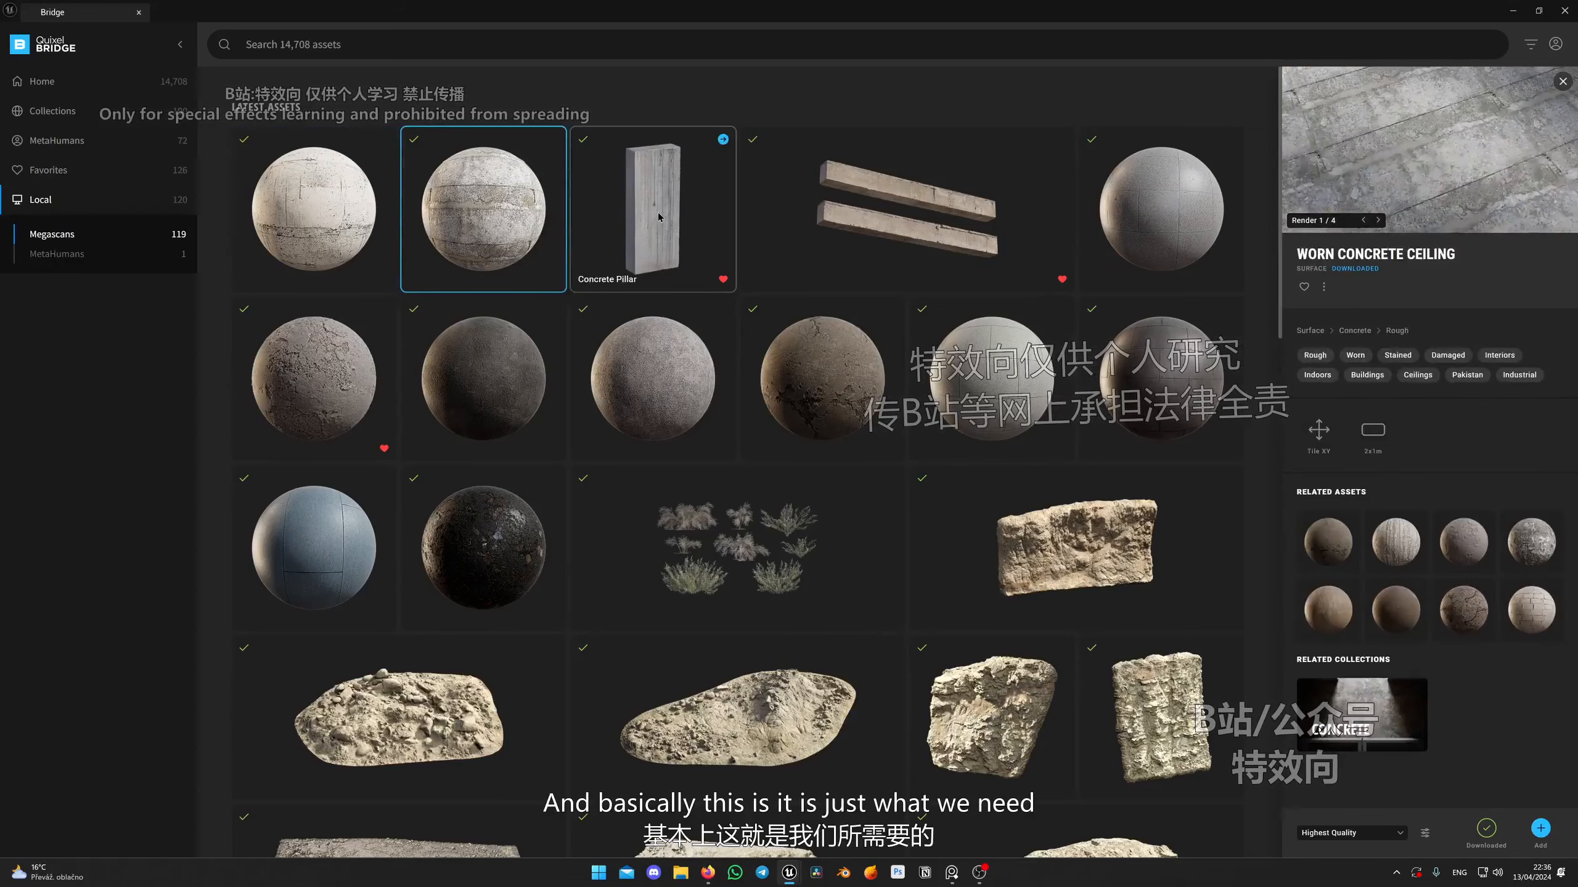
pyautogui.click(314, 211)
# Return to the Unreal level and add a Directional Light.
pyautogui.click(1510, 13)
pyautogui.moveTo(730, 414); pyautogui.dragTo(708, 463, button='right')
pyautogui.click(185, 48)
pyautogui.moveTo(248, 163)
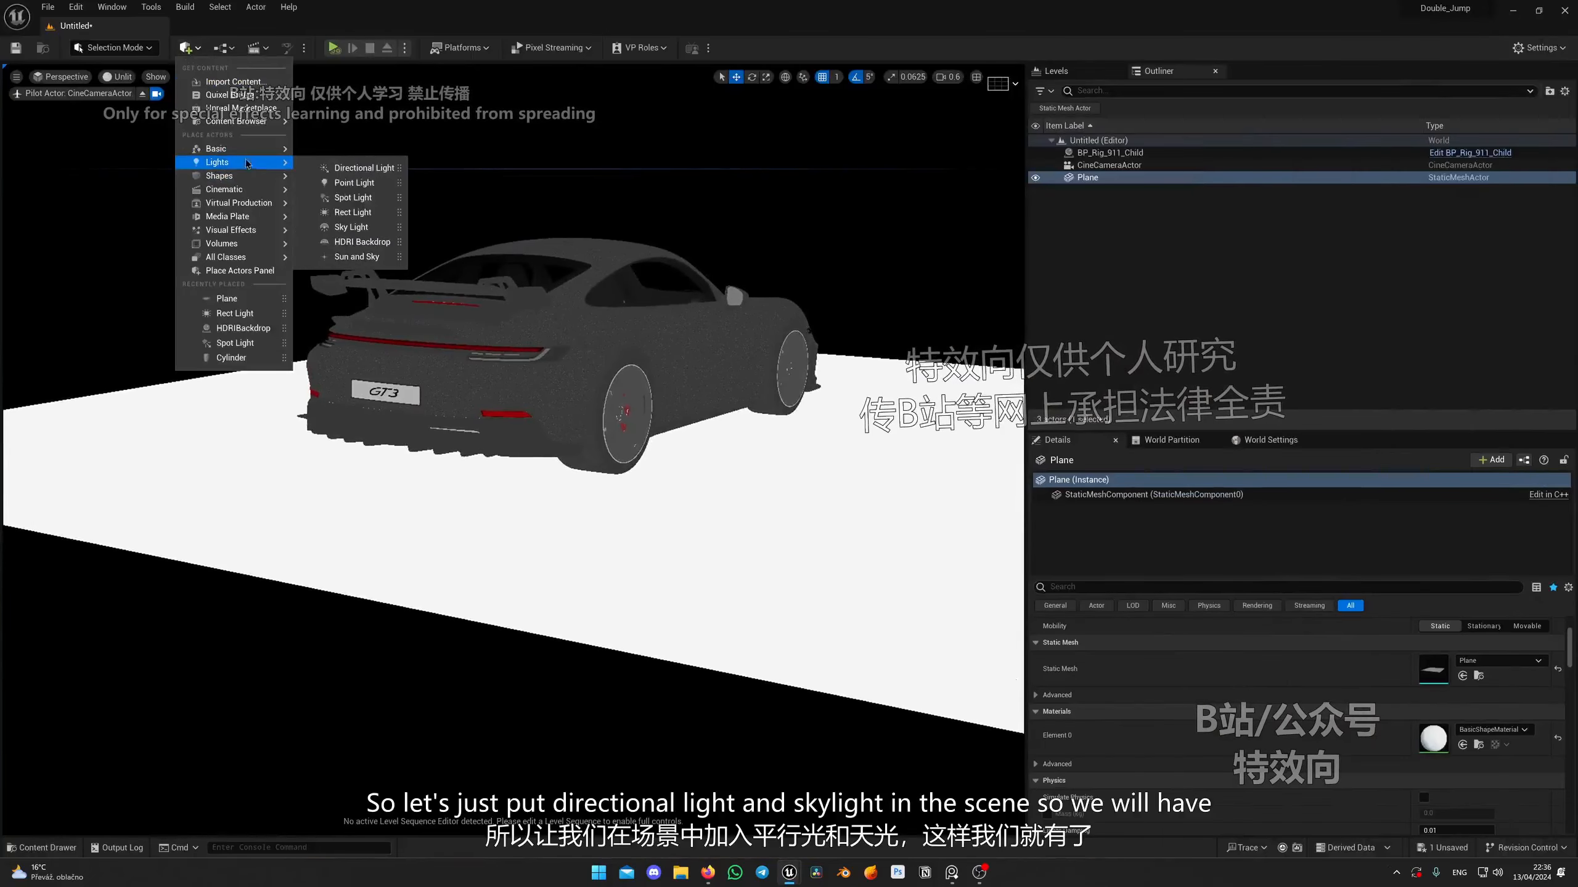
pyautogui.click(364, 168)
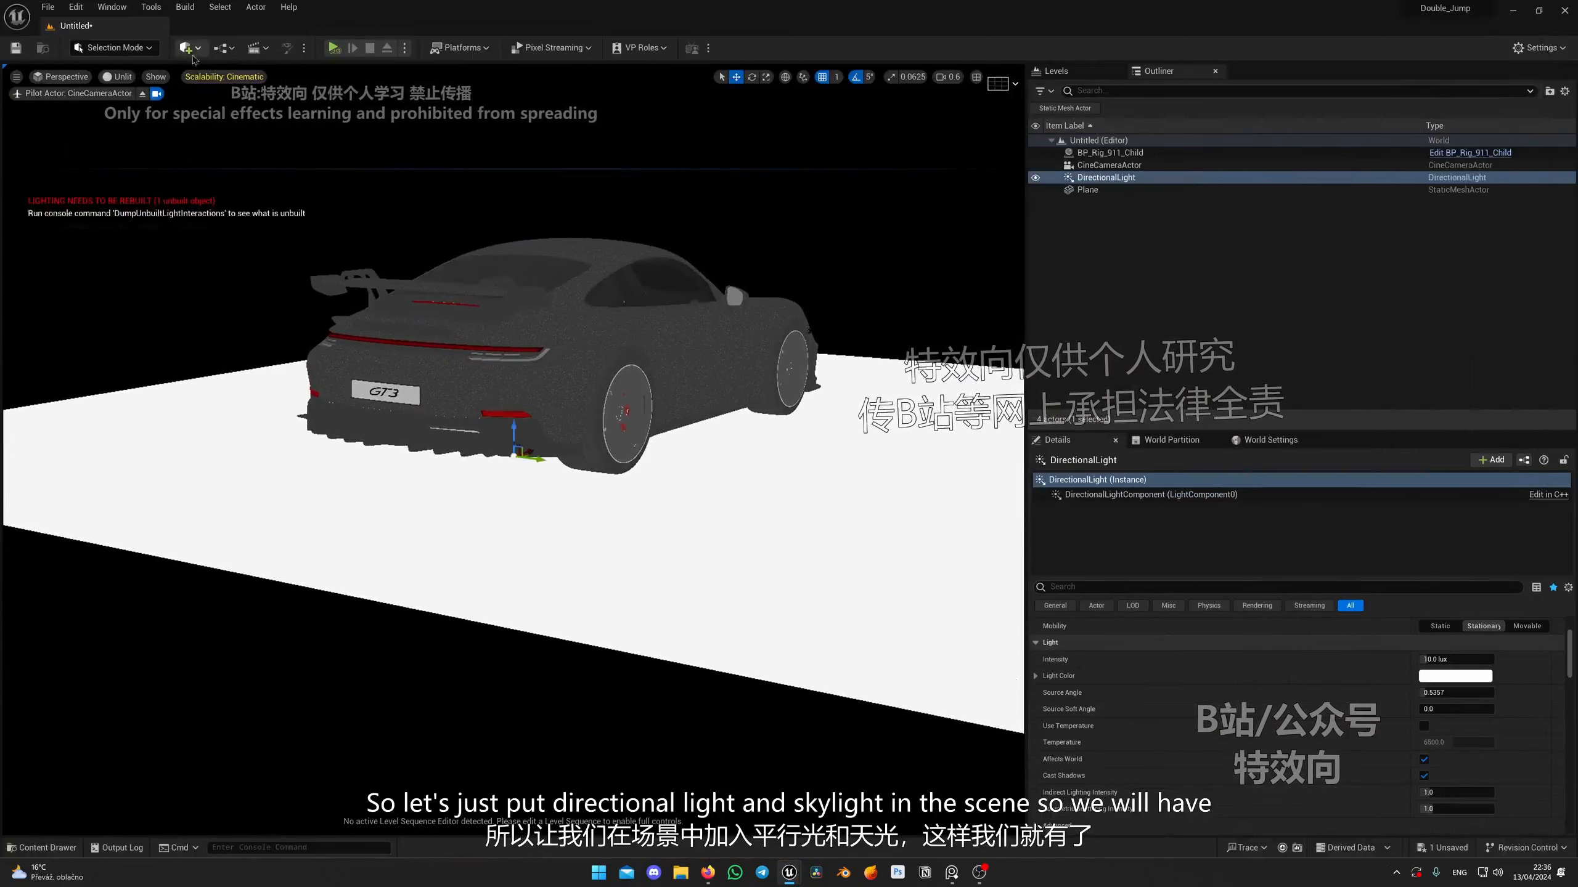
# Add a Sky Light and a Sky Atmosphere to the level.
pyautogui.click(185, 48)
pyautogui.moveTo(266, 163)
pyautogui.click(375, 228)
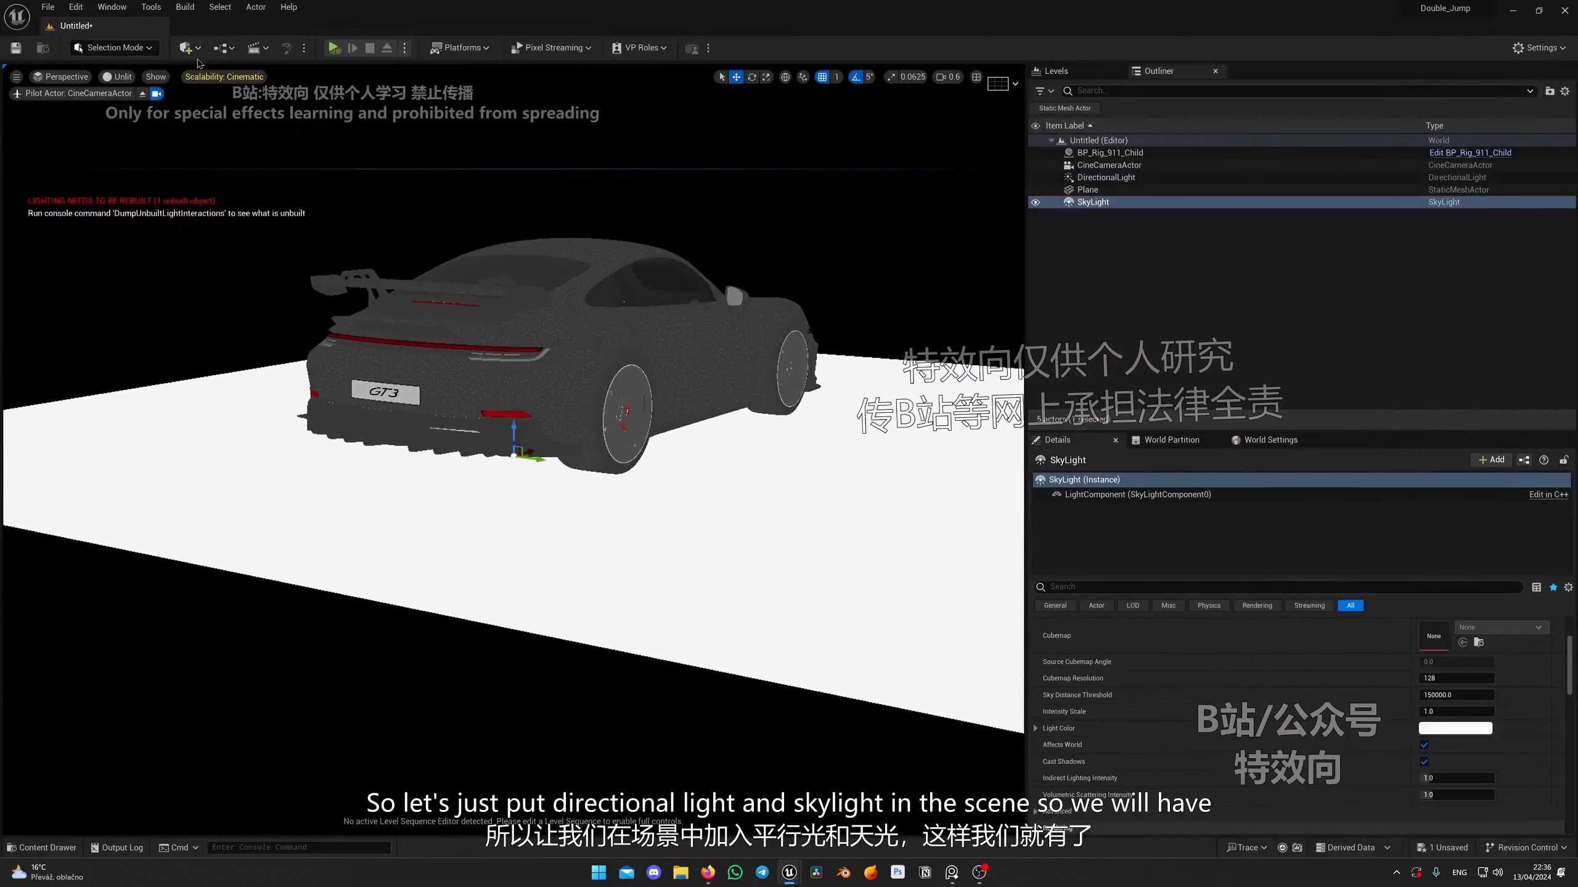
pyautogui.click(202, 54)
pyautogui.moveTo(248, 230)
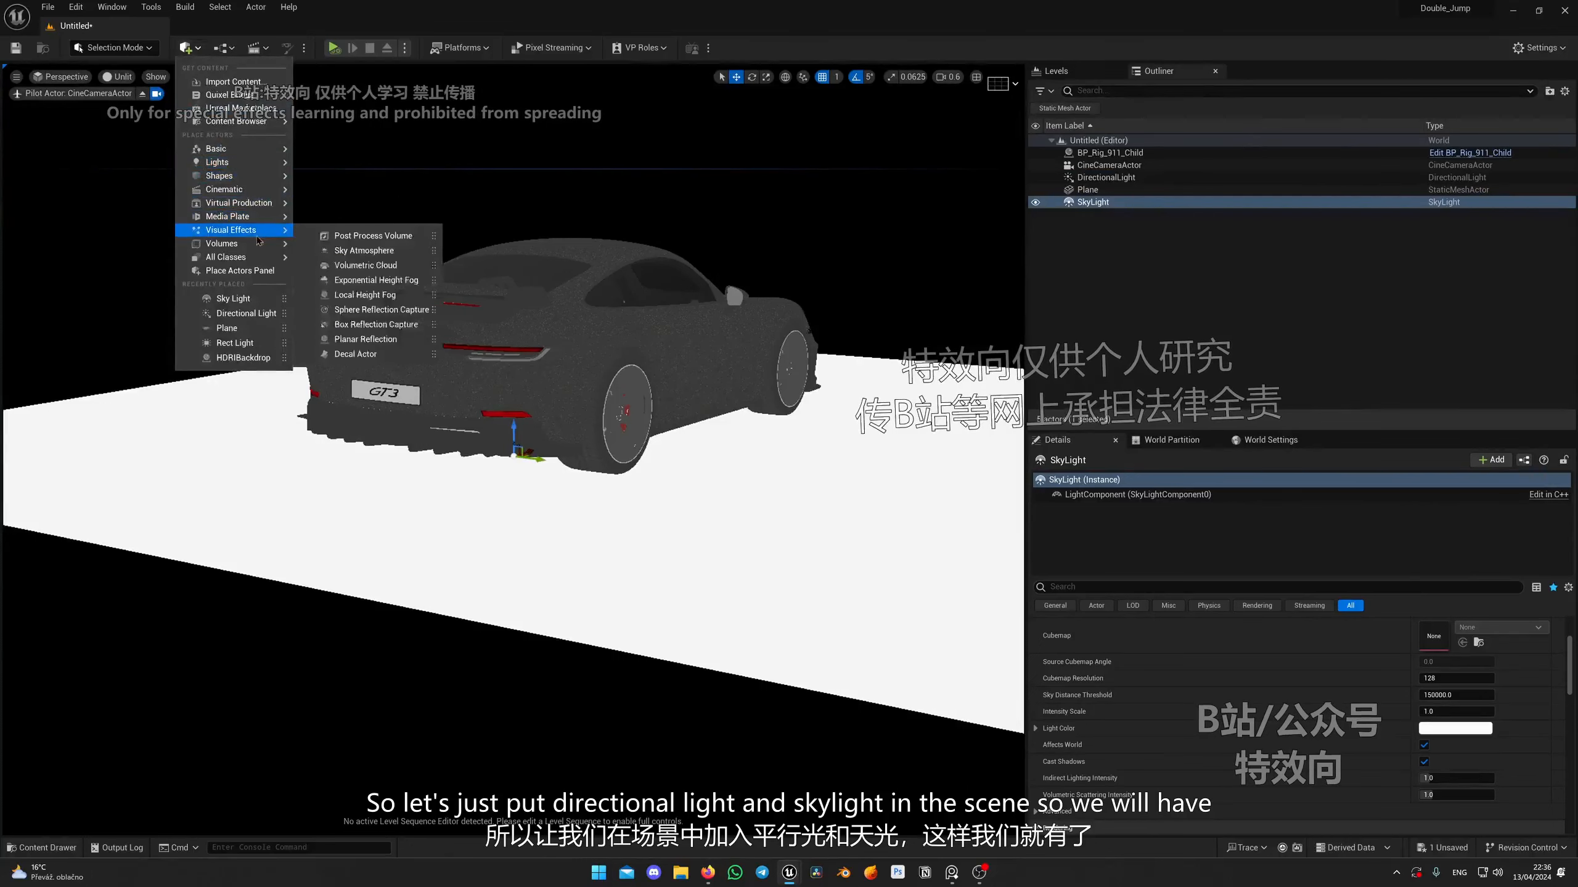
pyautogui.click(364, 251)
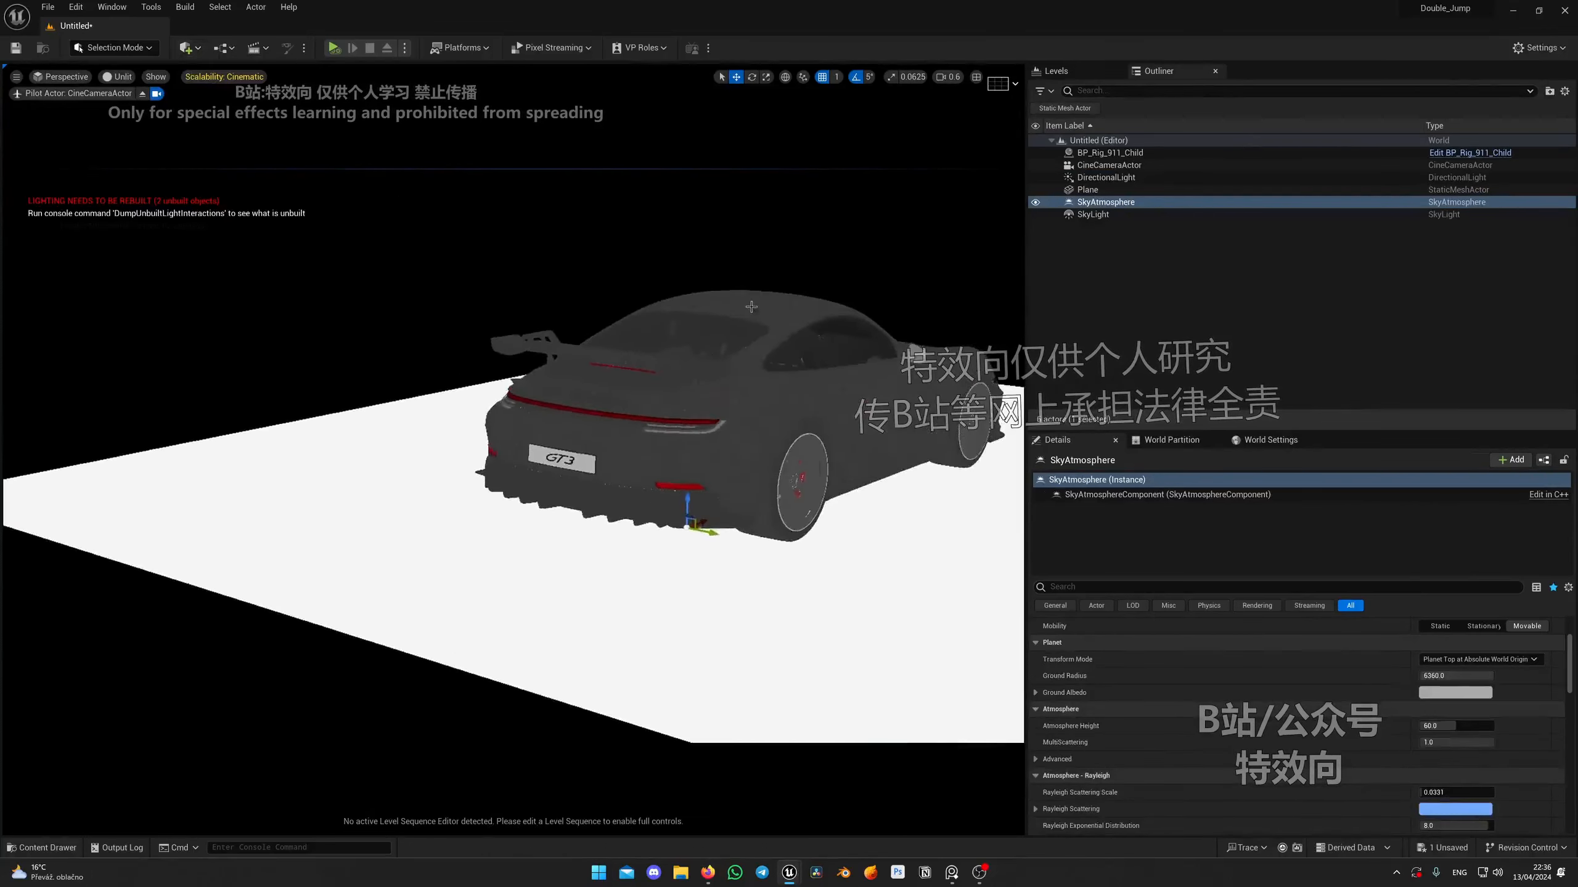
# Switch the viewport to lit shading and stop piloting the CineCameraActor.
pyautogui.moveTo(513, 455); pyautogui.dragTo(435, 302, button='right')
pyautogui.scroll(-2, 428, 435)
pyautogui.scroll(-1, 420, 336)
pyautogui.press('s')
pyautogui.press('q')
pyautogui.click(143, 95)
pyautogui.press('e')
# Select the ground plane under the car and scale it up several times larger.
pyautogui.moveTo(700, 549)
pyautogui.mouseDown(button='right')
pyautogui.moveTo(690, 596)
pyautogui.moveTo(739, 575)
pyautogui.moveTo(690, 578)
pyautogui.mouseUp(button='right')
pyautogui.scroll(1, 701, 549)
pyautogui.press('w')
pyautogui.click(754, 573)
pyautogui.press('d')
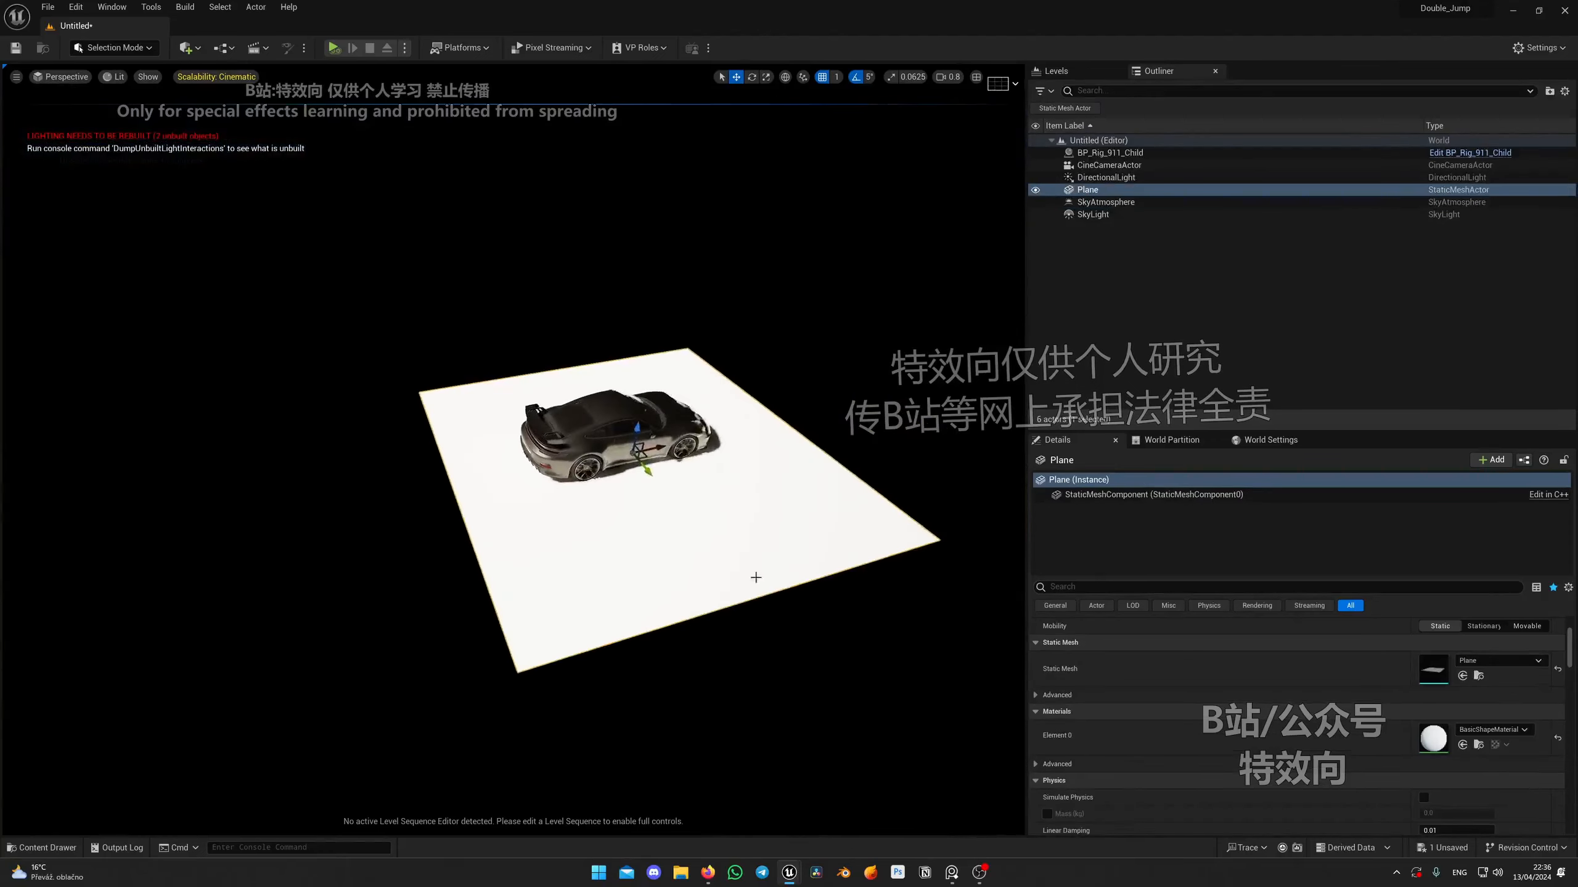
pyautogui.press('r')
pyautogui.moveTo(638, 461); pyautogui.dragTo(681, 479)
pyautogui.moveTo(681, 480); pyautogui.dragTo(644, 479, button='right')
pyautogui.press('a')
pyautogui.scroll(1, 517, 482)
pyautogui.moveTo(517, 483); pyautogui.dragTo(617, 447, button='right')
pyautogui.press('w')
pyautogui.press('d')
# Check the enlarged floor through the CineCameraActor and release the camera to free viewport navigation.
pyautogui.click(63, 77)
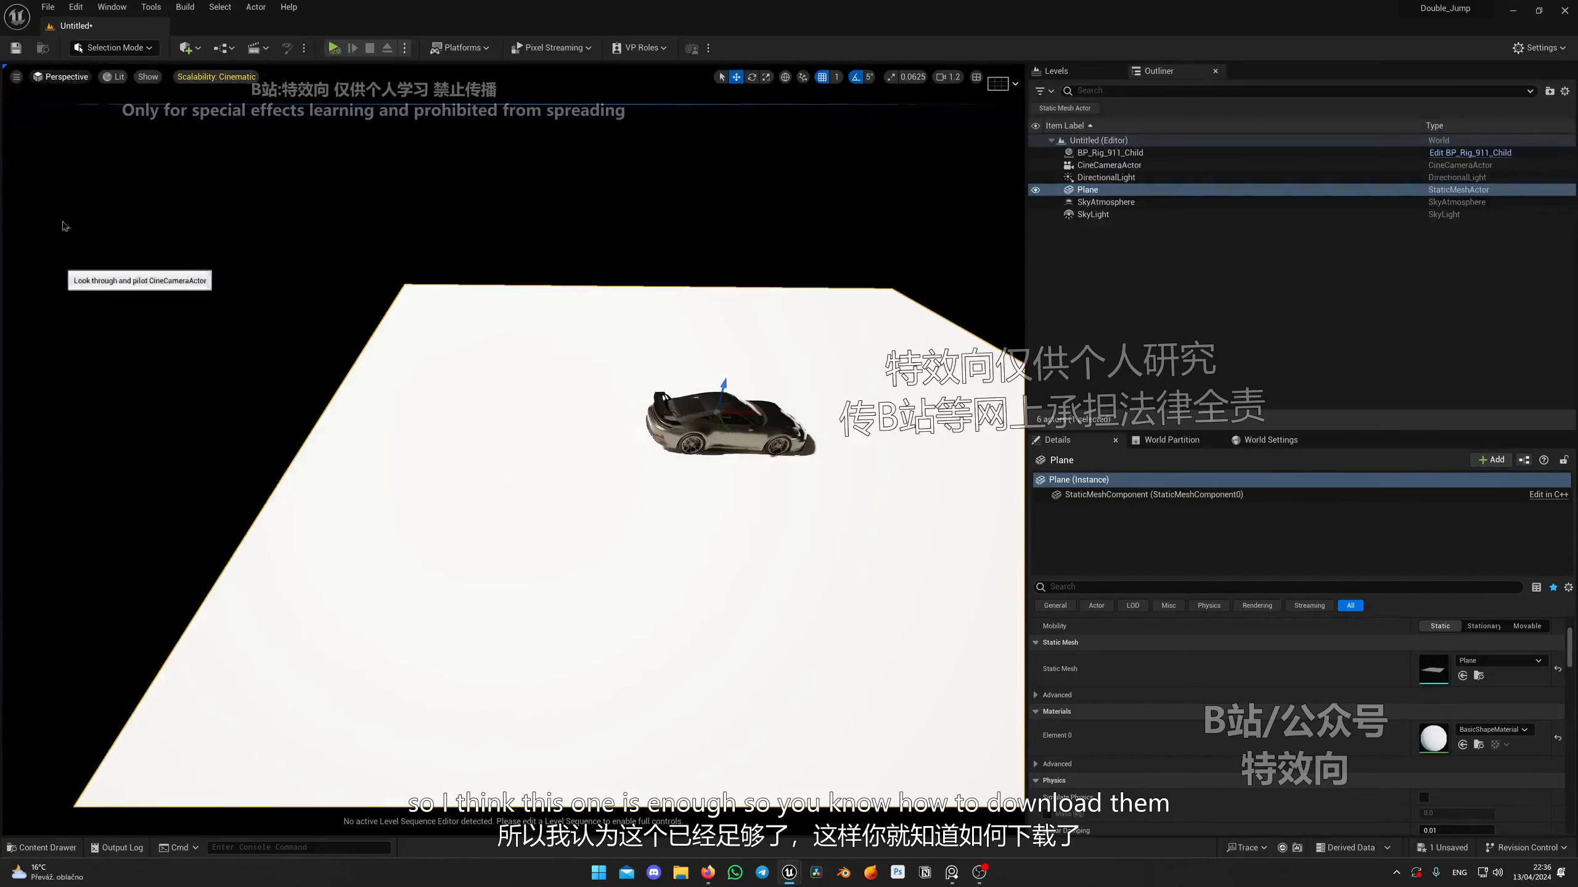
pyautogui.click(117, 216)
pyautogui.click(143, 94)
pyautogui.press('e')
pyautogui.moveTo(631, 425)
pyautogui.mouseDown(button='right')
pyautogui.moveTo(628, 485)
pyautogui.moveTo(631, 425)
pyautogui.mouseUp(button='right')
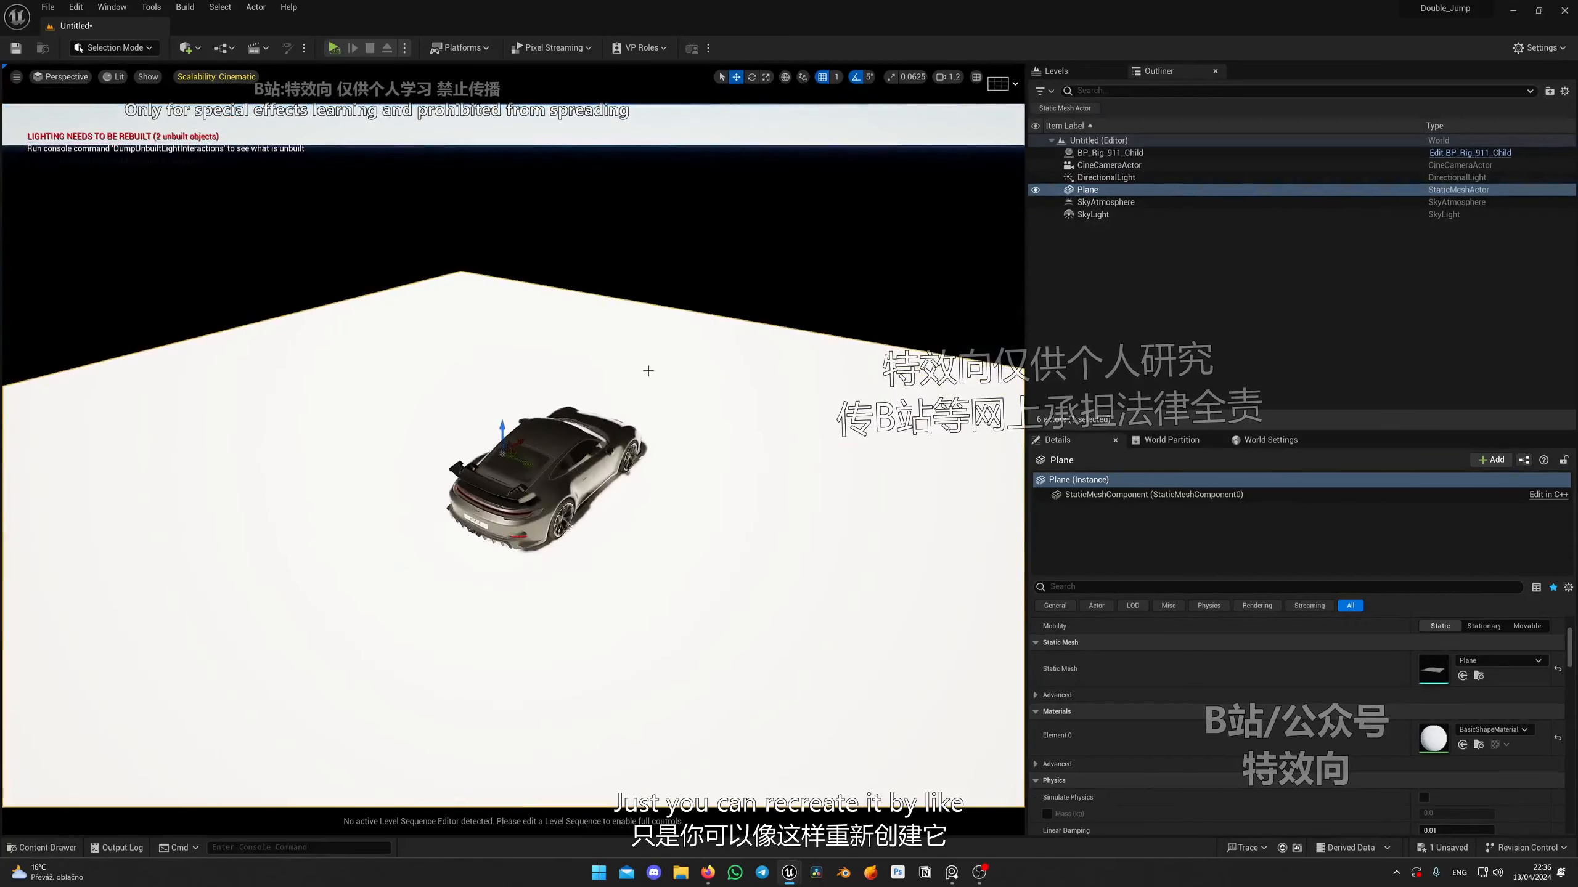
# Bring Quixel Bridge forward to view the Damaged Concrete Wall asset again and return to the level editor.
pyautogui.click(791, 872)
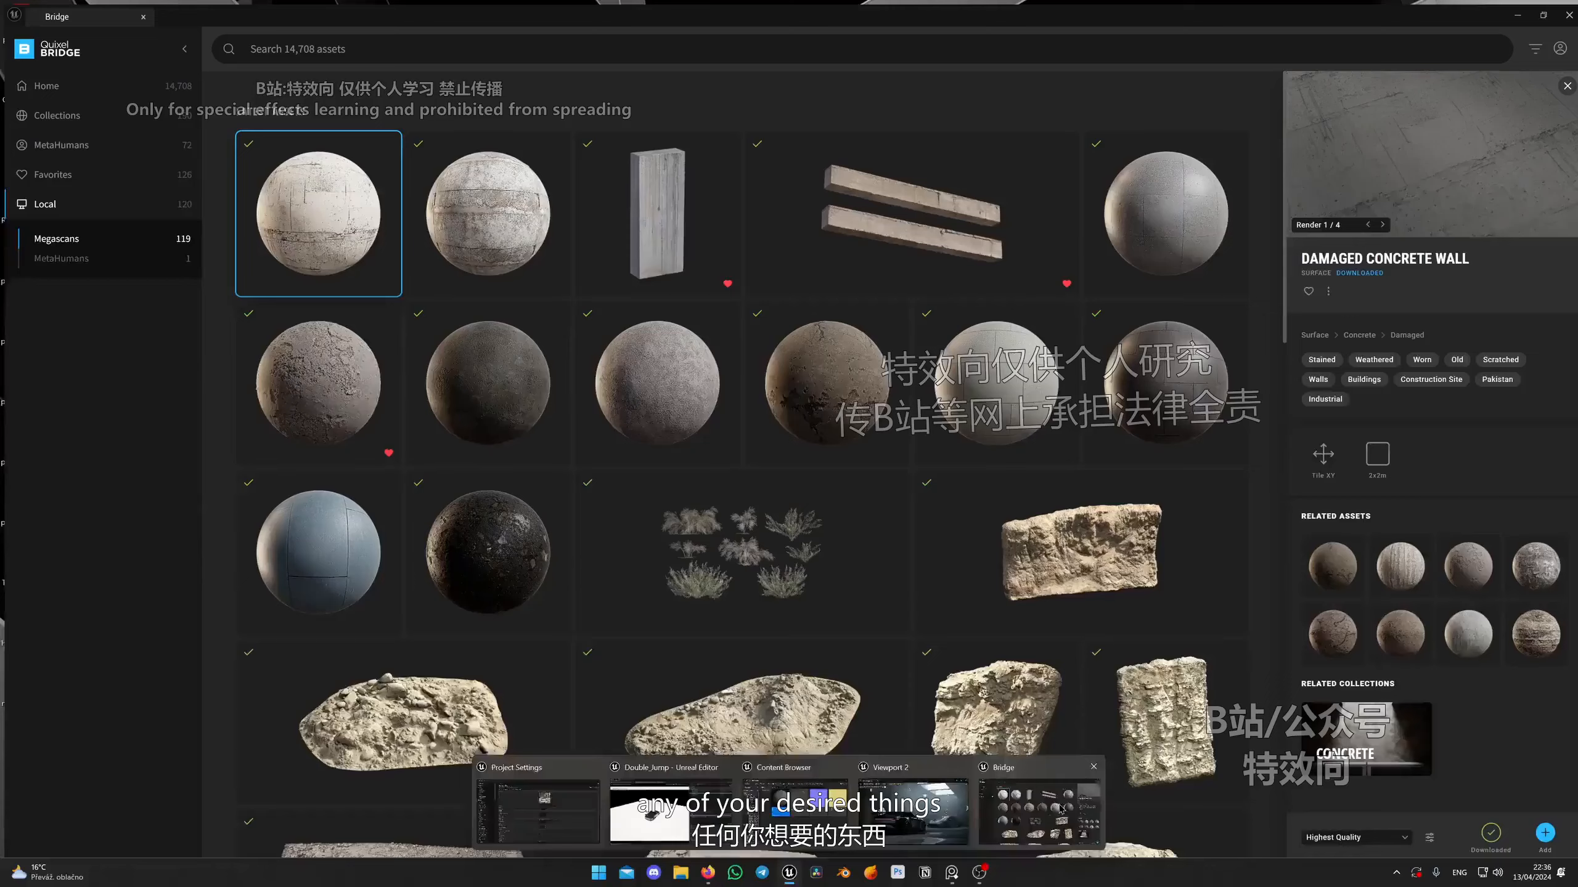
pyautogui.click(1010, 805)
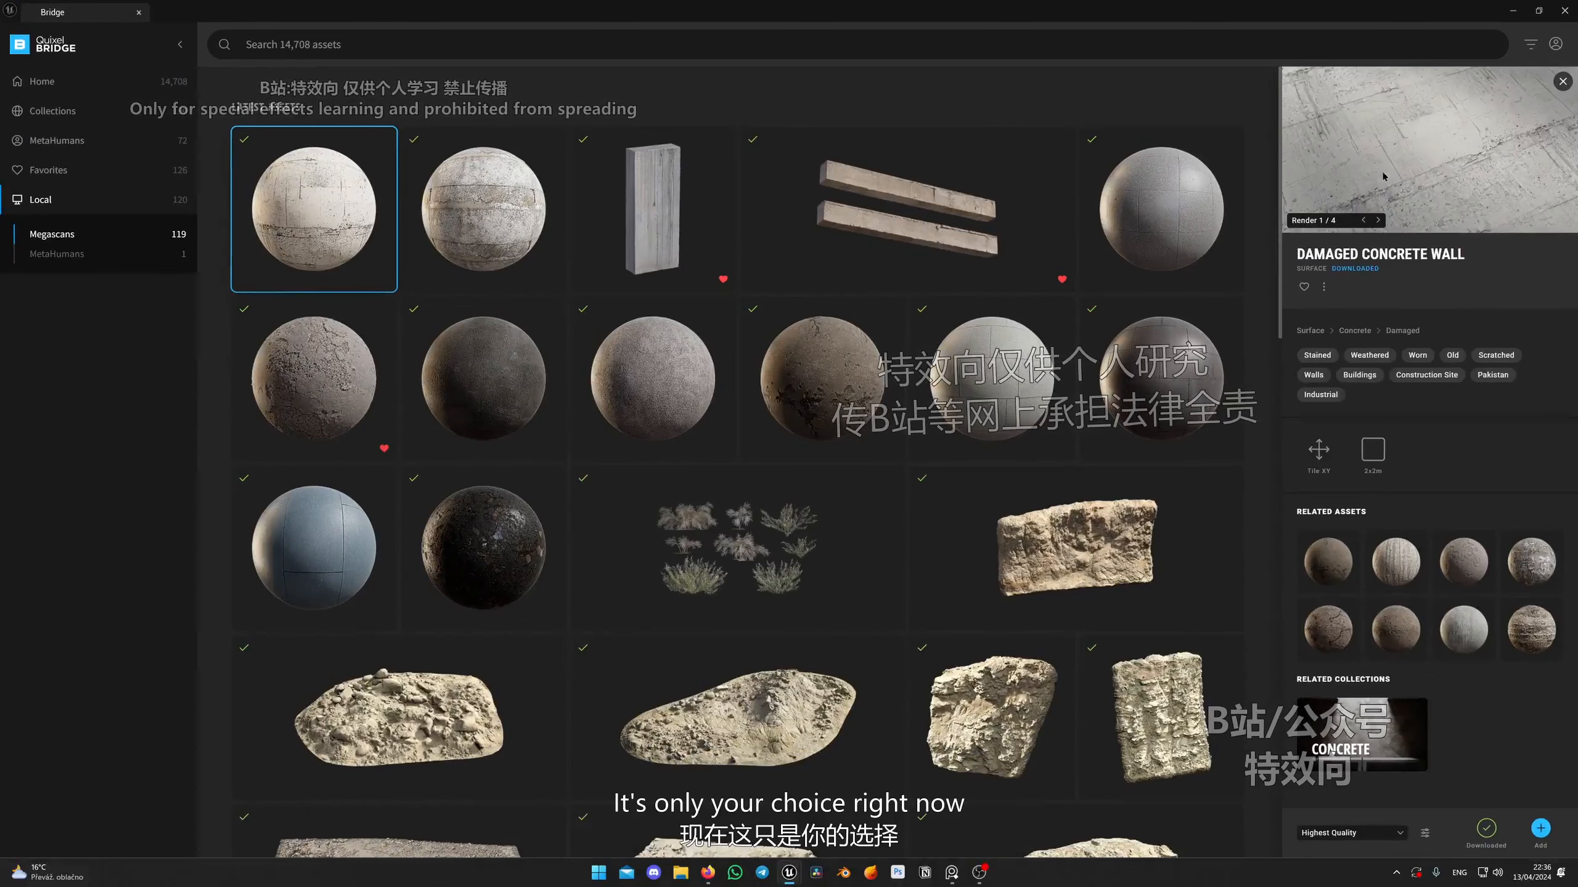
pyautogui.click(1513, 10)
# Scale the ground plane up further so the floor extends well beyond the car.
pyautogui.moveTo(668, 483)
pyautogui.mouseDown(button='right')
pyautogui.moveTo(622, 446)
pyautogui.moveTo(652, 483)
pyautogui.moveTo(683, 462)
pyautogui.mouseUp(button='right')
pyautogui.press('r')
pyautogui.moveTo(660, 404); pyautogui.dragTo(727, 408)
pyautogui.press('w')
pyautogui.moveTo(726, 408); pyautogui.dragTo(633, 397, button='right')
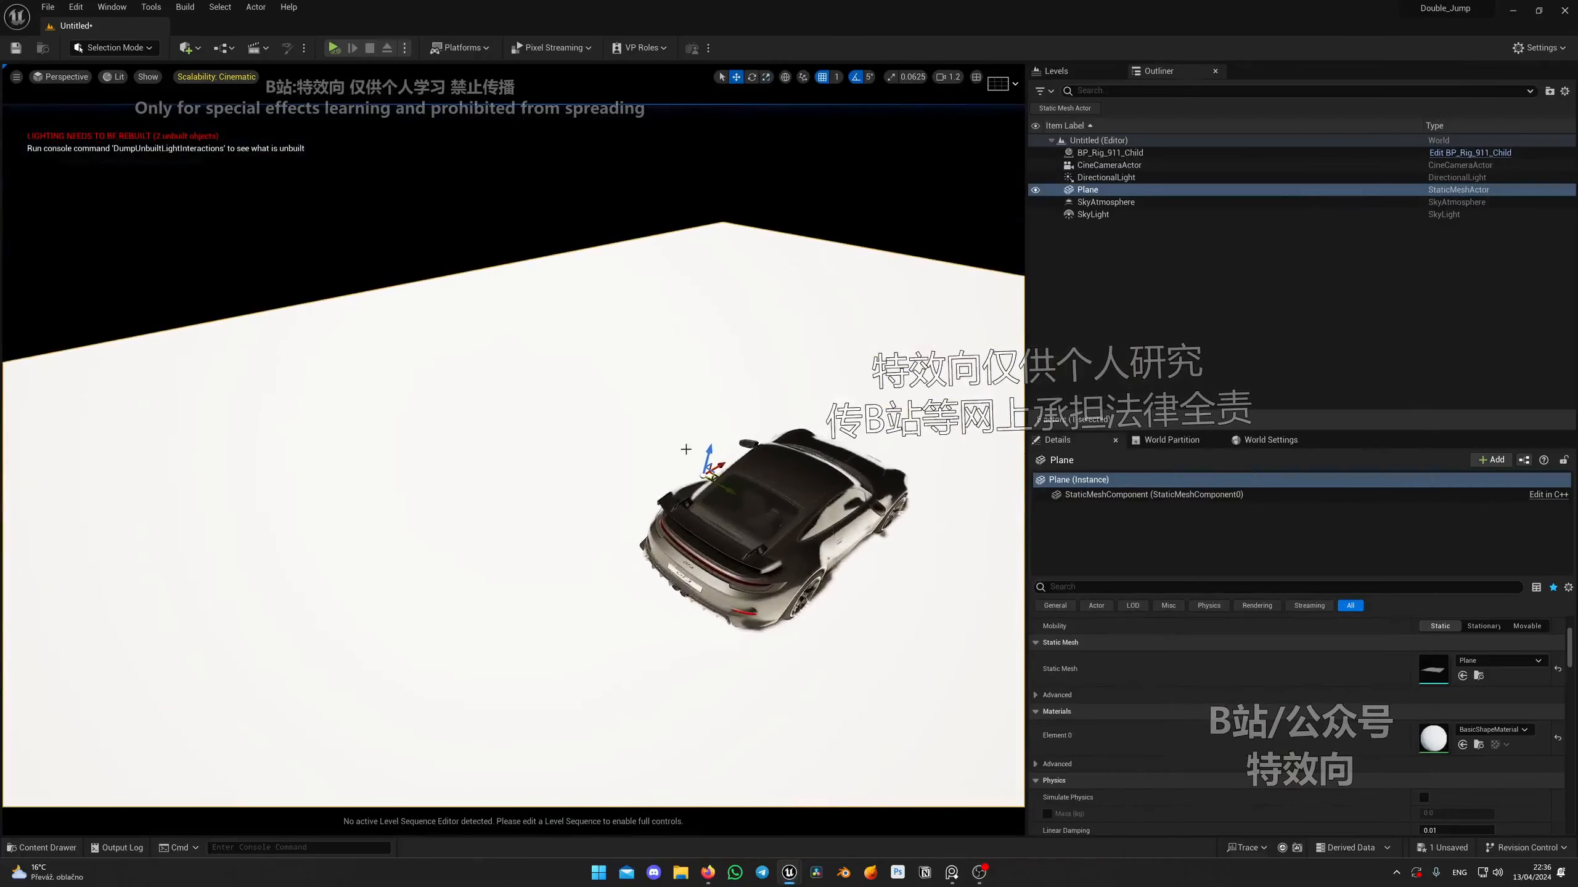
# Filter the Megascans 3D_Assets folder to meshes and place the Concrete Pillar on the floor beside the car.
pyautogui.hotkey('ctrl', 'space')
pyautogui.scroll(-2, 66, 572)
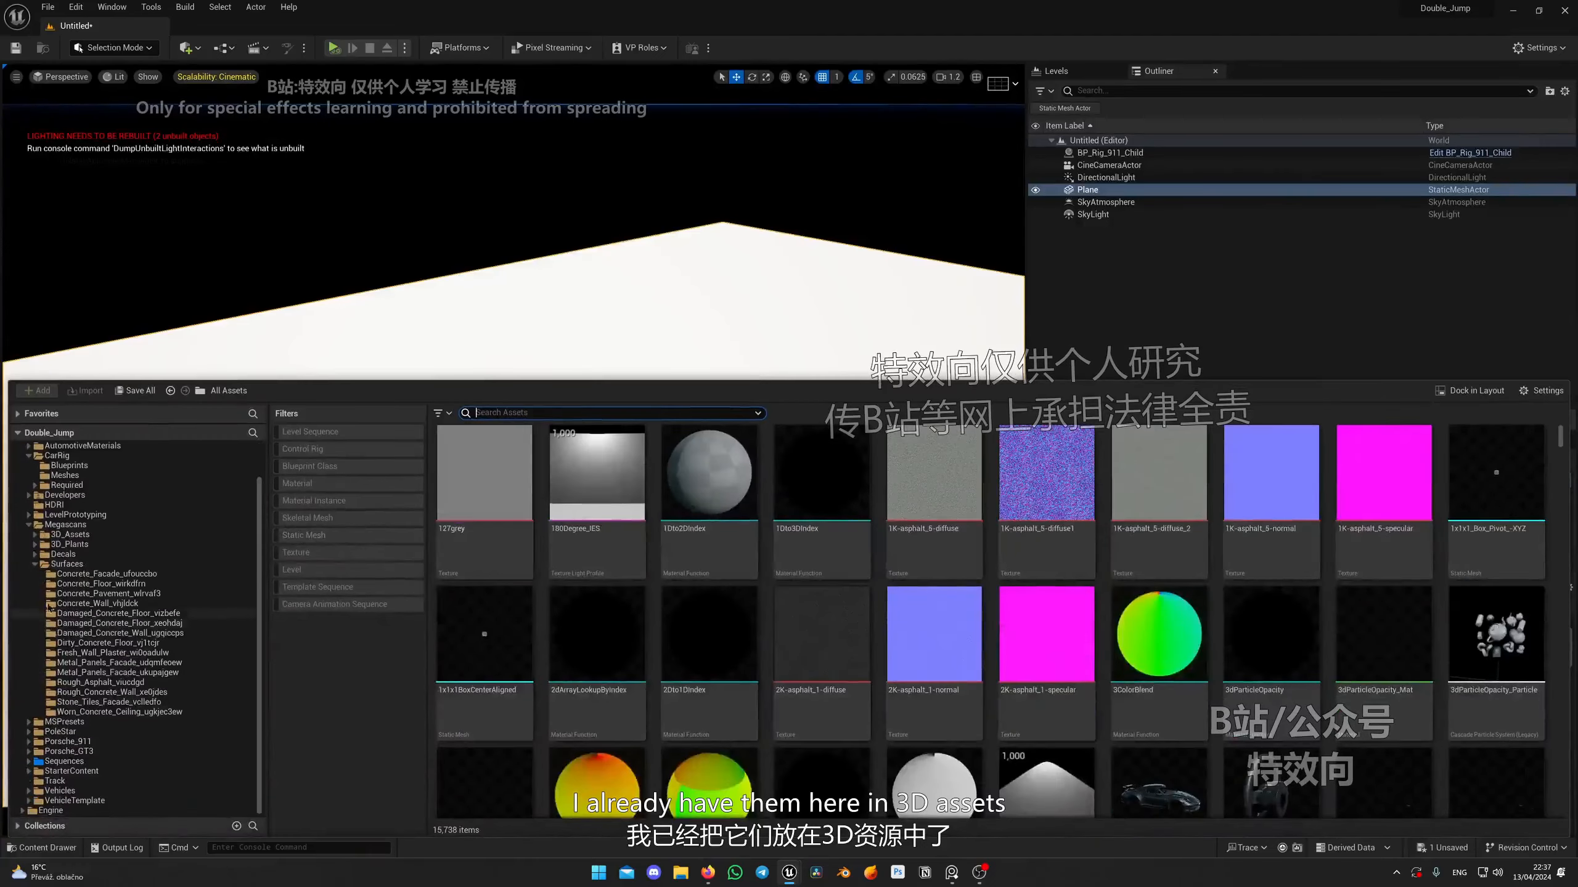
pyautogui.click(67, 565)
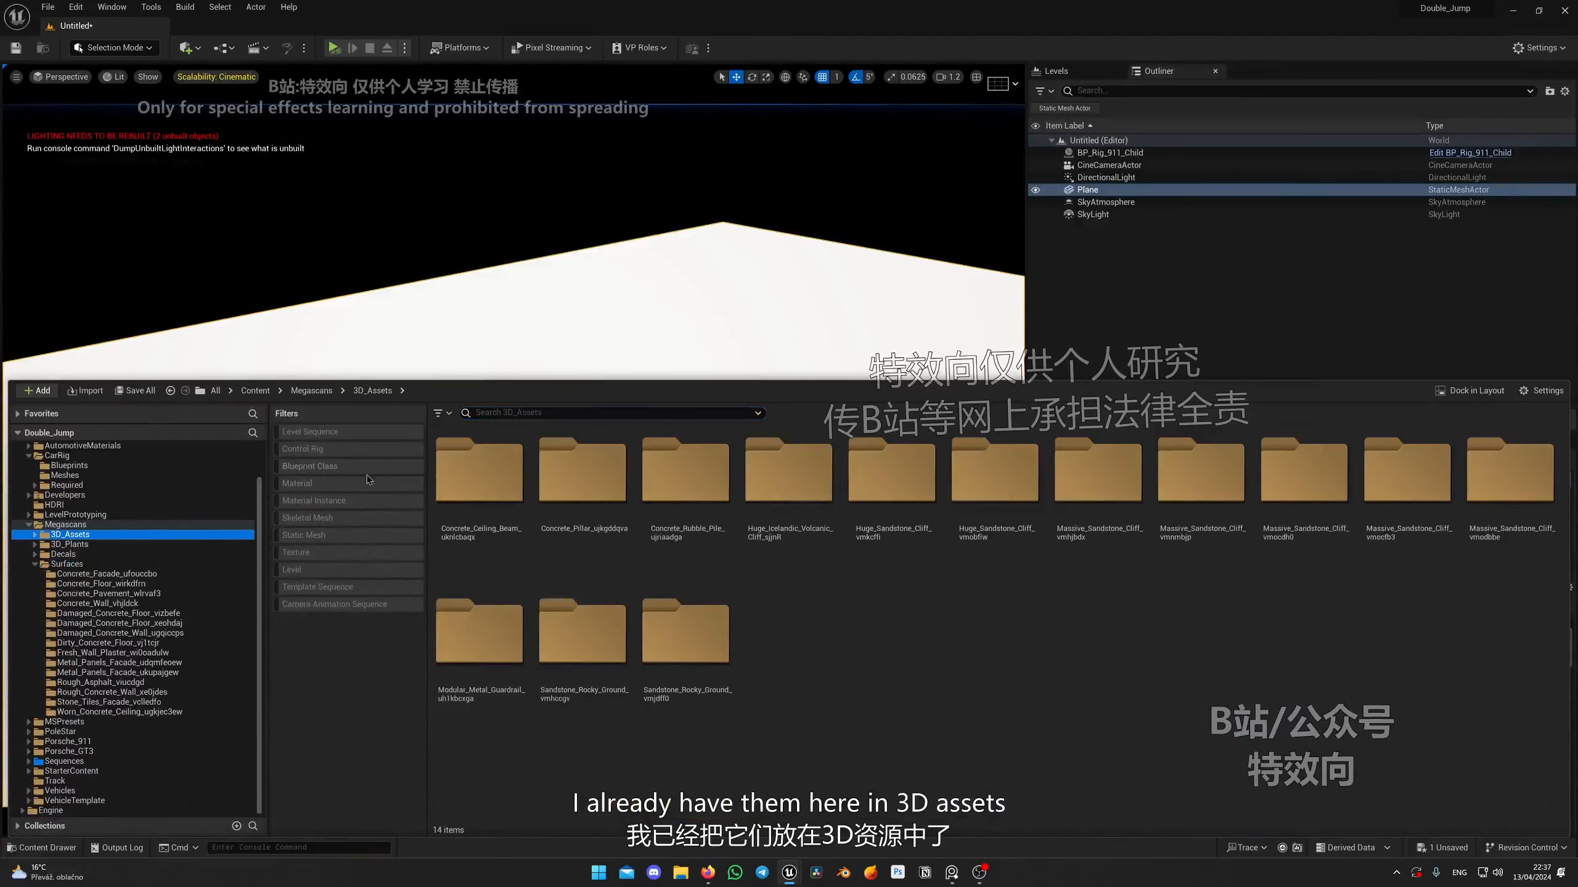
pyautogui.click(315, 518)
pyautogui.click(318, 532)
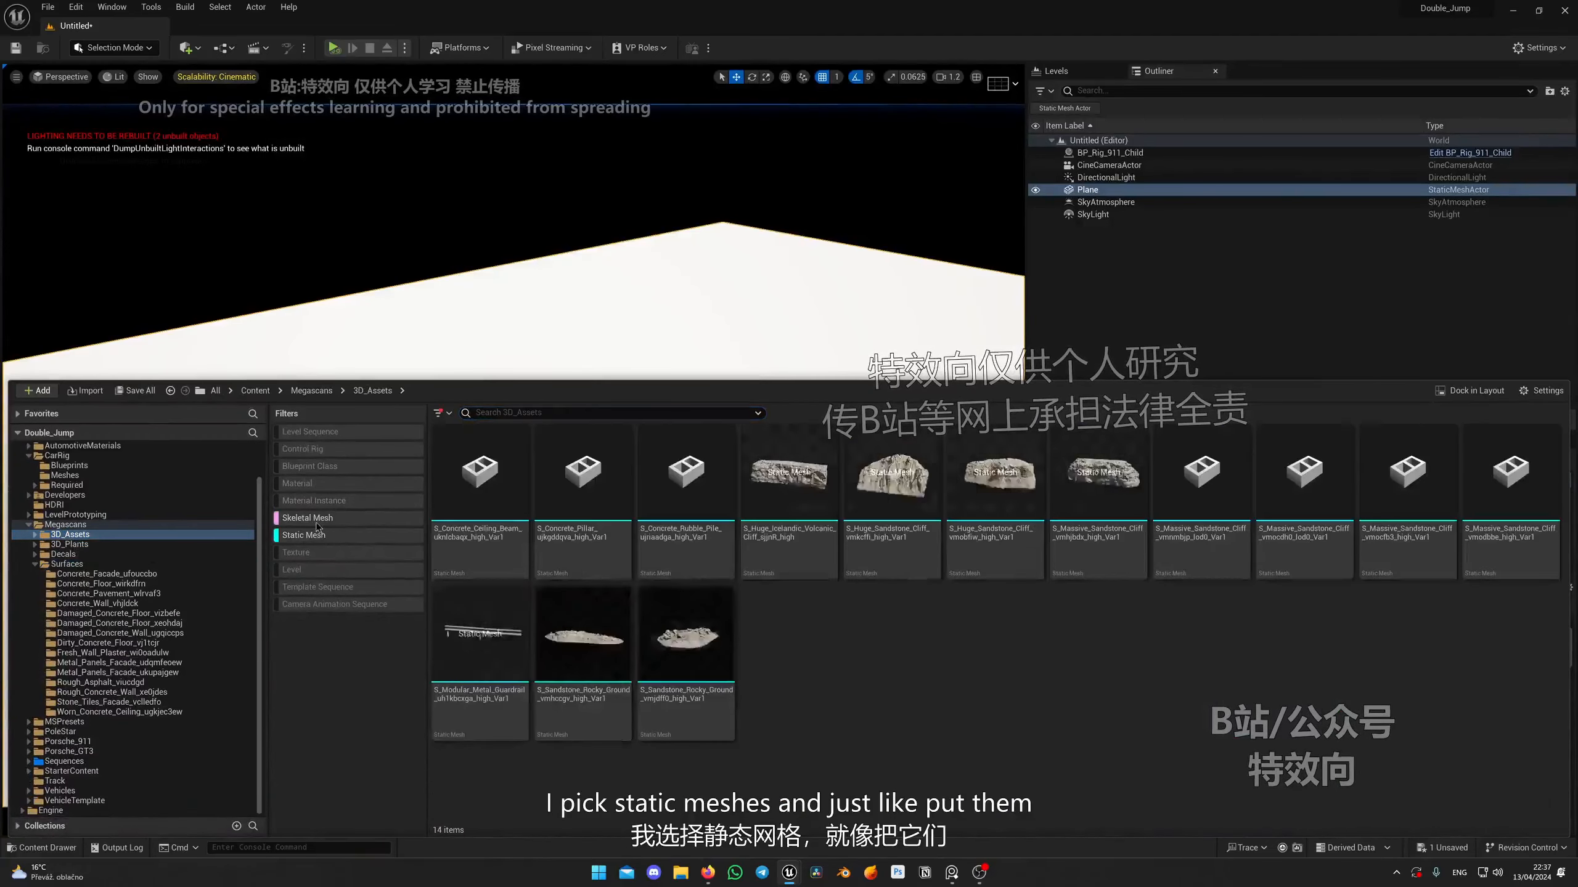
pyautogui.moveTo(582, 479); pyautogui.dragTo(600, 393)
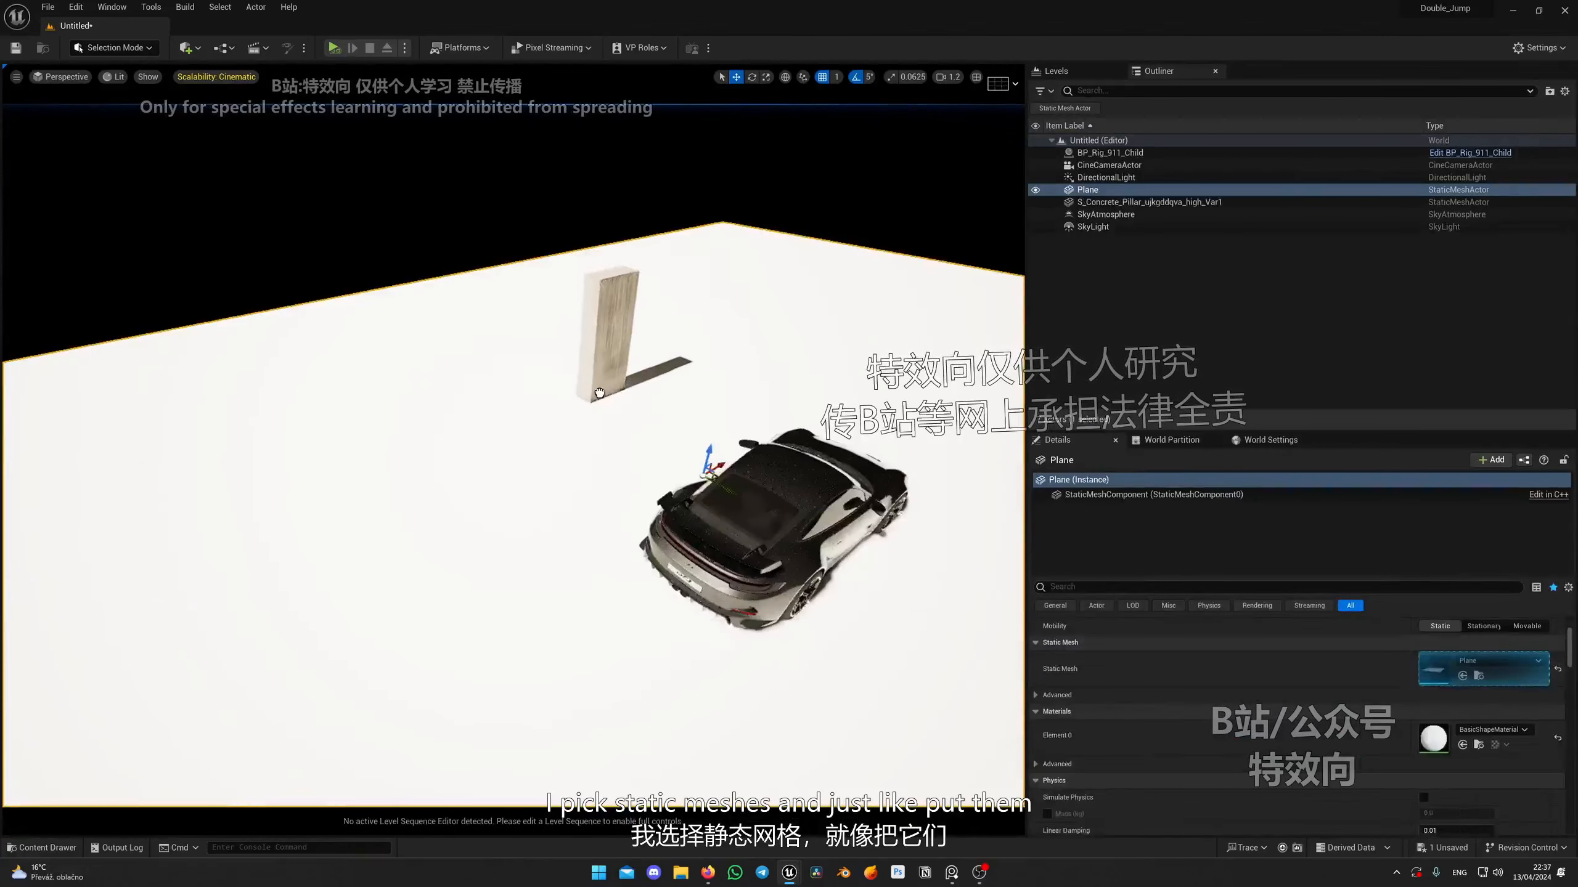
# Open Viewport 2 as a floating window over the main viewport and set it to look through the CineCameraActor.
pyautogui.click(118, 9)
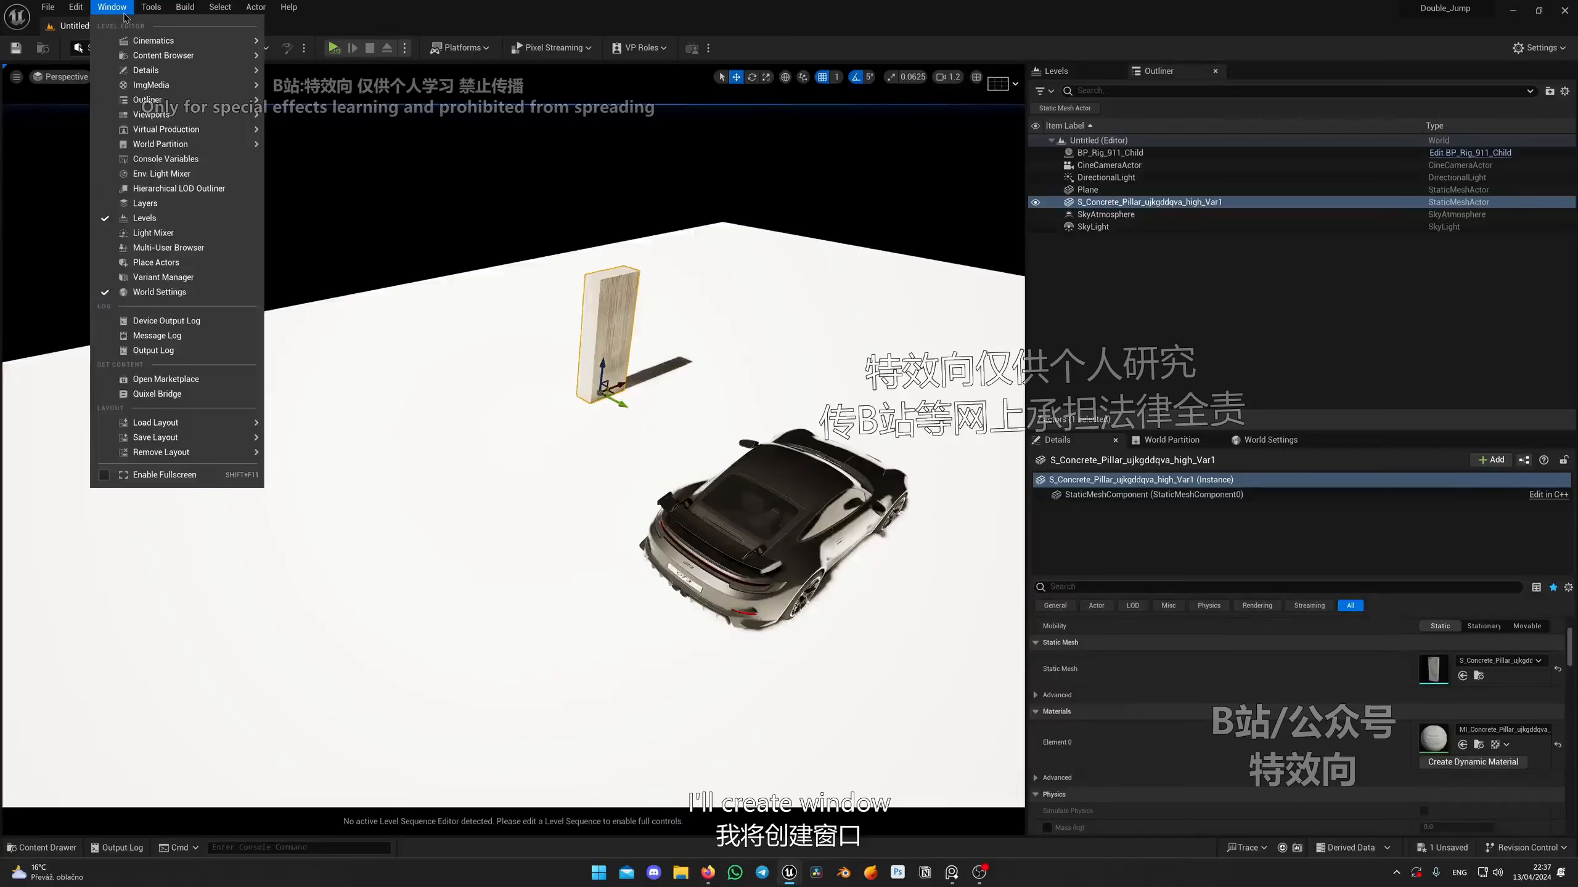
pyautogui.moveTo(170, 116)
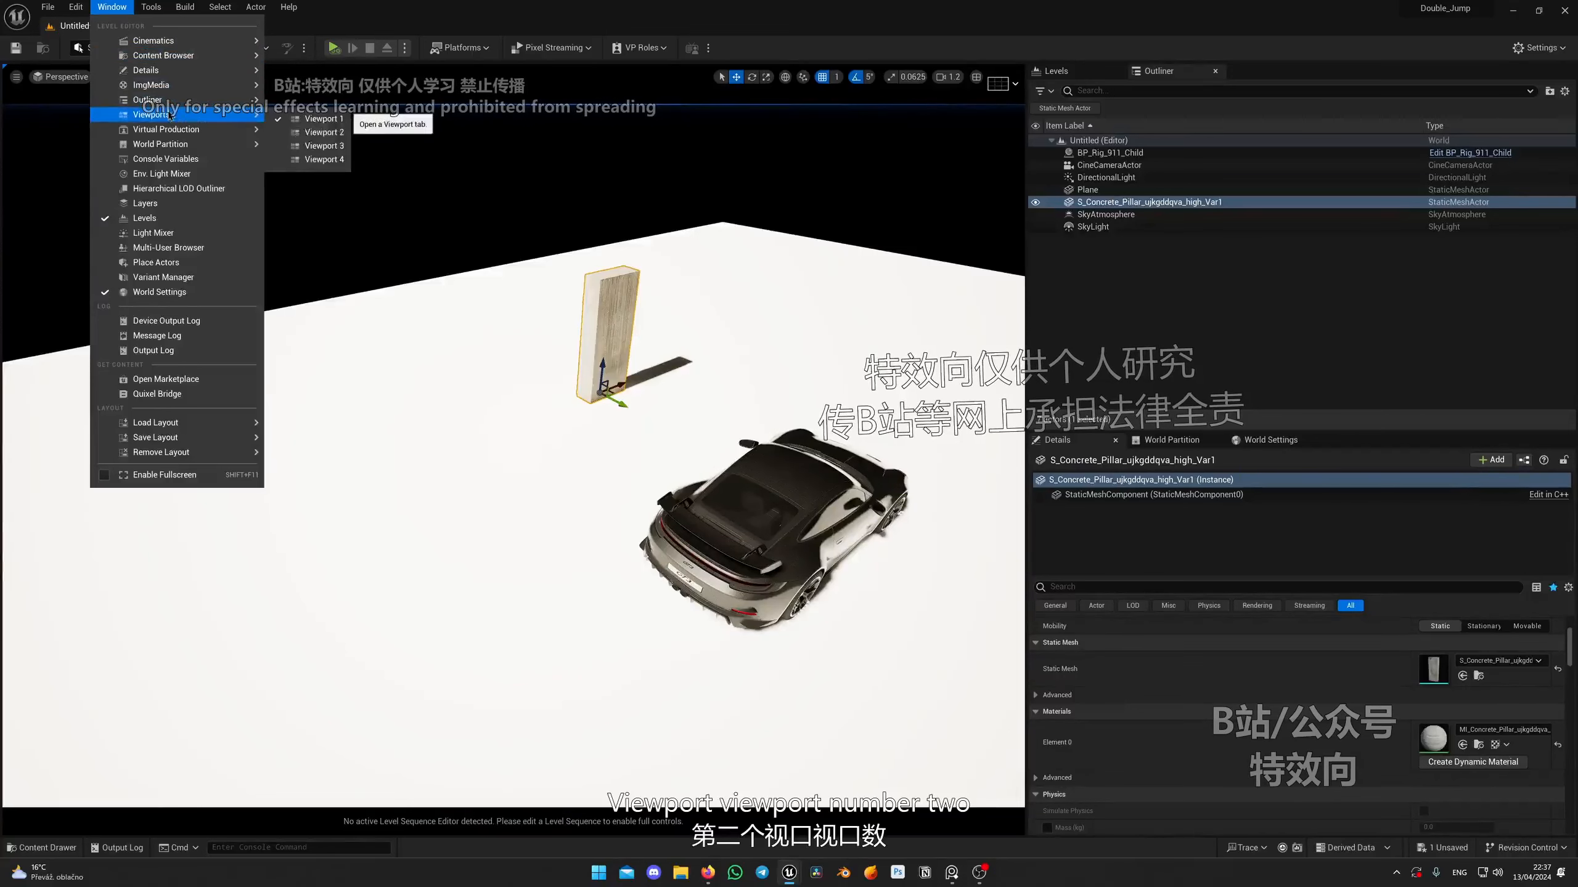
pyautogui.click(284, 132)
pyautogui.moveTo(834, 256); pyautogui.dragTo(406, 357)
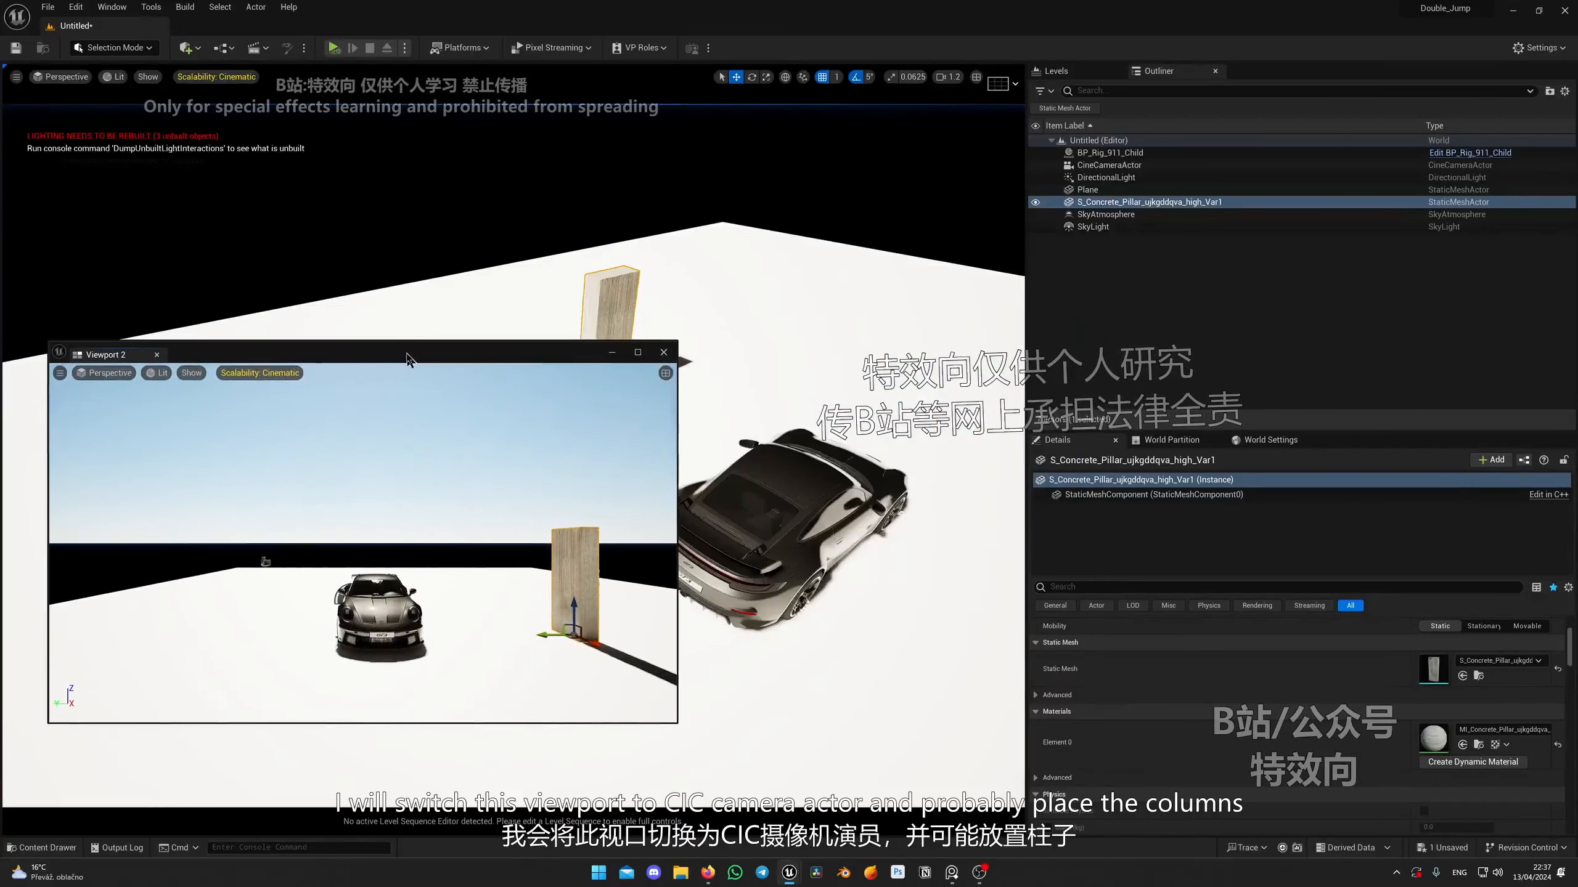
pyautogui.click(103, 373)
pyautogui.click(225, 553)
# Switch to the PureRef board to examine how the columns are placed and oriented, and return to Unreal Engine.
pyautogui.moveTo(895, 378); pyautogui.dragTo(878, 378, button='right')
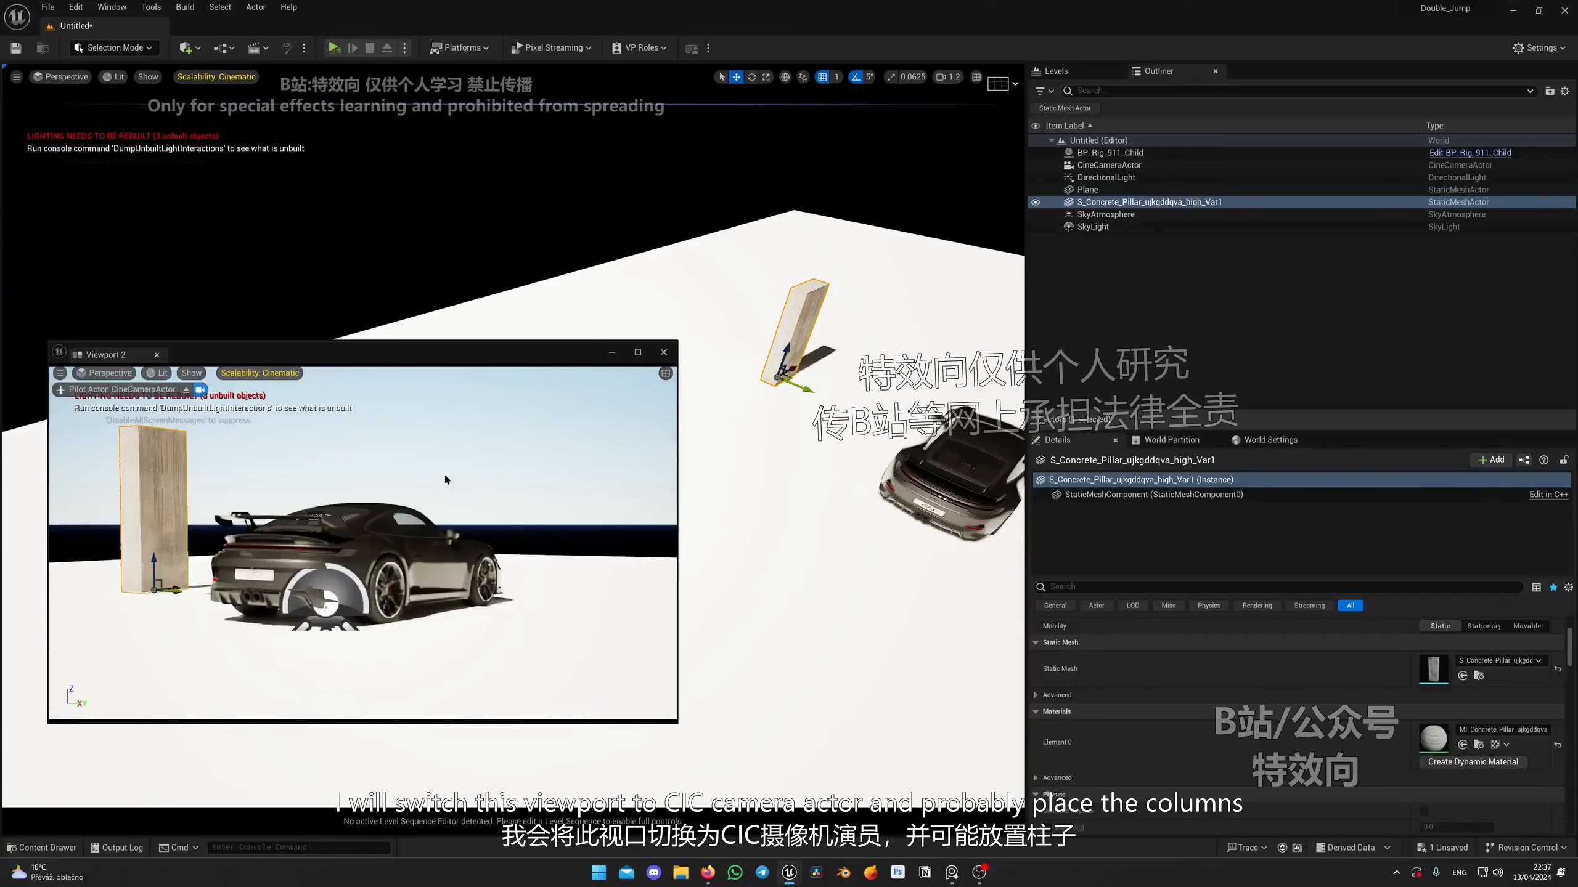
pyautogui.hotkey('alt', 'Tab')
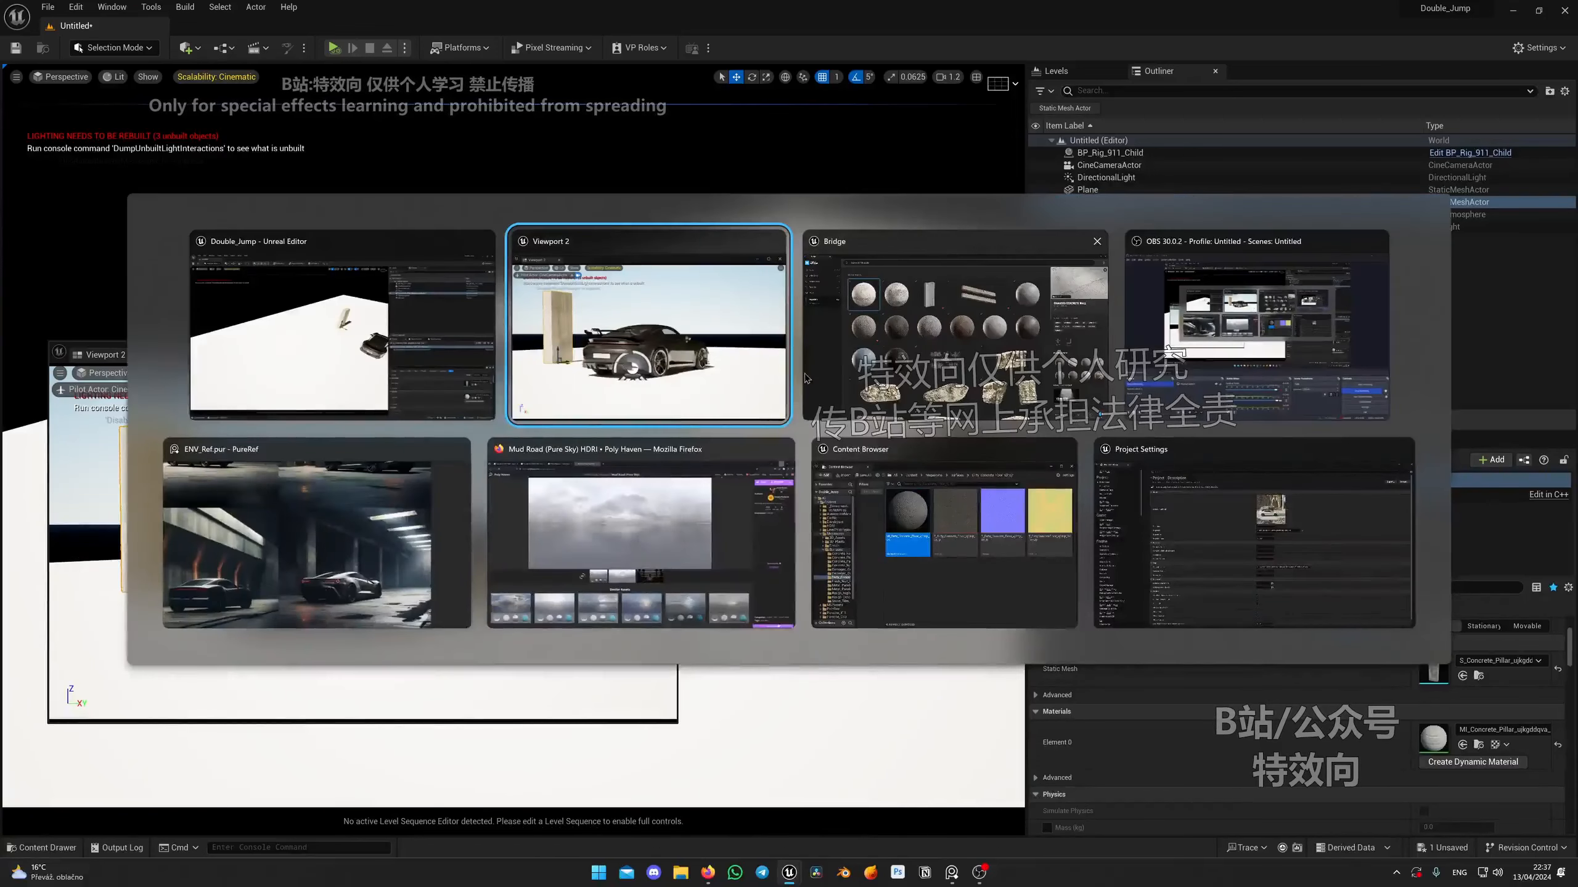
pyautogui.click(405, 543)
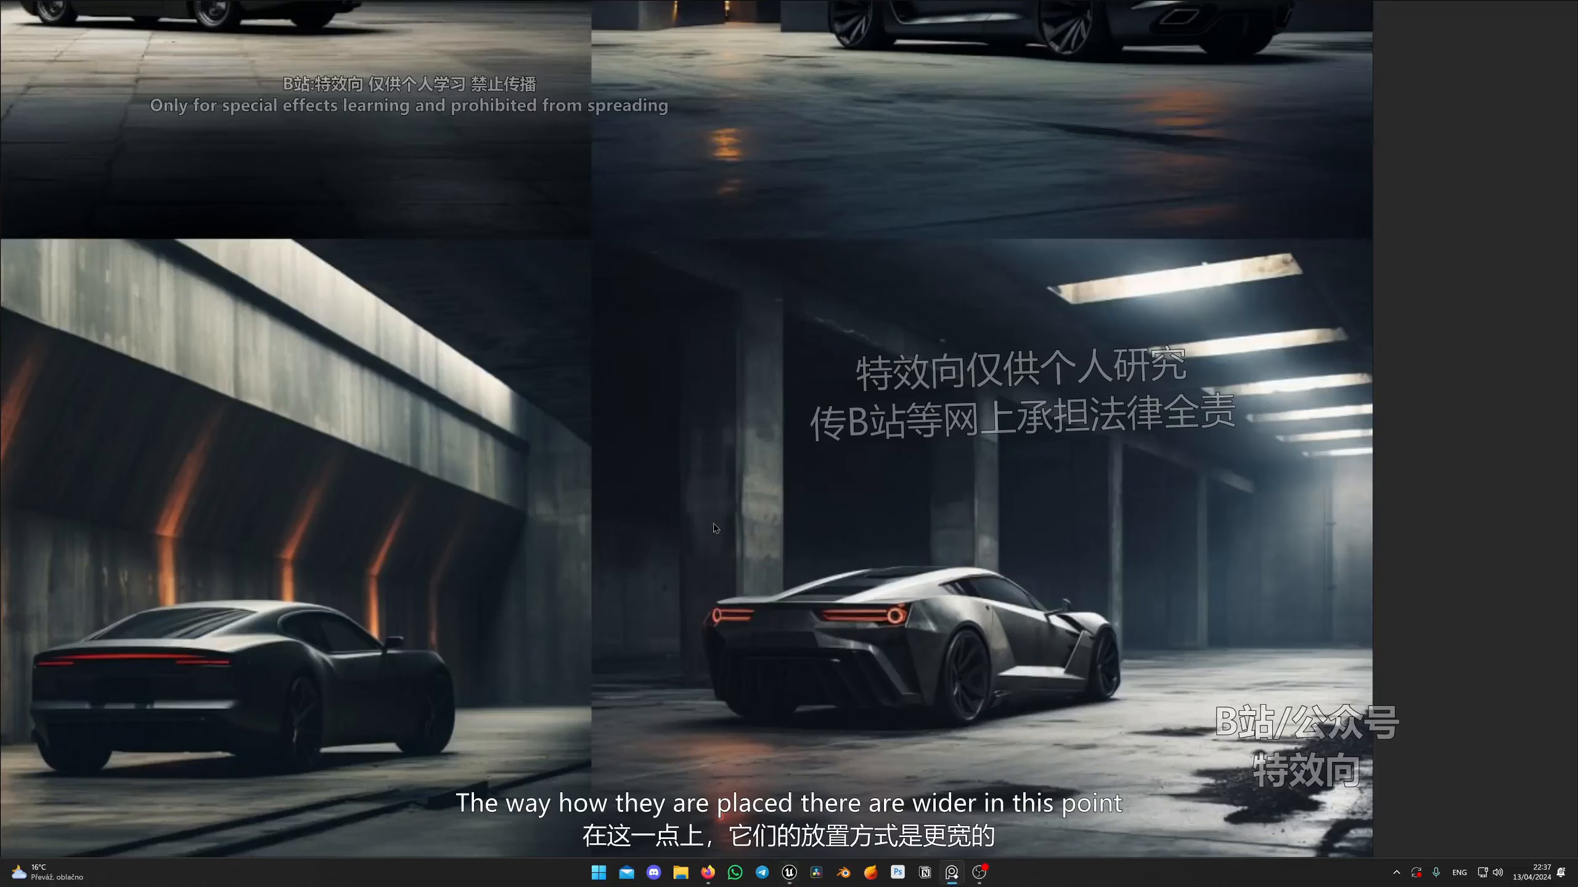
pyautogui.hotkey('alt', 'Tab')
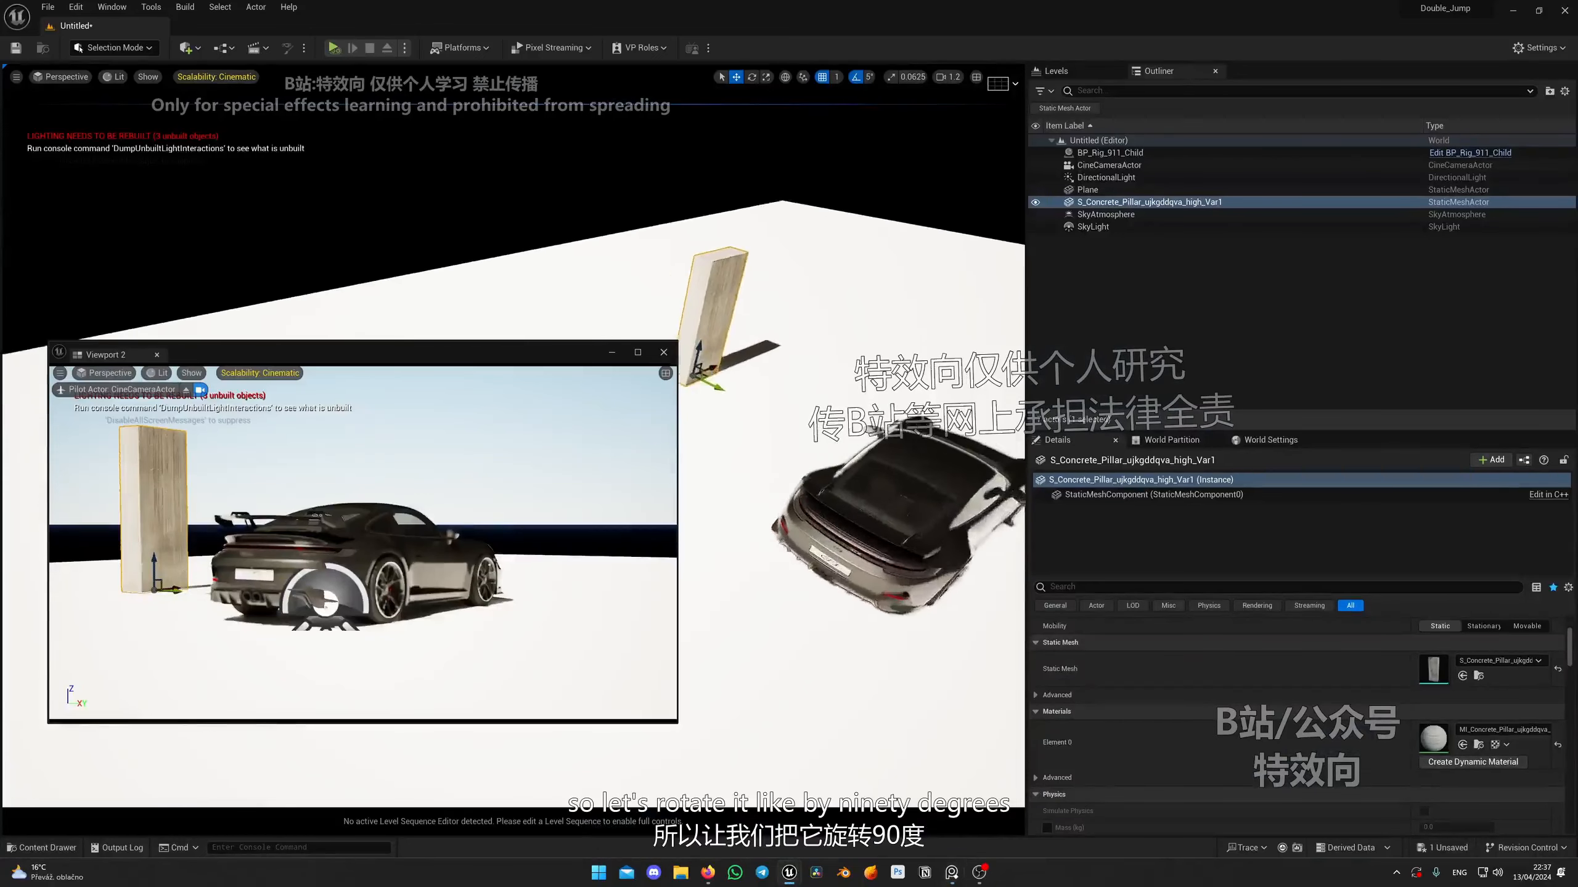
# Rotate the concrete pillar by 90 degrees and scale it up slightly.
pyautogui.moveTo(725, 389); pyautogui.dragTo(709, 391)
pyautogui.press('s')
pyautogui.moveTo(822, 355); pyautogui.dragTo(786, 386, button='right')
pyautogui.press('r')
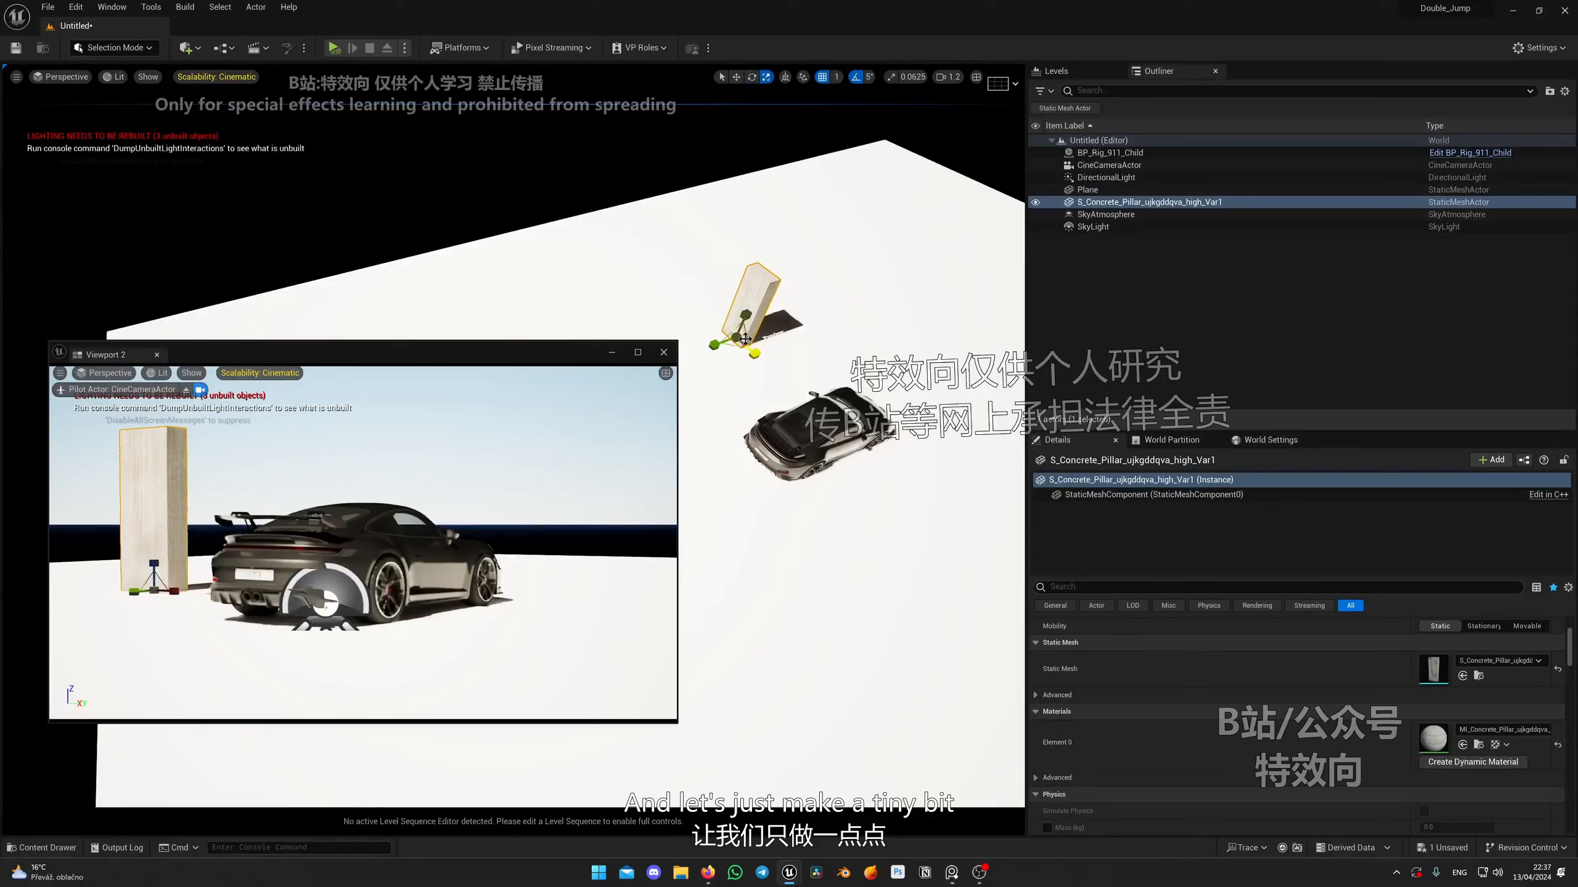
pyautogui.moveTo(736, 347); pyautogui.dragTo(744, 325)
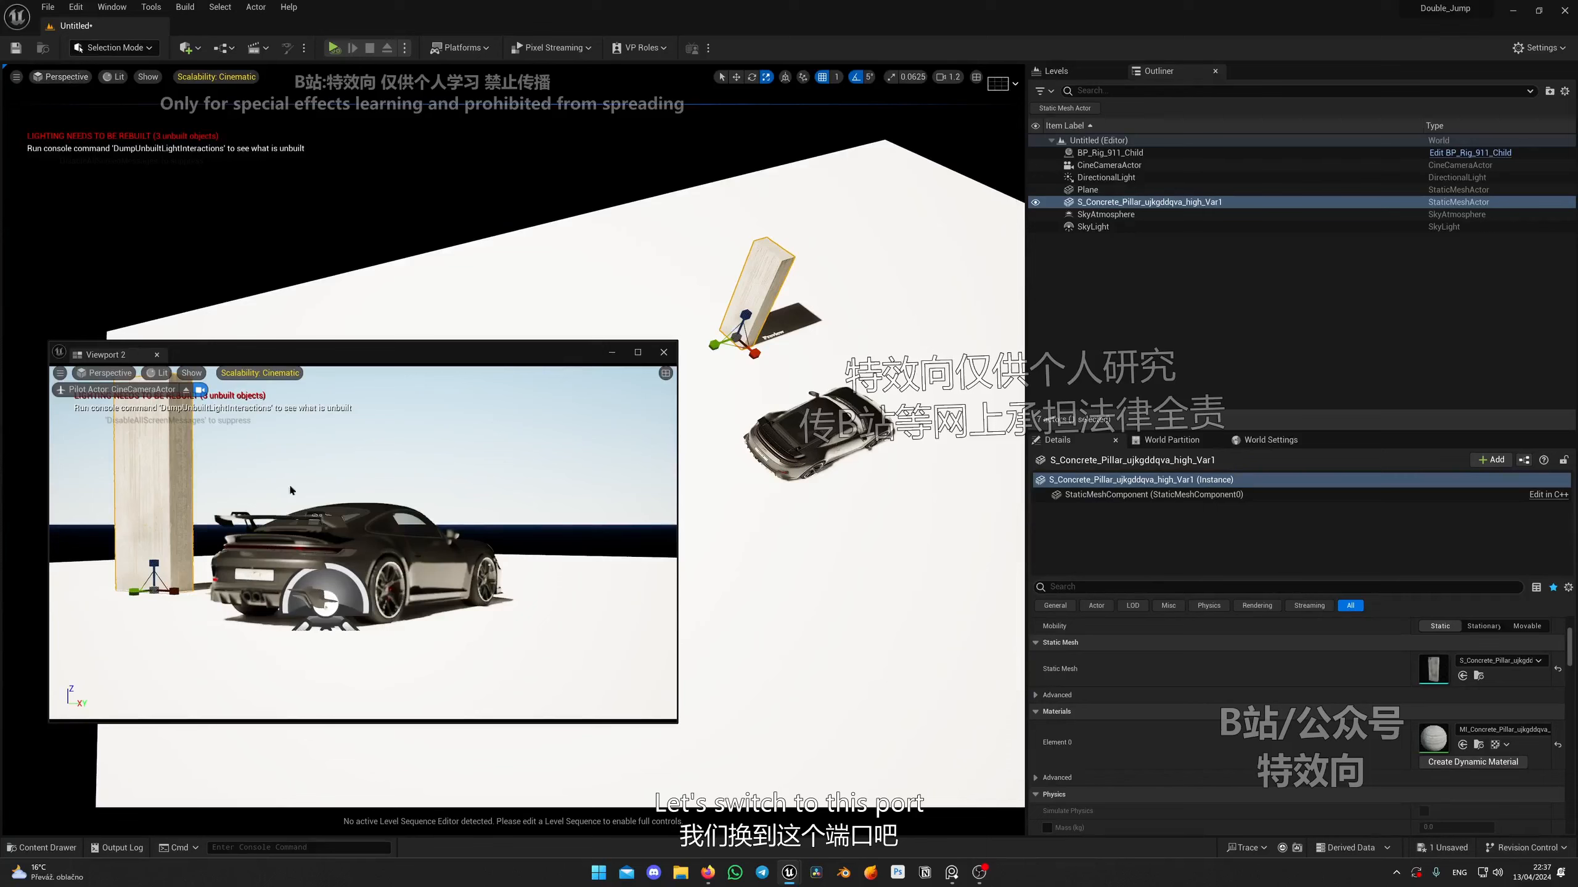
# Reframe the CineCameraActor in Viewport 2 so the car sits lower with more room above it for the ceiling.
pyautogui.moveTo(290, 489); pyautogui.dragTo(504, 437, button='right')
pyautogui.press('s')
pyautogui.press('w')
pyautogui.scroll(-1, 308, 491)
pyautogui.scroll(-1, 500, 440)
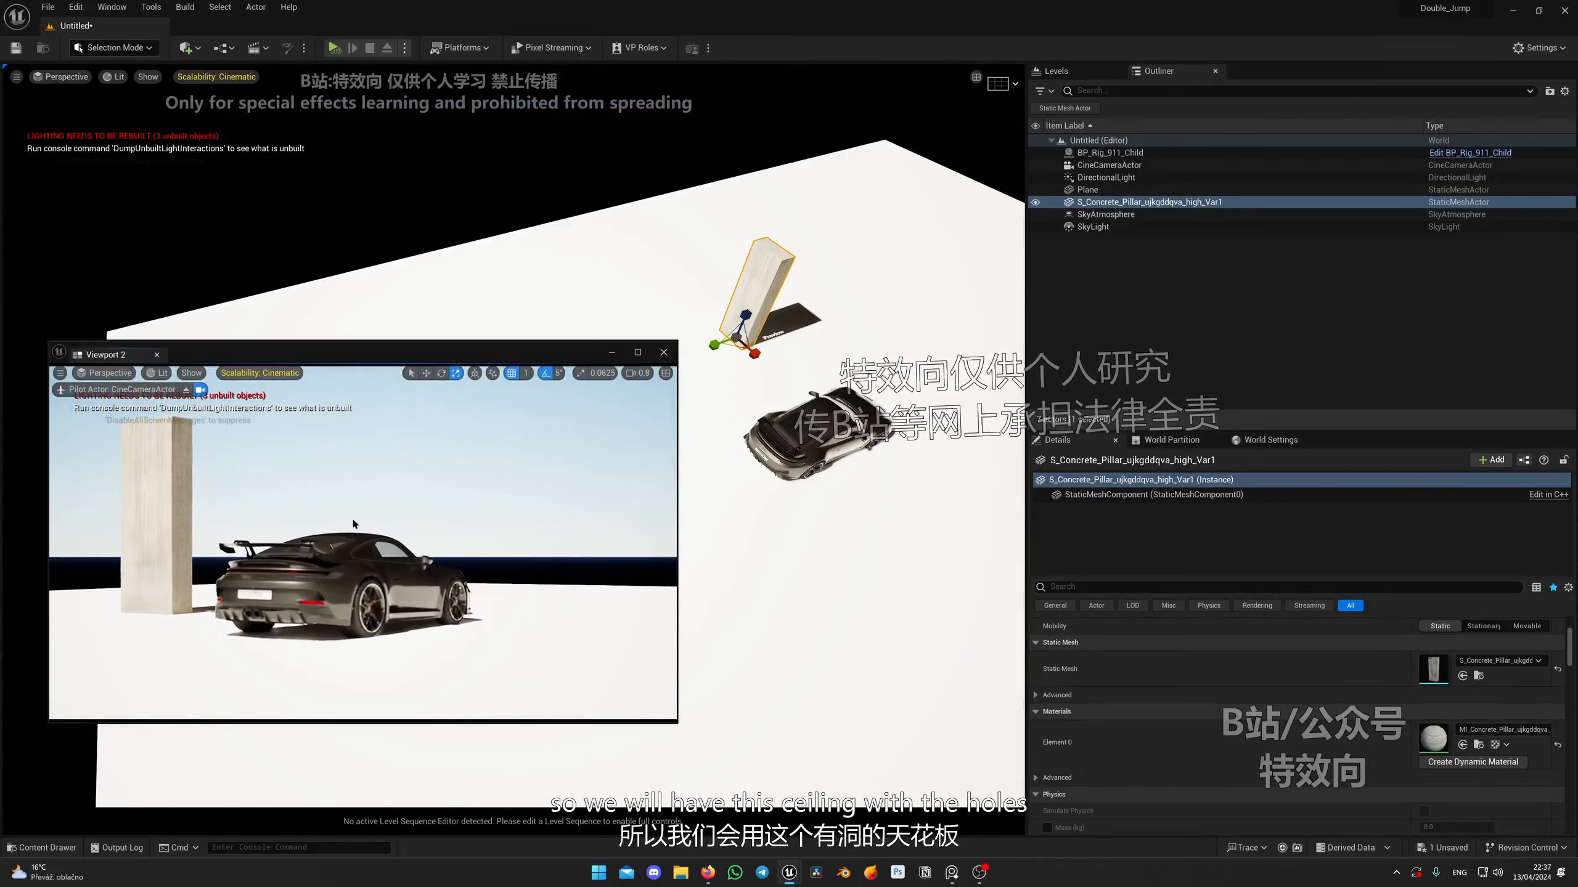
pyautogui.press('q')
pyautogui.moveTo(478, 411); pyautogui.dragTo(504, 514, button='right')
pyautogui.scroll(-4, 478, 412)
pyautogui.scroll(-2, 478, 411)
pyautogui.press('e')
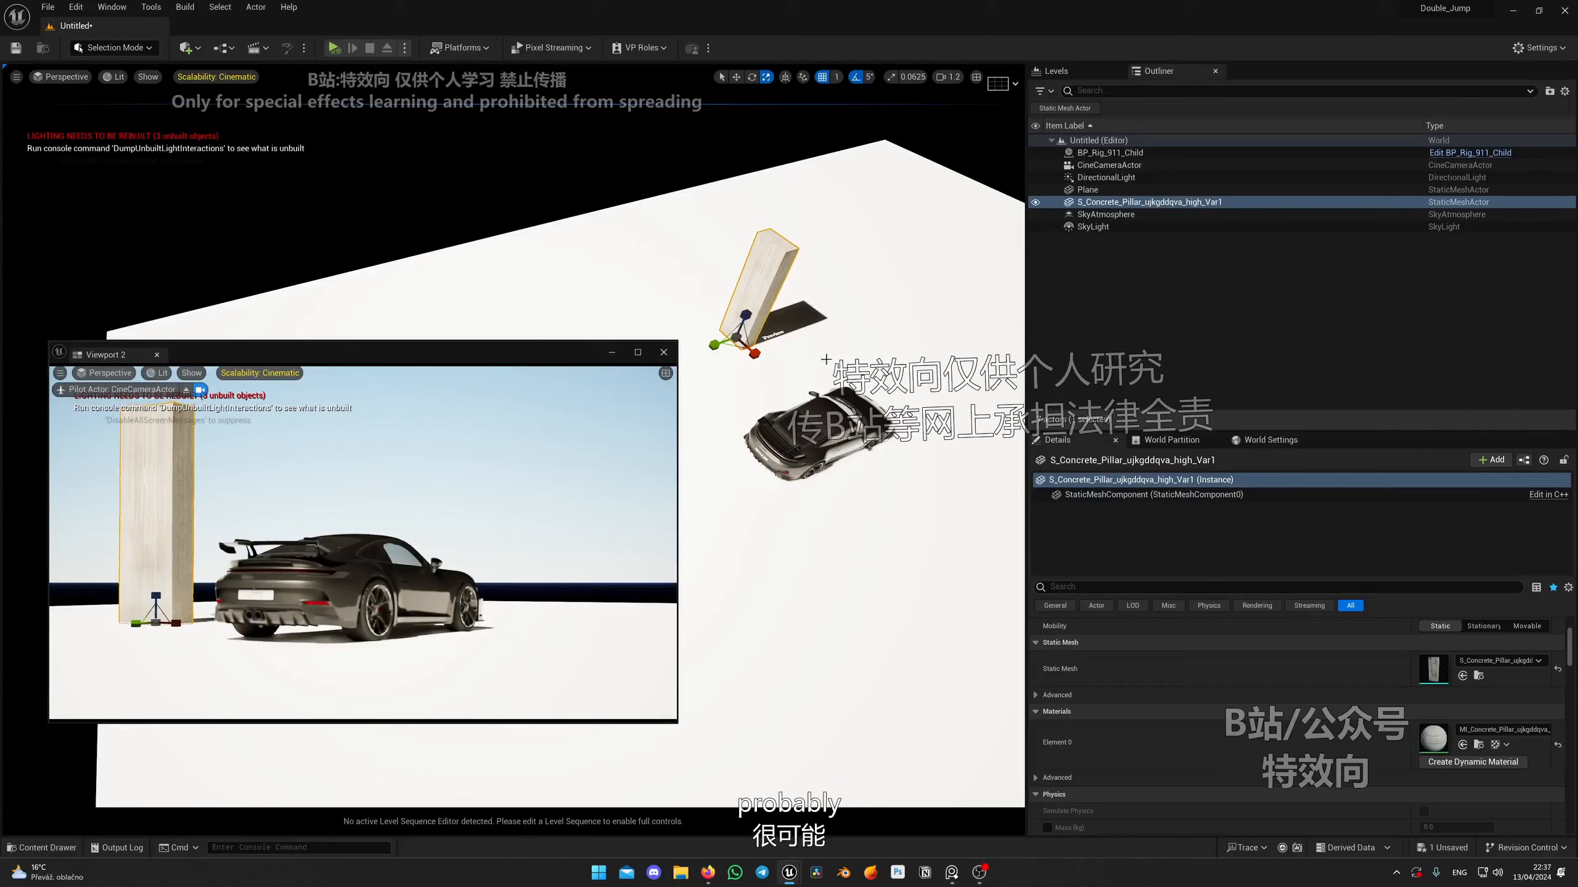
# Set the DirectionalLight's mobility to Movable and shift the floating Viewport 2 window so it covers less of the main view.
pyautogui.click(1105, 176)
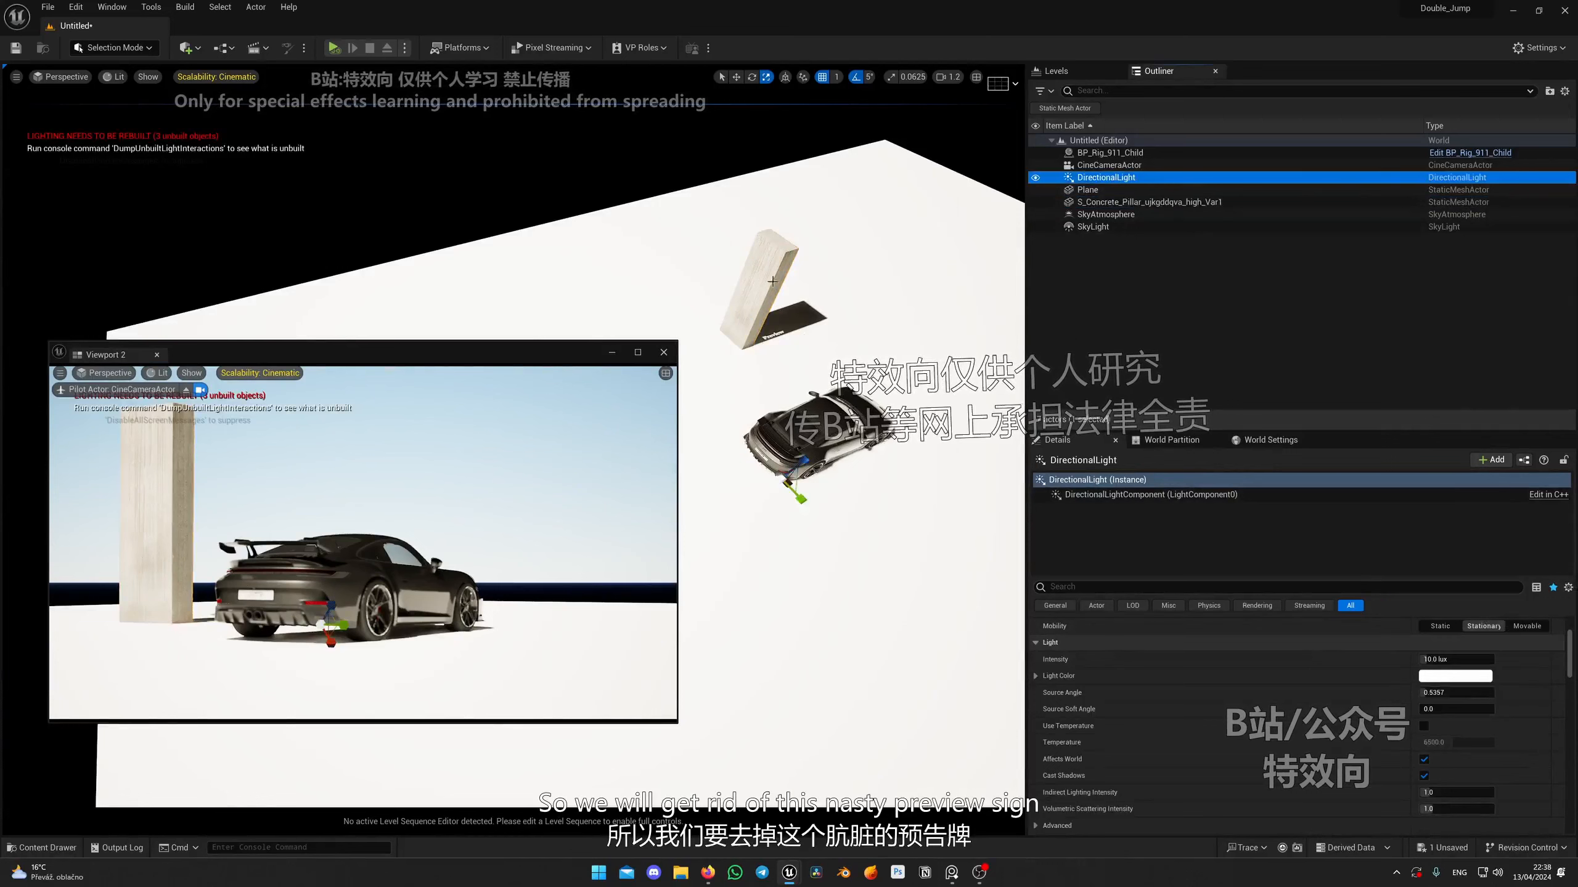
pyautogui.click(1527, 625)
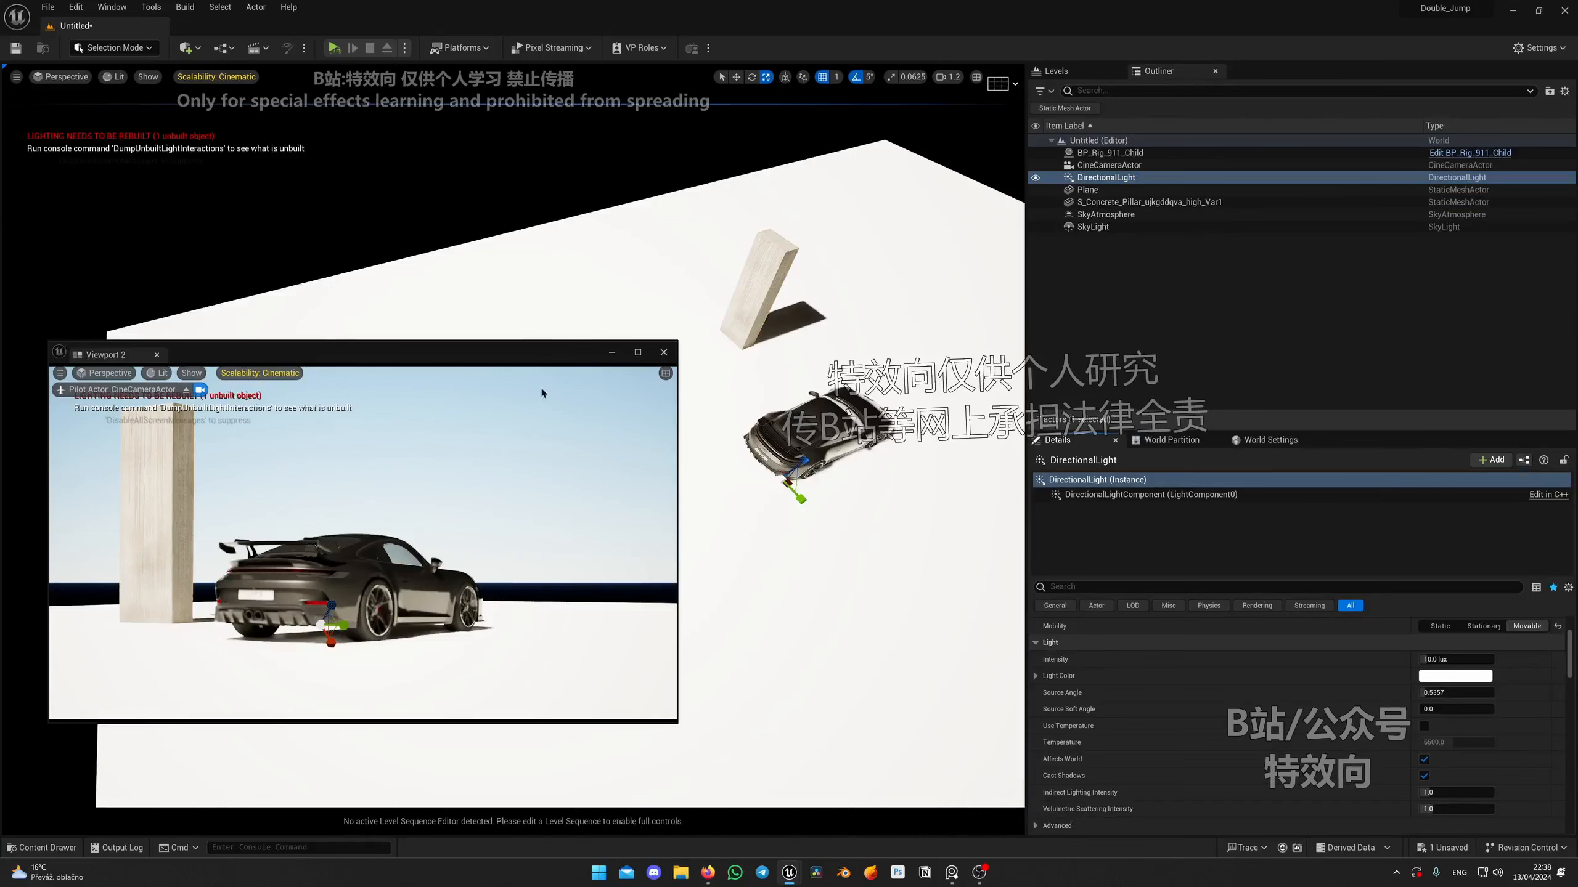
pyautogui.moveTo(543, 355); pyautogui.dragTo(467, 463)
pyautogui.moveTo(503, 385); pyautogui.dragTo(597, 385, button='right')
# Set position snapping to 500 and duplicate the concrete pillar three times in a straight, evenly spaced row beside and beyond the car.
pyautogui.click(504, 296)
pyautogui.moveTo(504, 295); pyautogui.dragTo(447, 311, button='right')
pyautogui.press('w')
pyautogui.keyDown('alt'); pyautogui.moveTo(708, 321); pyautogui.dragTo(741, 322); pyautogui.keyUp('alt')
pyautogui.hotkey('ctrl', 'z')
pyautogui.click(837, 76)
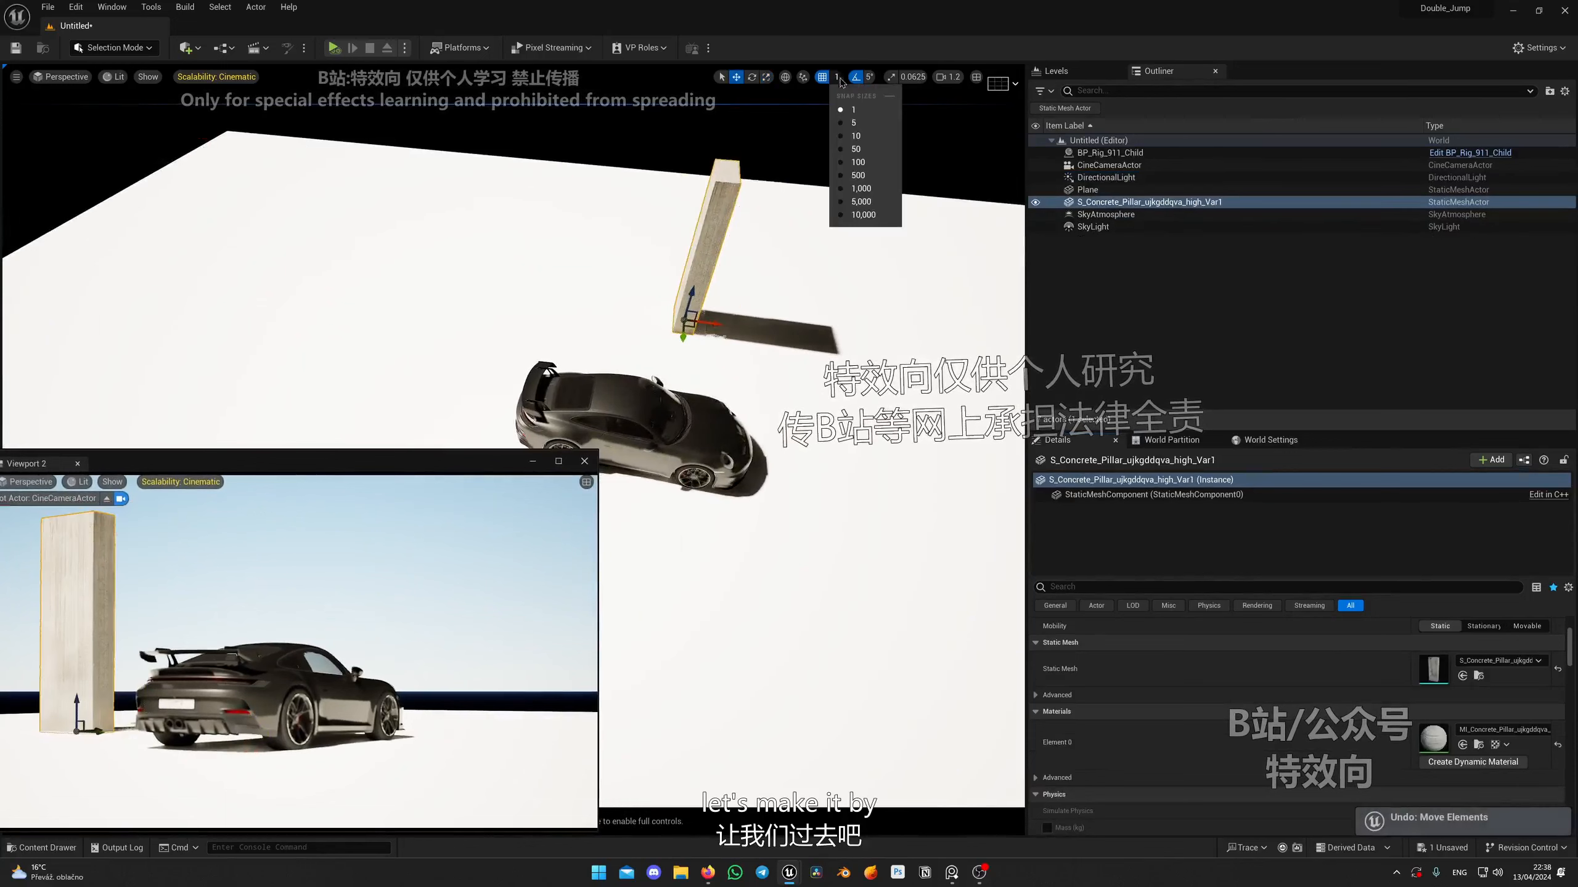
pyautogui.click(871, 177)
pyautogui.scroll(-5, 677, 364)
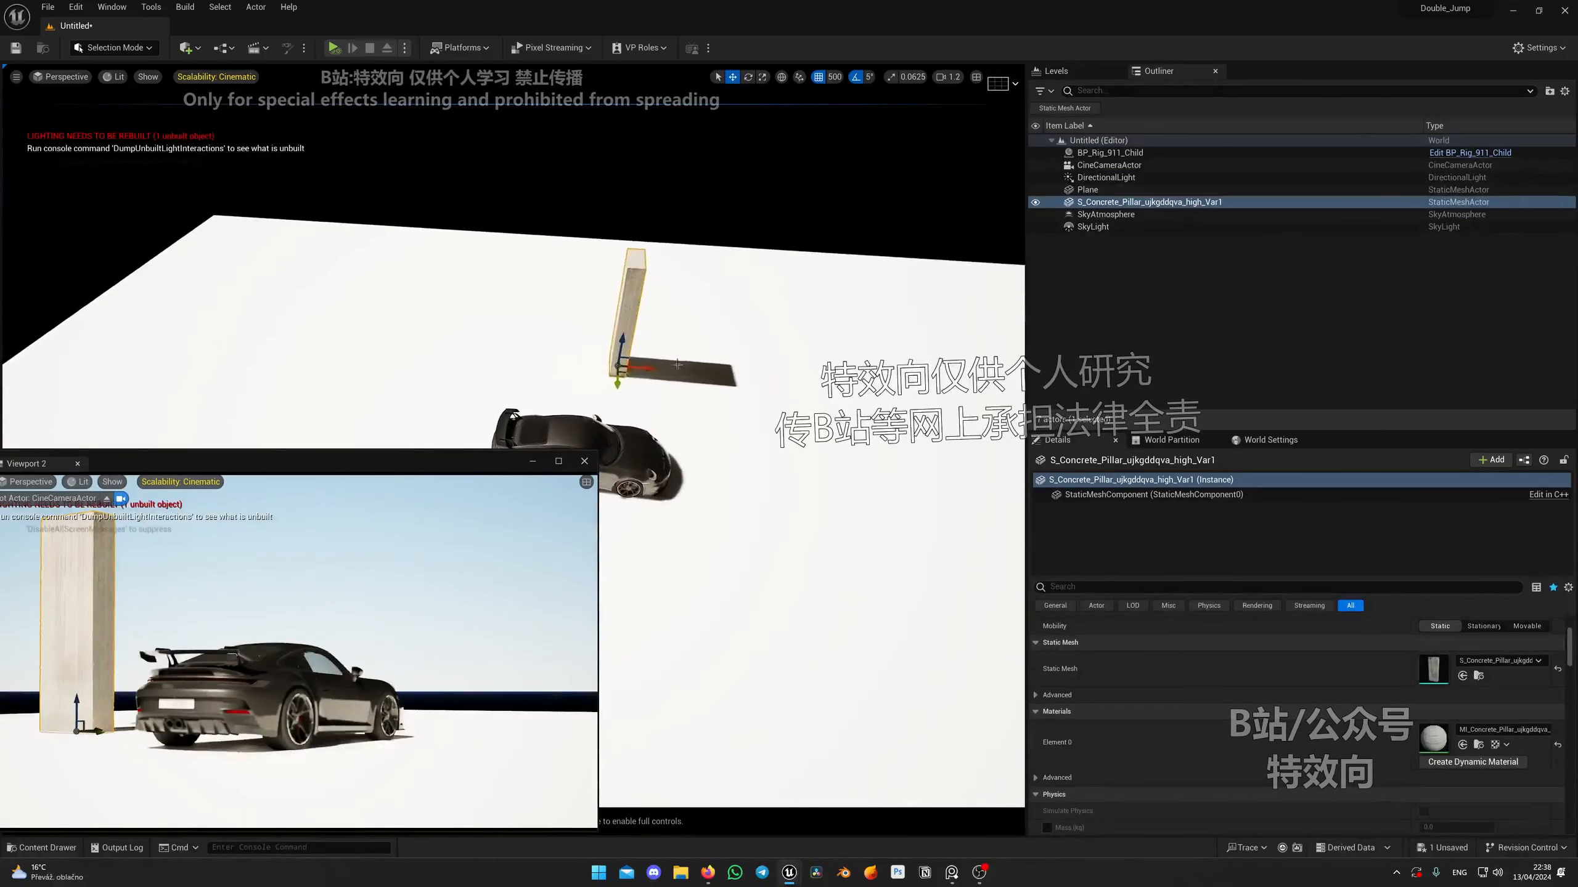
pyautogui.keyDown('alt'); pyautogui.moveTo(686, 367); pyautogui.dragTo(764, 371); pyautogui.keyUp('alt')
pyautogui.moveTo(764, 371); pyautogui.dragTo(869, 372, button='right')
pyautogui.keyDown('alt'); pyautogui.moveTo(585, 336); pyautogui.dragTo(813, 310); pyautogui.keyUp('alt')
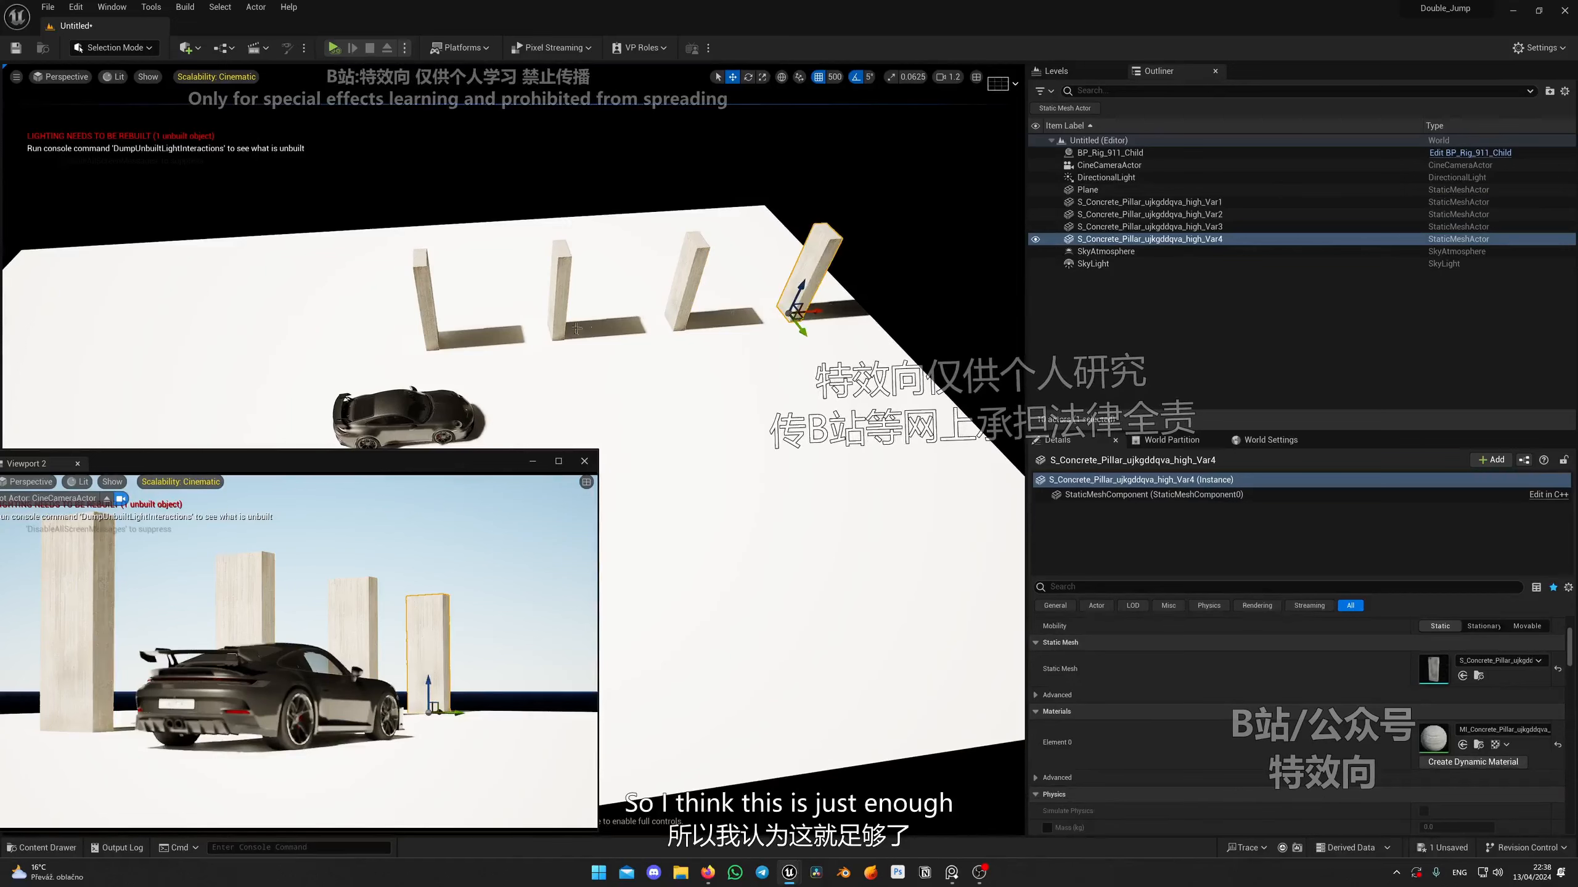
# Duplicate the first pillar once more in the opposite direction, extending the row behind the car for extra shadows.
pyautogui.click(422, 304)
pyautogui.keyDown('alt'); pyautogui.moveTo(460, 339); pyautogui.dragTo(371, 343); pyautogui.keyUp('alt')
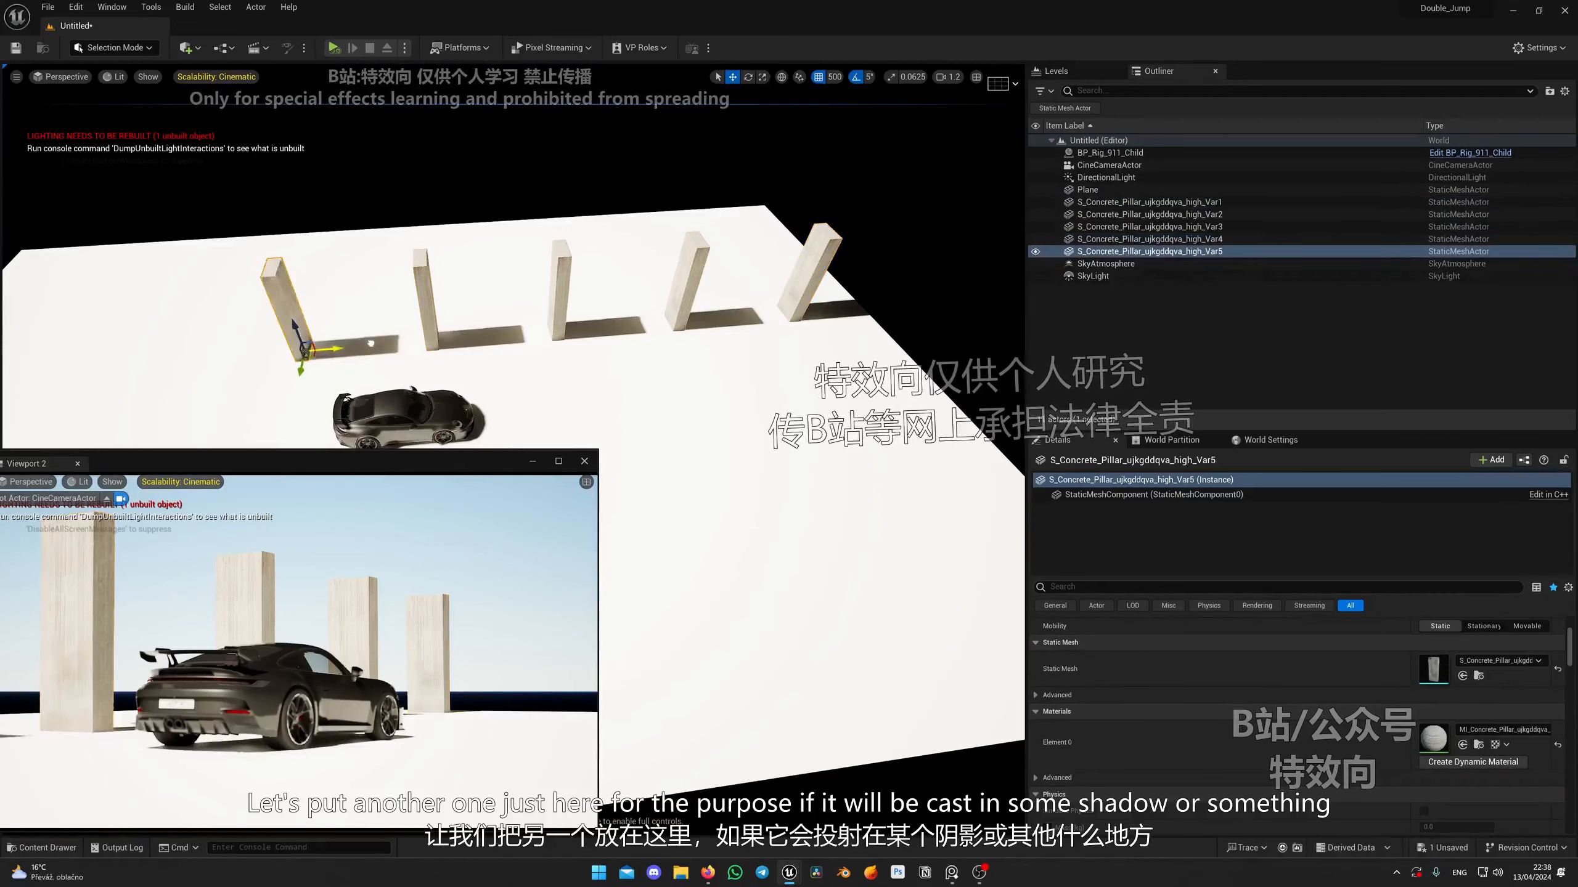
pyautogui.moveTo(409, 308); pyautogui.dragTo(499, 308, button='right')
pyautogui.moveTo(803, 451)
pyautogui.mouseDown(button='right')
pyautogui.moveTo(814, 475)
pyautogui.moveTo(803, 451)
pyautogui.mouseUp(button='right')
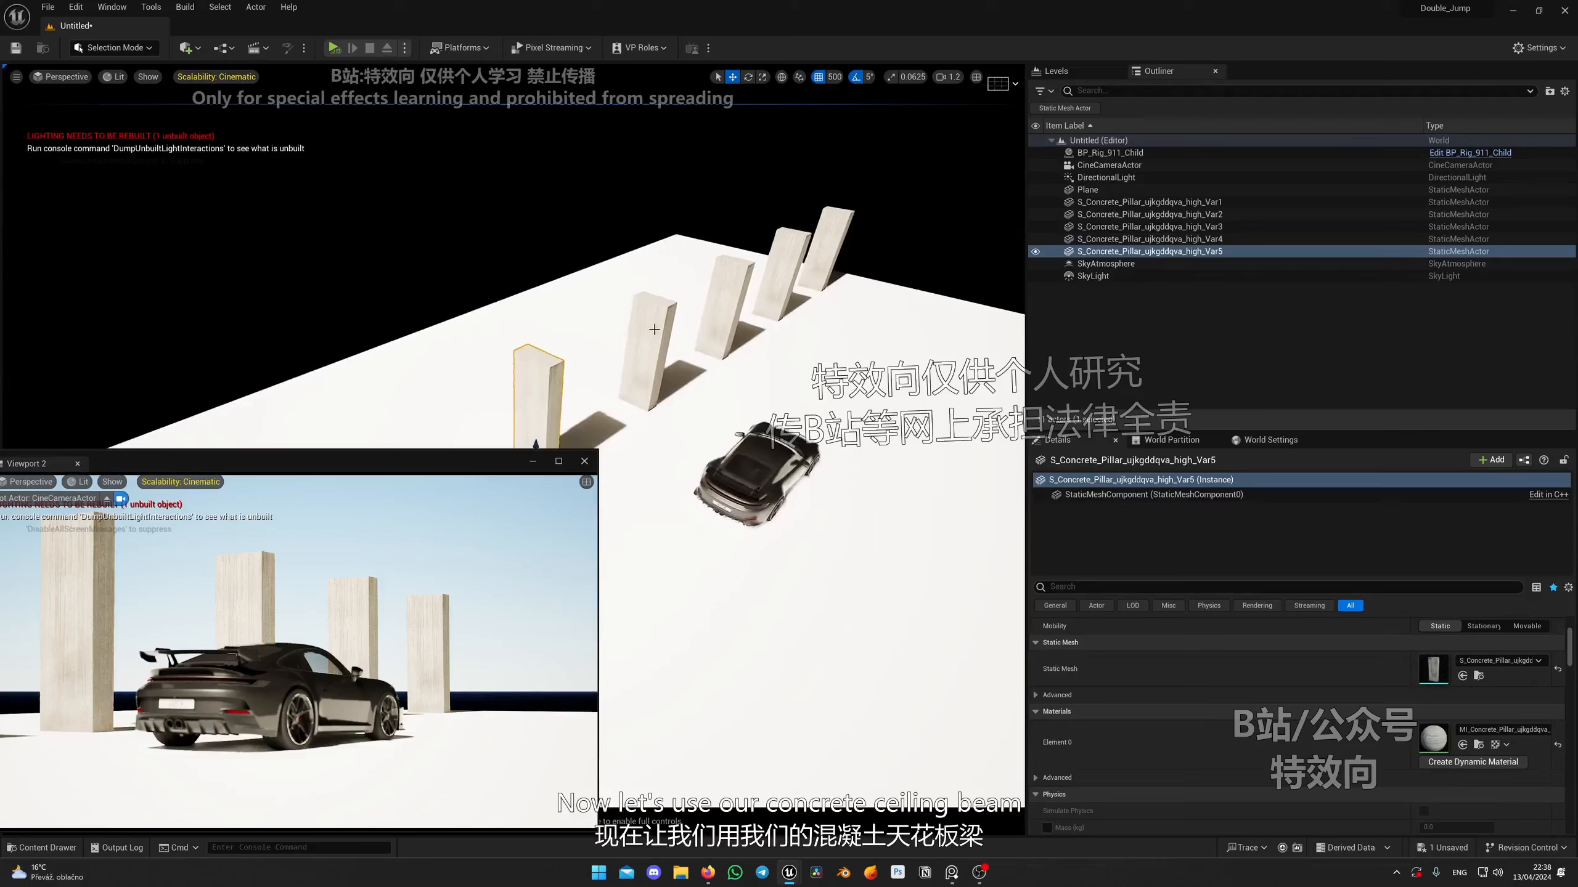
# Place the S_Concrete_Ceiling_Beam mesh on top of the pillar behind the car and turn off position grid snapping.
pyautogui.hotkey('ctrl', 'space')
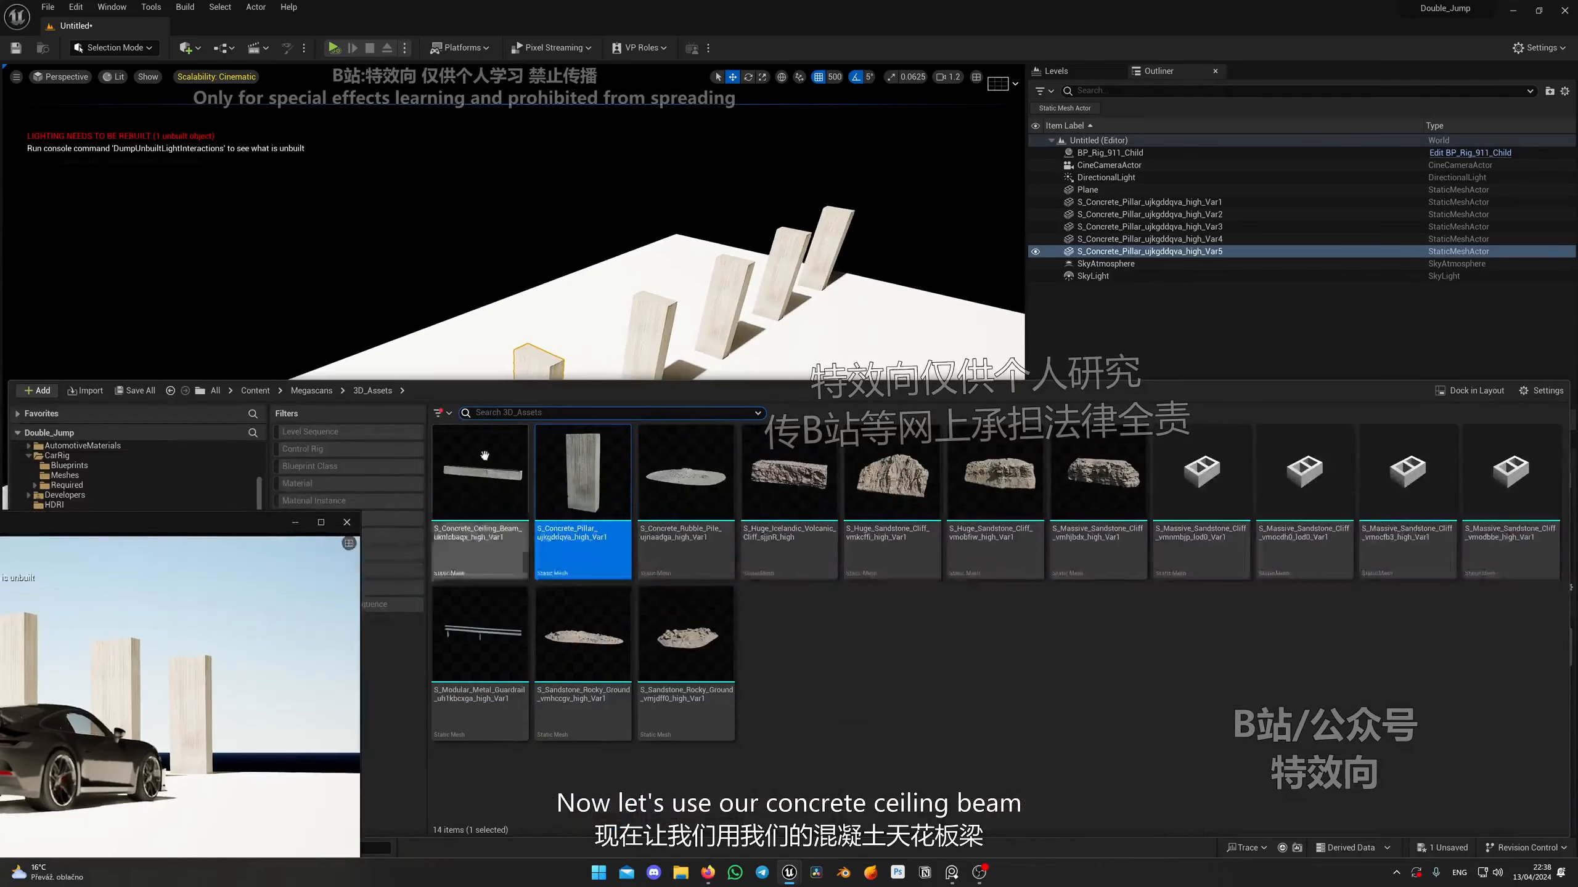
pyautogui.moveTo(476, 495); pyautogui.dragTo(580, 336)
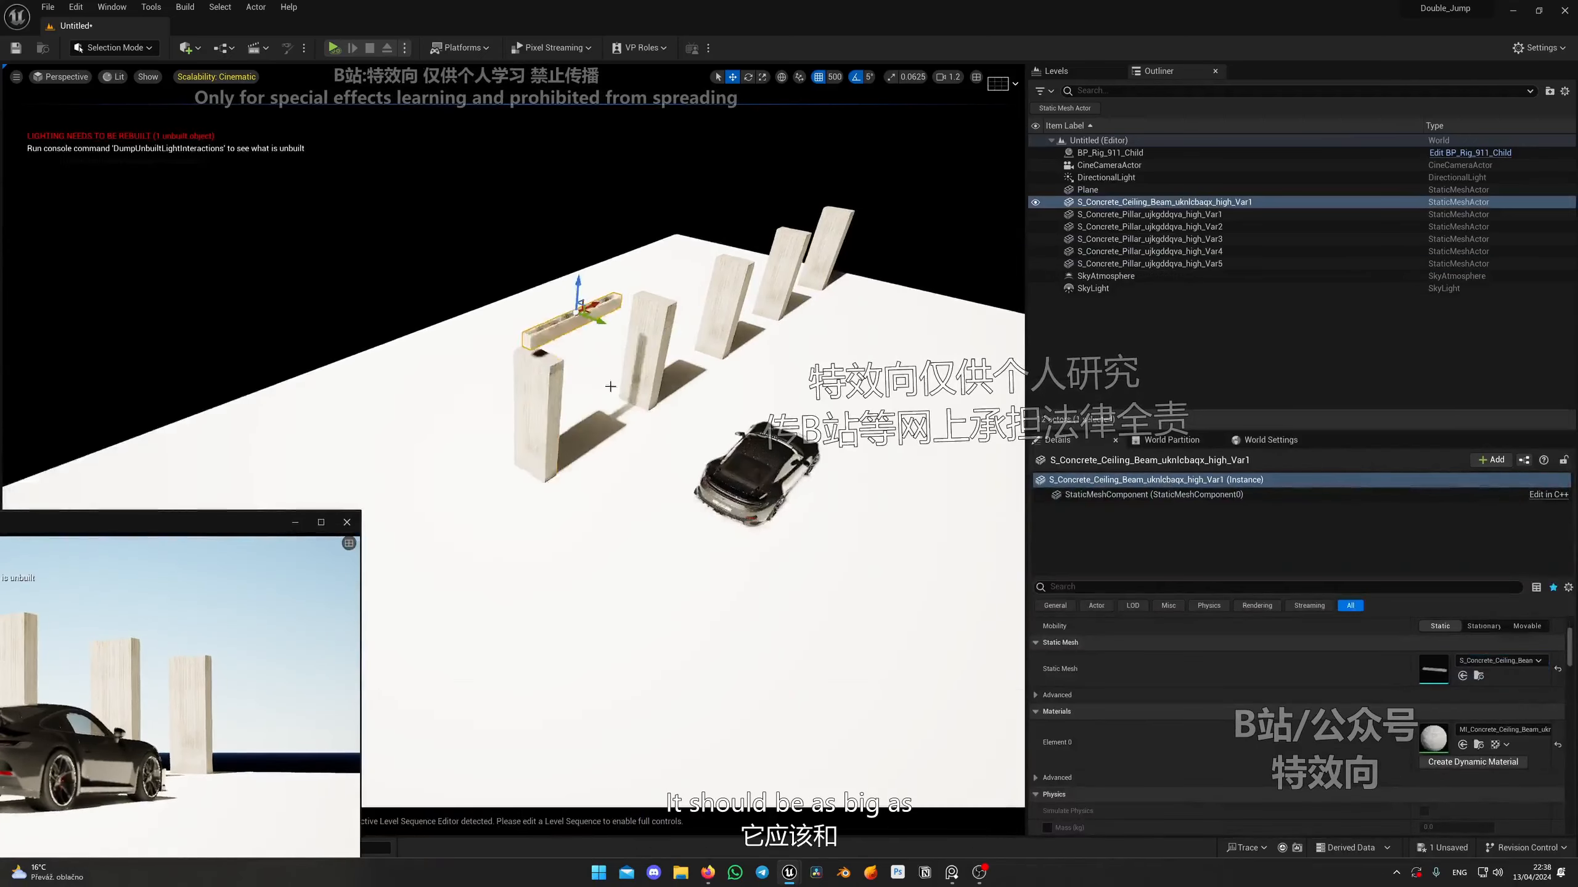
pyautogui.moveTo(580, 336)
pyautogui.mouseDown(button='right')
pyautogui.moveTo(575, 292)
pyautogui.moveTo(580, 336)
pyautogui.moveTo(587, 320)
pyautogui.mouseUp(button='right')
pyautogui.click(819, 77)
pyautogui.moveTo(684, 323); pyautogui.dragTo(627, 326, button='right')
# Widen the ceiling beam so it covers the full depth of the pillar below it.
pyautogui.press('r')
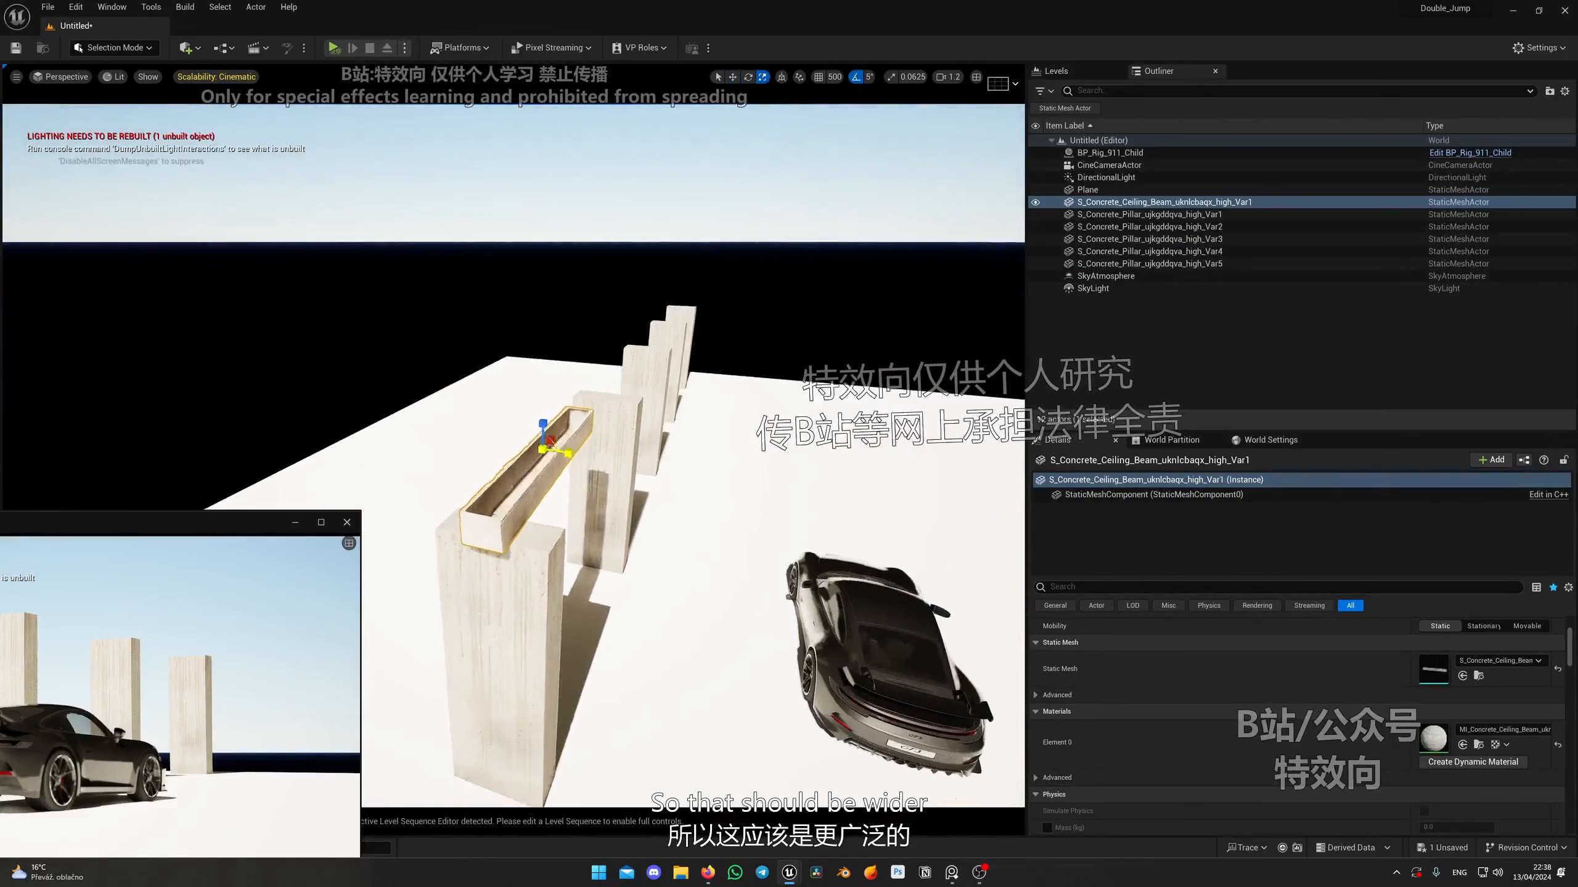
pyautogui.moveTo(569, 453); pyautogui.dragTo(574, 454)
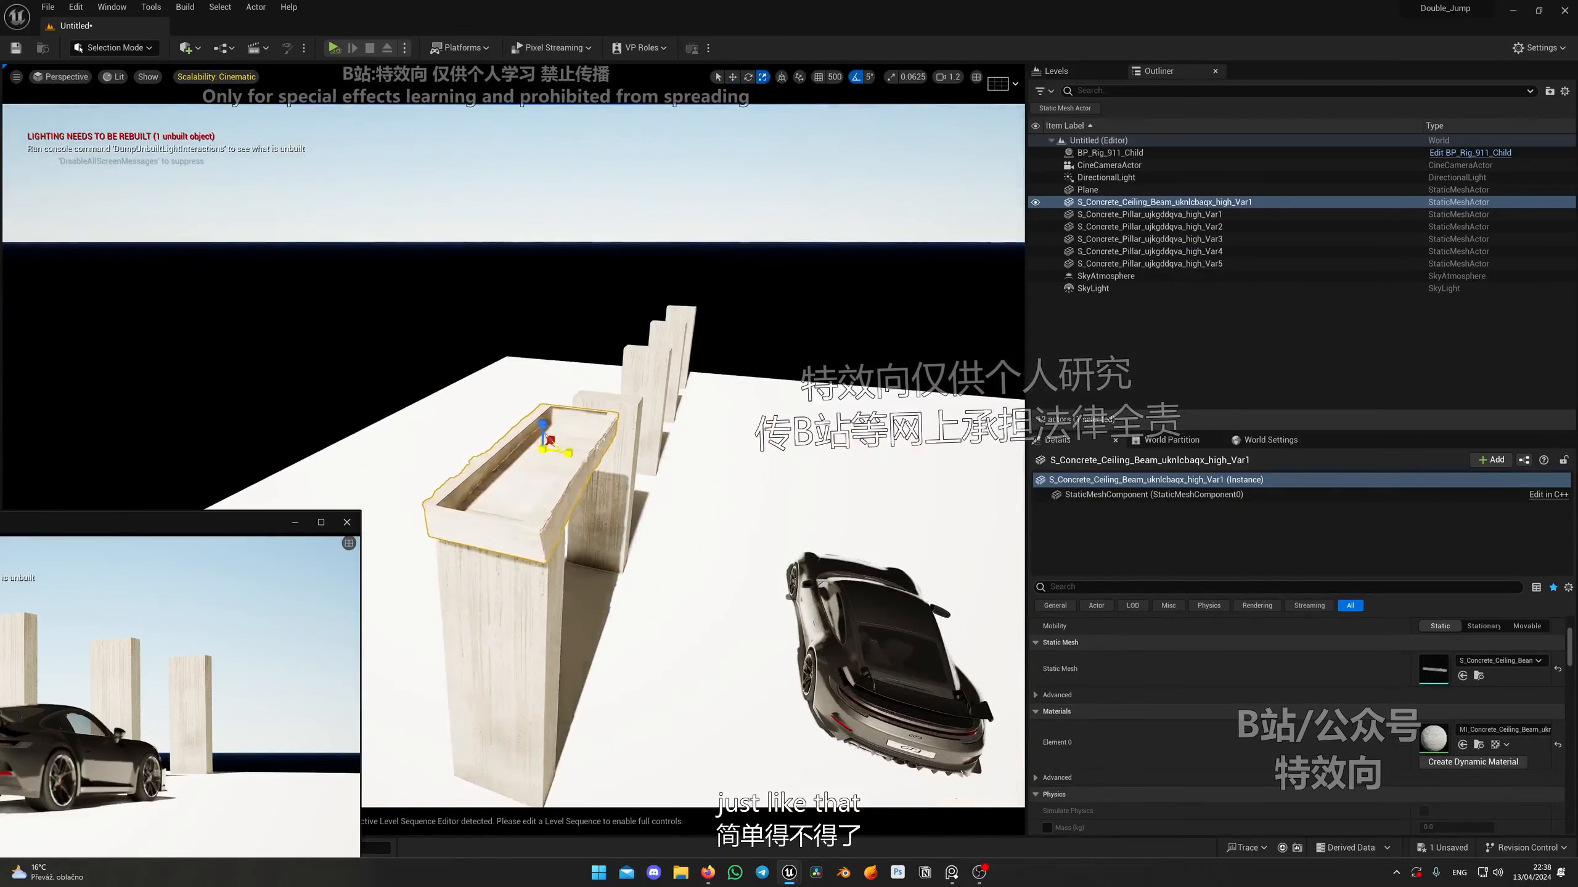
pyautogui.moveTo(574, 454); pyautogui.dragTo(593, 482, button='right')
pyautogui.moveTo(481, 446); pyautogui.dragTo(486, 441, button='right')
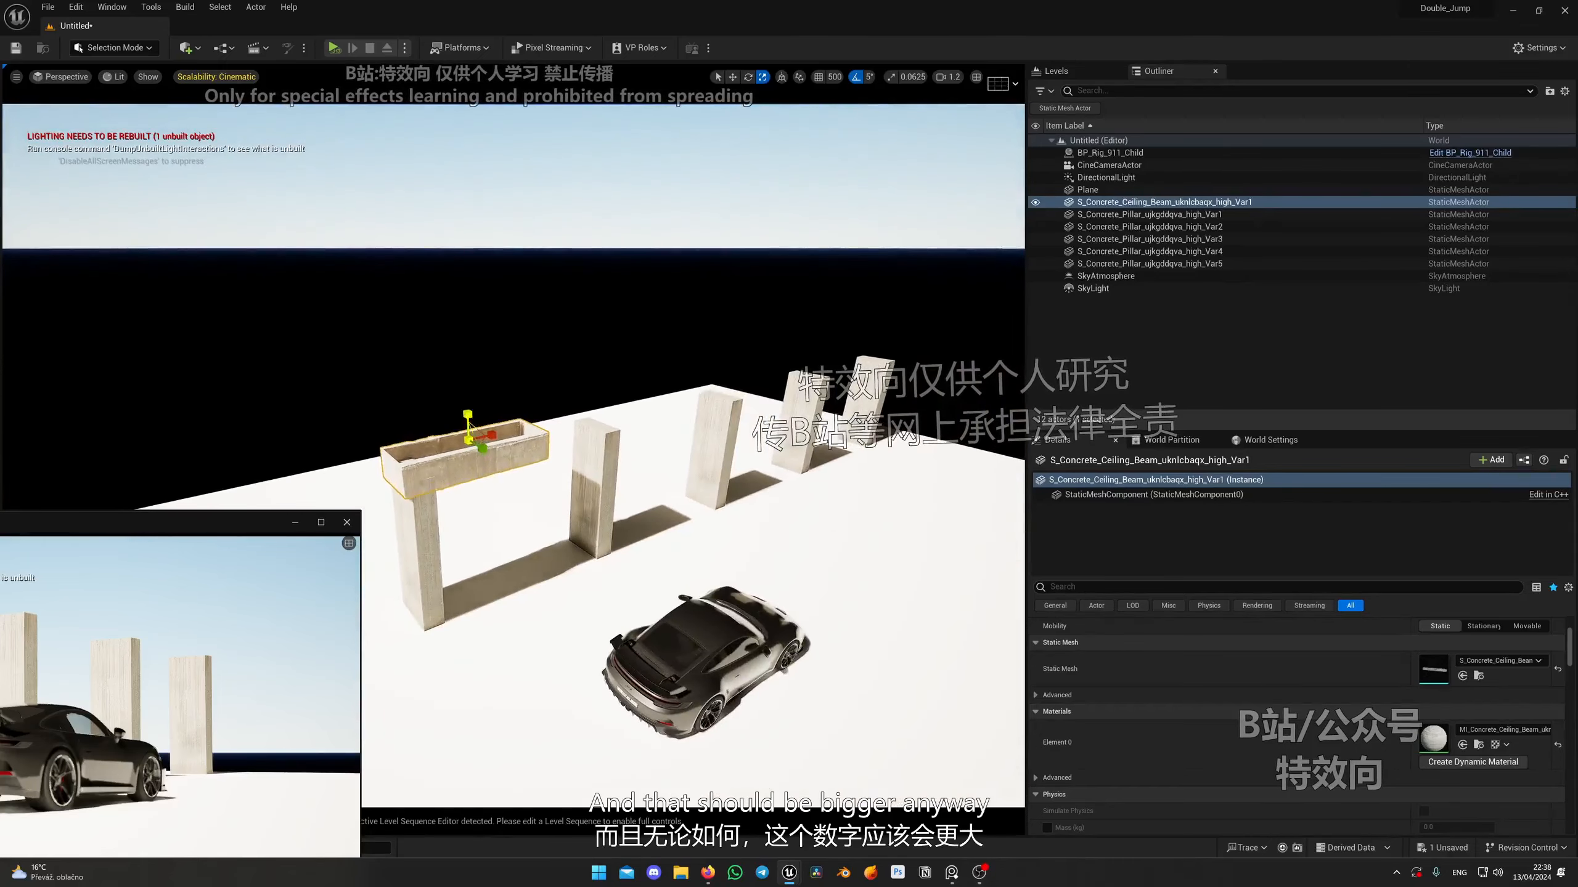
# Adjust the beam's height on the pillars, lengthen it, and slide it along the row to span the first three pillars.
pyautogui.press('w')
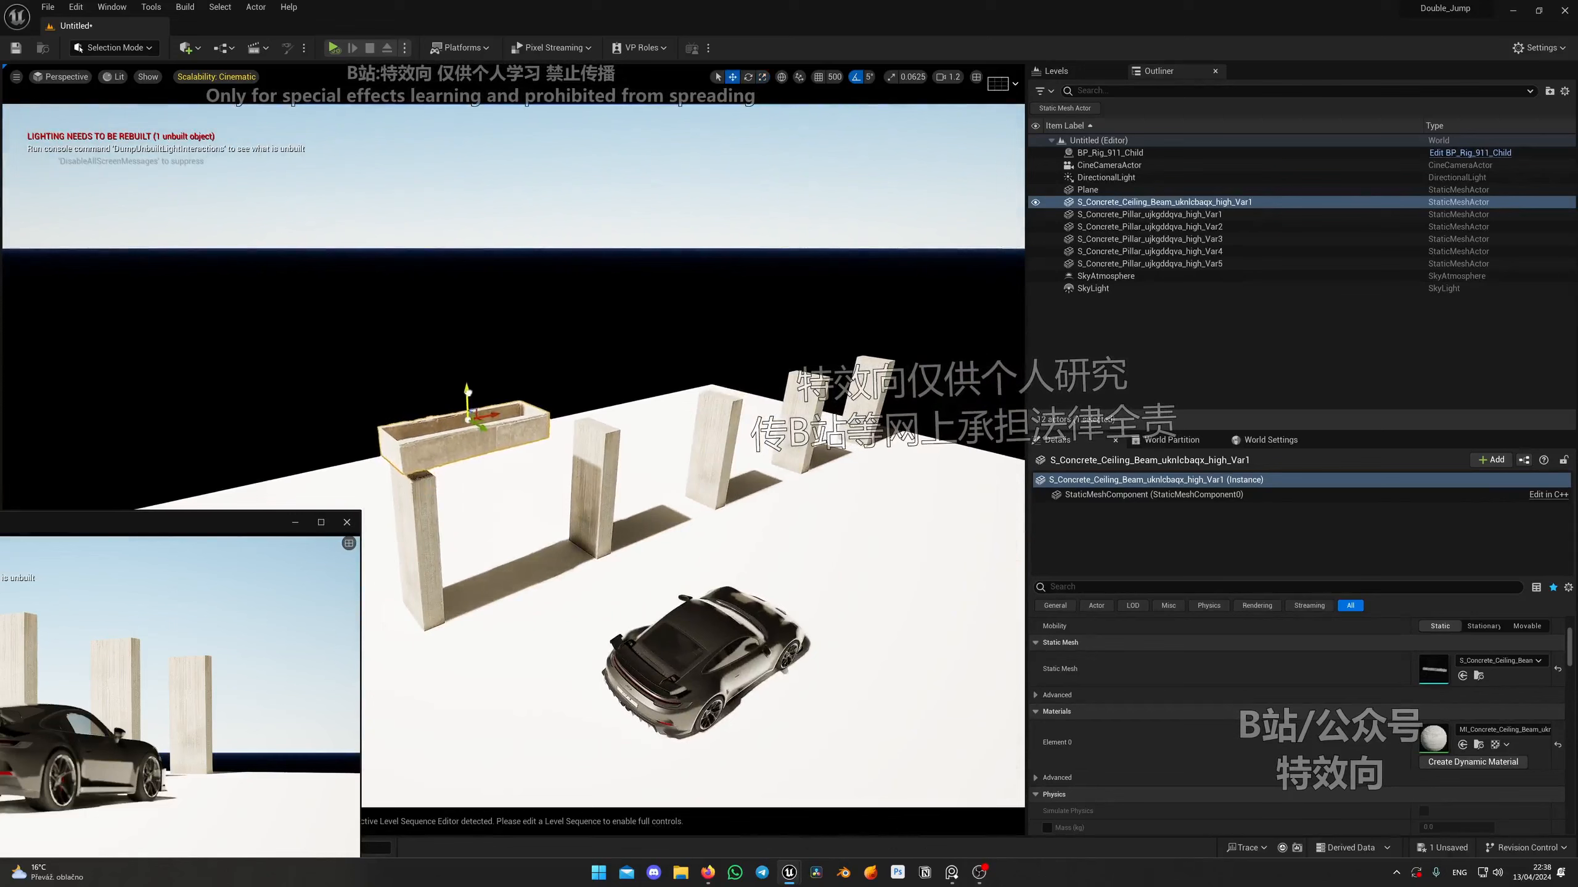
pyautogui.moveTo(214, 521); pyautogui.dragTo(499, 537)
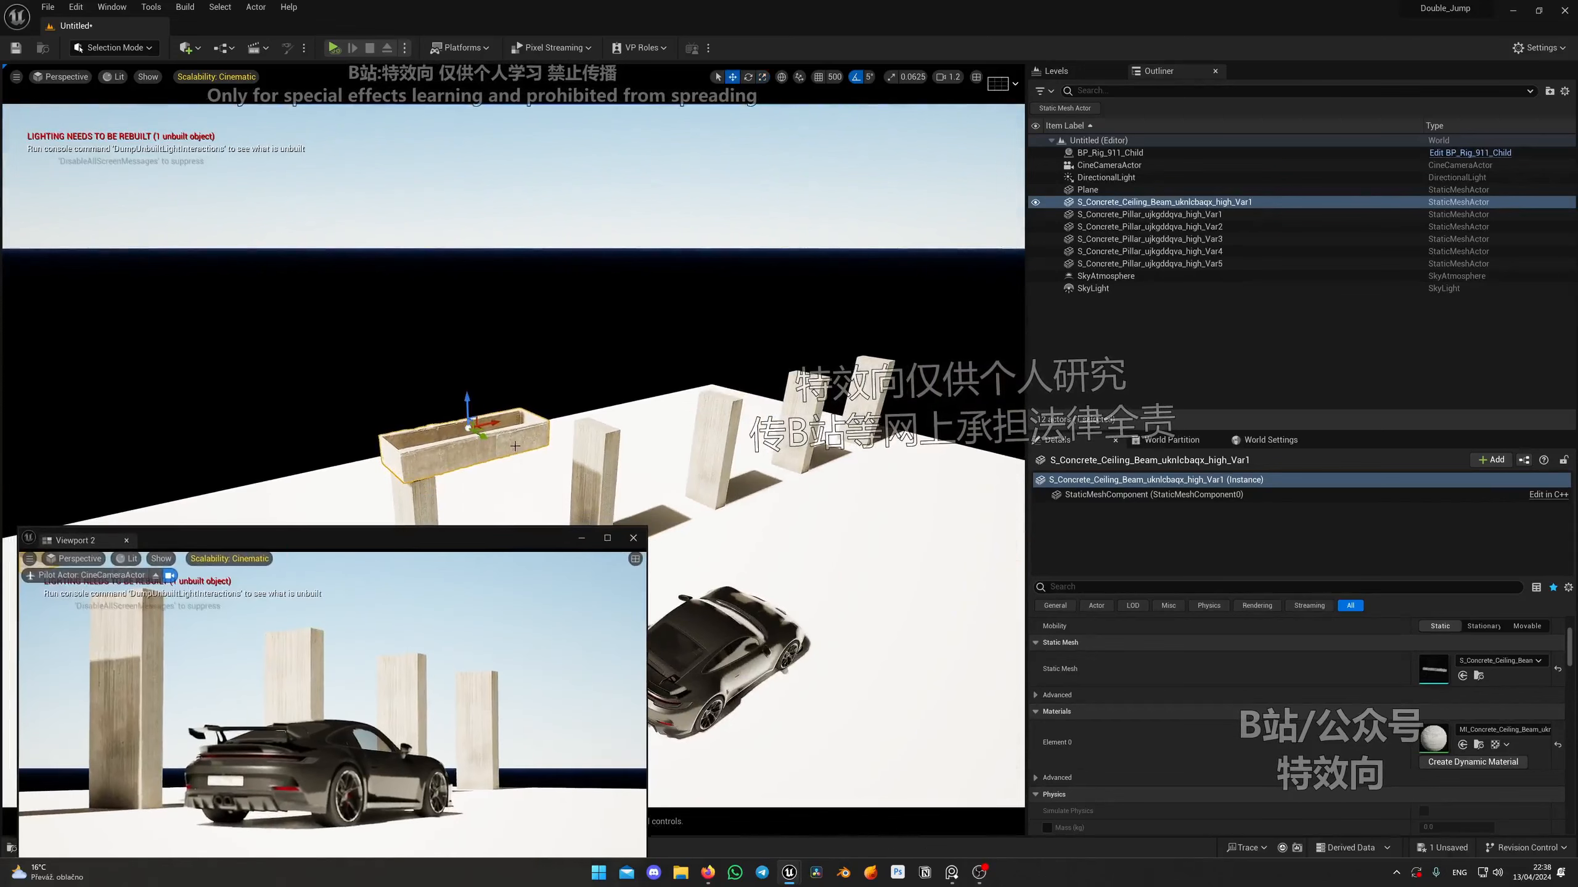
pyautogui.press('r')
pyautogui.moveTo(491, 424); pyautogui.dragTo(590, 405)
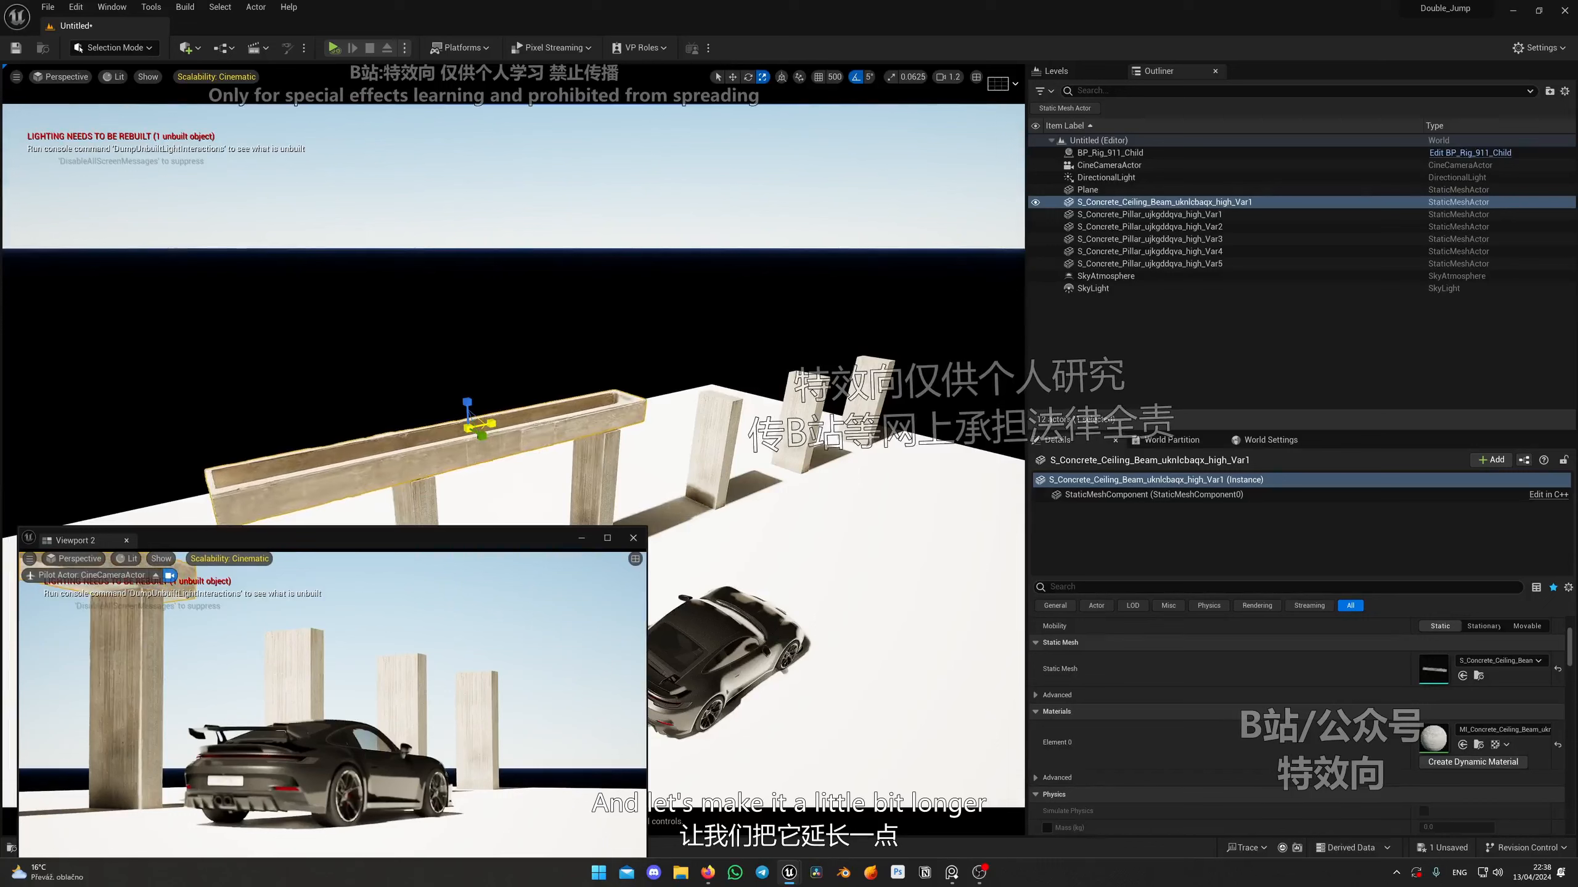
pyautogui.press('w')
pyautogui.moveTo(480, 427); pyautogui.dragTo(592, 402)
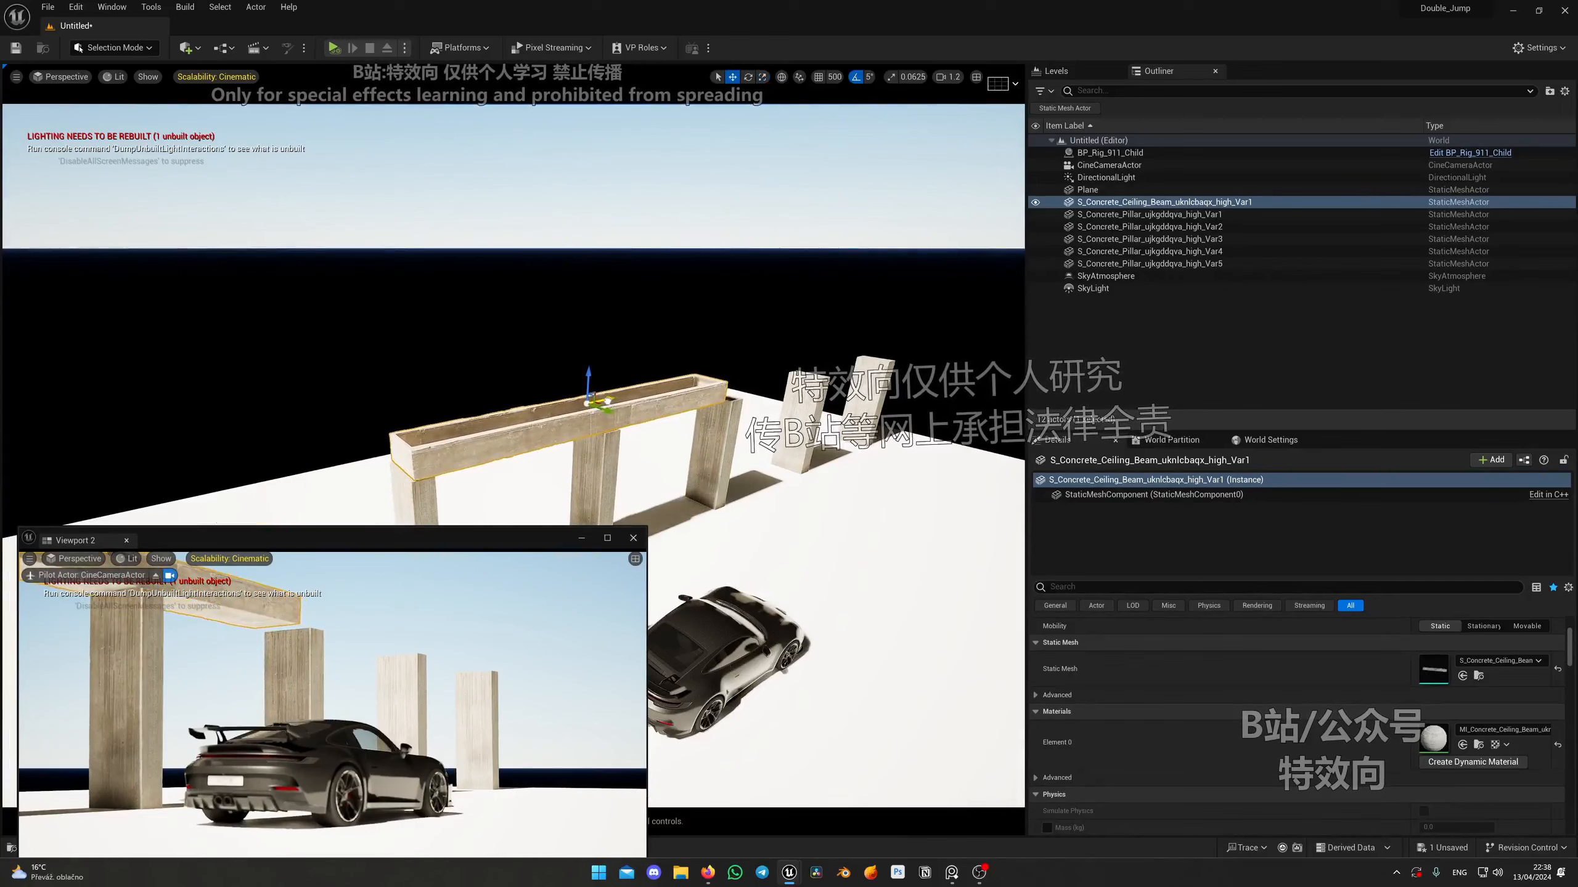
# Duplicate the ceiling beam along the row and butt the copy against the end of the first beam.
pyautogui.moveTo(592, 402); pyautogui.dragTo(581, 342, button='right')
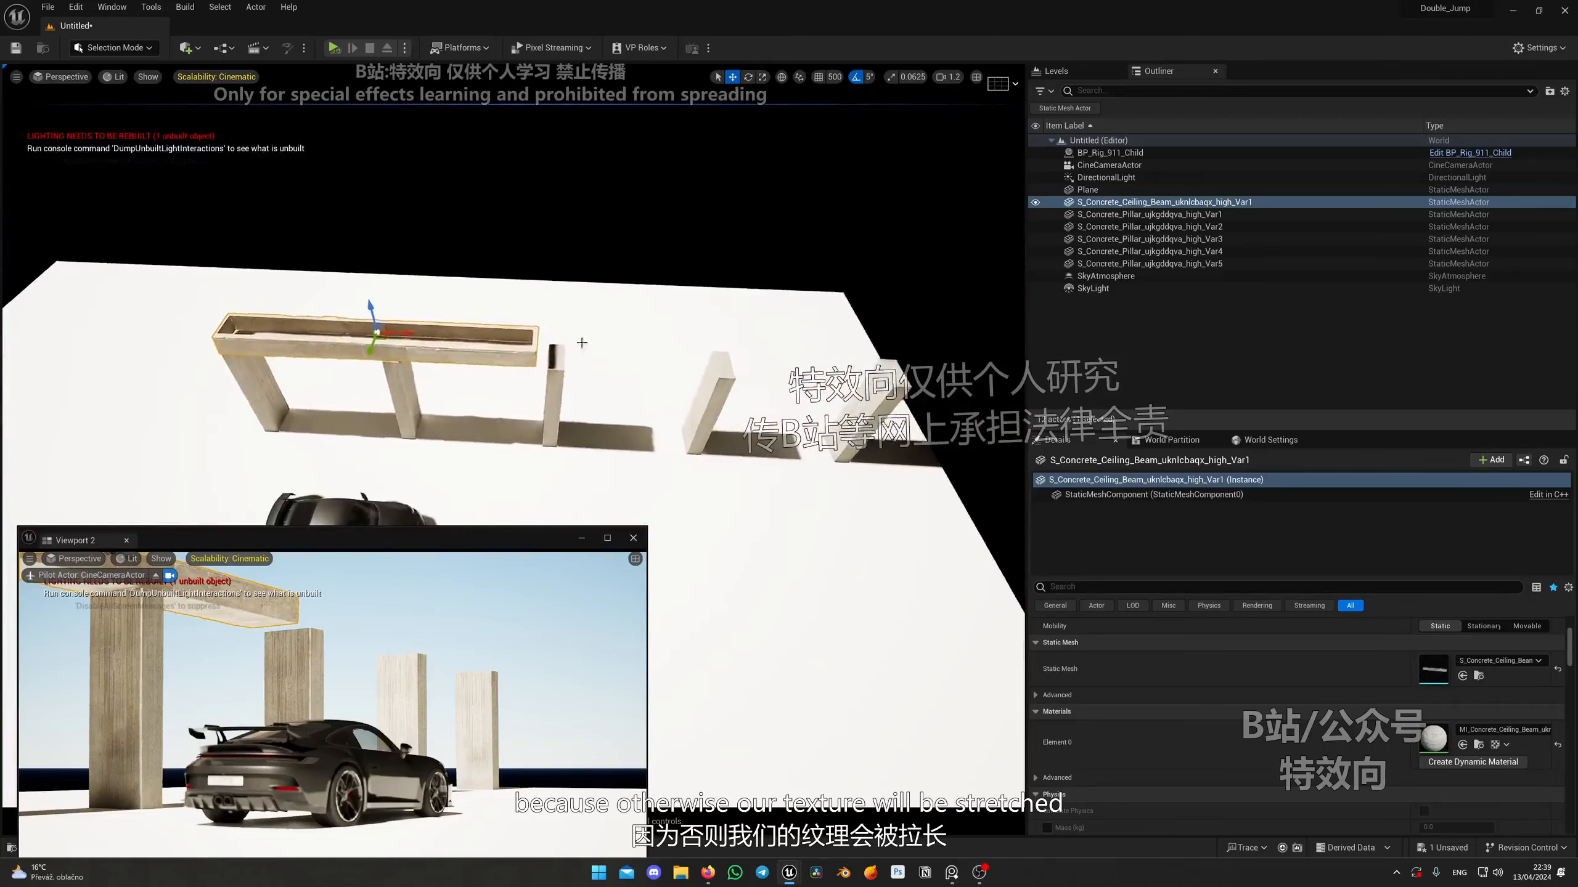
pyautogui.keyDown('alt'); pyautogui.moveTo(398, 336); pyautogui.dragTo(731, 353); pyautogui.keyUp('alt')
pyautogui.moveTo(704, 398); pyautogui.dragTo(687, 446, button='right')
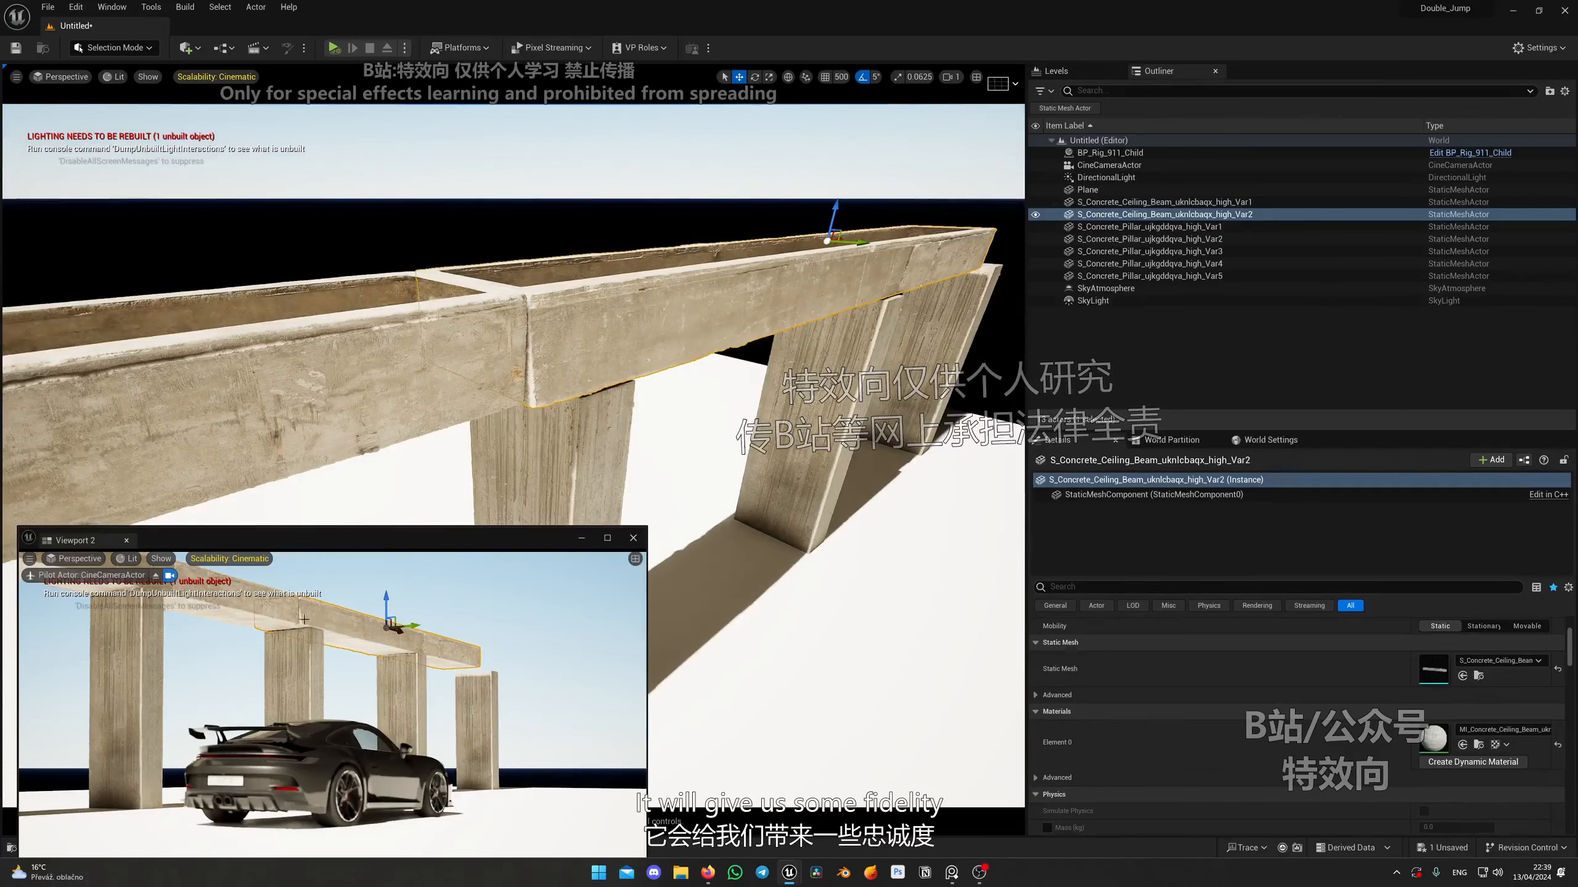
pyautogui.moveTo(435, 398); pyautogui.dragTo(440, 335, button='right')
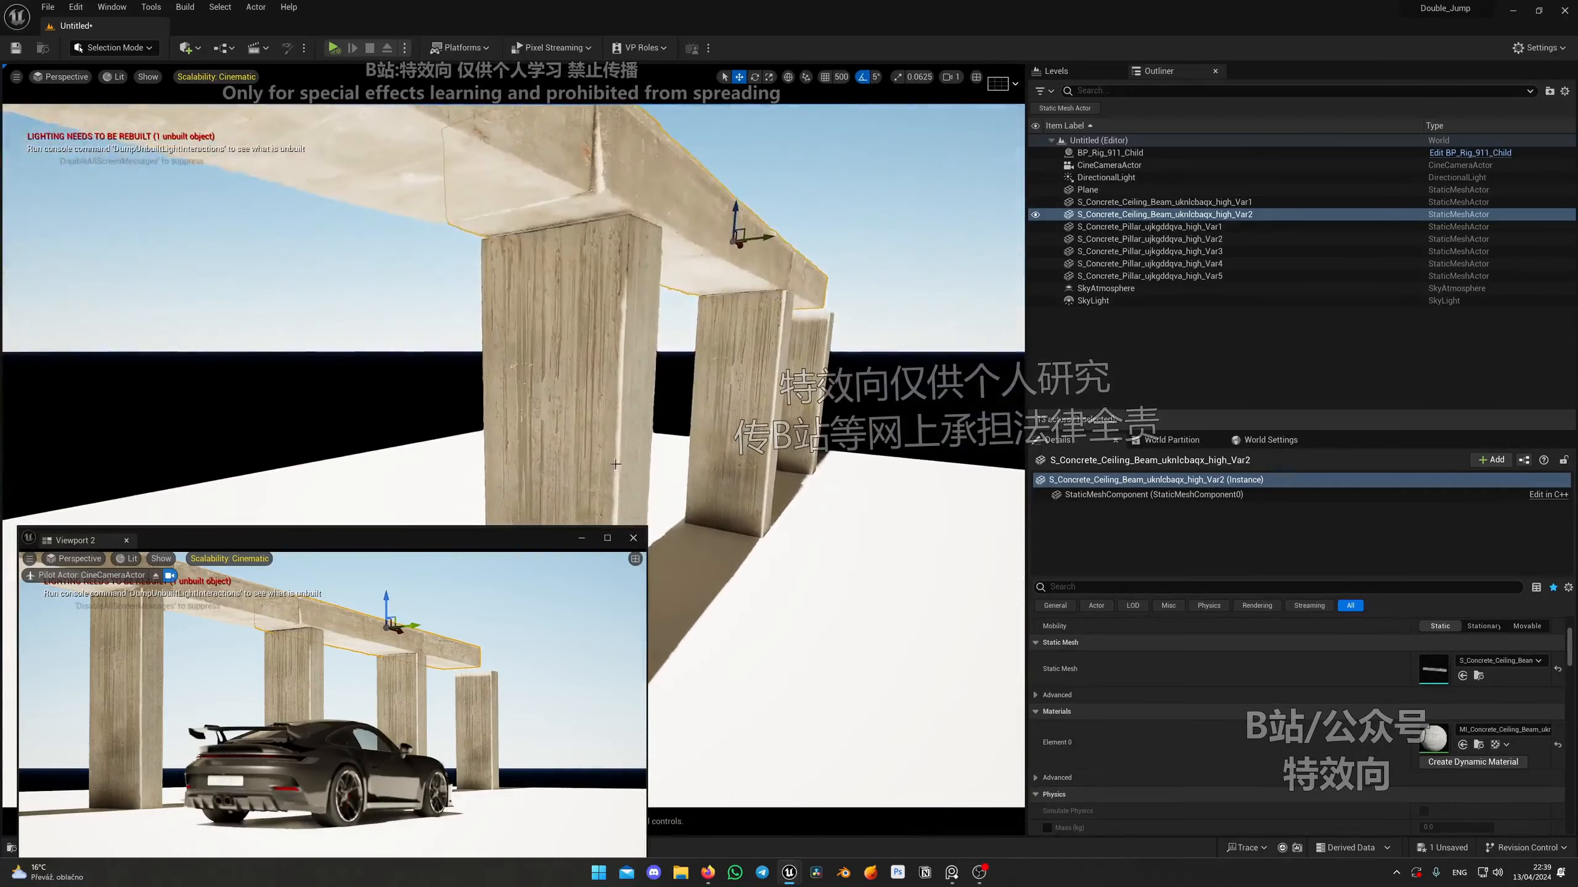
# Open Quixel Bridge and browse to the Urban category of the Environment collections.
pyautogui.click(189, 48)
pyautogui.moveTo(231, 164)
pyautogui.click(228, 94)
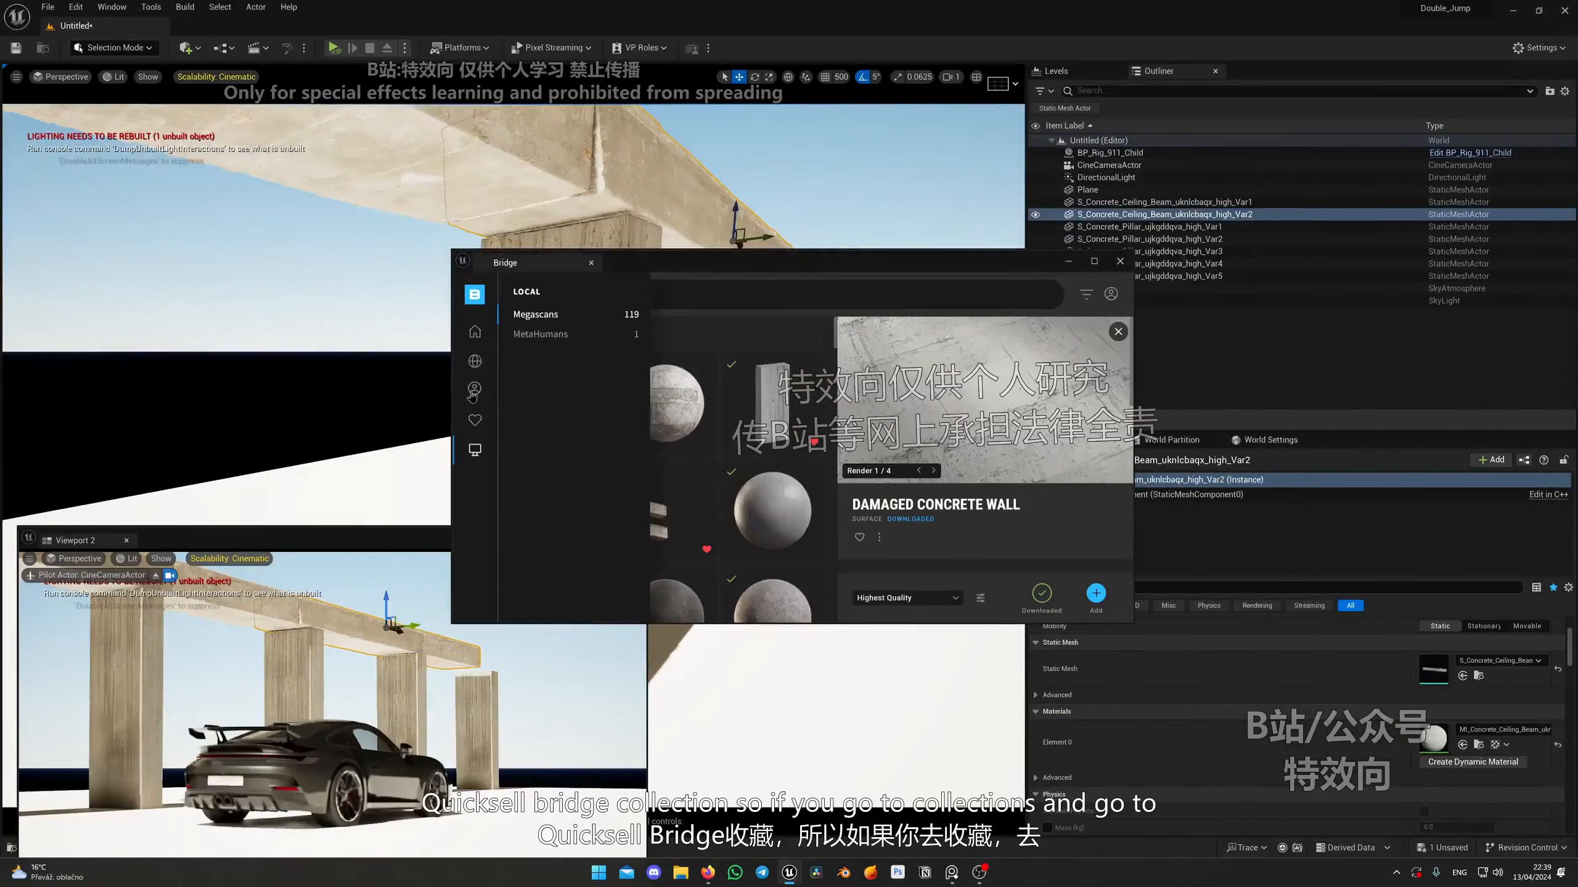
pyautogui.click(477, 363)
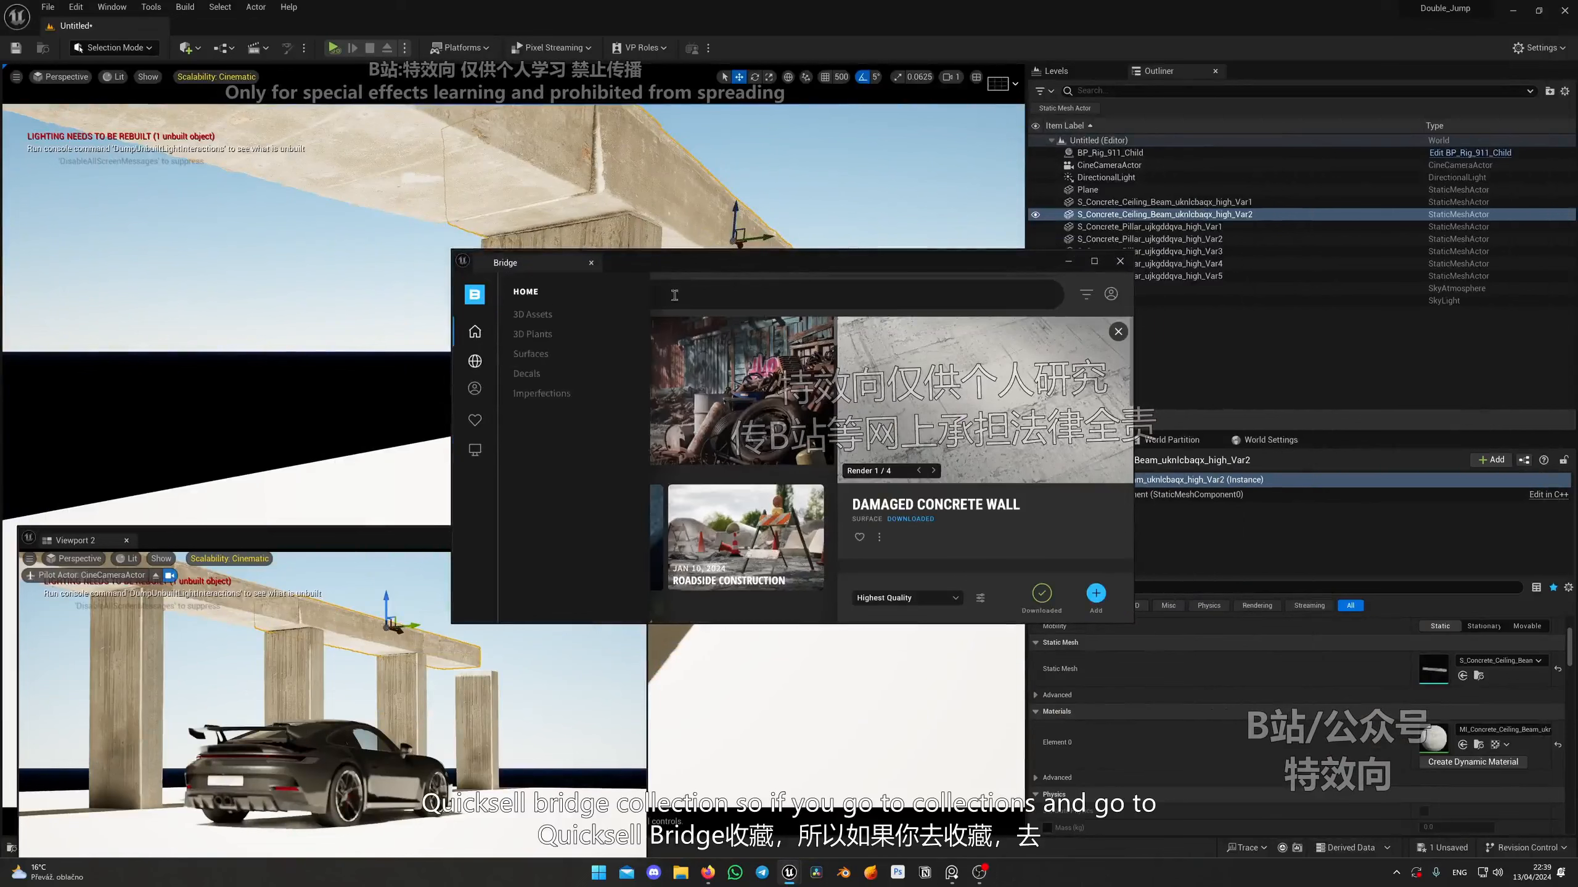
pyautogui.click(476, 361)
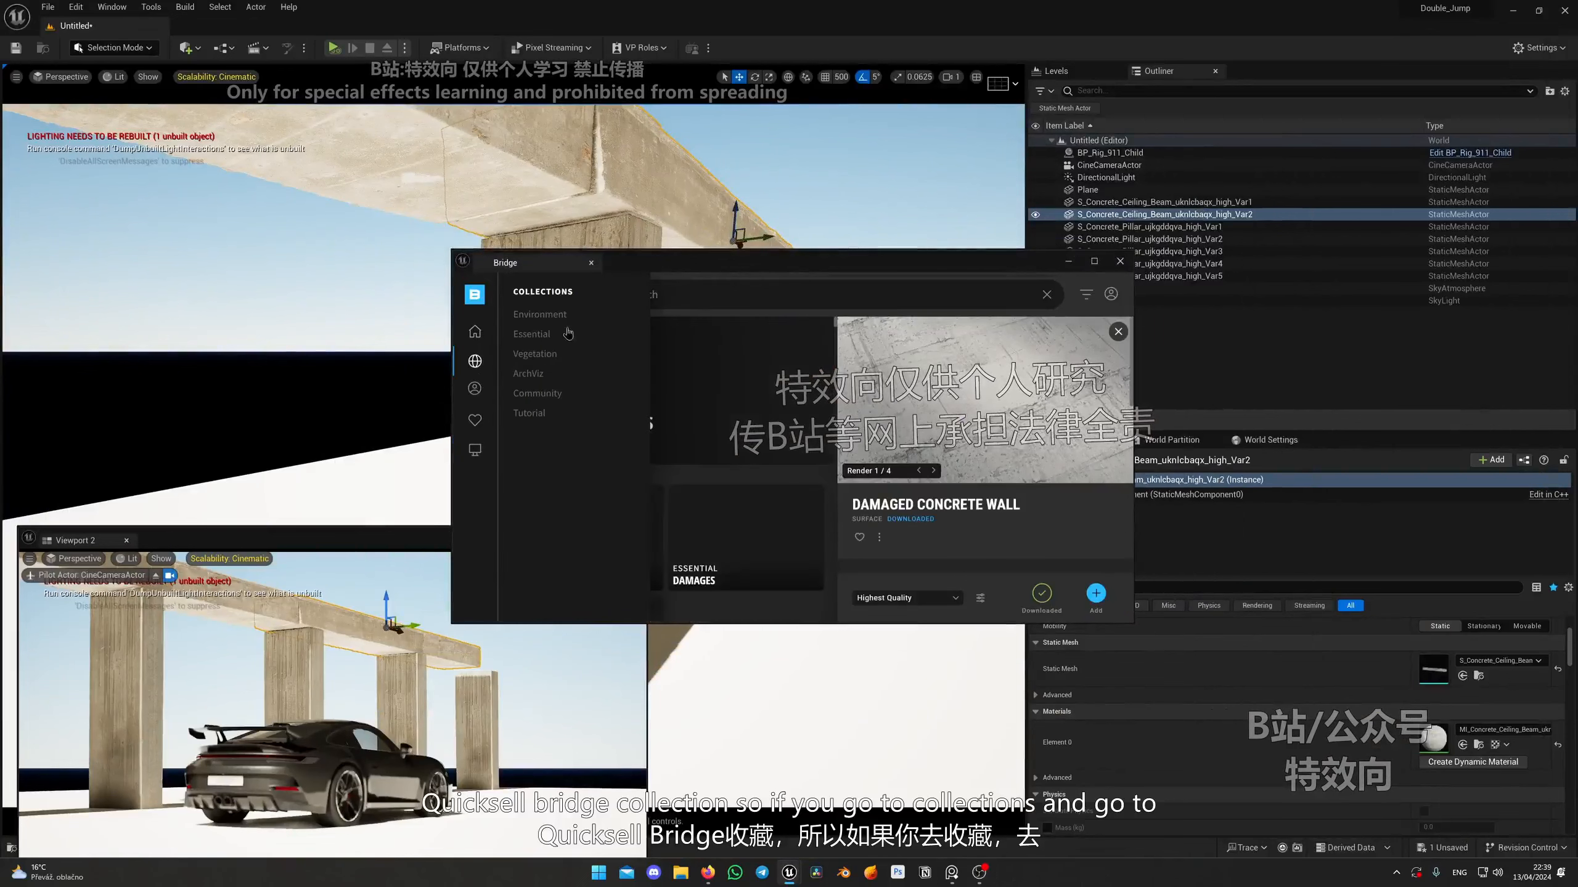
pyautogui.click(539, 314)
pyautogui.click(548, 396)
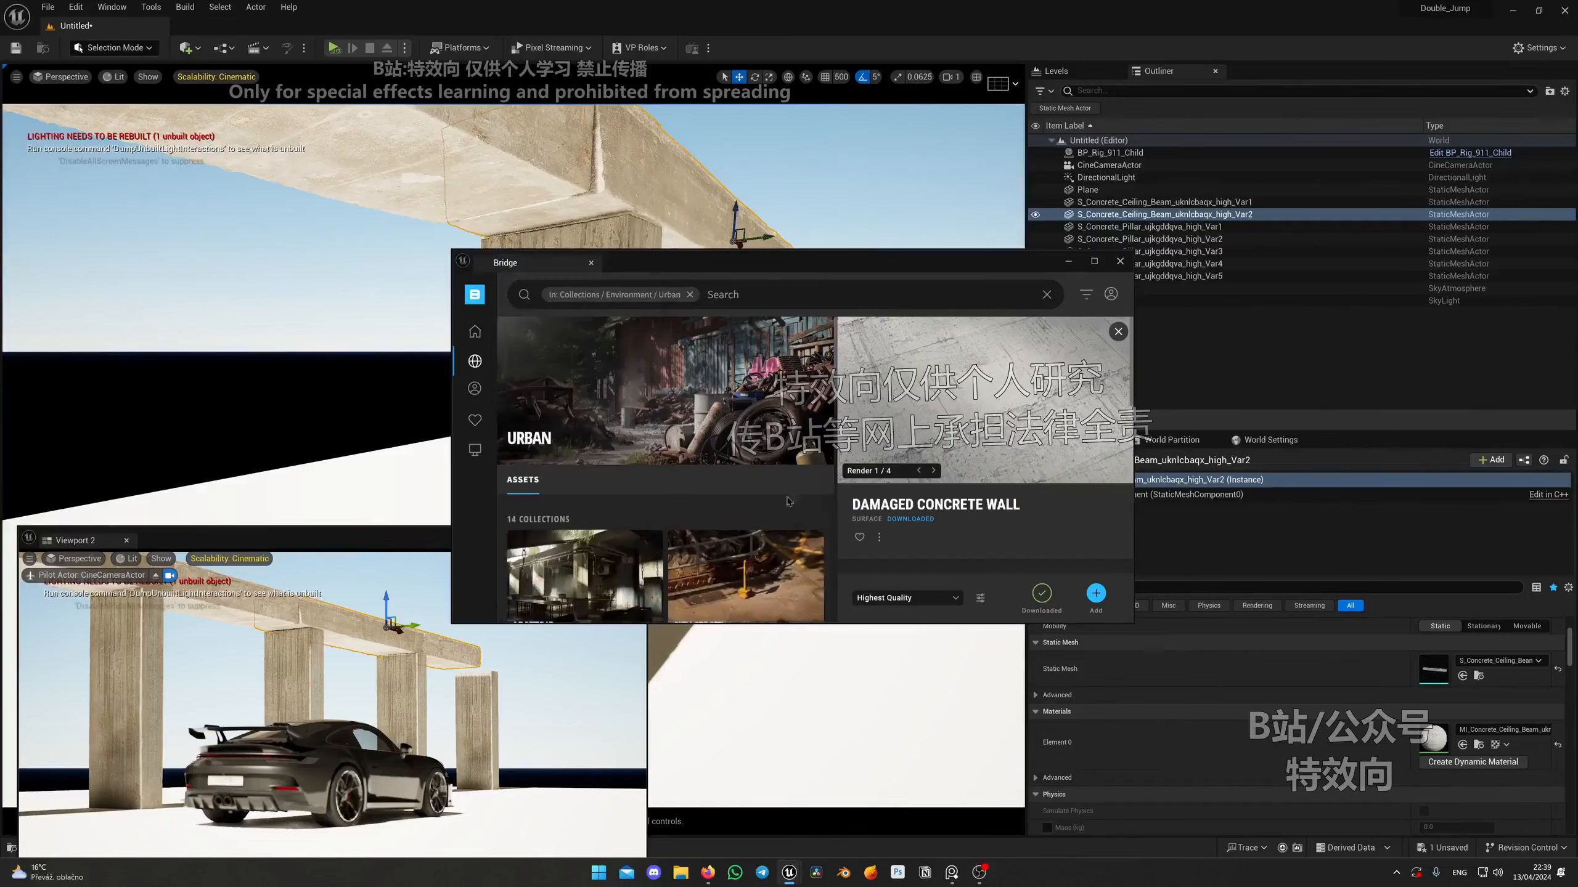
# Open the Unfinished Building collection at full window size, examine its pillars, beams and surfaces, and return to the level.
pyautogui.scroll(20, 733, 488)
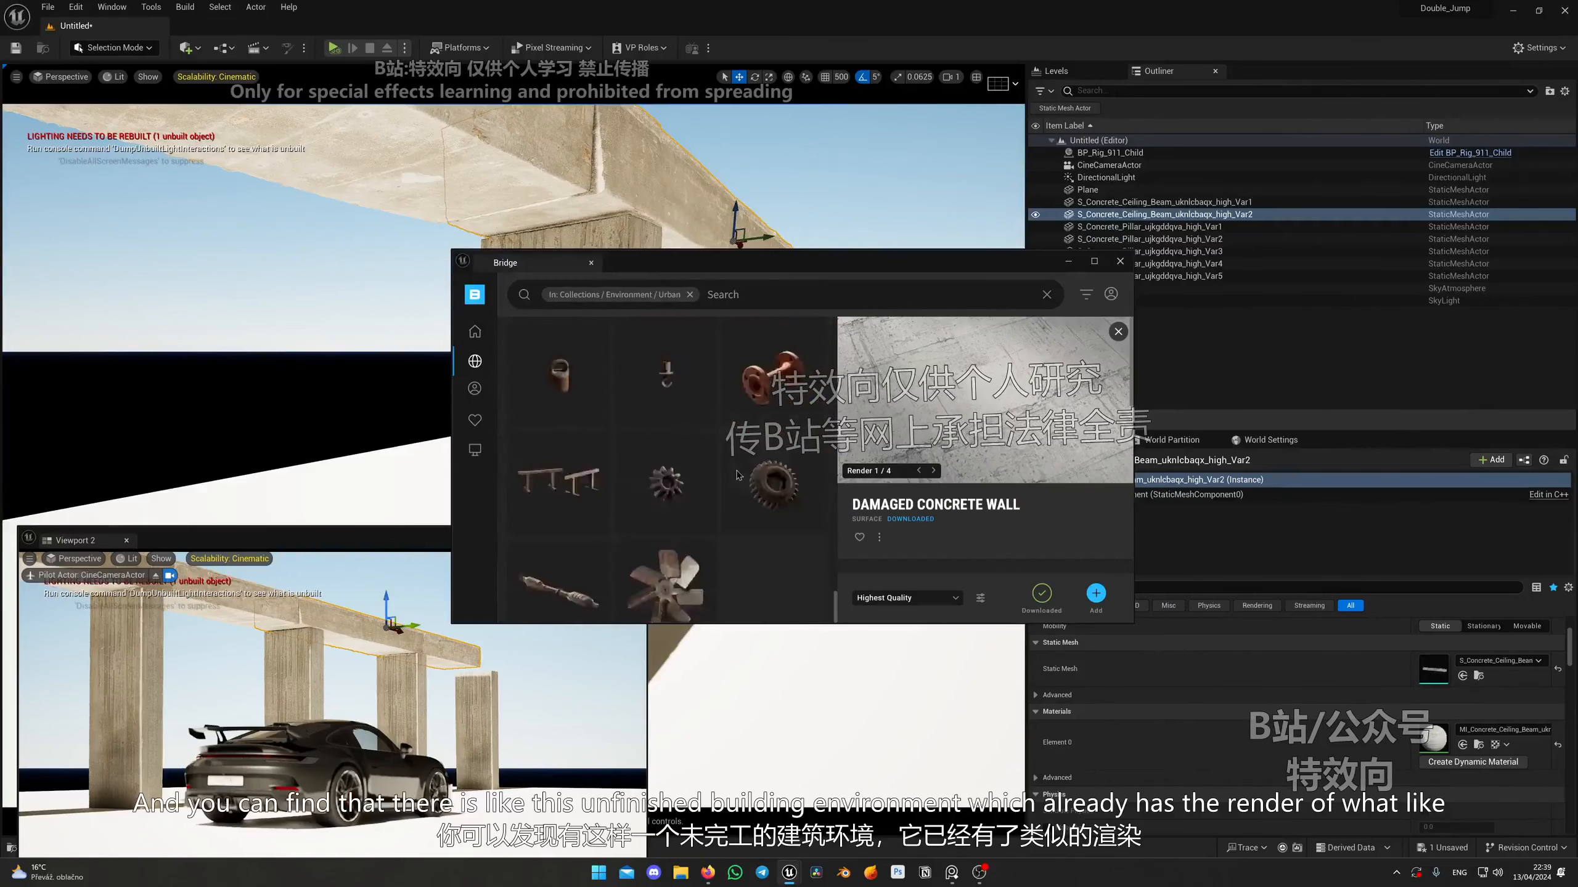
pyautogui.scroll(-5, 734, 478)
pyautogui.scroll(-4, 733, 479)
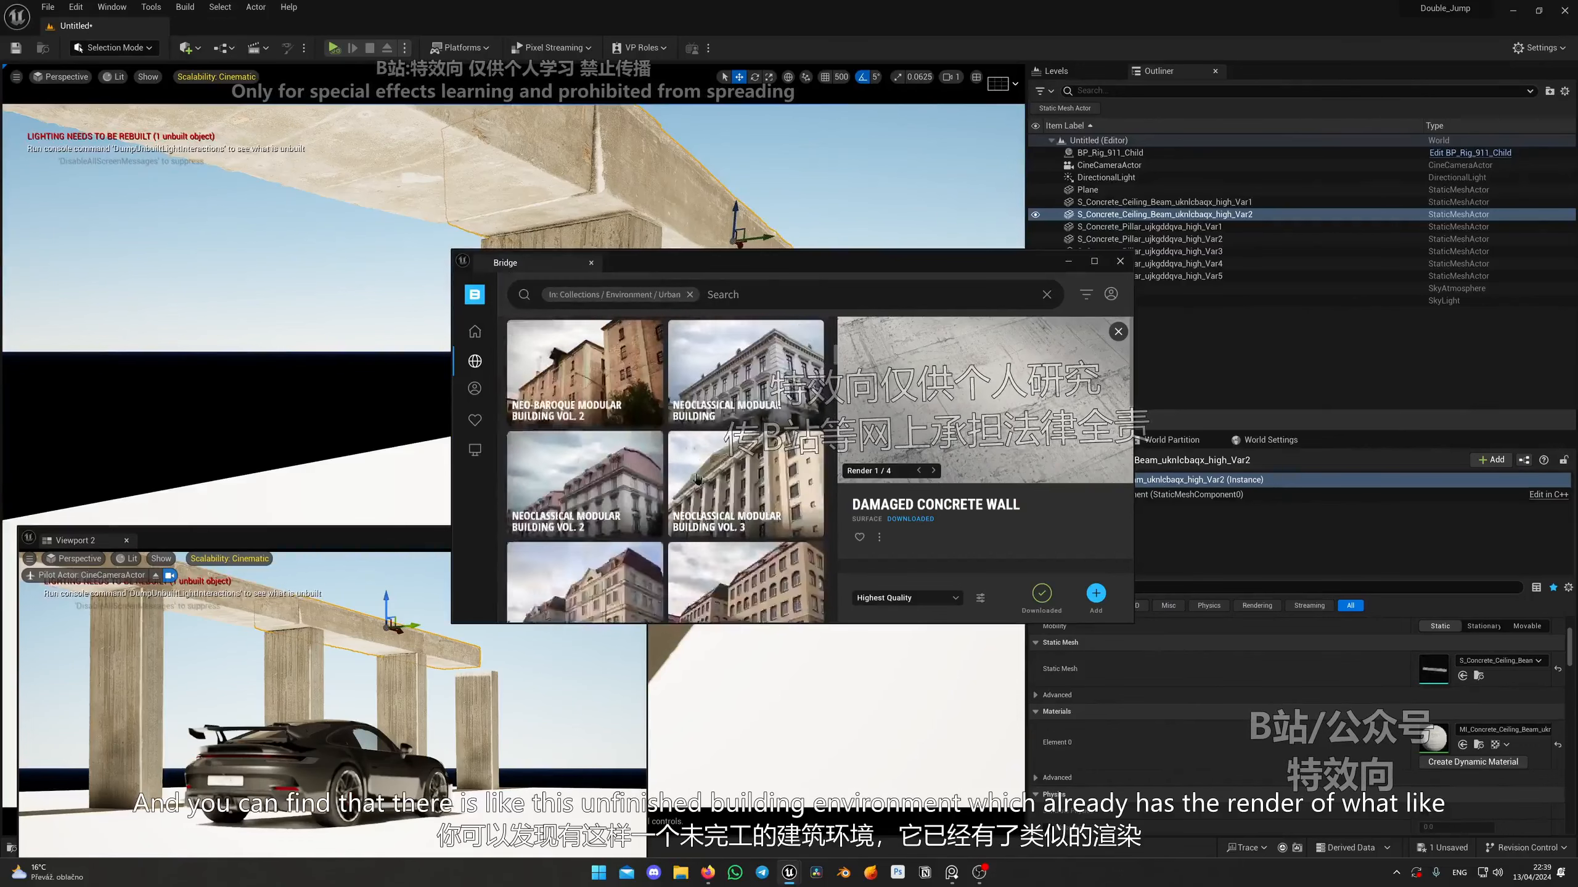
pyautogui.click(575, 513)
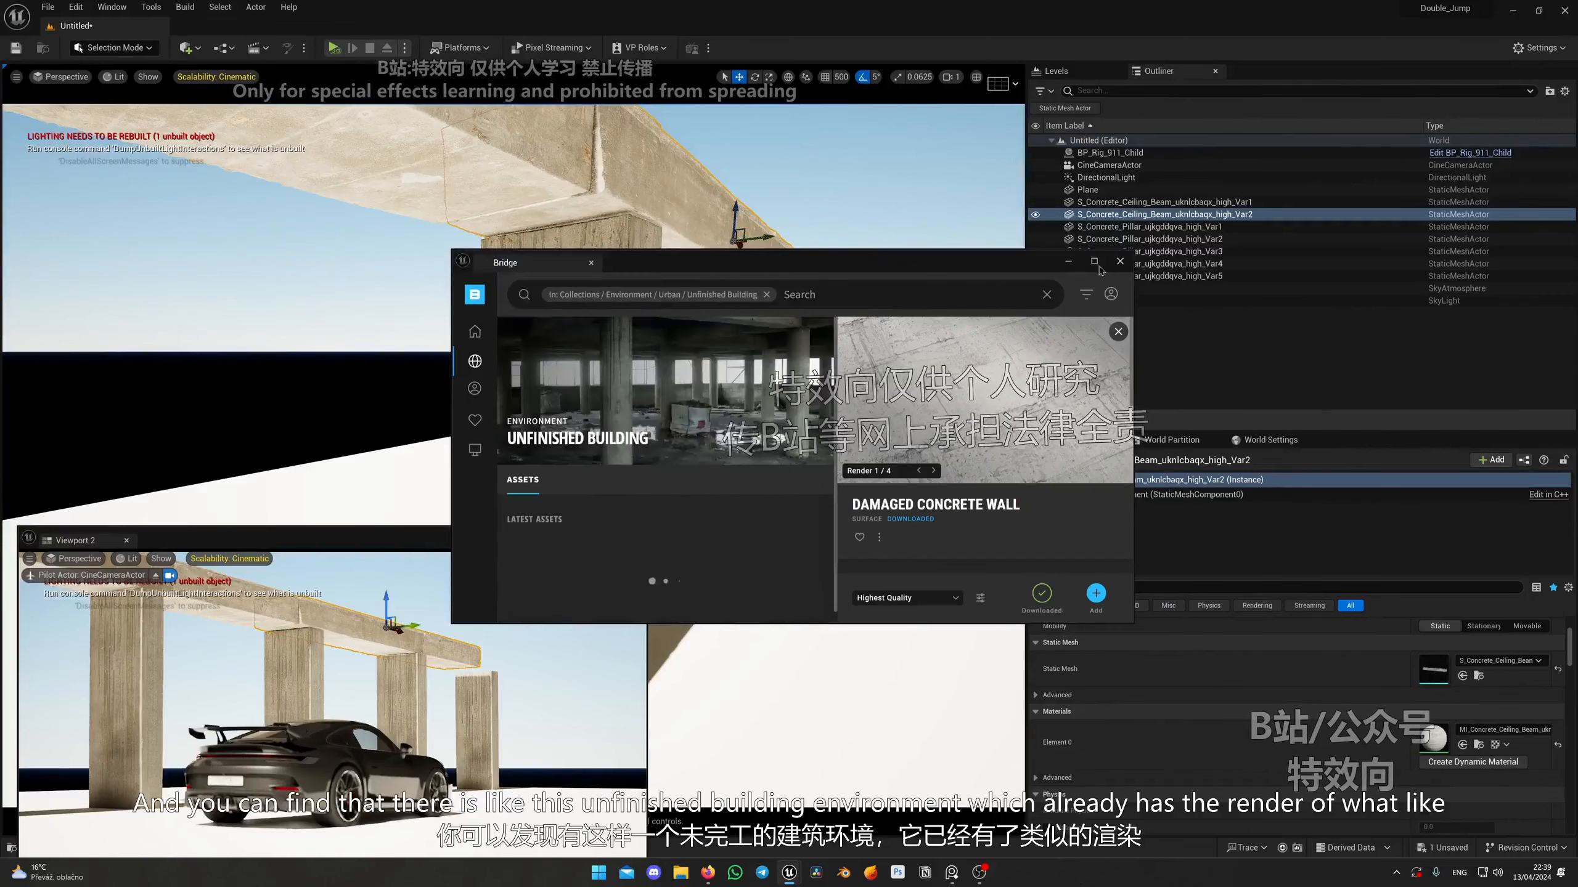
pyautogui.click(1094, 261)
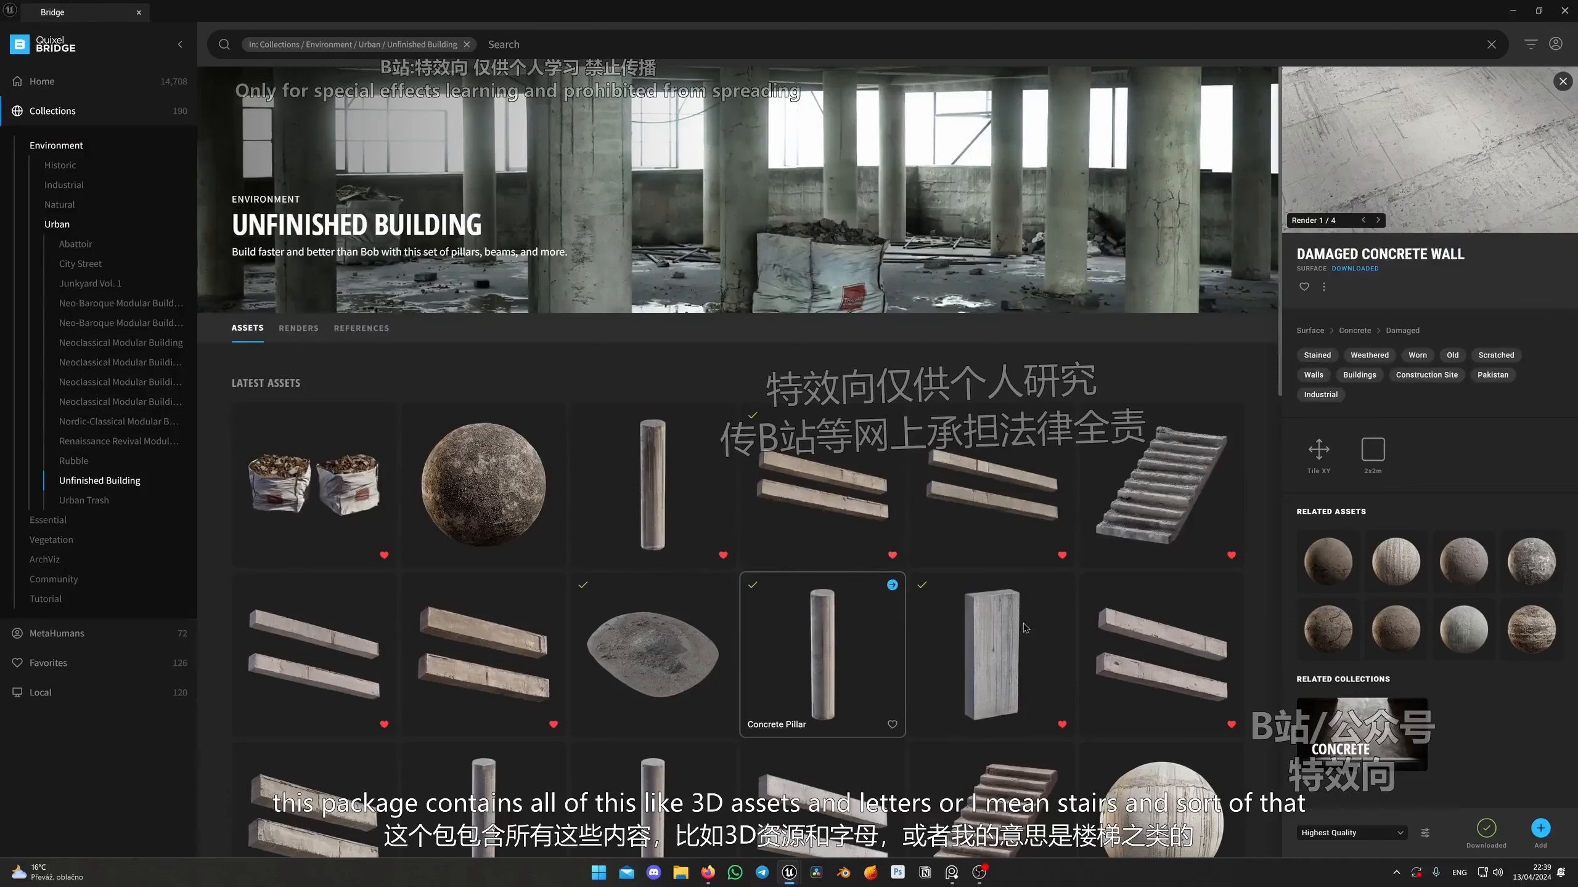
pyautogui.scroll(-6, 650, 626)
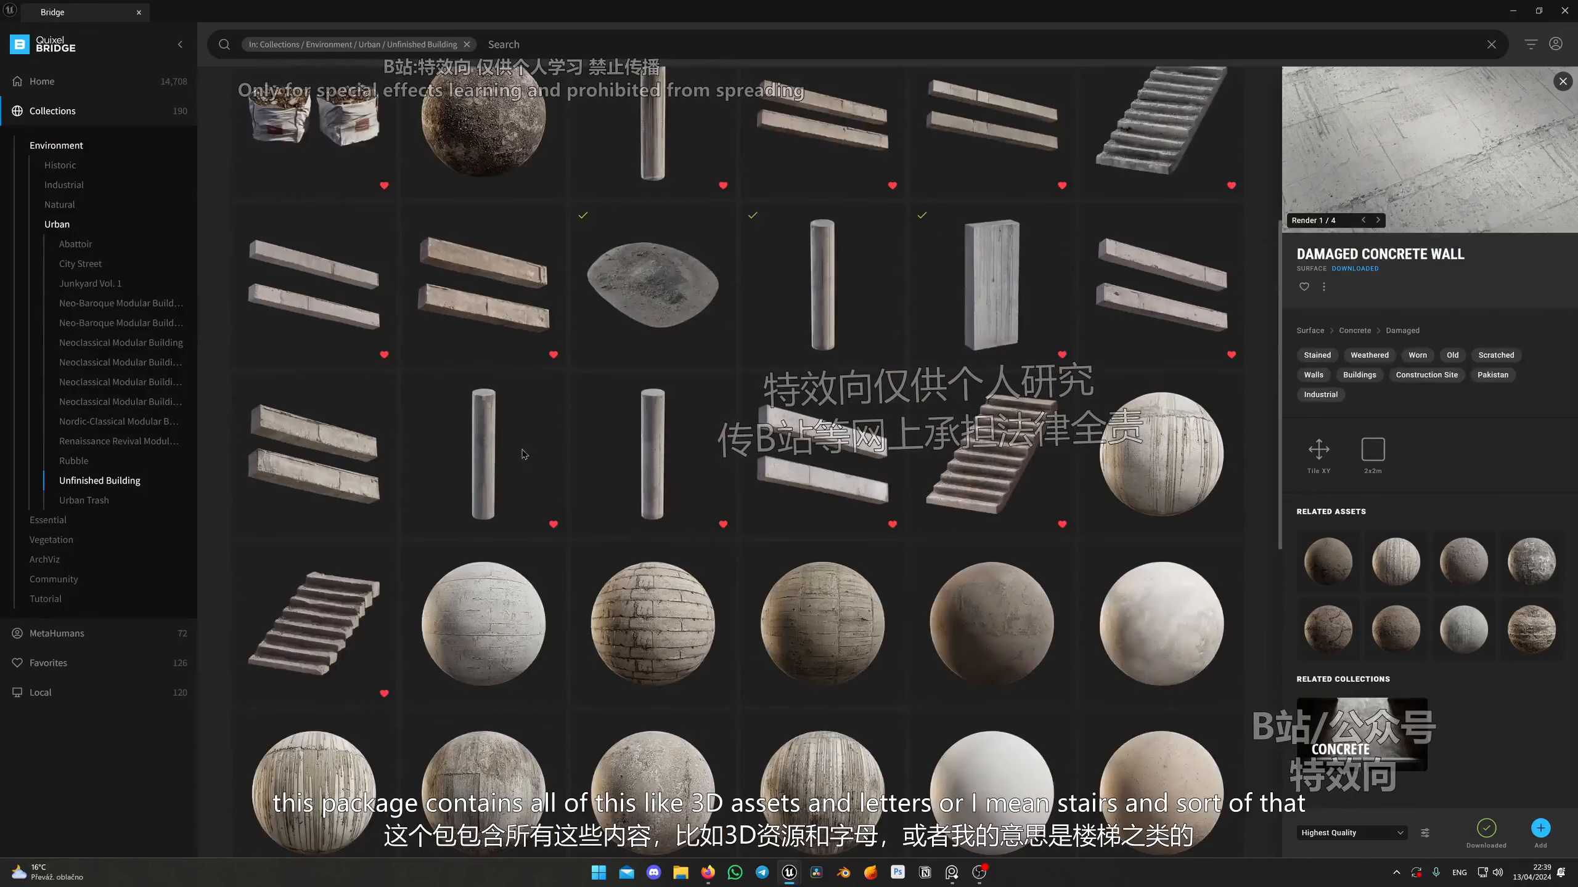
pyautogui.click(1516, 12)
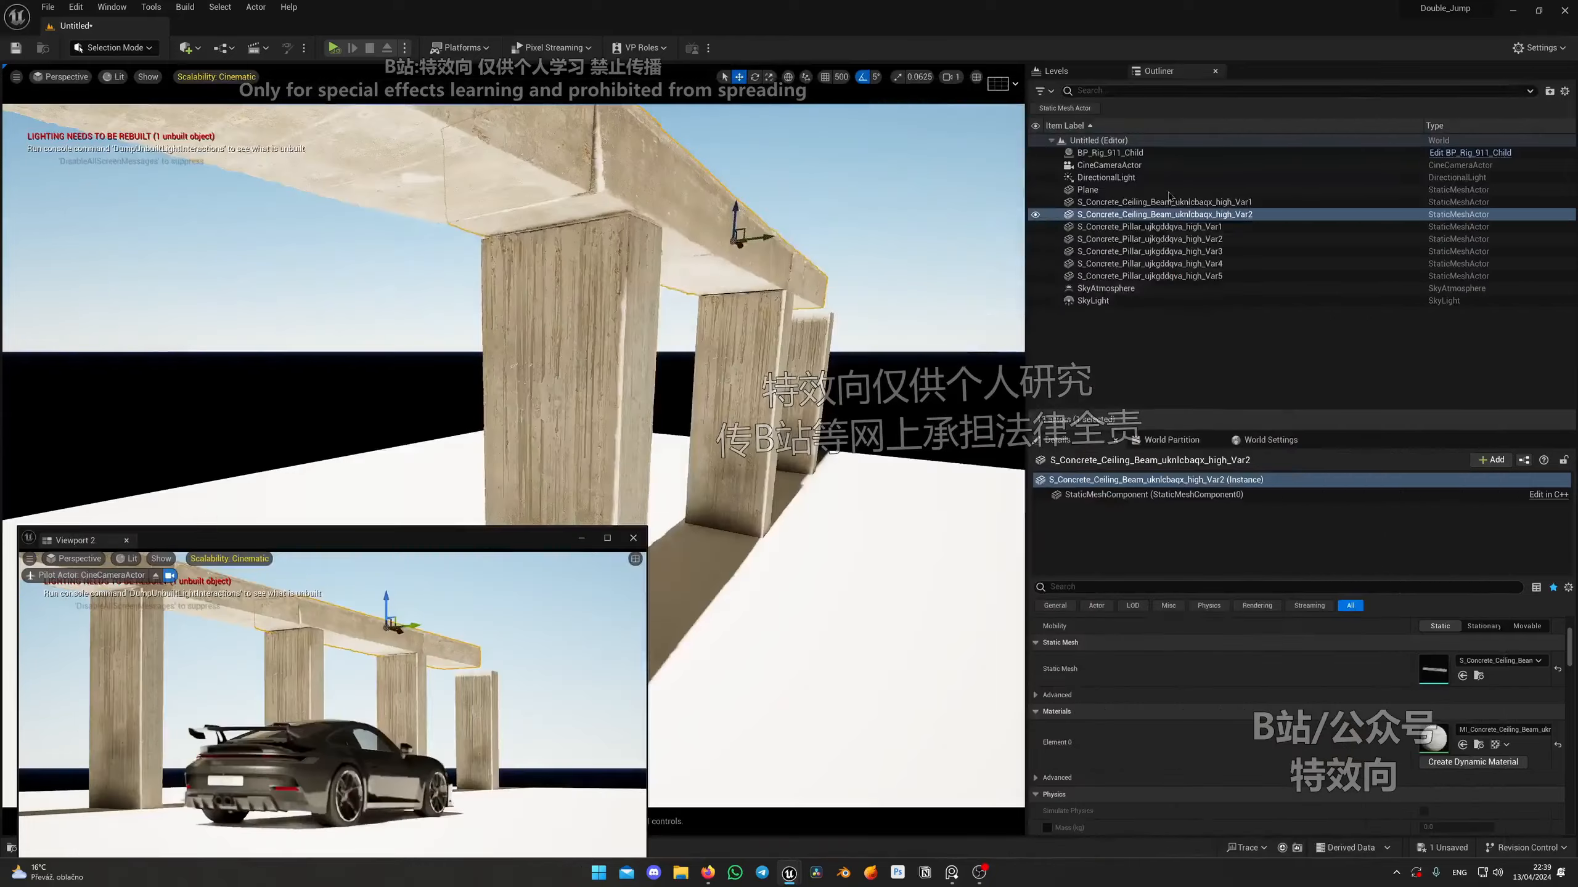
# Duplicate the second ceiling beam to continue the line over the last pillar, aligning the copy end to end.
pyautogui.moveTo(699, 391); pyautogui.dragTo(597, 303, button='right')
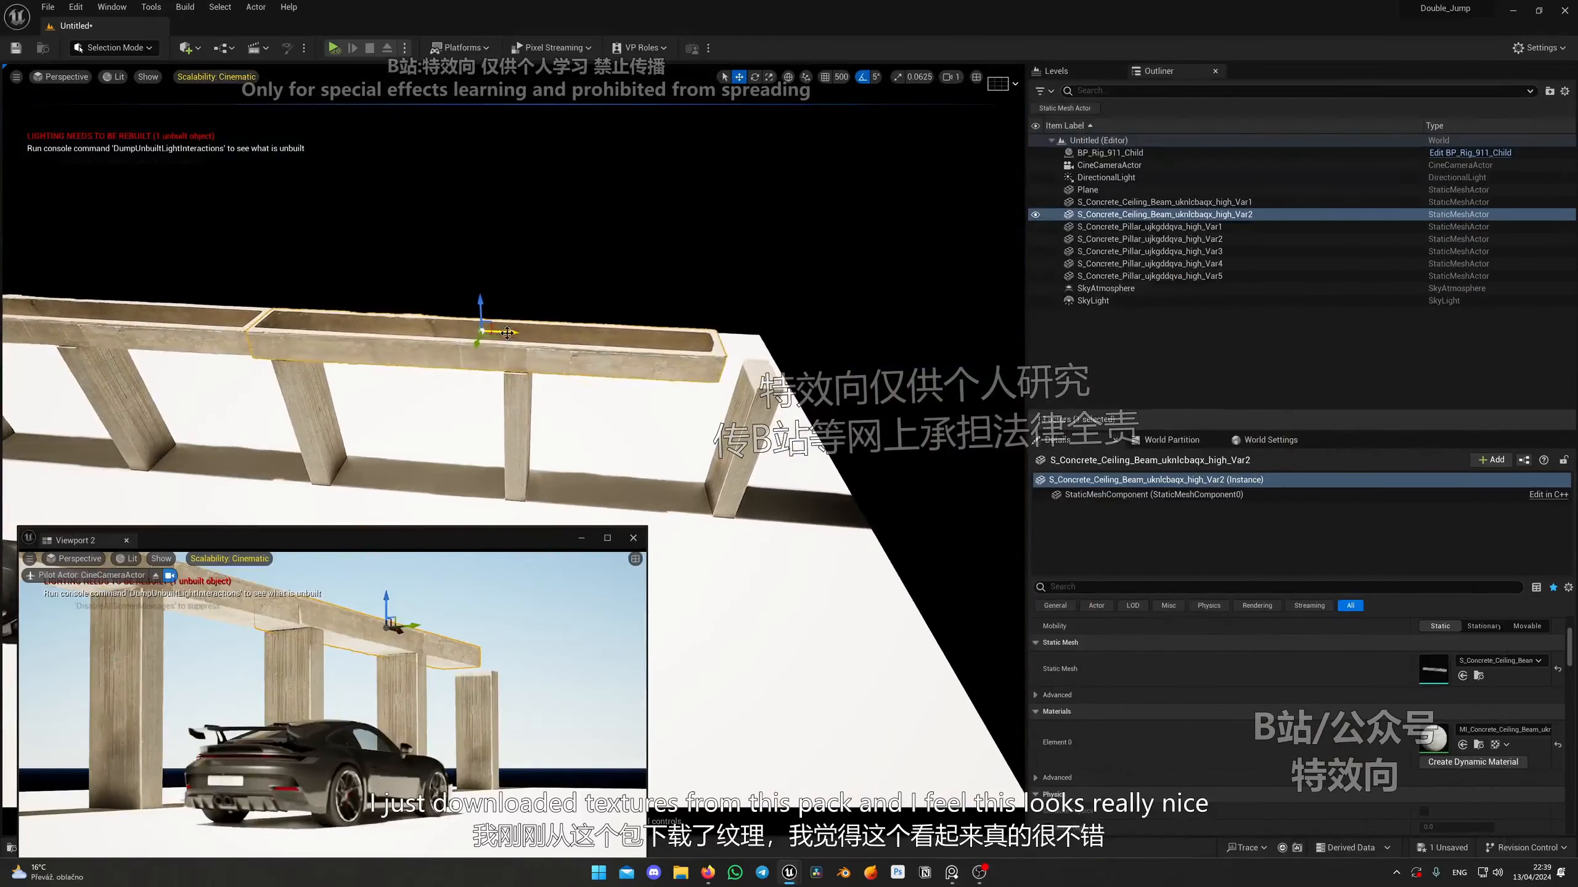
pyautogui.keyDown('alt'); pyautogui.moveTo(507, 333); pyautogui.dragTo(876, 353); pyautogui.keyUp('alt')
pyautogui.moveTo(659, 350); pyautogui.dragTo(738, 350, button='right')
pyautogui.moveTo(715, 292); pyautogui.dragTo(734, 291)
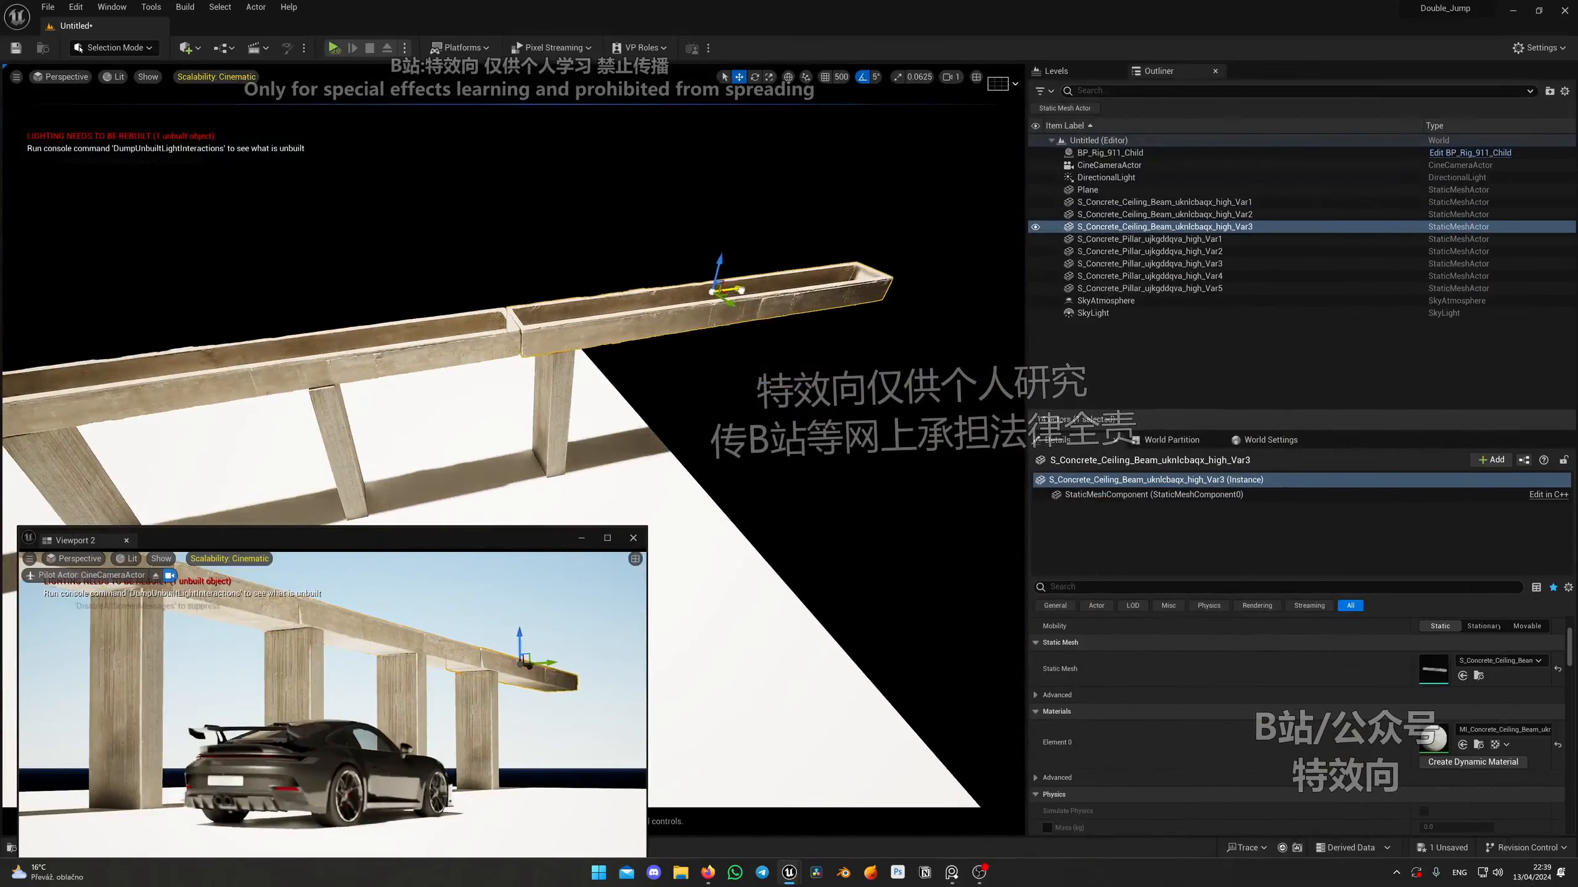
pyautogui.moveTo(734, 291); pyautogui.dragTo(702, 265, button='right')
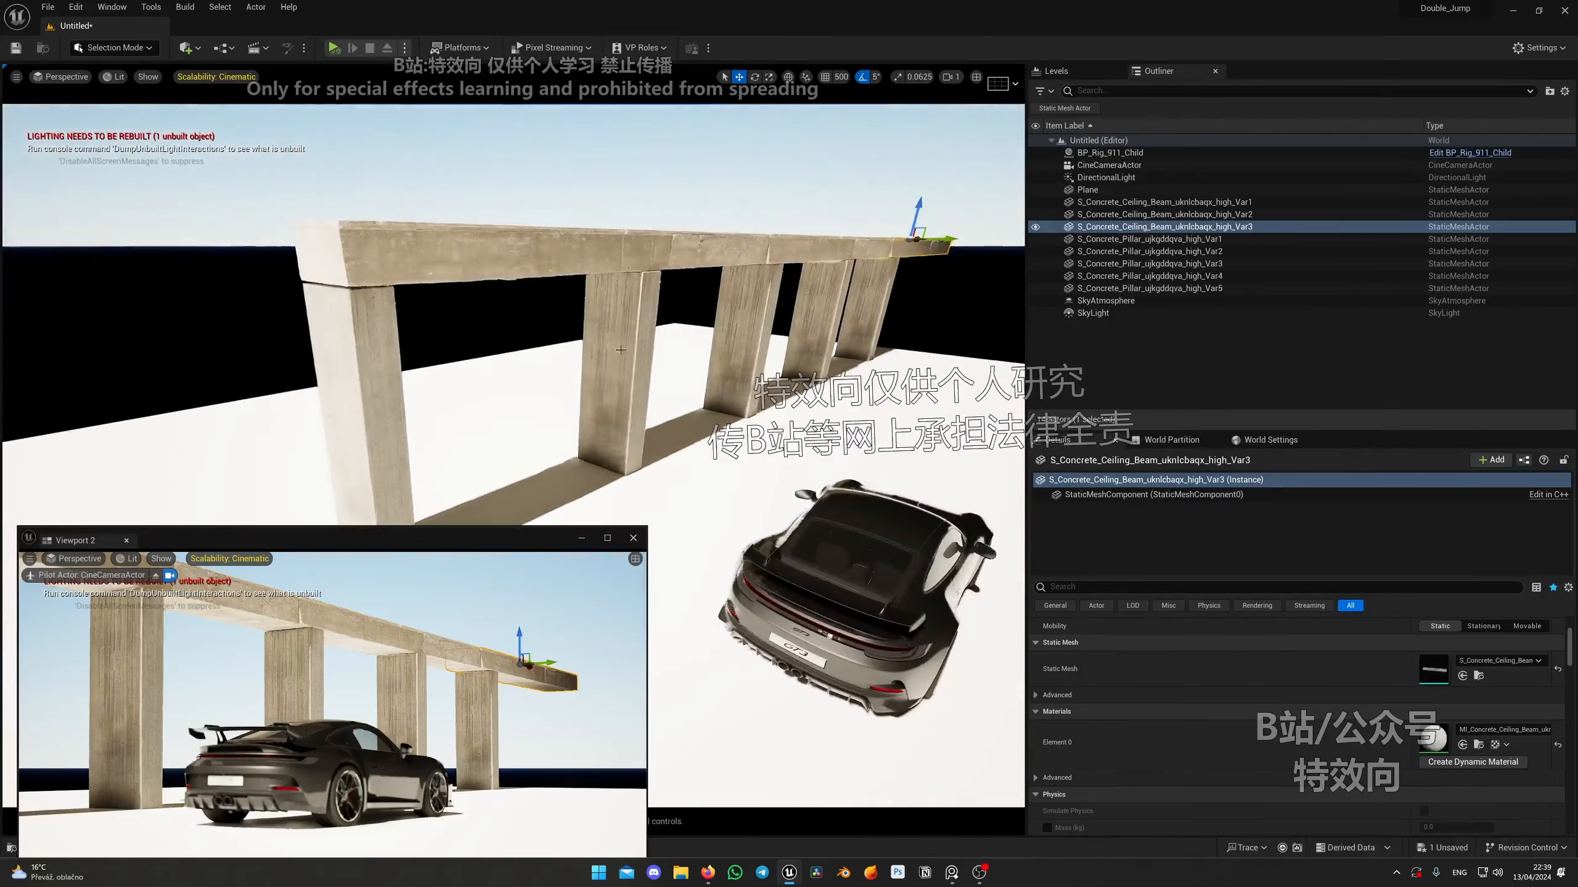
# Rotate one of the concrete pillars about its vertical axis so a different textured side faces the car.
pyautogui.click(571, 336)
pyautogui.moveTo(571, 336); pyautogui.dragTo(546, 359, button='right')
pyautogui.press('e')
pyautogui.moveTo(666, 384); pyautogui.dragTo(584, 395)
pyautogui.moveTo(596, 395); pyautogui.dragTo(624, 355, button='right')
# Turn further pillars in the row, including Concrete Pillar Var3, about their vertical axes to vary the visible concrete texture.
pyautogui.click(674, 348)
pyautogui.moveTo(684, 416); pyautogui.dragTo(625, 426)
pyautogui.moveTo(625, 425); pyautogui.dragTo(599, 434, button='right')
pyautogui.moveTo(551, 448); pyautogui.dragTo(624, 442)
pyautogui.moveTo(680, 429); pyautogui.dragTo(671, 419, button='right')
pyautogui.click(662, 395)
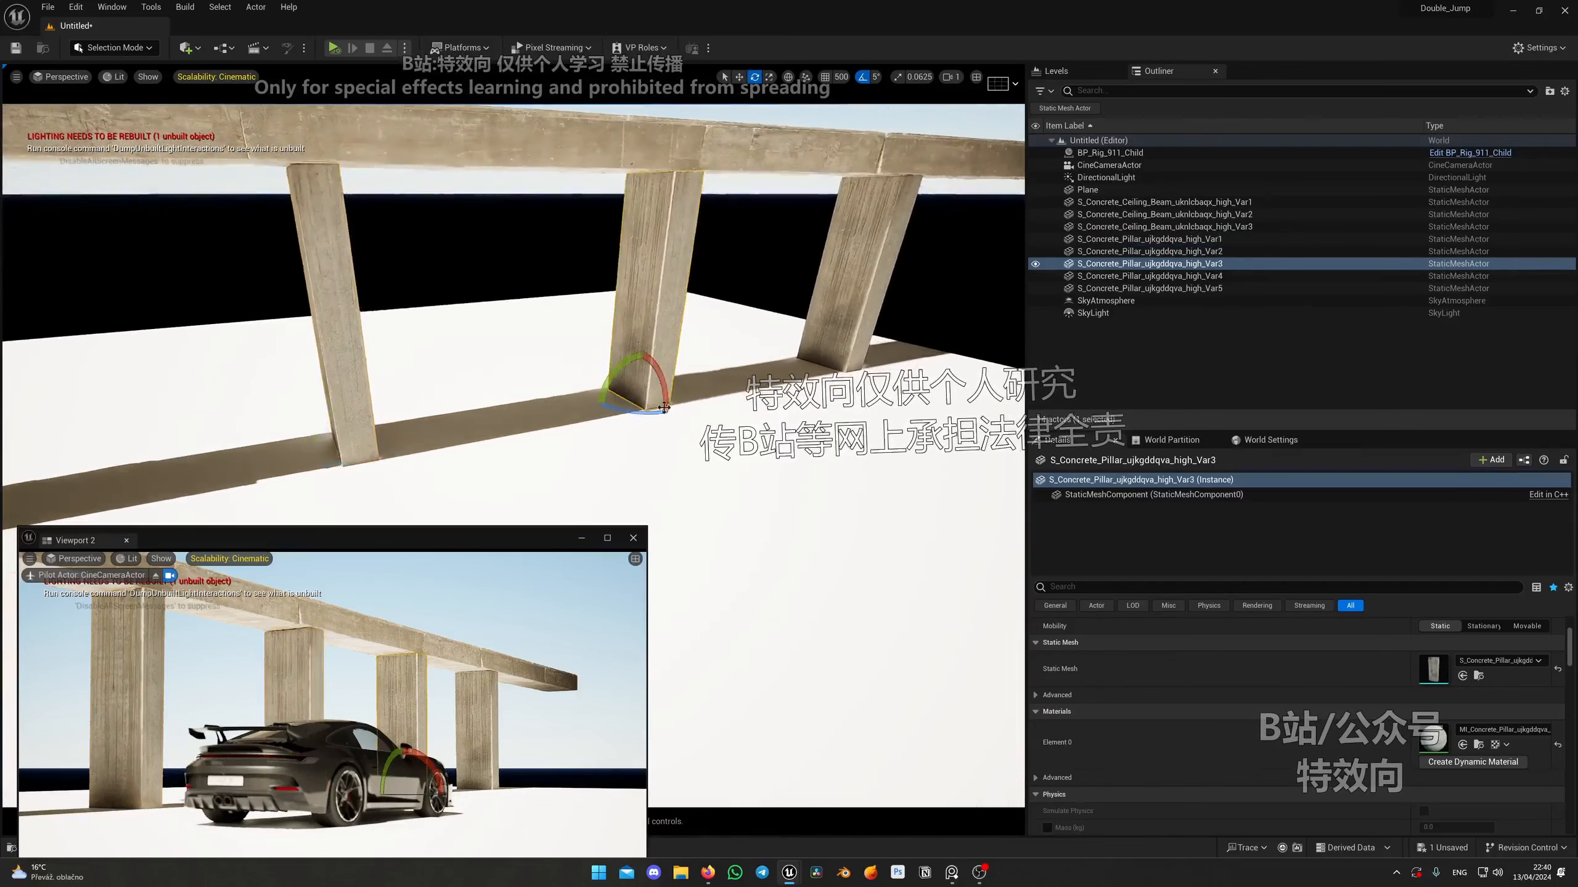
pyautogui.moveTo(679, 398); pyautogui.dragTo(594, 407)
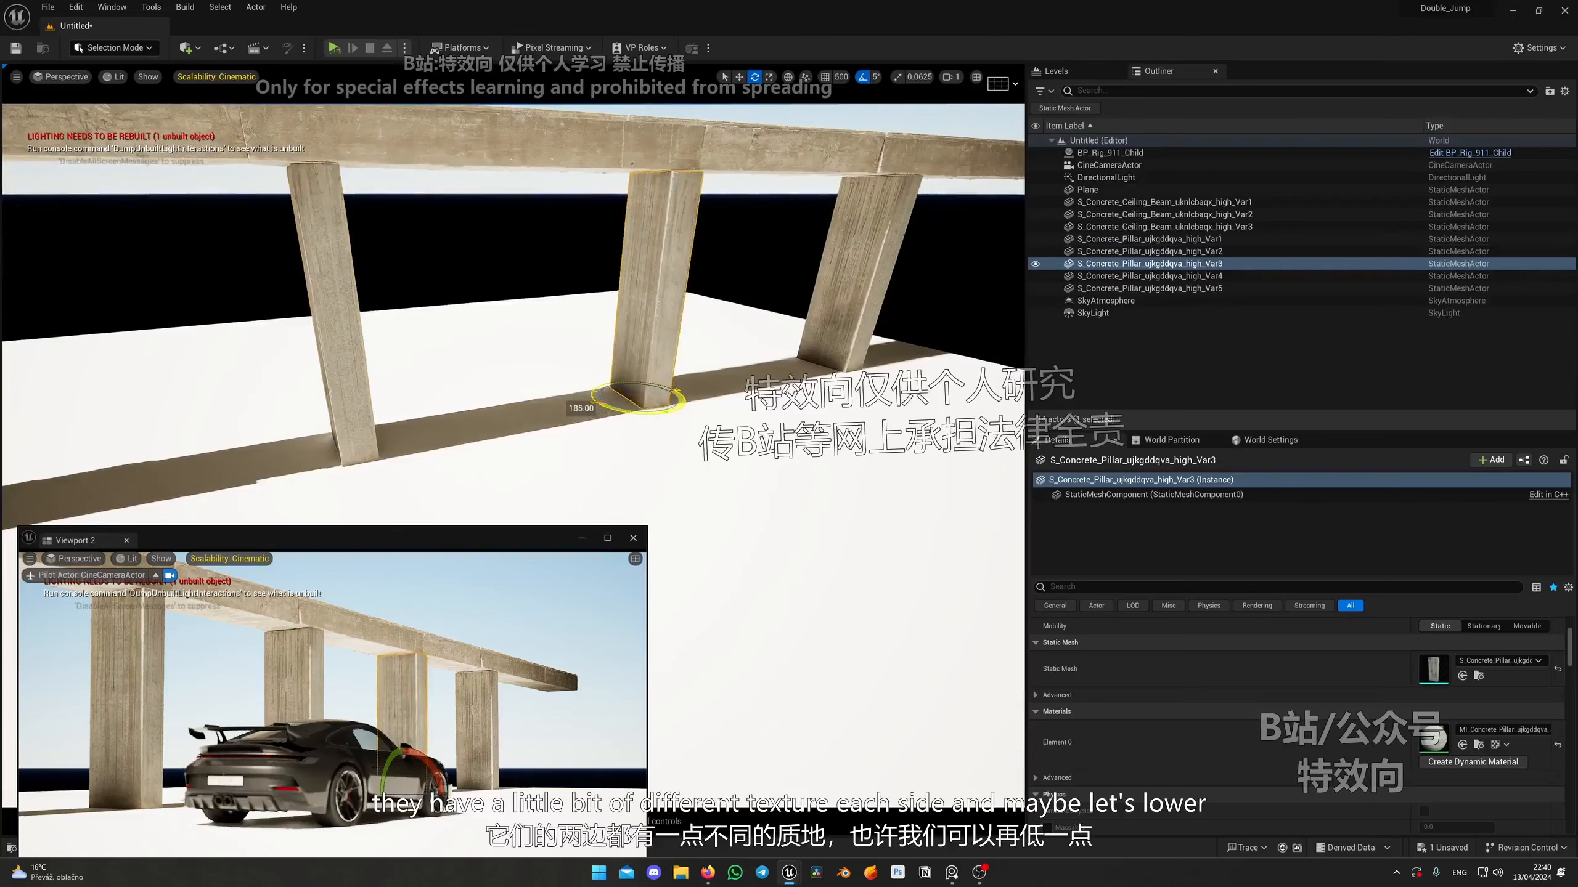
pyautogui.moveTo(593, 407); pyautogui.dragTo(555, 311, button='right')
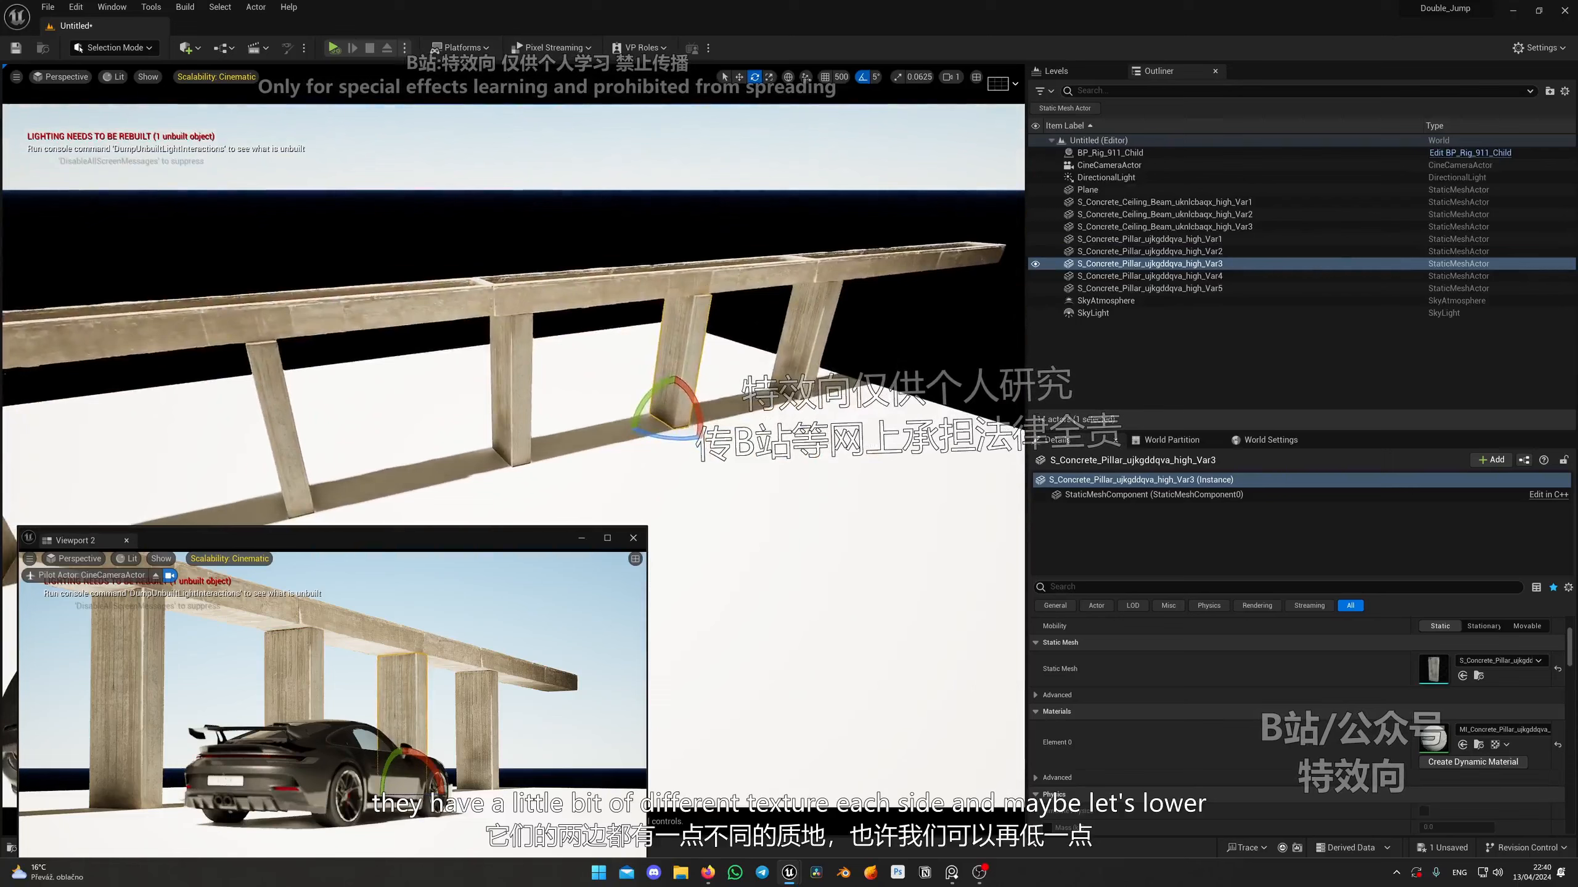
# Select all three ceiling beams and lower them together slightly so they rest on the concrete pillars.
pyautogui.click(554, 305)
pyautogui.keyDown('shift'); pyautogui.click(555, 305); pyautogui.keyUp('shift')
pyautogui.keyDown('shift'); pyautogui.click(836, 268); pyautogui.keyUp('shift')
pyautogui.moveTo(835, 269); pyautogui.dragTo(776, 286, button='right')
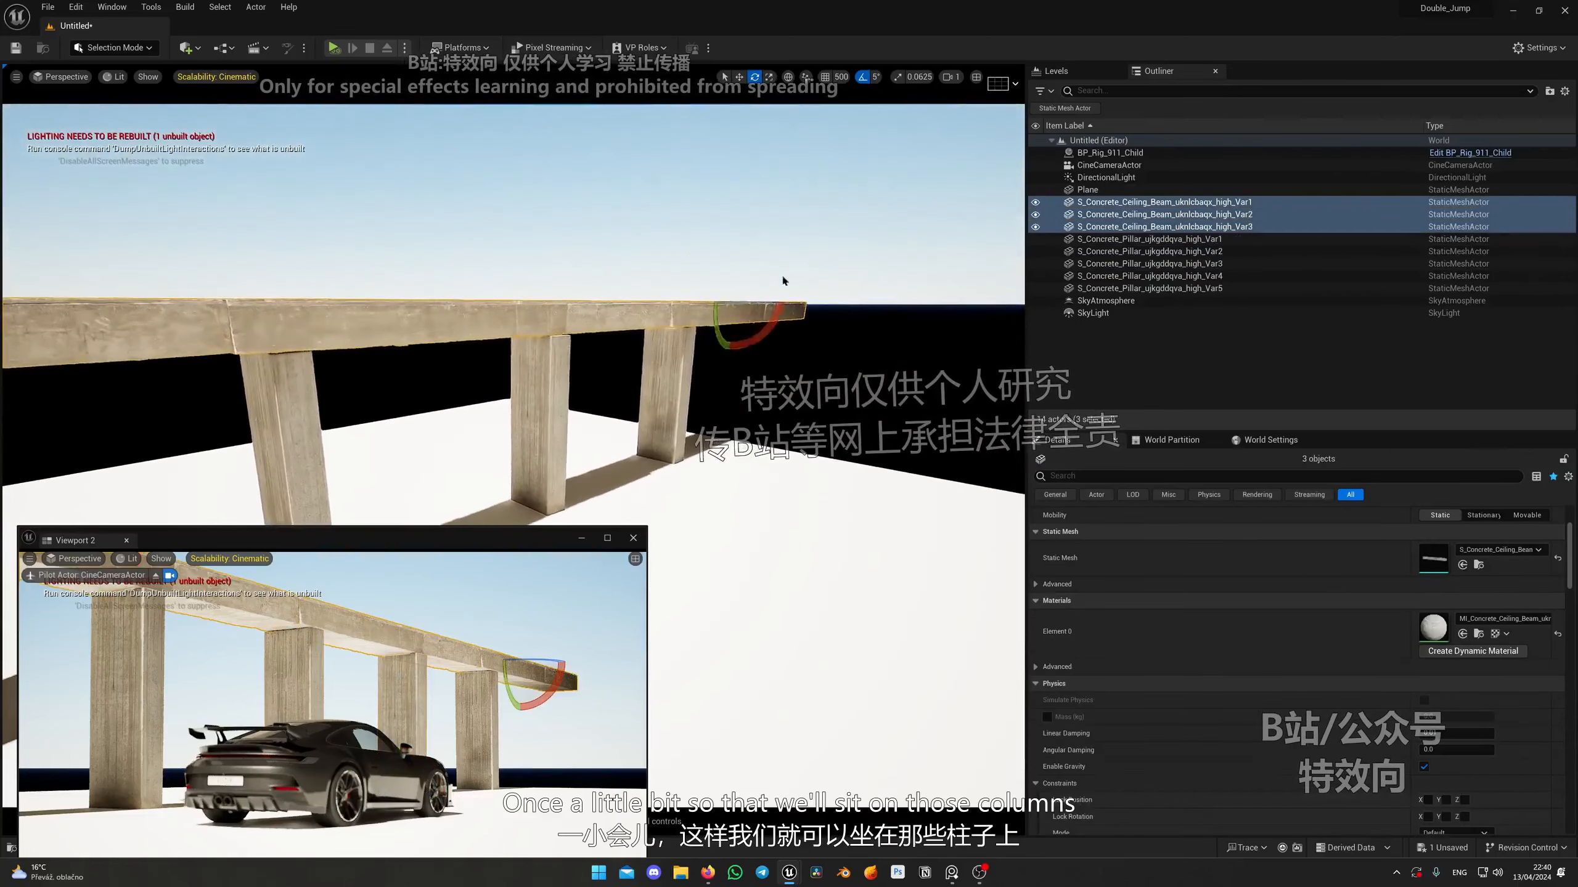
pyautogui.moveTo(739, 283); pyautogui.dragTo(739, 286)
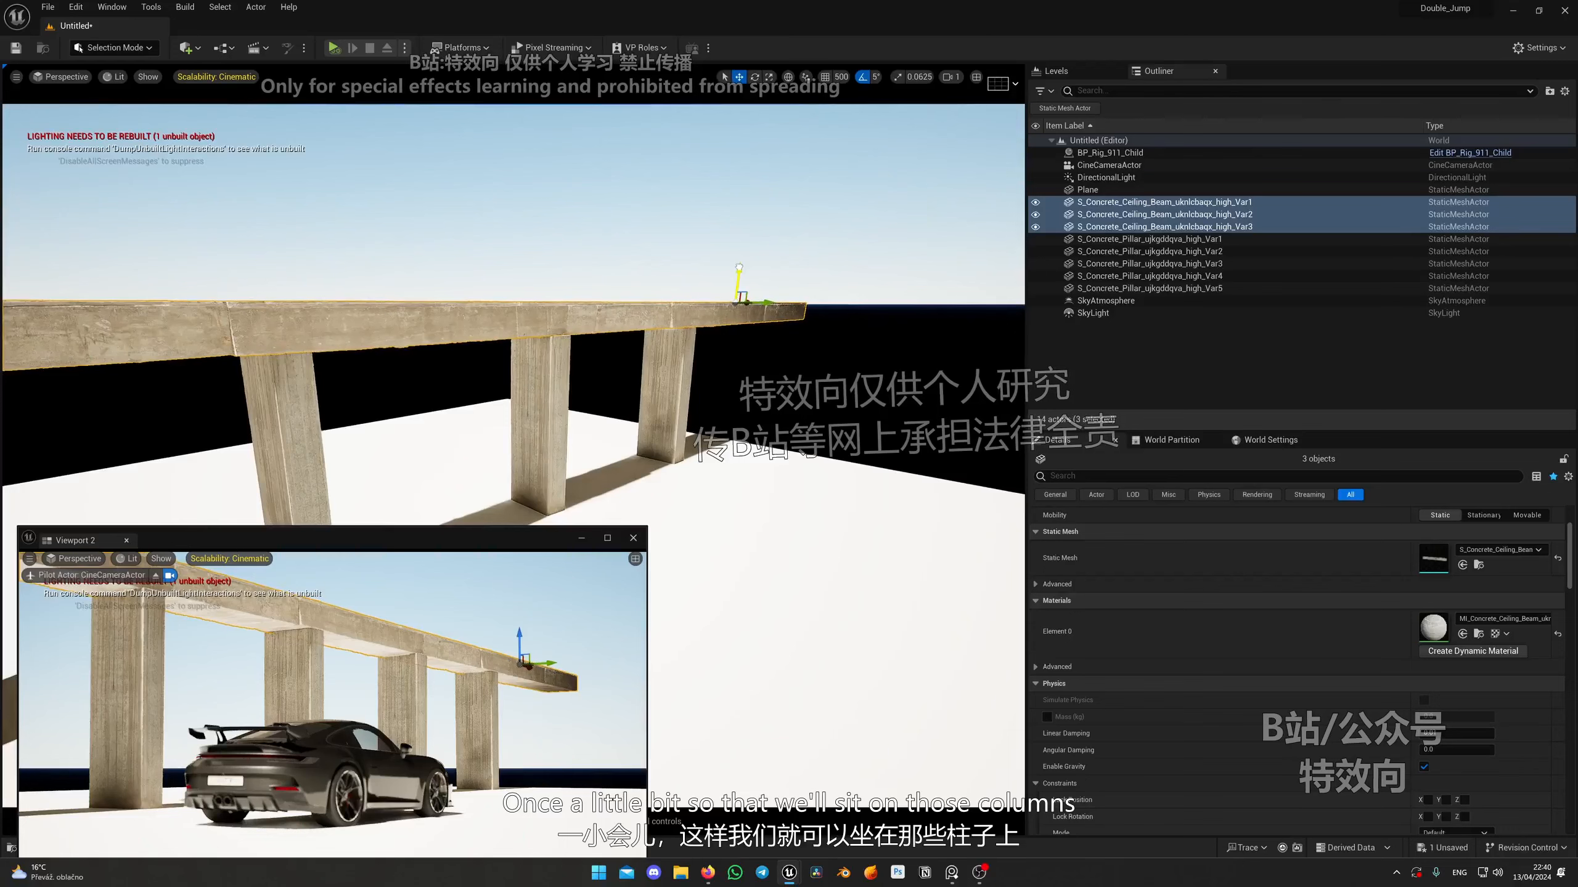
pyautogui.moveTo(731, 508)
pyautogui.mouseDown(button='right')
pyautogui.moveTo(764, 498)
pyautogui.moveTo(733, 488)
pyautogui.mouseUp(button='right')
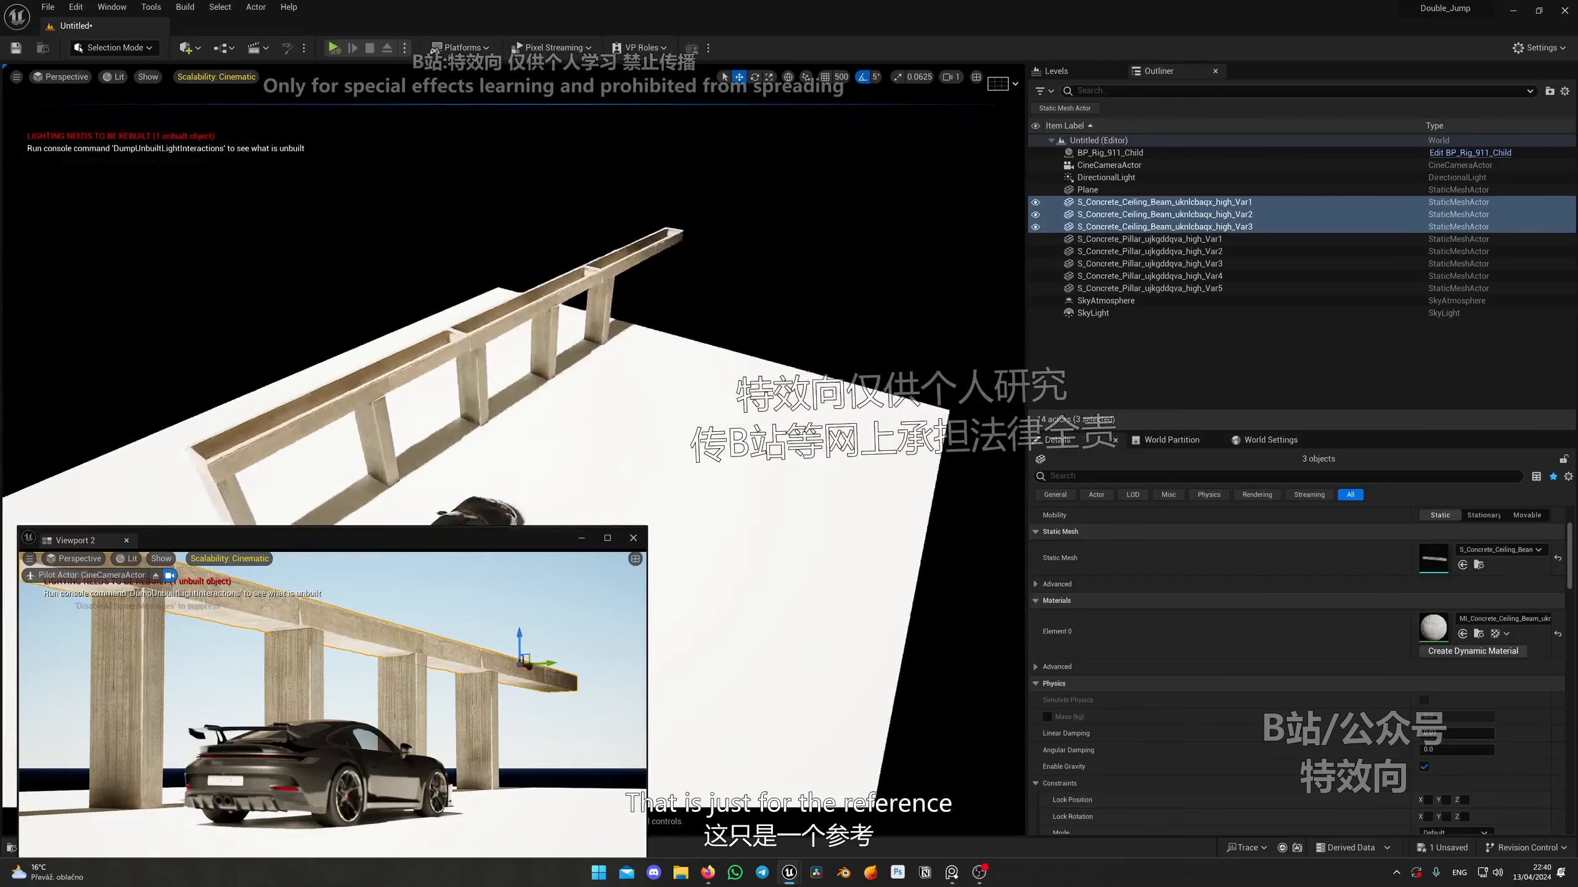
pyautogui.moveTo(621, 356); pyautogui.dragTo(586, 353, button='right')
pyautogui.press('a')
pyautogui.moveTo(587, 355); pyautogui.dragTo(652, 353, button='right')
pyautogui.press('w')
pyautogui.press('s')
pyautogui.press('a')
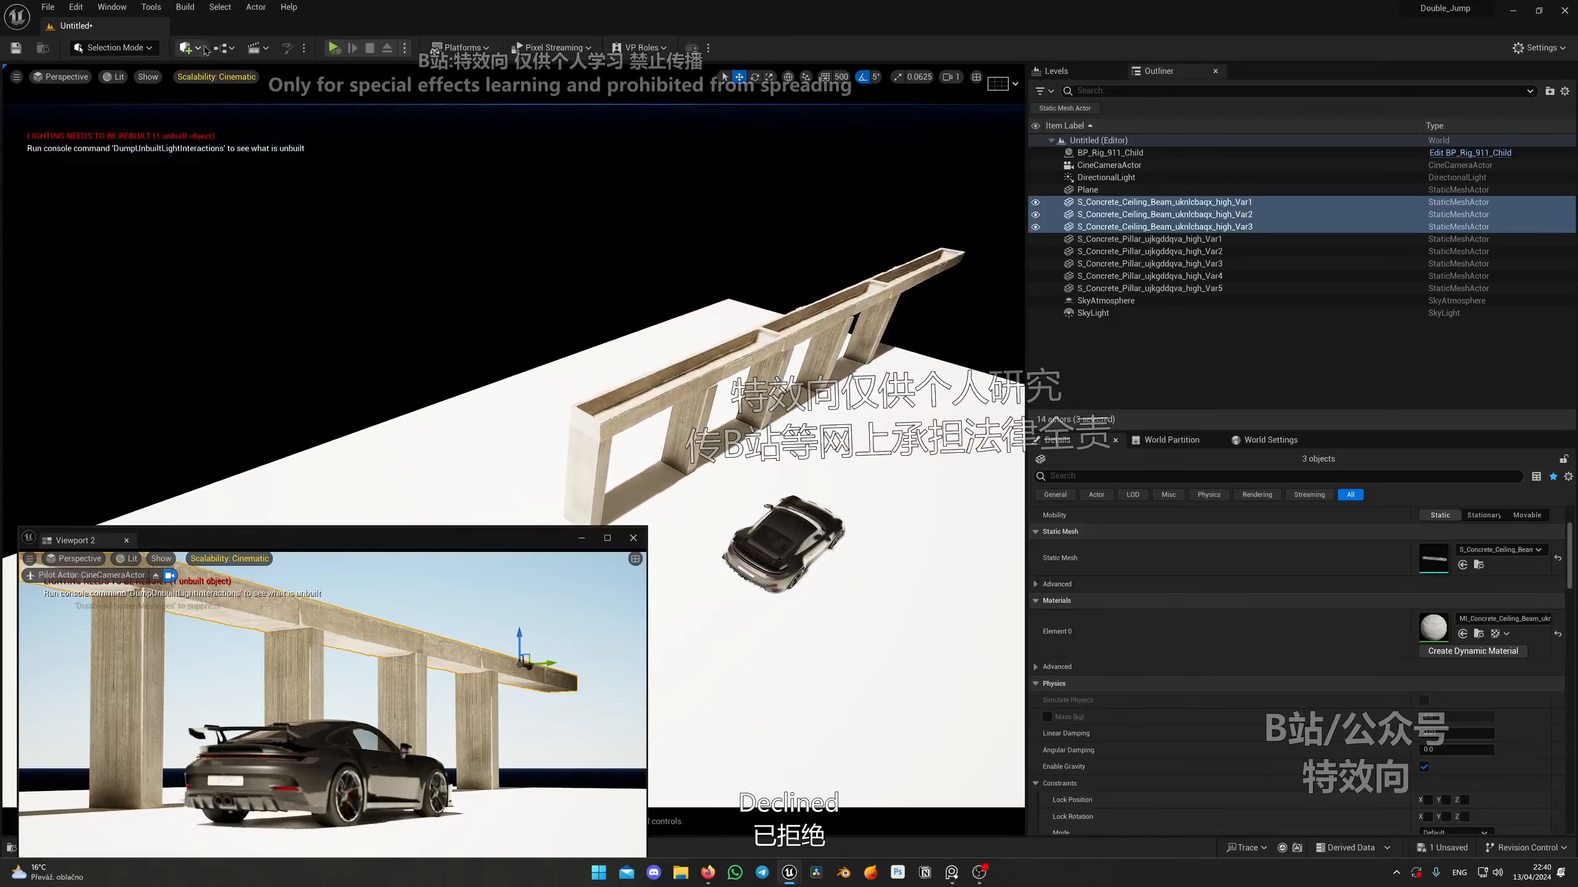
pyautogui.click(198, 48)
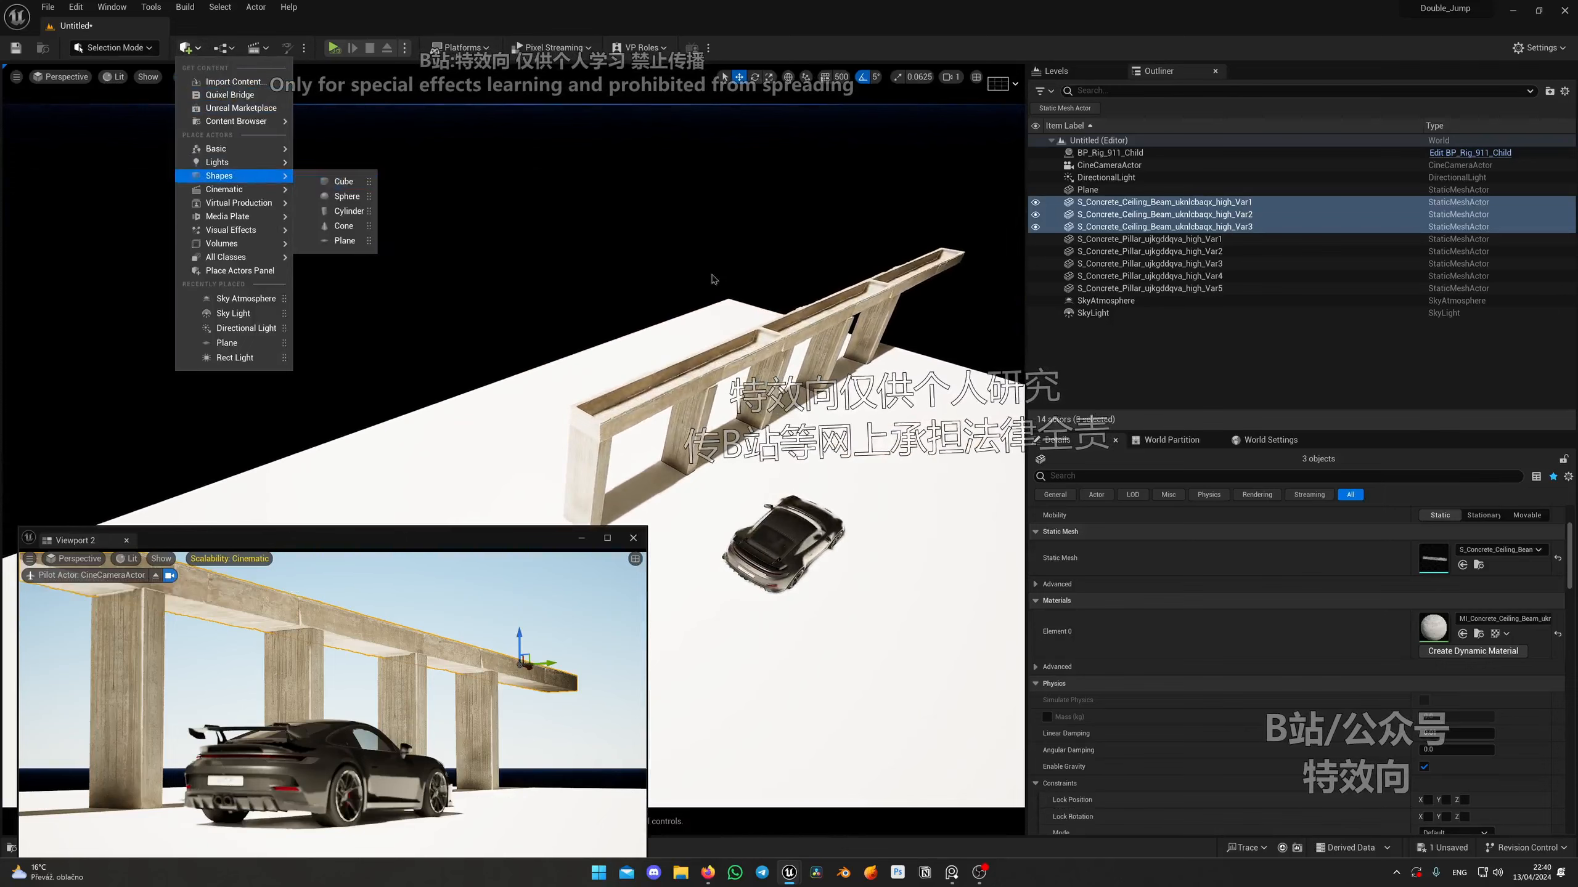
pyautogui.moveTo(712, 280)
pyautogui.mouseDown(button='right')
pyautogui.moveTo(729, 246)
pyautogui.moveTo(714, 243)
pyautogui.moveTo(709, 281)
pyautogui.mouseUp(button='right')
pyautogui.press('q')
pyautogui.press('w')
pyautogui.press('e')
pyautogui.press('w')
pyautogui.moveTo(709, 363); pyautogui.dragTo(720, 396, button='right')
pyautogui.press('s')
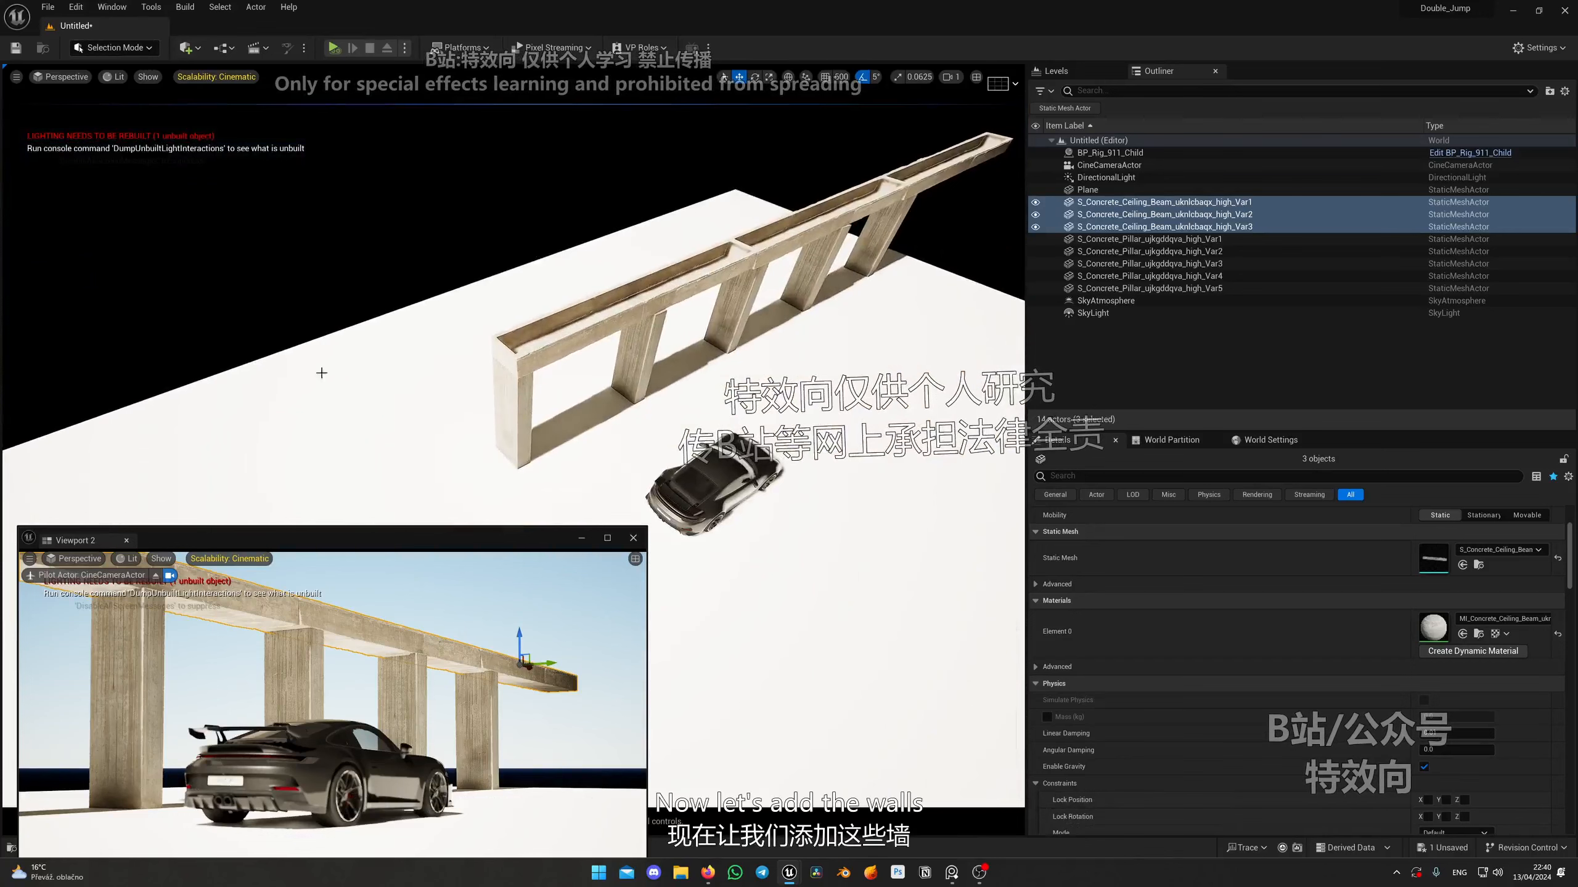
# In Modeling mode, create a box wall on the ground plane with depth 125 and height 650.
pyautogui.click(144, 48)
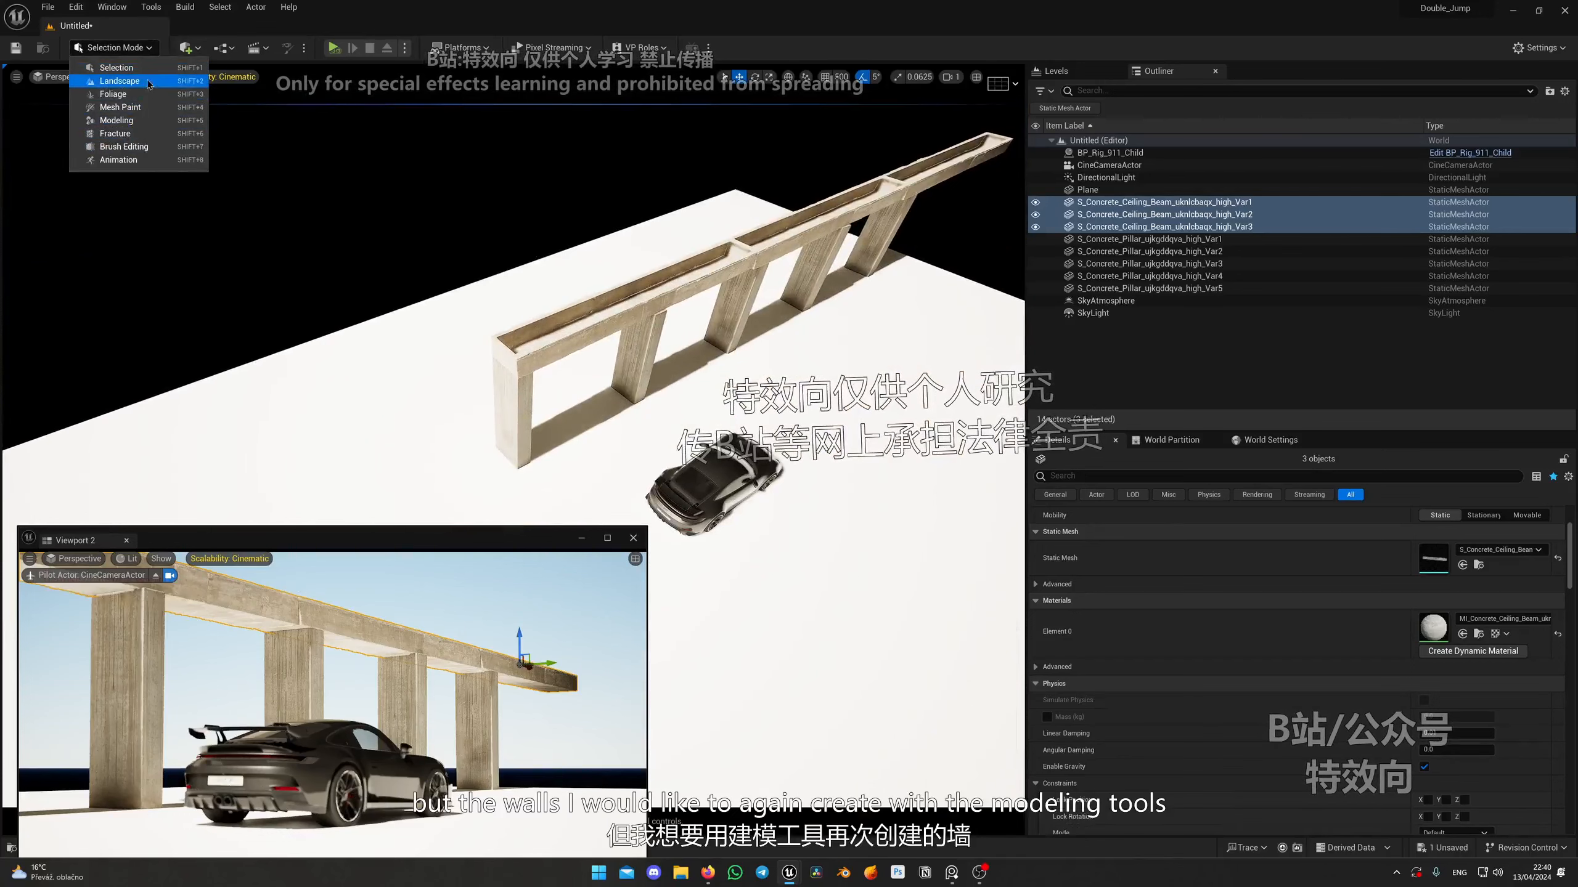
pyautogui.click(117, 121)
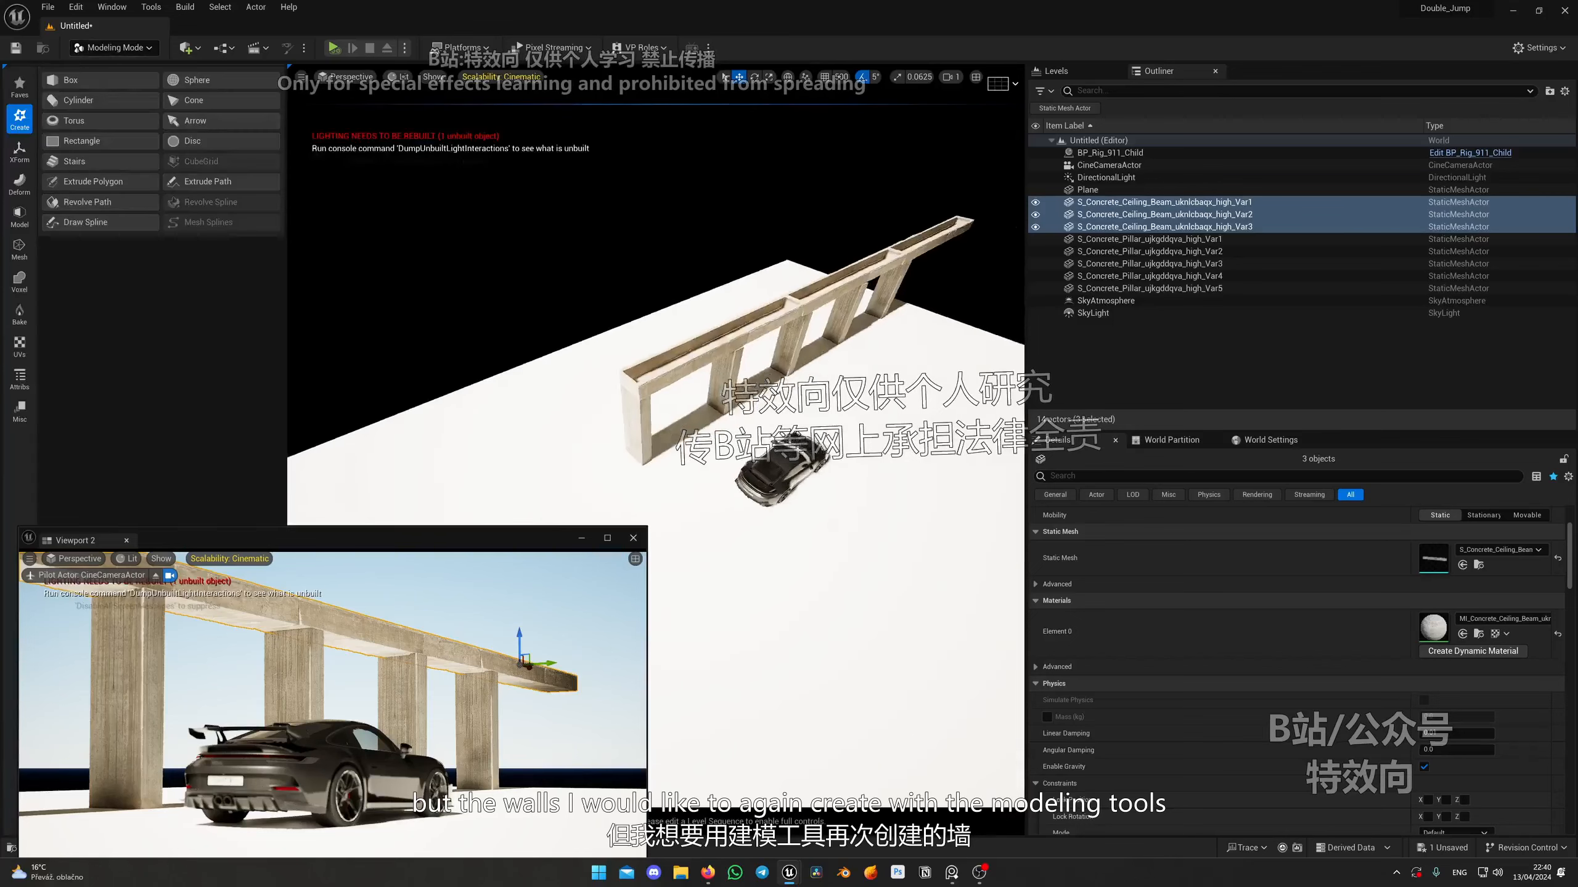
pyautogui.click(70, 79)
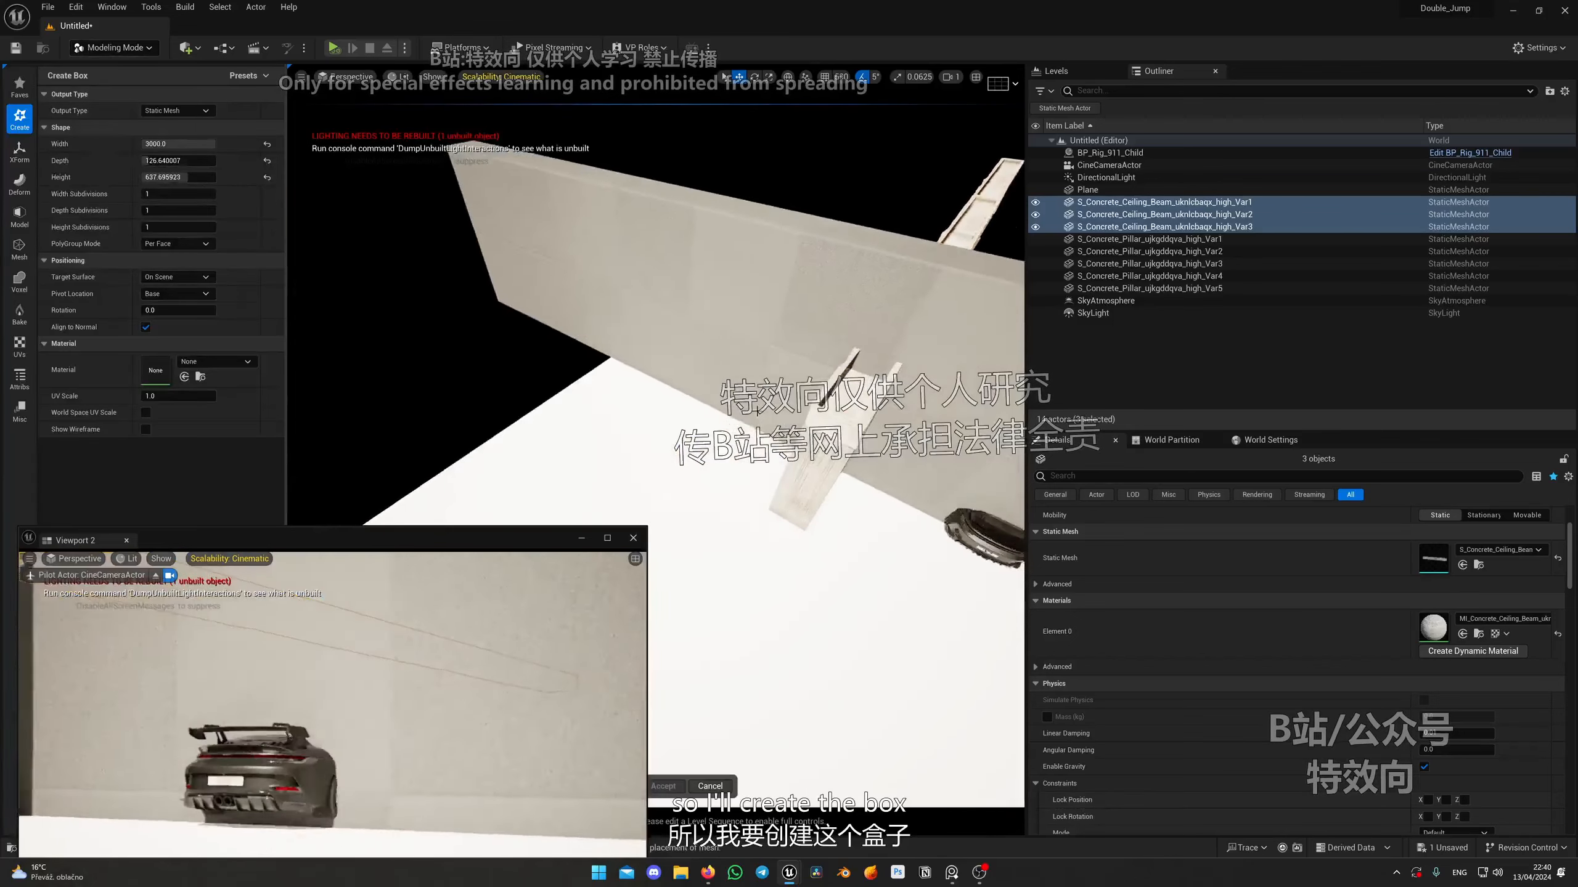
pyautogui.click(638, 492)
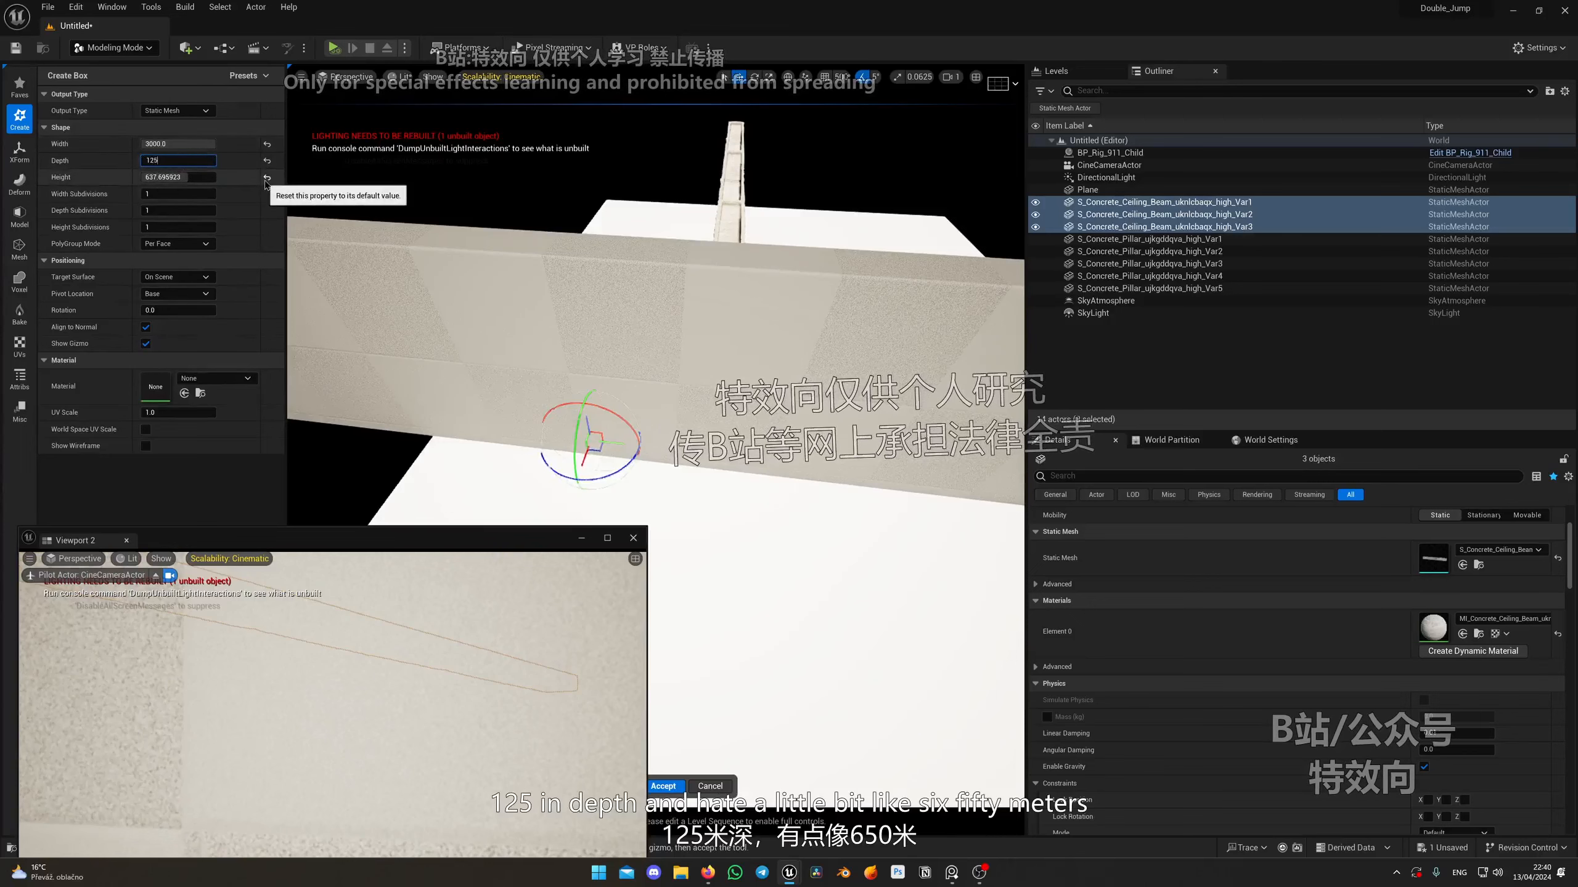
pyautogui.keyDown('alt'); pyautogui.moveTo(640, 266); pyautogui.dragTo(363, 194); pyautogui.keyUp('alt')
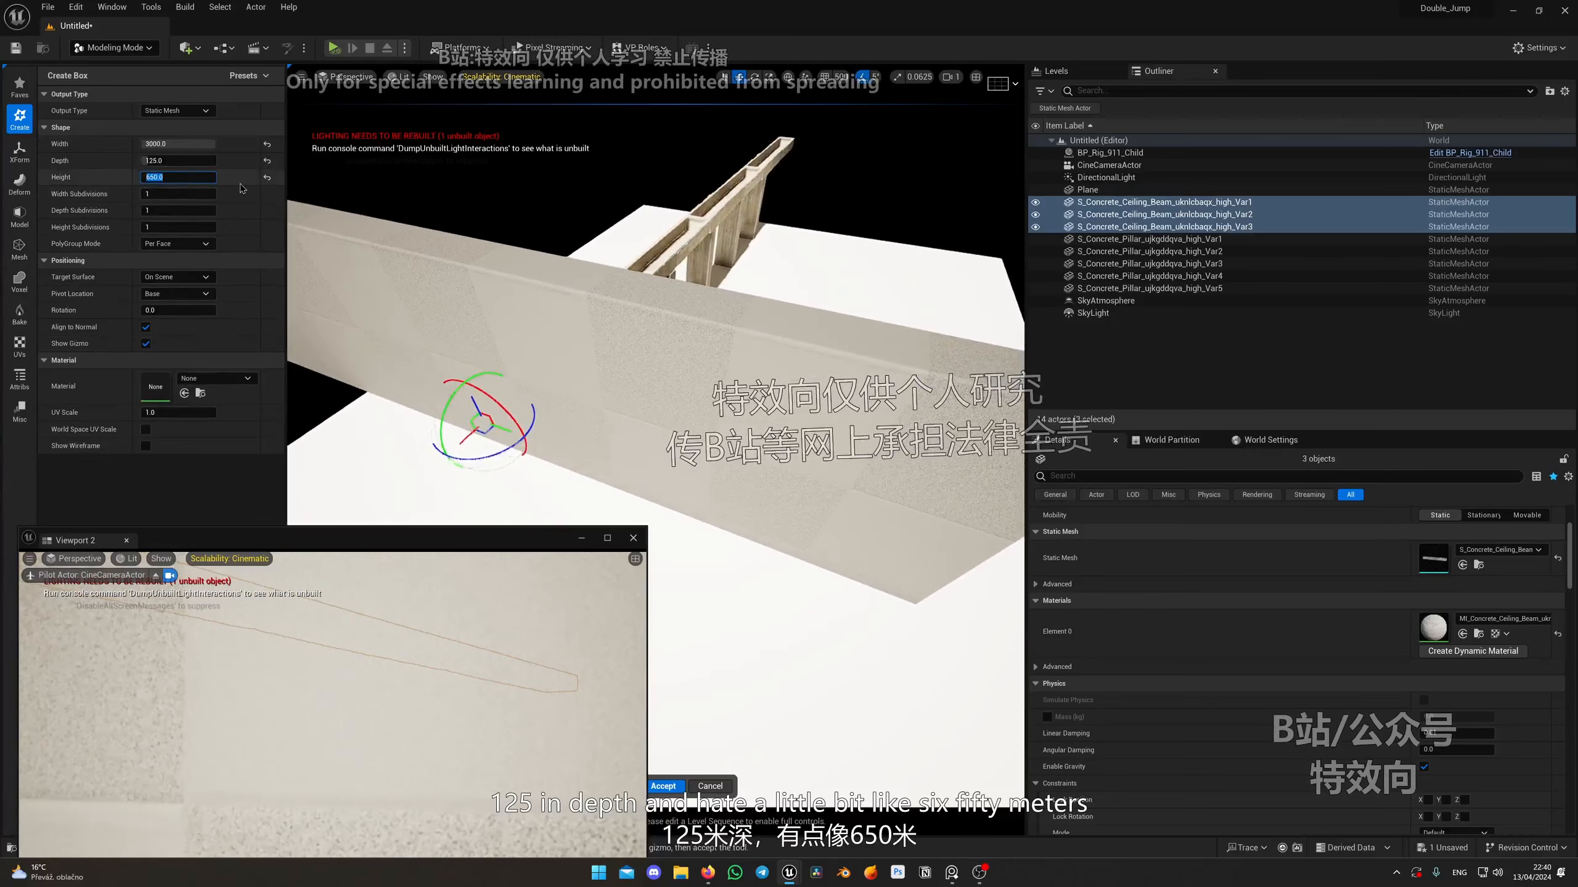
pyautogui.keyDown('alt'); pyautogui.moveTo(634, 324); pyautogui.dragTo(584, 367); pyautogui.keyUp('alt')
# Rotate and move the box wall so it runs parallel behind the pillar row, and set its width to 4000.
pyautogui.press('e')
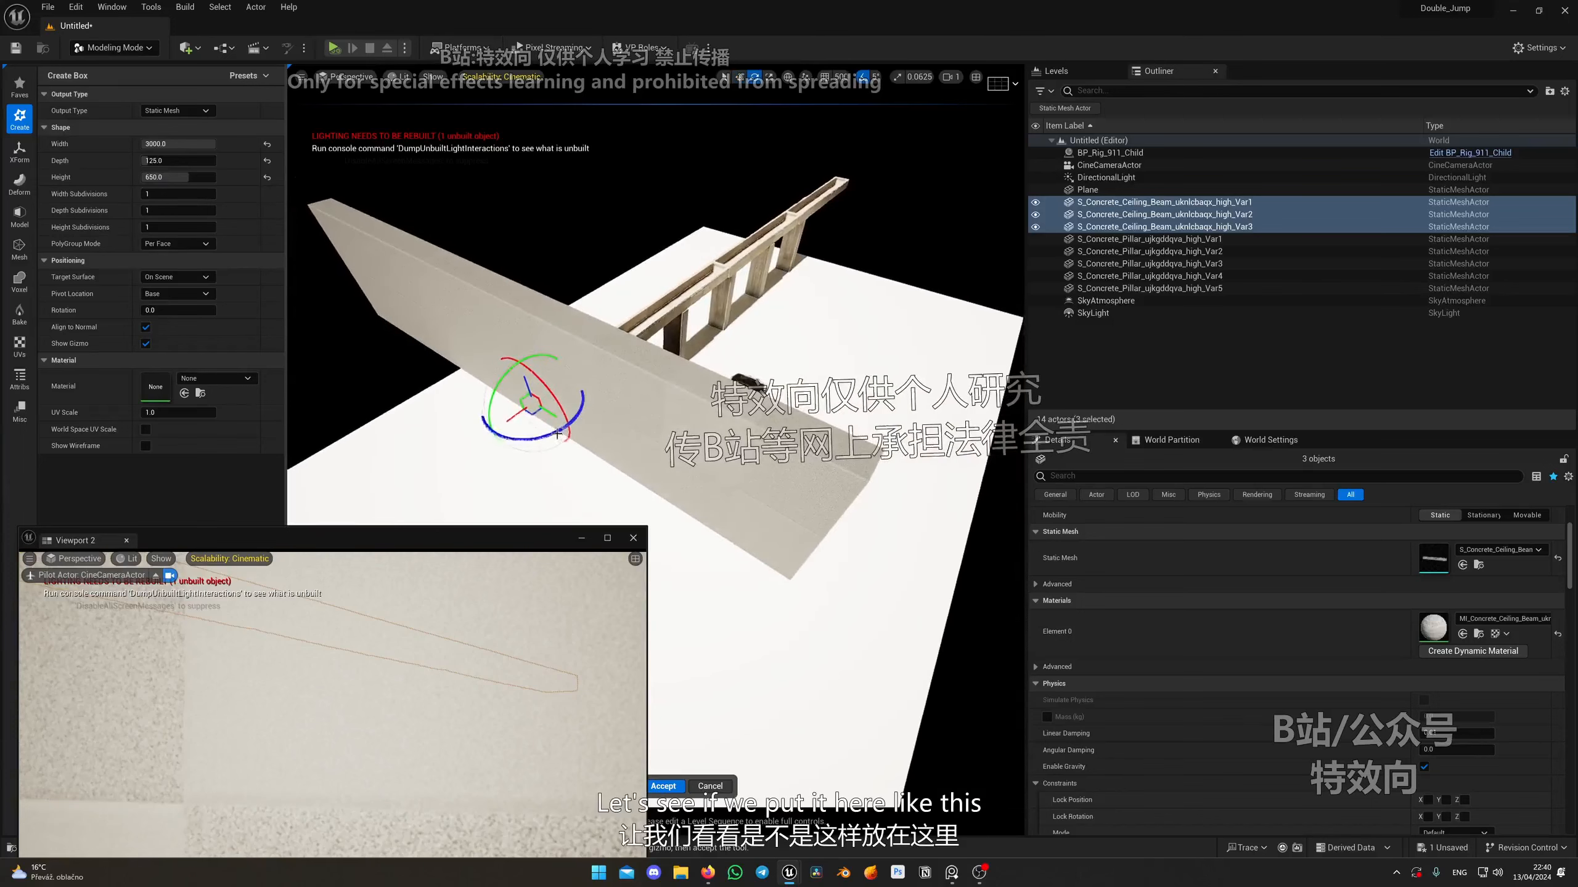
pyautogui.moveTo(415, 460); pyautogui.dragTo(652, 187)
pyautogui.press('w')
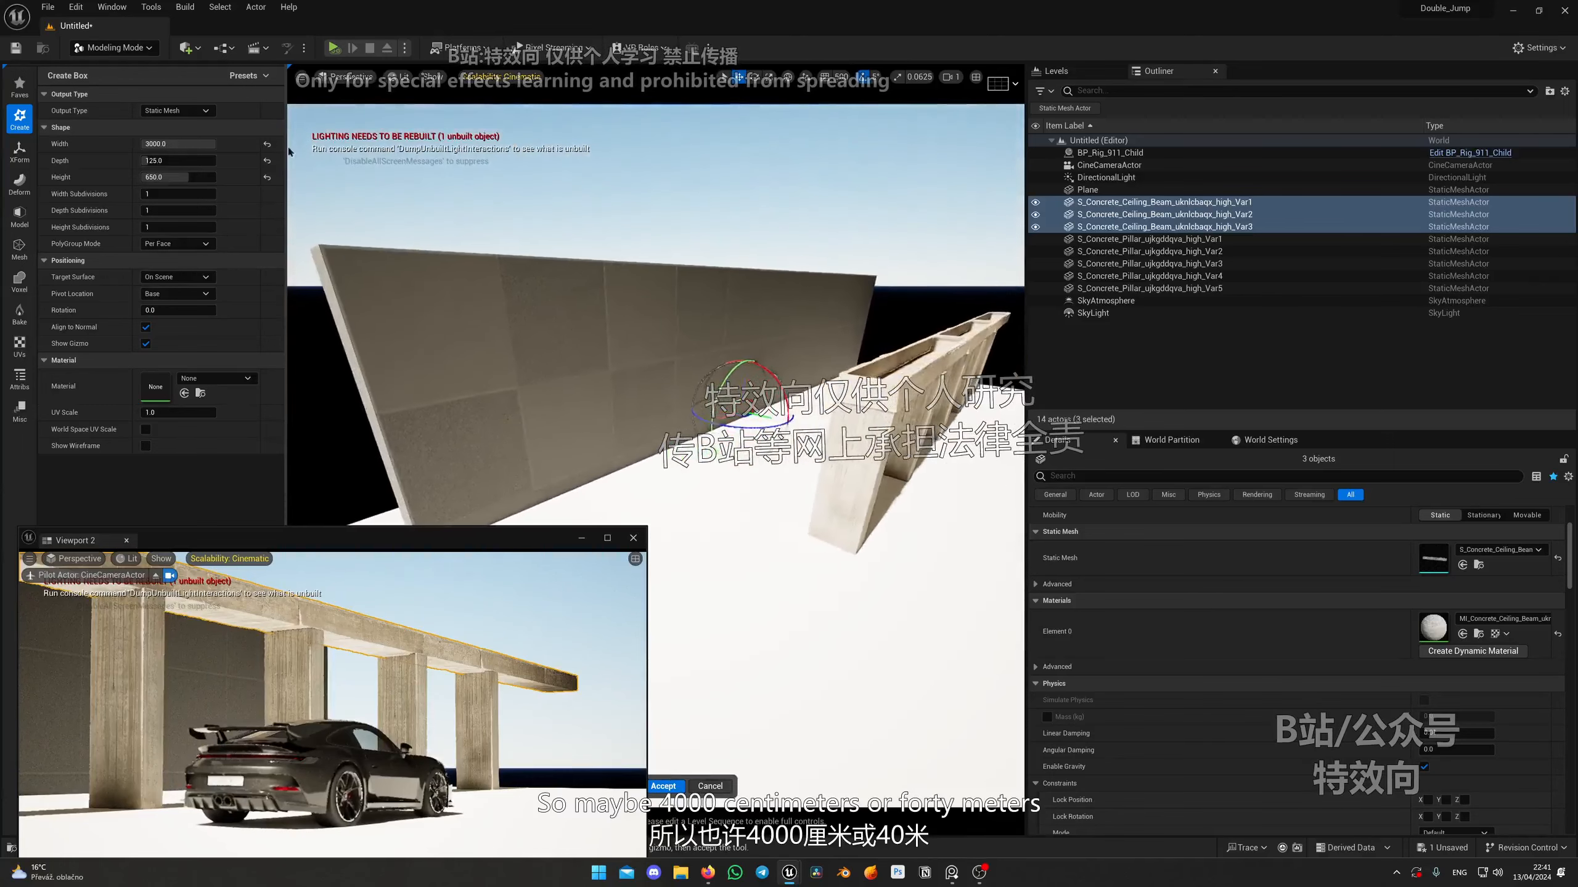
pyautogui.press('Return')
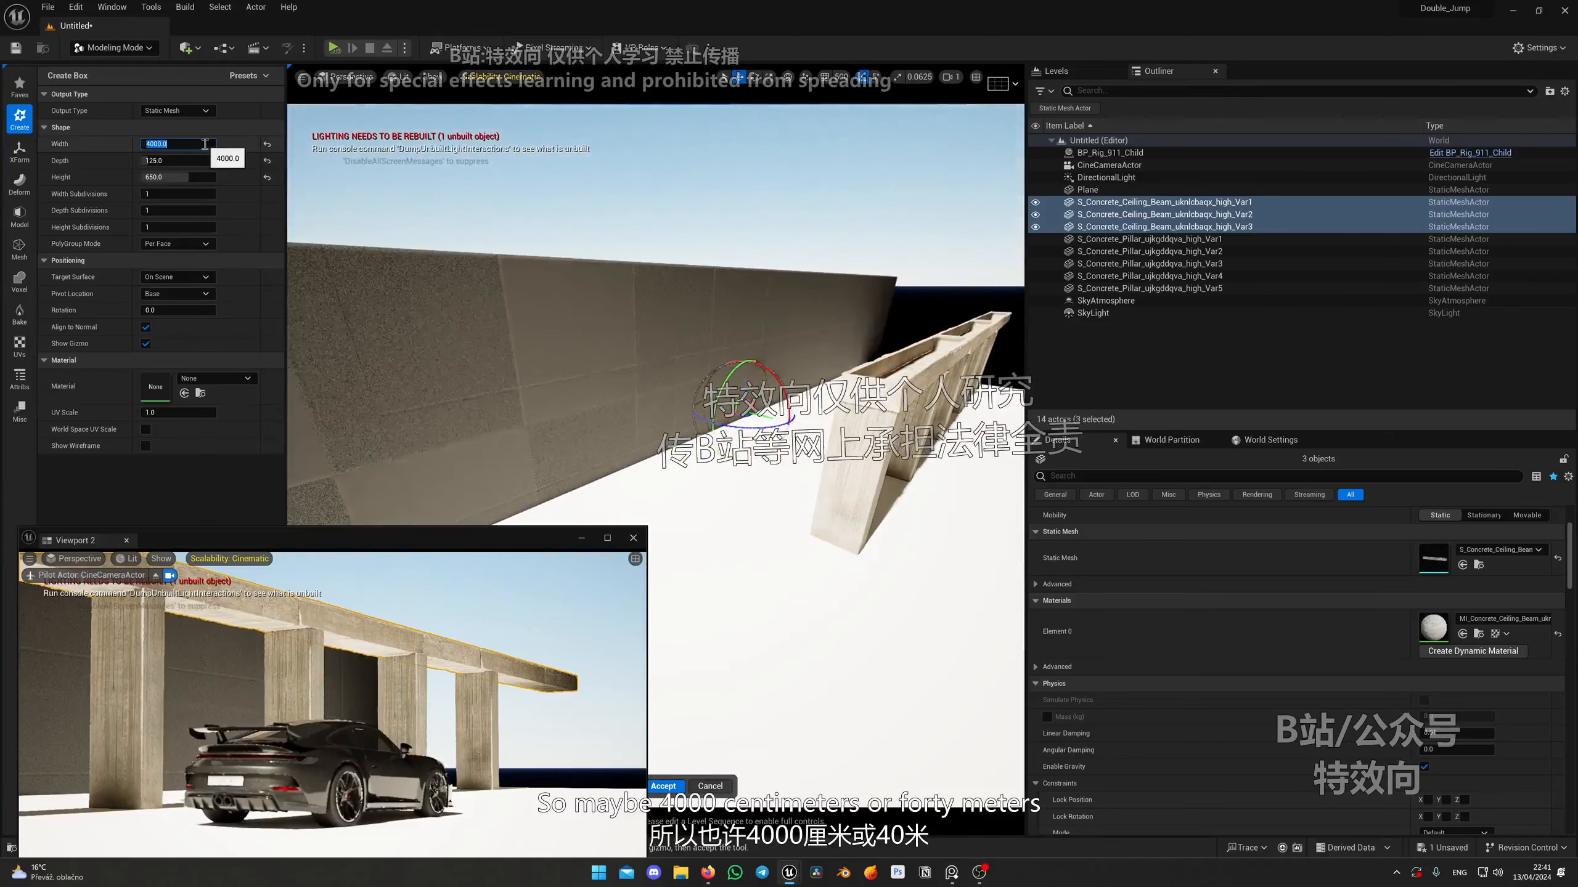
# Check the wall's placement along the floor, accept the box, and return to Selection mode.
pyautogui.keyDown('alt'); pyautogui.moveTo(650, 334); pyautogui.dragTo(807, 397); pyautogui.keyUp('alt')
pyautogui.press('w')
pyautogui.scroll(2, 801, 372)
pyautogui.moveTo(808, 398); pyautogui.dragTo(785, 359, button='right')
pyautogui.press('s')
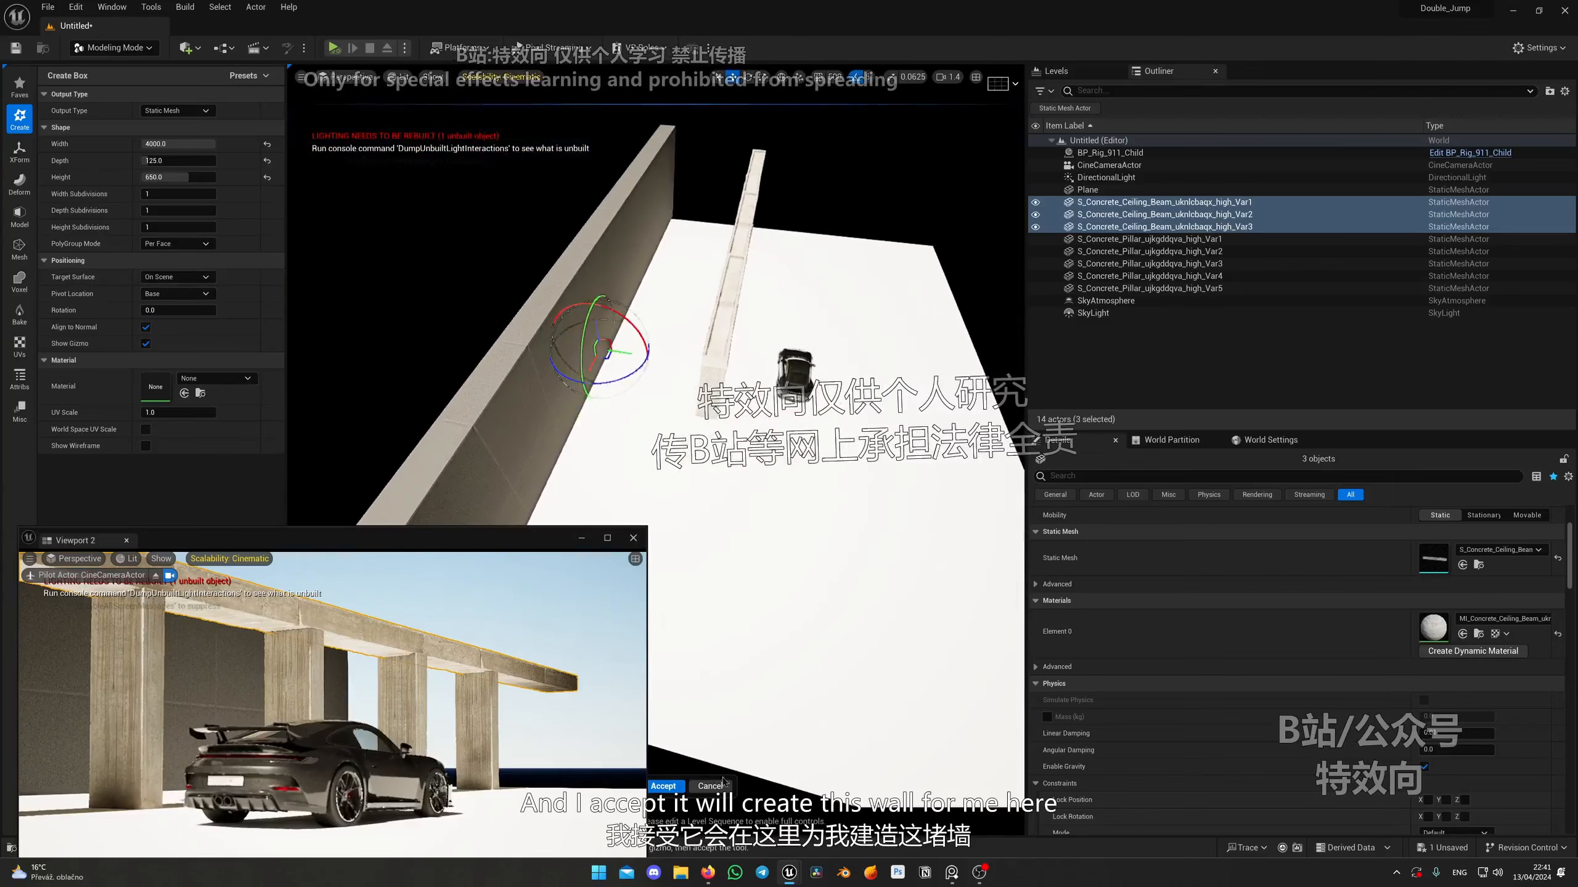
pyautogui.click(662, 786)
pyautogui.hotkey('shift', '1')
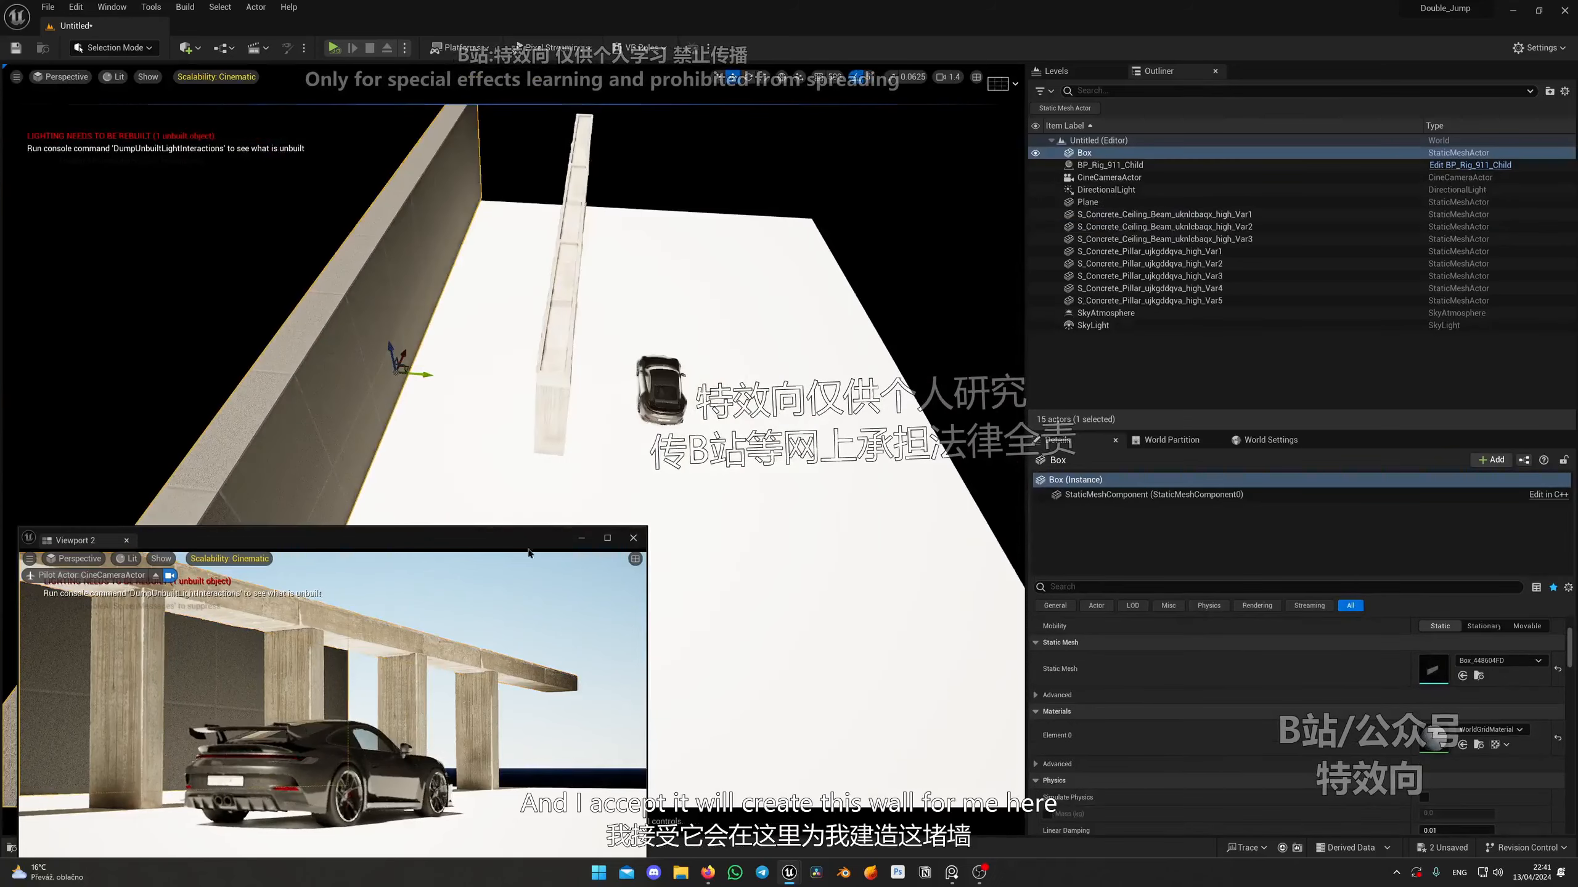
# Duplicate the wall across the floor to the opposite side of the car, parallel to the first wall.
pyautogui.press('s')
pyautogui.moveTo(490, 400); pyautogui.dragTo(490, 432, button='right')
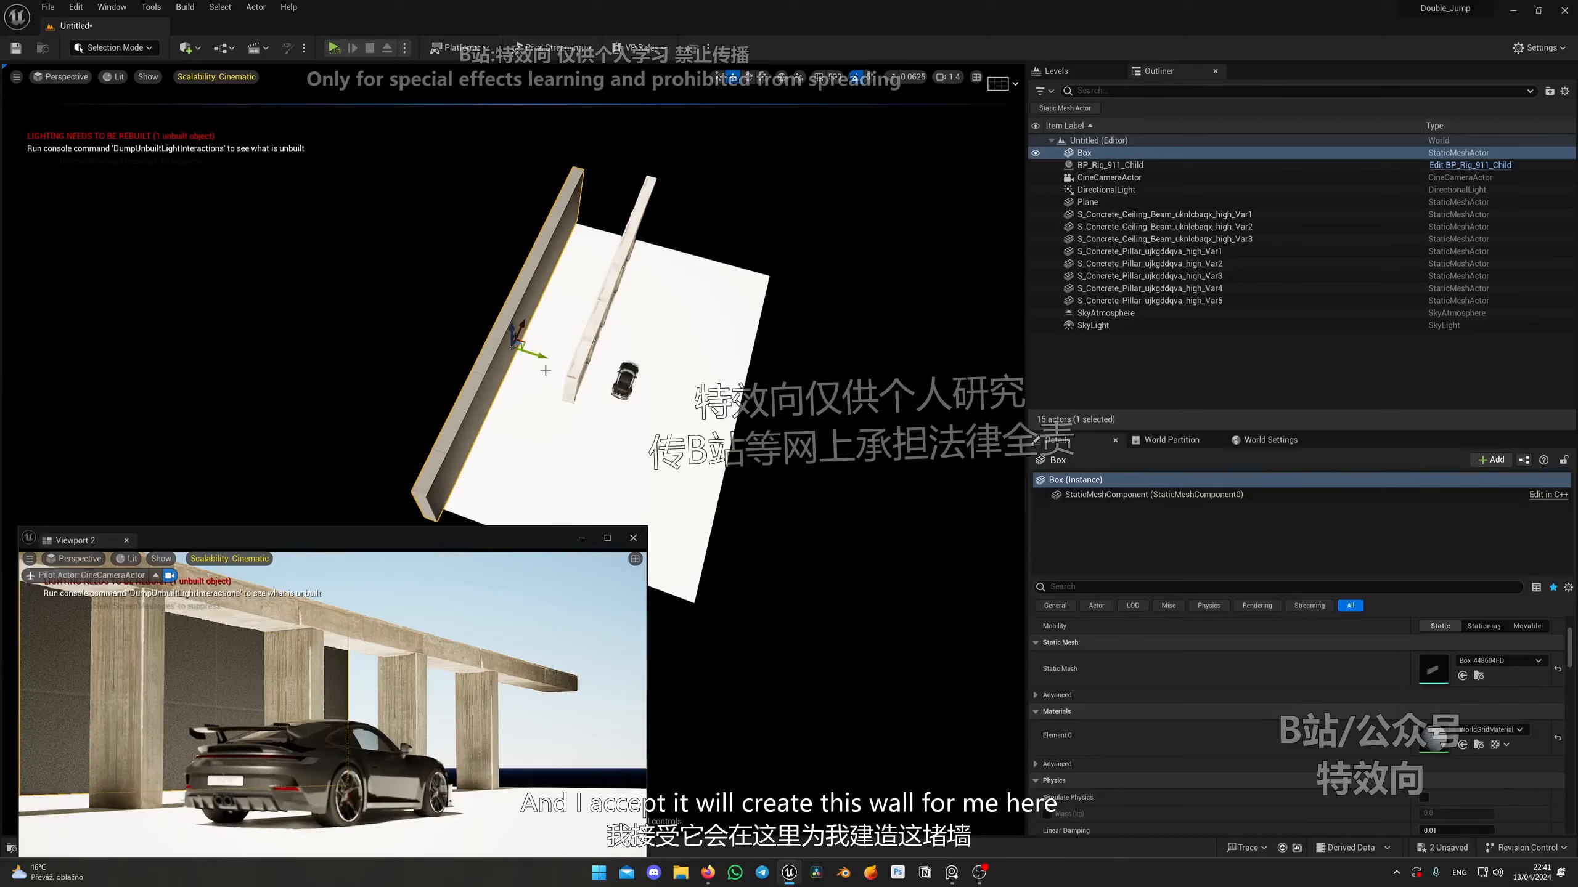
pyautogui.keyDown('alt'); pyautogui.moveTo(540, 356); pyautogui.dragTo(761, 411); pyautogui.keyUp('alt')
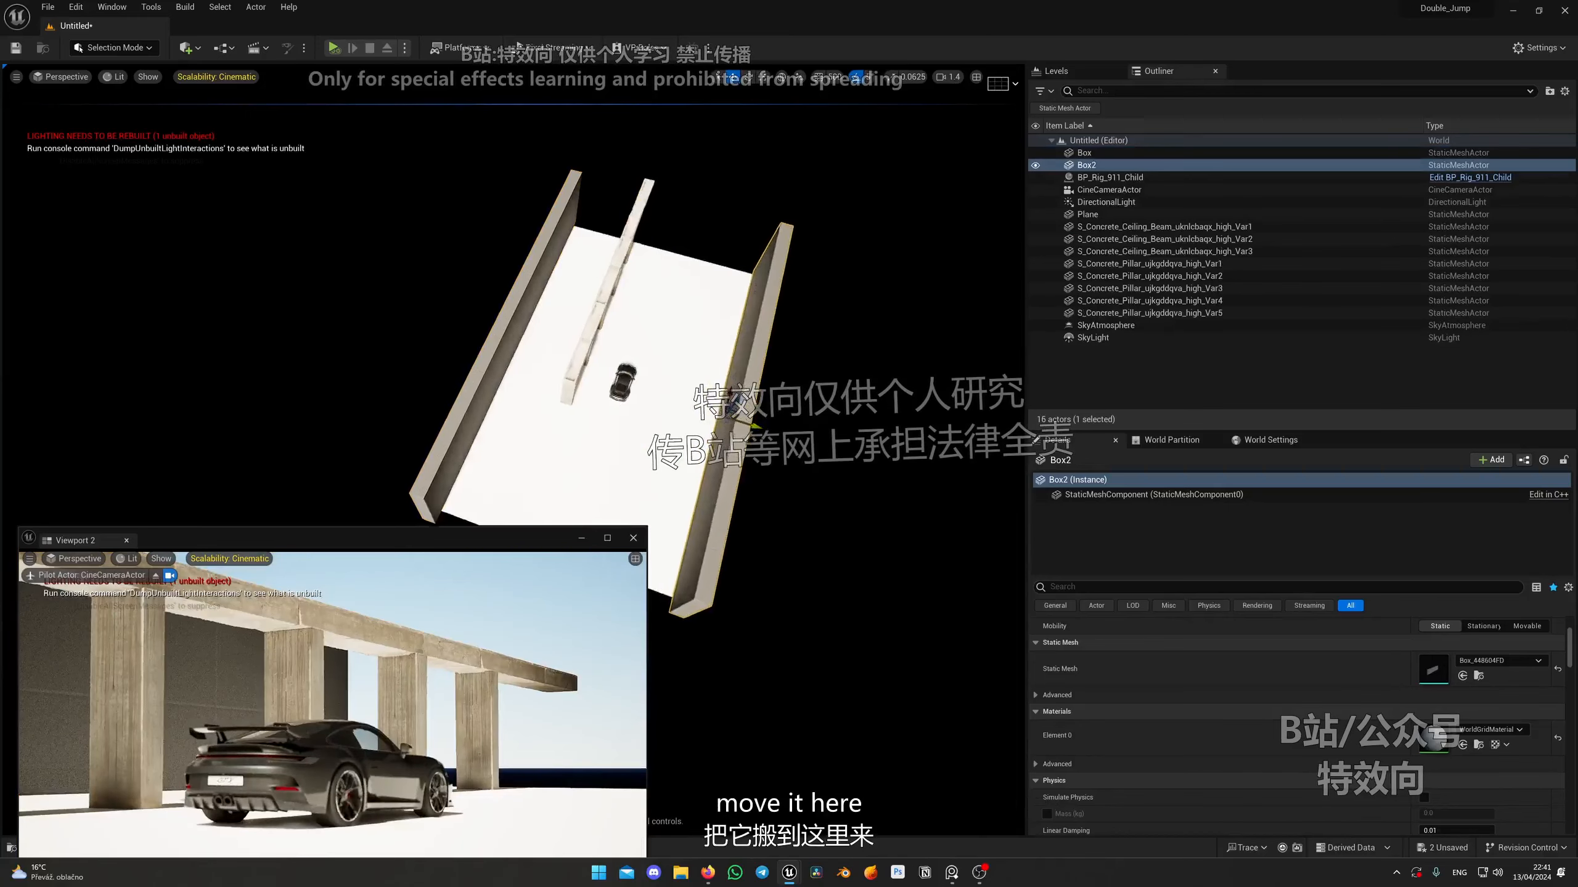
# Duplicate the second side wall turned perpendicular and position the copy across the hall's near end.
pyautogui.press('d')
pyautogui.moveTo(761, 412); pyautogui.dragTo(693, 376, button='right')
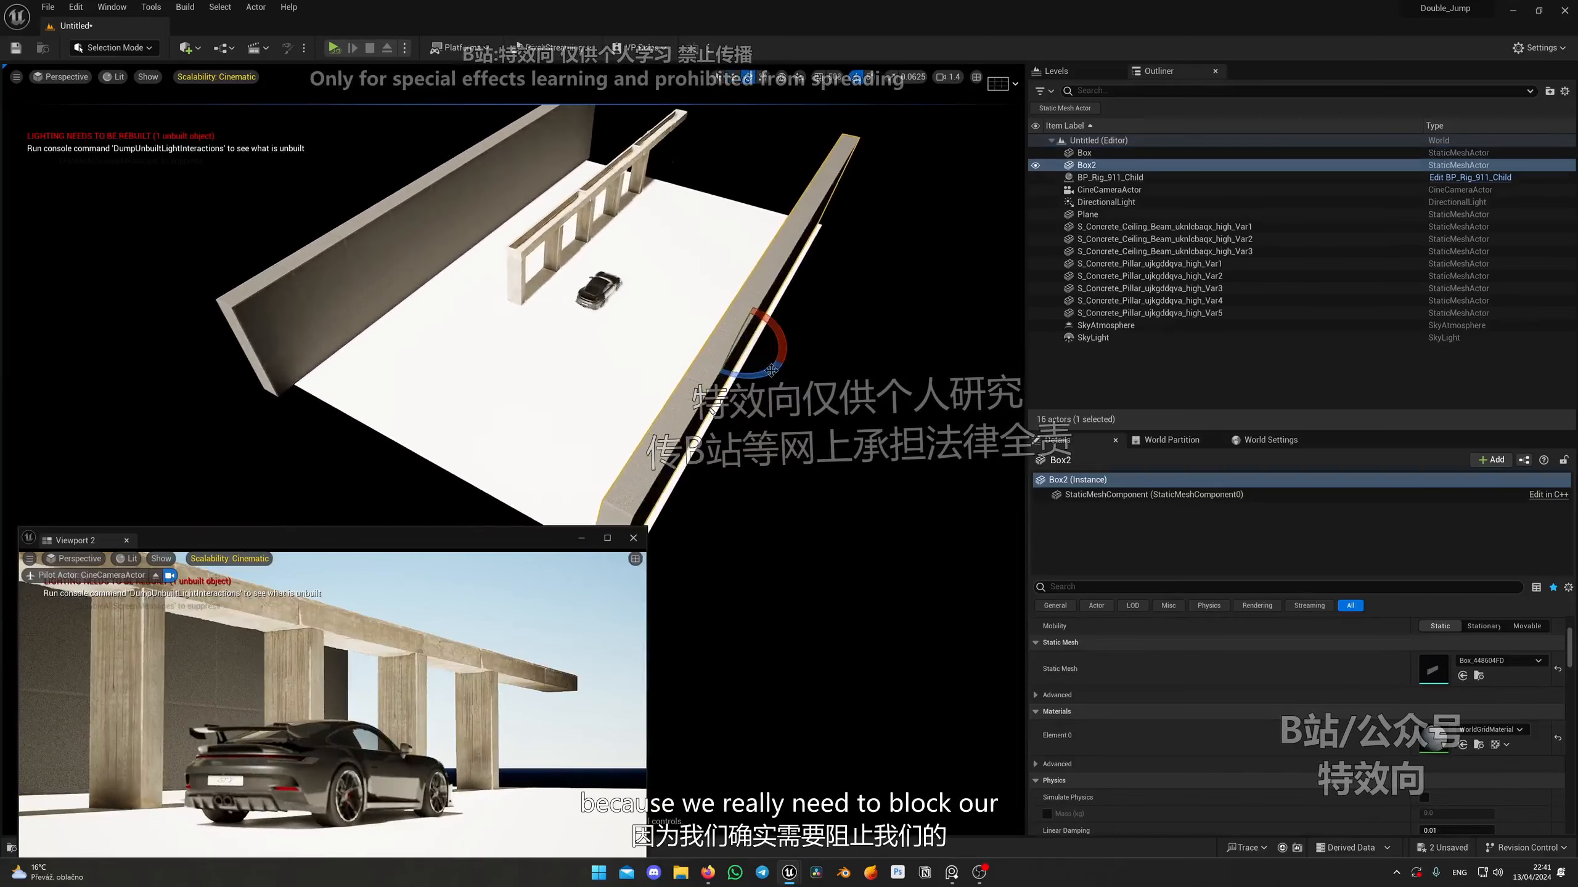
pyautogui.keyDown('alt'); pyautogui.moveTo(763, 375); pyautogui.dragTo(557, 511); pyautogui.keyUp('alt')
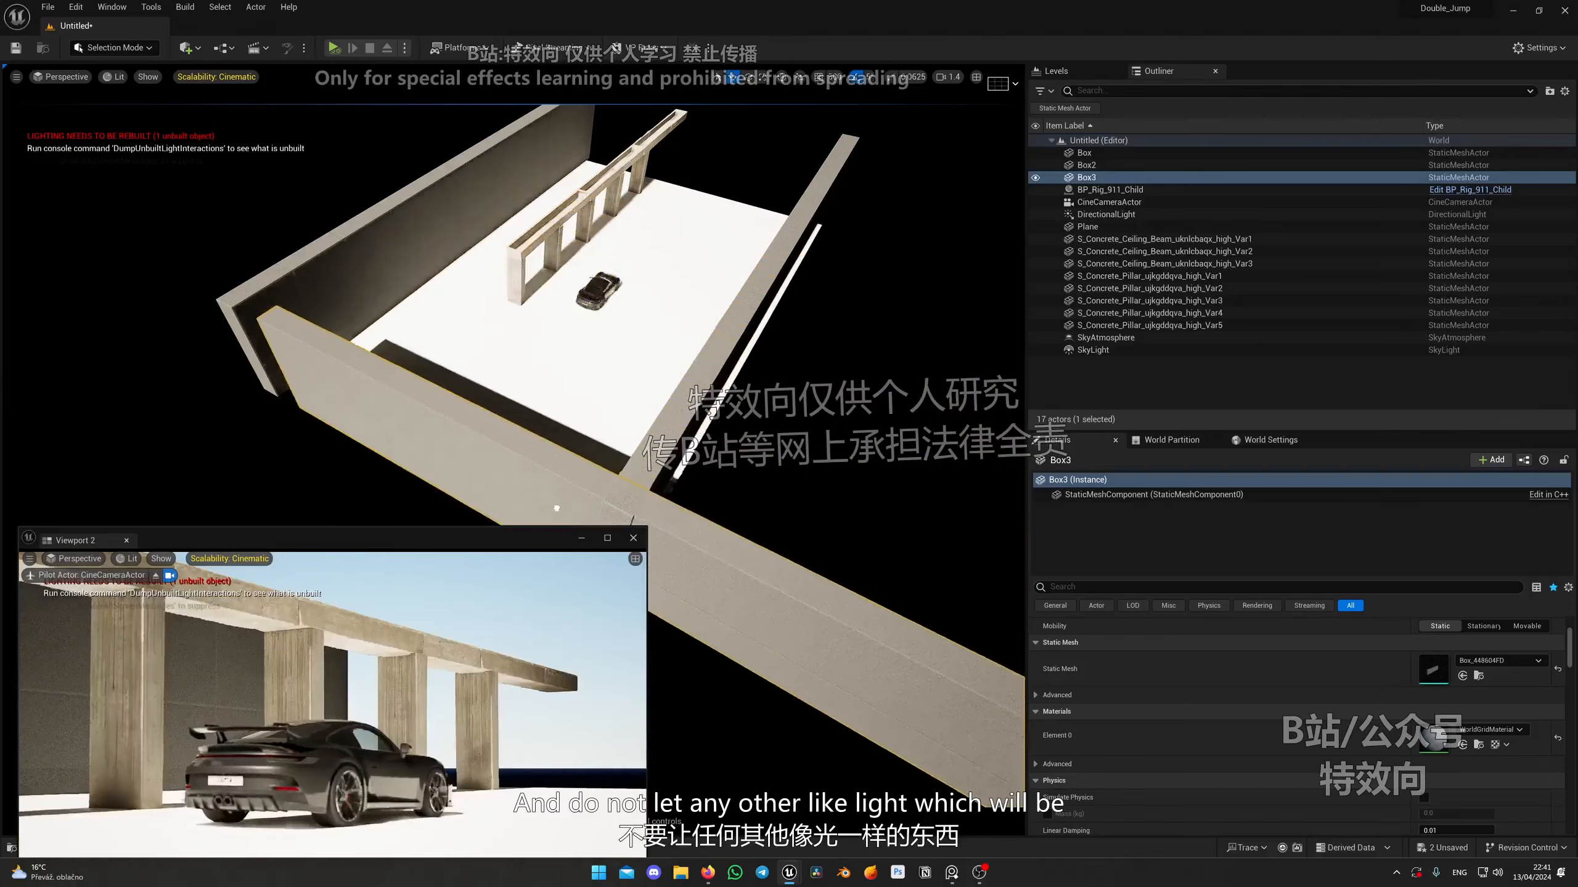
pyautogui.moveTo(557, 511); pyautogui.dragTo(759, 486, button='right')
pyautogui.moveTo(759, 486); pyautogui.dragTo(604, 443)
# Select the row's pillars and ceiling beams and duplicate the whole colonnade to the other side of the car.
pyautogui.moveTo(604, 443); pyautogui.dragTo(456, 435, button='right')
pyautogui.keyDown('shift'); pyautogui.click(438, 361); pyautogui.keyUp('shift')
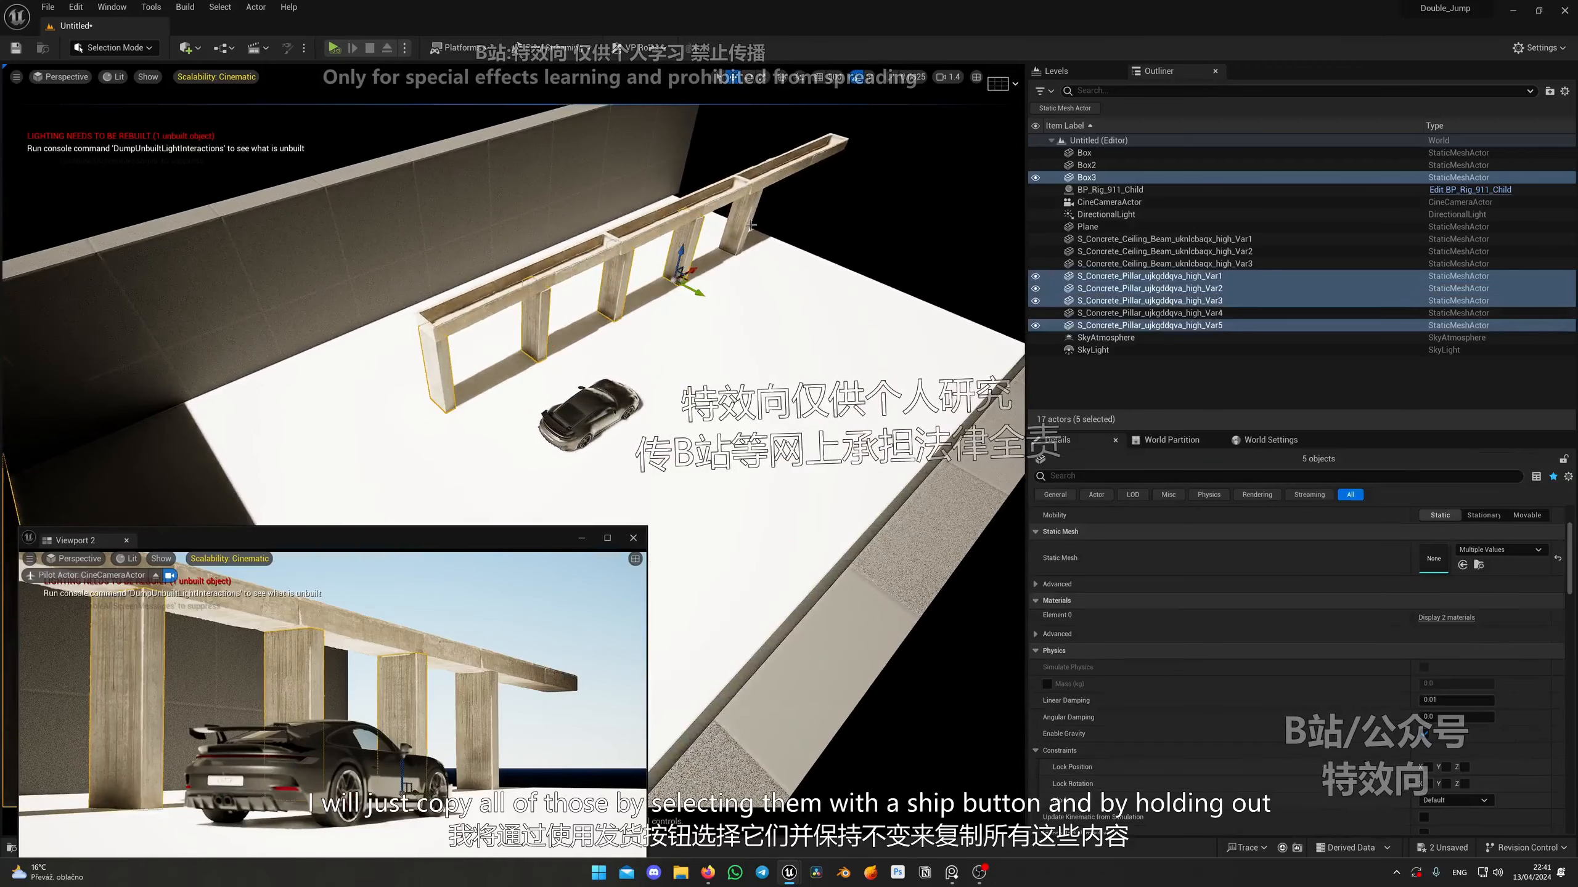
pyautogui.keyDown('shift'); pyautogui.click(568, 267); pyautogui.keyUp('shift')
pyautogui.moveTo(568, 267); pyautogui.dragTo(683, 279, button='right')
pyautogui.keyDown('alt'); pyautogui.moveTo(457, 296); pyautogui.dragTo(760, 297); pyautogui.keyUp('alt')
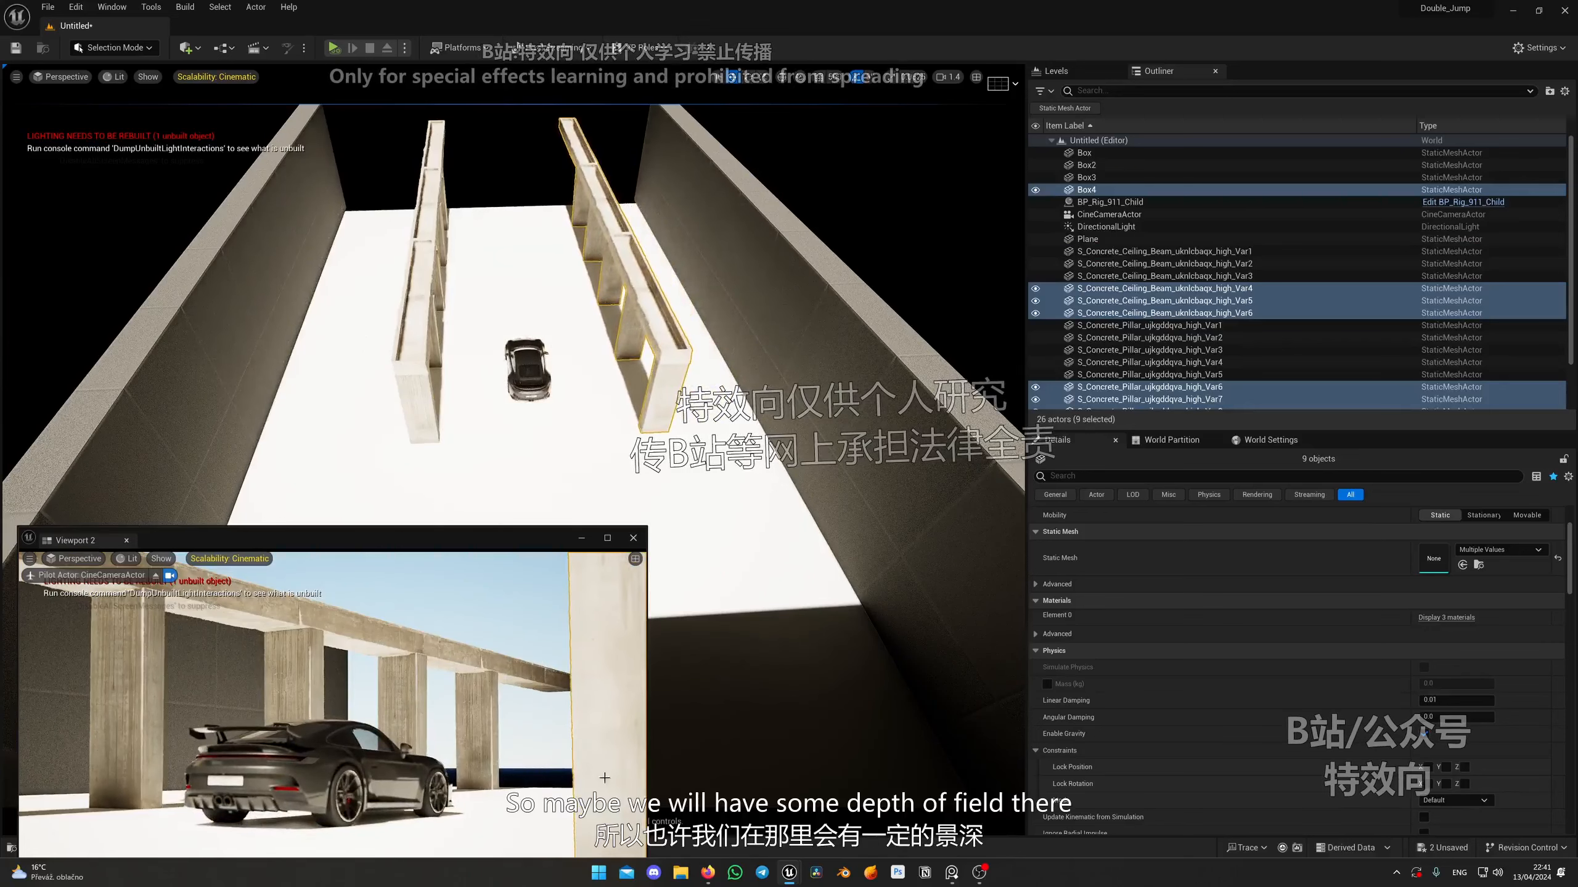
# Delete the extra end-wall copy that was duplicated together with the colonnade.
pyautogui.moveTo(596, 485); pyautogui.dragTo(562, 477, button='right')
pyautogui.moveTo(586, 539); pyautogui.dragTo(568, 573, button='right')
pyautogui.scroll(2, 578, 572)
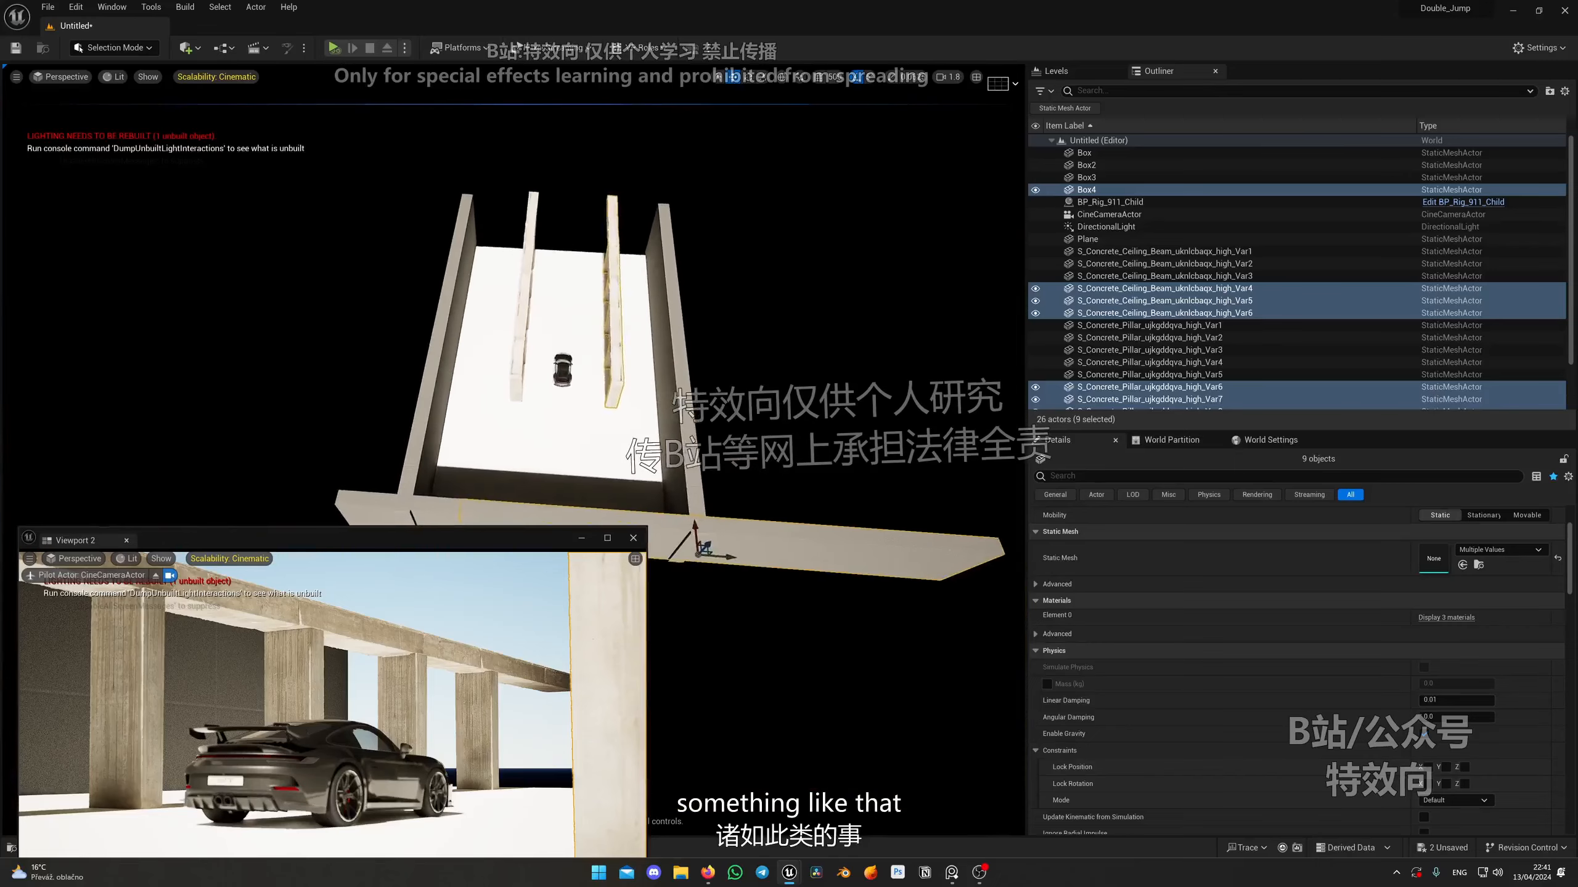
pyautogui.click(847, 555)
pyautogui.press('Delete')
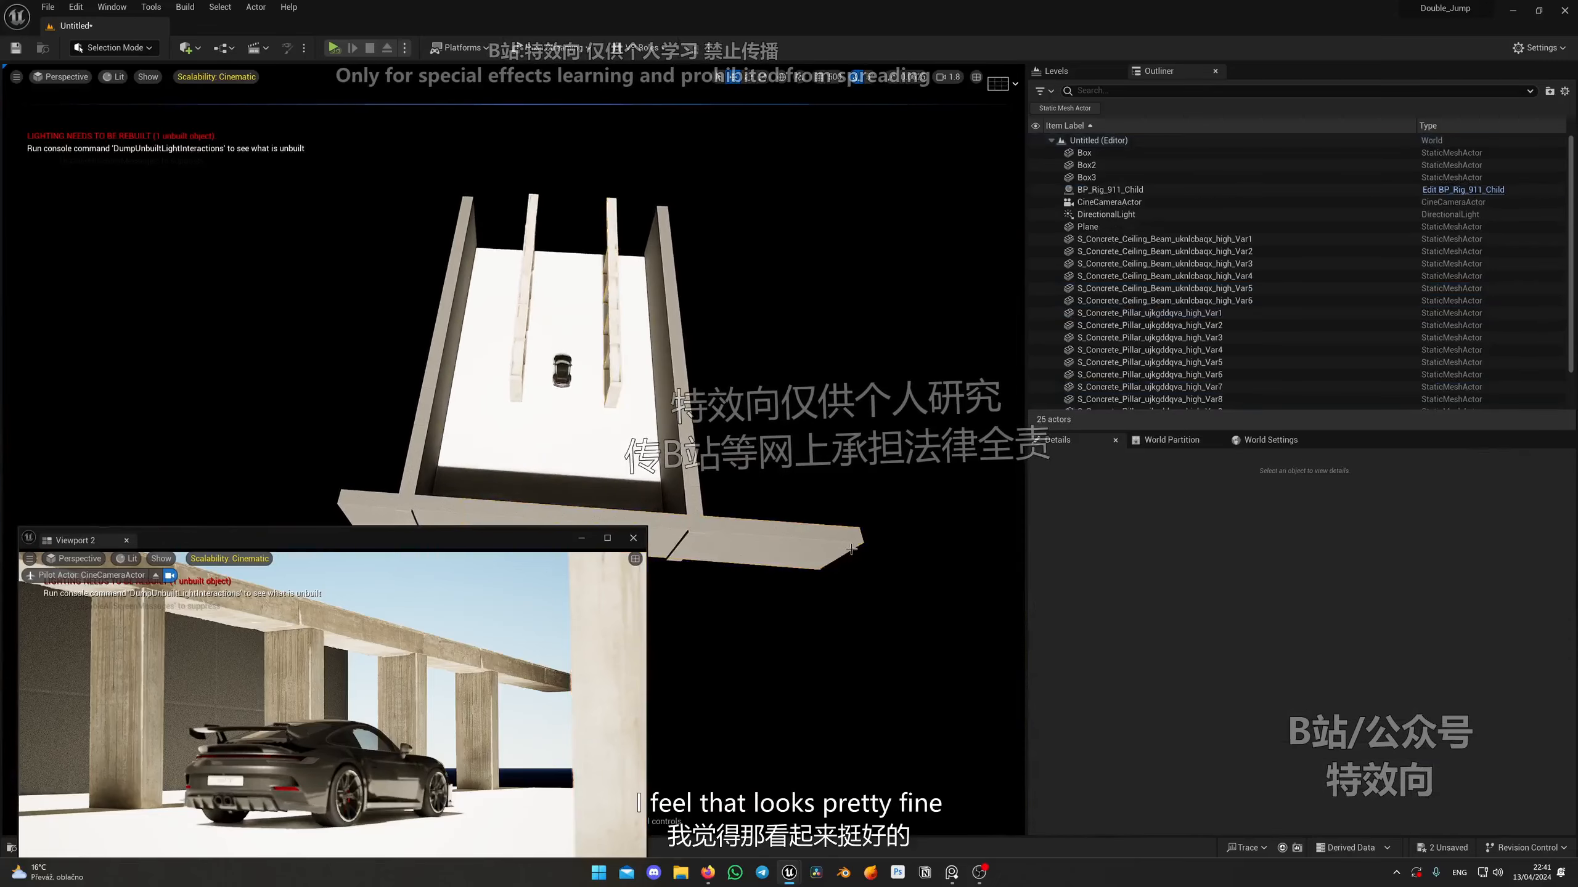
# Select the duplicated row's five pillars and three beams and move them sideways, farther from the car.
pyautogui.moveTo(811, 518); pyautogui.dragTo(802, 435, button='right')
pyautogui.click(916, 564)
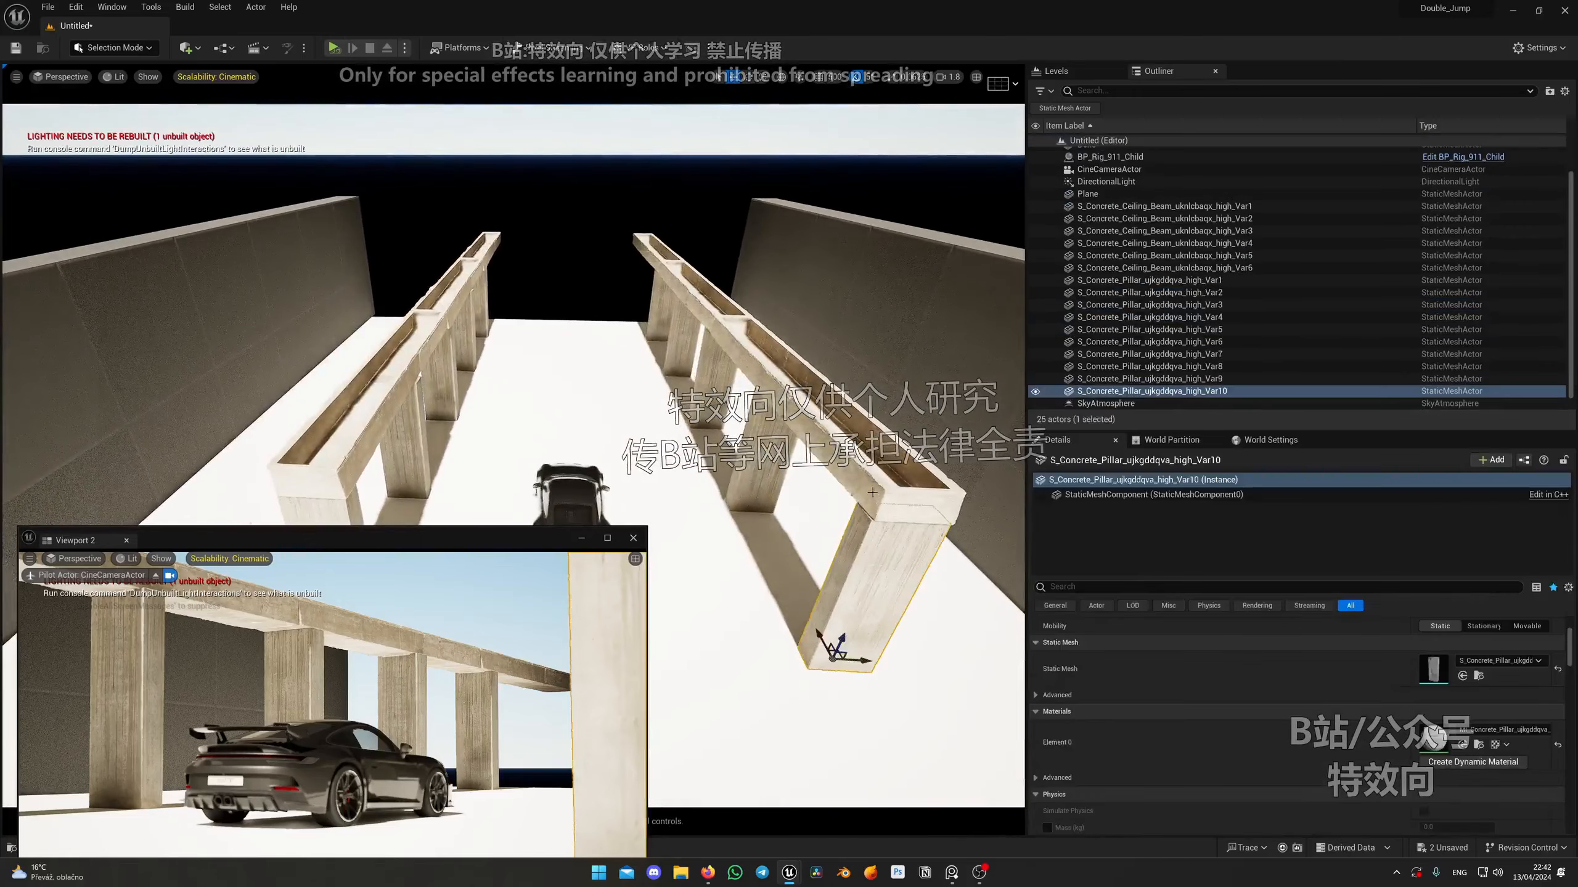
pyautogui.keyDown('shift'); pyautogui.click(870, 491); pyautogui.keyUp('shift')
pyautogui.keyDown('shift'); pyautogui.click(765, 450); pyautogui.keyUp('shift')
pyautogui.keyDown('shift'); pyautogui.click(690, 344); pyautogui.keyUp('shift')
pyautogui.keyDown('shift'); pyautogui.click(699, 347); pyautogui.keyUp('shift')
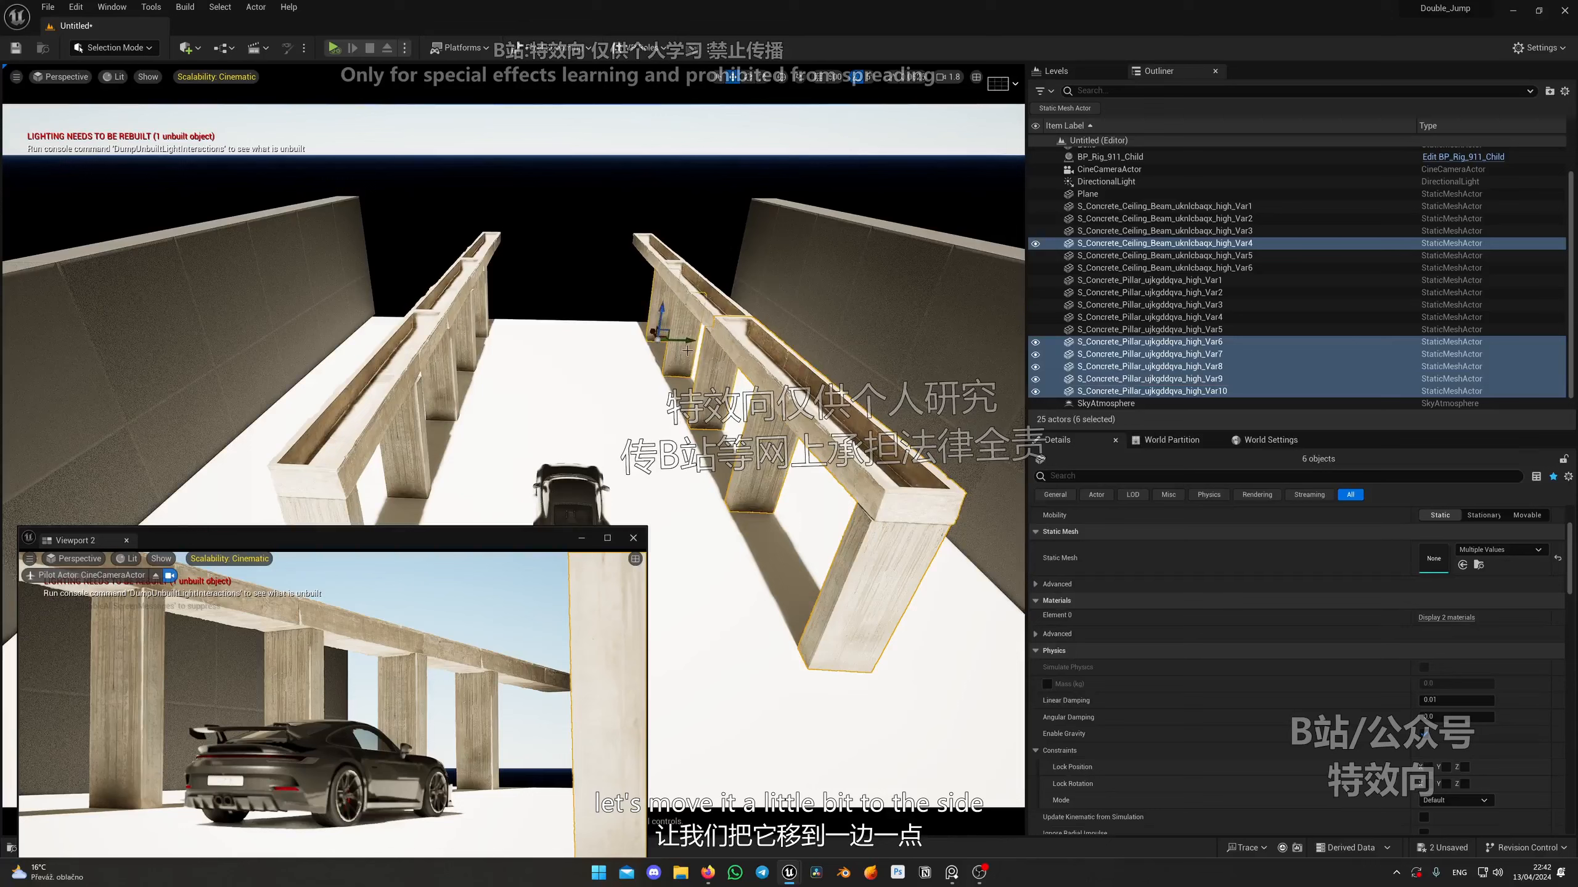
pyautogui.moveTo(687, 247); pyautogui.dragTo(697, 245)
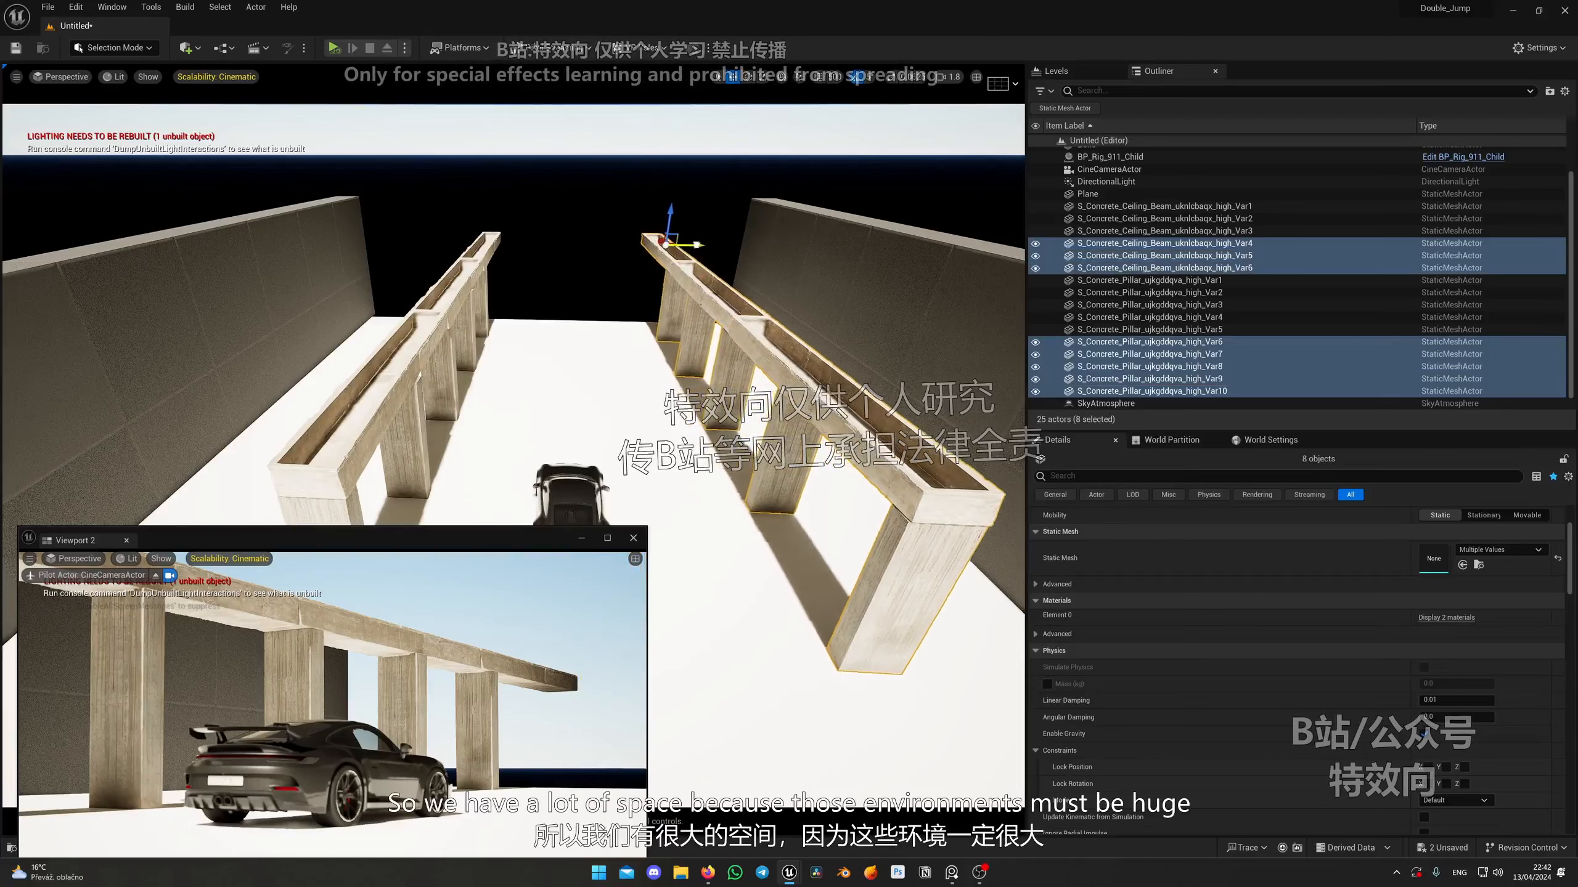
# Move the side wall behind the duplicated colonnade outward, away from its pillars.
pyautogui.moveTo(702, 435)
pyautogui.mouseDown(button='right')
pyautogui.moveTo(714, 460)
pyautogui.moveTo(690, 447)
pyautogui.moveTo(714, 423)
pyautogui.mouseUp(button='right')
pyautogui.click(702, 435)
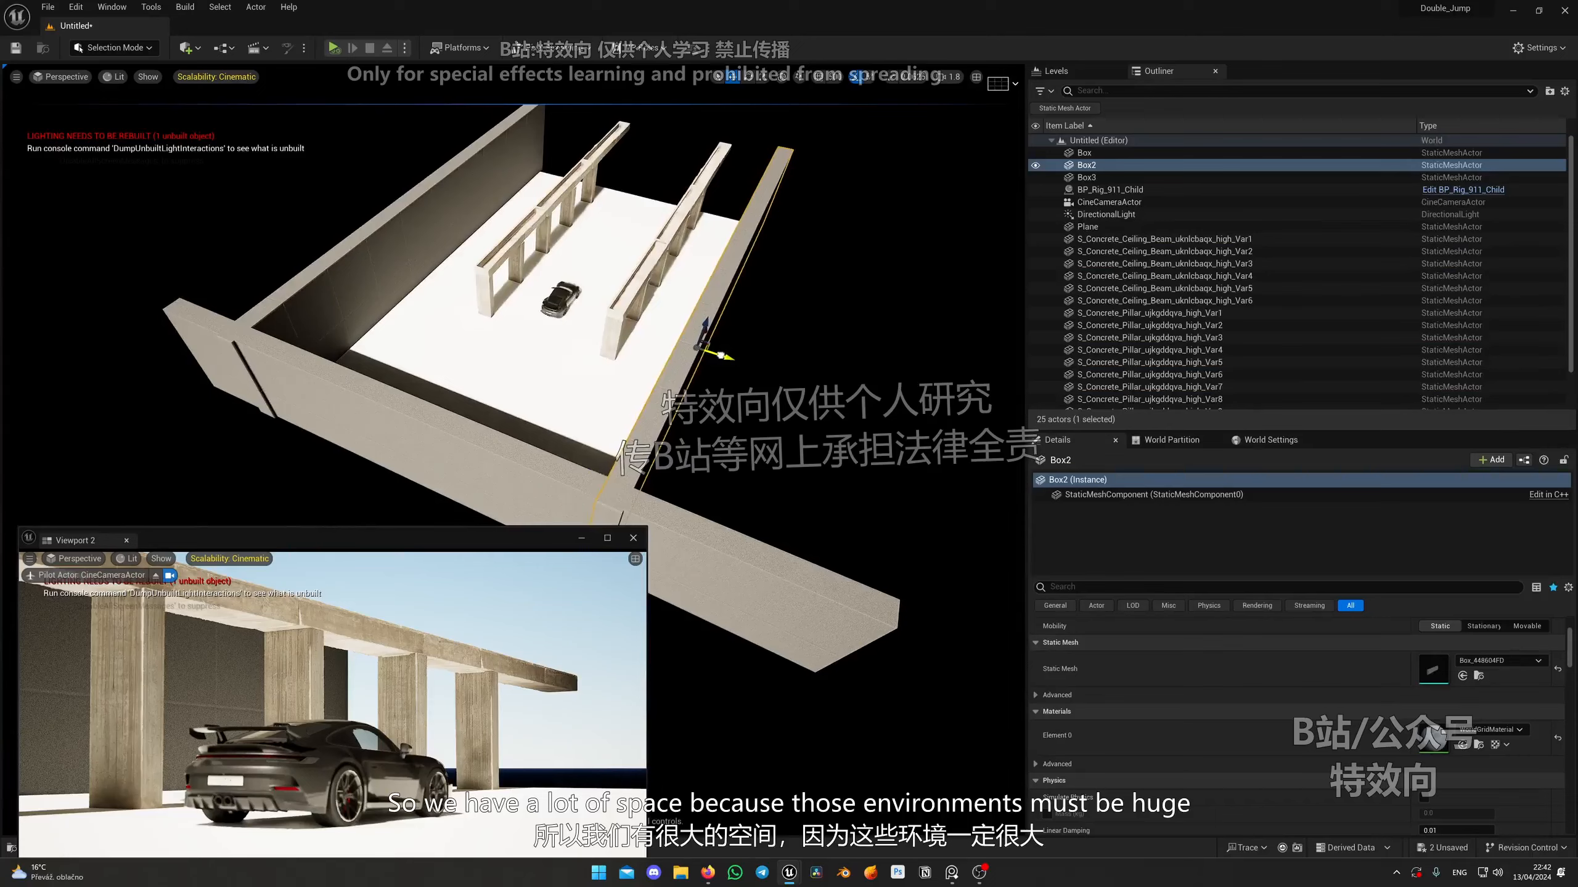
pyautogui.moveTo(720, 355); pyautogui.dragTo(725, 358)
# Duplicate the first side wall turned perpendicular so the copy stands across the hall's far end.
pyautogui.moveTo(481, 322); pyautogui.dragTo(472, 366, button='right')
pyautogui.click(482, 322)
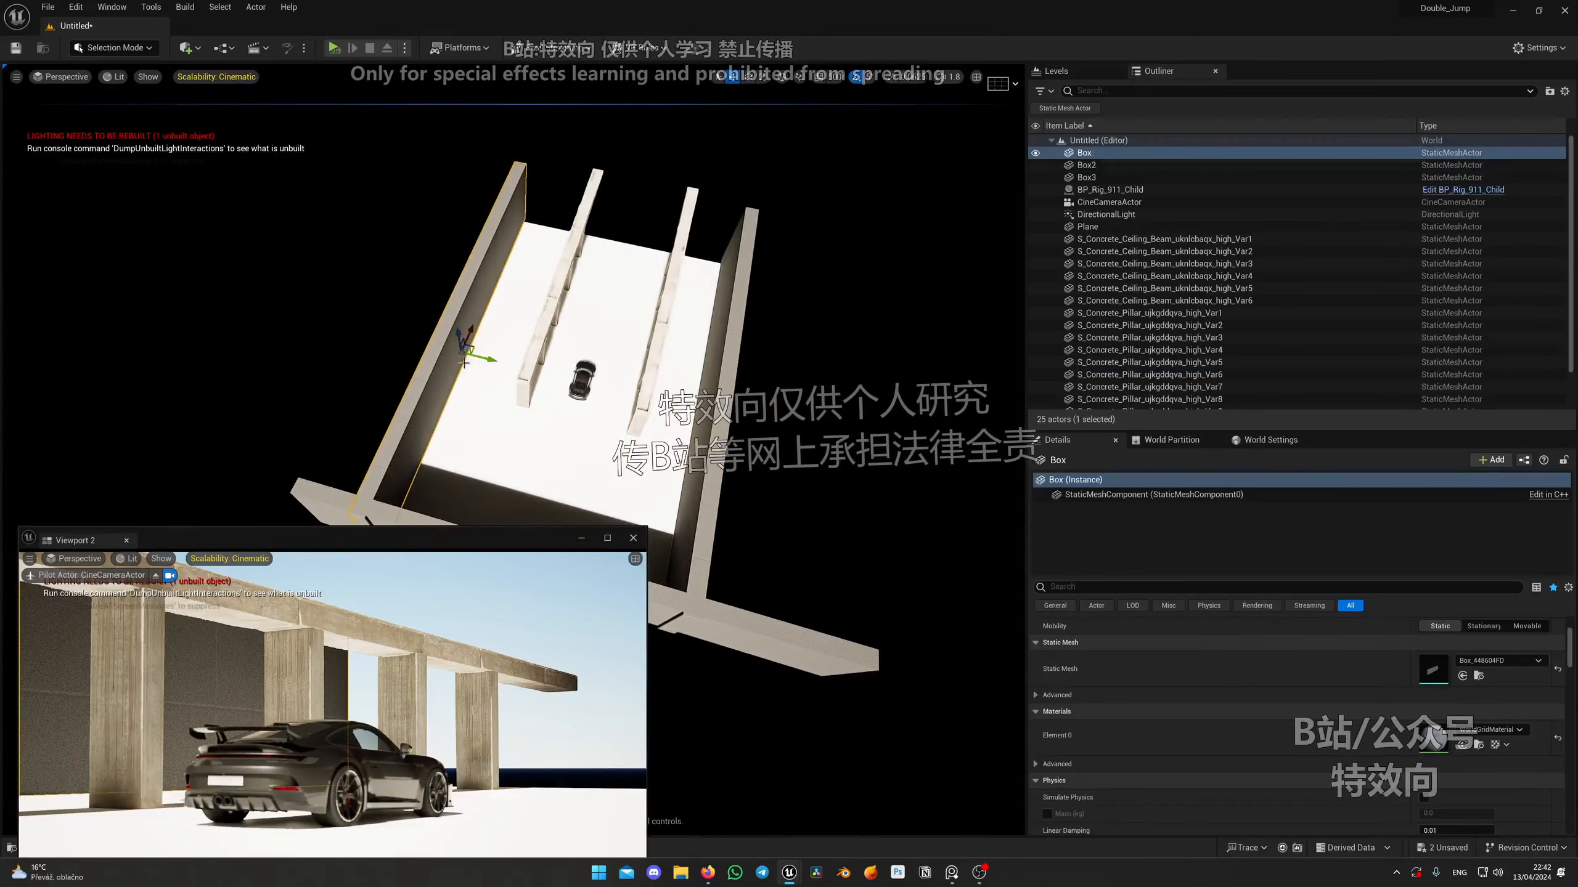
pyautogui.moveTo(472, 329); pyautogui.dragTo(519, 219)
pyautogui.hotkey('ctrl', 'z')
pyautogui.keyDown('alt'); pyautogui.moveTo(472, 329); pyautogui.dragTo(573, 206); pyautogui.keyUp('alt')
pyautogui.moveTo(572, 207); pyautogui.dragTo(627, 187, button='right')
pyautogui.press('w')
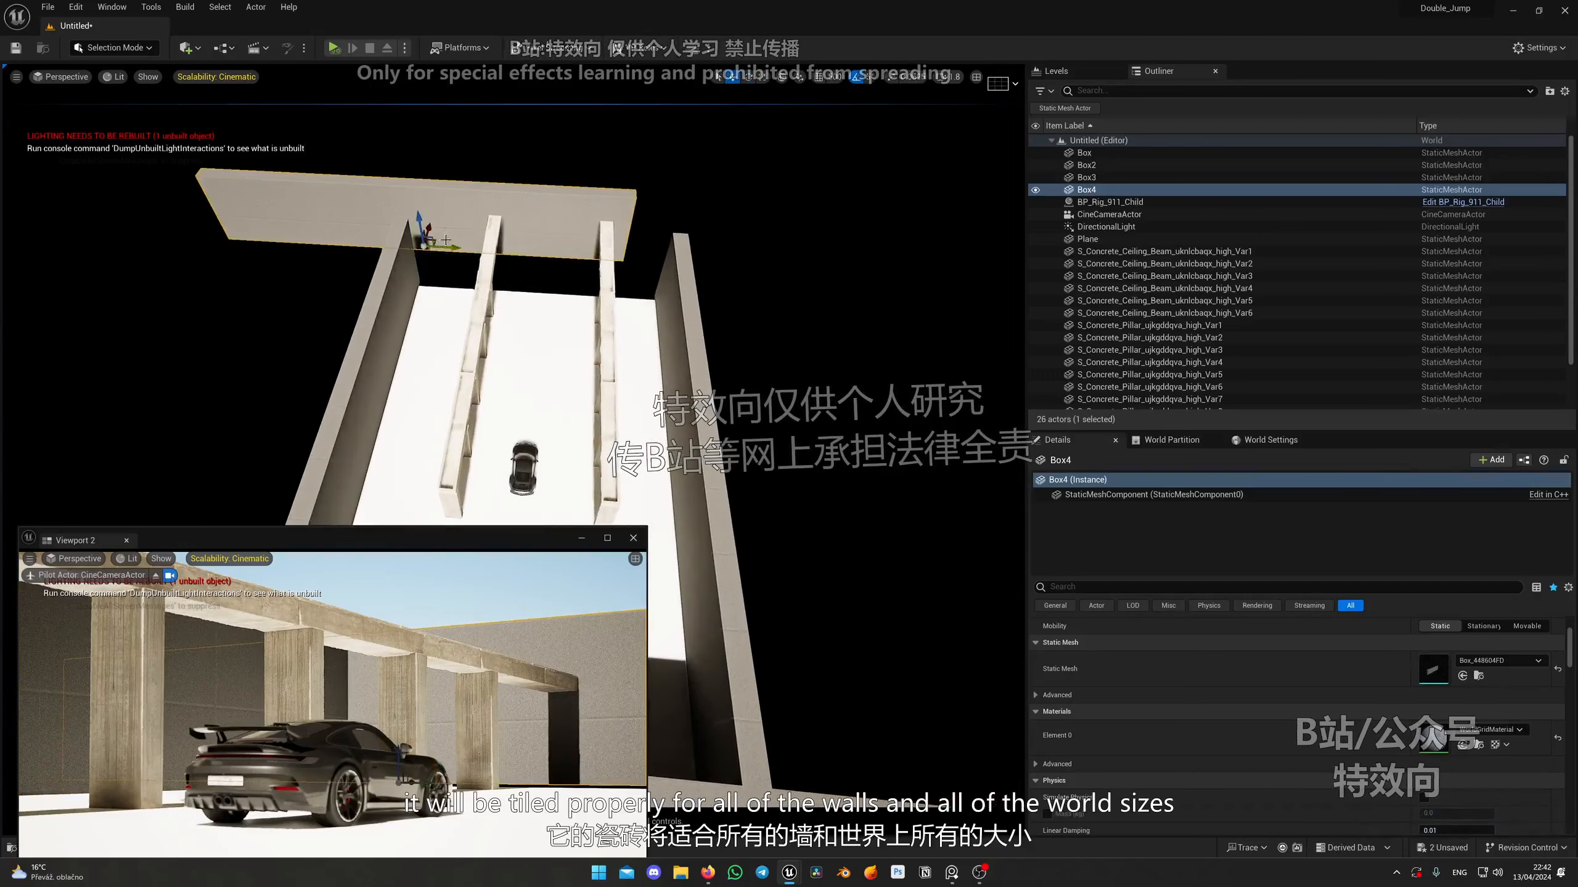
# Move the far end wall sideways and along the hall so it closes the gap between both side walls.
pyautogui.moveTo(461, 241); pyautogui.dragTo(626, 247)
pyautogui.moveTo(625, 247)
pyautogui.mouseDown(button='right')
pyautogui.moveTo(540, 262)
pyautogui.moveTo(625, 246)
pyautogui.moveTo(509, 249)
pyautogui.moveTo(625, 246)
pyautogui.mouseUp(button='right')
pyautogui.moveTo(781, 298); pyautogui.dragTo(707, 301)
# Select all six ceiling beams and ten pillars and shift both rows along the hall, away from the far end wall.
pyautogui.moveTo(714, 305); pyautogui.dragTo(621, 305, button='right')
pyautogui.keyDown('ctrl'); pyautogui.click(816, 222); pyautogui.keyUp('ctrl')
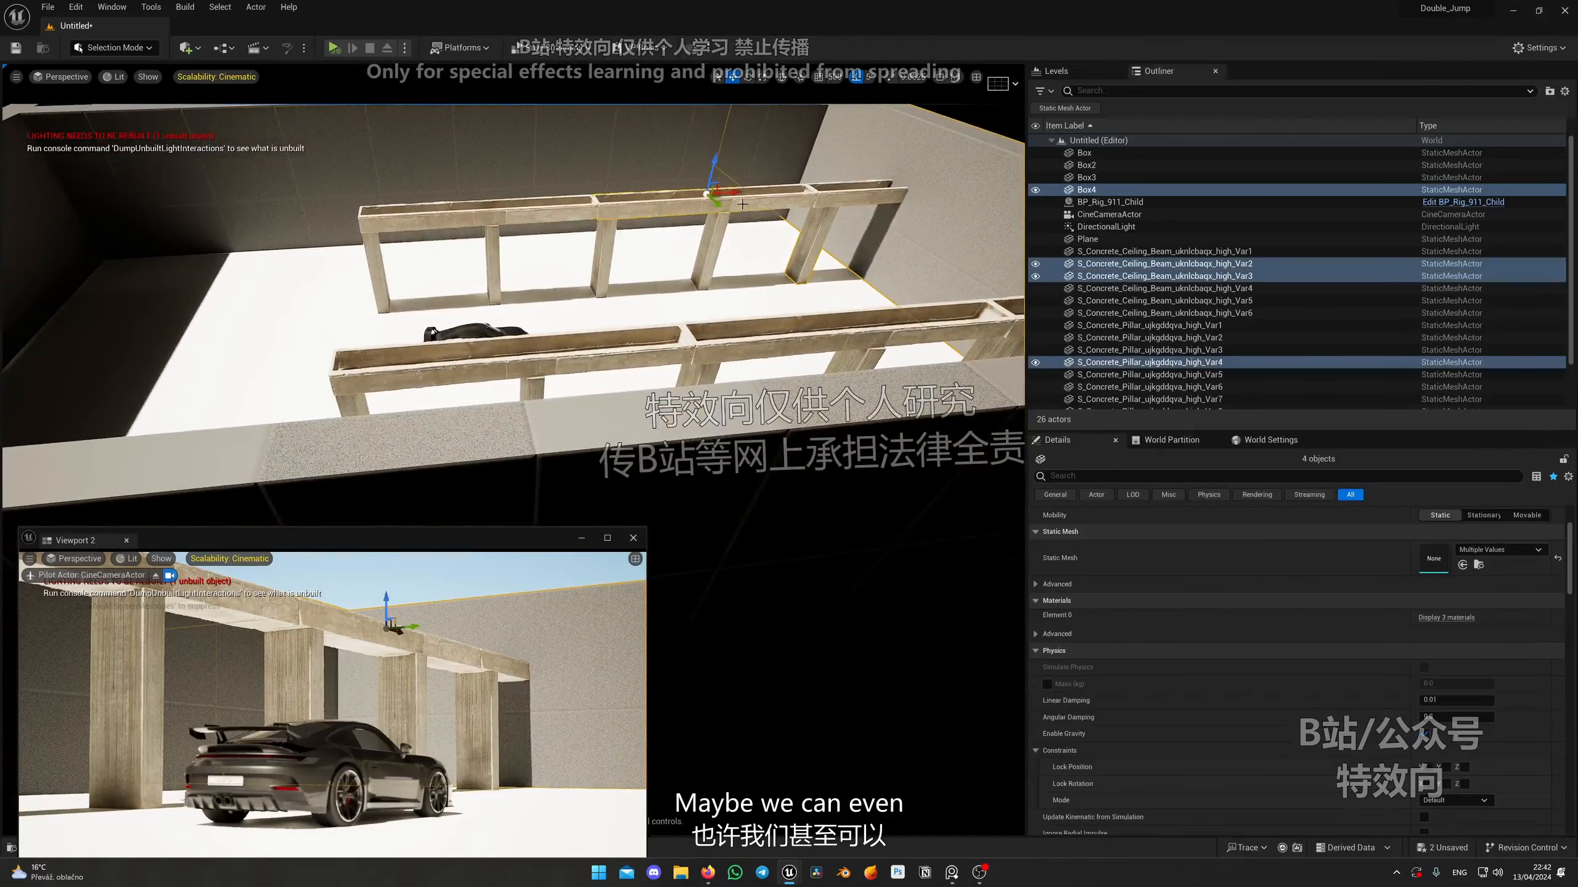
pyautogui.click(826, 195)
pyautogui.keyDown('ctrl'); pyautogui.click(810, 229); pyautogui.keyUp('ctrl')
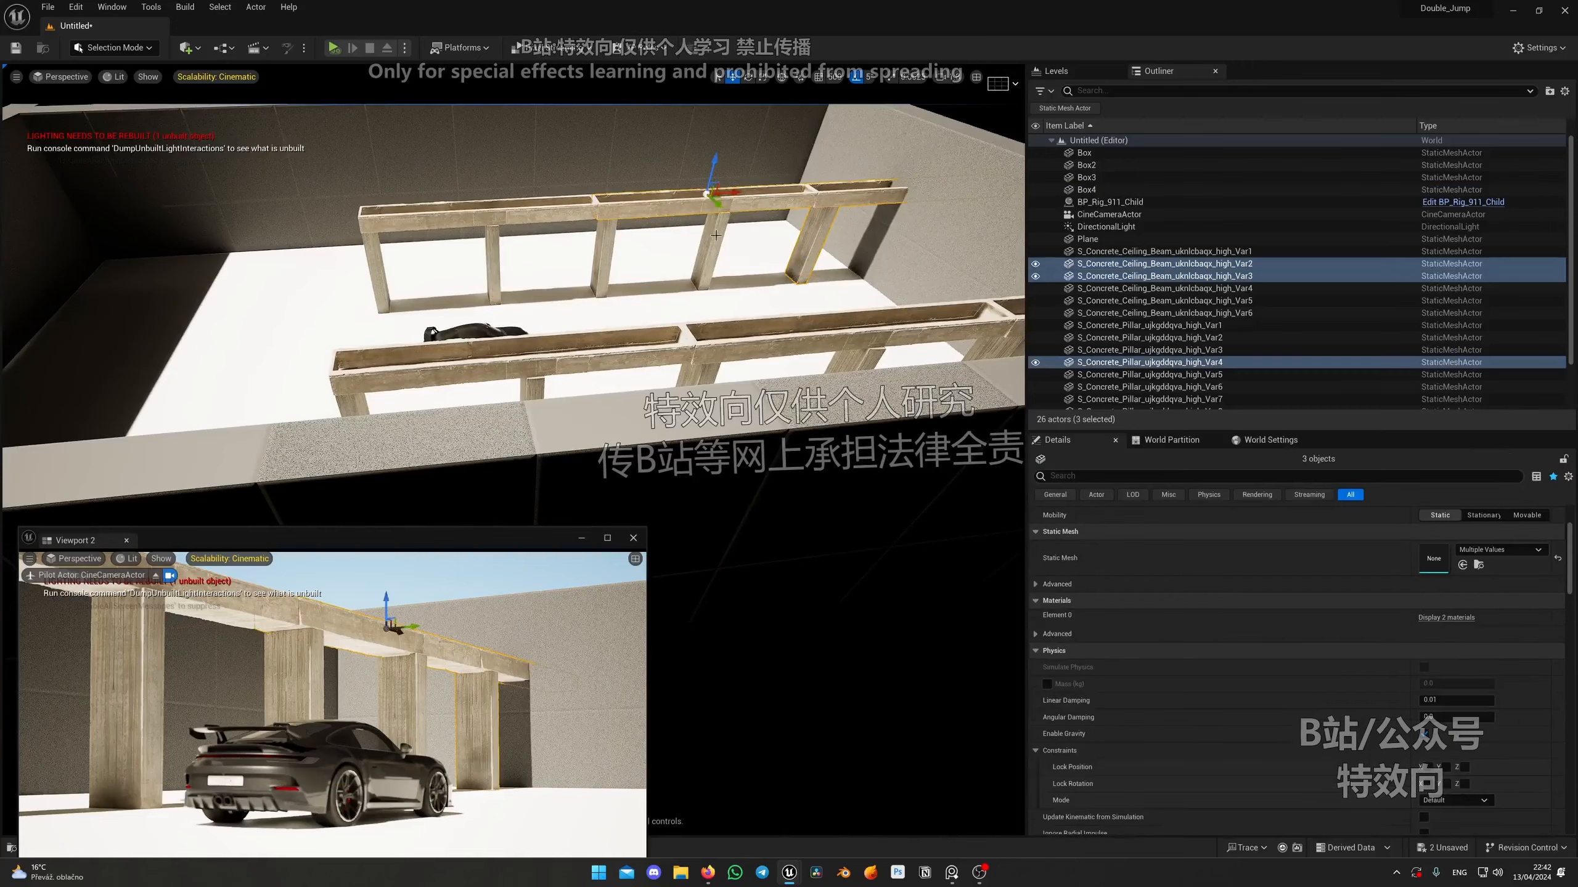
pyautogui.keyDown('ctrl'); pyautogui.click(586, 212); pyautogui.keyUp('ctrl')
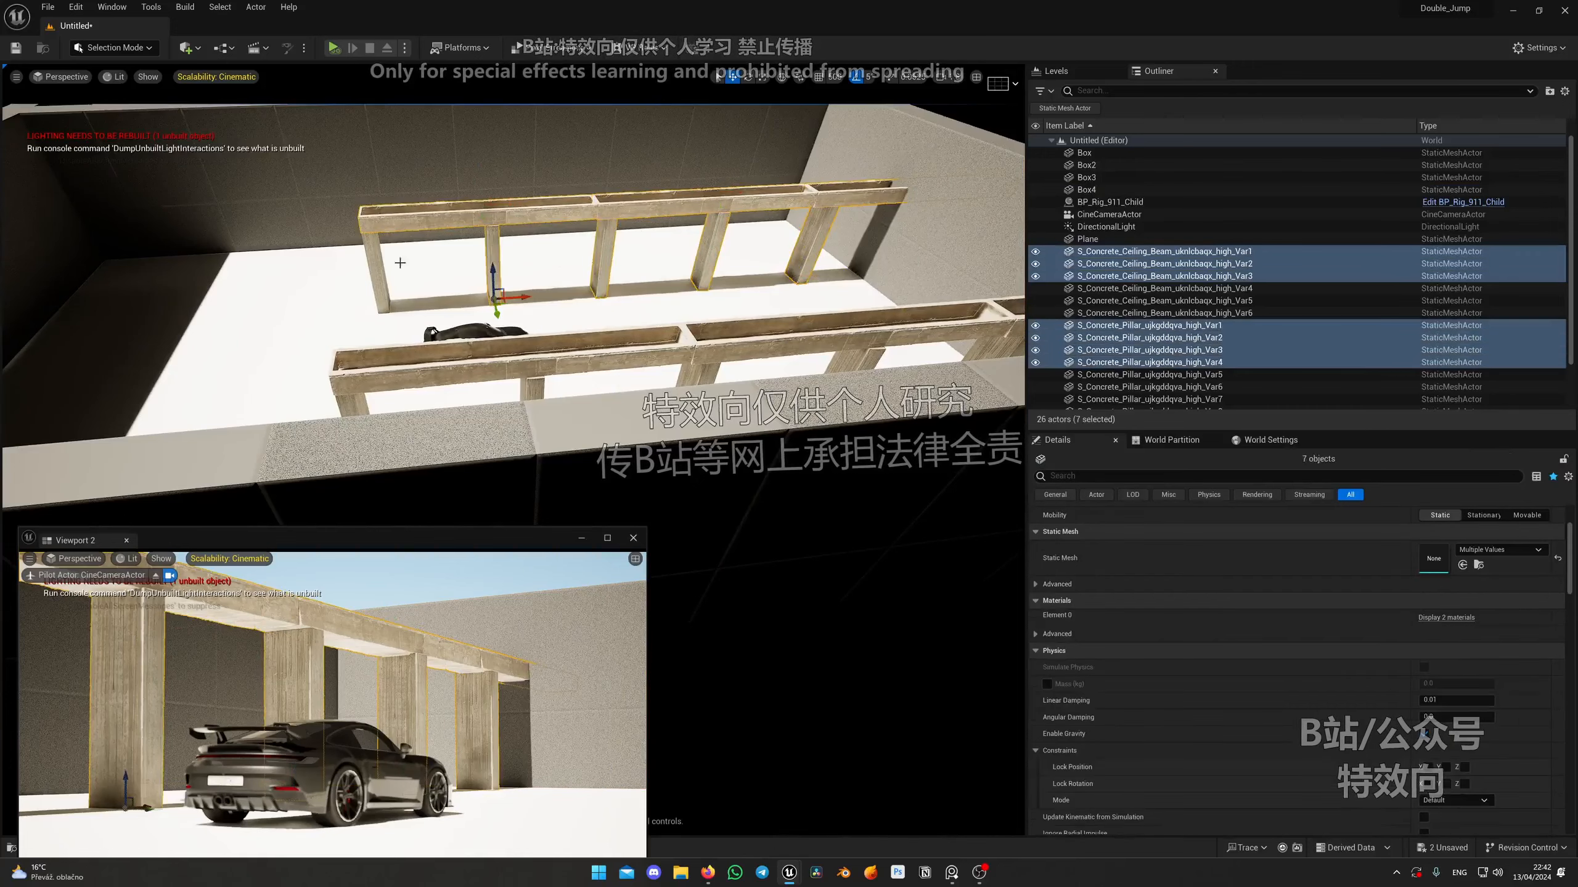
pyautogui.moveTo(416, 277); pyautogui.dragTo(525, 285, button='right')
pyautogui.keyDown('shift'); pyautogui.click(1180, 301); pyautogui.keyUp('shift')
pyautogui.scroll(-3, 1150, 383)
pyautogui.keyDown('ctrl'); pyautogui.click(1206, 329); pyautogui.keyUp('ctrl')
pyautogui.keyDown('ctrl'); pyautogui.click(1206, 343); pyautogui.keyUp('ctrl')
pyautogui.keyDown('ctrl'); pyautogui.click(1205, 355); pyautogui.keyUp('ctrl')
pyautogui.keyDown('ctrl'); pyautogui.click(1203, 367); pyautogui.keyUp('ctrl')
pyautogui.keyDown('ctrl'); pyautogui.click(1202, 379); pyautogui.keyUp('ctrl')
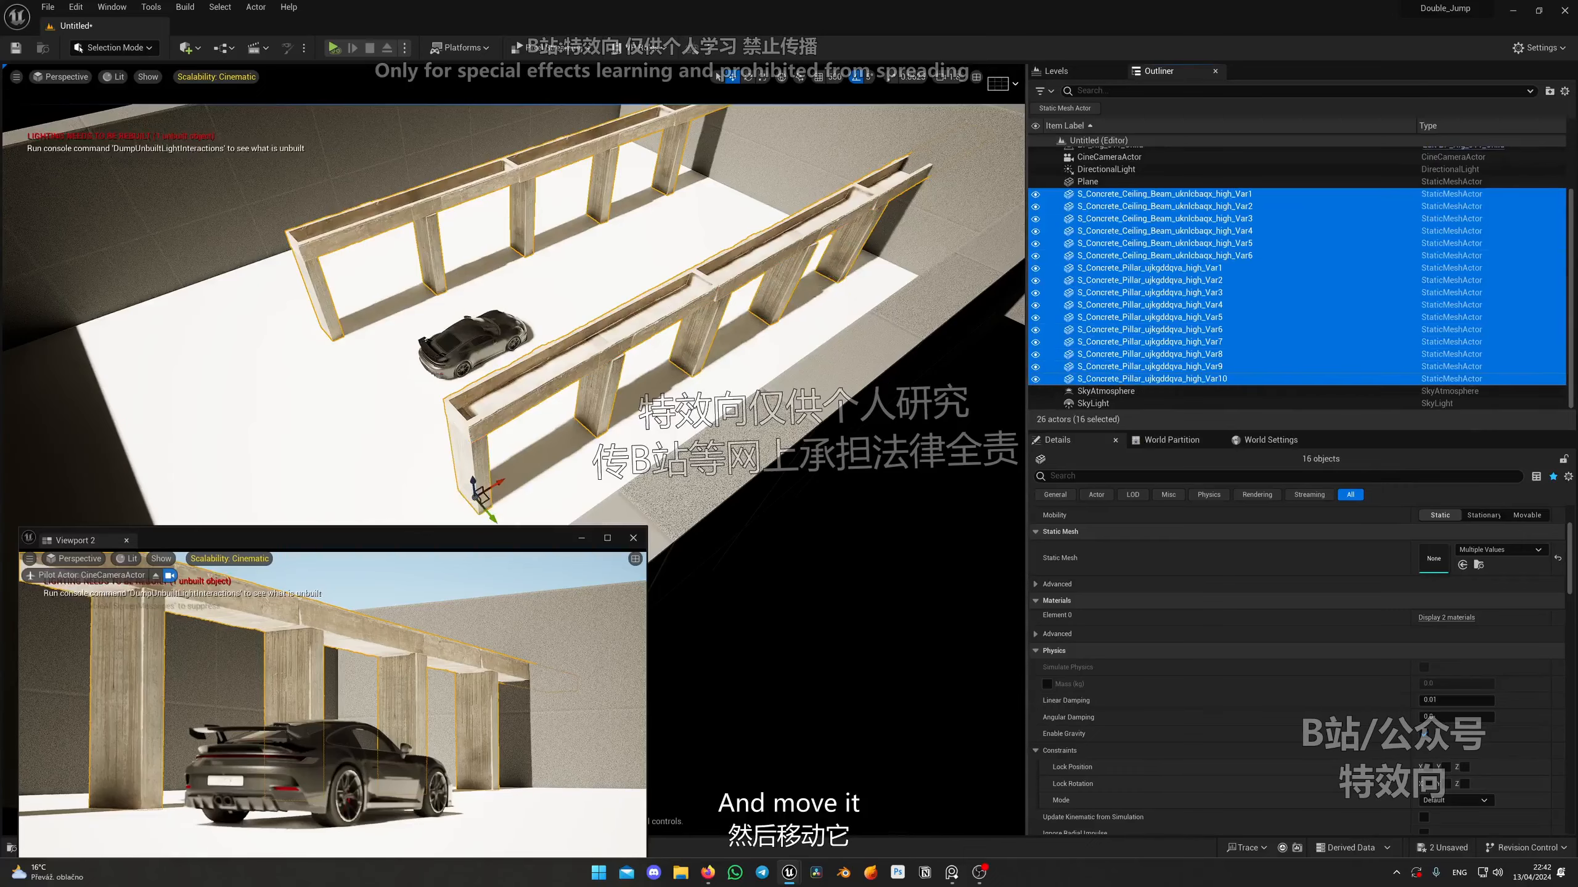
pyautogui.moveTo(597, 348); pyautogui.dragTo(541, 360, button='right')
pyautogui.moveTo(563, 377); pyautogui.dragTo(513, 384)
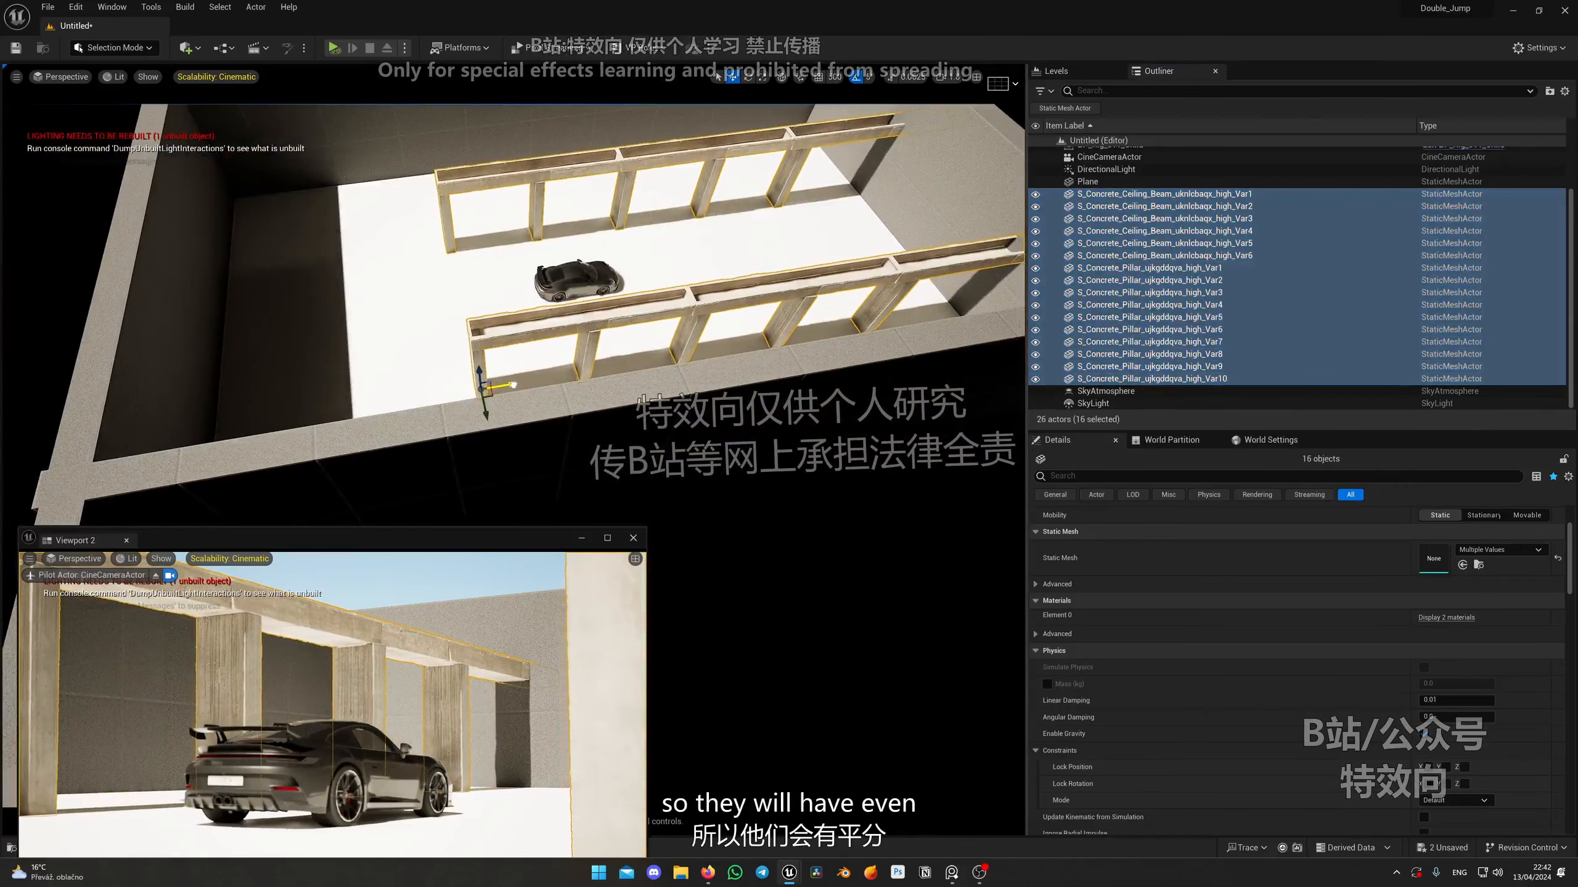
# Duplicate the first side wall and rotate the copy flat so it forms a ceiling slab beside that wall.
pyautogui.moveTo(522, 380); pyautogui.dragTo(587, 373, button='right')
pyautogui.moveTo(835, 155); pyautogui.dragTo(882, 137, button='right')
pyautogui.press('e')
pyautogui.moveTo(642, 314); pyautogui.dragTo(699, 376, button='right')
pyautogui.press('Escape')
pyautogui.moveTo(555, 389)
pyautogui.mouseDown(button='right')
pyautogui.moveTo(557, 404)
pyautogui.moveTo(555, 371)
pyautogui.moveTo(555, 398)
pyautogui.mouseUp(button='right')
pyautogui.click(546, 384)
pyautogui.press('w')
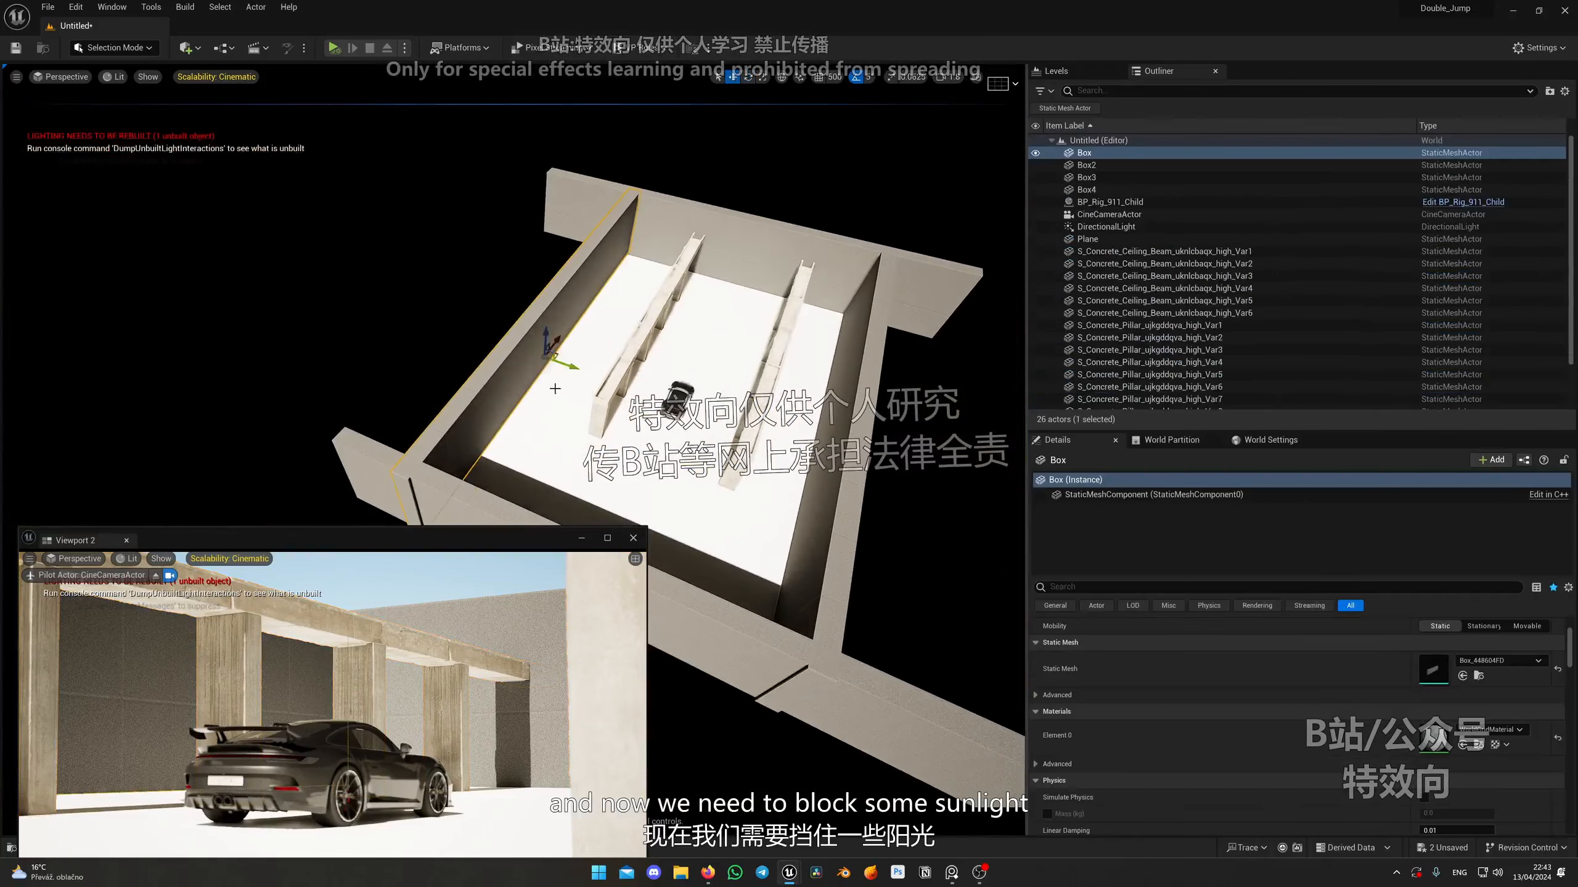
pyautogui.keyDown('alt'); pyautogui.moveTo(550, 350); pyautogui.dragTo(637, 309); pyautogui.keyUp('alt')
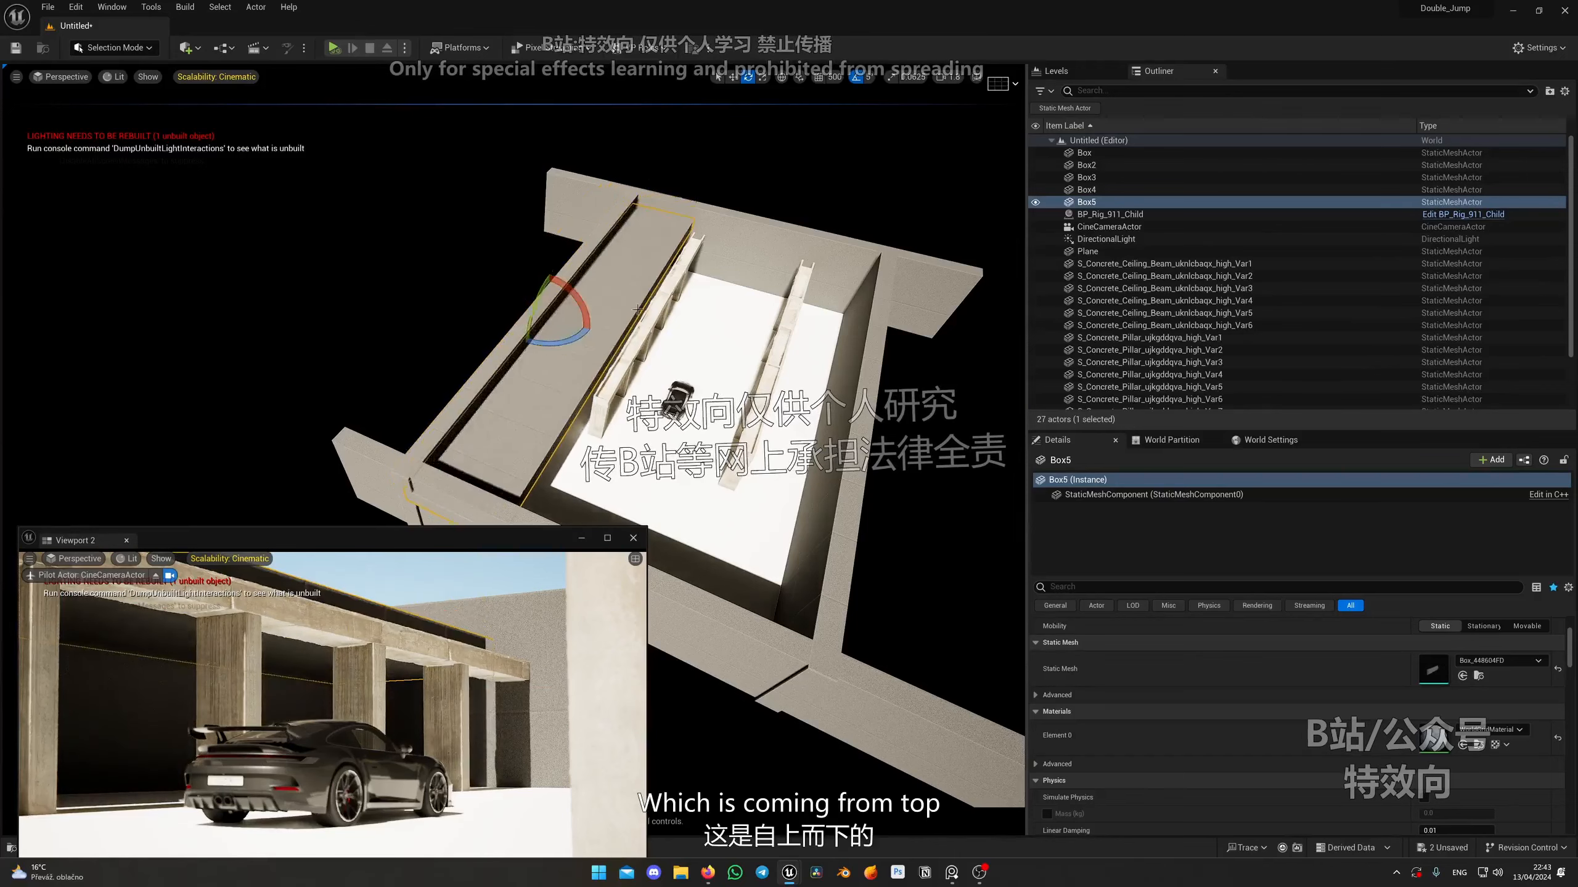
# Move the flat ceiling slab across the hall toward the first colonnade.
pyautogui.moveTo(637, 309); pyautogui.dragTo(644, 261, button='right')
pyautogui.press('w')
pyautogui.moveTo(576, 202); pyautogui.dragTo(643, 203)
pyautogui.moveTo(663, 187); pyautogui.dragTo(640, 187, button='right')
pyautogui.moveTo(625, 168); pyautogui.dragTo(641, 165)
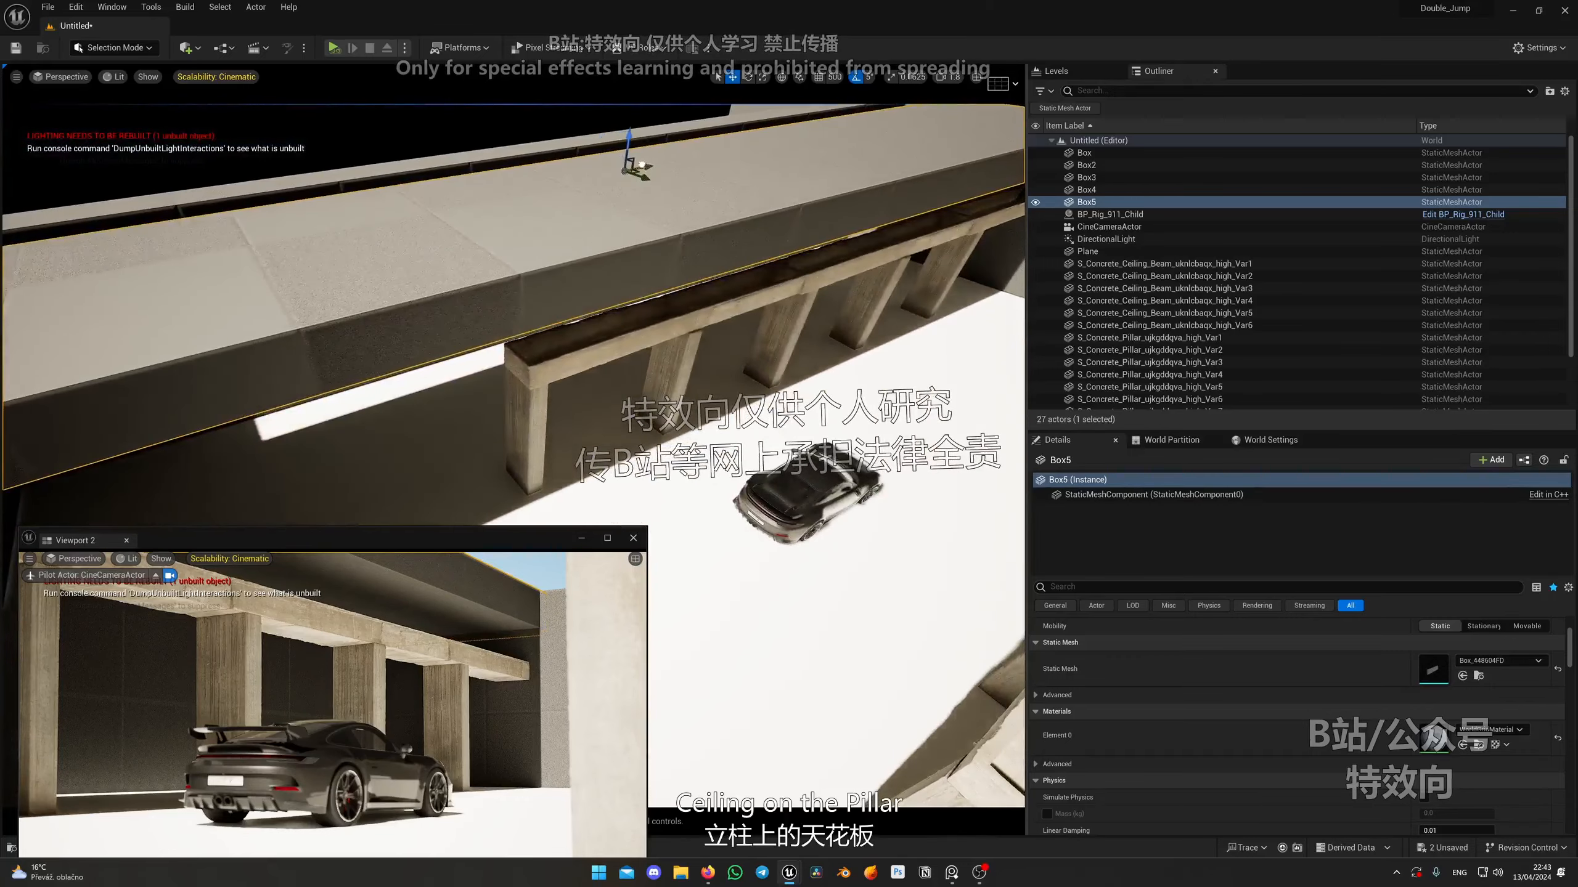
# Lower the ceiling slab toward the beams of the first colonnade and shift it inward so it overhangs them.
pyautogui.moveTo(621, 230); pyautogui.dragTo(620, 231, button='right')
pyautogui.moveTo(471, 238); pyautogui.dragTo(475, 272)
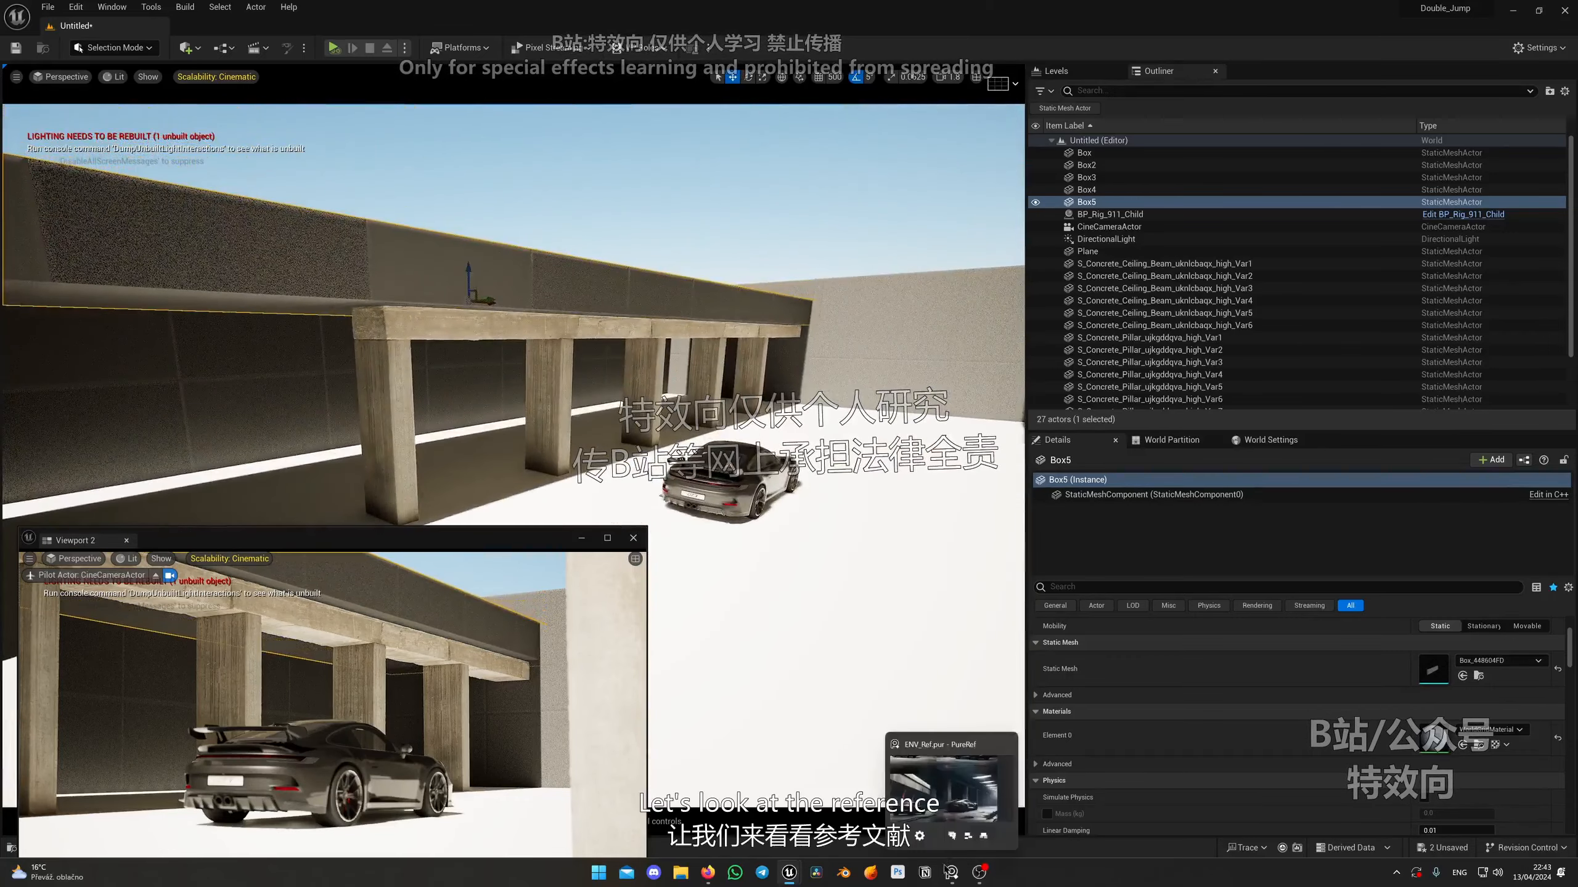
pyautogui.moveTo(559, 323); pyautogui.dragTo(561, 348, button='right')
pyautogui.moveTo(497, 351); pyautogui.dragTo(517, 363)
pyautogui.moveTo(528, 354); pyautogui.dragTo(608, 305, button='right')
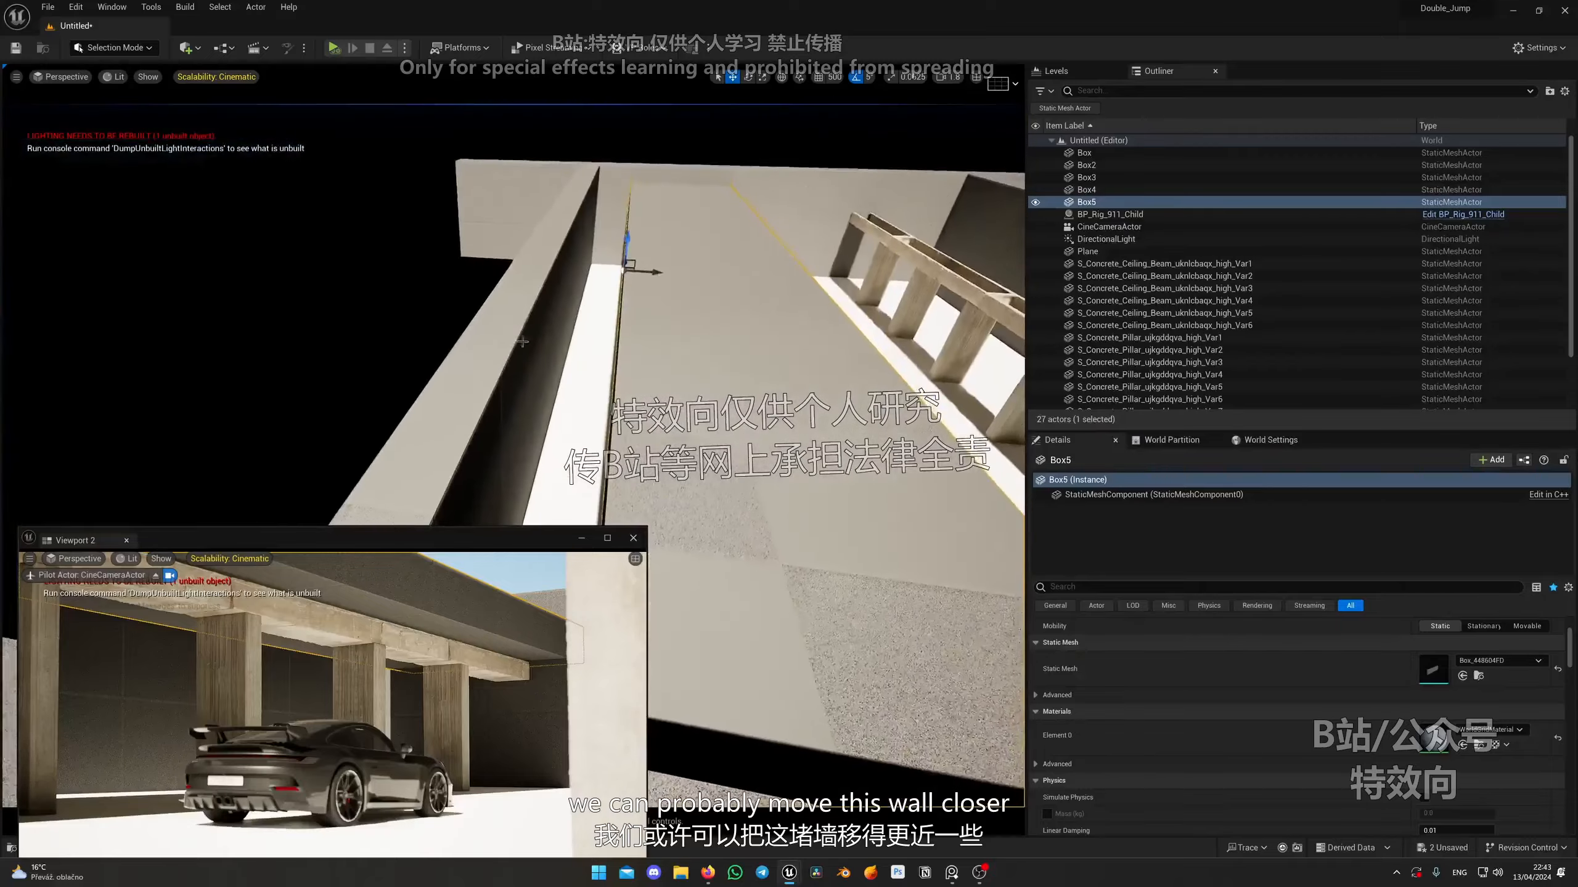
# Move the first side wall inward to close the gap beside the ceiling slab, and check the PureRef reference image.
pyautogui.click(608, 306)
pyautogui.moveTo(578, 378); pyautogui.dragTo(628, 387)
pyautogui.moveTo(753, 362); pyautogui.dragTo(632, 365, button='right')
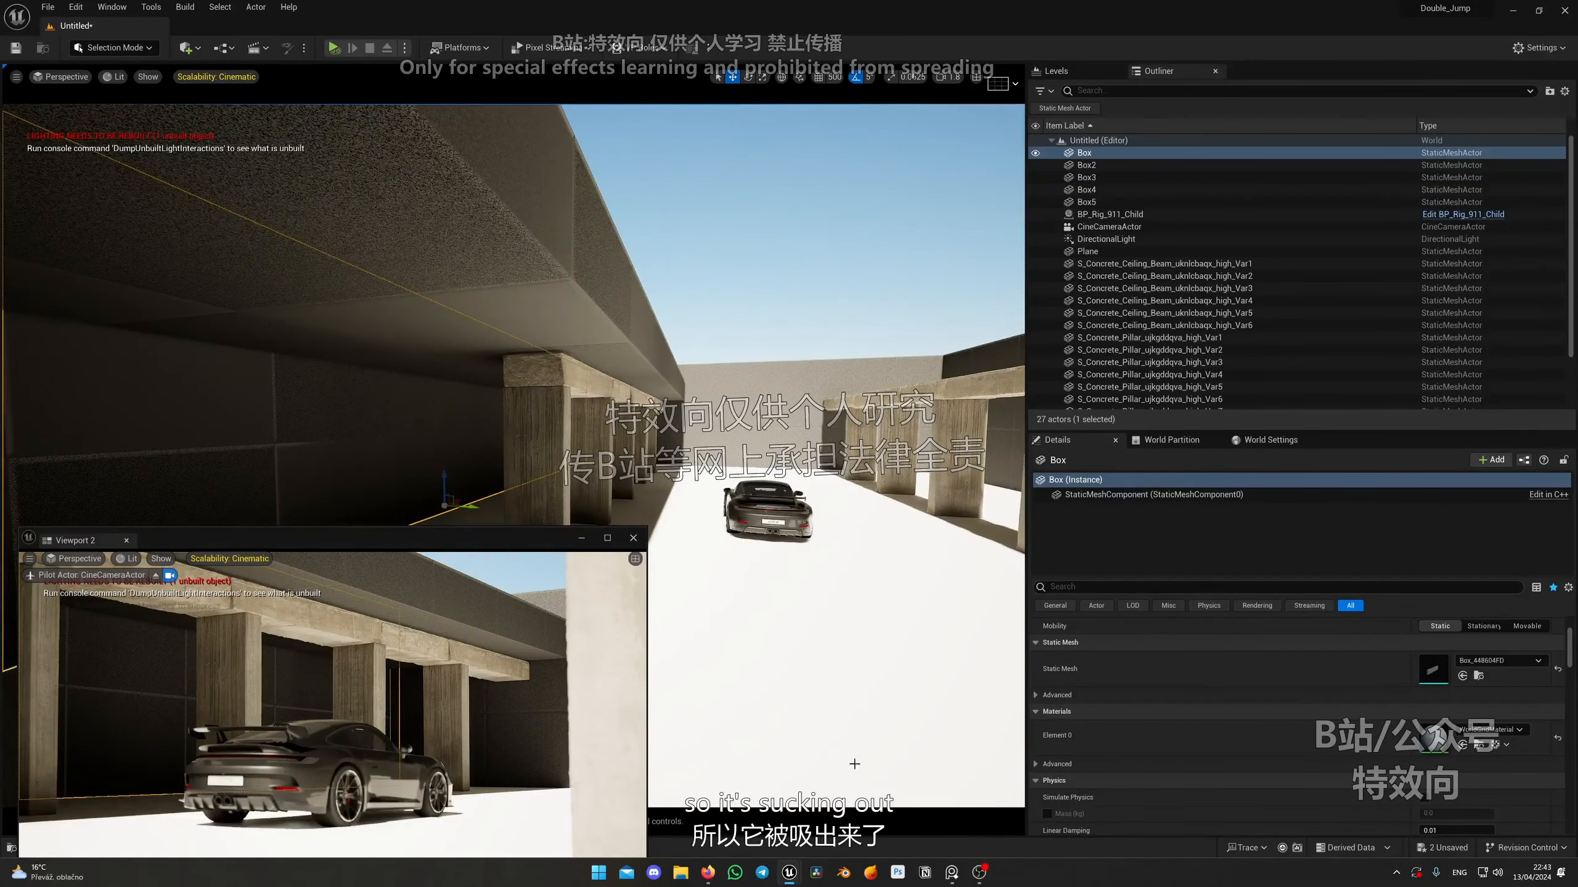
pyautogui.click(953, 873)
pyautogui.hotkey('alt', 'Tab')
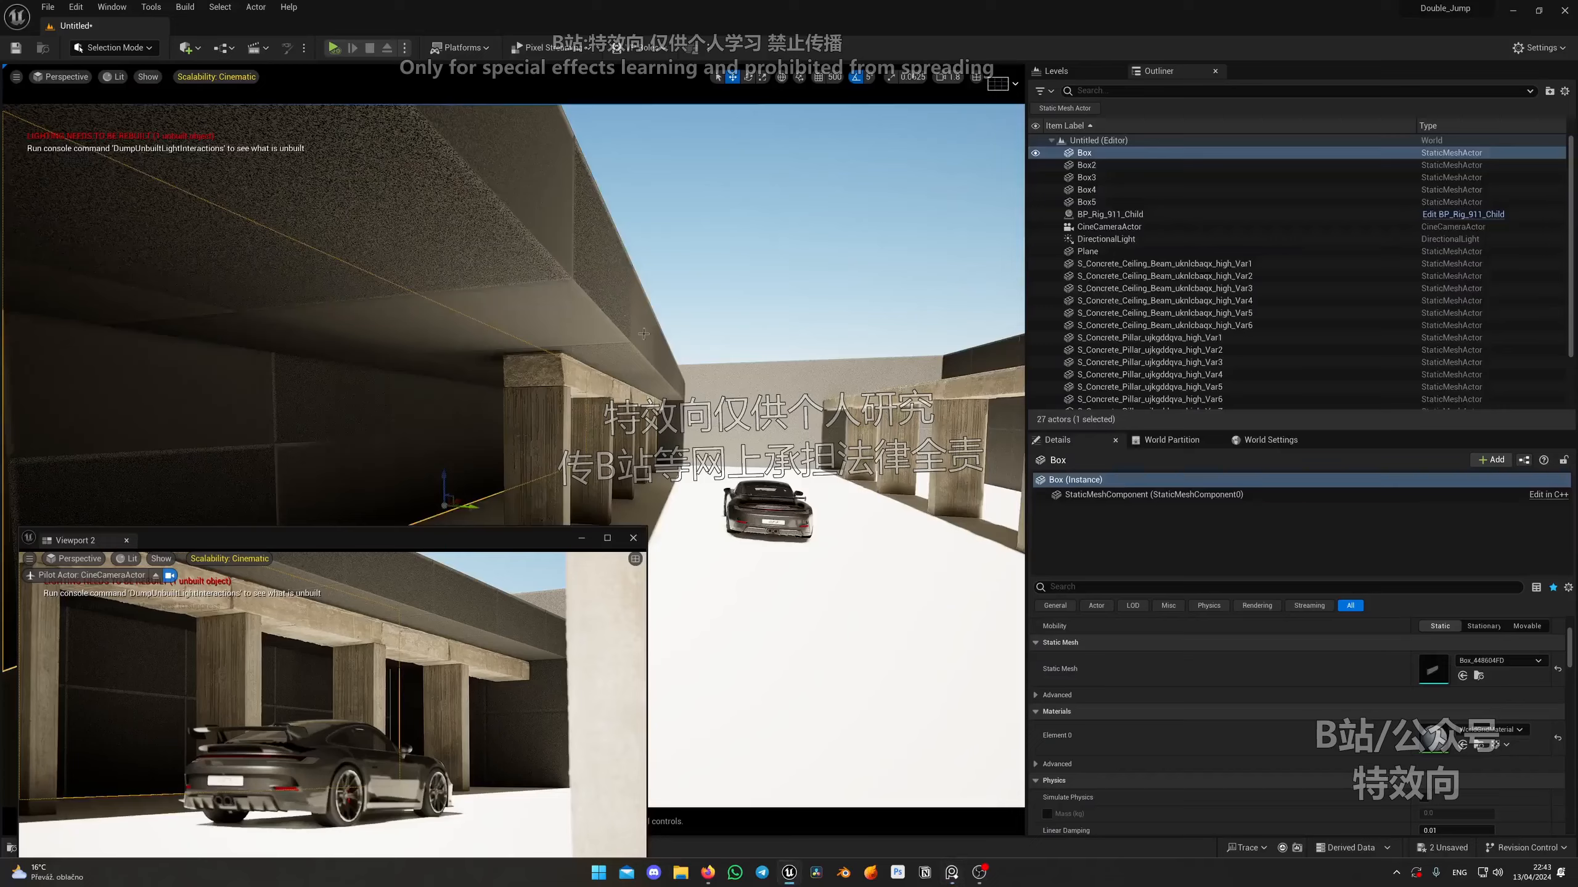
# Adjust the ceiling slab's sideways position over the first colonnade and duplicate it above the opposite colonnade.
pyautogui.click(590, 332)
pyautogui.moveTo(590, 348); pyautogui.dragTo(580, 410, button='right')
pyautogui.moveTo(551, 479); pyautogui.dragTo(569, 484)
pyautogui.moveTo(569, 483); pyautogui.dragTo(563, 522, button='right')
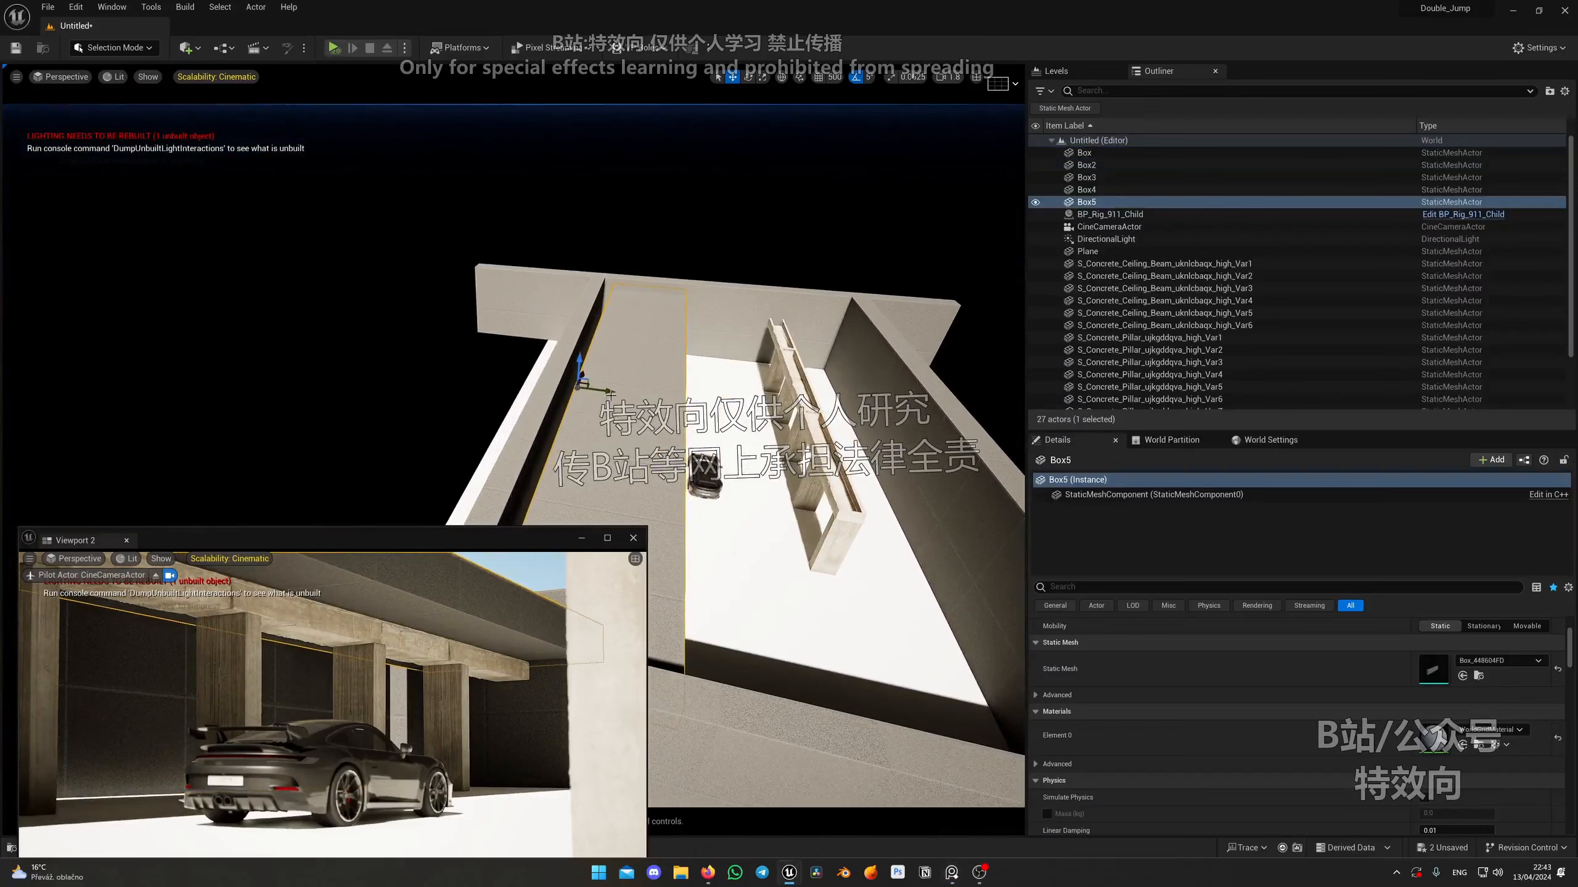
pyautogui.keyDown('alt'); pyautogui.moveTo(604, 390); pyautogui.dragTo(823, 426); pyautogui.keyUp('alt')
pyautogui.moveTo(649, 284); pyautogui.dragTo(699, 277, button='right')
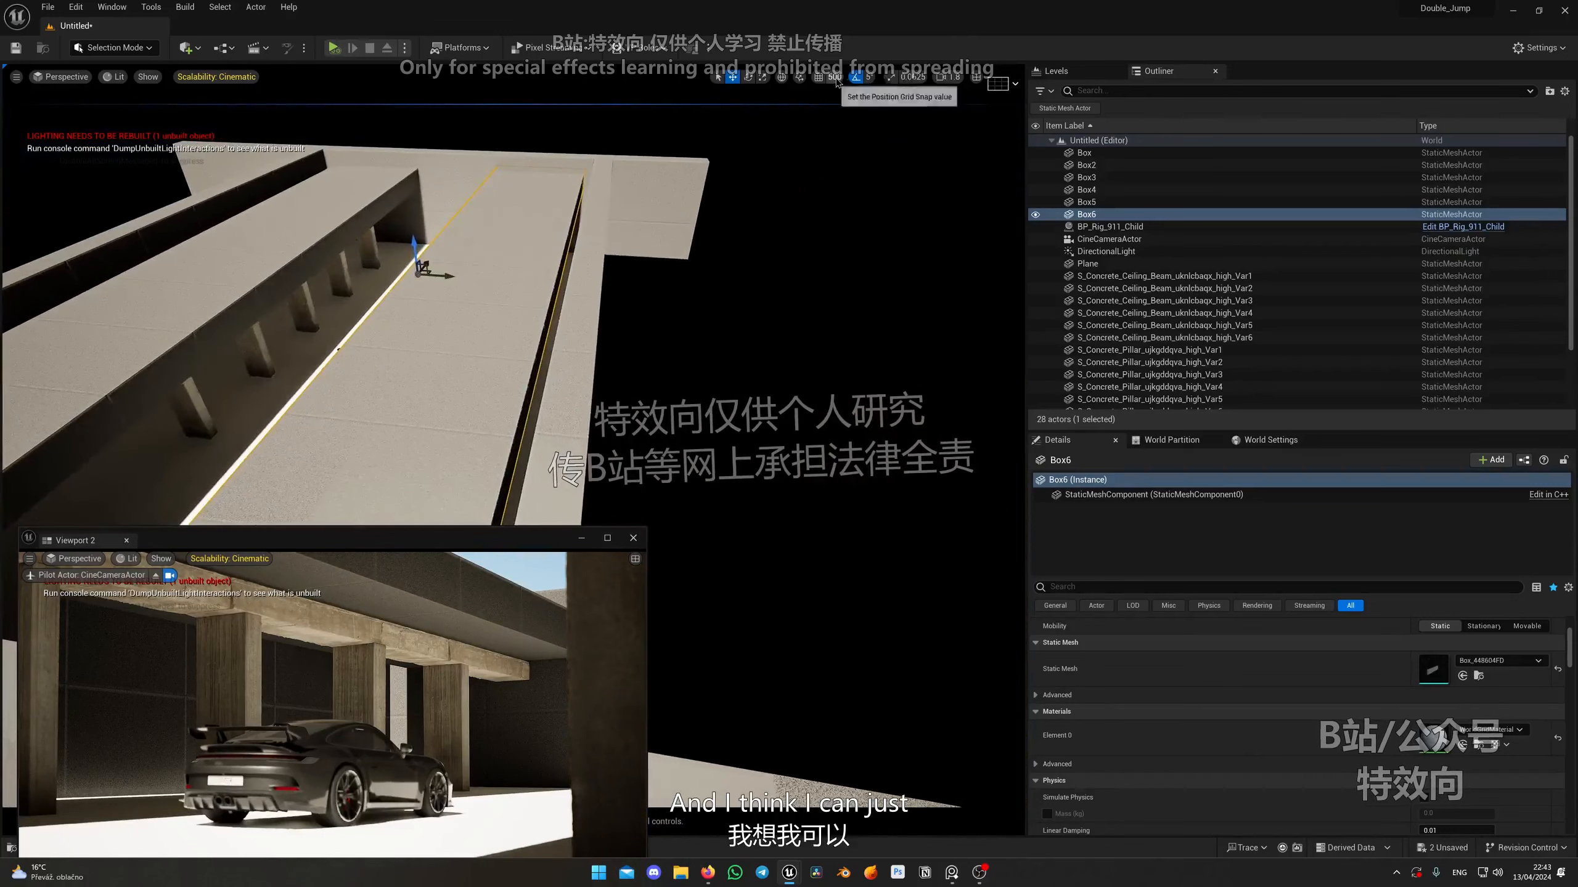
# Set the position grid snap to 10 and duplicate the opposite ceiling slab outward to extend the roof over the side wall.
pyautogui.click(833, 80)
pyautogui.click(857, 141)
pyautogui.moveTo(506, 266); pyautogui.dragTo(546, 271, button='right')
pyautogui.keyDown('alt'); pyautogui.moveTo(505, 267); pyautogui.dragTo(634, 284); pyautogui.keyUp('alt')
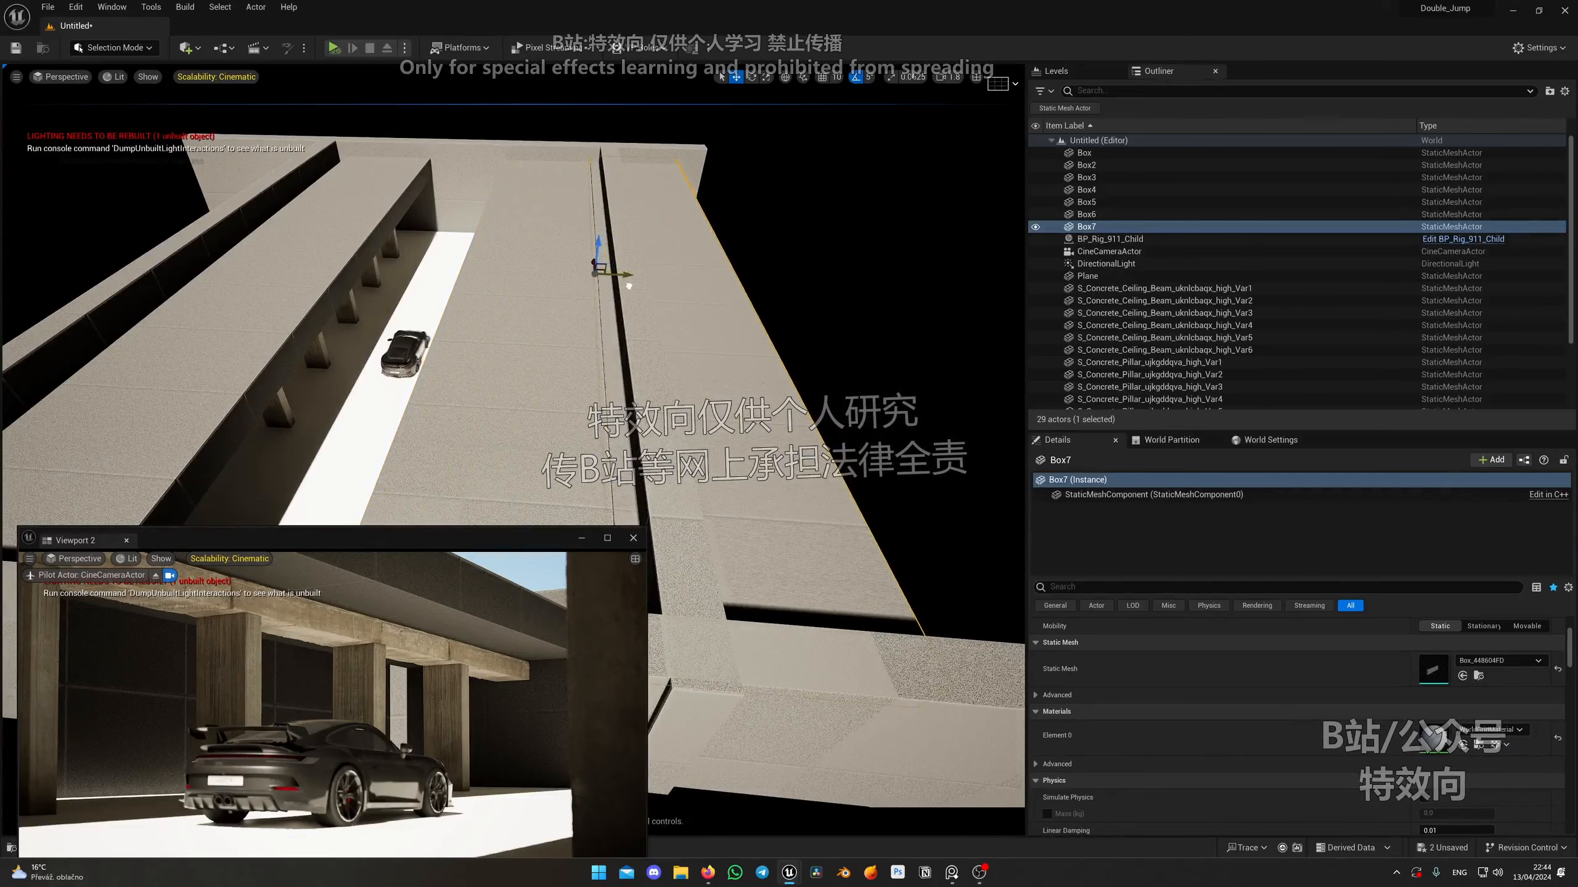
# Duplicate the first colonnade's ceiling slab outward to cover the remaining opening beside the first side wall.
pyautogui.moveTo(629, 286); pyautogui.dragTo(665, 317, button='right')
pyautogui.click(665, 317)
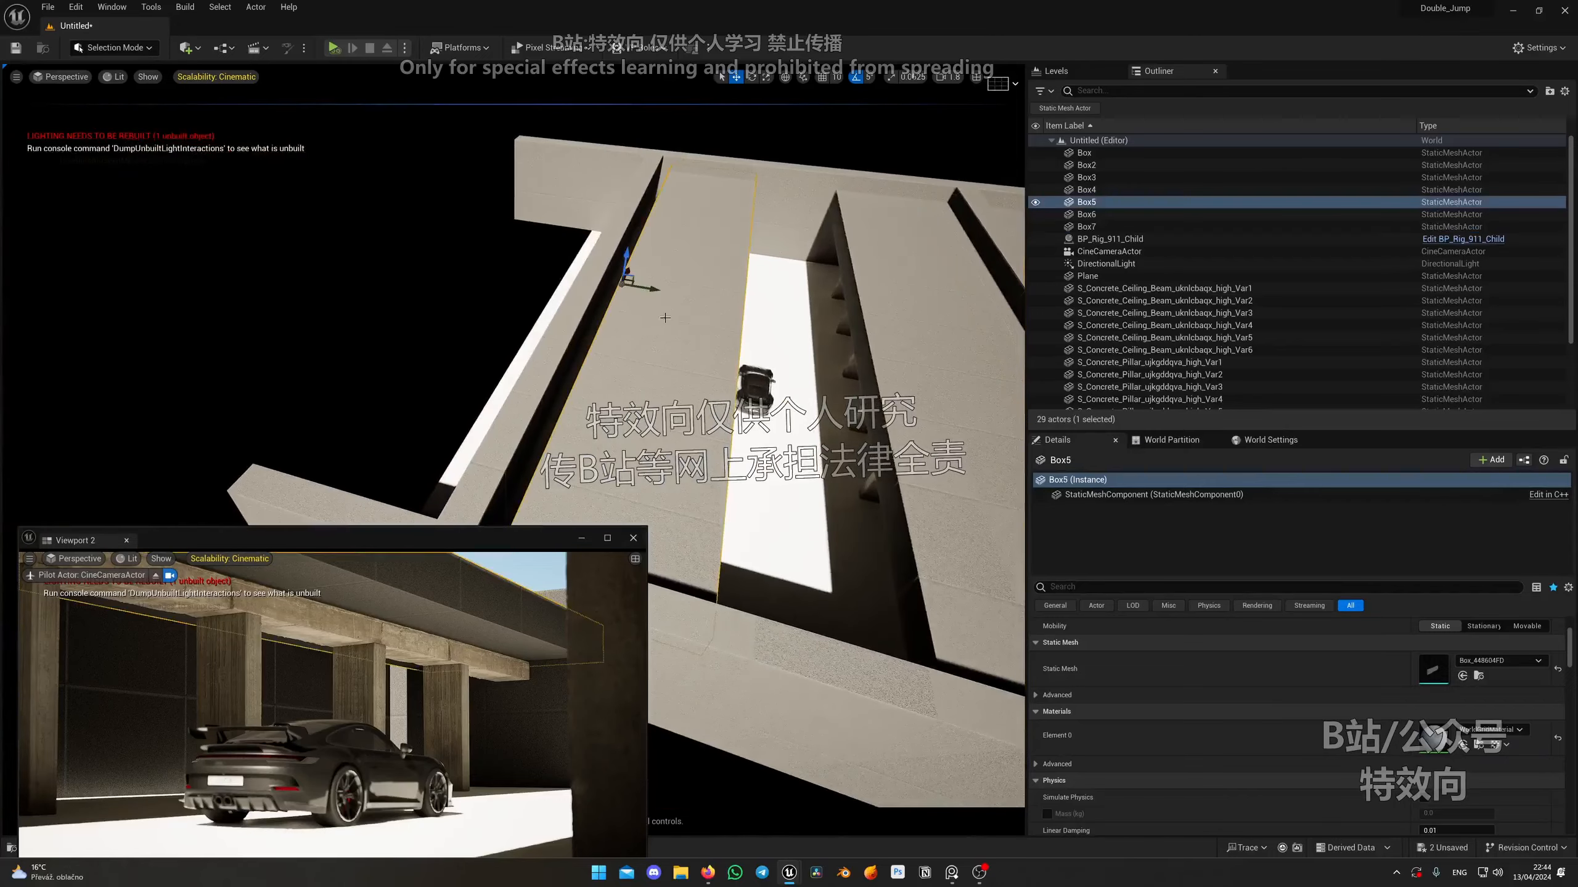
pyautogui.keyDown('alt'); pyautogui.moveTo(644, 301); pyautogui.dragTo(526, 283); pyautogui.keyUp('alt')
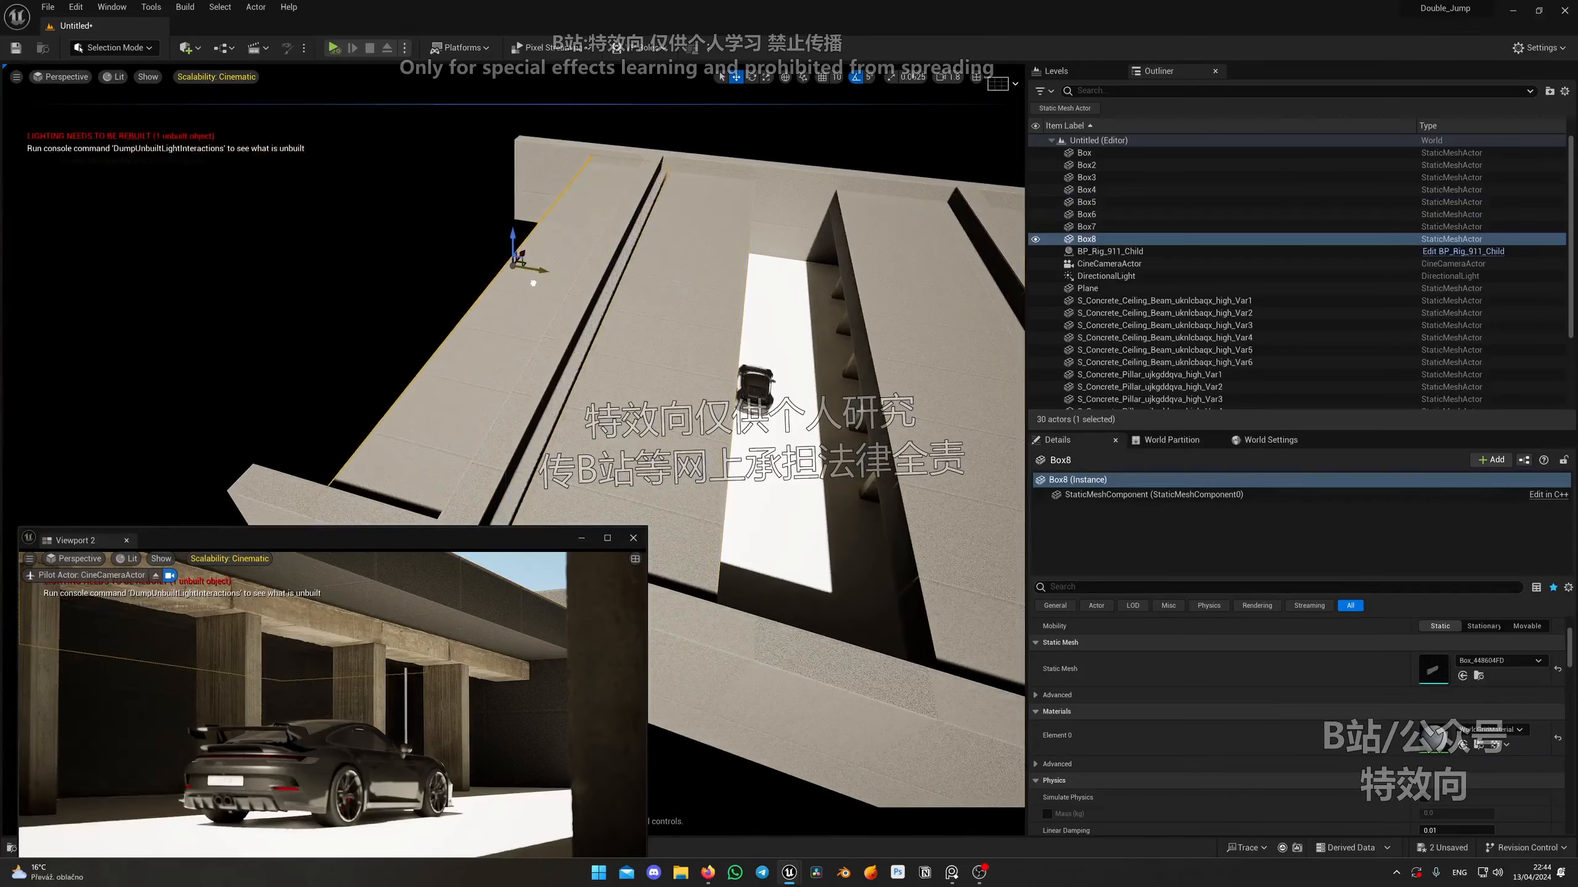
pyautogui.press('w')
pyautogui.moveTo(579, 308); pyautogui.dragTo(640, 297, button='right')
pyautogui.scroll(-3, 646, 277)
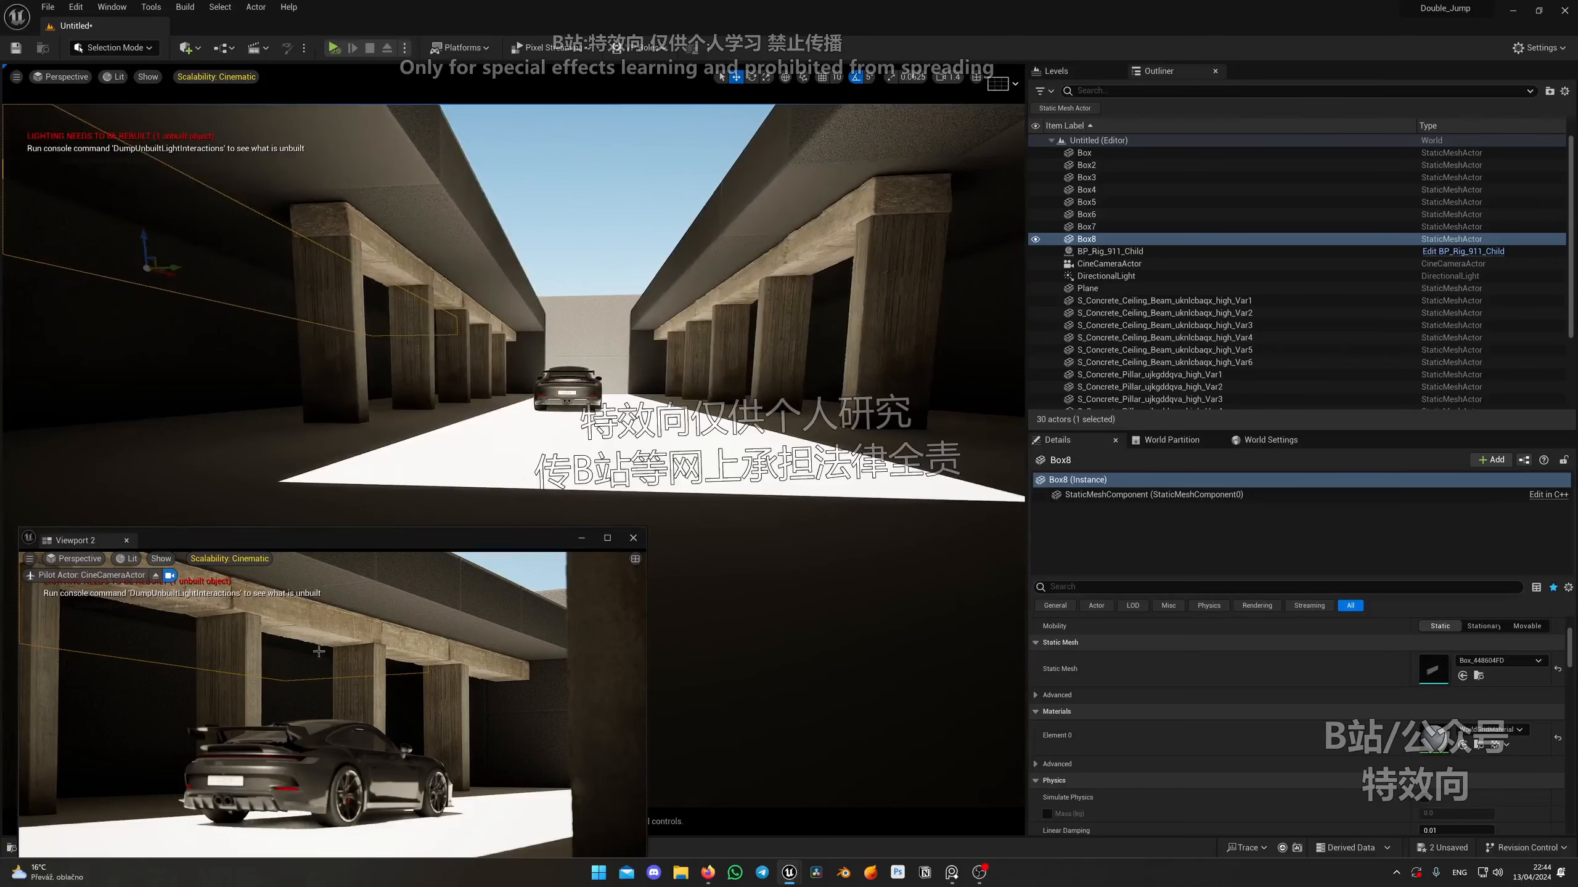
# Select both ceiling slabs on the first colonnade's side and adjust their height so they rest on the concrete beams.
pyautogui.moveTo(648, 477); pyautogui.dragTo(553, 477, button='right')
pyautogui.press('w')
pyautogui.press('d')
pyautogui.press('w')
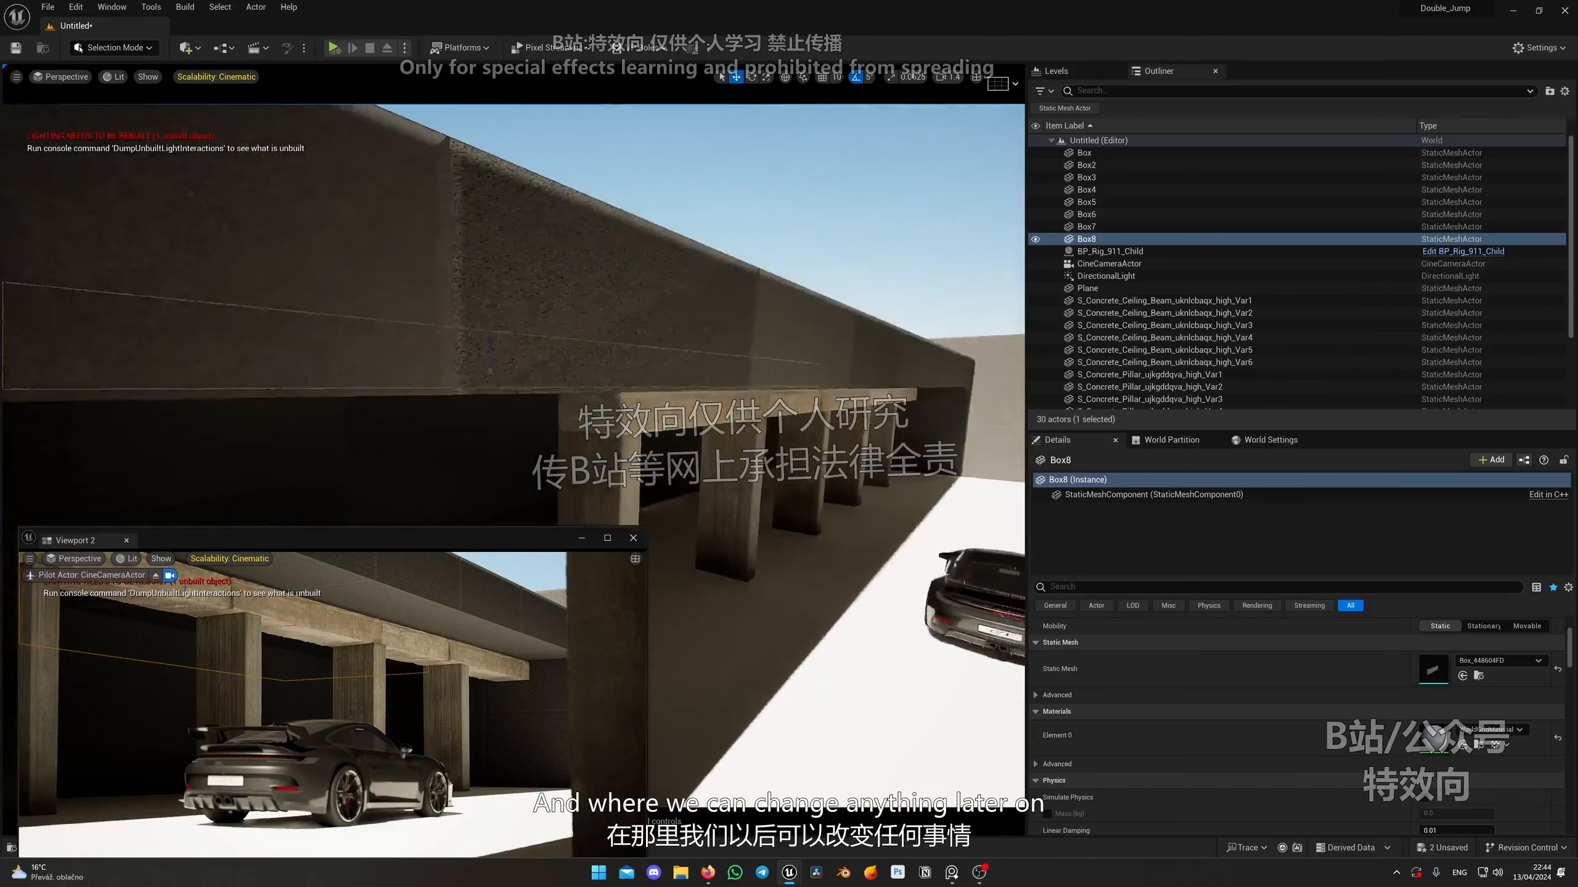
pyautogui.click(676, 395)
pyautogui.moveTo(676, 396); pyautogui.dragTo(640, 391, button='right')
pyautogui.press('w')
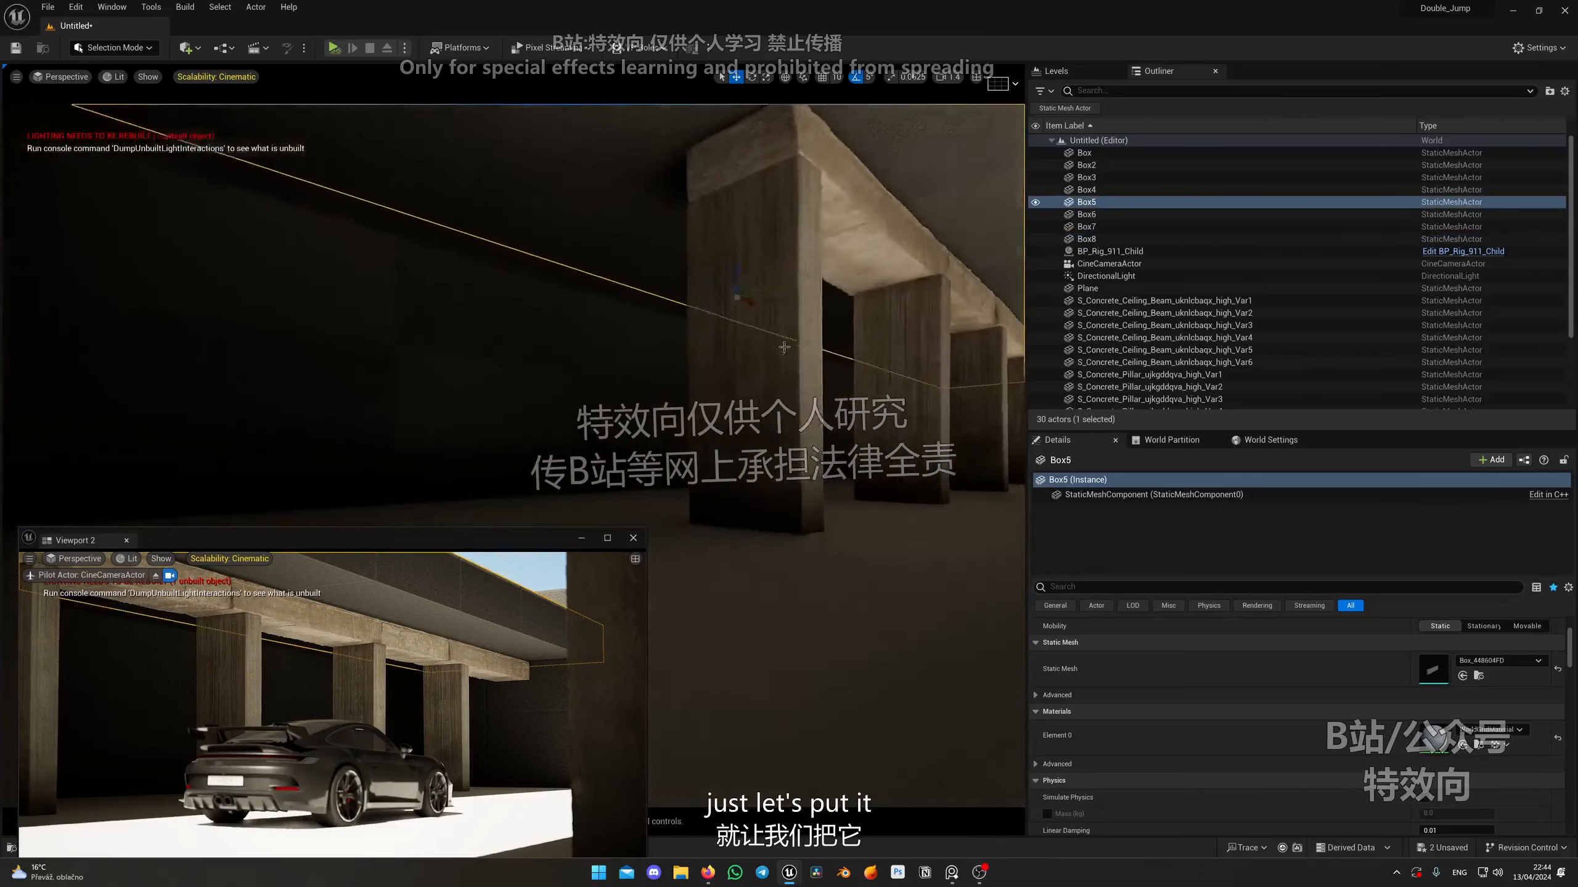
pyautogui.moveTo(579, 237); pyautogui.dragTo(581, 202, button='right')
pyautogui.press('s')
pyautogui.press('w')
pyautogui.keyDown('shift'); pyautogui.click(536, 324); pyautogui.keyUp('shift')
pyautogui.moveTo(536, 323); pyautogui.dragTo(544, 380, button='right')
pyautogui.press('d')
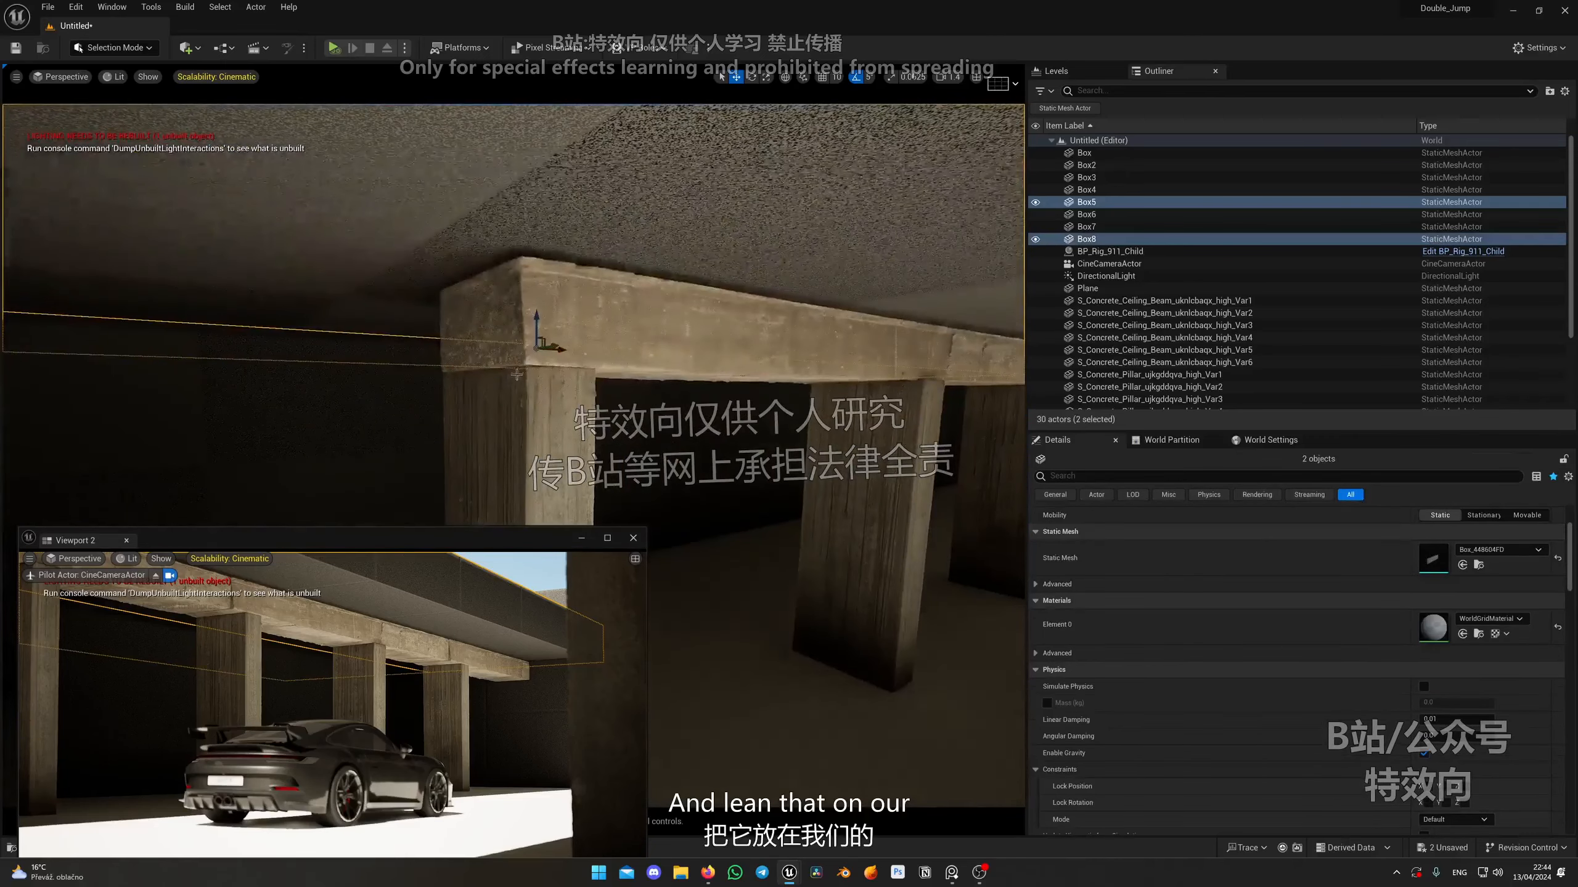
pyautogui.moveTo(535, 323); pyautogui.dragTo(536, 324)
pyautogui.press('s')
pyautogui.moveTo(540, 330); pyautogui.dragTo(733, 329, button='right')
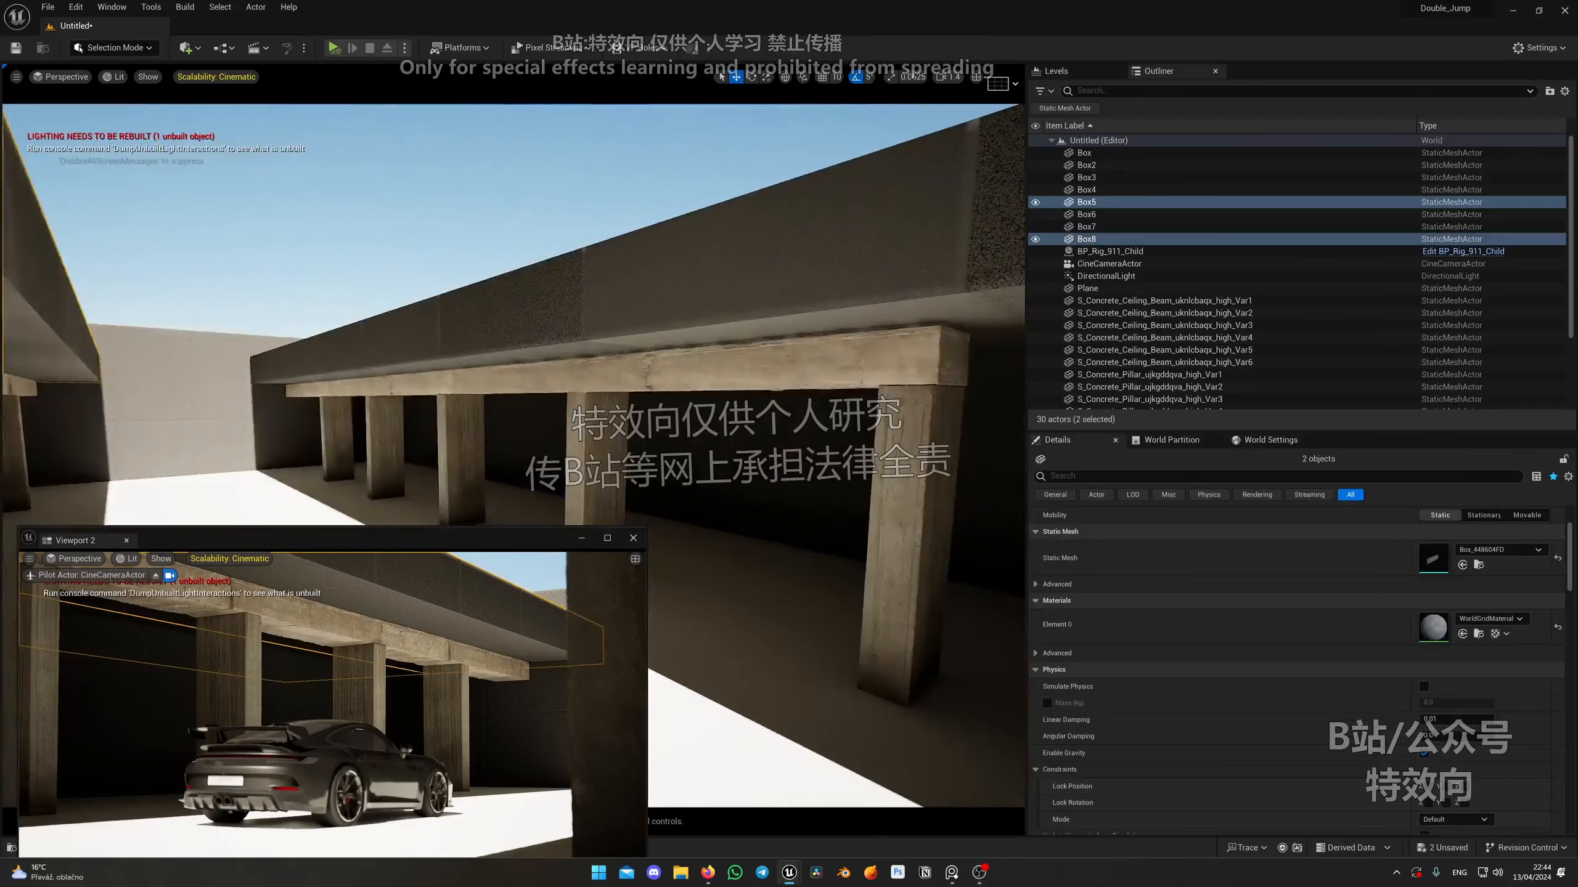
# Copy the Z location value to the inner ceiling slab above the opposite colonnade so the slab heights match.
pyautogui.scroll(3, 1348, 618)
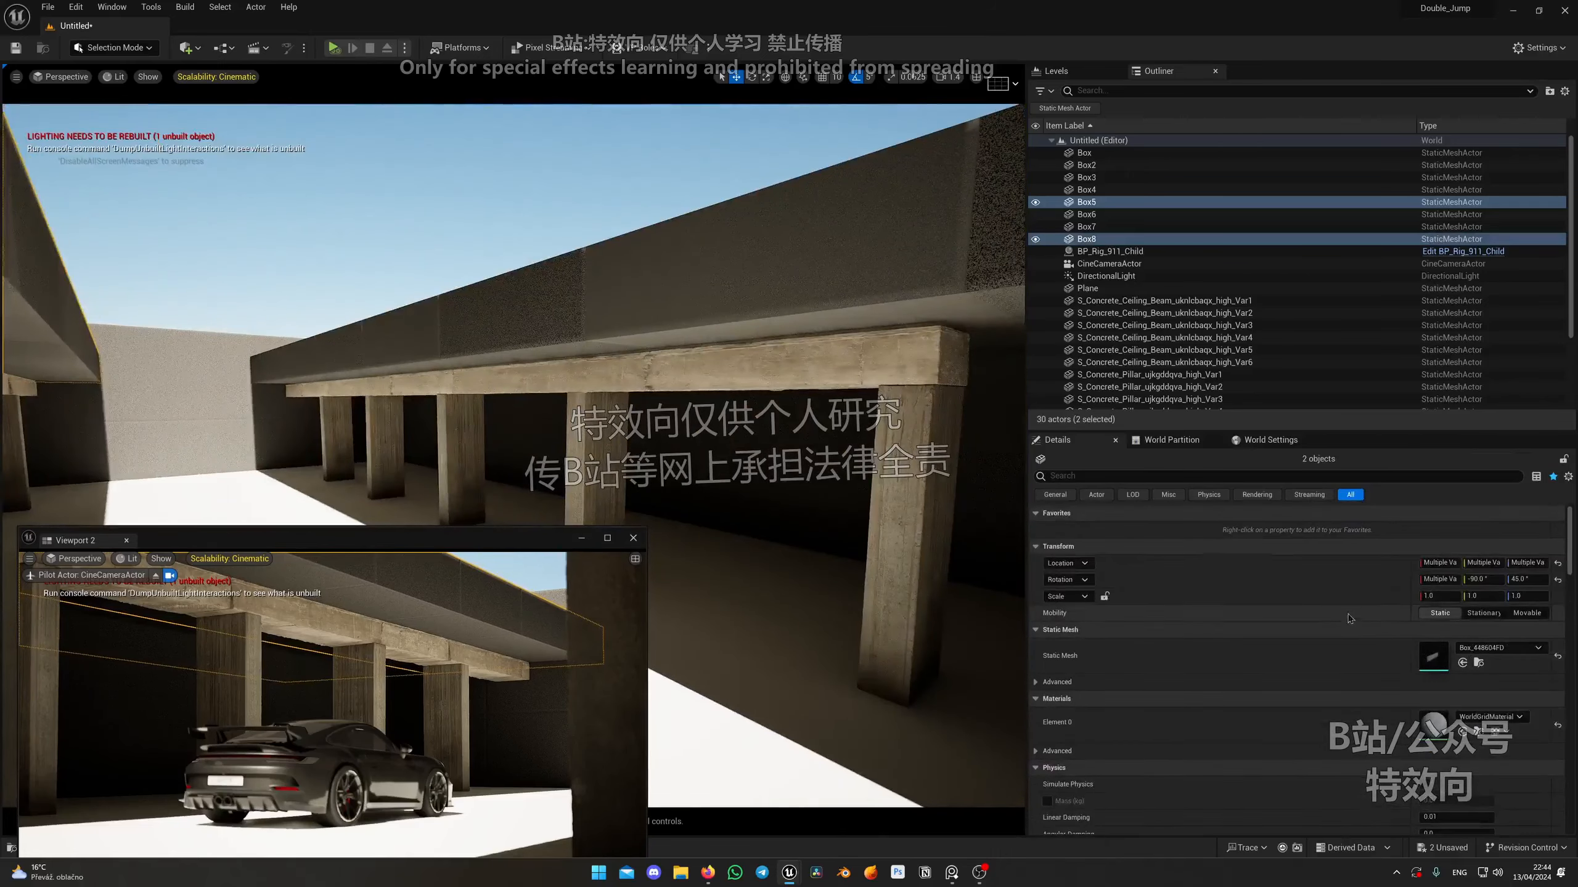
pyautogui.click(1540, 562)
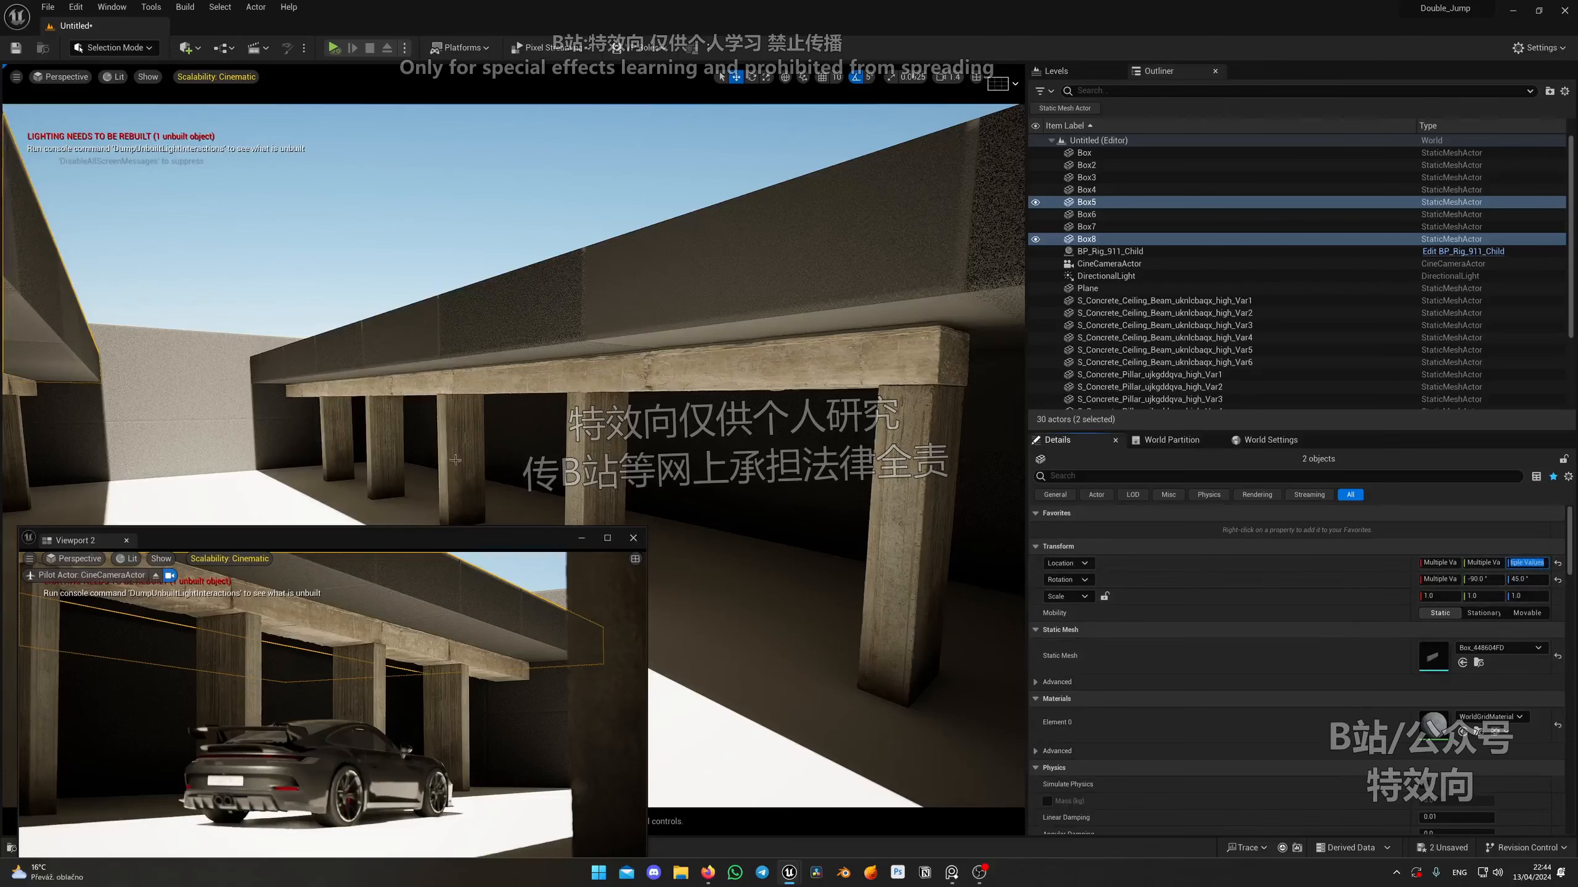
pyautogui.click(69, 324)
pyautogui.moveTo(69, 324); pyautogui.dragTo(7, 320, button='right')
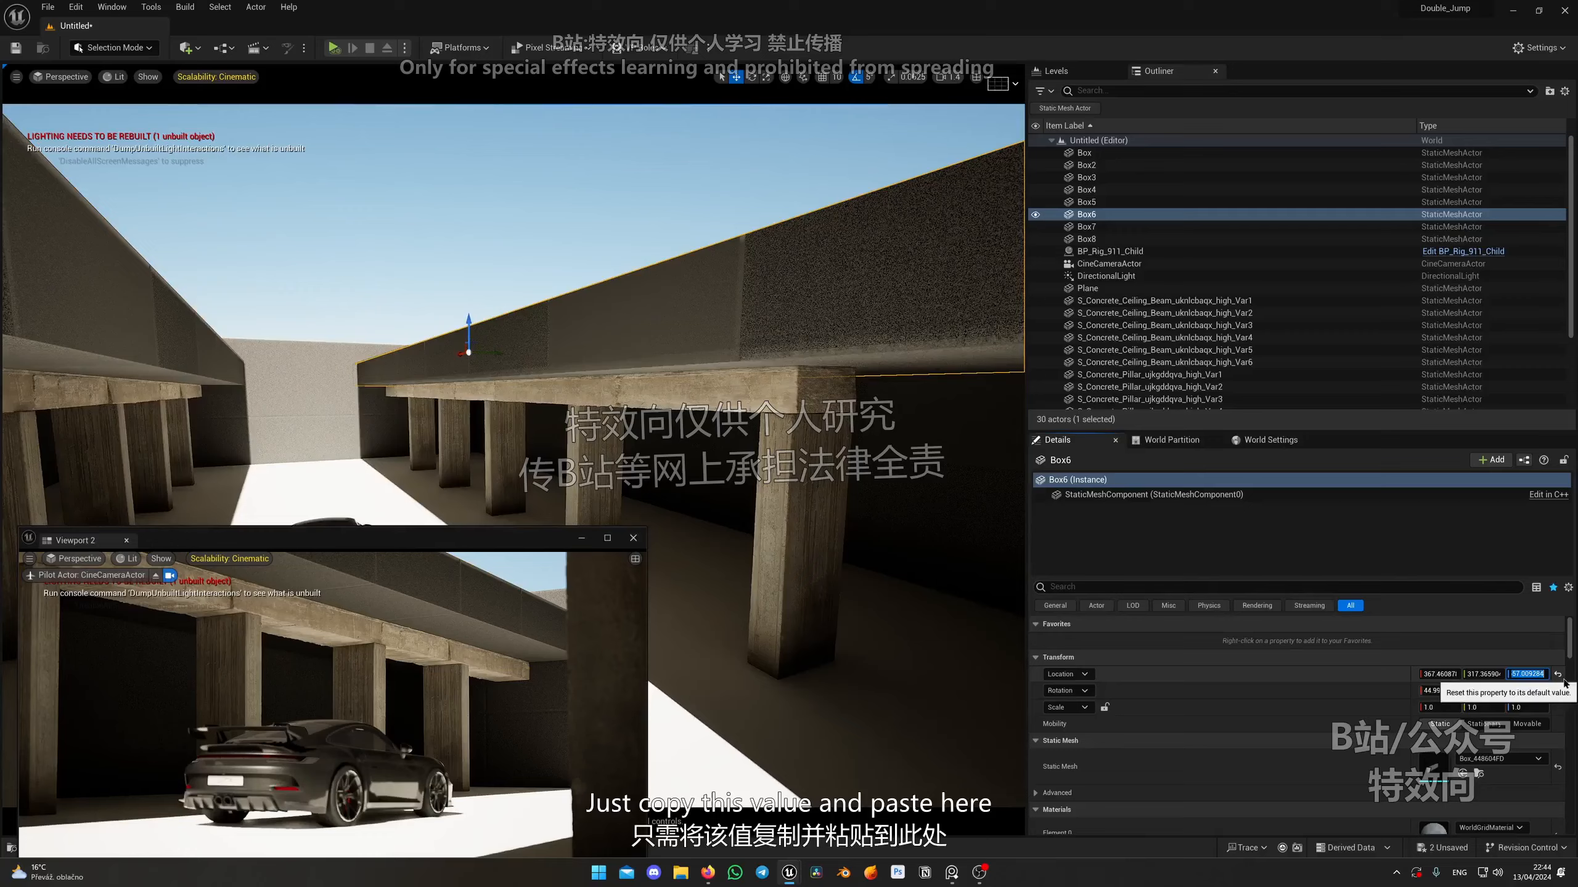
# Find the Megascans Worn_Concrete_Ceiling surface and apply its material instance to the ceiling slabs.
pyautogui.moveTo(818, 567); pyautogui.dragTo(721, 374, button='right')
pyautogui.scroll(-2, 894, 522)
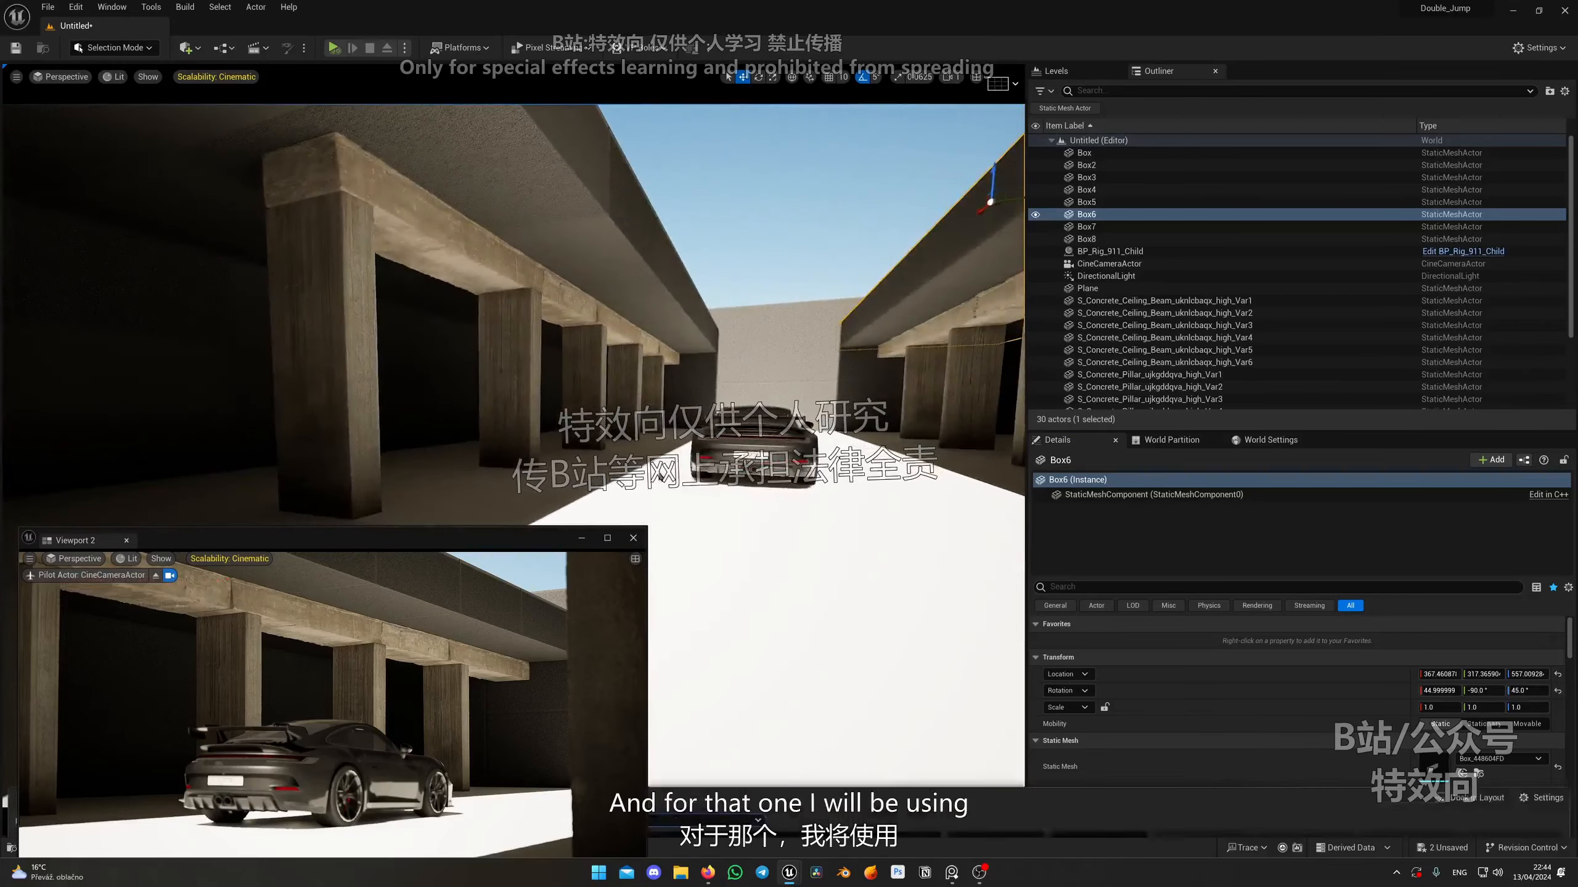
pyautogui.hotkey('ctrl', 'space')
pyautogui.moveTo(515, 547); pyautogui.dragTo(67, 712)
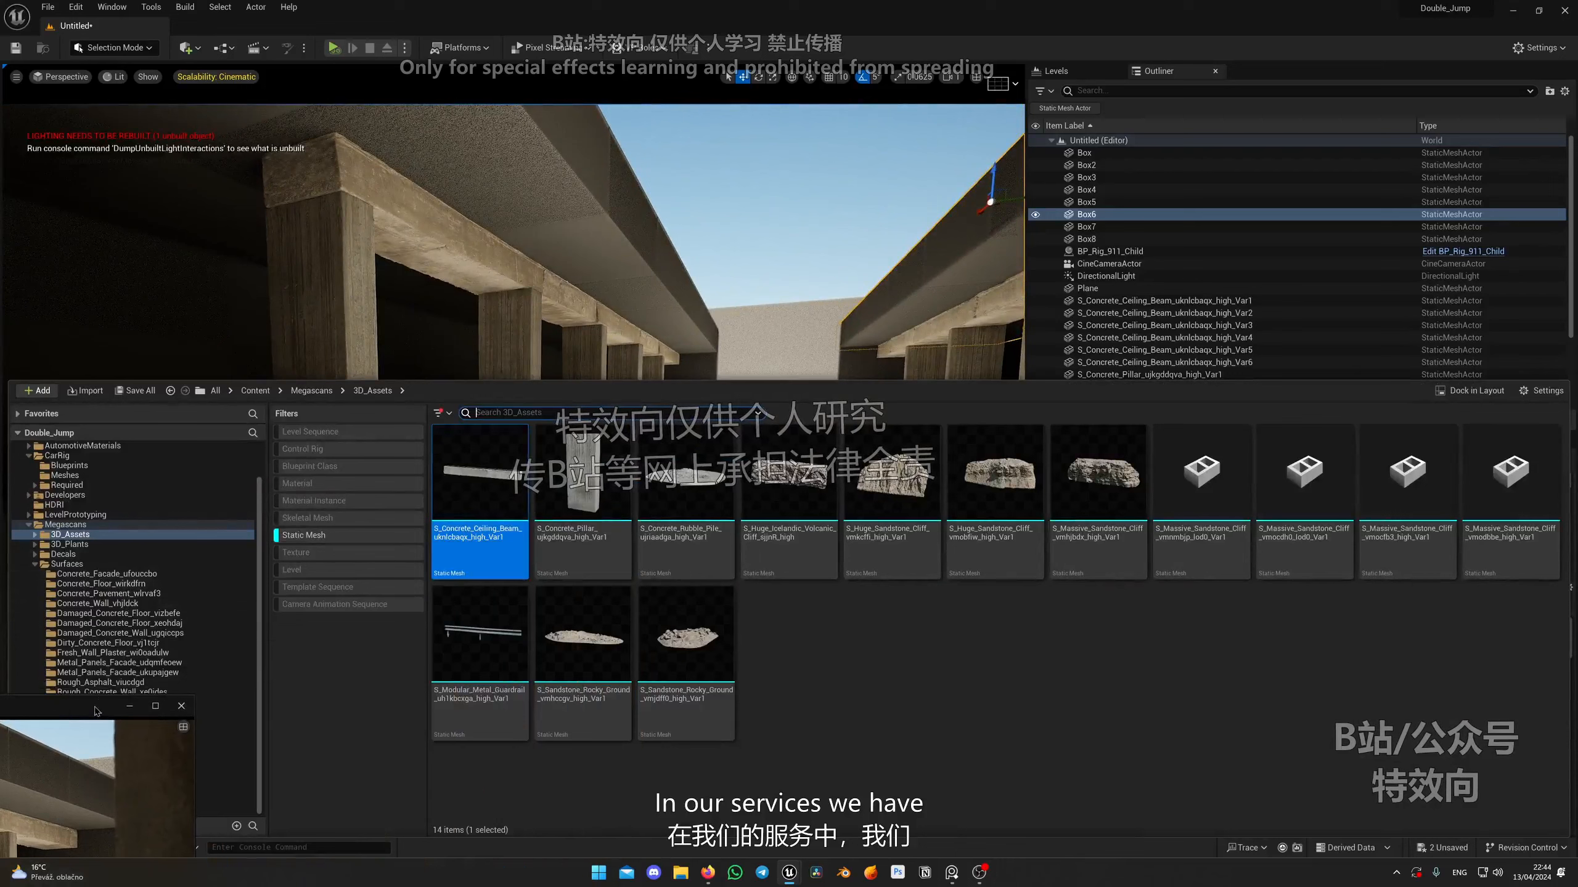
pyautogui.moveTo(95, 711); pyautogui.dragTo(51, 762)
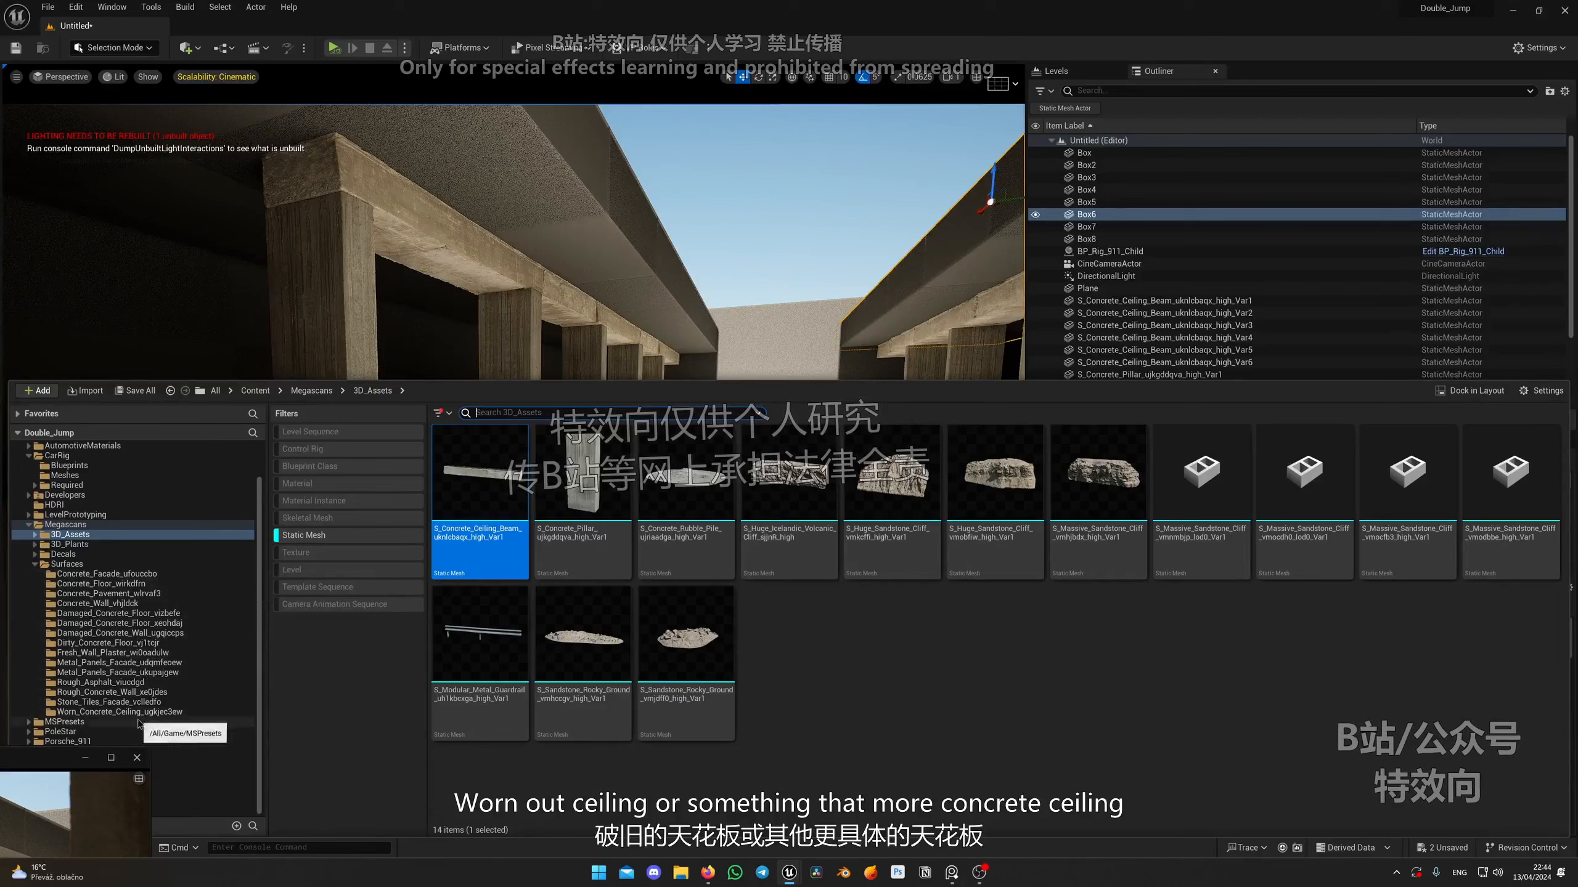
pyautogui.click(103, 713)
pyautogui.click(359, 540)
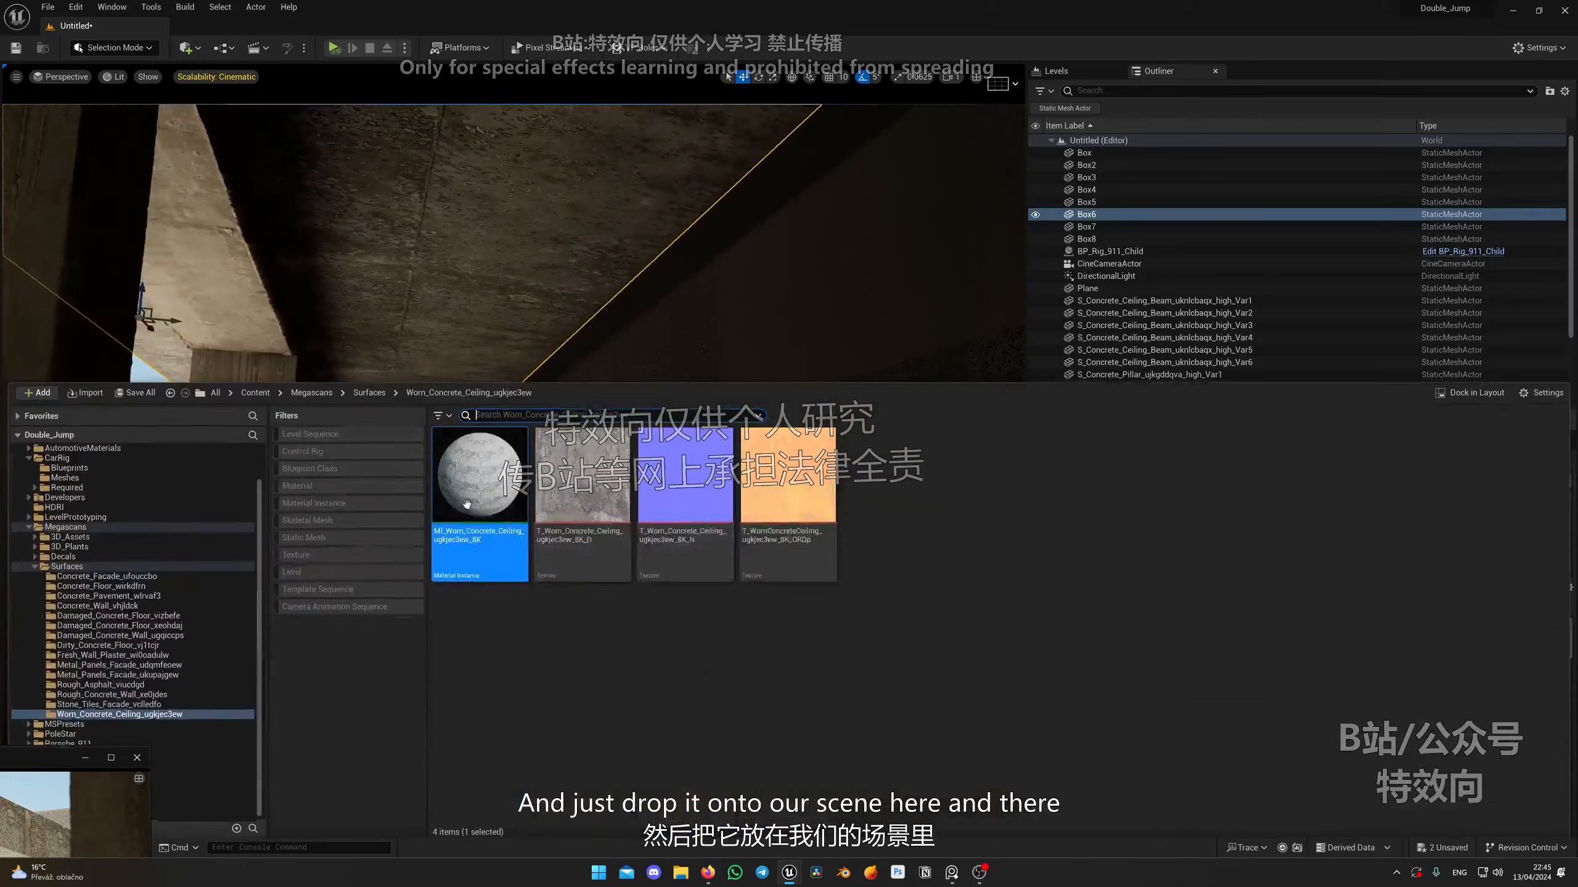
pyautogui.moveTo(479, 472); pyautogui.dragTo(703, 252)
pyautogui.moveTo(703, 252); pyautogui.dragTo(703, 252)
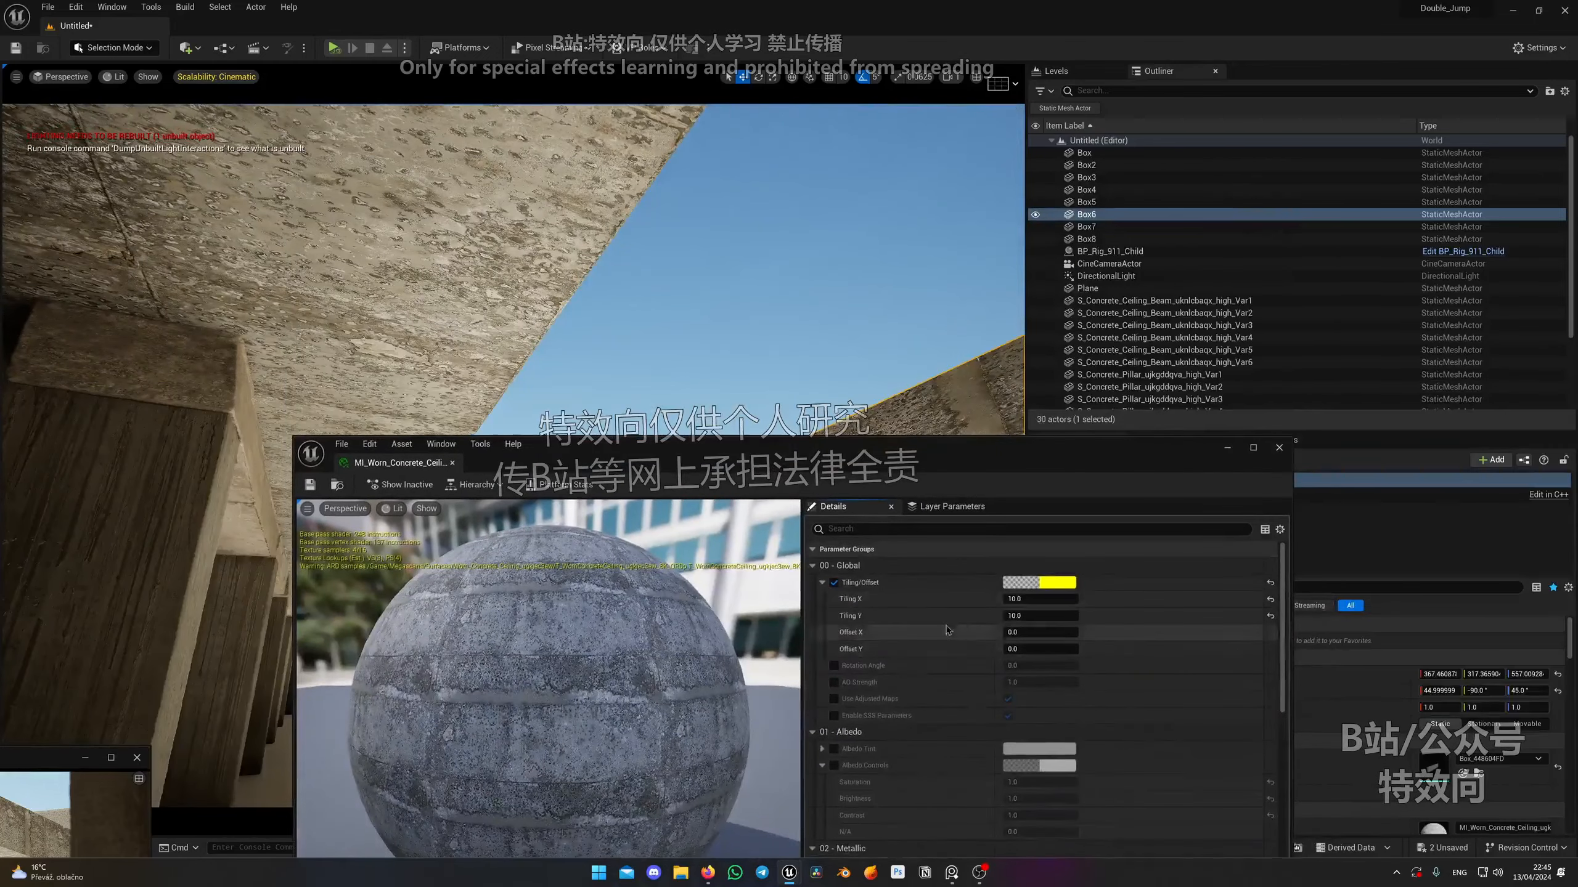
# Try a Tiling Y of 15 on the worn concrete ceiling material.
pyautogui.moveTo(516, 267); pyautogui.dragTo(621, 258, button='right')
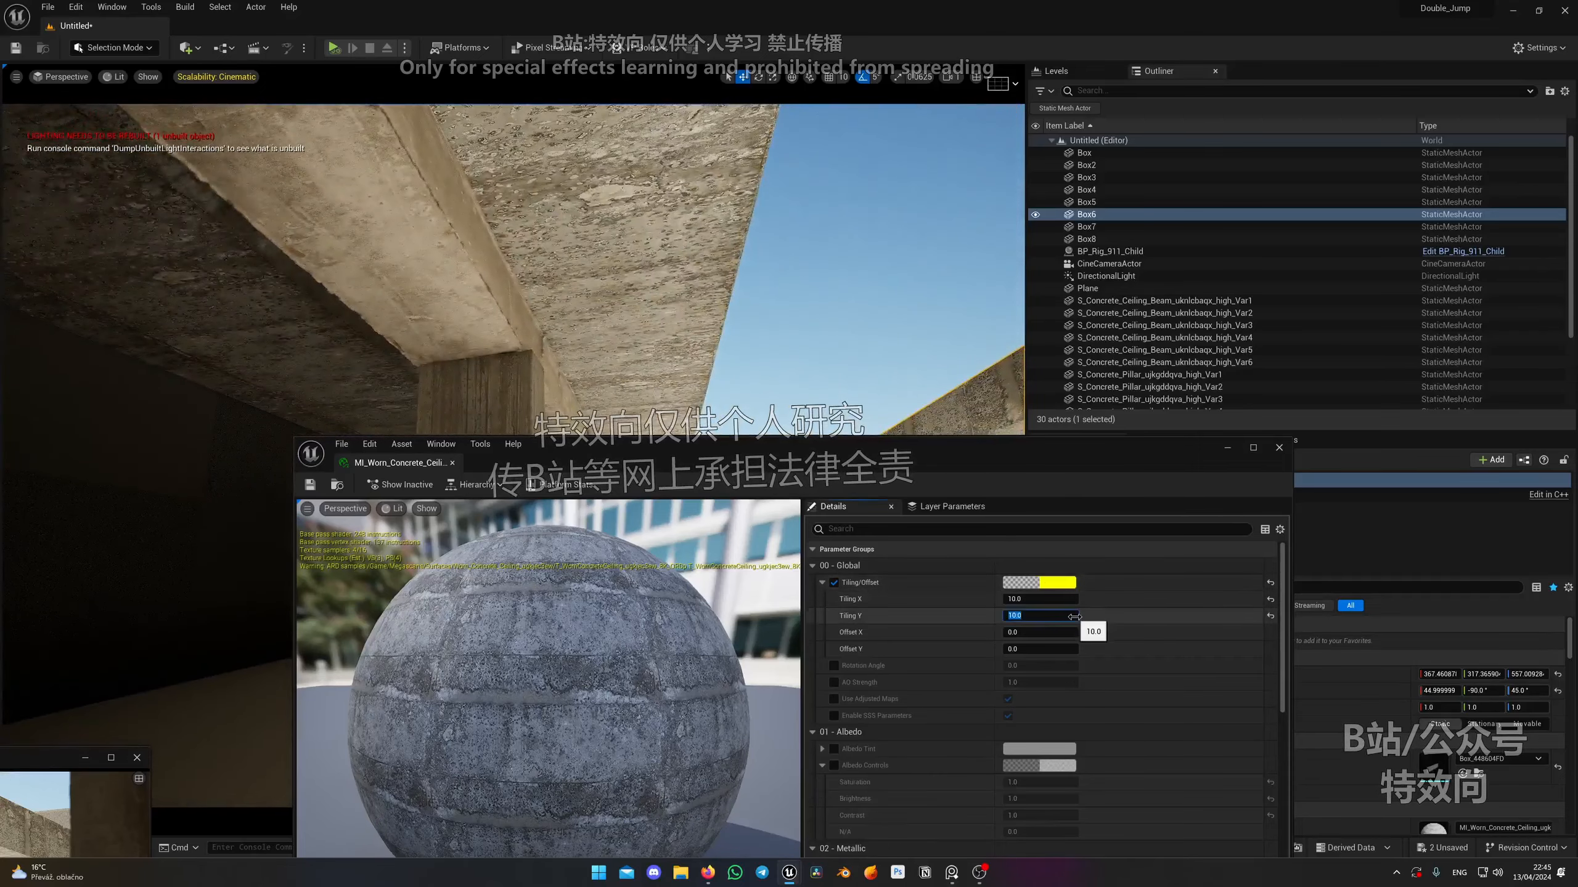
pyautogui.write('15')
pyautogui.press('Return')
pyautogui.moveTo(603, 222)
pyautogui.mouseDown(button='right')
pyautogui.moveTo(575, 212)
pyautogui.moveTo(609, 228)
pyautogui.mouseUp(button='right')
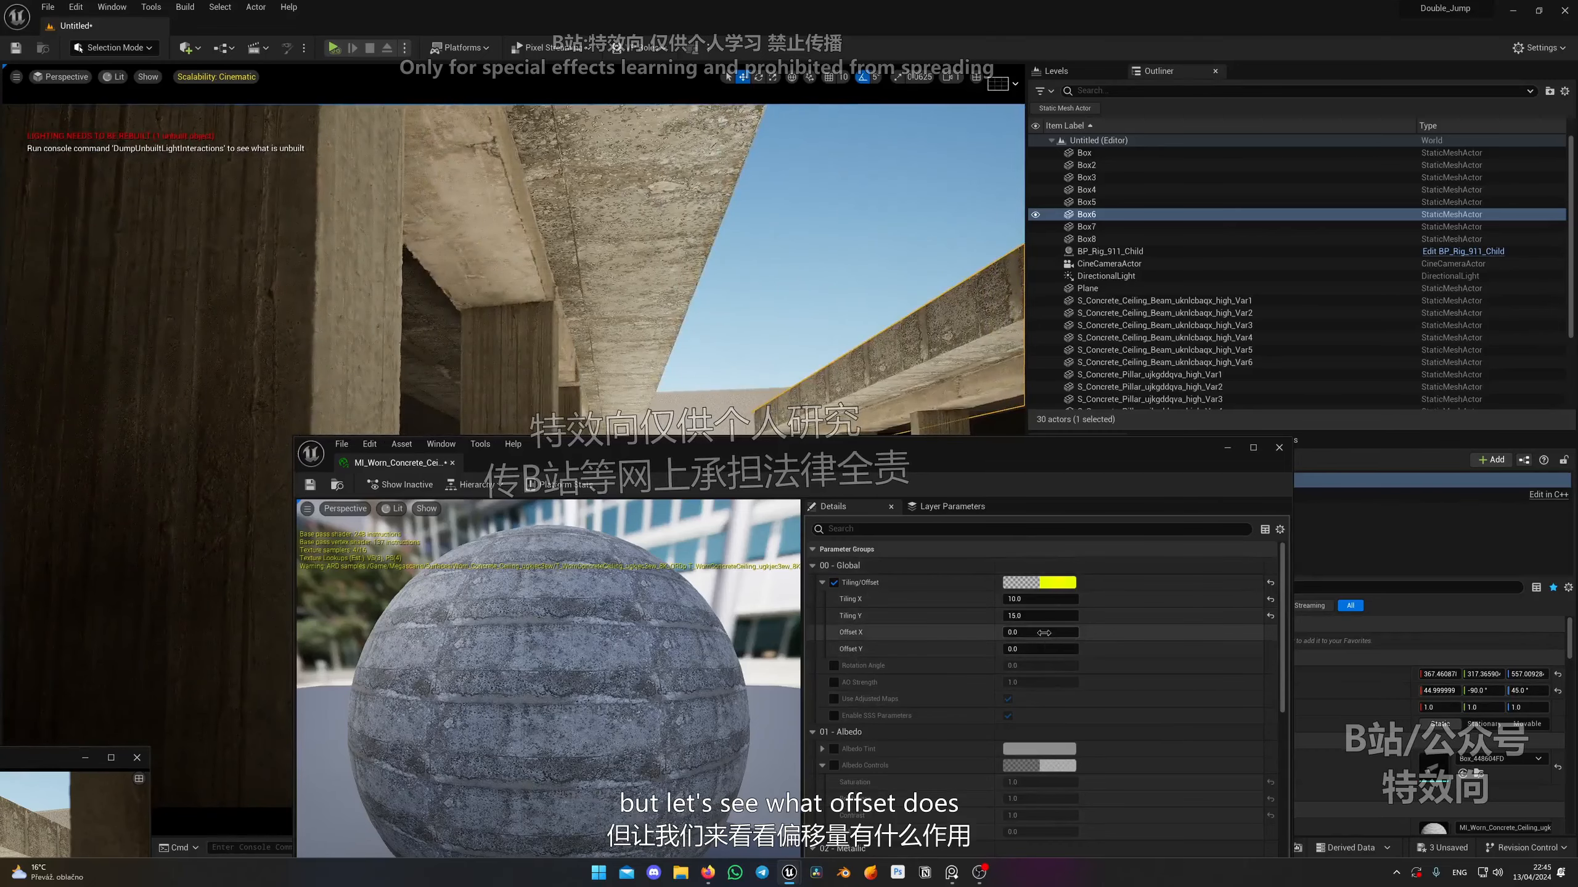
# Try an Offset Y of about -0.053 and a Tiling Y of 12 on the ceiling material.
pyautogui.moveTo(1043, 649); pyautogui.dragTo(1028, 649)
pyautogui.click(1059, 616)
pyautogui.write('12')
pyautogui.press('Return')
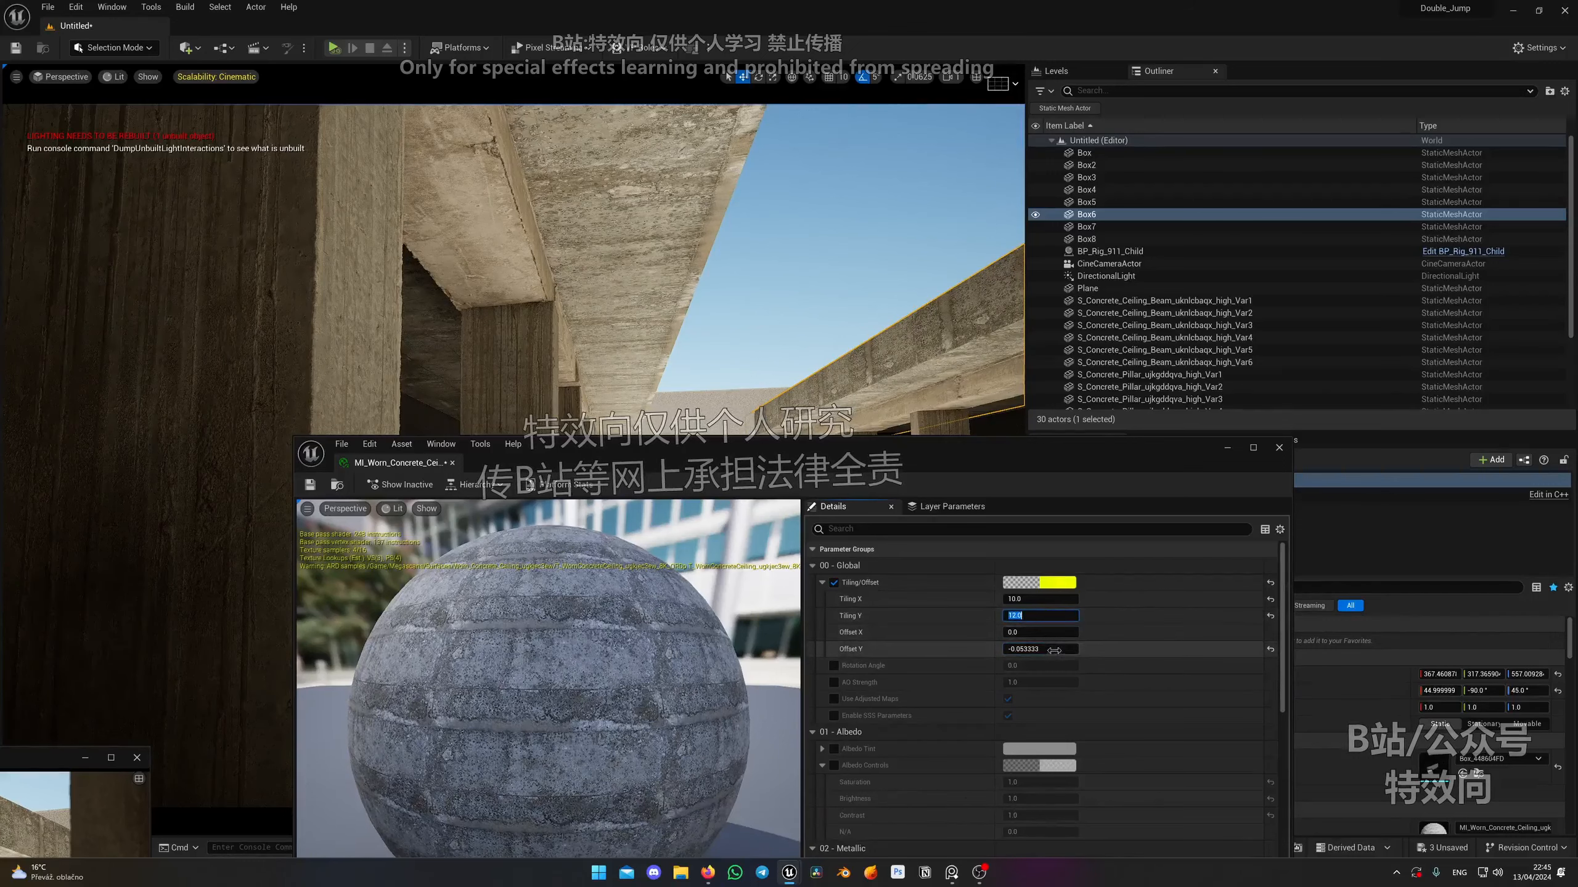
# Set the ceiling material's Tiling Y to 13 and its Offset Y to about -0.027 to align the seams with the beams.
pyautogui.moveTo(1031, 649); pyautogui.dragTo(1036, 649)
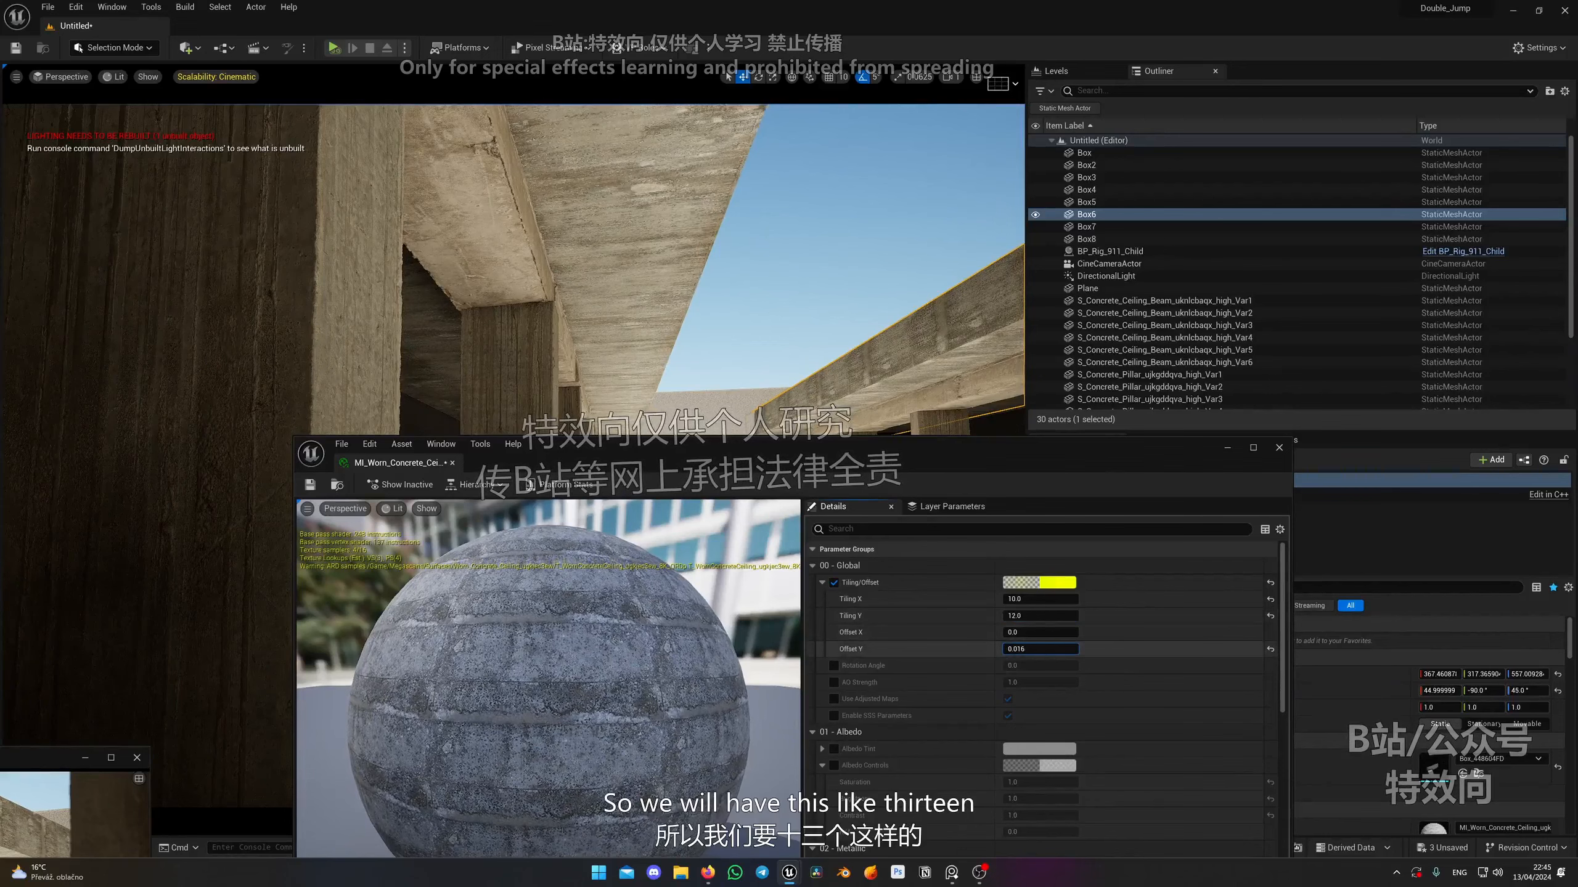
pyautogui.press('Return')
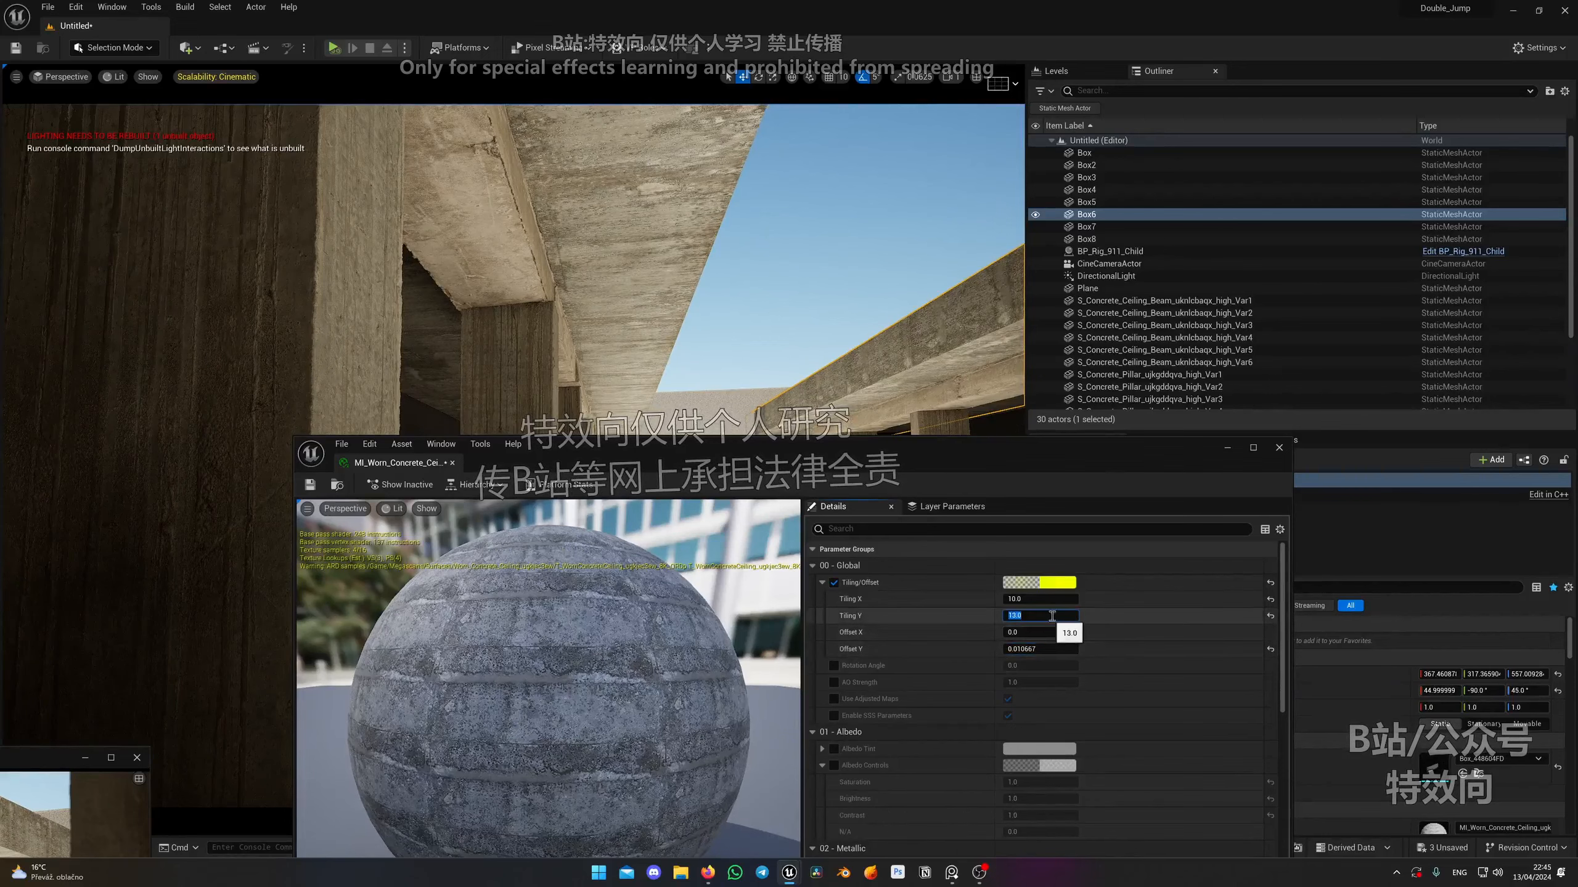
pyautogui.moveTo(566, 239); pyautogui.dragTo(566, 187, button='right')
pyautogui.press('w')
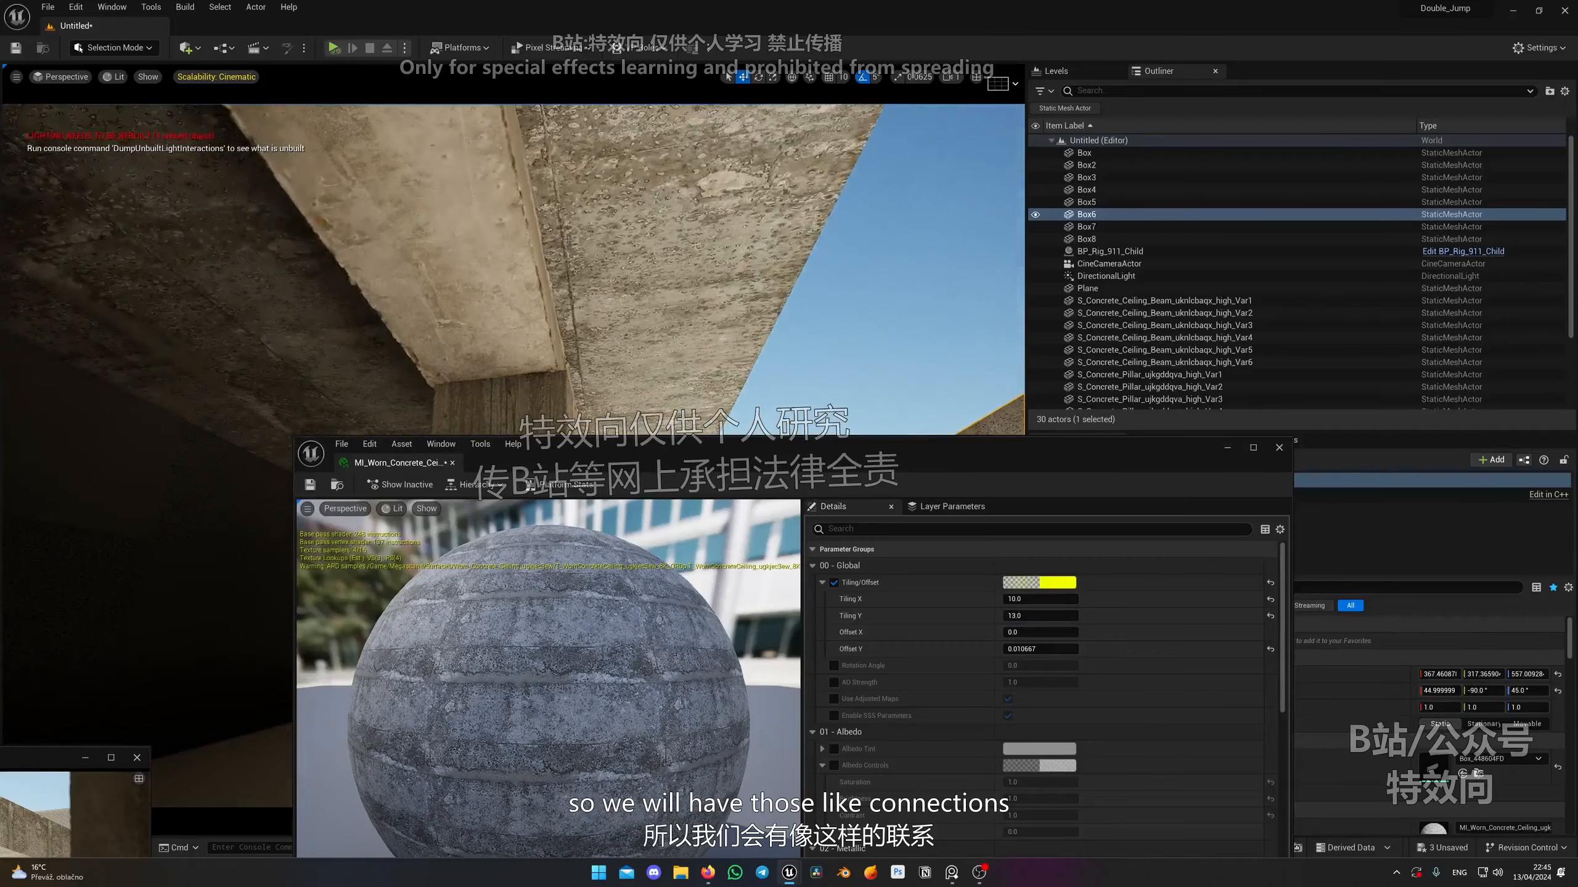
pyautogui.moveTo(1046, 649); pyautogui.dragTo(1021, 649)
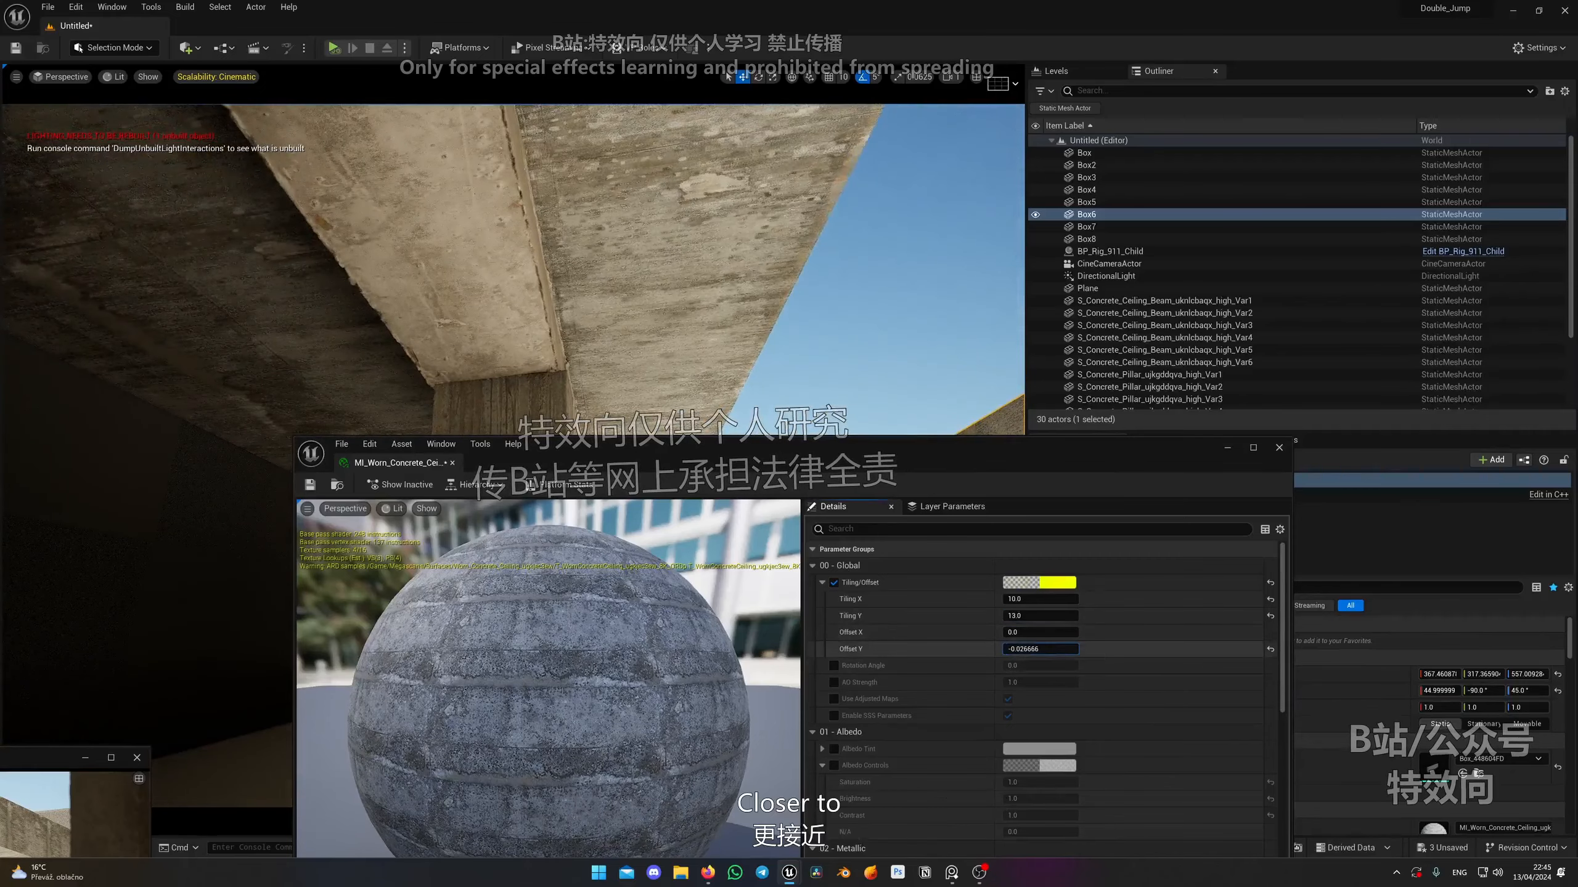
# Set the ceiling material's Tiling X to 12 and bring the camera preview window back into full view.
pyautogui.press('d')
pyautogui.moveTo(794, 182); pyautogui.dragTo(717, 219, button='right')
pyautogui.press('w')
pyautogui.press('s')
pyautogui.press('a')
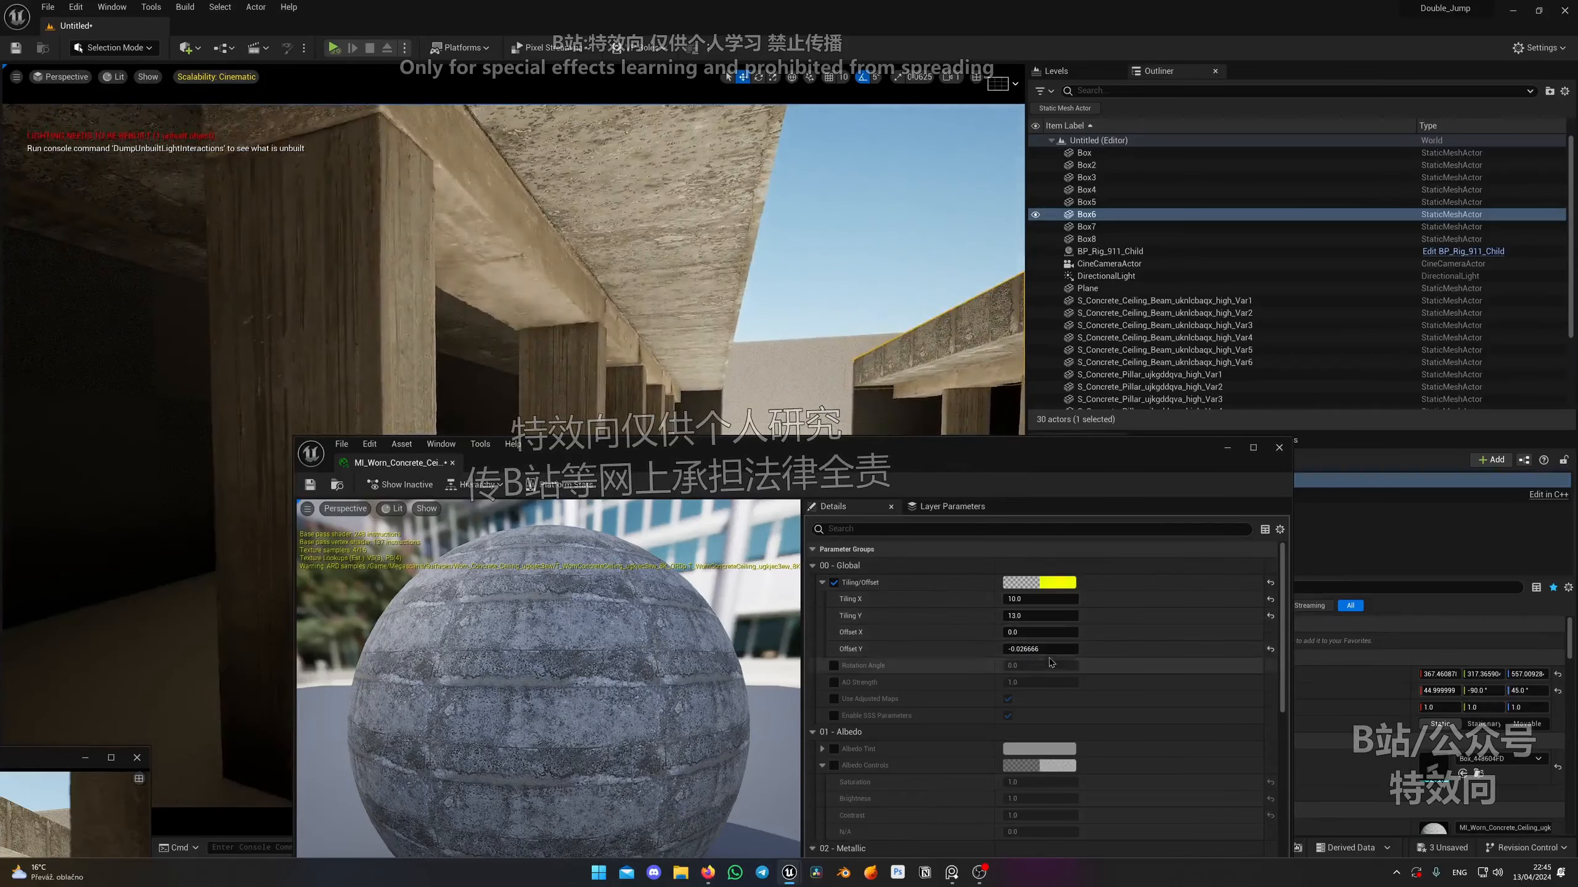
pyautogui.click(1054, 599)
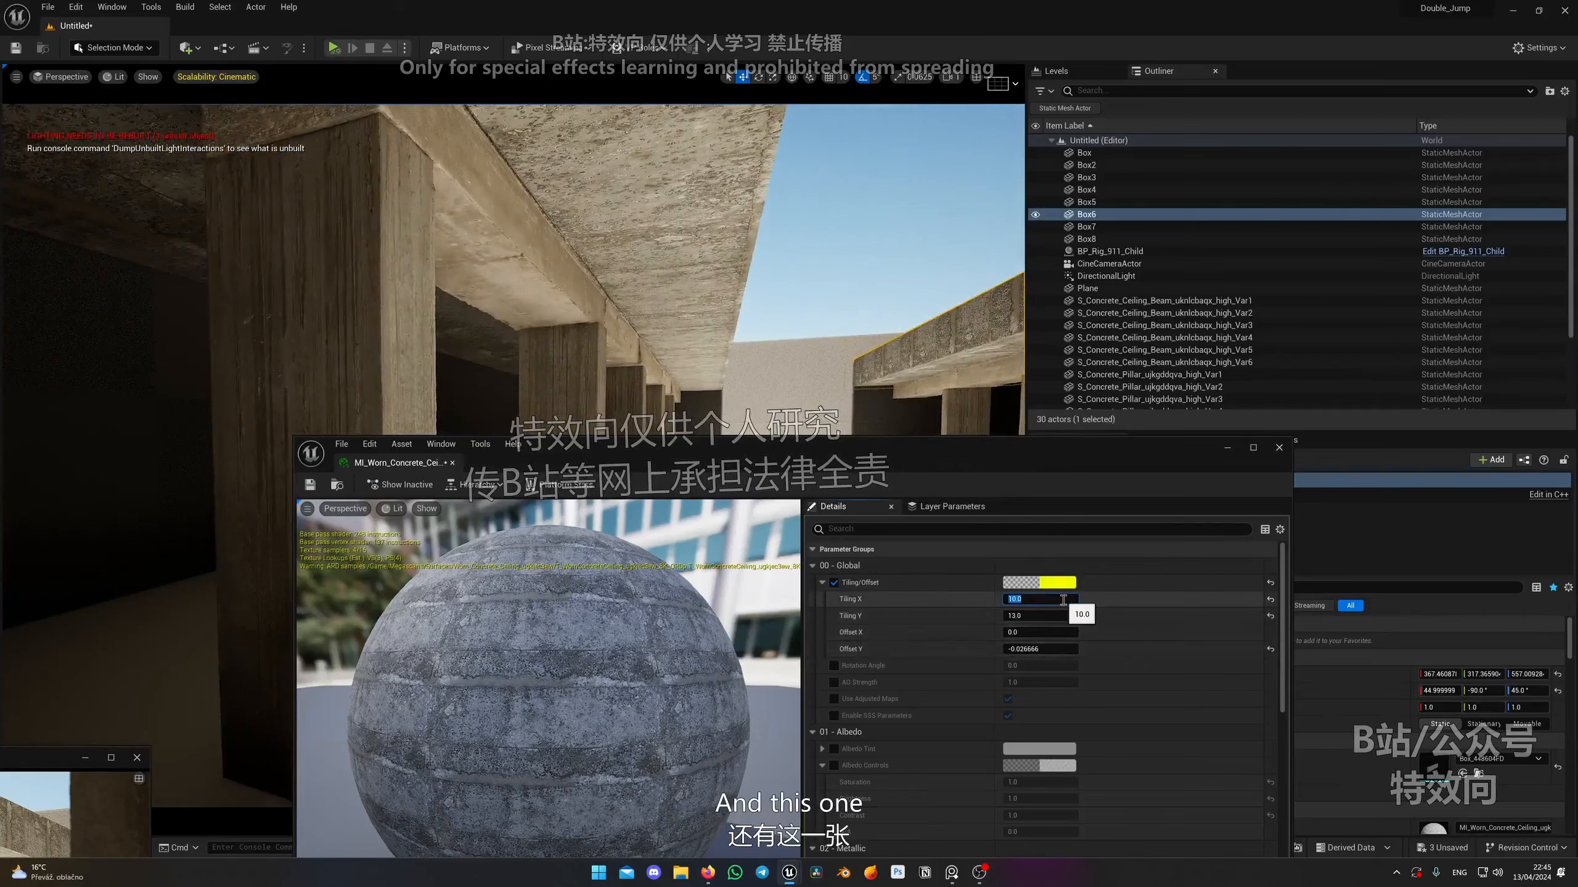
pyautogui.write('12')
pyautogui.press('Return')
pyautogui.moveTo(771, 328)
pyautogui.mouseDown(button='right')
pyautogui.moveTo(652, 326)
pyautogui.moveTo(764, 332)
pyautogui.moveTo(752, 329)
pyautogui.moveTo(671, 329)
pyautogui.moveTo(765, 348)
pyautogui.mouseUp(button='right')
pyautogui.moveTo(25, 769); pyautogui.dragTo(496, 429)
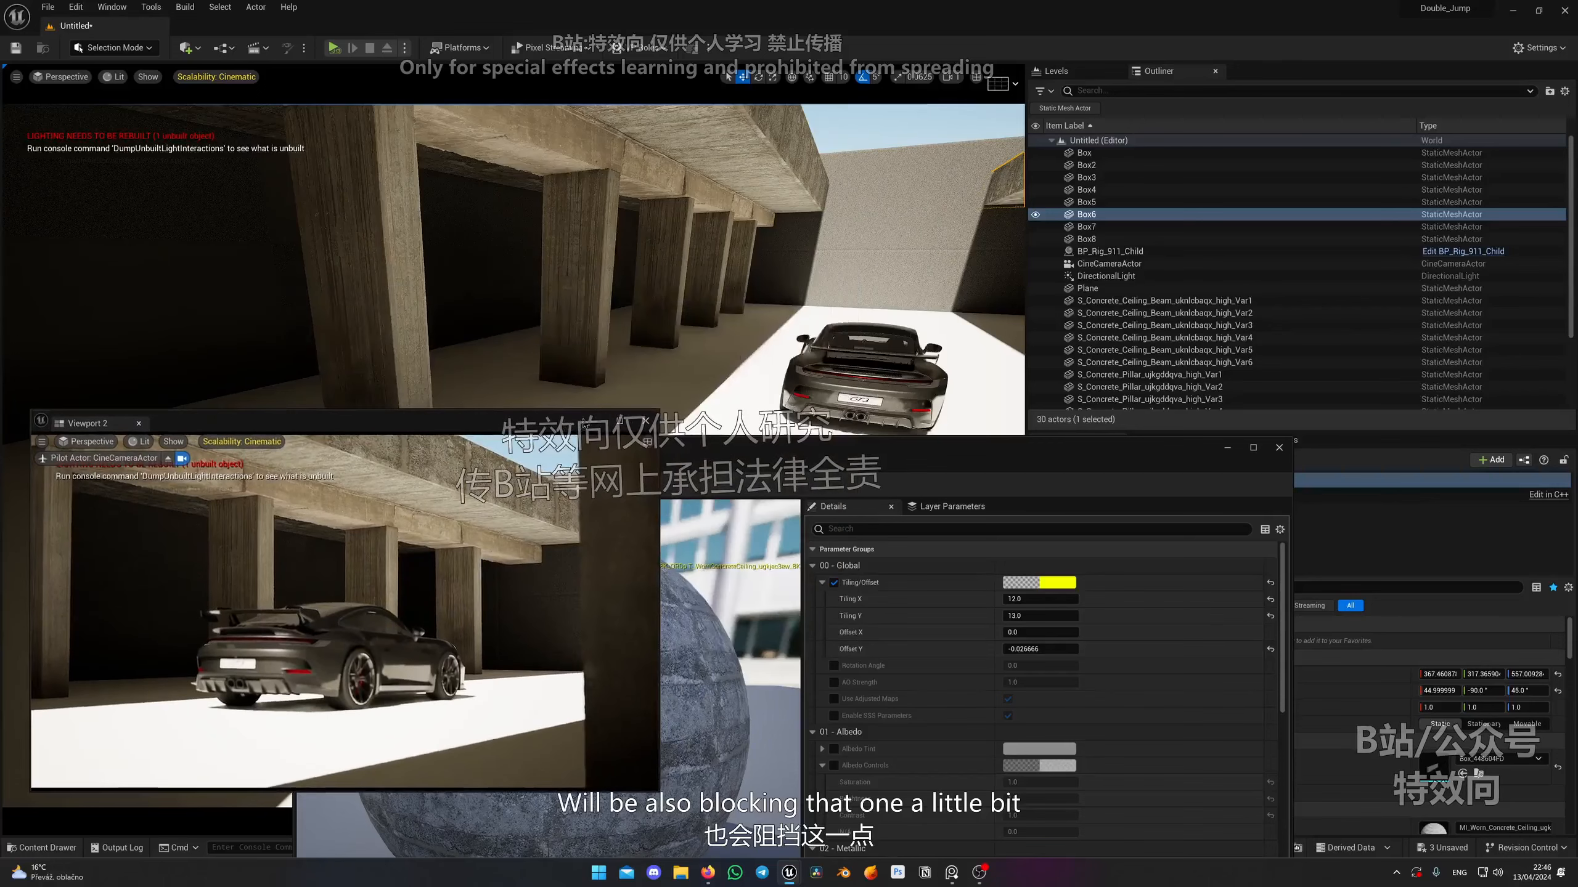
# Clear the floating camera preview and material editor away, and select the untextured box wall behind the pillars.
pyautogui.click(645, 423)
pyautogui.moveTo(696, 348); pyautogui.dragTo(547, 298, button='right')
pyautogui.click(1279, 448)
pyautogui.moveTo(745, 510); pyautogui.dragTo(596, 429, button='right')
pyautogui.click(684, 516)
pyautogui.moveTo(689, 524); pyautogui.dragTo(826, 596, button='right')
# Browse to the Megascans Surfaces folder and filter its contents to material instances only.
pyautogui.hotkey('ctrl', 'space')
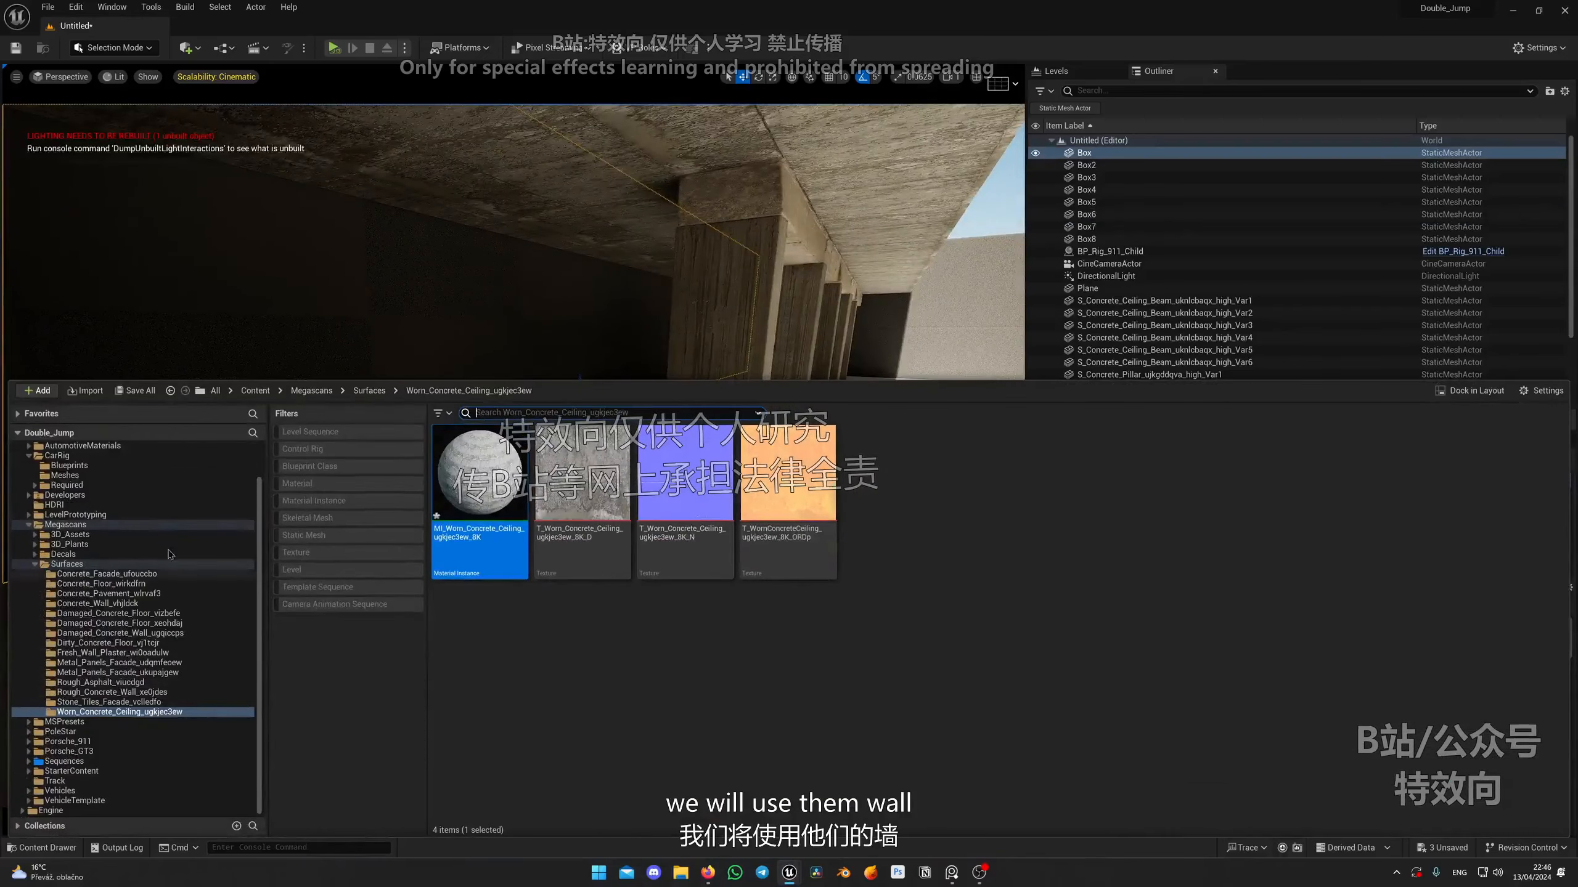
pyautogui.click(66, 564)
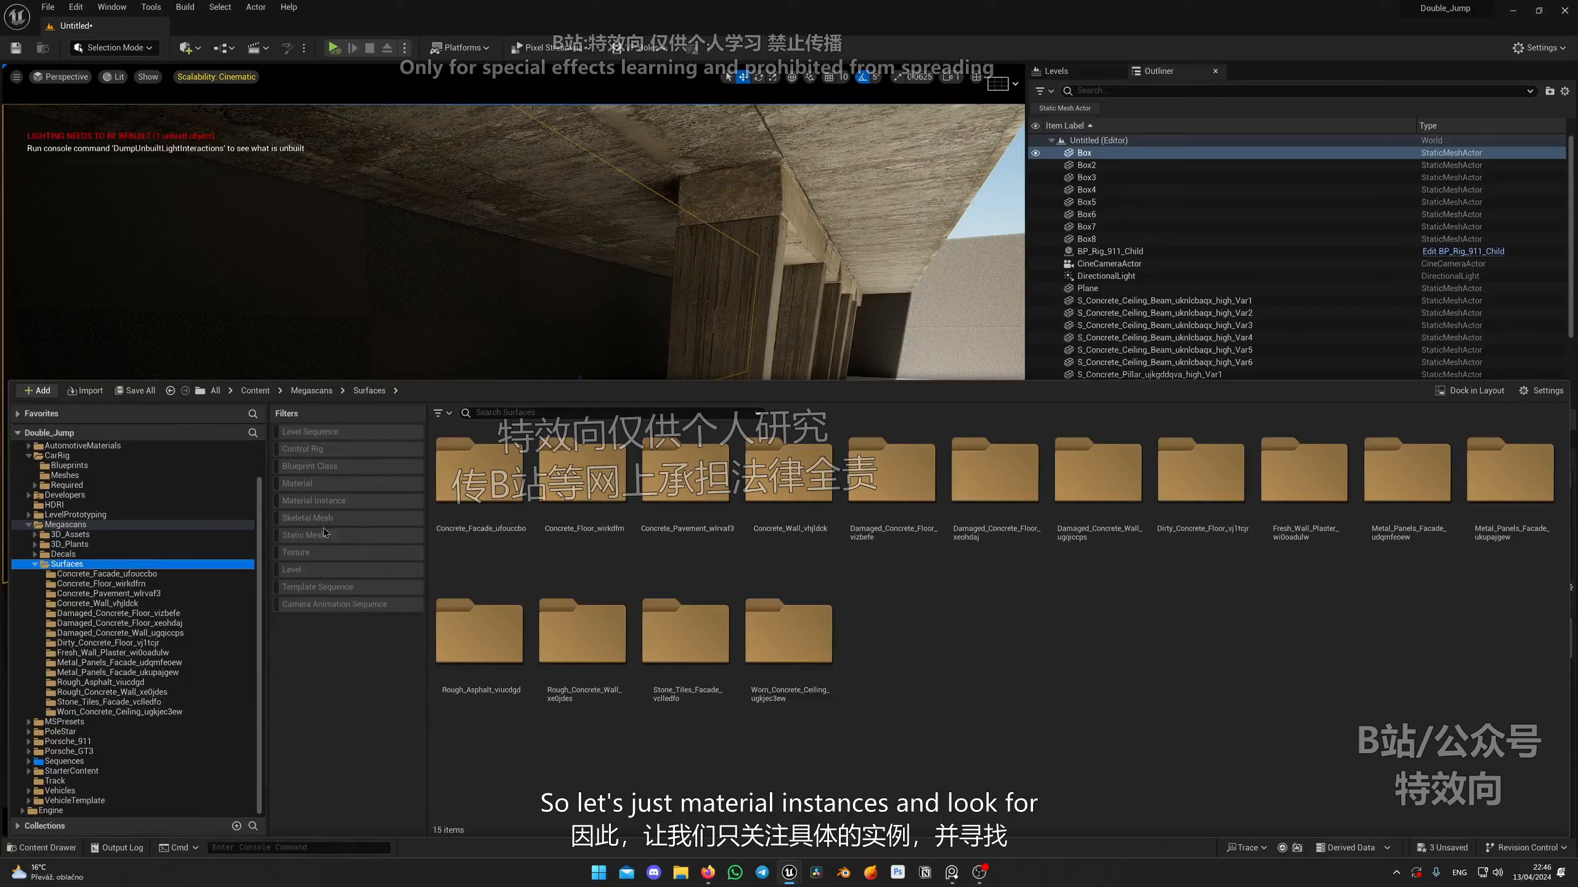
pyautogui.click(313, 501)
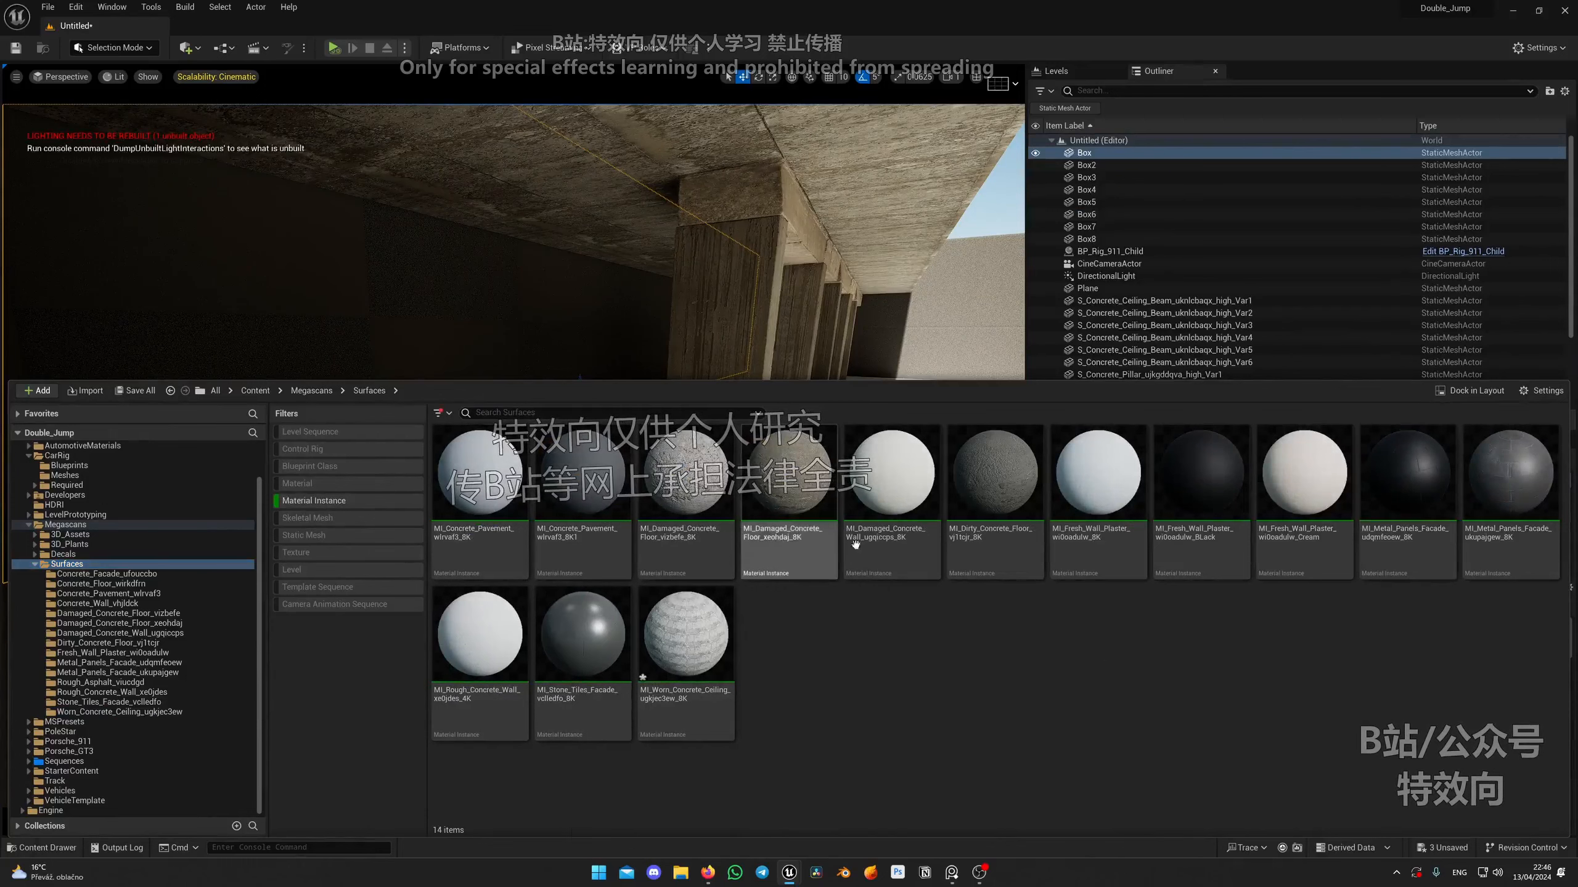
# Apply MI_Damaged_Concrete_Wall to the side walls and the end walls of the hall.
pyautogui.click(894, 498)
pyautogui.moveTo(912, 505); pyautogui.dragTo(362, 325)
pyautogui.moveTo(535, 361); pyautogui.dragTo(534, 361, button='right')
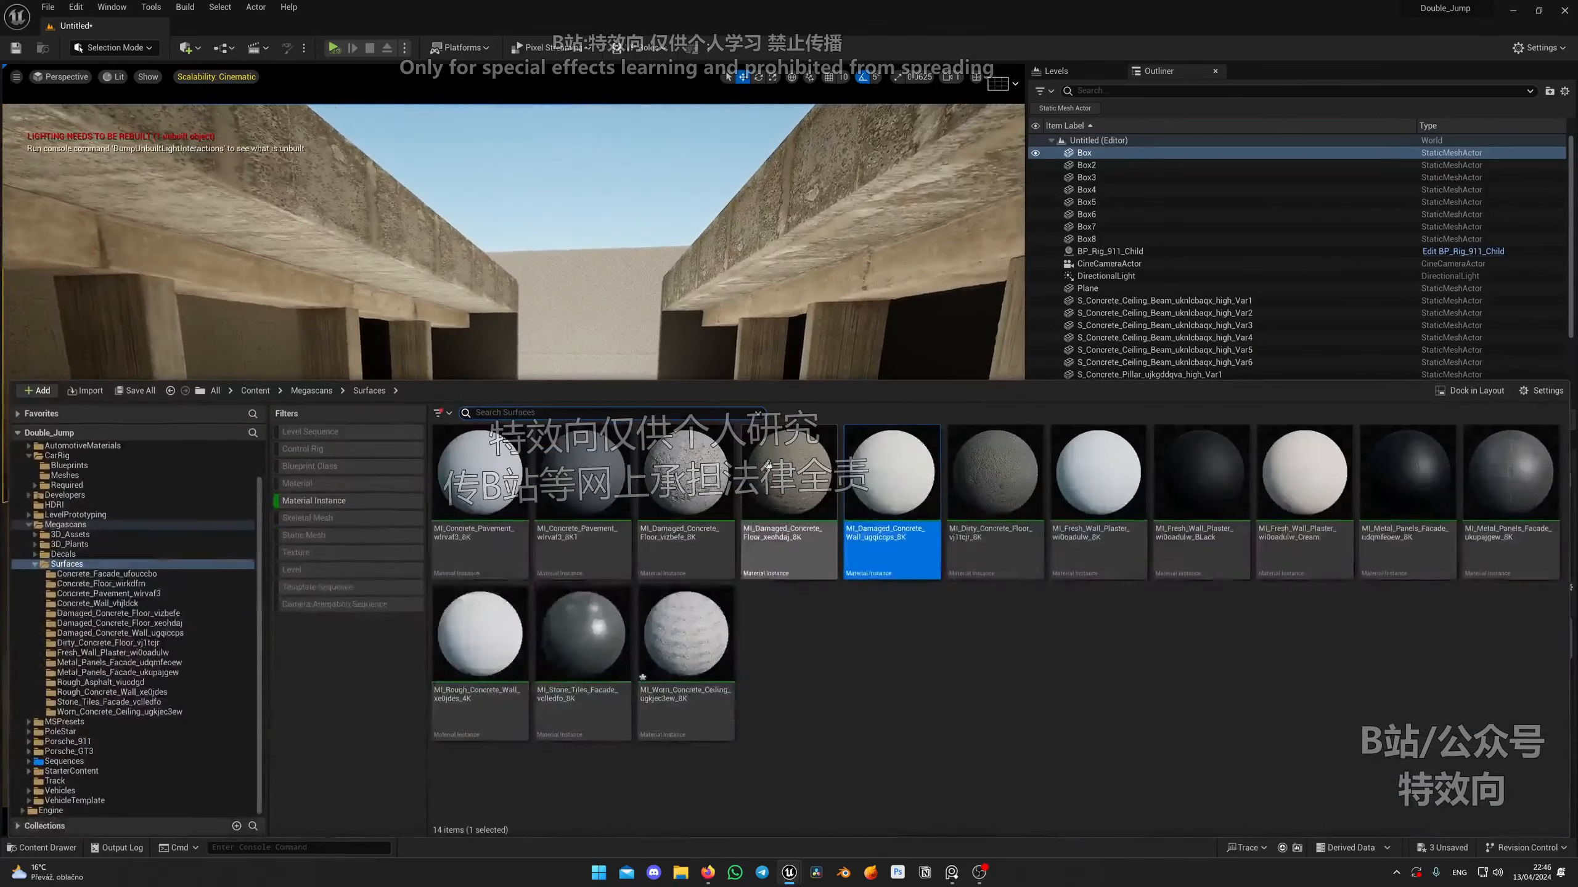
pyautogui.moveTo(894, 505); pyautogui.dragTo(684, 349)
pyautogui.moveTo(534, 361); pyautogui.dragTo(535, 361, button='right')
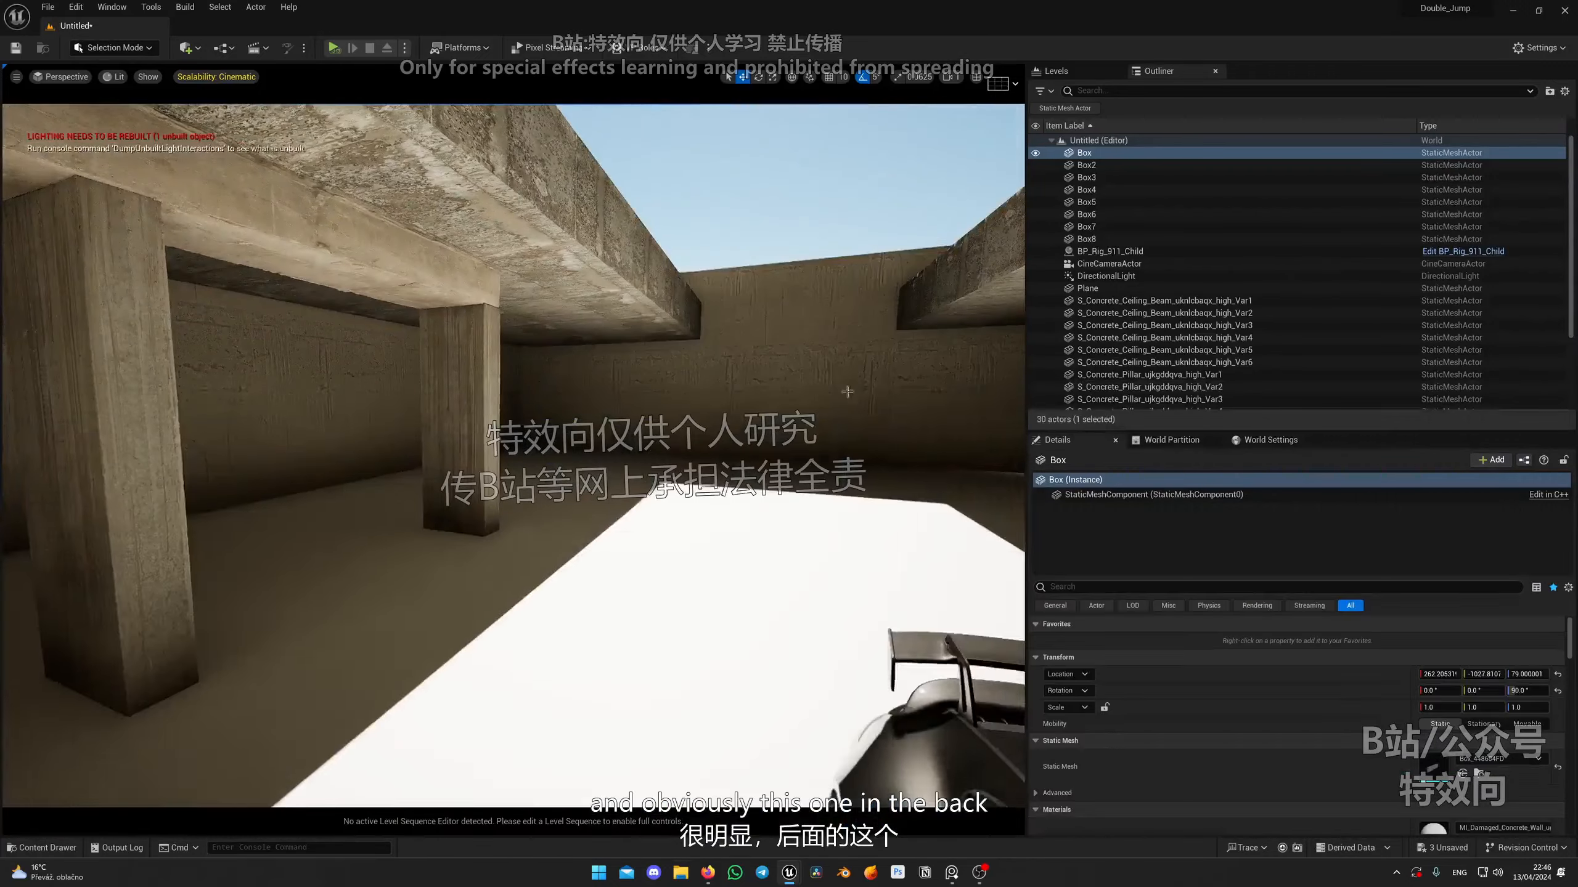
pyautogui.moveTo(534, 360); pyautogui.dragTo(534, 360, button='right')
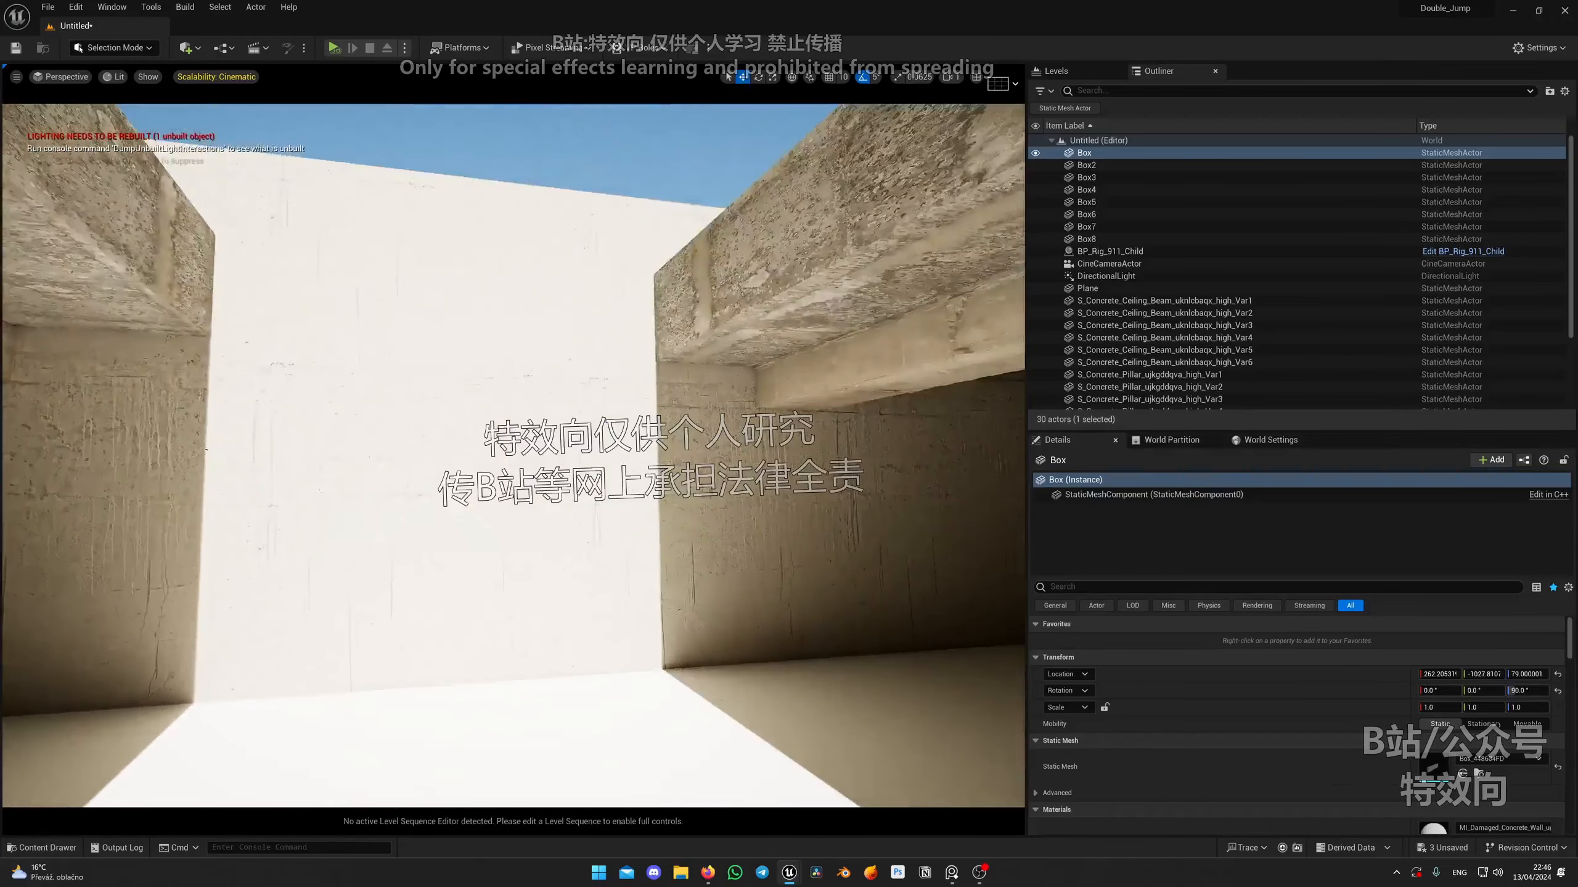
pyautogui.moveTo(848, 392); pyautogui.dragTo(848, 392, button='right')
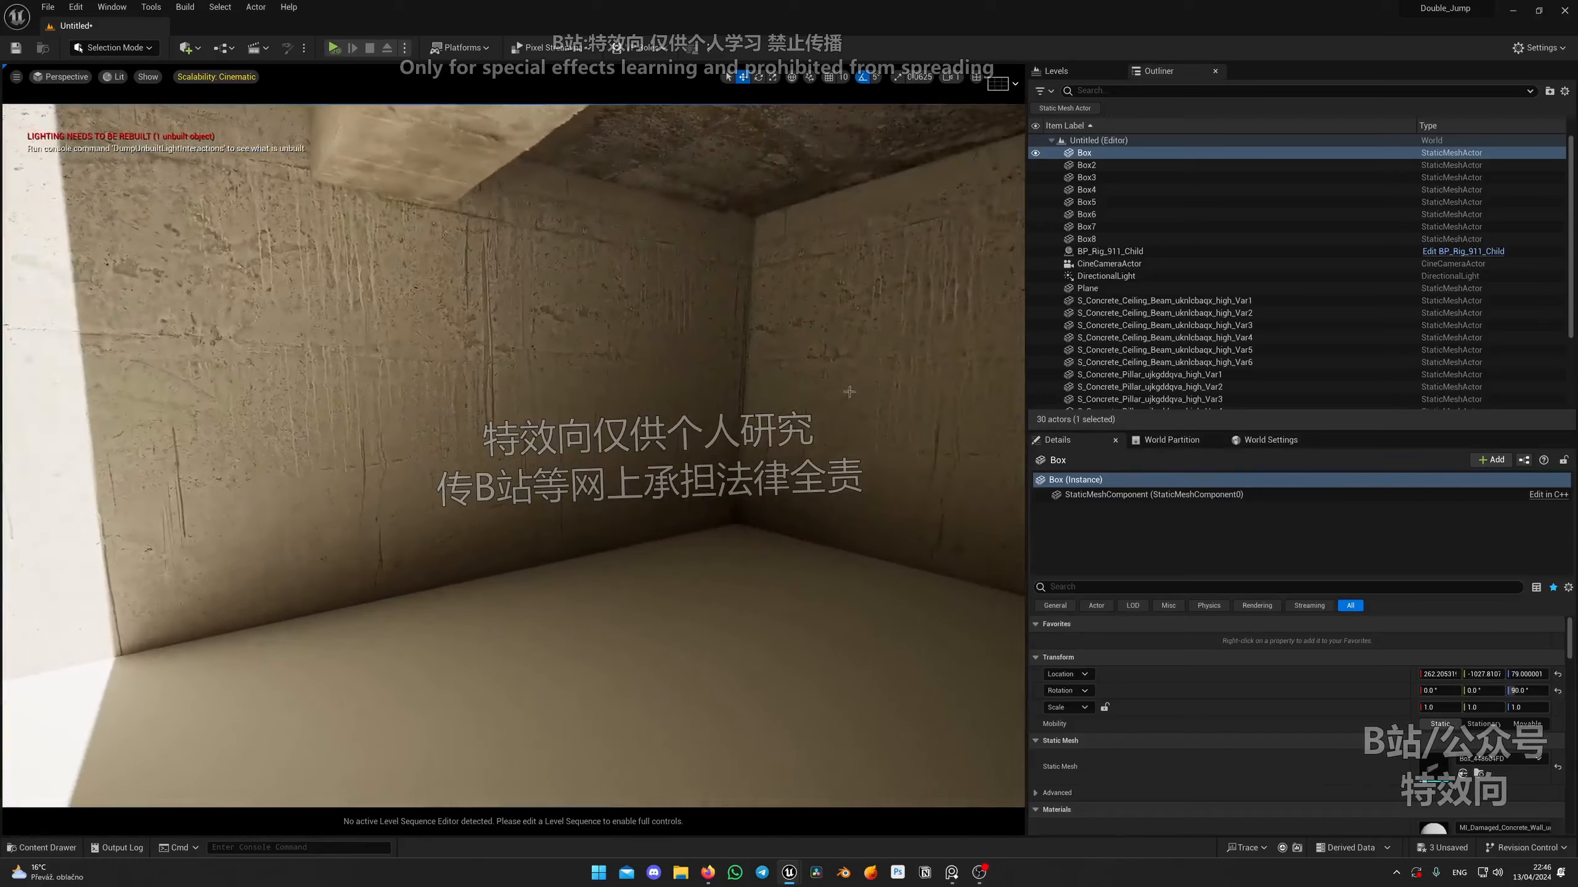
# Open the damaged concrete wall material instance and set its Tiling X to 8 and Tiling Y to 12.
pyautogui.hotkey('ctrl', 'space')
pyautogui.doubleClick(895, 498)
pyautogui.moveTo(839, 445); pyautogui.dragTo(530, 454)
pyautogui.click(742, 613)
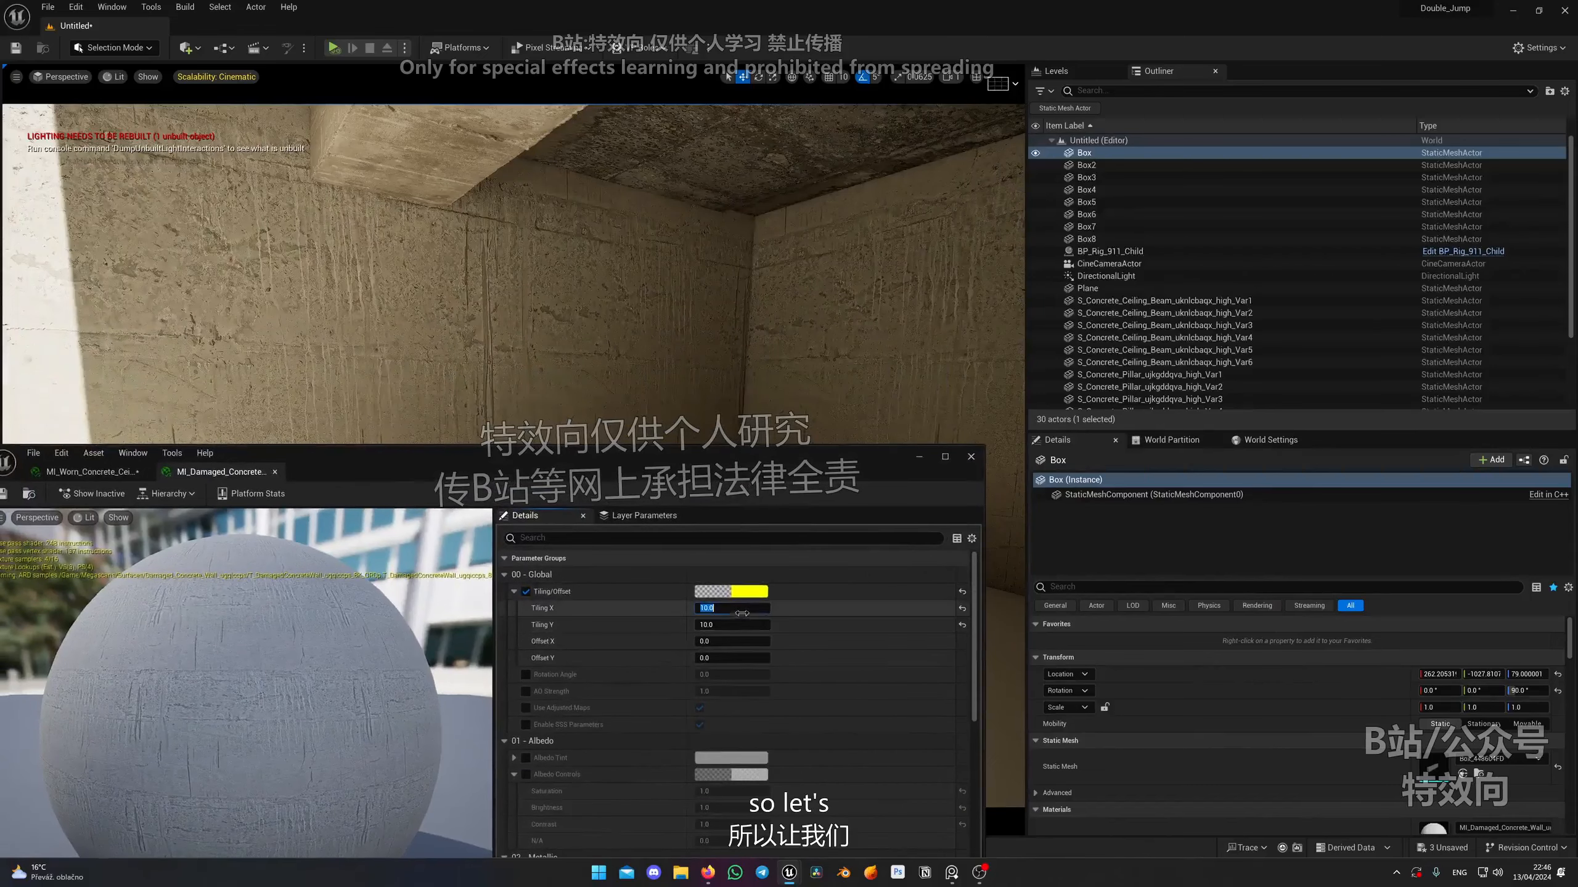
pyautogui.press('Return')
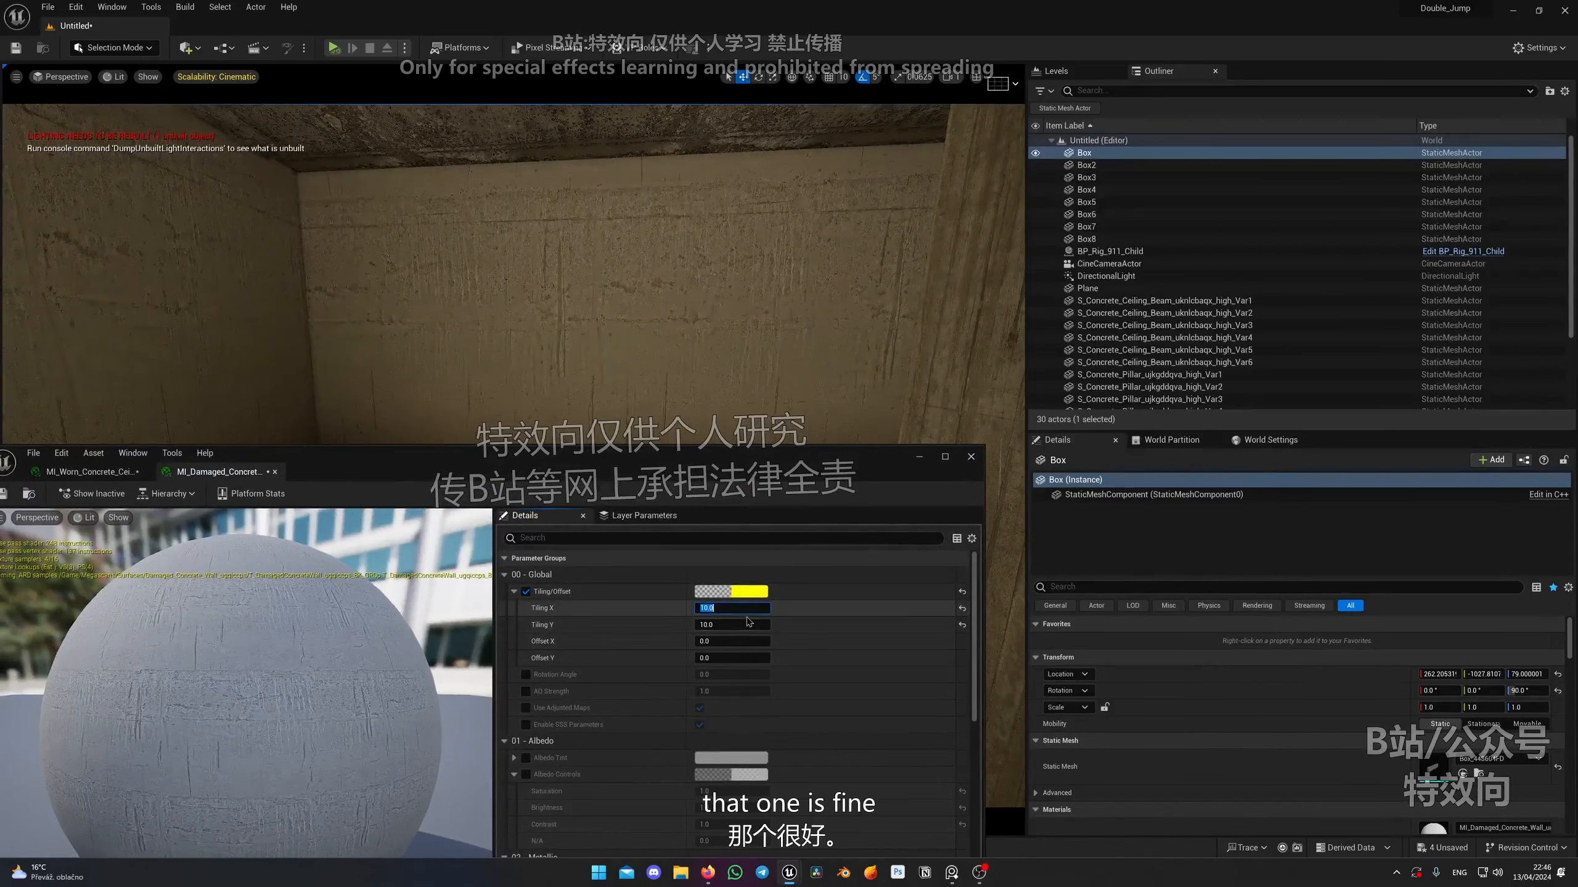
pyautogui.write('8')
pyautogui.press('Return')
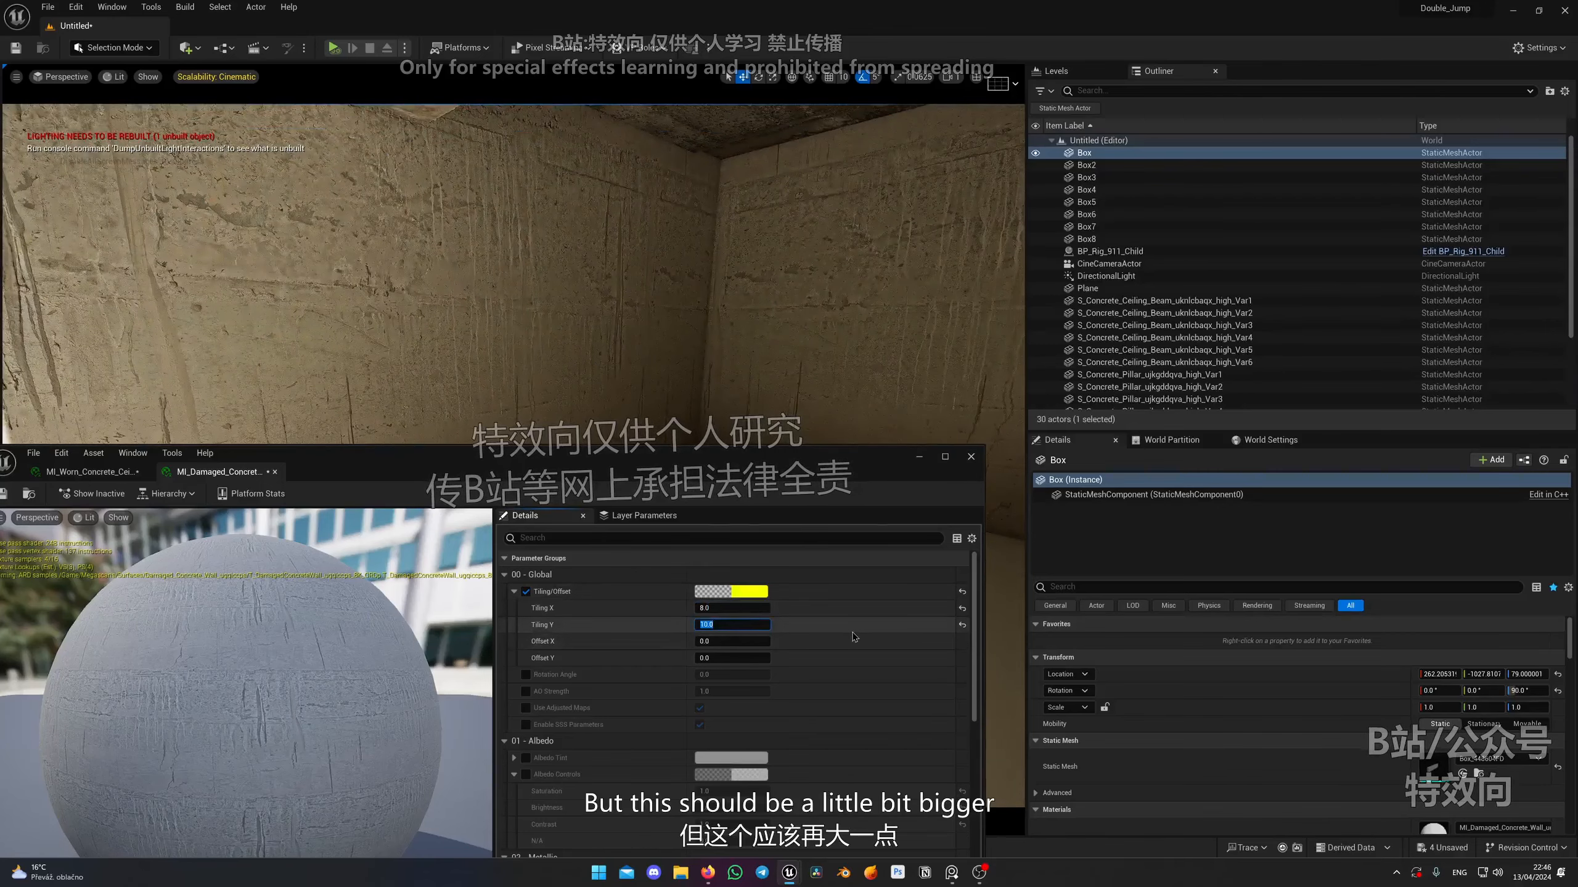
pyautogui.write('12')
pyautogui.press('Return')
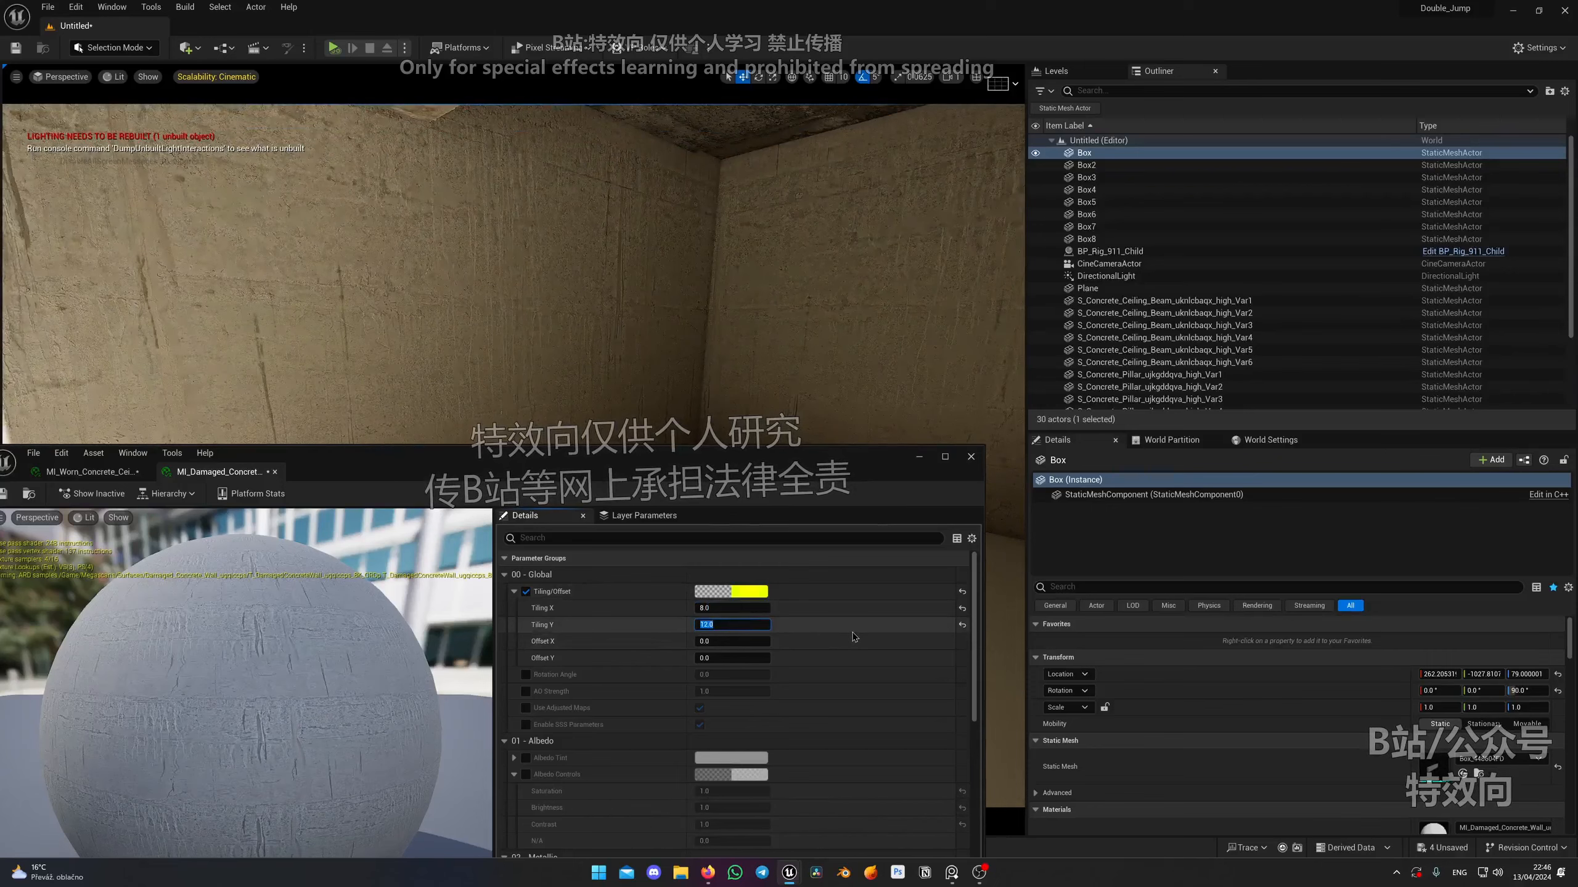
# Minimize the material editor and compare the textured hall with the reference images of cars in concrete halls.
pyautogui.moveTo(909, 306); pyautogui.dragTo(725, 261, button='right')
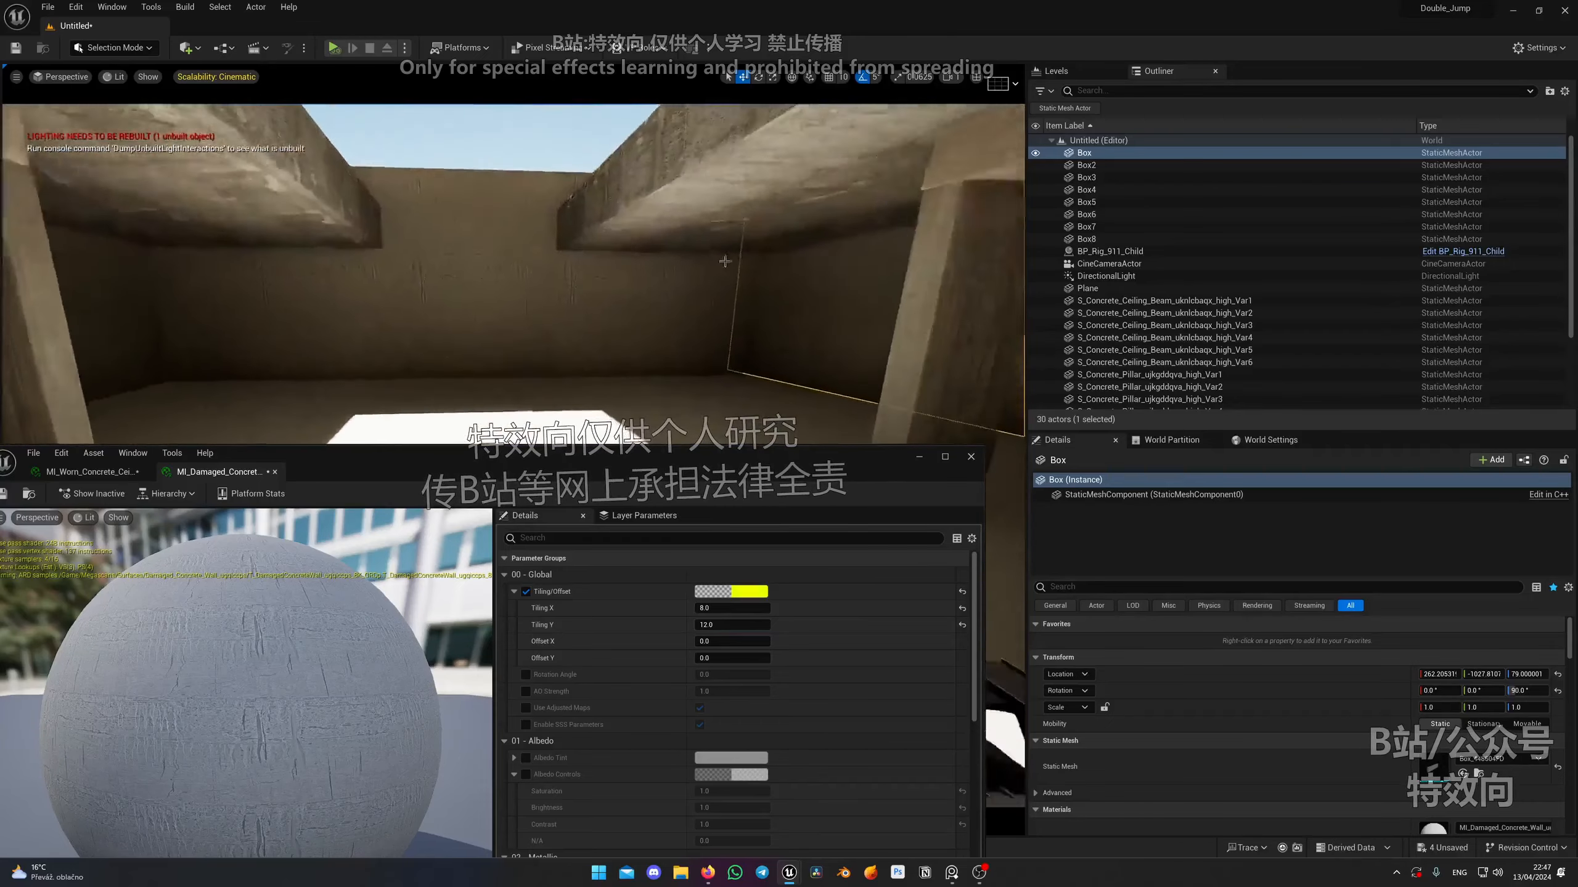
pyautogui.click(919, 457)
pyautogui.moveTo(745, 398); pyautogui.dragTo(876, 432, button='right')
pyautogui.moveTo(698, 596); pyautogui.dragTo(699, 541, button='right')
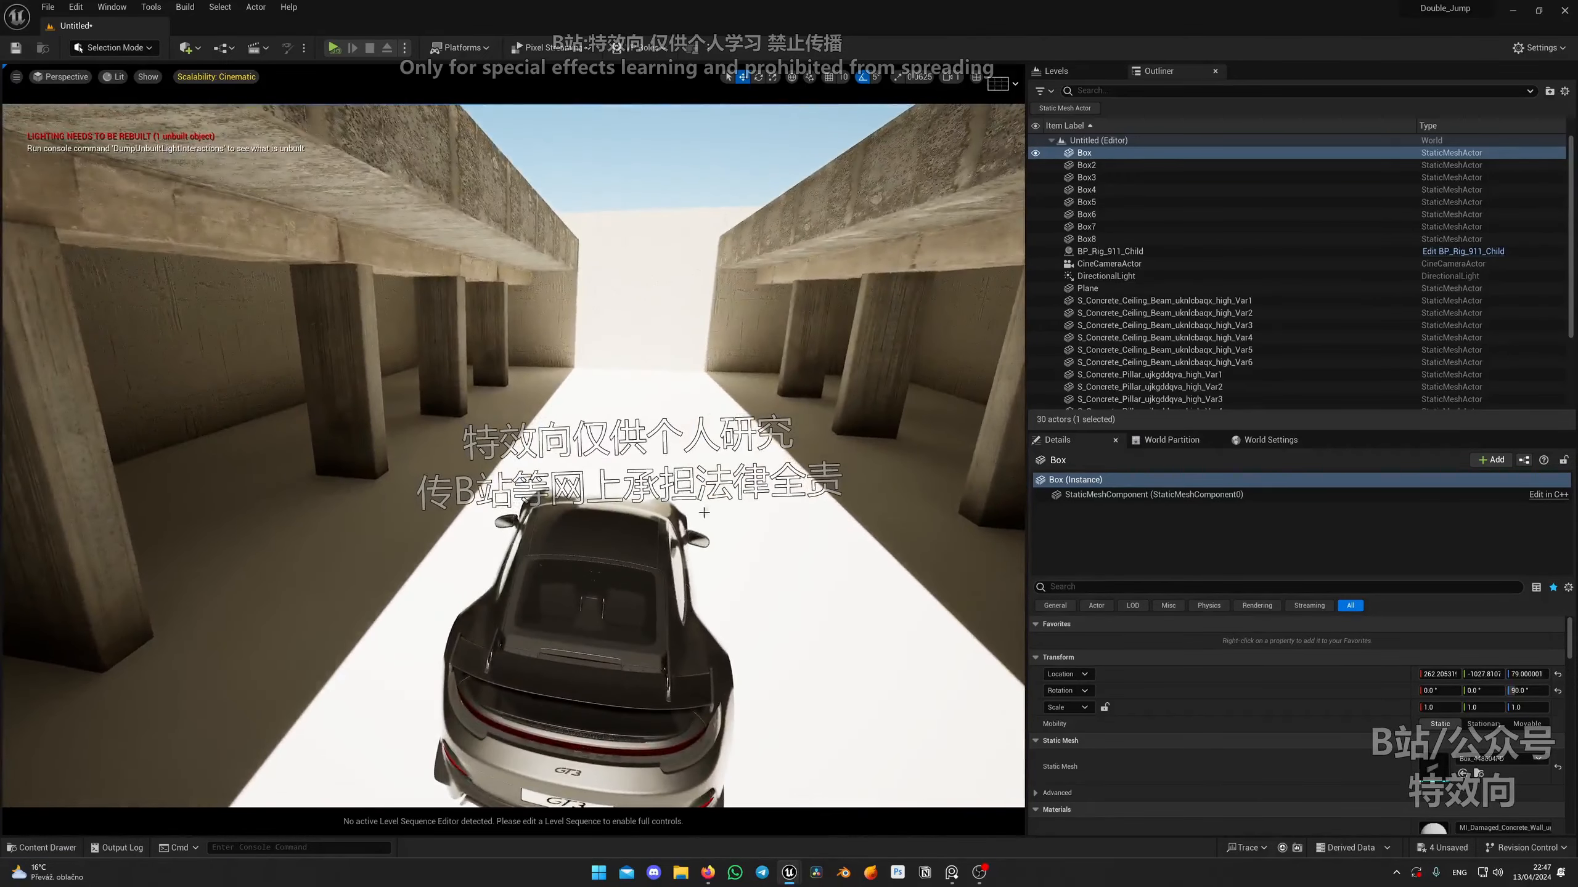
pyautogui.click(951, 873)
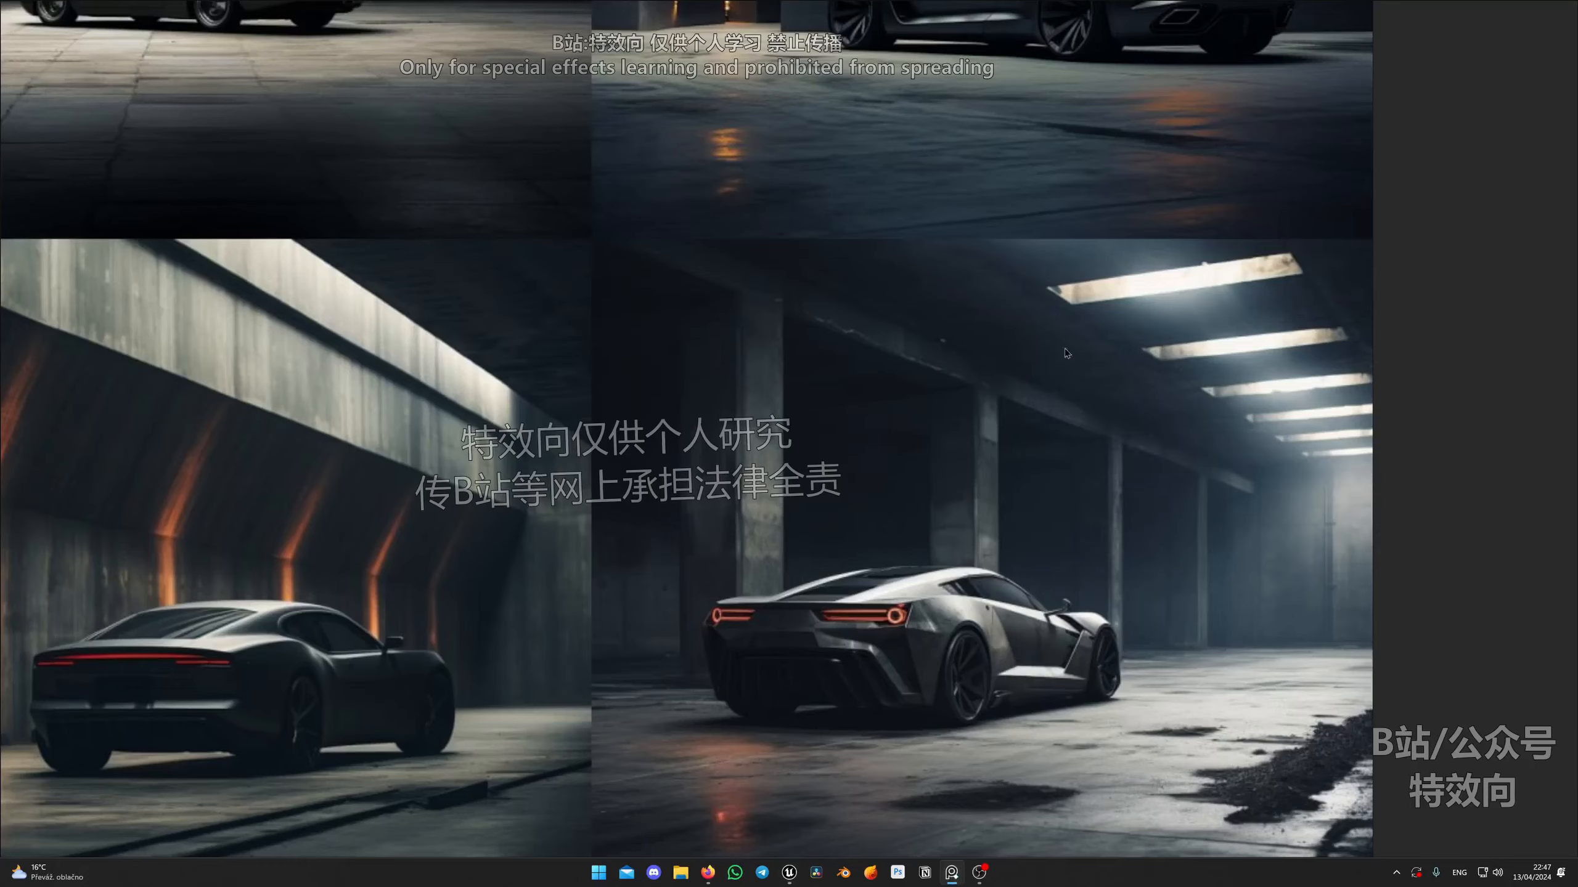
pyautogui.hotkey('alt', 'Tab')
# Duplicate a concrete pillar, lift the copy to the ceiling opening and rotate it into a horizontal crossbeam.
pyautogui.moveTo(931, 362); pyautogui.dragTo(819, 408, button='right')
pyautogui.click(931, 362)
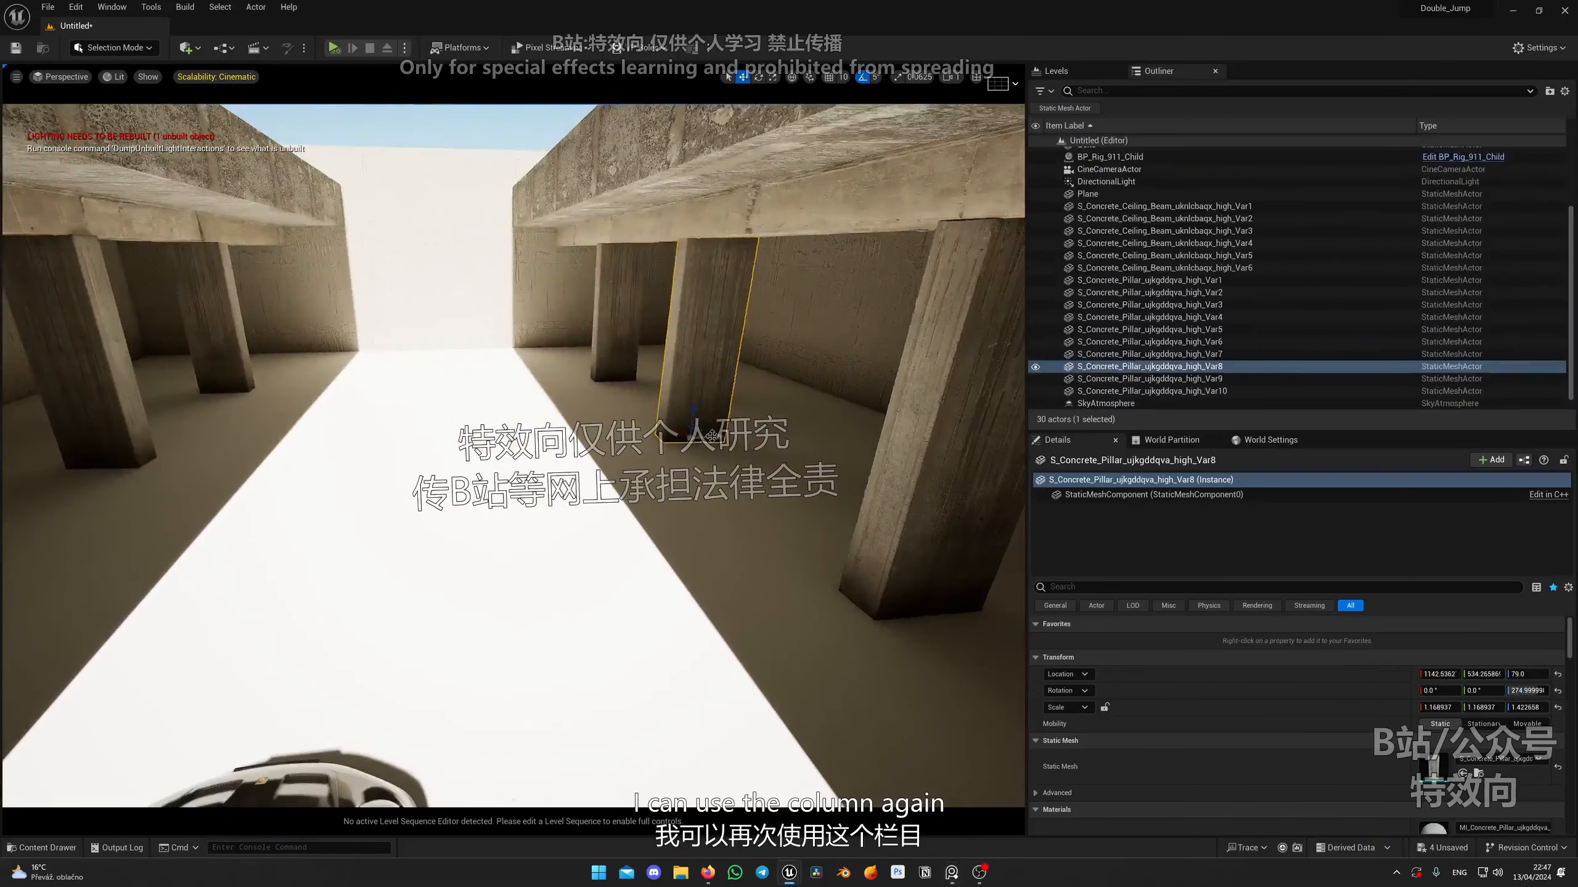
pyautogui.keyDown('alt'); pyautogui.moveTo(712, 437); pyautogui.dragTo(426, 215); pyautogui.keyUp('alt')
pyautogui.press('e')
pyautogui.moveTo(426, 214); pyautogui.dragTo(401, 354, button='right')
pyautogui.moveTo(578, 367); pyautogui.dragTo(608, 368)
pyautogui.press('s')
pyautogui.moveTo(608, 368); pyautogui.dragTo(569, 379, button='right')
# Select the ceiling slabs Box6 and Box7 together and move them inward to narrow the opening above the car.
pyautogui.click(491, 354)
pyautogui.keyDown('shift'); pyautogui.click(243, 299); pyautogui.keyUp('shift')
pyautogui.press('s')
pyautogui.moveTo(910, 445); pyautogui.dragTo(879, 370, button='right')
pyautogui.click(964, 247)
pyautogui.keyDown('shift'); pyautogui.click(780, 297); pyautogui.keyUp('shift')
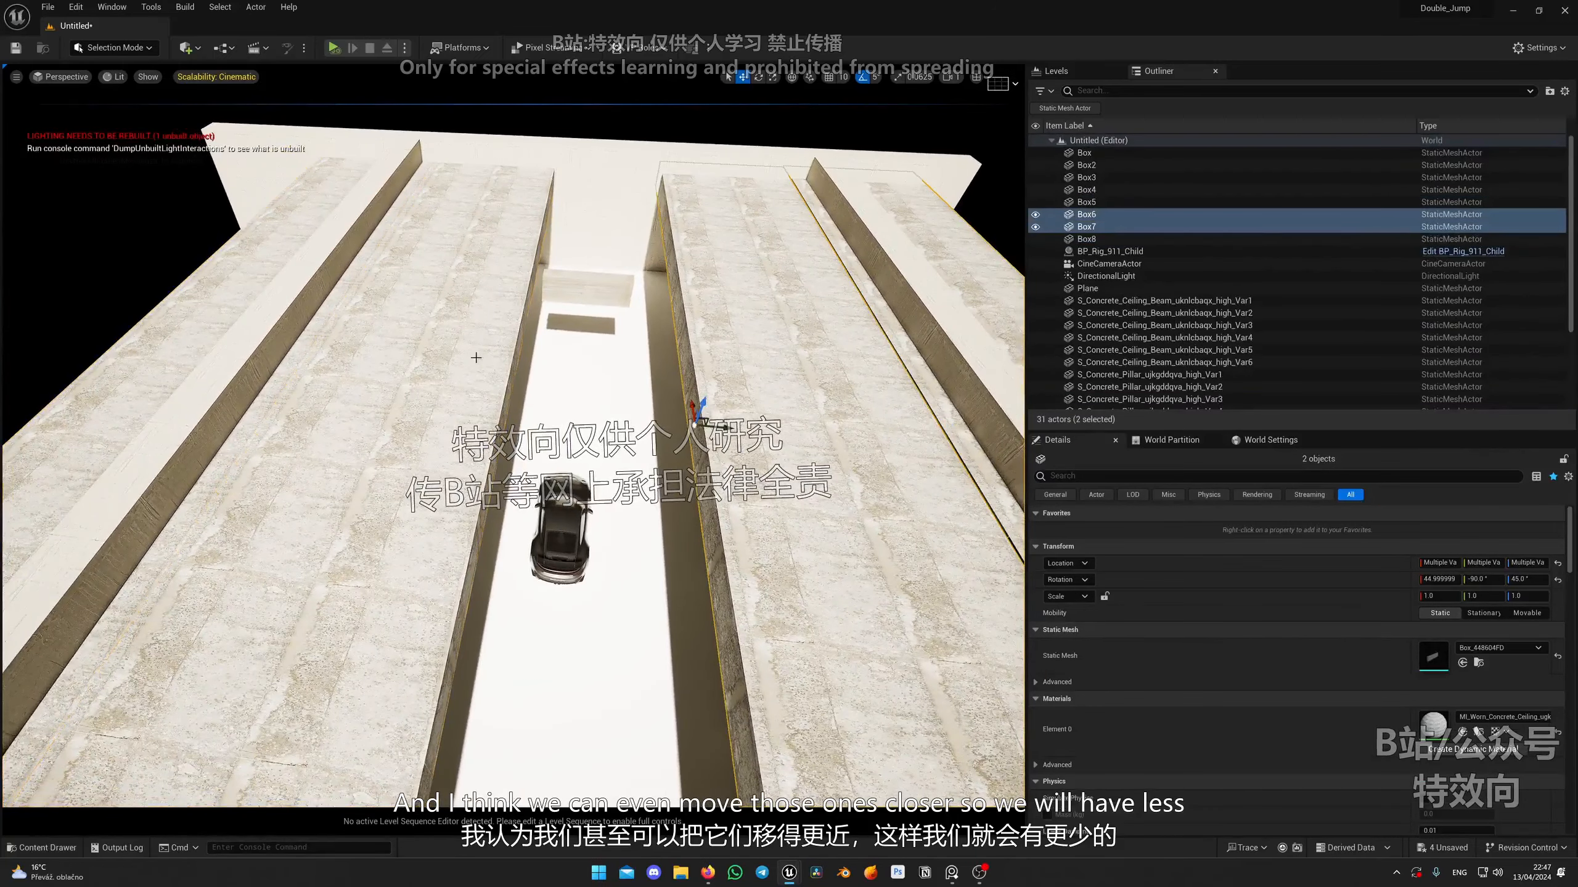
pyautogui.moveTo(732, 410); pyautogui.dragTo(684, 411)
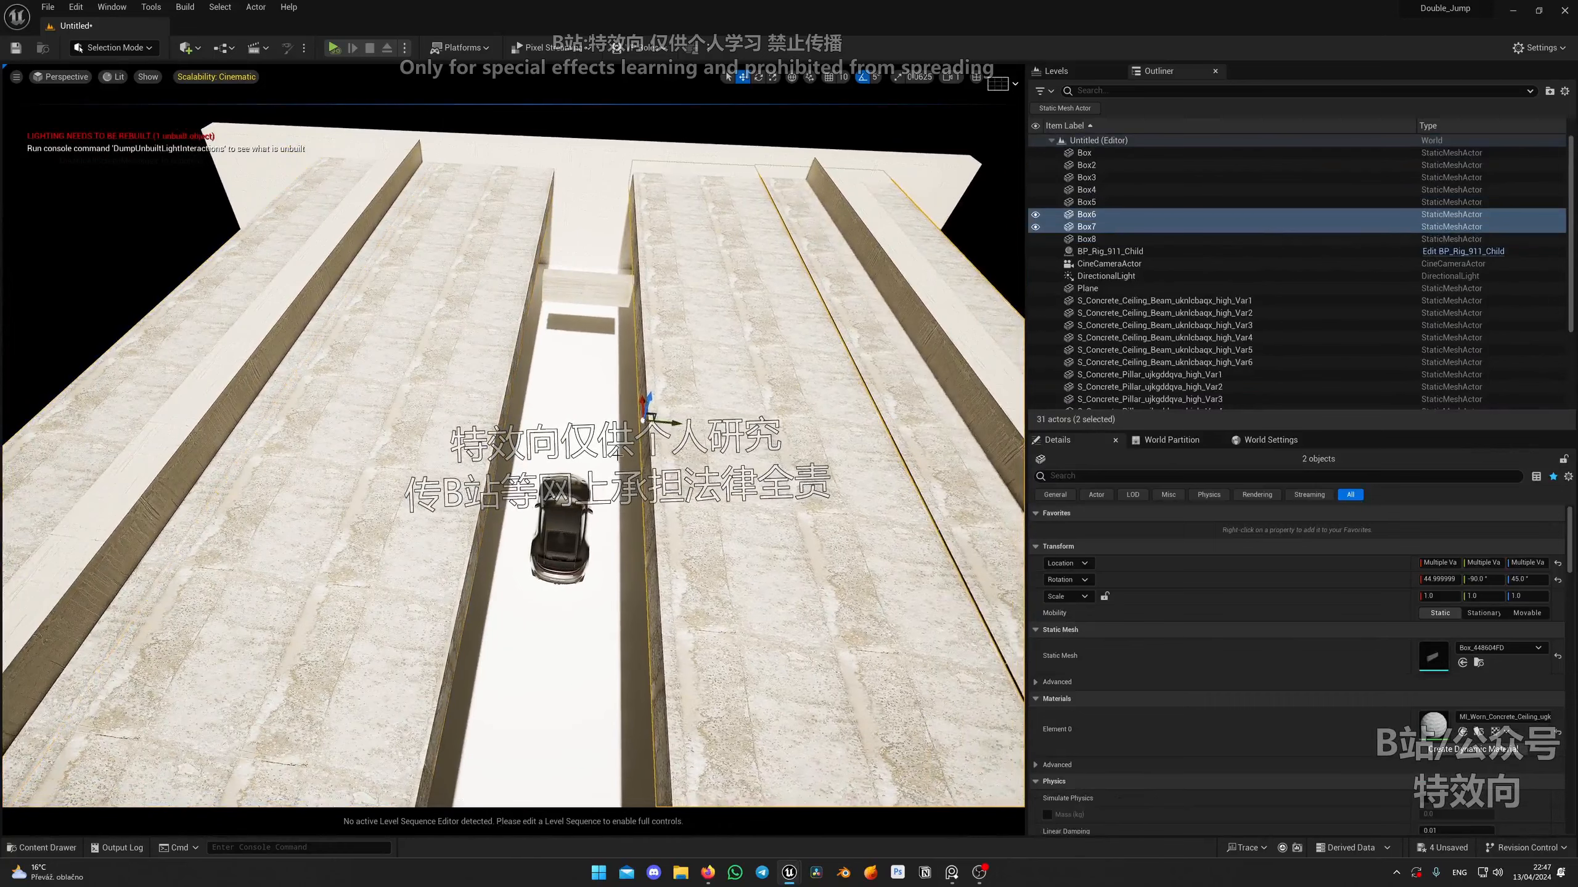
# Select the opposite ceiling slabs Box5 and Box8 and move them inward toward the opening.
pyautogui.click(305, 340)
pyautogui.keyDown('shift'); pyautogui.click(301, 400); pyautogui.keyUp('shift')
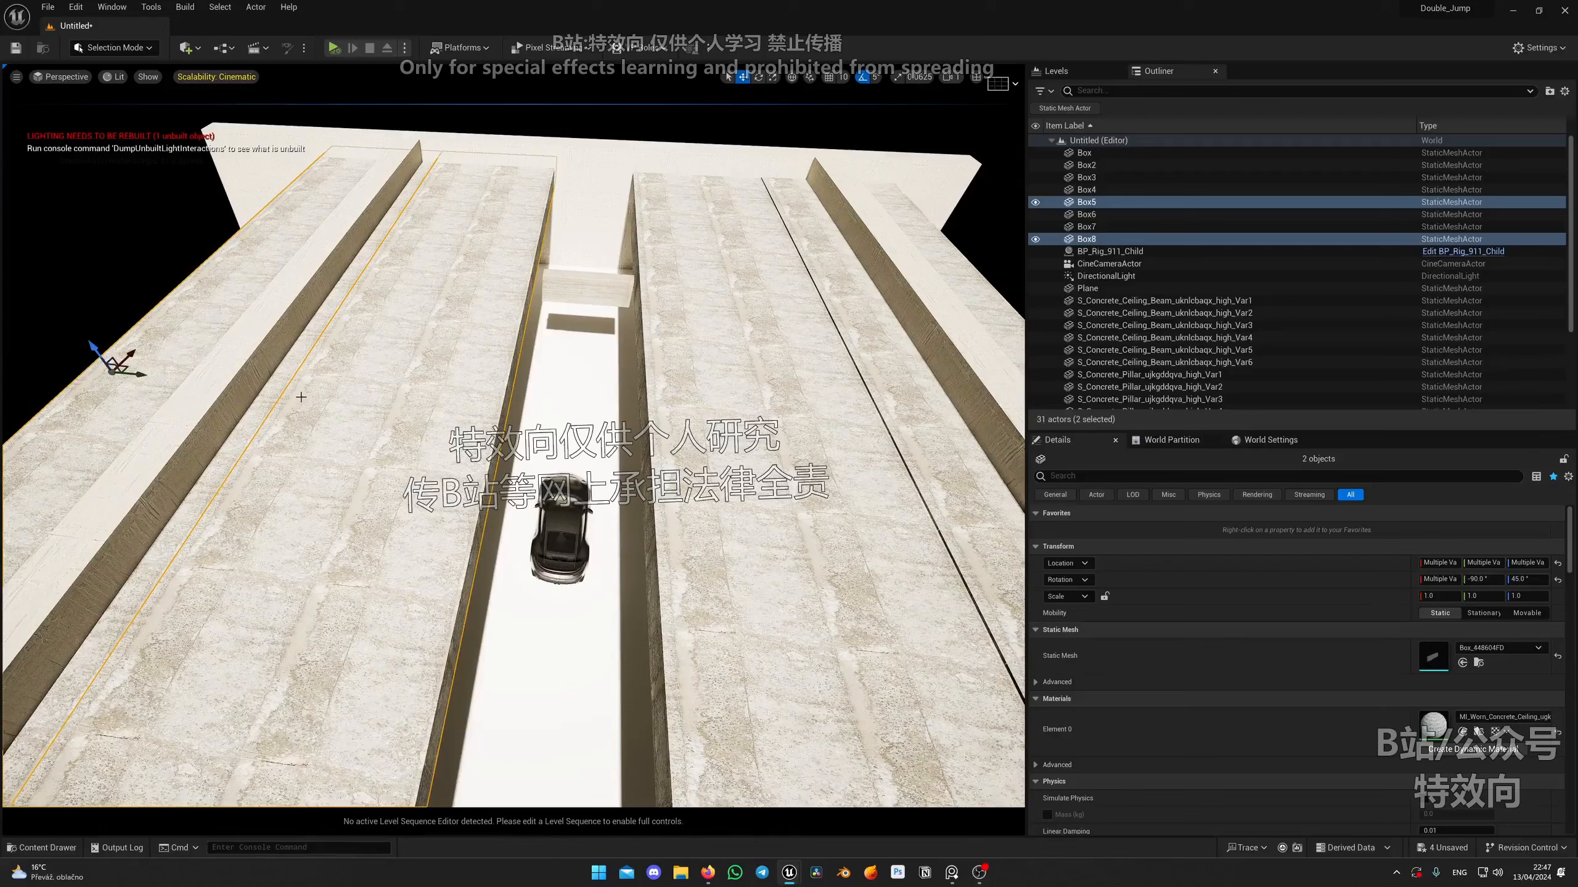
pyautogui.moveTo(138, 376); pyautogui.dragTo(166, 381)
# Move Box6 and Box7 further inward so the light gap between the ceiling slabs becomes narrower still.
pyautogui.click(645, 398)
pyautogui.keyDown('shift'); pyautogui.click(786, 424); pyautogui.keyUp('shift')
pyautogui.moveTo(925, 441); pyautogui.dragTo(913, 442, button='right')
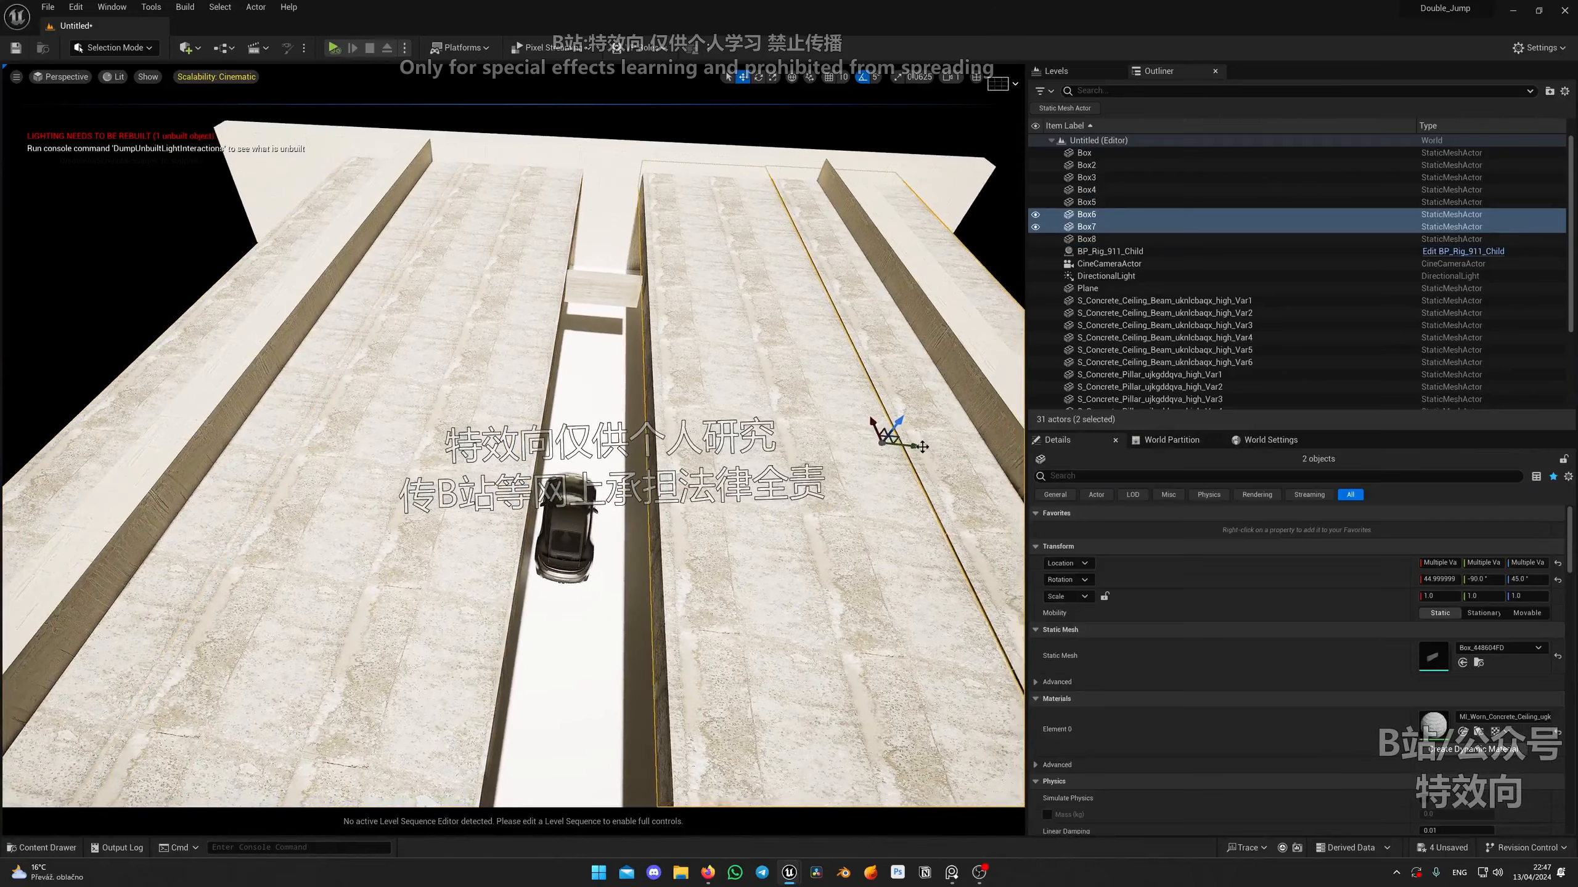
pyautogui.moveTo(909, 444); pyautogui.dragTo(851, 446)
pyautogui.press('w')
pyautogui.moveTo(851, 446); pyautogui.dragTo(801, 377, button='right')
# Reposition the crossbeam within the narrowed ceiling gap and check it against the reference images.
pyautogui.click(645, 375)
pyautogui.moveTo(685, 376); pyautogui.dragTo(684, 356)
pyautogui.moveTo(684, 348); pyautogui.dragTo(640, 342, button='right')
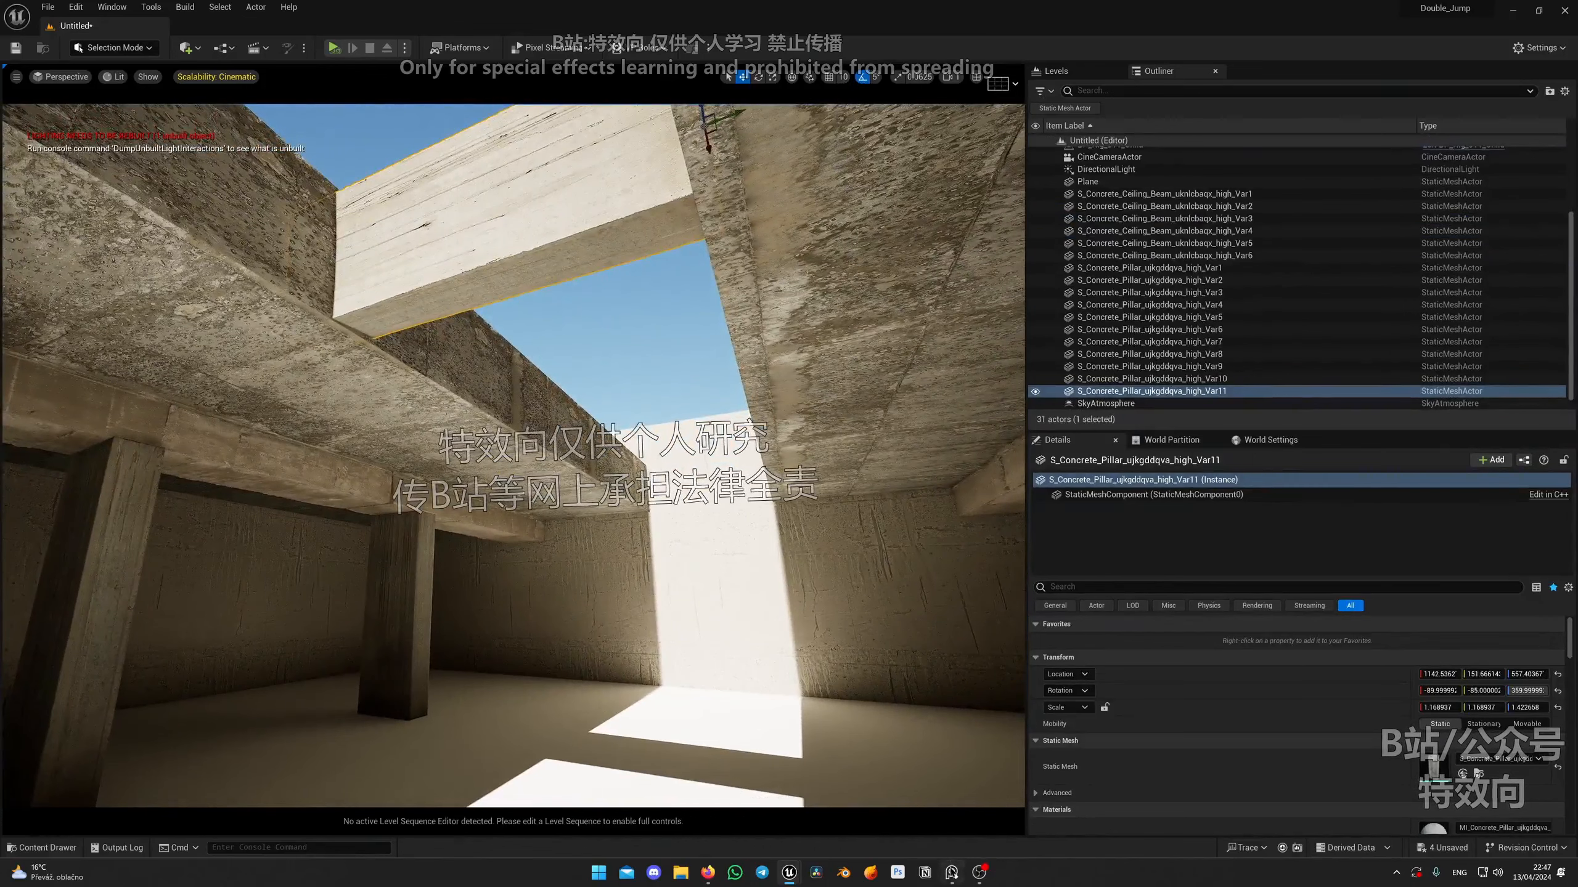
pyautogui.click(949, 871)
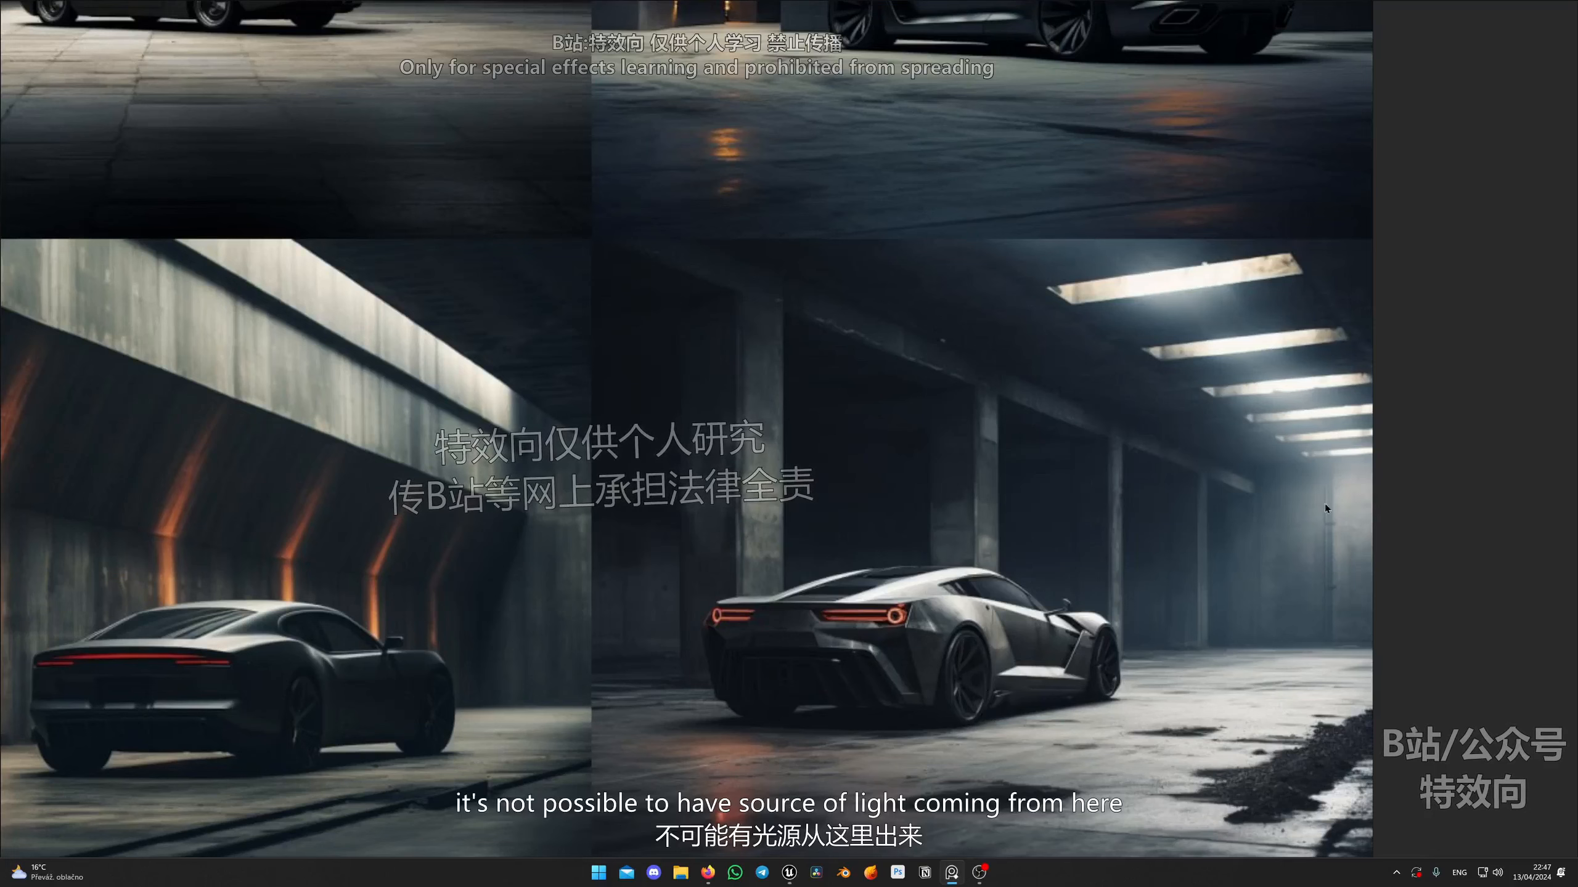
pyautogui.hotkey('alt', 'Tab')
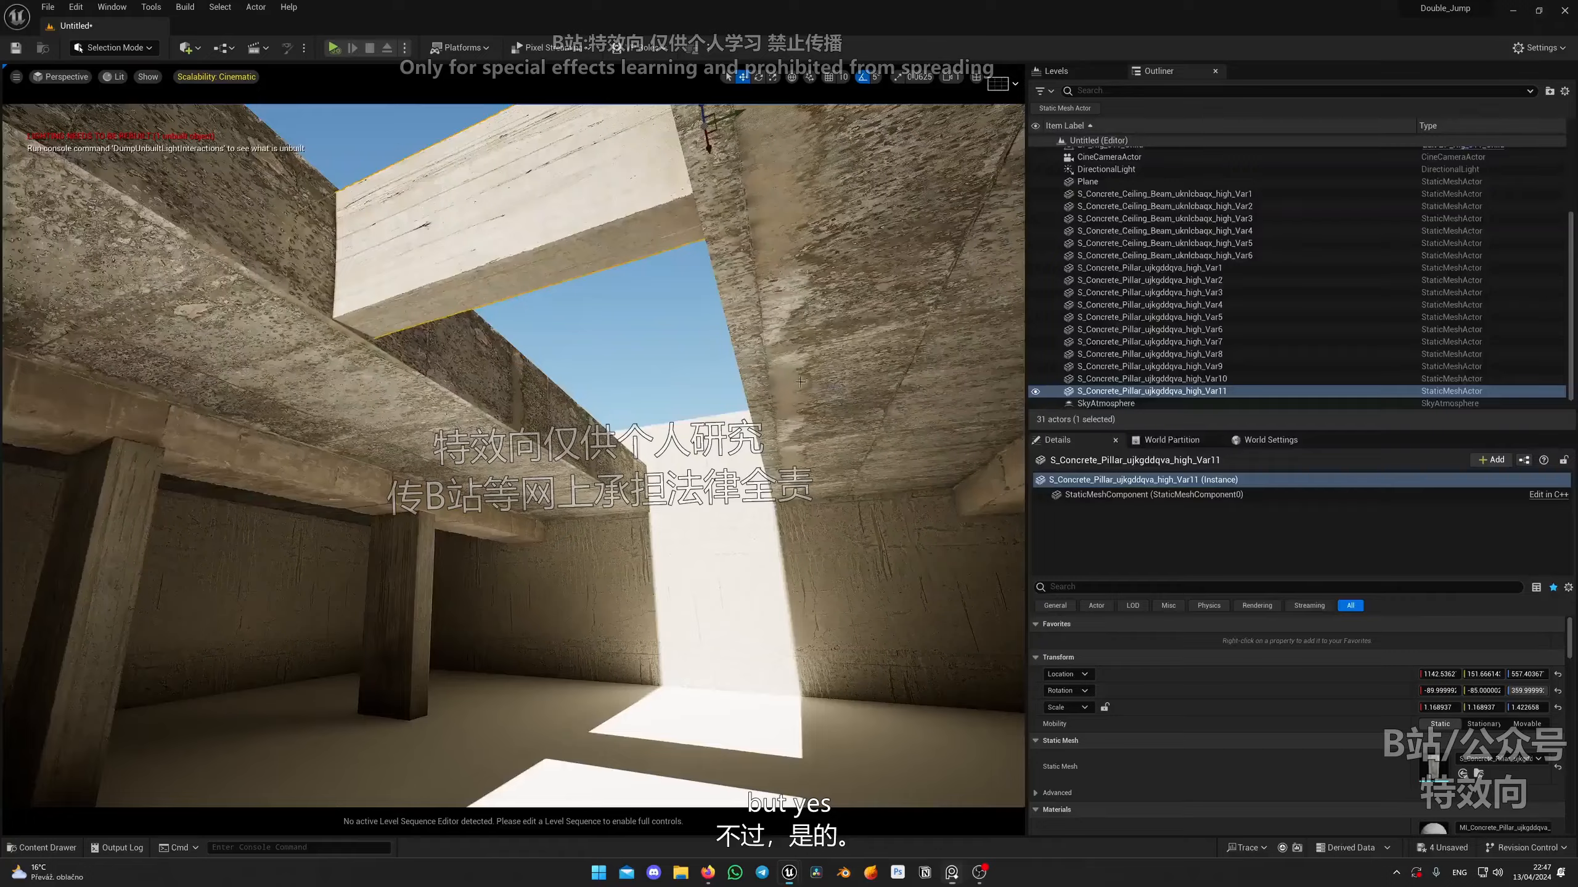
# Rotate the crossbeam to about 90°, 0° and 180° so it spans the ceiling gap squarely.
pyautogui.moveTo(777, 466); pyautogui.dragTo(667, 271, button='right')
pyautogui.press('e')
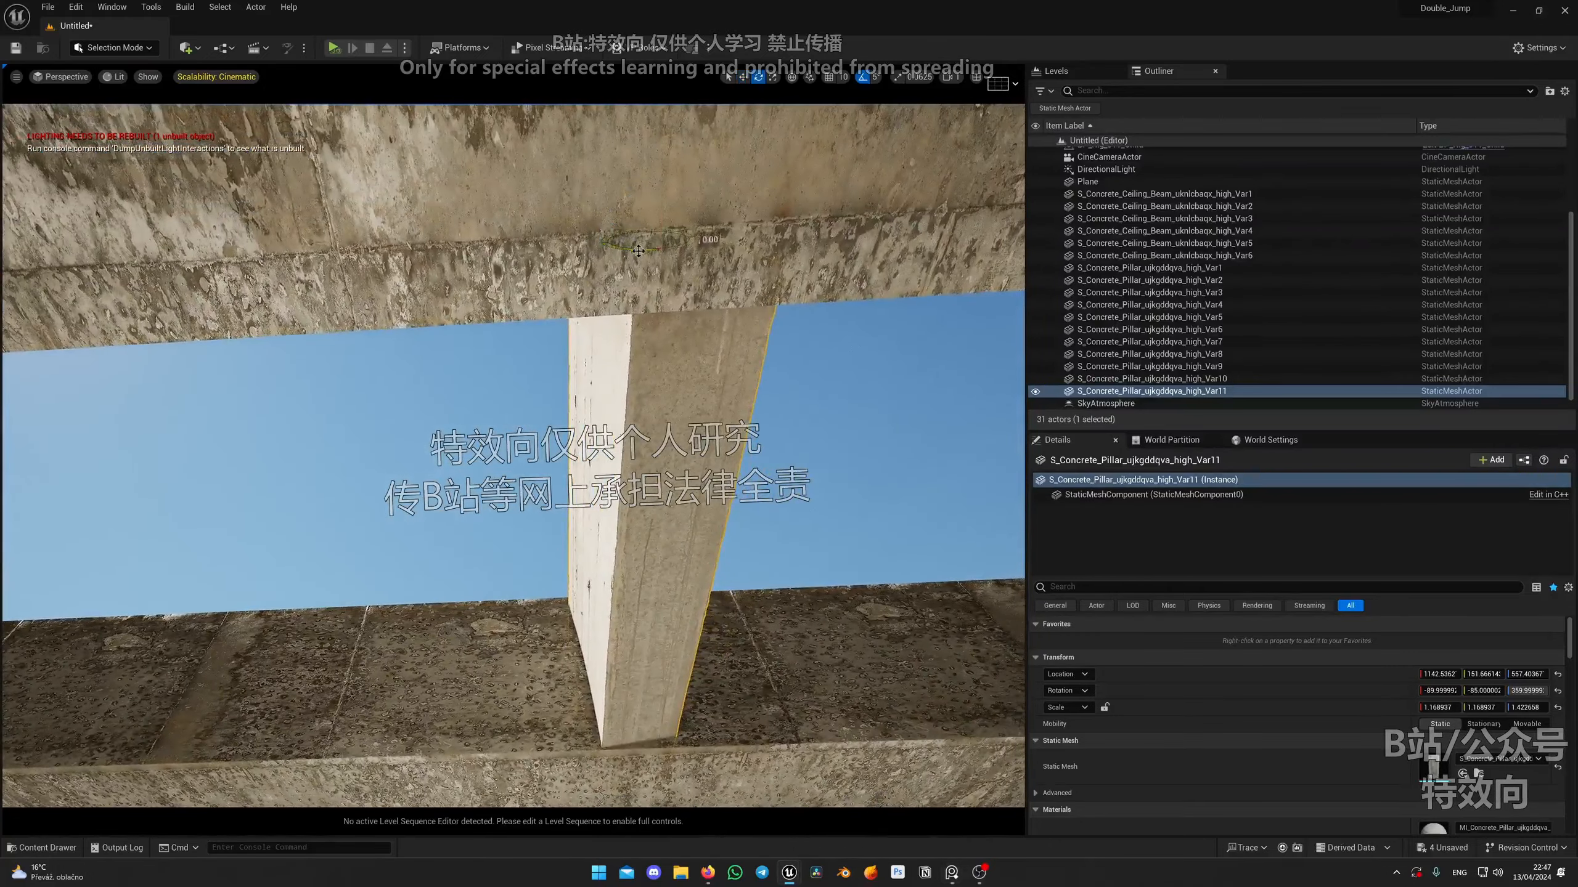
pyautogui.moveTo(640, 250); pyautogui.dragTo(617, 249)
pyautogui.moveTo(617, 249); pyautogui.dragTo(586, 584, button='right')
pyautogui.press('w')
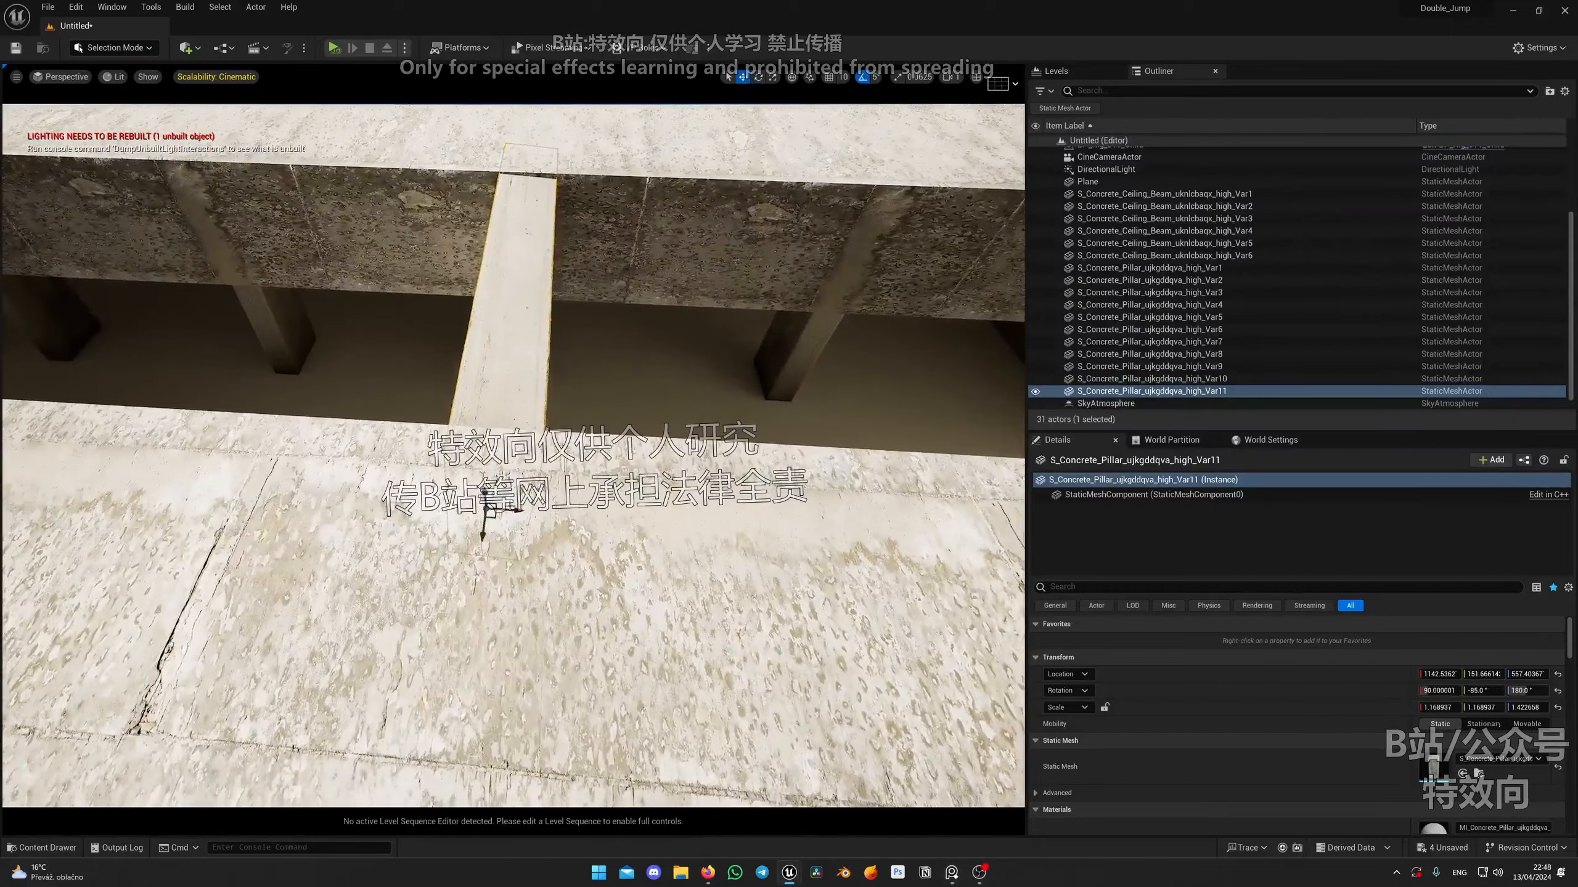
pyautogui.moveTo(515, 495); pyautogui.dragTo(568, 541)
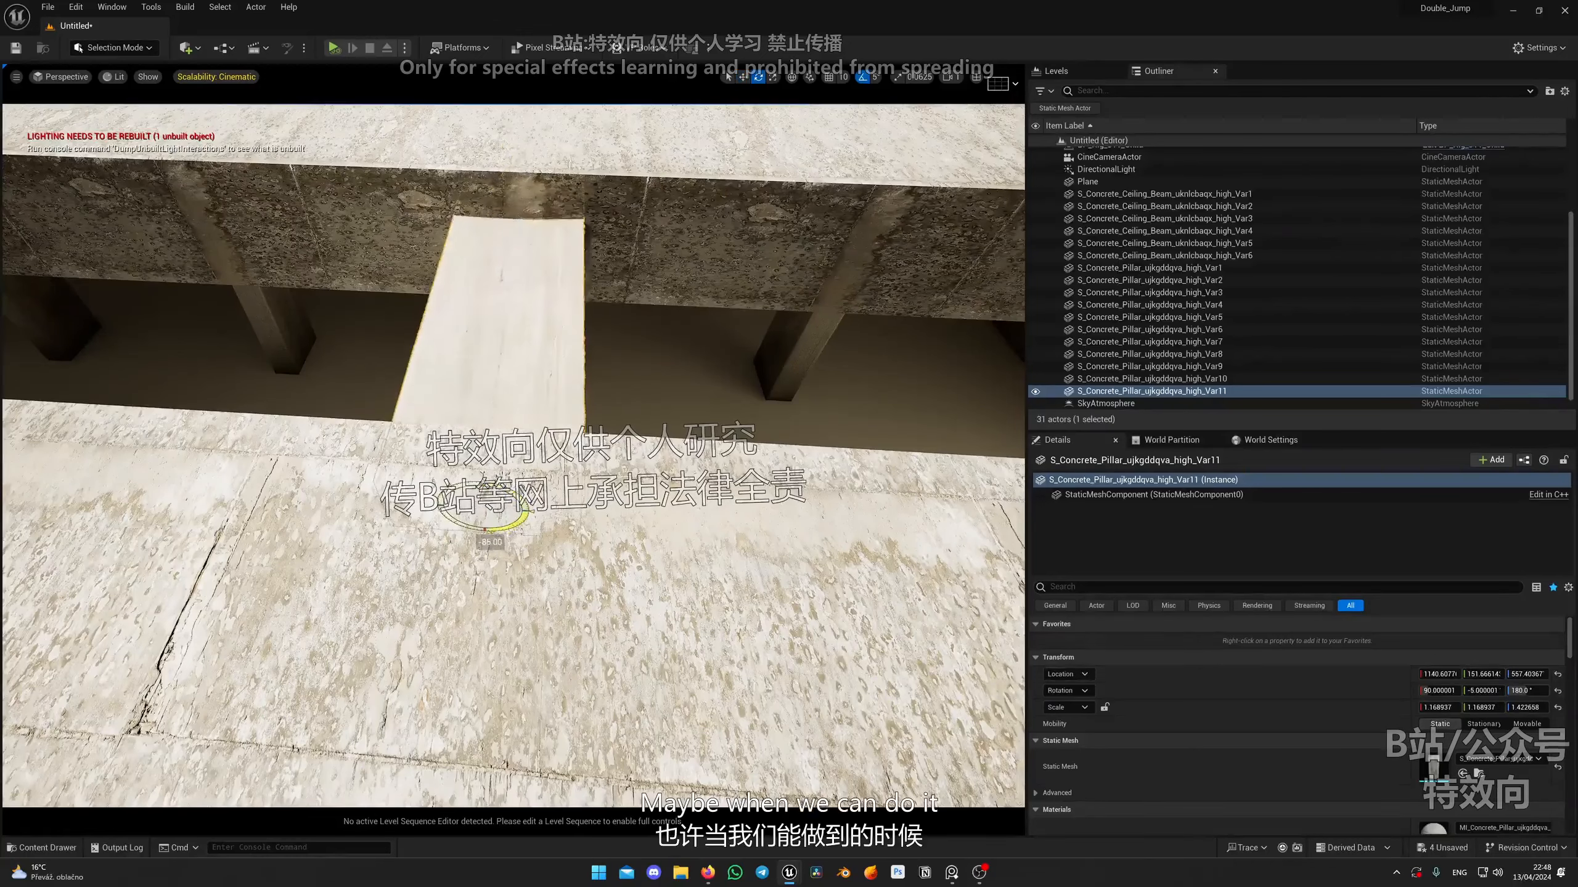
# Stretch the crossbeam to a Y scale of about 2.74 so it fills the depth of the ceiling gap.
pyautogui.moveTo(517, 492); pyautogui.dragTo(664, 404, button='right')
pyautogui.press('r')
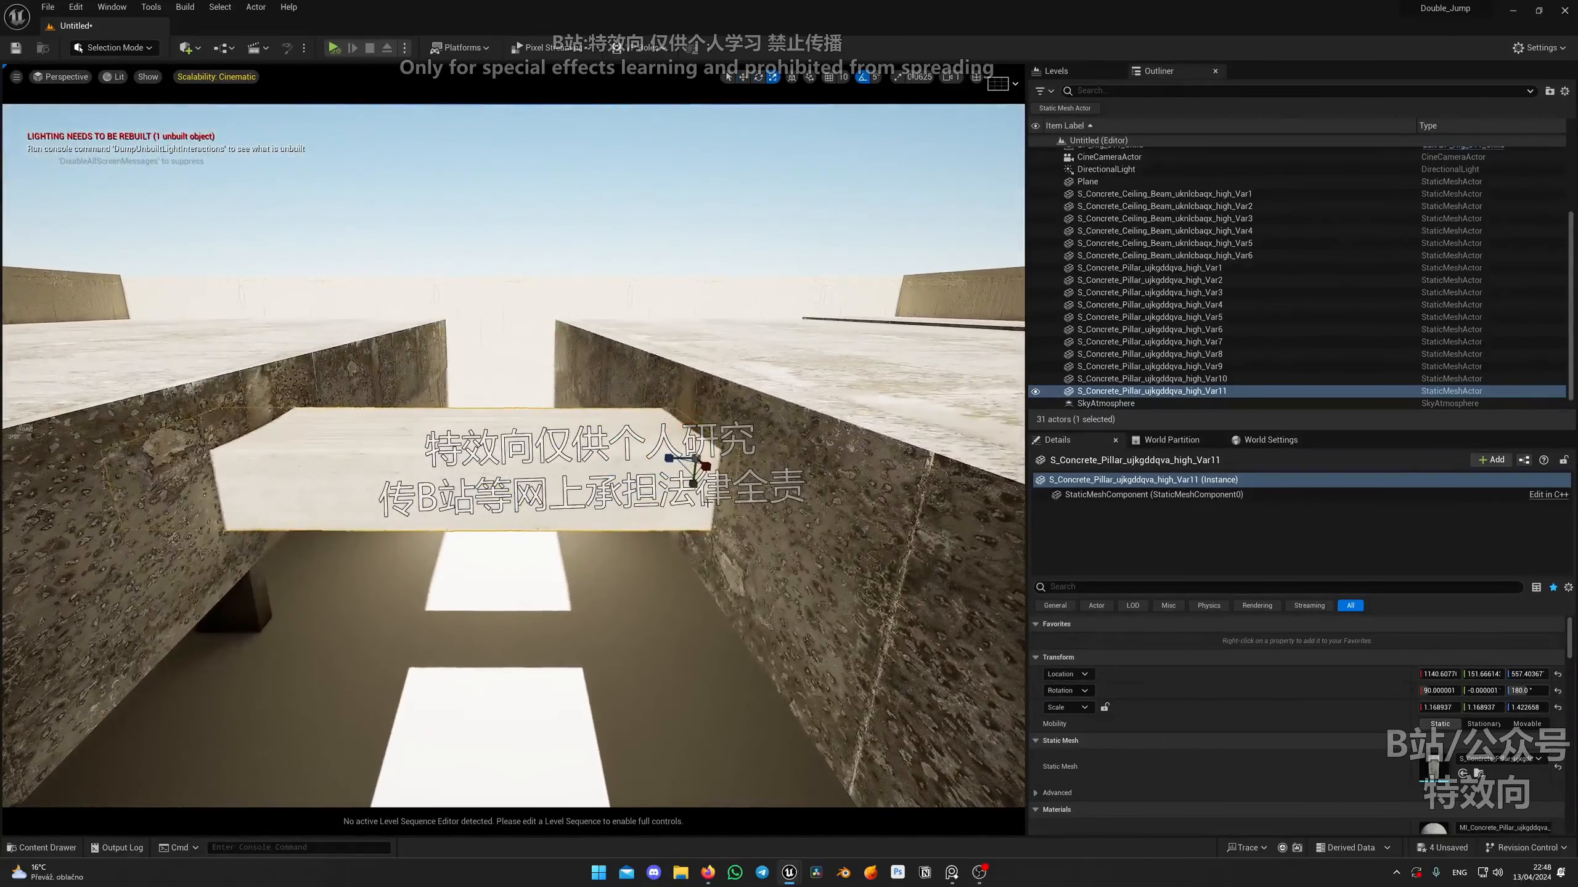
pyautogui.moveTo(694, 483); pyautogui.dragTo(694, 497)
pyautogui.moveTo(694, 497); pyautogui.dragTo(705, 435, button='right')
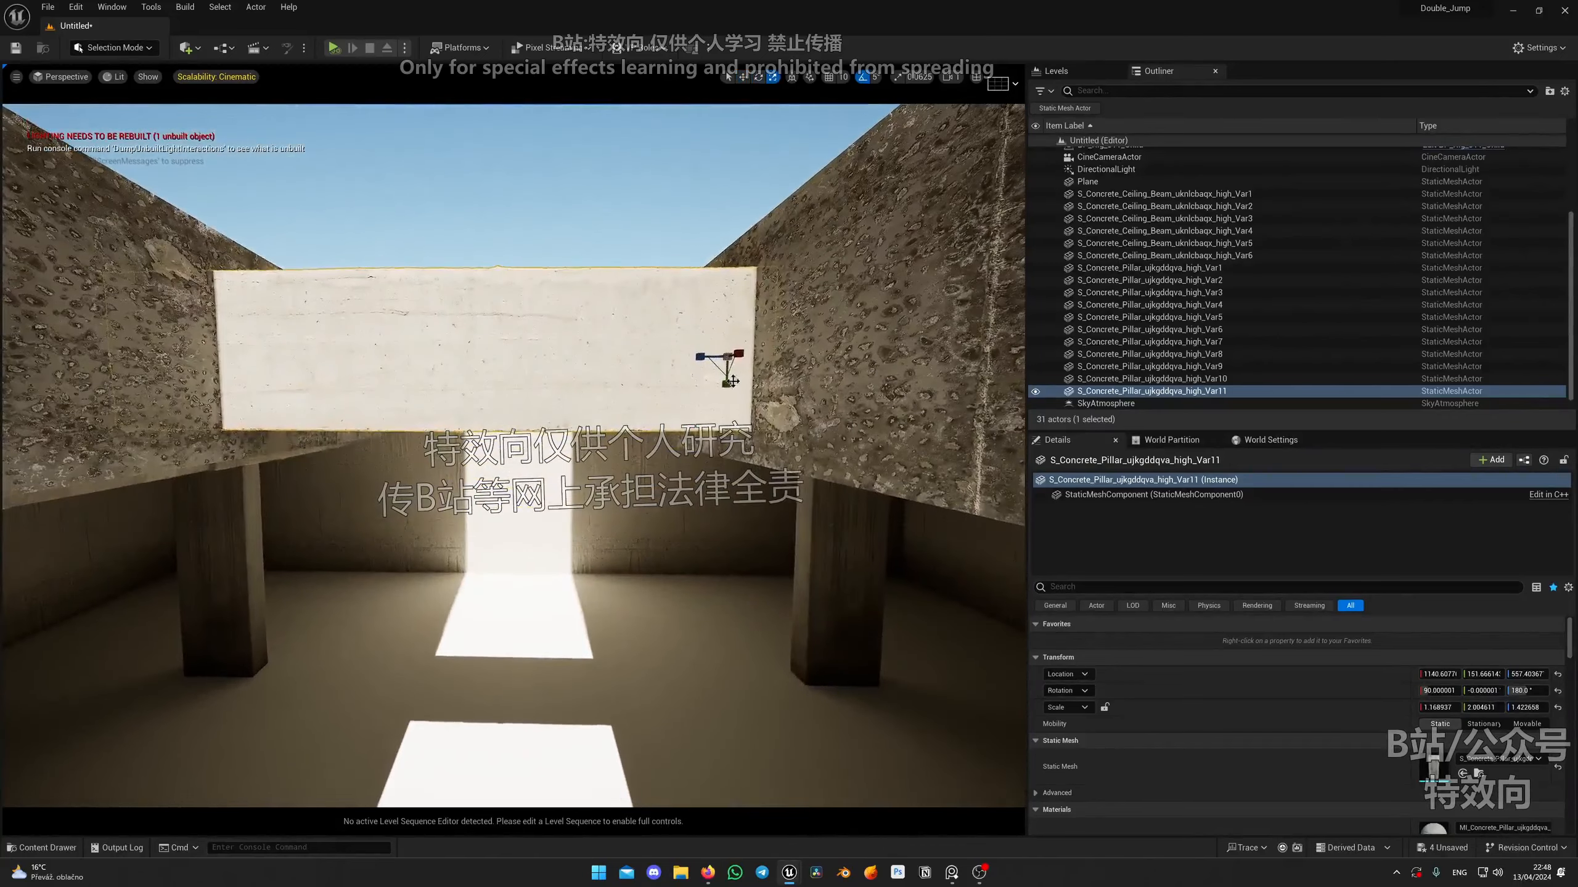
pyautogui.moveTo(726, 382); pyautogui.dragTo(726, 425)
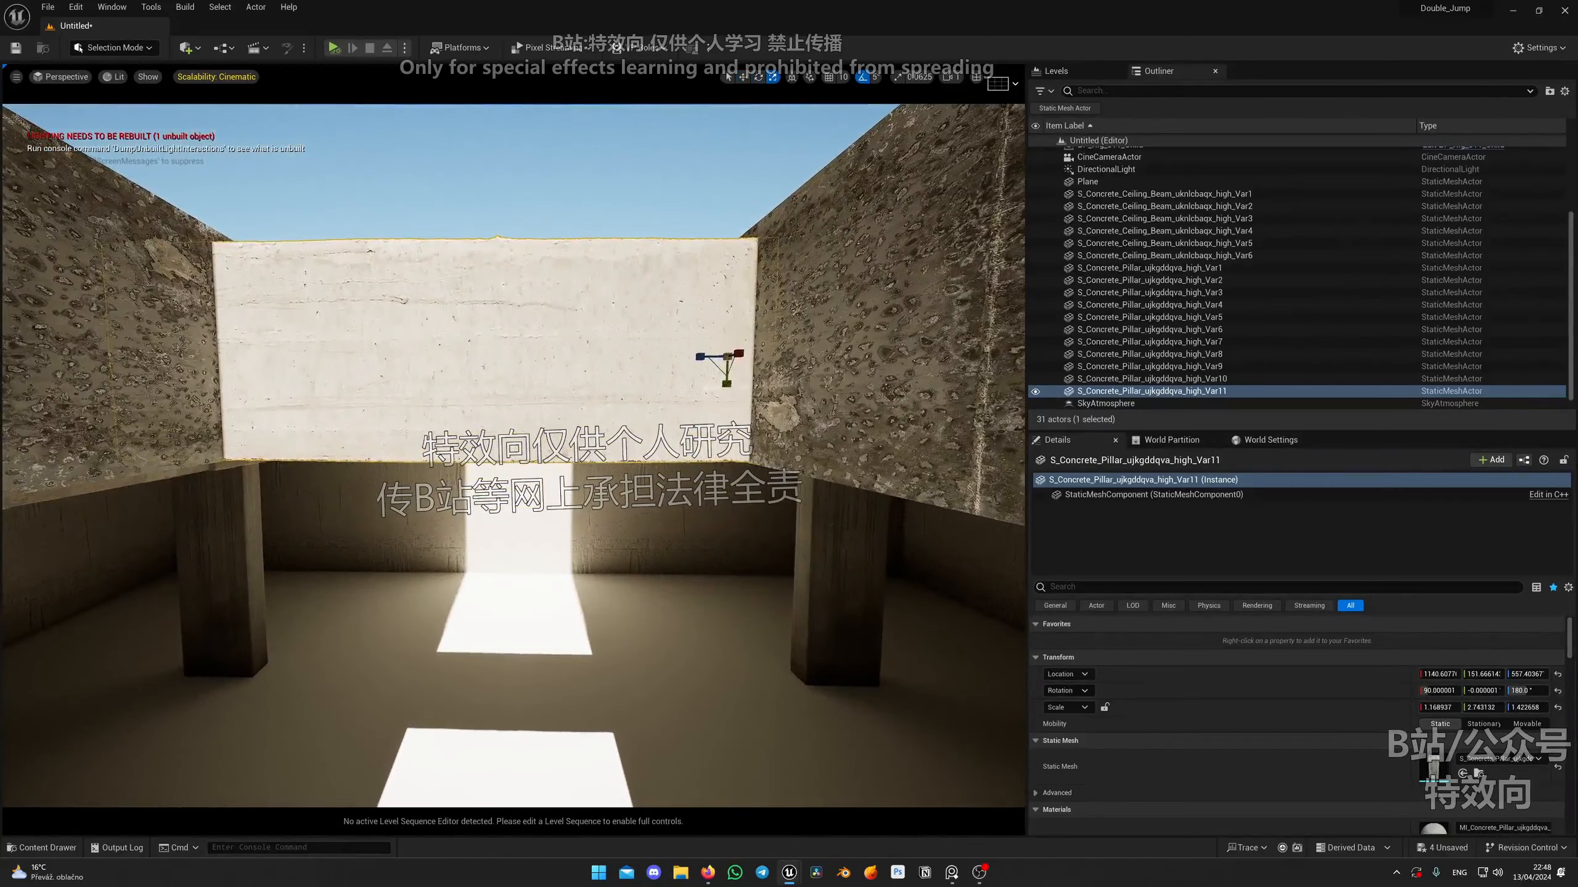
# Move the crossbeam along the ceiling gap to an X location of about 835.
pyautogui.moveTo(726, 391); pyautogui.dragTo(691, 235, button='right')
pyautogui.moveTo(690, 236); pyautogui.dragTo(694, 266)
pyautogui.moveTo(644, 288); pyautogui.dragTo(644, 288, button='right')
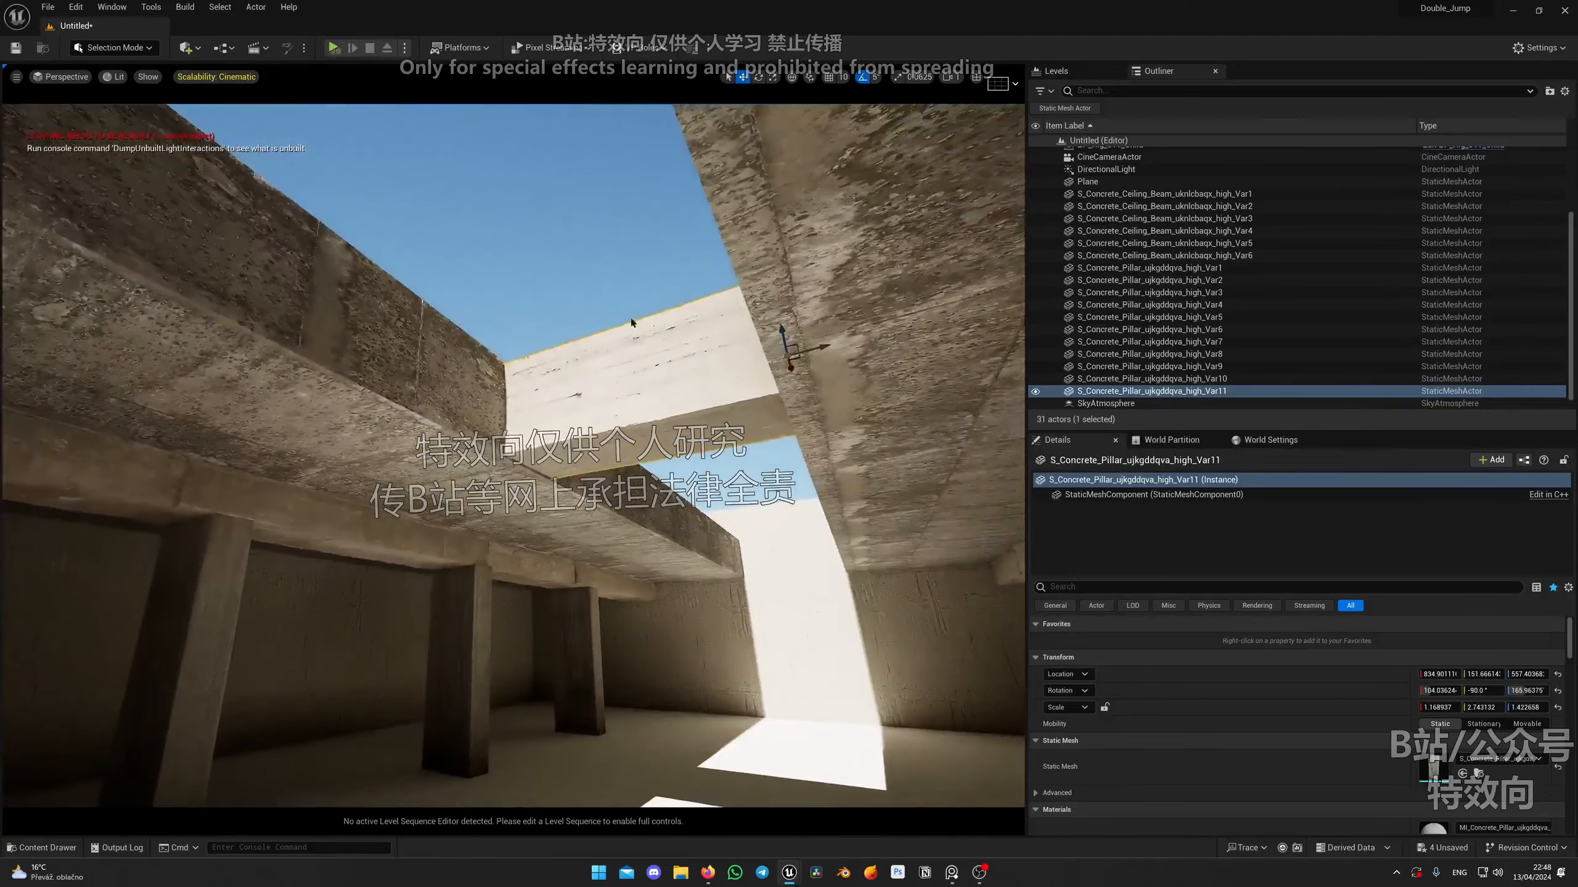
# Bring the Viewport 2 camera preview back over the lower part of the scene and slightly reframe the car shot.
pyautogui.click(61, 76)
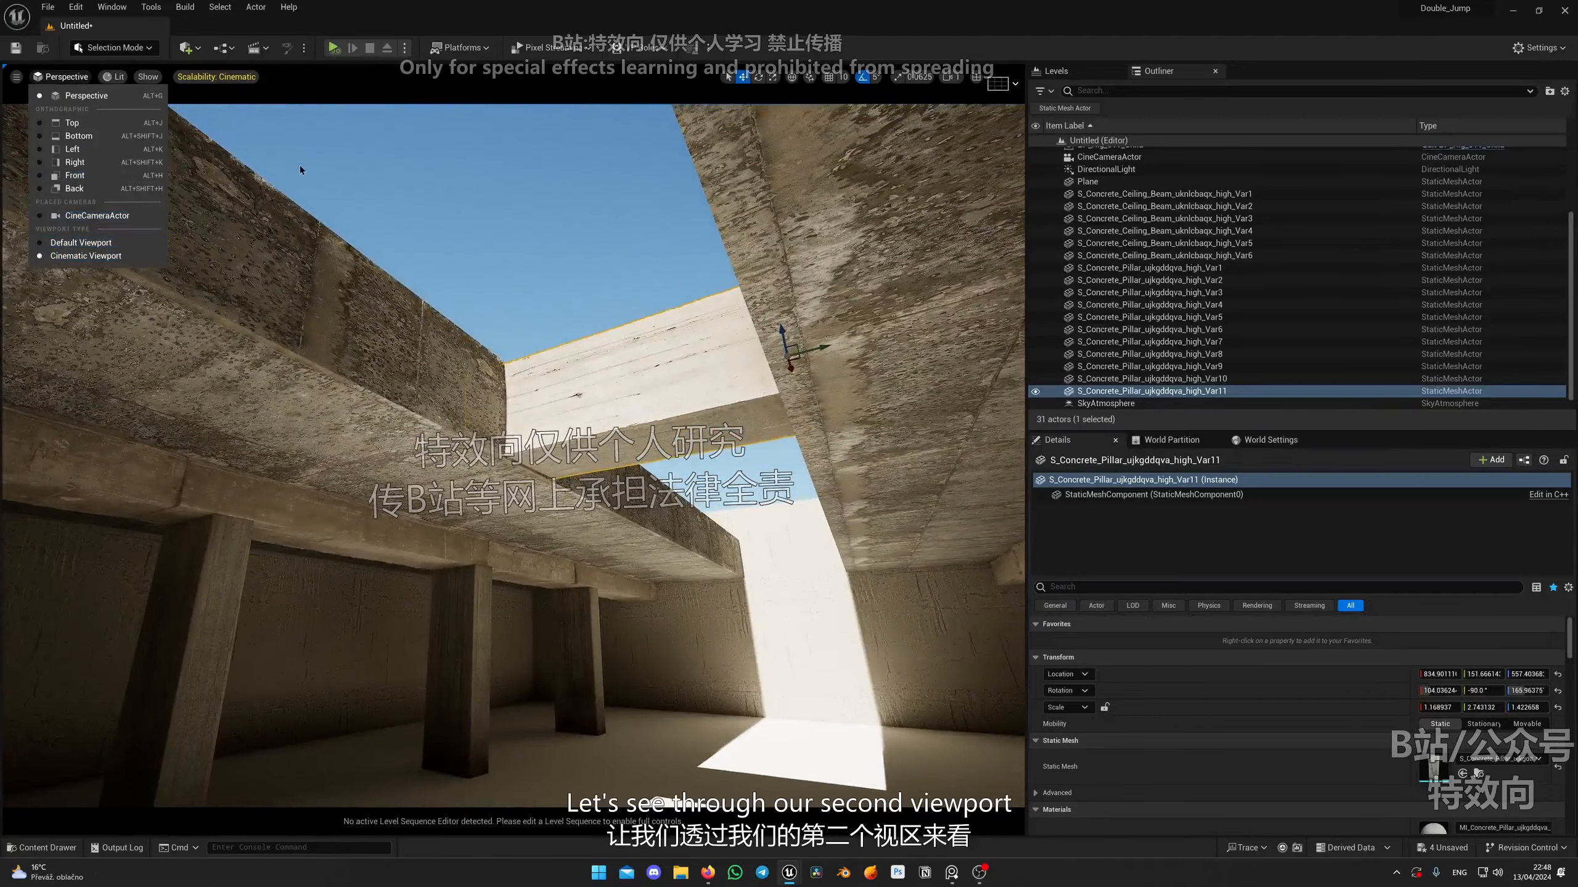
pyautogui.moveTo(299, 165); pyautogui.dragTo(300, 165, button='right')
pyautogui.moveTo(791, 874)
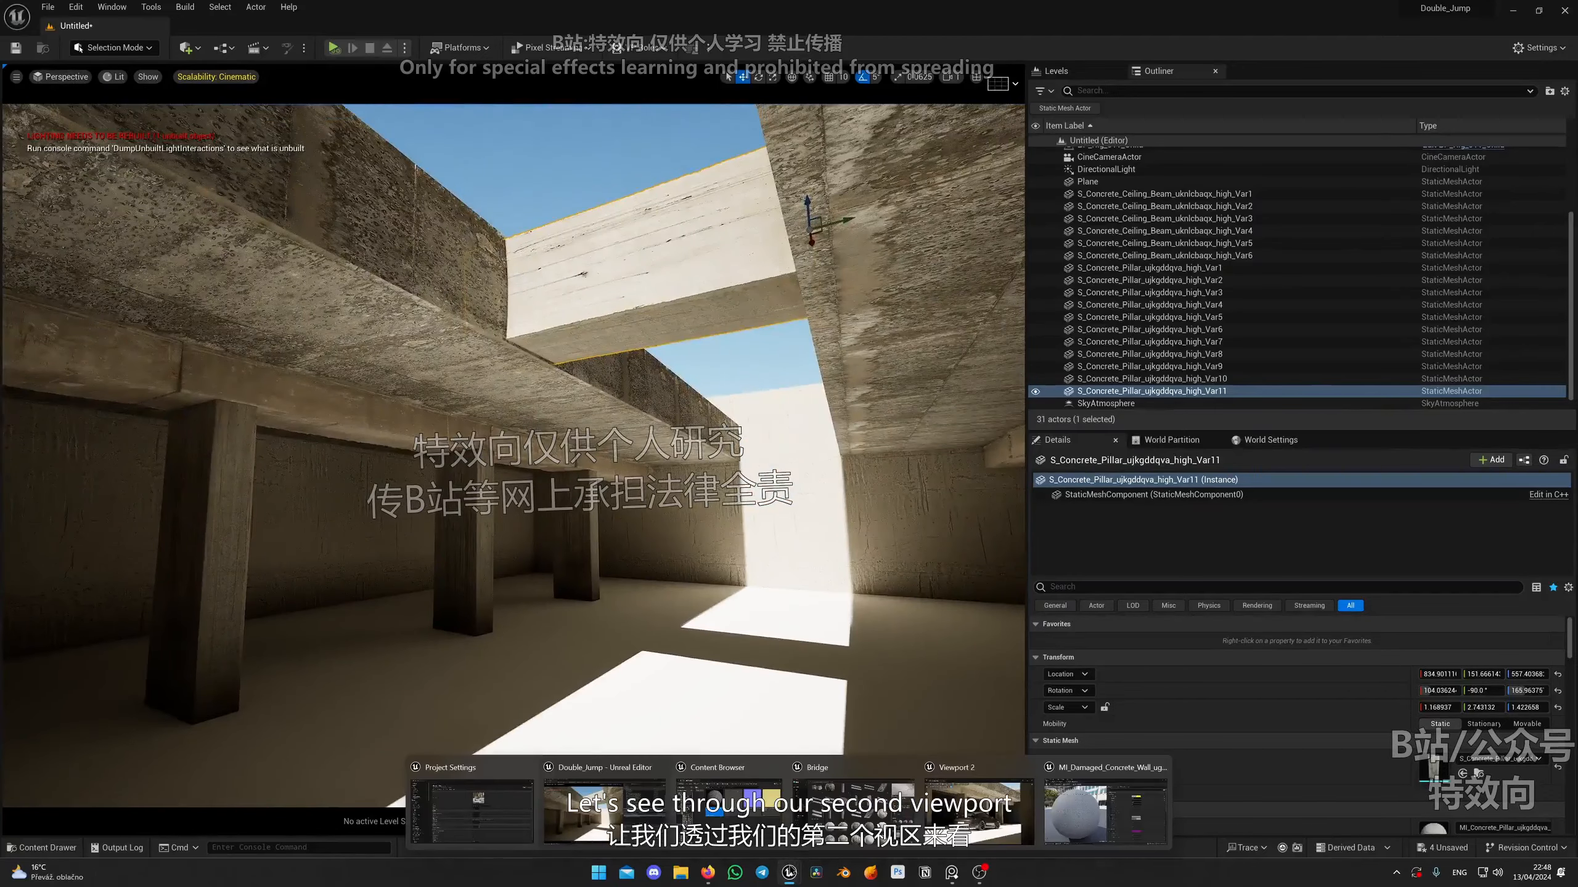
pyautogui.click(916, 798)
pyautogui.moveTo(348, 422); pyautogui.dragTo(374, 404)
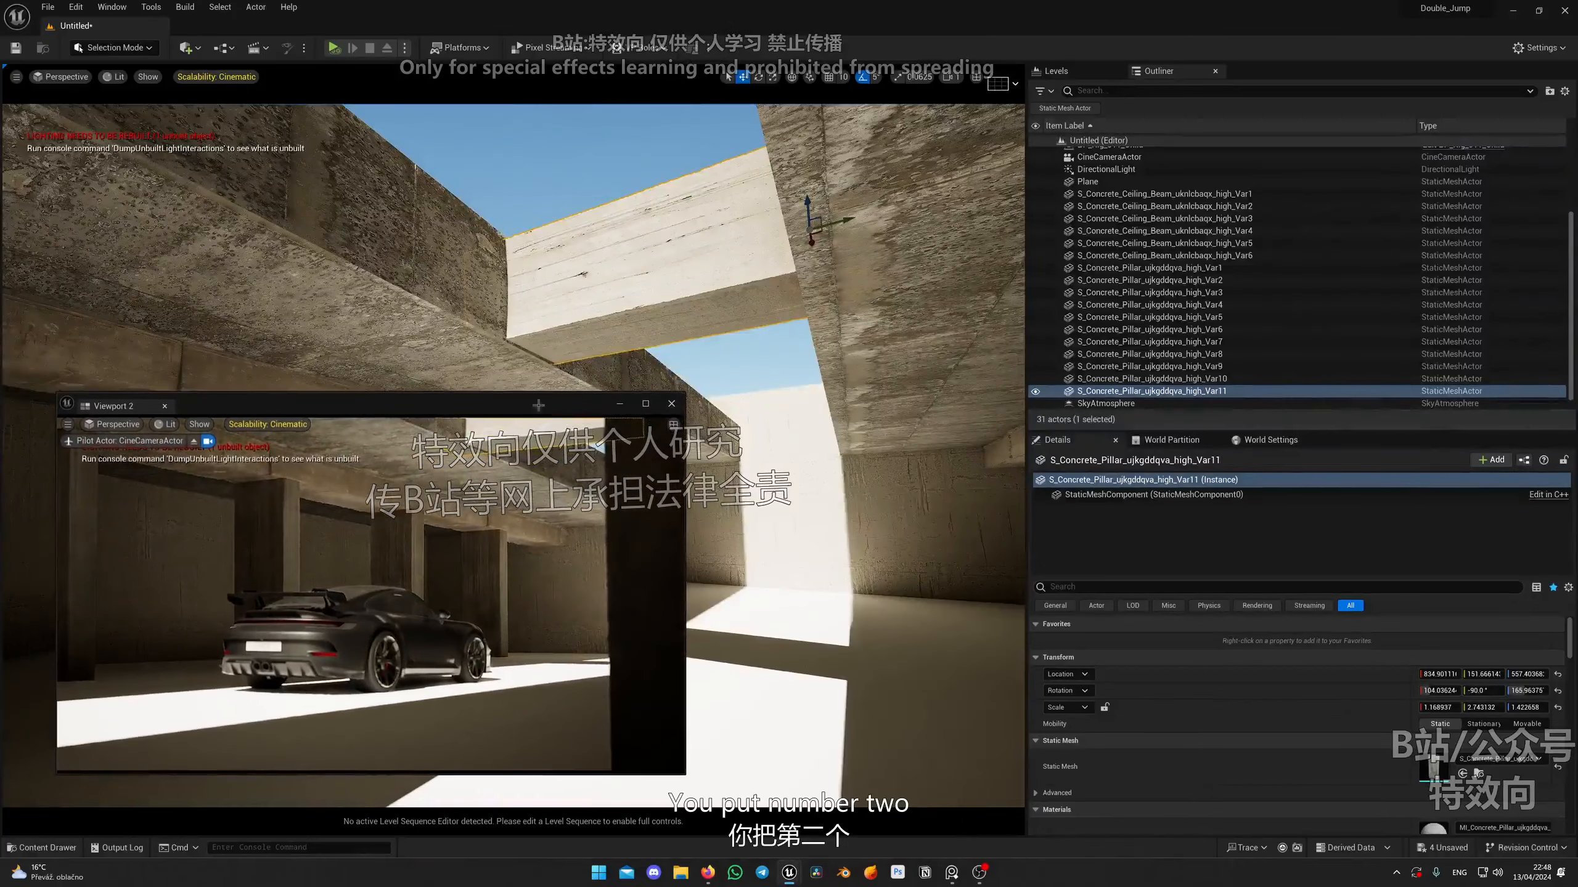
pyautogui.moveTo(428, 299); pyautogui.dragTo(457, 276, button='right')
pyautogui.moveTo(421, 612); pyautogui.dragTo(450, 607, button='right')
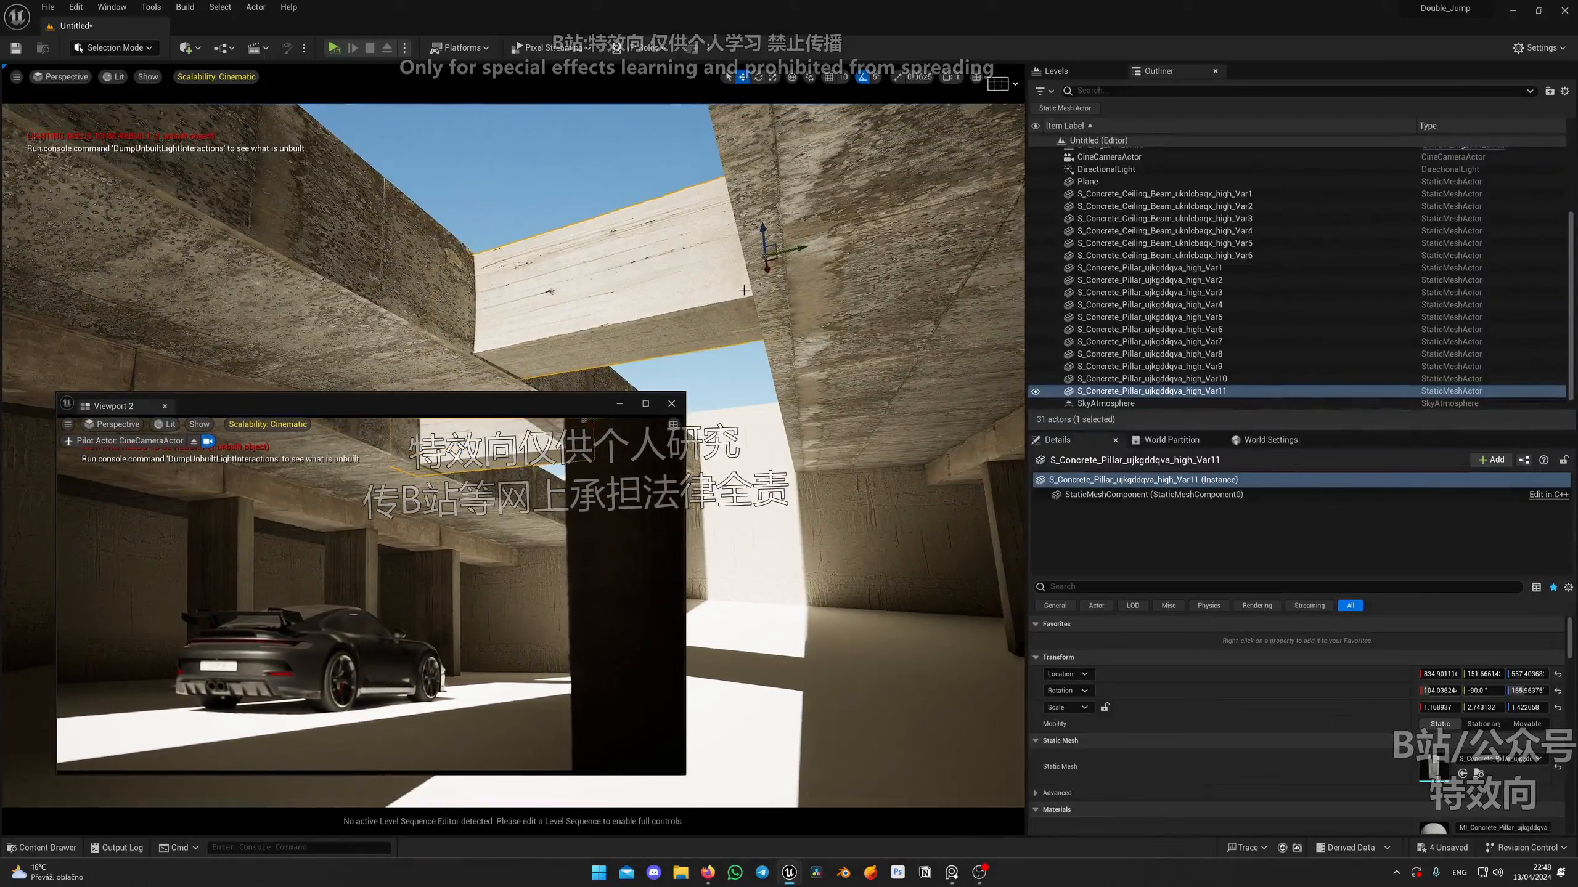
# Undo a first crossbeam copy and duplicate the crossbeam further along the gap at an X location of about 1248.
pyautogui.keyDown('alt'); pyautogui.moveTo(765, 246); pyautogui.dragTo(767, 285); pyautogui.keyUp('alt')
pyautogui.hotkey('ctrl', 'z')
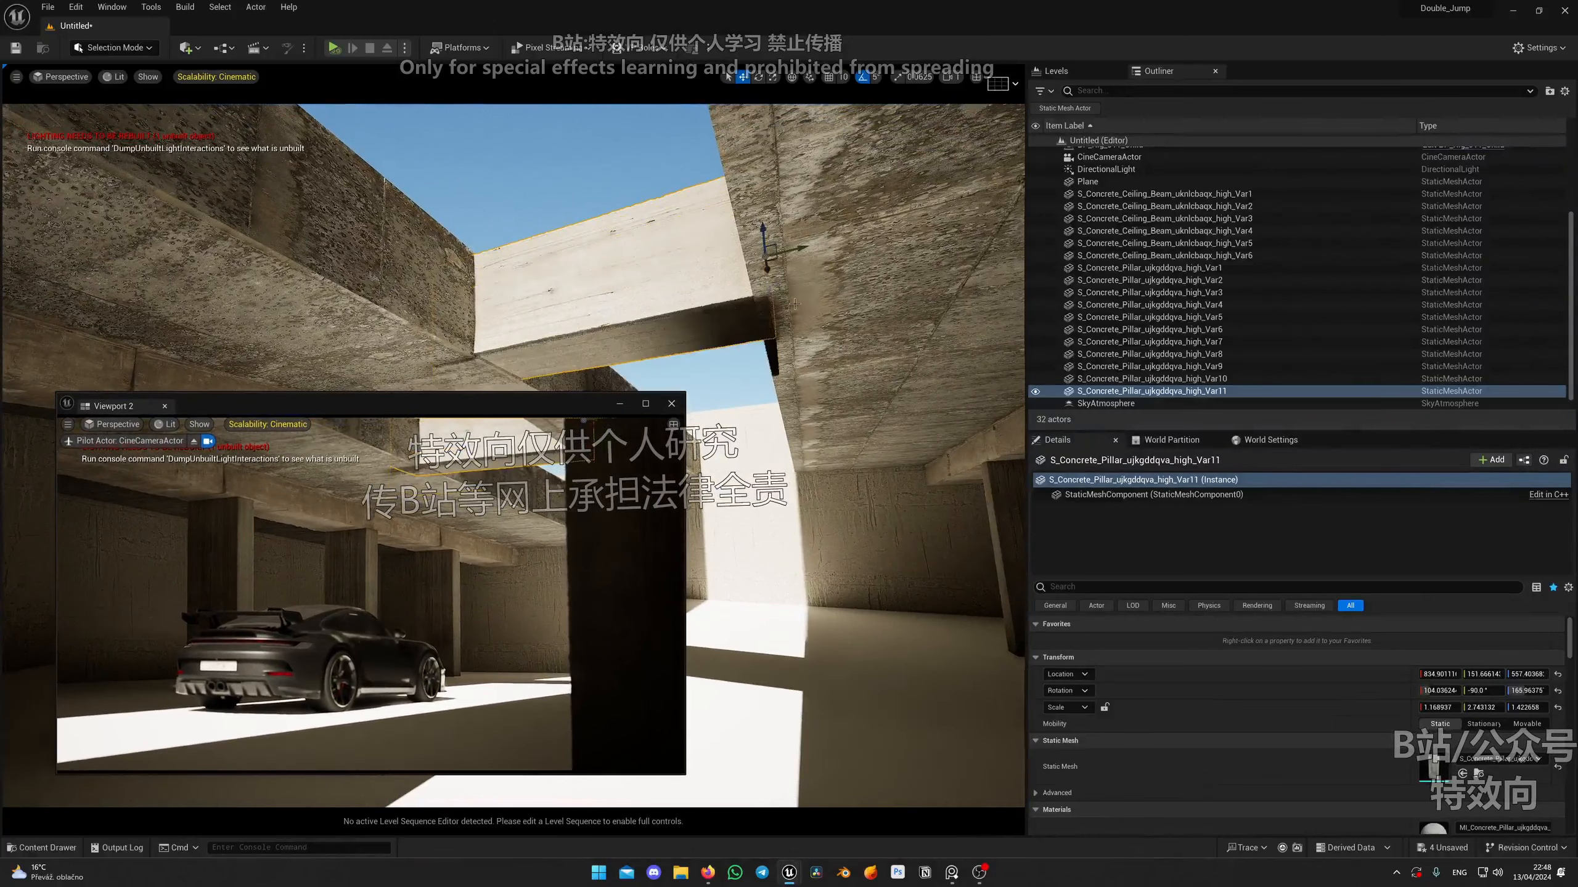
pyautogui.keyDown('alt'); pyautogui.moveTo(770, 271); pyautogui.dragTo(786, 382); pyautogui.keyUp('alt')
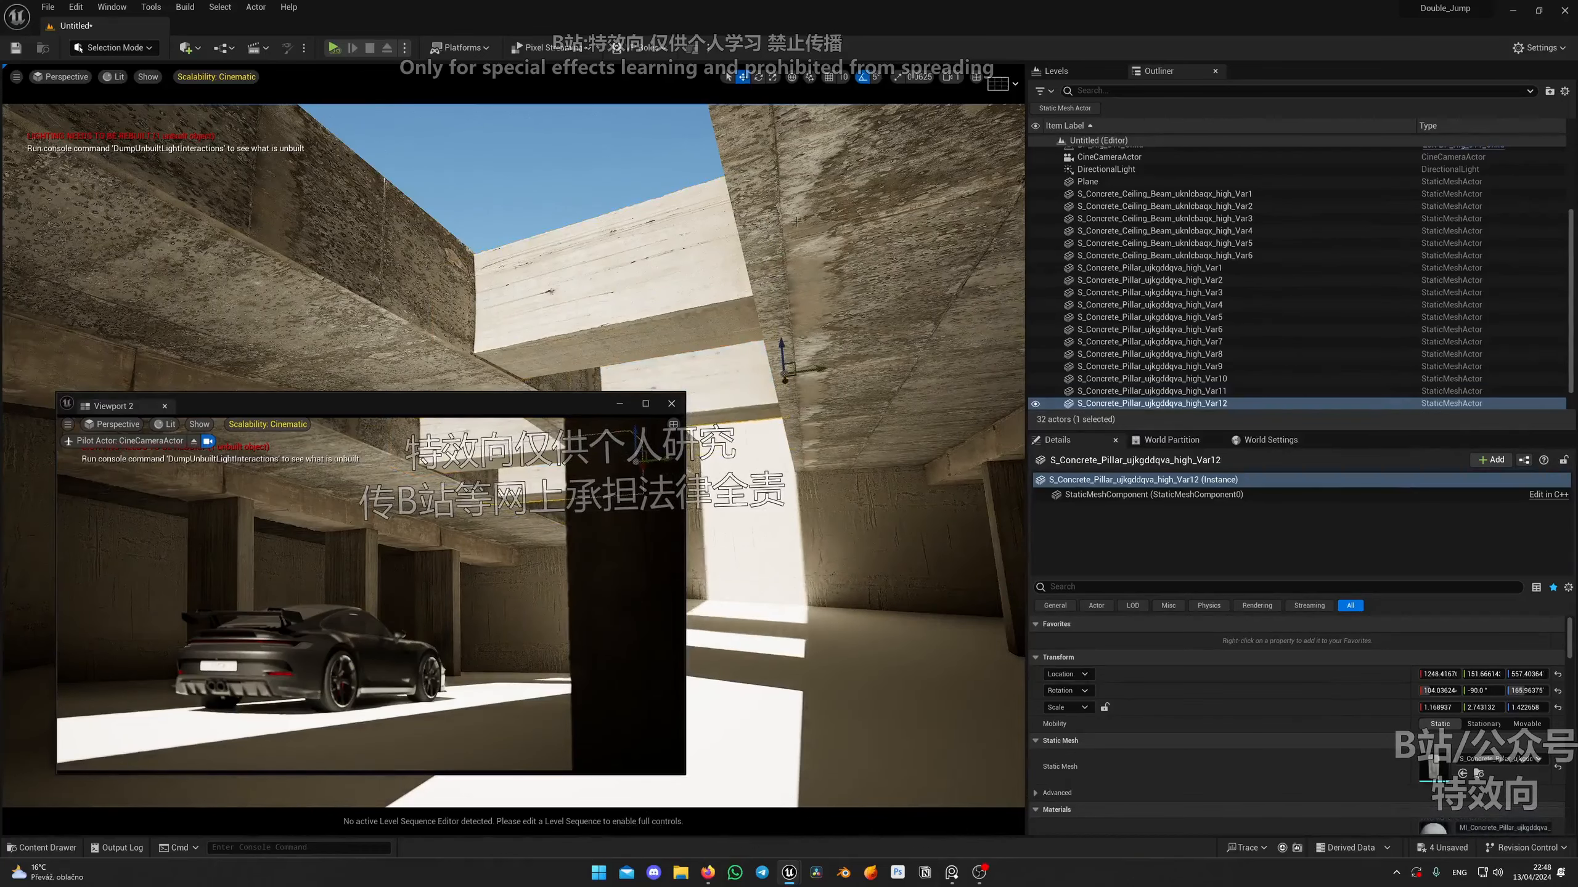
# Undo the last crossbeam copy and duplicate the crossbeam further along the ceiling gap at an X location of about 1085.
pyautogui.hotkey('ctrl', 'z')
pyautogui.moveTo(796, 222)
pyautogui.mouseDown(button='right')
pyautogui.moveTo(556, 211)
pyautogui.moveTo(798, 202)
pyautogui.mouseUp(button='right')
pyautogui.scroll(-1, 796, 222)
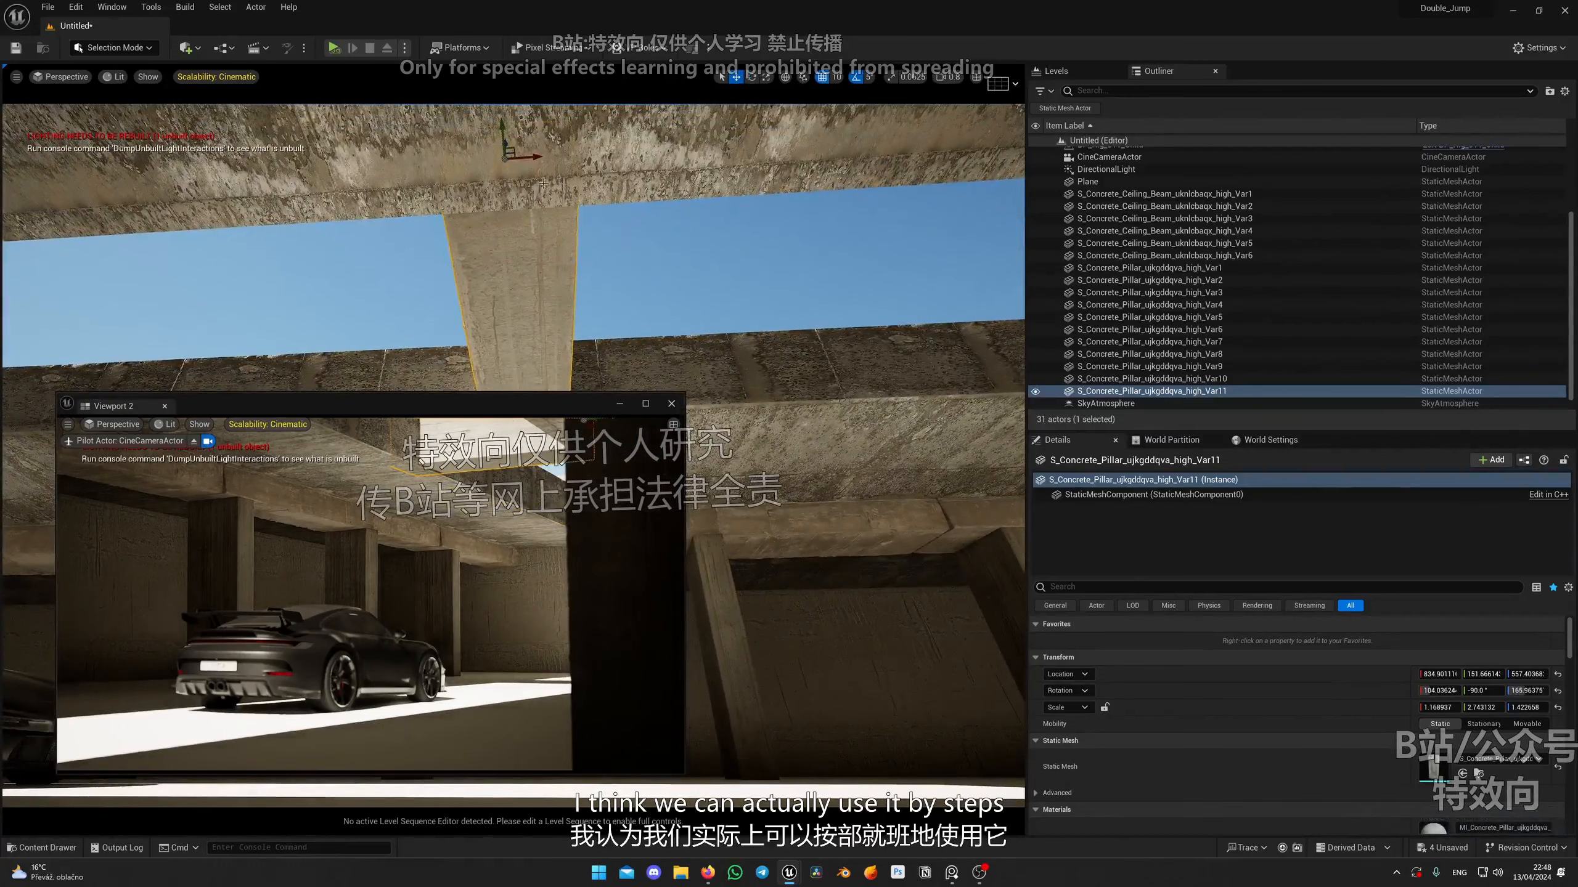
pyautogui.keyDown('alt'); pyautogui.moveTo(532, 158); pyautogui.dragTo(888, 230); pyautogui.keyUp('alt')
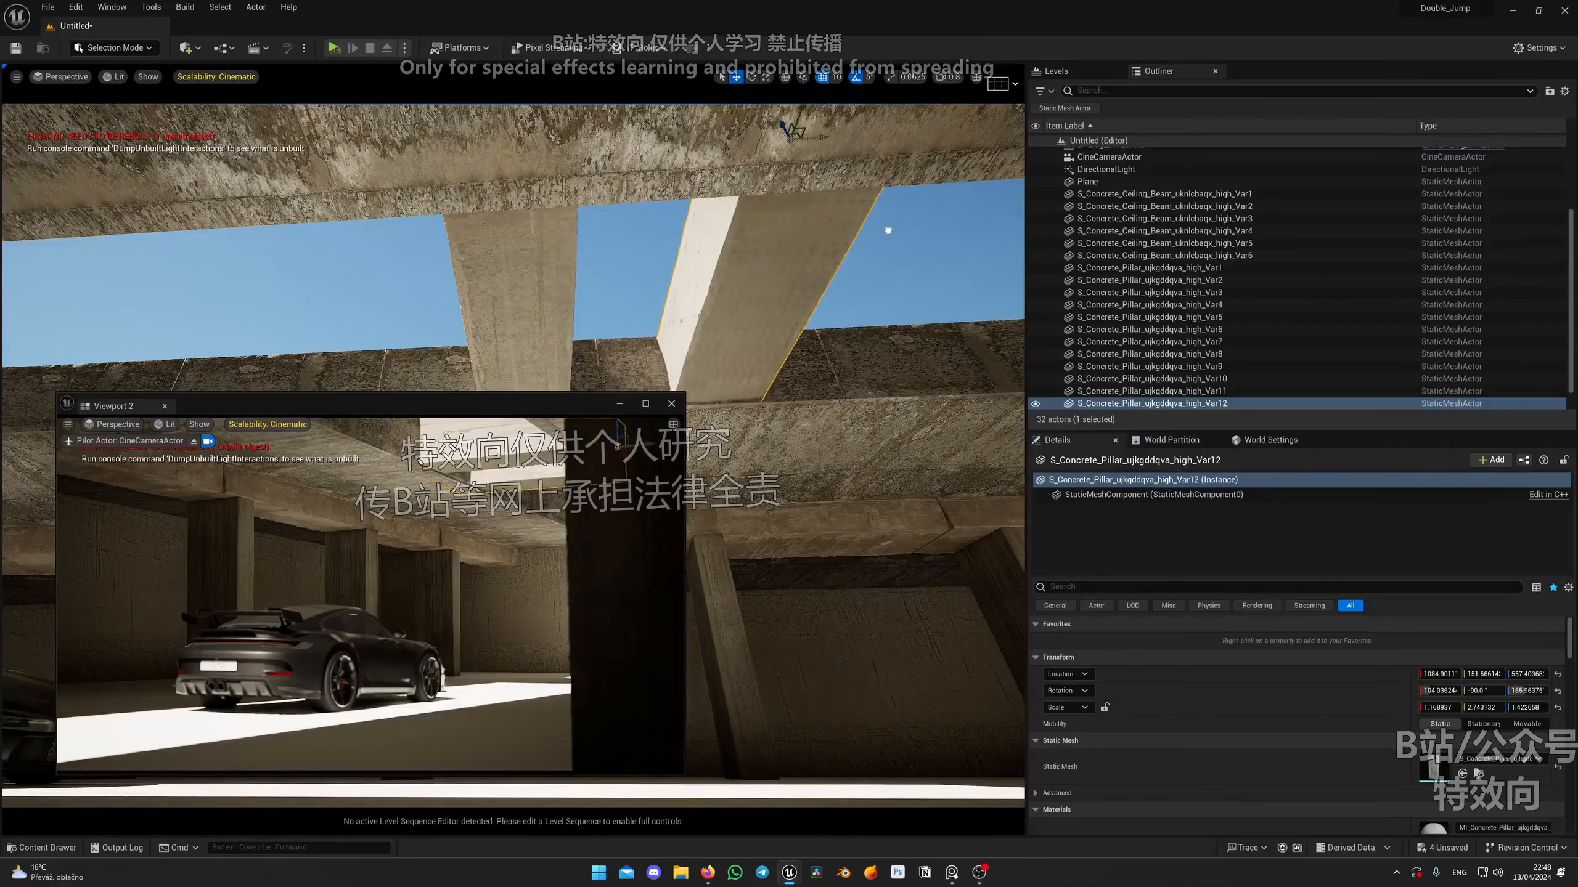
# Add three more crossbeam copies along the ceiling gap at X locations of about 1345, 1585 and 1835.
pyautogui.moveTo(698, 150); pyautogui.dragTo(835, 177, button='right')
pyautogui.keyDown('alt'); pyautogui.moveTo(638, 145); pyautogui.dragTo(819, 230); pyautogui.keyUp('alt')
pyautogui.moveTo(818, 230)
pyautogui.mouseDown(button='right')
pyautogui.moveTo(733, 215)
pyautogui.moveTo(783, 199)
pyautogui.moveTo(836, 233)
pyautogui.mouseUp(button='right')
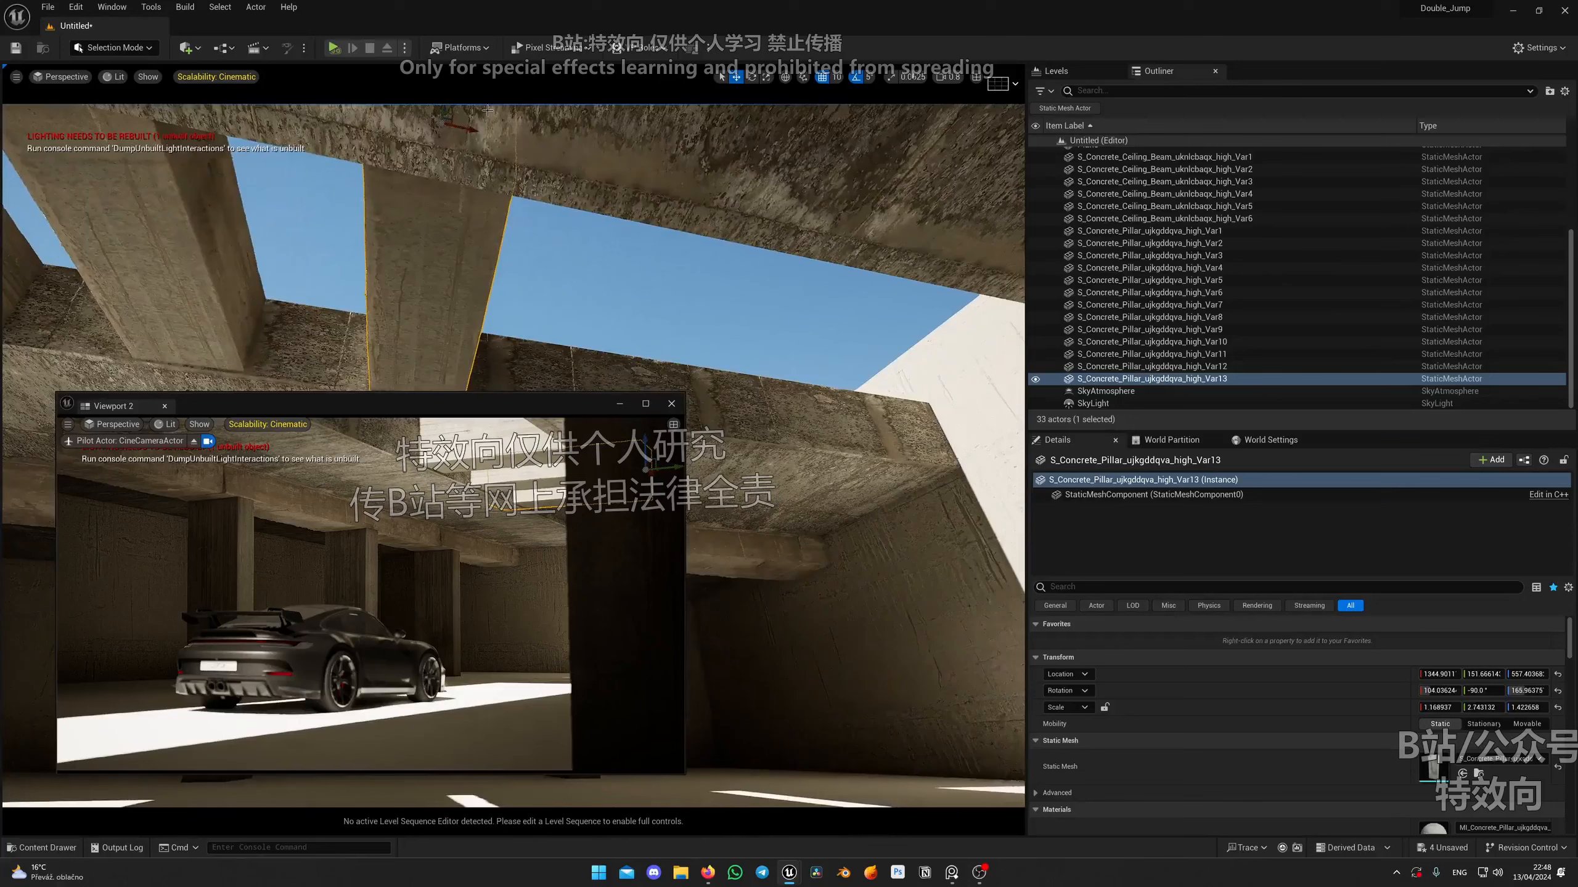
pyautogui.keyDown('alt'); pyautogui.moveTo(472, 133); pyautogui.dragTo(740, 214); pyautogui.keyUp('alt')
pyautogui.moveTo(742, 215); pyautogui.dragTo(722, 353, button='right')
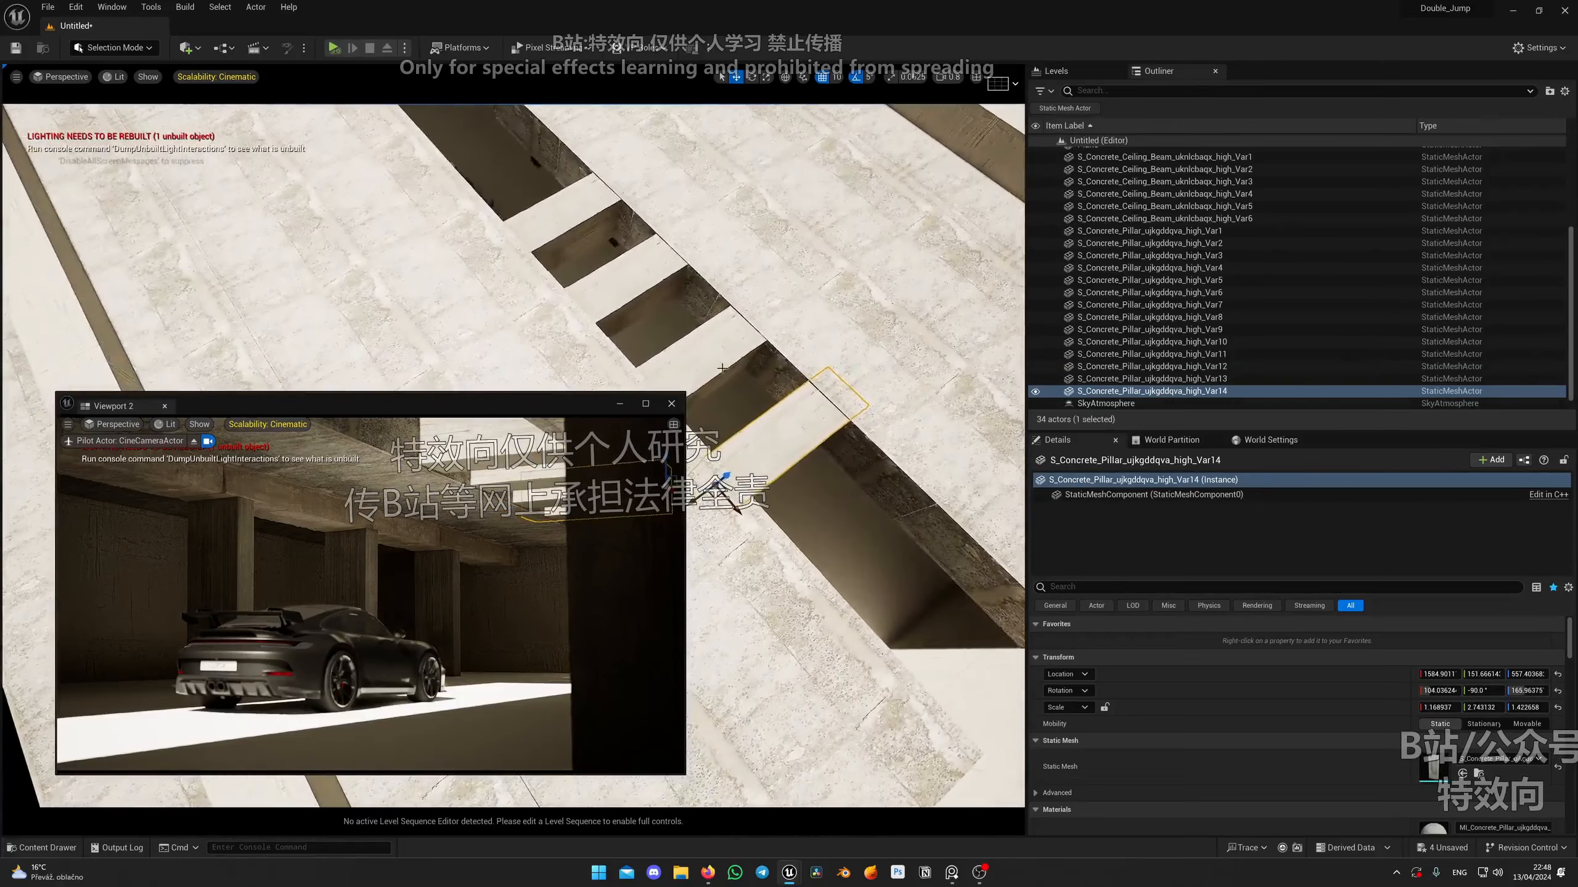
pyautogui.keyDown('alt'); pyautogui.moveTo(737, 510); pyautogui.dragTo(852, 588); pyautogui.keyUp('alt')
pyautogui.moveTo(852, 587); pyautogui.dragTo(735, 376, button='right')
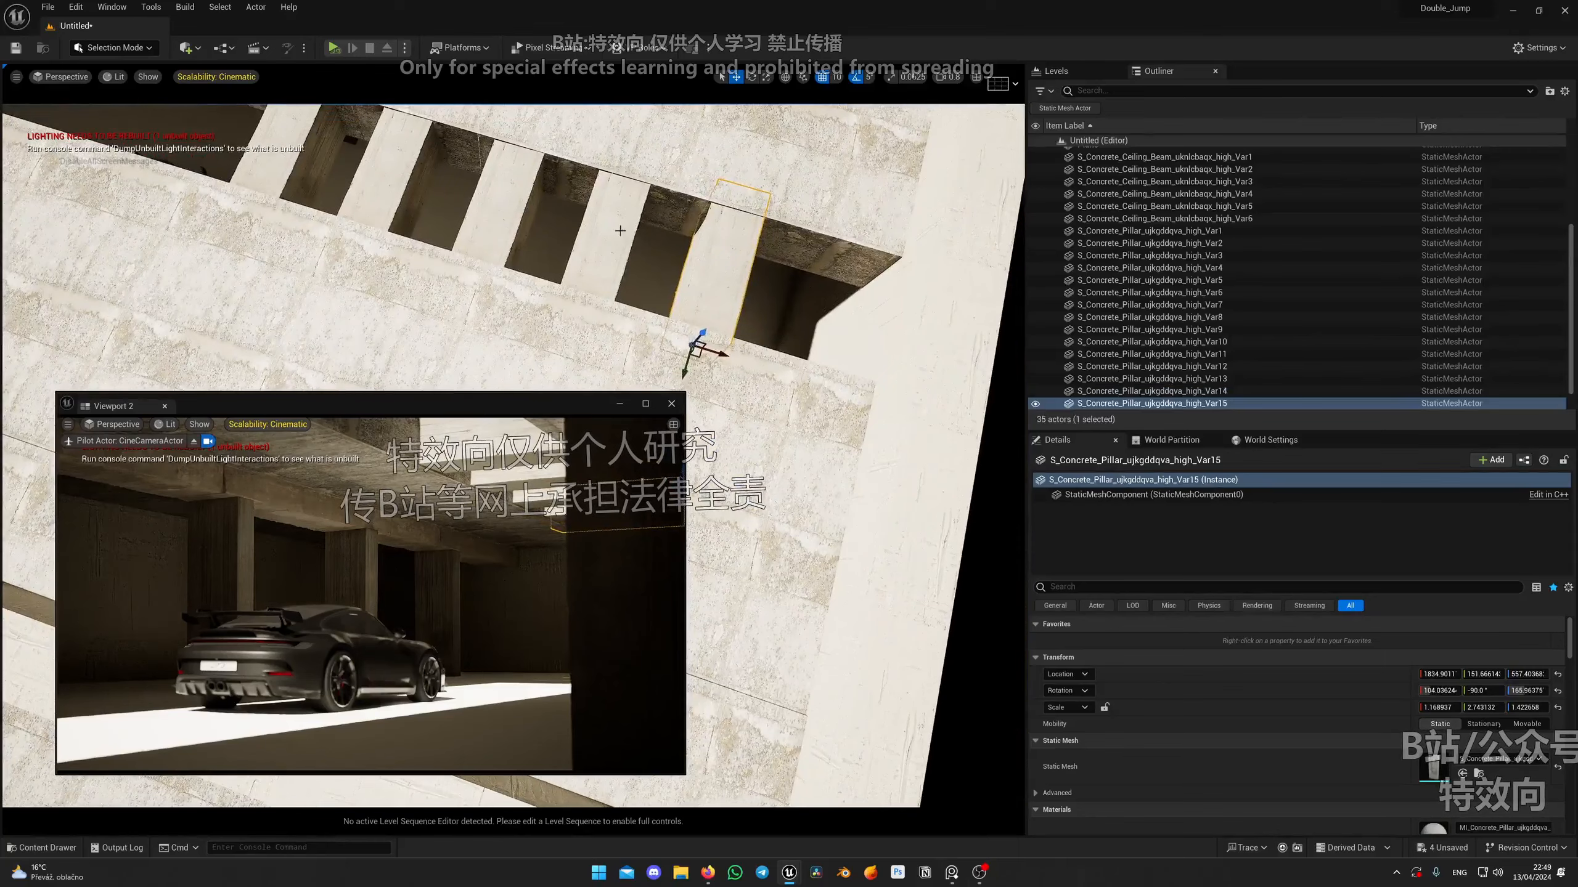
# Select all six crossbeams together and lower them very slightly in the ceiling gap.
pyautogui.moveTo(616, 228); pyautogui.dragTo(683, 261, button='right')
pyautogui.keyDown('ctrl'); pyautogui.click(714, 273); pyautogui.keyUp('ctrl')
pyautogui.keyDown('ctrl'); pyautogui.click(770, 336); pyautogui.keyUp('ctrl')
pyautogui.keyDown('ctrl'); pyautogui.click(814, 376); pyautogui.keyUp('ctrl')
pyautogui.keyDown('ctrl'); pyautogui.click(839, 397); pyautogui.keyUp('ctrl')
pyautogui.keyDown('ctrl'); pyautogui.click(858, 415); pyautogui.keyUp('ctrl')
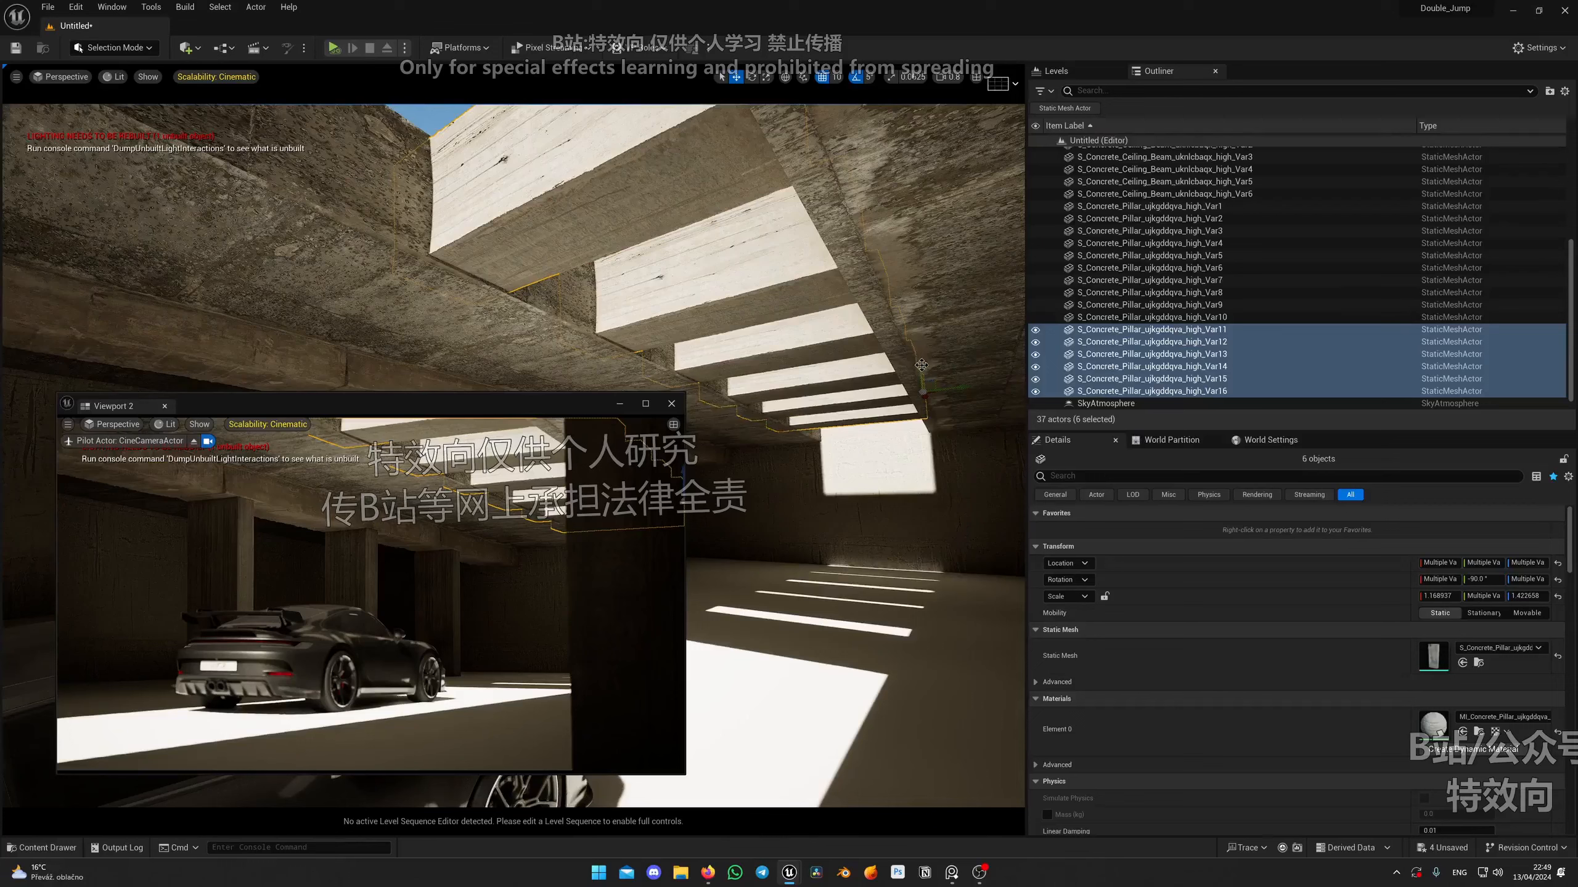
pyautogui.moveTo(921, 367); pyautogui.dragTo(922, 369)
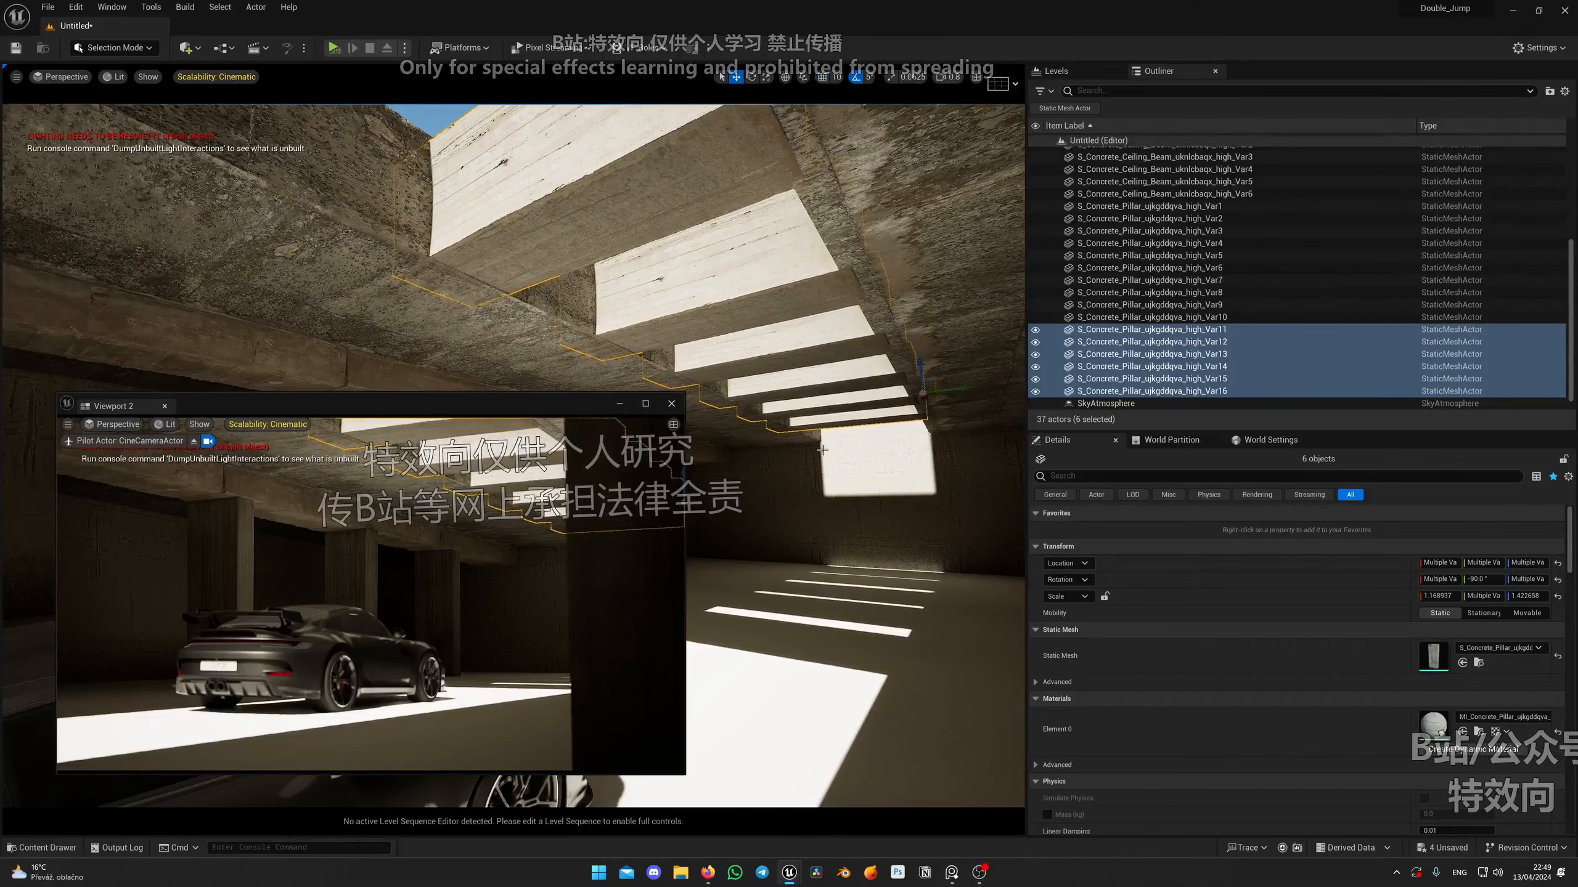
pyautogui.moveTo(810, 396); pyautogui.dragTo(797, 478, button='right')
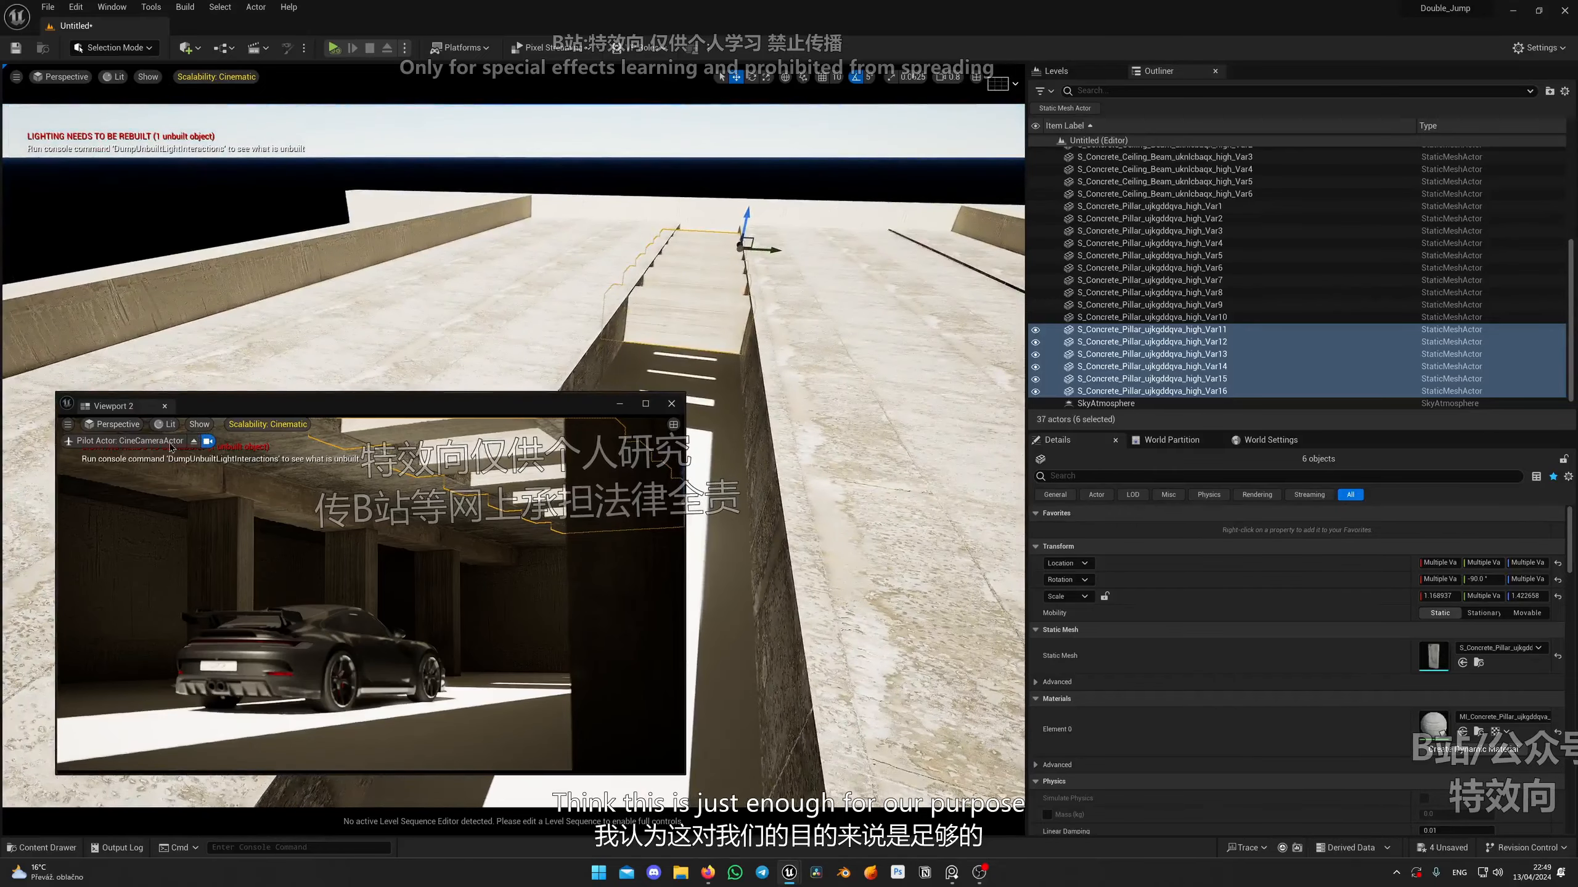
# Filter the CineCameraActor's properties by "focus" and close the Viewport 2 preview window.
pyautogui.scroll(5, 1112, 286)
pyautogui.click(1108, 276)
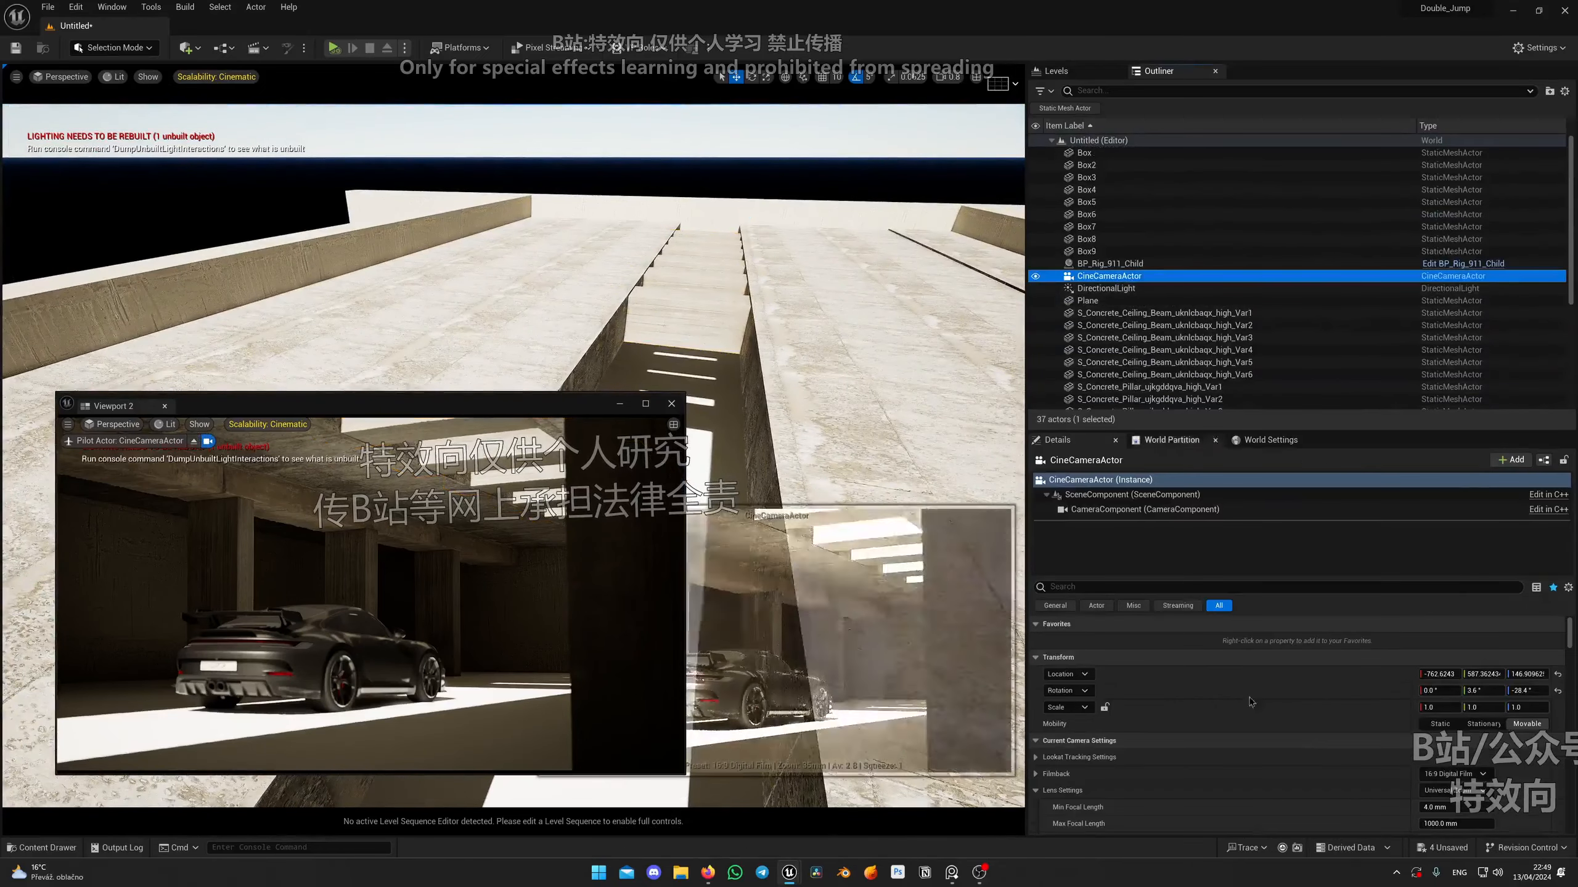
pyautogui.click(1157, 588)
pyautogui.moveTo(951, 476); pyautogui.dragTo(969, 553, button='right')
pyautogui.press('w')
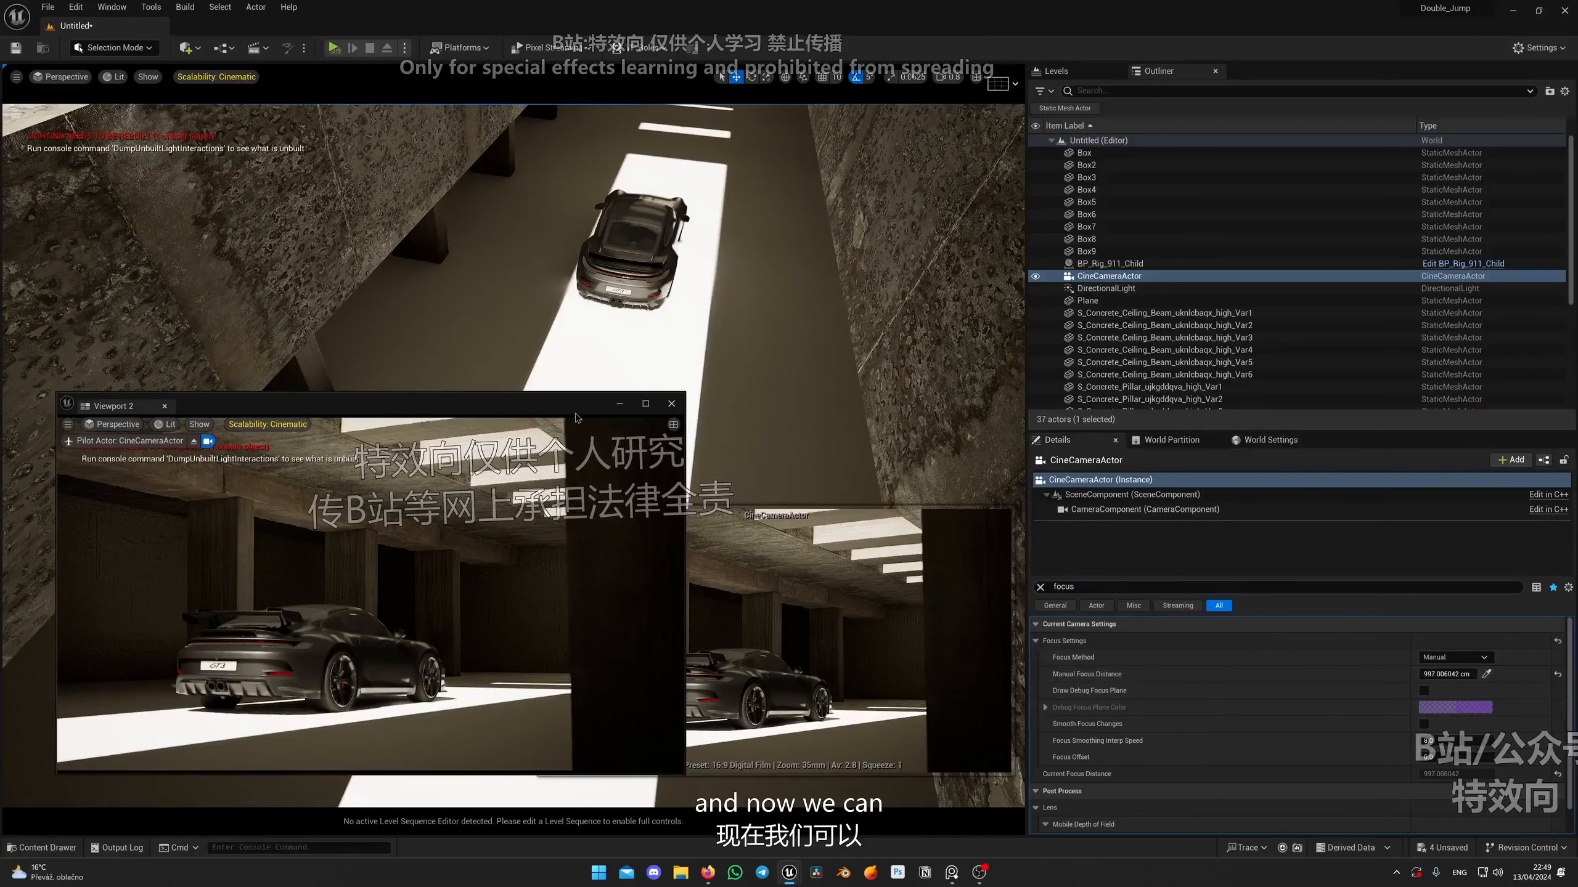
pyautogui.click(671, 404)
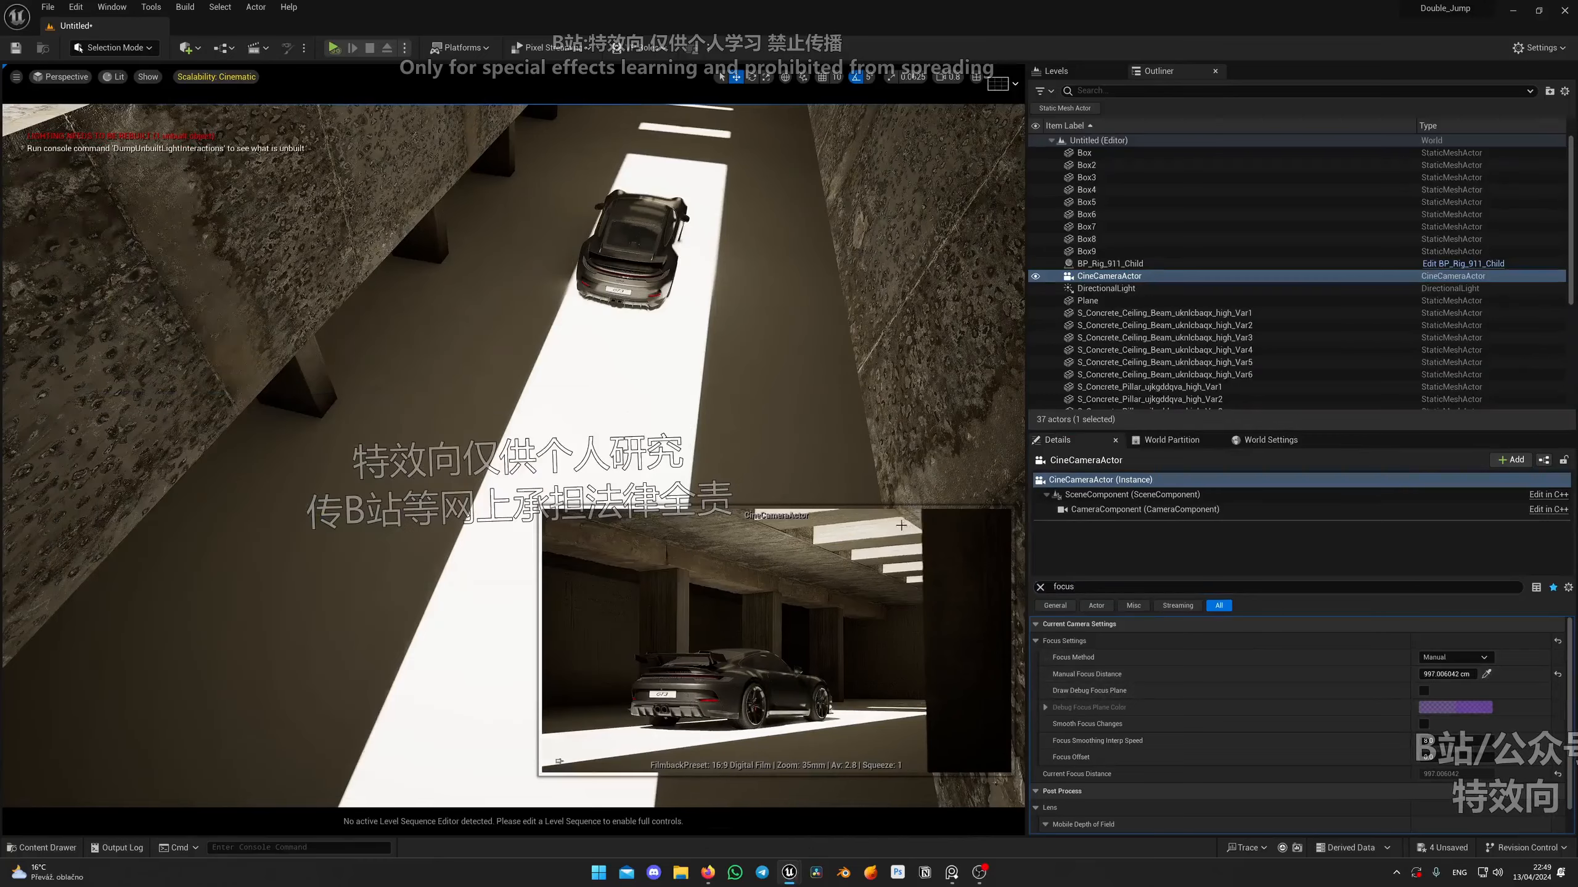
# Select the floor plane and compare it with the floor texture in the car reference images.
pyautogui.click(475, 355)
pyautogui.moveTo(475, 355); pyautogui.dragTo(500, 248, button='right')
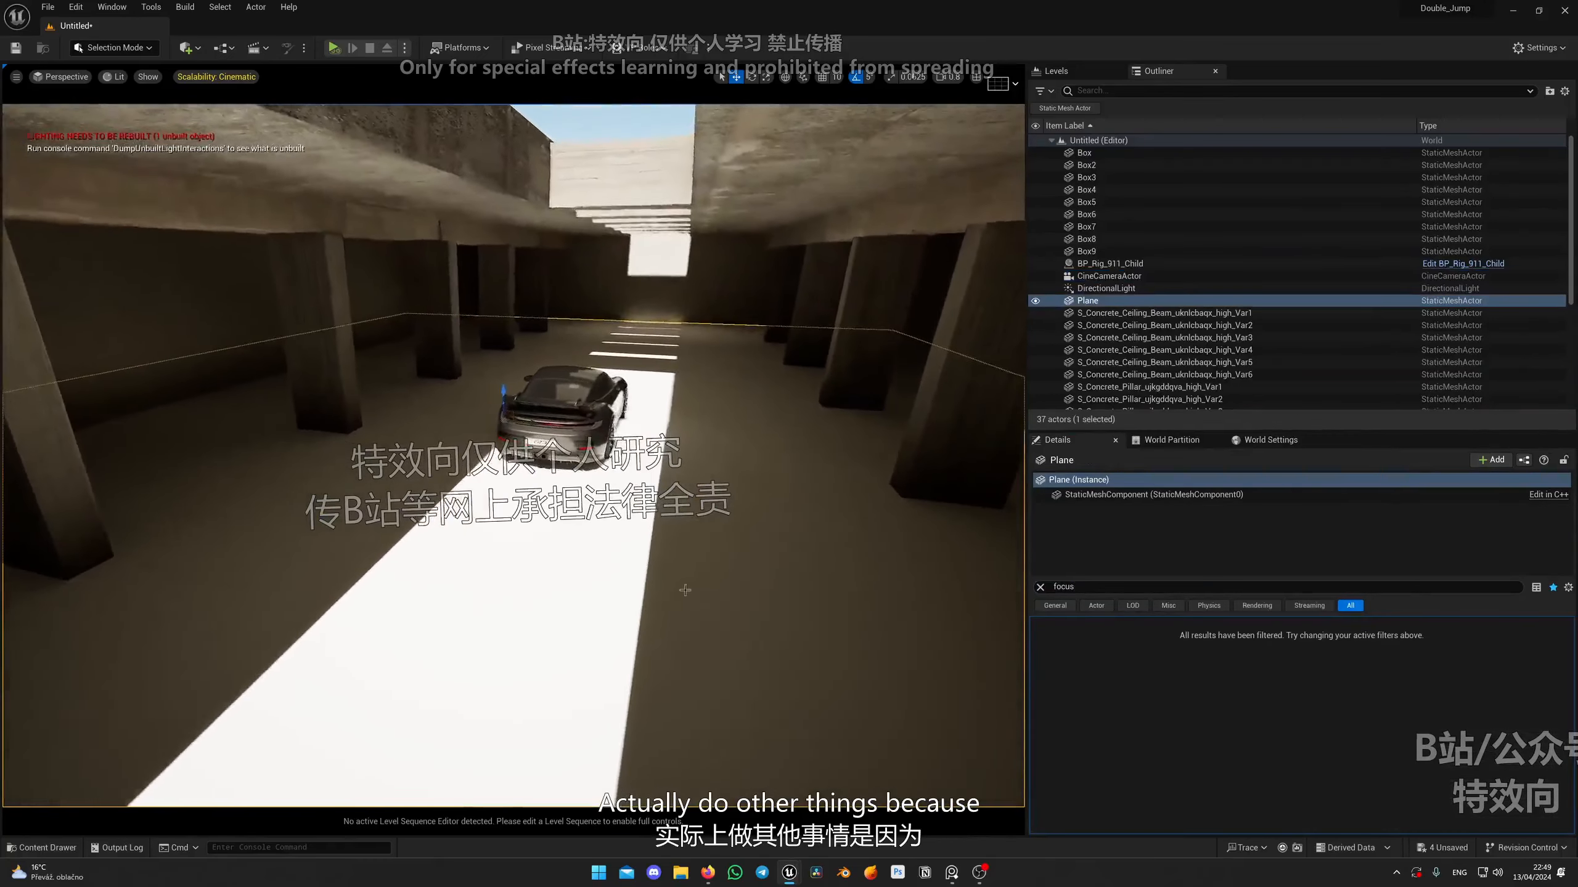
pyautogui.click(960, 868)
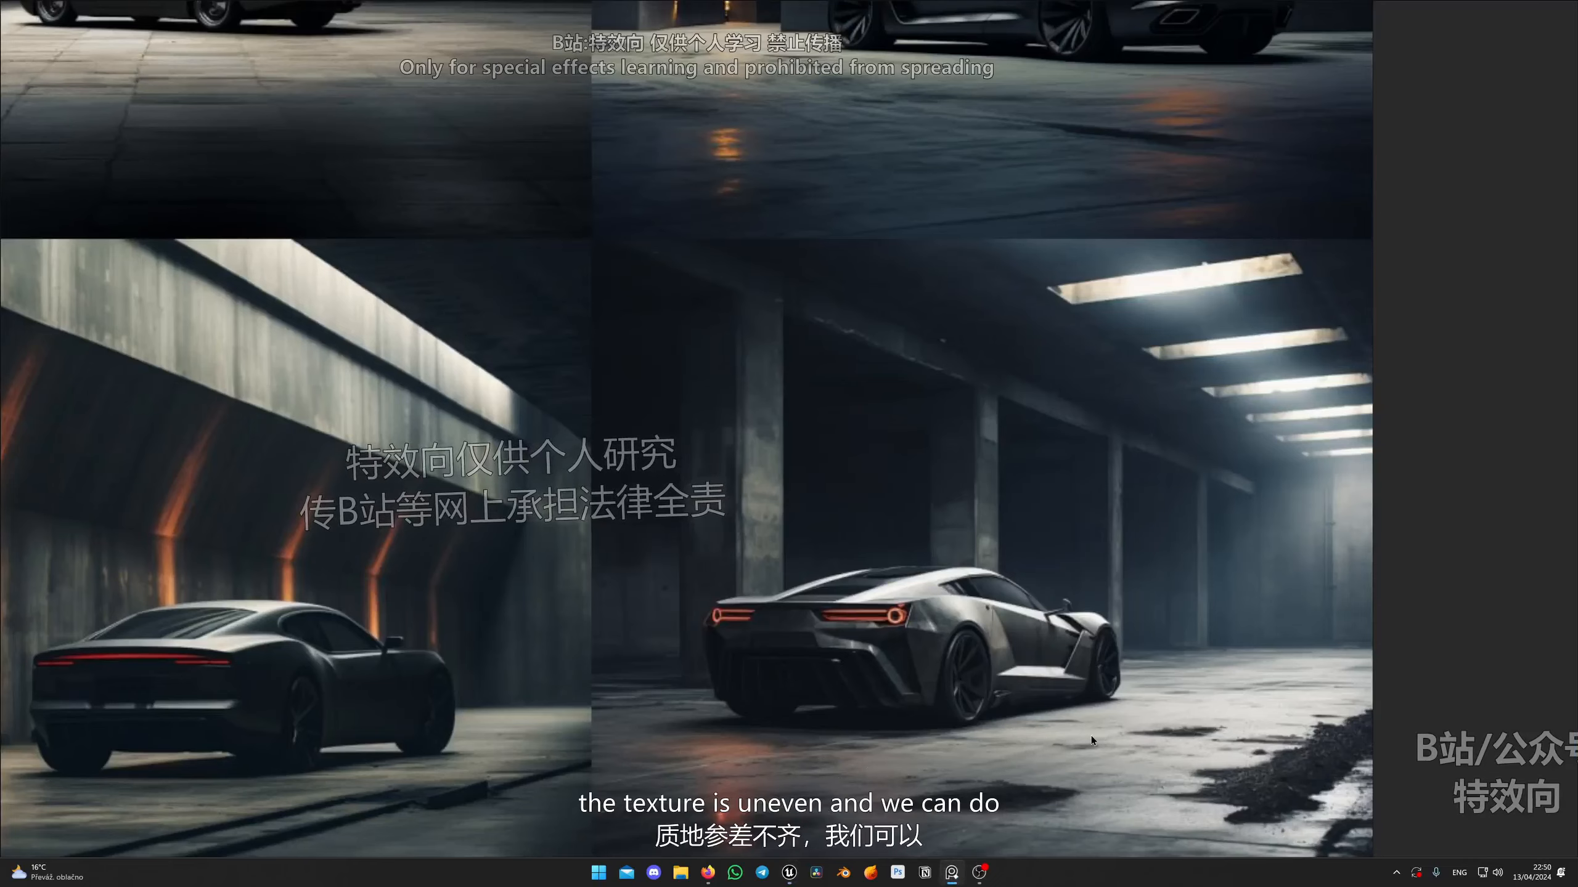
pyautogui.hotkey('alt', 'Tab')
pyautogui.moveTo(833, 575); pyautogui.dragTo(812, 579, button='right')
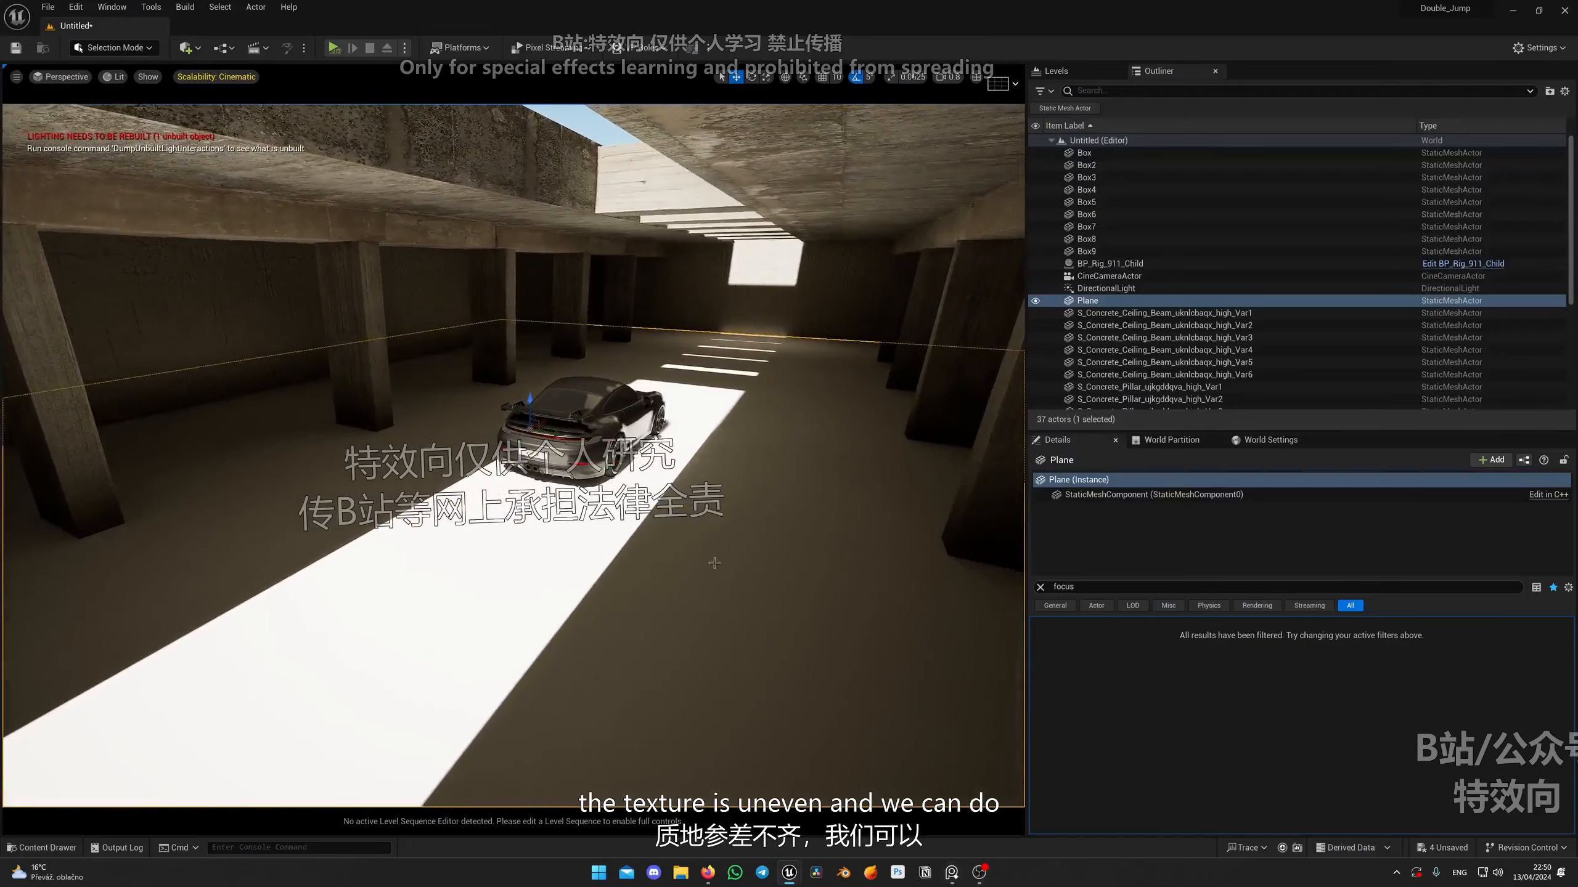
# Switch the editor from Selection mode to Modeling mode for building a replacement floor.
pyautogui.press('g')
pyautogui.press('w')
pyautogui.moveTo(705, 554); pyautogui.dragTo(606, 578, button='right')
pyautogui.press('g')
pyautogui.press('s')
pyautogui.scroll(1, 613, 539)
pyautogui.press('s')
pyautogui.scroll(1, 611, 596)
pyautogui.click(113, 47)
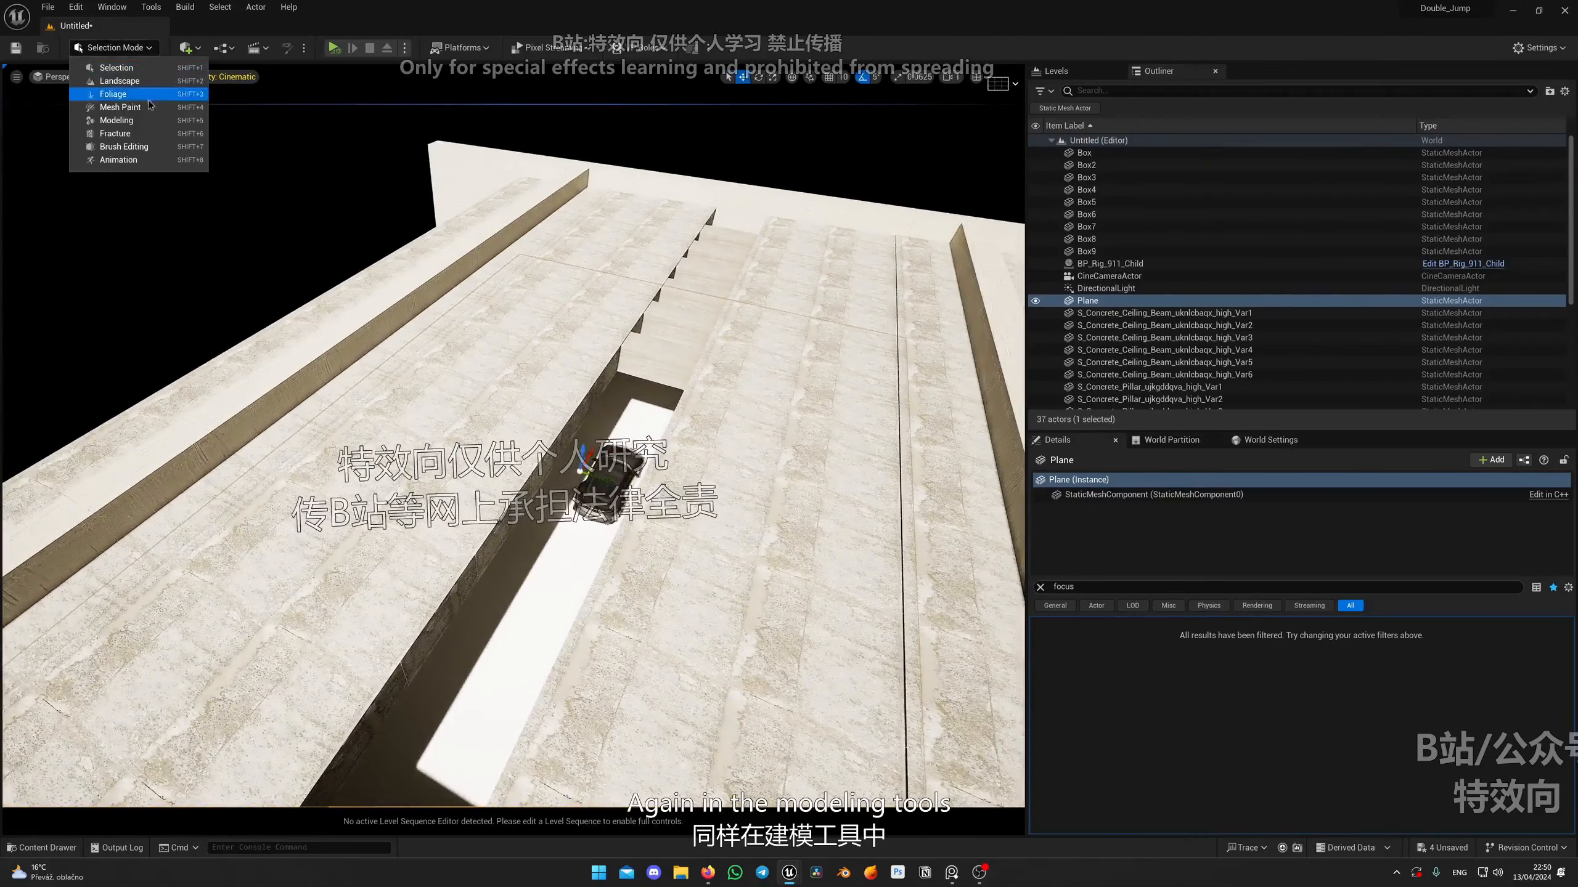
pyautogui.click(93, 123)
pyautogui.moveTo(626, 434); pyautogui.dragTo(612, 392, button='right')
pyautogui.press('w')
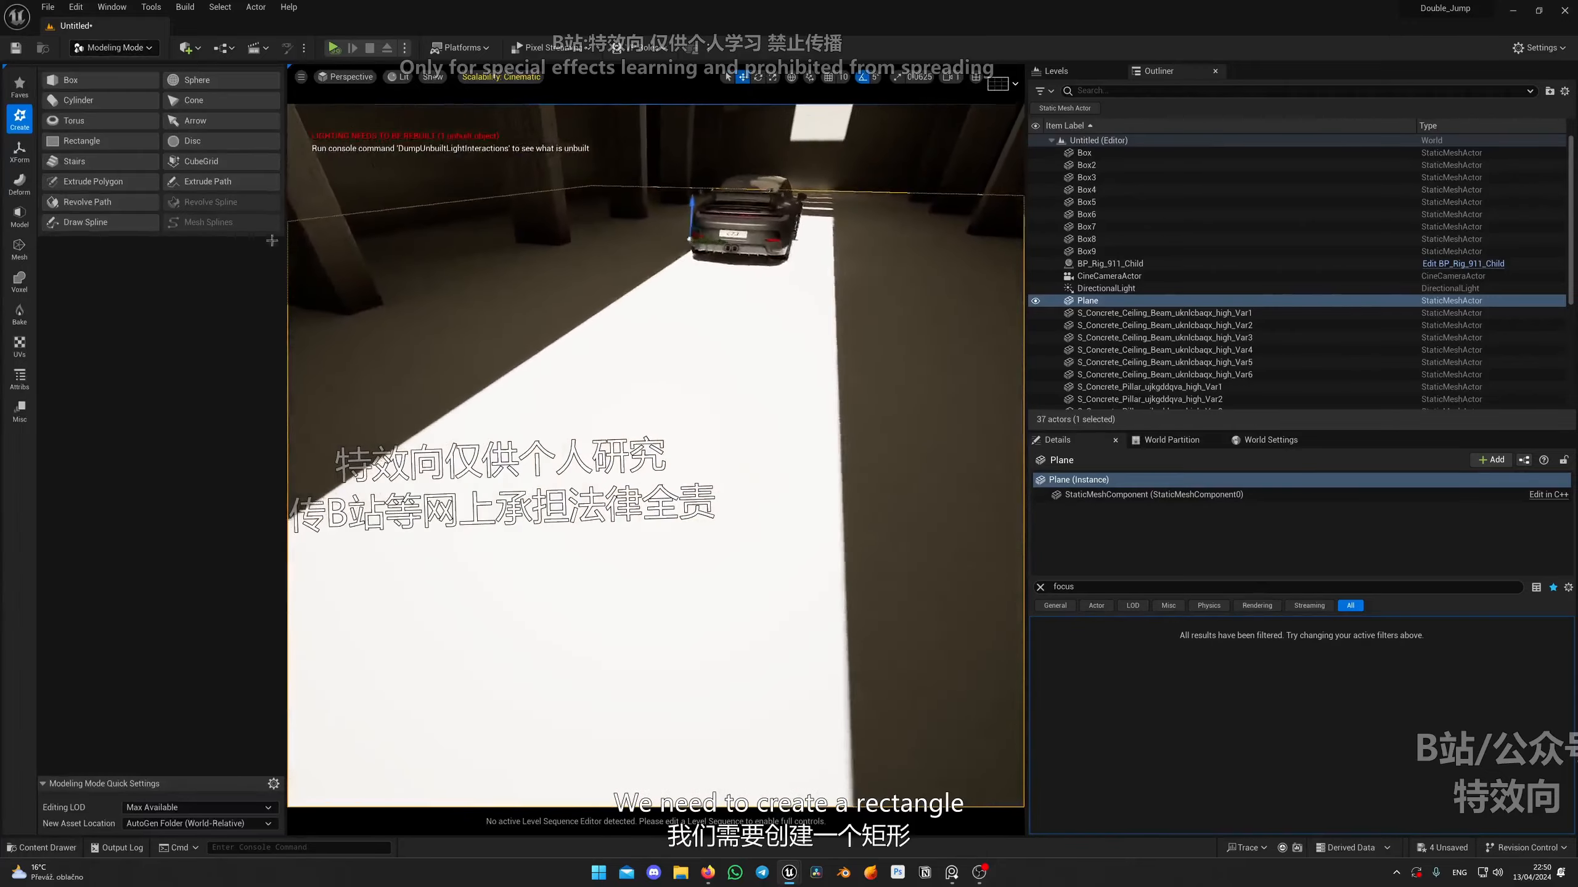
# Place a new rectangle on the hall floor behind the car and raise it to a Z location of about 84.6.
pyautogui.click(84, 142)
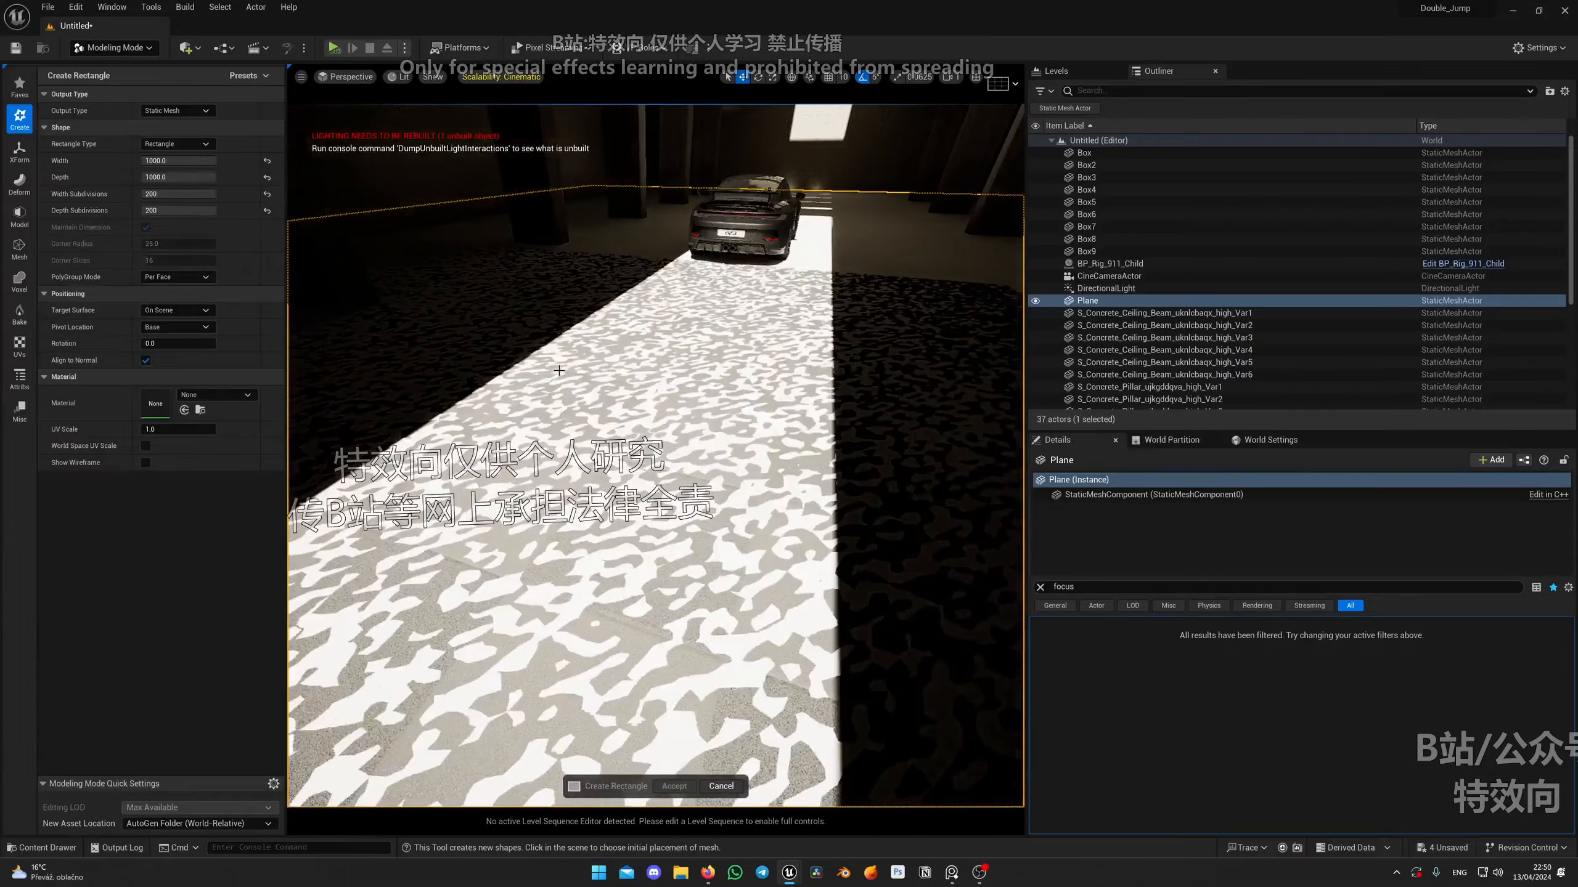
pyautogui.click(558, 371)
pyautogui.moveTo(559, 371); pyautogui.dragTo(562, 349, button='right')
pyautogui.moveTo(655, 453); pyautogui.dragTo(719, 328, button='right')
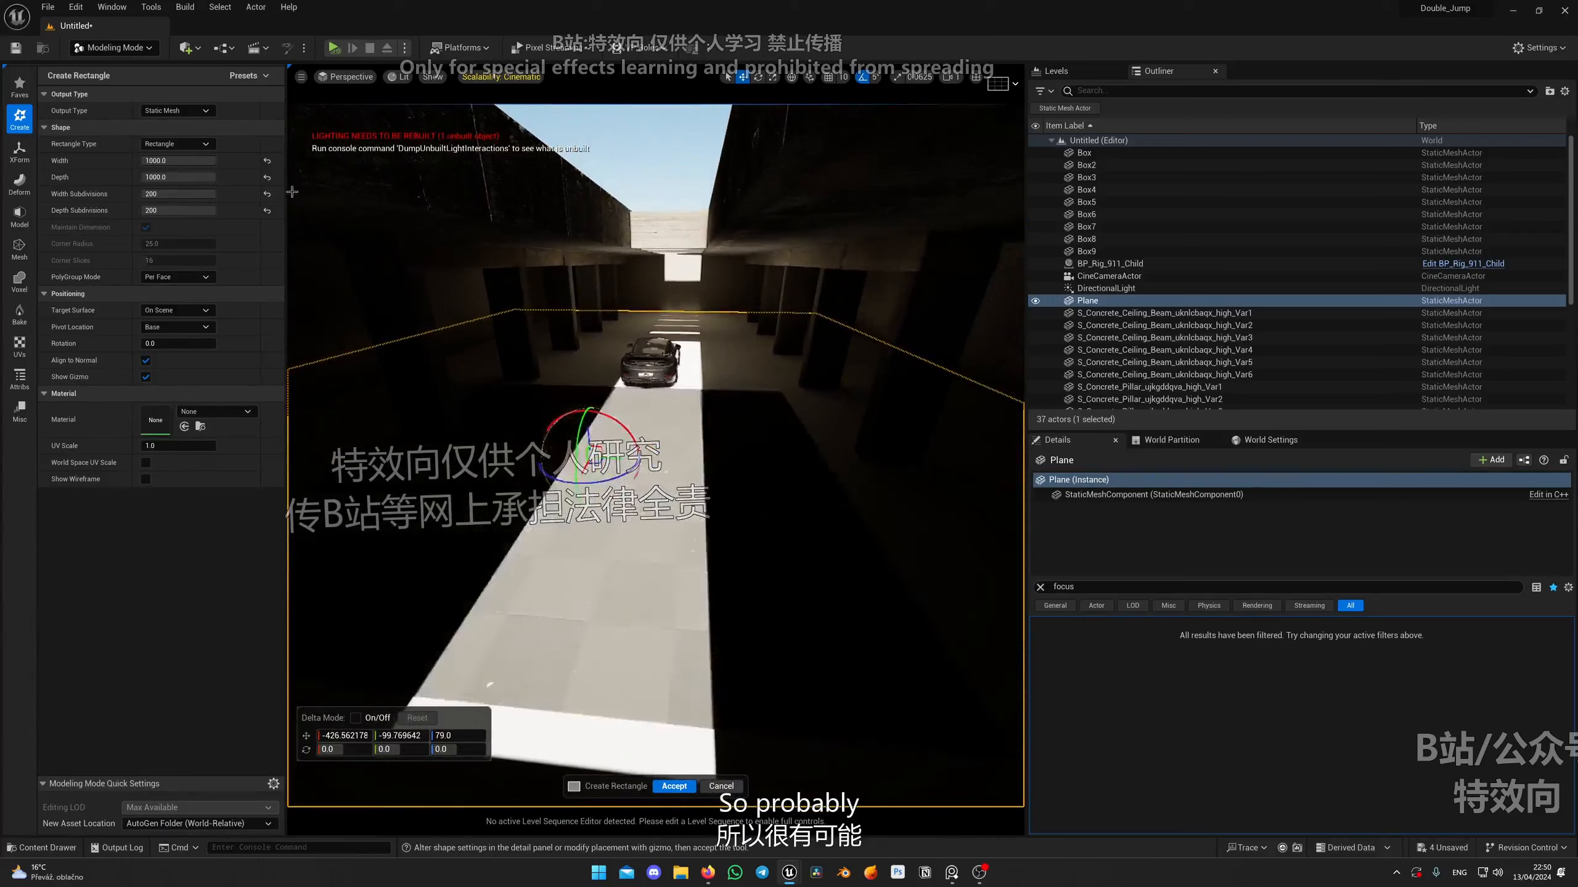
pyautogui.moveTo(589, 437); pyautogui.dragTo(589, 433)
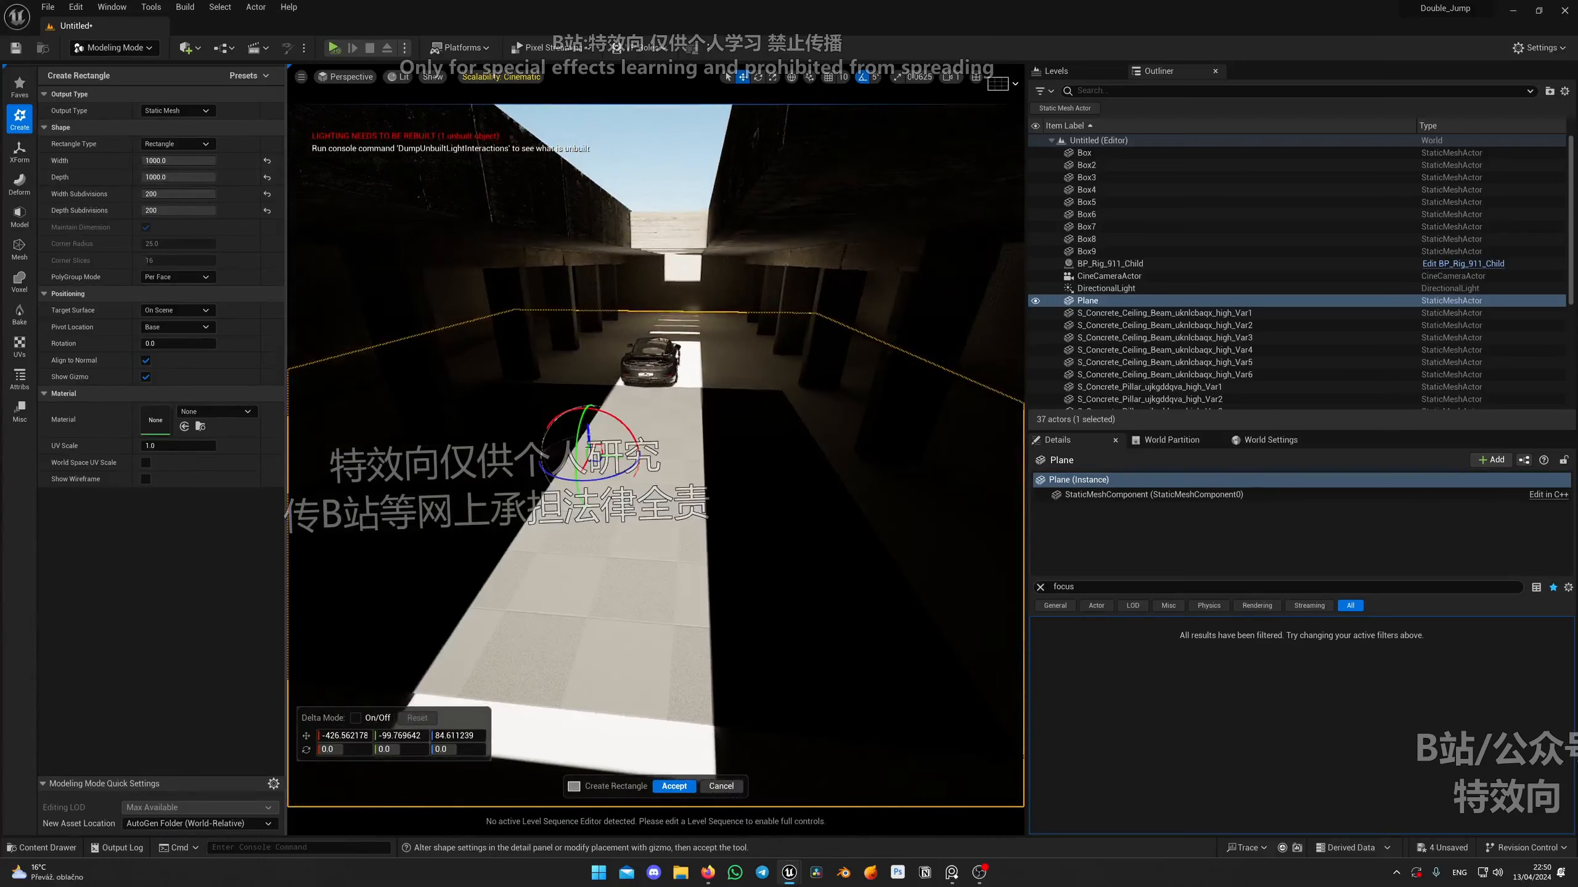
# Set the rectangle's width to 3000, try a depth of 4000, and extend the depth to 5000.
pyautogui.click(201, 163)
pyautogui.write('3000')
pyautogui.press('Return')
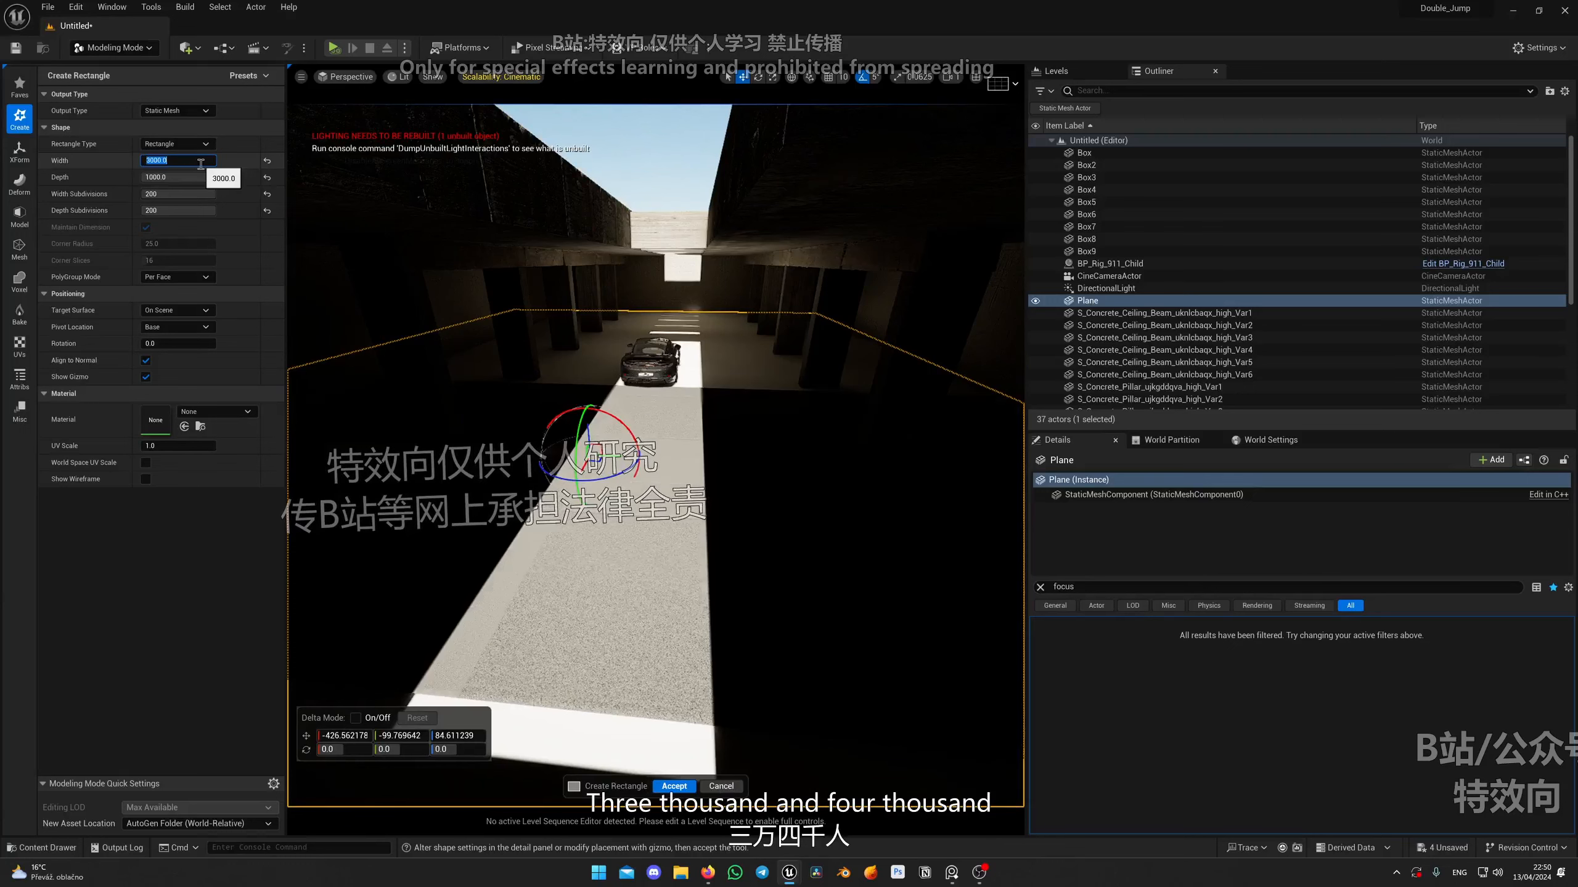
pyautogui.write('4000')
pyautogui.press('Return')
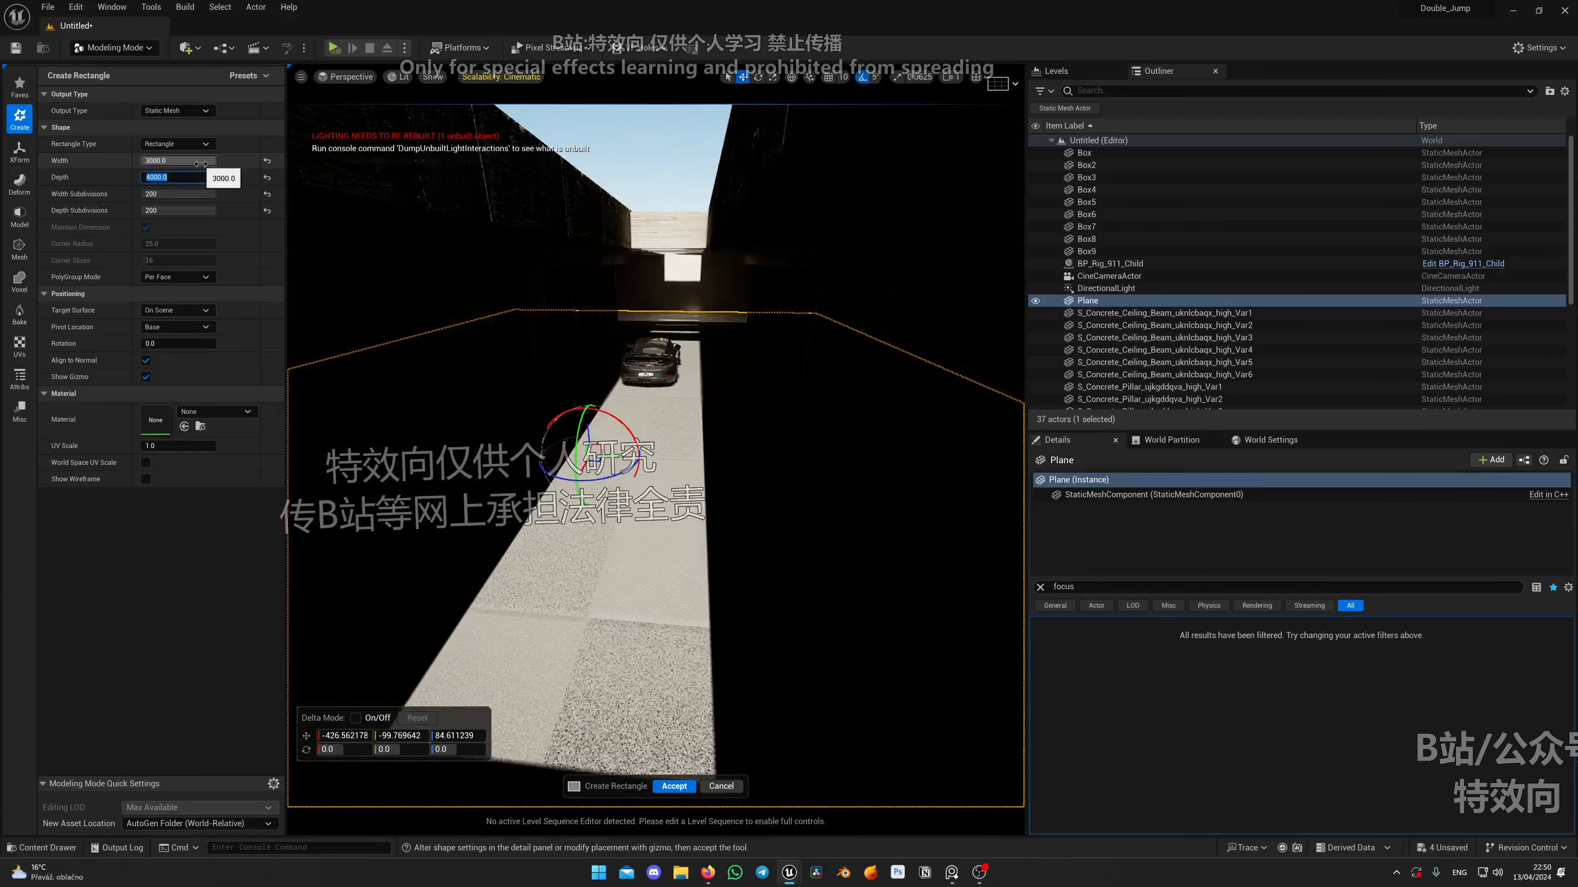
pyautogui.press('Return')
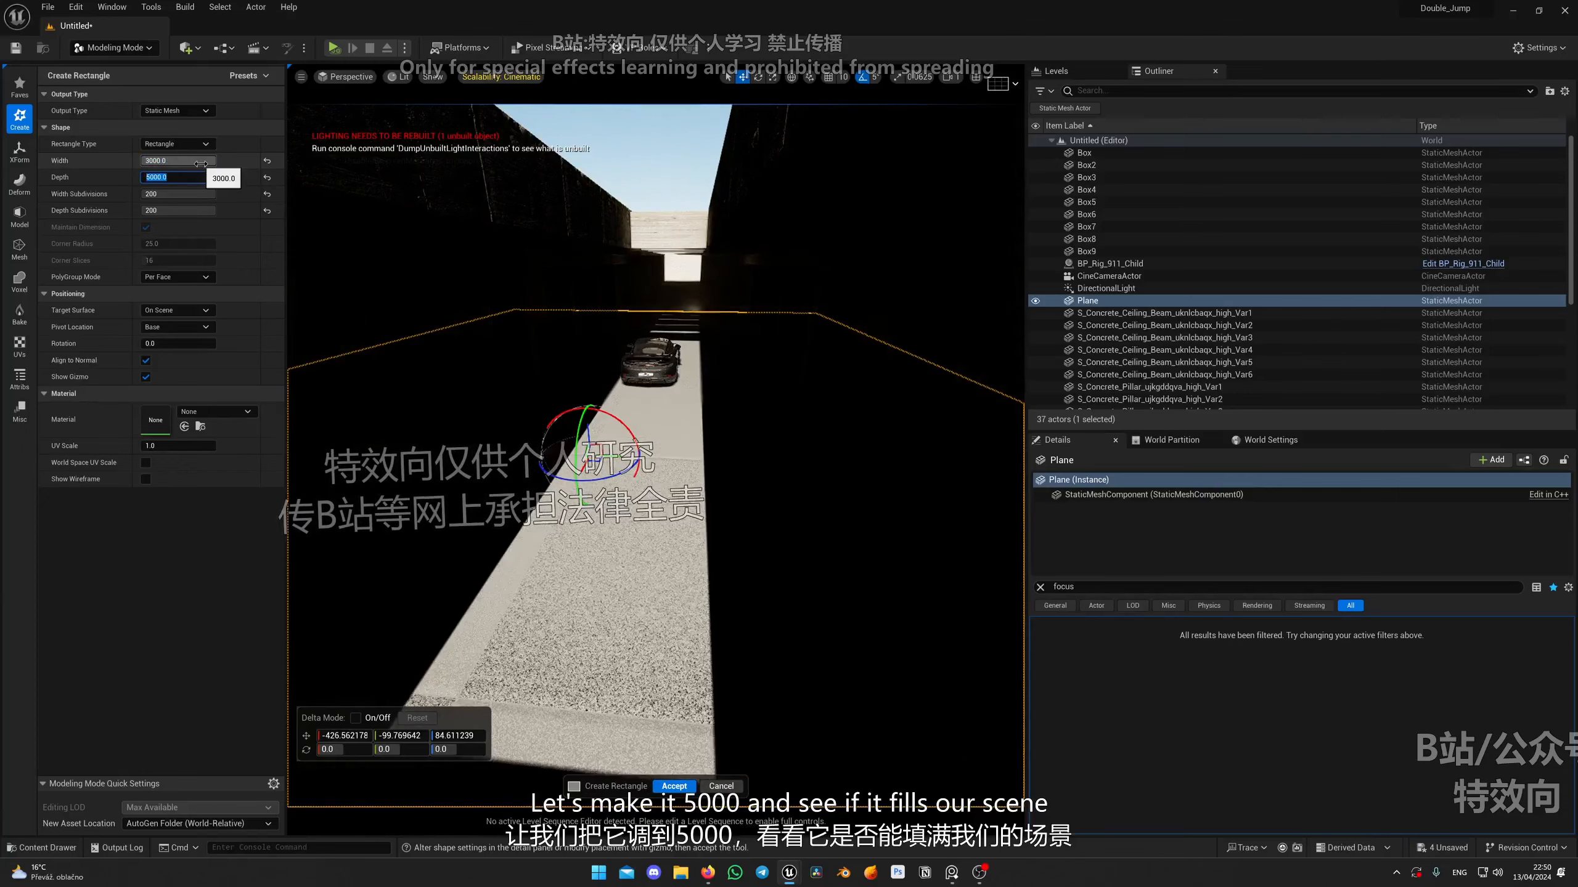
# Display the scene in Wireframe and set the rectangle's width and depth subdivisions to 300 each.
pyautogui.moveTo(877, 506); pyautogui.dragTo(981, 462, button='right')
pyautogui.hotkey('alt', '3')
pyautogui.press('w')
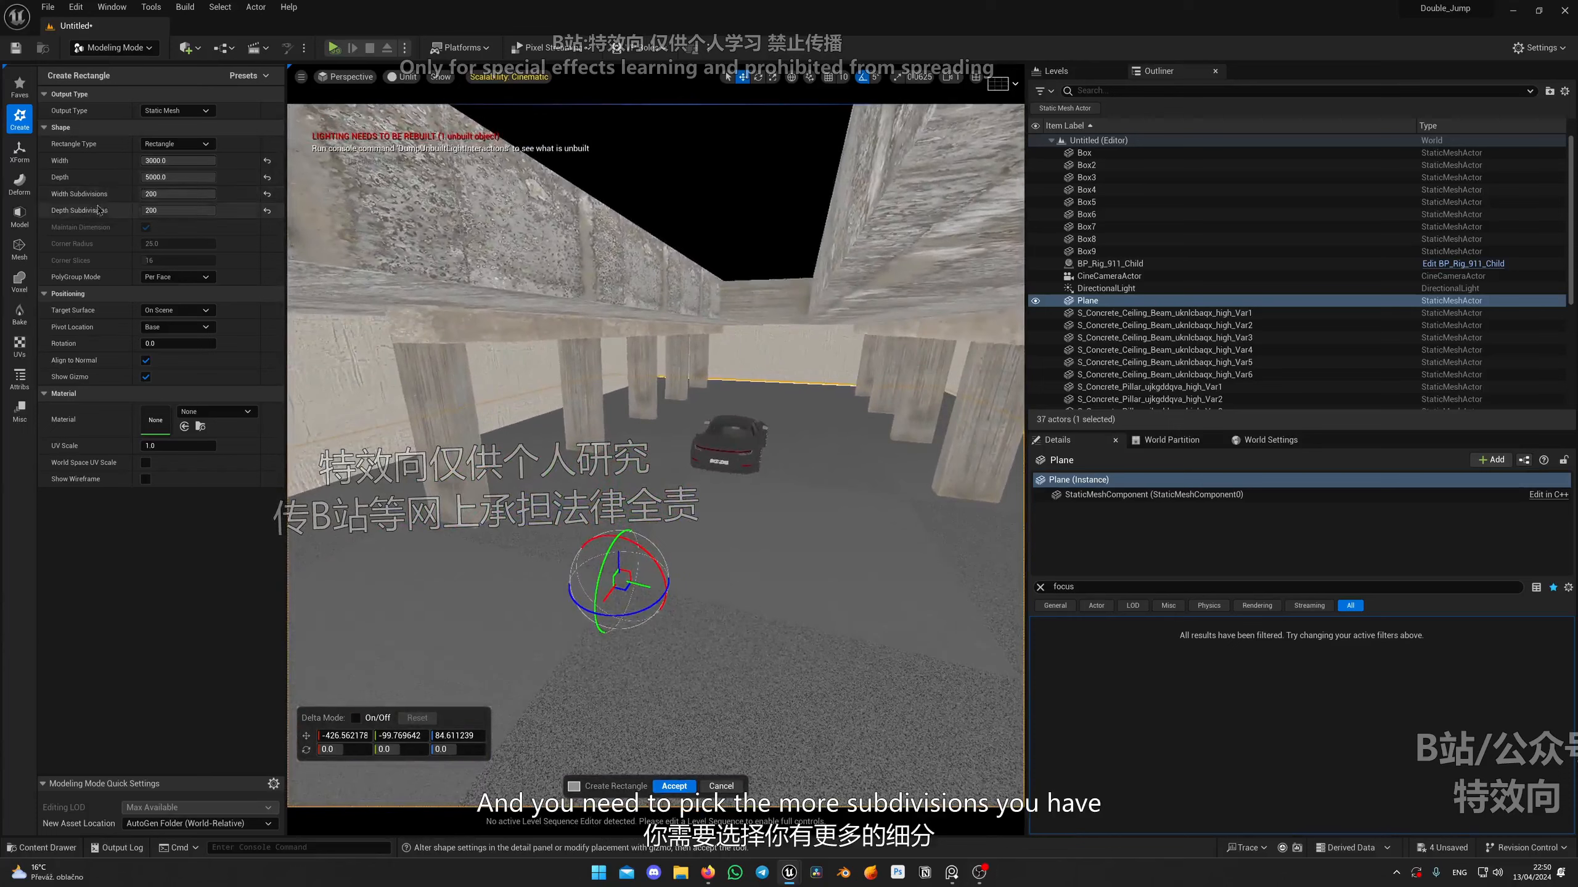
pyautogui.click(392, 78)
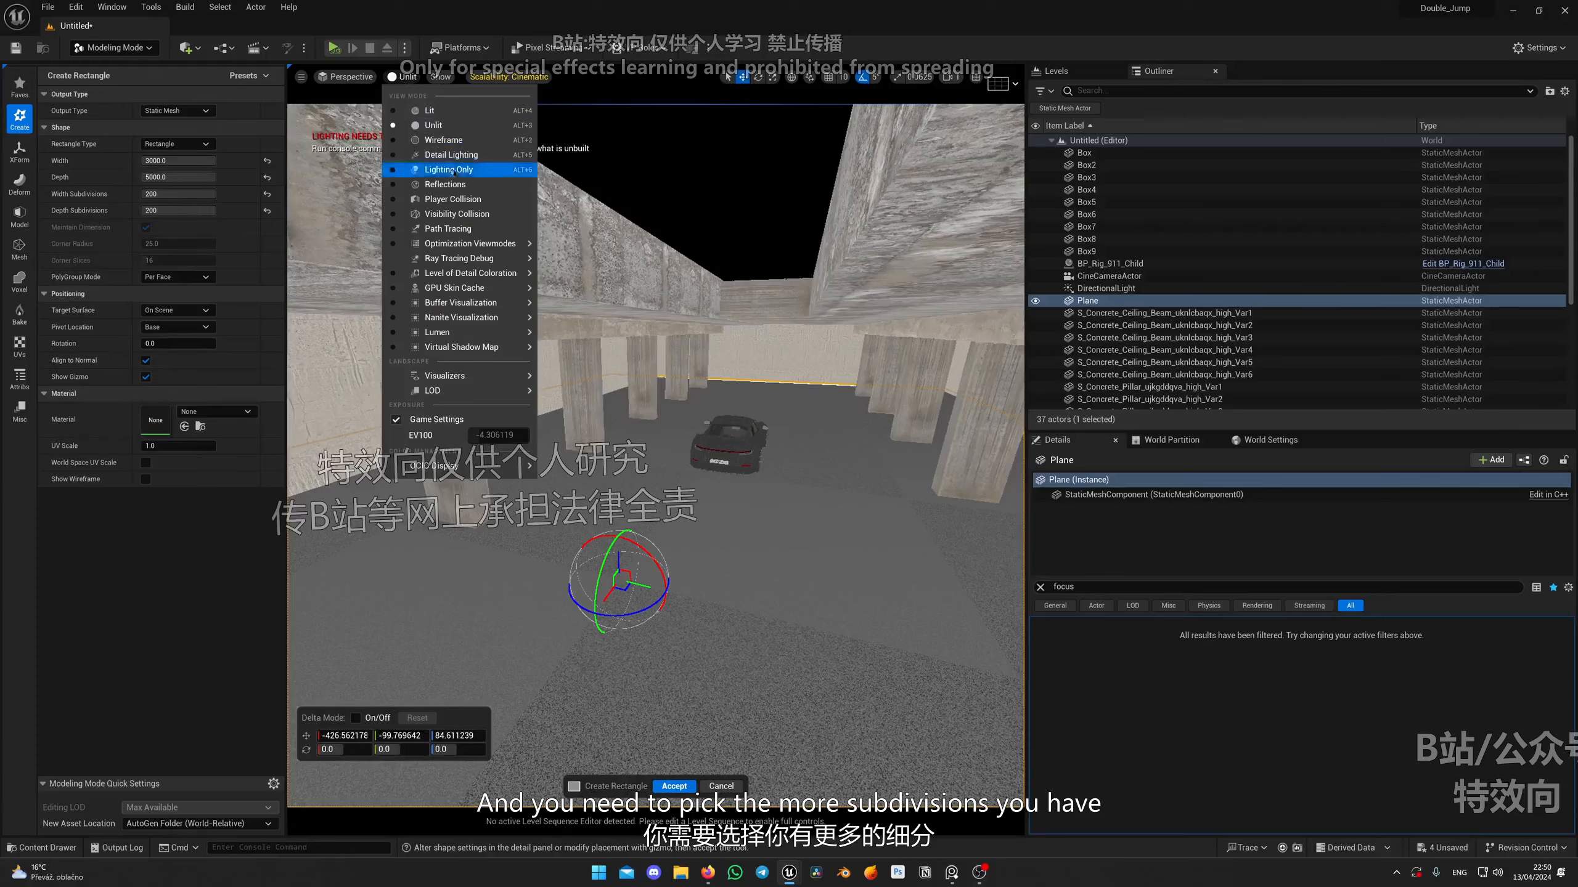
pyautogui.click(422, 145)
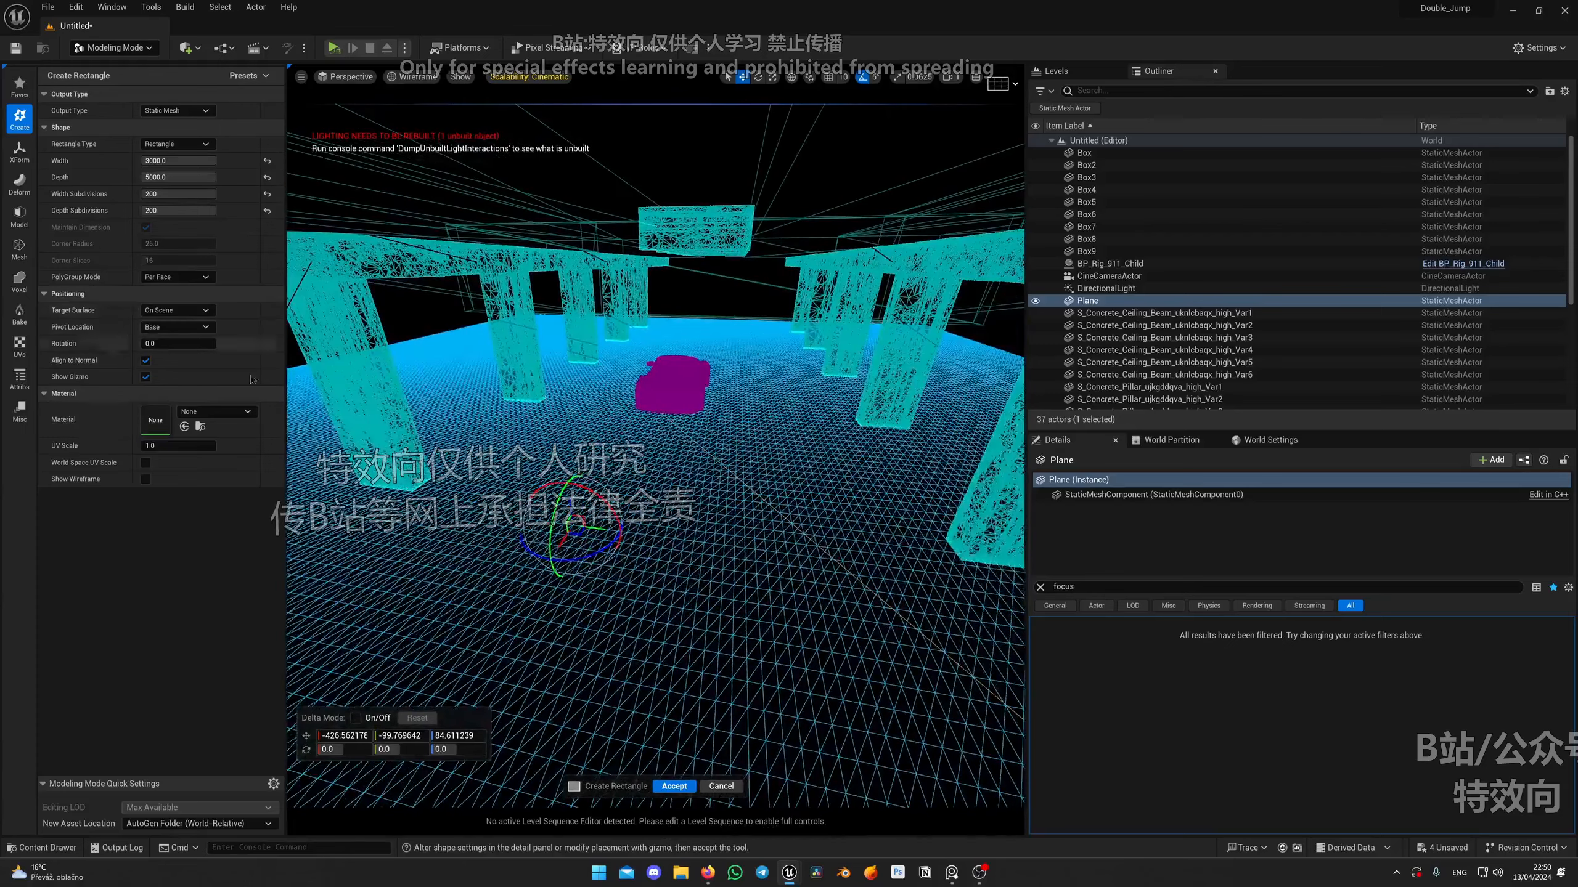
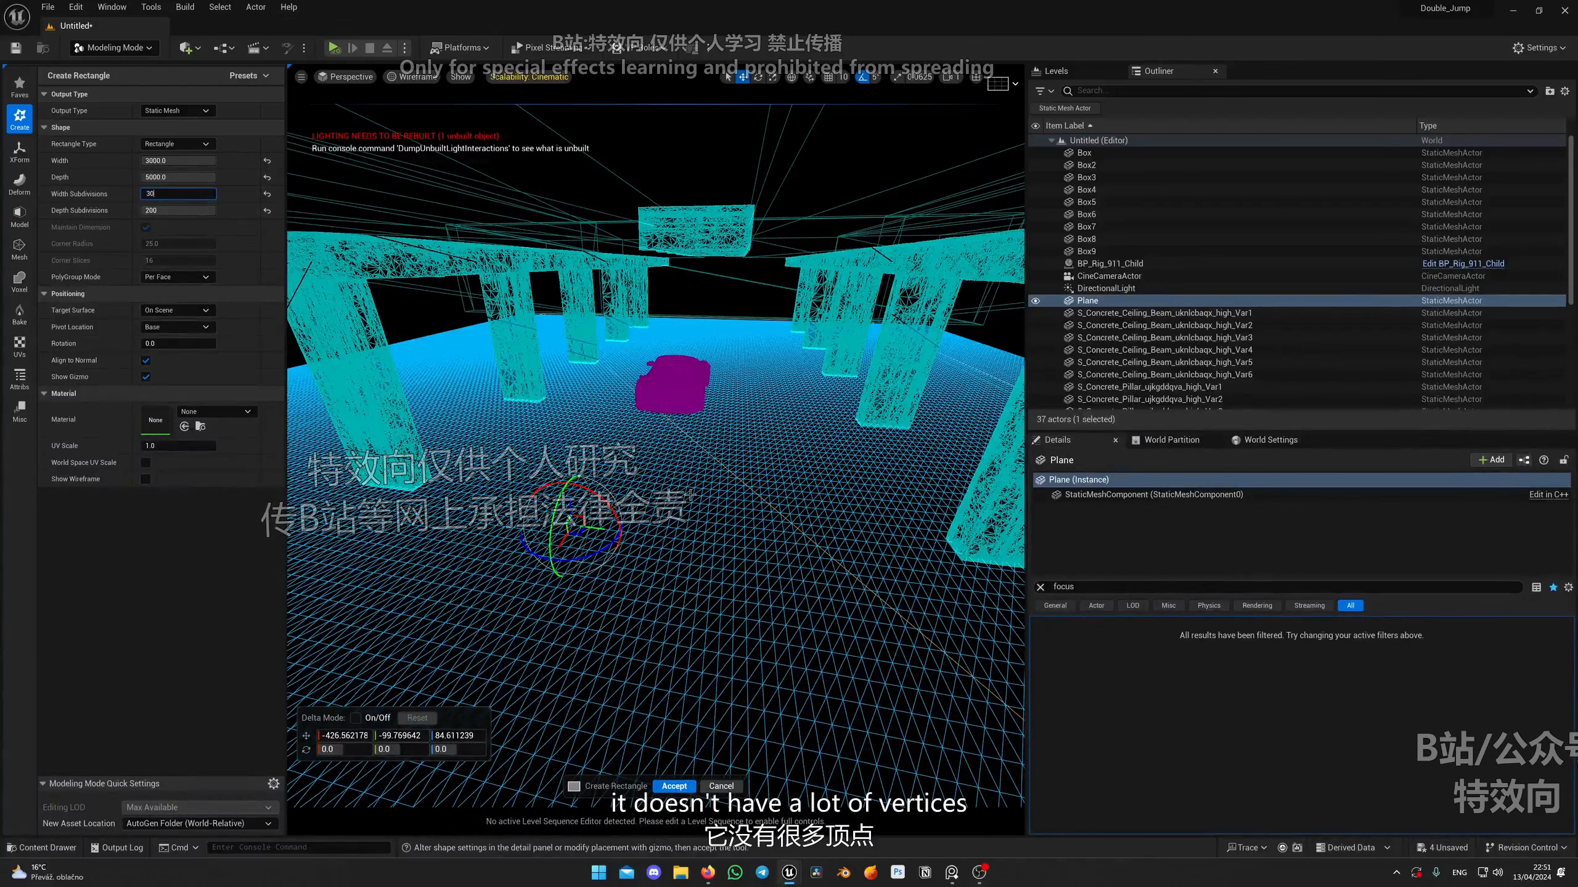
pyautogui.write('0')
pyautogui.press('Return')
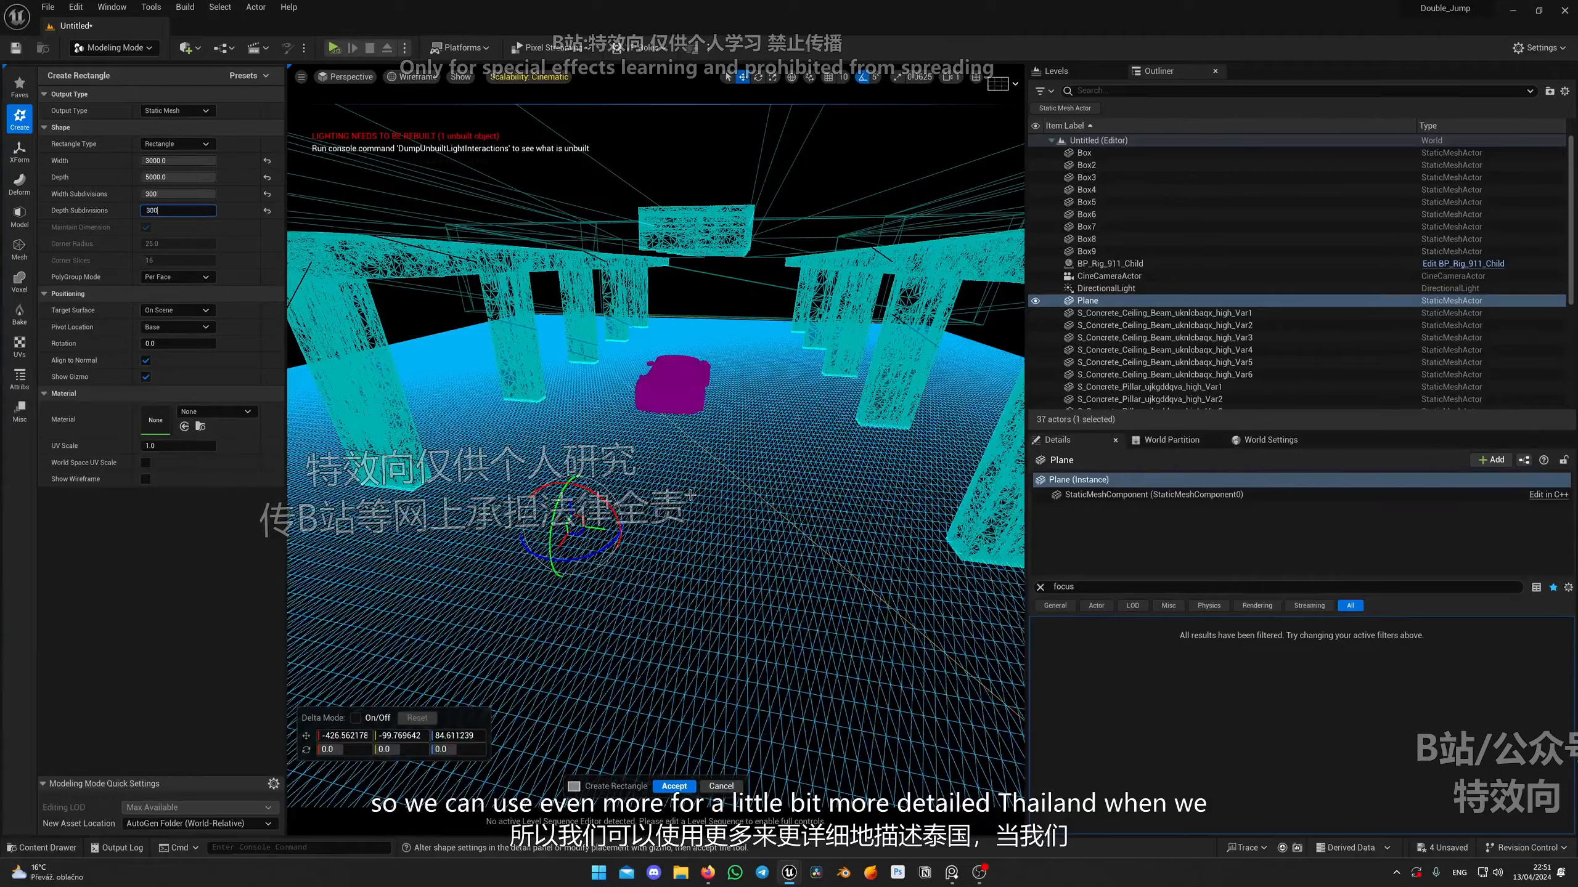
pyautogui.press('Return')
# Accept the subdivided rectangle and return to Selection mode with the Lit view.
pyautogui.moveTo(656, 453); pyautogui.dragTo(609, 622, button='right')
pyautogui.moveTo(737, 504); pyautogui.dragTo(777, 370, button='right')
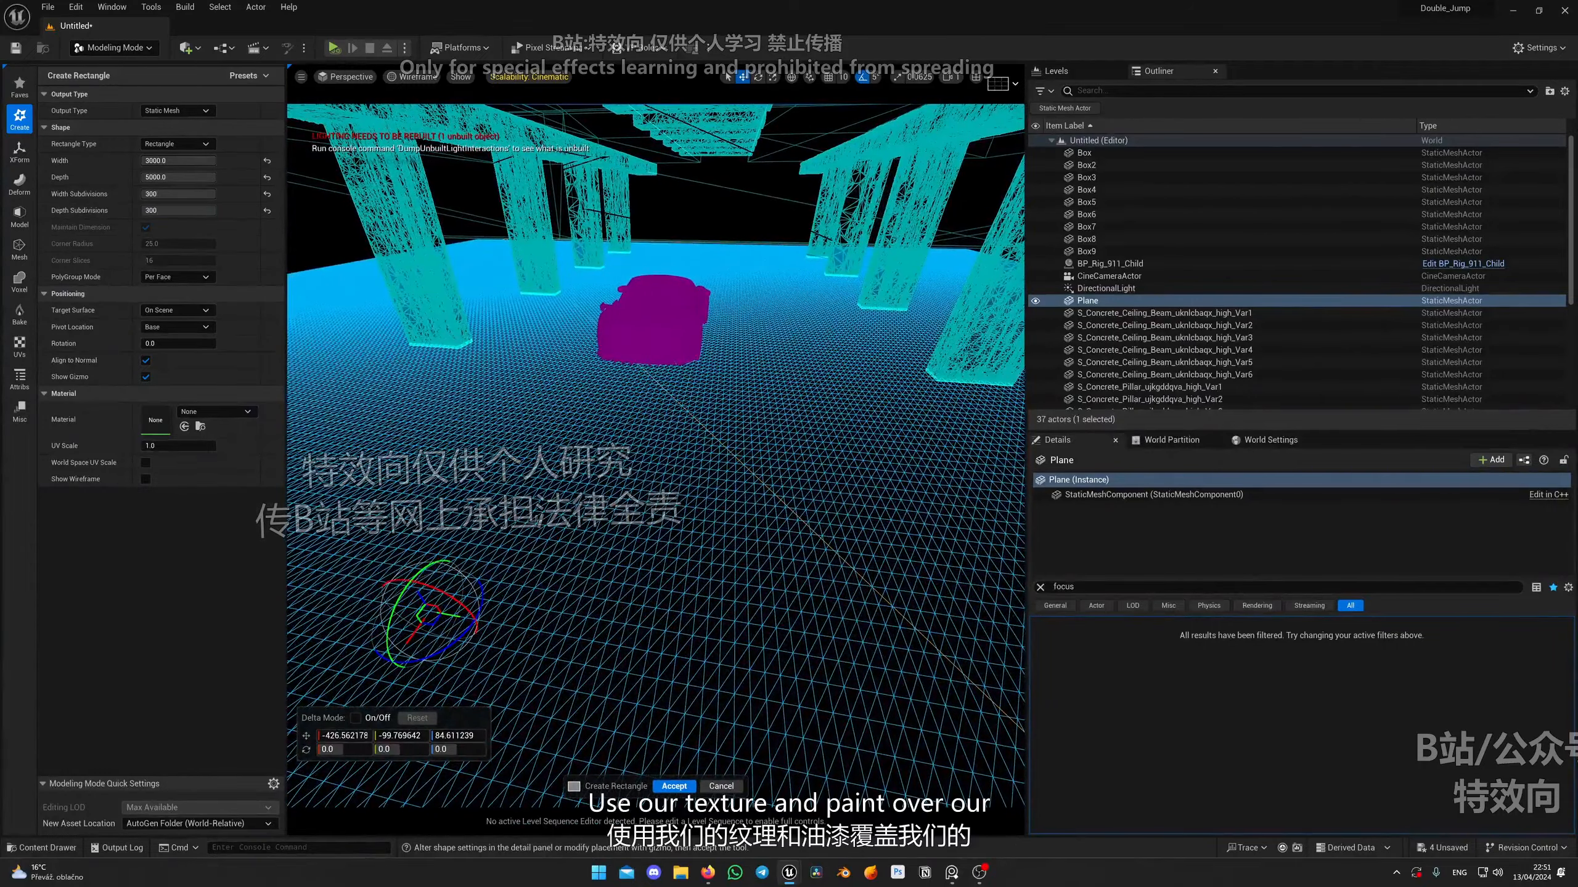
pyautogui.press('s')
pyautogui.moveTo(575, 680); pyautogui.dragTo(567, 672, button='right')
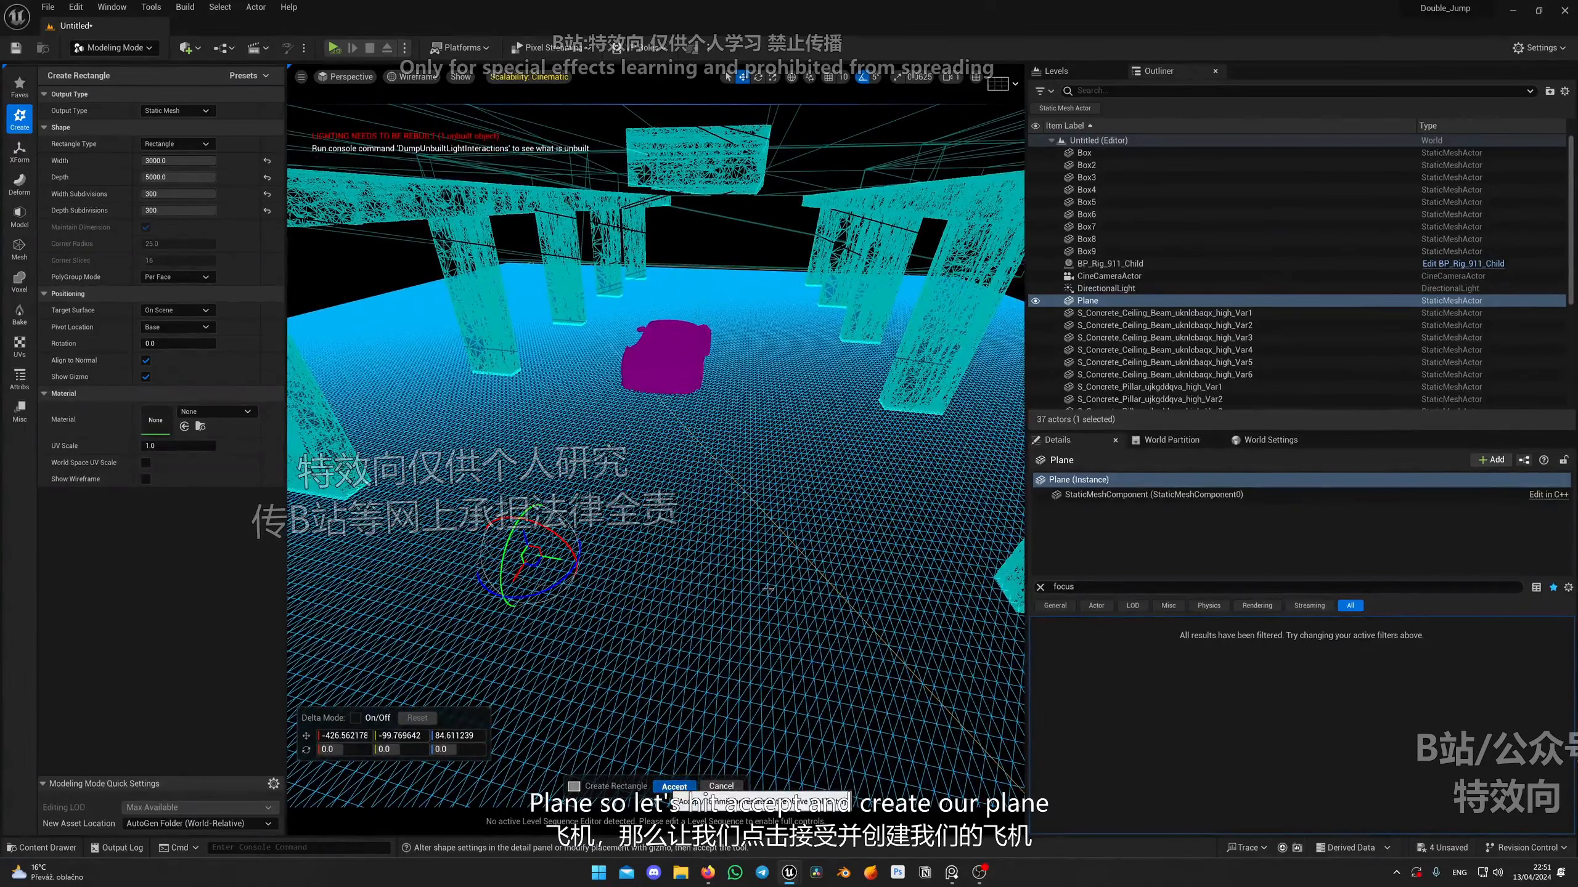
pyautogui.moveTo(723, 568); pyautogui.dragTo(695, 497, button='right')
pyautogui.hotkey('shift', '1')
pyautogui.hotkey('alt', '4')
# Delete the old floor Plane and select the new Rectangle.
pyautogui.moveTo(614, 469); pyautogui.dragTo(614, 458, button='right')
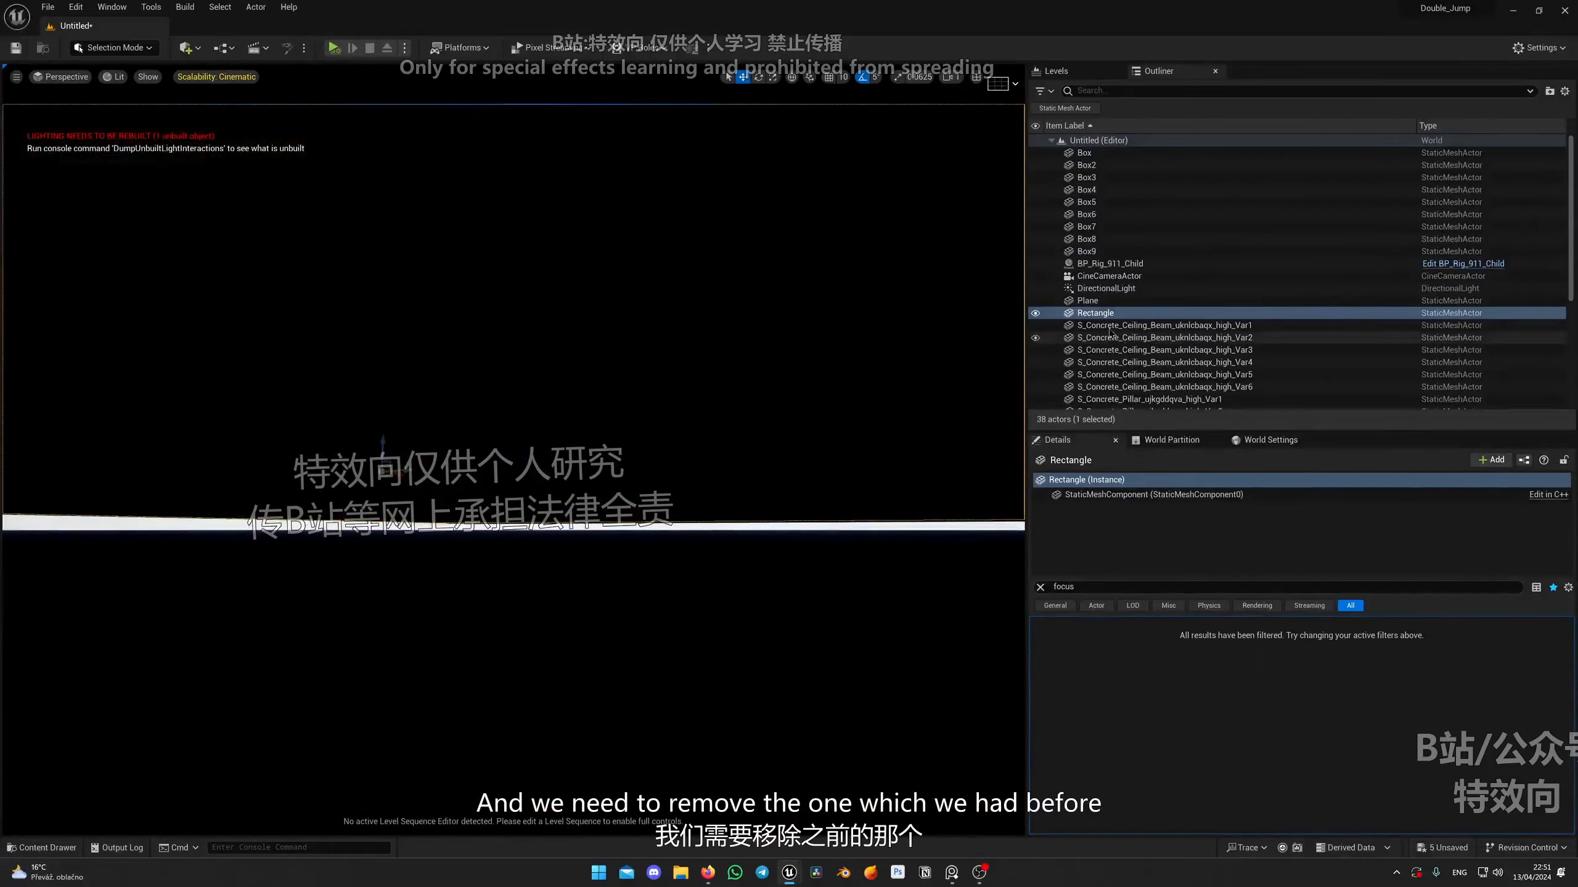
pyautogui.click(1103, 301)
pyautogui.press('Delete')
pyautogui.click(1103, 302)
pyautogui.moveTo(484, 461); pyautogui.dragTo(483, 498, button='right')
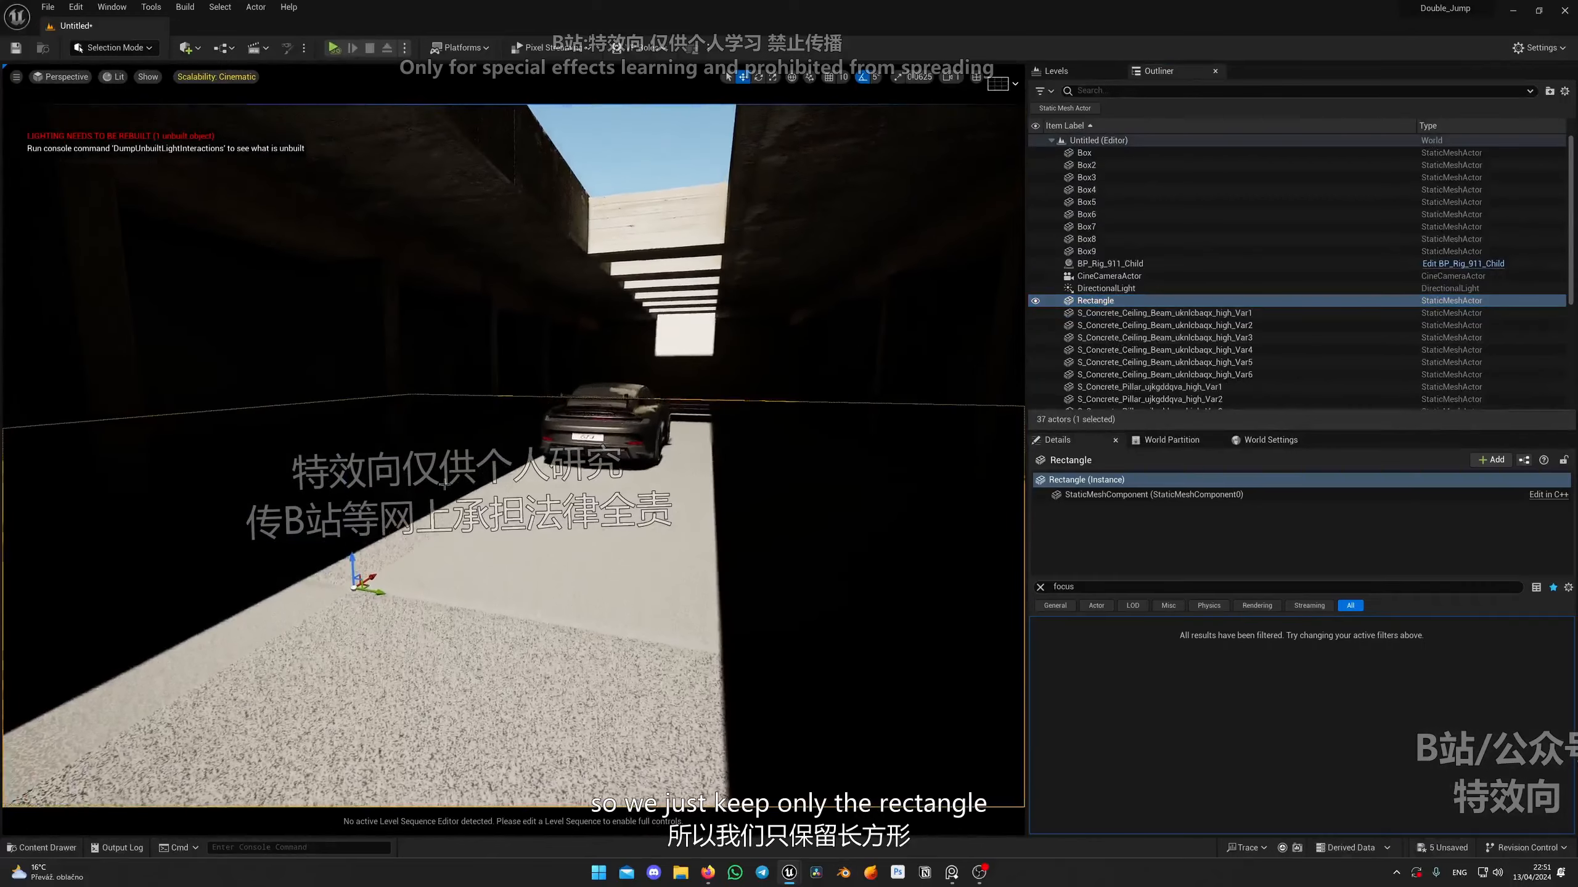
# Switch the viewport to Unlit and examine the new floor rectangle around the car and pillars.
pyautogui.keyDown('alt'); pyautogui.moveTo(708, 468); pyautogui.dragTo(807, 485); pyautogui.keyUp('alt')
pyautogui.hotkey('alt', '3')
pyautogui.moveTo(683, 472); pyautogui.dragTo(429, 463, button='right')
pyautogui.press('w')
pyautogui.moveTo(797, 443); pyautogui.dragTo(668, 449, button='right')
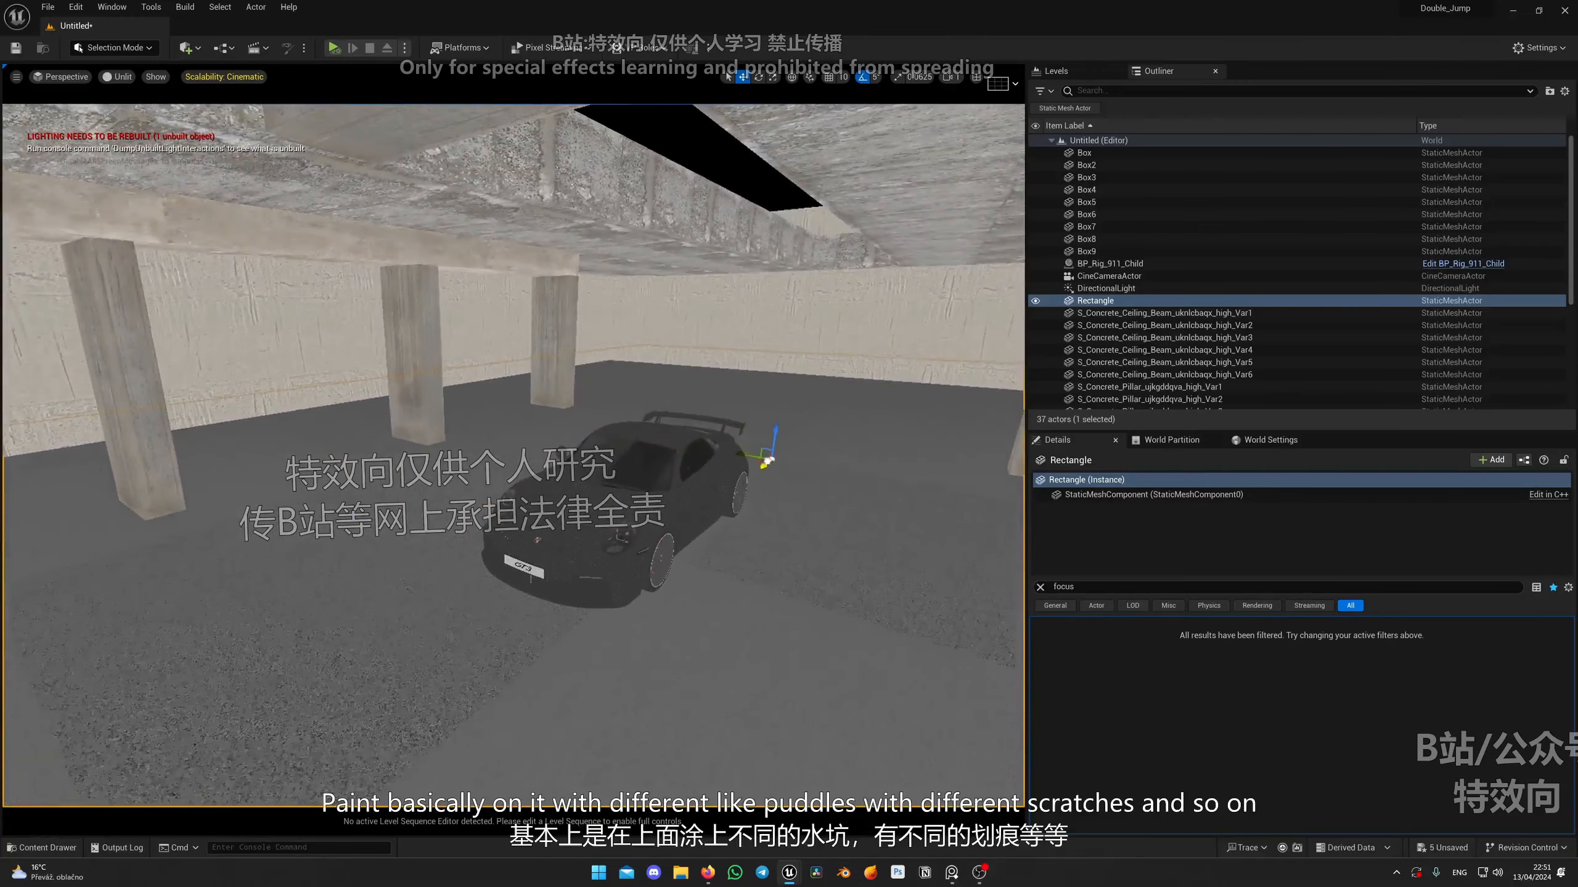
pyautogui.moveTo(719, 538); pyautogui.dragTo(705, 590, button='right')
pyautogui.press('s')
pyautogui.press('w')
pyautogui.press('s')
pyautogui.moveTo(642, 522)
pyautogui.mouseDown(button='right')
pyautogui.moveTo(646, 537)
pyautogui.moveTo(615, 534)
pyautogui.moveTo(643, 522)
pyautogui.mouseUp(button='right')
# Preview the MI_Dirty_Concrete_Floor_vj1tcjr_8K material instance from the Megascans Surfaces folder and return to the asset list.
pyautogui.hotkey('ctrl', 'space')
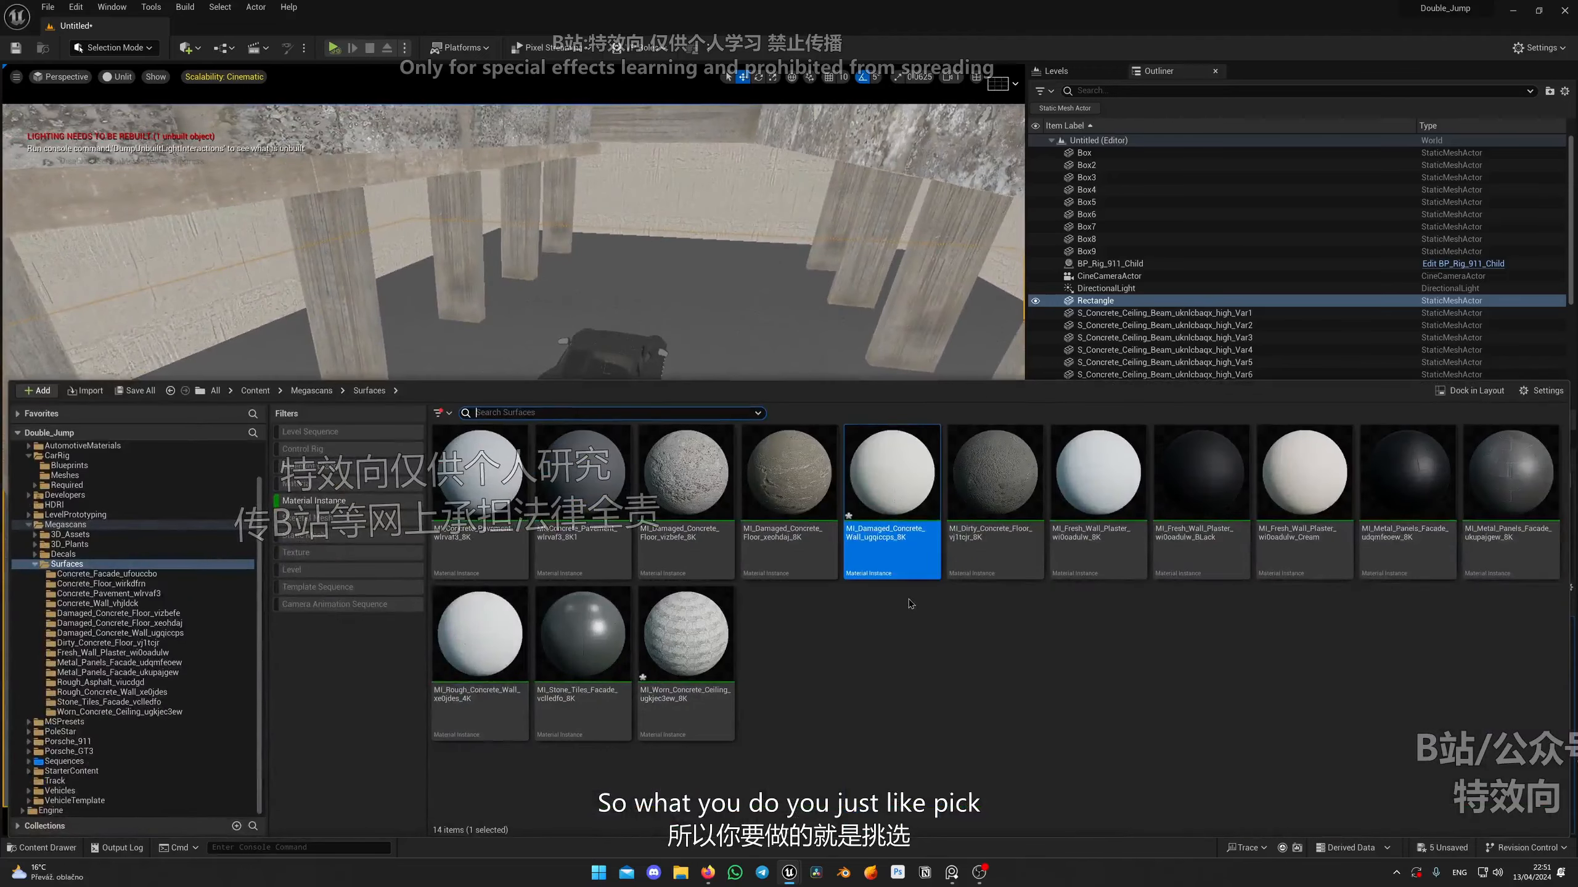
pyautogui.doubleClick(994, 485)
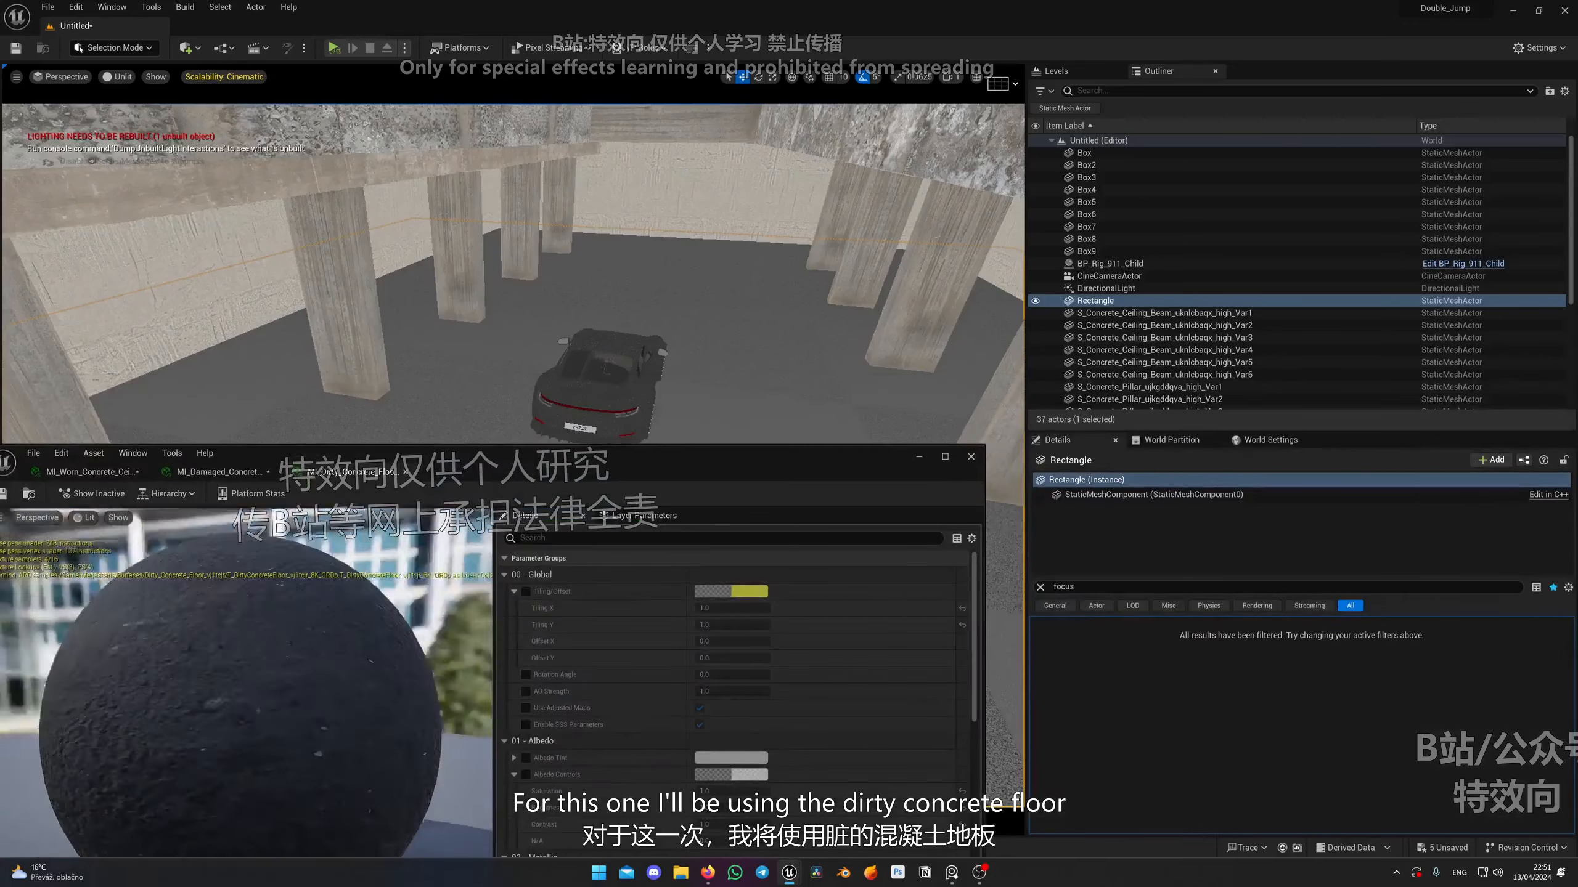
pyautogui.click(971, 458)
pyautogui.hotkey('ctrl', 'space')
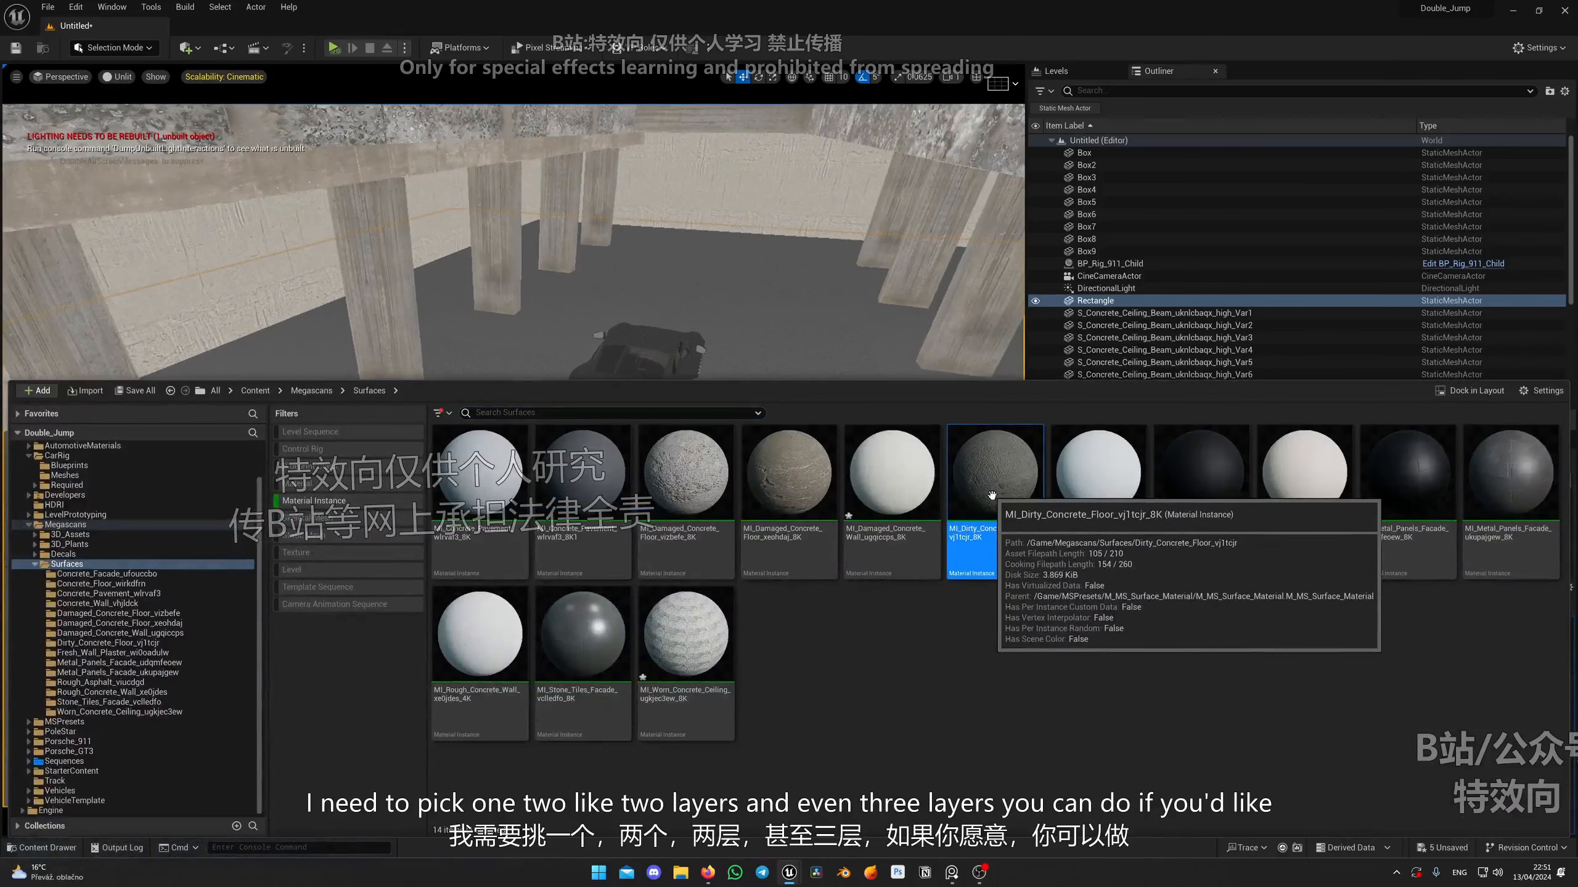
# Select the MI_Dirty_Concrete_Floor_vj1tcjr_8K and MI_Damaged_Concrete_Floor_xeohdaj_8K material instances in that order.
pyautogui.keyDown('ctrl'); pyautogui.click(805, 505); pyautogui.keyUp('ctrl')
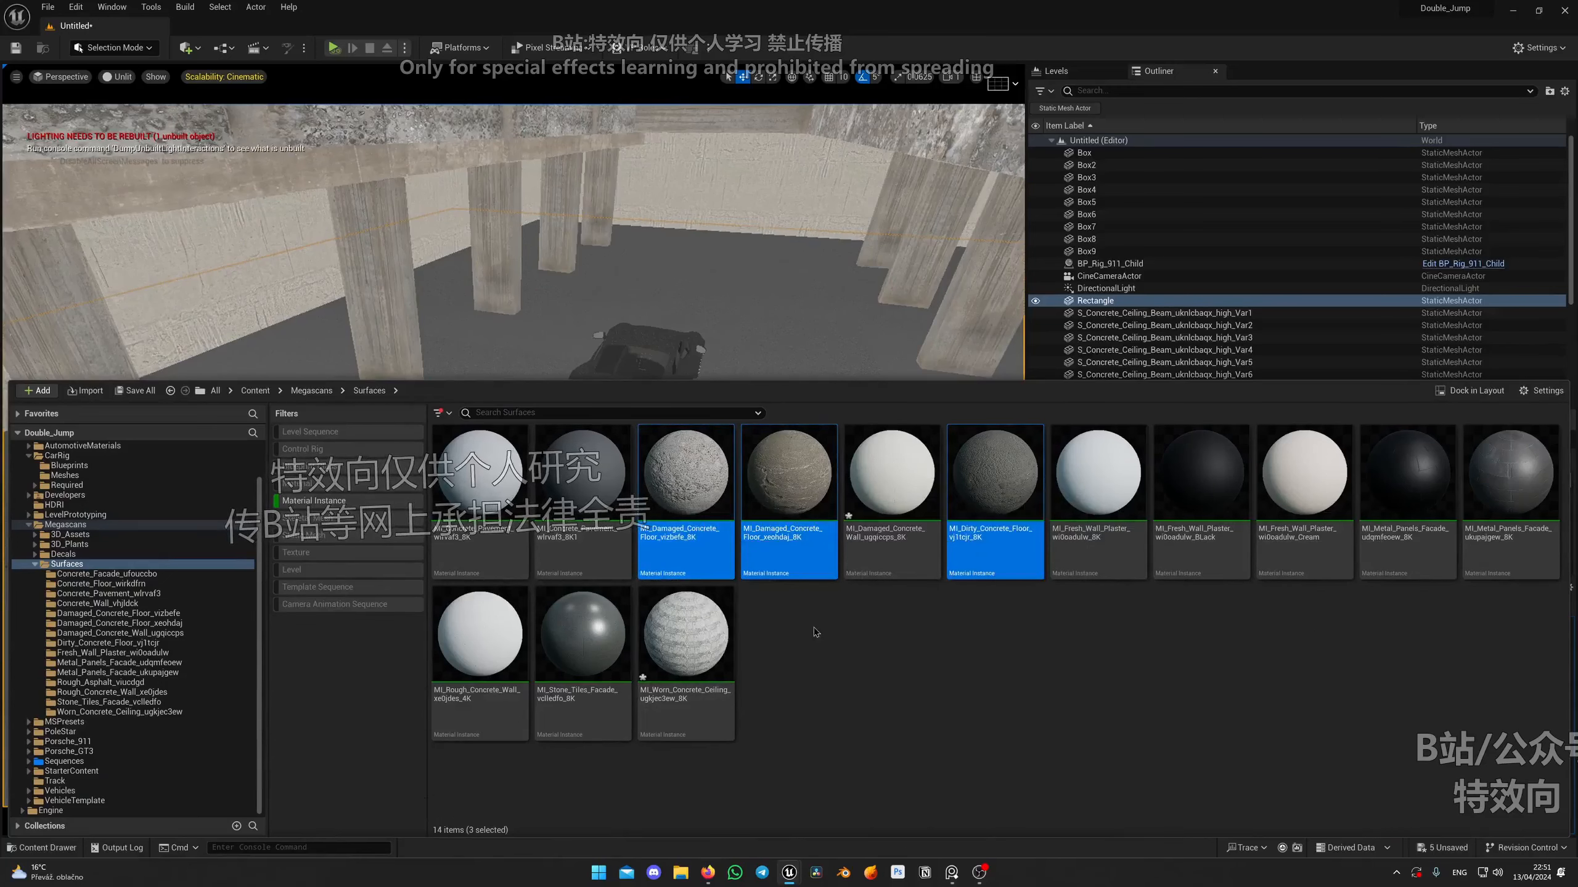
pyautogui.click(898, 640)
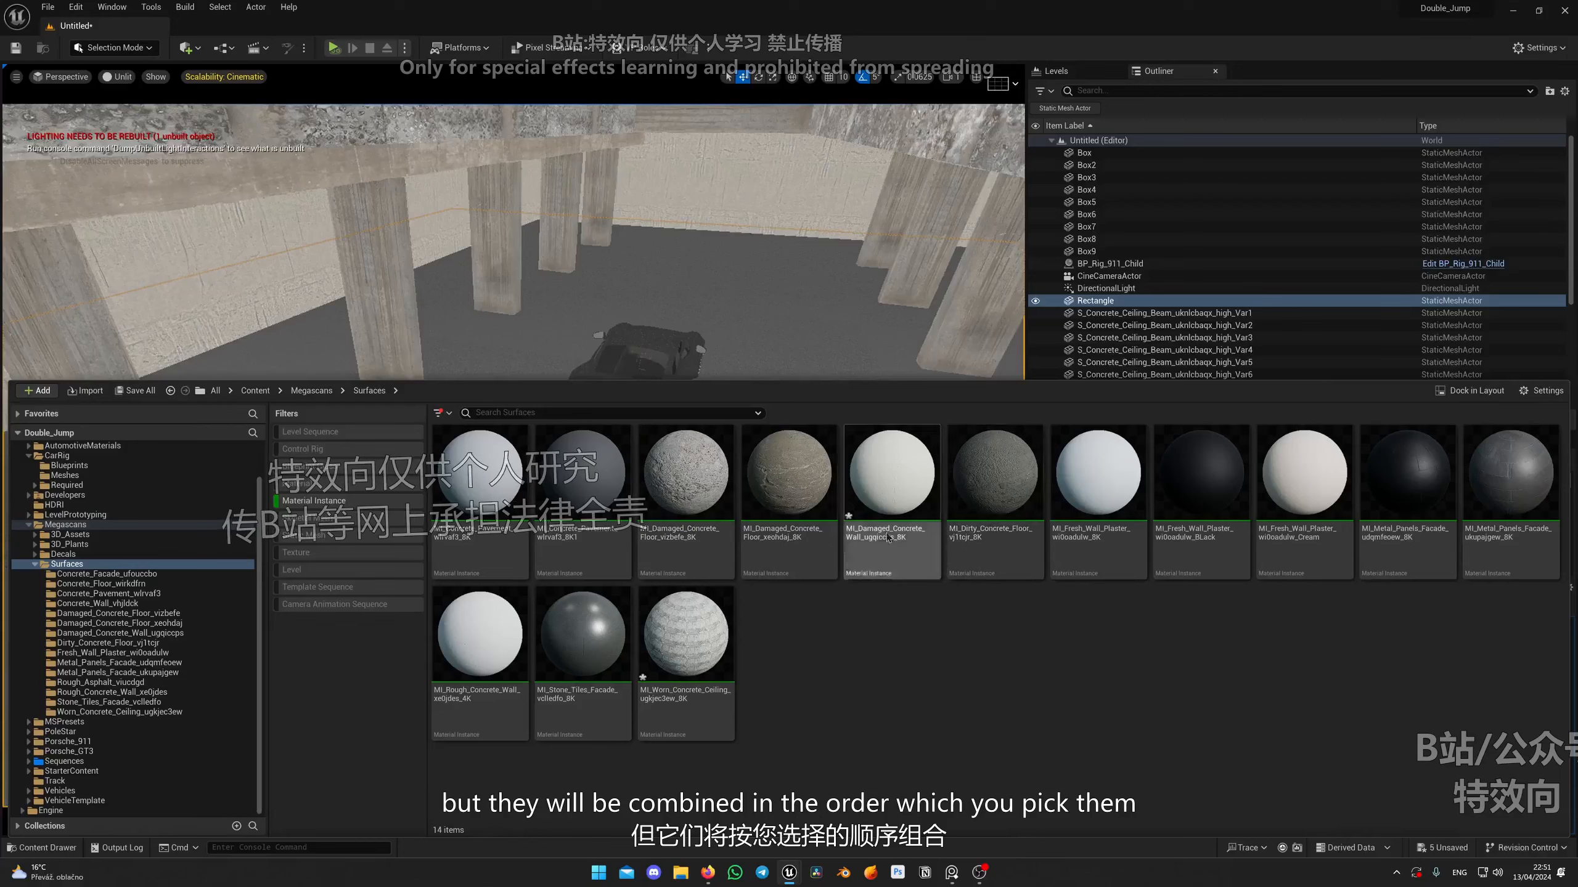
pyautogui.click(993, 560)
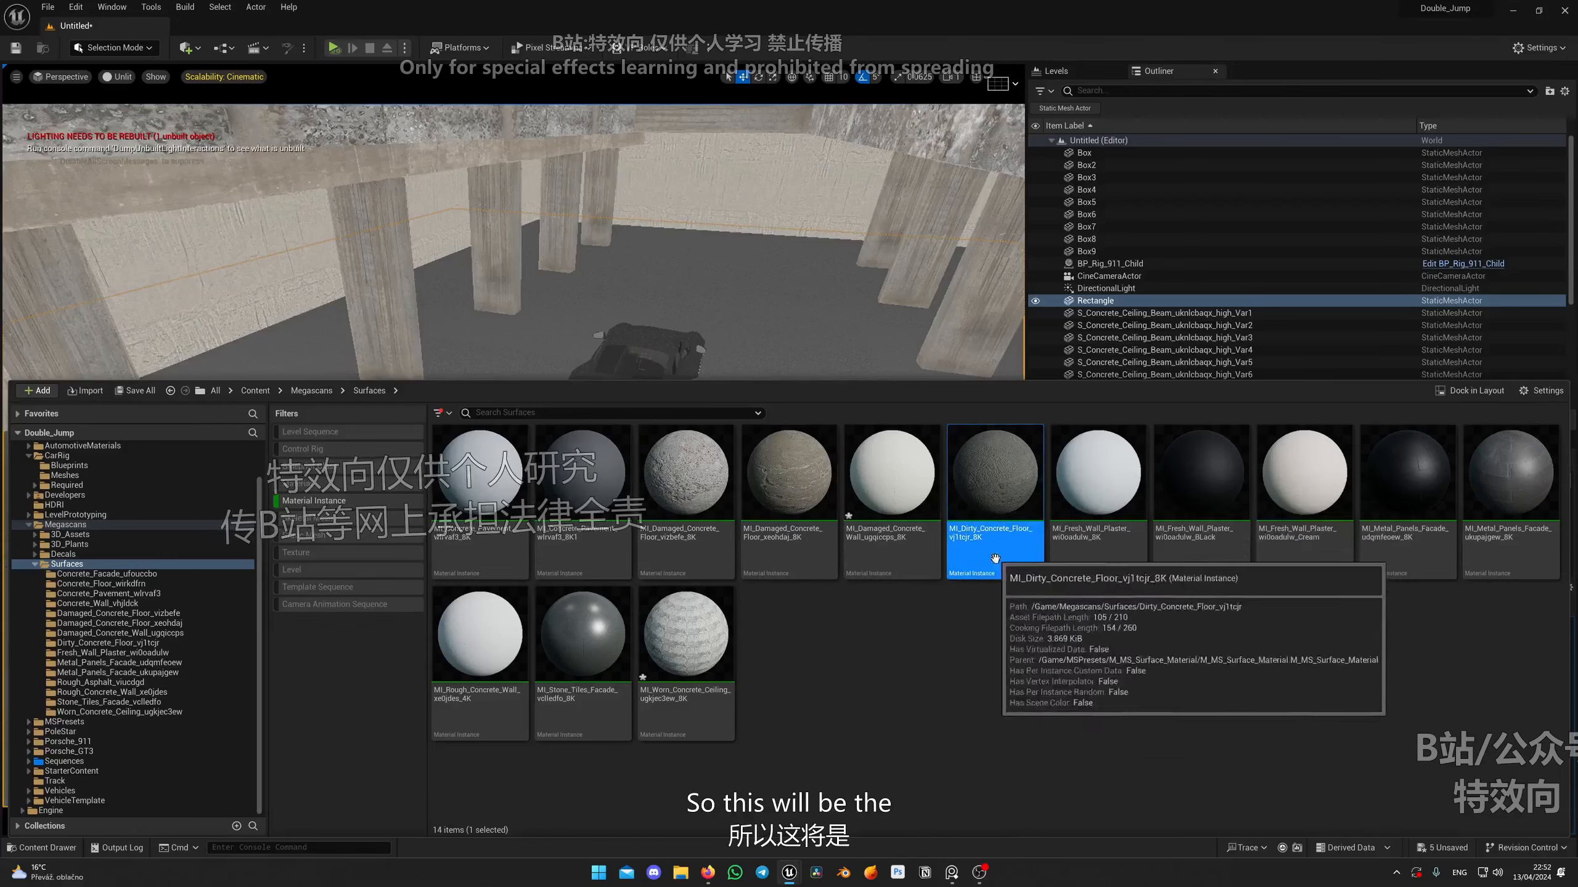
pyautogui.keyDown('ctrl'); pyautogui.click(789, 485); pyautogui.keyUp('ctrl')
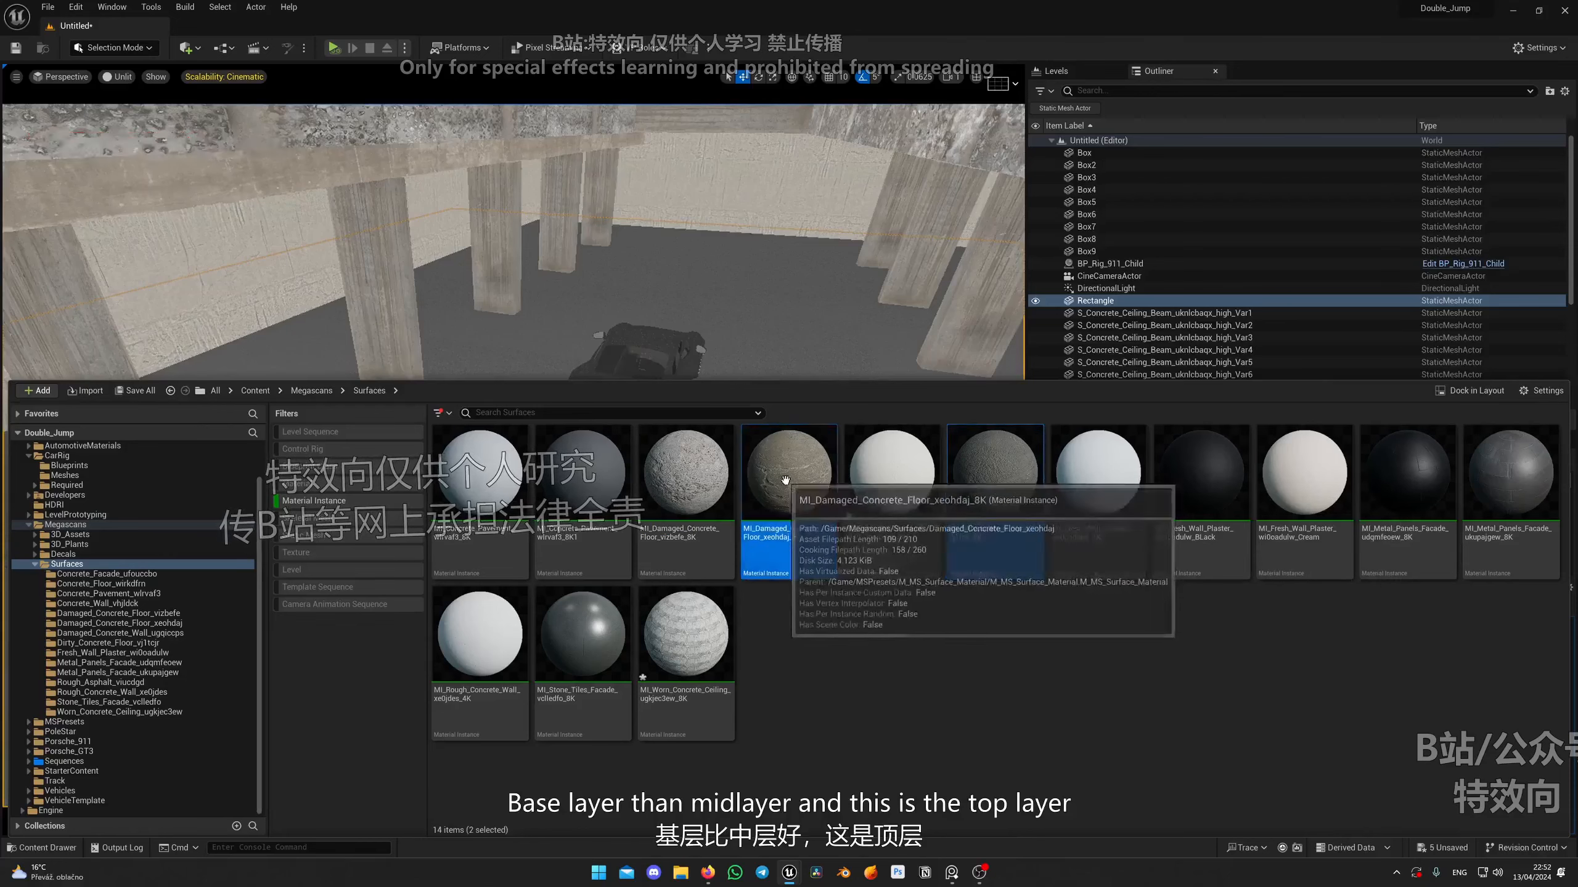
pyautogui.keyDown('ctrl'); pyautogui.click(684, 464); pyautogui.keyUp('ctrl')
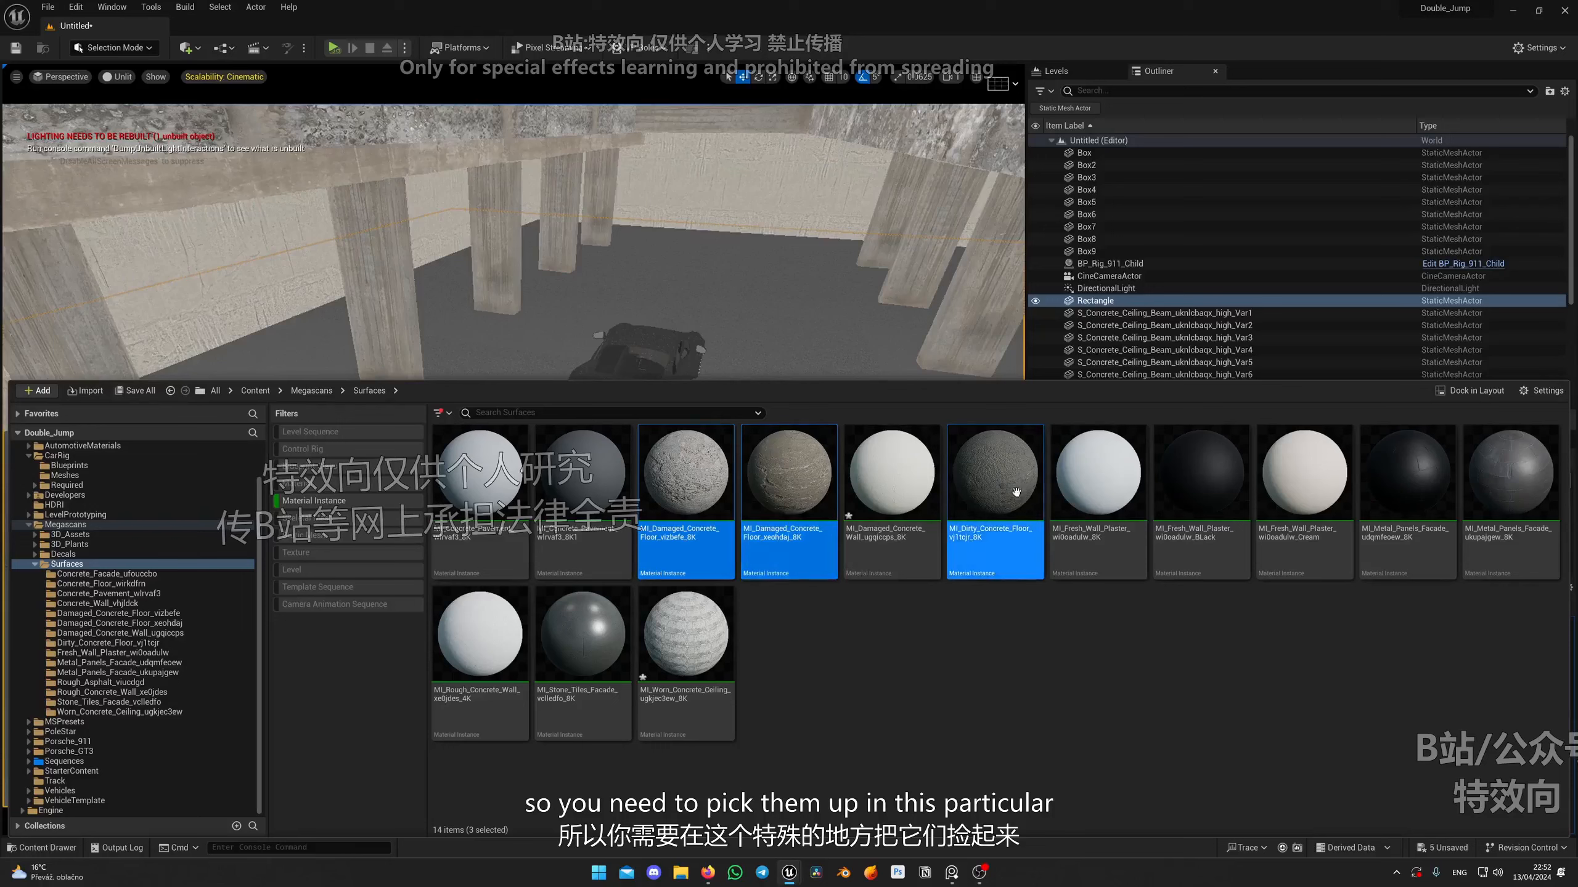
pyautogui.keyDown('ctrl'); pyautogui.click(795, 485); pyautogui.keyUp('ctrl')
pyautogui.keyDown('ctrl'); pyautogui.click(691, 482); pyautogui.keyUp('ctrl')
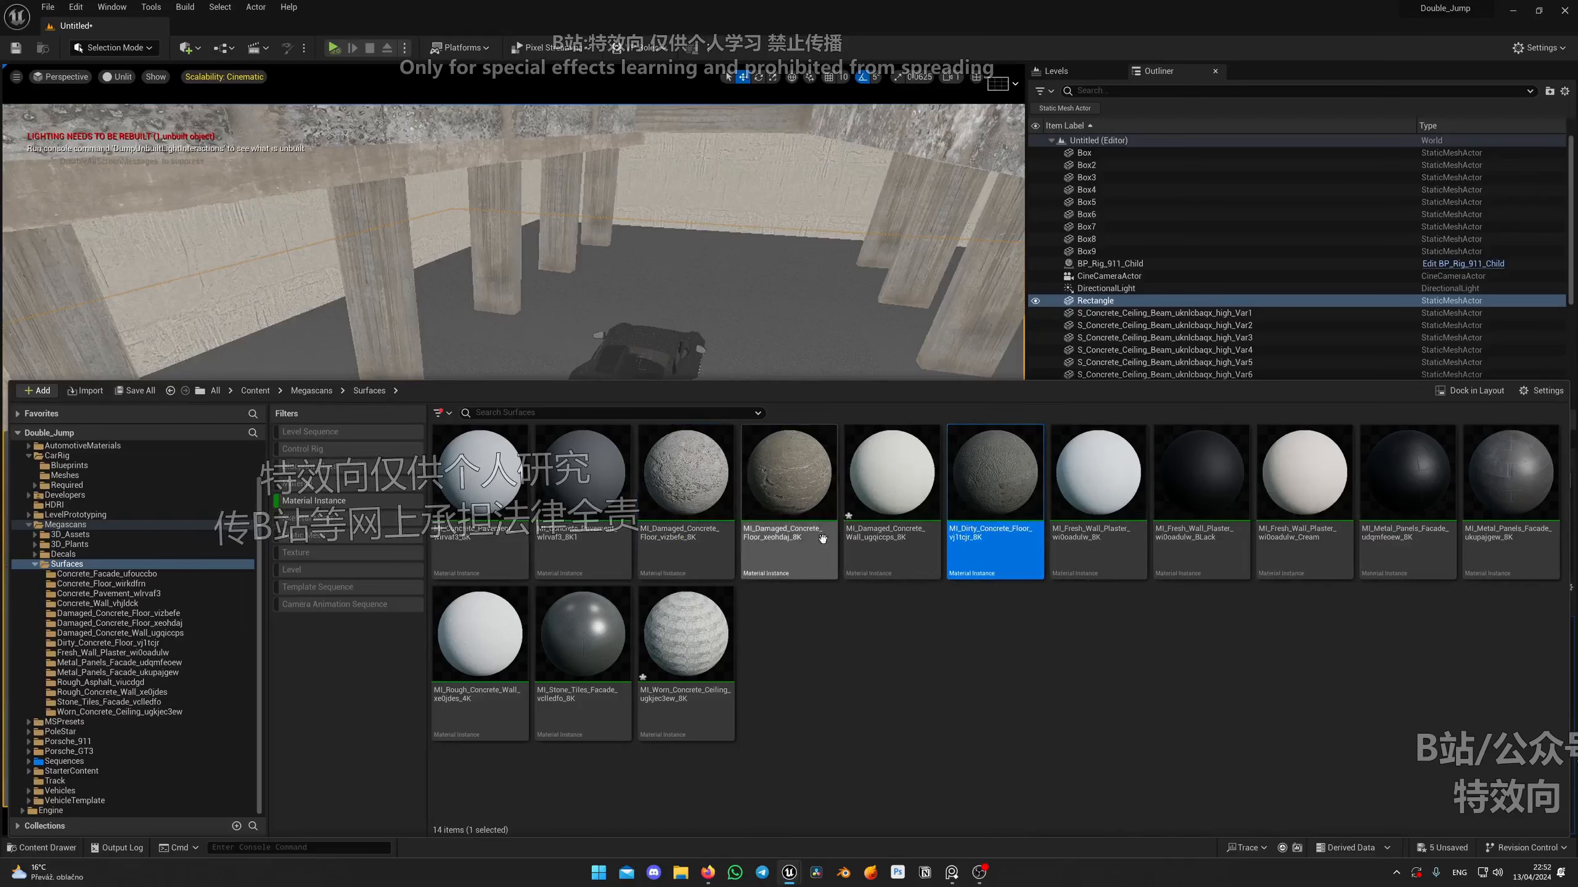
pyautogui.keyDown('ctrl'); pyautogui.click(789, 485); pyautogui.keyUp('ctrl')
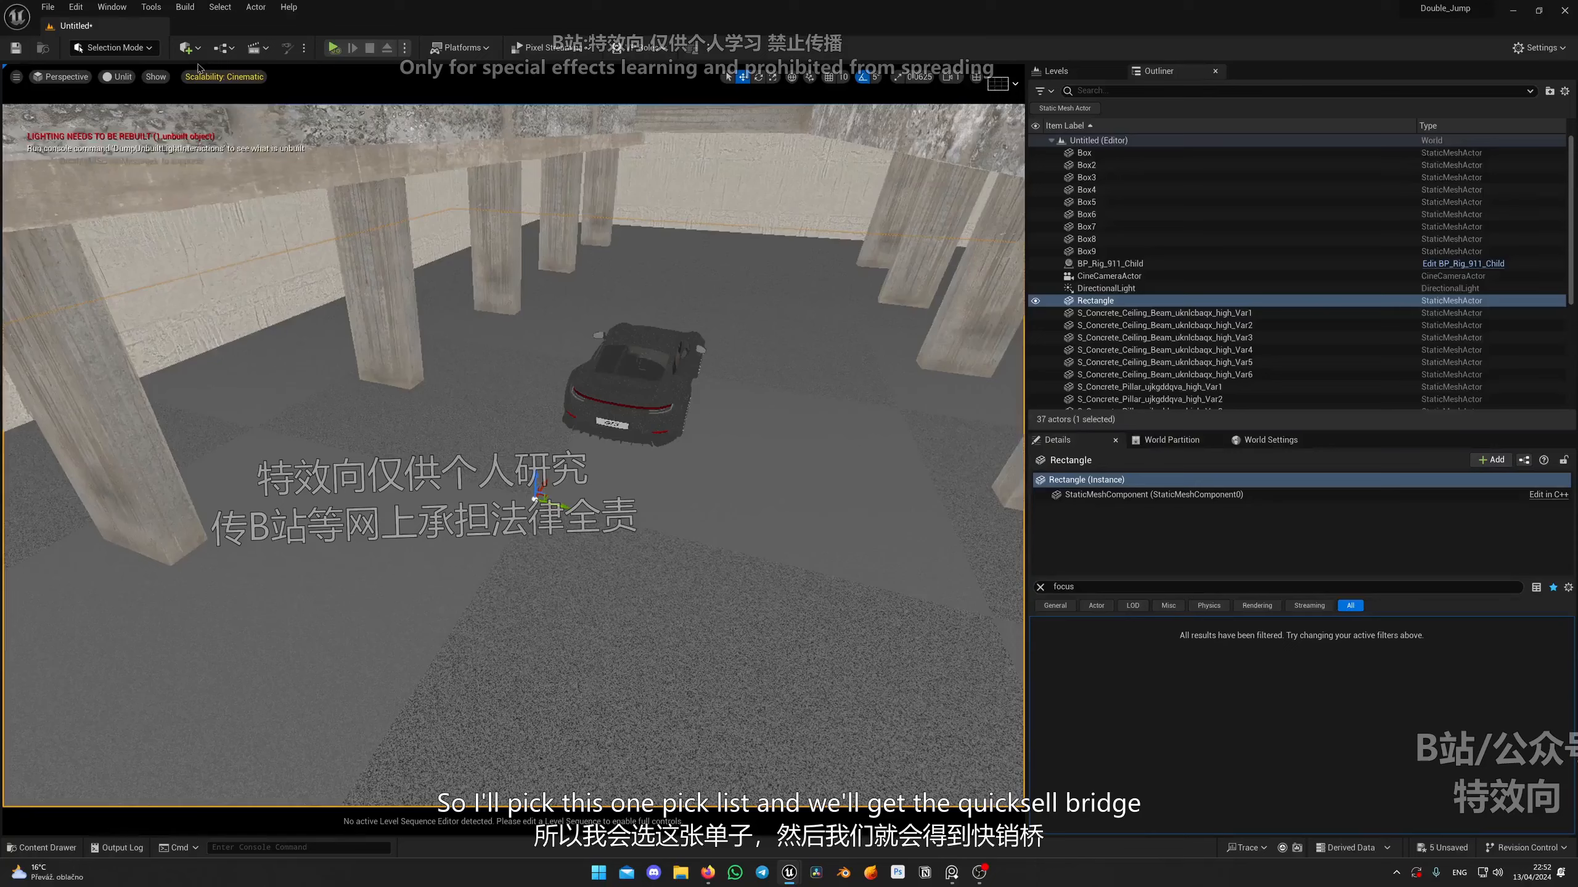
# Open Quixel Bridge and try to create a material blend from the two selected instances through the Megascans settings.
pyautogui.click(191, 48)
pyautogui.click(244, 102)
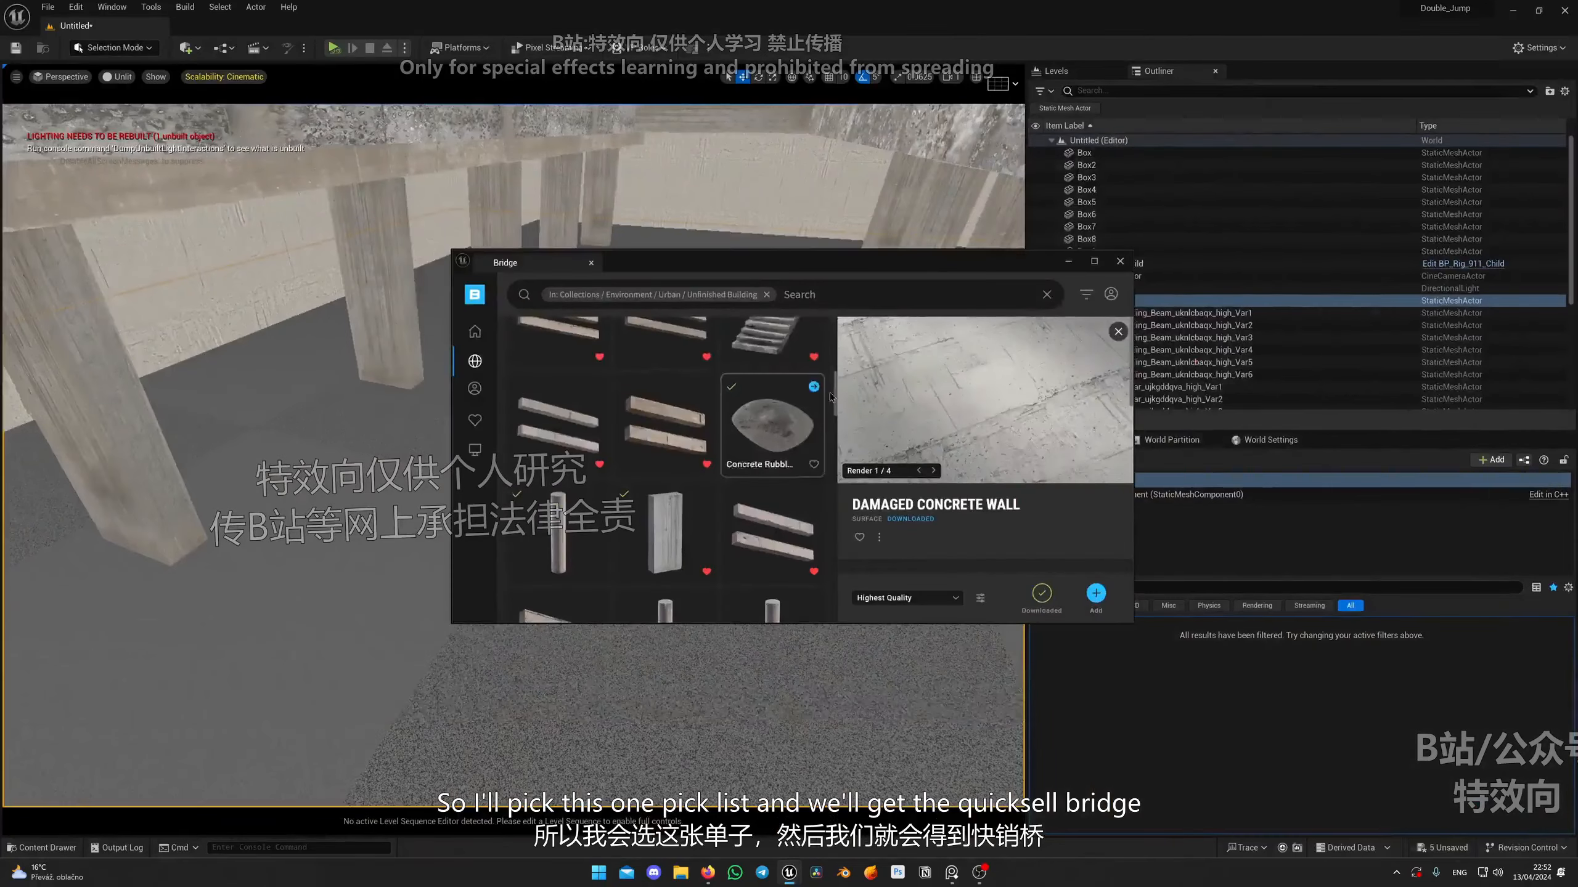
pyautogui.doubleClick(924, 267)
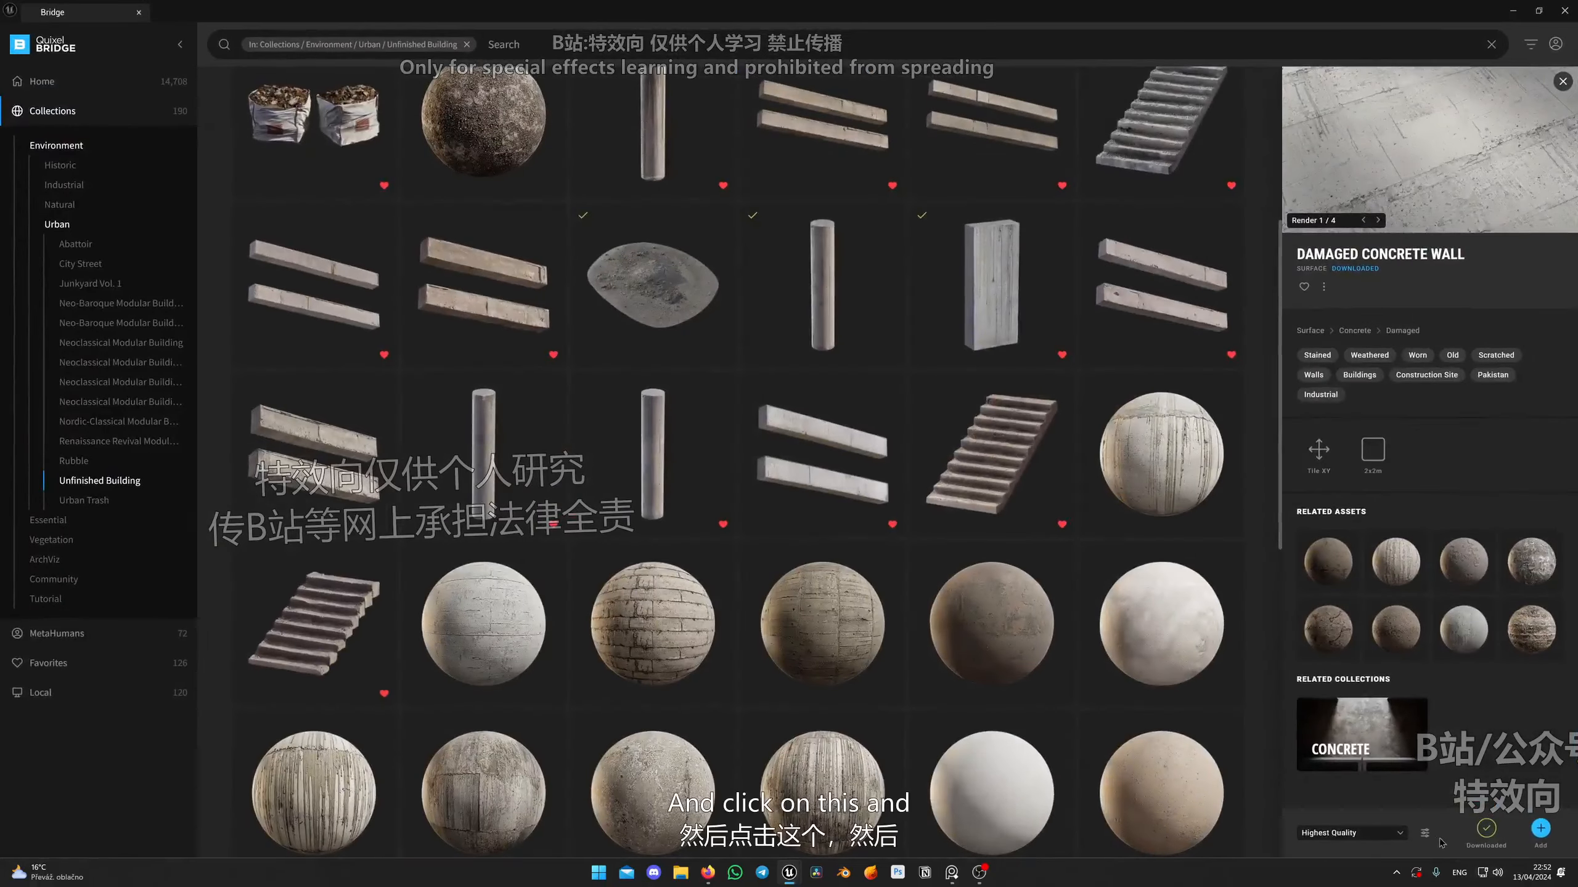
pyautogui.click(1426, 833)
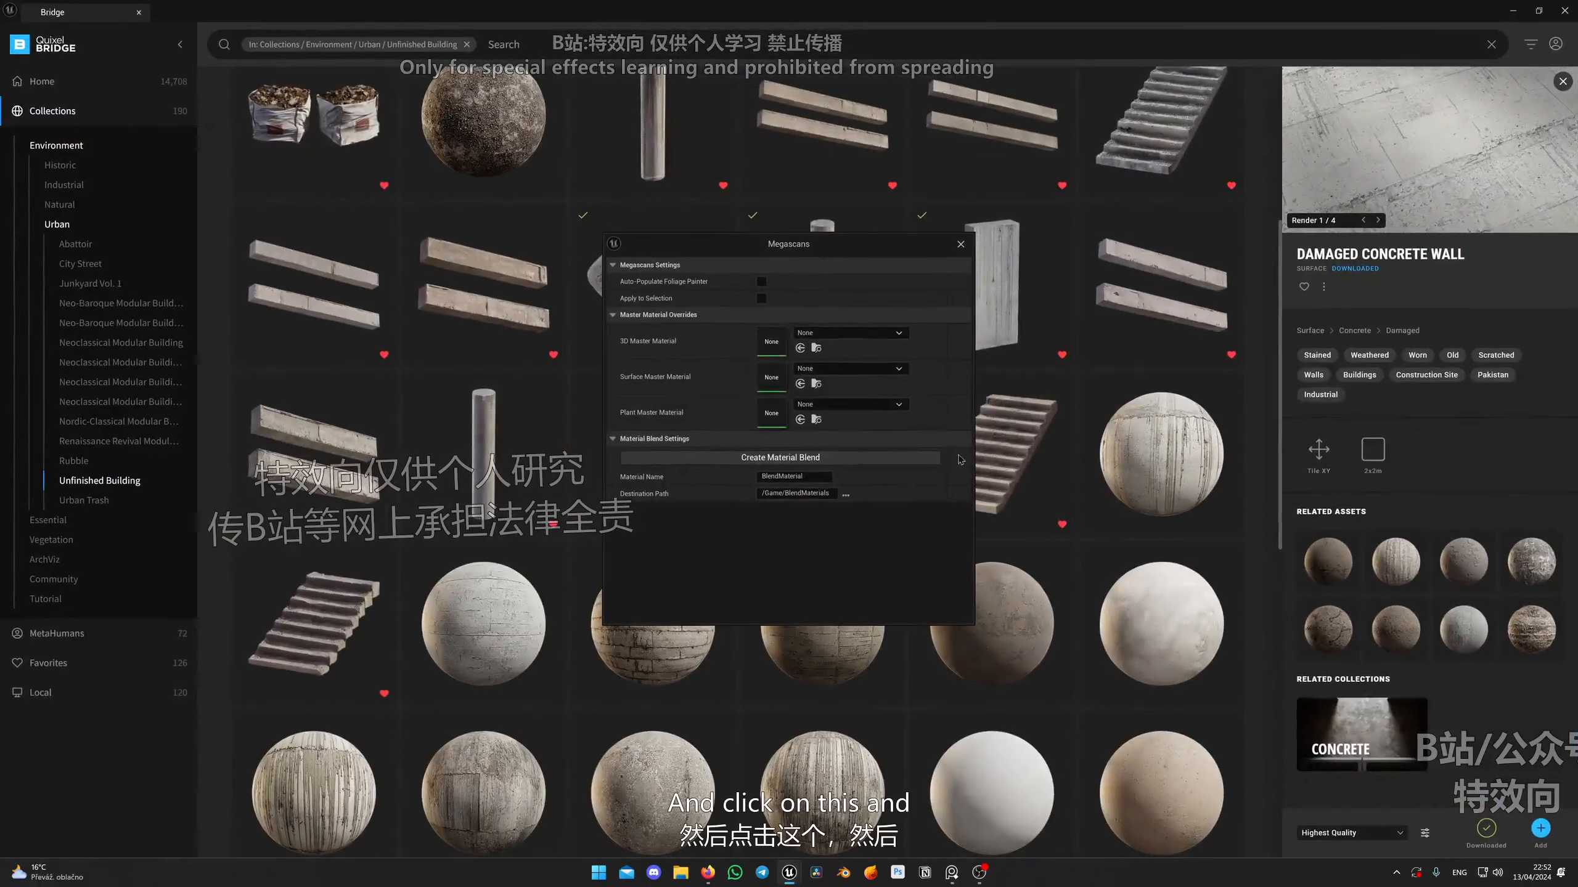
pyautogui.click(790, 460)
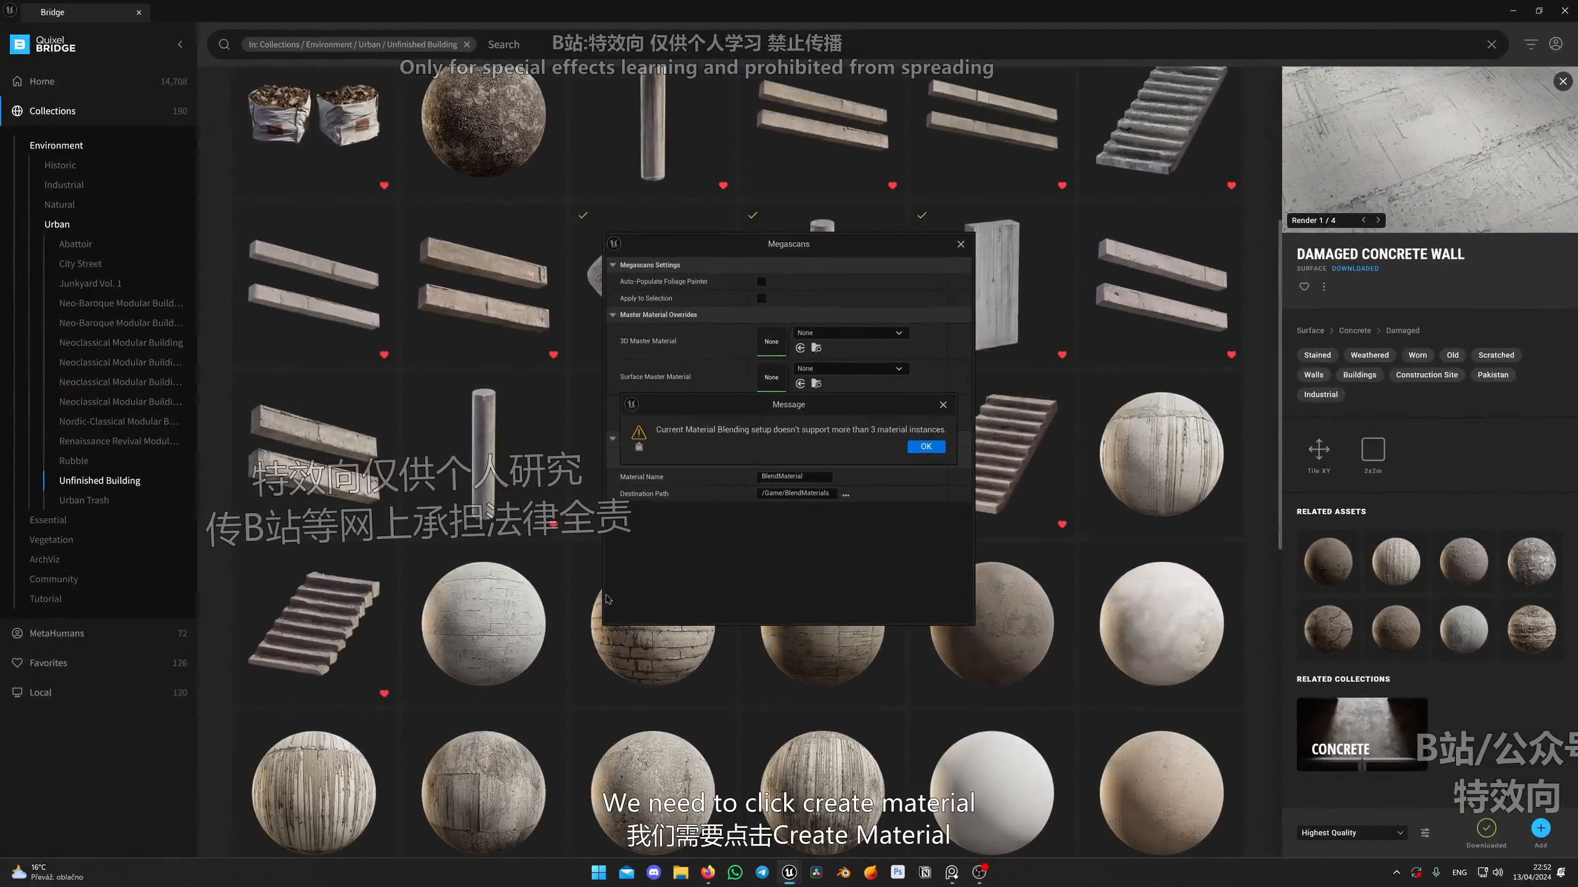
pyautogui.moveTo(751, 415); pyautogui.dragTo(367, 411)
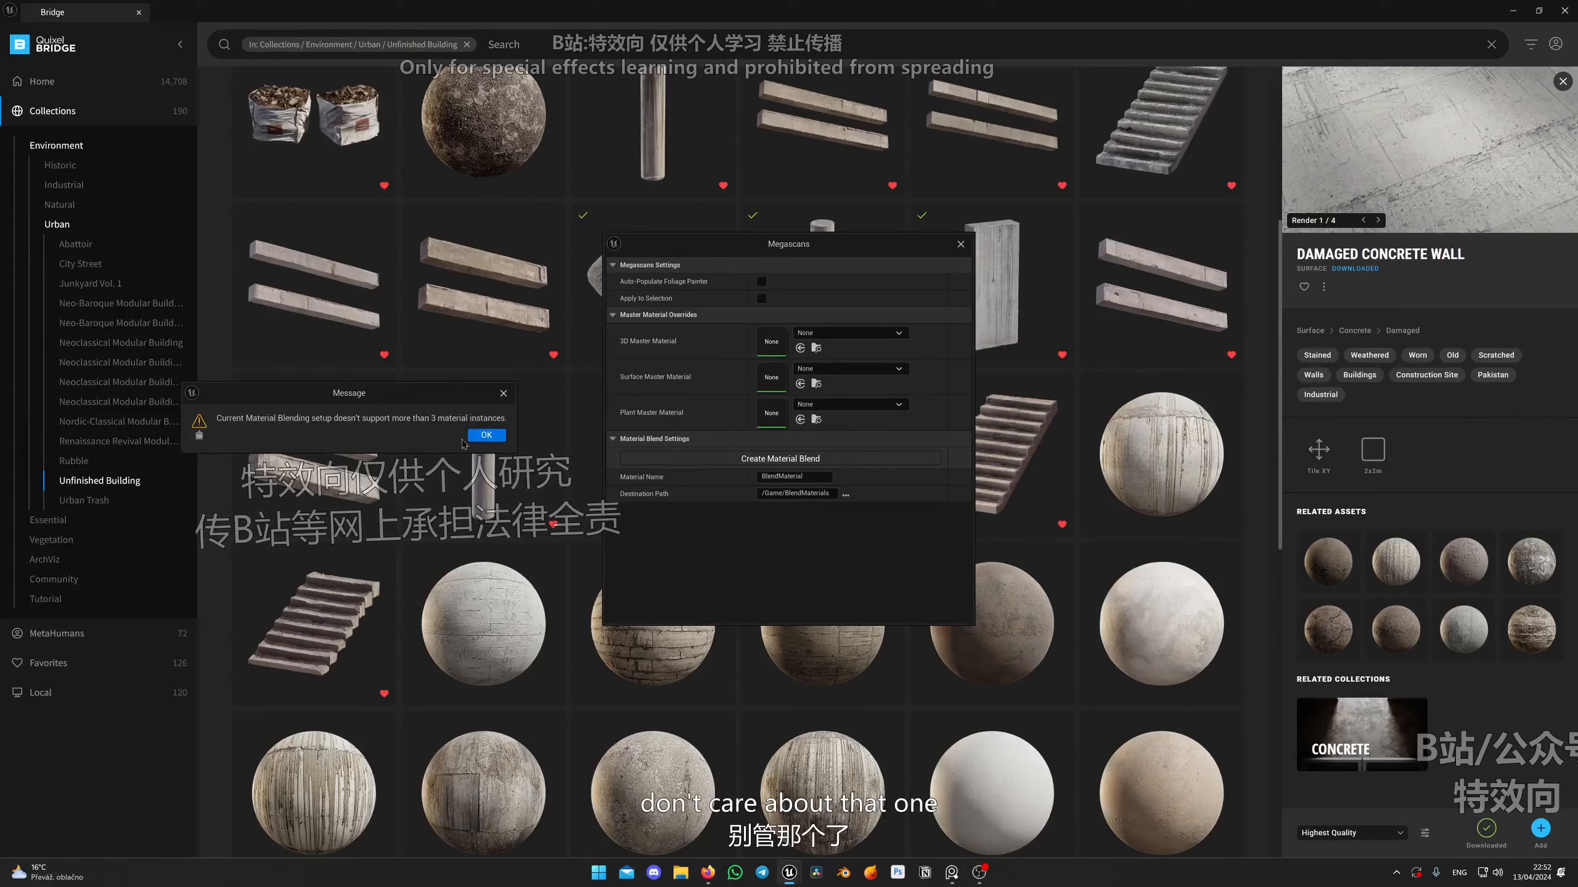
pyautogui.click(486, 435)
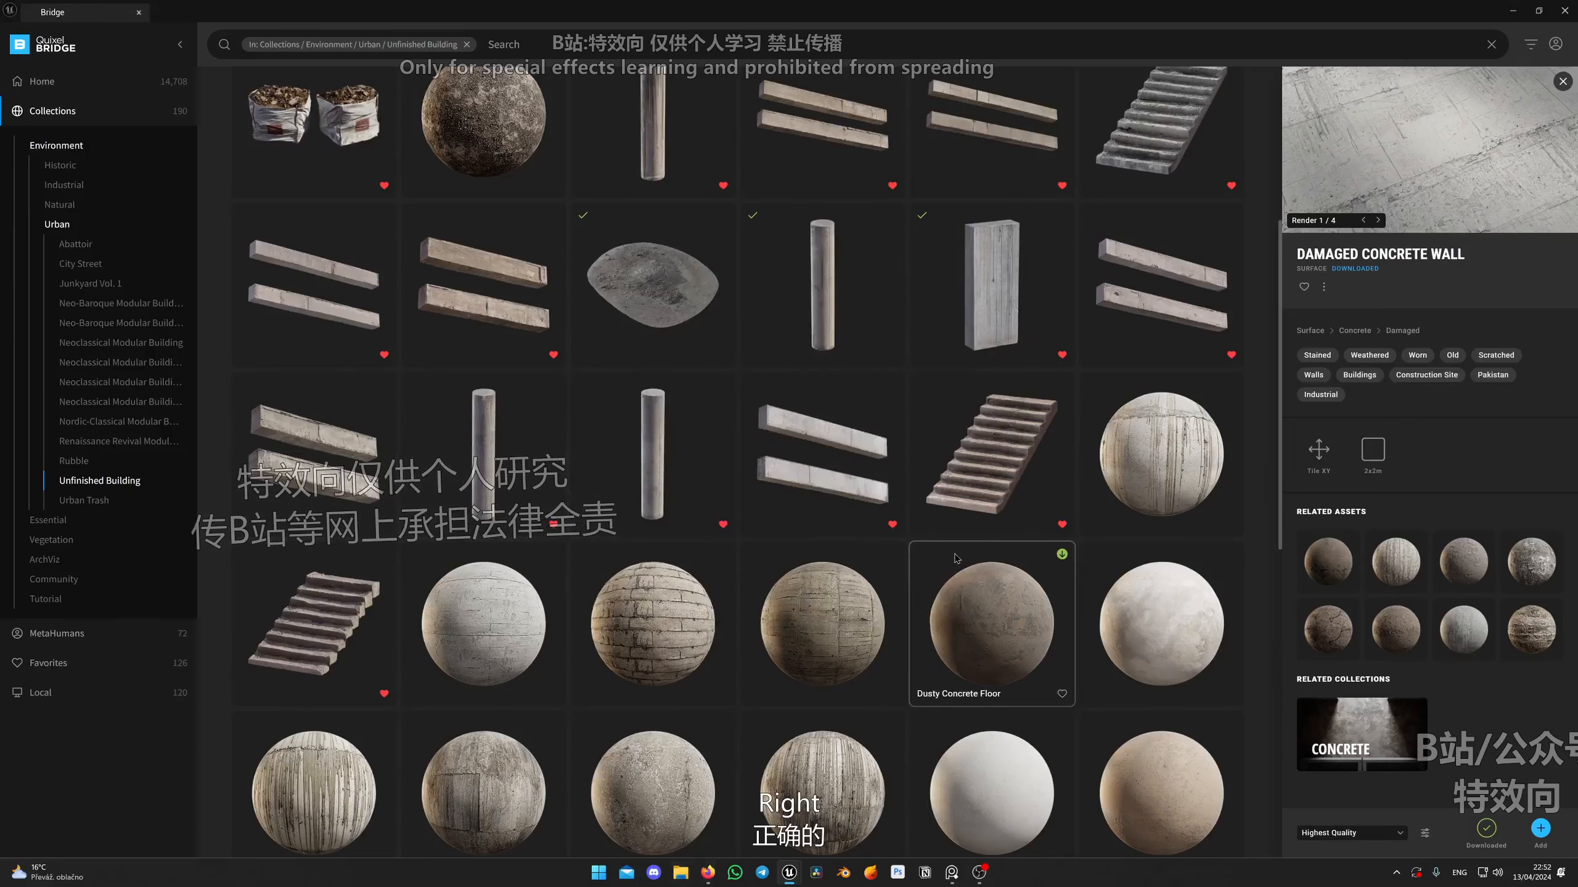
# Return to the Surfaces material instances and reselect the Dirty Concrete Floor first and the xeohdaj Damaged Concrete Floor second.
pyautogui.keyDown('ctrl'); pyautogui.rightClick(908, 521); pyautogui.keyUp('ctrl')
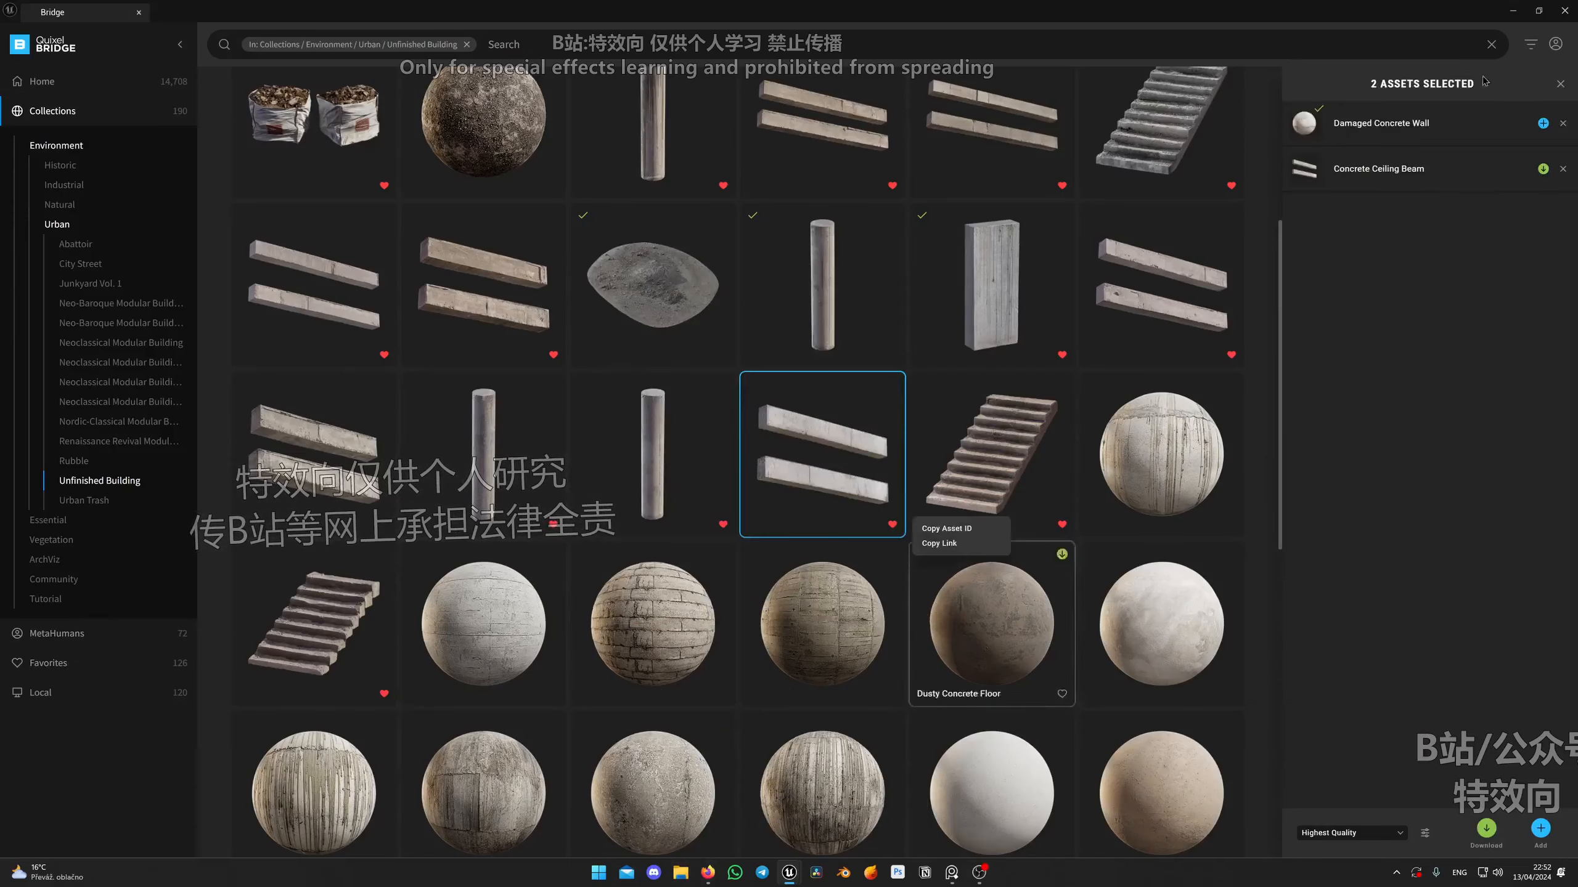
pyautogui.click(1512, 11)
pyautogui.click(961, 484)
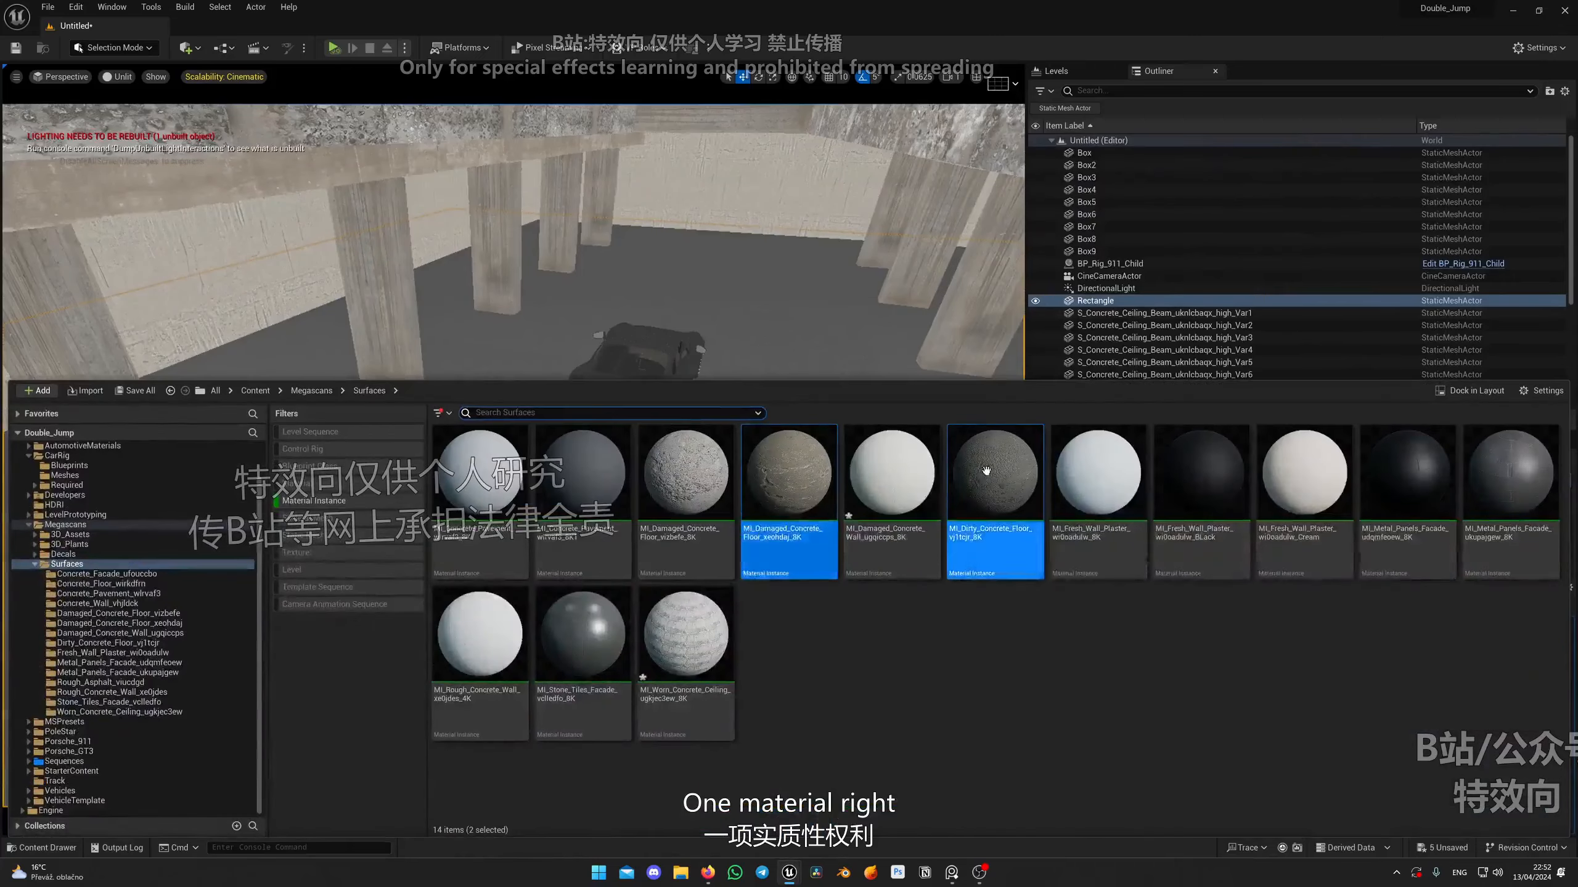
pyautogui.keyDown('ctrl'); pyautogui.click(818, 516); pyautogui.keyUp('ctrl')
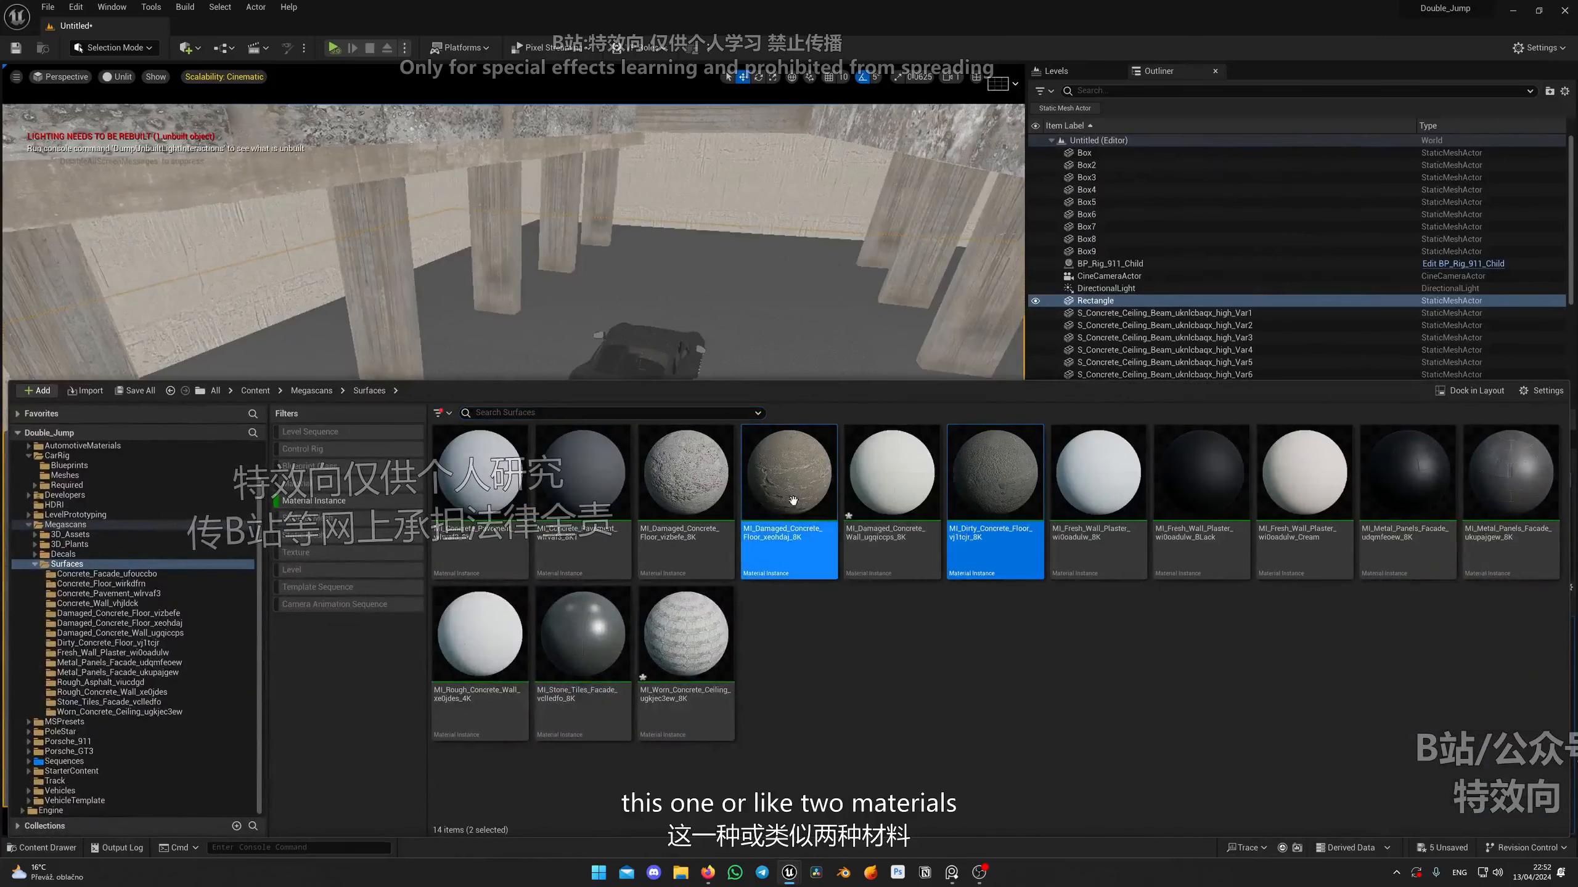
pyautogui.hotkey('ctrl', 'space')
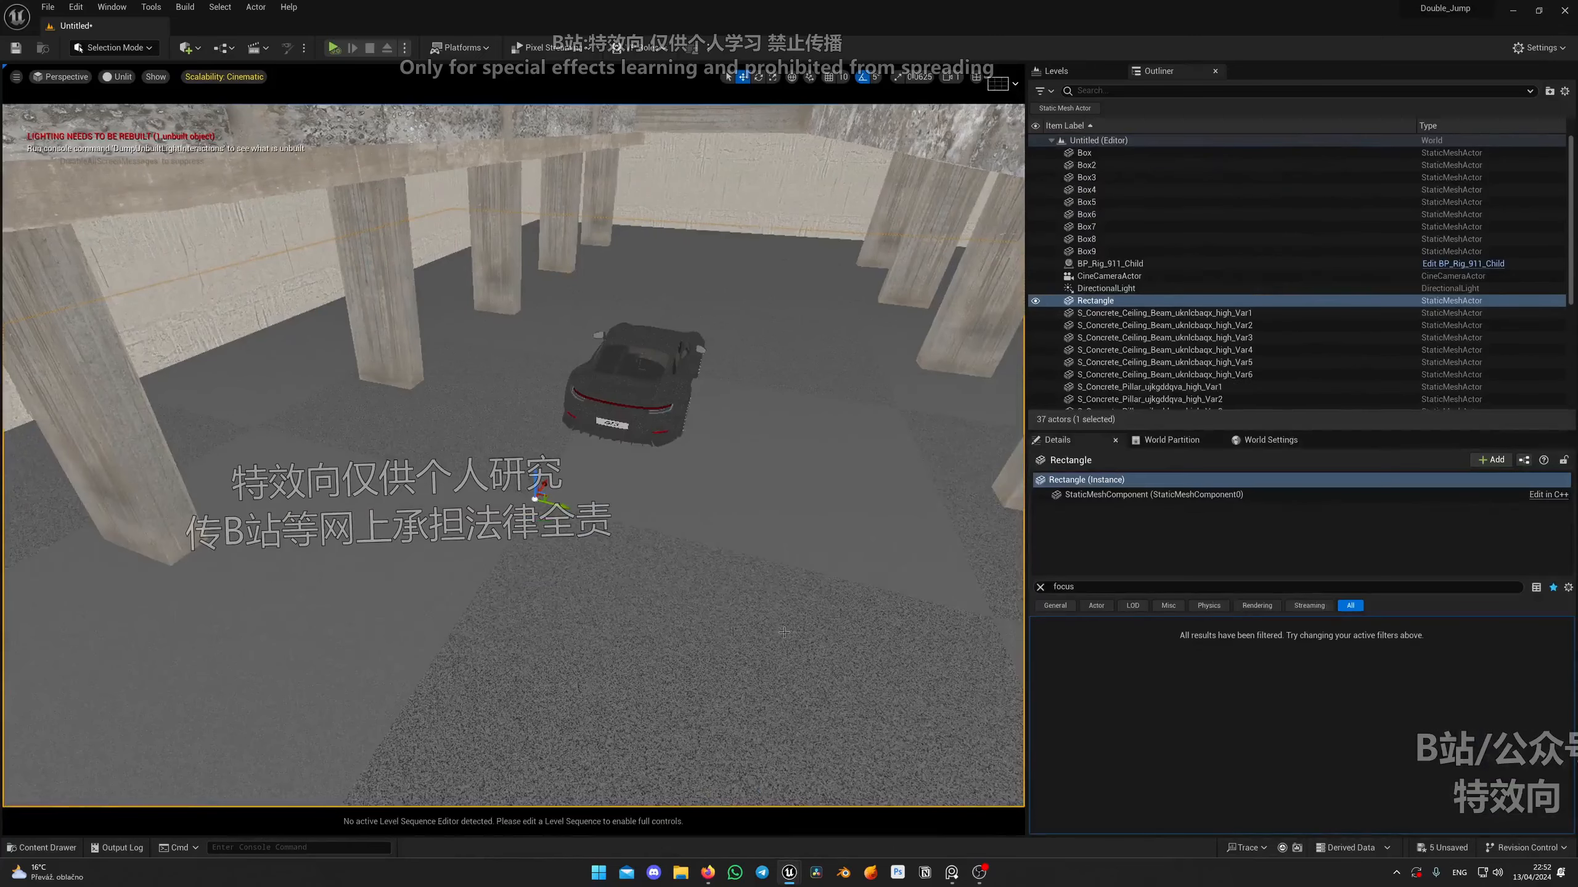
# Try to create a material blend with Dirty Concrete Floor and Damaged Concrete Floor picked from Bridge's local assets.
pyautogui.moveTo(789, 873)
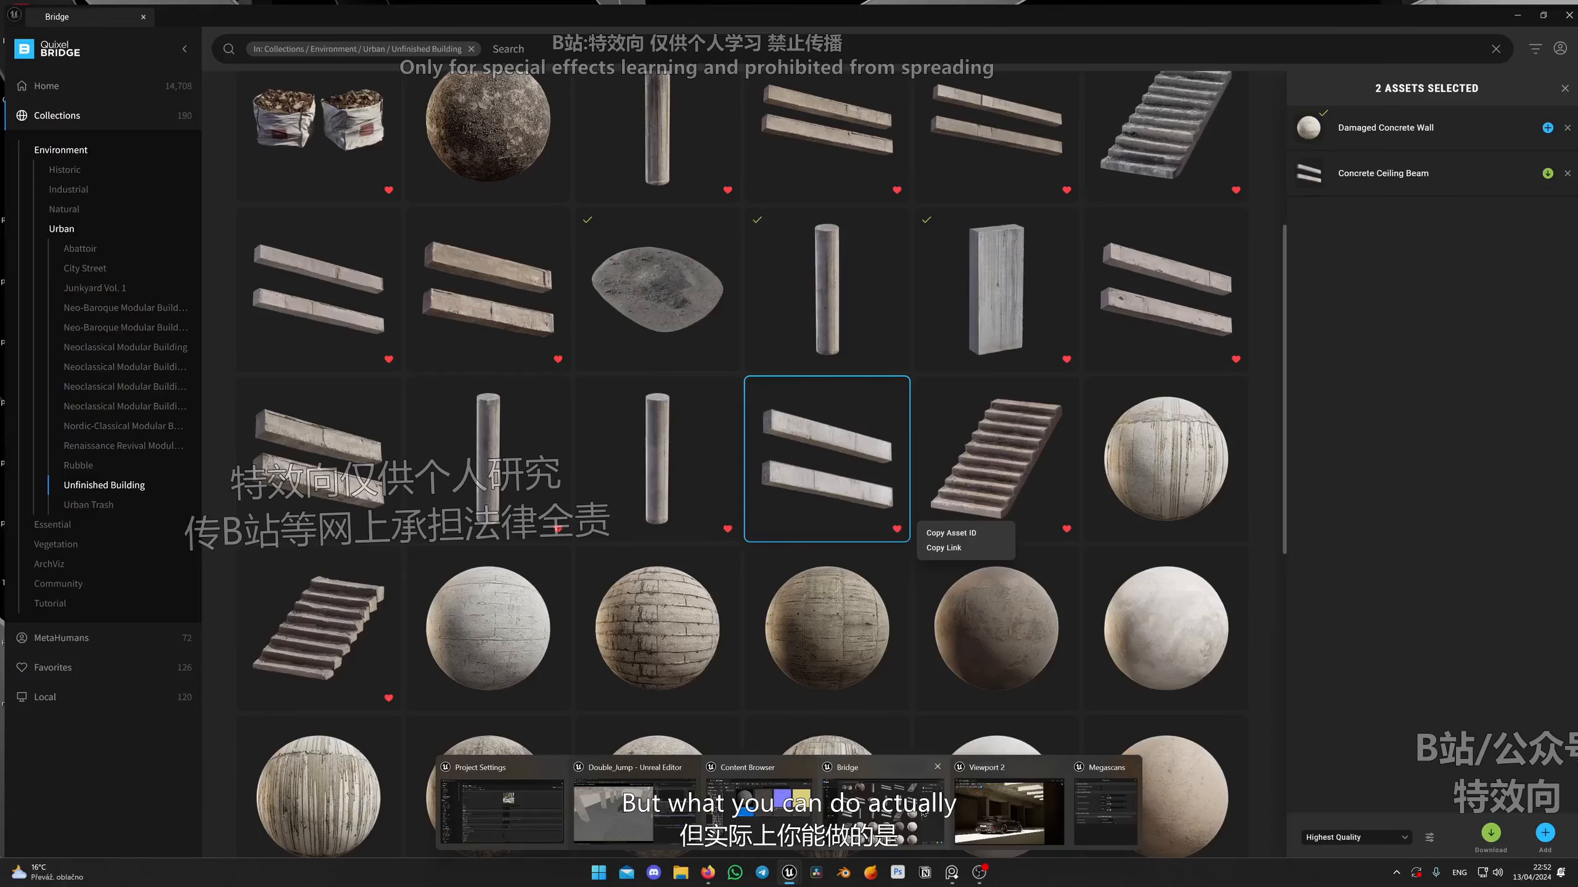
pyautogui.click(924, 813)
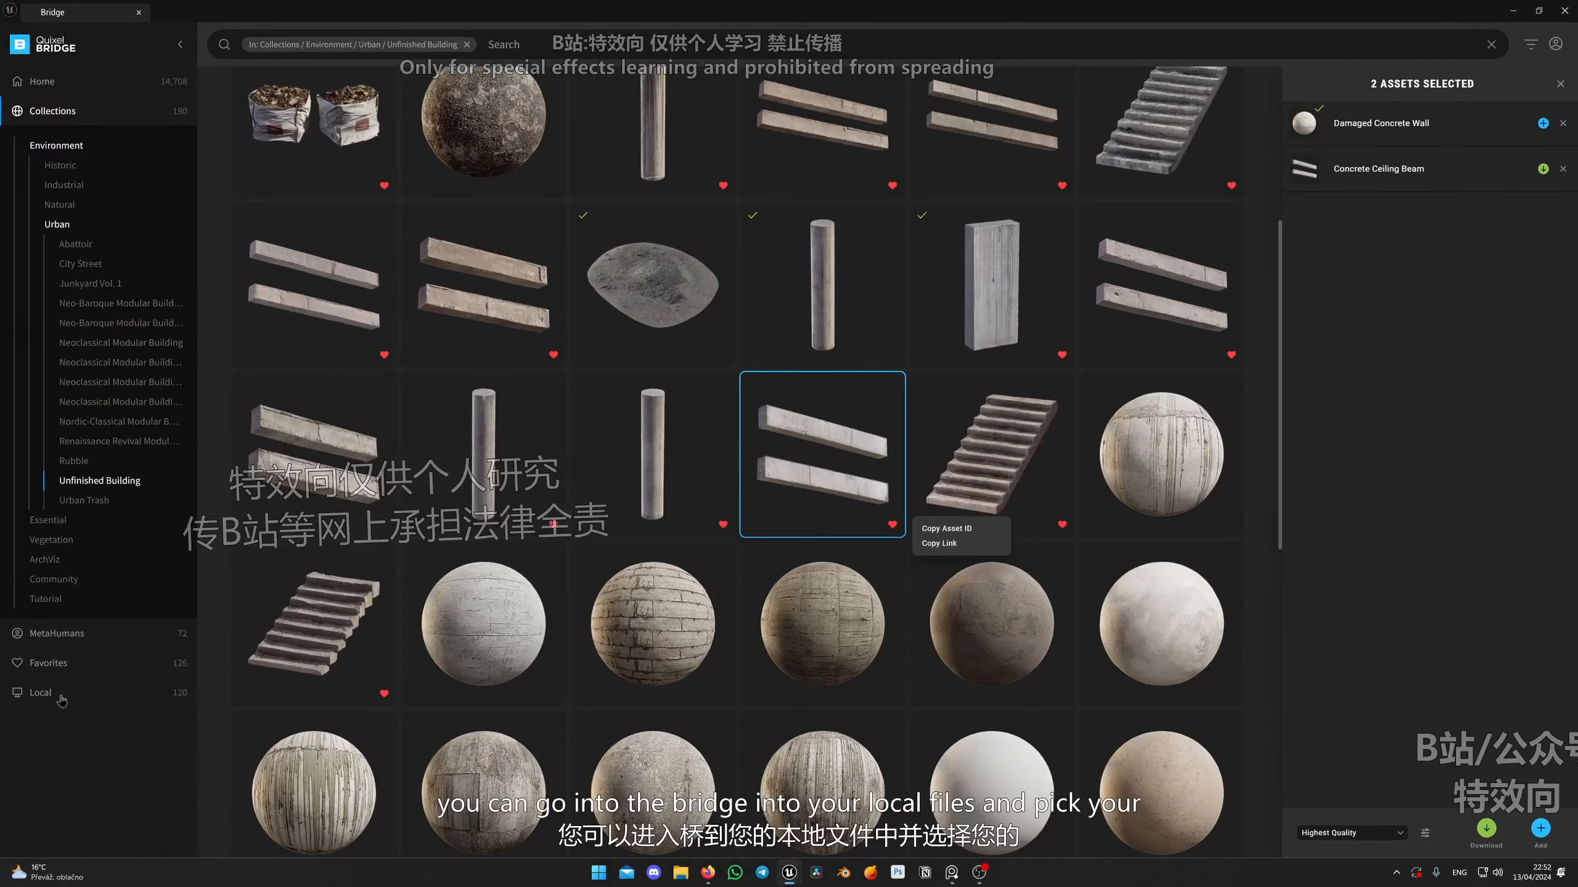
pyautogui.click(42, 692)
pyautogui.click(510, 350)
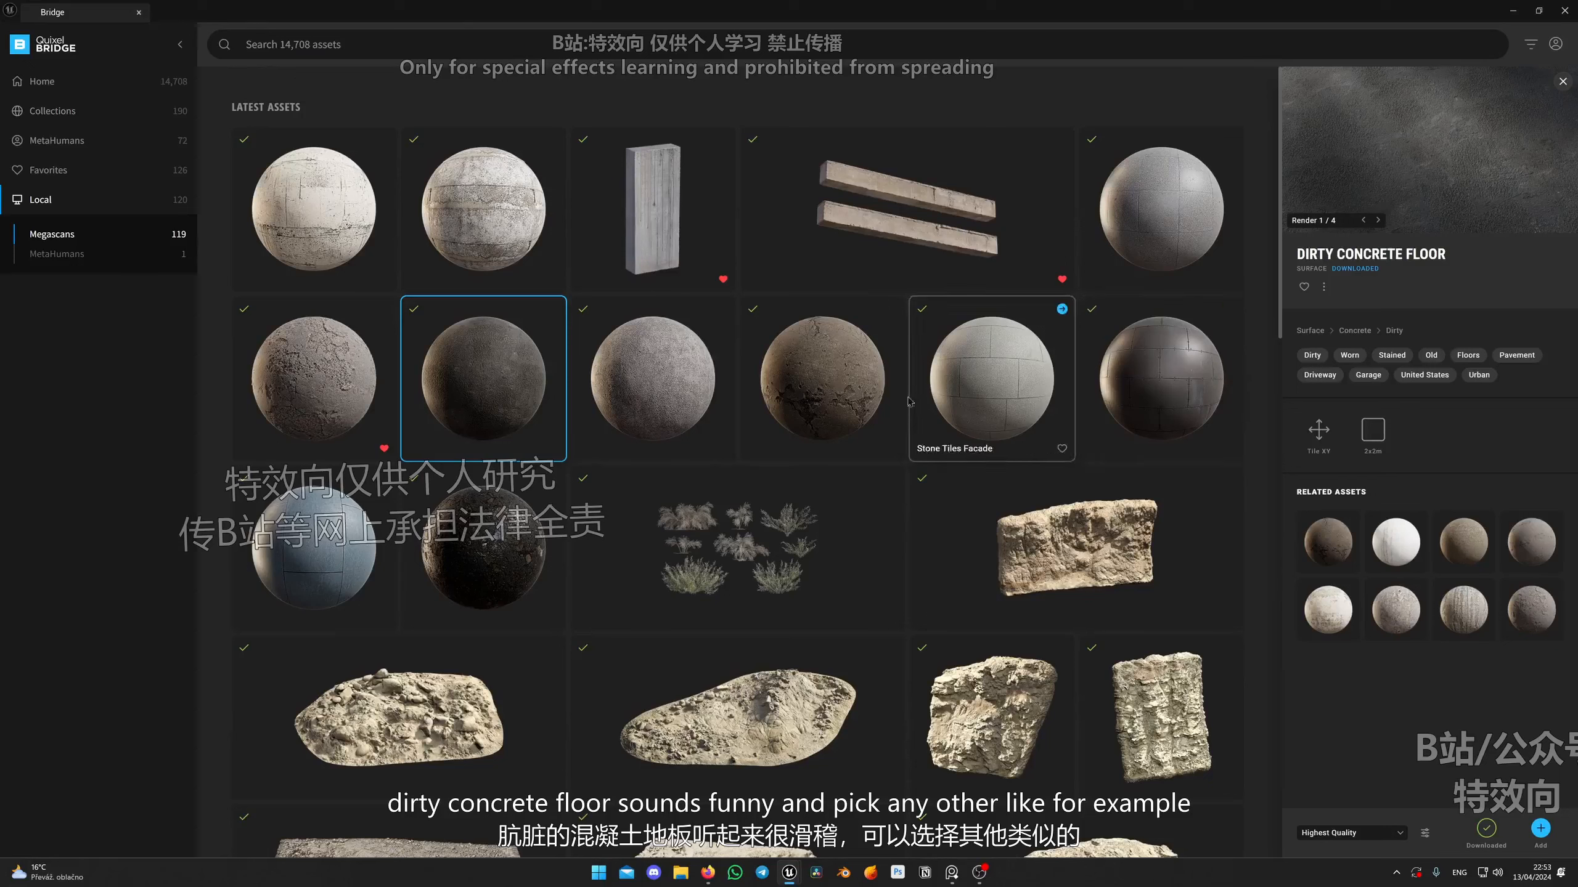
pyautogui.keyDown('ctrl'); pyautogui.click(747, 364); pyautogui.keyUp('ctrl')
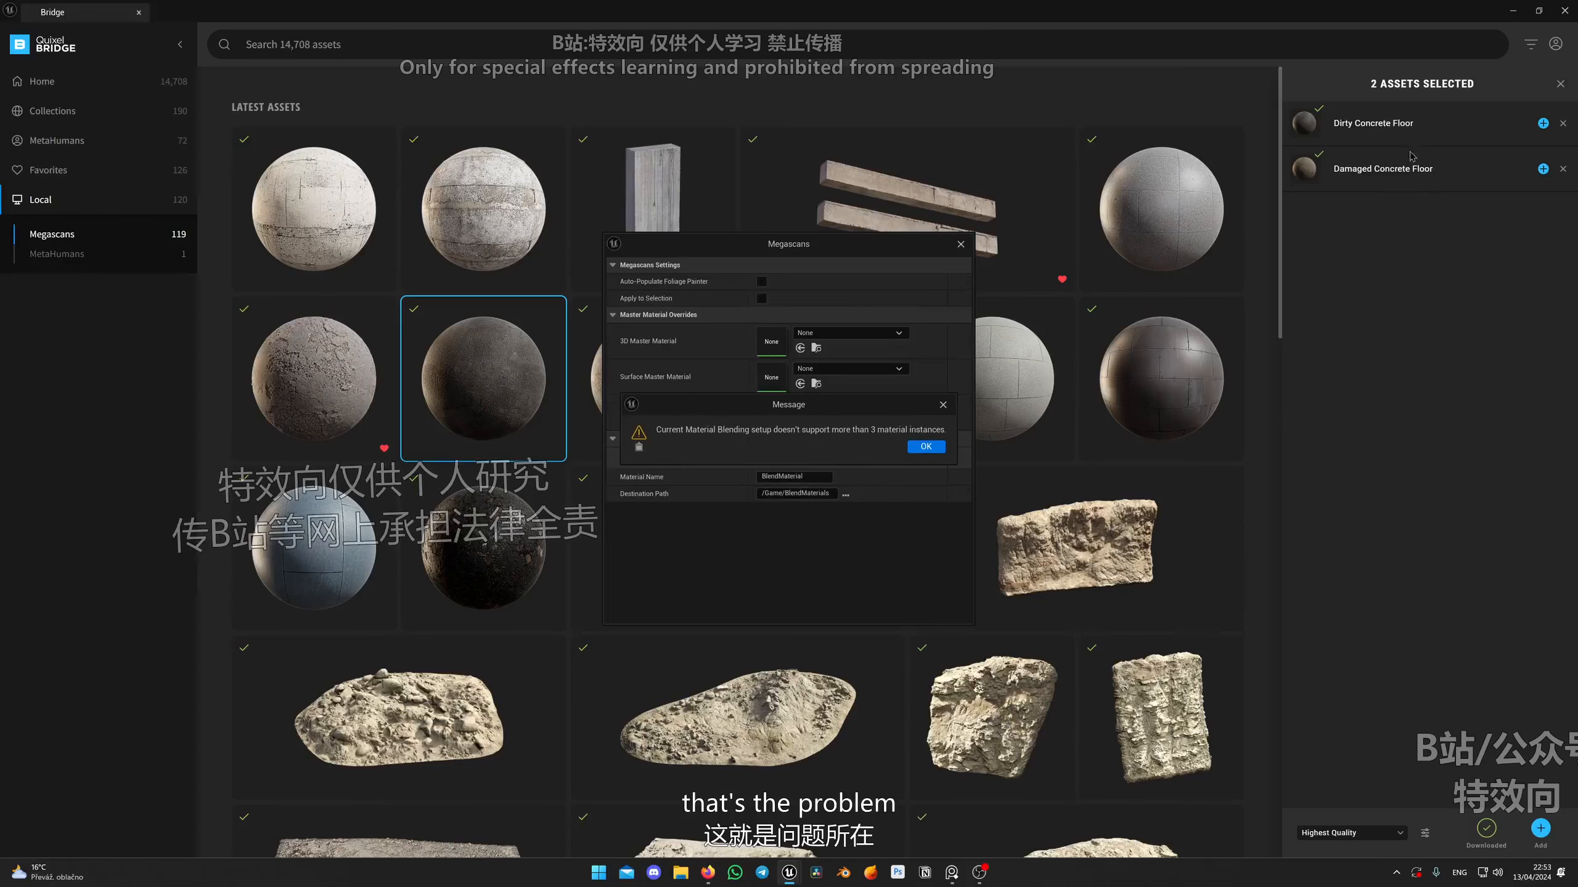
pyautogui.click(926, 447)
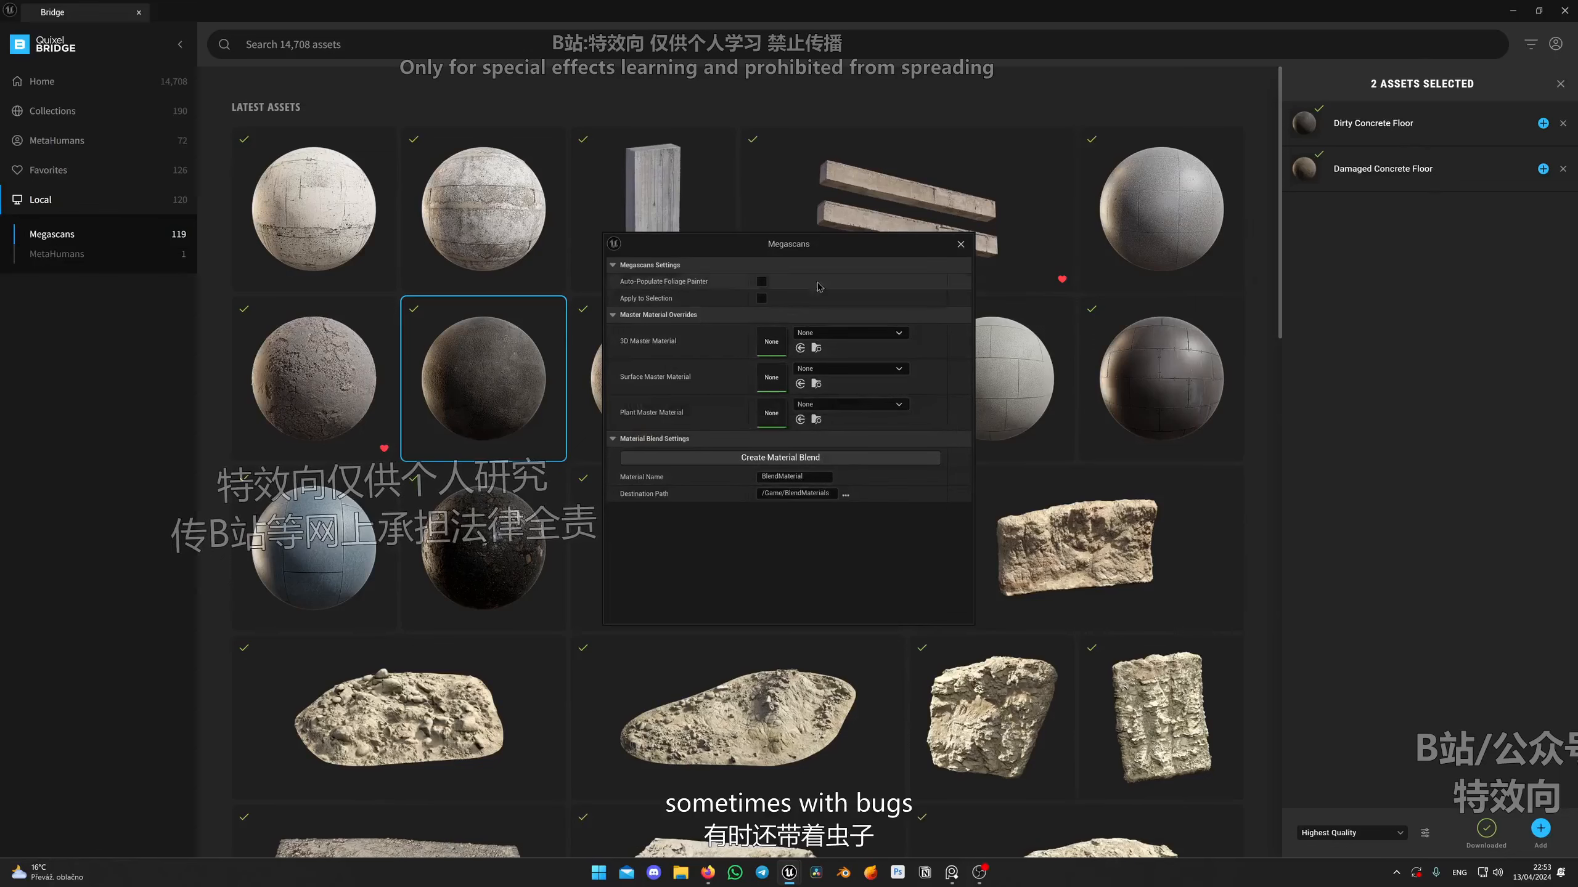
pyautogui.click(960, 245)
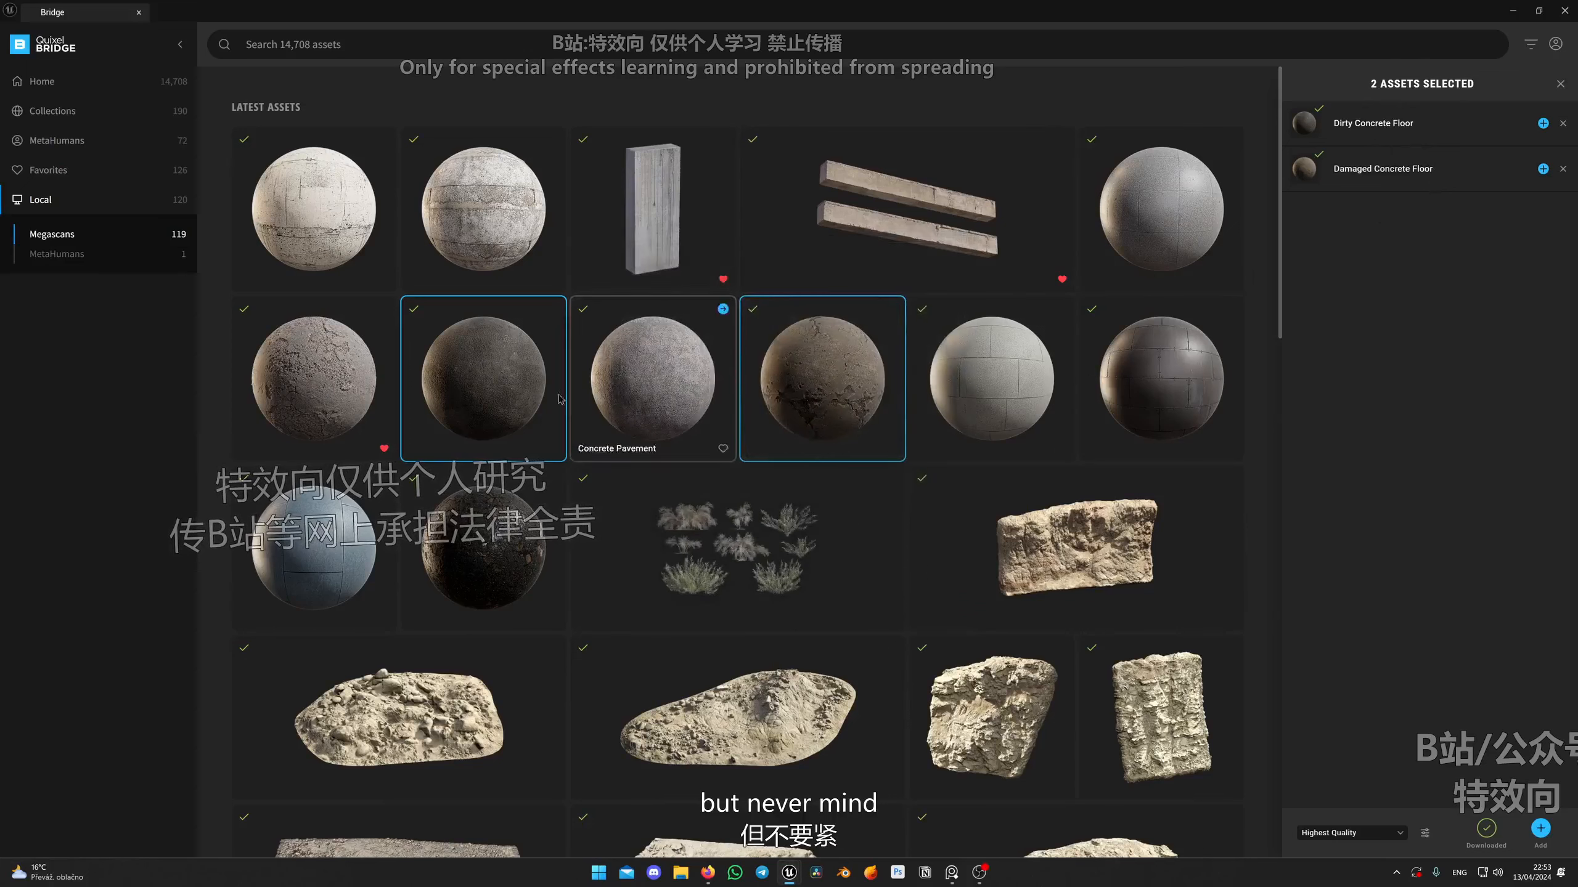
# Try to create a material blend with only Dirty Concrete Floor picked in Bridge, and close the Megascans settings.
pyautogui.click(490, 390)
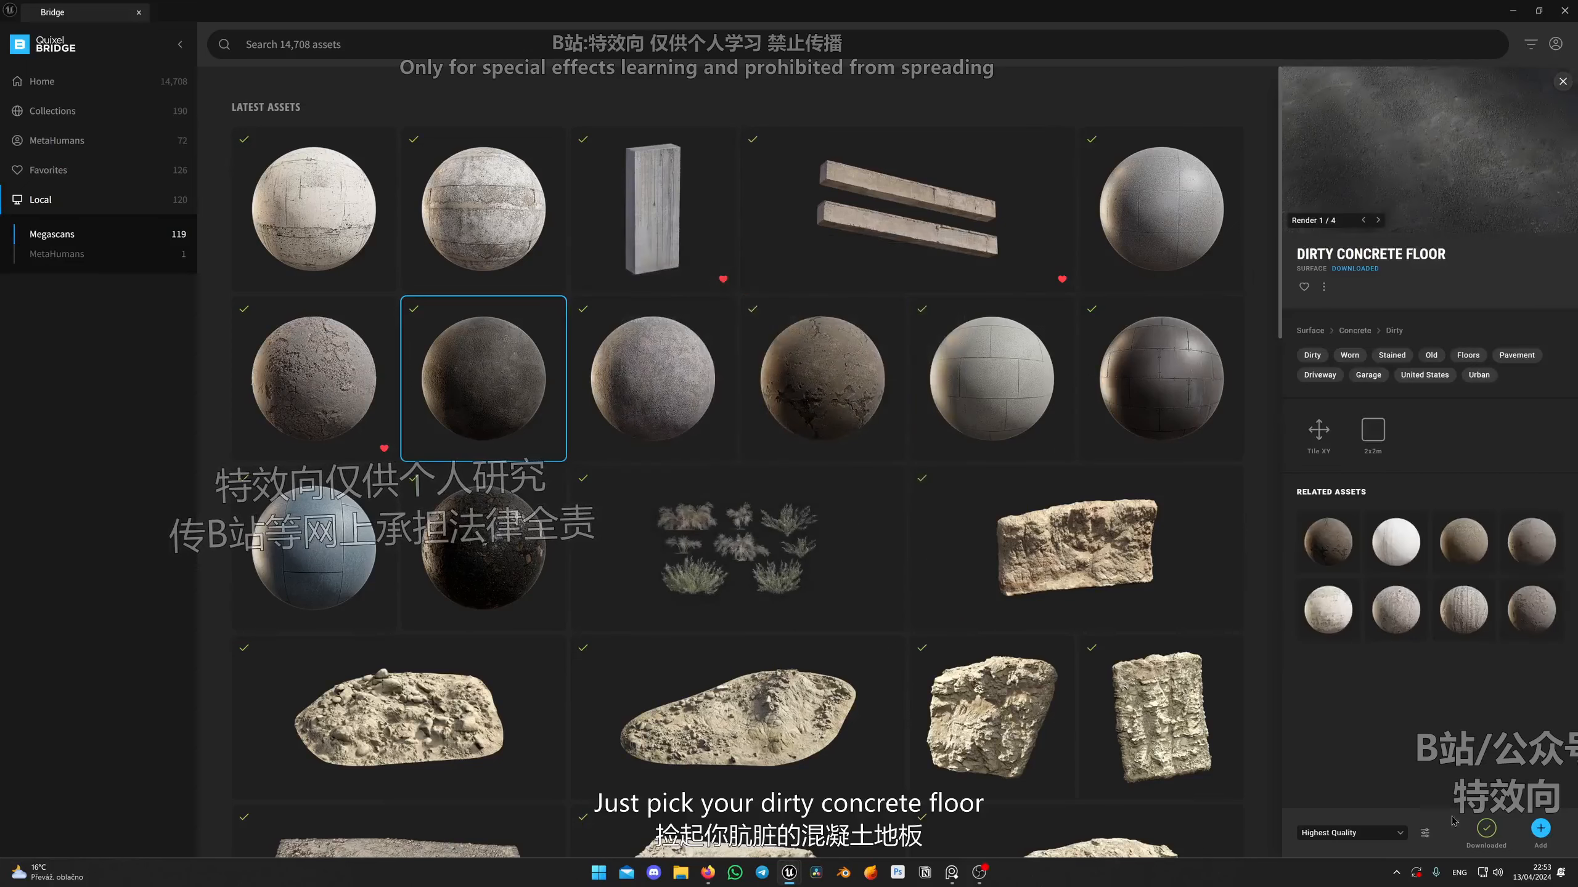
pyautogui.click(1425, 832)
pyautogui.click(826, 463)
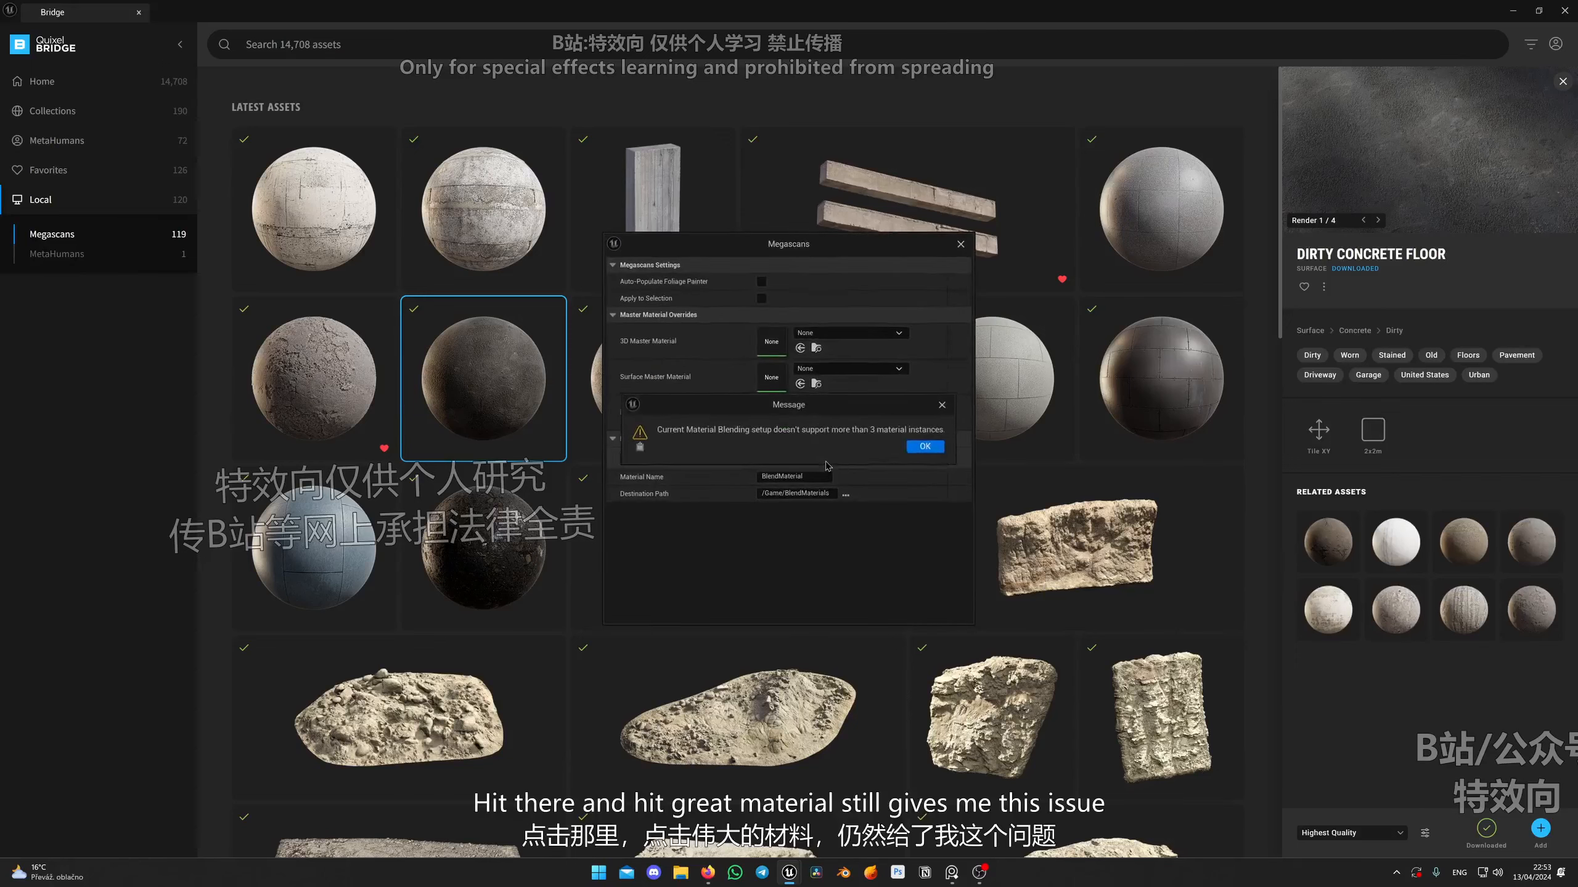
pyautogui.click(926, 447)
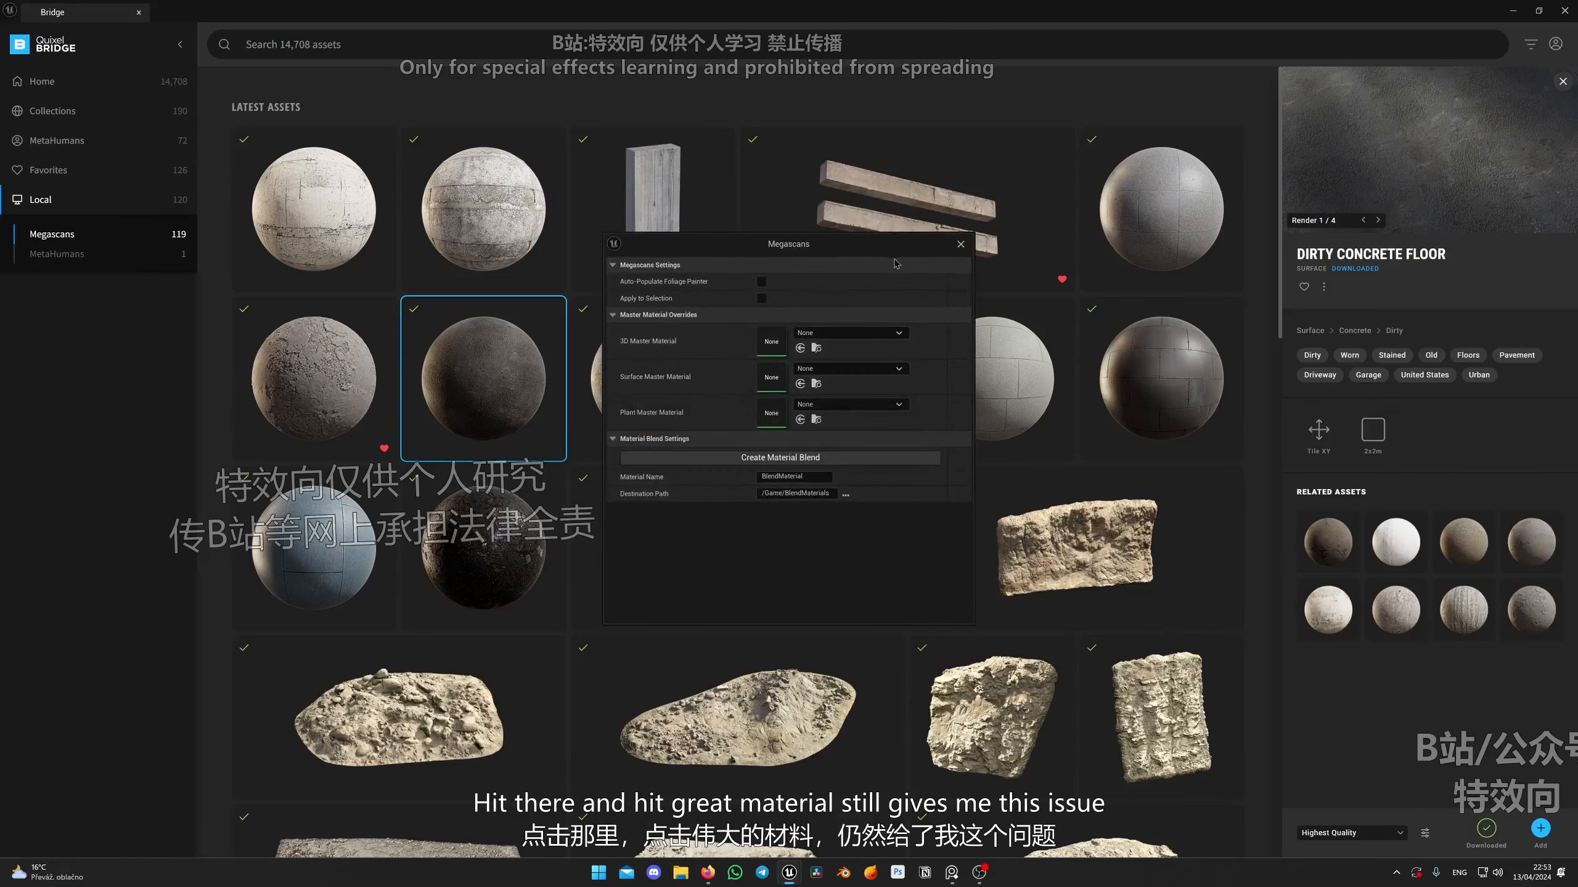
pyautogui.click(960, 244)
# Return to the level editor and close the Quixel Bridge window.
pyautogui.click(1512, 10)
pyautogui.moveTo(781, 599); pyautogui.dragTo(781, 528, button='right')
pyautogui.hotkey('ctrl', 'space')
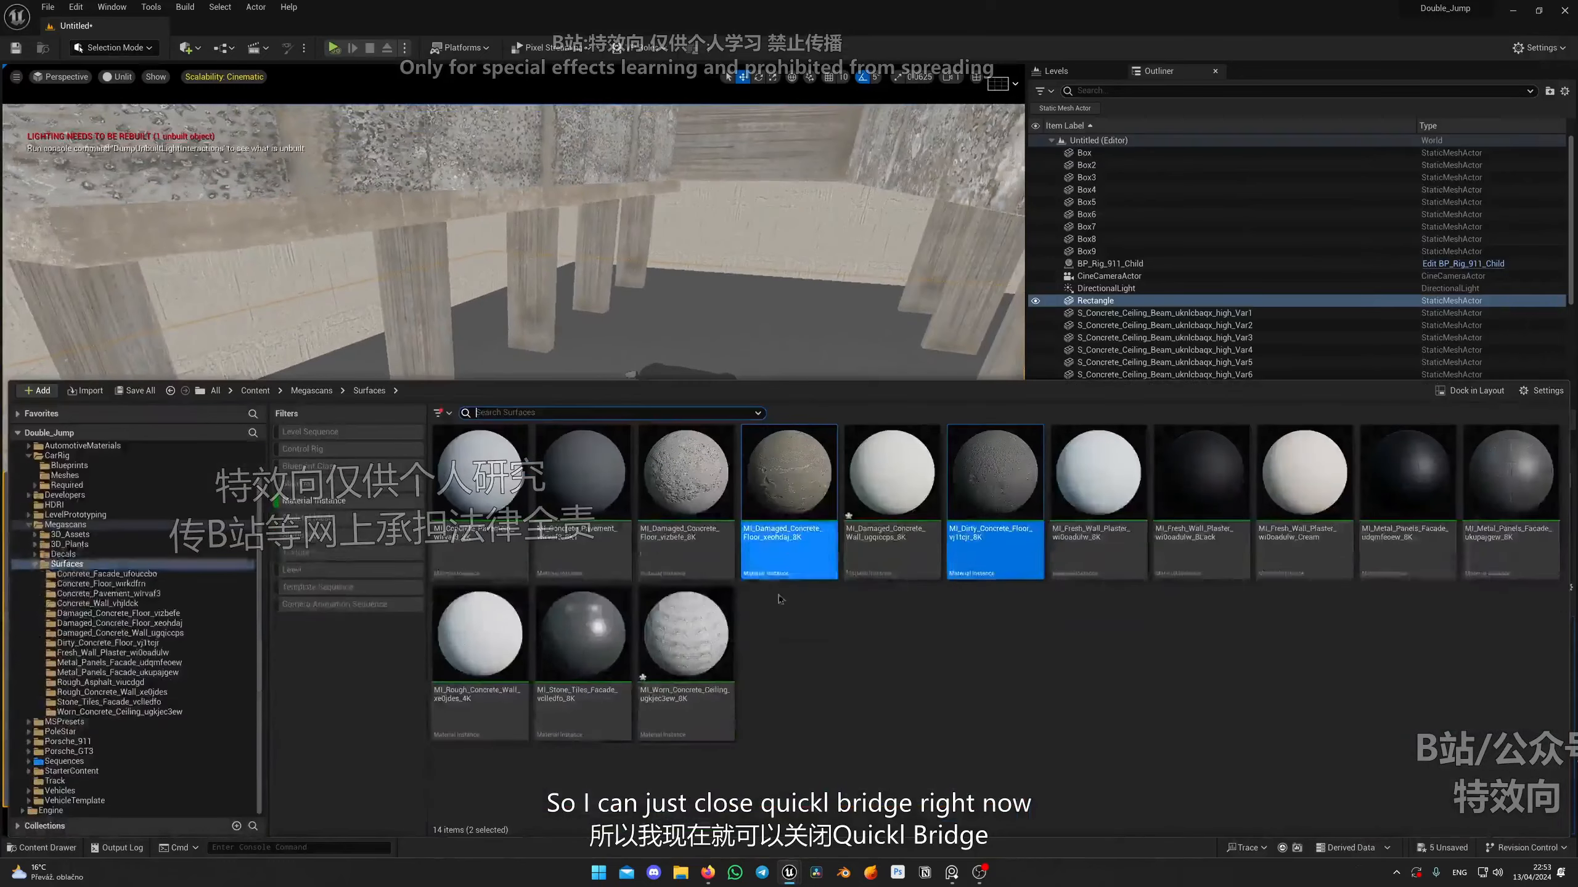
pyautogui.hotkey('ctrl', 'space')
pyautogui.moveTo(784, 881)
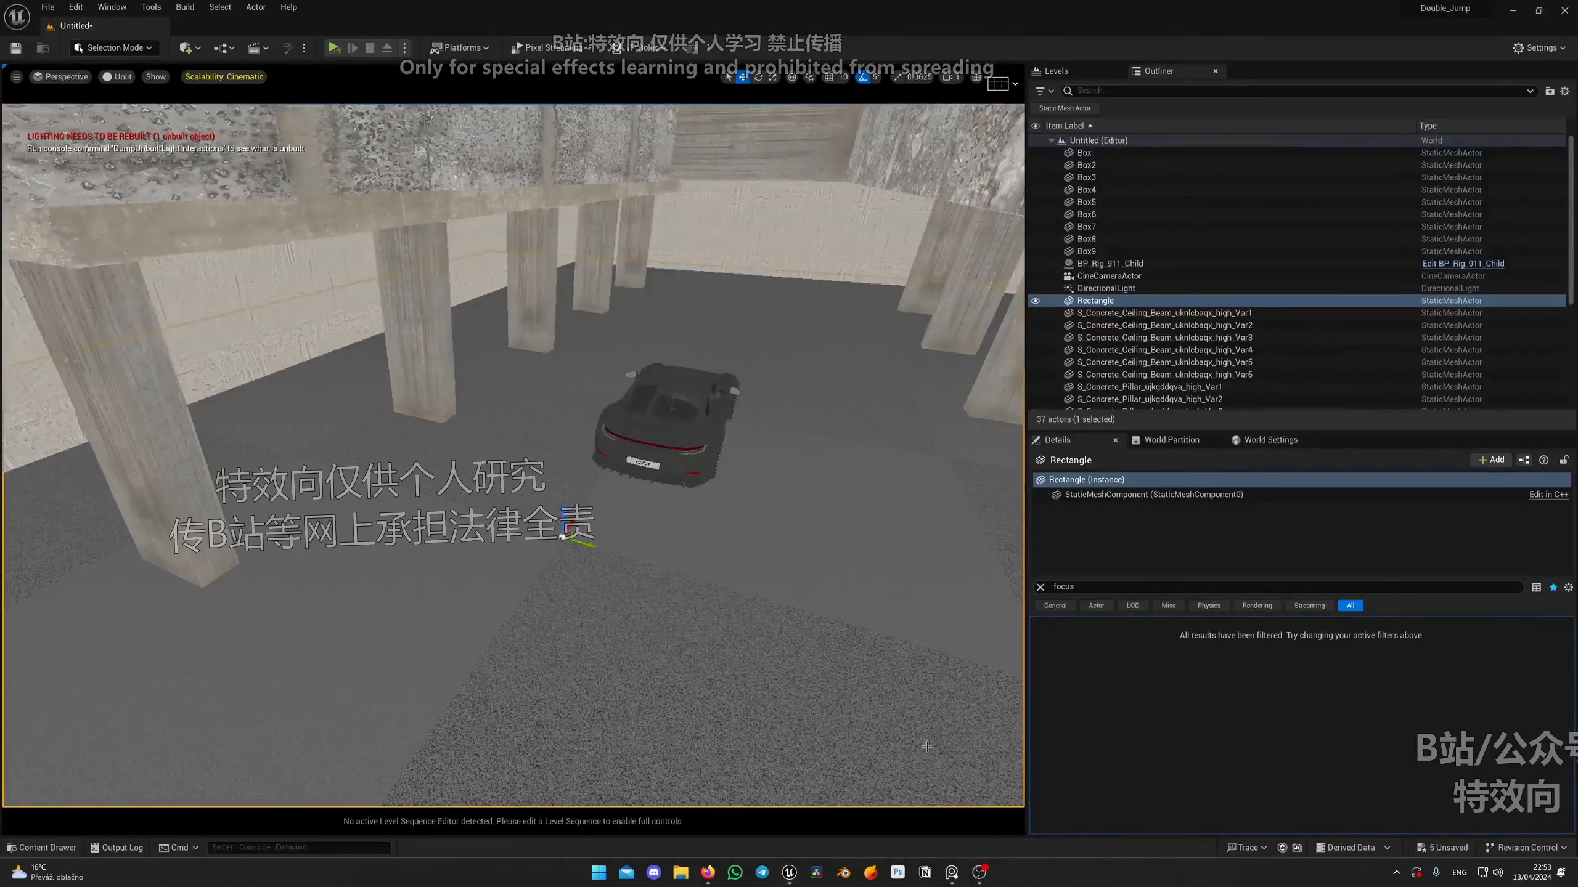
# Turn off the Material Instance filter and select the material instance inside the Dirty_Concrete_Floor_vj1tcjr folder.
pyautogui.moveTo(926, 746); pyautogui.dragTo(904, 693, button='right')
pyautogui.hotkey('ctrl', 'space')
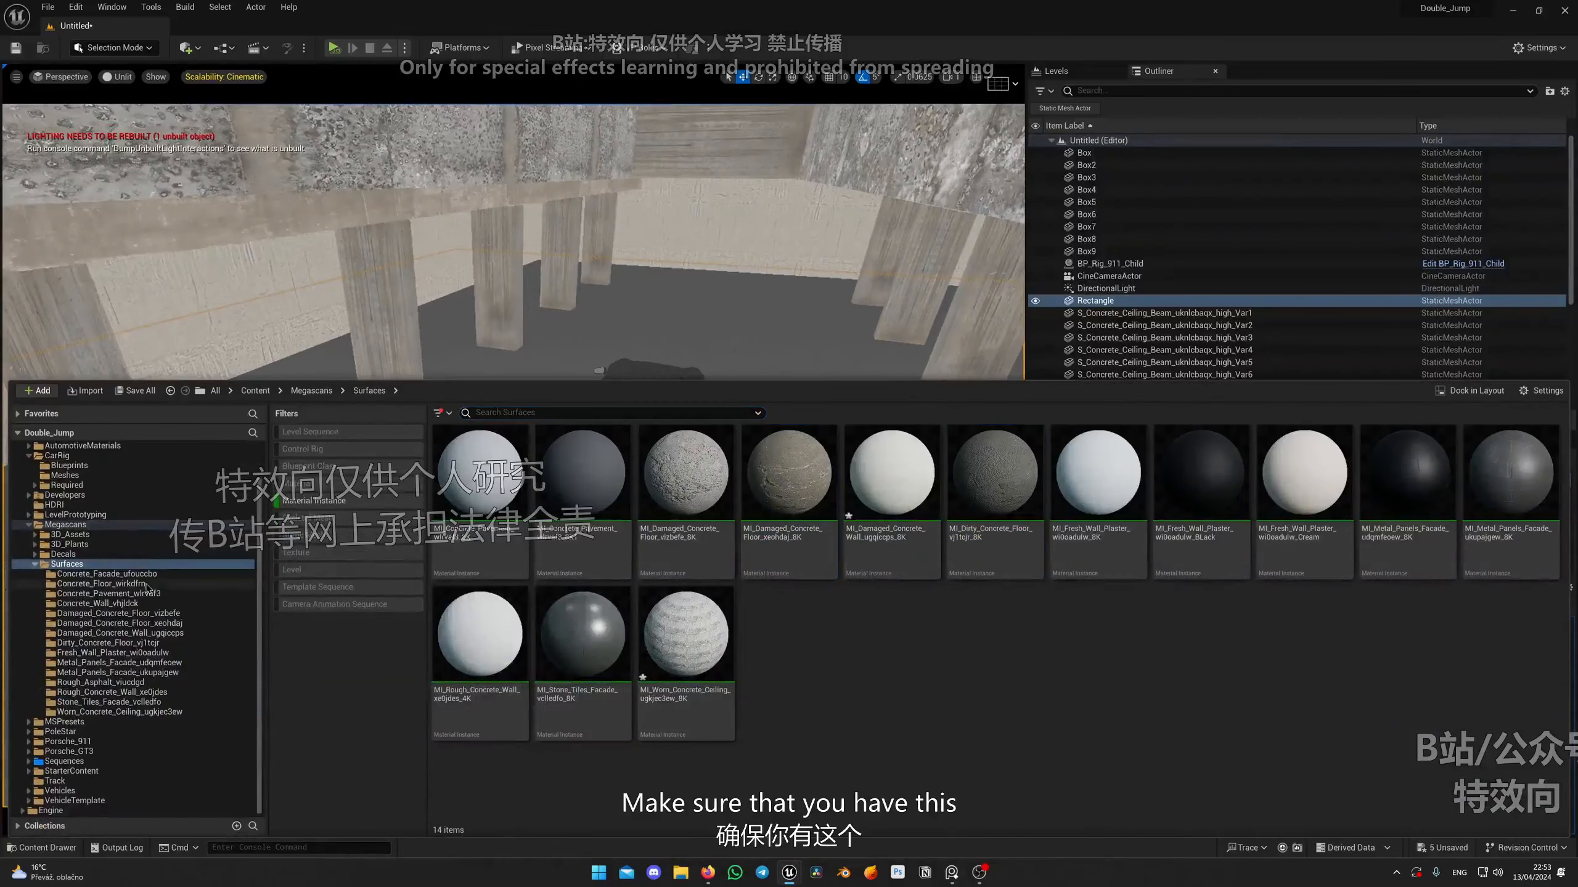
pyautogui.click(325, 502)
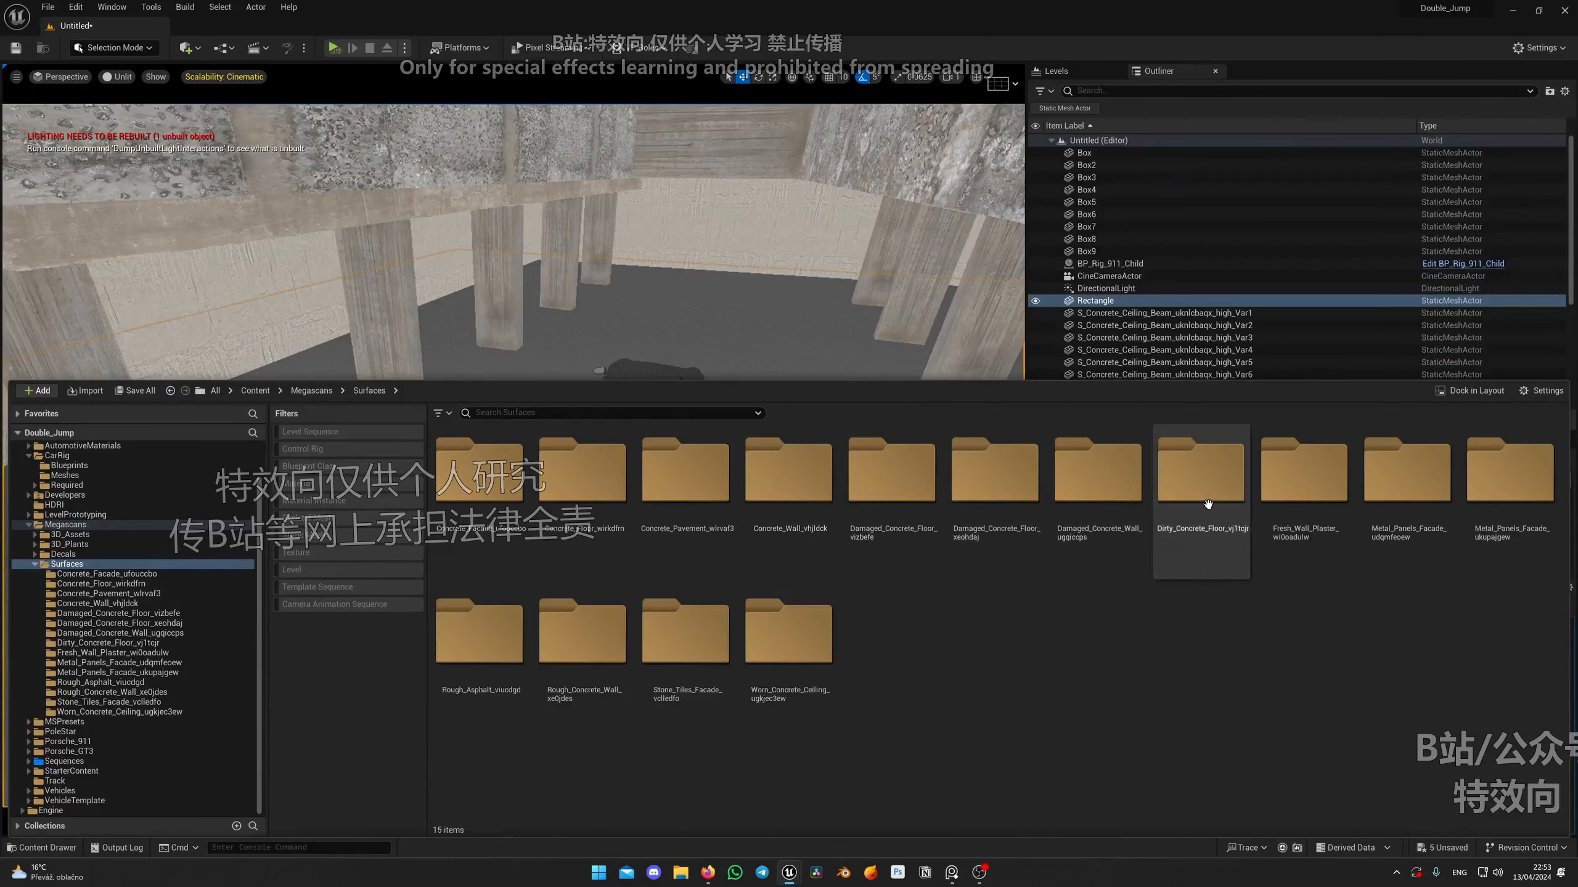
pyautogui.doubleClick(1201, 475)
pyautogui.click(486, 482)
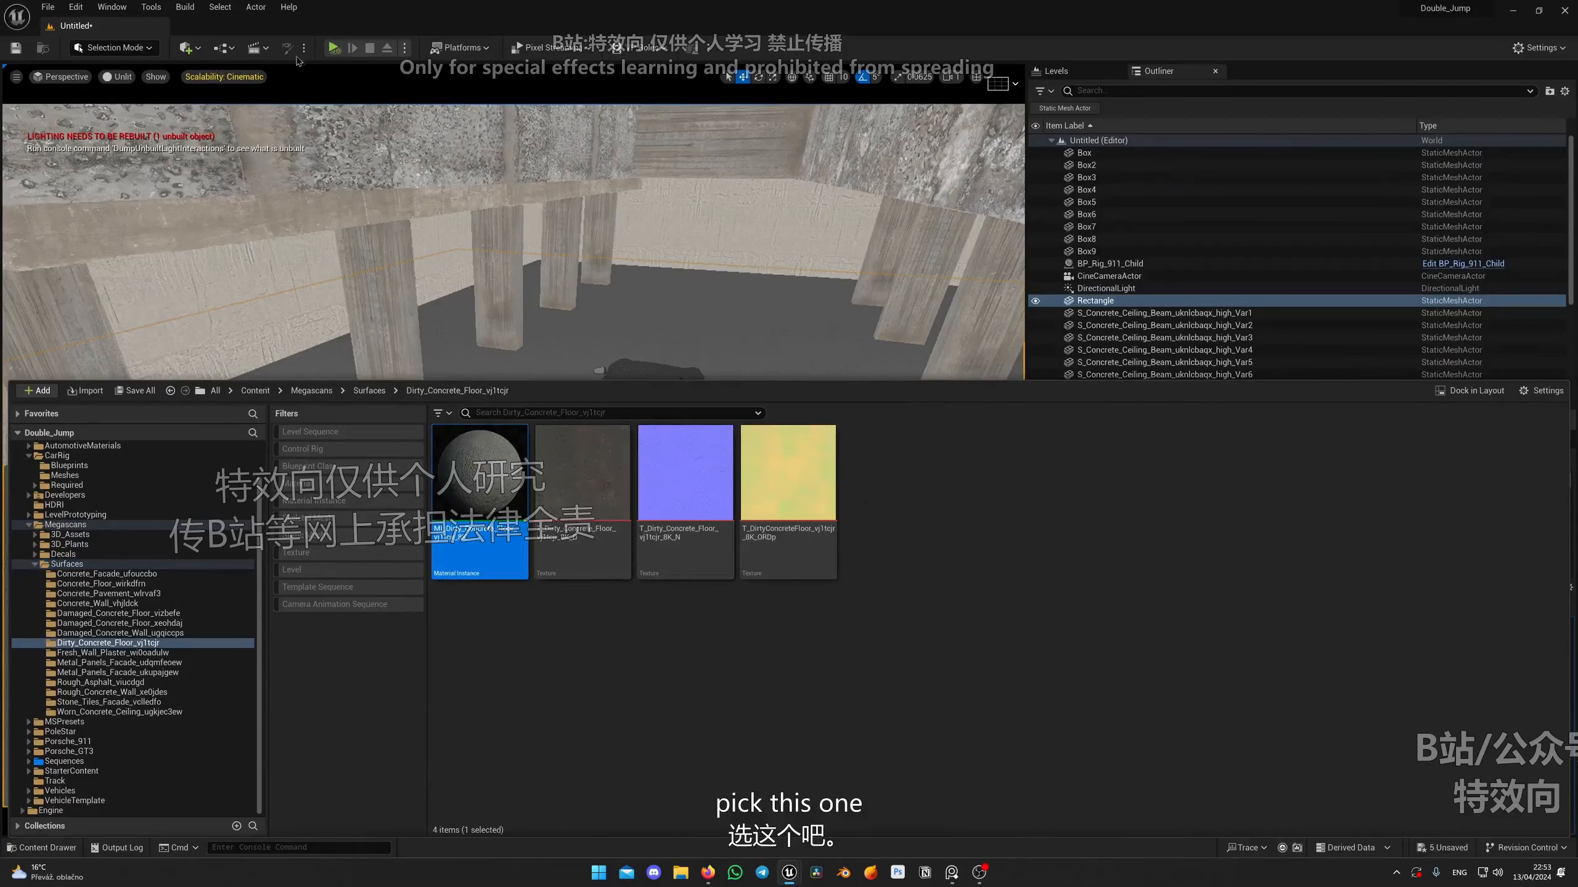
# Reopen Bridge and create the BlendMaterial blend in /Game/BlendMaterials from the Megascans settings of the local Dirty Concrete Floor.
pyautogui.click(189, 48)
pyautogui.click(218, 94)
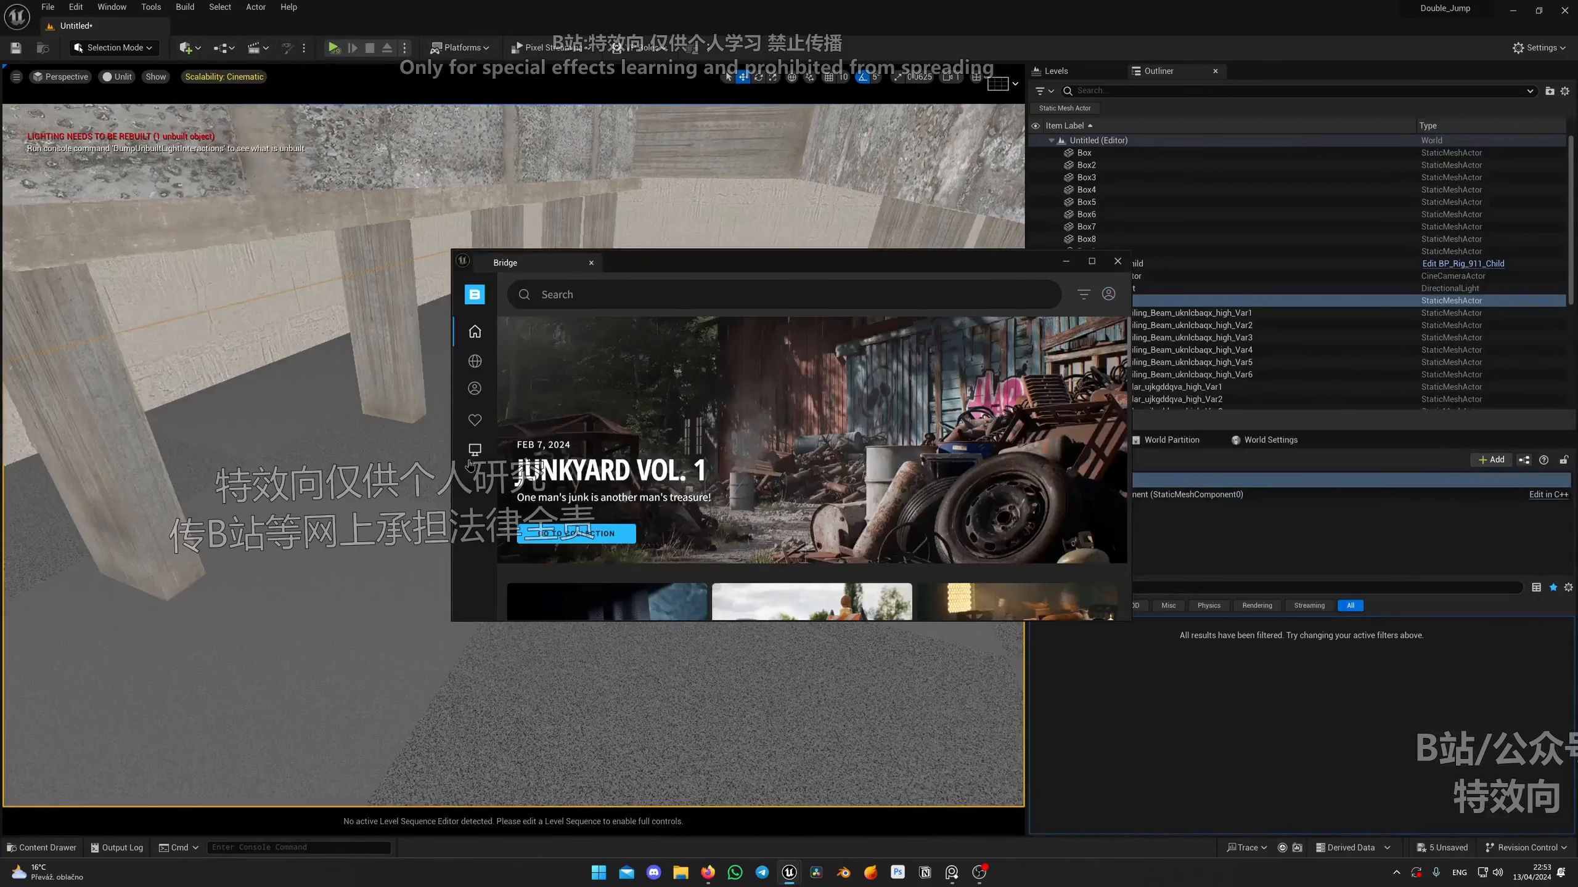
pyautogui.click(473, 453)
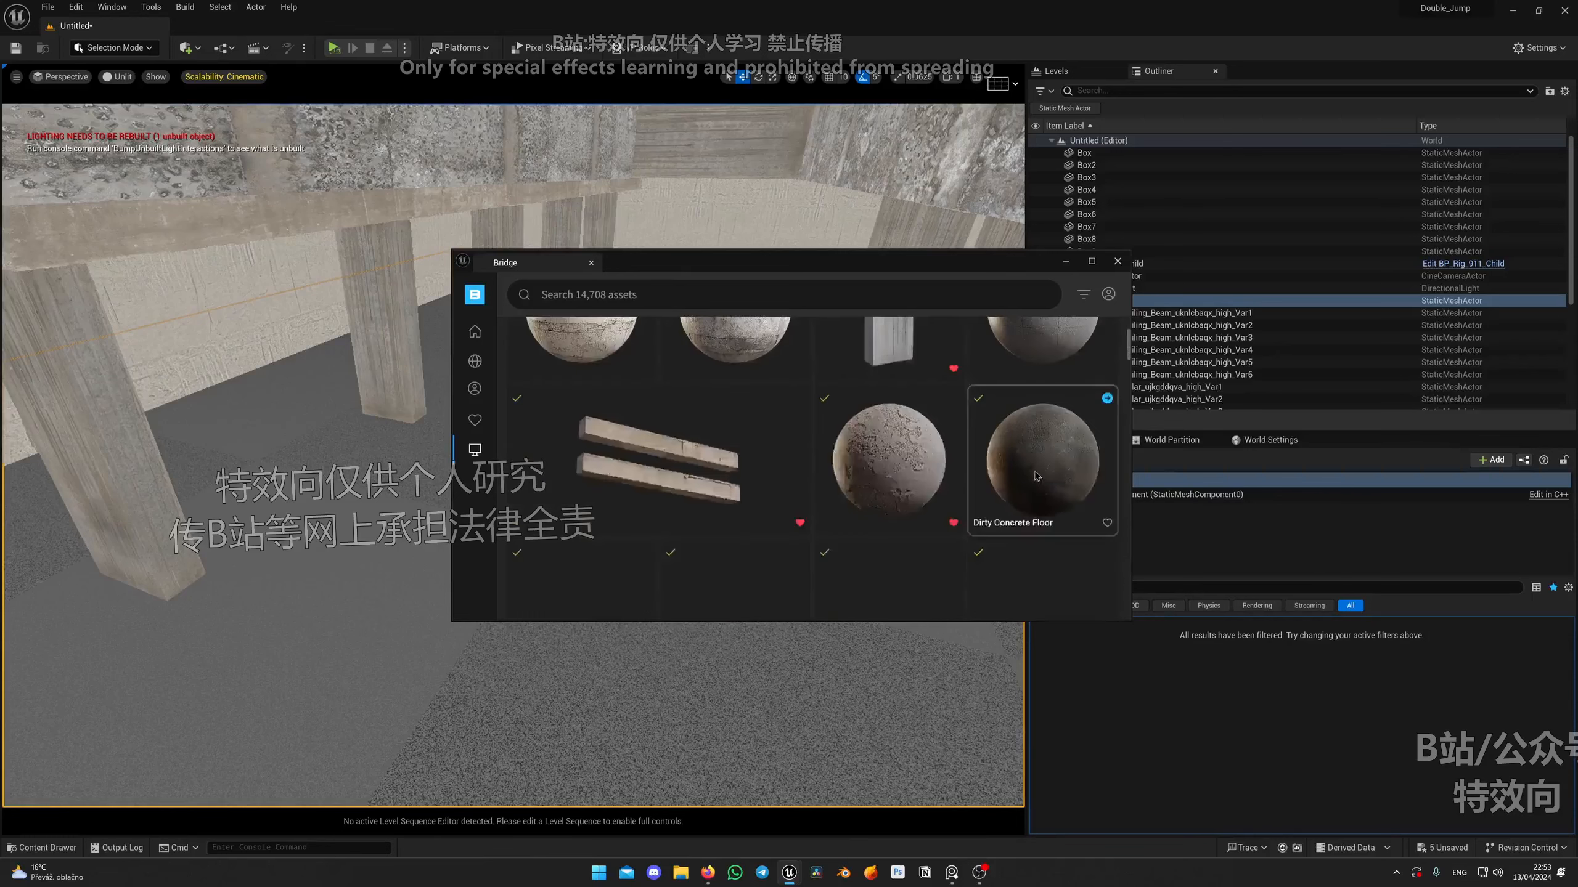
pyautogui.click(1037, 459)
pyautogui.click(979, 596)
pyautogui.moveTo(771, 243); pyautogui.dragTo(622, 252)
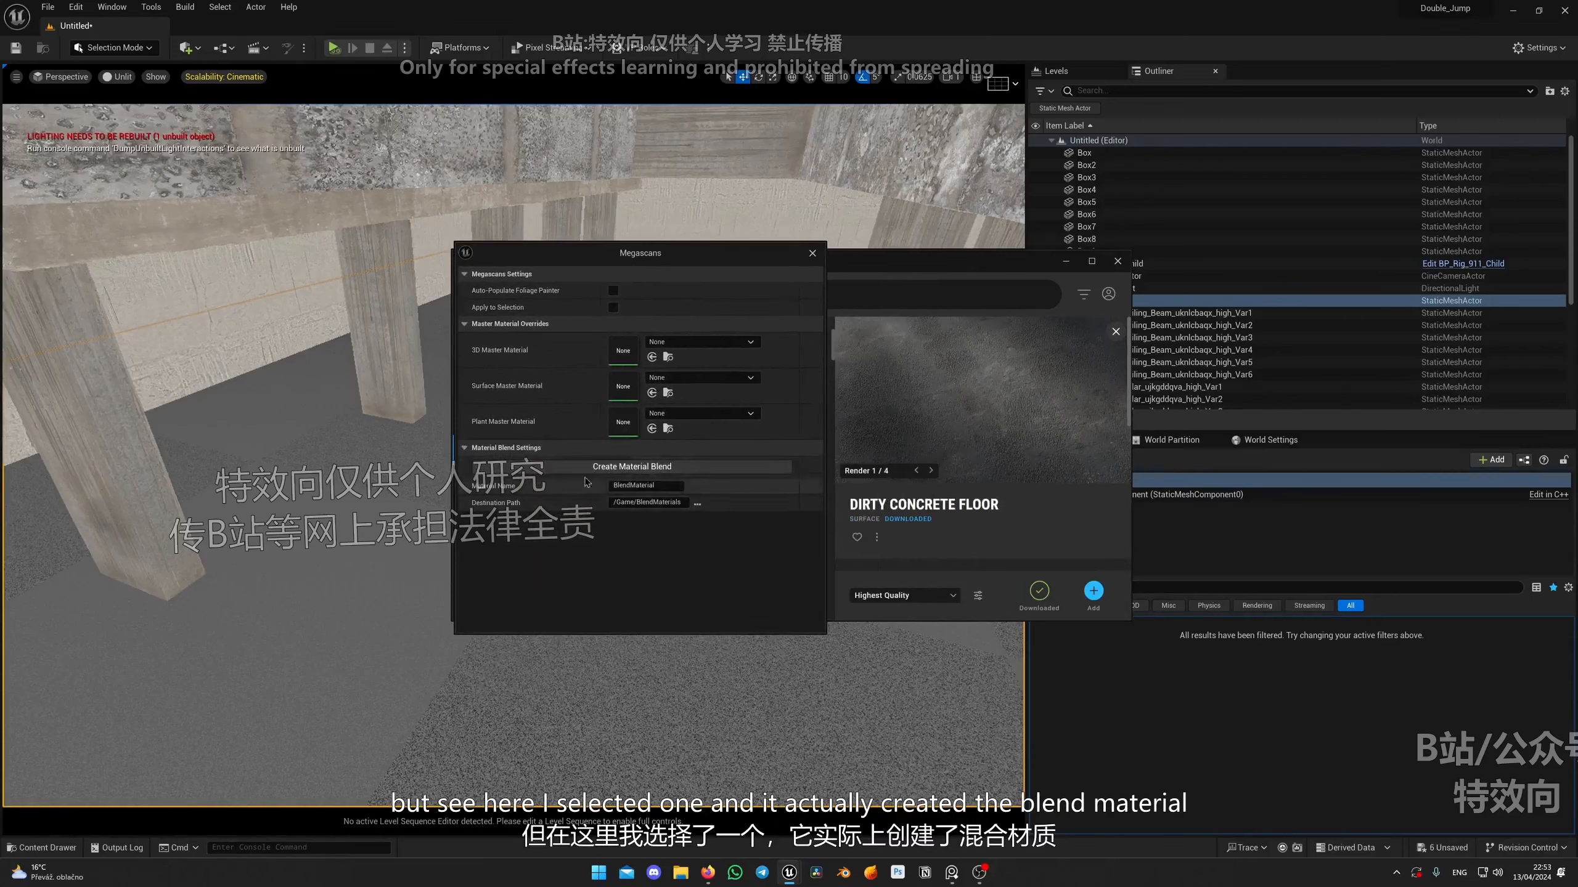
pyautogui.click(811, 253)
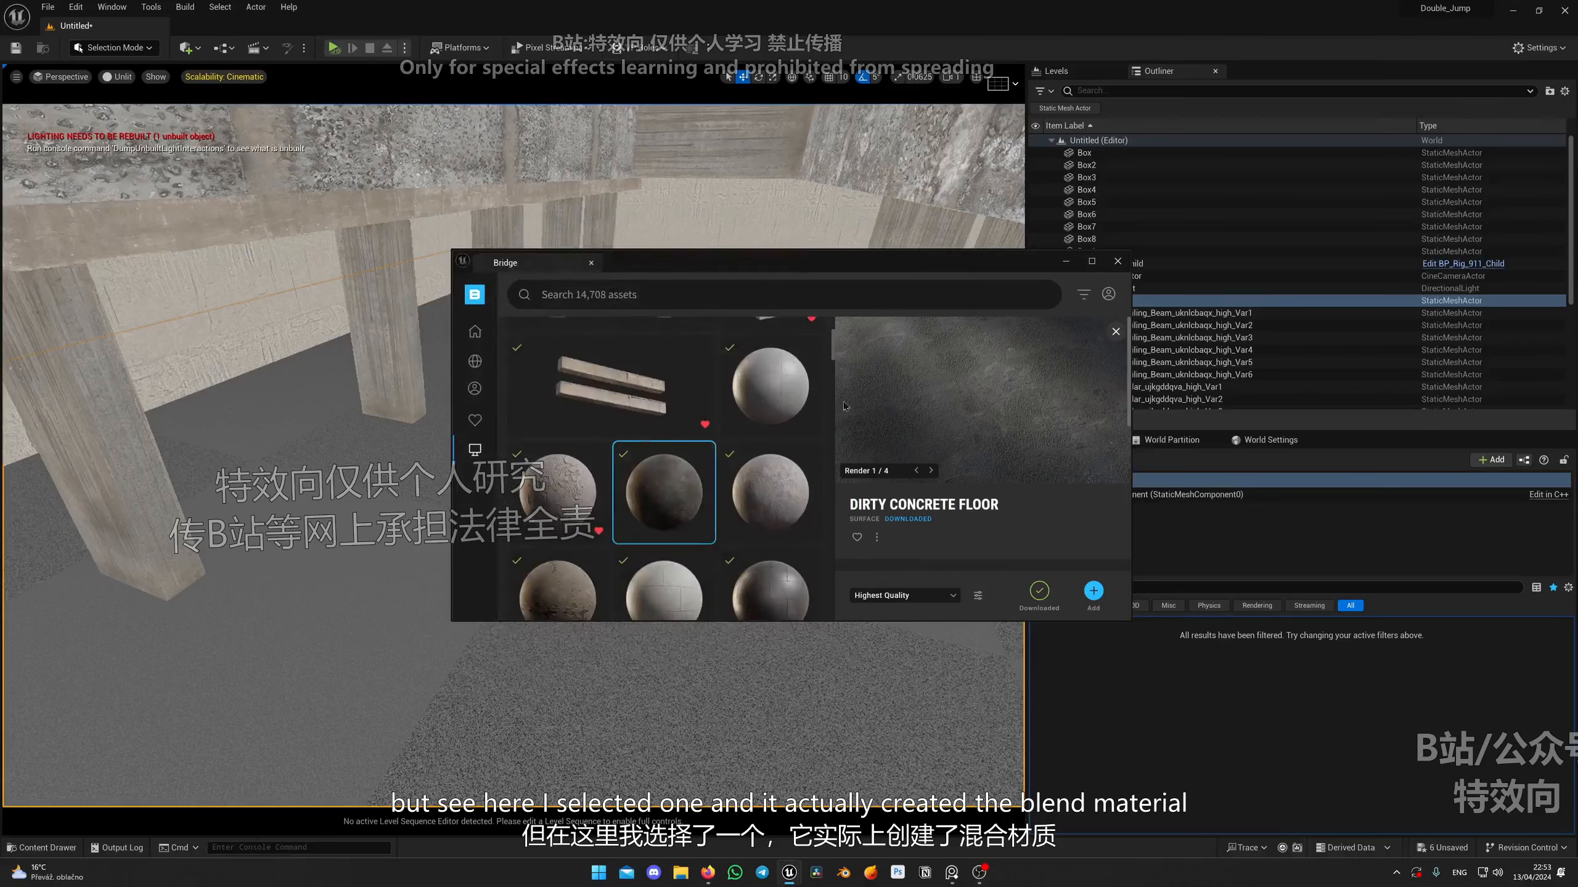
# Close Bridge and open the BlendMaterial material instance from the BlendMaterials folder.
pyautogui.click(1118, 262)
pyautogui.moveTo(733, 398); pyautogui.dragTo(870, 366, button='right')
pyautogui.hotkey('ctrl', 'space')
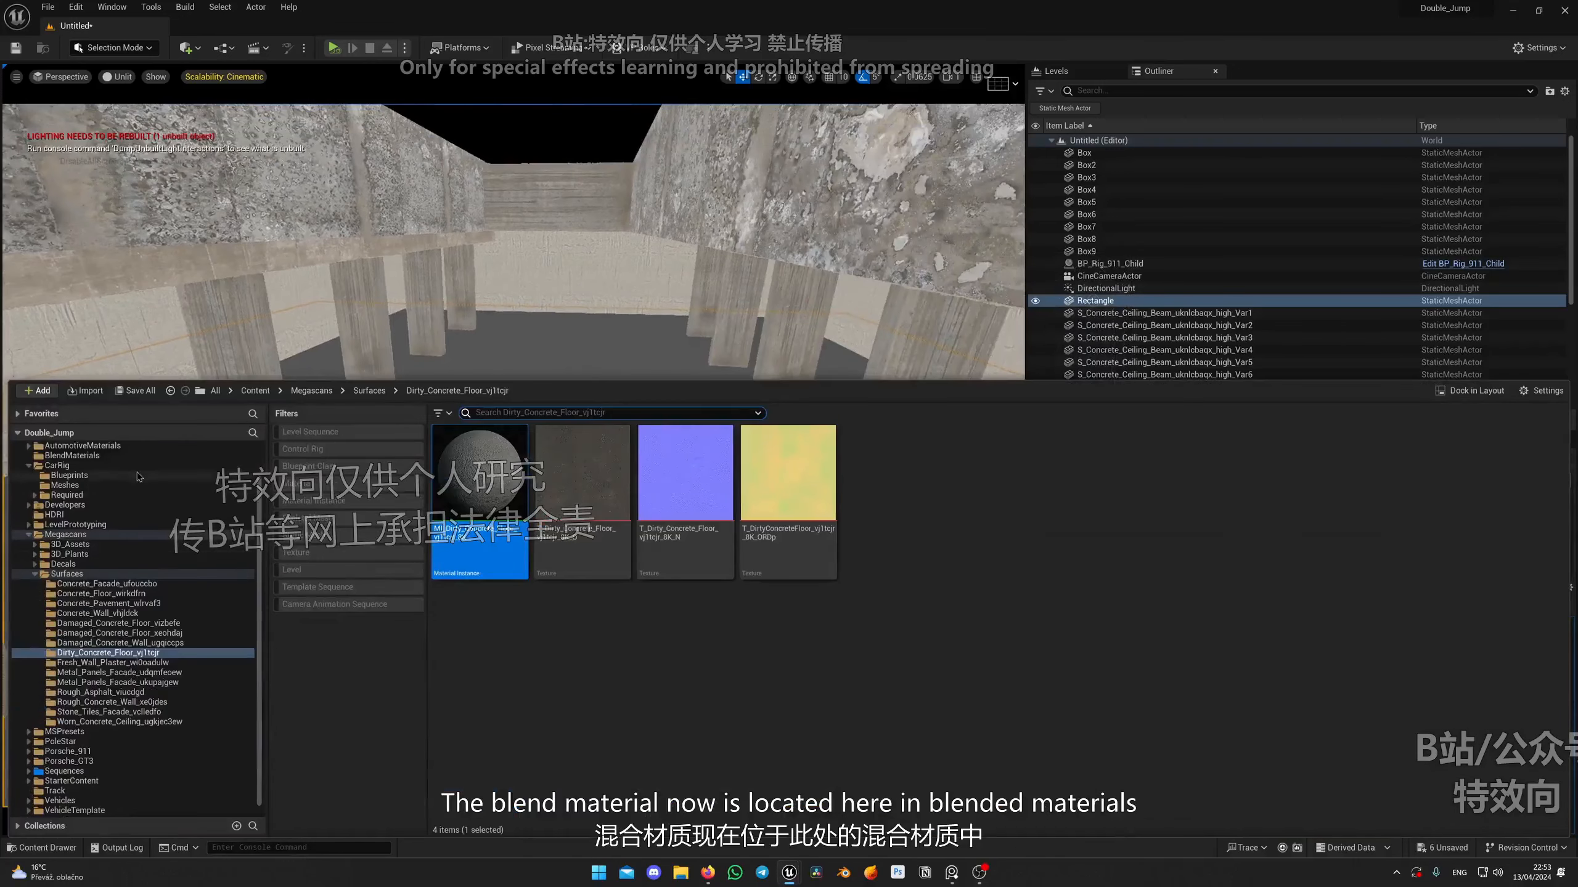
pyautogui.scroll(2, 167, 528)
pyautogui.click(68, 498)
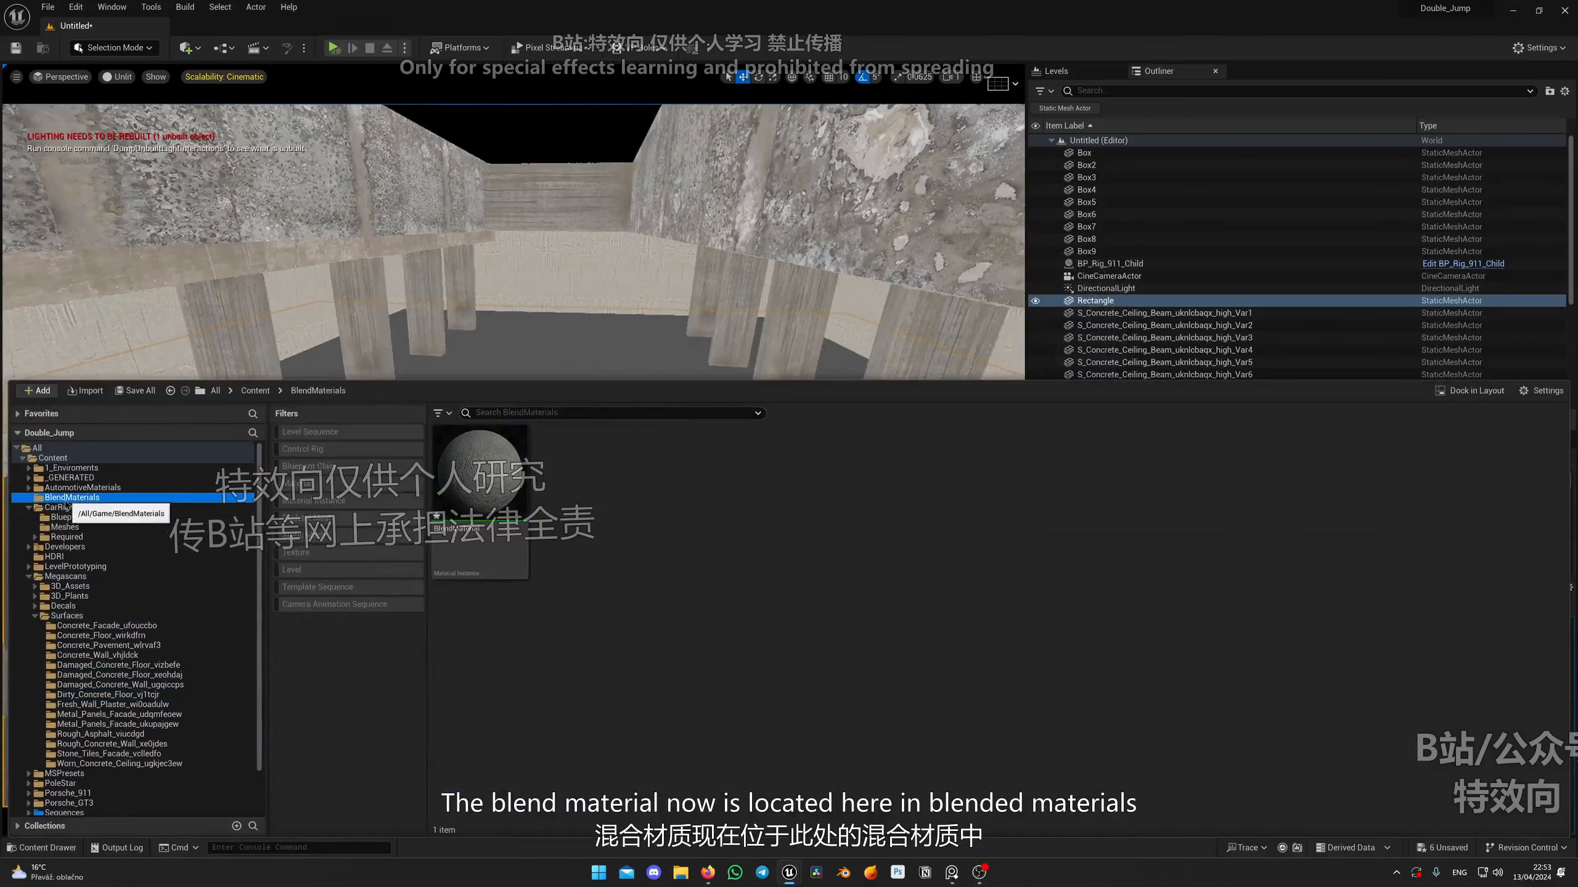
pyautogui.doubleClick(468, 558)
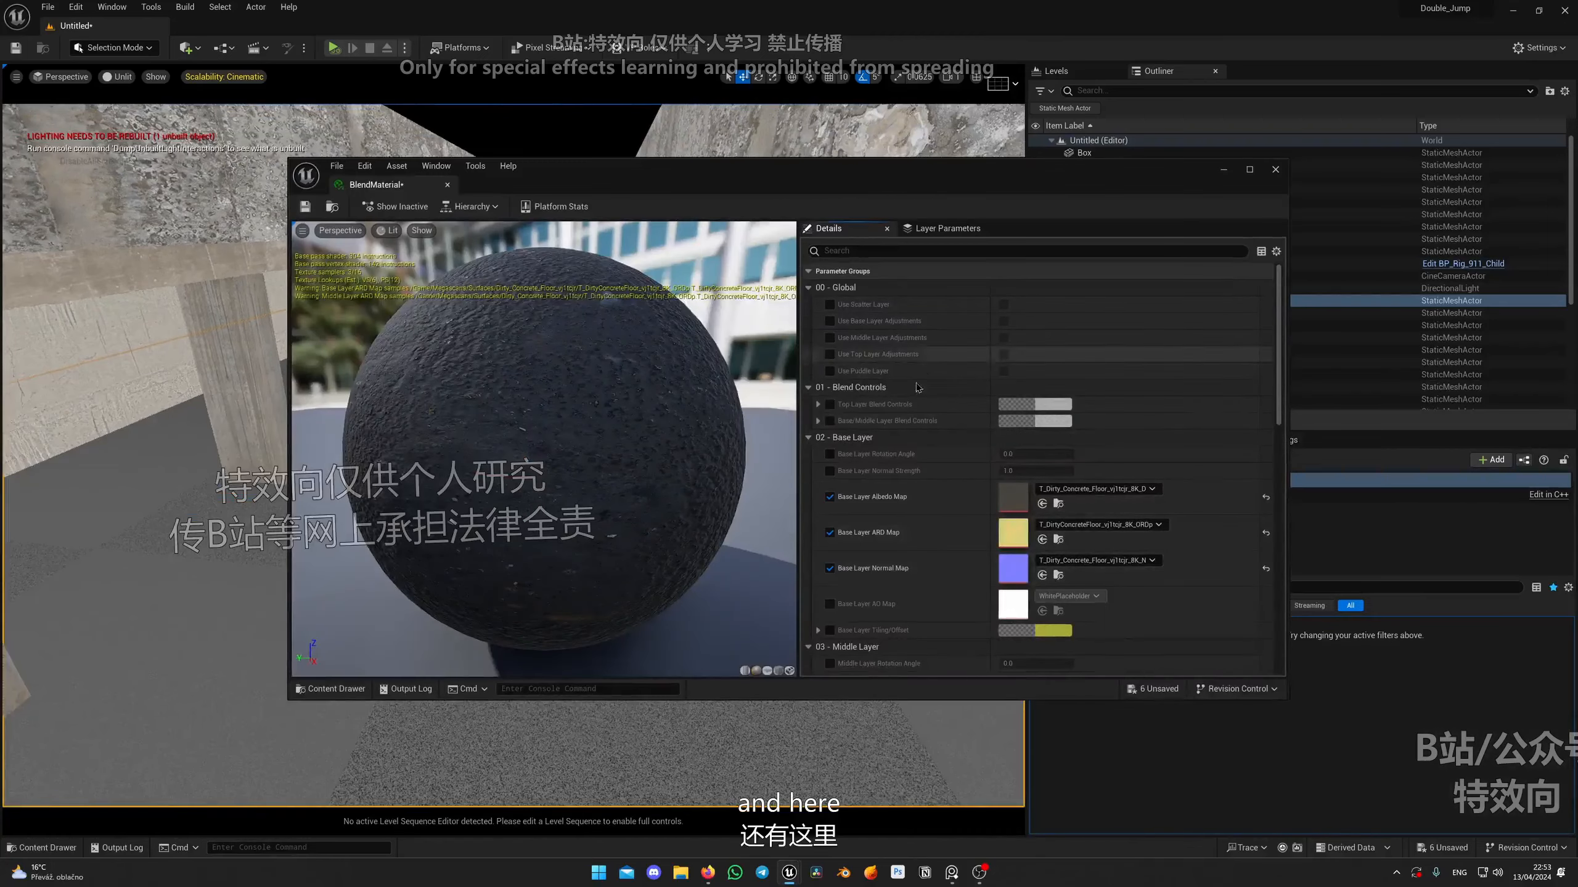
# Examine the base, middle and top layer texture parameters of BlendMaterial and its preview sphere.
pyautogui.scroll(-5, 970, 429)
pyautogui.scroll(5, 941, 454)
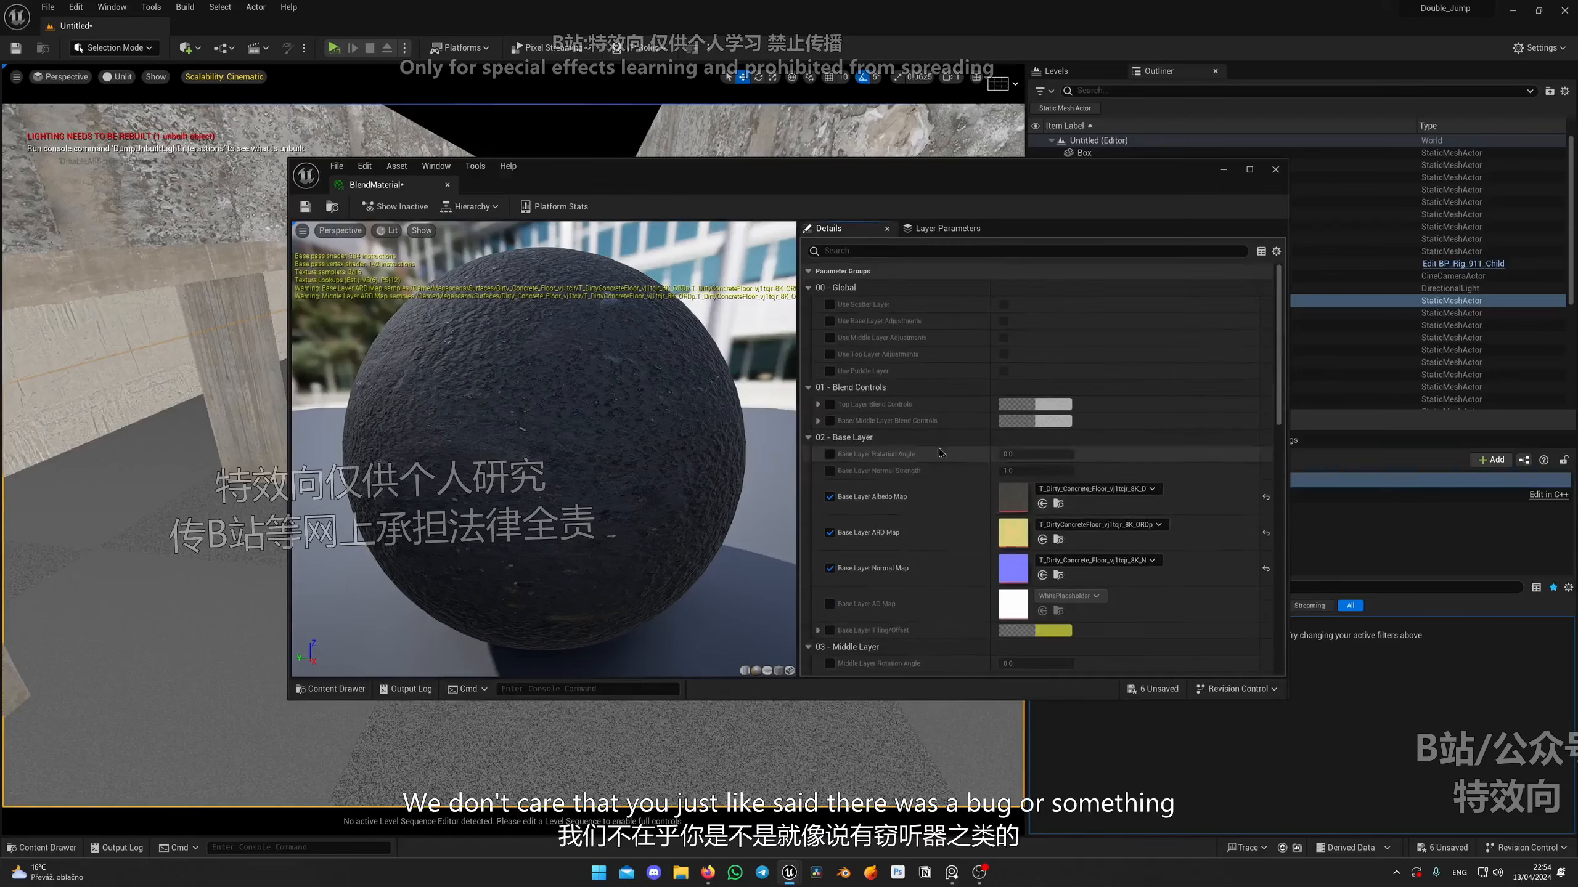
pyautogui.moveTo(902, 172); pyautogui.dragTo(1019, 139)
pyautogui.scroll(-12, 1070, 420)
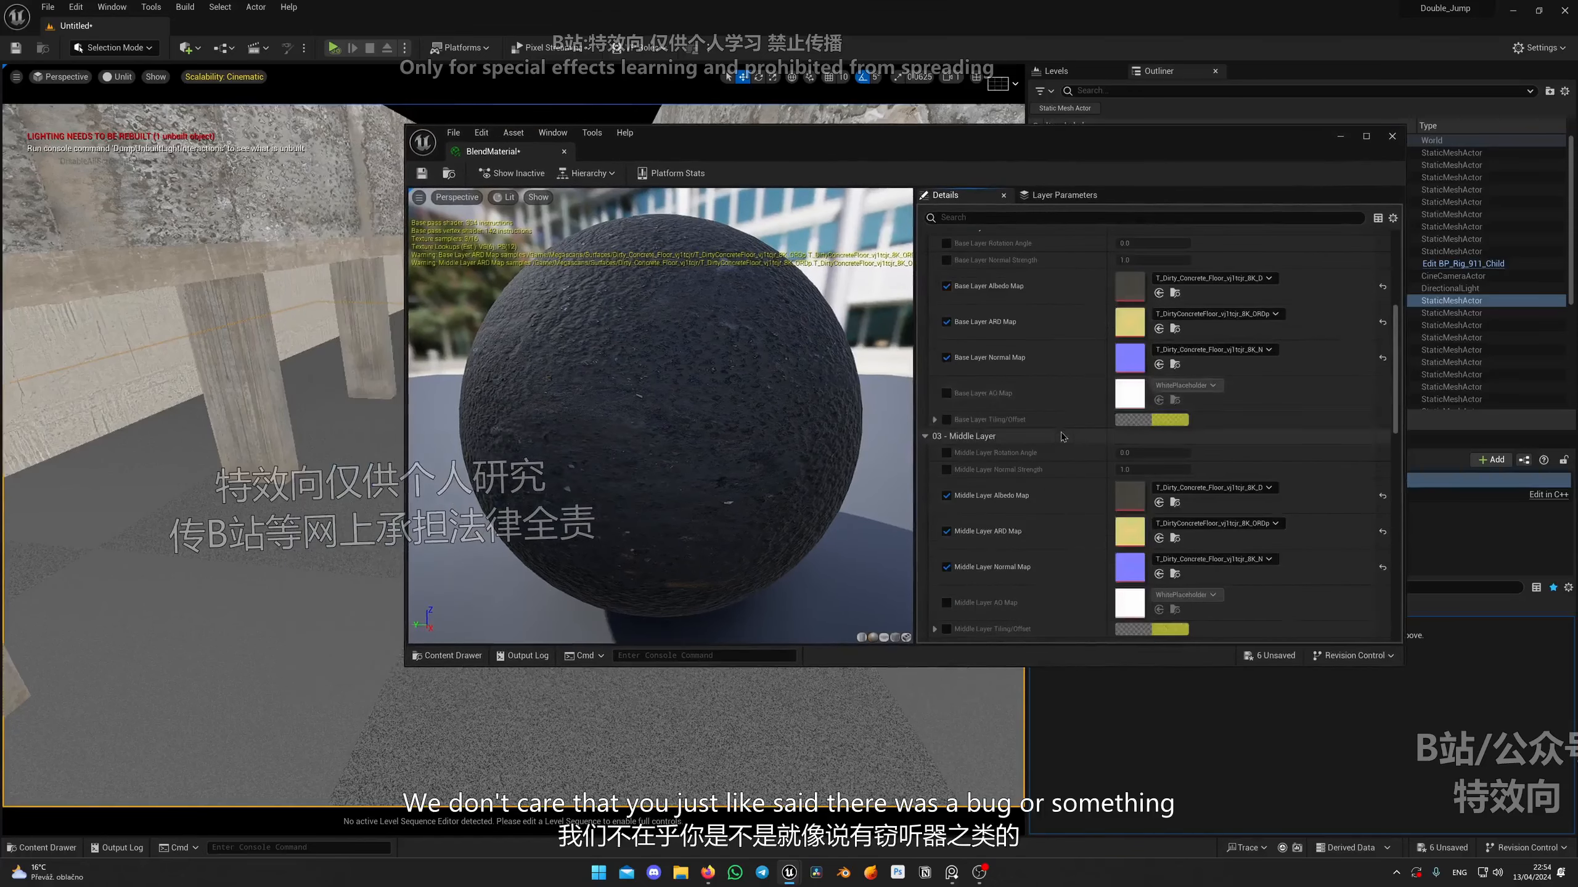
pyautogui.scroll(10, 1099, 422)
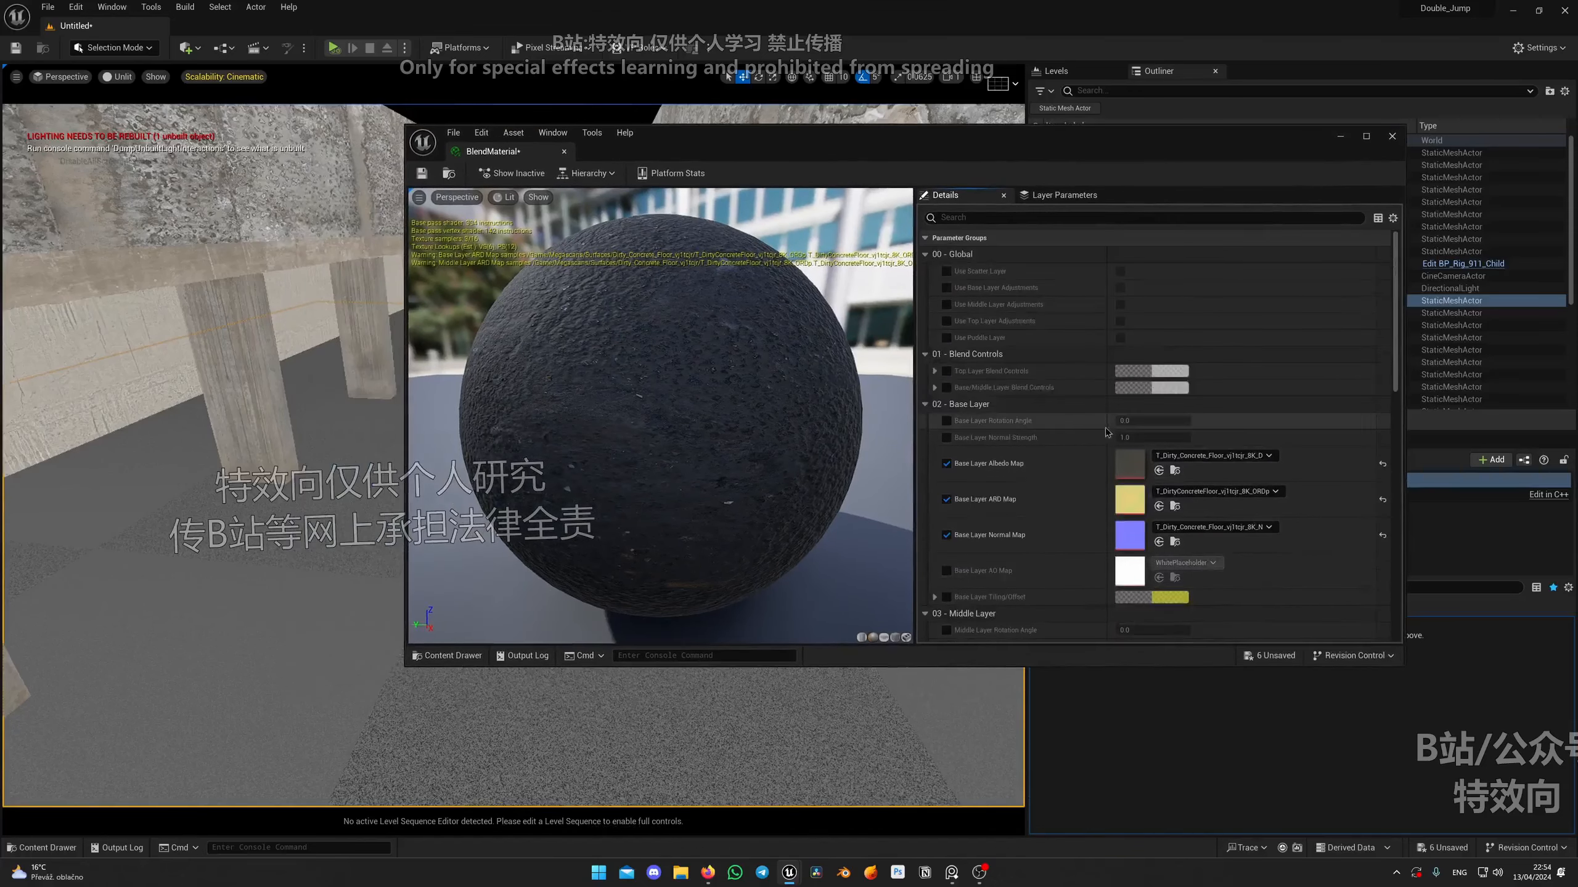
pyautogui.scroll(-4, 1050, 401)
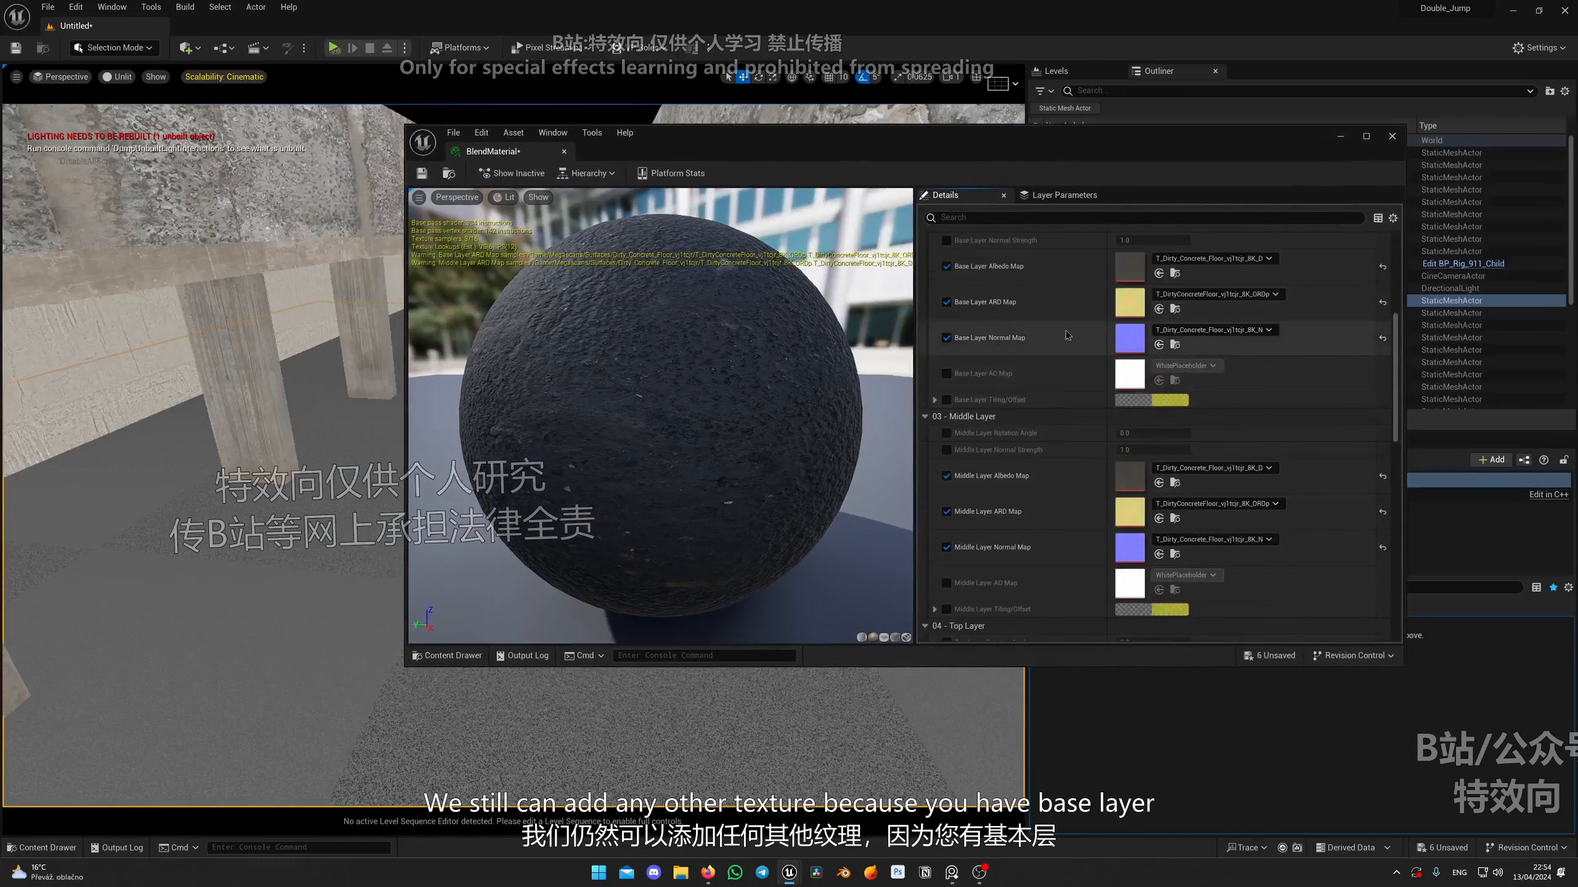
pyautogui.scroll(7, 1056, 349)
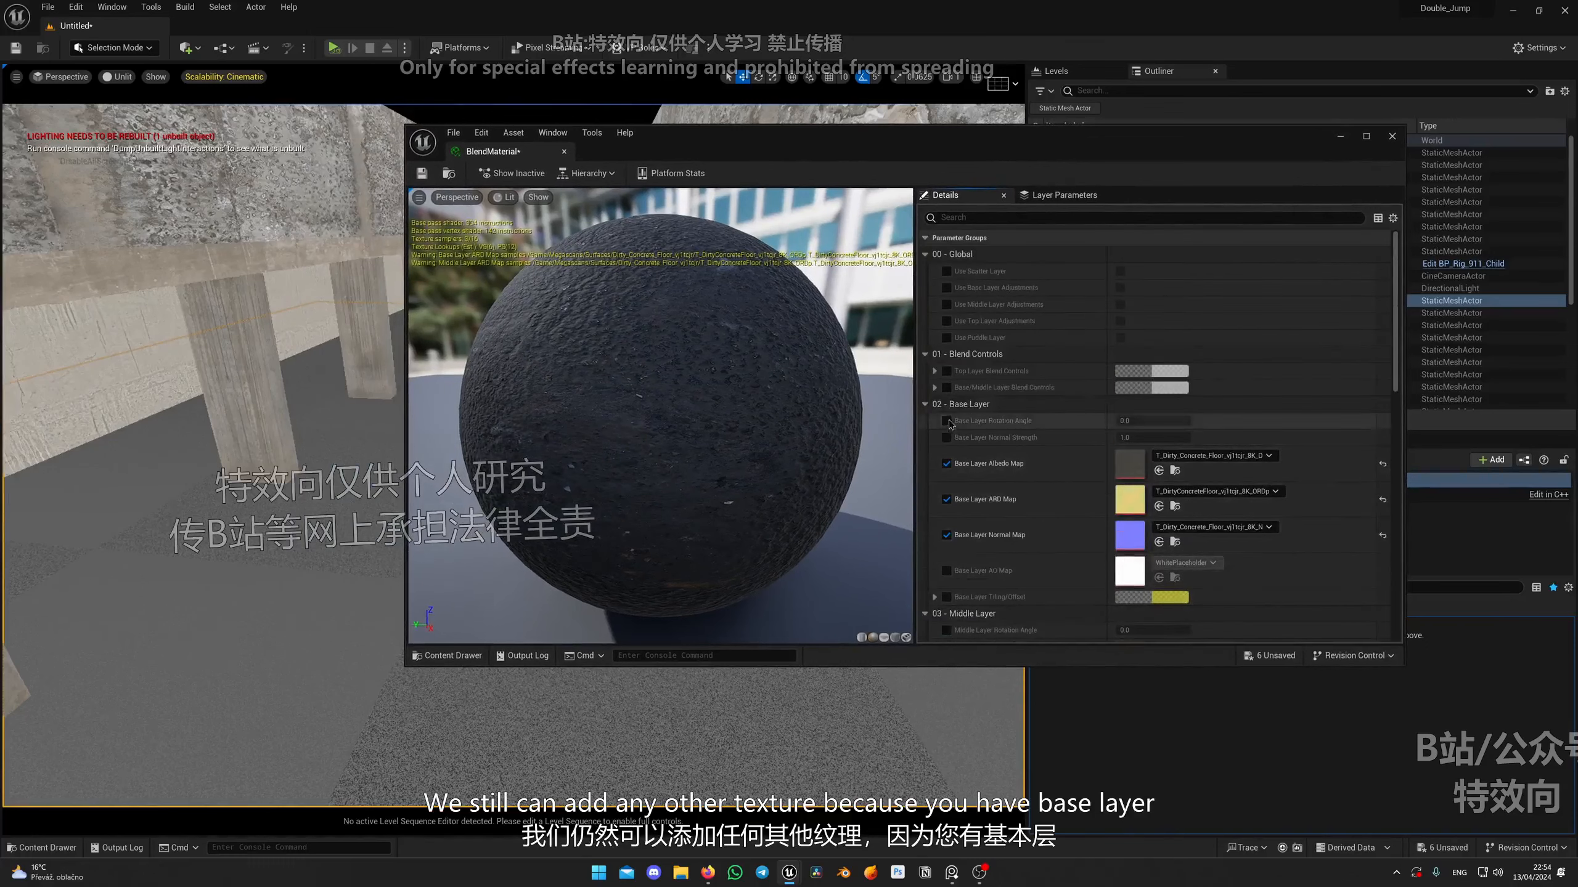
pyautogui.moveTo(662, 392); pyautogui.dragTo(702, 403)
pyautogui.scroll(-7, 1011, 452)
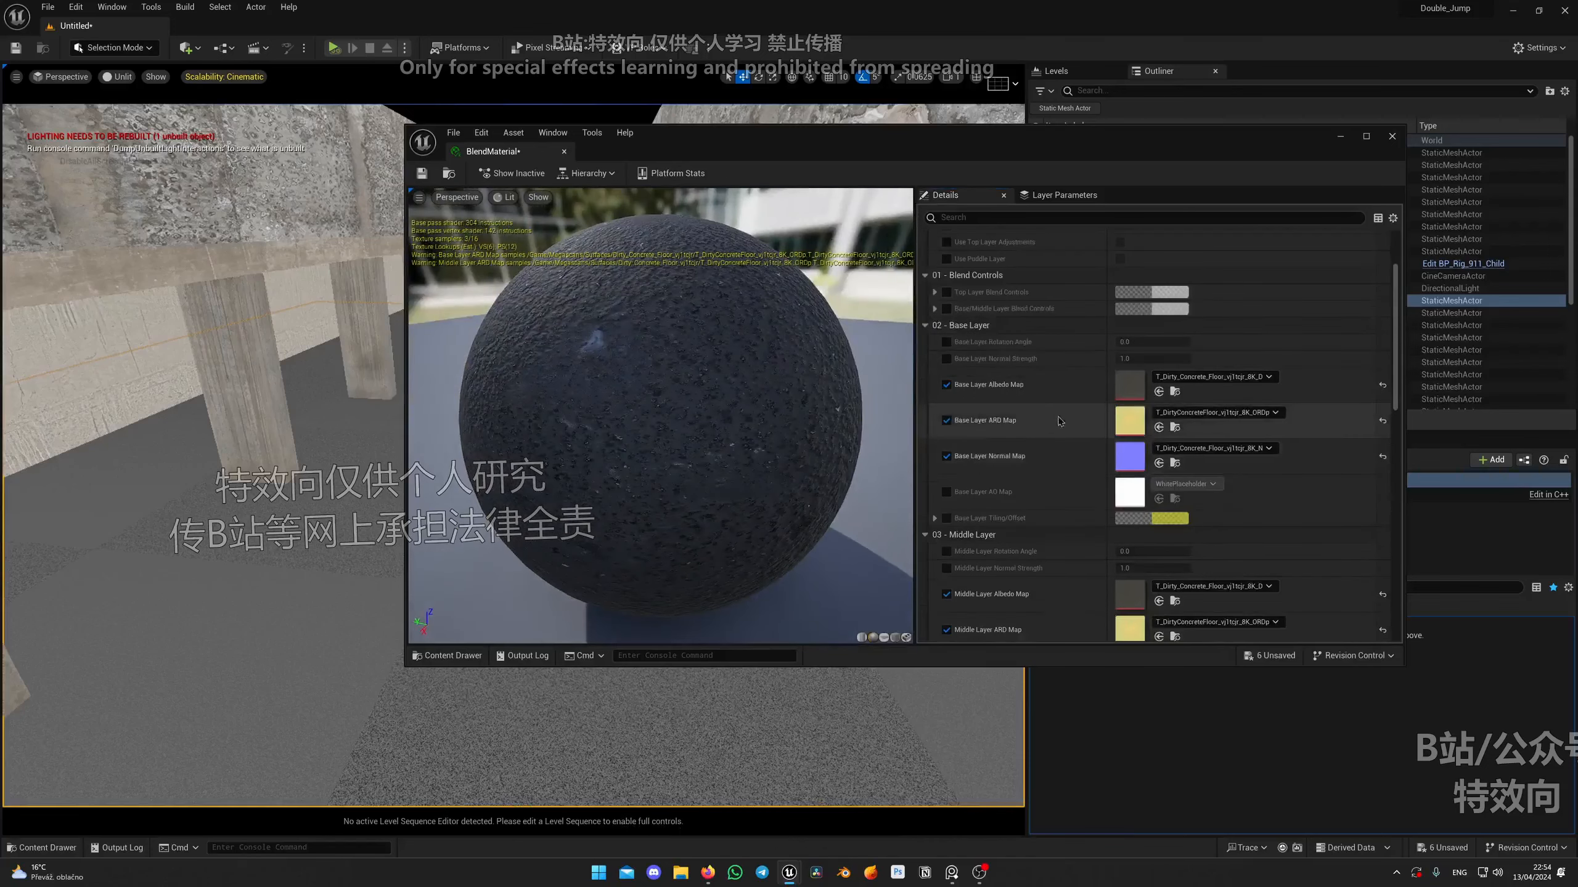
pyautogui.scroll(-6, 1049, 497)
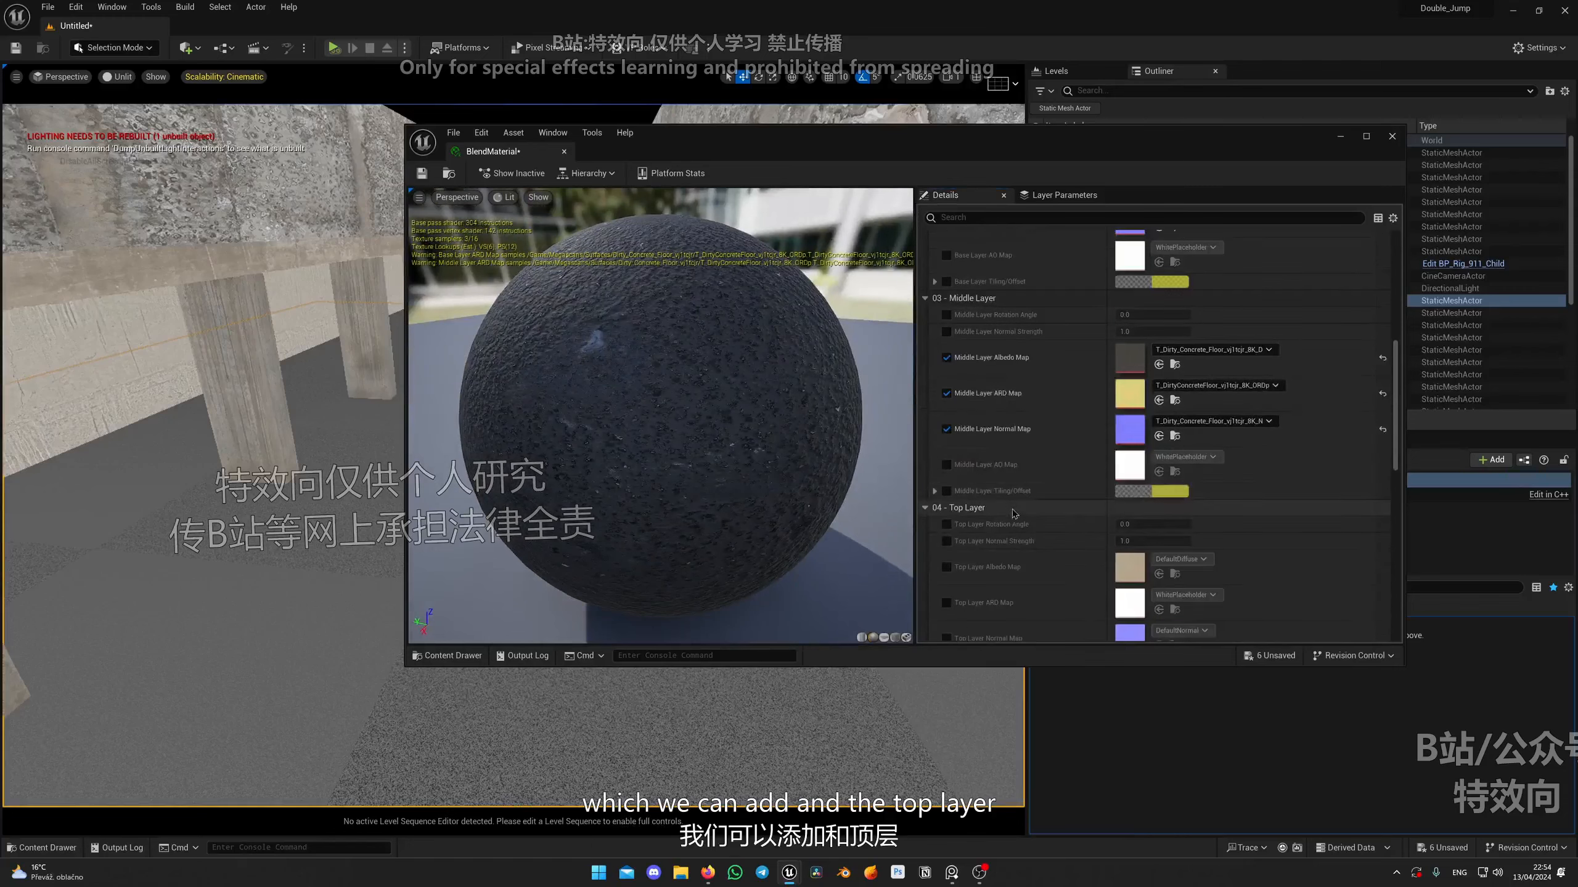
pyautogui.scroll(6, 1059, 519)
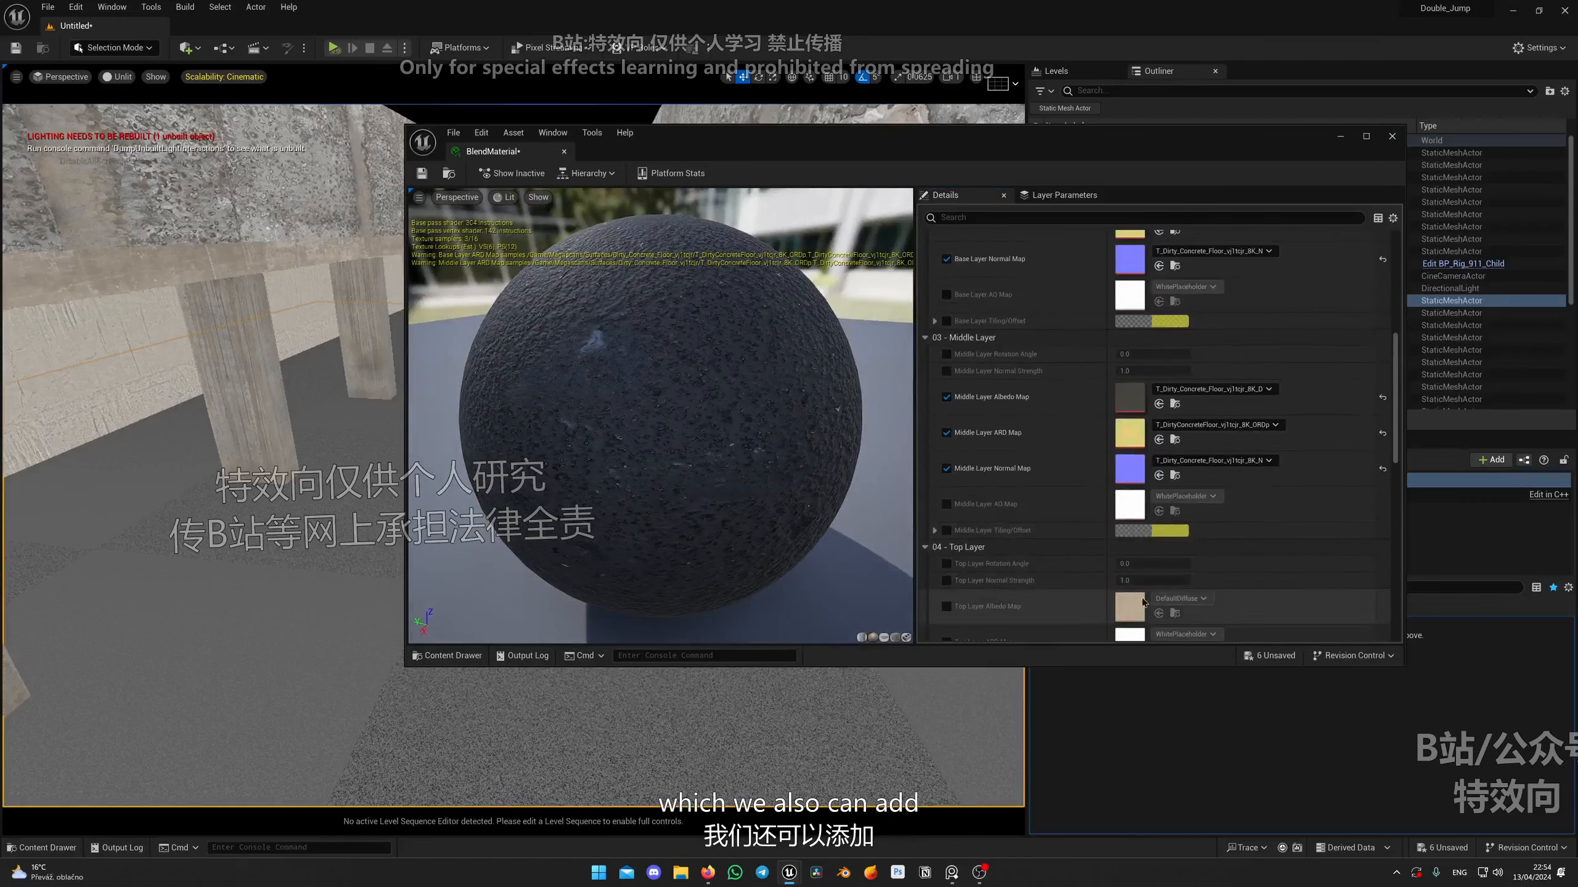
# Open the material instance in the Damaged_Concrete_Floor_xeohdaj folder and inspect its surface on the preview sphere.
pyautogui.moveTo(398, 536); pyautogui.dragTo(466, 535, button='right')
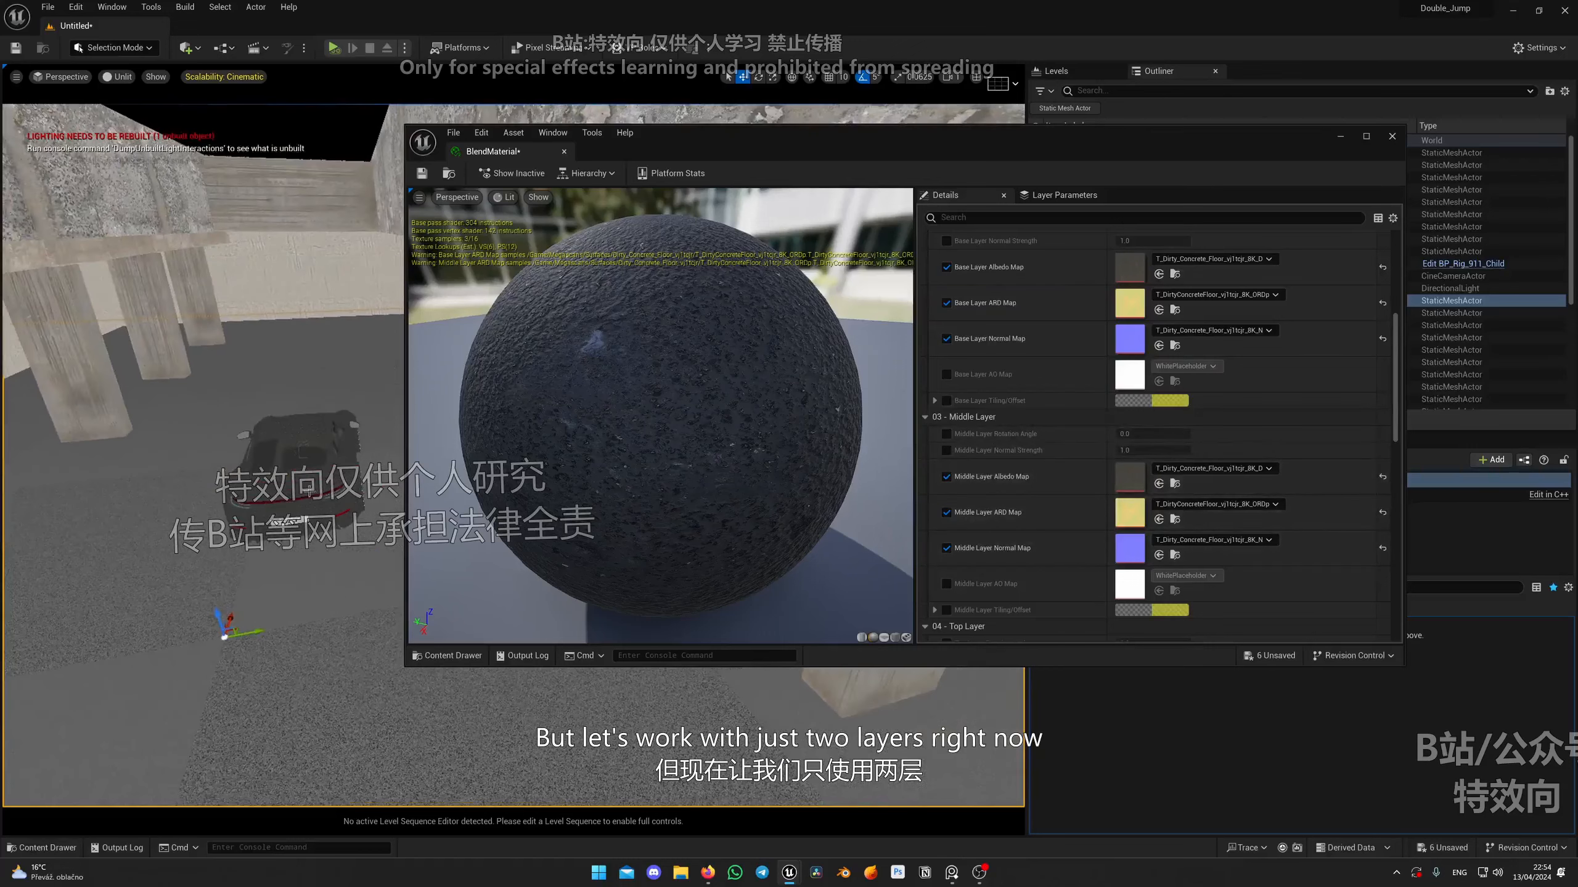
pyautogui.hotkey('ctrl', 'space')
pyautogui.moveTo(722, 145); pyautogui.dragTo(939, 164)
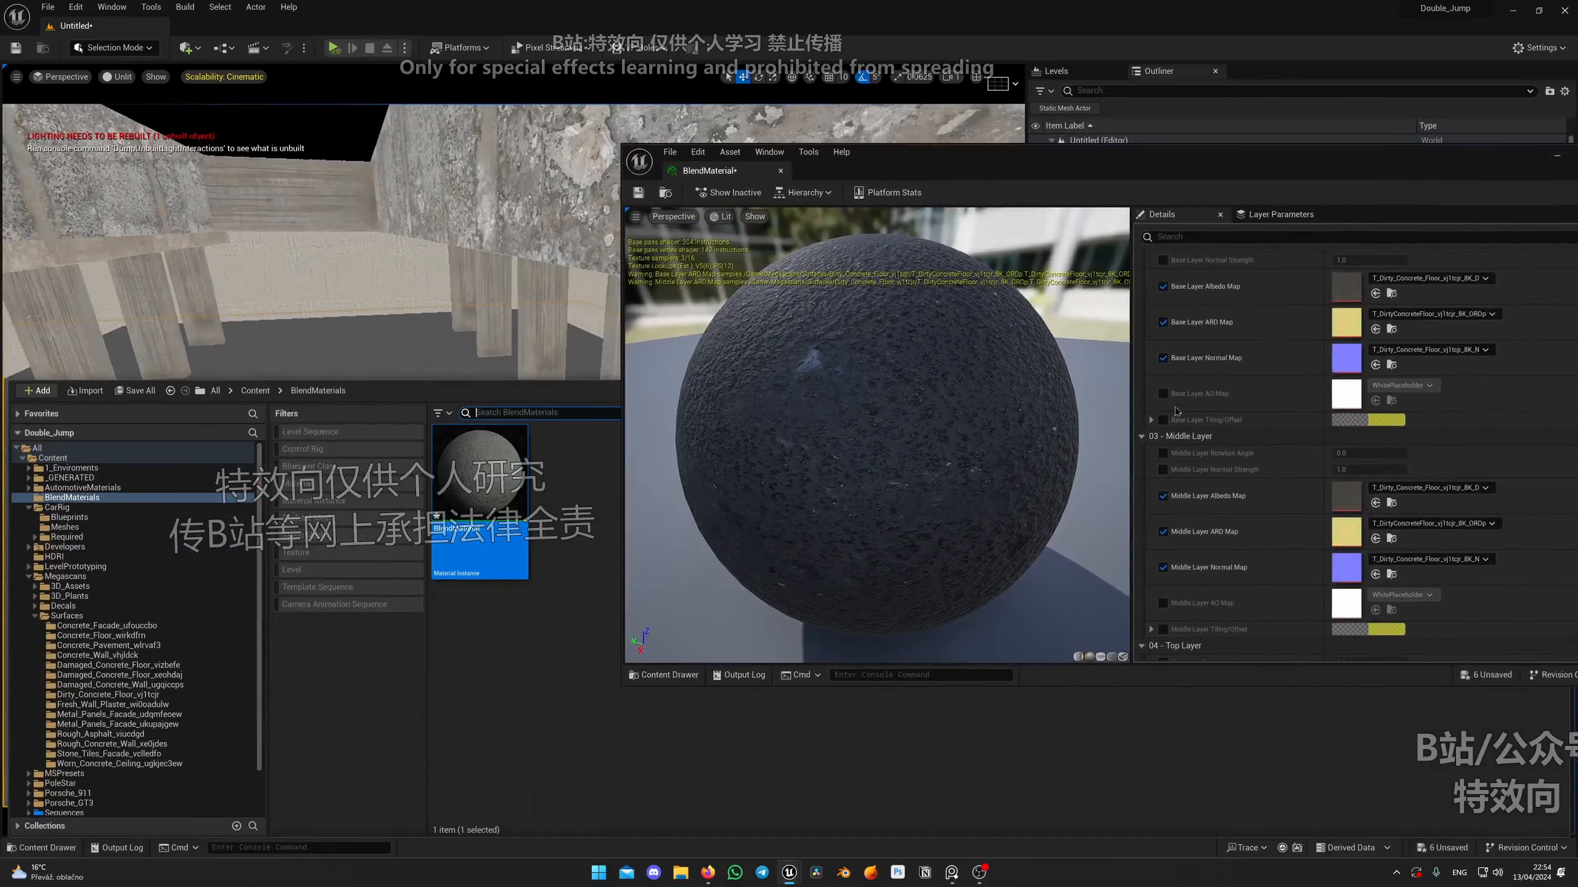
pyautogui.scroll(-2, 116, 641)
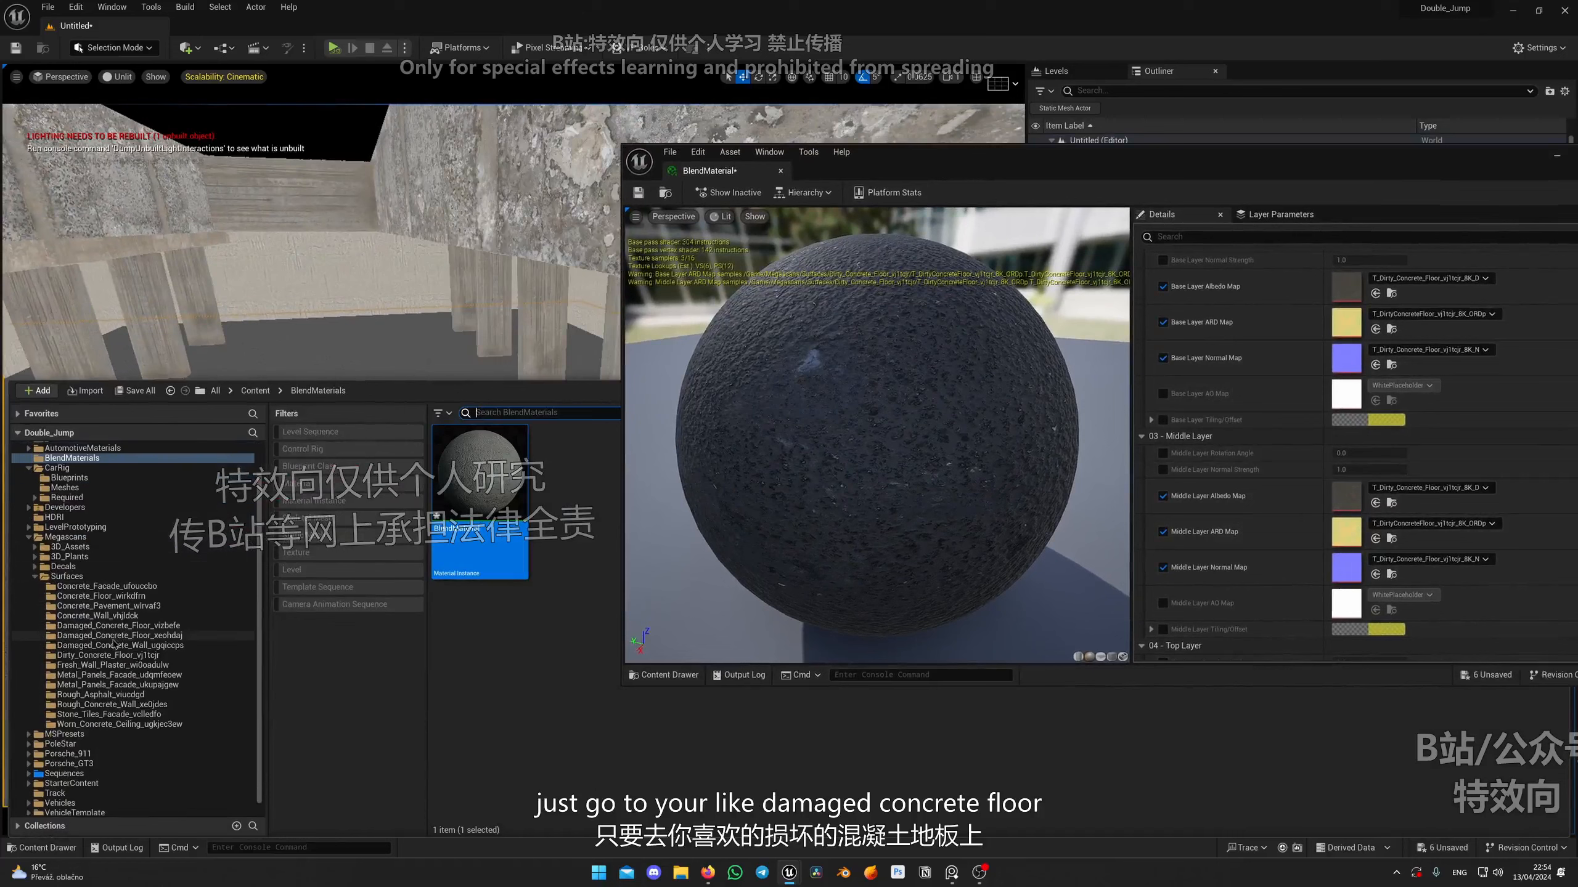
pyautogui.click(117, 626)
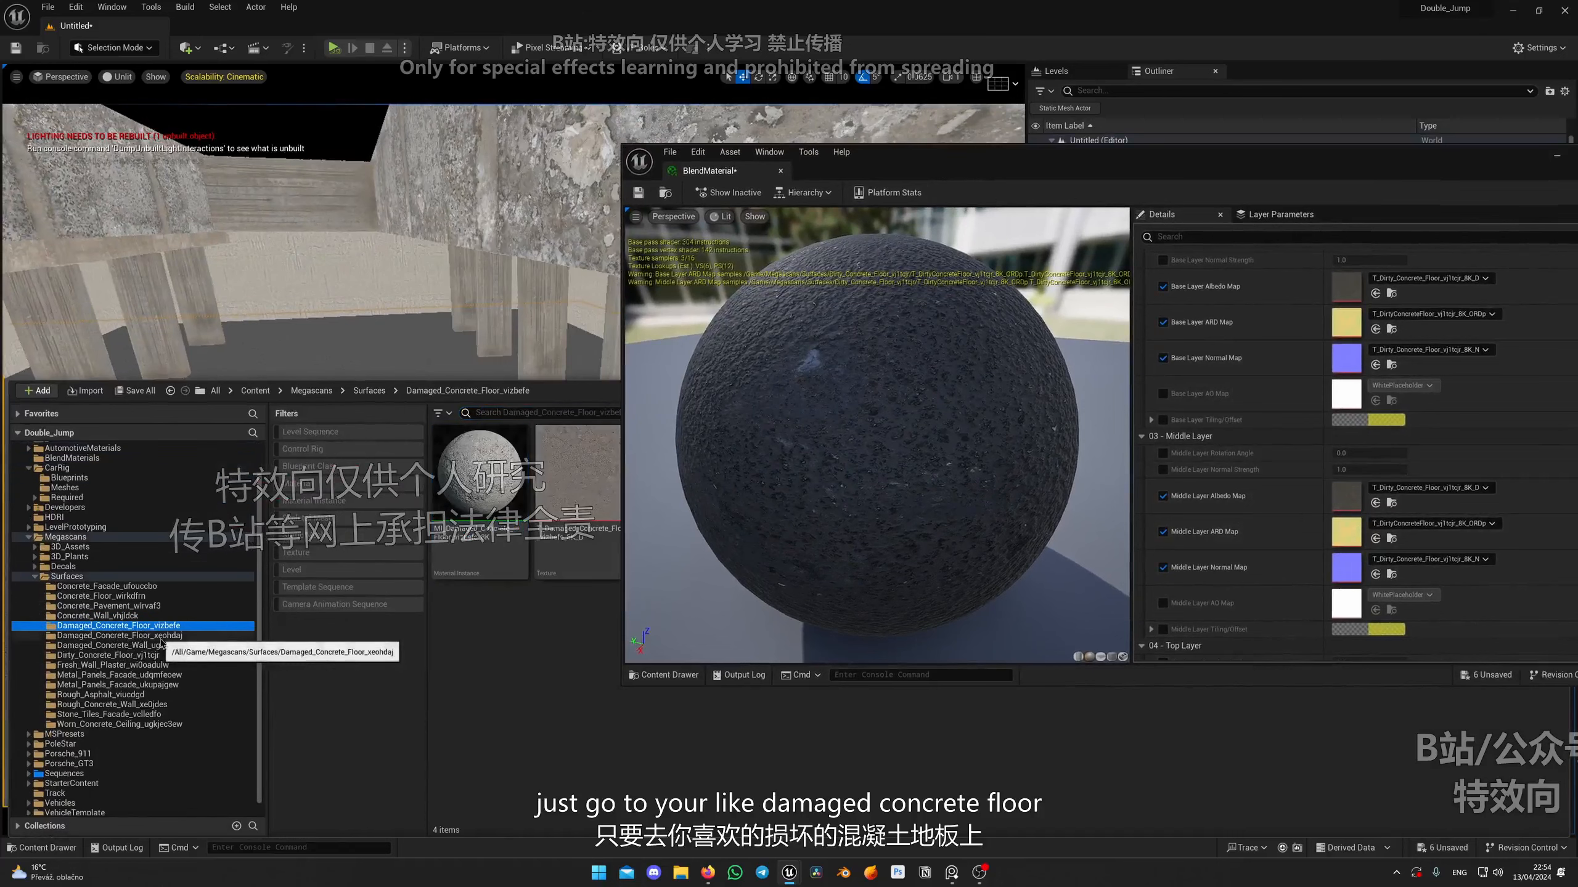
pyautogui.click(118, 636)
pyautogui.doubleClick(480, 485)
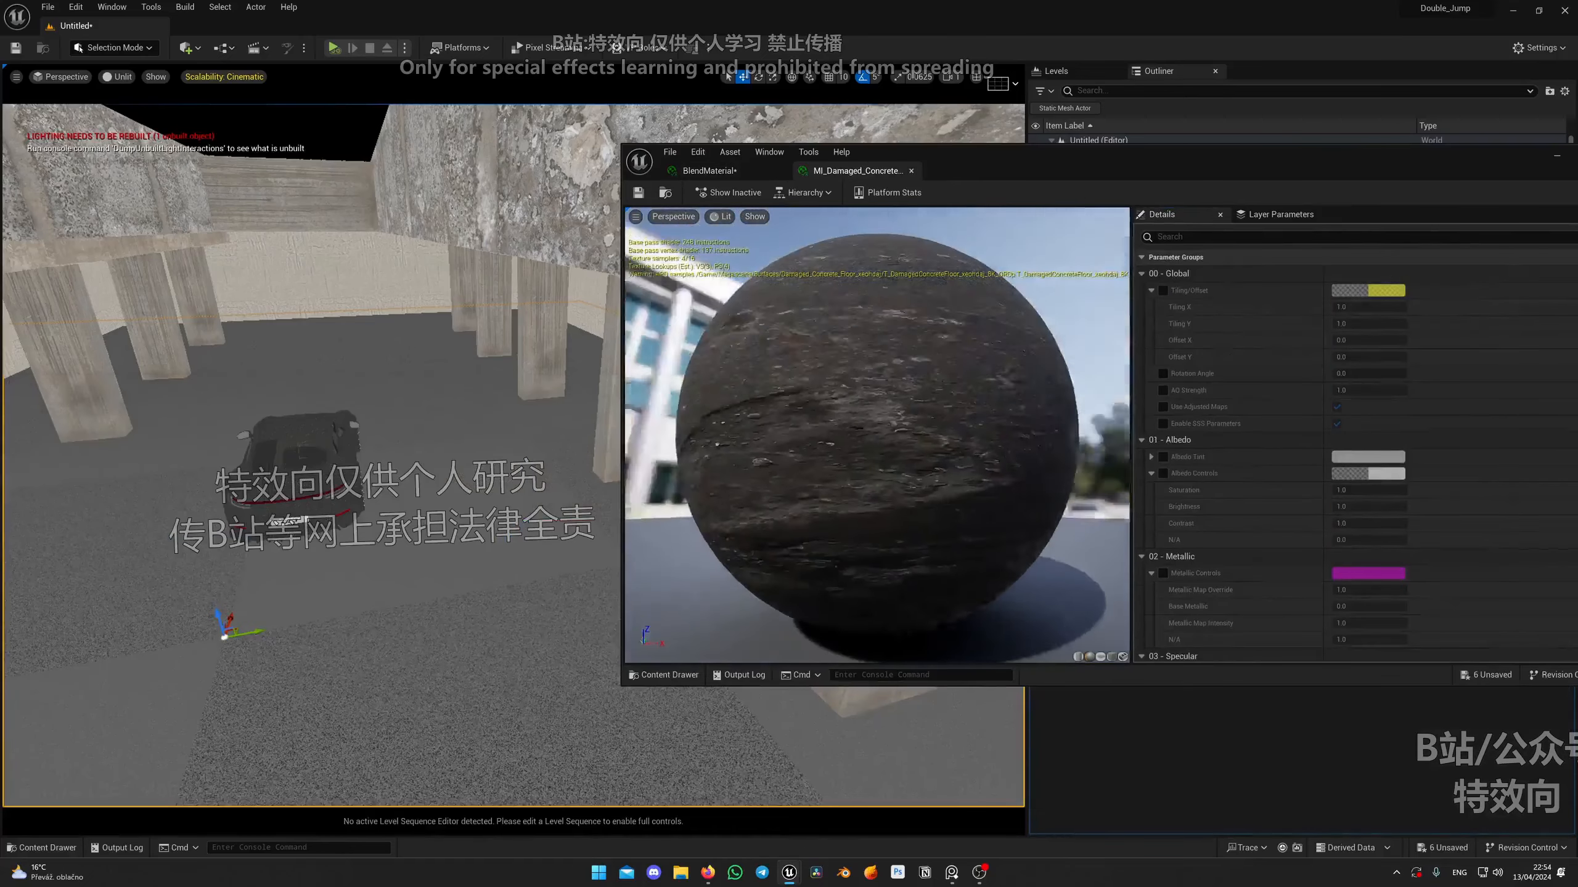
pyautogui.moveTo(838, 448); pyautogui.dragTo(950, 404)
# Browse the other damaged concrete folders and inspect the material instance from Damaged_Concrete_Floor_vizbefe on the preview sphere.
pyautogui.moveTo(359, 588); pyautogui.dragTo(342, 612, button='right')
pyautogui.hotkey('ctrl', 'space')
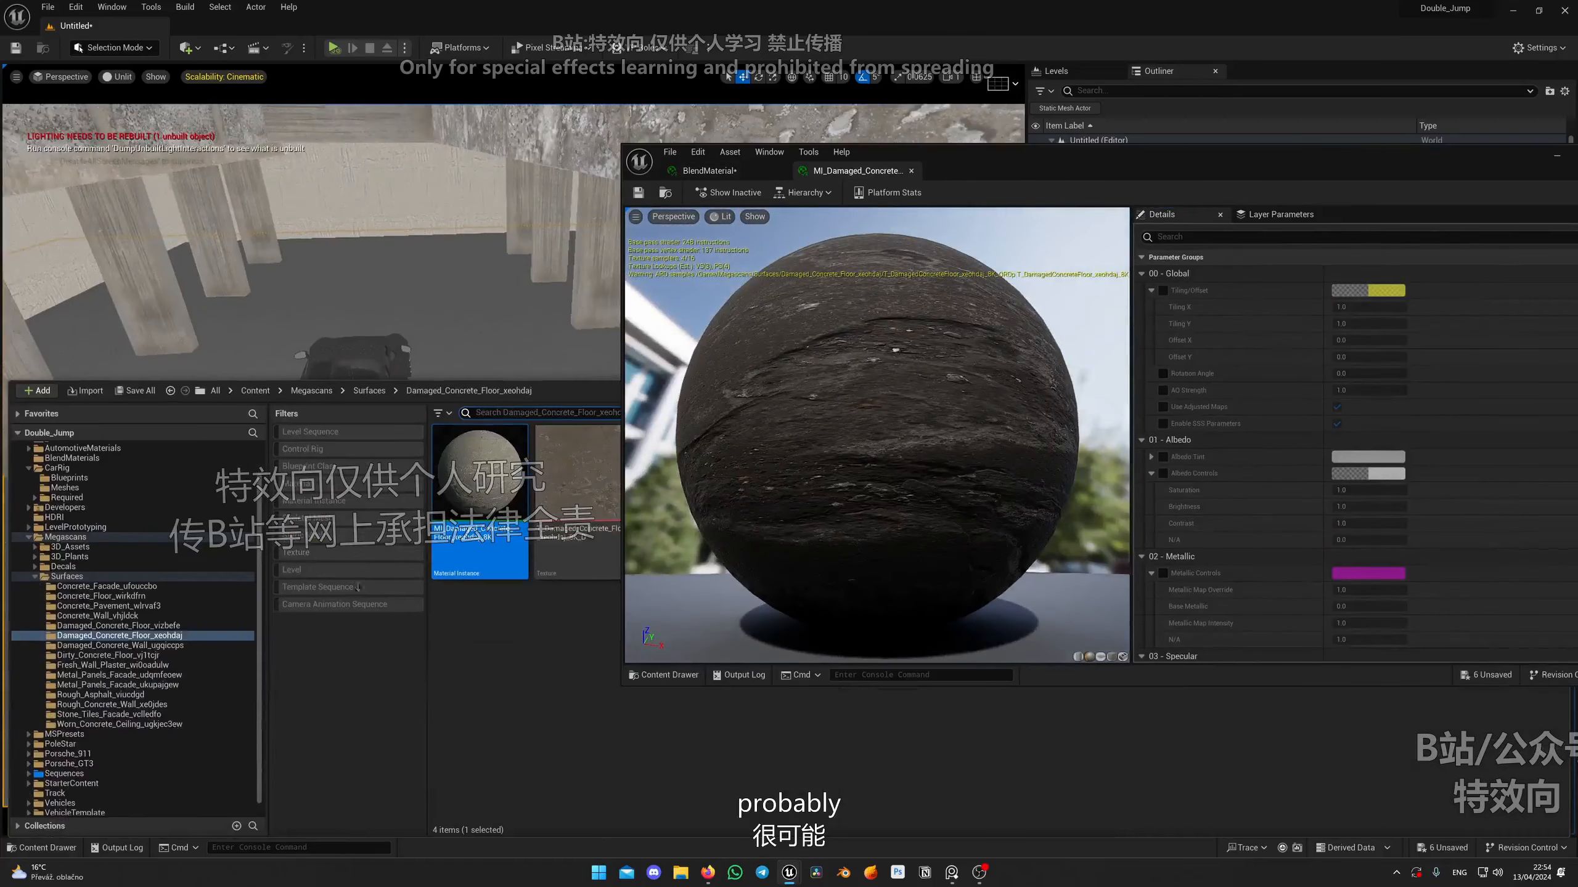
pyautogui.click(102, 646)
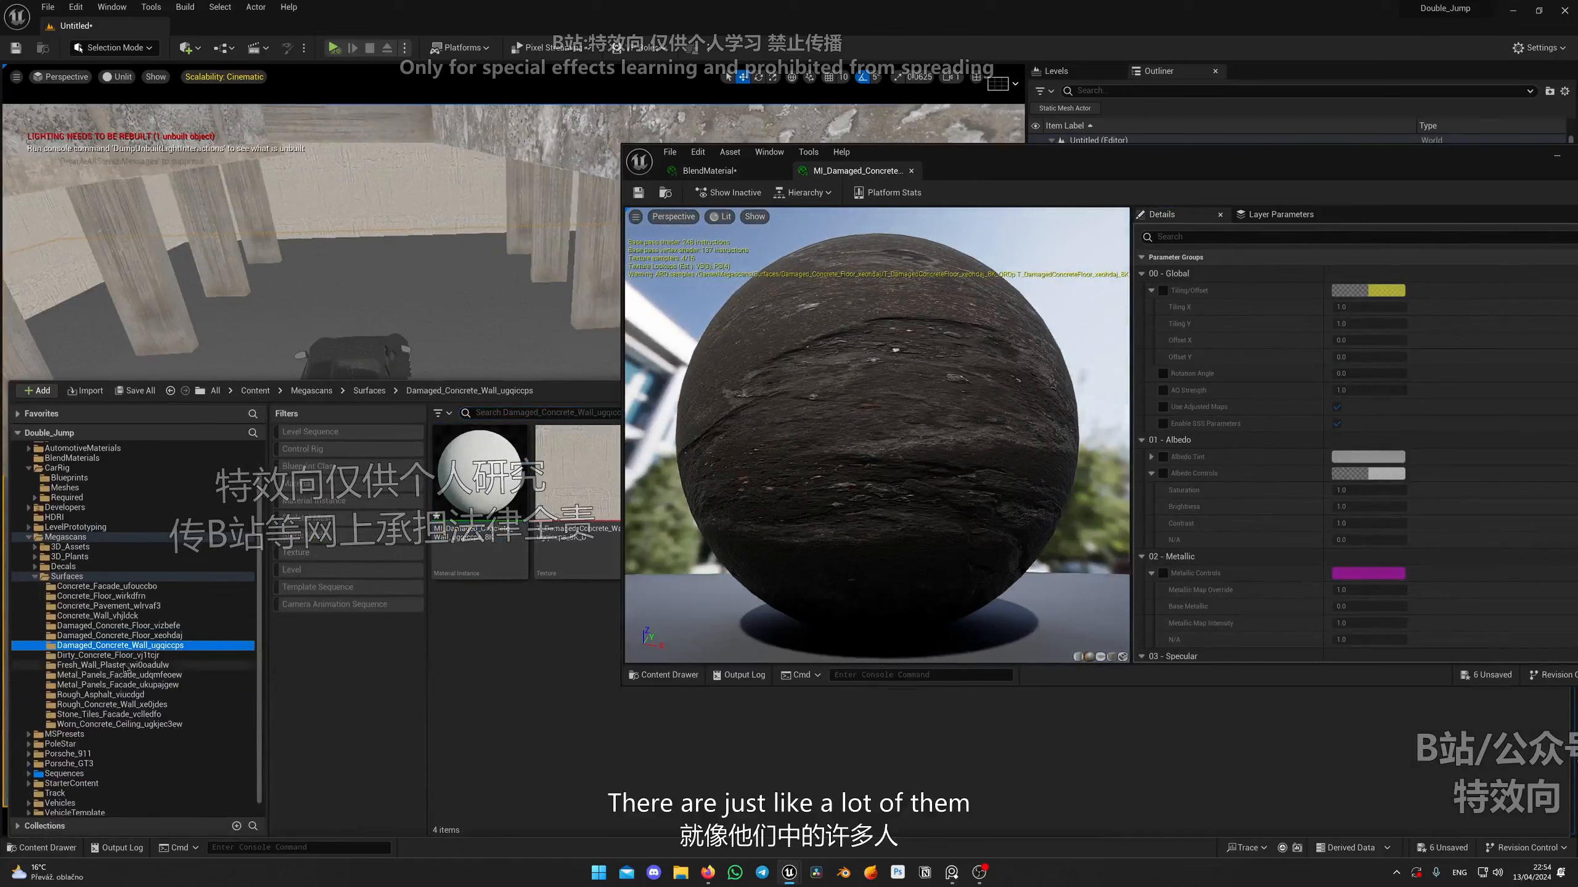
pyautogui.click(118, 636)
pyautogui.click(96, 626)
pyautogui.click(882, 430)
pyautogui.hotkey('ctrl', 'space')
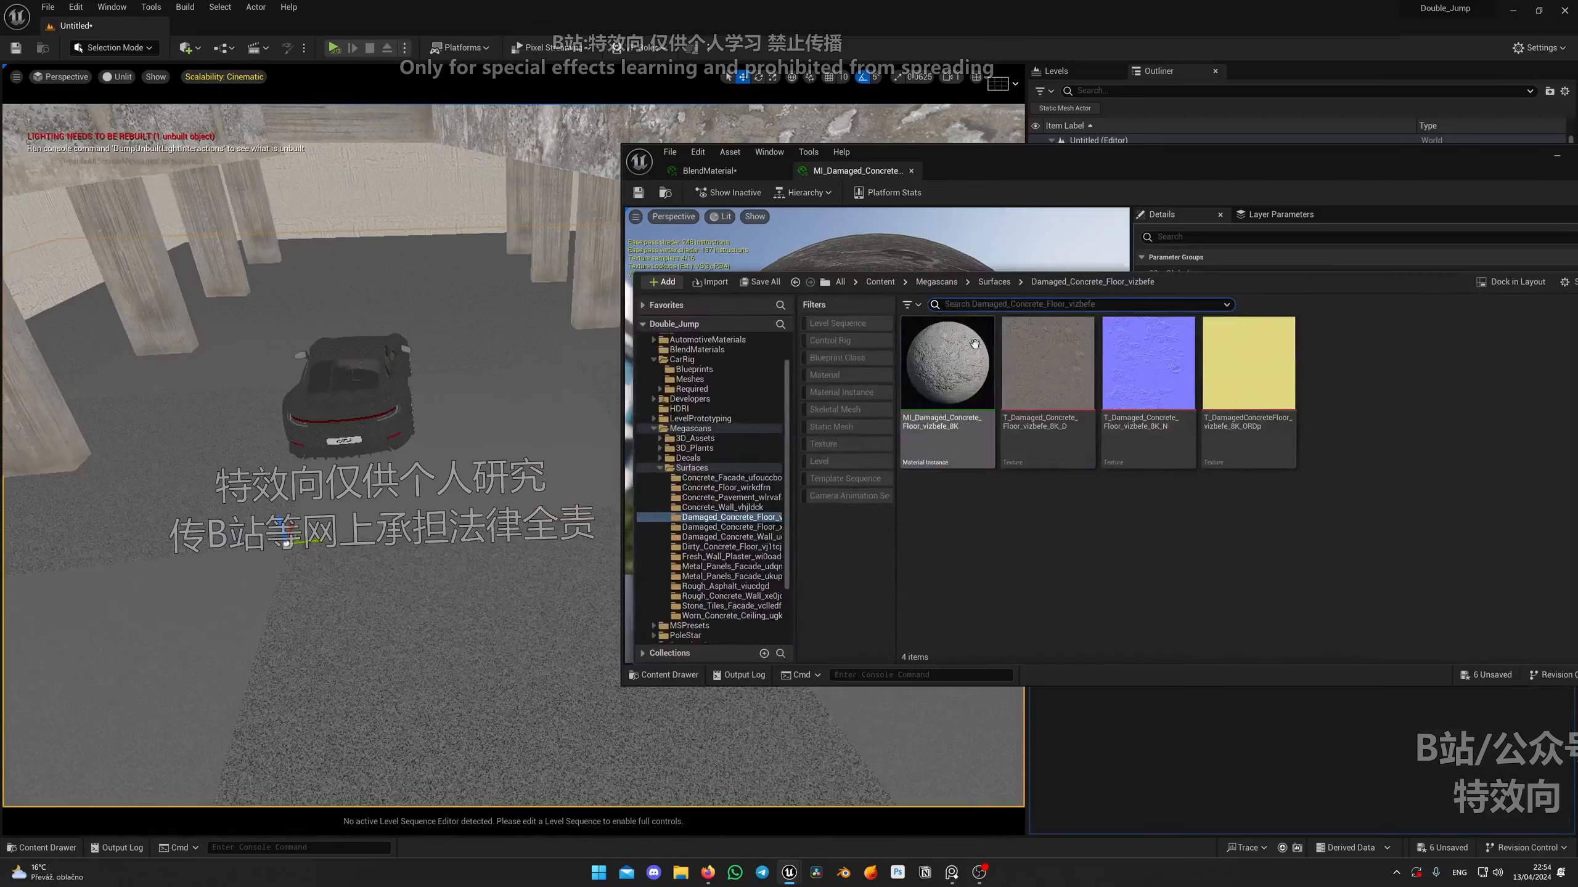
pyautogui.doubleClick(946, 372)
pyautogui.moveTo(932, 398); pyautogui.dragTo(858, 423)
# Go back to the Damaged_Concrete_Floor_xeohdaj material instance and check its cracks on the preview sphere.
pyautogui.hotkey('ctrl', 'space')
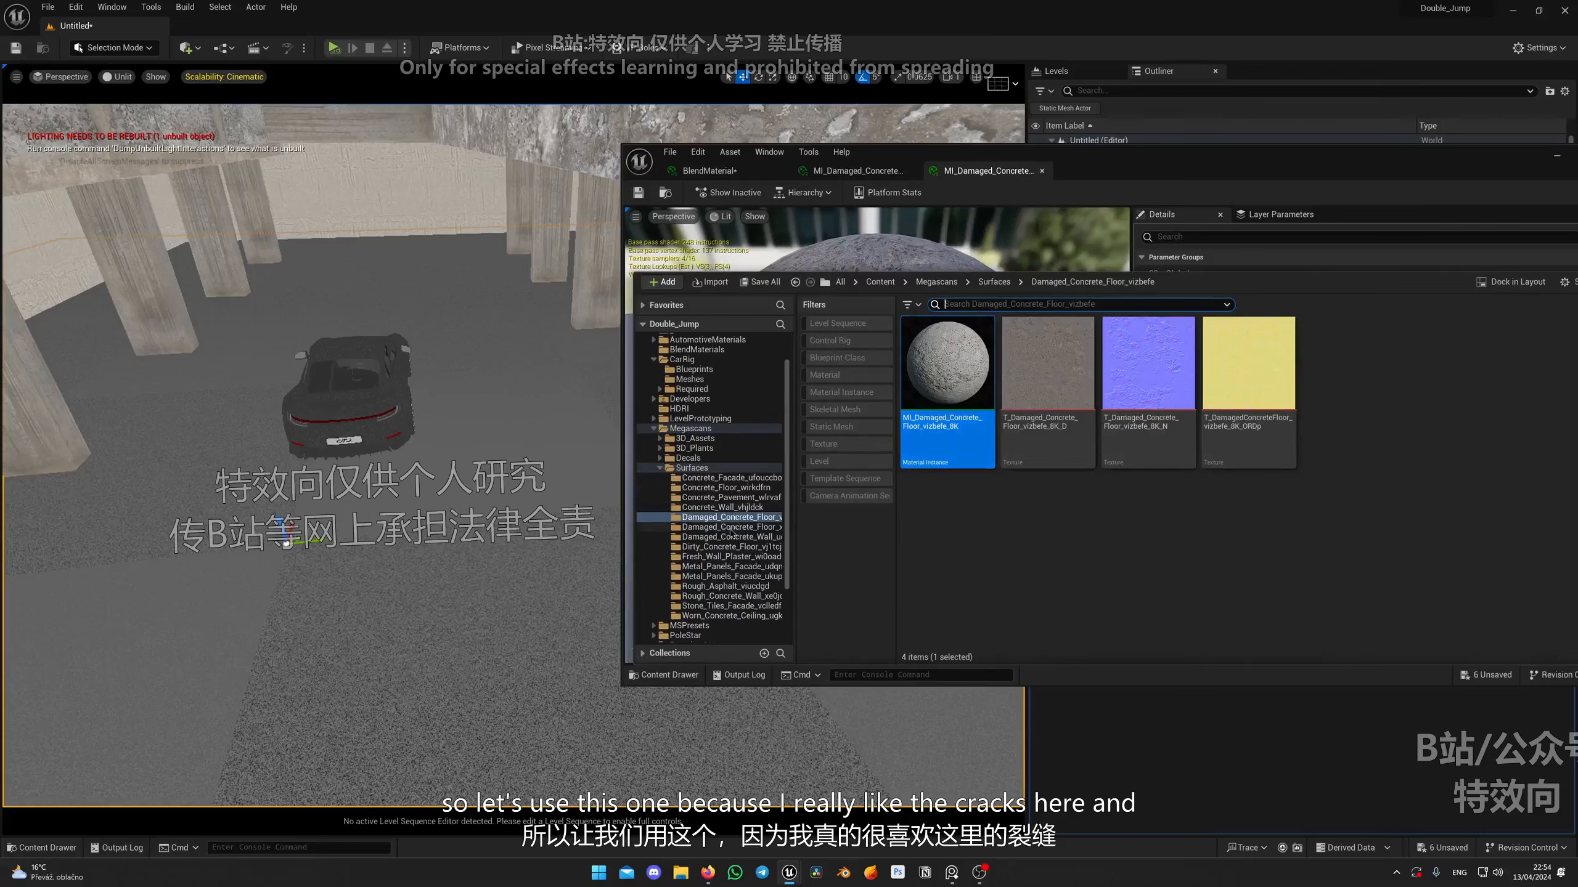
pyautogui.click(726, 527)
pyautogui.doubleClick(946, 366)
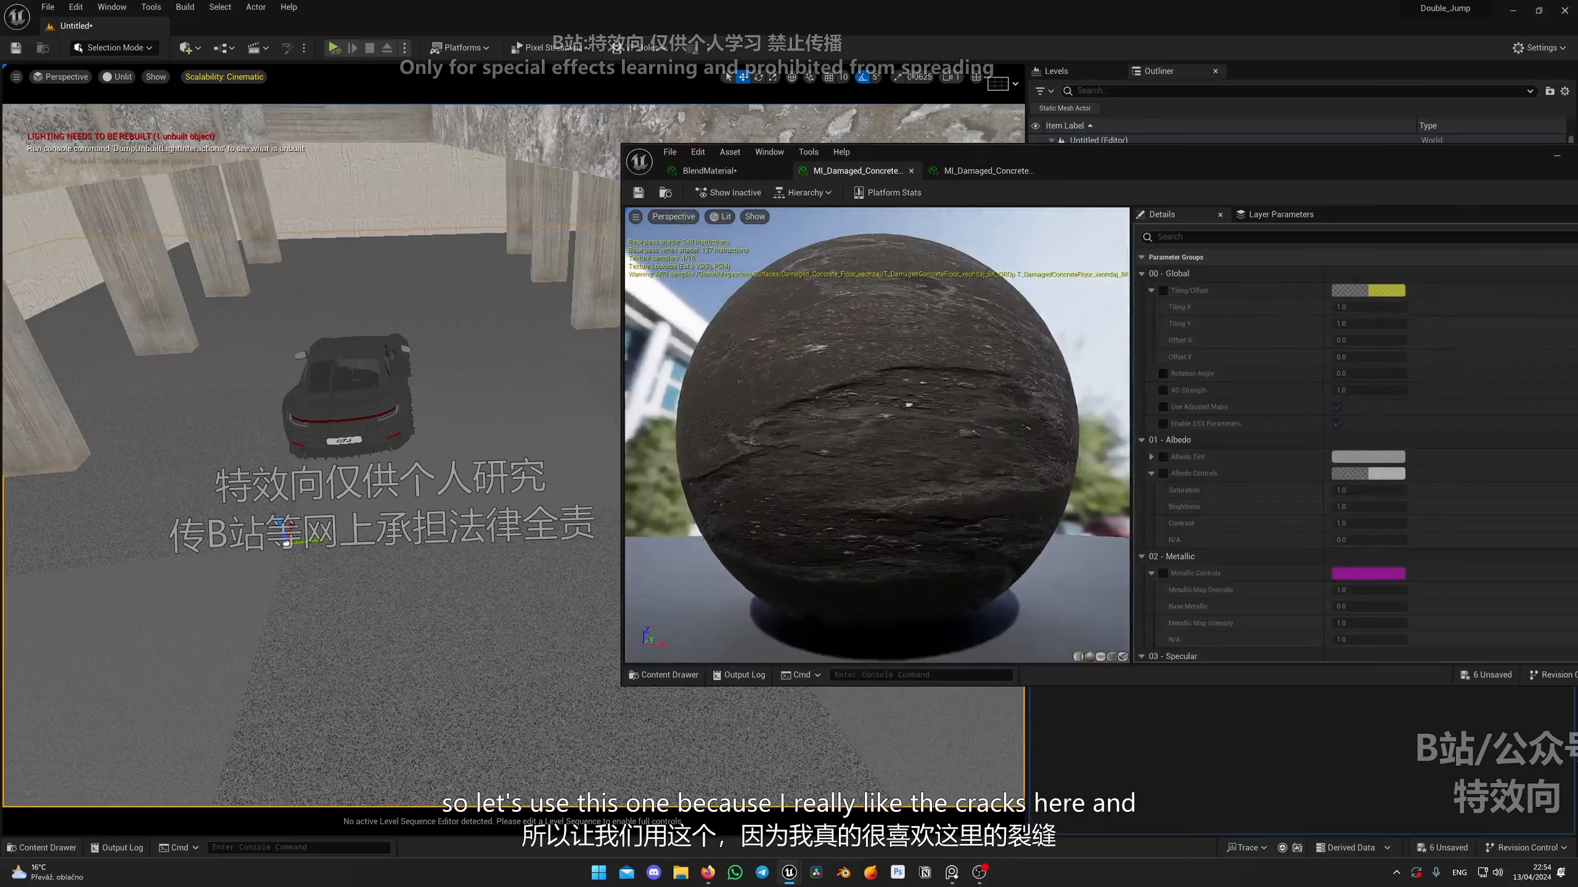
pyautogui.moveTo(926, 508); pyautogui.dragTo(933, 515)
# Return to BlendMaterial and set its Middle Layer Albedo Map to T_Damaged_Concrete_Floor_xeohdaj_8K_D.
pyautogui.hotkey('ctrl', 'space')
pyautogui.hotkey('ctrl', 'space')
pyautogui.moveTo(1079, 164); pyautogui.dragTo(761, 266)
pyautogui.click(390, 268)
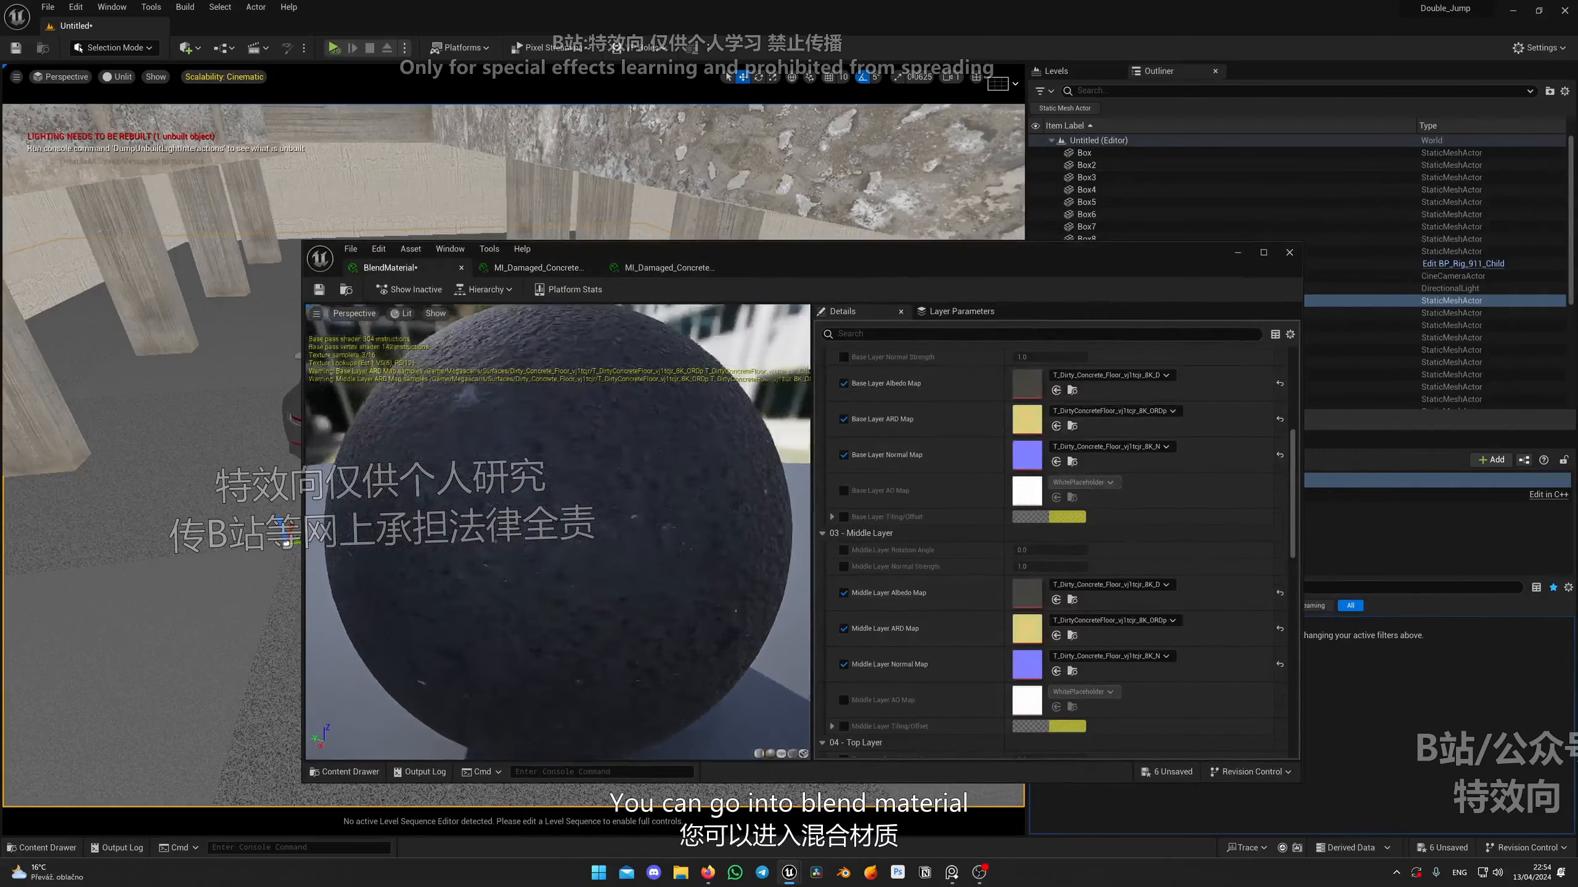
pyautogui.hotkey('ctrl', 'space')
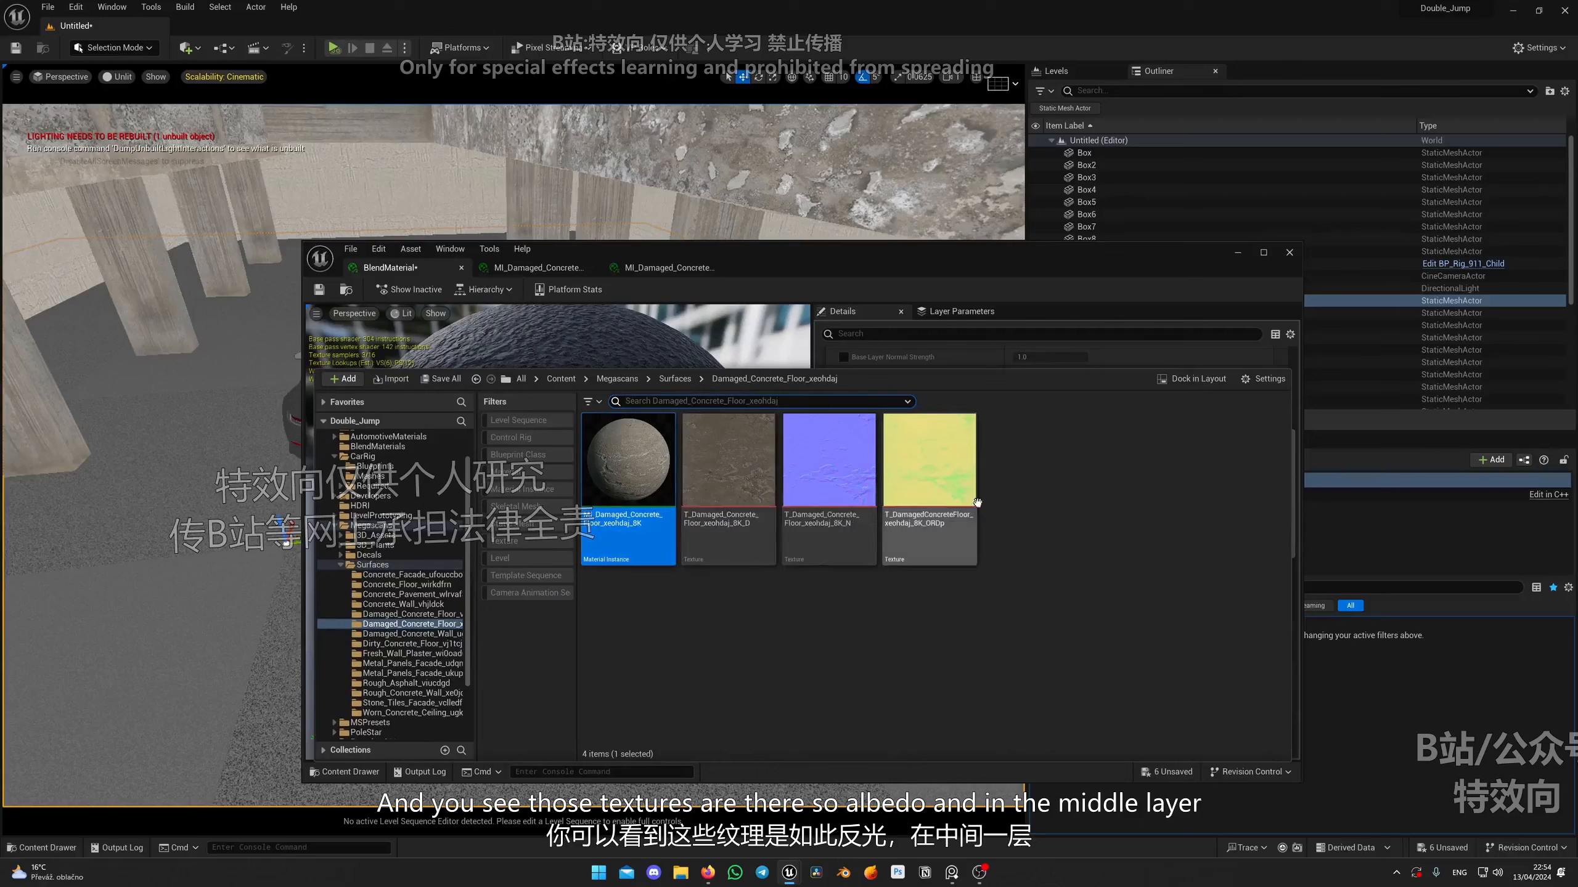
pyautogui.click(772, 546)
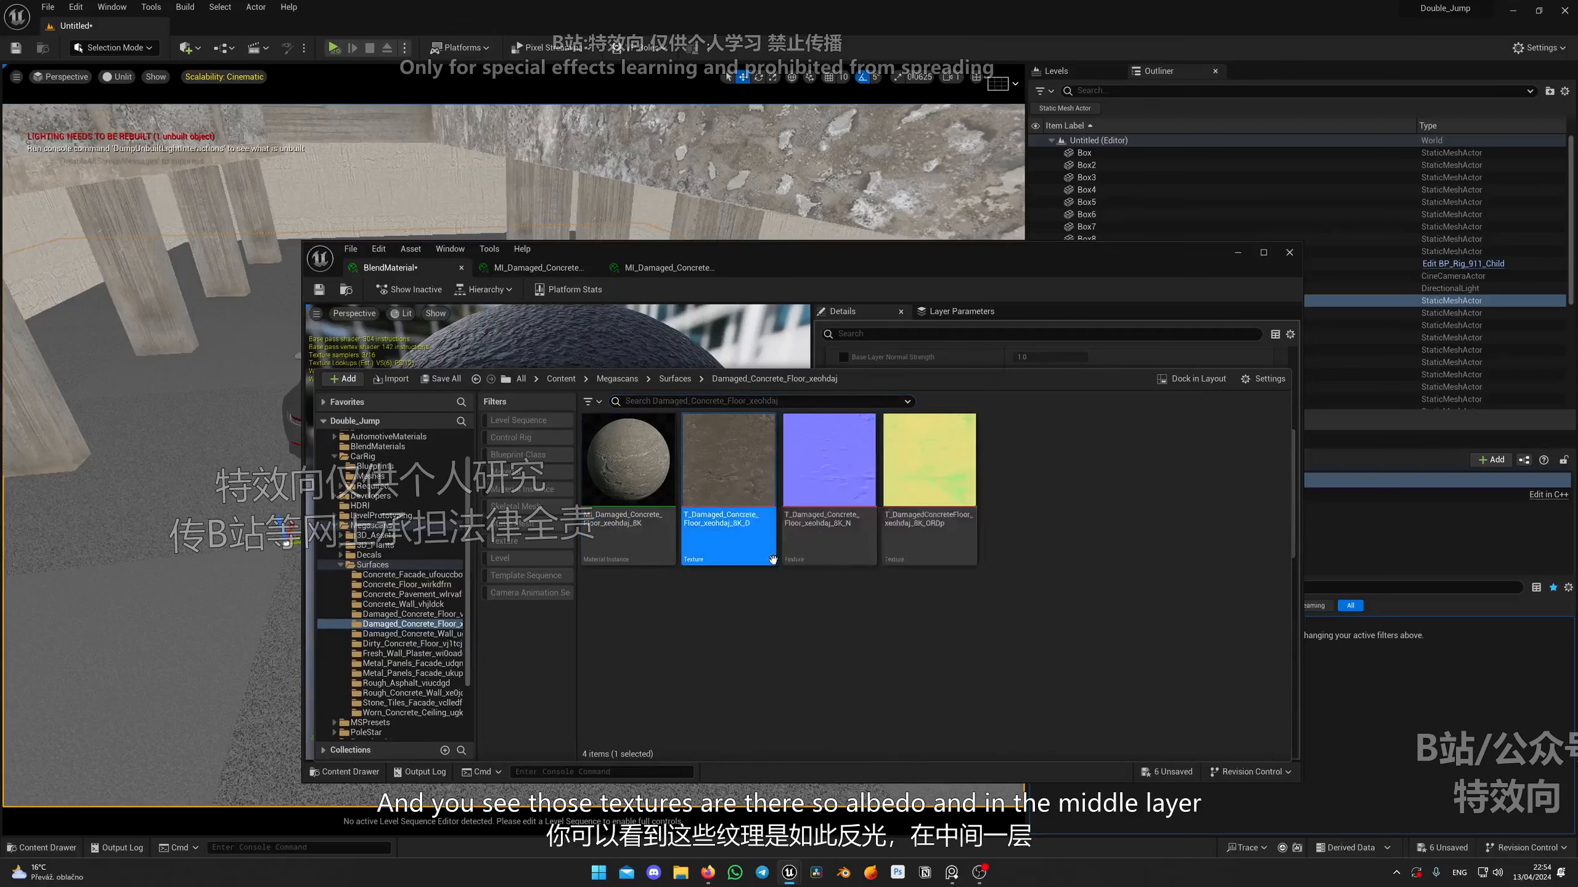
pyautogui.hotkey('ctrl', 'space')
pyautogui.scroll(-1, 1050, 546)
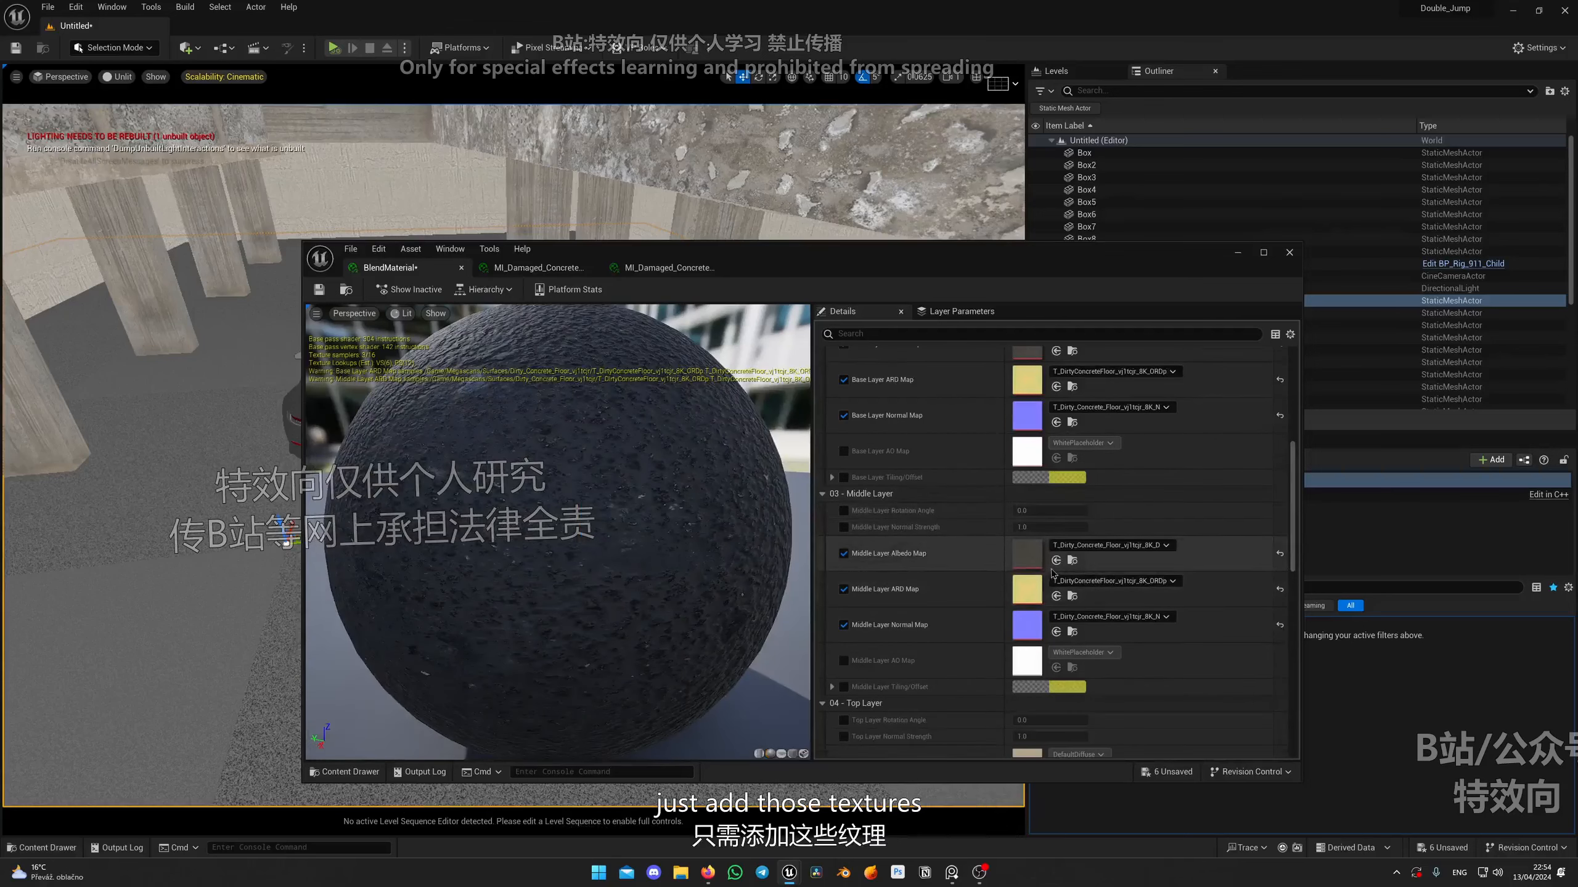
# Assign the T_Damaged_Concrete_Floor_xeohdaj_8K_N and T_DamagedConcreteFloor_xeohdaj_8K_ORDp textures to the Middle Layer Normal and ARD maps, and save BlendMaterial.
pyautogui.hotkey('ctrl', 'space')
pyautogui.click(830, 472)
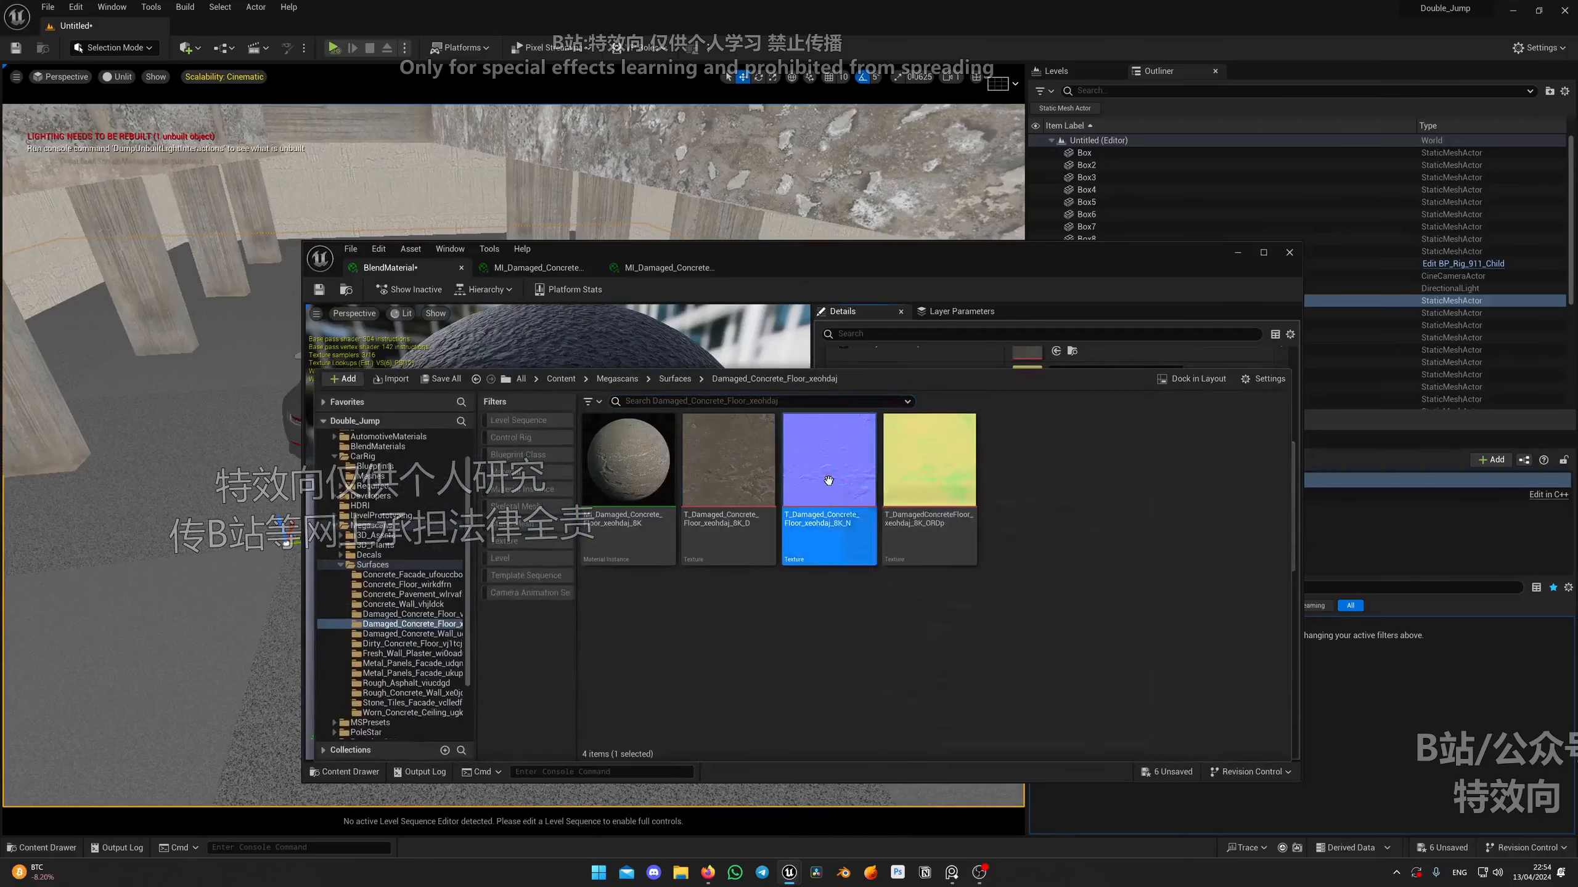
pyautogui.hotkey('ctrl', 'space')
pyautogui.doubleClick(1022, 252)
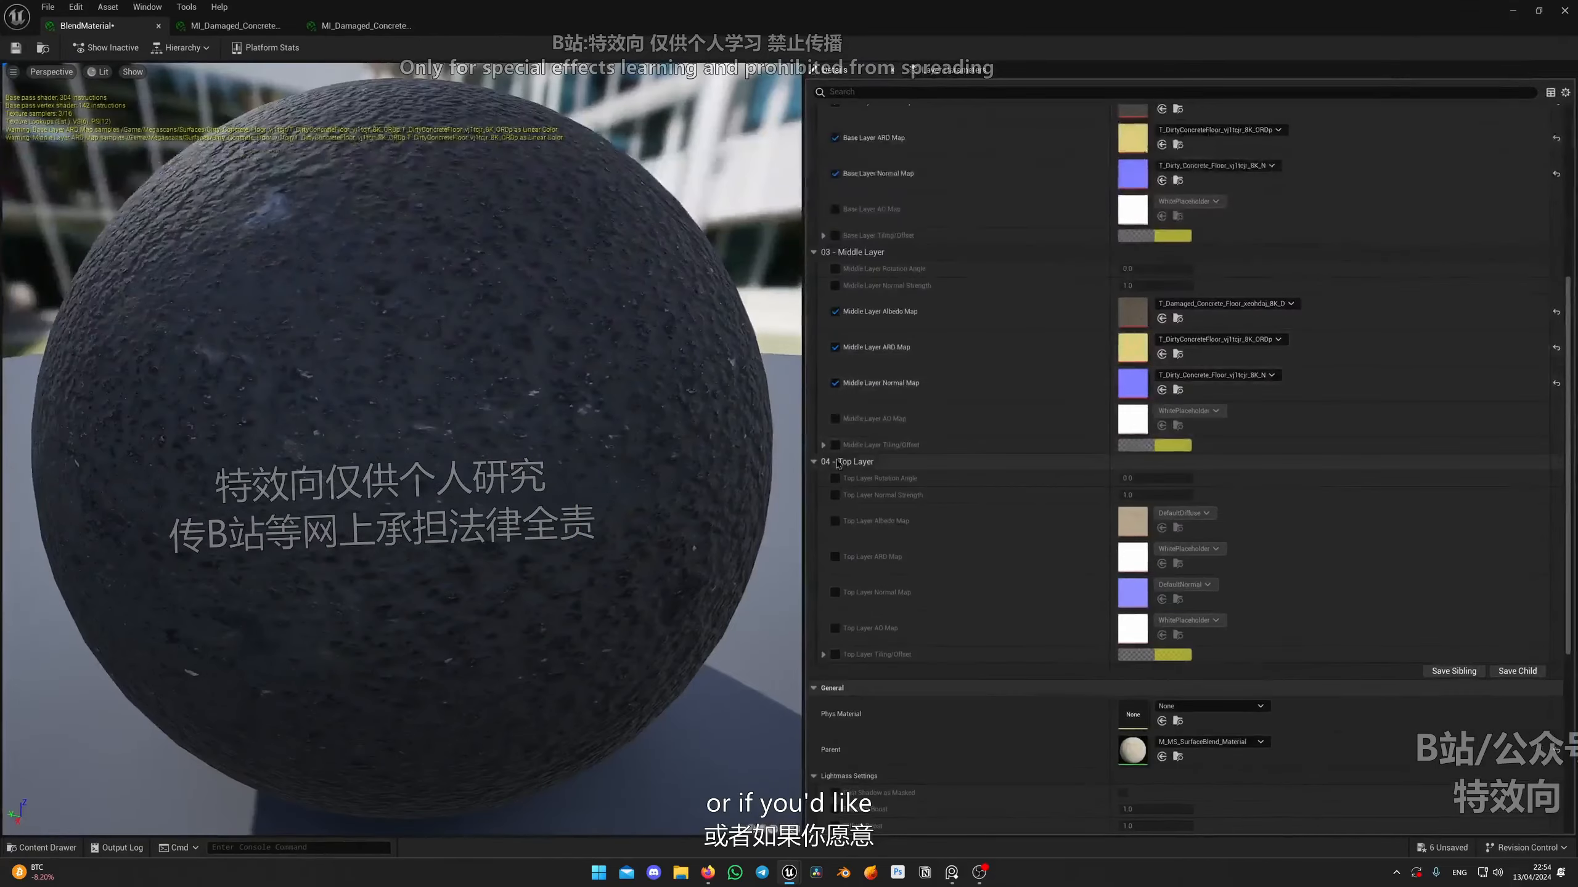
pyautogui.hotkey('ctrl', 'space')
pyautogui.moveTo(685, 307); pyautogui.dragTo(1129, 383)
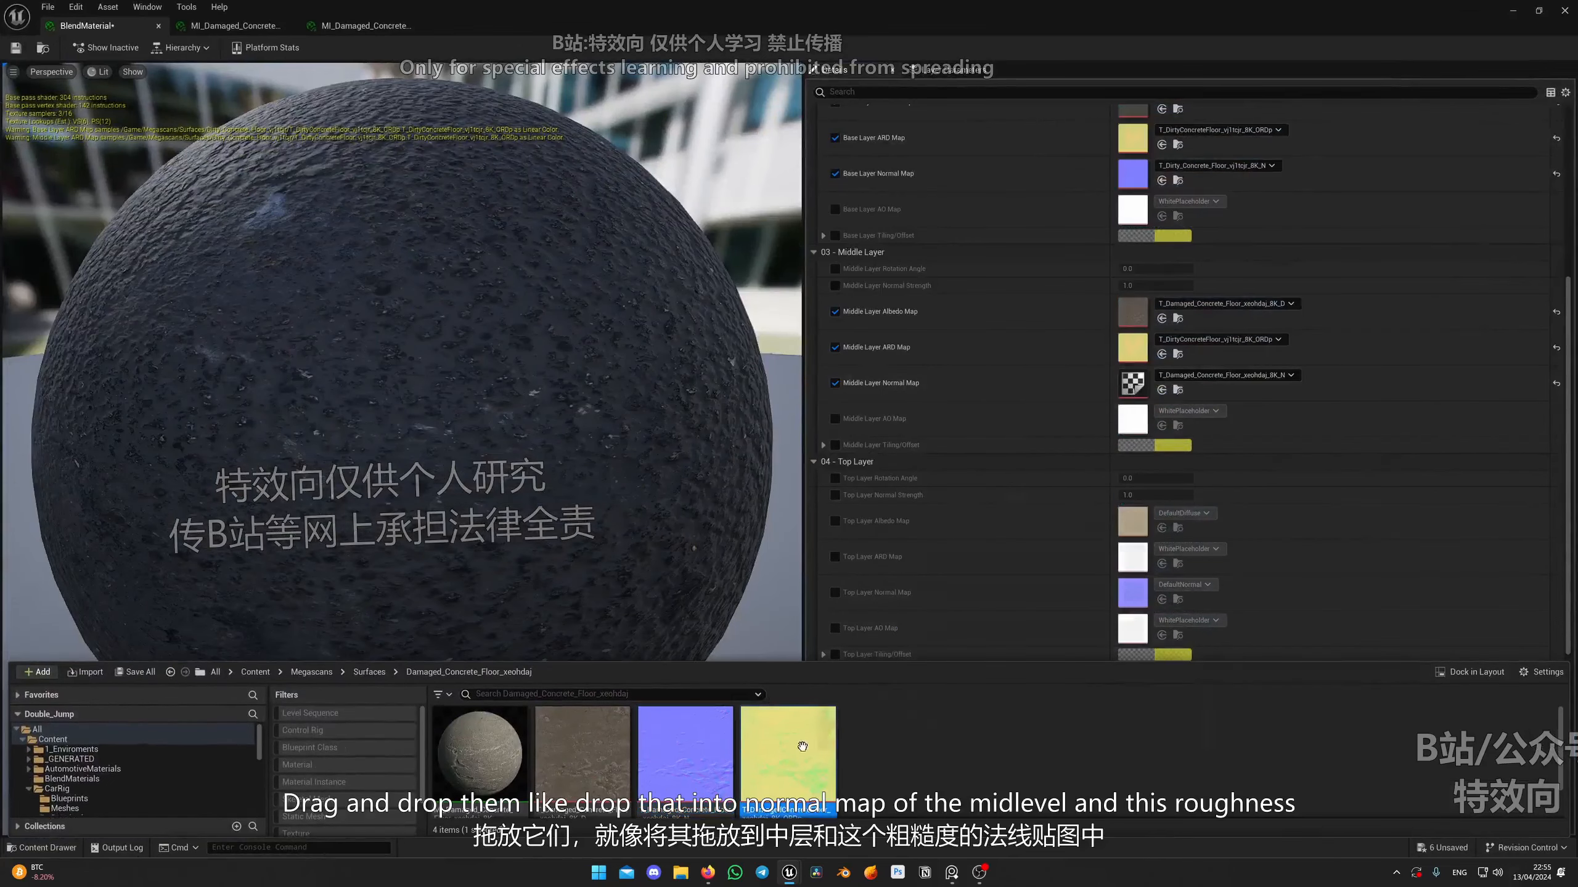
pyautogui.moveTo(811, 777); pyautogui.dragTo(1143, 350)
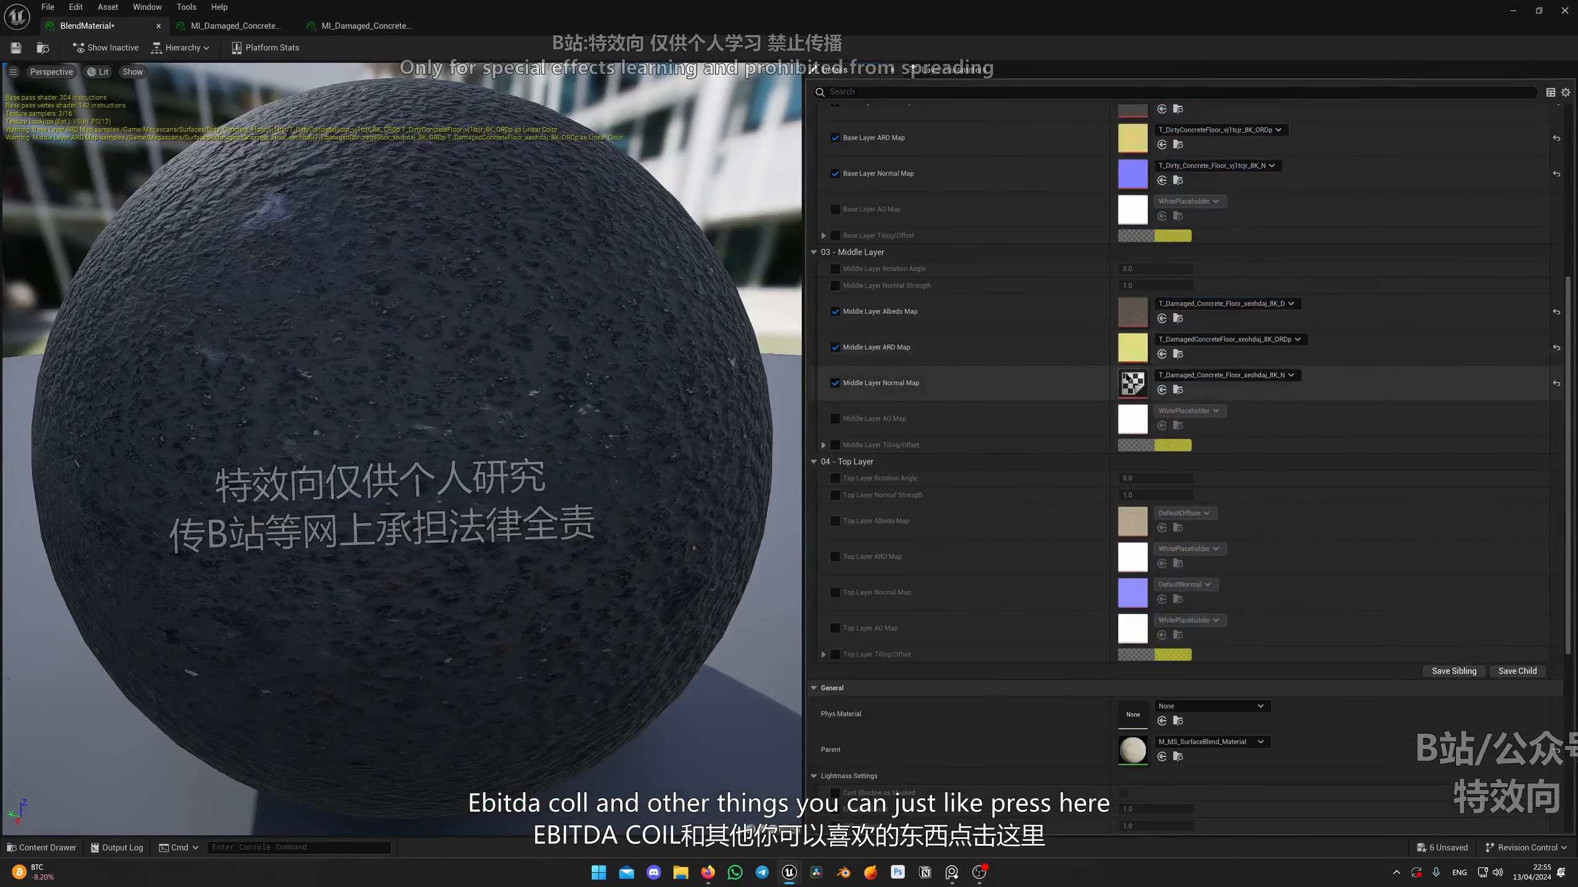
pyautogui.moveTo(159, 226); pyautogui.dragTo(385, 280)
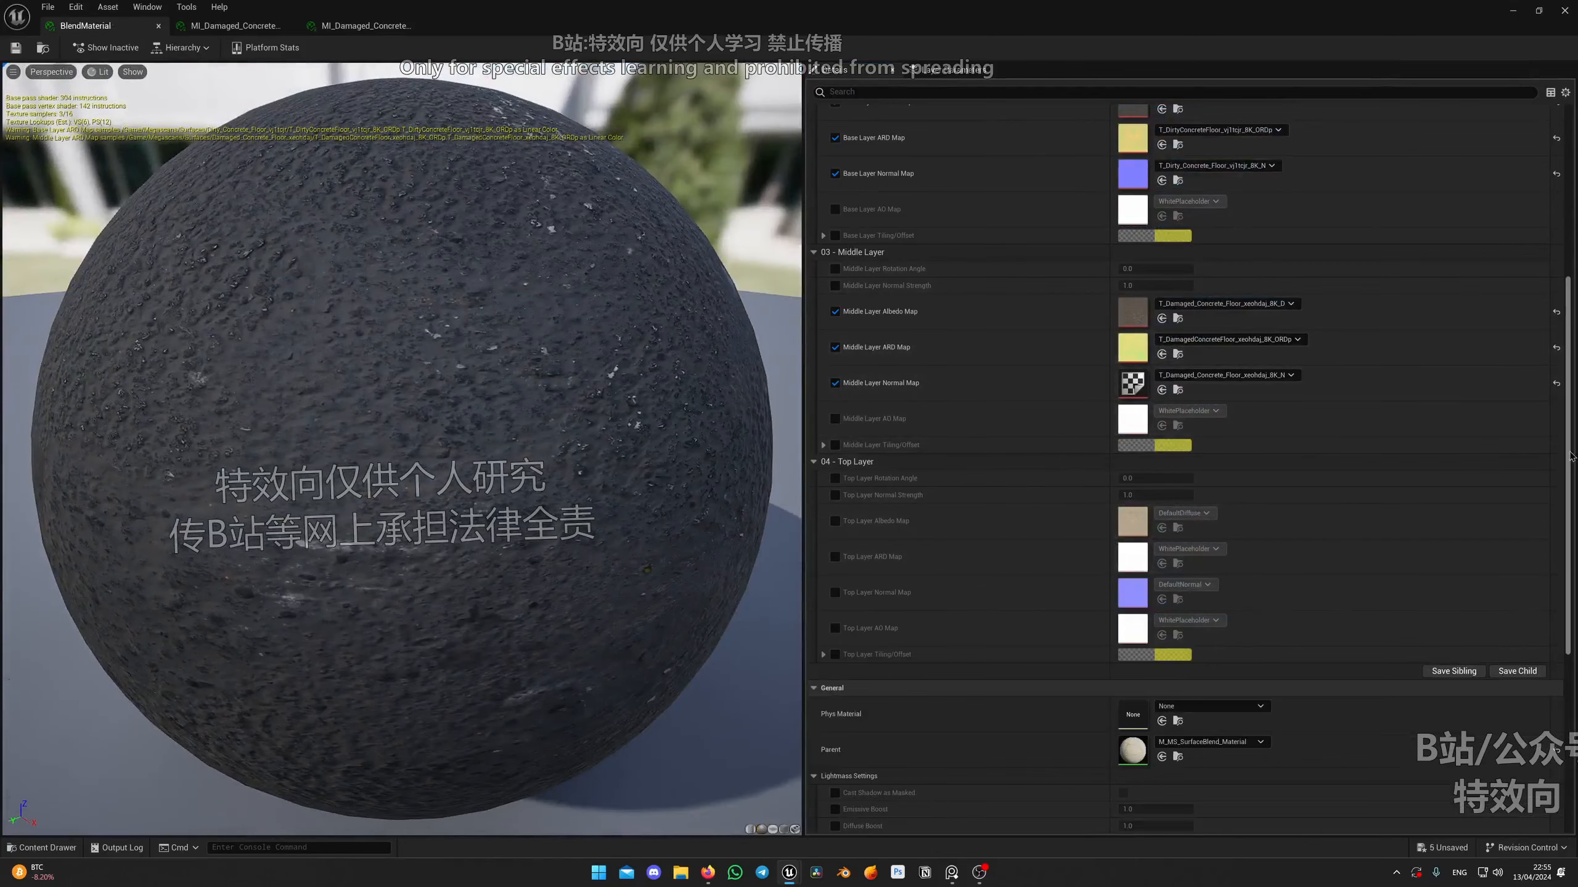
# Enable Use Puddle Layer in BlendMaterial's global parameters and save the material.
pyautogui.moveTo(1567, 435); pyautogui.dragTo(1567, 264)
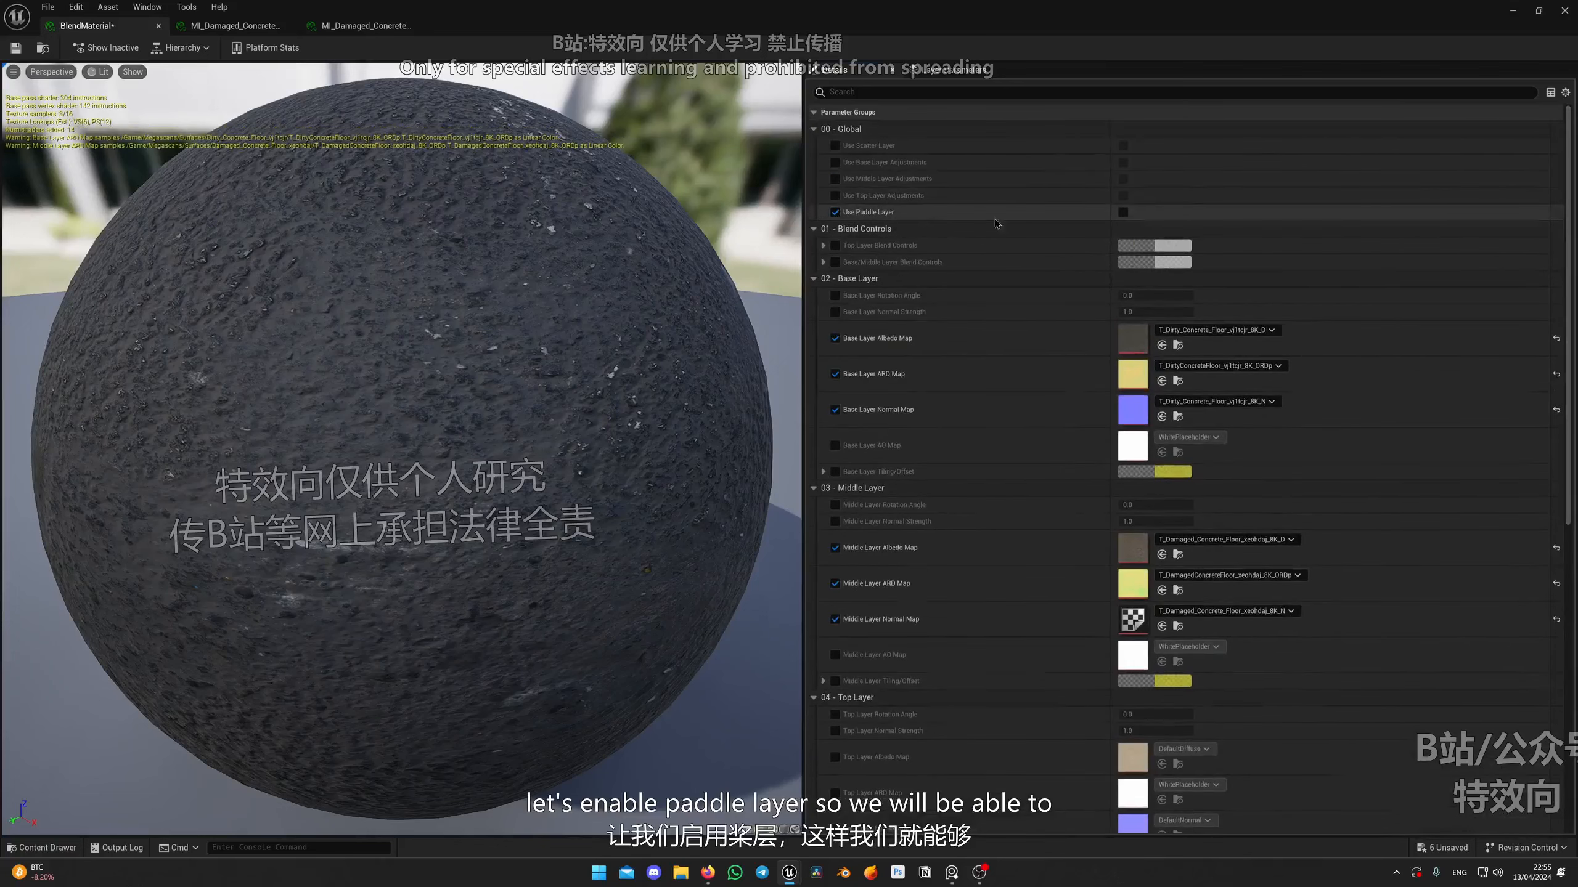
pyautogui.click(1124, 212)
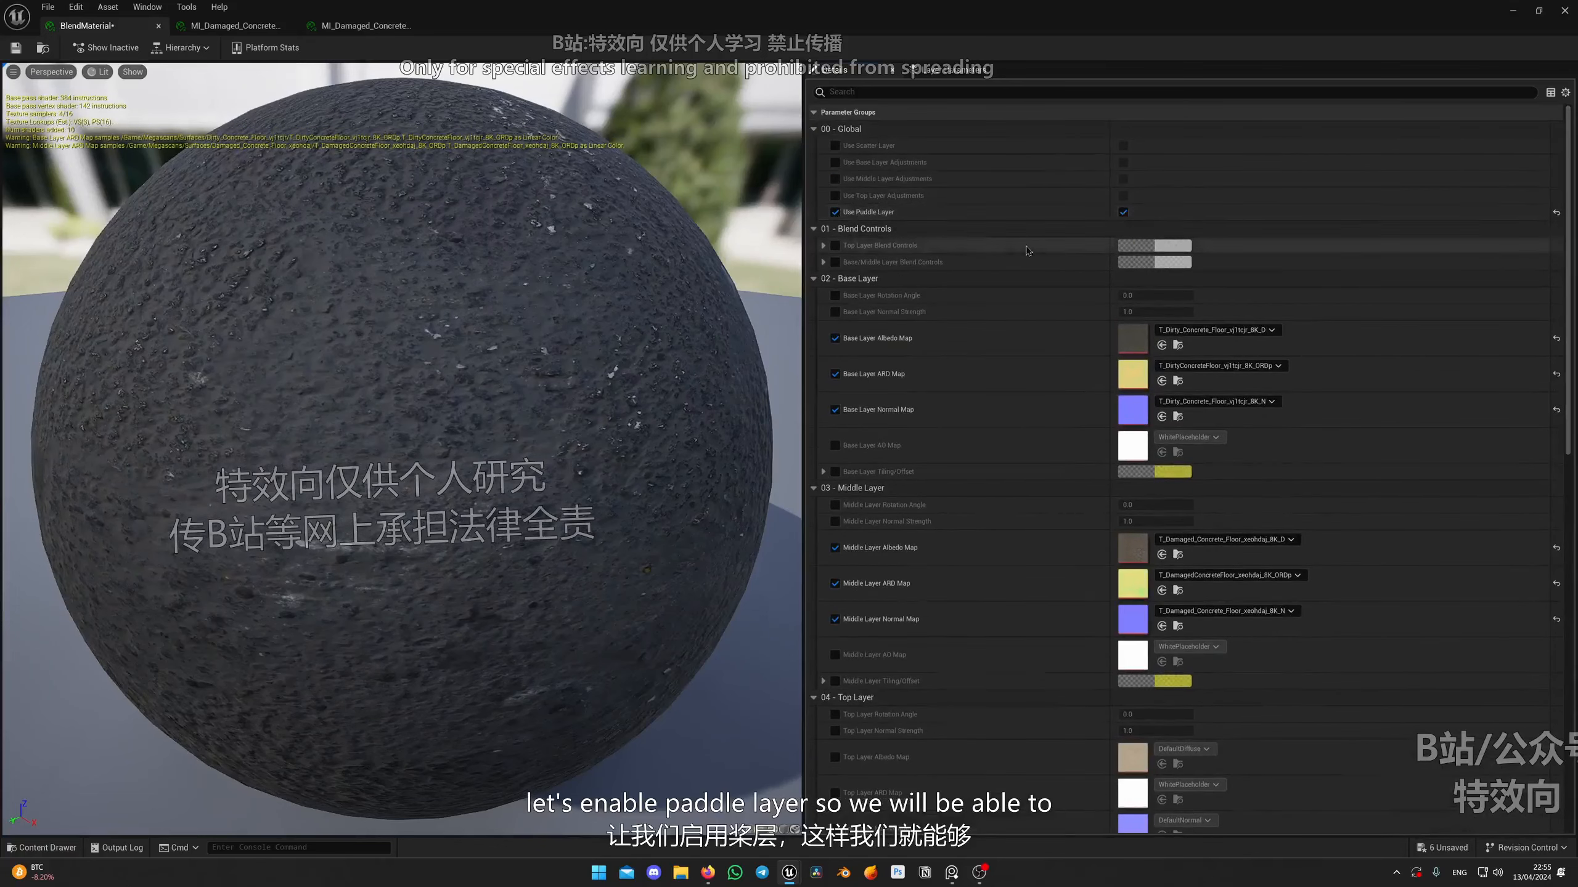
pyautogui.click(16, 49)
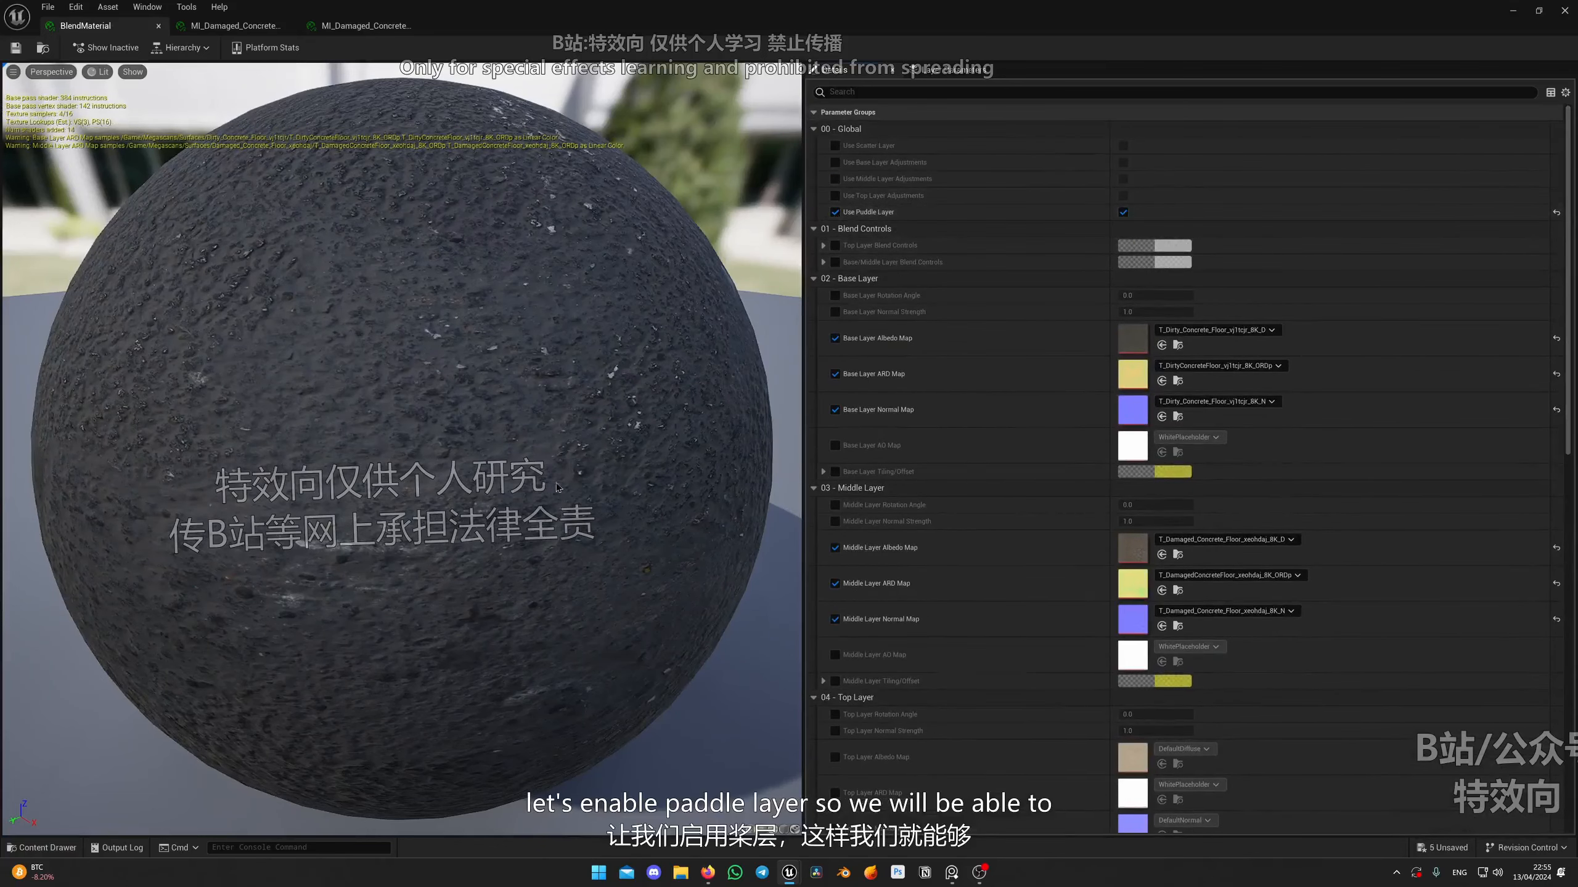
# Minimize the material editor and show the BlendMaterials folder in the level editor's content browser.
pyautogui.click(1514, 15)
pyautogui.moveTo(286, 539); pyautogui.dragTo(475, 497, button='right')
pyautogui.hotkey('ctrl', 'space')
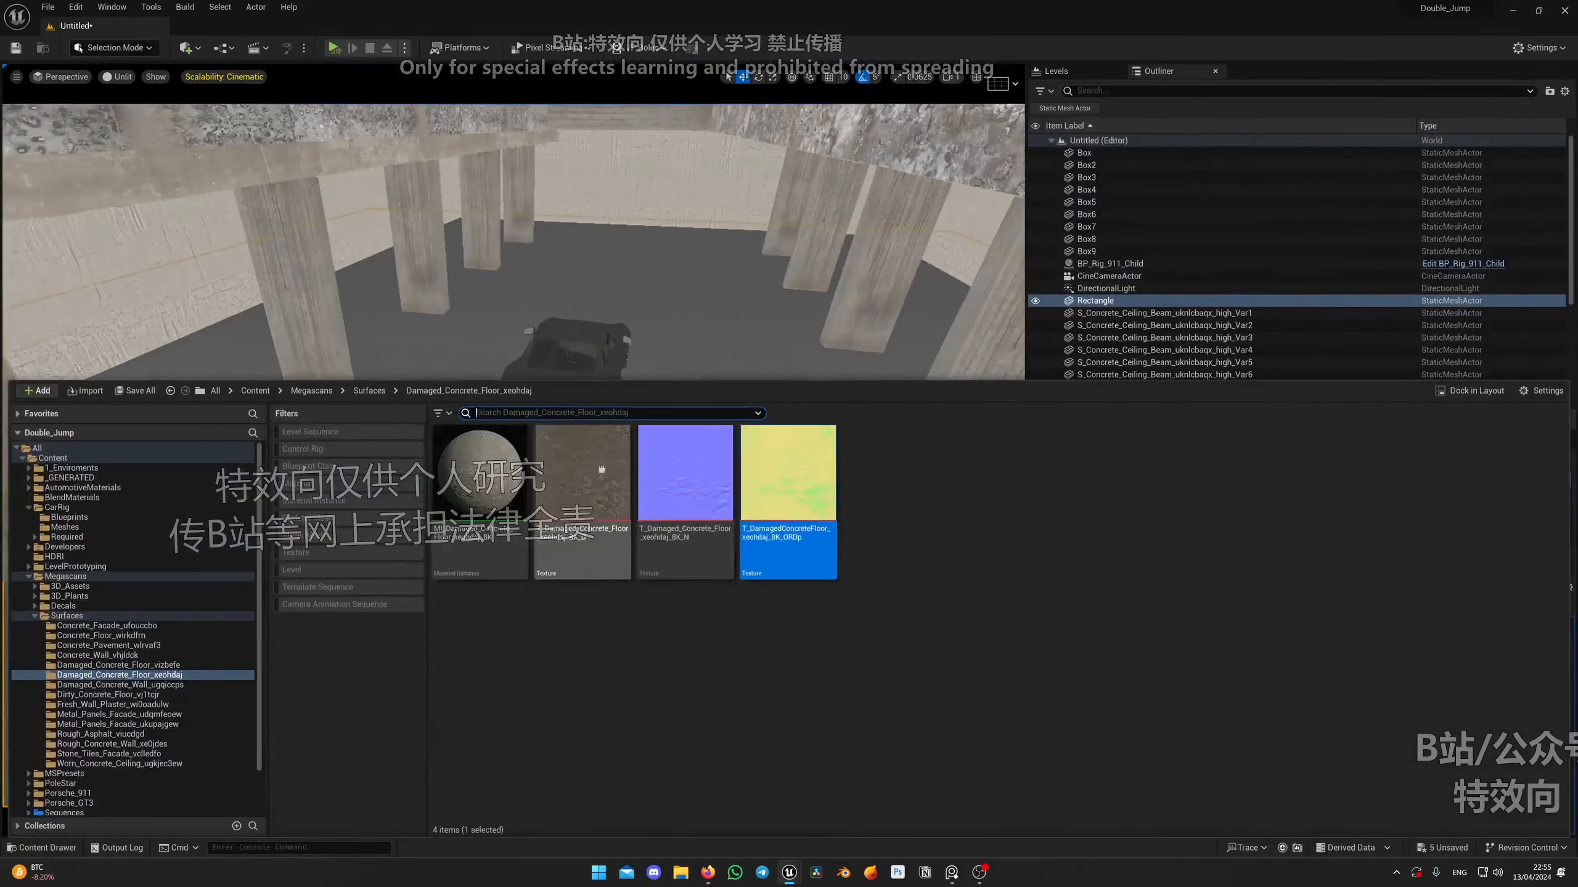
pyautogui.click(71, 497)
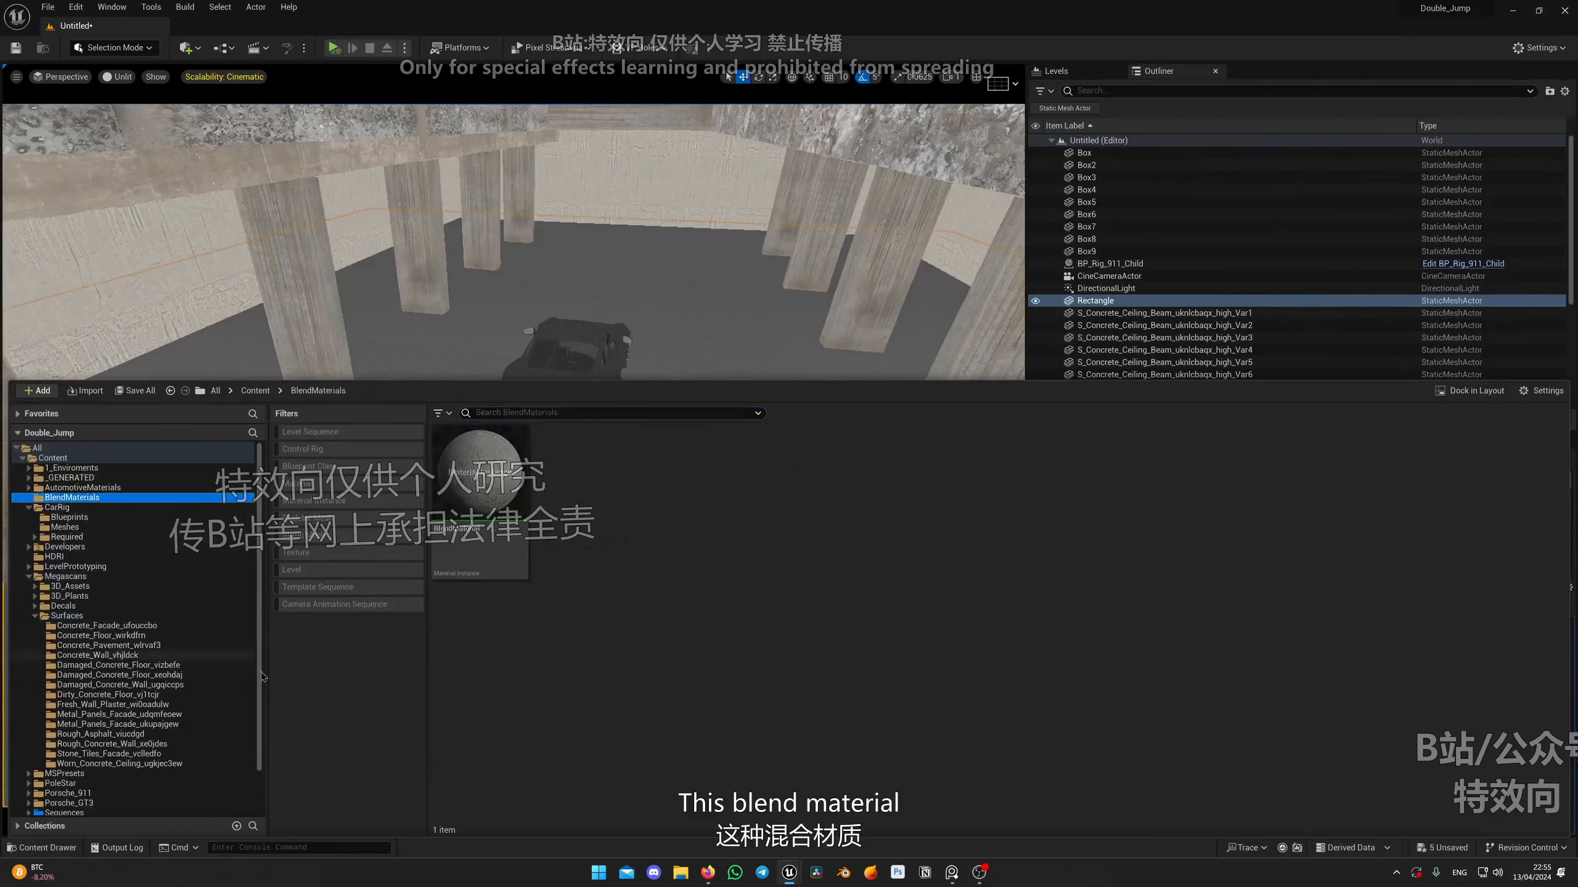
# Apply BlendMaterial to the floor rectangle under the car and check its texture scale in lit and unlit views.
pyautogui.moveTo(479, 478); pyautogui.dragTo(609, 299)
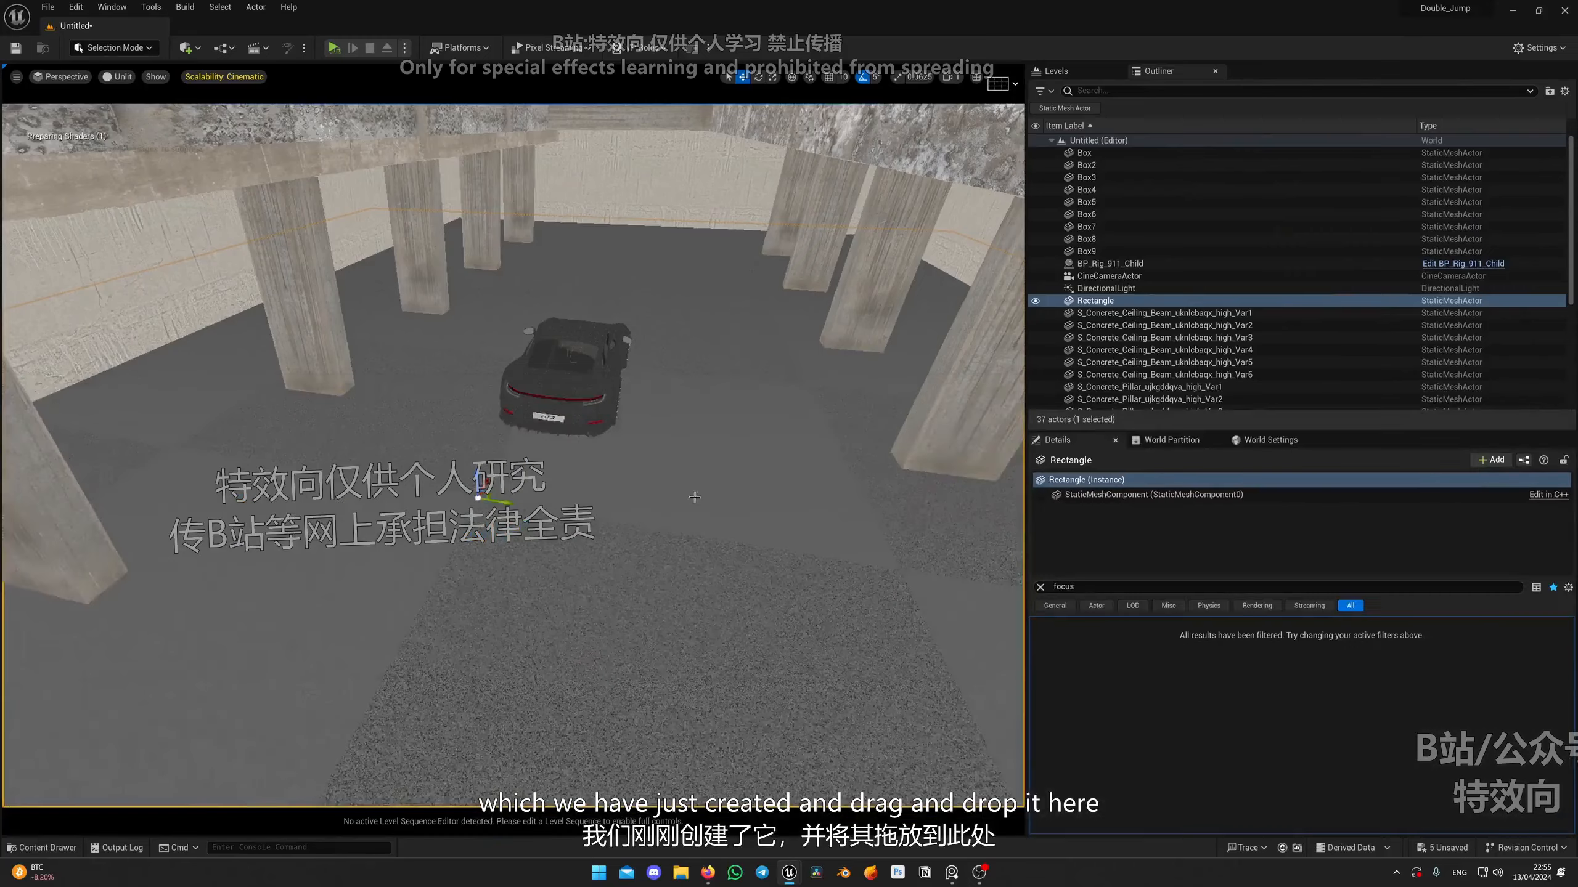
pyautogui.moveTo(609, 298); pyautogui.dragTo(716, 590, button='right')
pyautogui.hotkey('alt', '4')
pyautogui.hotkey('alt', '3')
pyautogui.scroll(5, 608, 373)
pyautogui.scroll(-3, 534, 398)
# Open BlendMaterial for editing and arrange its editor so the base layer parameters and the floor are both visible.
pyautogui.hotkey('ctrl', 'space')
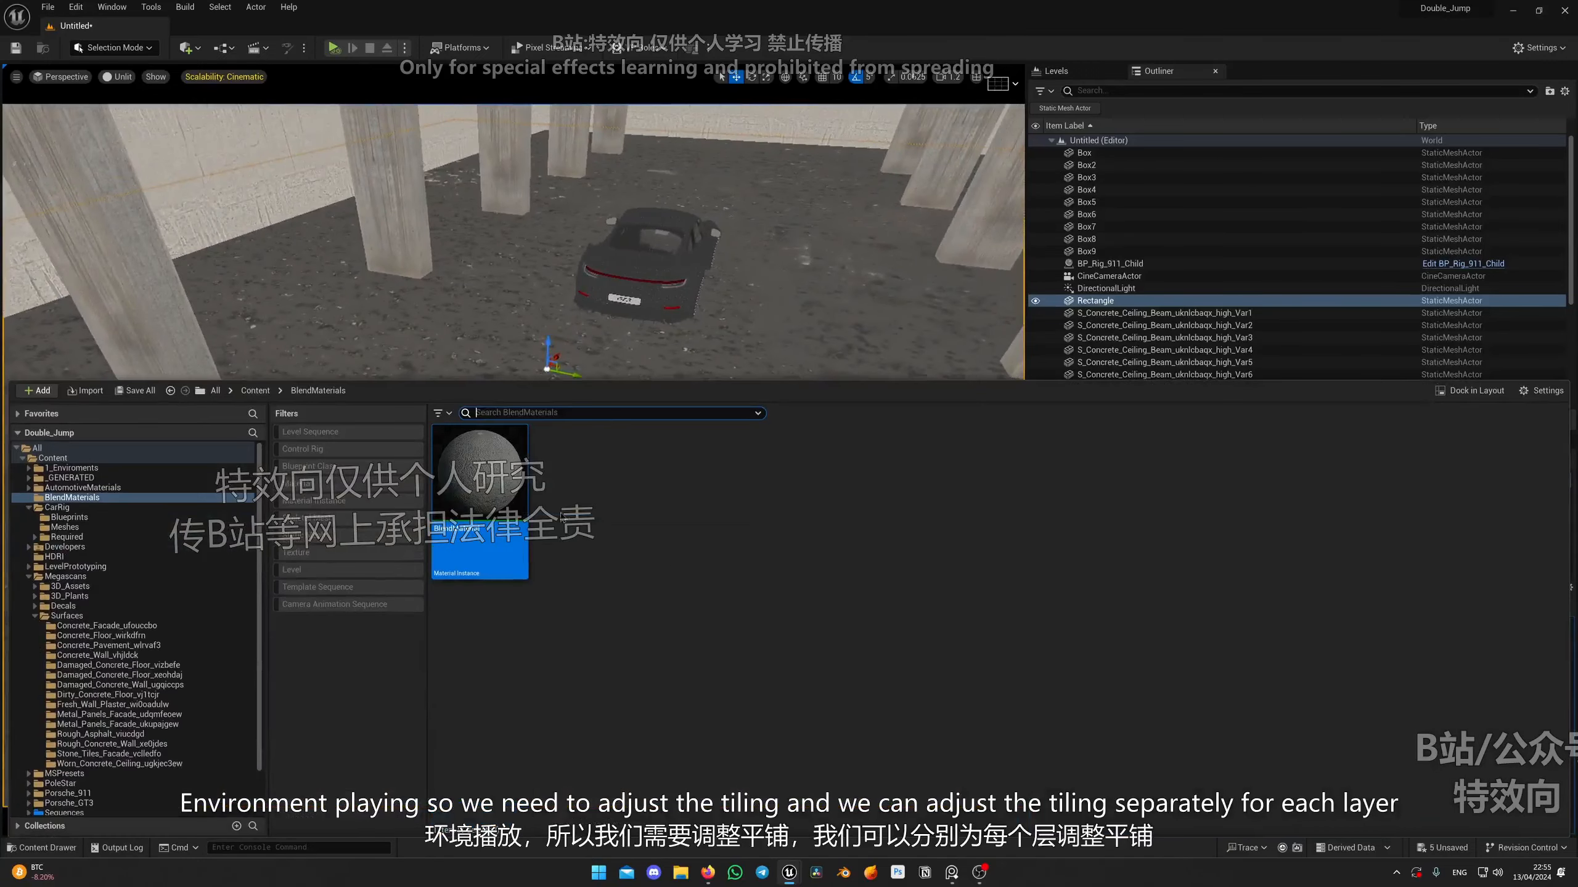
pyautogui.doubleClick(503, 489)
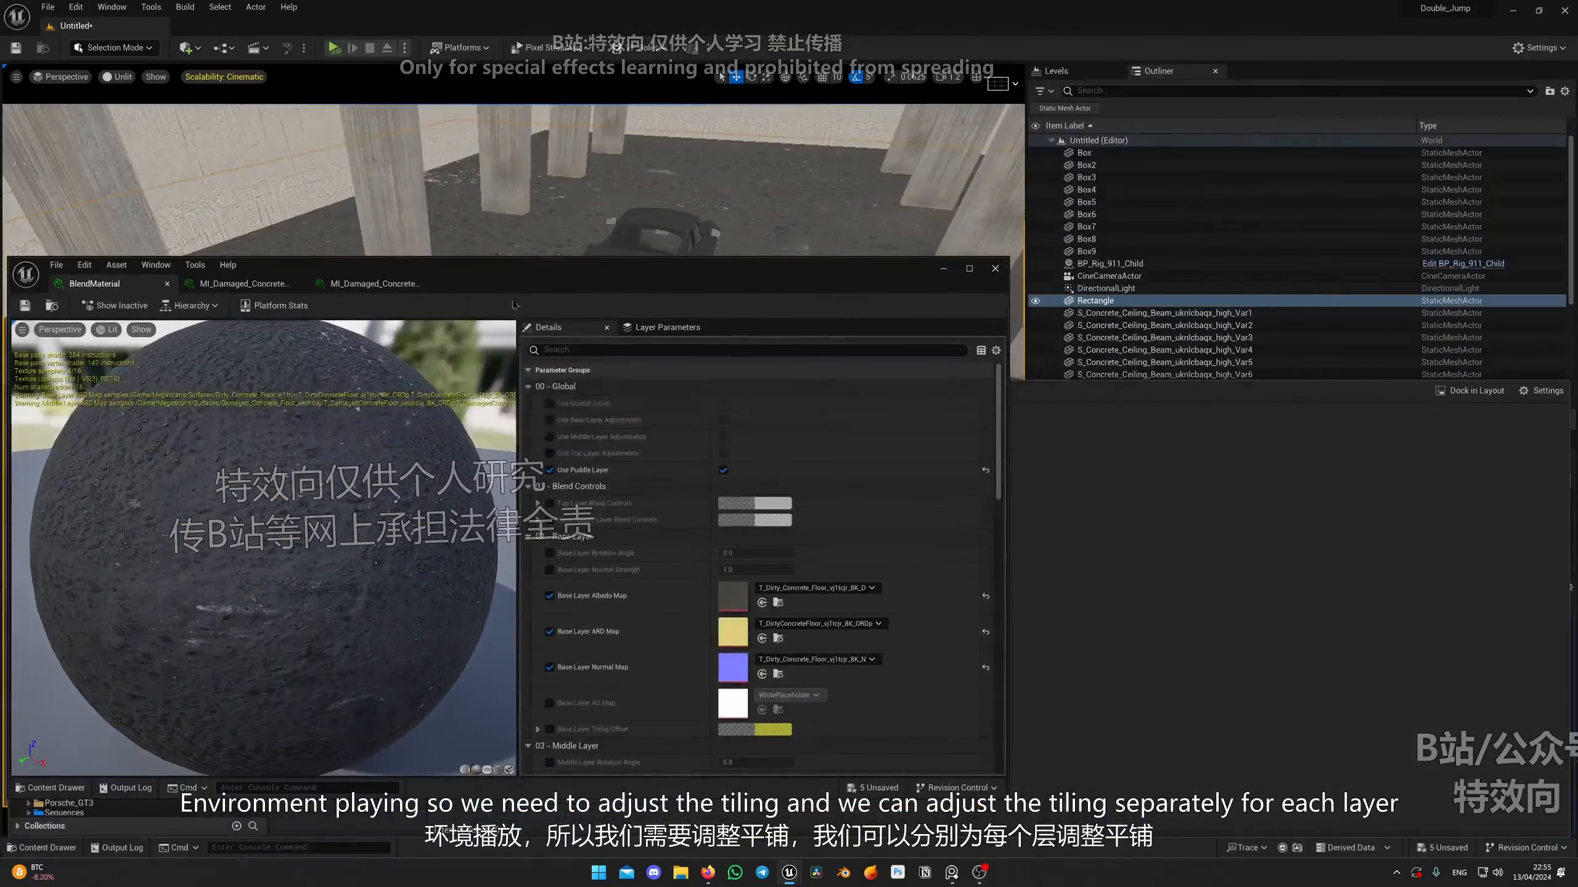
pyautogui.scroll(-3, 601, 494)
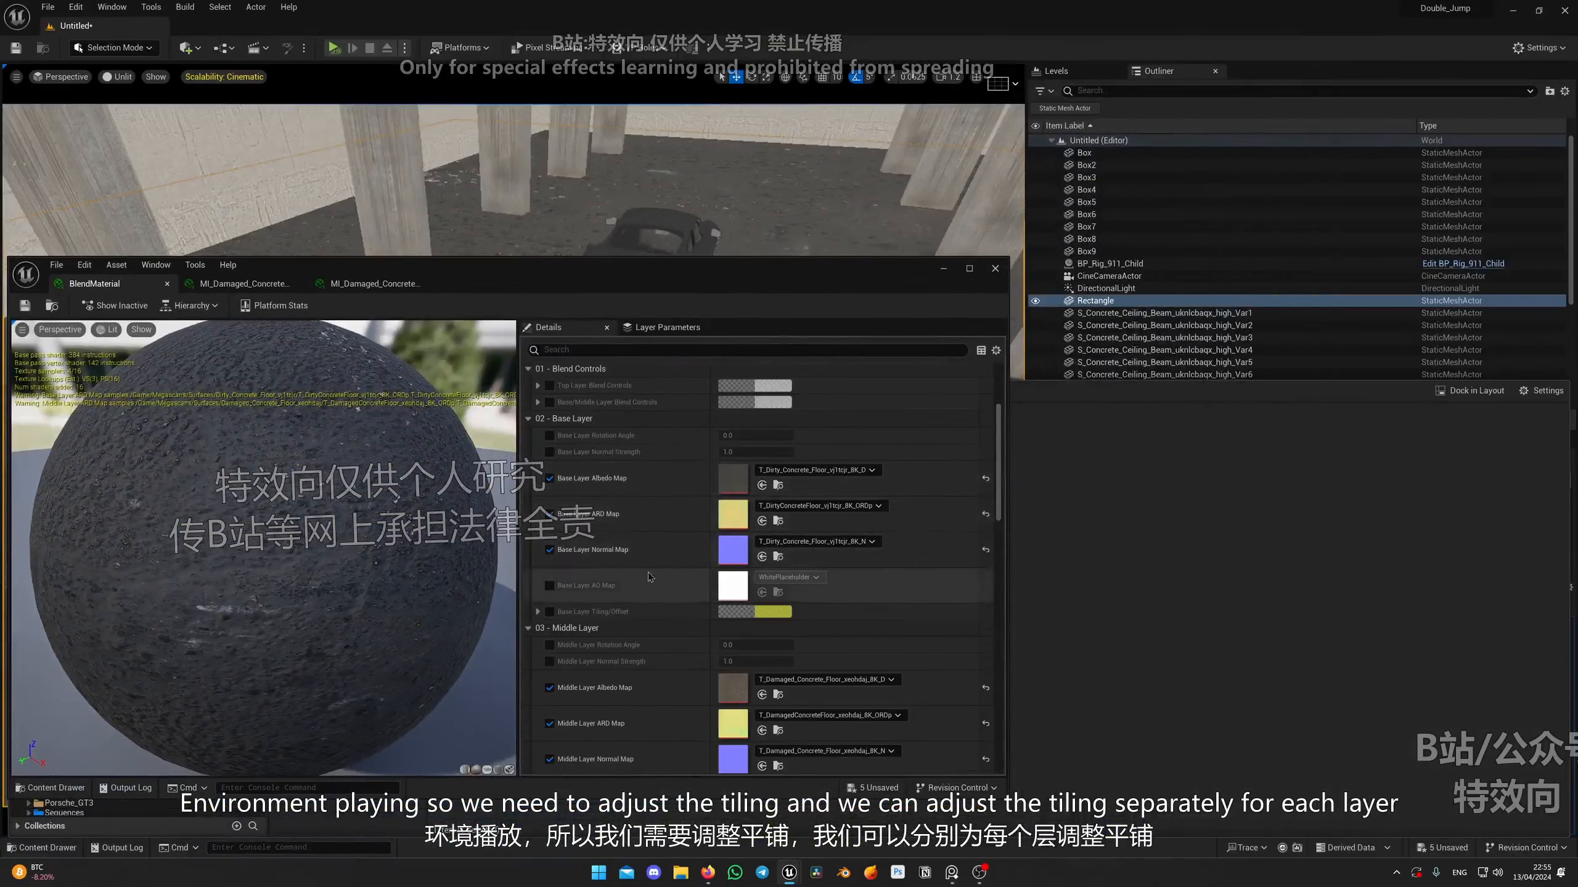
pyautogui.moveTo(724, 265); pyautogui.dragTo(595, 552)
pyautogui.moveTo(760, 356); pyautogui.dragTo(759, 356, button='right')
pyautogui.press('w')
pyautogui.moveTo(595, 553); pyautogui.dragTo(487, 309)
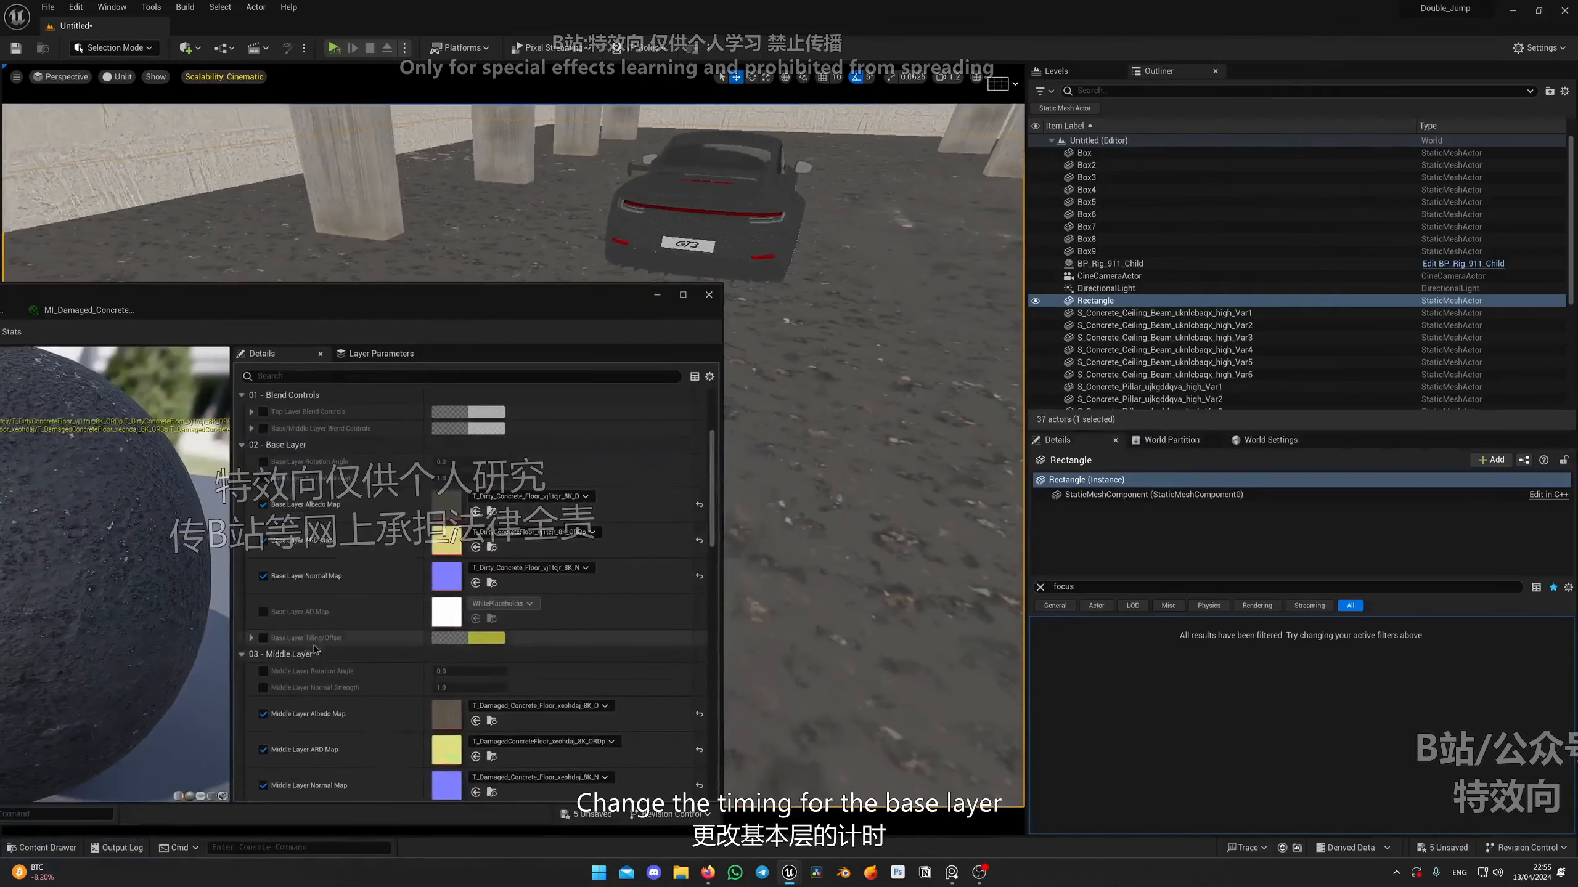
# Enable Base Layer Tiling/Offset in BlendMaterial and set Tiling X and Tiling Y to 15.
pyautogui.click(263, 637)
pyautogui.click(251, 638)
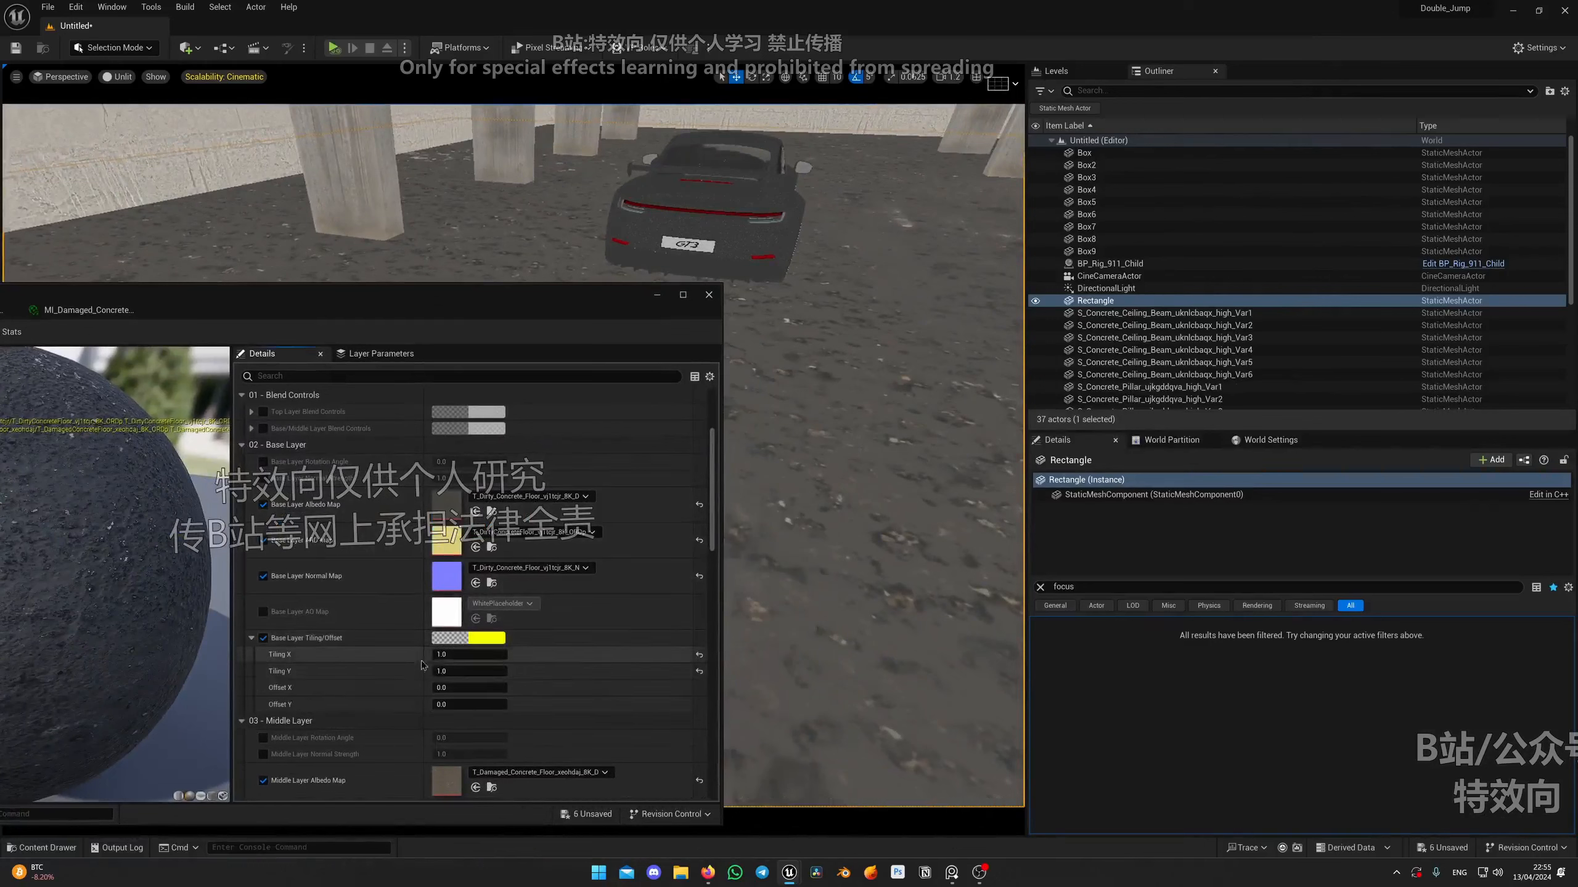
pyautogui.write('15')
pyautogui.press('Tab')
pyautogui.write('15')
pyautogui.press('Return')
pyautogui.moveTo(832, 497)
pyautogui.mouseDown(button='right')
pyautogui.moveTo(832, 596)
pyautogui.moveTo(808, 584)
pyautogui.moveTo(870, 497)
pyautogui.moveTo(826, 510)
pyautogui.mouseUp(button='right')
pyautogui.scroll(-3, 808, 584)
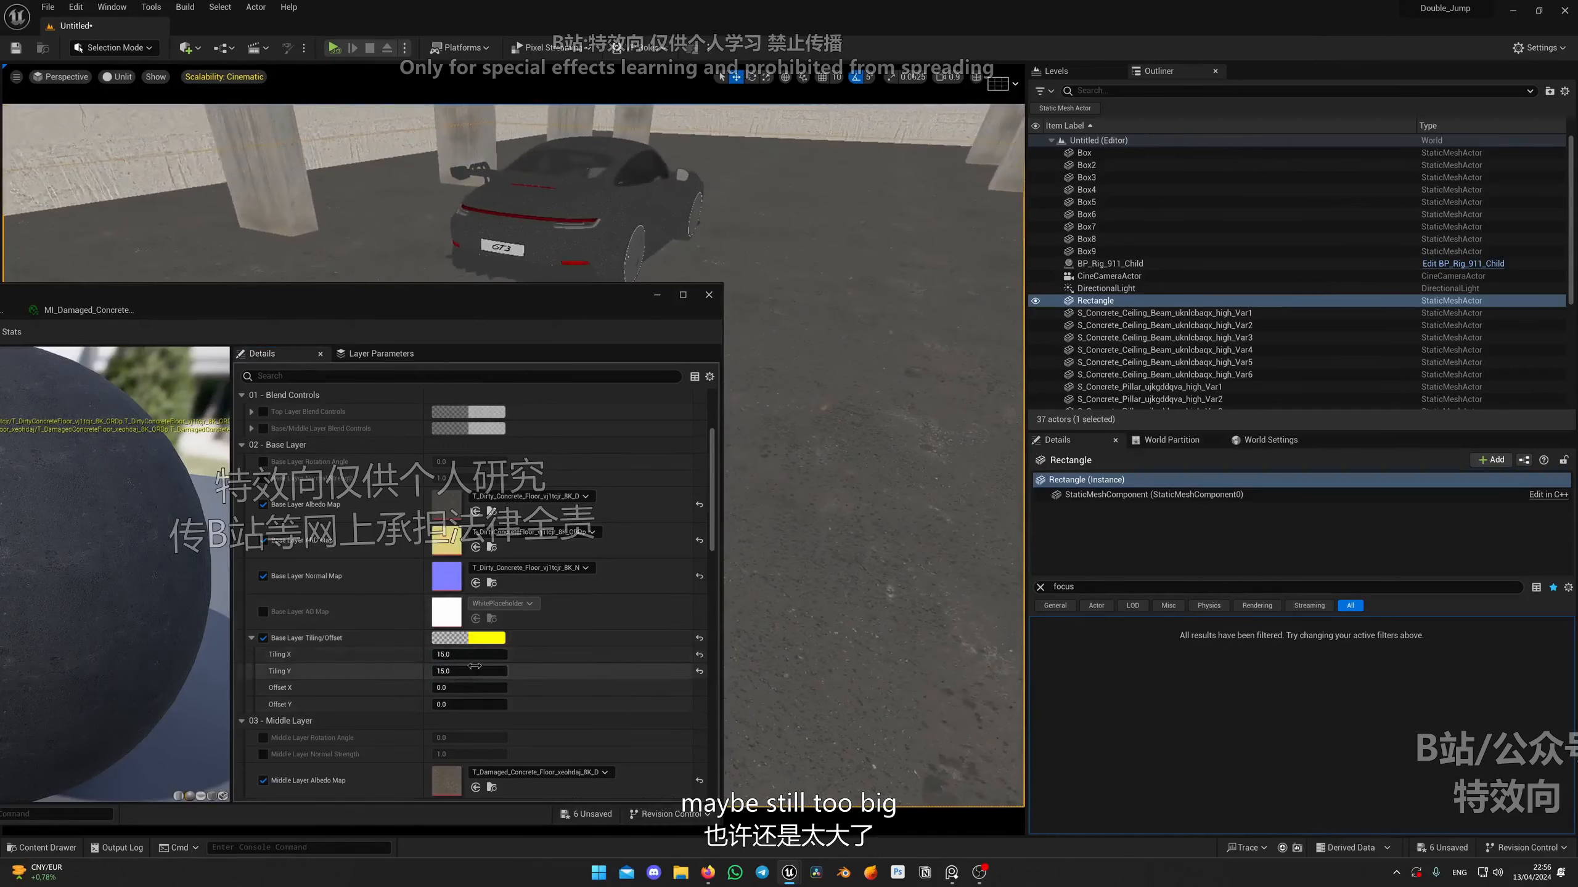
# Set the Base Layer Tiling X and Y to 18 and check the floor in lit and unlit views.
pyautogui.click(497, 654)
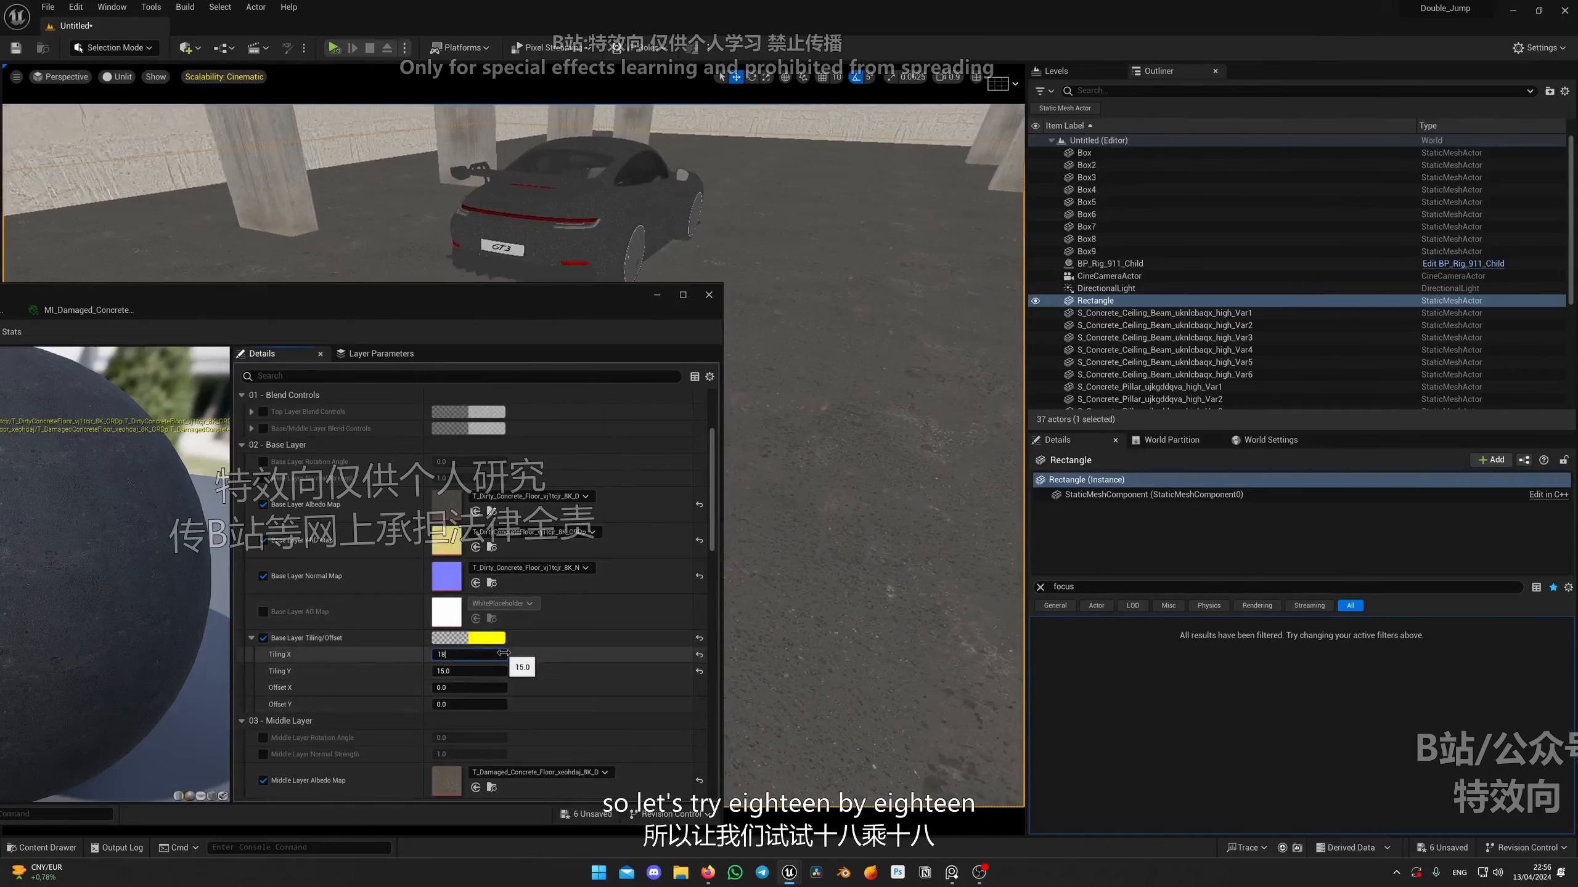
pyautogui.click(657, 295)
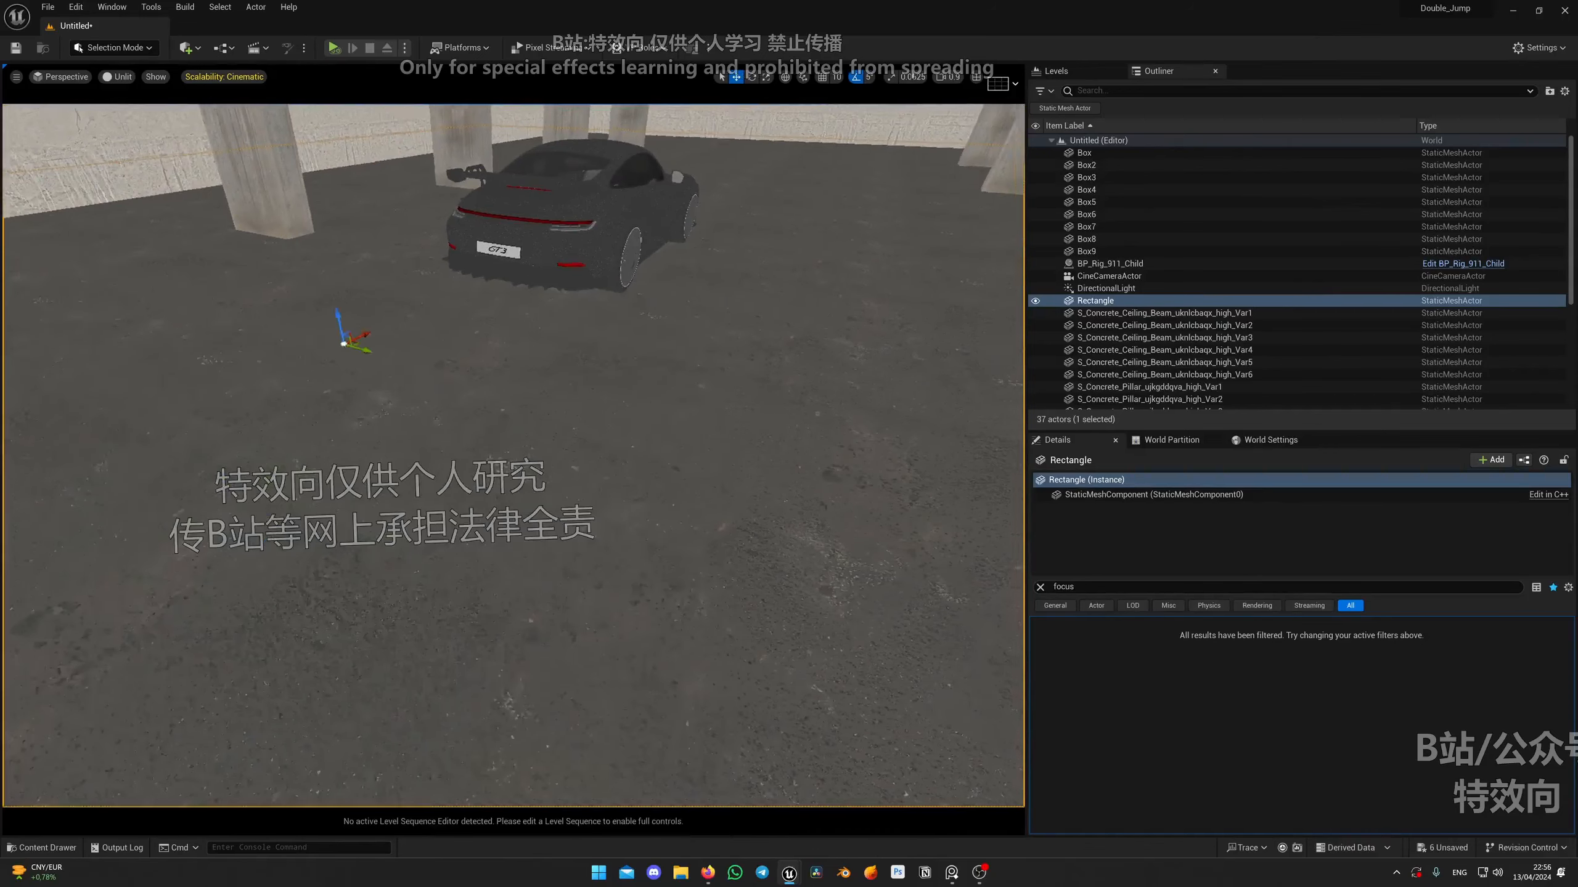
pyautogui.hotkey('alt', '4')
pyautogui.moveTo(785, 433); pyautogui.dragTo(882, 497, button='right')
pyautogui.moveTo(609, 466); pyautogui.dragTo(745, 500, button='right')
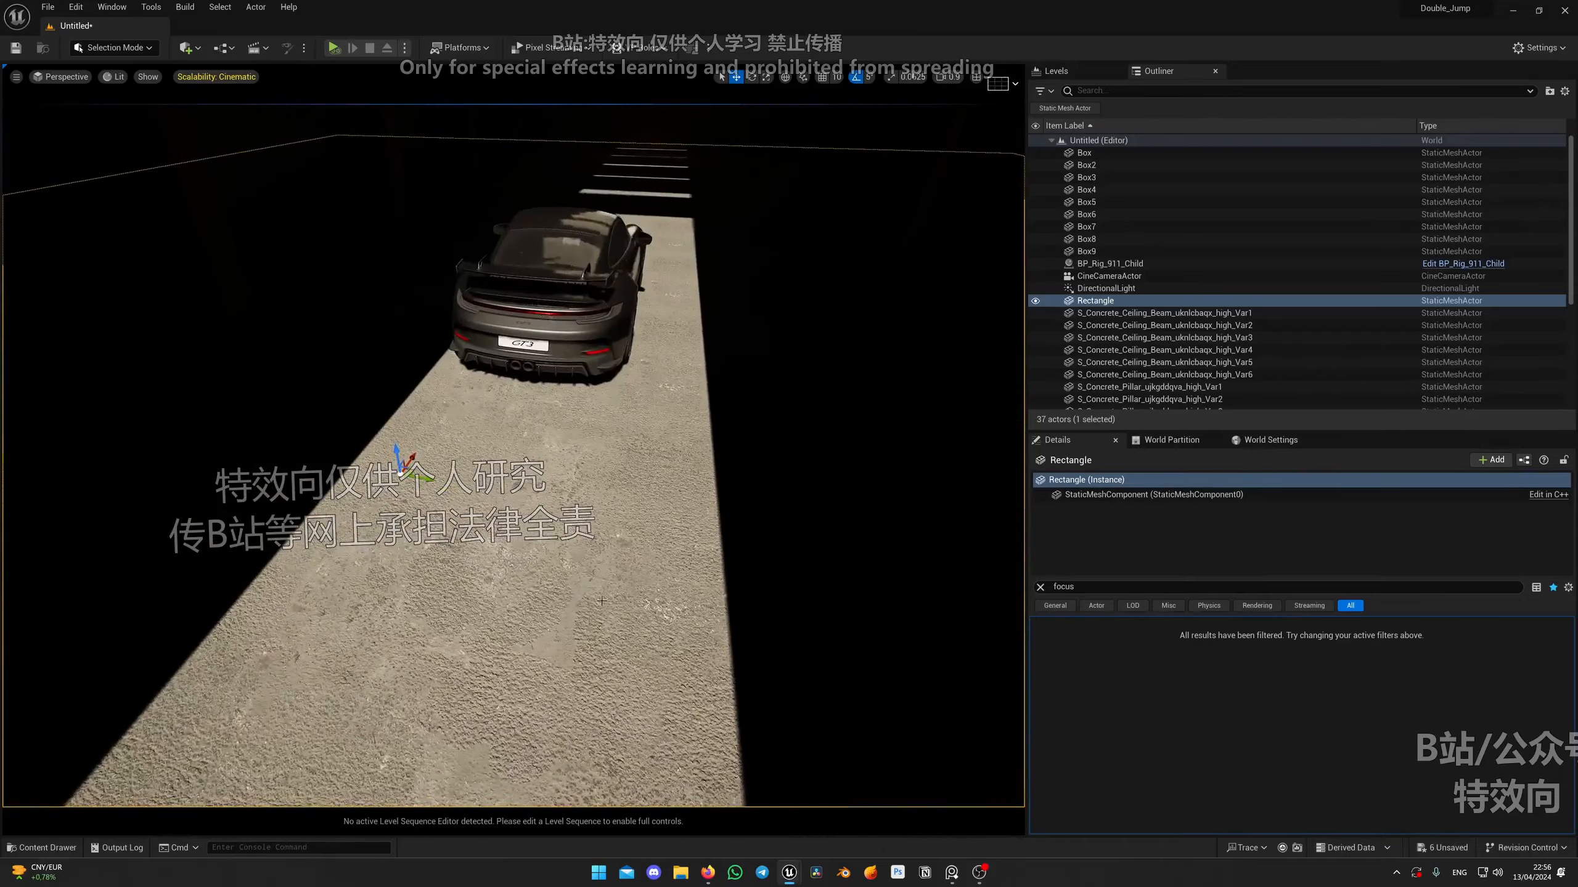
pyautogui.moveTo(601, 601); pyautogui.dragTo(562, 631, button='right')
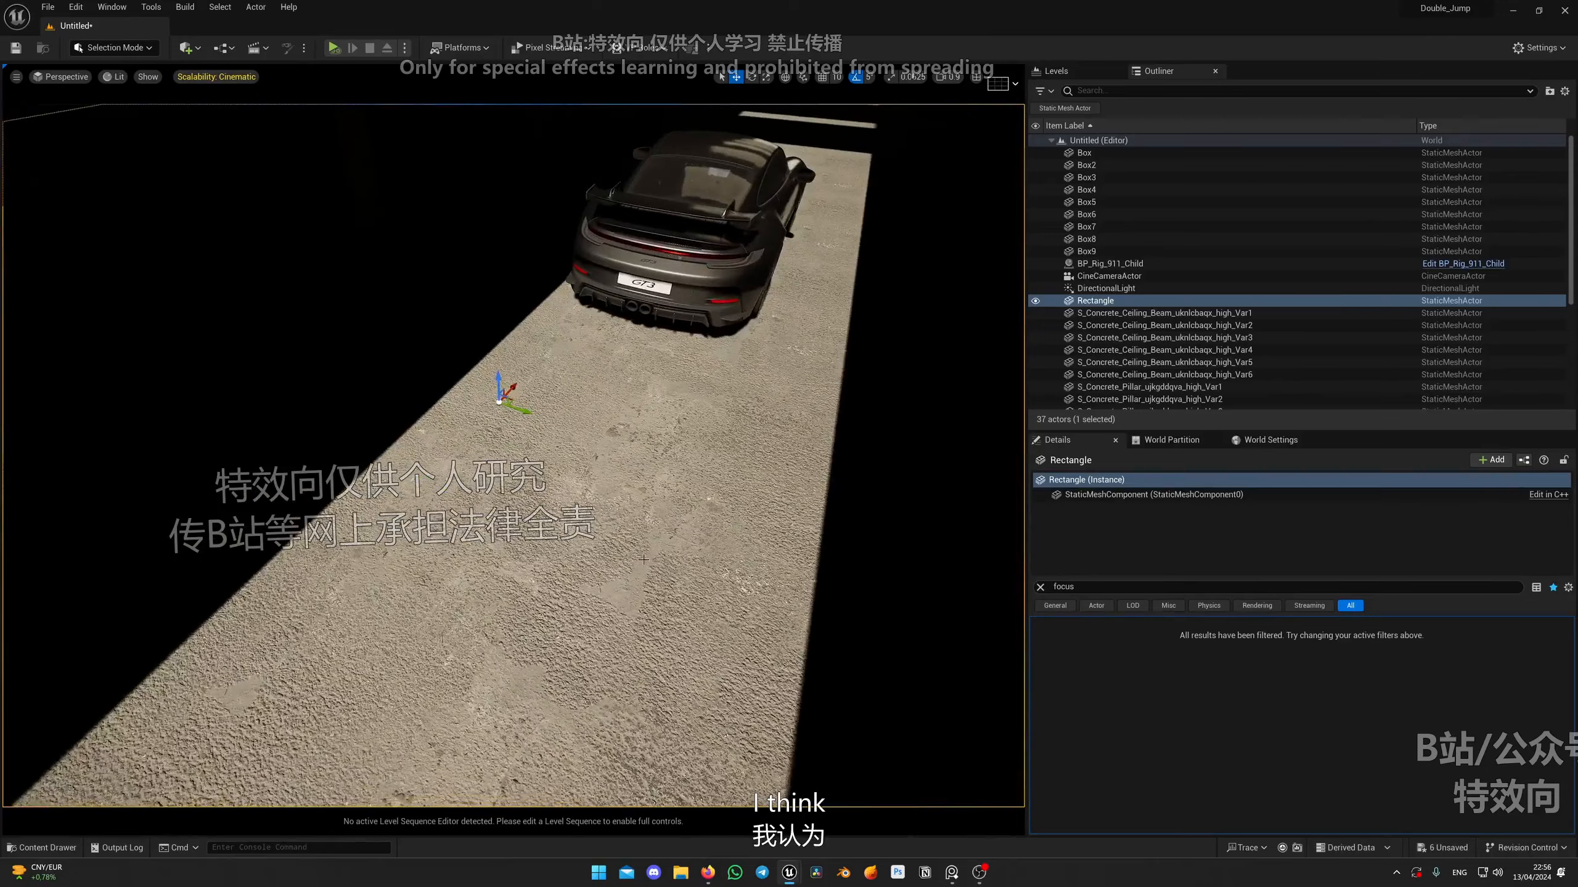
pyautogui.hotkey('alt', '3')
pyautogui.moveTo(642, 560); pyautogui.dragTo(659, 504, button='right')
# Enable Middle Layer Tiling/Offset with Tiling X and Y at 18, save BlendMaterial, and minimize its editor.
pyautogui.hotkey('alt', 'Tab')
pyautogui.moveTo(453, 312); pyautogui.dragTo(501, 224)
pyautogui.scroll(-5, 350, 510)
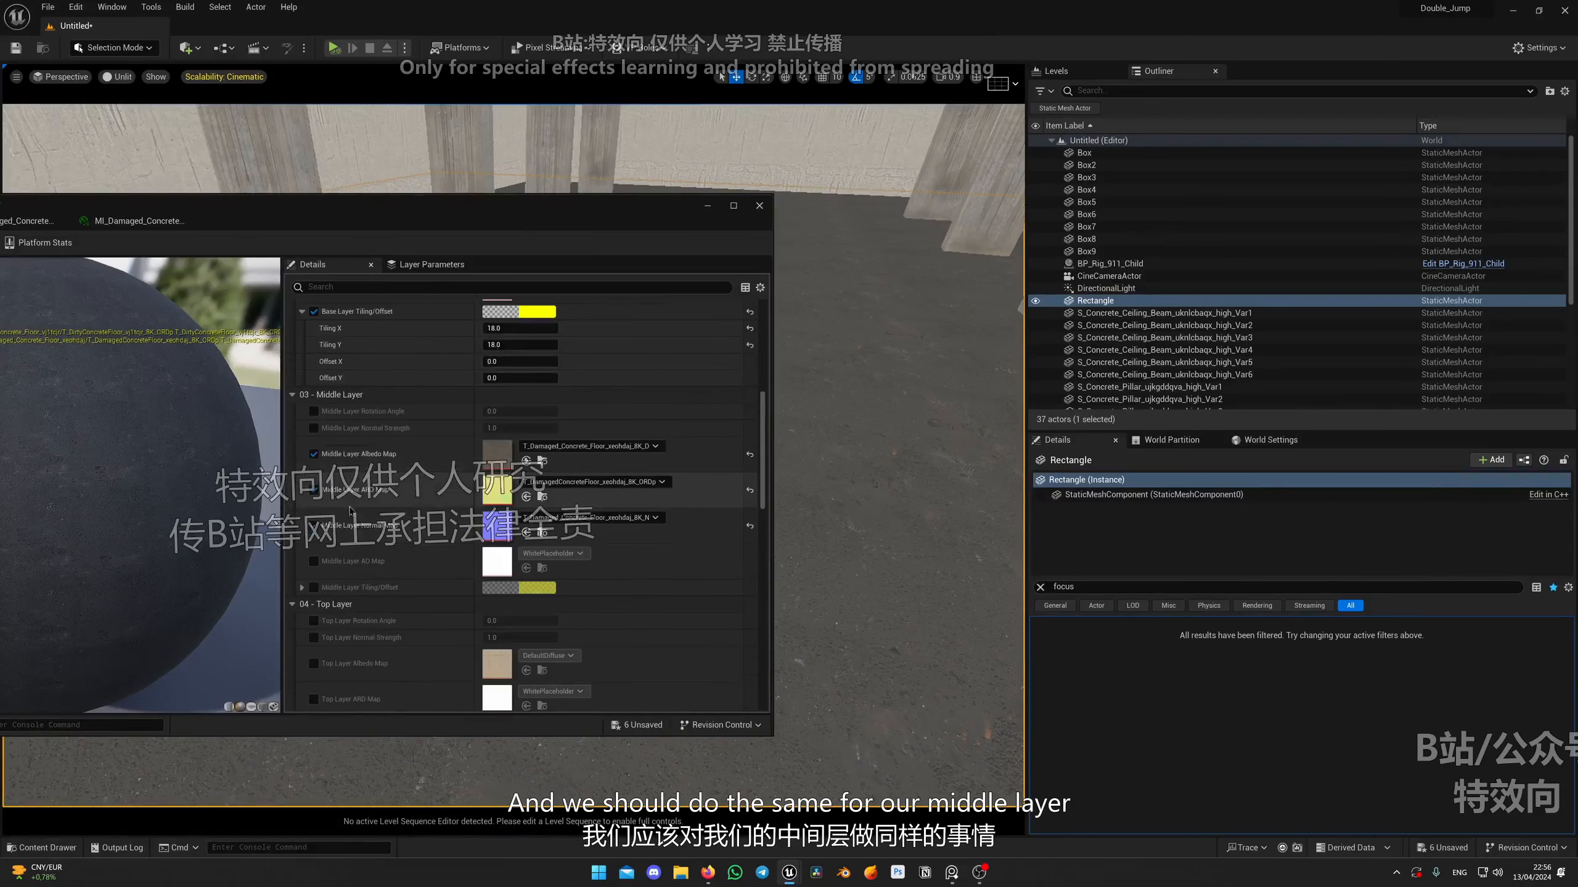
pyautogui.scroll(-1, 329, 541)
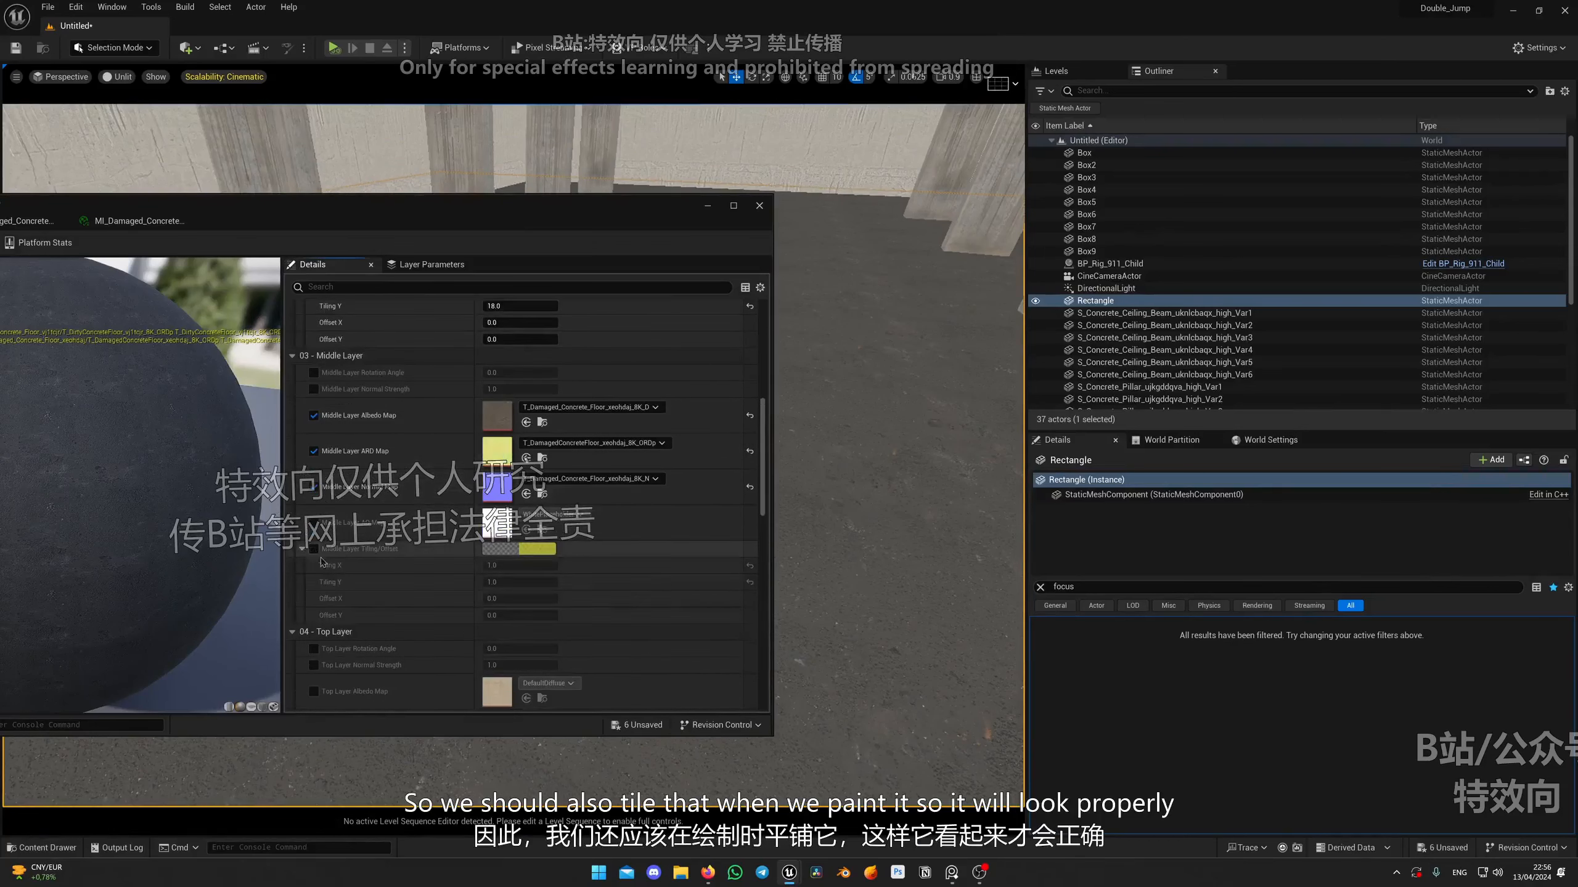
pyautogui.click(314, 549)
pyautogui.click(517, 566)
pyautogui.write('18')
pyautogui.press('Tab')
pyautogui.write('18')
pyautogui.press('Return')
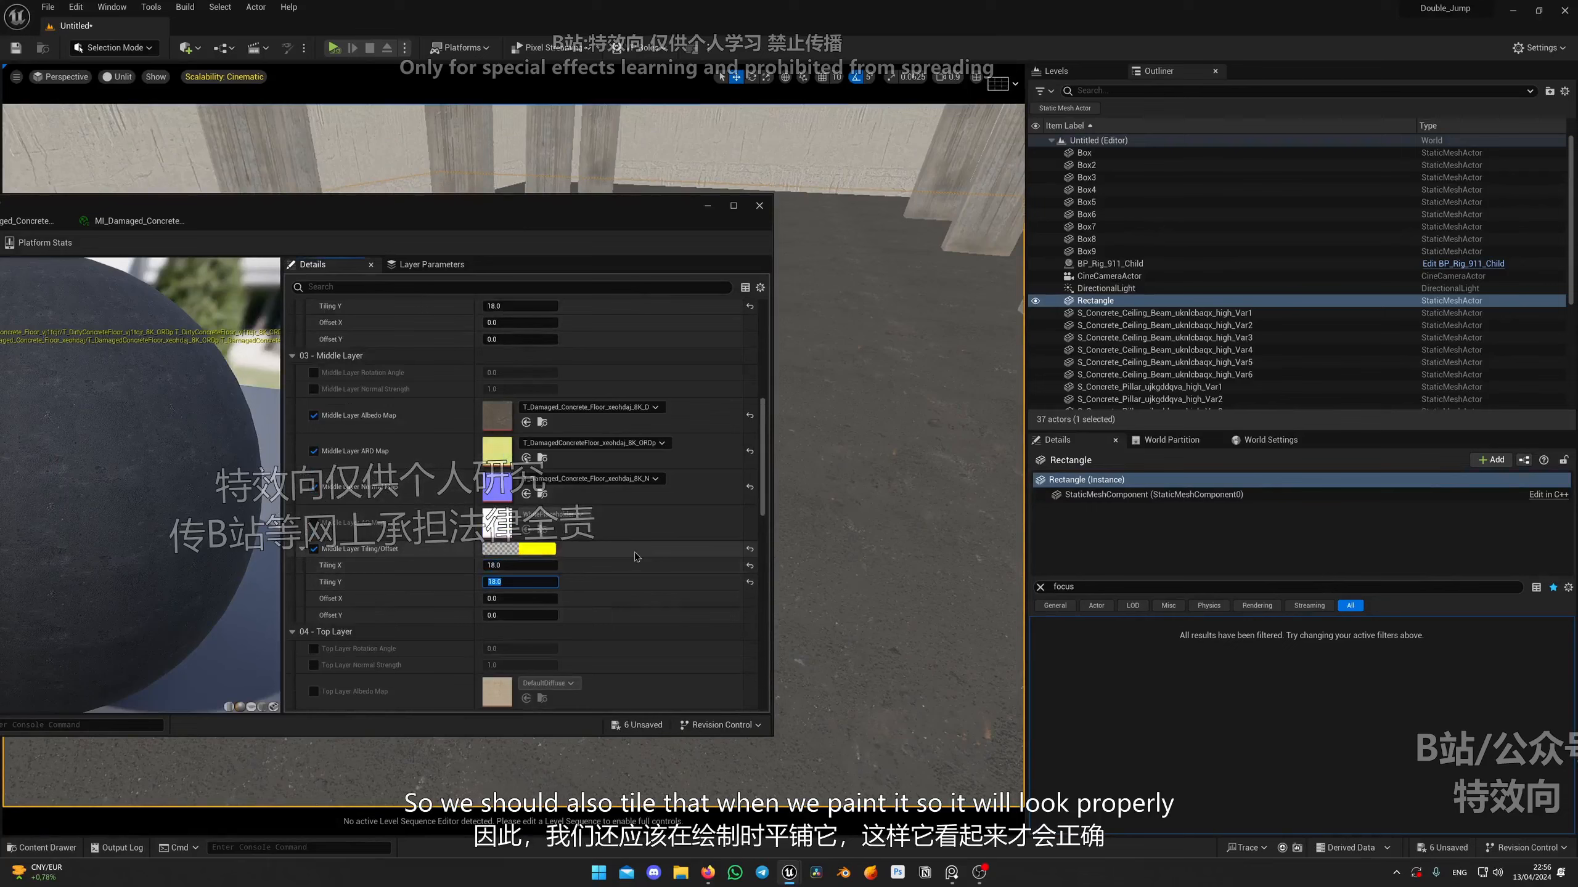
pyautogui.scroll(1, 631, 526)
pyautogui.moveTo(664, 232); pyautogui.dragTo(887, 322)
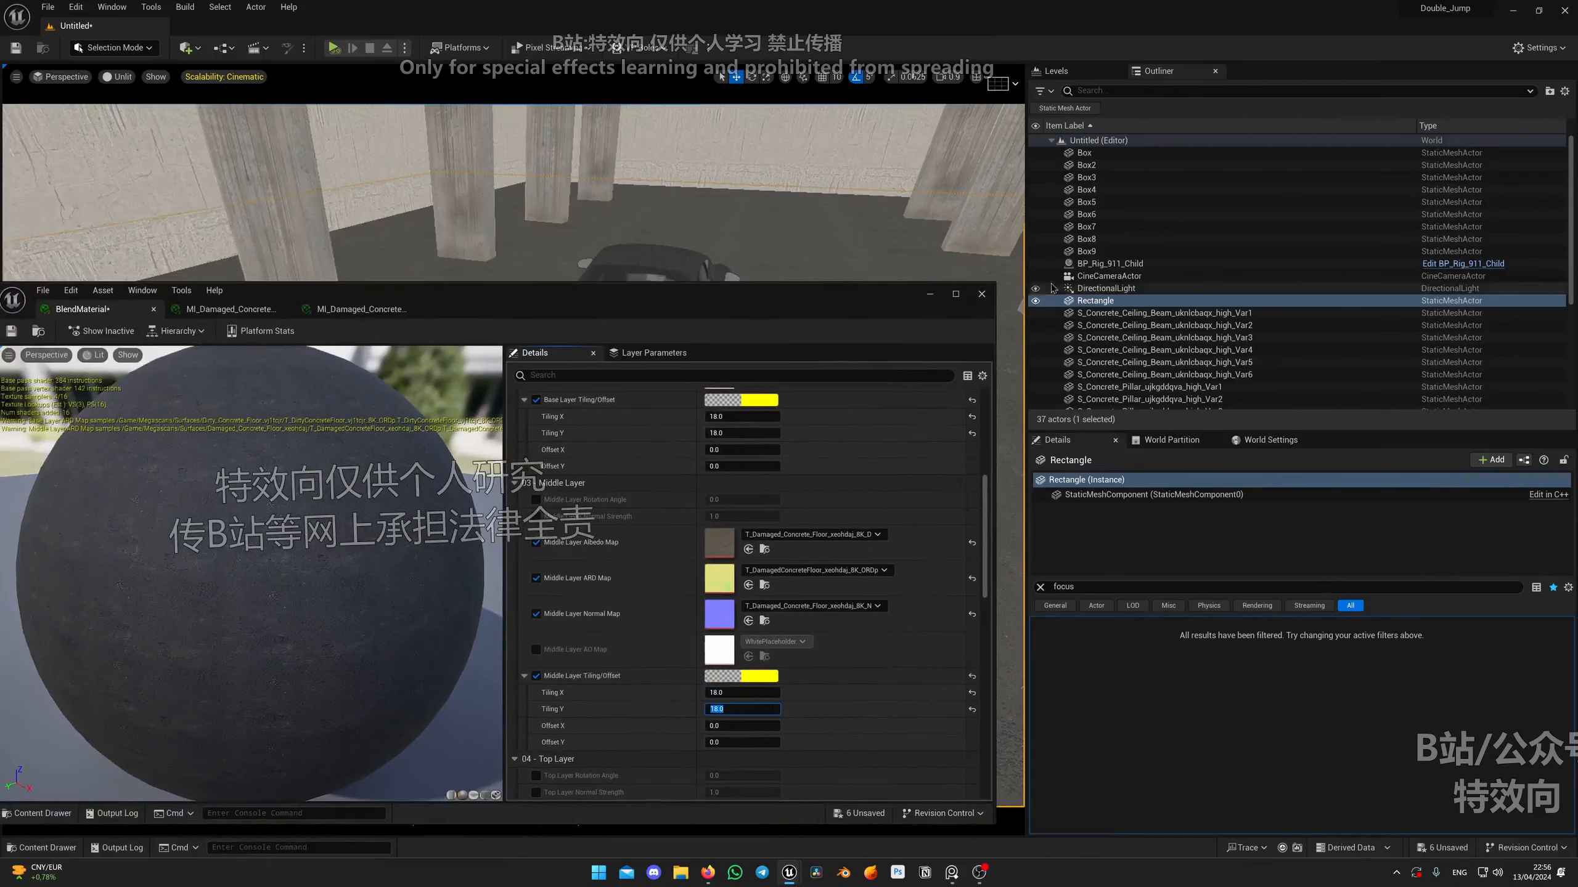
pyautogui.click(928, 294)
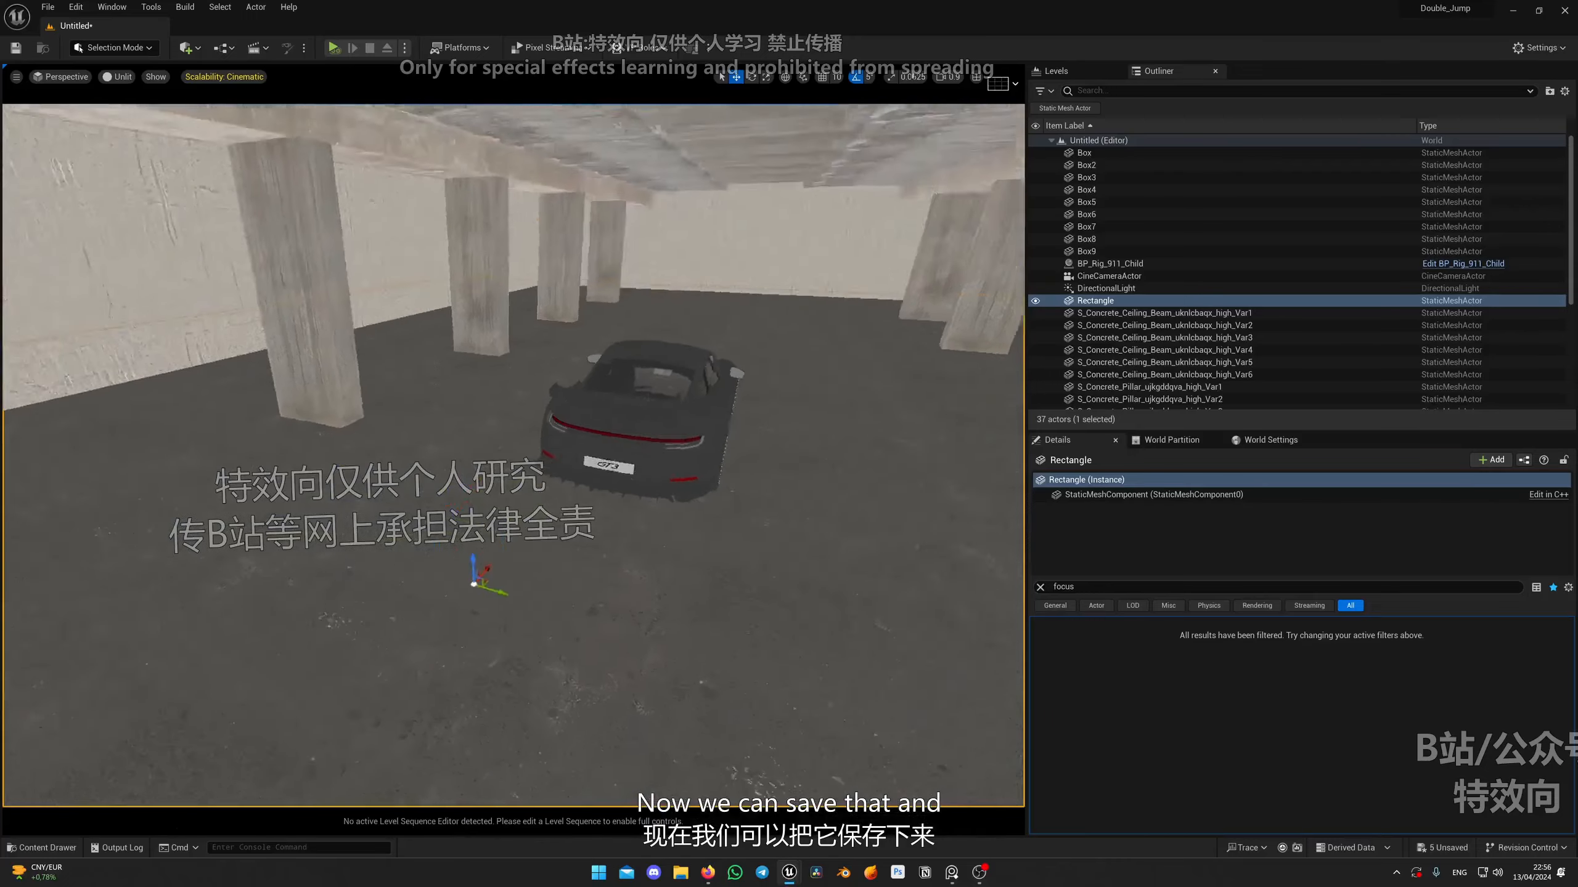
# Switch the level editor to Mesh Paint mode and activate the Paint tool for the floor rectangle.
pyautogui.hotkey('alt', '4')
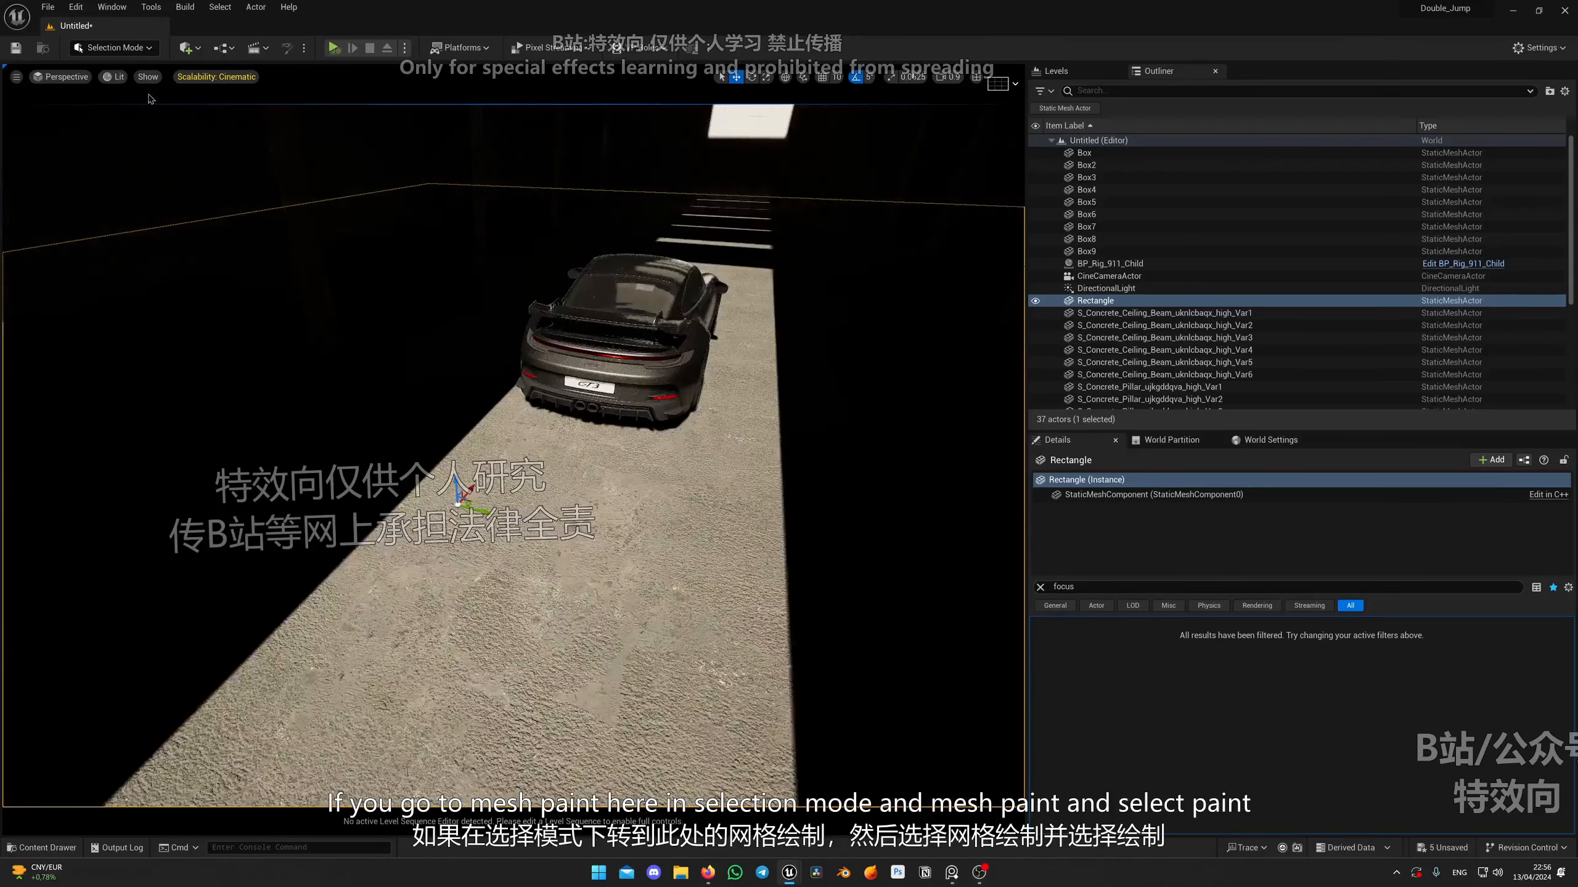
pyautogui.click(118, 76)
pyautogui.click(133, 49)
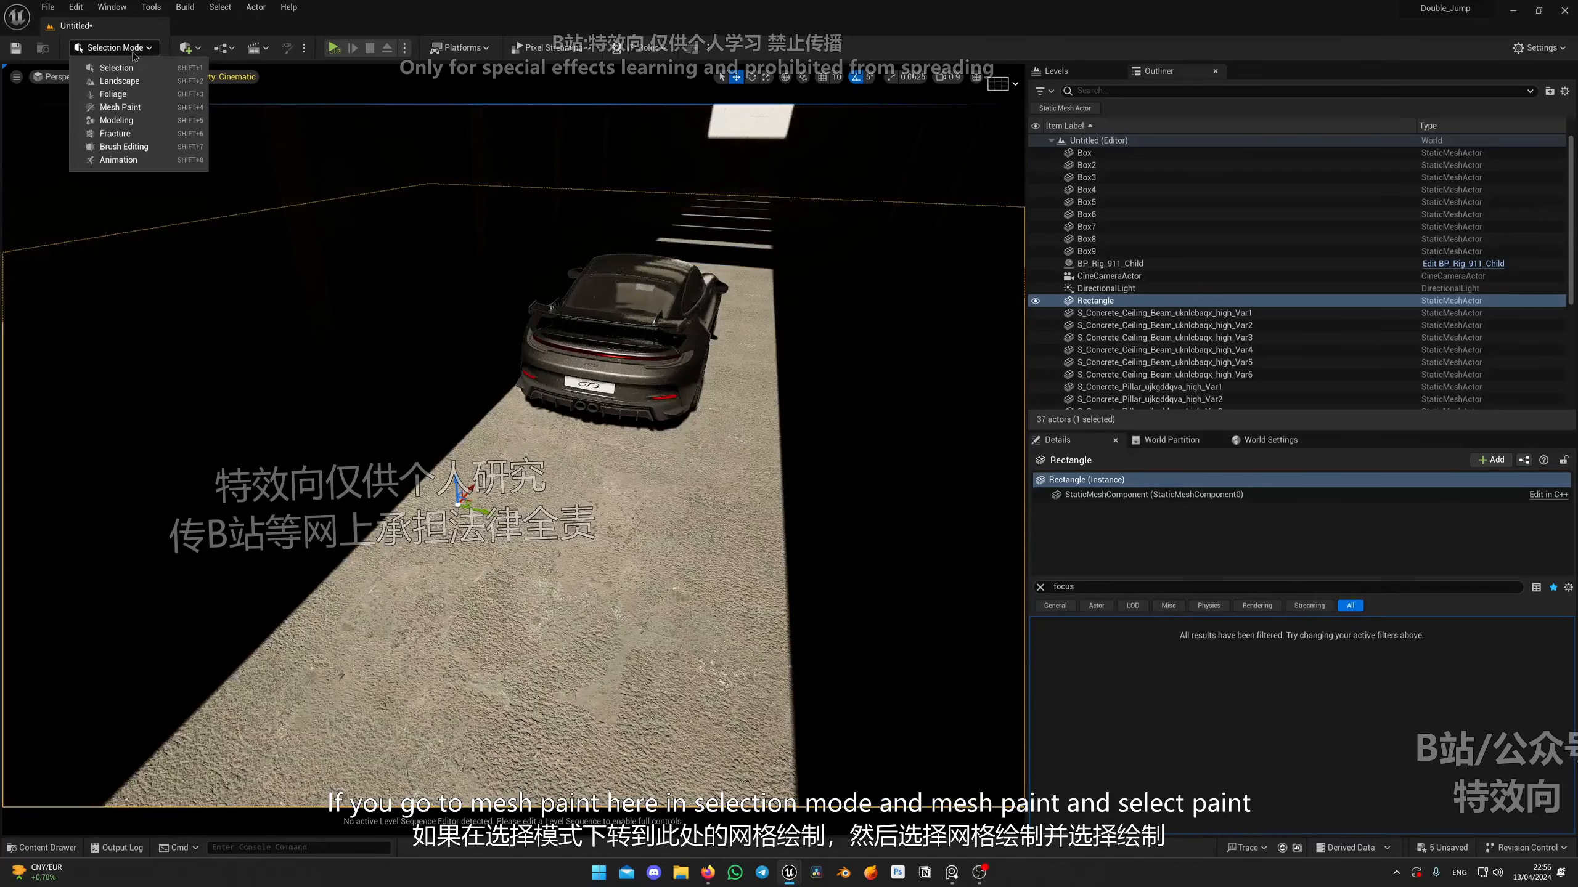
pyautogui.click(120, 107)
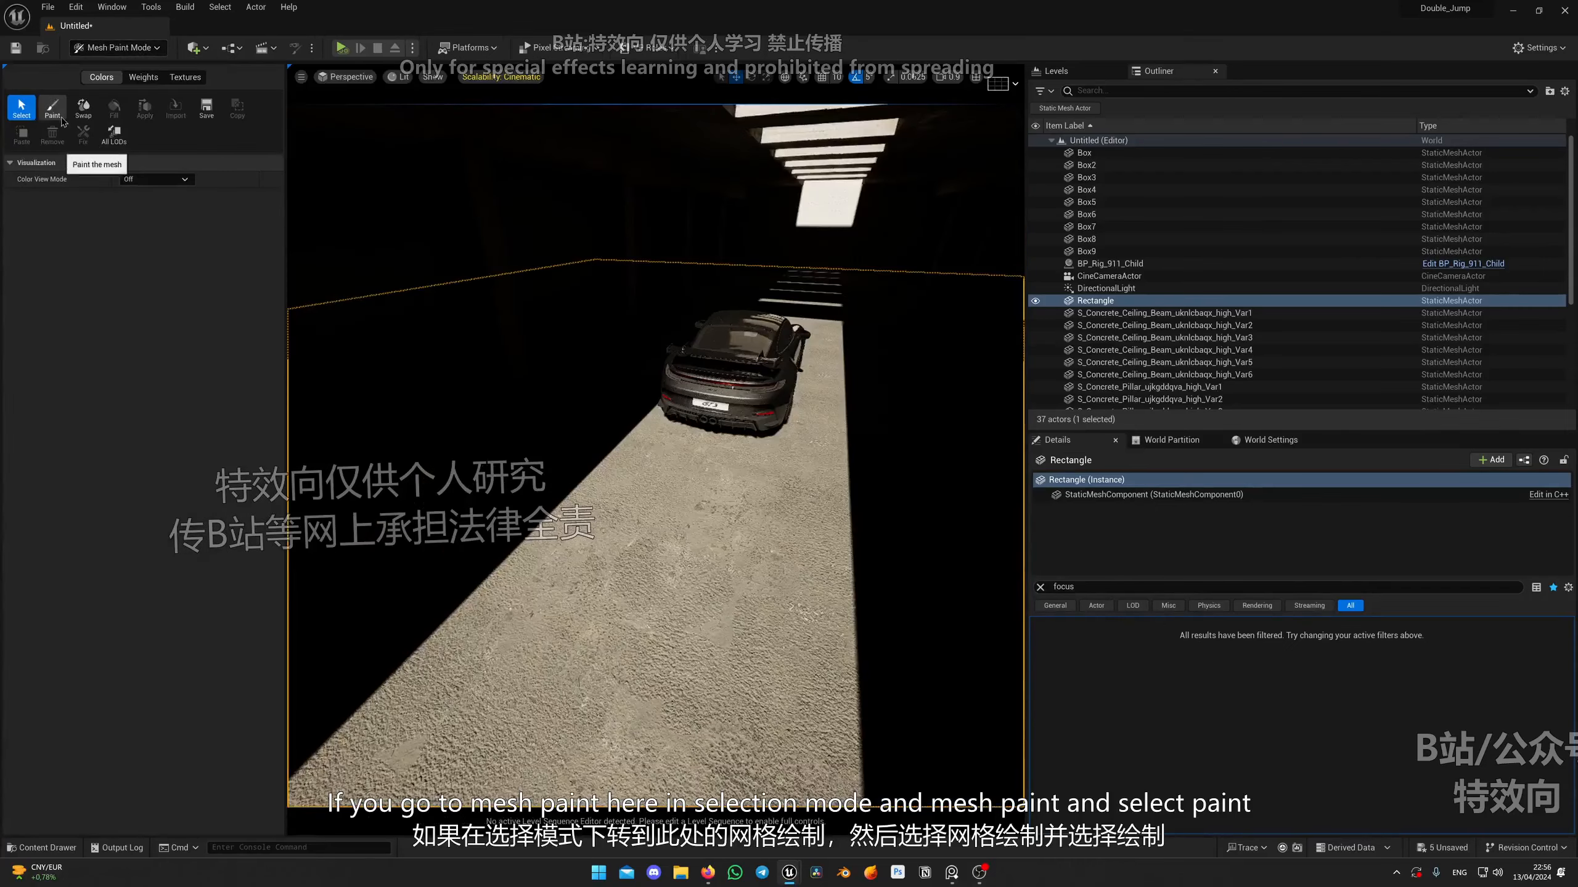
pyautogui.click(52, 108)
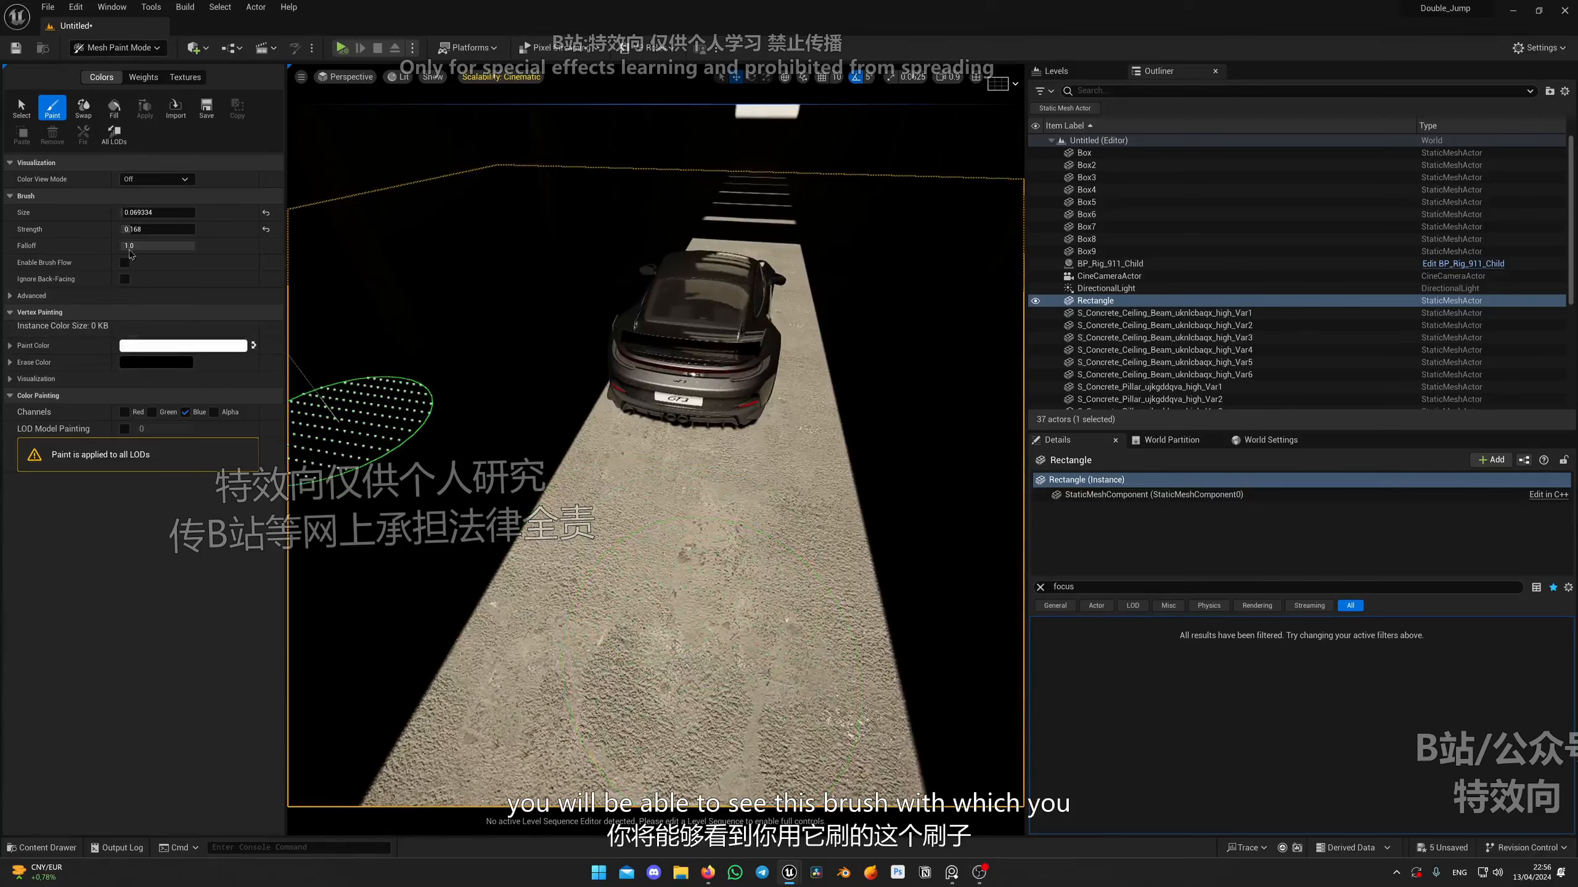
# Set the paint brush size to about 0.059 and its strength to about 0.34 in unlit view.
pyautogui.moveTo(615, 529)
pyautogui.mouseDown(button='right')
pyautogui.moveTo(651, 525)
pyautogui.moveTo(749, 467)
pyautogui.moveTo(664, 457)
pyautogui.mouseUp(button='right')
pyautogui.moveTo(138, 214)
pyautogui.mouseDown()
pyautogui.moveTo(171, 214)
pyautogui.moveTo(126, 230)
pyautogui.mouseUp()
pyautogui.moveTo(652, 534); pyautogui.dragTo(677, 494, button='right')
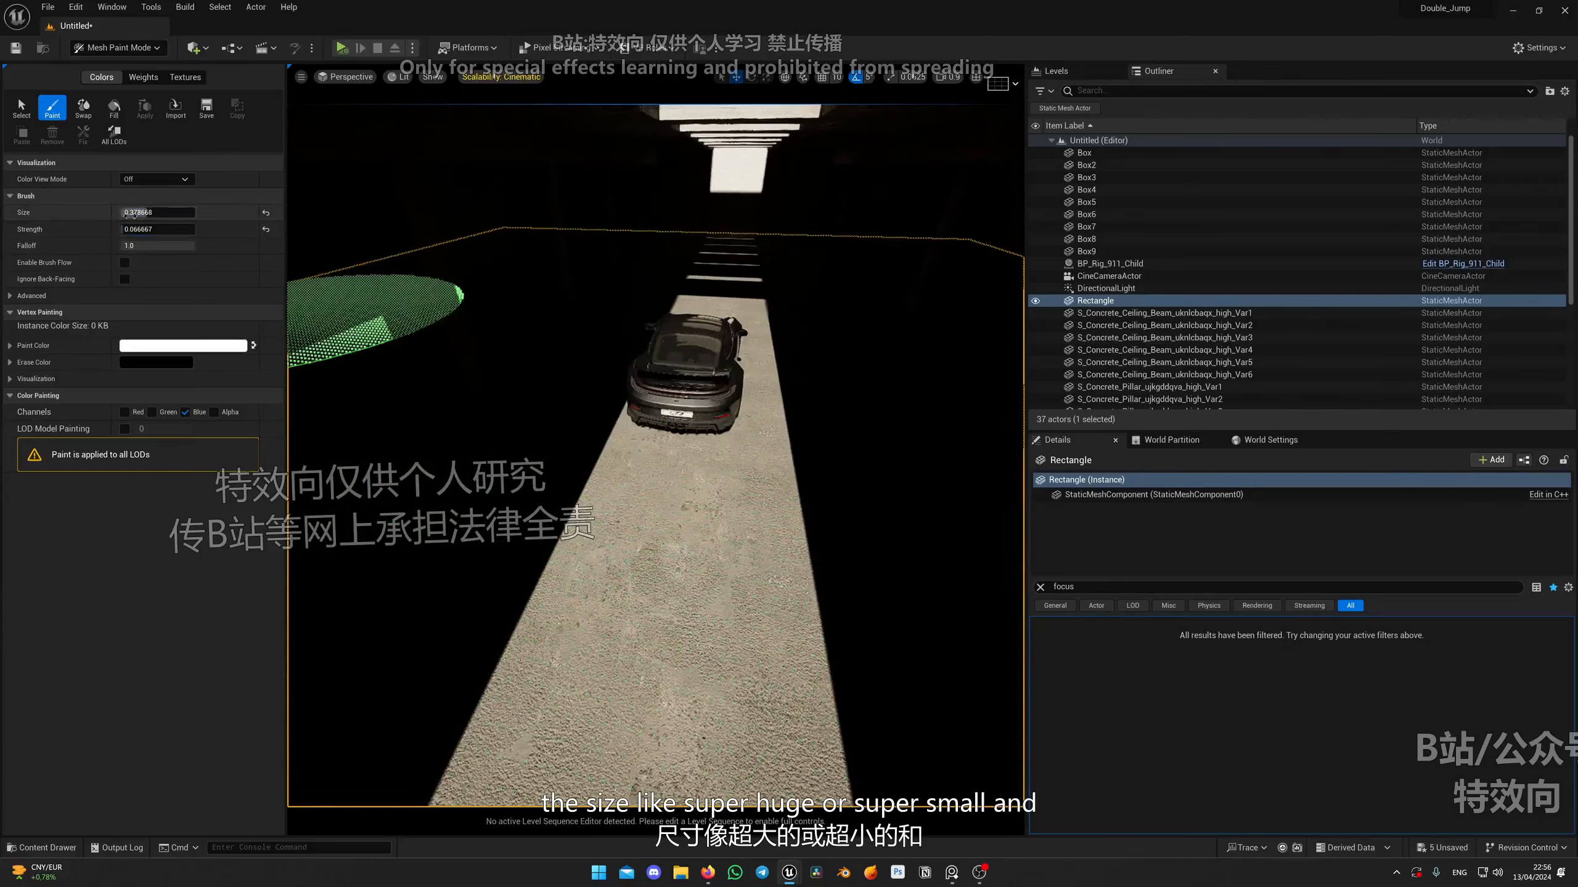
pyautogui.moveTo(142, 229); pyautogui.dragTo(140, 230)
pyautogui.moveTo(652, 472); pyautogui.dragTo(633, 515, button='right')
pyautogui.hotkey('alt', '3')
pyautogui.press('w')
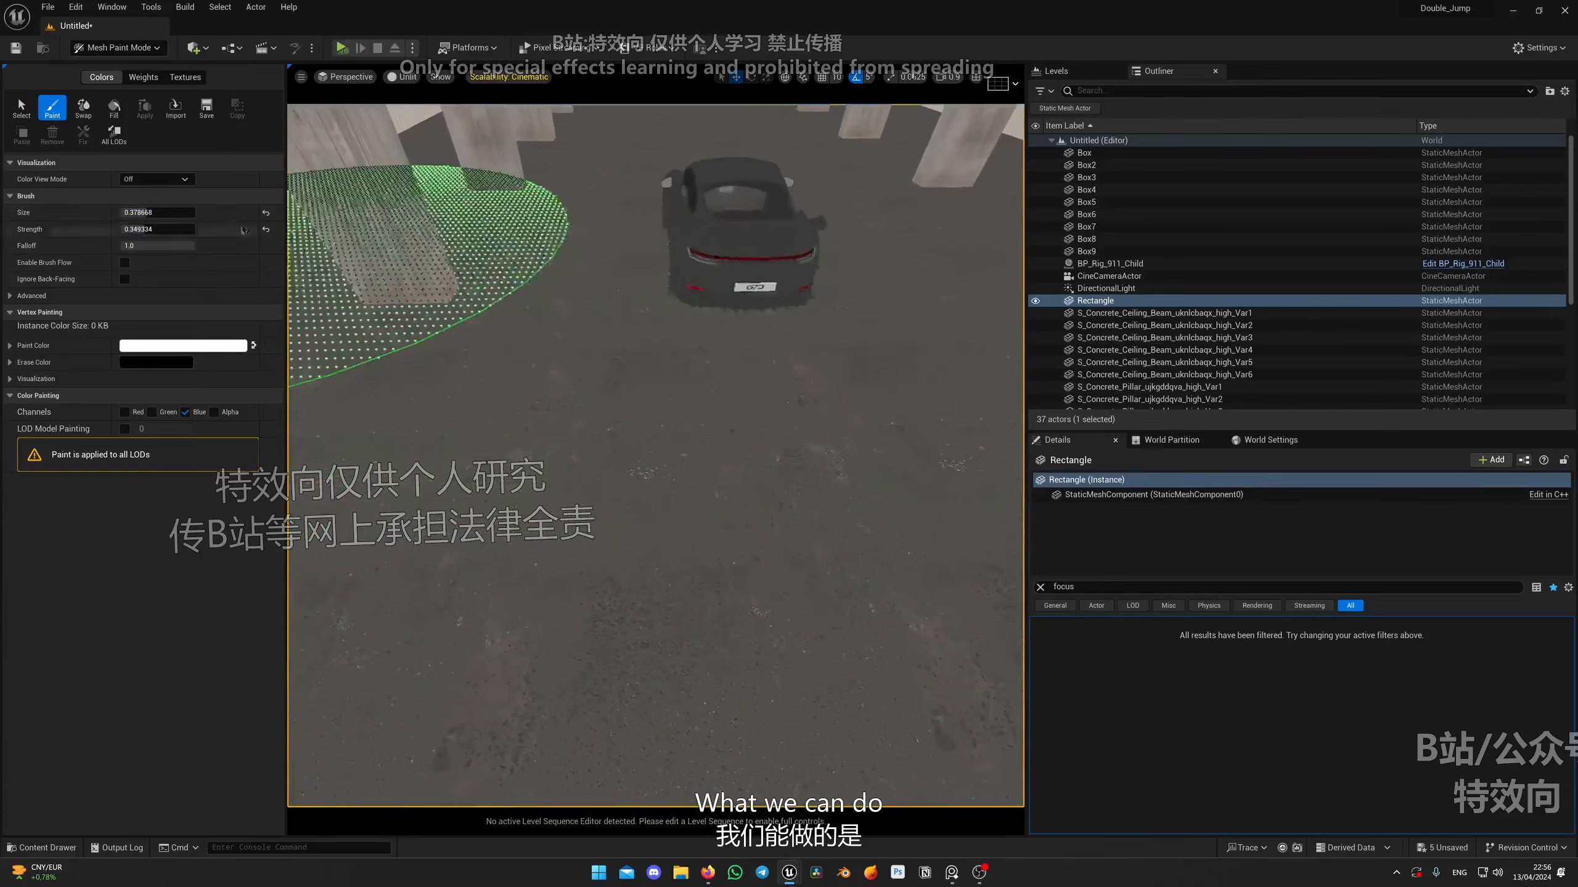
pyautogui.moveTo(147, 213); pyautogui.dragTo(128, 213)
pyautogui.moveTo(856, 575)
pyautogui.mouseDown(button='right')
pyautogui.moveTo(839, 569)
pyautogui.moveTo(920, 602)
pyautogui.mouseUp(button='right')
pyautogui.press('w')
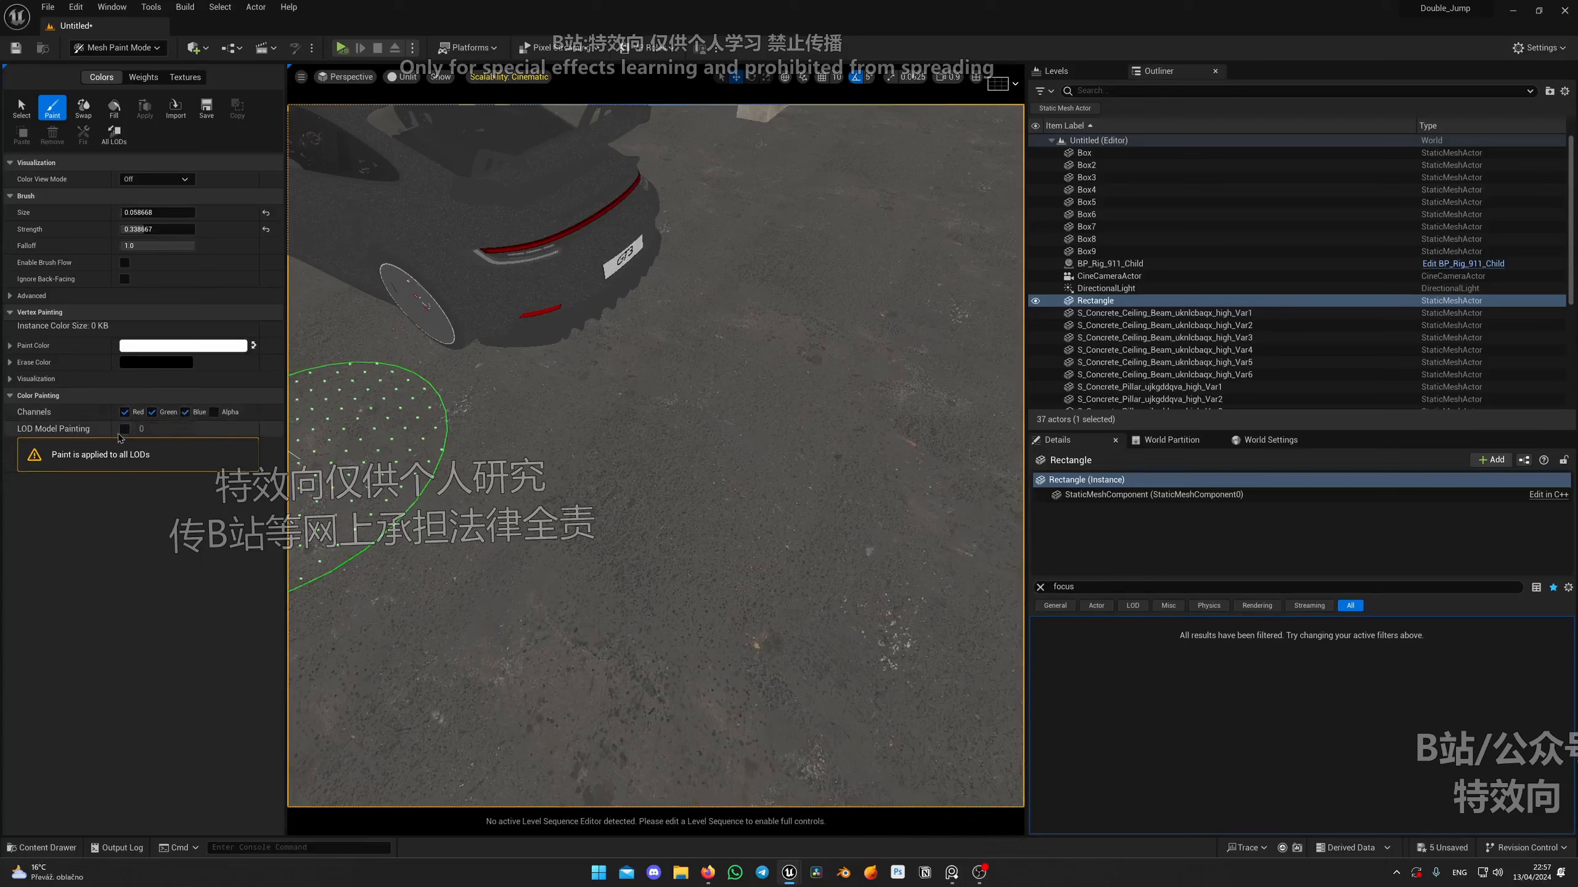
# Restrict color painting to the Red channel and try swapping the paint and erase colors.
pyautogui.click(155, 414)
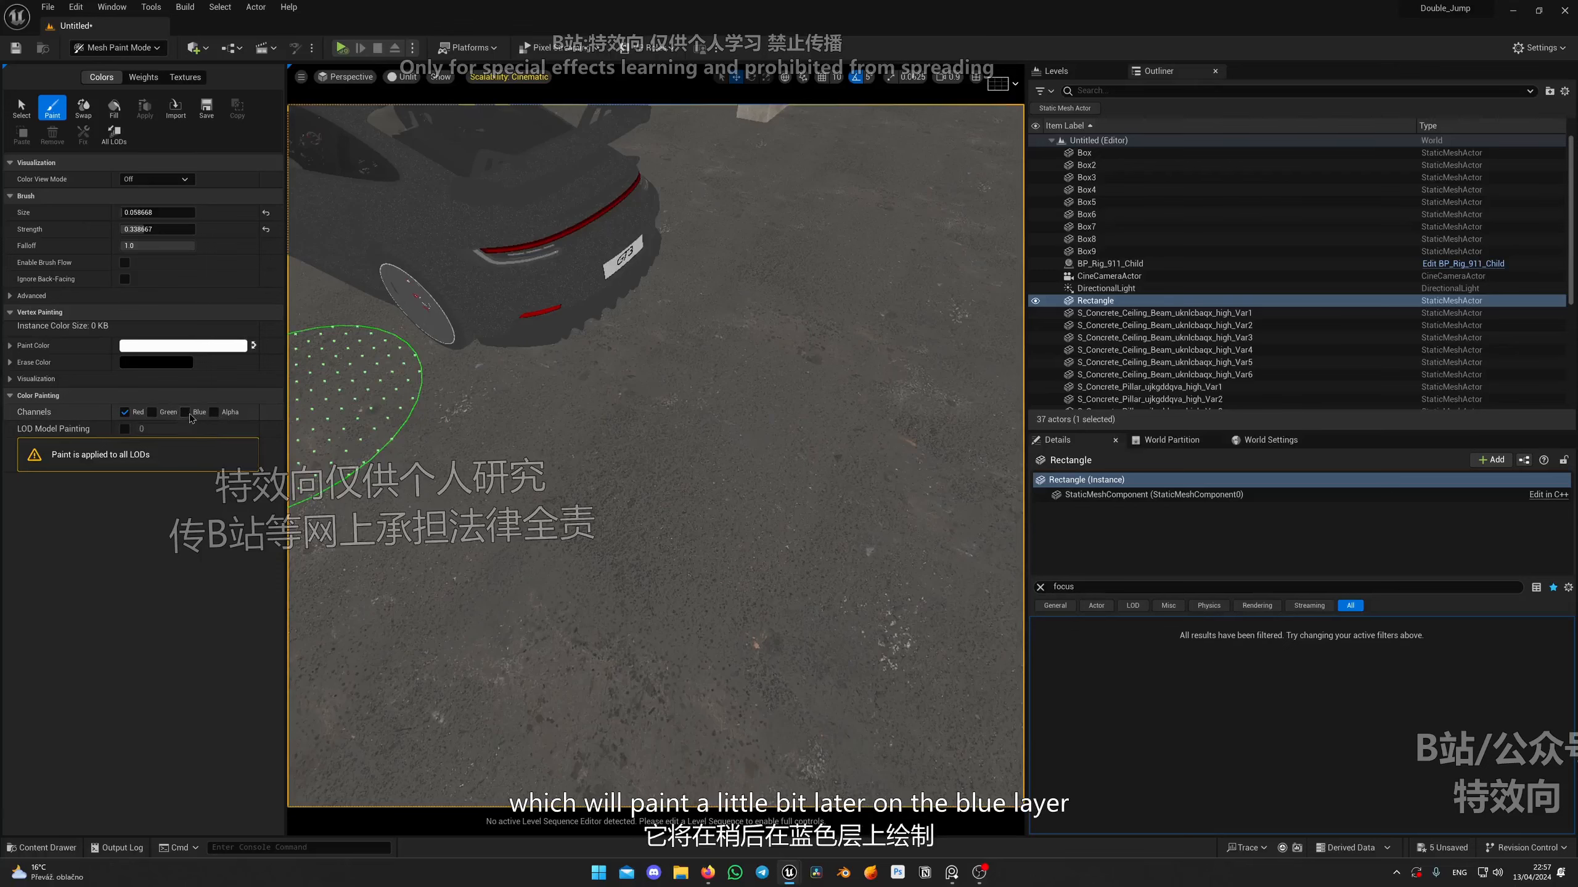
pyautogui.press('s')
pyautogui.moveTo(528, 519); pyautogui.dragTo(528, 519, button='right')
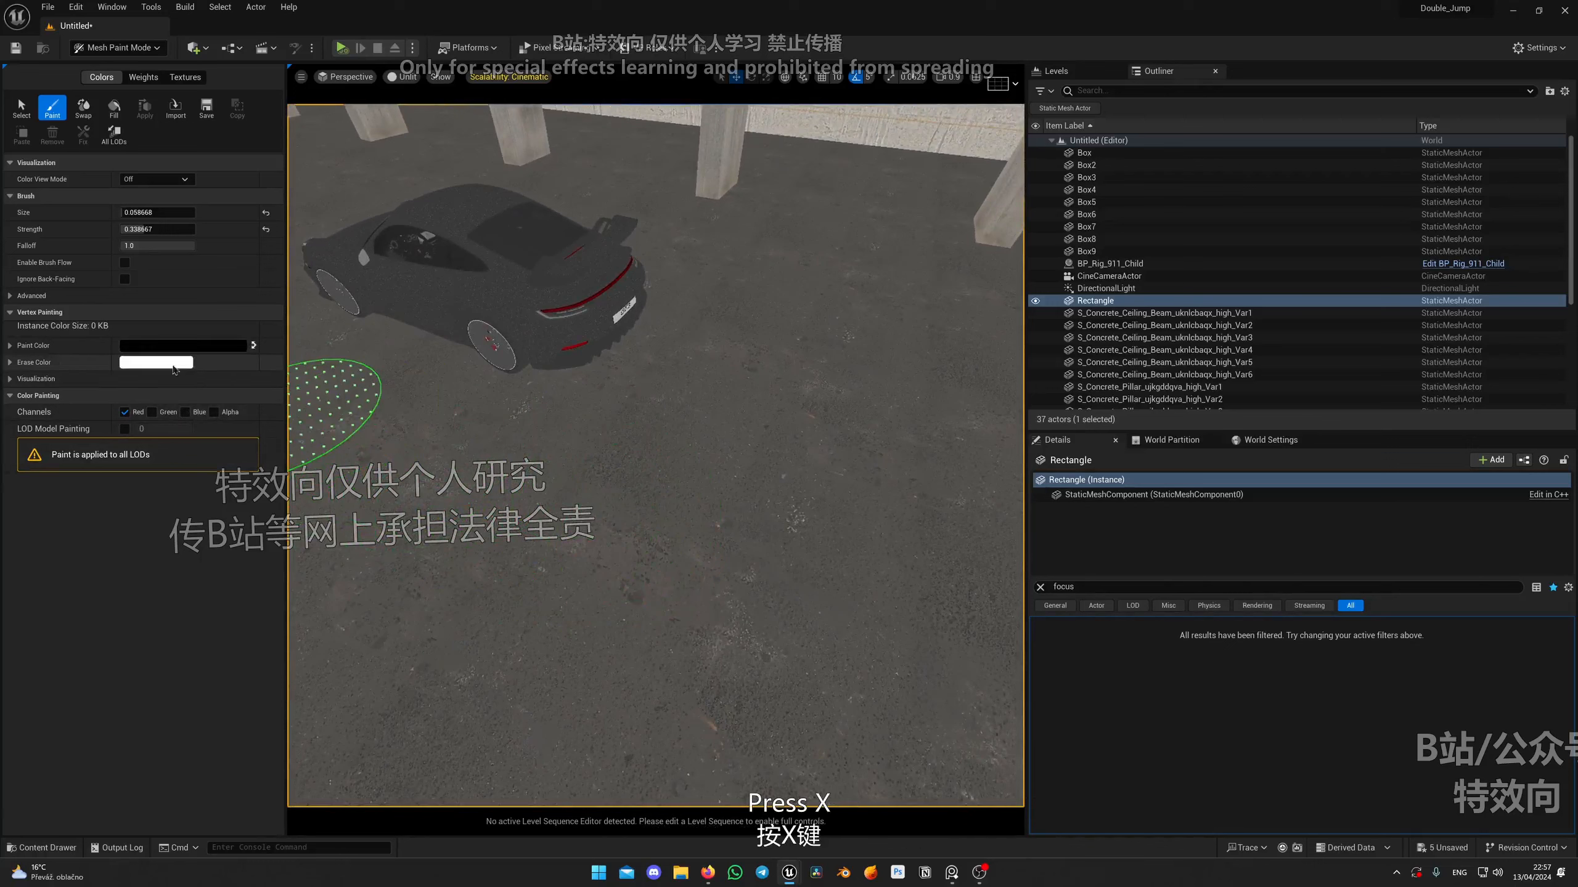
pyautogui.press('x')
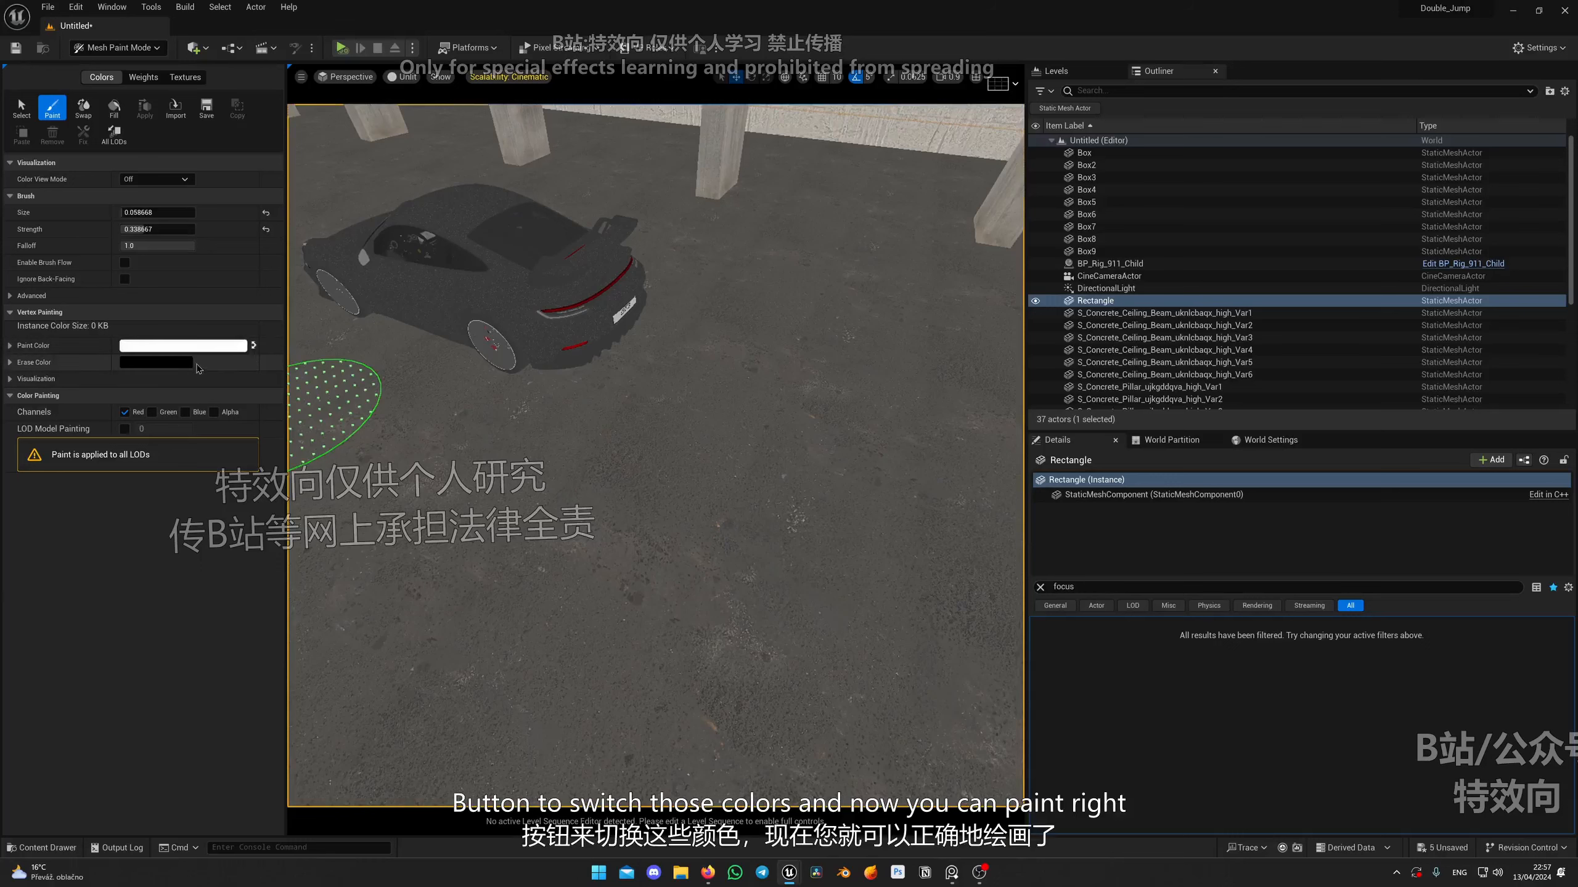
# Paint an irregular patch of the damaged concrete middle layer in black on the floor behind the car.
pyautogui.moveTo(666, 475)
pyautogui.mouseDown()
pyautogui.moveTo(416, 687)
pyautogui.moveTo(757, 705)
pyautogui.moveTo(829, 471)
pyautogui.moveTo(733, 478)
pyautogui.mouseUp()
pyautogui.moveTo(555, 659)
pyautogui.mouseDown(button='right')
pyautogui.moveTo(568, 211)
pyautogui.moveTo(750, 446)
pyautogui.mouseUp(button='right')
pyautogui.moveTo(682, 417)
pyautogui.mouseDown()
pyautogui.moveTo(816, 368)
pyautogui.moveTo(770, 388)
pyautogui.mouseUp()
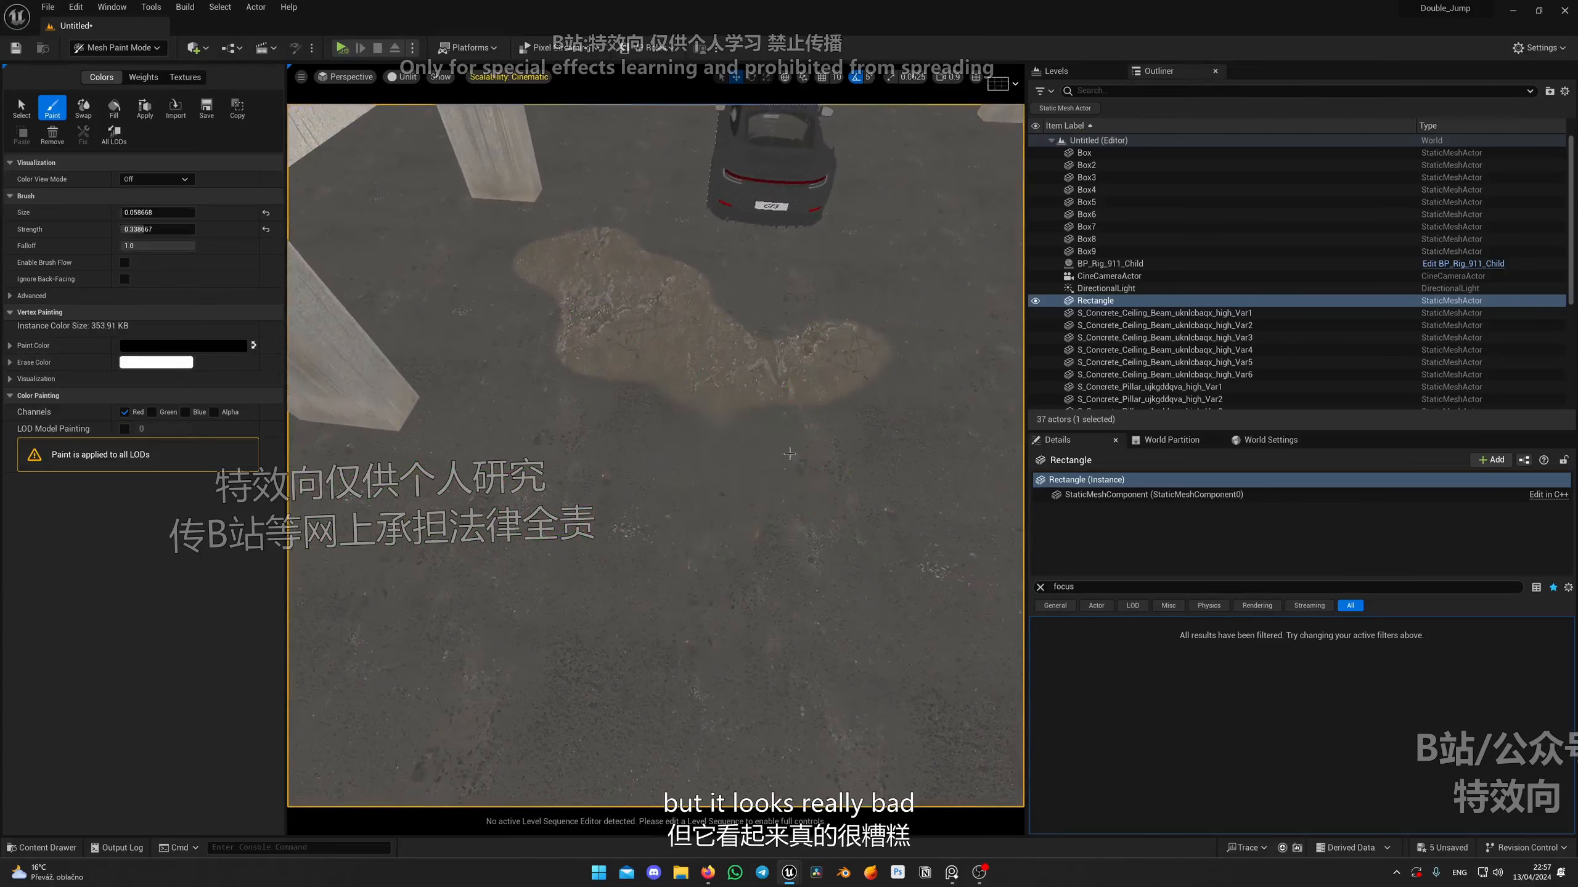
pyautogui.moveTo(732, 475); pyautogui.dragTo(807, 428, button='right')
pyautogui.moveTo(789, 498)
pyautogui.mouseDown(button='right')
pyautogui.moveTo(770, 597)
pyautogui.moveTo(634, 510)
pyautogui.moveTo(702, 578)
pyautogui.mouseUp(button='right')
pyautogui.moveTo(702, 665)
pyautogui.mouseDown(button='right')
pyautogui.moveTo(807, 687)
pyautogui.moveTo(755, 466)
pyautogui.moveTo(669, 335)
pyautogui.moveTo(634, 370)
pyautogui.moveTo(452, 367)
pyautogui.mouseUp(button='right')
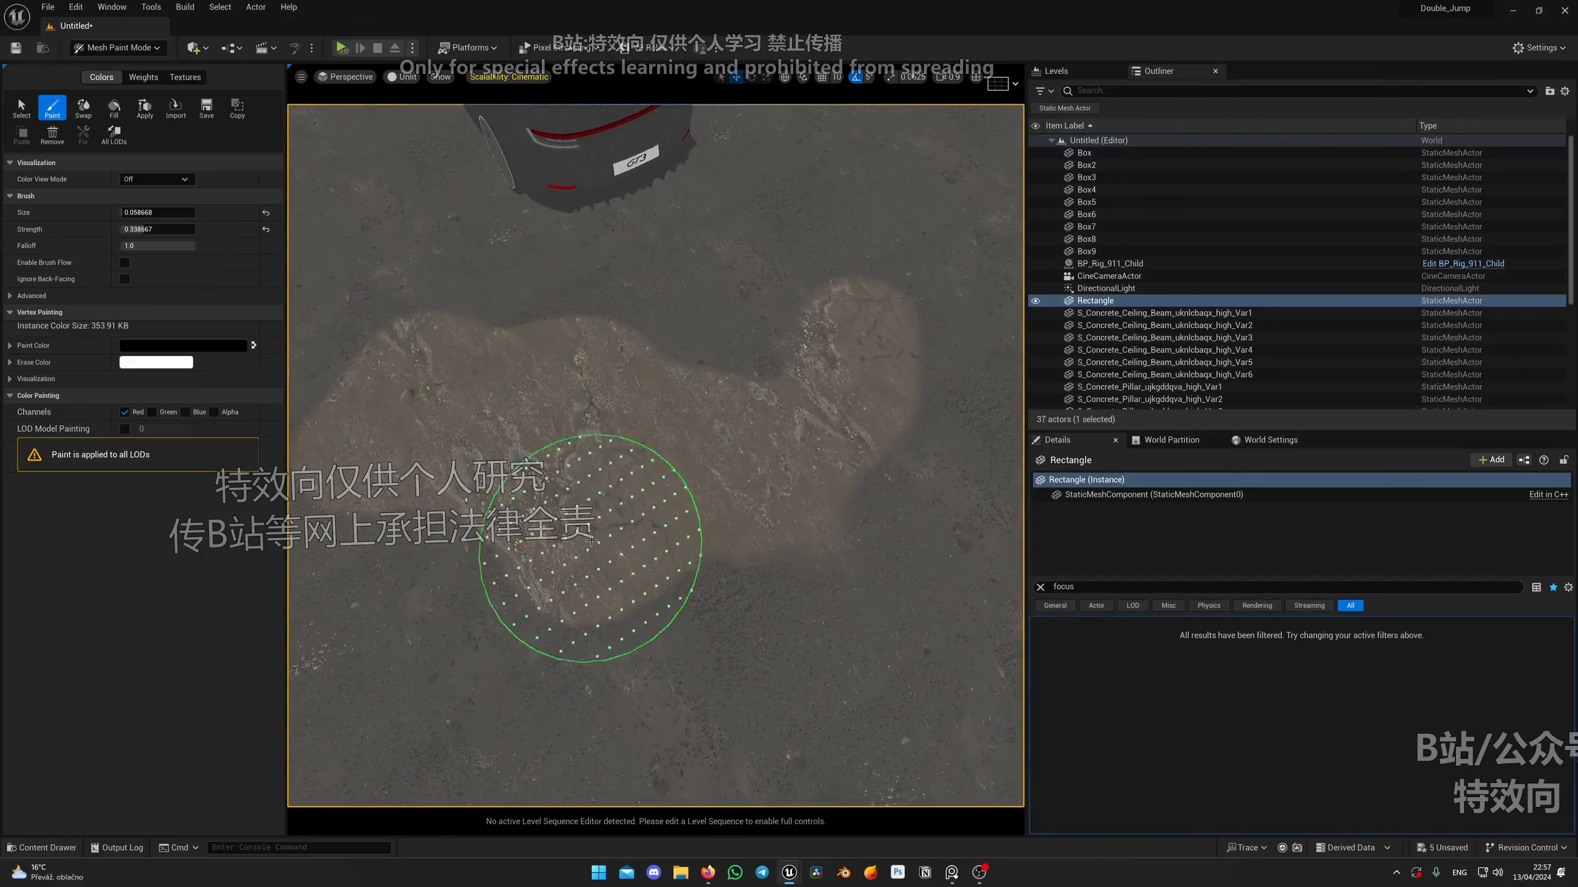
pyautogui.moveTo(639, 513); pyautogui.dragTo(687, 536, button='right')
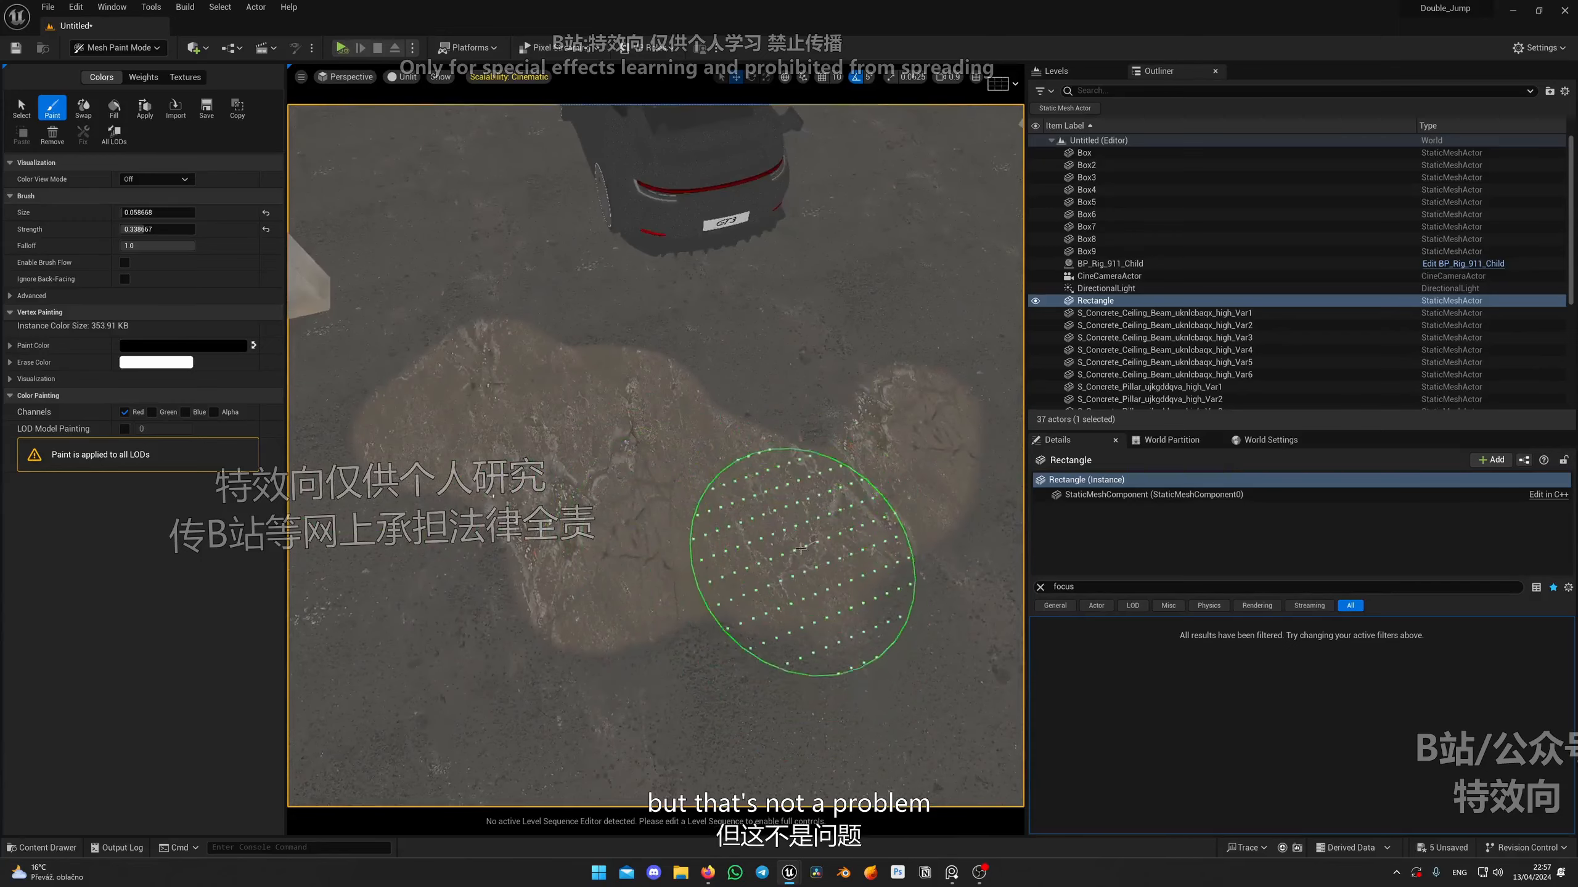
pyautogui.moveTo(801, 550); pyautogui.dragTo(793, 549, button='right')
# Reopen BlendMaterial, enable Base/Middle Layer Blend Controls, and place its editor clear of the painted patch.
pyautogui.hotkey('ctrl', 'space')
pyautogui.doubleClick(504, 557)
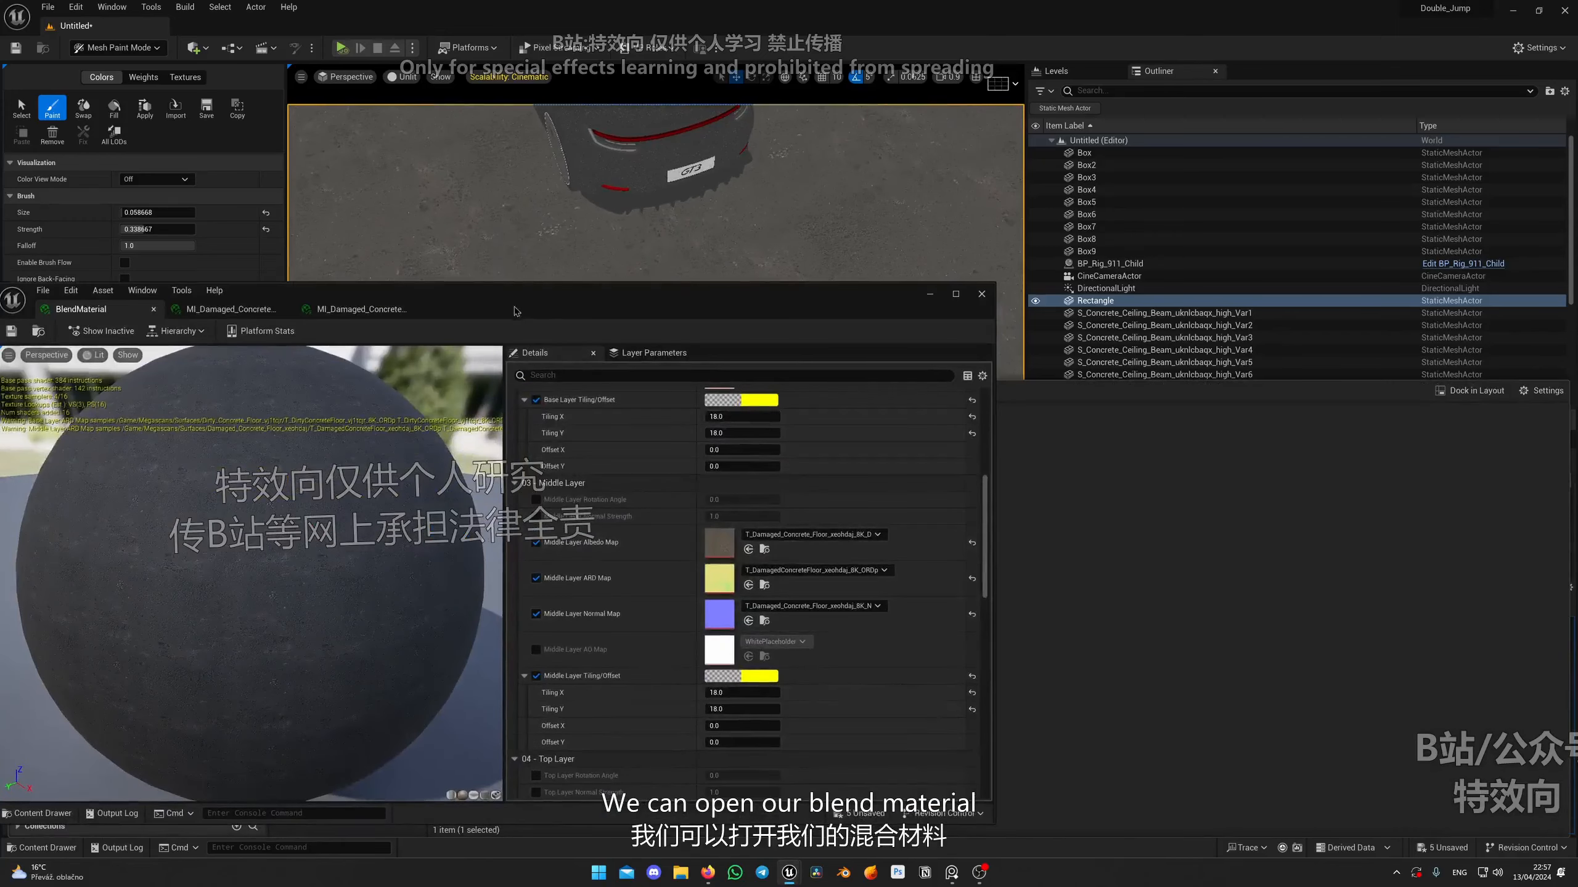
pyautogui.scroll(5, 635, 519)
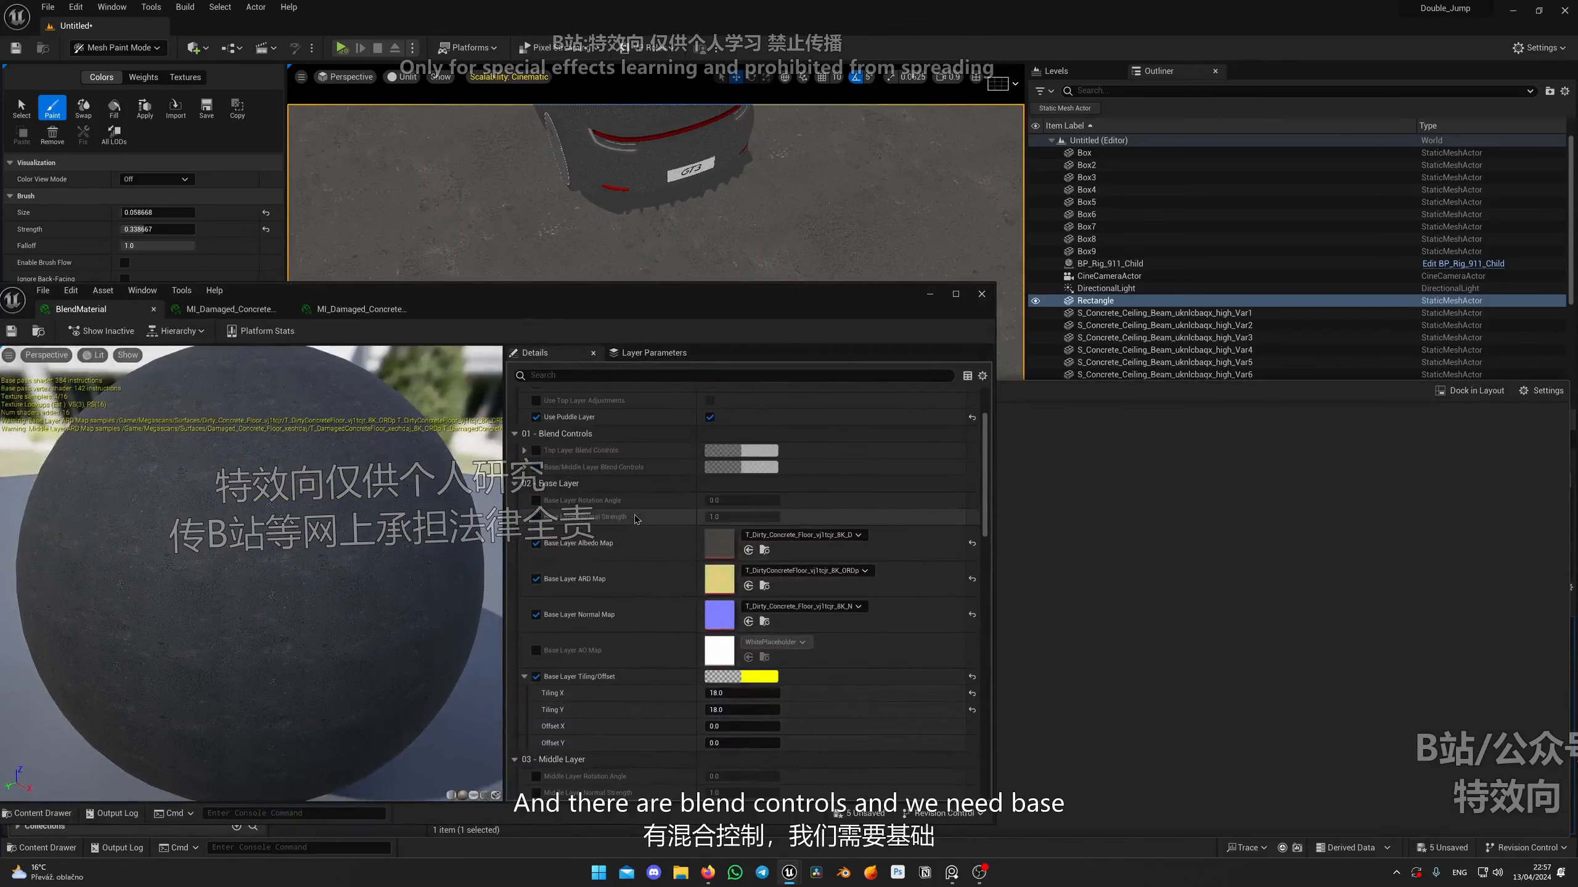
pyautogui.scroll(2, 634, 519)
pyautogui.click(524, 546)
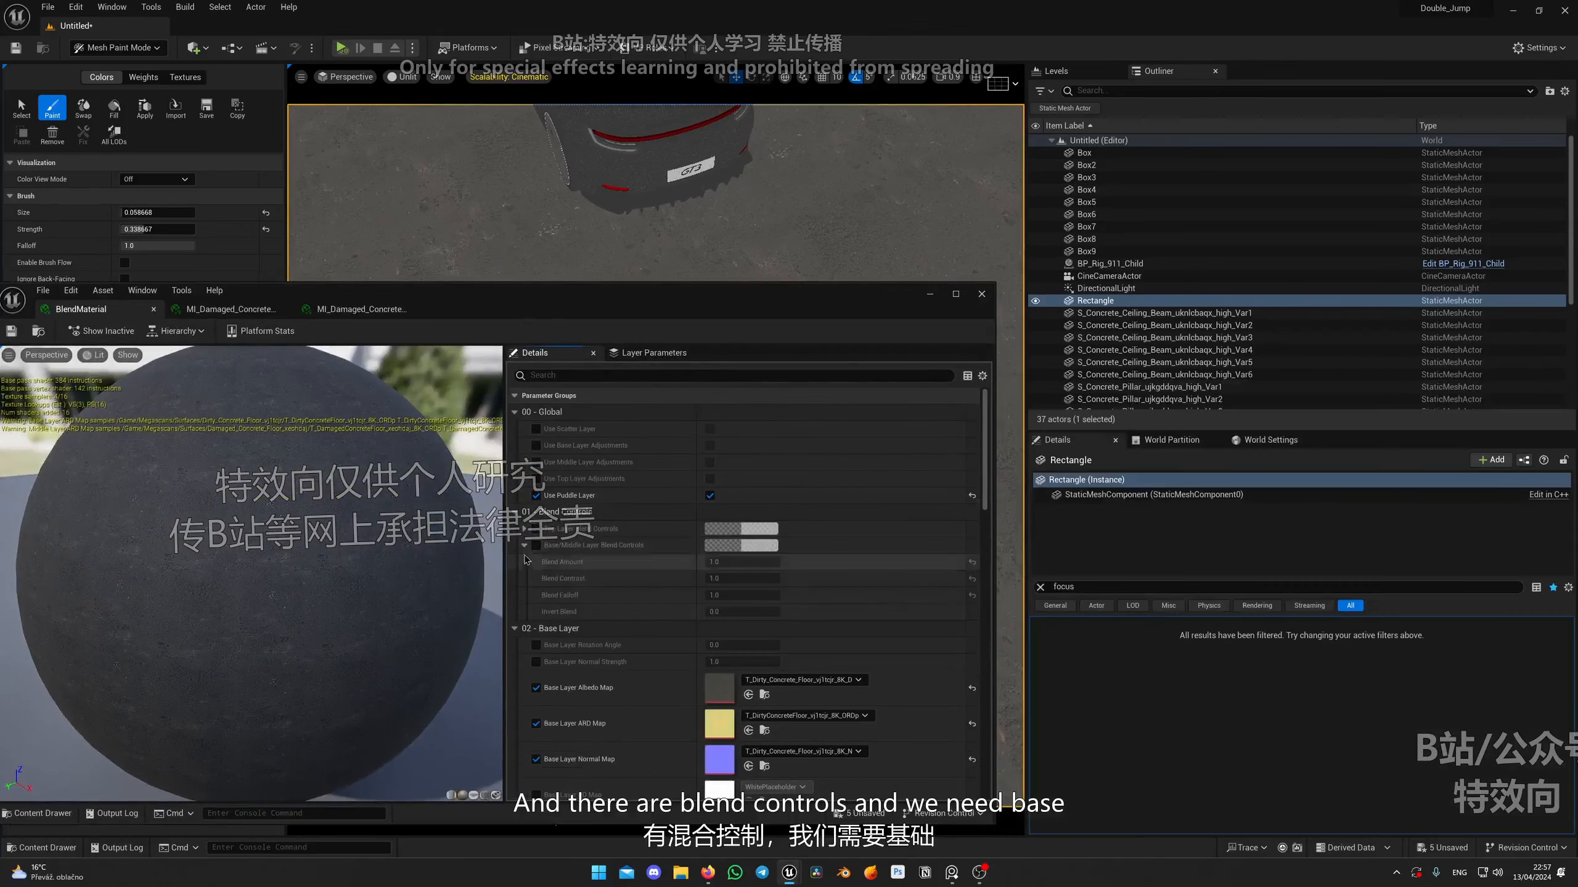
pyautogui.click(536, 545)
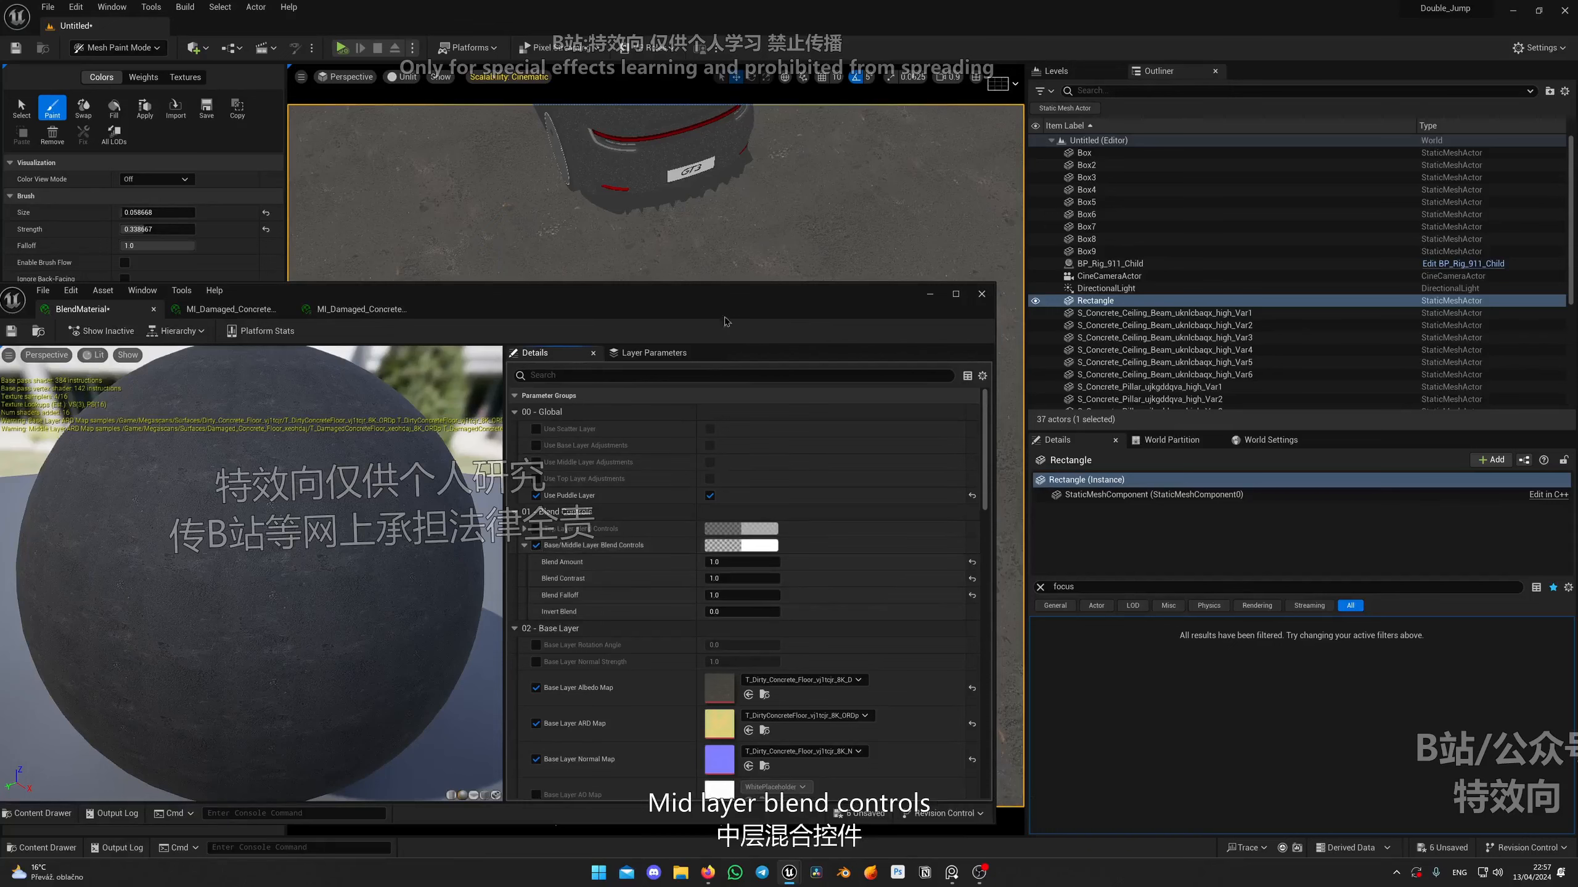
pyautogui.moveTo(727, 322); pyautogui.dragTo(228, 283)
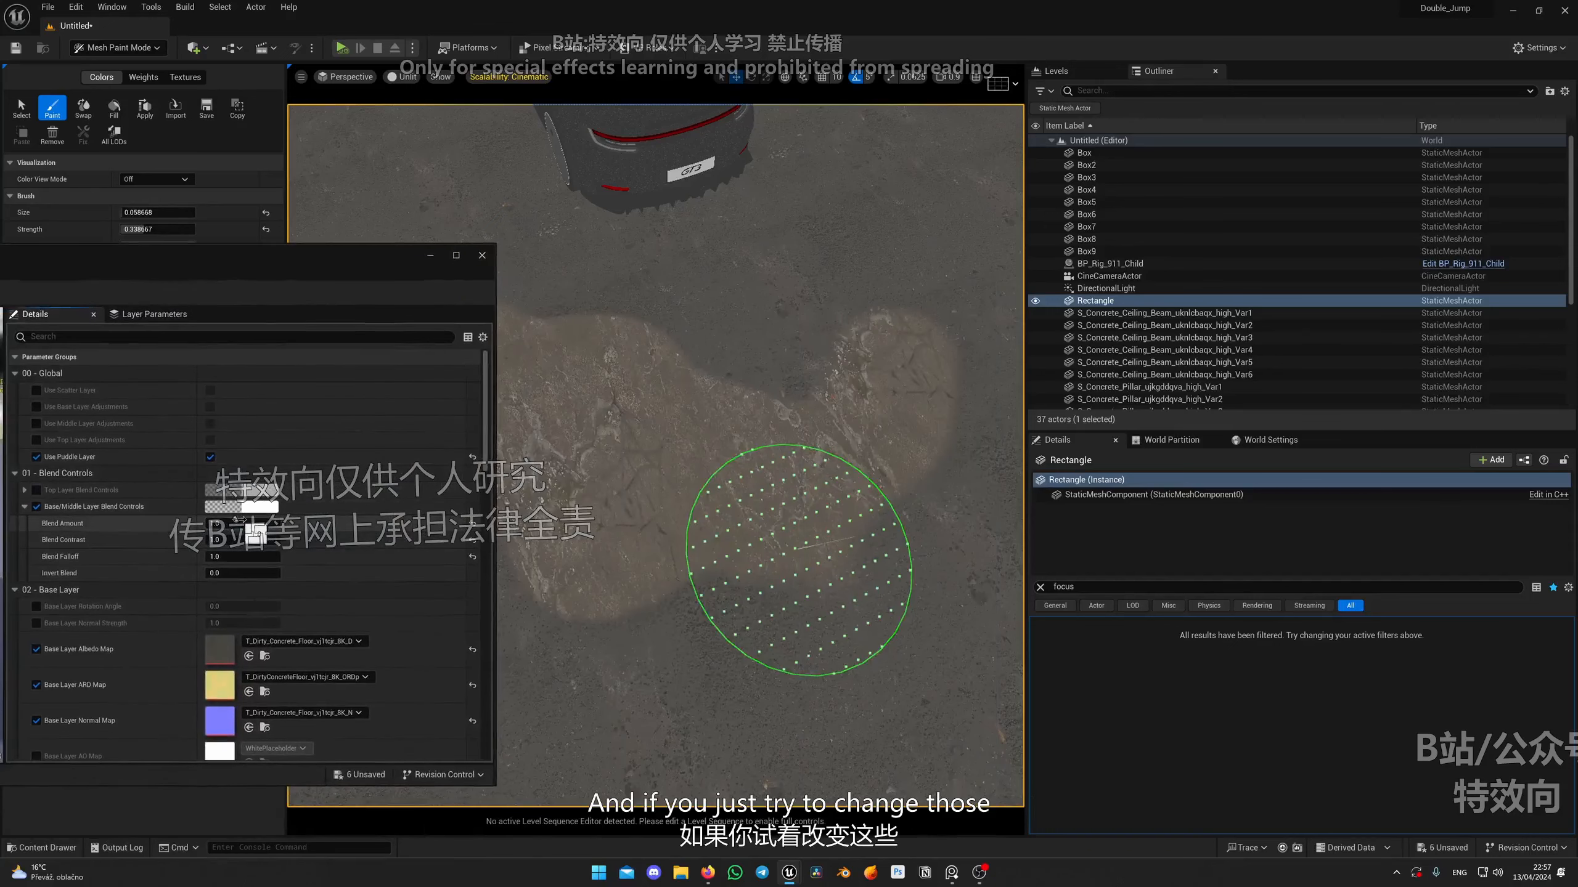
# Adjust the Base/Middle Layer blend values, raising Blend Falloff to about 21.23, and inspect the patch's edge up close.
pyautogui.moveTo(226, 524)
pyautogui.mouseDown()
pyautogui.moveTo(277, 539)
pyautogui.moveTo(246, 553)
pyautogui.moveTo(273, 557)
pyautogui.mouseUp()
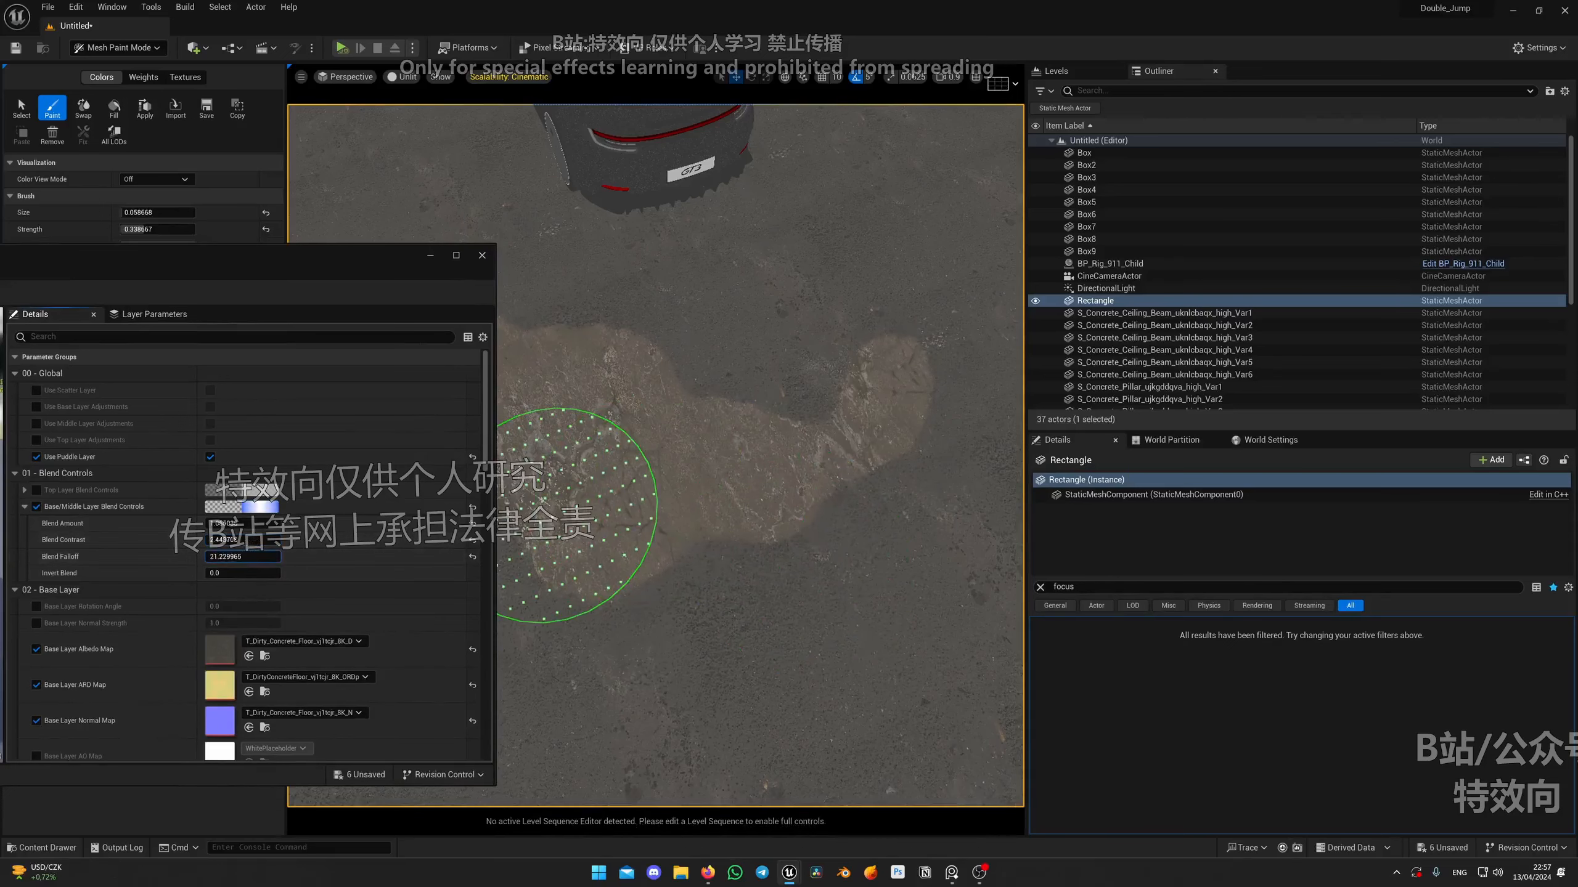
pyautogui.press('w')
pyautogui.moveTo(876, 445)
pyautogui.mouseDown(button='right')
pyautogui.moveTo(807, 442)
pyautogui.moveTo(739, 497)
pyautogui.mouseUp(button='right')
pyautogui.scroll(-3, 876, 445)
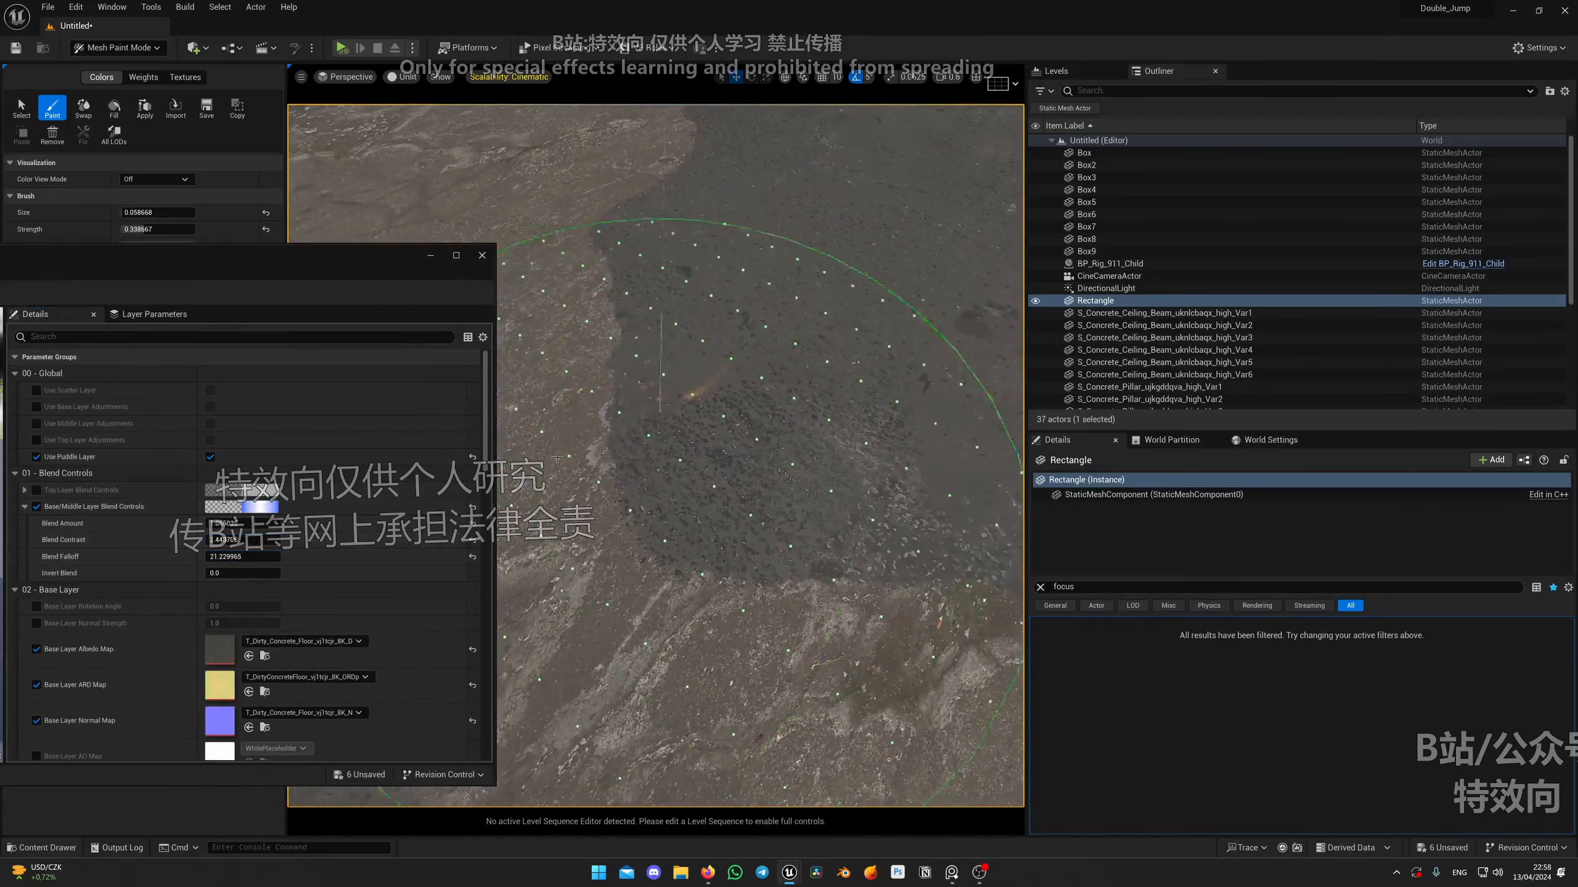
# Soften the Base/Middle Layer blend on the floor material by setting Blend Falloff to 7.603191 and Blend Contrast to 3.037068.
pyautogui.moveTo(239, 558); pyautogui.dragTo(273, 558)
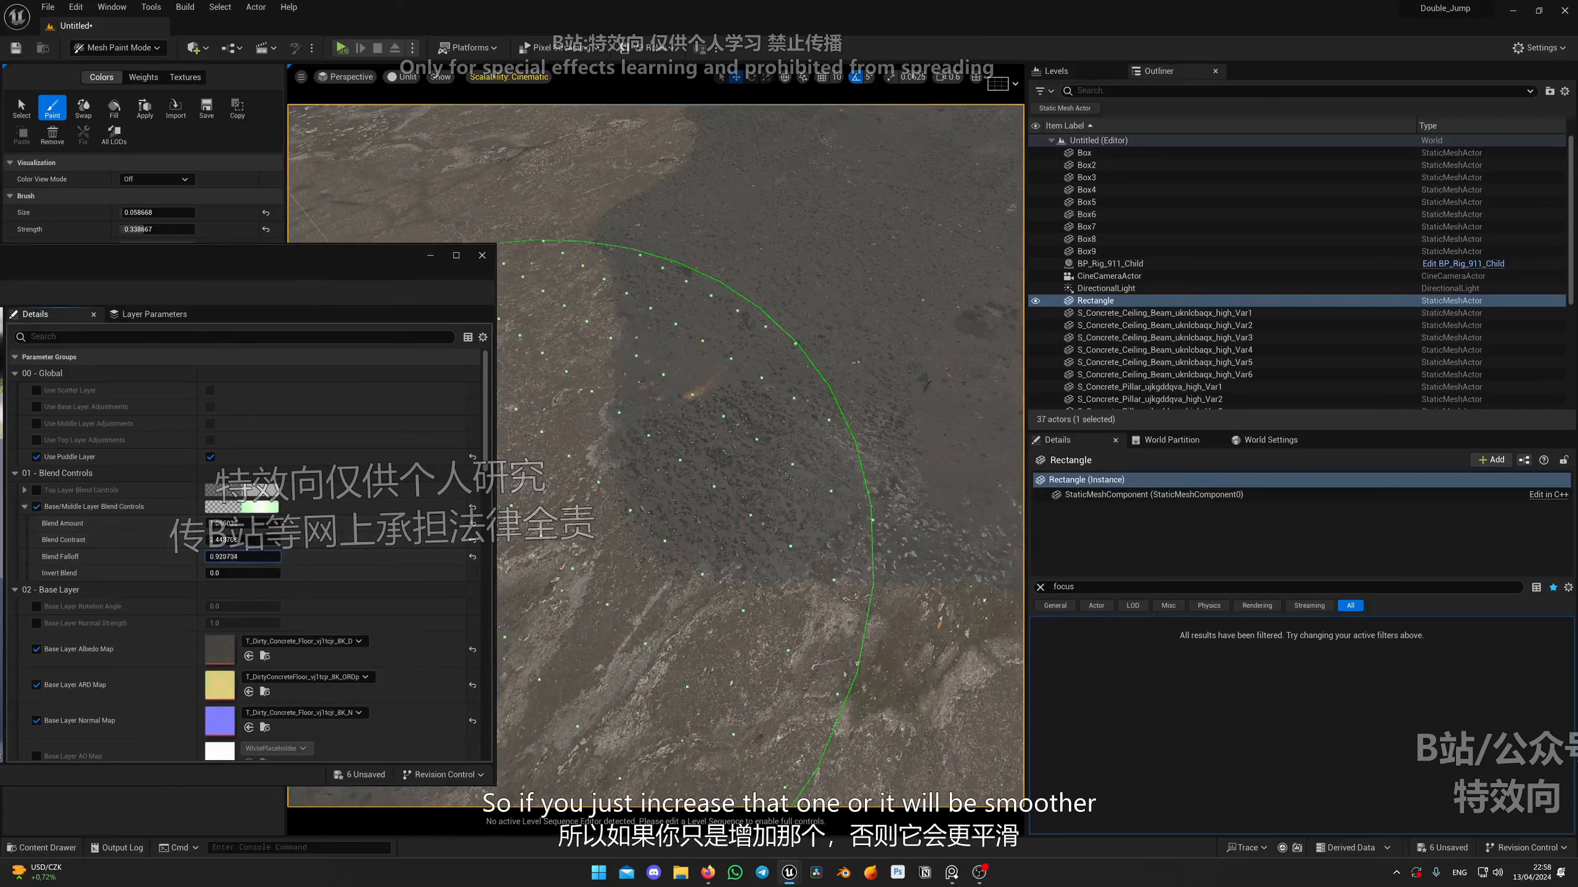
pyautogui.moveTo(239, 557); pyautogui.dragTo(245, 557)
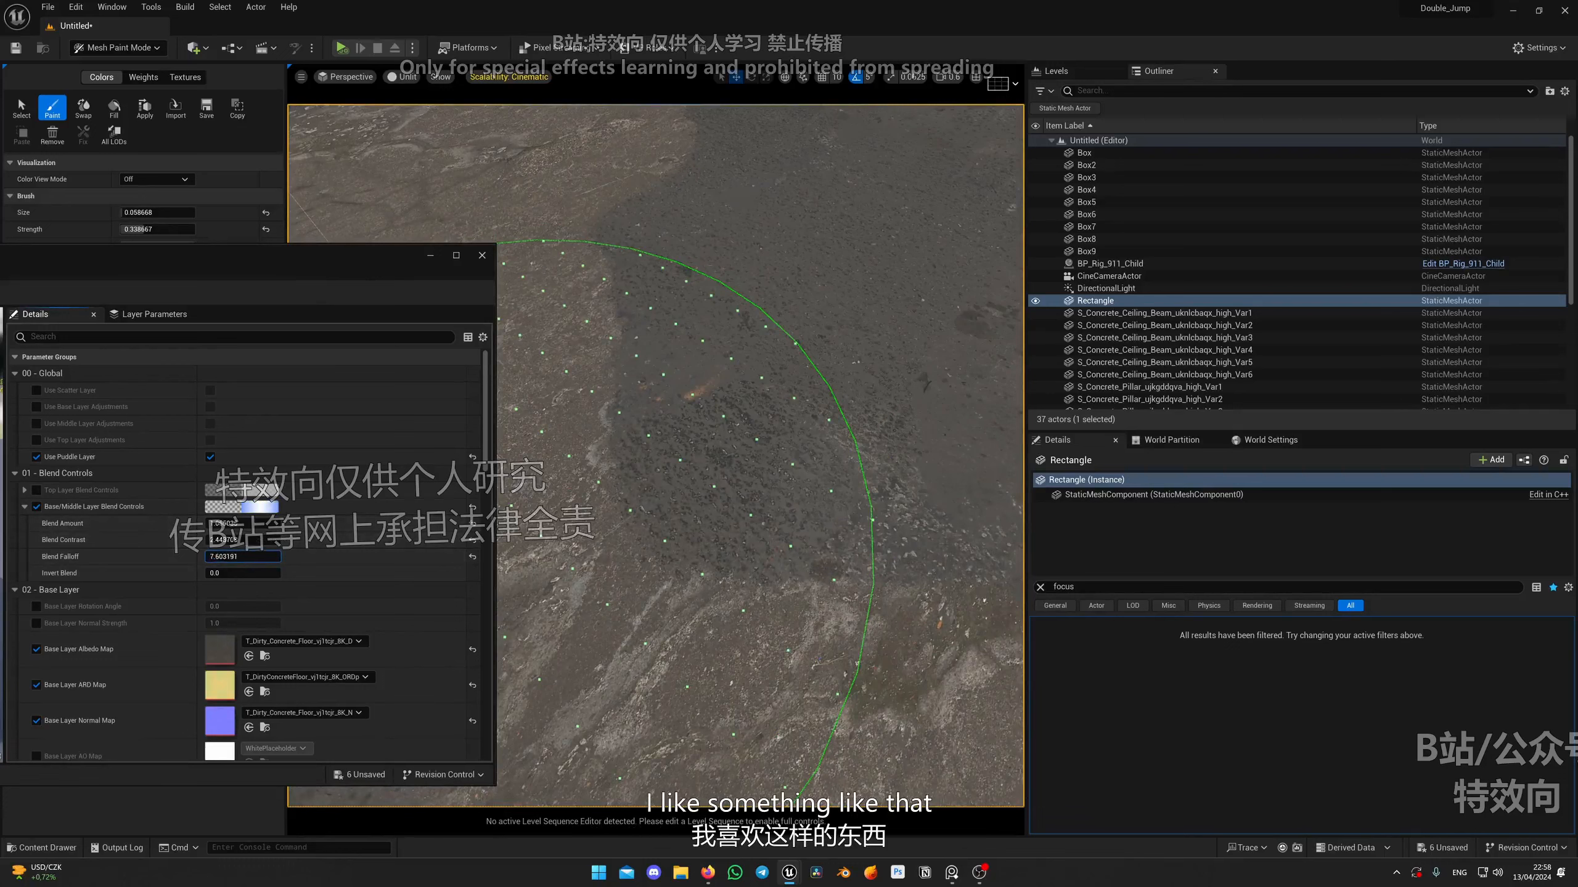
pyautogui.moveTo(245, 540); pyautogui.dragTo(258, 540)
pyautogui.moveTo(776, 509); pyautogui.dragTo(708, 510, button='right')
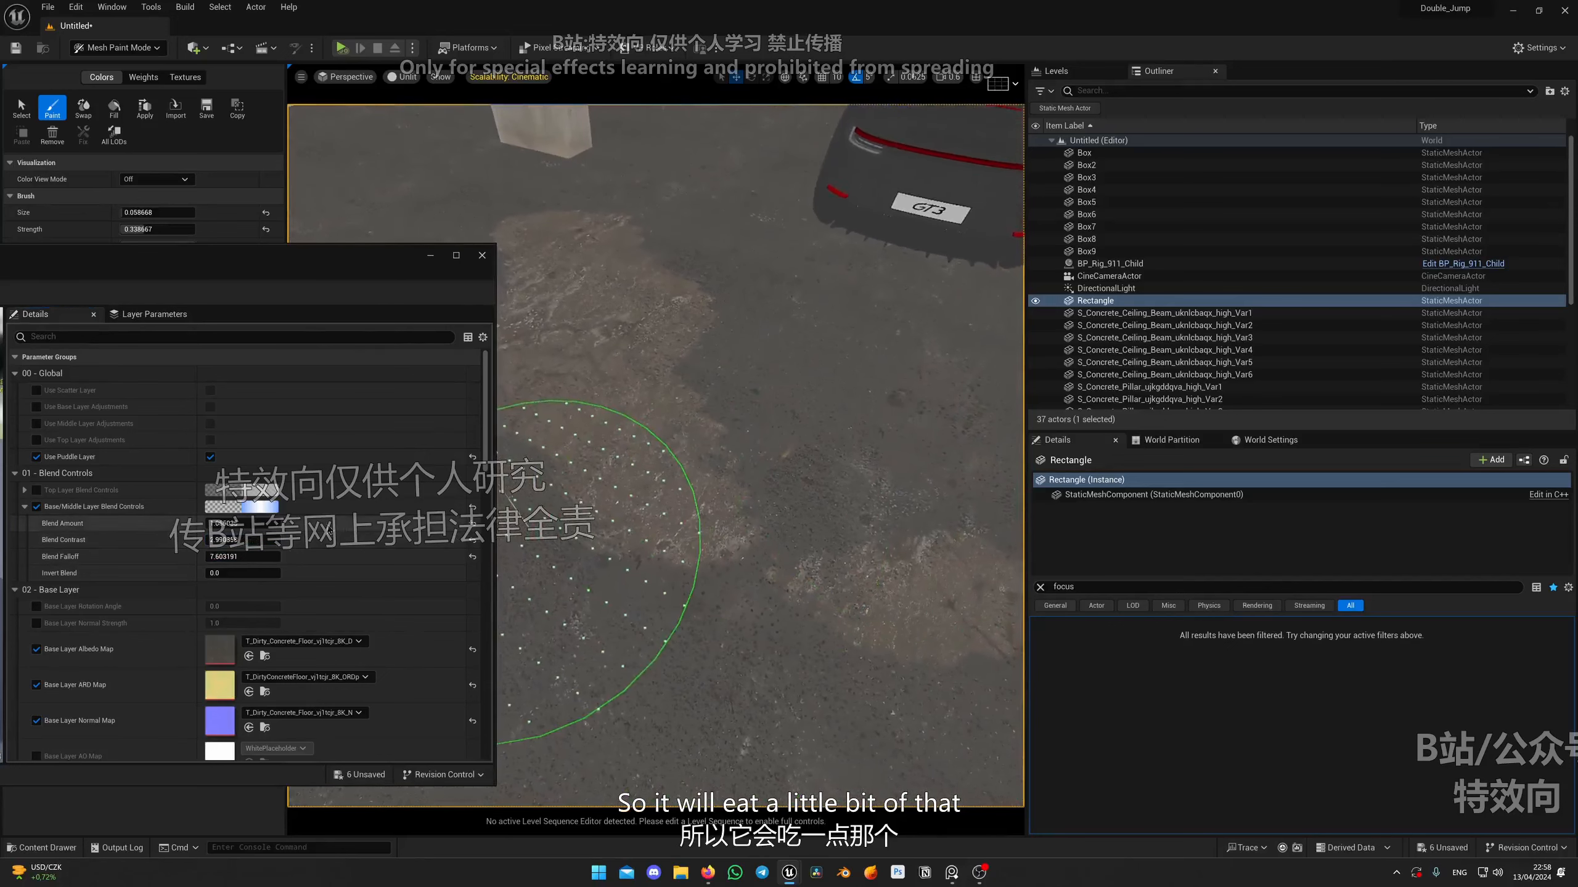
pyautogui.moveTo(253, 541); pyautogui.dragTo(254, 540)
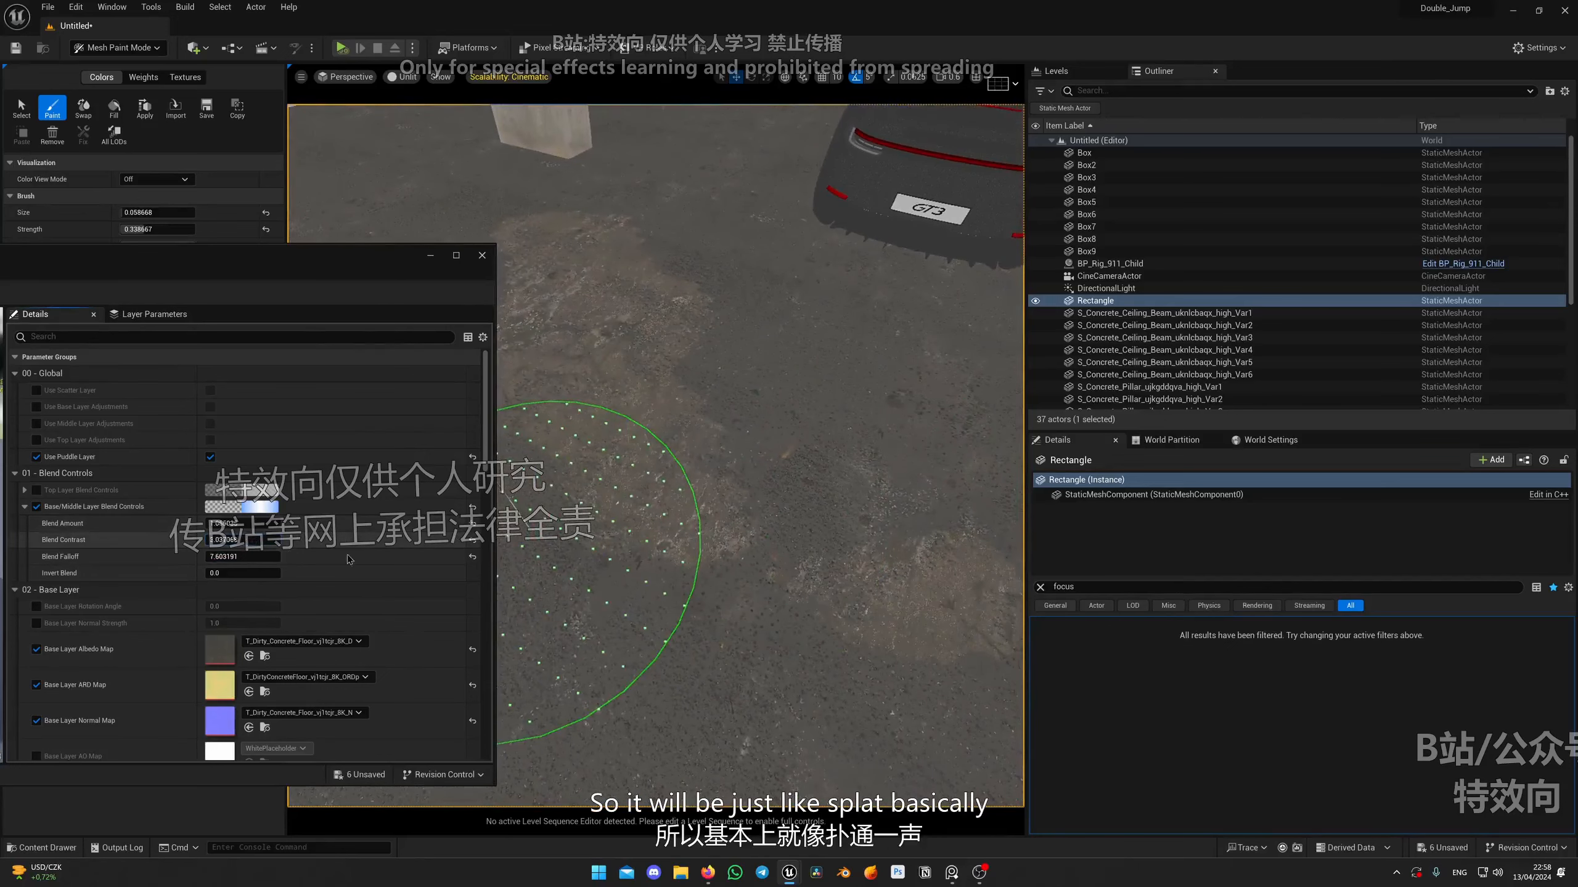
pyautogui.moveTo(854, 546)
pyautogui.mouseDown(button='right')
pyautogui.moveTo(845, 513)
pyautogui.moveTo(855, 528)
pyautogui.mouseUp(button='right')
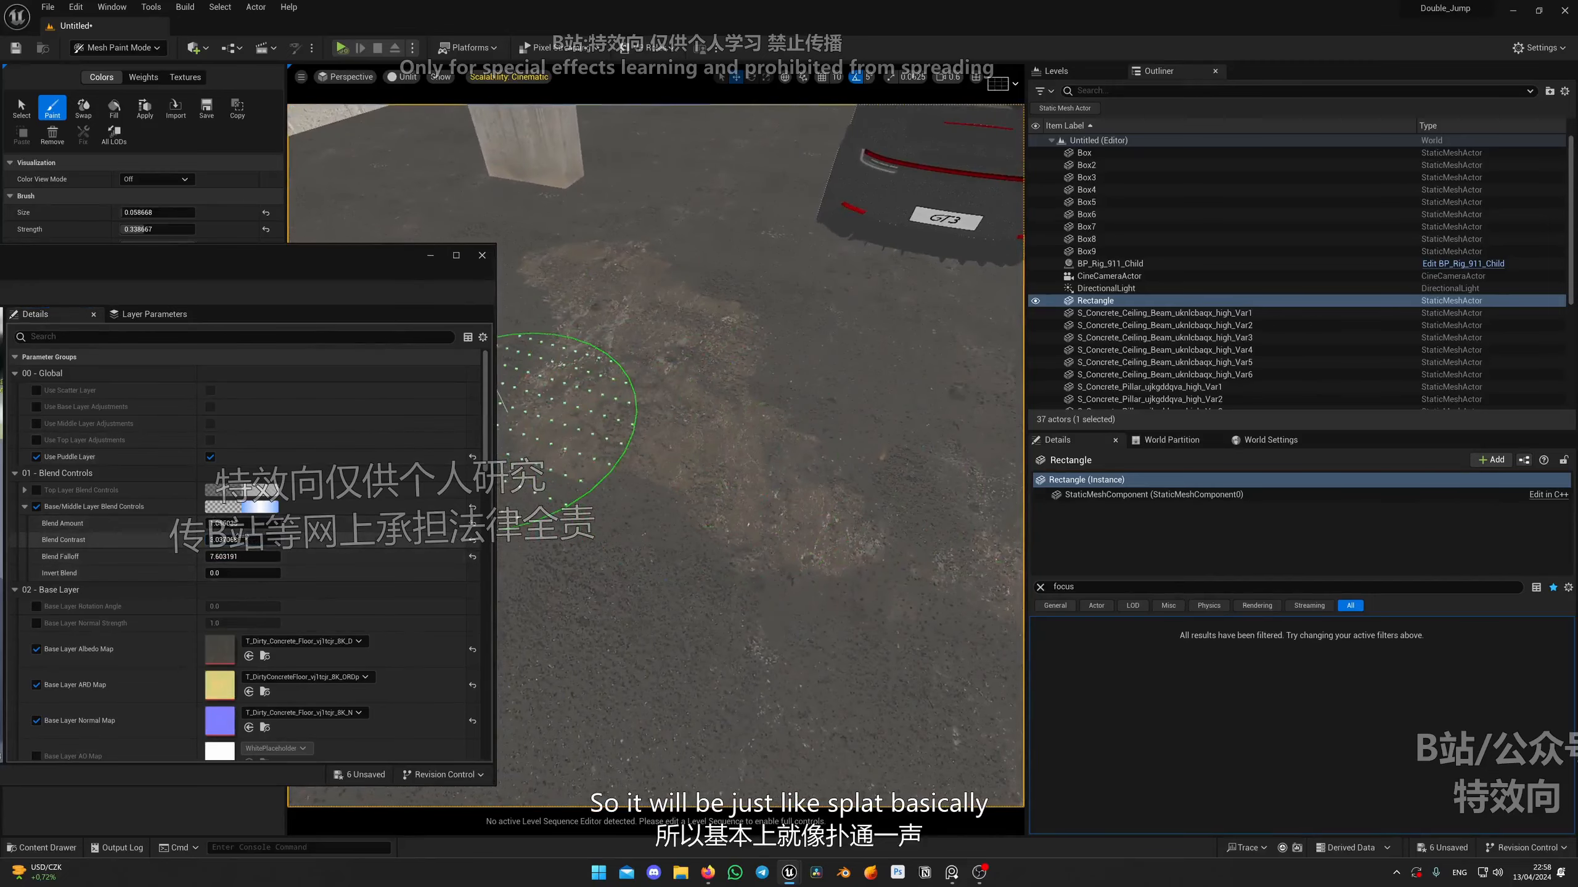
# Set the Base/Middle Layer Blend Amount to 1 and minimize the material instance window.
pyautogui.moveTo(242, 523); pyautogui.dragTo(245, 523)
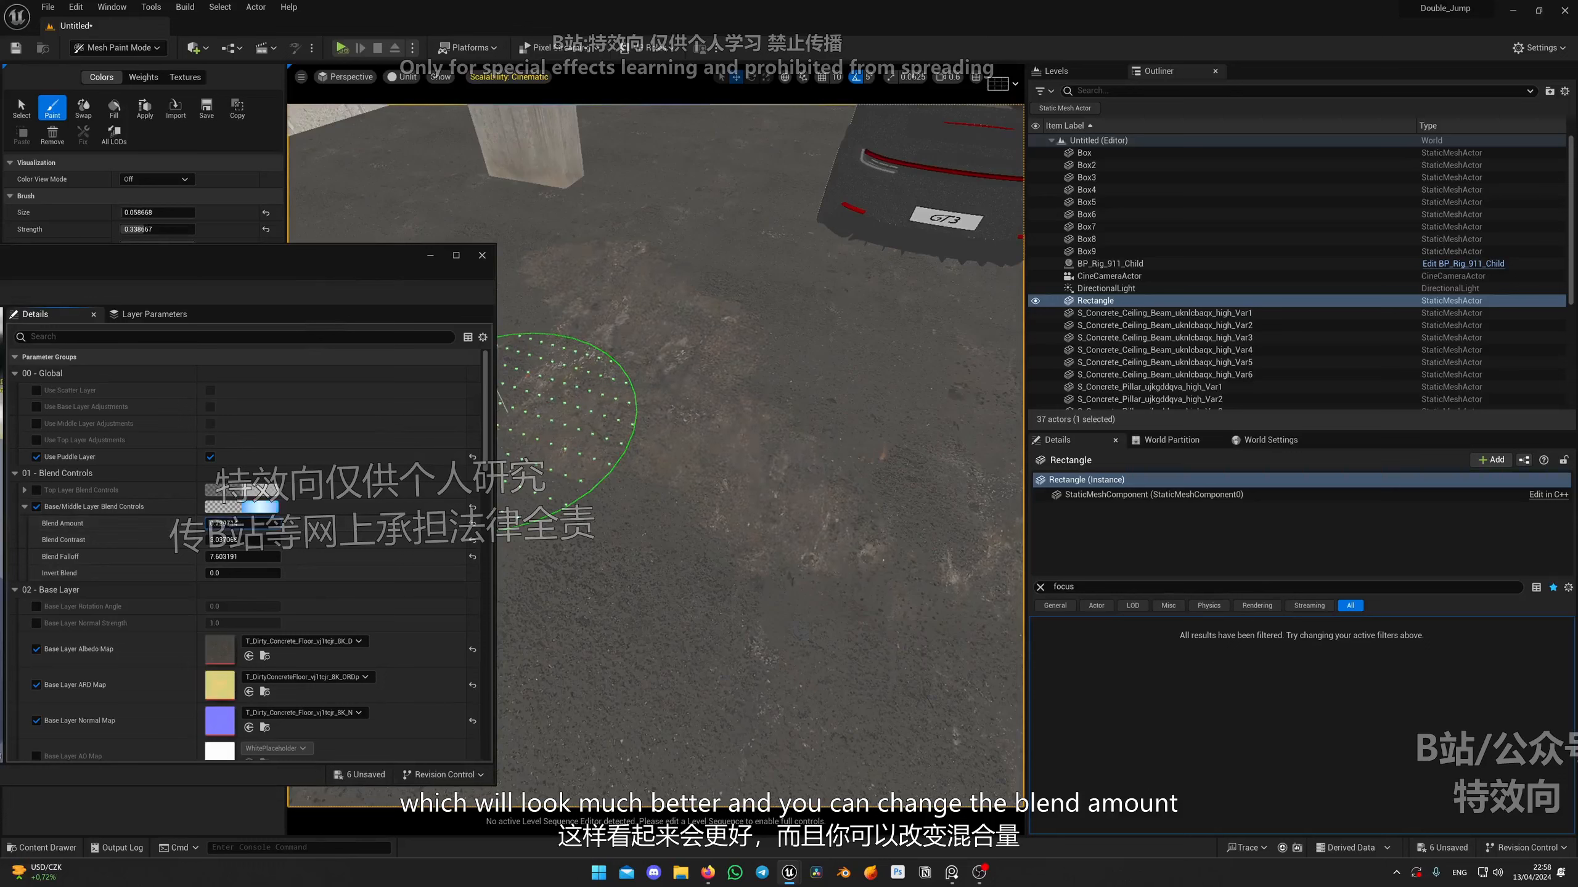
pyautogui.moveTo(238, 523); pyautogui.dragTo(243, 522)
pyautogui.click(474, 526)
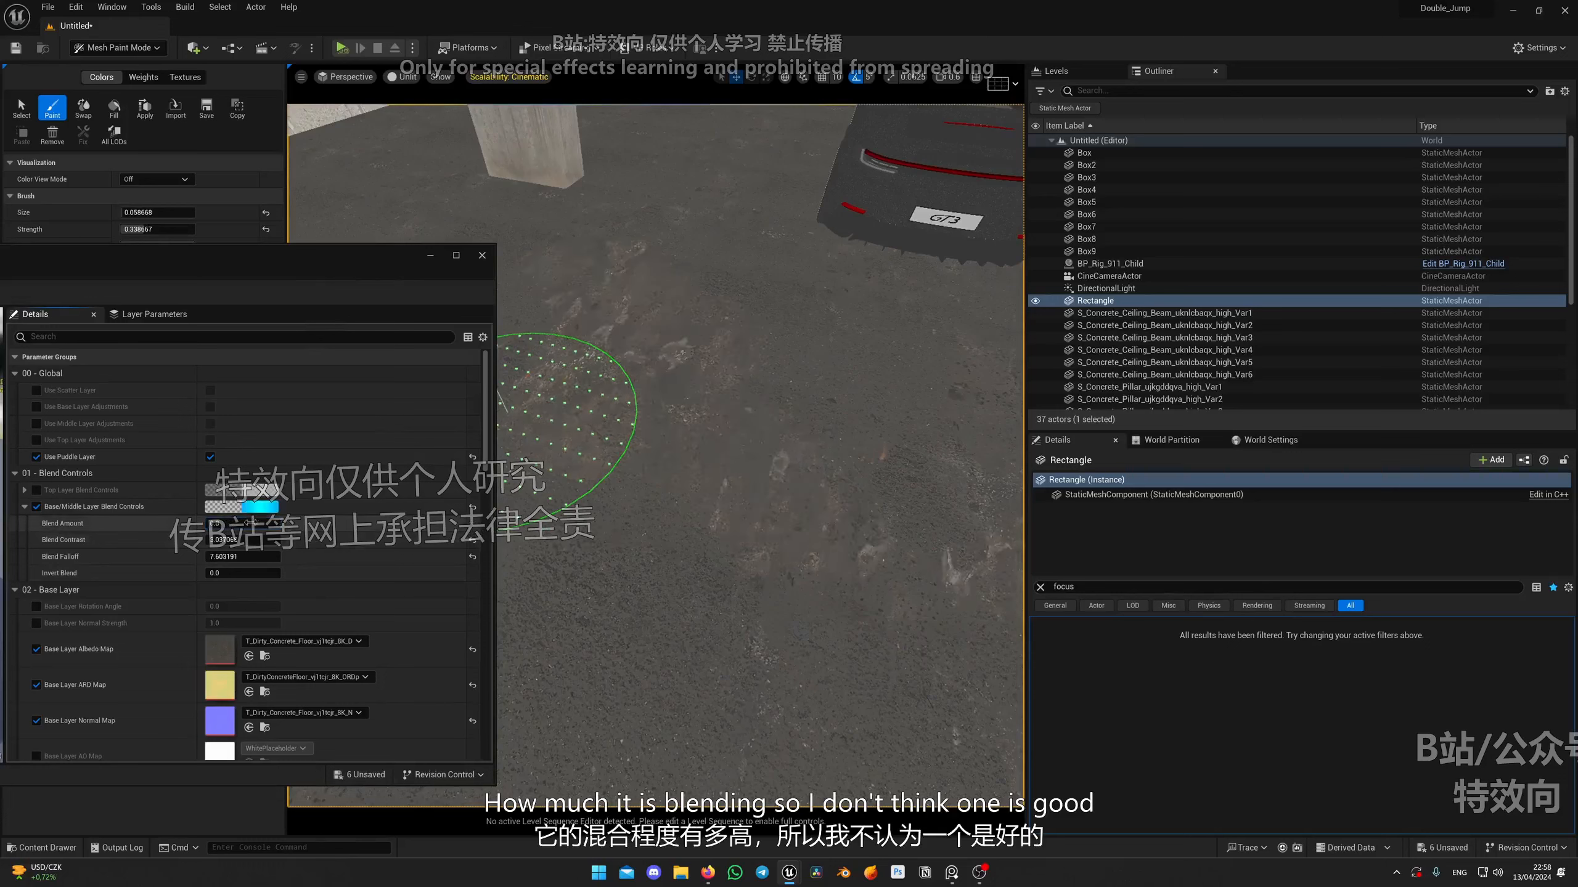
pyautogui.write('1')
pyautogui.press('Return')
pyautogui.moveTo(856, 412); pyautogui.dragTo(1022, 373, button='right')
pyautogui.press('s')
pyautogui.moveTo(323, 261); pyautogui.dragTo(470, 292)
pyautogui.click(578, 290)
# Paint a damaged-concrete patch on the floor behind the car with black in the Red channel.
pyautogui.moveTo(745, 529); pyautogui.dragTo(553, 440, button='right')
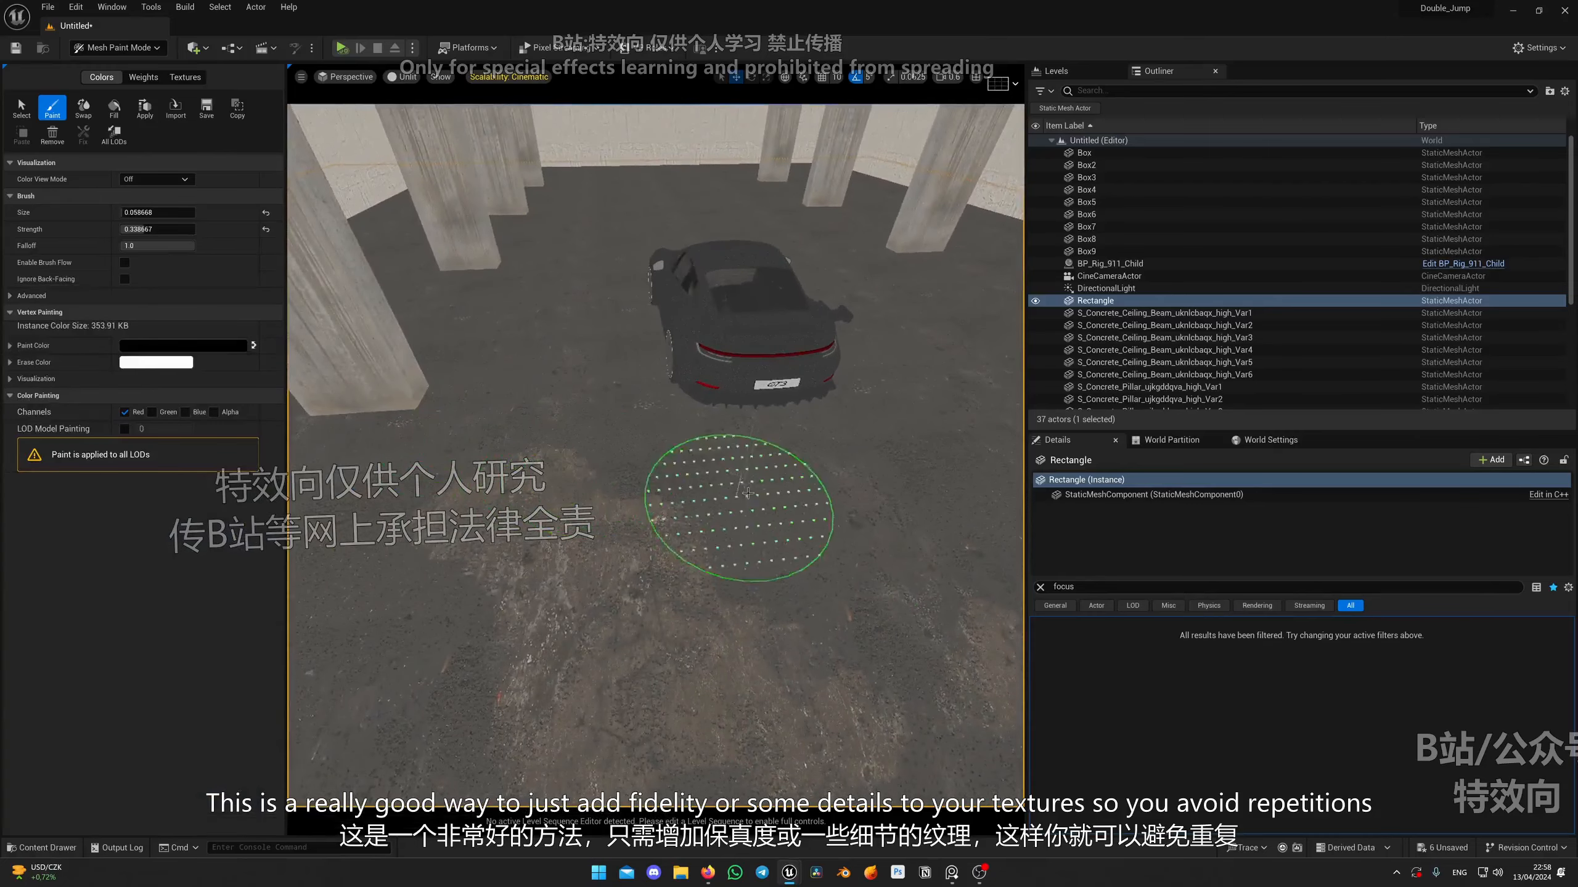
pyautogui.moveTo(941, 409); pyautogui.dragTo(829, 563)
pyautogui.moveTo(829, 563)
pyautogui.mouseDown(button='right')
pyautogui.moveTo(943, 573)
pyautogui.moveTo(810, 584)
pyautogui.moveTo(823, 552)
pyautogui.mouseUp(button='right')
pyautogui.press('d')
pyautogui.moveTo(834, 284); pyautogui.dragTo(838, 321, button='right')
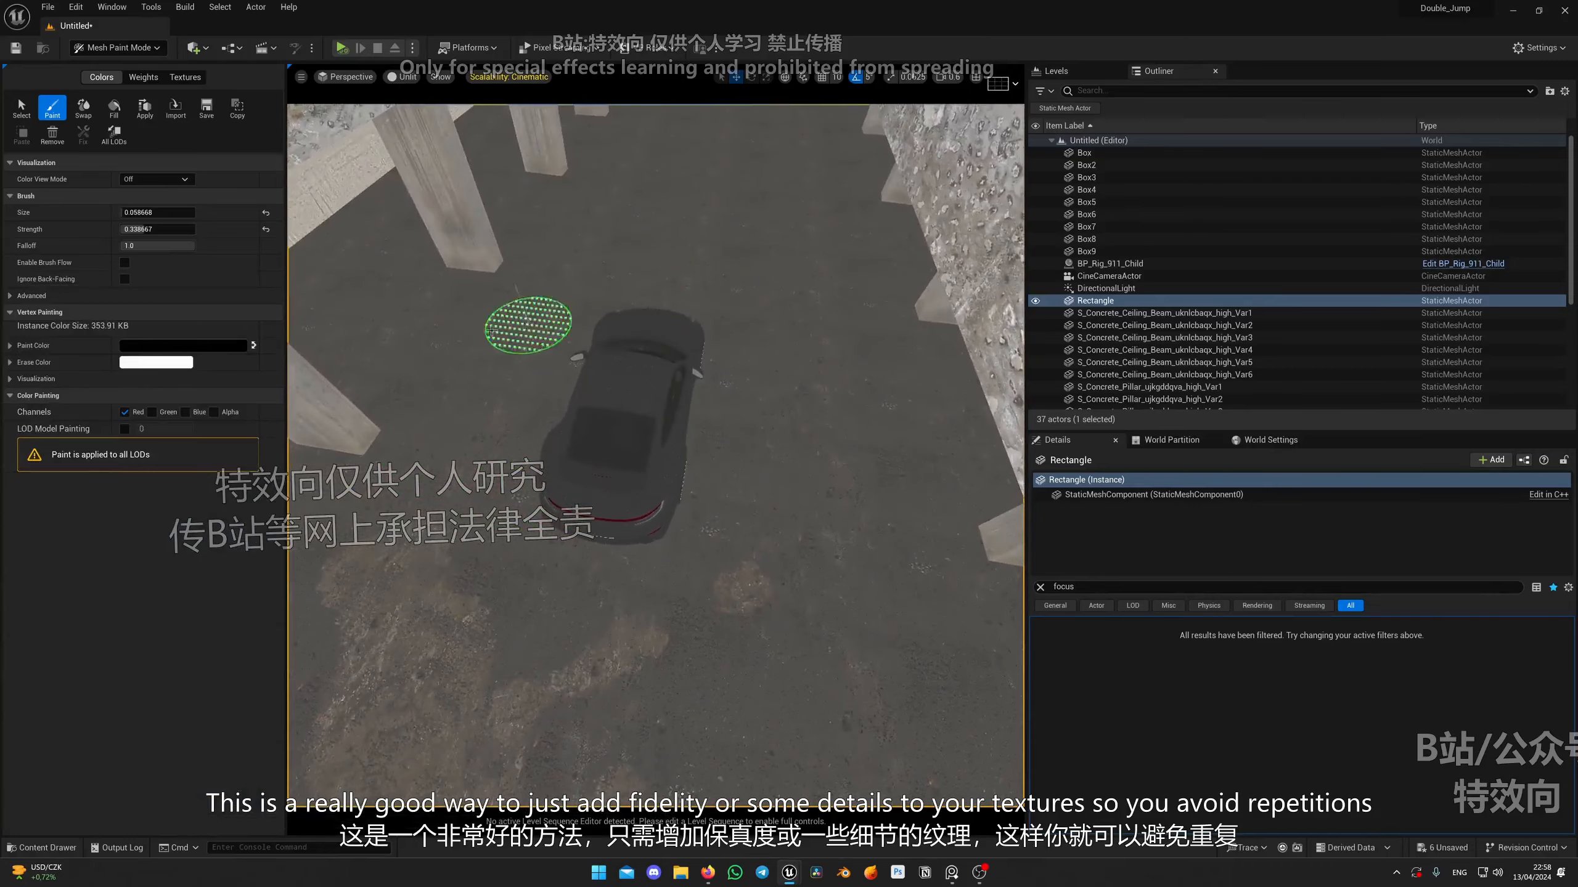
# Paint damaged-concrete patches on the floor along the side of the car.
pyautogui.moveTo(553, 311)
pyautogui.mouseDown(button='right')
pyautogui.moveTo(546, 353)
pyautogui.moveTo(507, 357)
pyautogui.moveTo(542, 327)
pyautogui.moveTo(404, 435)
pyautogui.mouseUp(button='right')
pyautogui.press('w')
pyautogui.moveTo(453, 434); pyautogui.dragTo(459, 386)
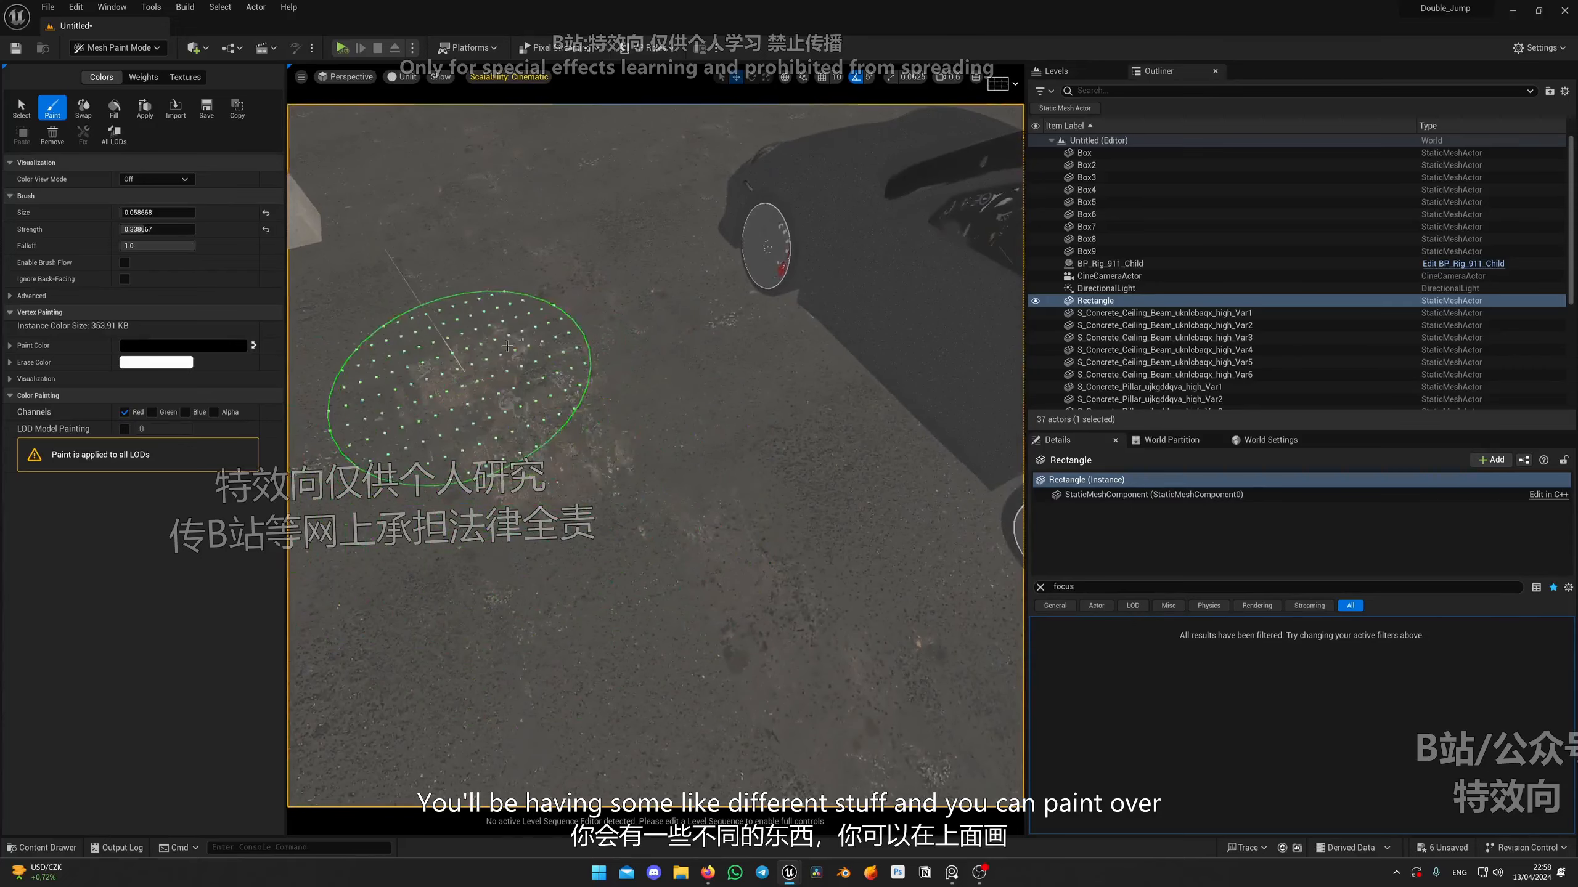
pyautogui.press('s')
pyautogui.moveTo(460, 386)
pyautogui.mouseDown(button='right')
pyautogui.moveTo(612, 364)
pyautogui.moveTo(399, 539)
pyautogui.mouseUp(button='right')
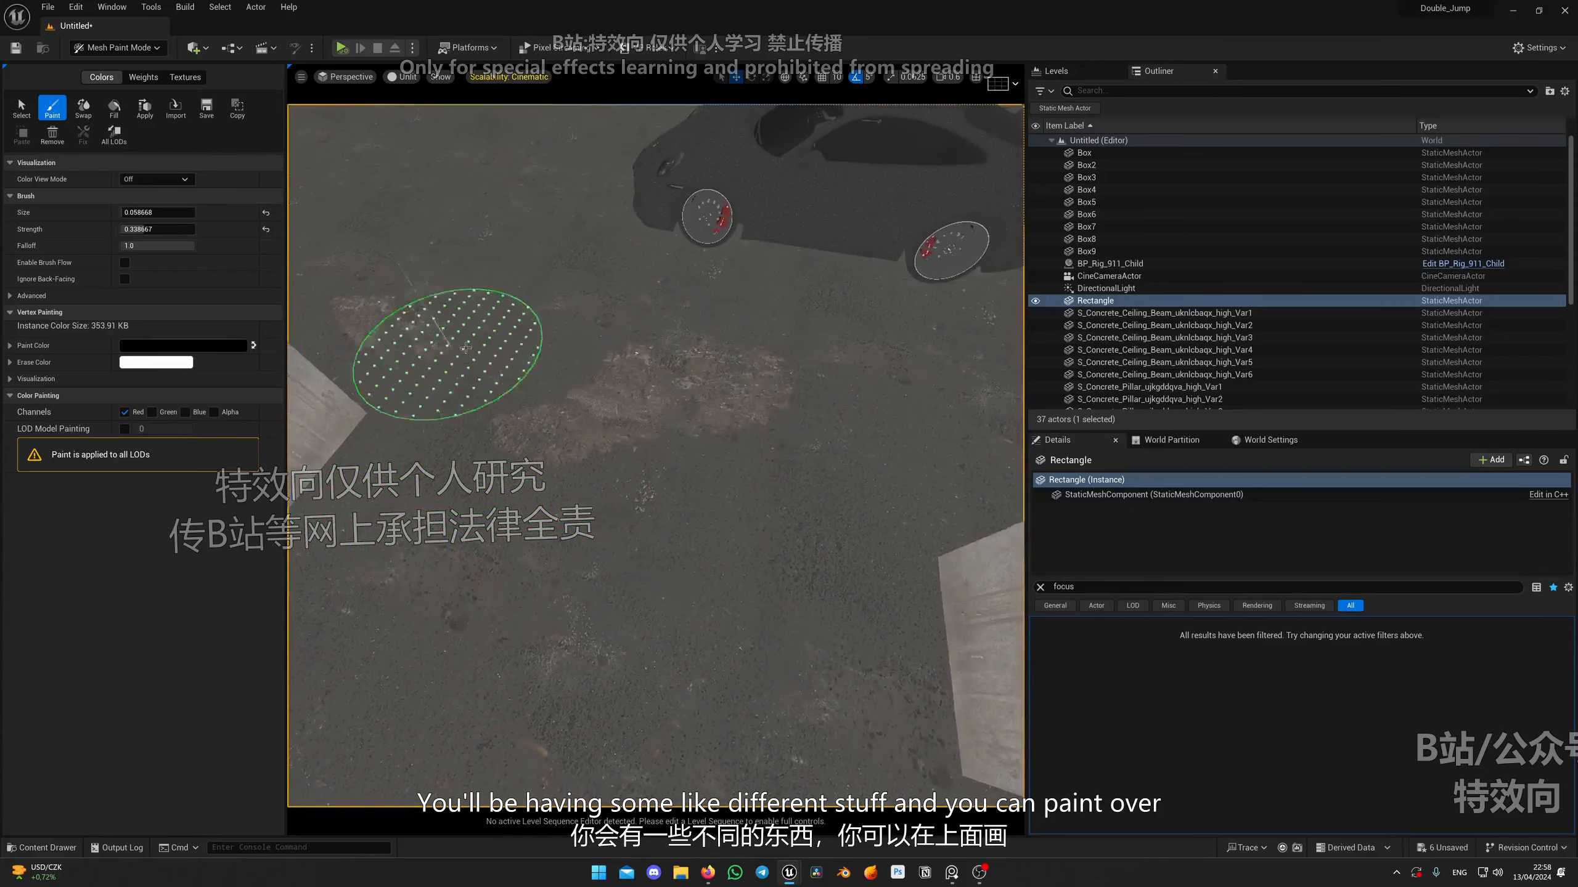
pyautogui.moveTo(466, 348)
pyautogui.mouseDown()
pyautogui.moveTo(557, 237)
pyautogui.moveTo(585, 292)
pyautogui.moveTo(708, 348)
pyautogui.mouseUp()
pyautogui.moveTo(708, 349)
pyautogui.mouseDown(button='right')
pyautogui.moveTo(678, 456)
pyautogui.moveTo(830, 615)
pyautogui.moveTo(810, 443)
pyautogui.moveTo(838, 356)
pyautogui.mouseUp(button='right')
pyautogui.press('s')
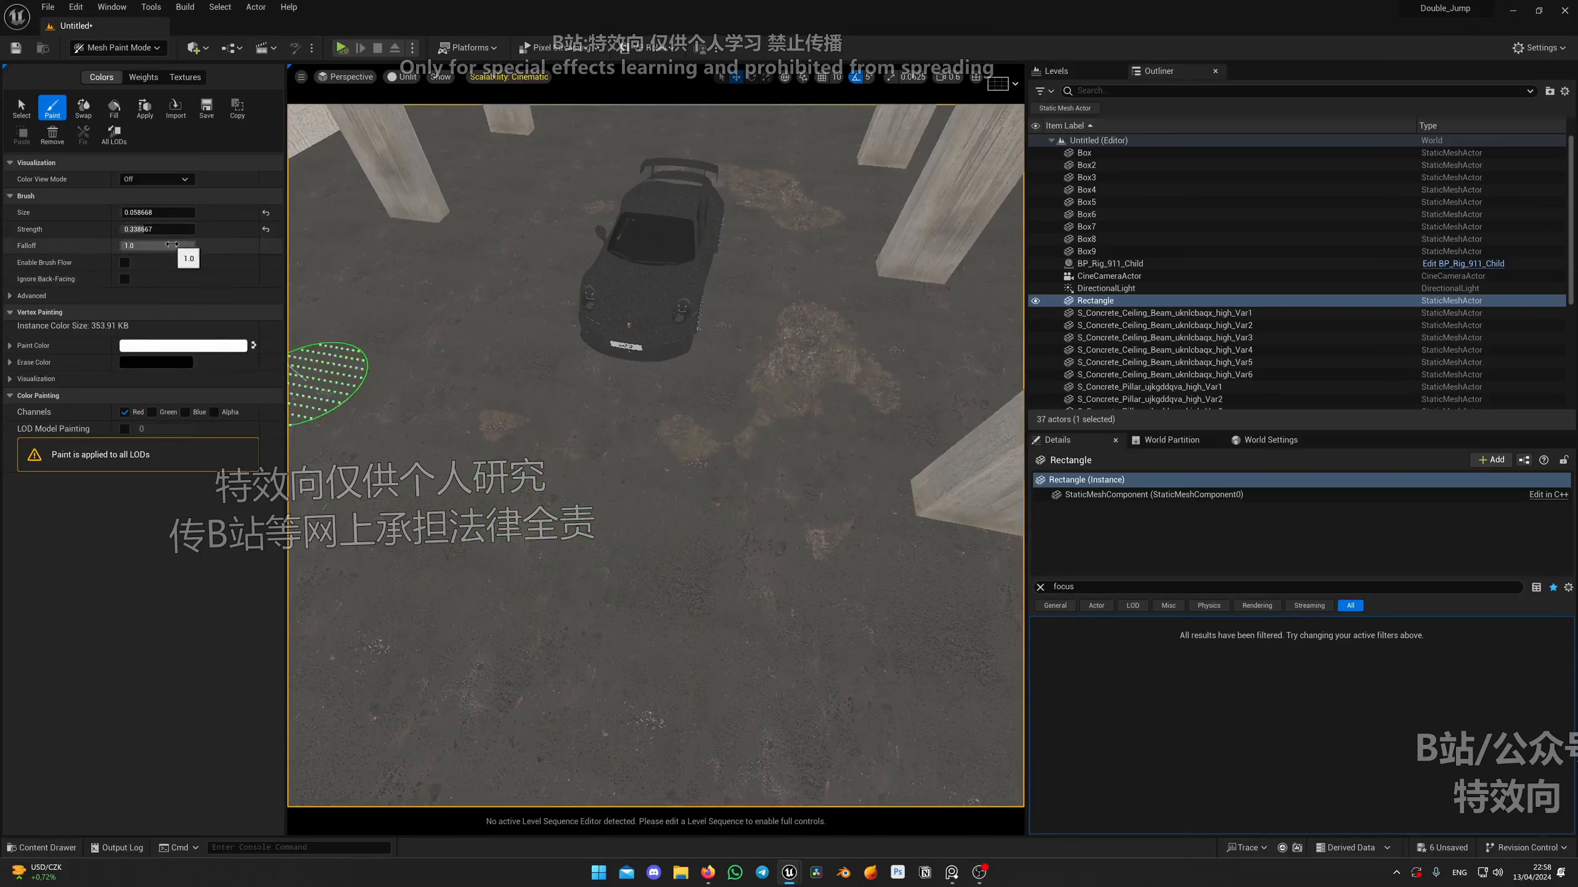
# Set the brush falloff to 0.781333, use black as the paint color, and paint damaged-concrete patches in front of the car.
pyautogui.click(253, 346)
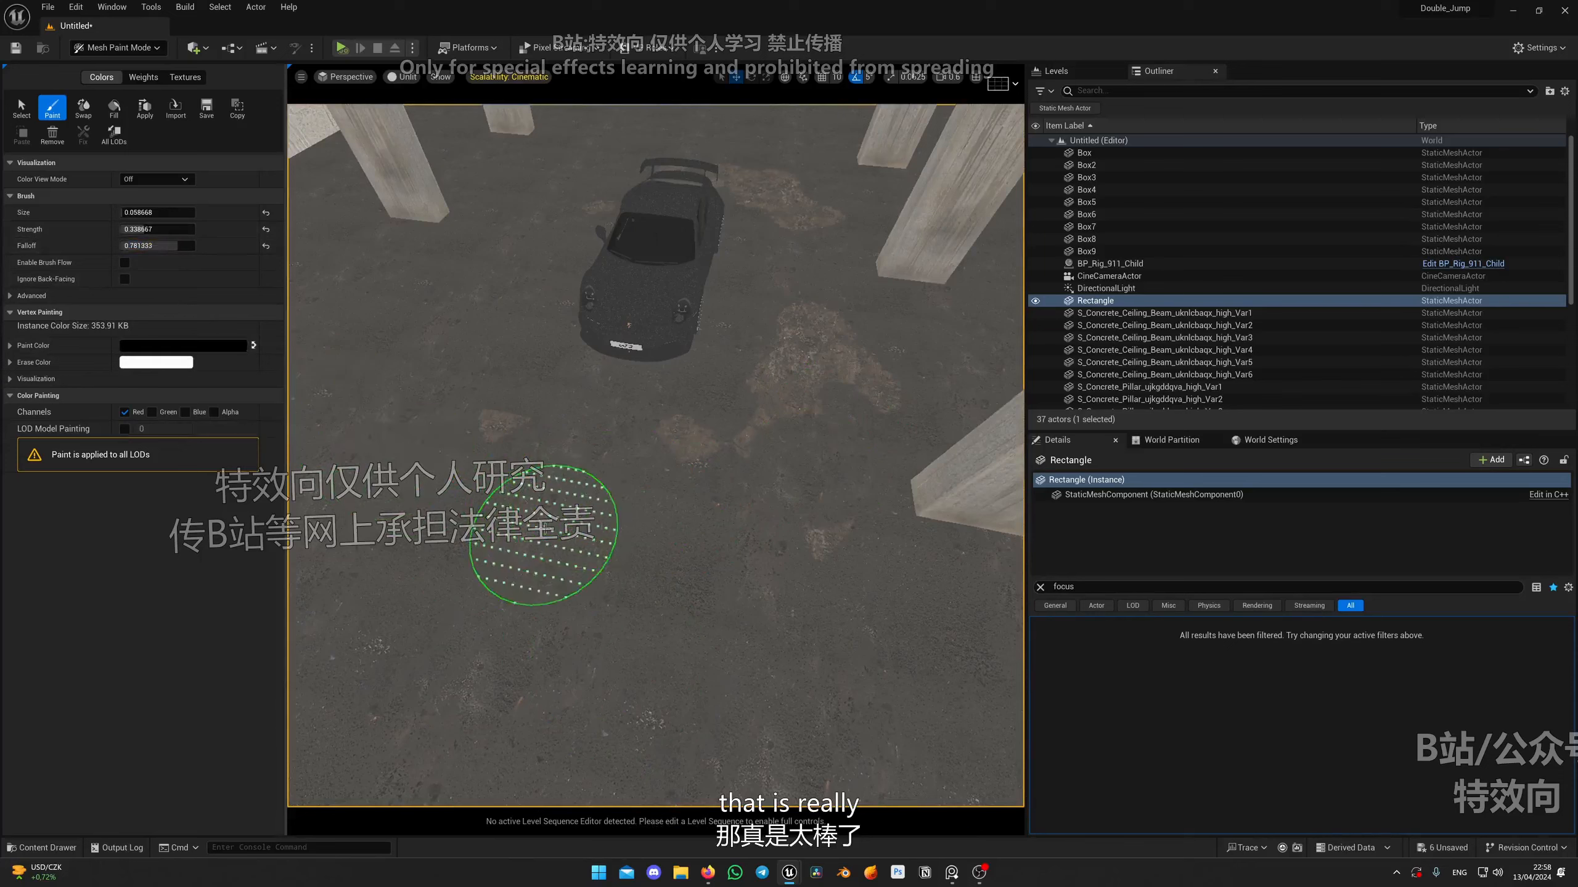
pyautogui.moveTo(572, 495)
pyautogui.mouseDown()
pyautogui.moveTo(846, 412)
pyautogui.moveTo(668, 490)
pyautogui.mouseUp()
pyautogui.moveTo(669, 490)
pyautogui.mouseDown(button='right')
pyautogui.moveTo(507, 471)
pyautogui.moveTo(423, 411)
pyautogui.mouseUp(button='right')
pyautogui.moveTo(475, 257)
pyautogui.mouseDown(button='right')
pyautogui.moveTo(602, 292)
pyautogui.moveTo(563, 458)
pyautogui.mouseUp(button='right')
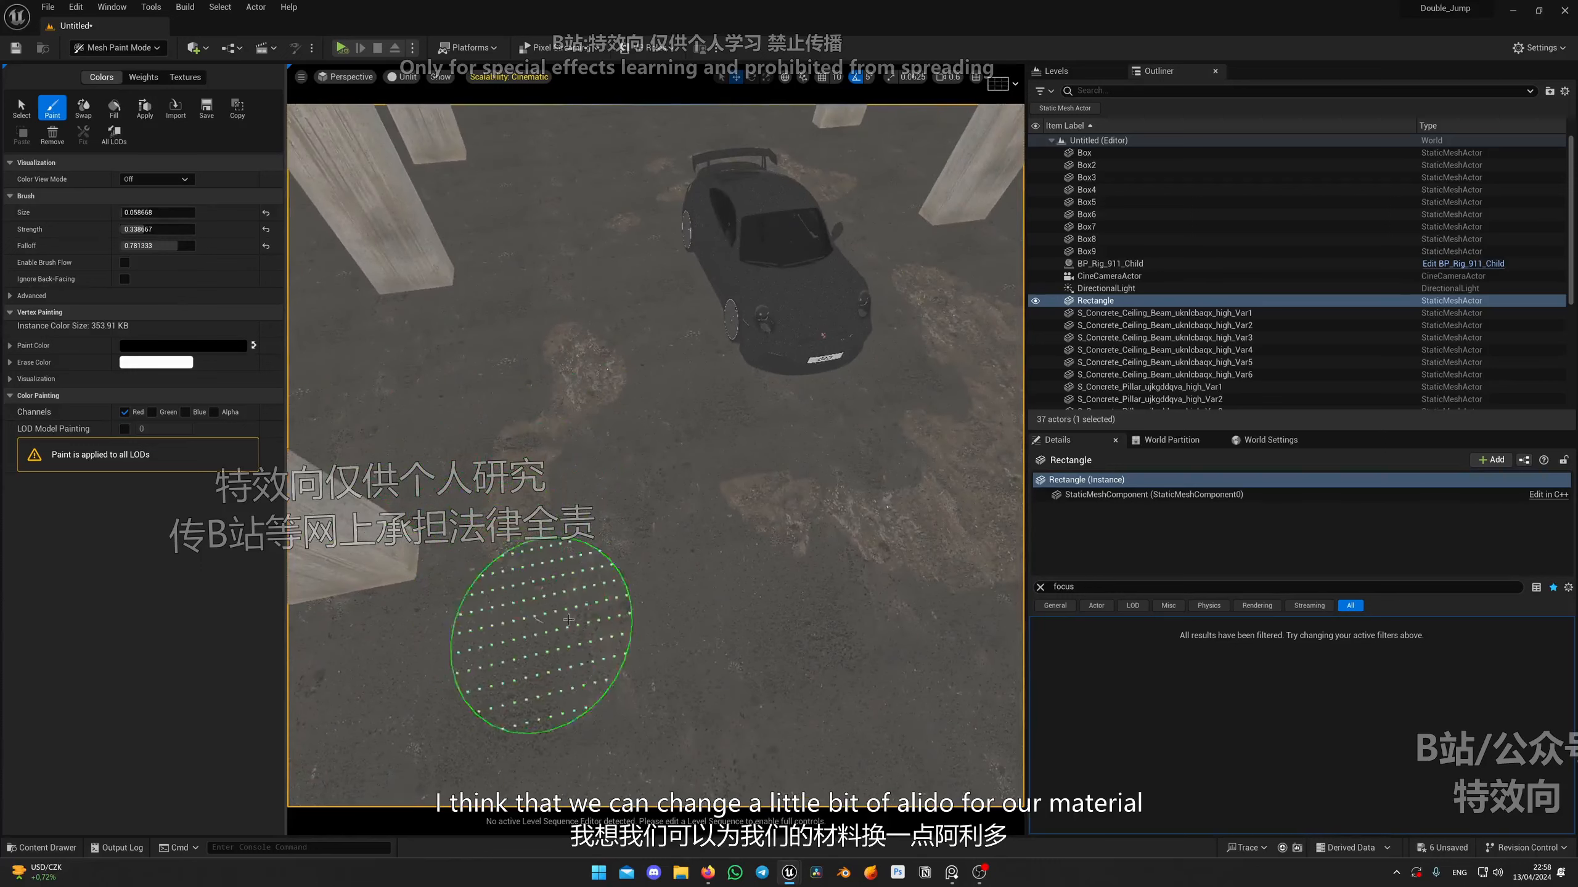
pyautogui.moveTo(615, 652)
pyautogui.mouseDown(button='right')
pyautogui.moveTo(517, 571)
pyautogui.moveTo(627, 650)
pyautogui.moveTo(458, 565)
pyautogui.mouseUp(button='right')
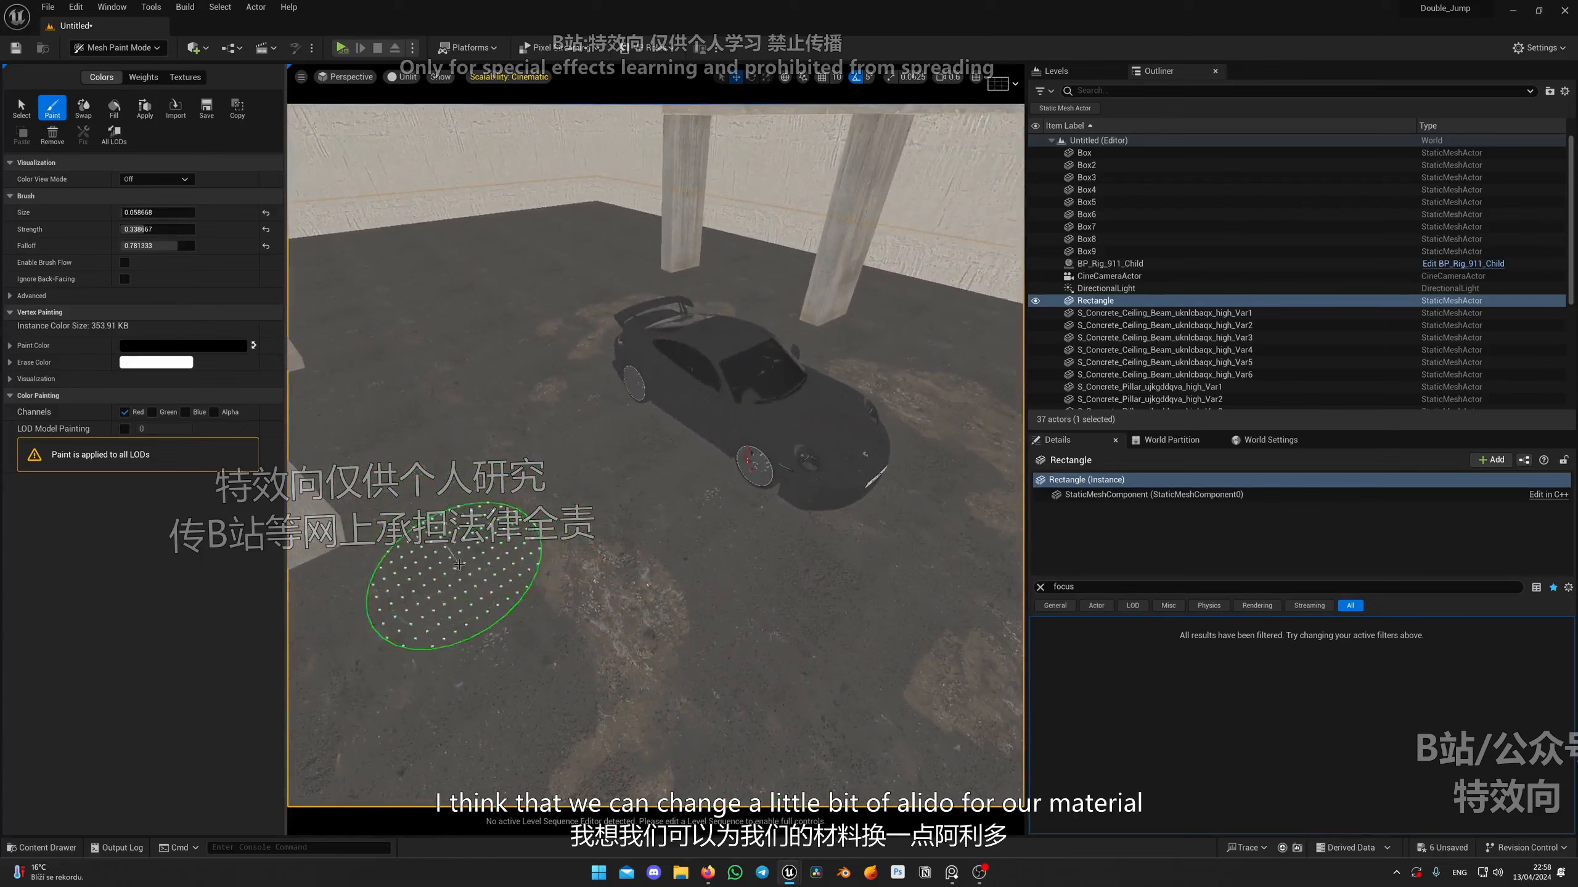
pyautogui.hotkey('alt', '4')
pyautogui.moveTo(500, 327)
pyautogui.mouseDown(button='right')
pyautogui.moveTo(430, 369)
pyautogui.moveTo(788, 493)
pyautogui.moveTo(626, 552)
pyautogui.moveTo(662, 546)
pyautogui.moveTo(775, 458)
pyautogui.moveTo(710, 462)
pyautogui.moveTo(431, 634)
pyautogui.moveTo(643, 498)
pyautogui.moveTo(676, 536)
pyautogui.mouseUp(button='right')
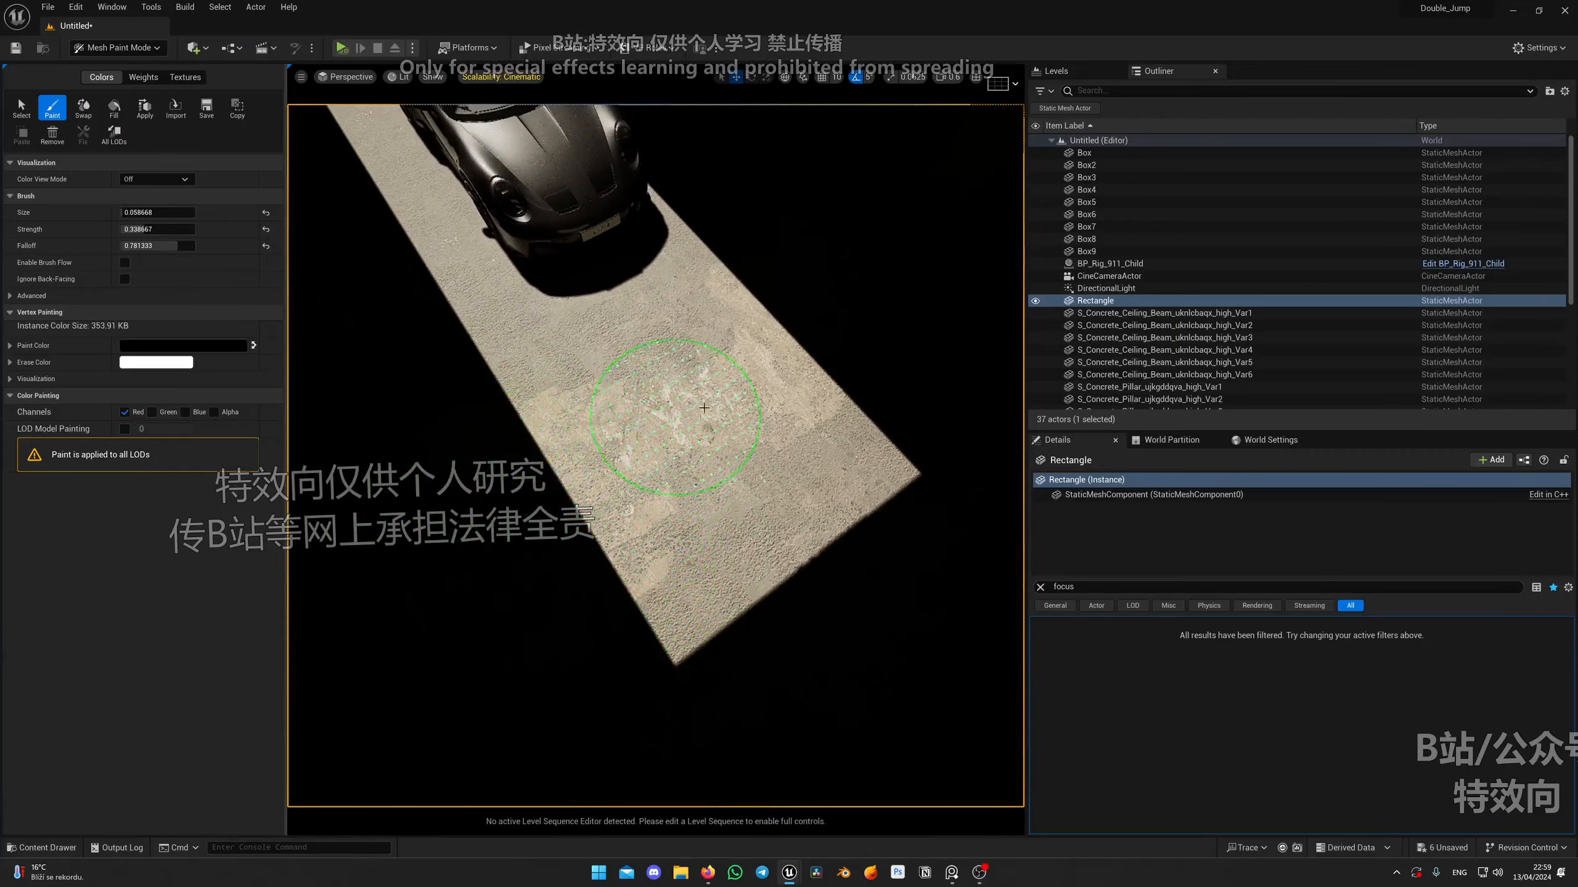
pyautogui.hotkey('alt', '3')
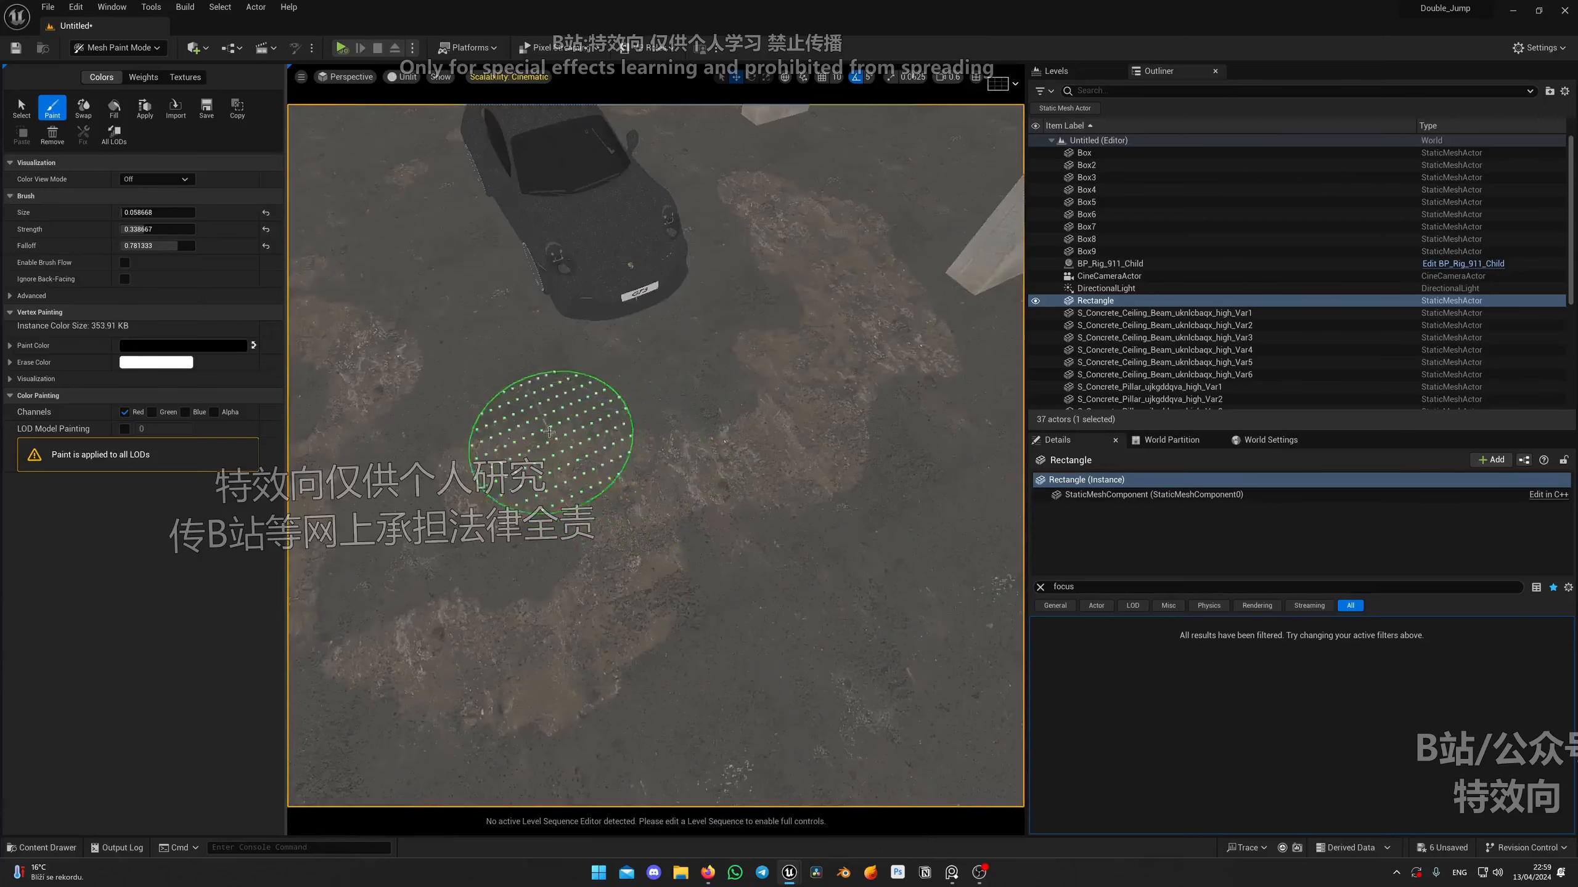
# Add more damaged-concrete paint to the floor around the car, checking the coverage from several sides.
pyautogui.keyDown('alt'); pyautogui.moveTo(622, 415); pyautogui.dragTo(644, 388); pyautogui.keyUp('alt')
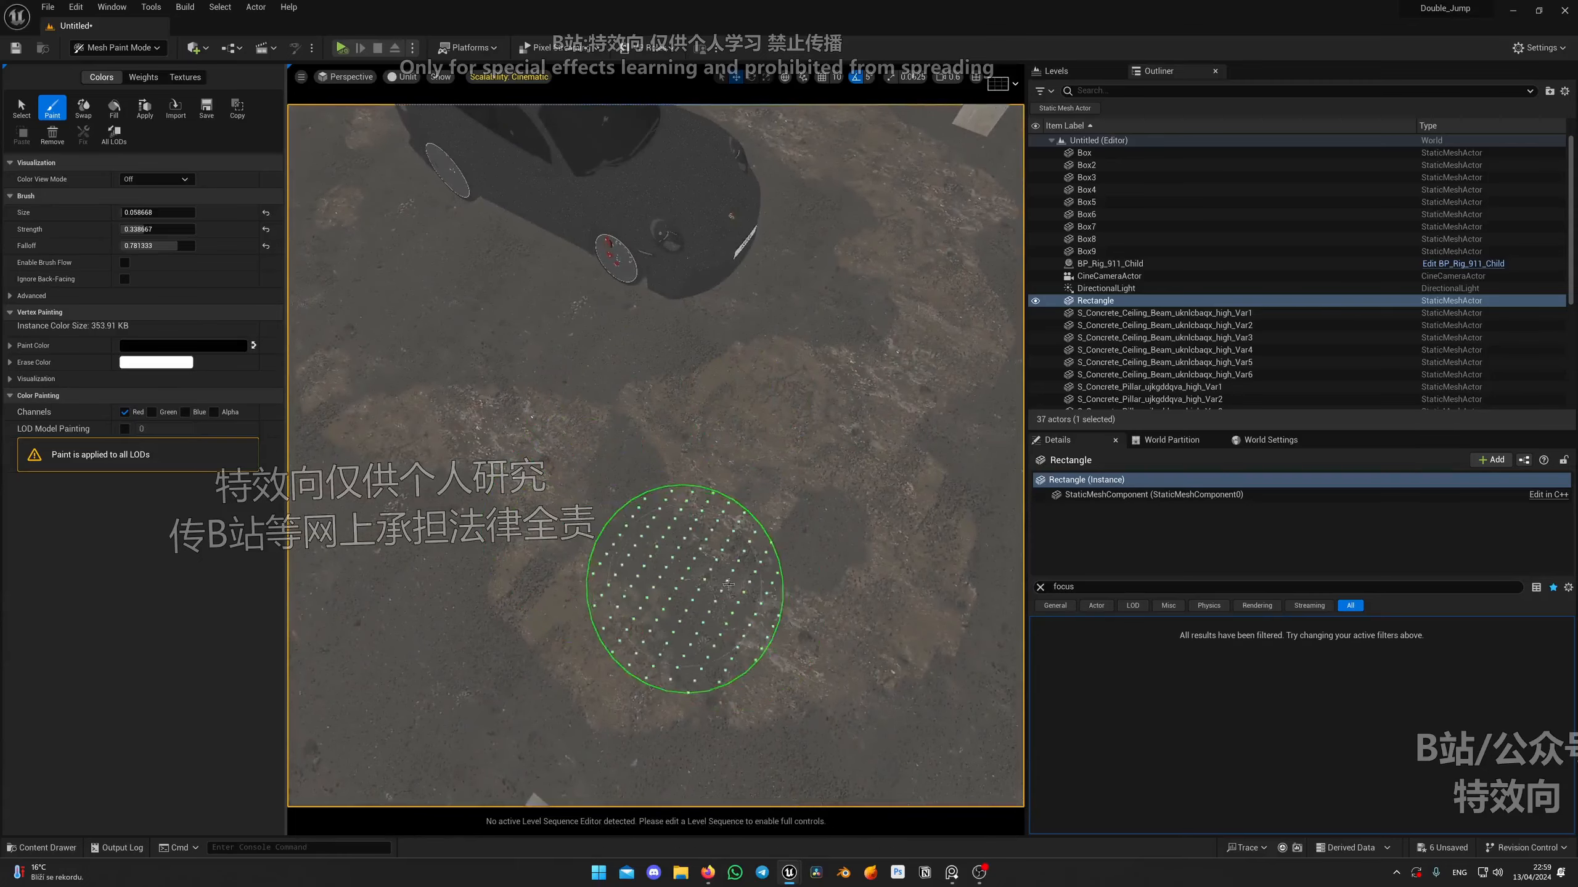
pyautogui.moveTo(687, 588)
pyautogui.mouseDown(button='right')
pyautogui.moveTo(640, 534)
pyautogui.moveTo(589, 547)
pyautogui.moveTo(570, 589)
pyautogui.mouseUp(button='right')
pyautogui.moveTo(497, 447)
pyautogui.mouseDown()
pyautogui.moveTo(482, 412)
pyautogui.moveTo(528, 447)
pyautogui.mouseUp()
pyautogui.moveTo(689, 485)
pyautogui.keyDown('alt'); pyautogui.mouseDown()
pyautogui.moveTo(750, 500)
pyautogui.moveTo(620, 454)
pyautogui.moveTo(659, 463)
pyautogui.mouseUp(); pyautogui.keyUp('alt')
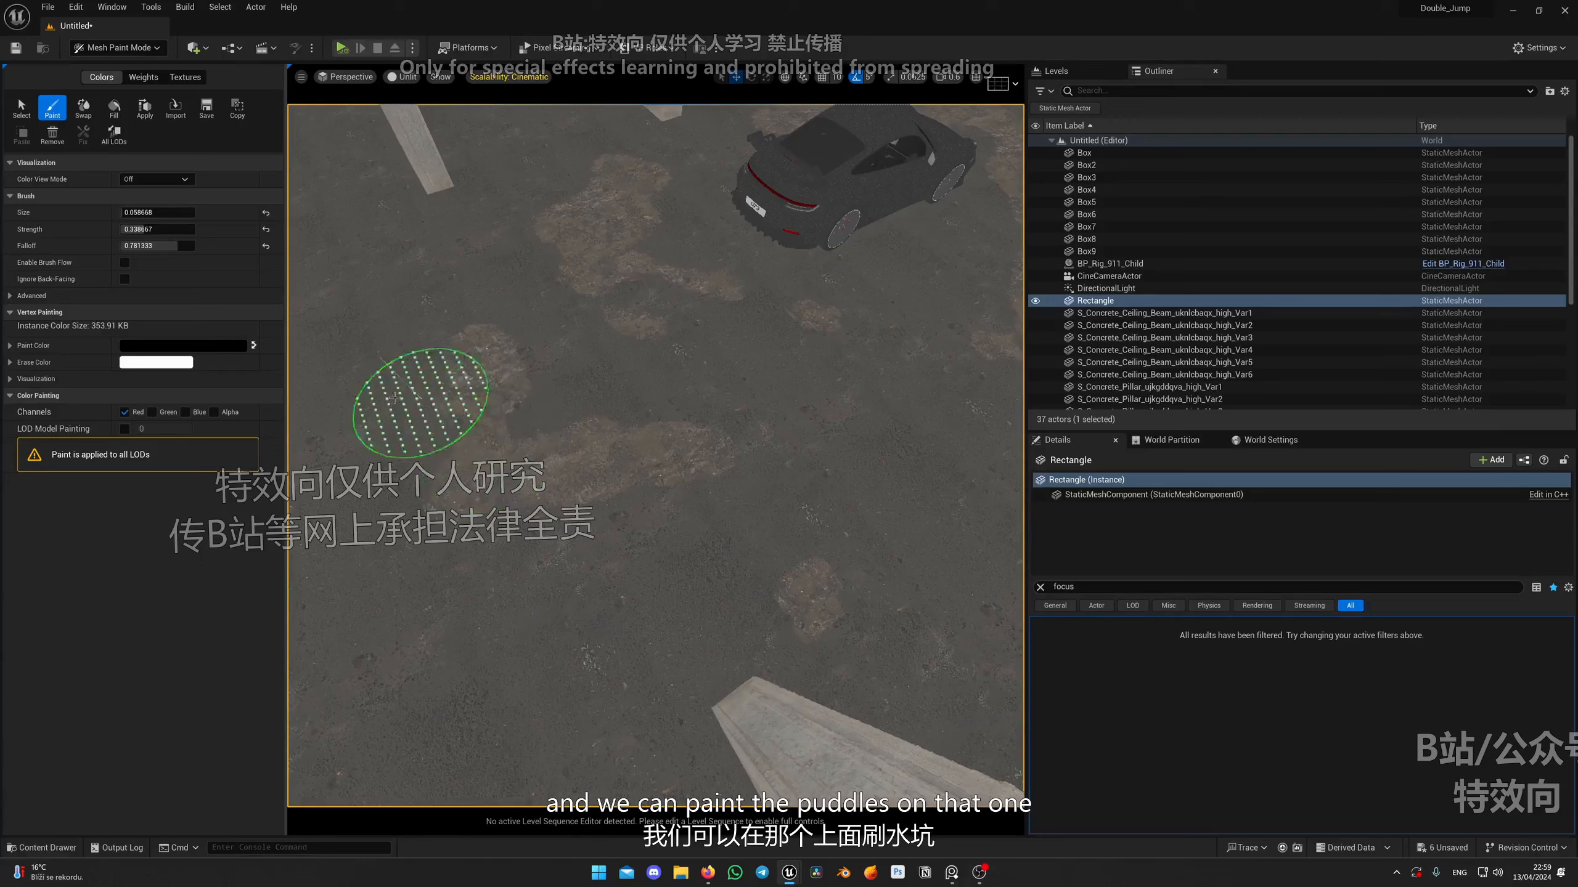
pyautogui.moveTo(647, 476)
pyautogui.keyDown('alt'); pyautogui.mouseDown()
pyautogui.moveTo(997, 228)
pyautogui.moveTo(647, 476)
pyautogui.mouseUp(); pyautogui.keyUp('alt')
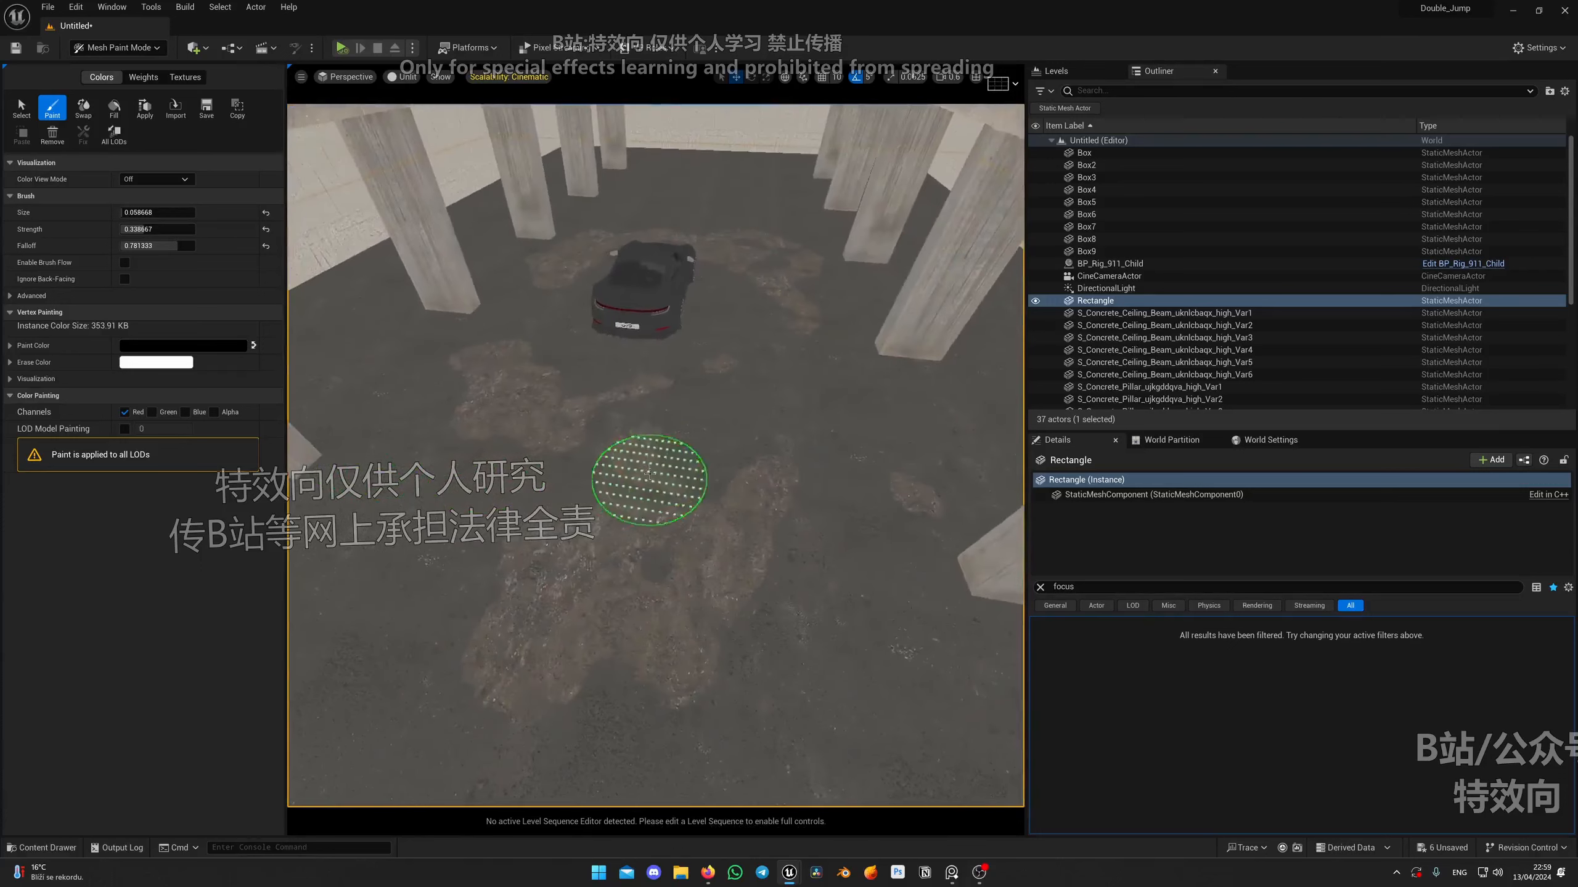
pyautogui.keyDown('alt'); pyautogui.moveTo(926, 435); pyautogui.dragTo(590, 398); pyautogui.keyUp('alt')
pyautogui.moveTo(602, 336)
pyautogui.keyDown('alt'); pyautogui.mouseDown()
pyautogui.moveTo(669, 546)
pyautogui.moveTo(580, 564)
pyautogui.moveTo(704, 464)
pyautogui.moveTo(721, 418)
pyautogui.moveTo(780, 465)
pyautogui.mouseUp(); pyautogui.keyUp('alt')
# Restrict color painting to the Blue channel instead of Red and show the viewport in Lit mode.
pyautogui.click(124, 412)
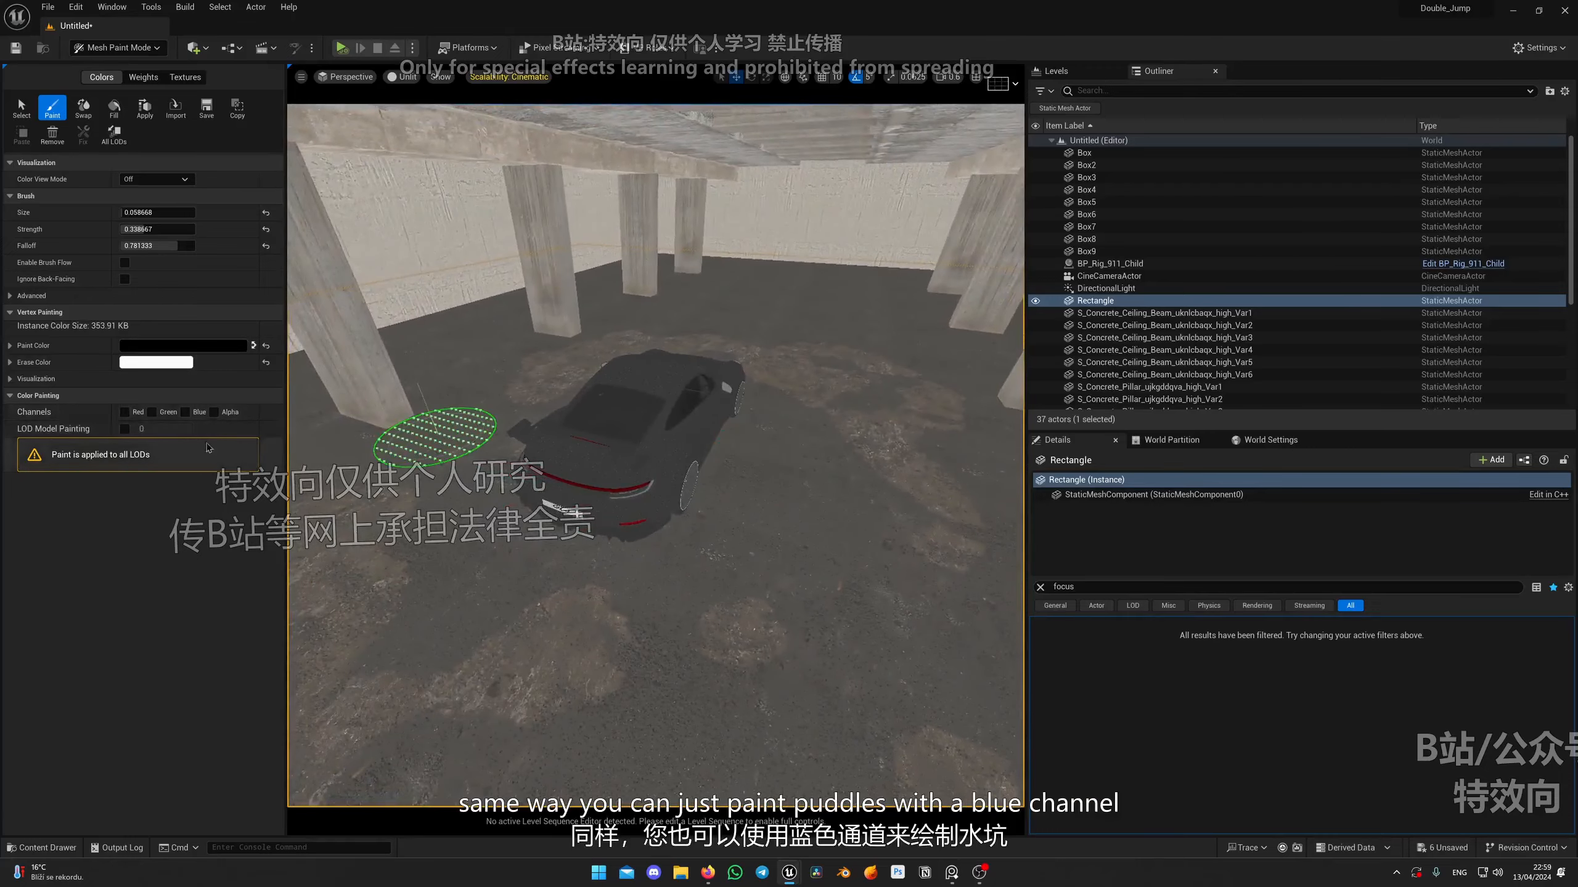
pyautogui.click(185, 412)
pyautogui.hotkey('alt', '4')
# Paint a test puddle on the floor behind the car and inspect its reflections from a low angle.
pyautogui.moveTo(464, 529)
pyautogui.keyDown('alt'); pyautogui.mouseDown()
pyautogui.moveTo(668, 521)
pyautogui.moveTo(733, 450)
pyautogui.moveTo(647, 562)
pyautogui.moveTo(640, 460)
pyautogui.moveTo(659, 428)
pyautogui.moveTo(646, 444)
pyautogui.mouseUp(); pyautogui.keyUp('alt')
pyautogui.press('q')
pyautogui.moveTo(634, 504)
pyautogui.mouseDown(button='right')
pyautogui.moveTo(634, 472)
pyautogui.moveTo(674, 553)
pyautogui.moveTo(706, 539)
pyautogui.moveTo(667, 532)
pyautogui.mouseUp(button='right')
pyautogui.scroll(-2, 634, 505)
pyautogui.press('q')
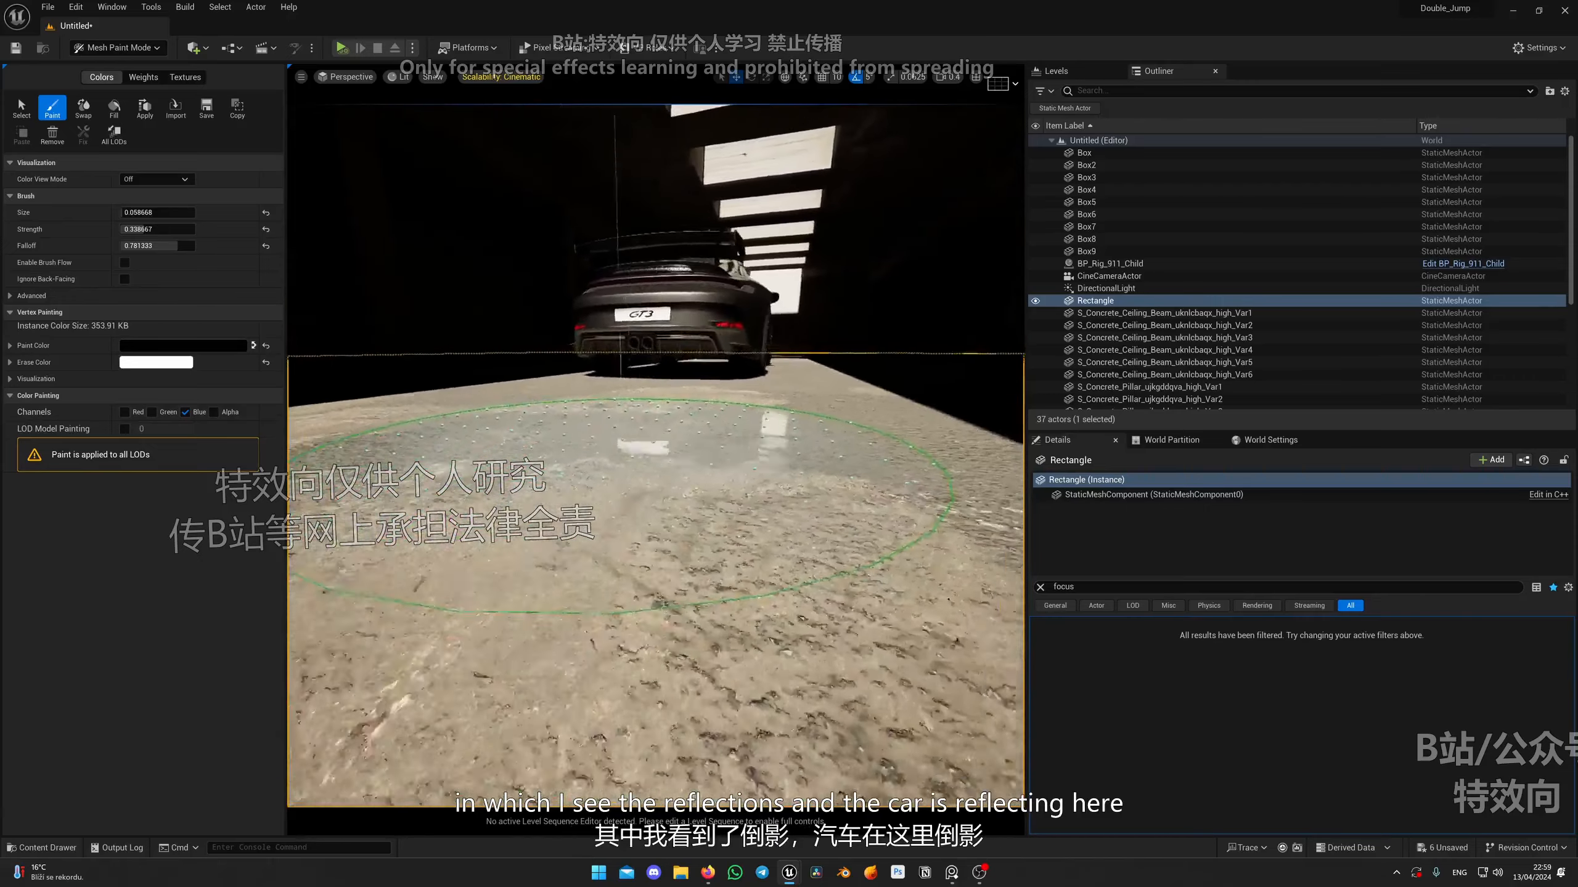
# Swap the paint and erase colors and remove the test puddle from the floor behind the car.
pyautogui.moveTo(638, 456); pyautogui.dragTo(643, 541, button='right')
pyautogui.press('e')
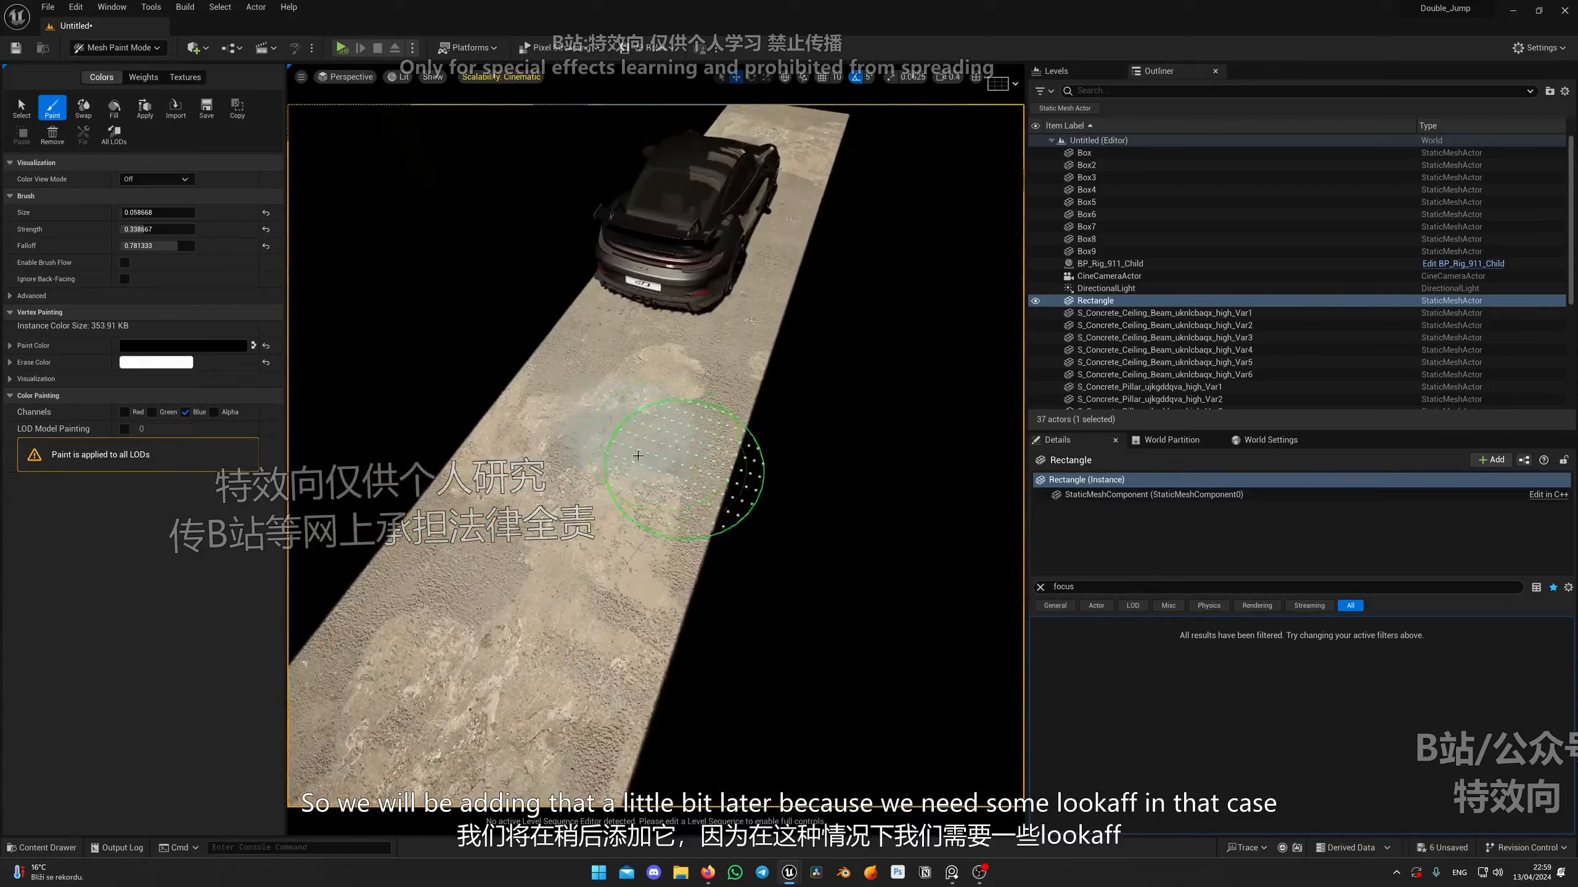
pyautogui.press('x')
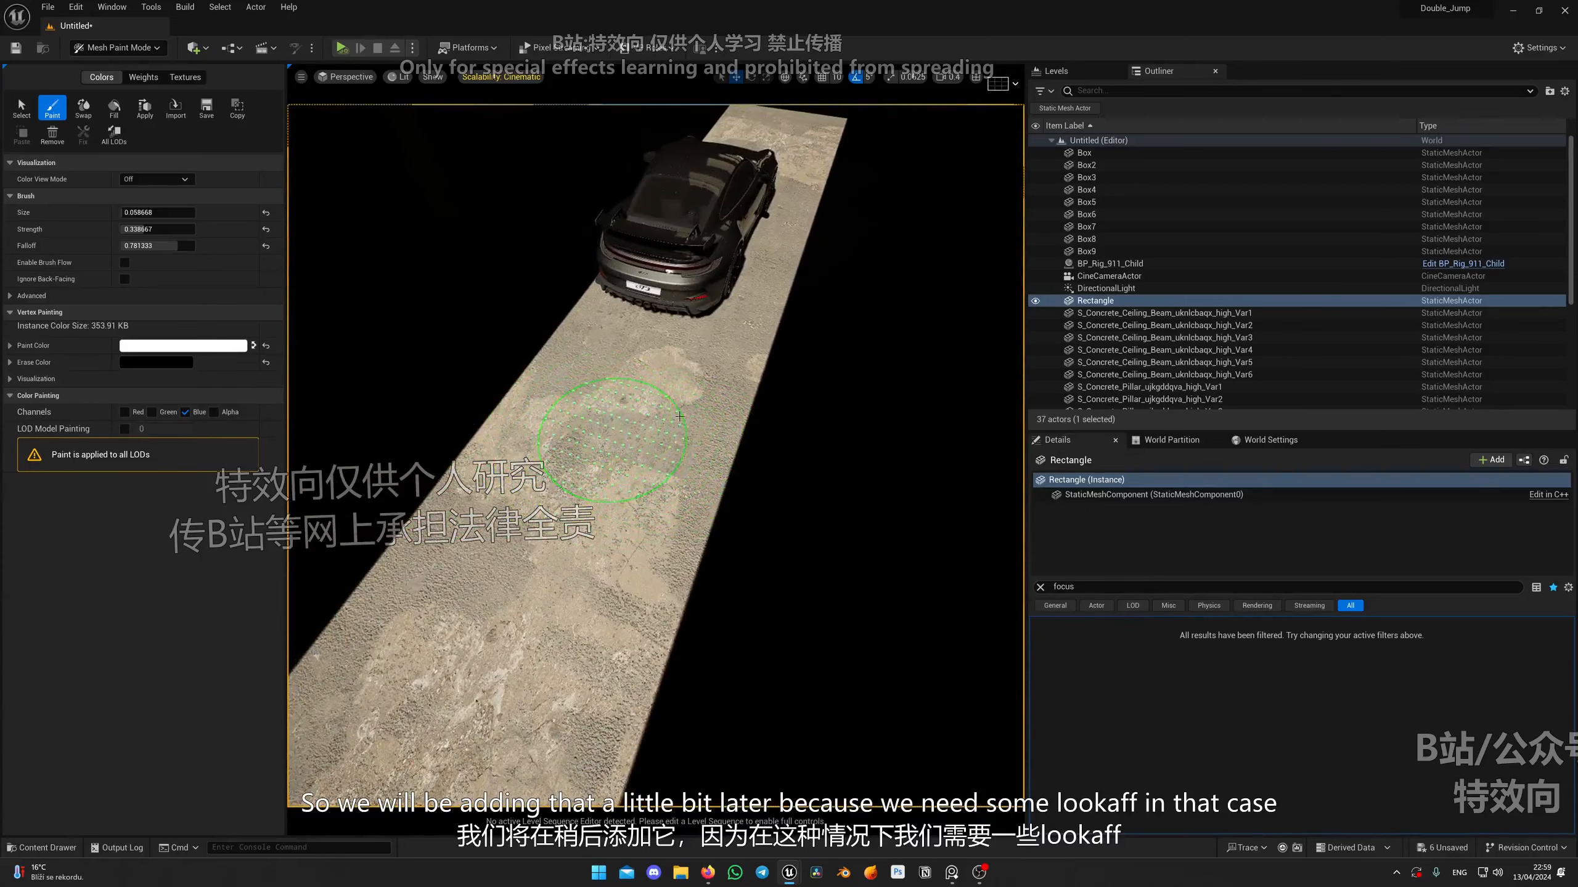
pyautogui.moveTo(680, 417); pyautogui.dragTo(723, 332, button='right')
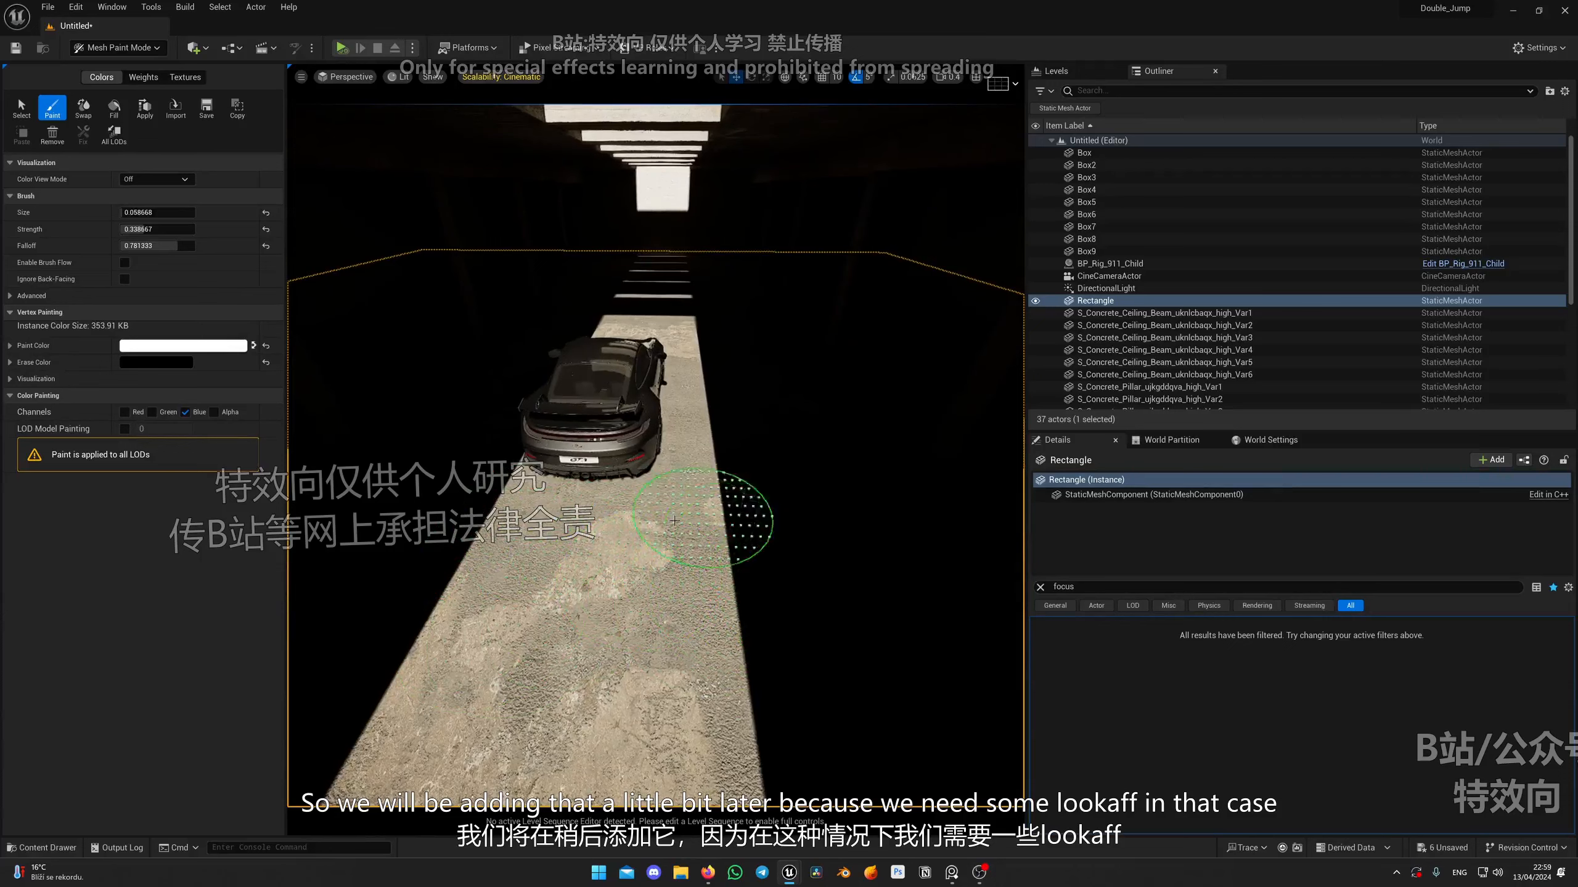
pyautogui.moveTo(571, 472)
pyautogui.mouseDown(button='right')
pyautogui.moveTo(534, 460)
pyautogui.moveTo(500, 513)
pyautogui.mouseUp(button='right')
# Return to Selection Mode and open the blend material instance from the BlendMaterials folder.
pyautogui.hotkey('shift', '1')
pyautogui.scroll(1, 524, 475)
pyautogui.moveTo(643, 536)
pyautogui.mouseDown(button='right')
pyautogui.moveTo(636, 475)
pyautogui.moveTo(622, 535)
pyautogui.mouseUp(button='right')
pyautogui.scroll(2, 637, 475)
pyautogui.hotkey('ctrl', 'space')
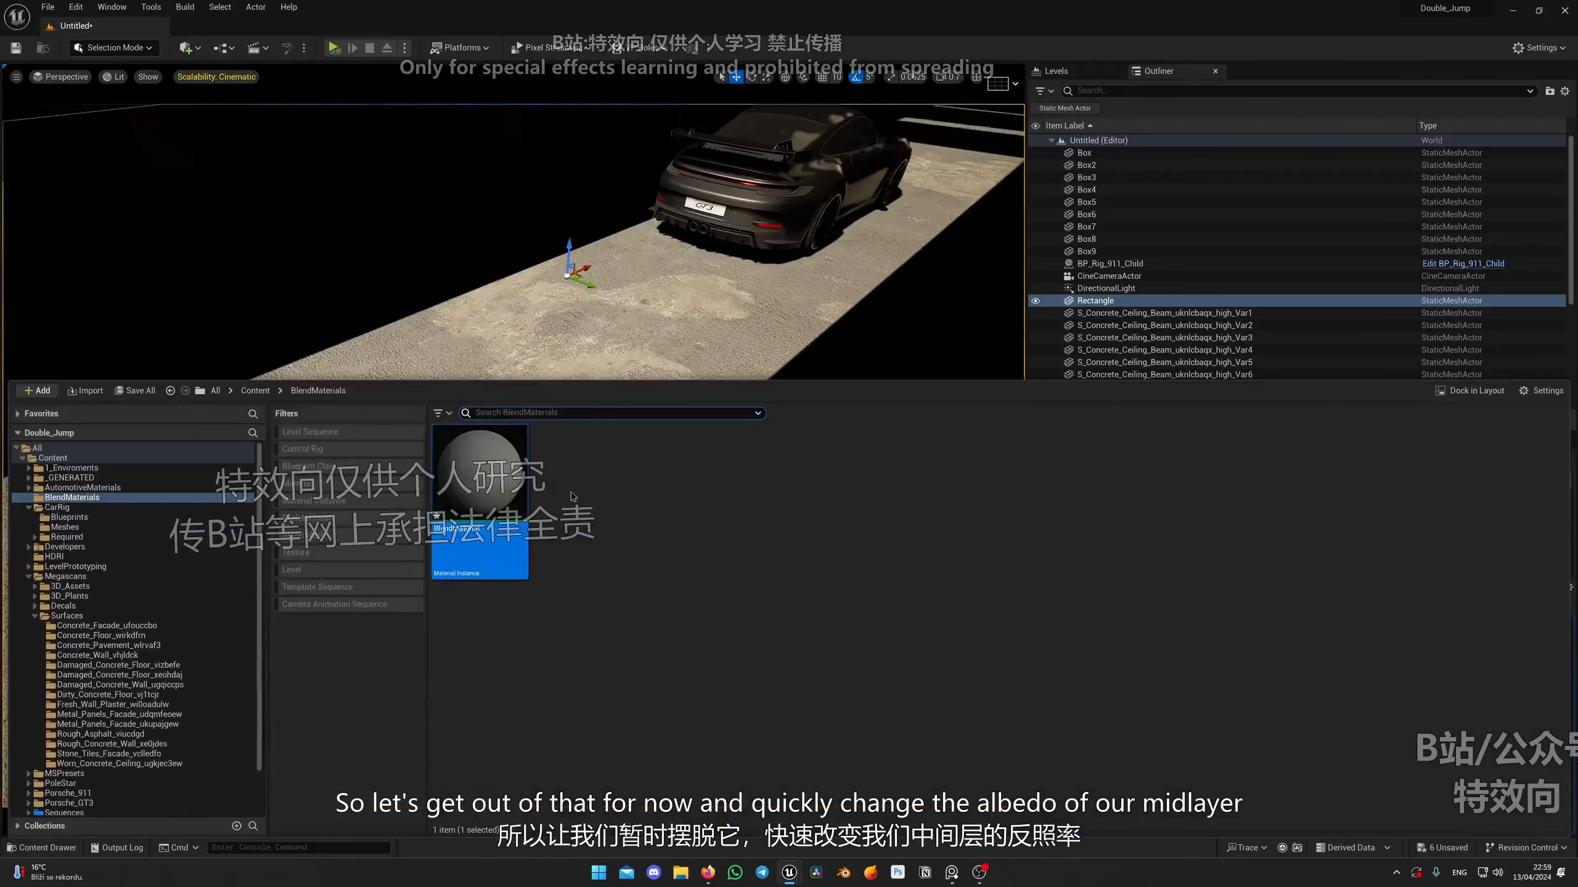
pyautogui.doubleClick(485, 488)
# Enable Use Middle Layer Adjustments, then enable and expand the Middle Layer Albedo Controls.
pyautogui.scroll(-10, 399, 568)
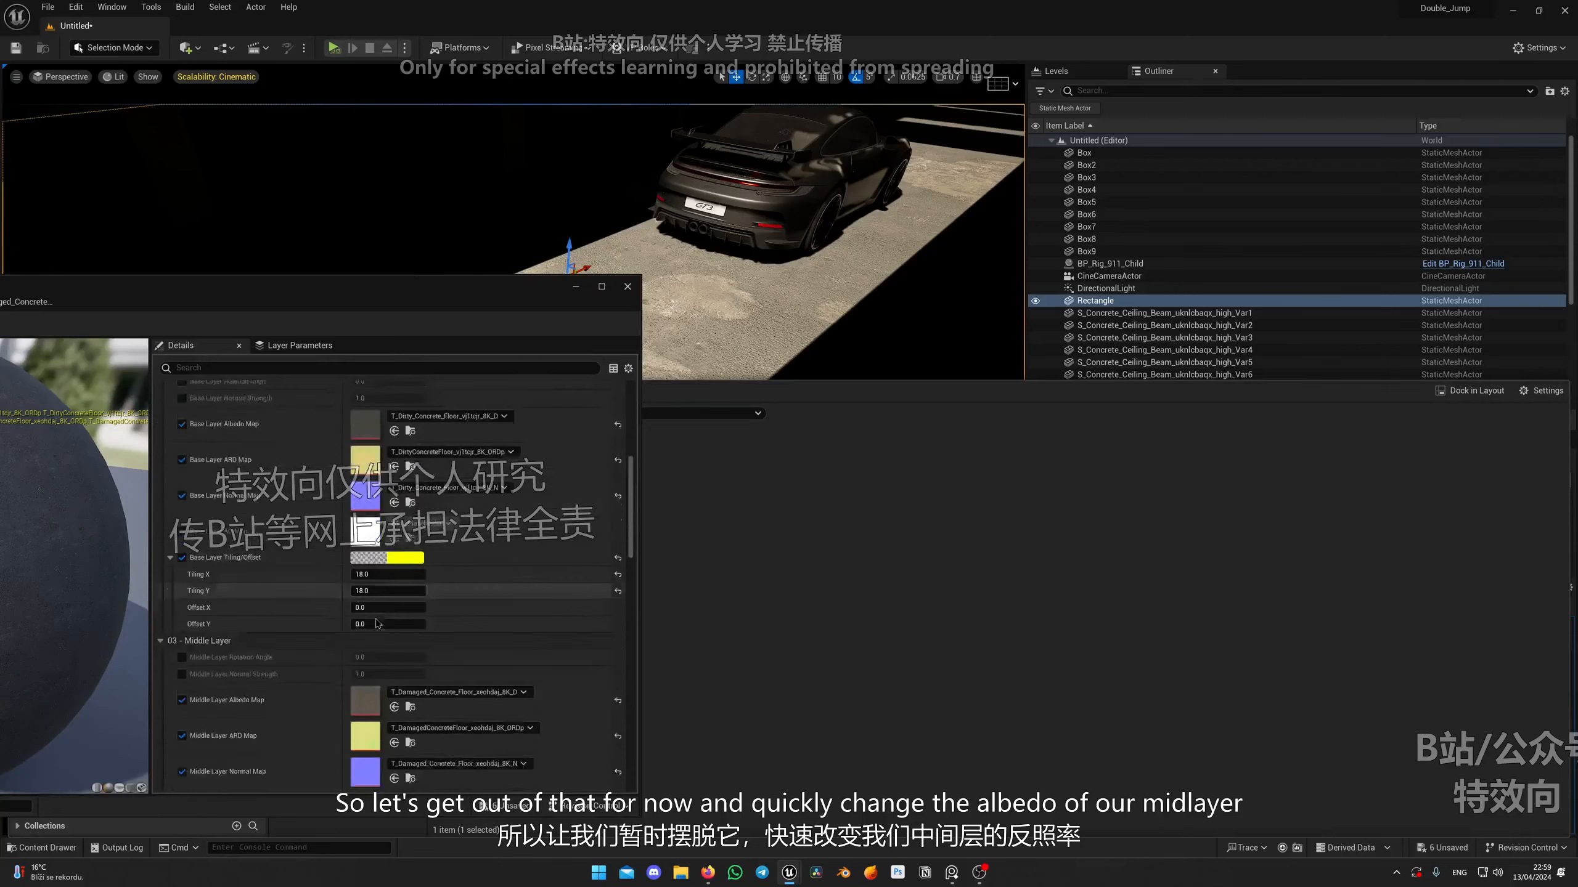
pyautogui.scroll(-2, 253, 627)
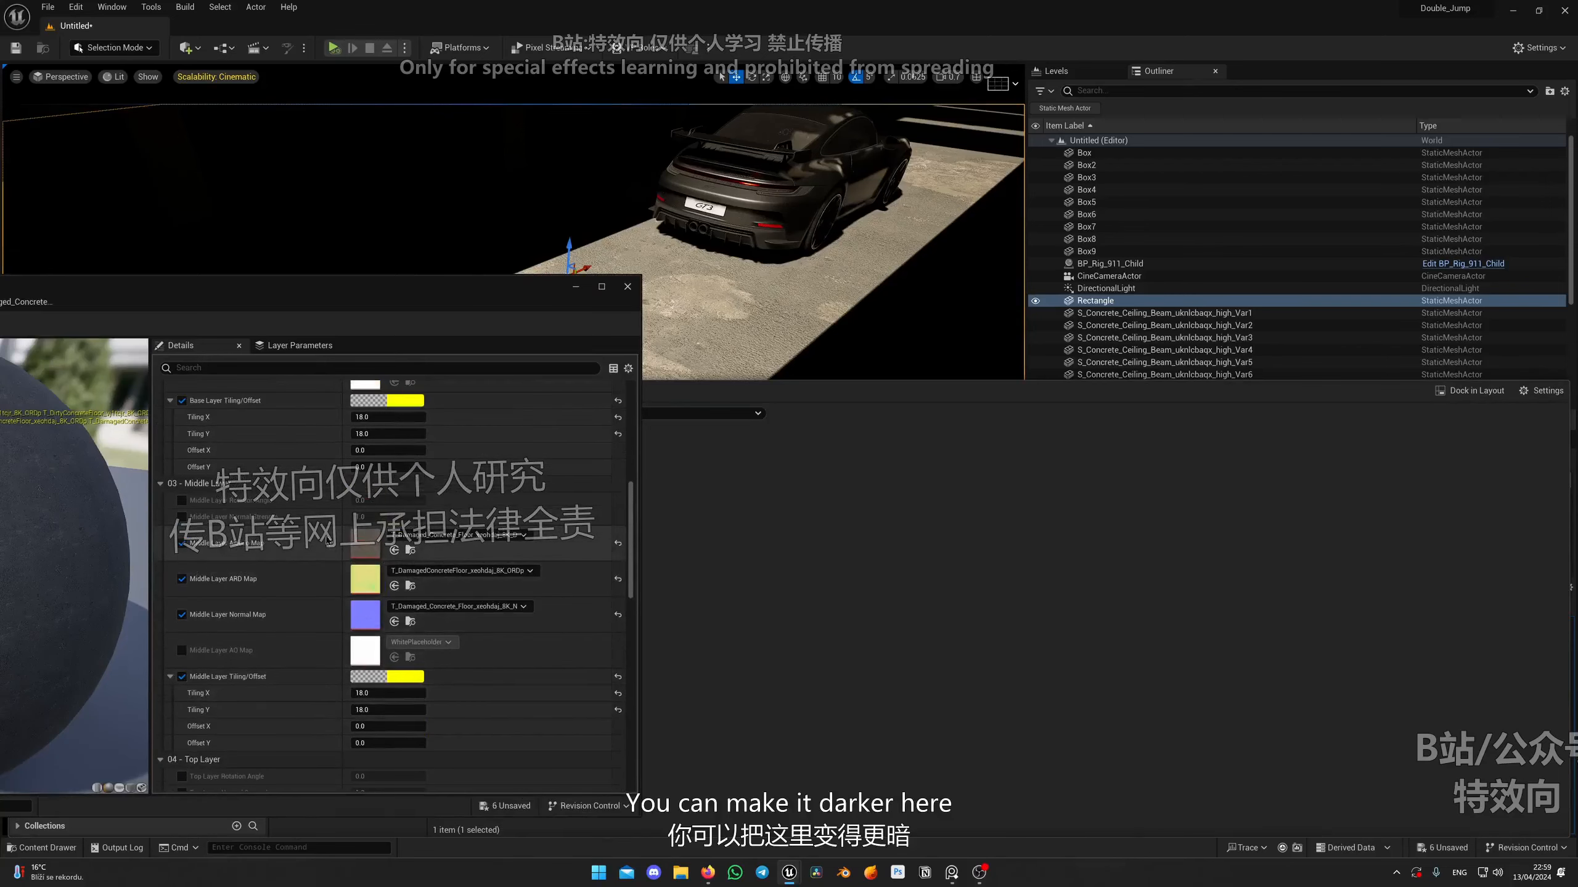
pyautogui.scroll(-1, 424, 618)
pyautogui.scroll(15, 268, 490)
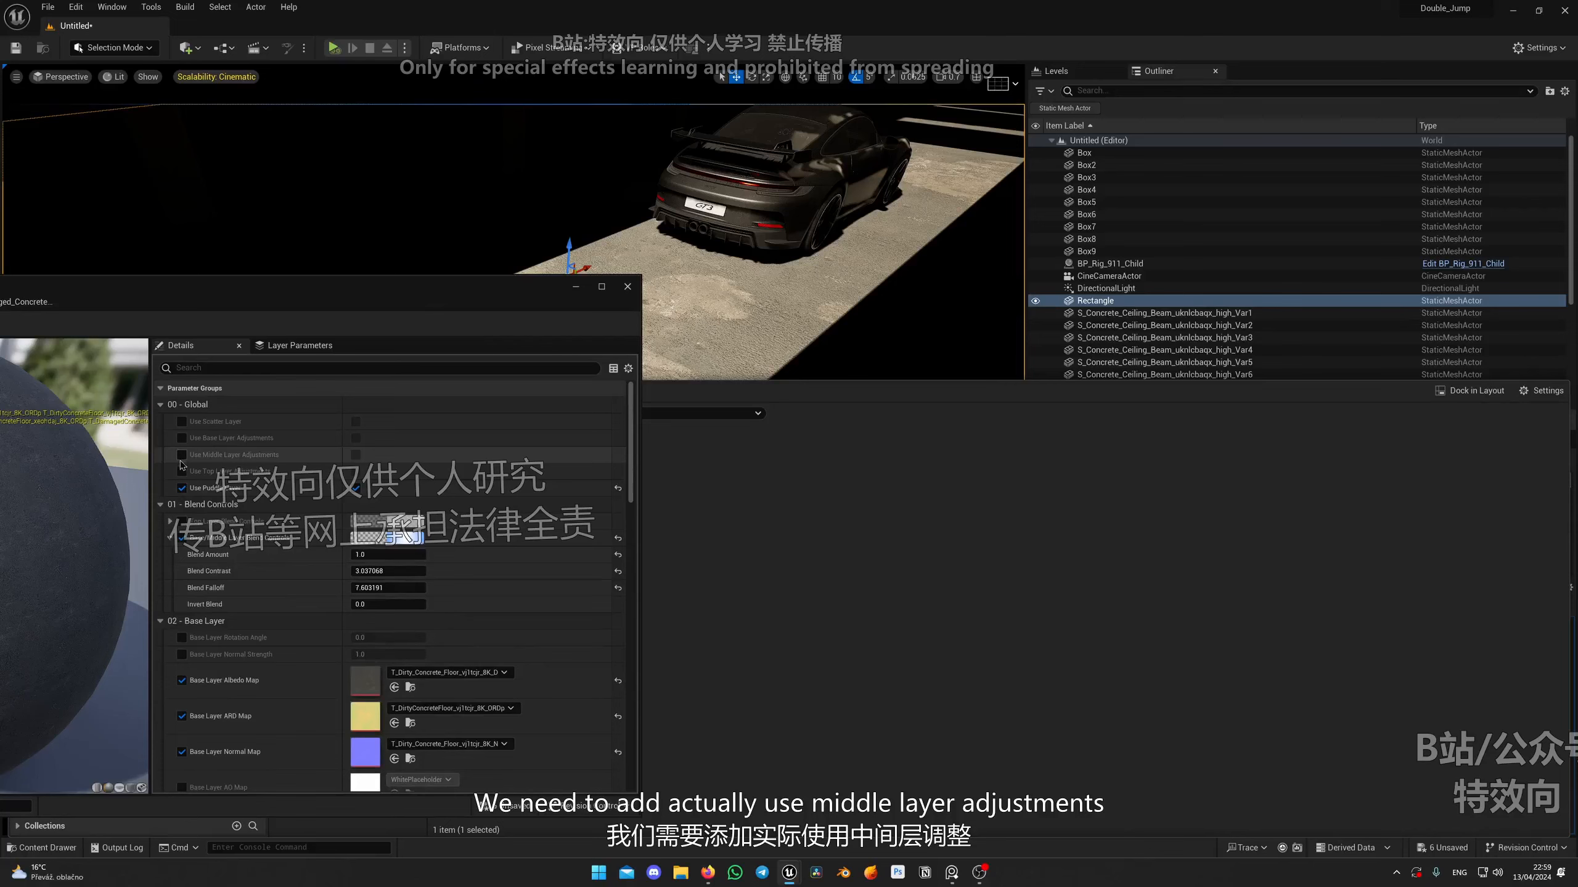
pyautogui.click(182, 457)
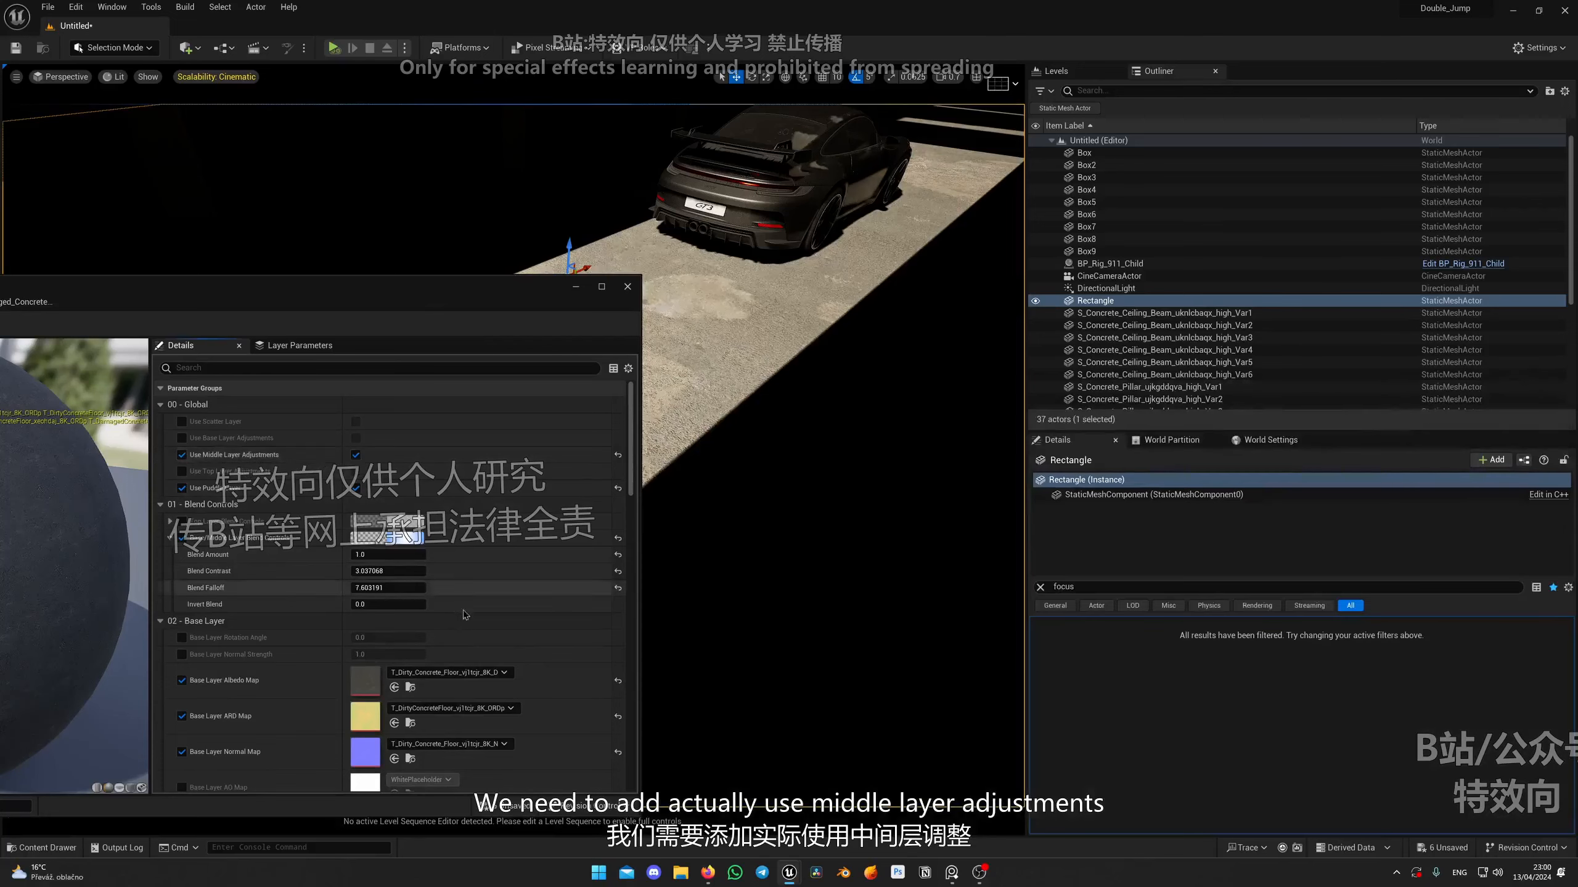
pyautogui.scroll(-12, 410, 528)
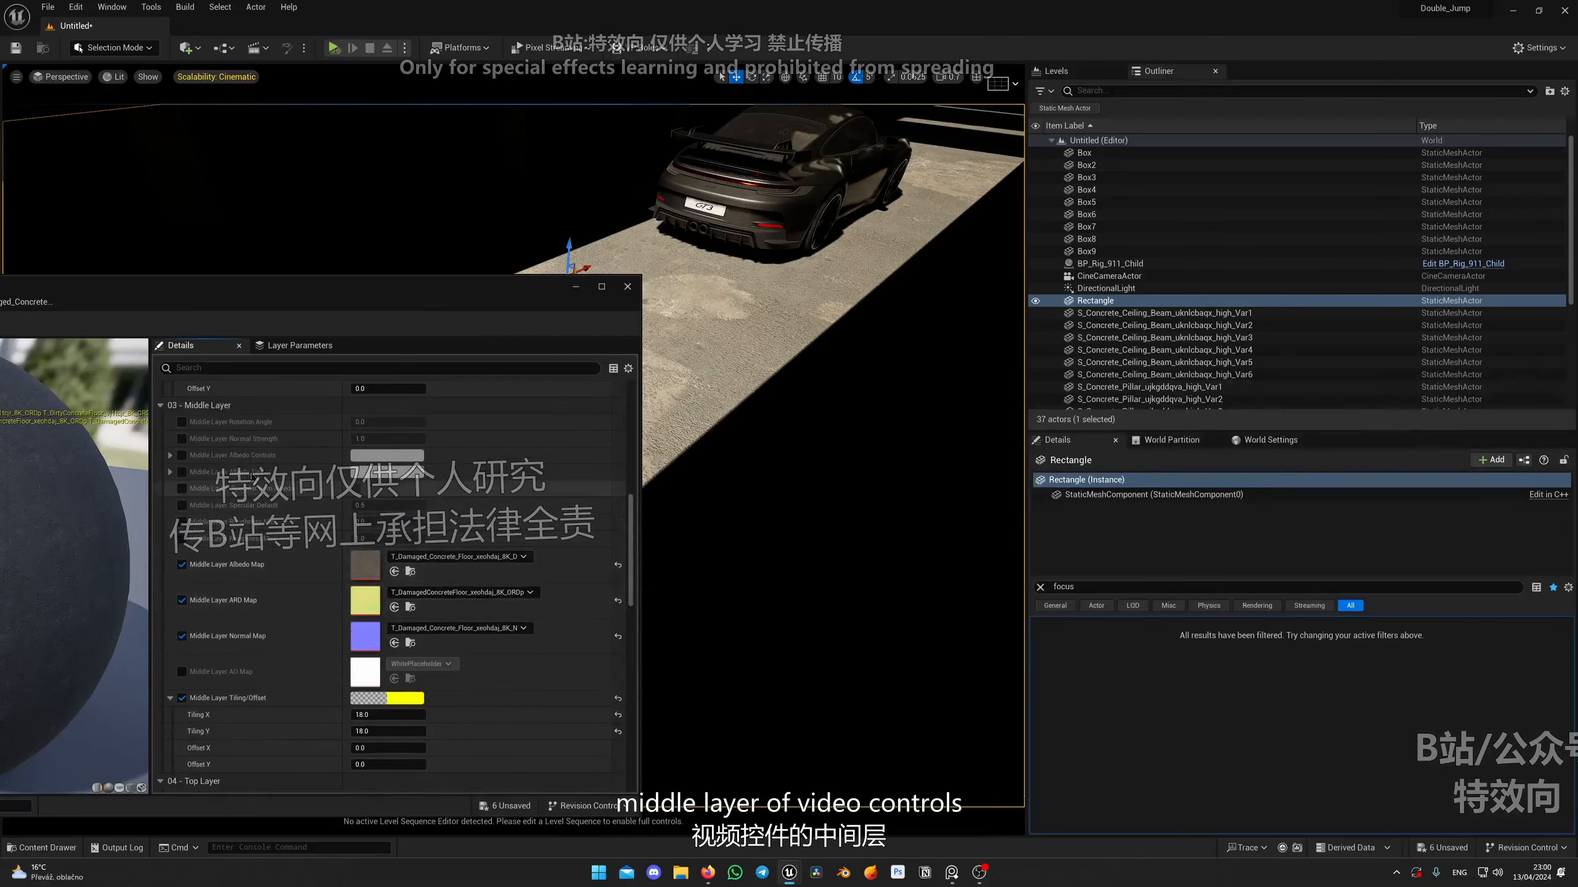
pyautogui.click(182, 456)
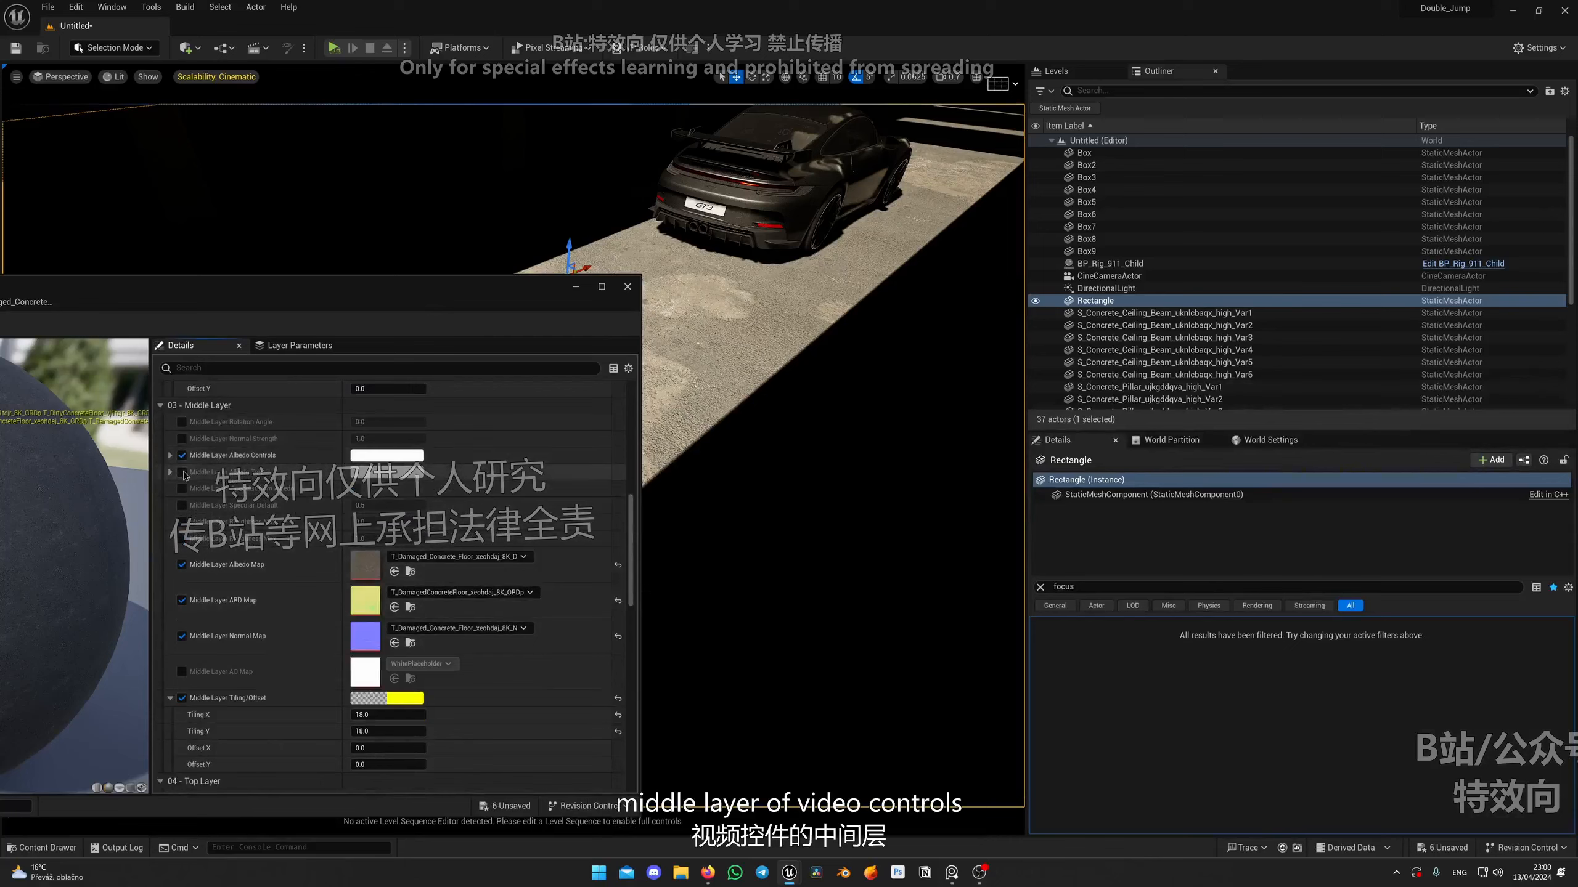
pyautogui.click(170, 455)
pyautogui.click(387, 456)
pyautogui.moveTo(581, 538); pyautogui.dragTo(584, 548)
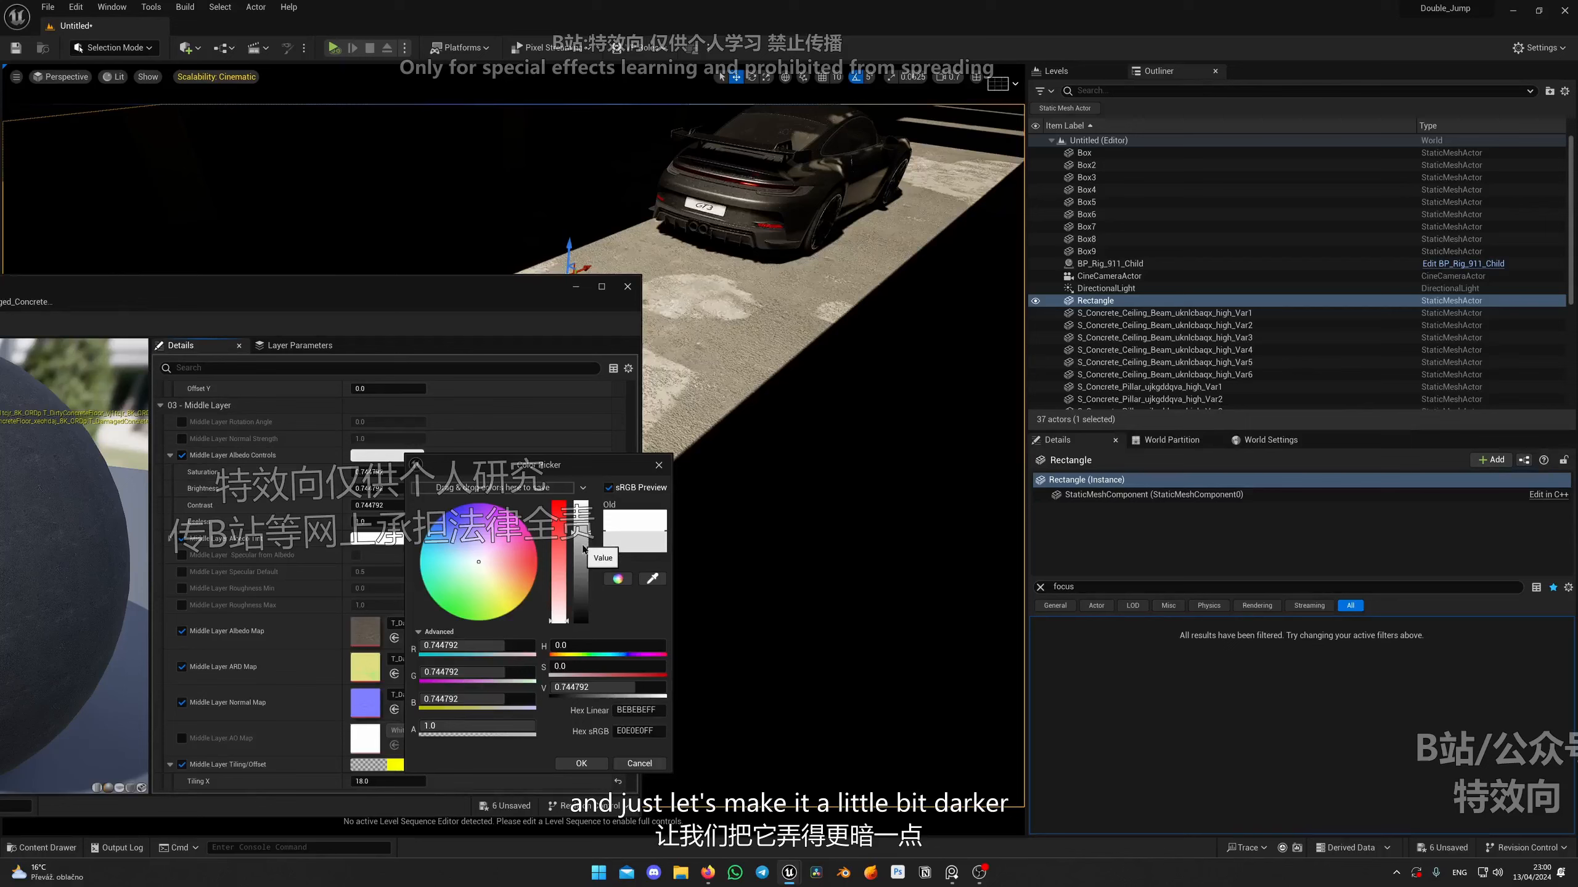
pyautogui.click(657, 768)
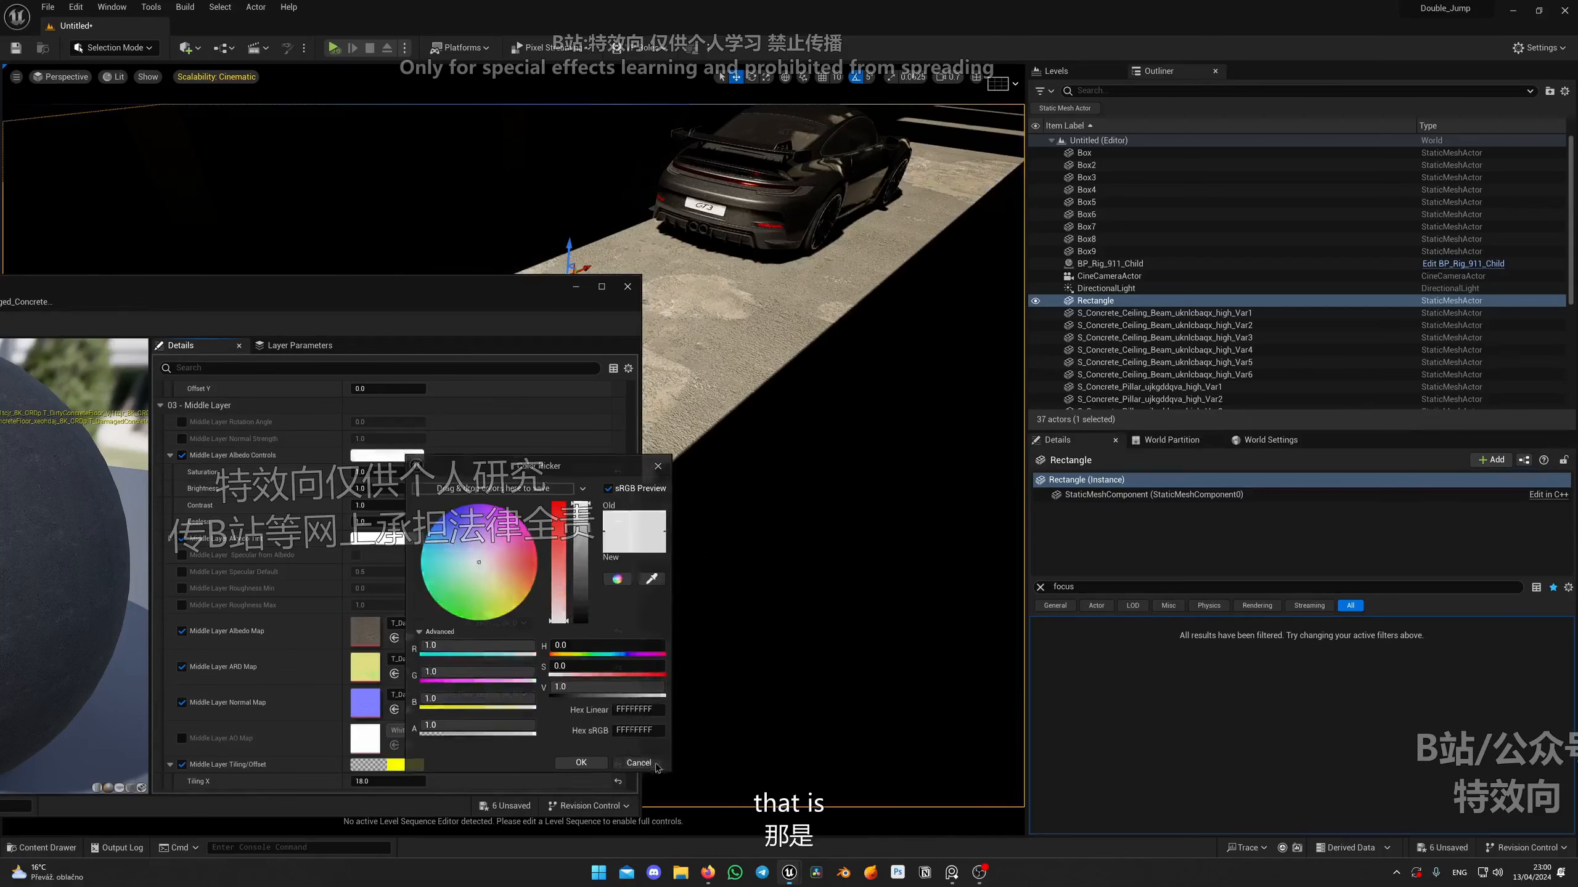
# Darken the Middle Layer Albedo Tint to a value of about 0.69.
pyautogui.click(400, 538)
pyautogui.moveTo(566, 576); pyautogui.dragTo(568, 610)
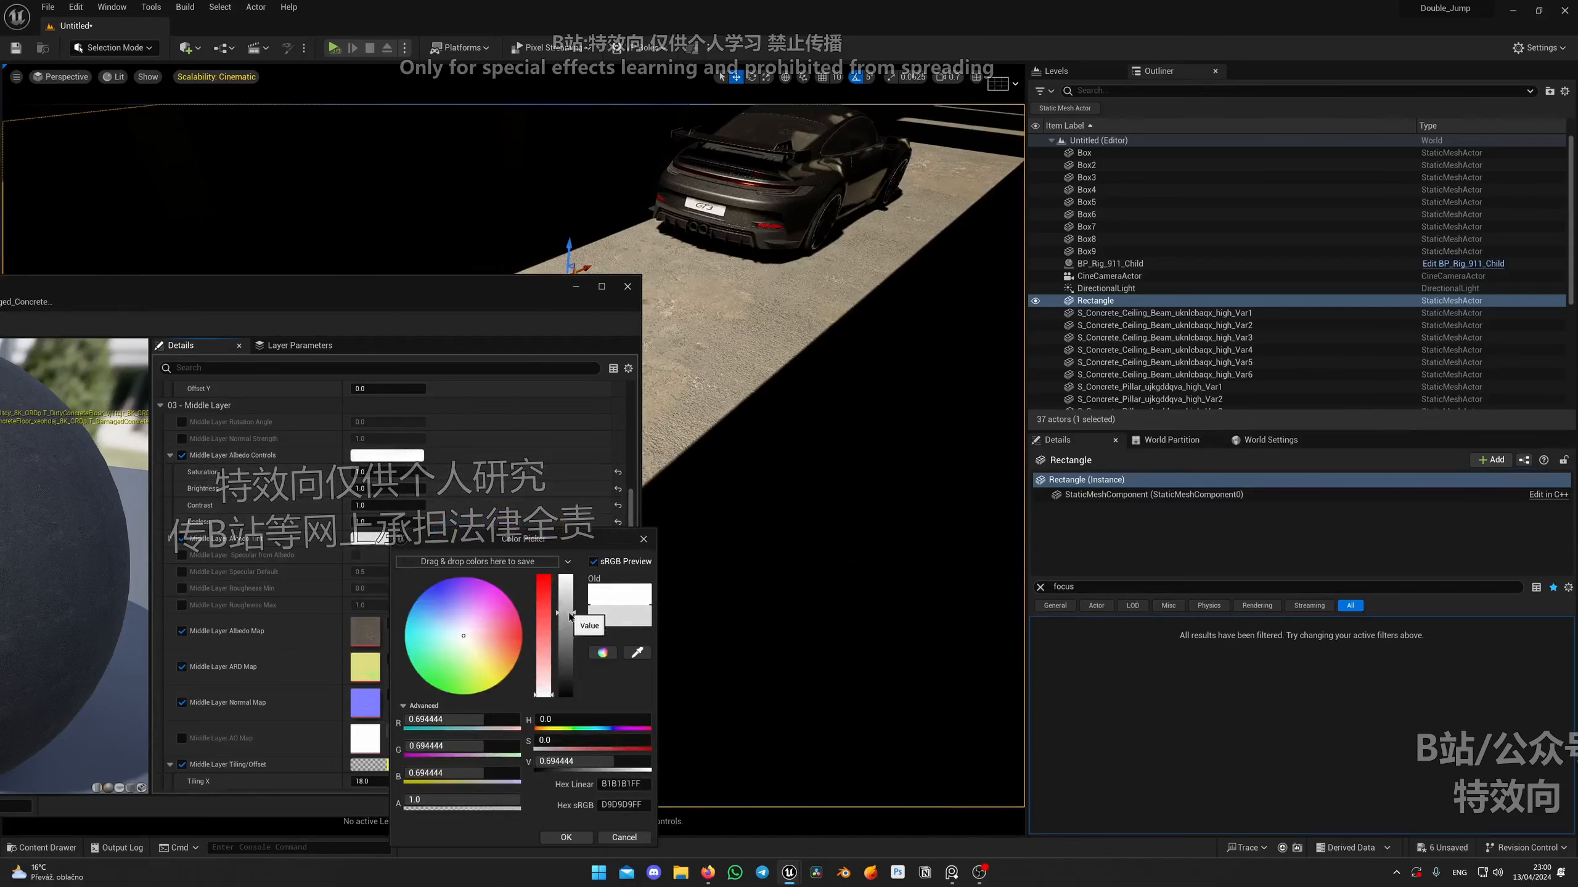
pyautogui.click(569, 837)
pyautogui.moveTo(767, 528); pyautogui.dragTo(783, 597, button='right')
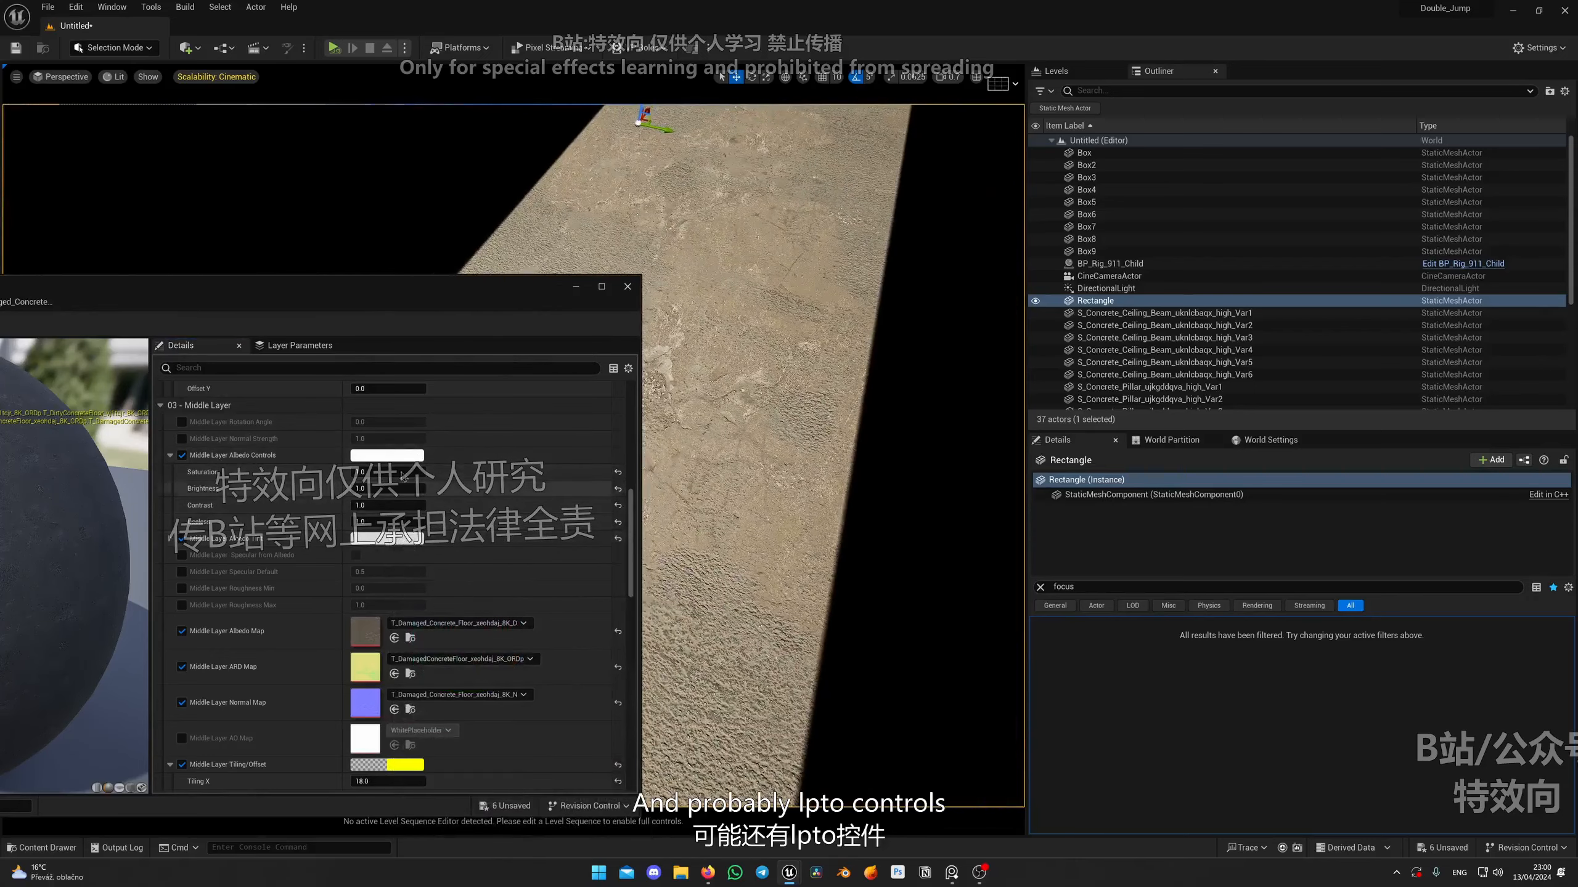
# Set the middle layer's albedo saturation, brightness and contrast to about 0.81, darken its Albedo Tint to about 0.51, and close the material instance.
pyautogui.click(398, 457)
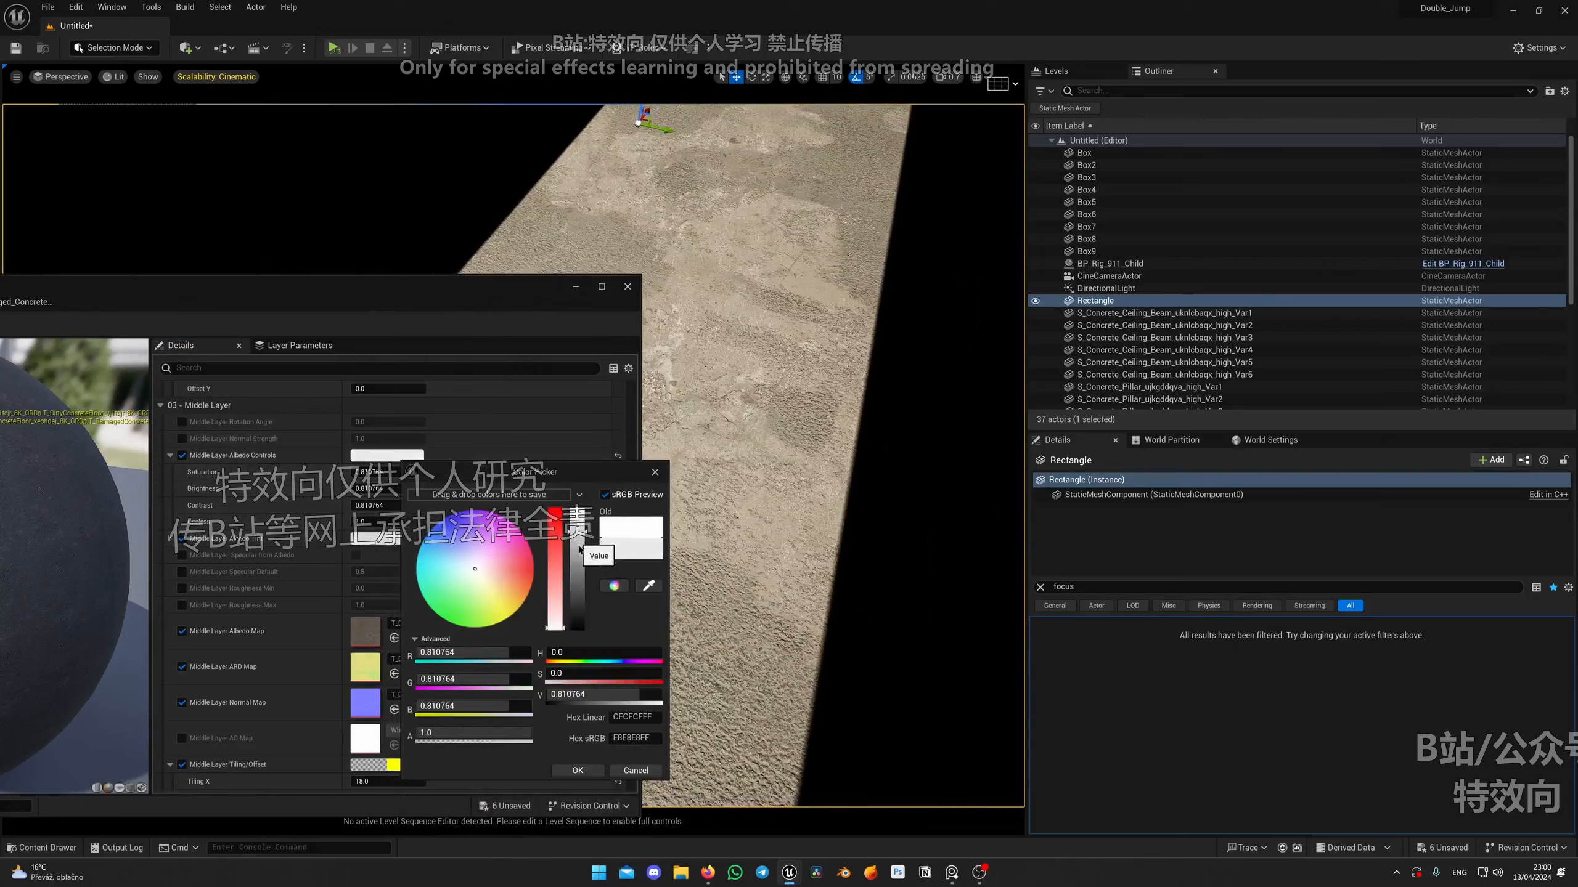
pyautogui.click(586, 771)
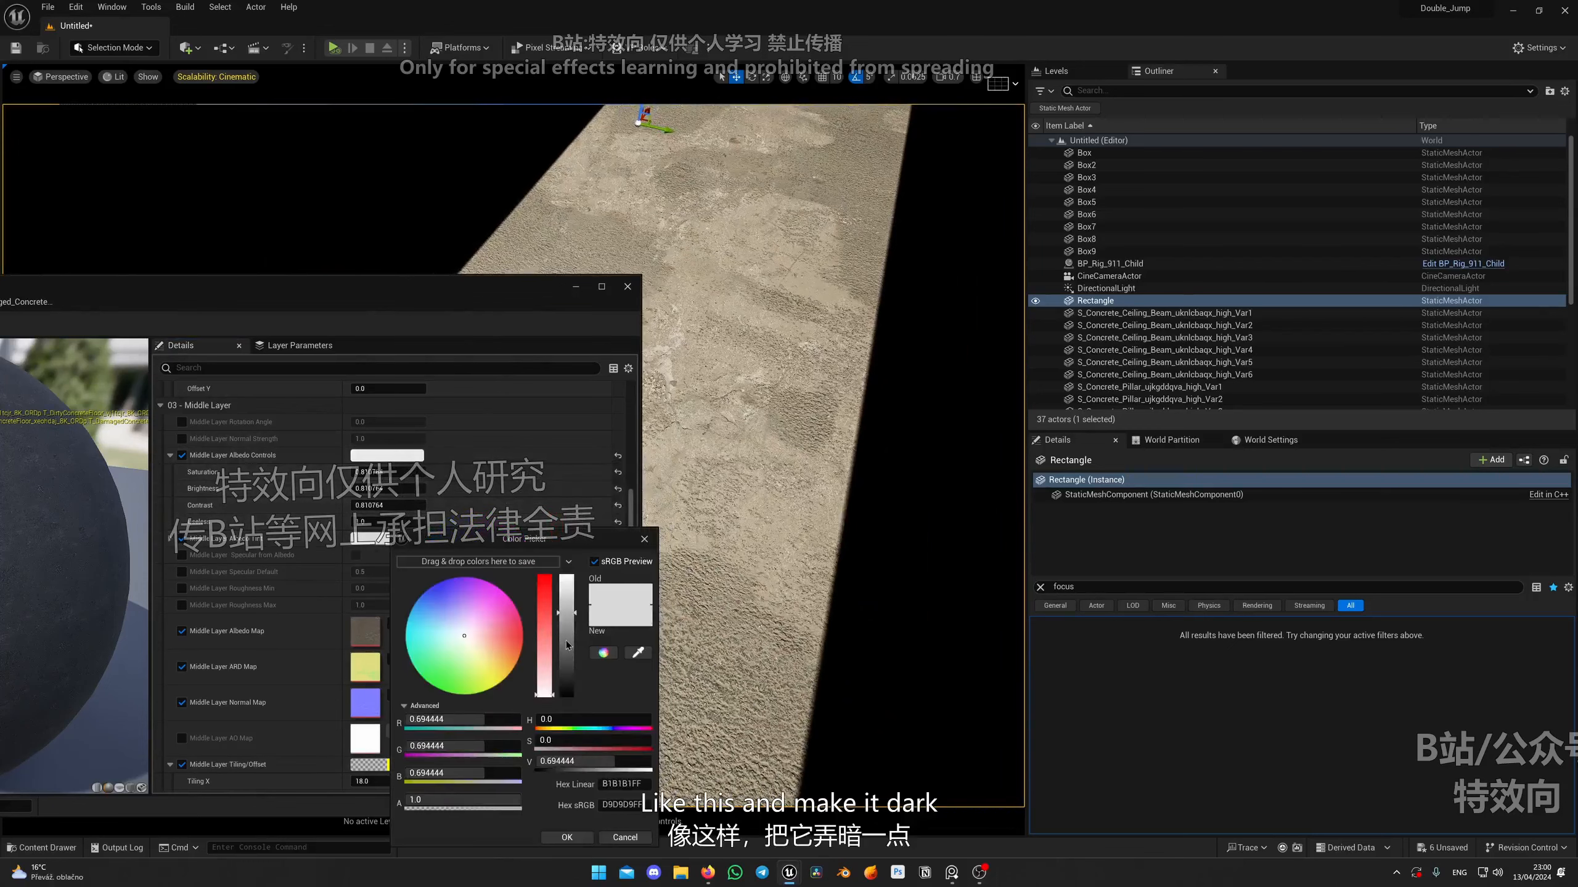
pyautogui.click(567, 646)
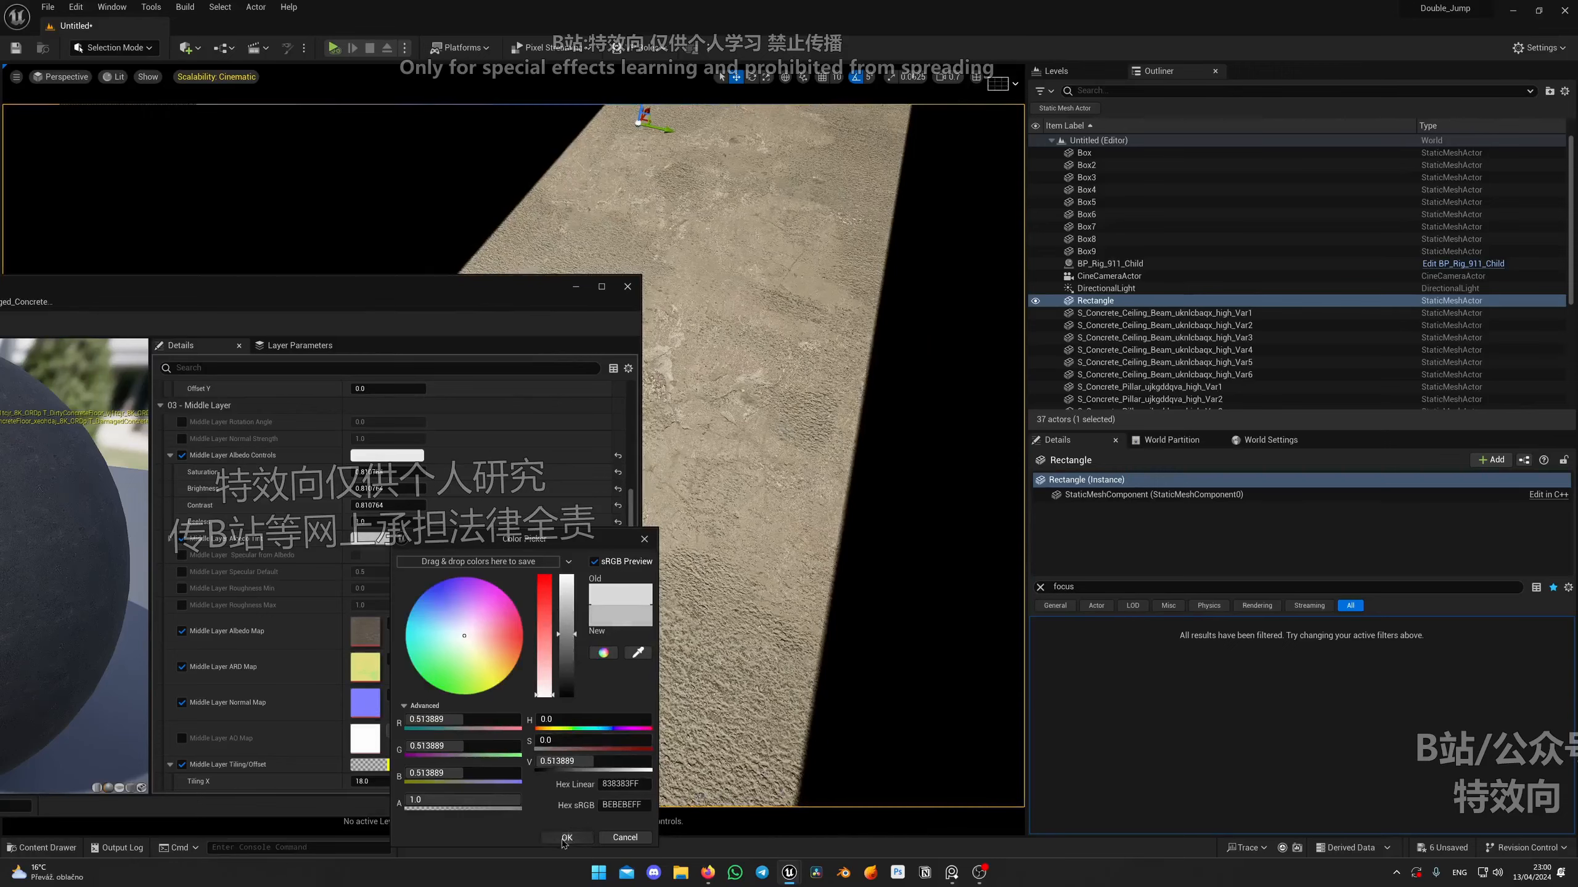
pyautogui.click(566, 838)
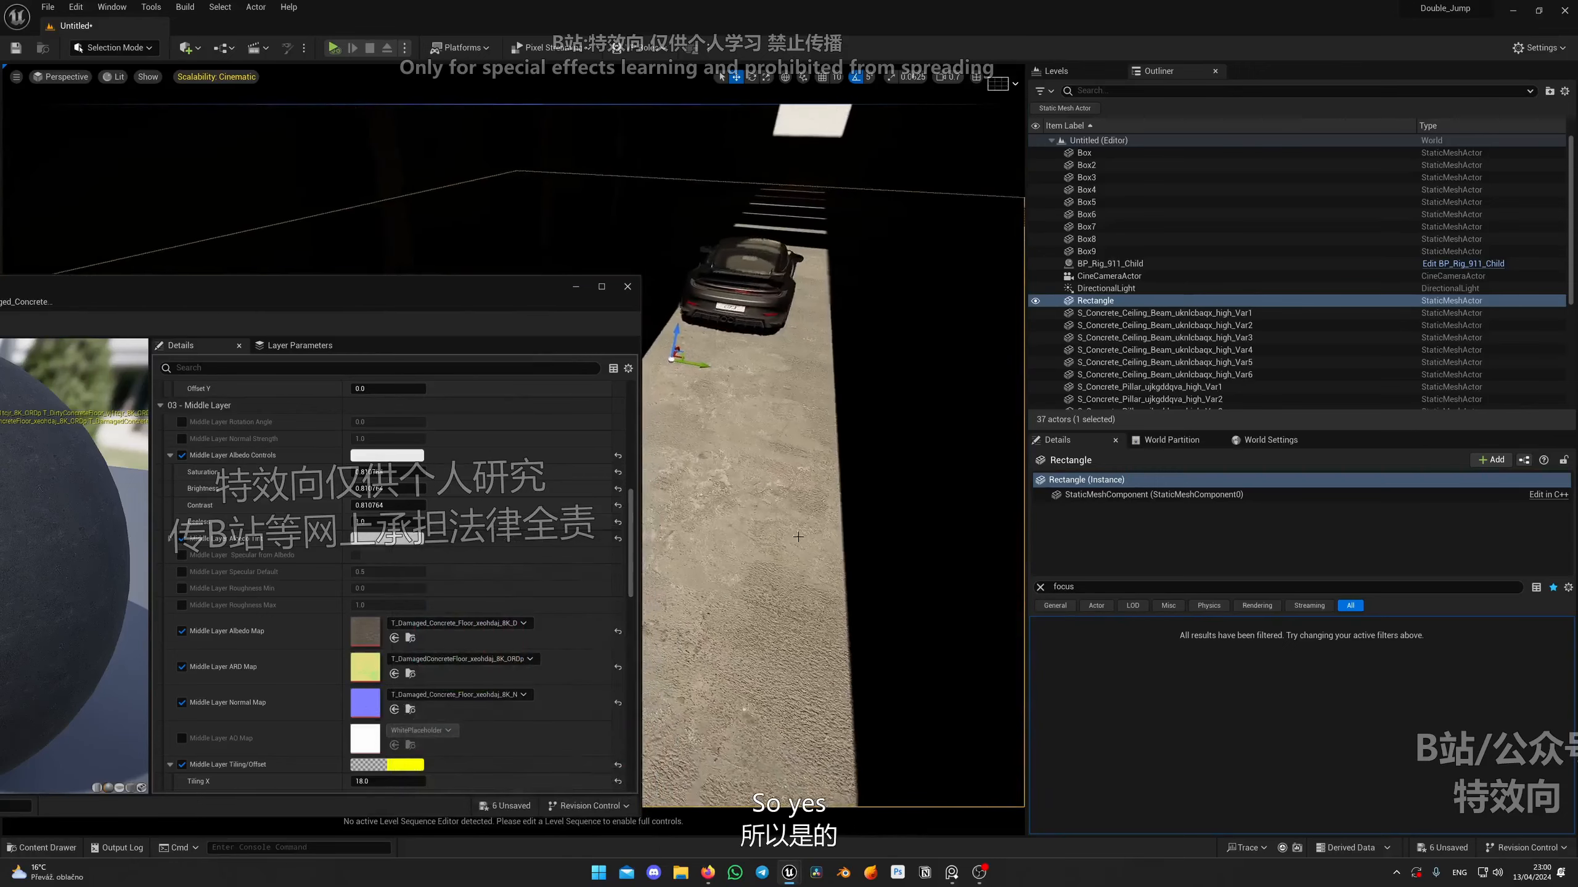
pyautogui.moveTo(283, 293); pyautogui.dragTo(649, 276)
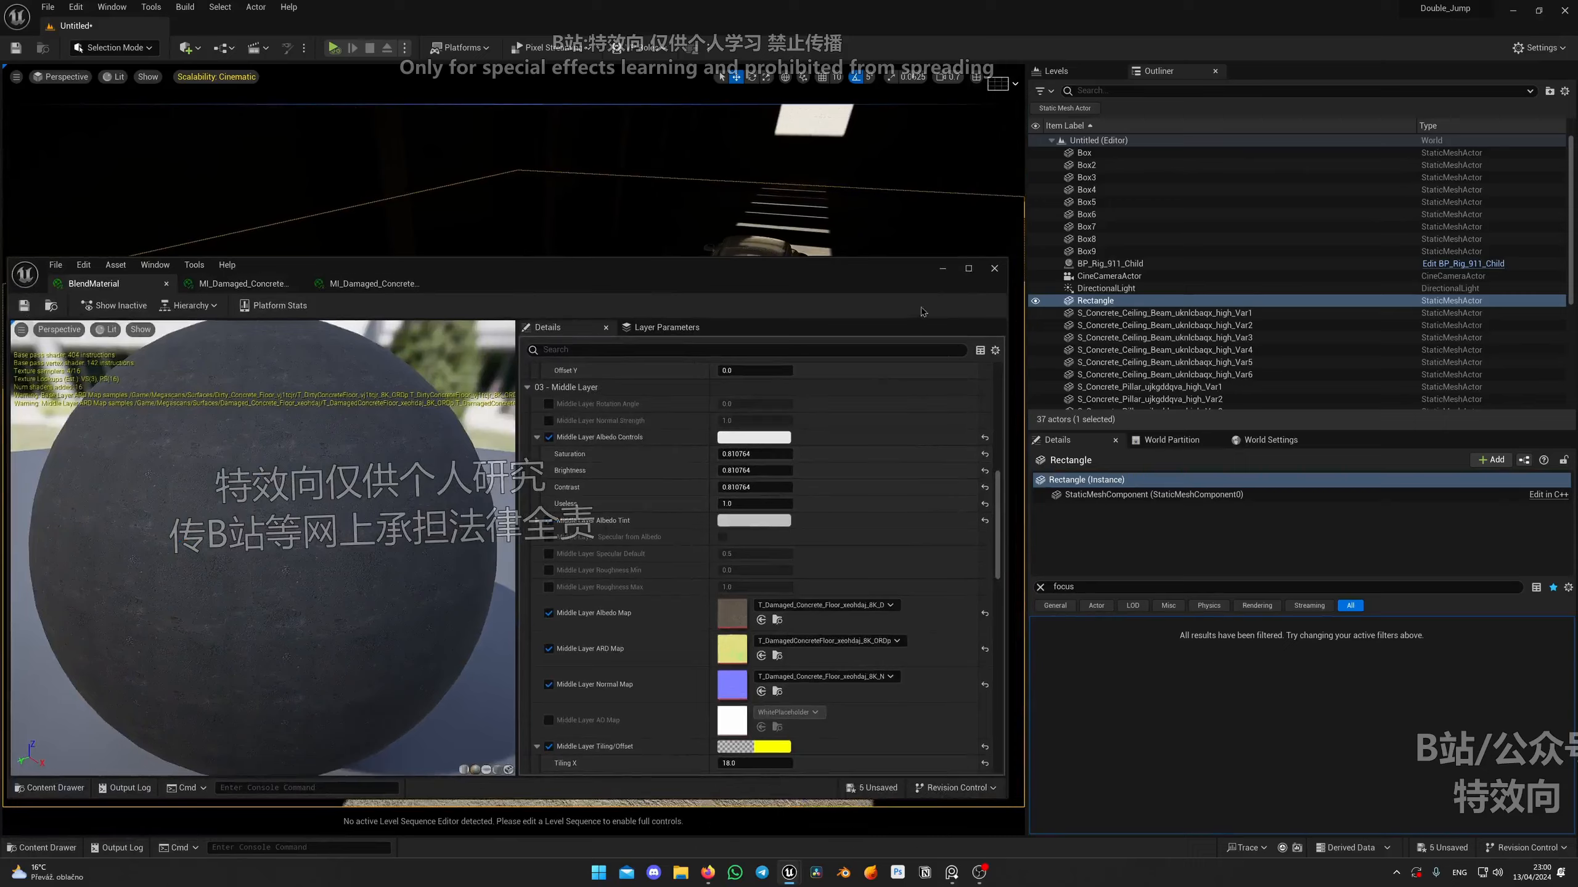
pyautogui.click(995, 269)
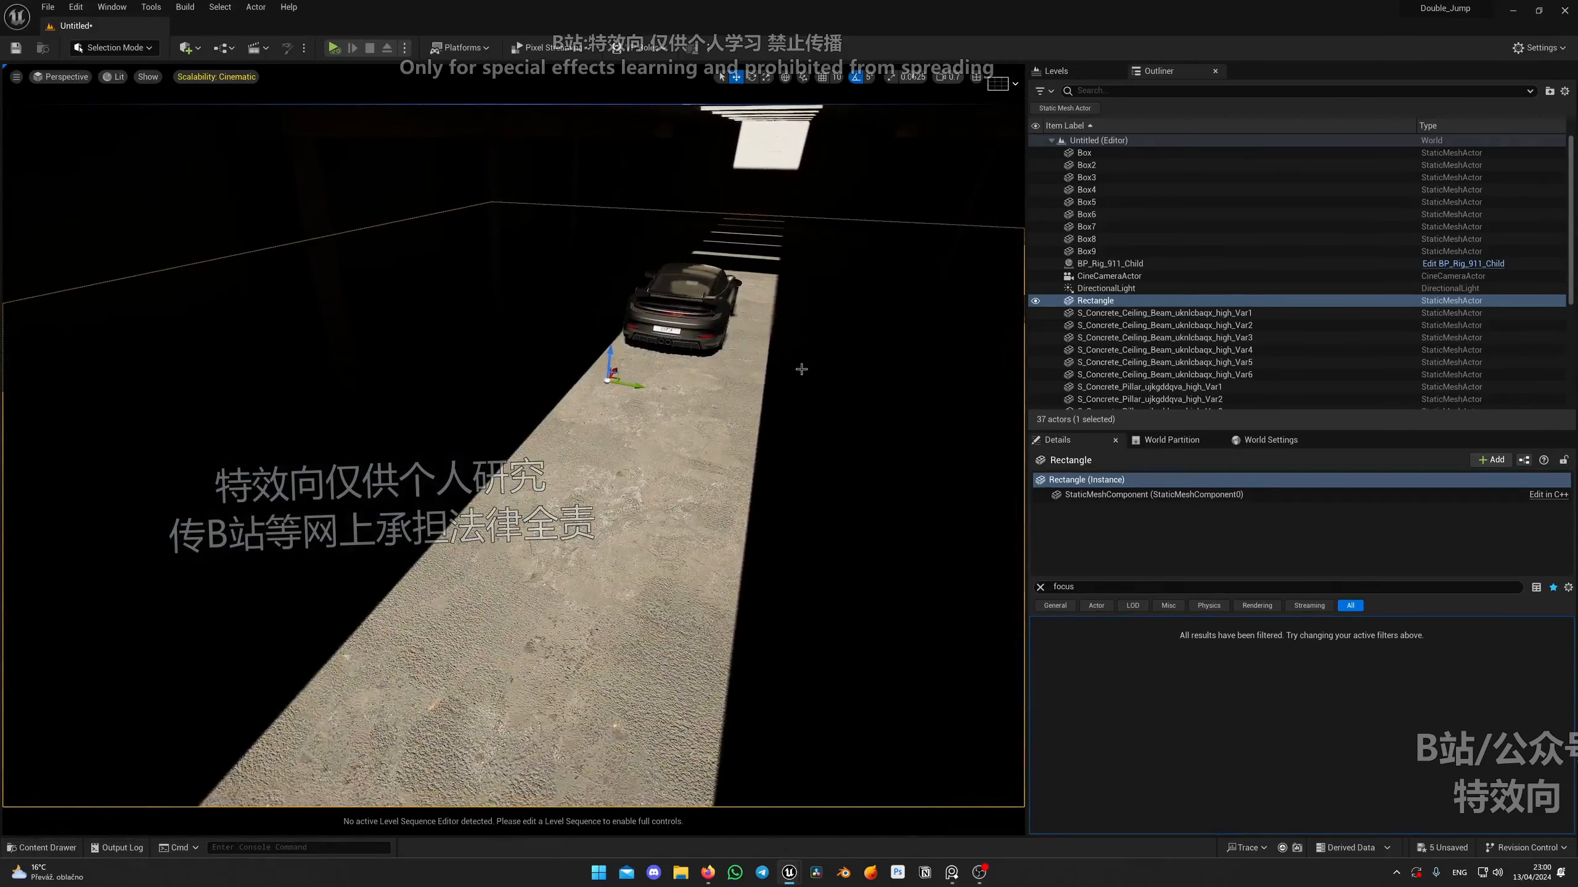
# Examine the retuned floor behind the car in unlit and lit views and from farther back in the garage.
pyautogui.hotkey('alt', '3')
pyautogui.hotkey('alt', '4')
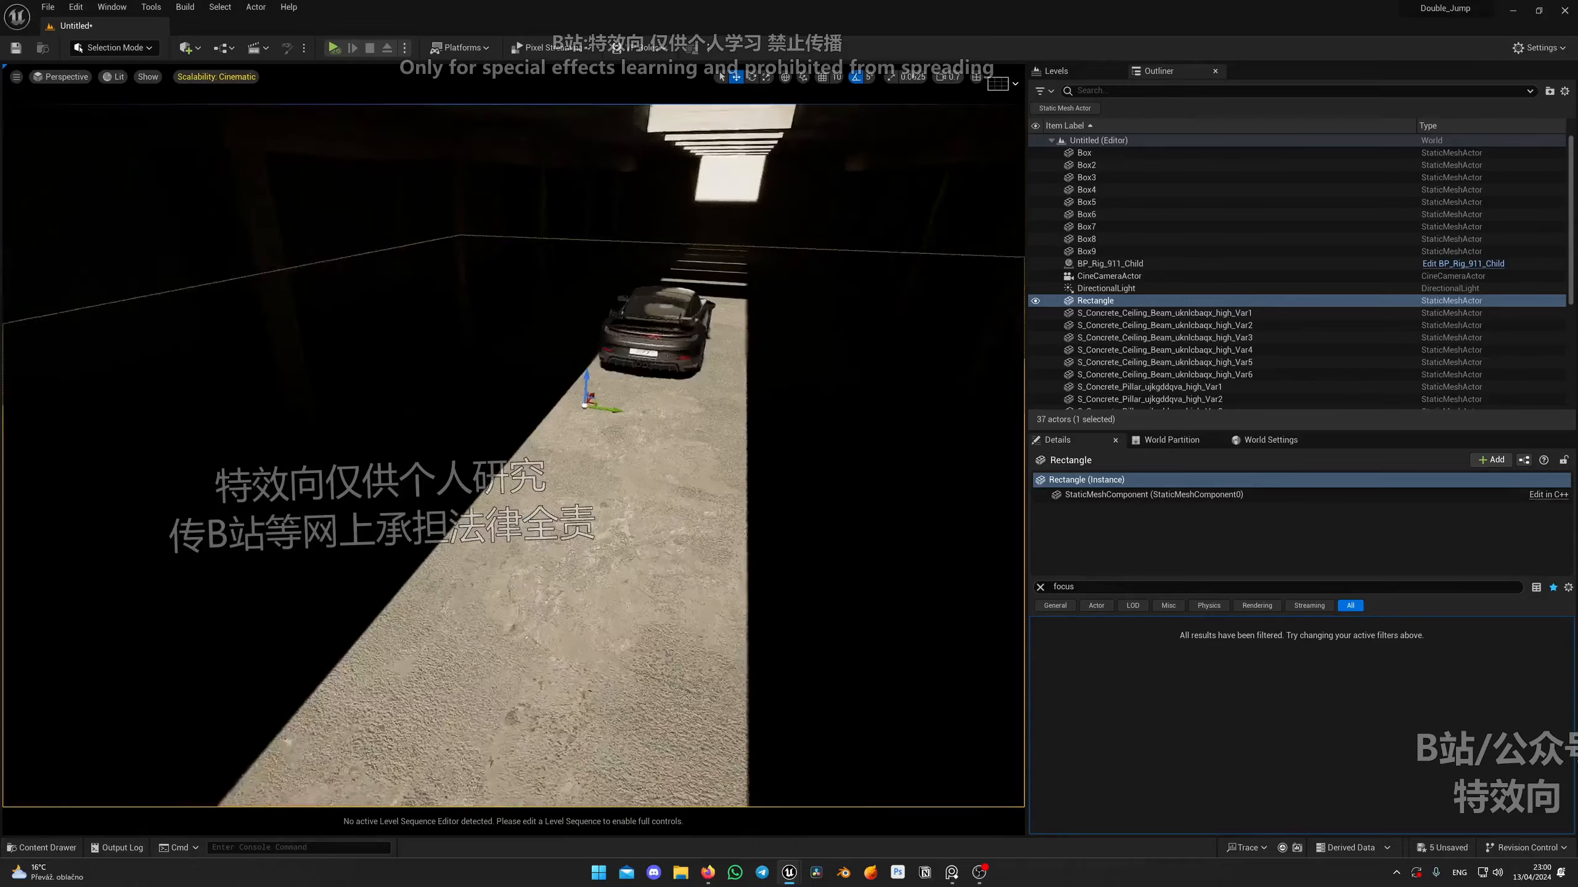
pyautogui.moveTo(514, 456)
pyautogui.mouseDown(button='right')
pyautogui.moveTo(563, 482)
pyautogui.moveTo(516, 476)
pyautogui.mouseUp(button='right')
pyautogui.press('e')
pyautogui.scroll(2, 563, 482)
pyautogui.moveTo(652, 596)
pyautogui.mouseDown(button='right')
pyautogui.moveTo(684, 628)
pyautogui.moveTo(662, 598)
pyautogui.mouseUp(button='right')
pyautogui.press('e')
pyautogui.scroll(2, 684, 627)
pyautogui.press('q')
# View the scene through CineCameraActor and reframe the shot to show the car and the skylight openings.
pyautogui.click(59, 77)
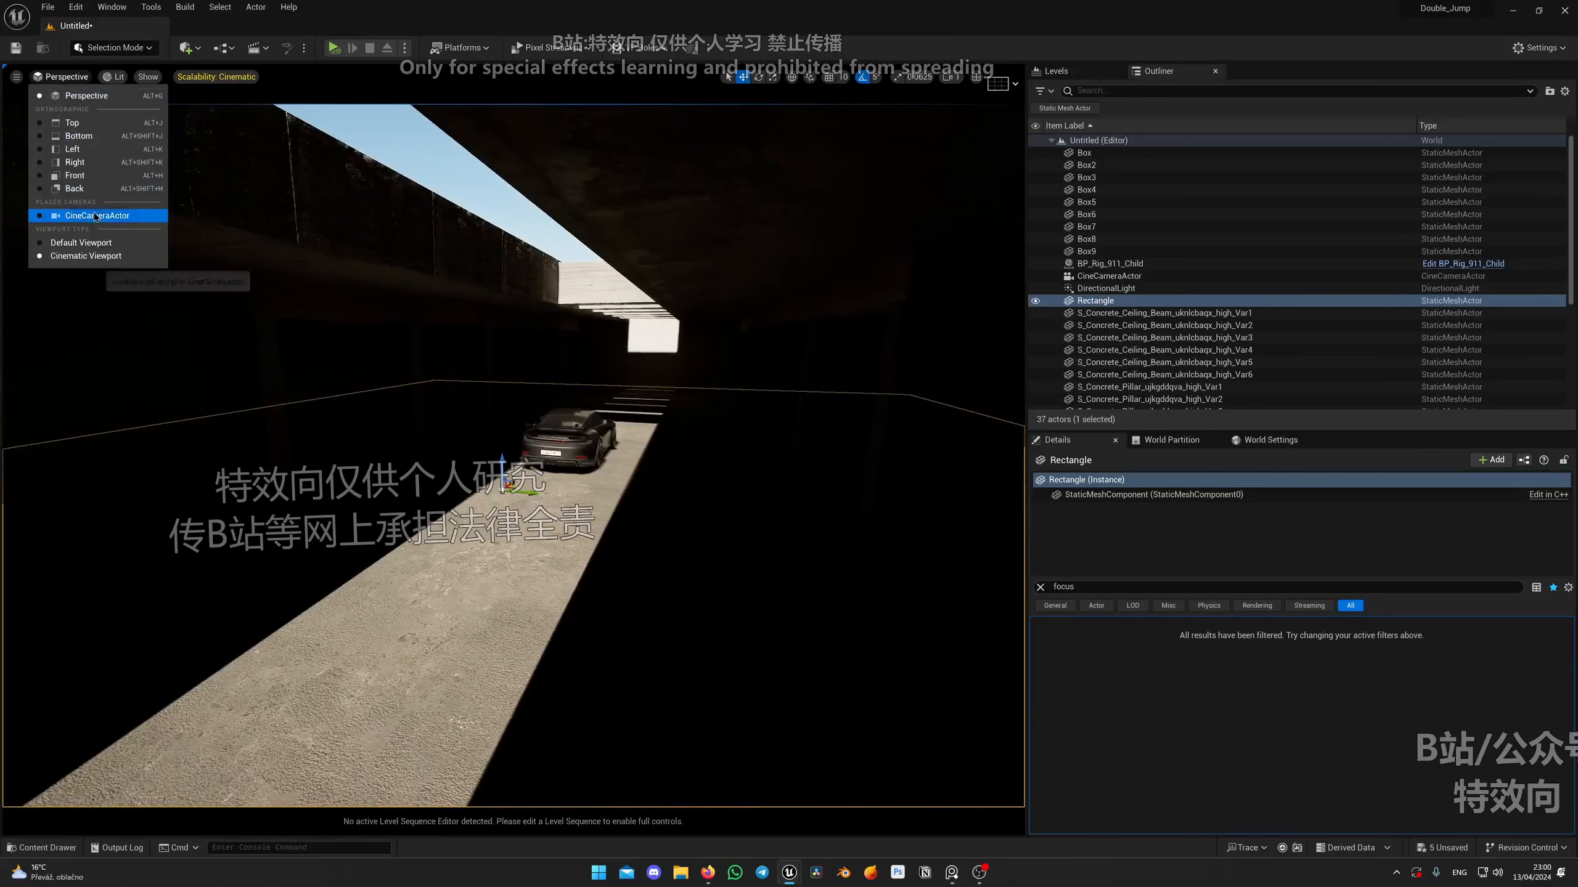
pyautogui.click(155, 282)
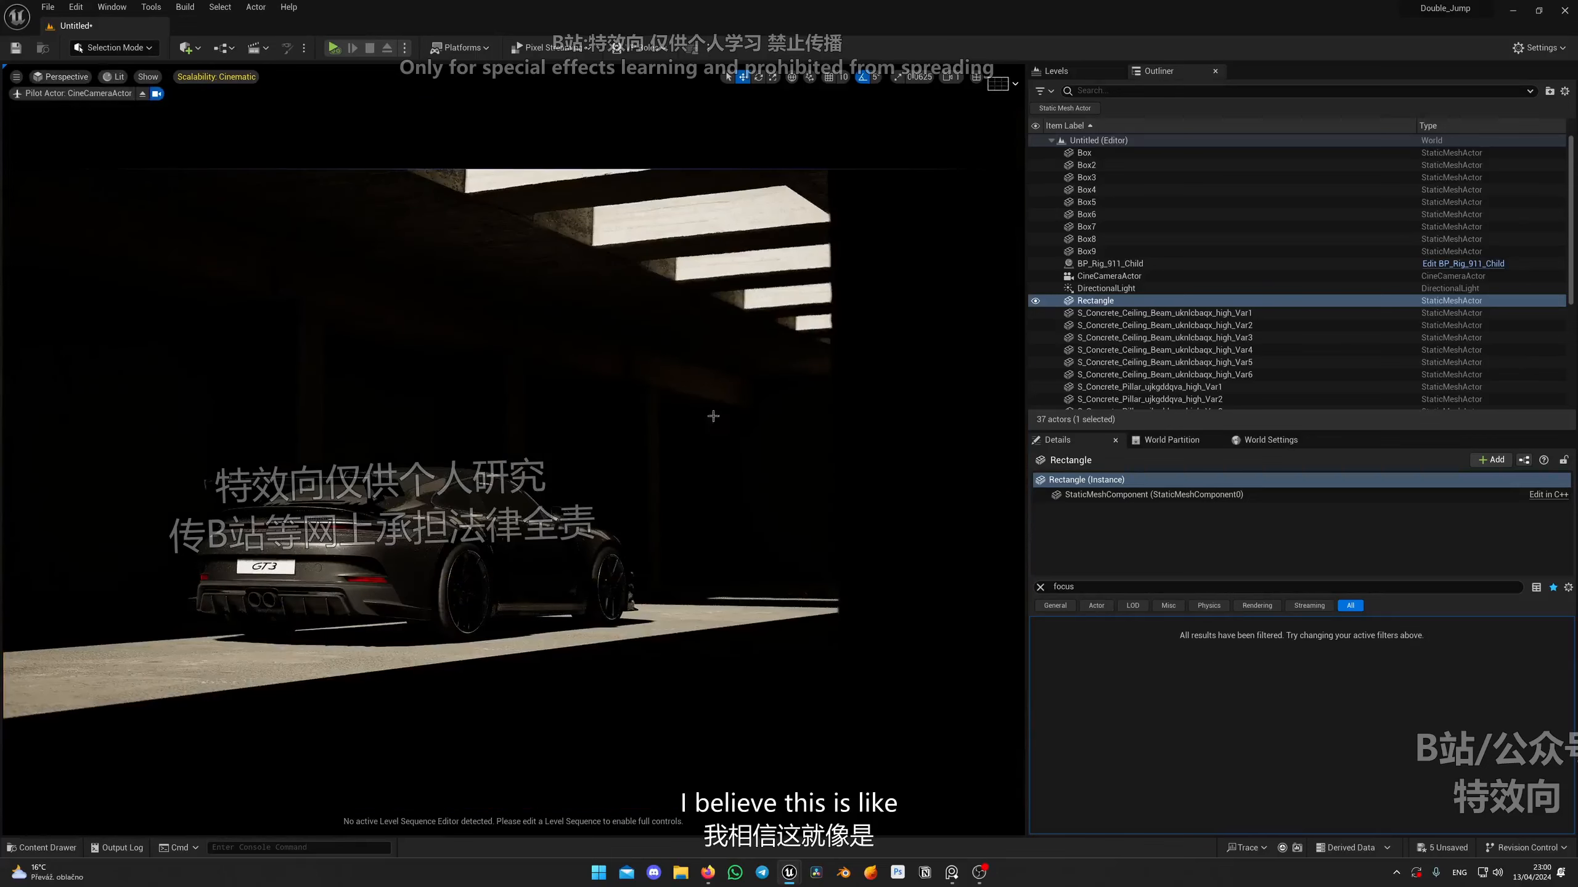
pyautogui.click(860, 373)
pyautogui.press('g')
pyautogui.press('a')
pyautogui.moveTo(652, 467)
pyautogui.mouseDown(button='right')
pyautogui.moveTo(667, 510)
pyautogui.moveTo(676, 492)
pyautogui.moveTo(659, 484)
pyautogui.mouseUp(button='right')
pyautogui.scroll(-3, 646, 475)
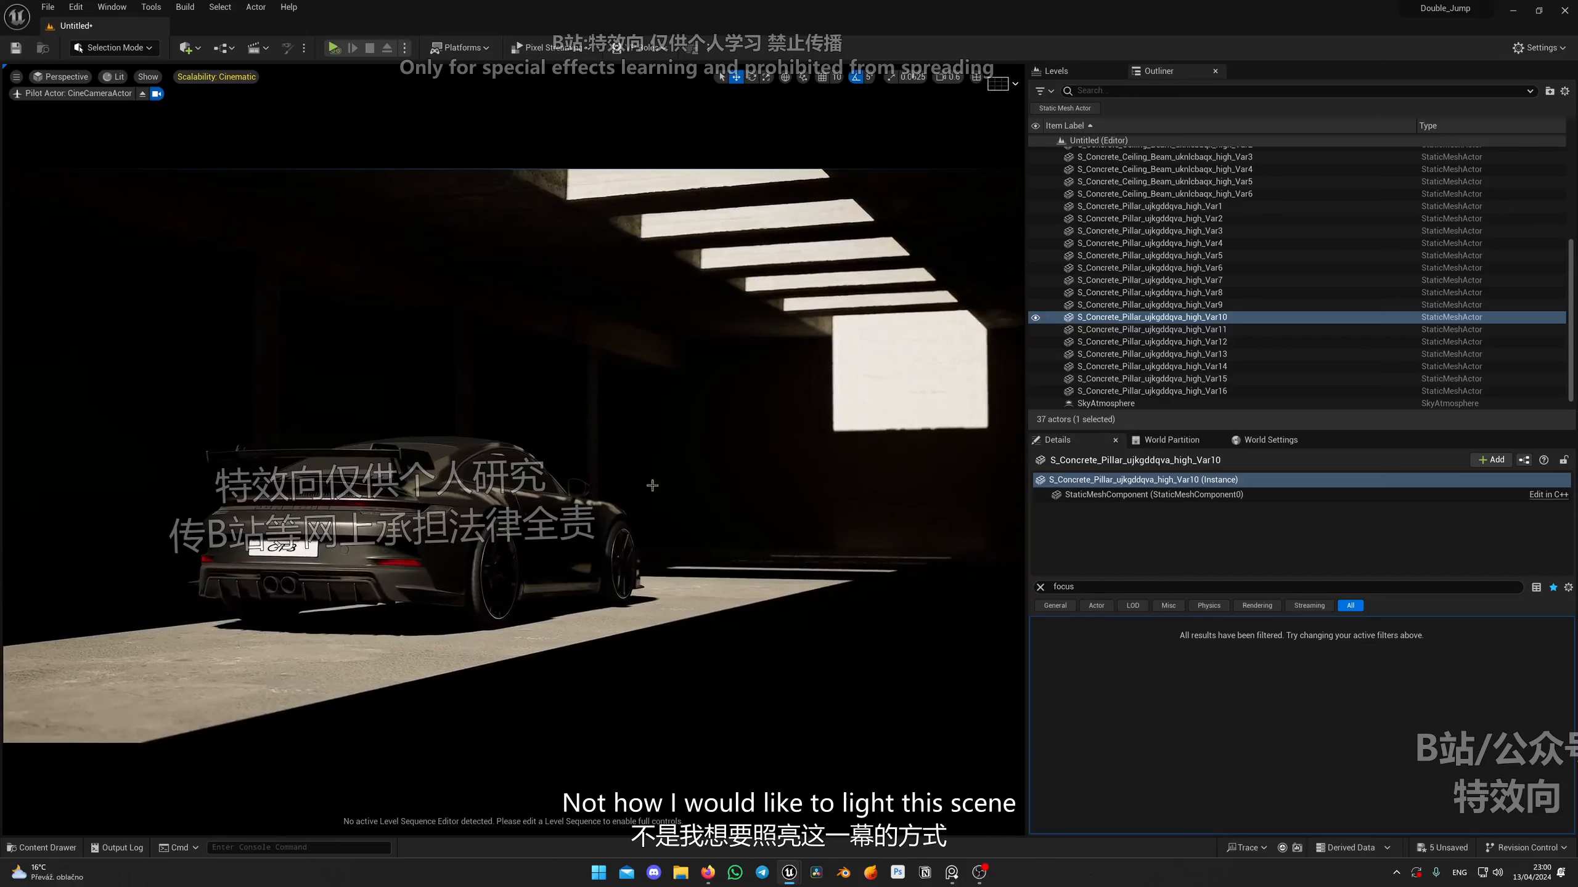
# Delete the DirectionalLight, SkyAtmosphere and SkyLight actors from the level.
pyautogui.scroll(5, 1285, 275)
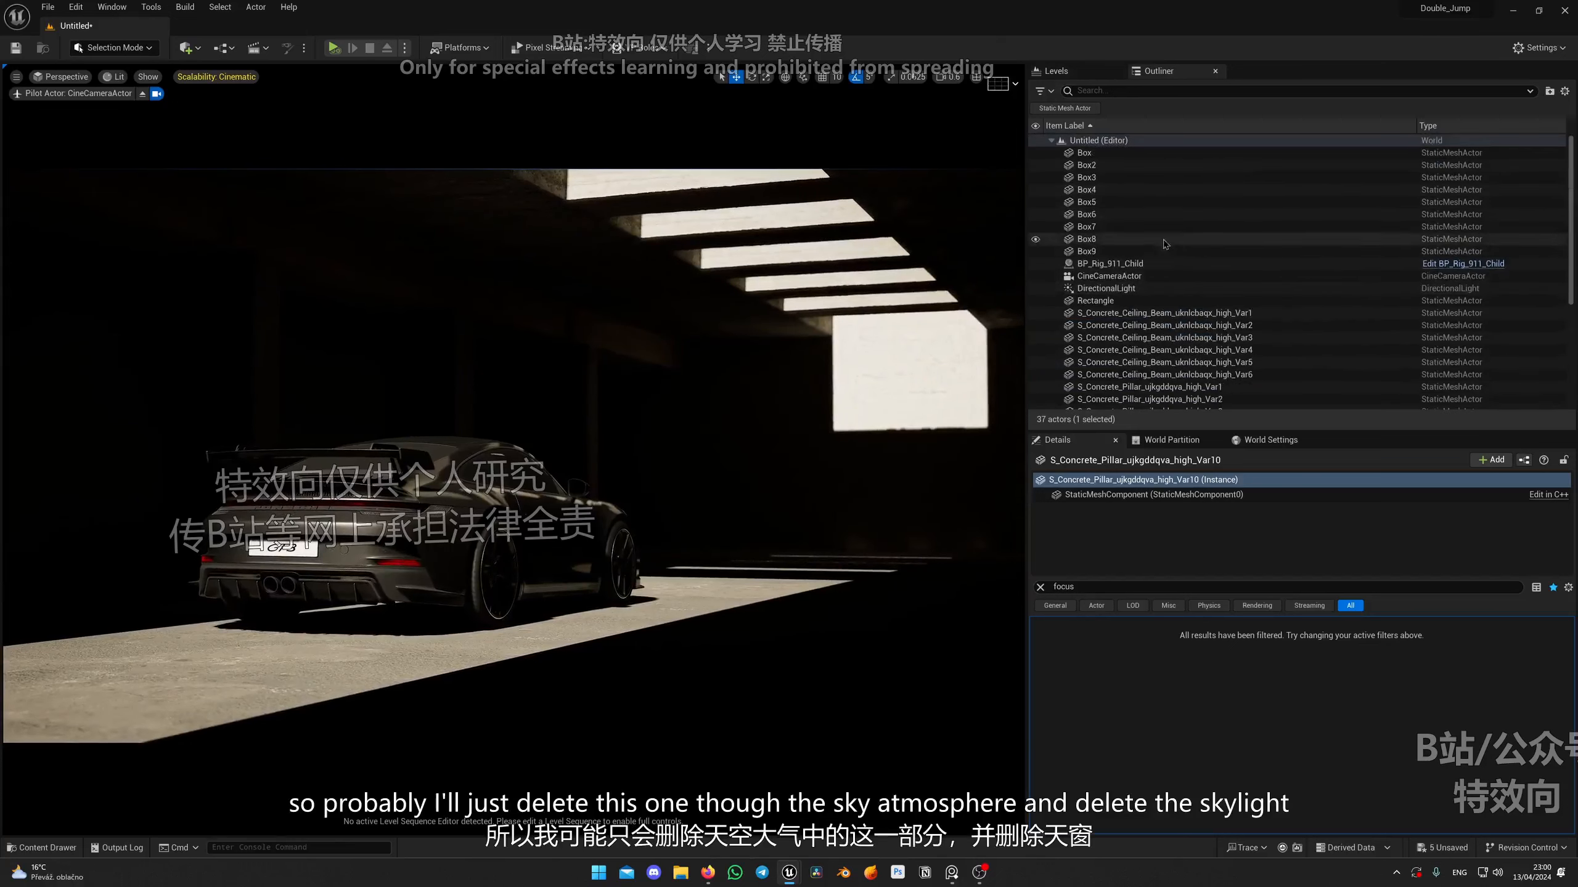
pyautogui.click(1279, 288)
pyautogui.press('Delete')
pyautogui.scroll(-2, 1209, 326)
pyautogui.scroll(-4, 1209, 325)
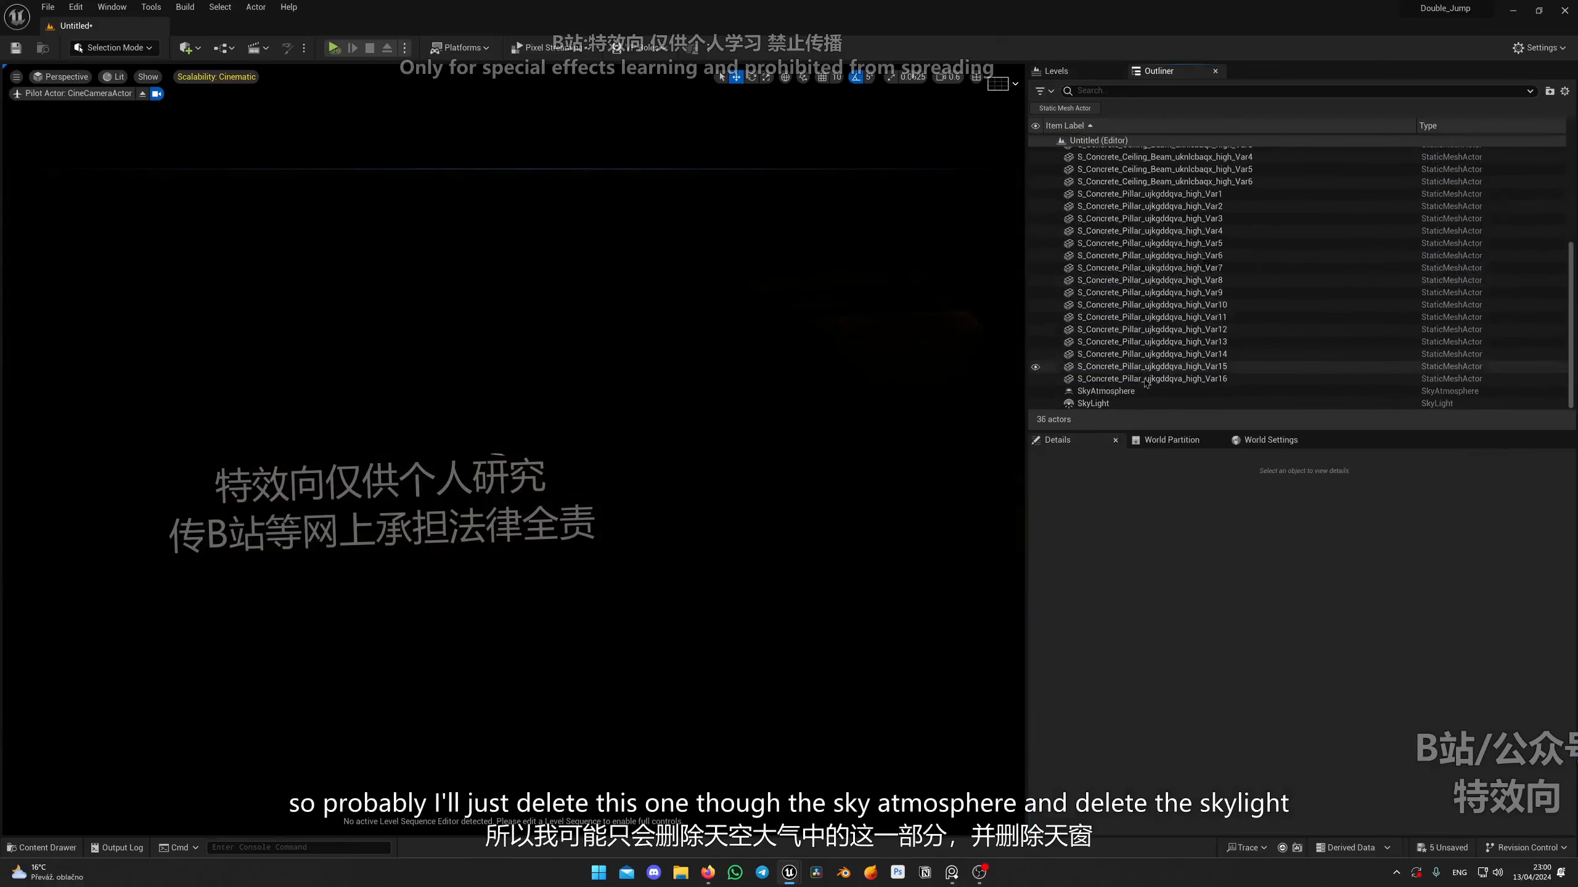
pyautogui.press('Delete')
pyautogui.click(1136, 402)
pyautogui.press('Delete')
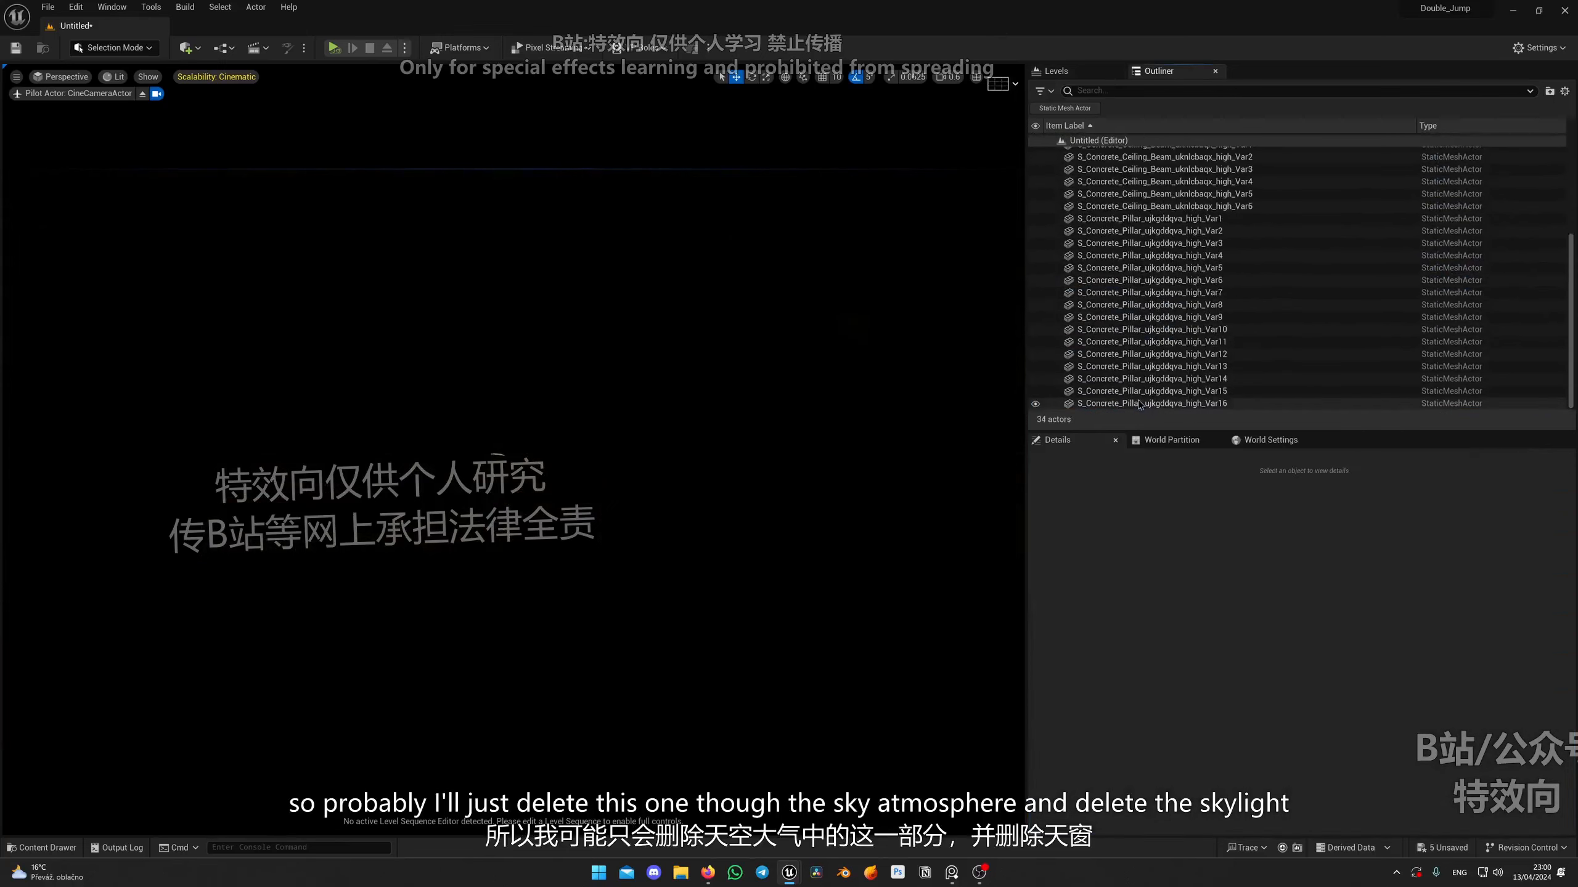
# Stop piloting the camera, add a Rect Light near the car using the unlit view, and return to lit shading.
pyautogui.click(142, 97)
pyautogui.hotkey('alt', '3')
pyautogui.moveTo(630, 441); pyautogui.dragTo(547, 441, button='right')
pyautogui.click(186, 49)
pyautogui.moveTo(264, 170)
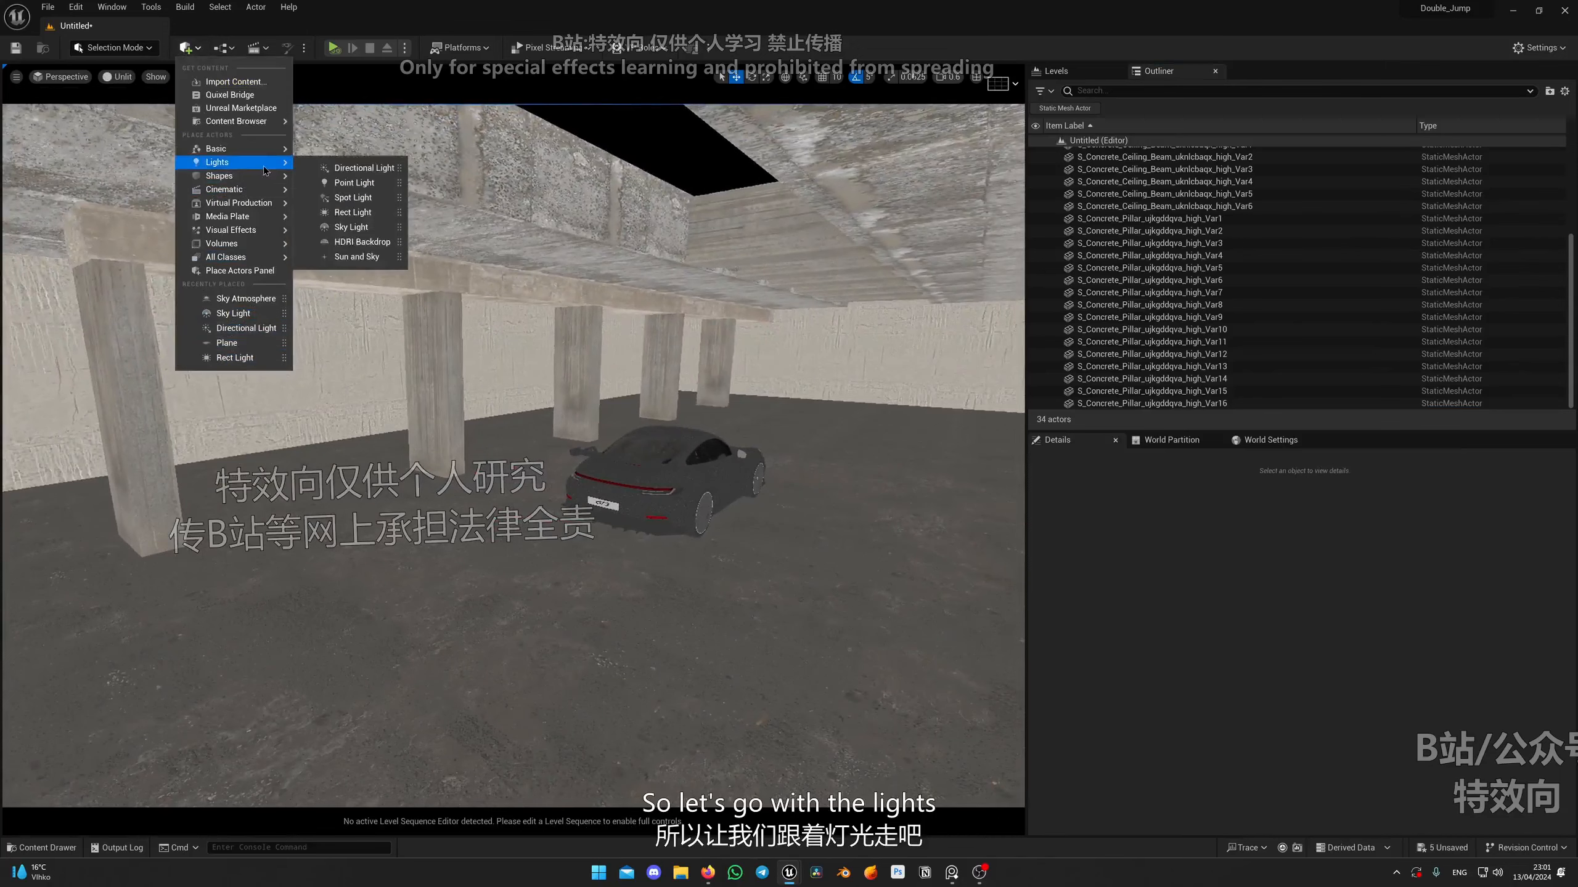
pyautogui.click(351, 212)
pyautogui.hotkey('alt', '4')
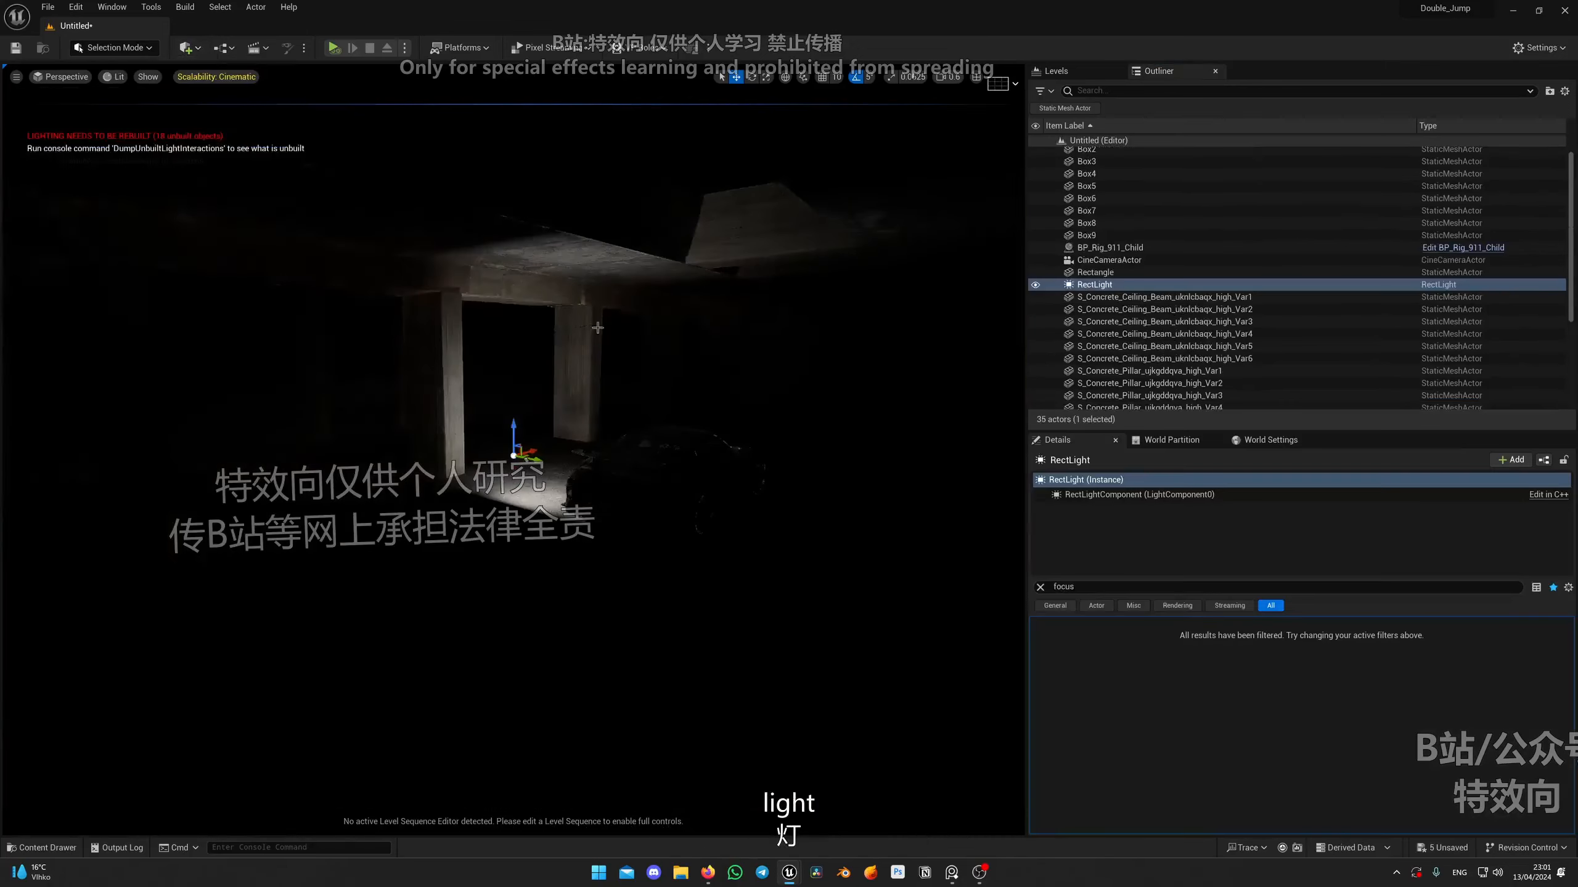
# Move the rectangle light up and over the car so it shines from above.
pyautogui.press('e')
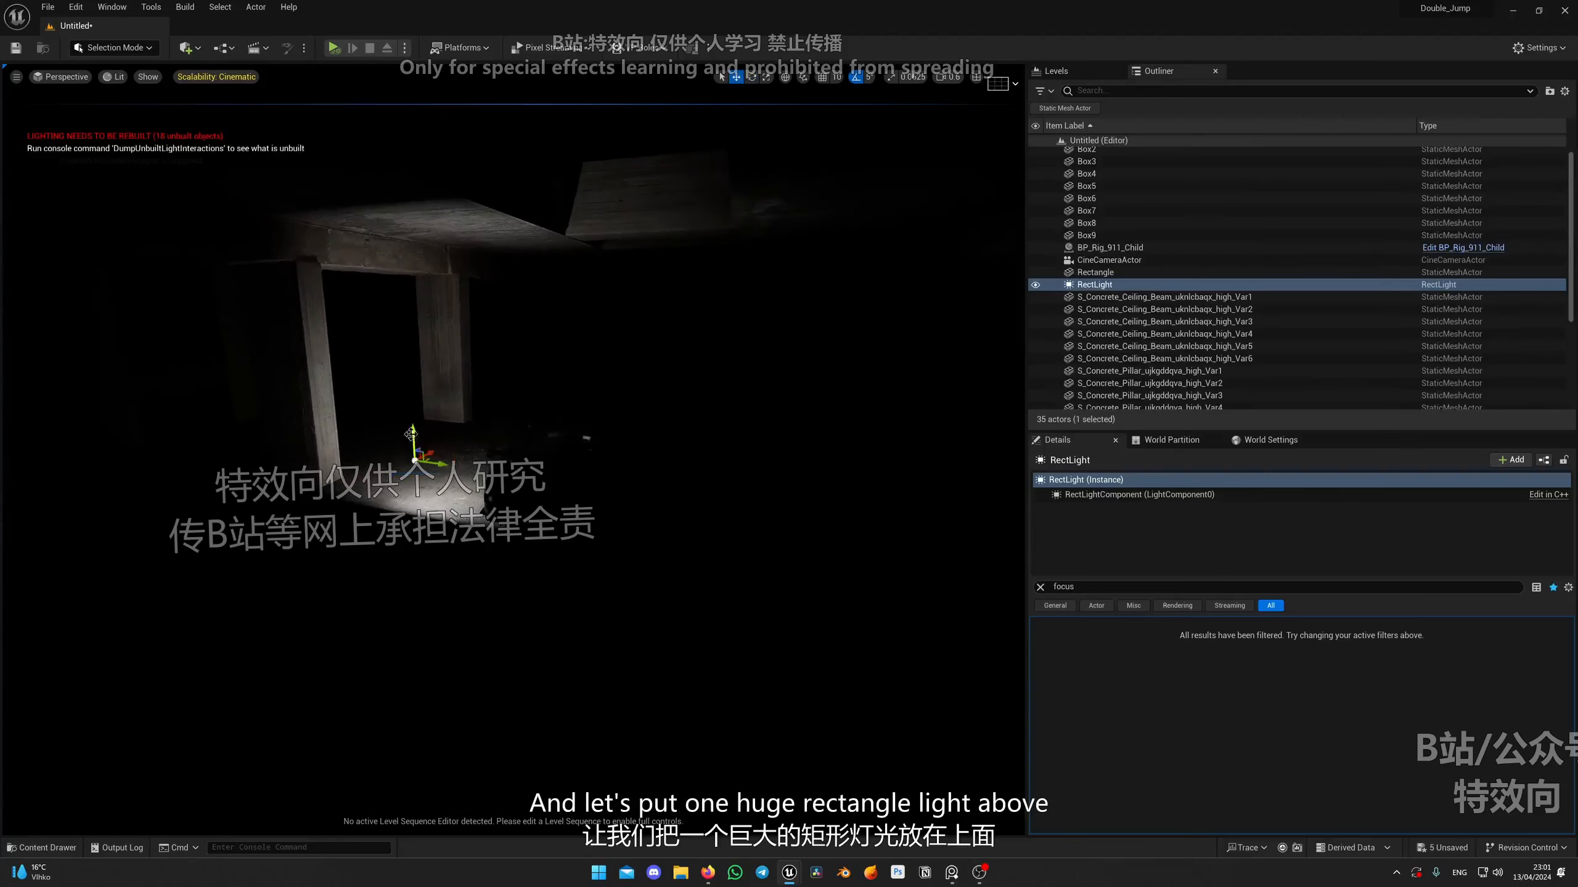
pyautogui.moveTo(412, 433); pyautogui.dragTo(646, 322)
pyautogui.moveTo(652, 326); pyautogui.dragTo(618, 289, button='right')
pyautogui.moveTo(705, 406); pyautogui.dragTo(743, 280)
pyautogui.moveTo(828, 463); pyautogui.dragTo(894, 465, button='right')
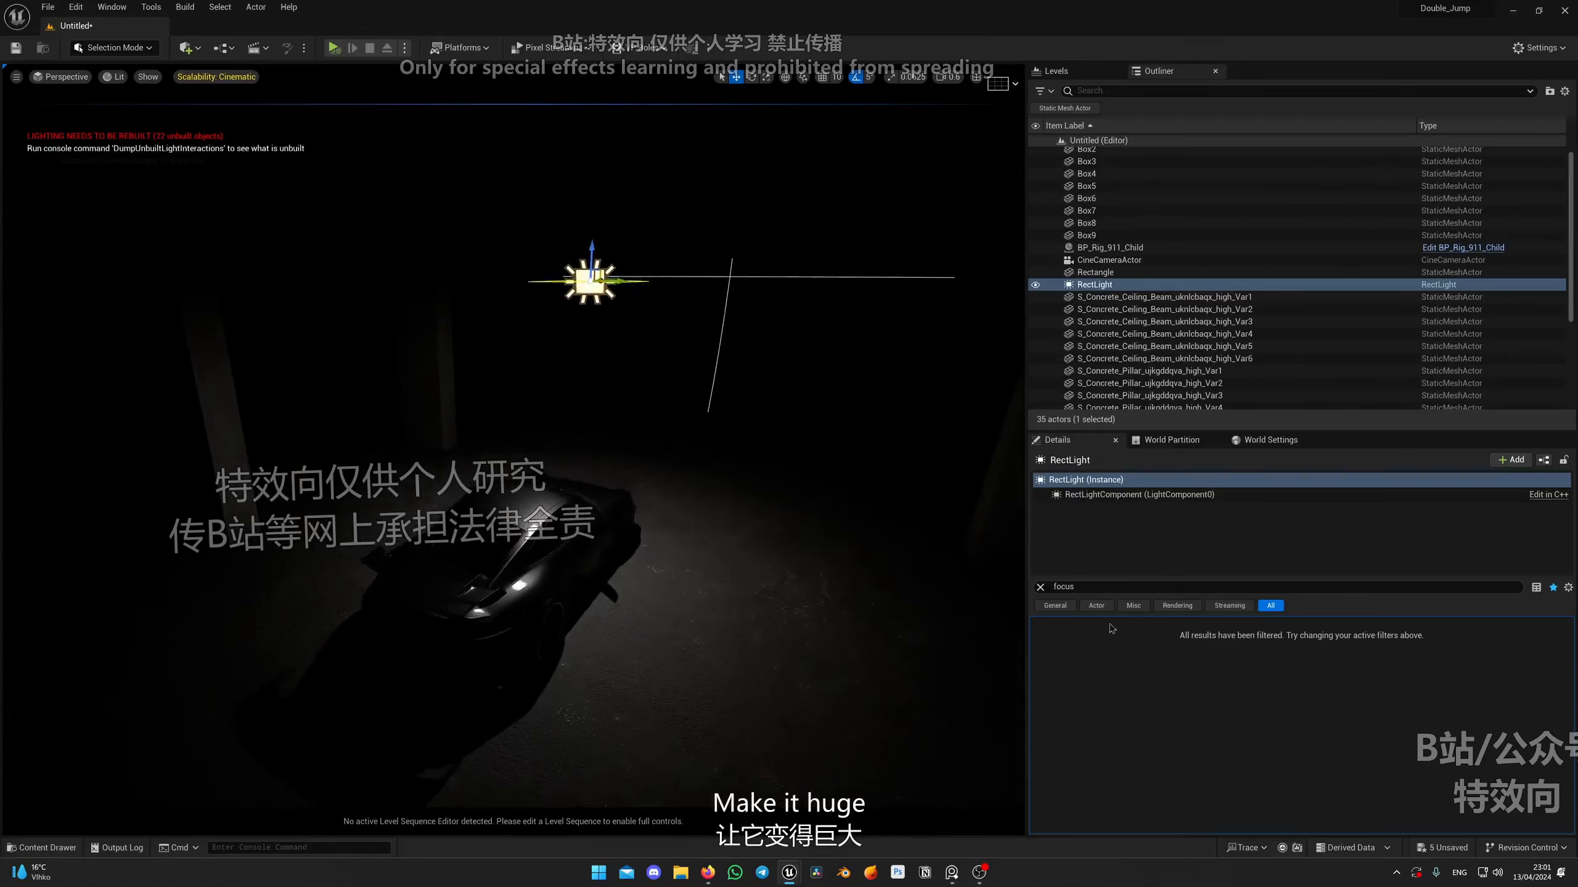
# Clear the property filter and enlarge the rectangle light to a Source Width of about 459 and a Source Height of about 811.
pyautogui.click(1040, 587)
pyautogui.scroll(-5, 1398, 721)
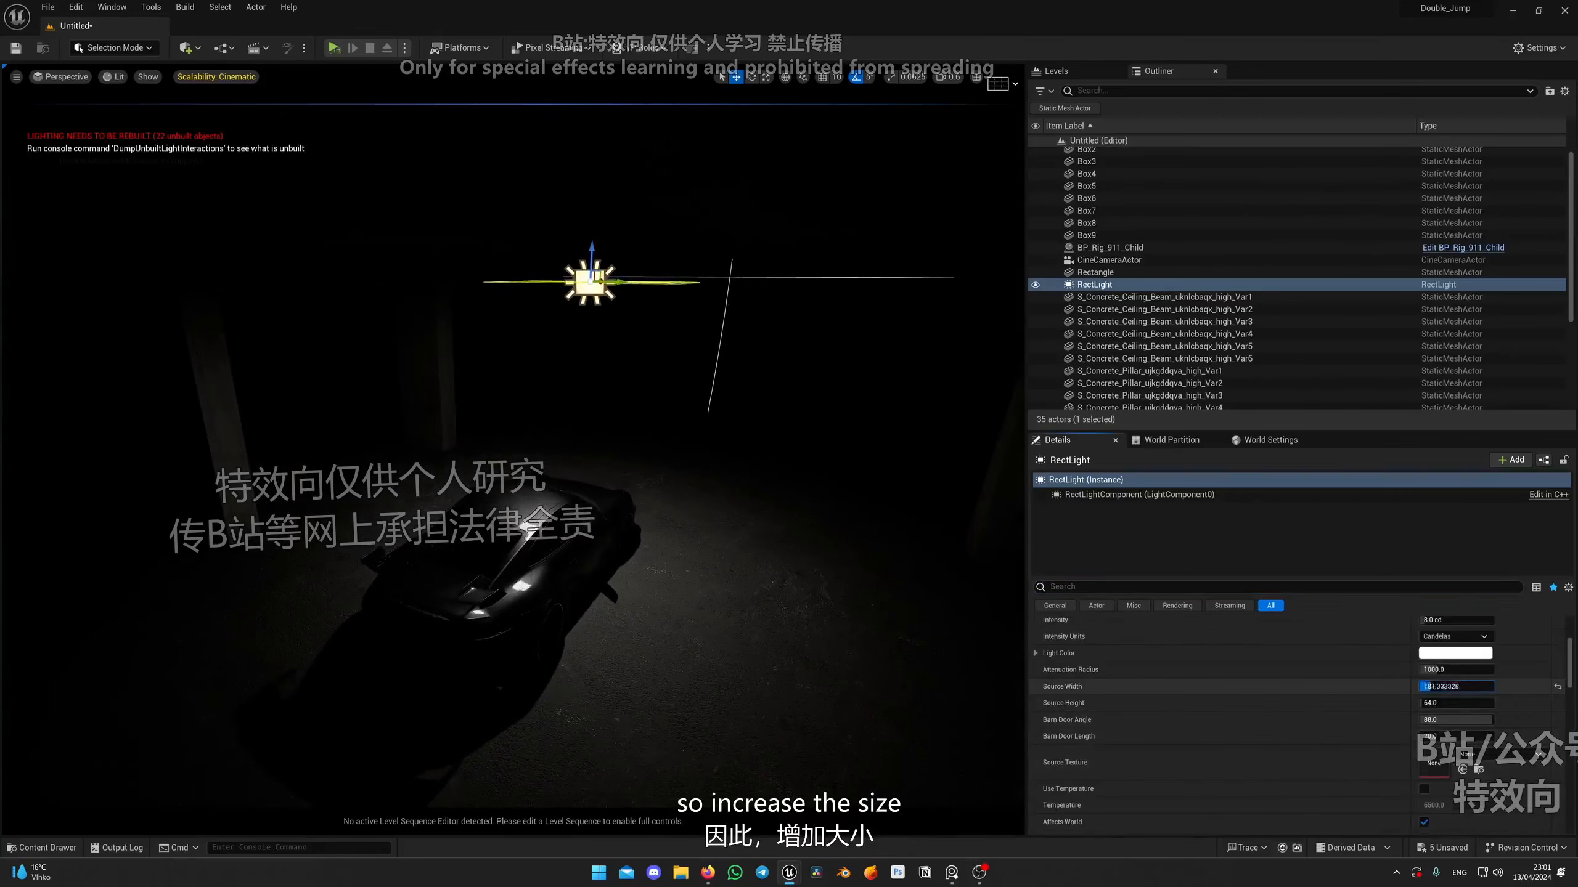
pyautogui.moveTo(1433, 686); pyautogui.dragTo(1449, 686)
pyautogui.moveTo(1440, 703); pyautogui.dragTo(1480, 703)
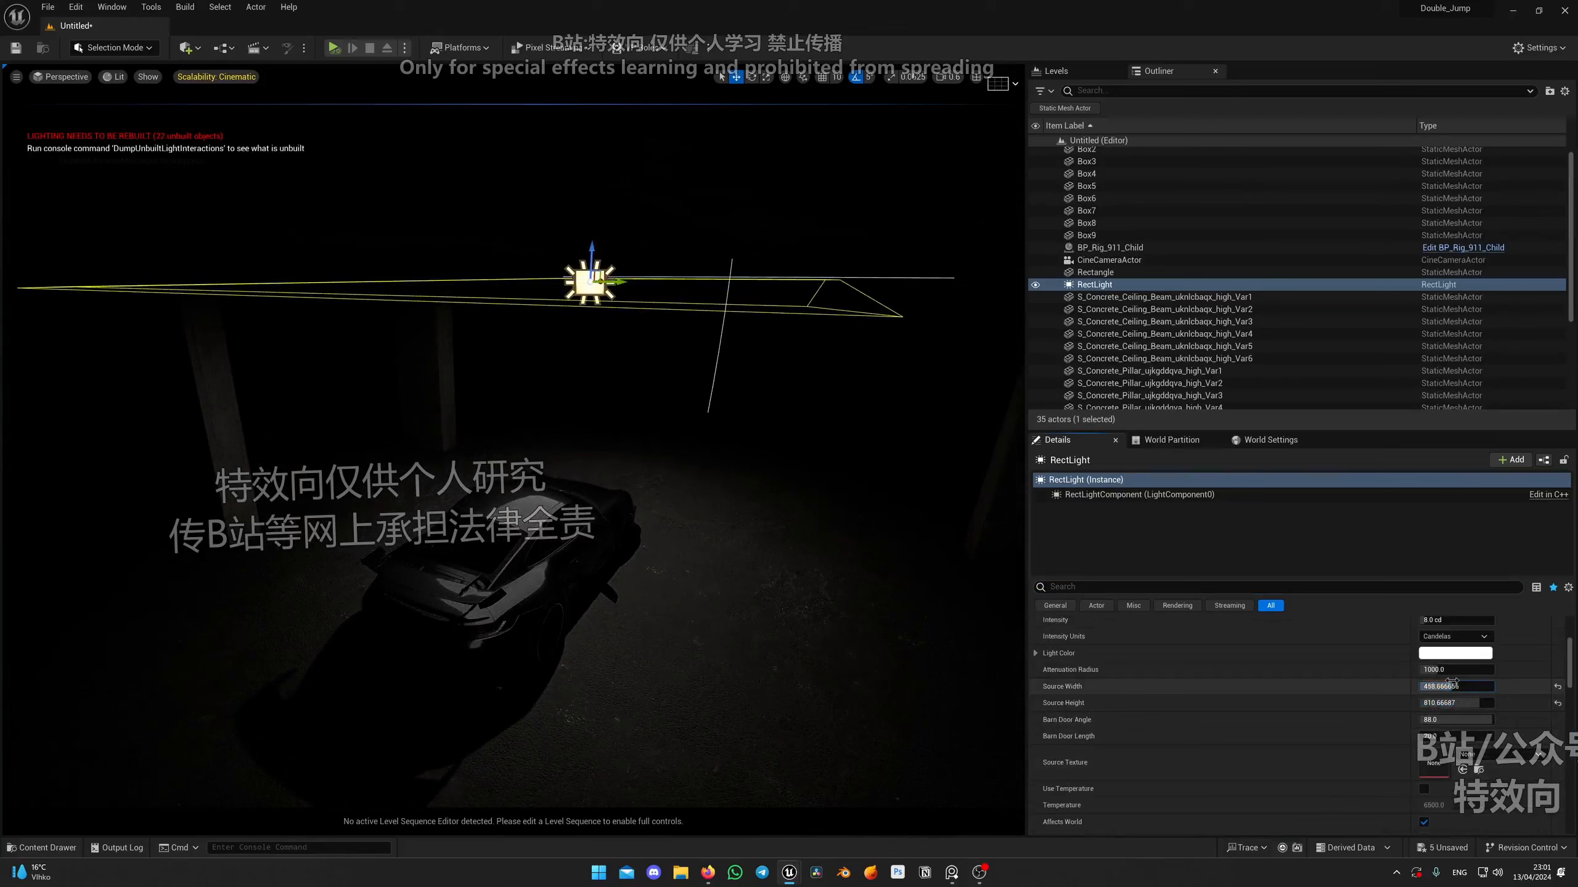
# Bring up the Viewport 2 camera preview beside the main view and frame the overhead light and car together.
pyautogui.moveTo(790, 870)
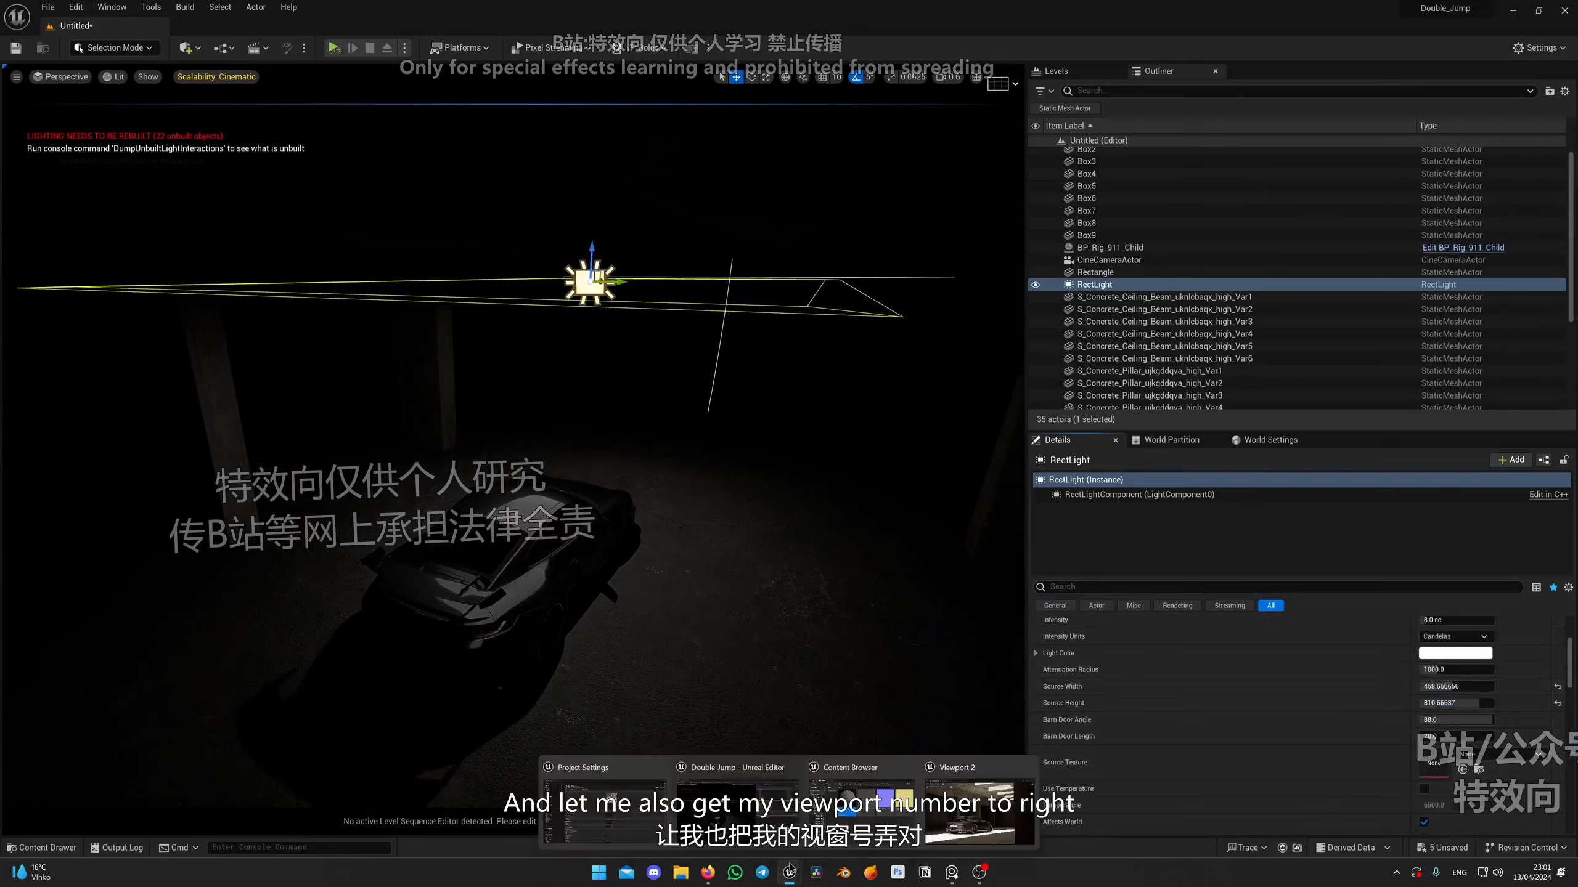
pyautogui.click(975, 809)
pyautogui.moveTo(484, 403); pyautogui.dragTo(409, 437)
pyautogui.moveTo(714, 435); pyautogui.dragTo(593, 455, button='right')
pyautogui.press('s')
pyautogui.scroll(-2, 680, 429)
pyautogui.press('w')
pyautogui.moveTo(960, 265); pyautogui.dragTo(997, 267, button='right')
pyautogui.press('s')
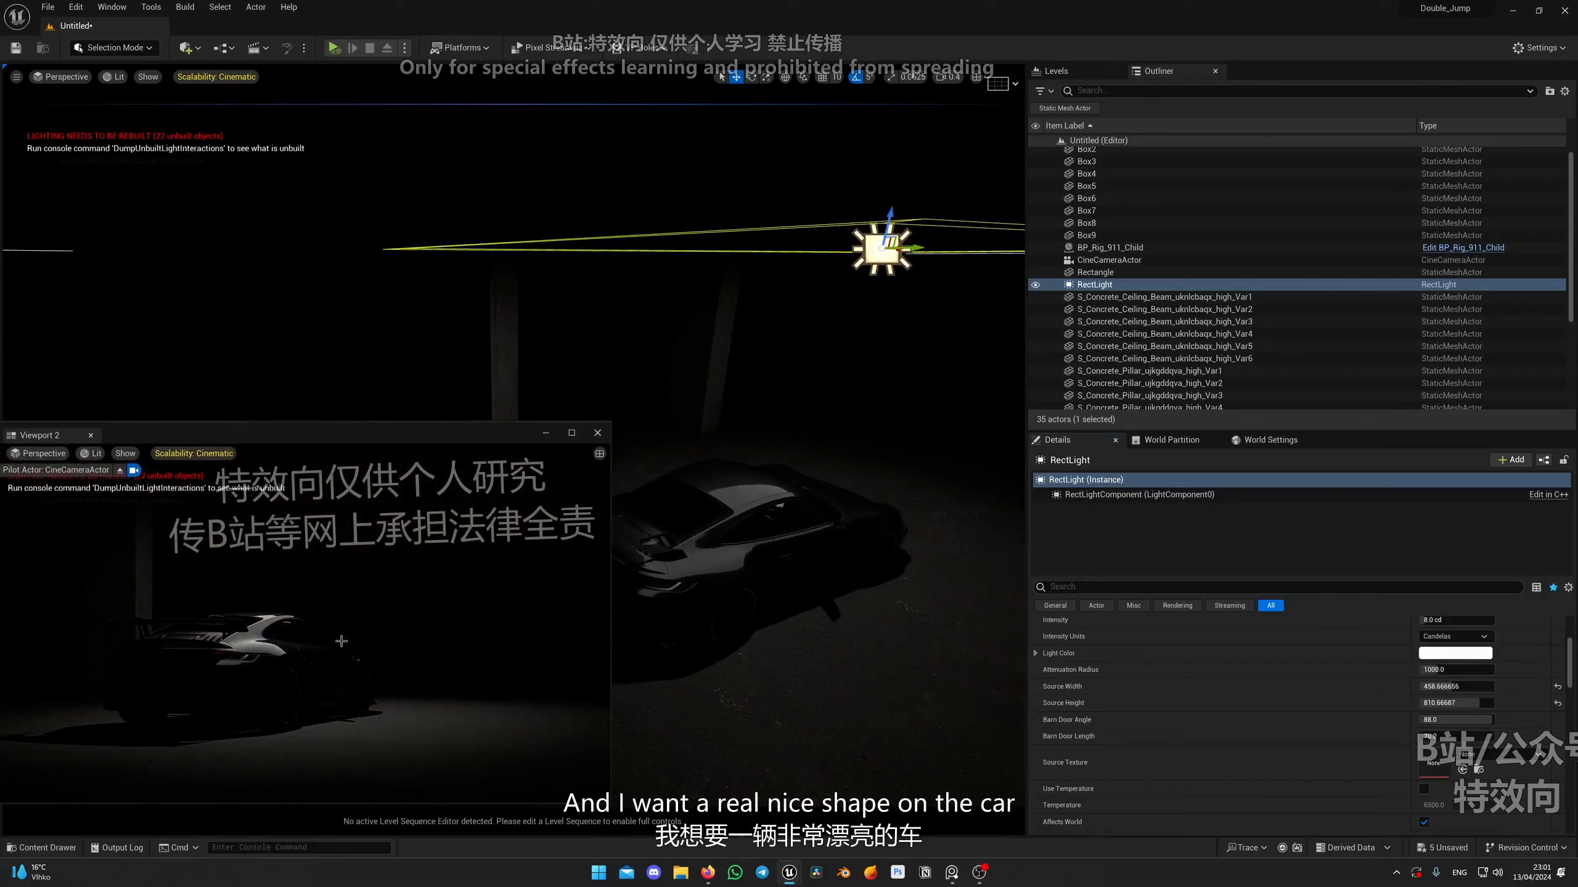
# Reposition the overhead rectangle light in height and sideways to shape its highlight on the car's roof.
pyautogui.moveTo(891, 216); pyautogui.dragTo(890, 265)
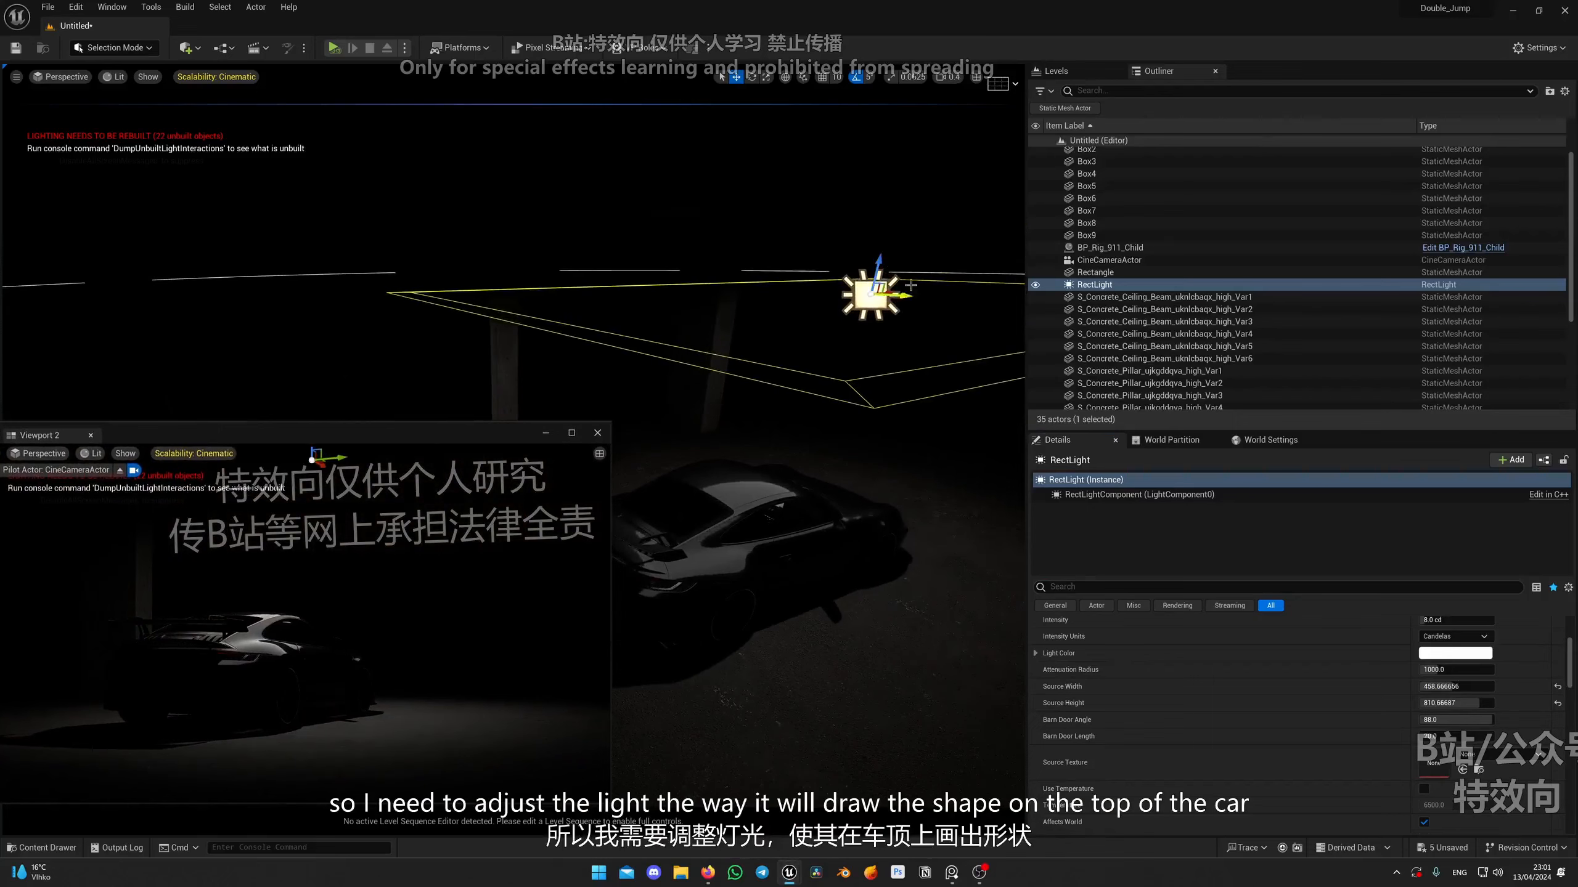
pyautogui.moveTo(911, 285); pyautogui.dragTo(944, 287, button='right')
pyautogui.press('s')
pyautogui.press('w')
pyautogui.moveTo(793, 303); pyautogui.dragTo(843, 312)
pyautogui.moveTo(844, 312); pyautogui.dragTo(843, 348, button='right')
pyautogui.moveTo(830, 236)
pyautogui.mouseDown()
pyautogui.moveTo(841, 193)
pyautogui.moveTo(834, 217)
pyautogui.mouseUp()
# Set the overhead light's Source Width to about 480 and Source Height to 1000, and shift it sideways over the car.
pyautogui.moveTo(1454, 687); pyautogui.dragTo(1484, 704)
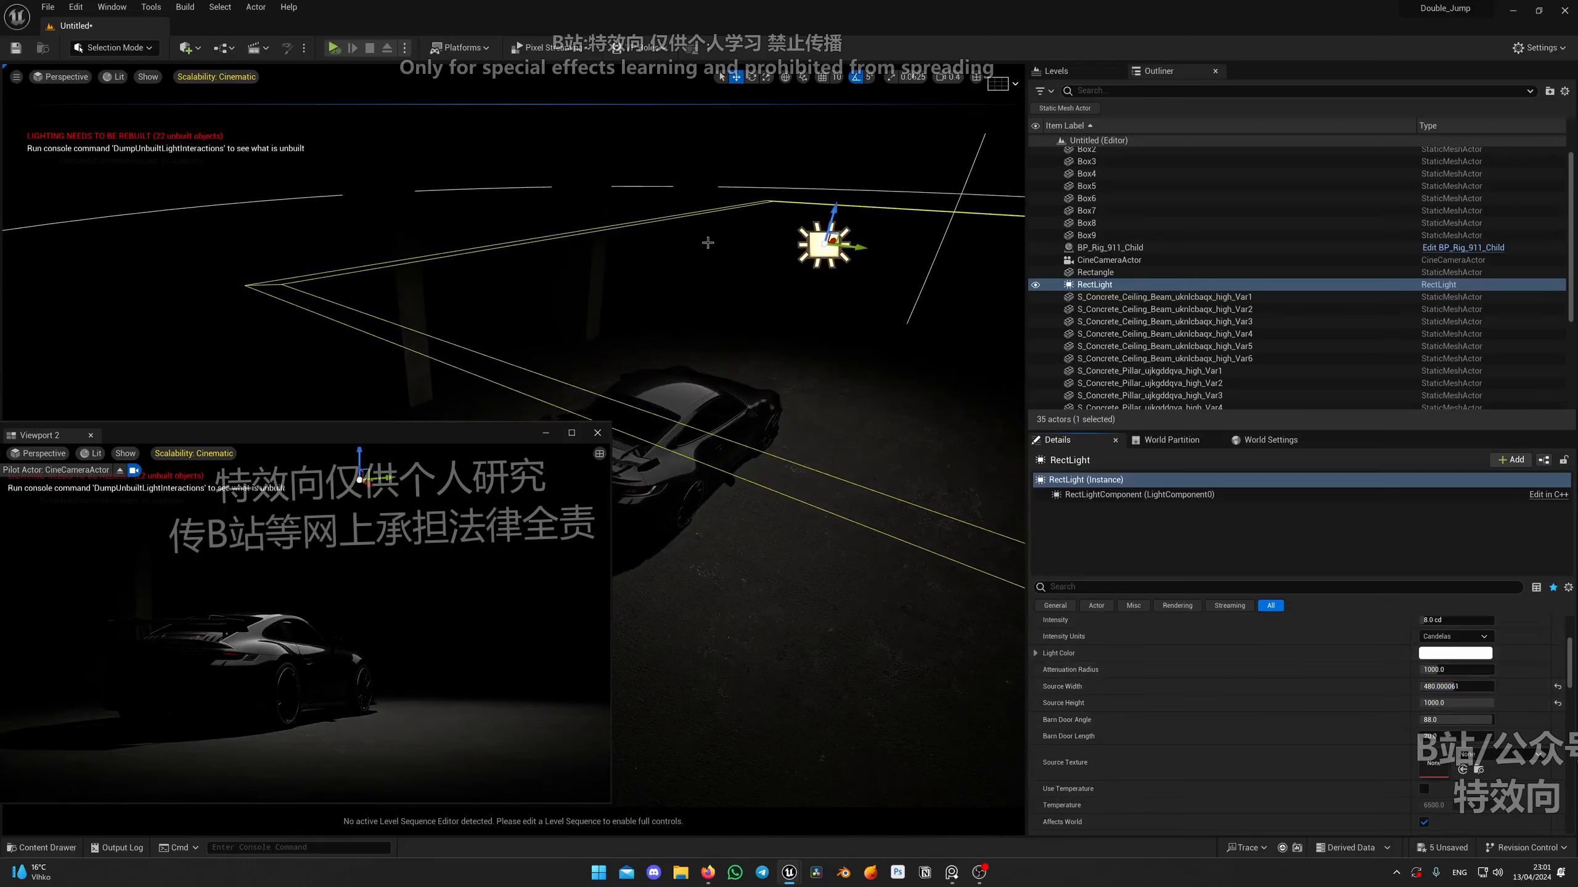
pyautogui.moveTo(862, 252); pyautogui.dragTo(784, 231)
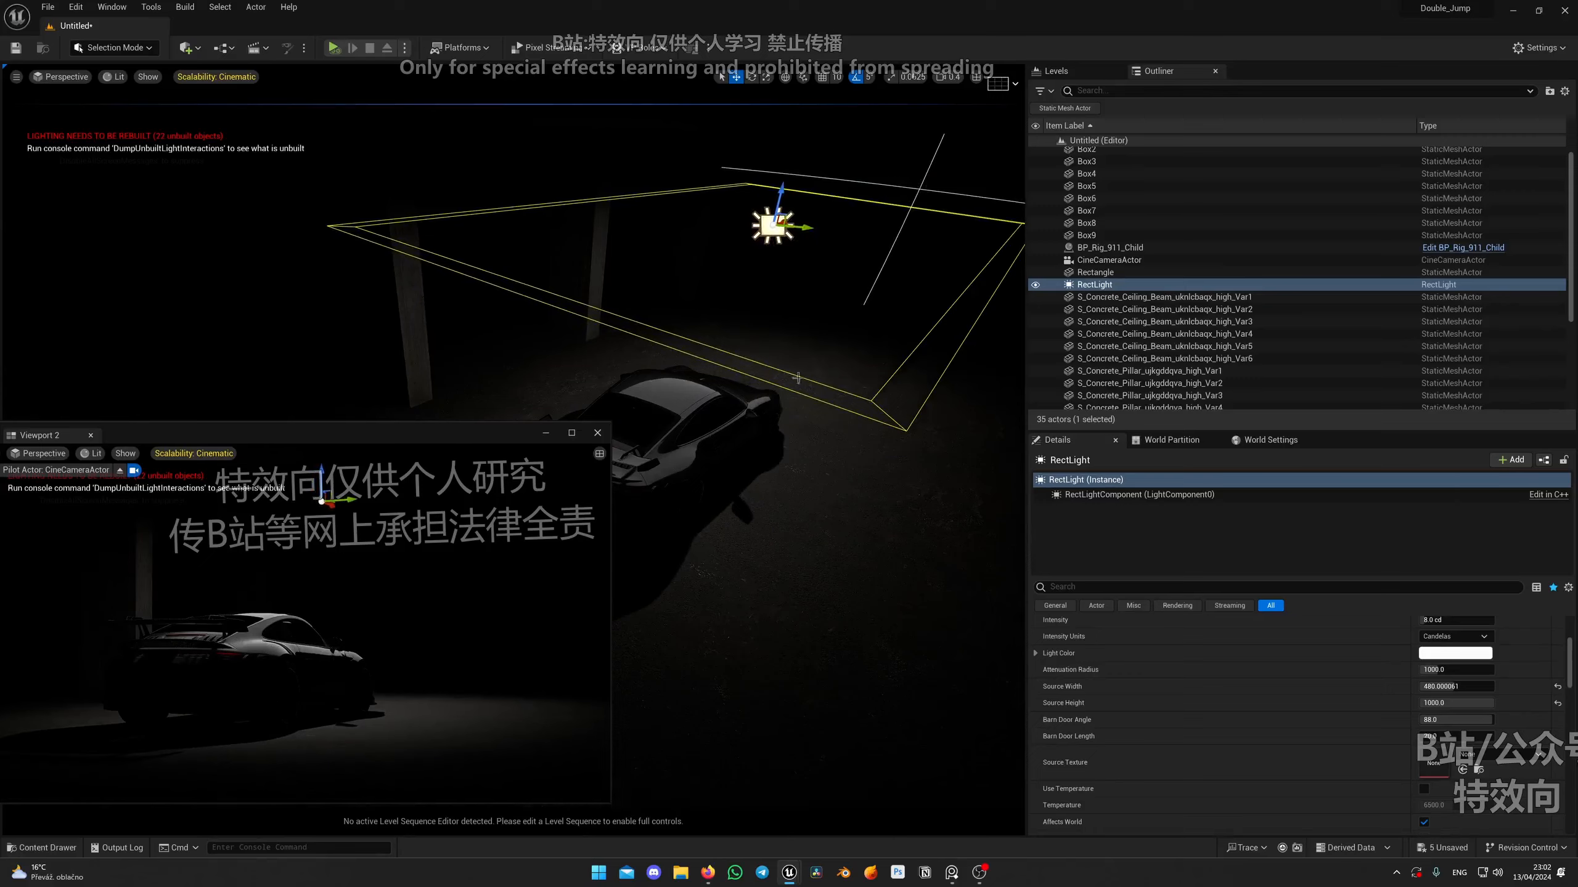
pyautogui.moveTo(798, 378)
pyautogui.mouseDown(button='right')
pyautogui.moveTo(814, 329)
pyautogui.moveTo(810, 355)
pyautogui.moveTo(839, 353)
pyautogui.moveTo(816, 348)
pyautogui.moveTo(811, 367)
pyautogui.moveTo(791, 355)
pyautogui.mouseUp(button='right')
pyautogui.scroll(3, 839, 353)
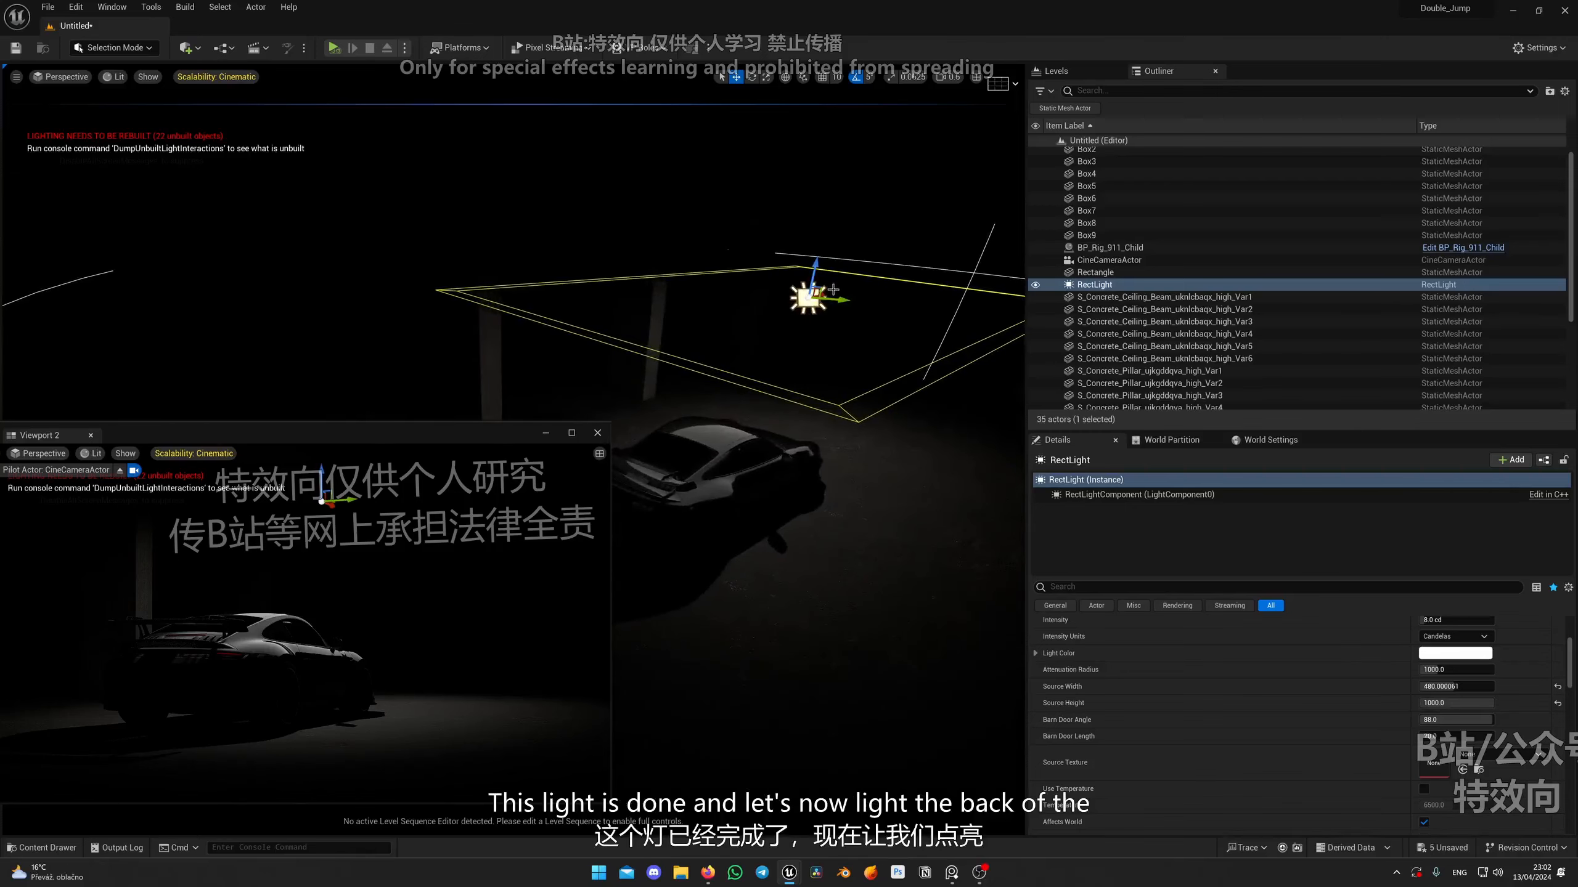
# Duplicate the overhead rectangle light behind the car and tilt the copy toward the car's rear.
pyautogui.moveTo(444, 440); pyautogui.dragTo(458, 481)
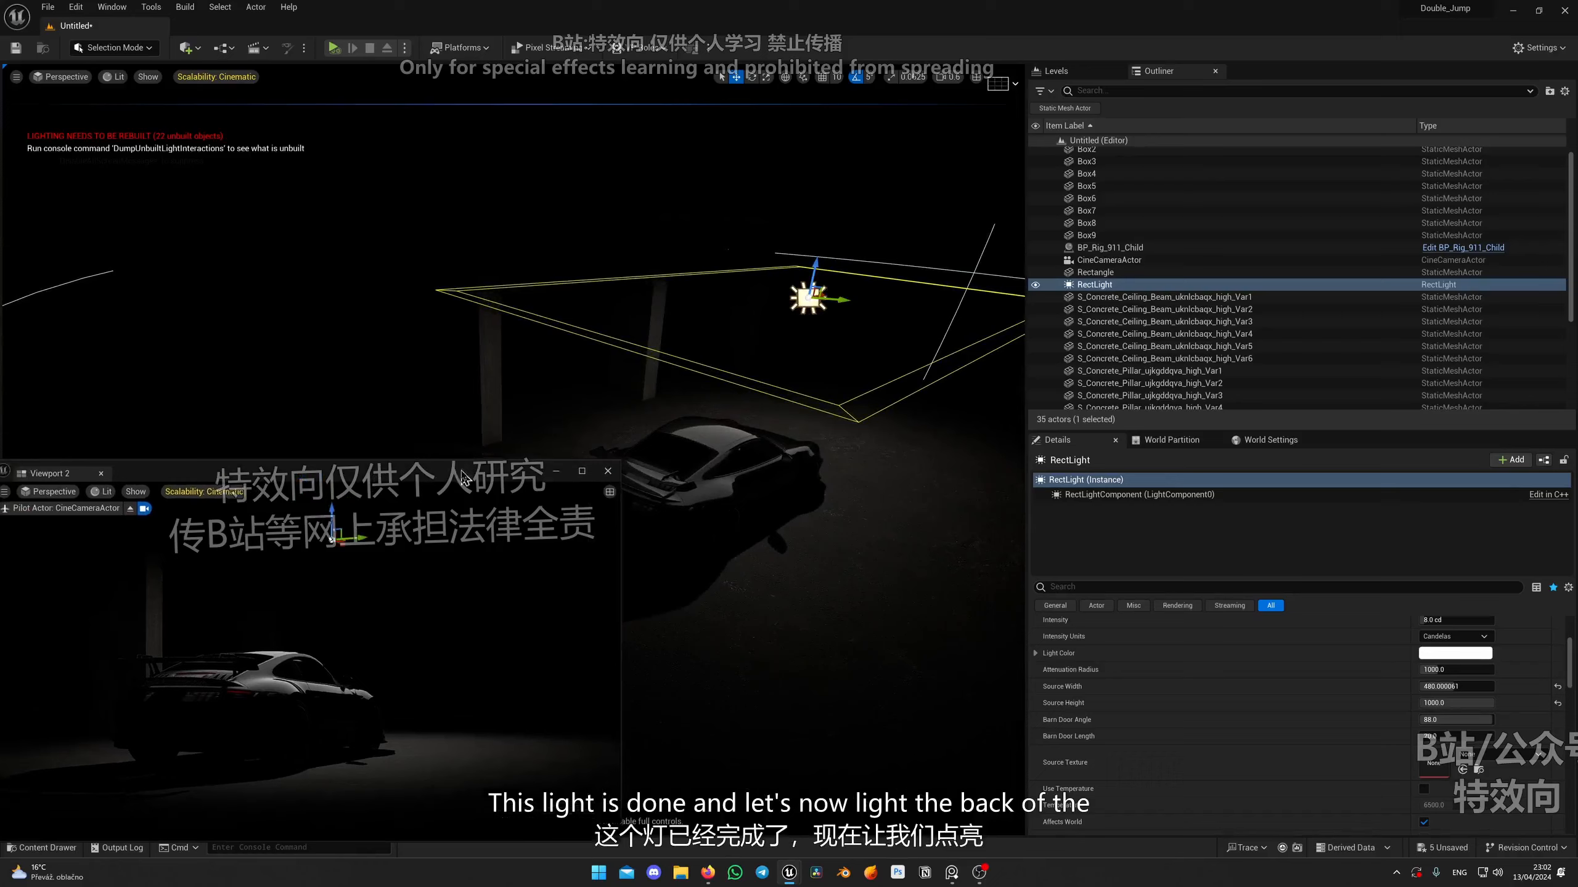
pyautogui.moveTo(708, 448)
pyautogui.mouseDown(button='right')
pyautogui.moveTo(680, 475)
pyautogui.moveTo(693, 461)
pyautogui.mouseUp(button='right')
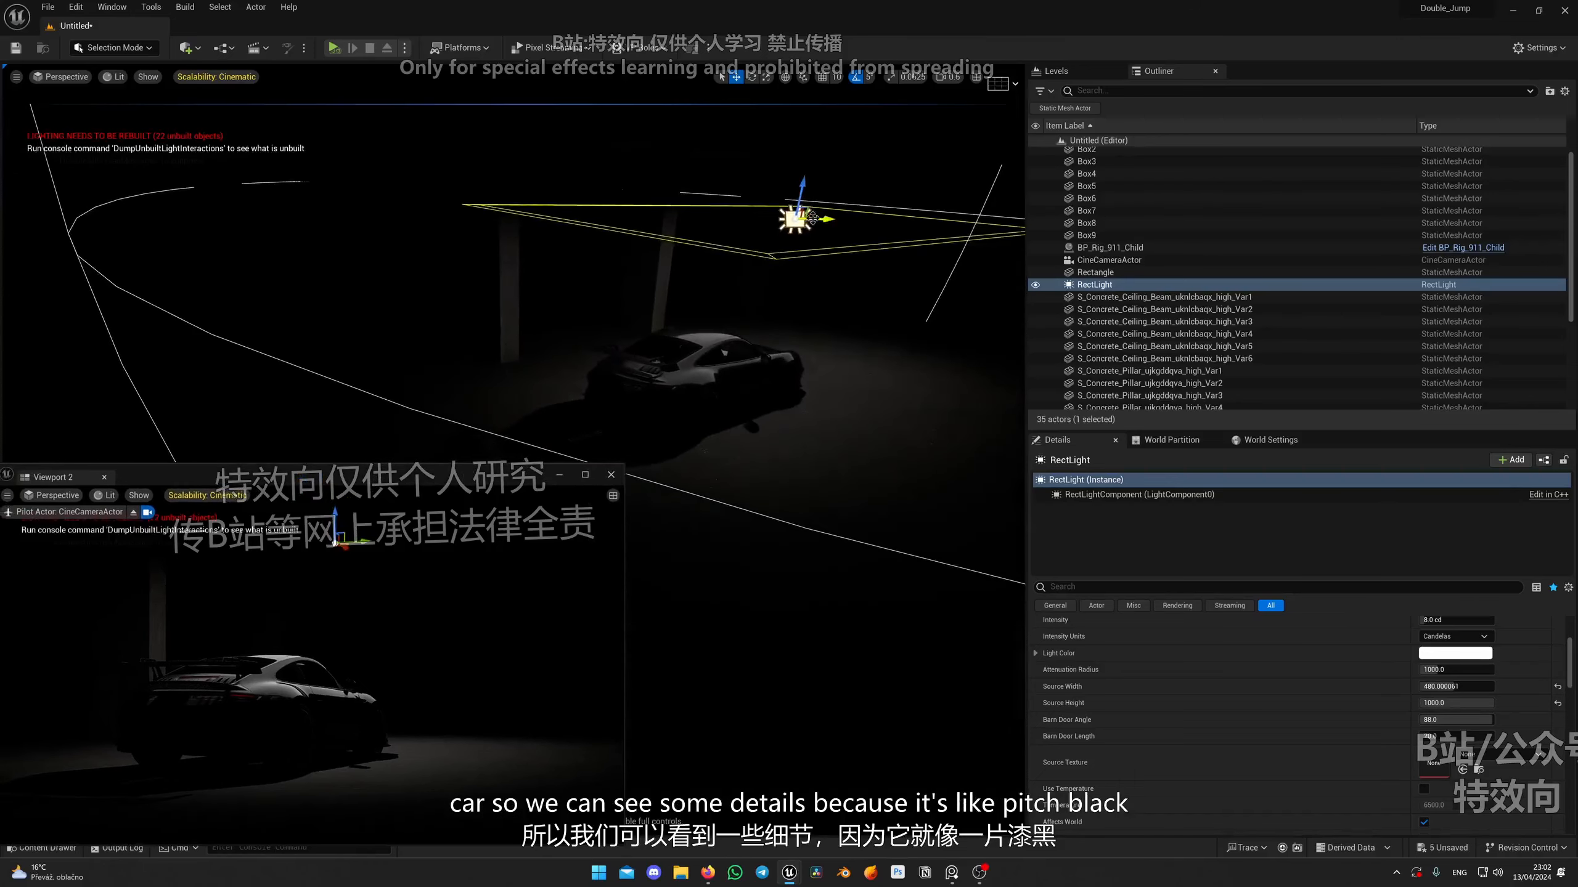
pyautogui.keyDown('alt'); pyautogui.moveTo(810, 216); pyautogui.dragTo(680, 278); pyautogui.keyUp('alt')
pyautogui.press('e')
pyautogui.moveTo(680, 278); pyautogui.dragTo(667, 289, button='right')
pyautogui.moveTo(719, 246); pyautogui.dragTo(703, 214)
pyautogui.moveTo(719, 246)
pyautogui.mouseDown(button='right')
pyautogui.moveTo(761, 254)
pyautogui.moveTo(698, 264)
pyautogui.mouseUp(button='right')
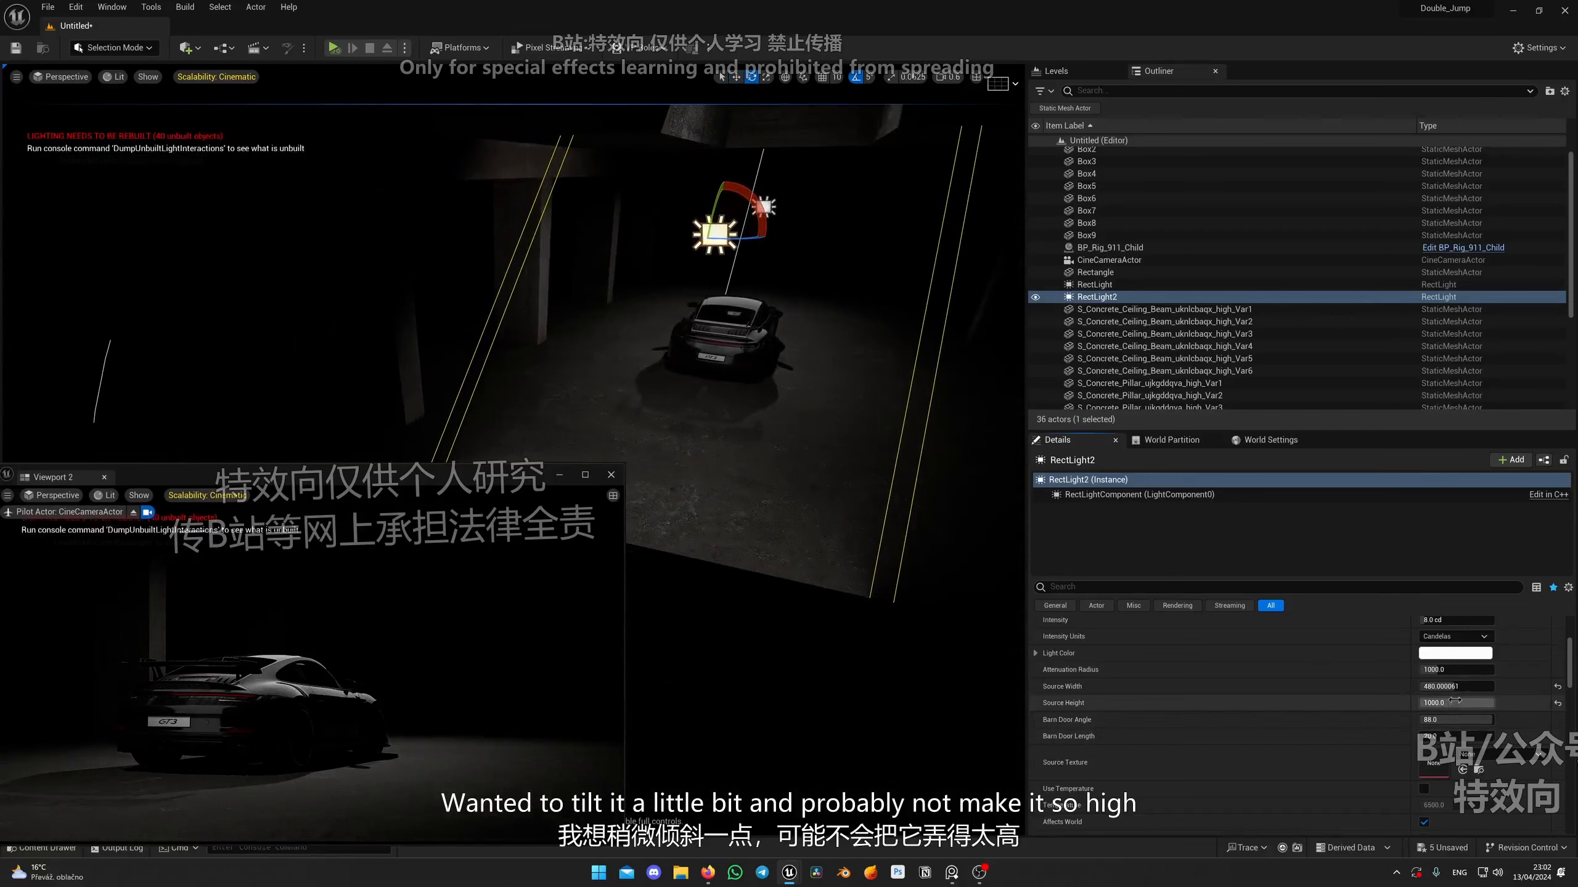
# Resize the rear light to a Source Height of about 328 and a Source Width of about 524, and lower it behind the car.
pyautogui.moveTo(1462, 701); pyautogui.dragTo(1429, 702)
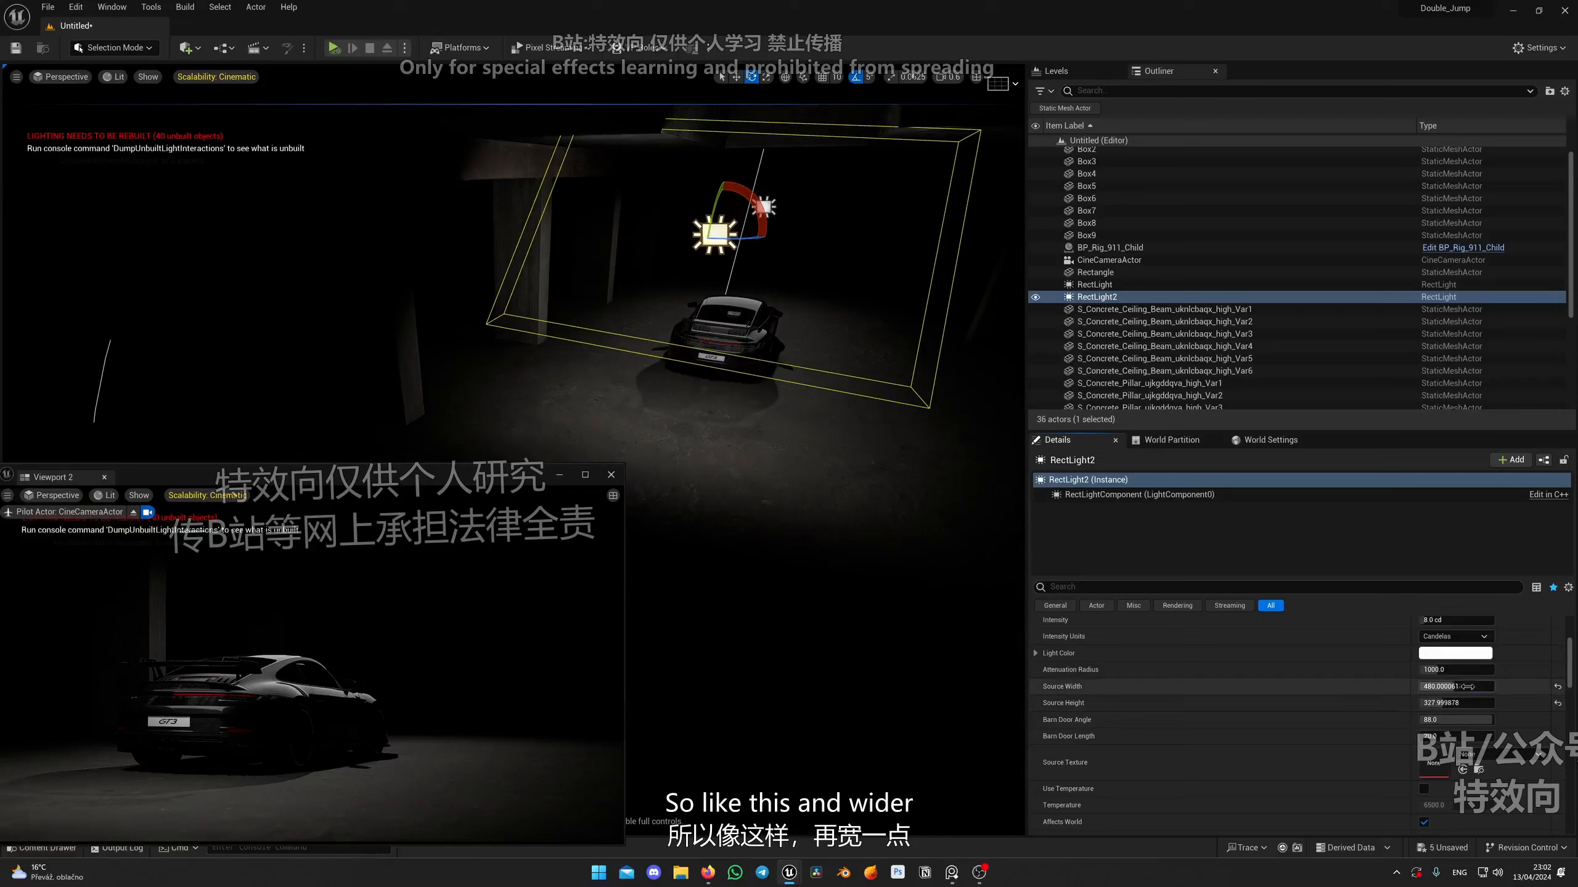
pyautogui.moveTo(748, 223); pyautogui.dragTo(747, 376)
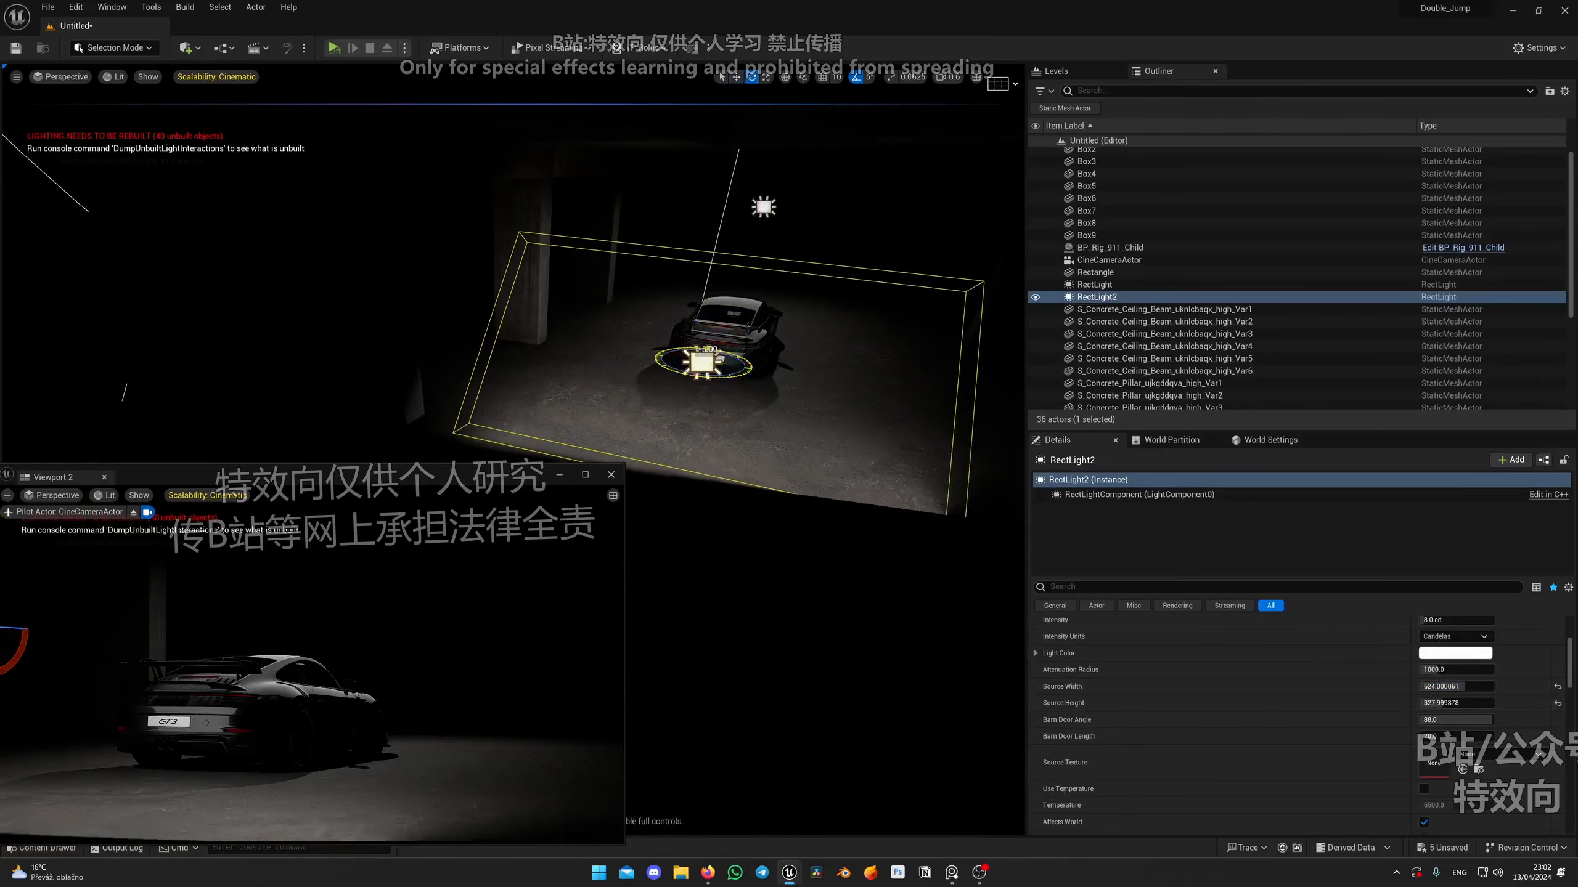
pyautogui.moveTo(747, 375); pyautogui.dragTo(737, 373, button='right')
pyautogui.keyDown('alt'); pyautogui.moveTo(737, 373); pyautogui.dragTo(559, 314); pyautogui.keyUp('alt')
pyautogui.press('w')
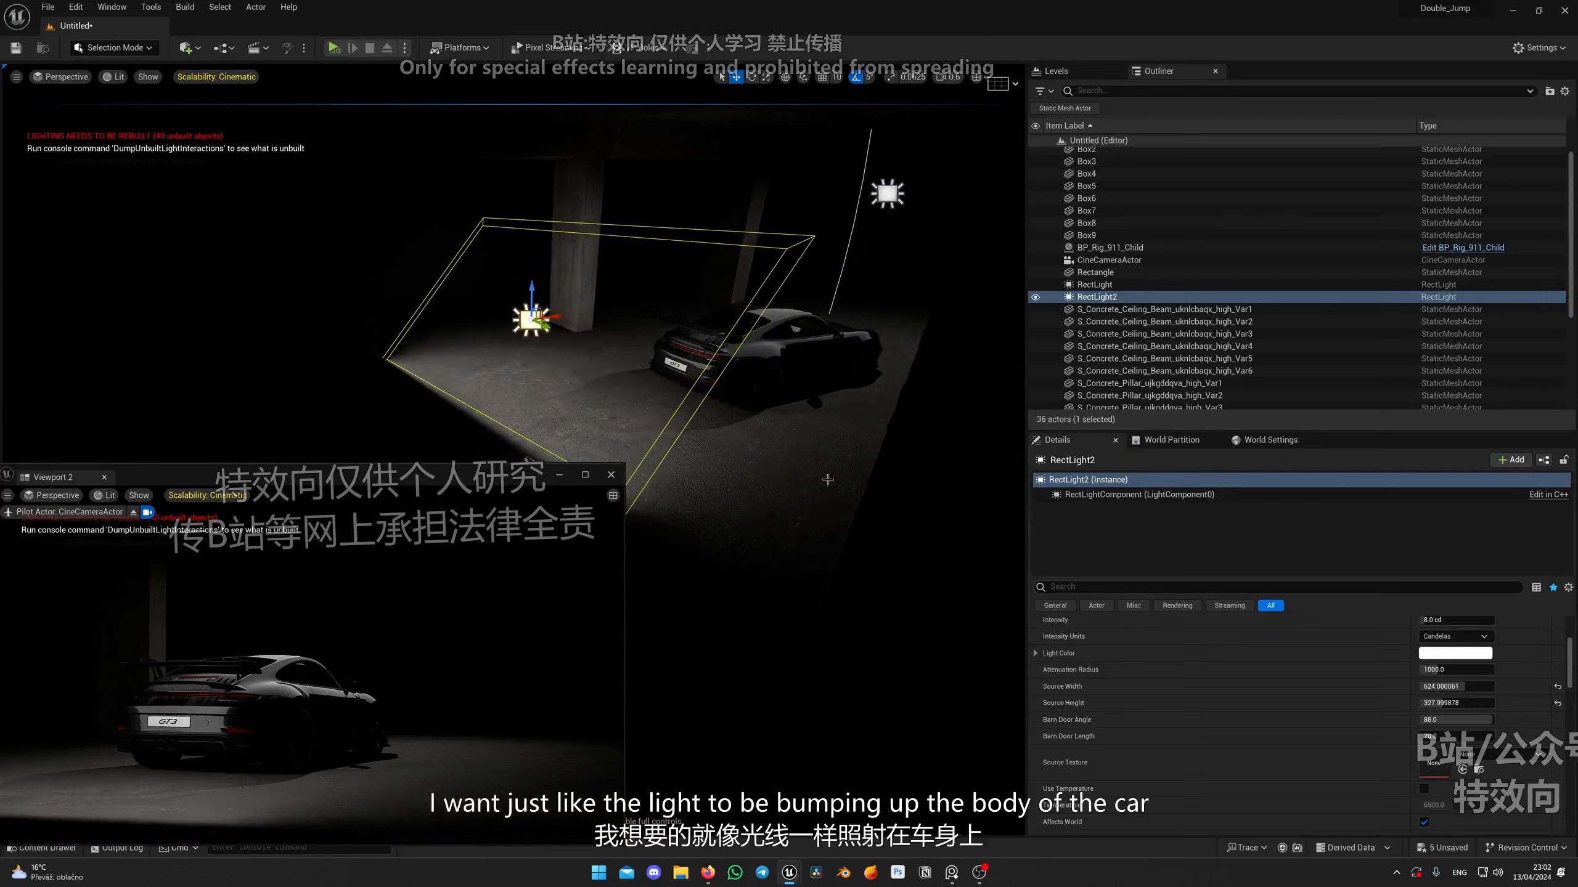
# Try an intensity of 3 cd on the rear rectangle light and settle on 4 cd.
pyautogui.click(1467, 623)
pyautogui.write('3')
pyautogui.press('Return')
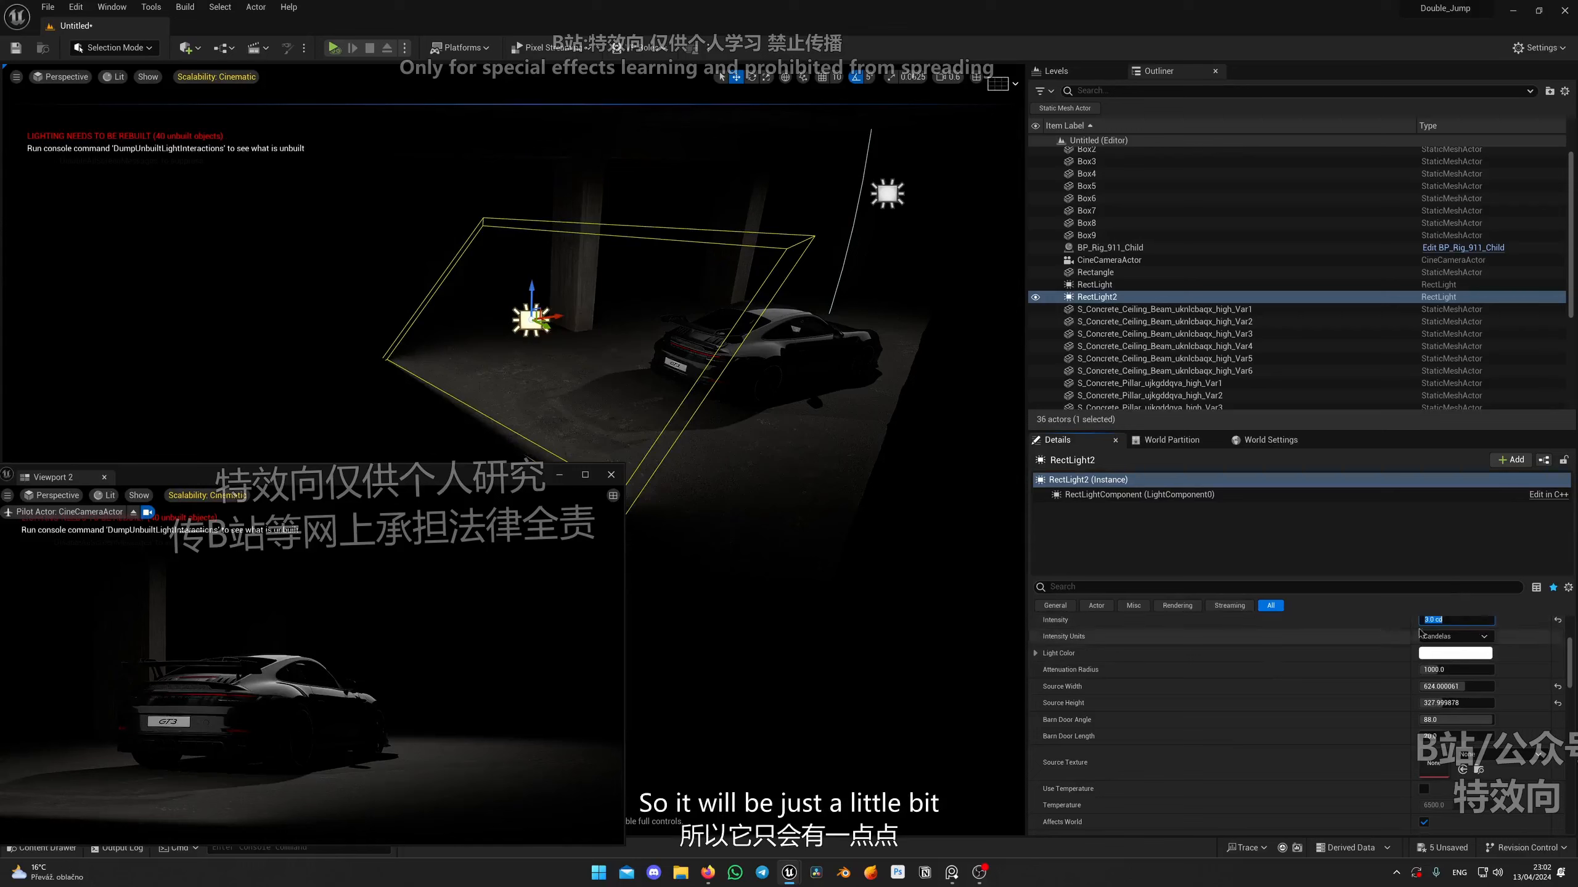
pyautogui.scroll(1, 1457, 637)
pyautogui.write('4')
pyautogui.press('Return')
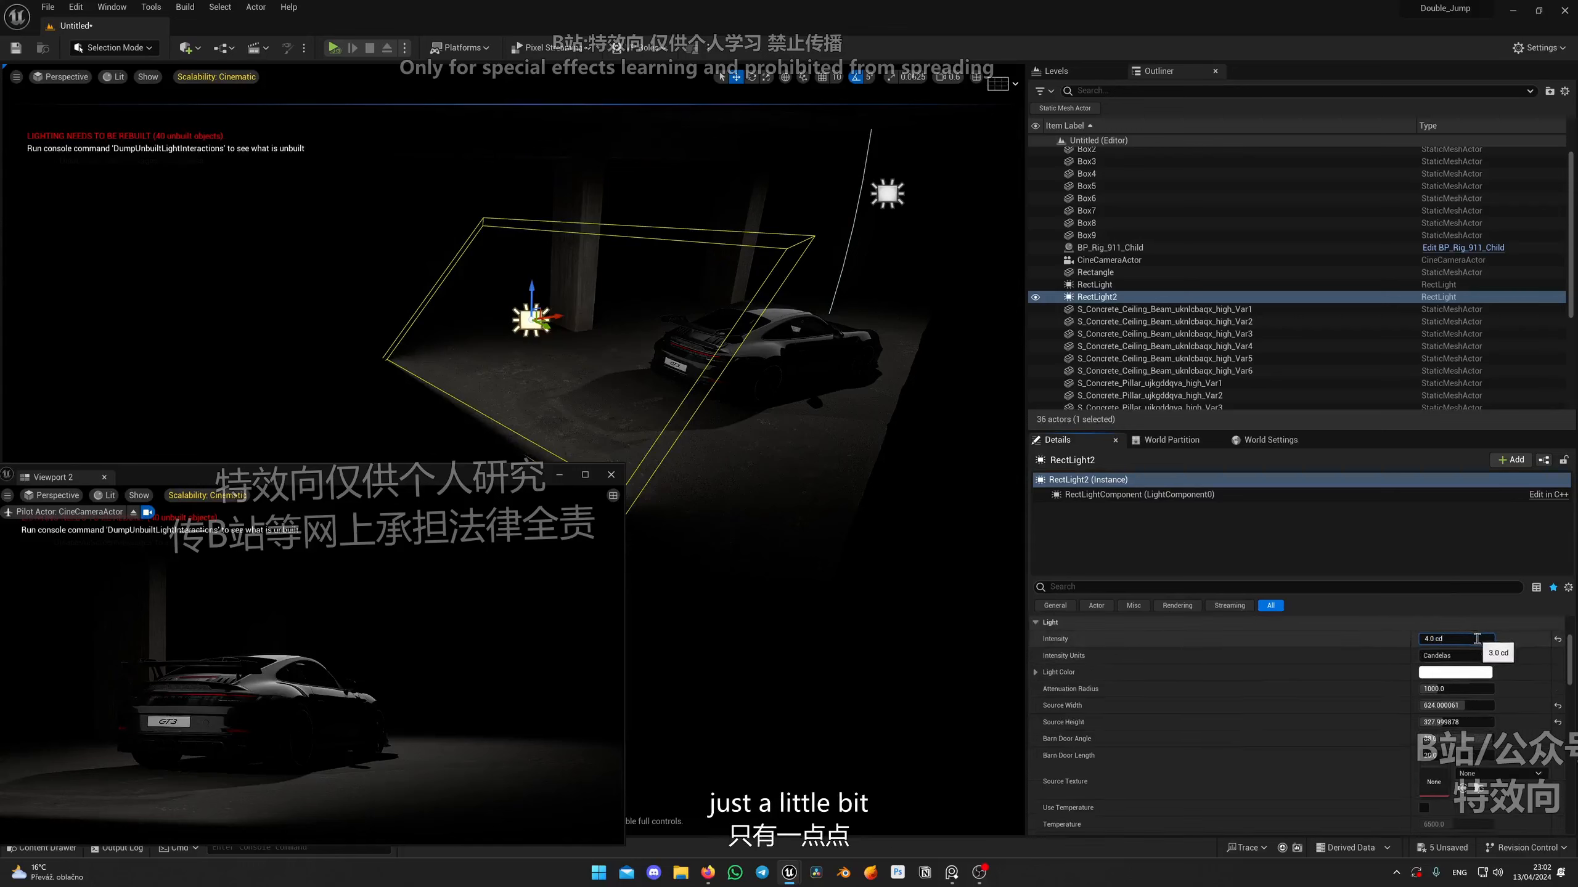
# Set the rear rectangle light's intensity to 2 cd and nudge the light behind the car.
pyautogui.write('2')
pyautogui.press('Return')
pyautogui.moveTo(513, 319); pyautogui.dragTo(603, 364, button='right')
pyautogui.moveTo(658, 379); pyautogui.dragTo(747, 400)
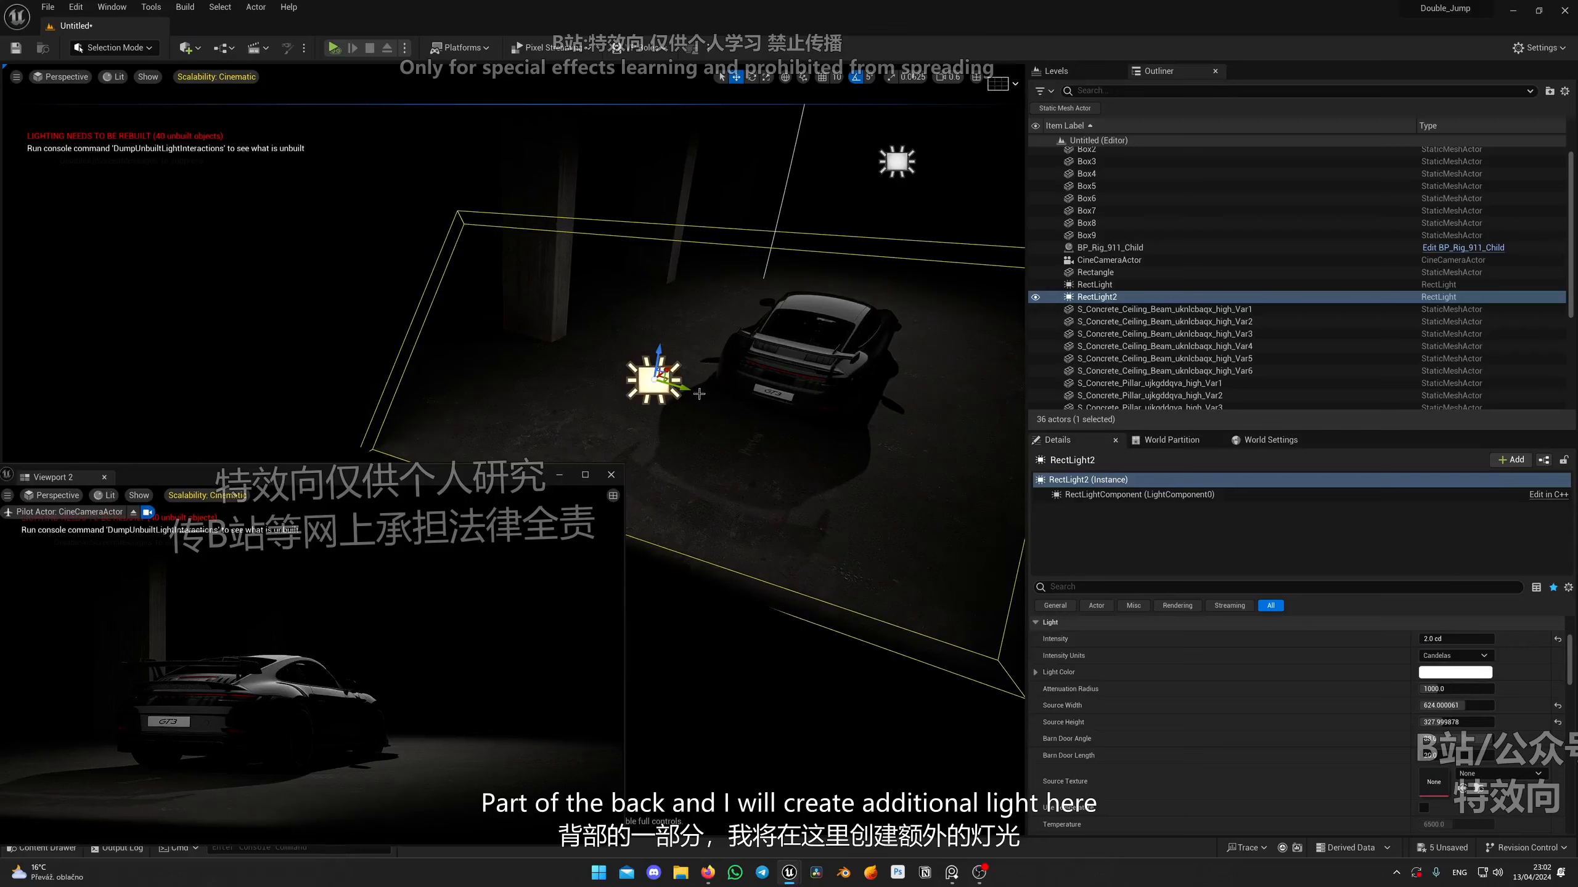
pyautogui.moveTo(699, 394)
pyautogui.mouseDown(button='right')
pyautogui.moveTo(745, 373)
pyautogui.moveTo(702, 388)
pyautogui.mouseUp(button='right')
# Duplicate the rear rectangle light toward the pillar beside the car and rotate the copy toward the car's flank.
pyautogui.keyDown('alt'); pyautogui.moveTo(707, 404); pyautogui.dragTo(483, 304); pyautogui.keyUp('alt')
pyautogui.moveTo(484, 304); pyautogui.dragTo(569, 341, button='right')
pyautogui.moveTo(582, 330); pyautogui.dragTo(764, 337)
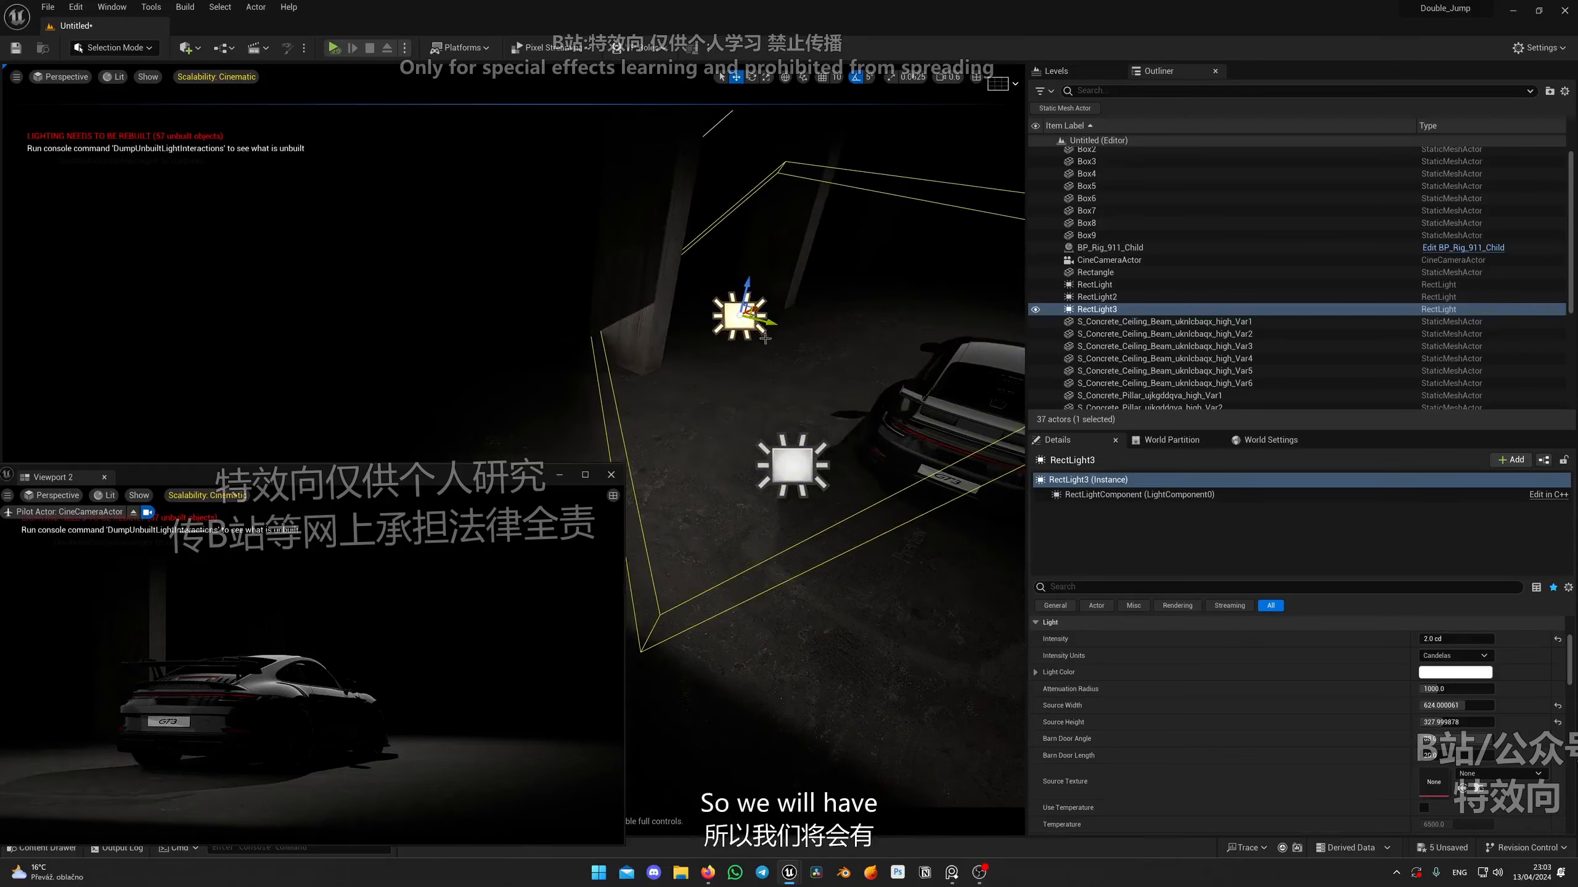
pyautogui.moveTo(801, 294); pyautogui.dragTo(585, 501, button='right')
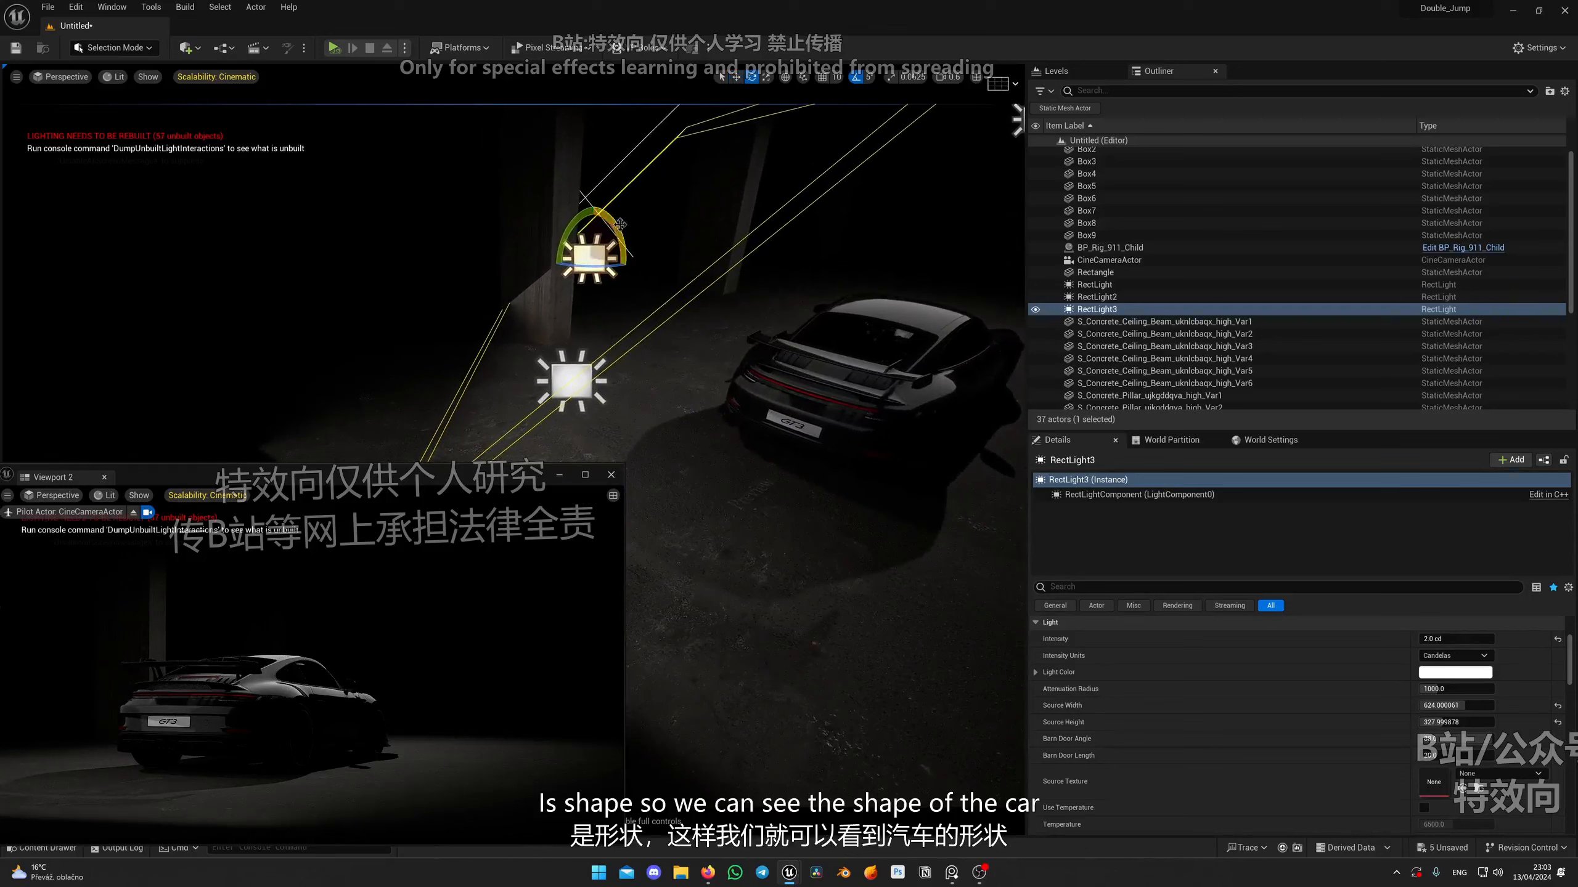
pyautogui.moveTo(620, 224); pyautogui.dragTo(589, 208)
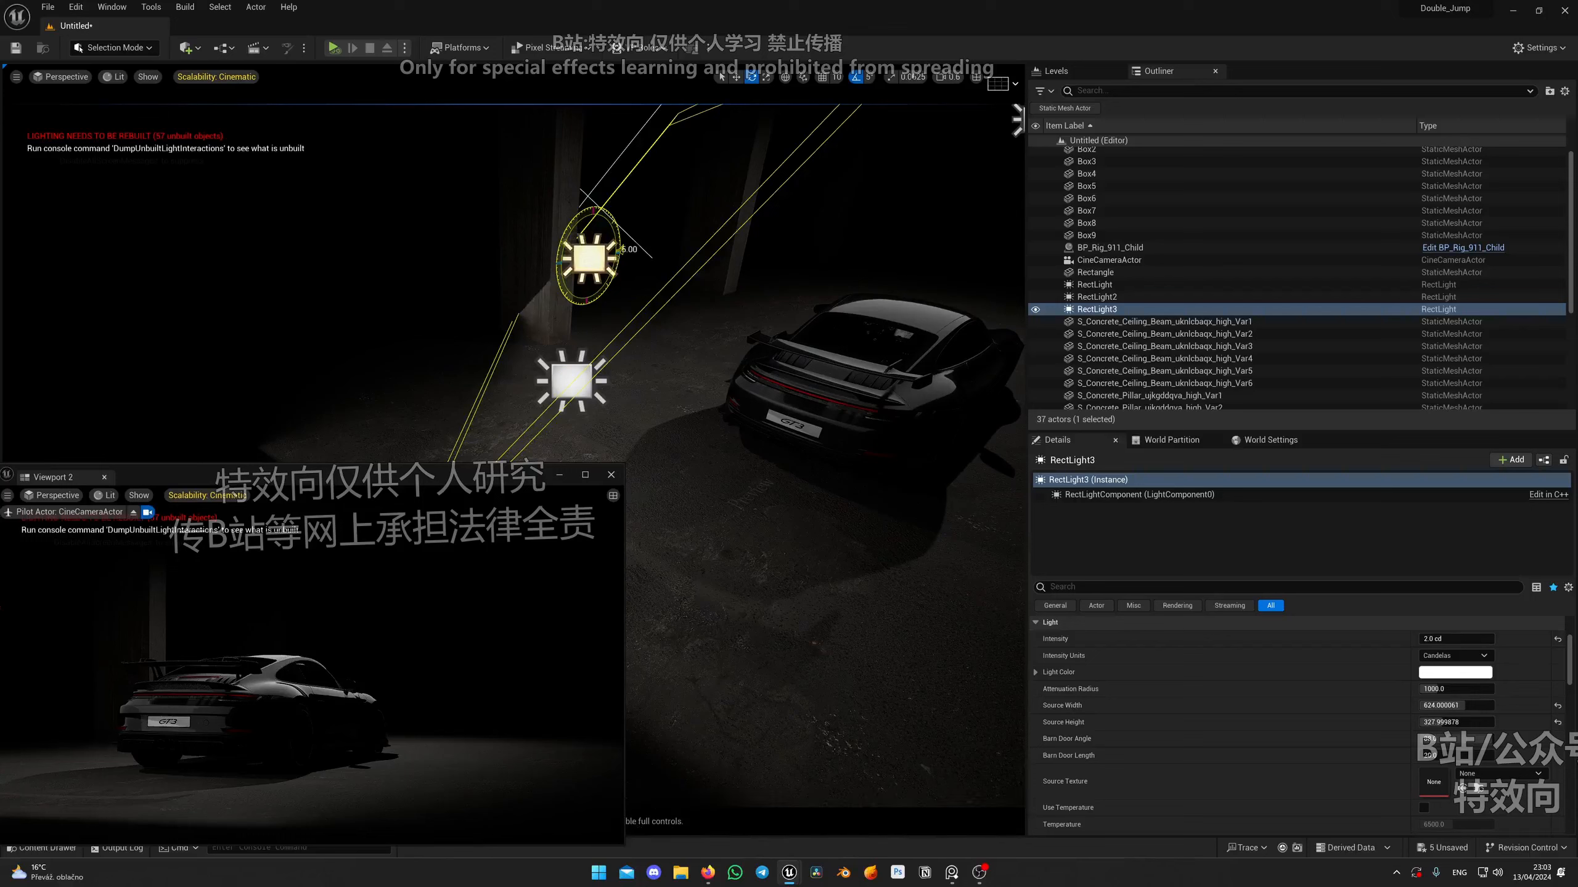
pyautogui.moveTo(704, 312); pyautogui.dragTo(721, 307, button='right')
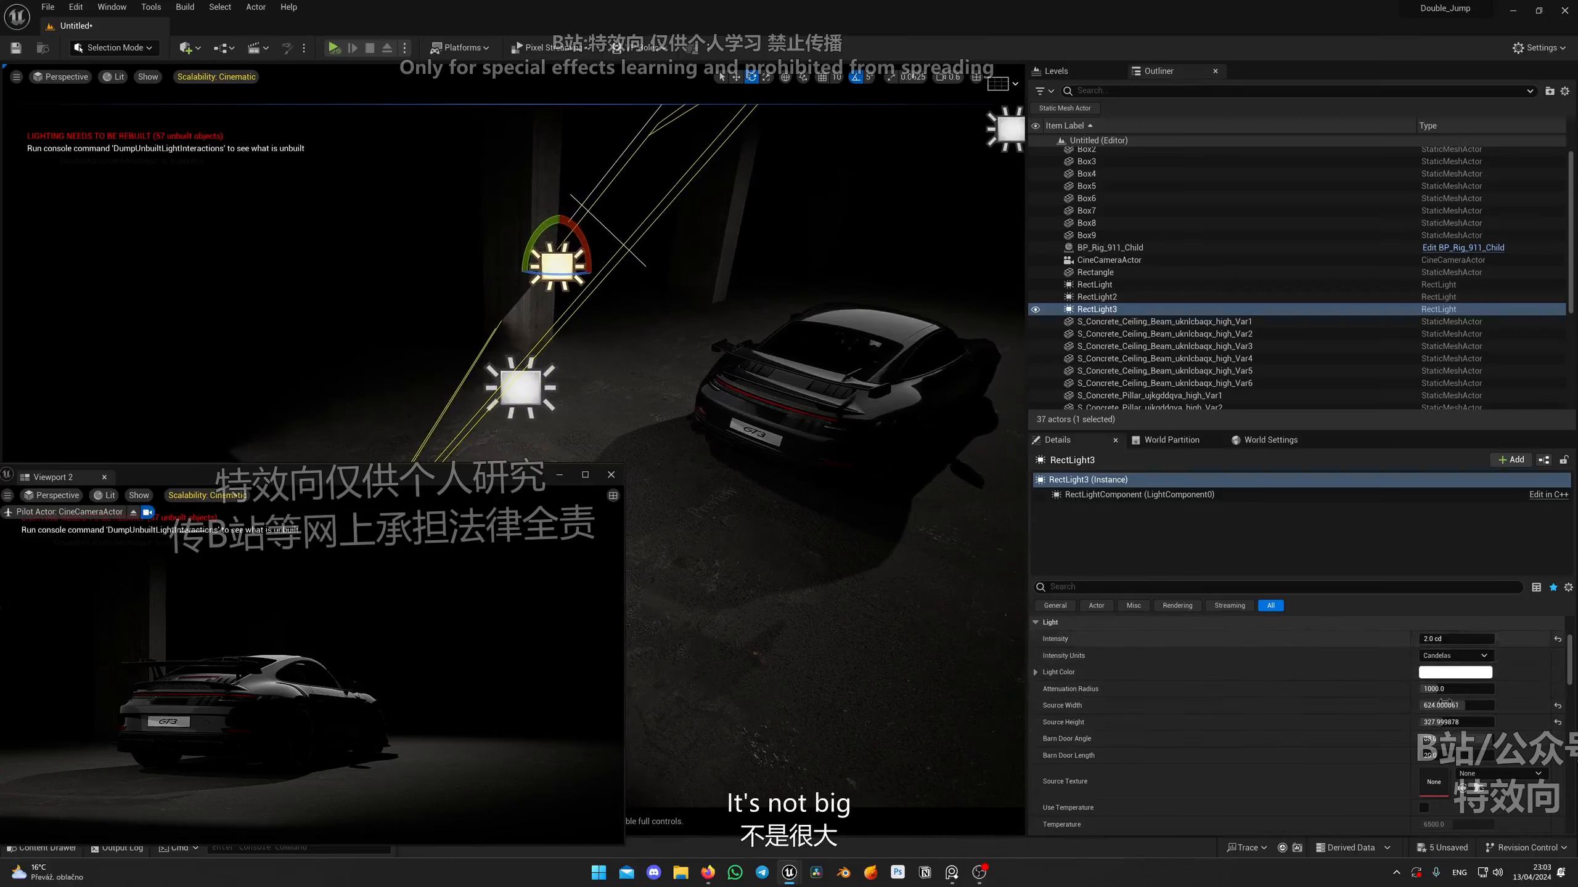
# Select all three rectangle lights and set their Mobility to Movable.
pyautogui.moveTo(788, 486); pyautogui.dragTo(732, 482, button='right')
pyautogui.keyDown('shift'); pyautogui.click(644, 373); pyautogui.keyUp('shift')
pyautogui.moveTo(649, 367); pyautogui.dragTo(684, 323, button='right')
pyautogui.keyDown('shift'); pyautogui.click(678, 234); pyautogui.keyUp('shift')
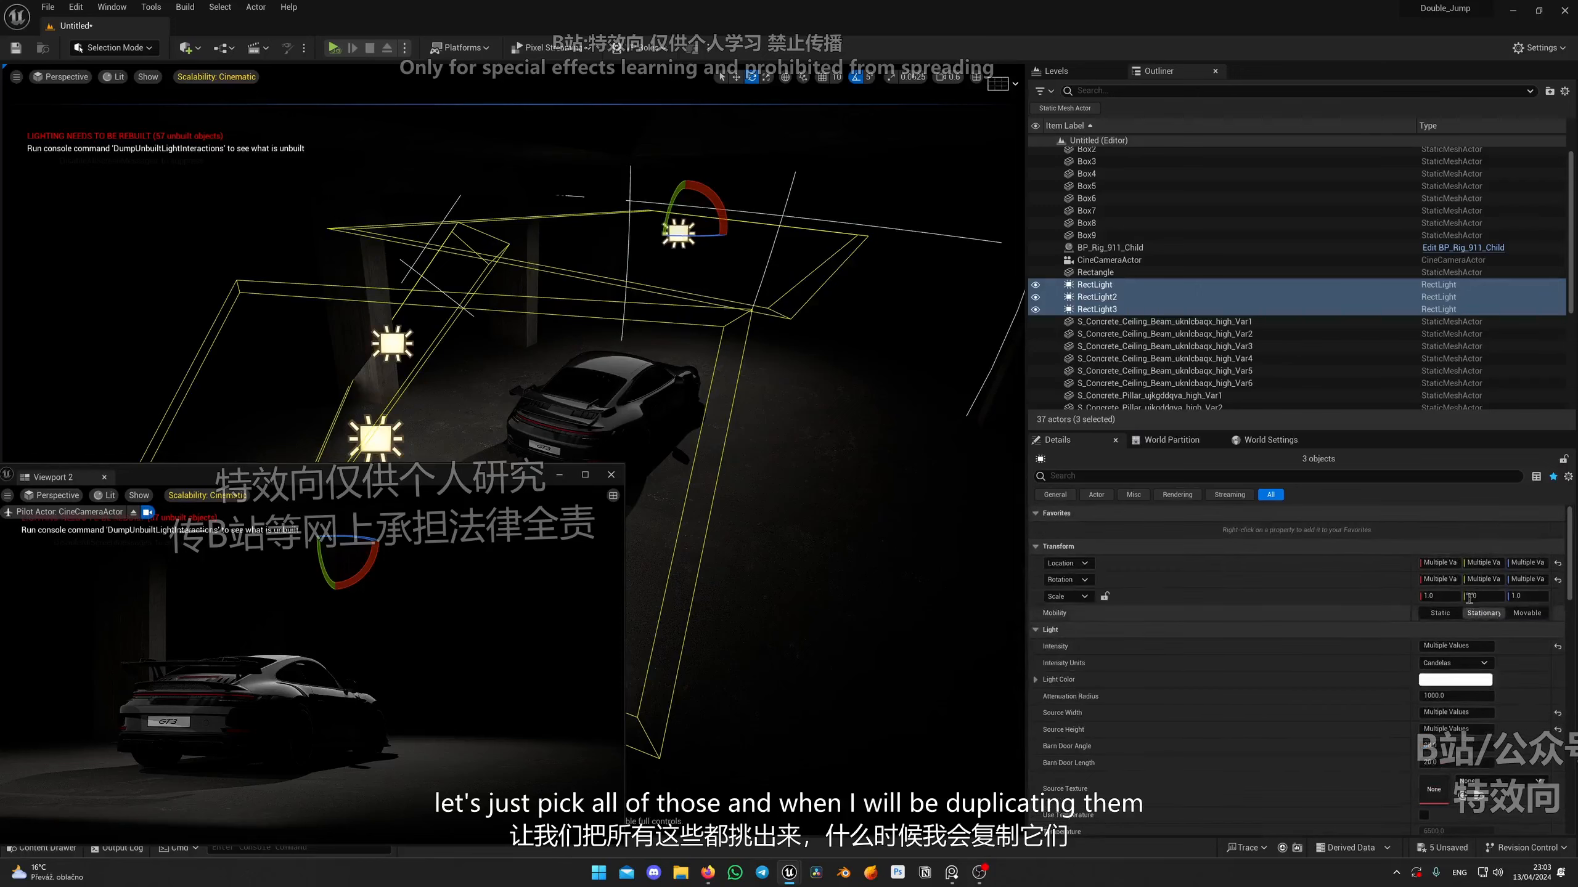
pyautogui.click(1525, 613)
pyautogui.moveTo(825, 423)
pyautogui.mouseDown(button='right')
pyautogui.moveTo(841, 421)
pyautogui.moveTo(809, 423)
pyautogui.moveTo(807, 447)
pyautogui.mouseUp(button='right')
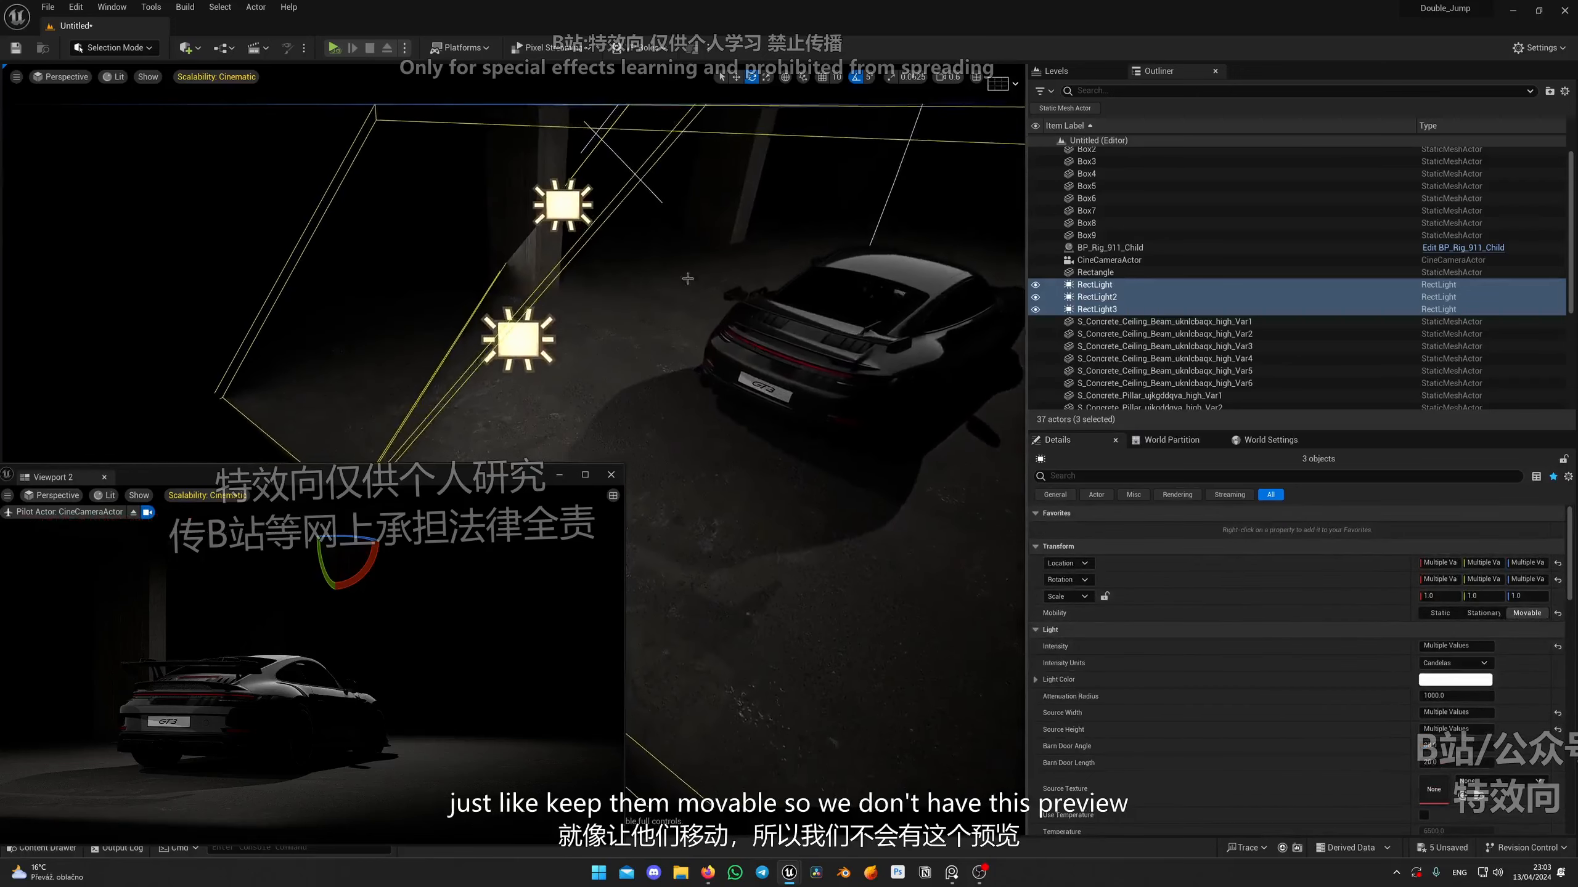
# Narrow the pillar-side light to a Source Height of about 264 and a Source Width of about 107.
pyautogui.click(523, 364)
pyautogui.moveTo(665, 367); pyautogui.dragTo(687, 336, button='right')
pyautogui.click(512, 218)
pyautogui.moveTo(579, 440); pyautogui.dragTo(563, 405, button='right')
pyautogui.scroll(-8, 1498, 752)
pyautogui.moveTo(1441, 683)
pyautogui.mouseDown()
pyautogui.moveTo(1449, 666)
pyautogui.moveTo(1423, 666)
pyautogui.mouseUp()
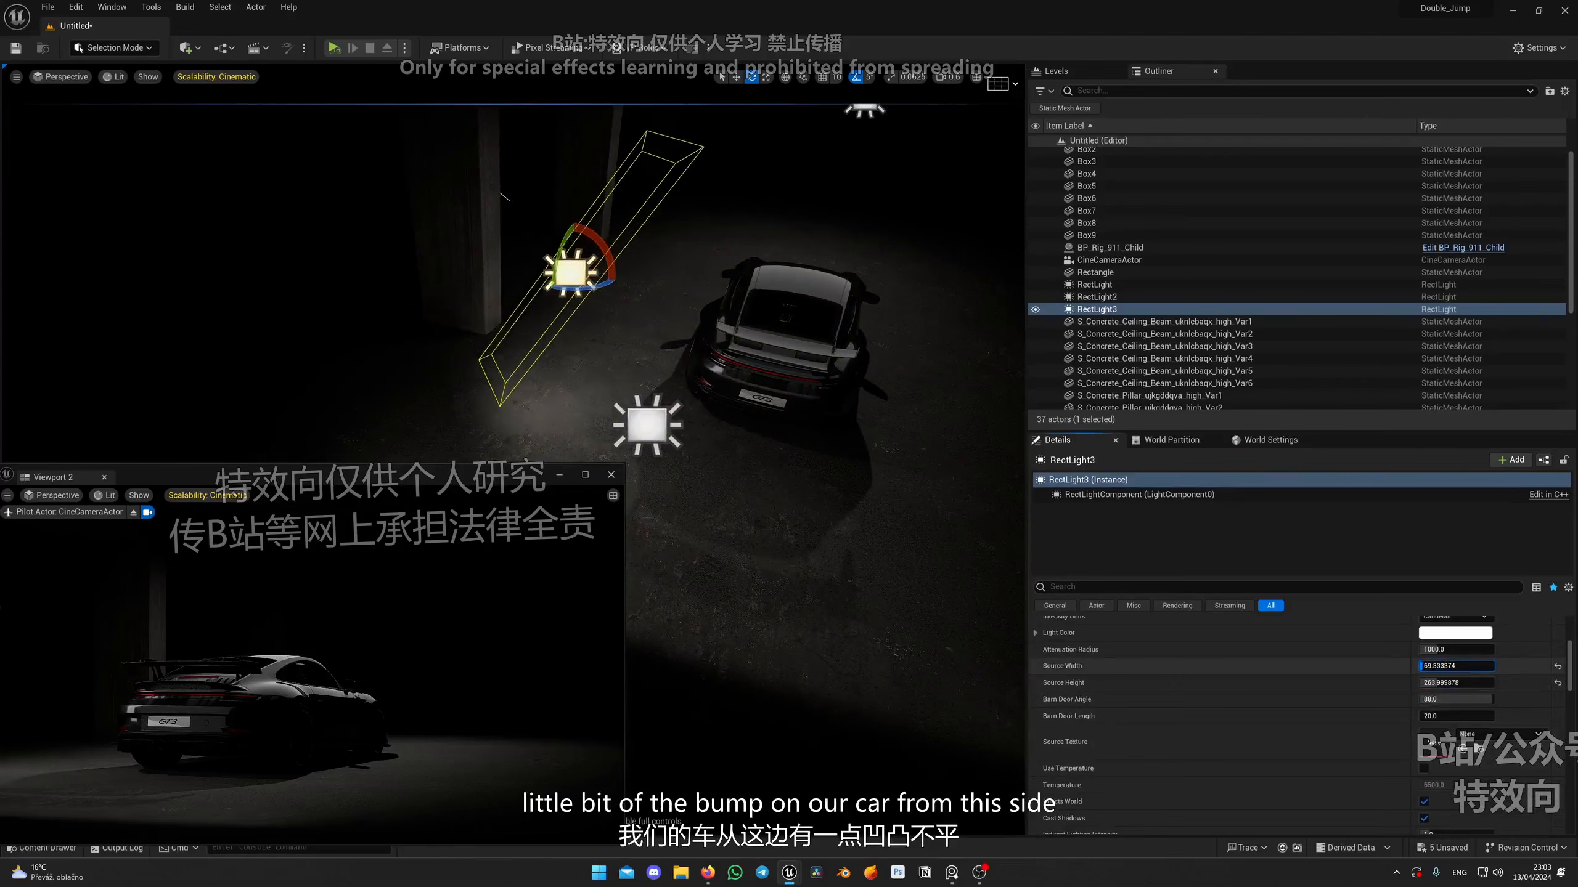
# Rotate the narrowed side light to angle it along the car's flank.
pyautogui.moveTo(622, 283); pyautogui.dragTo(634, 244, button='right')
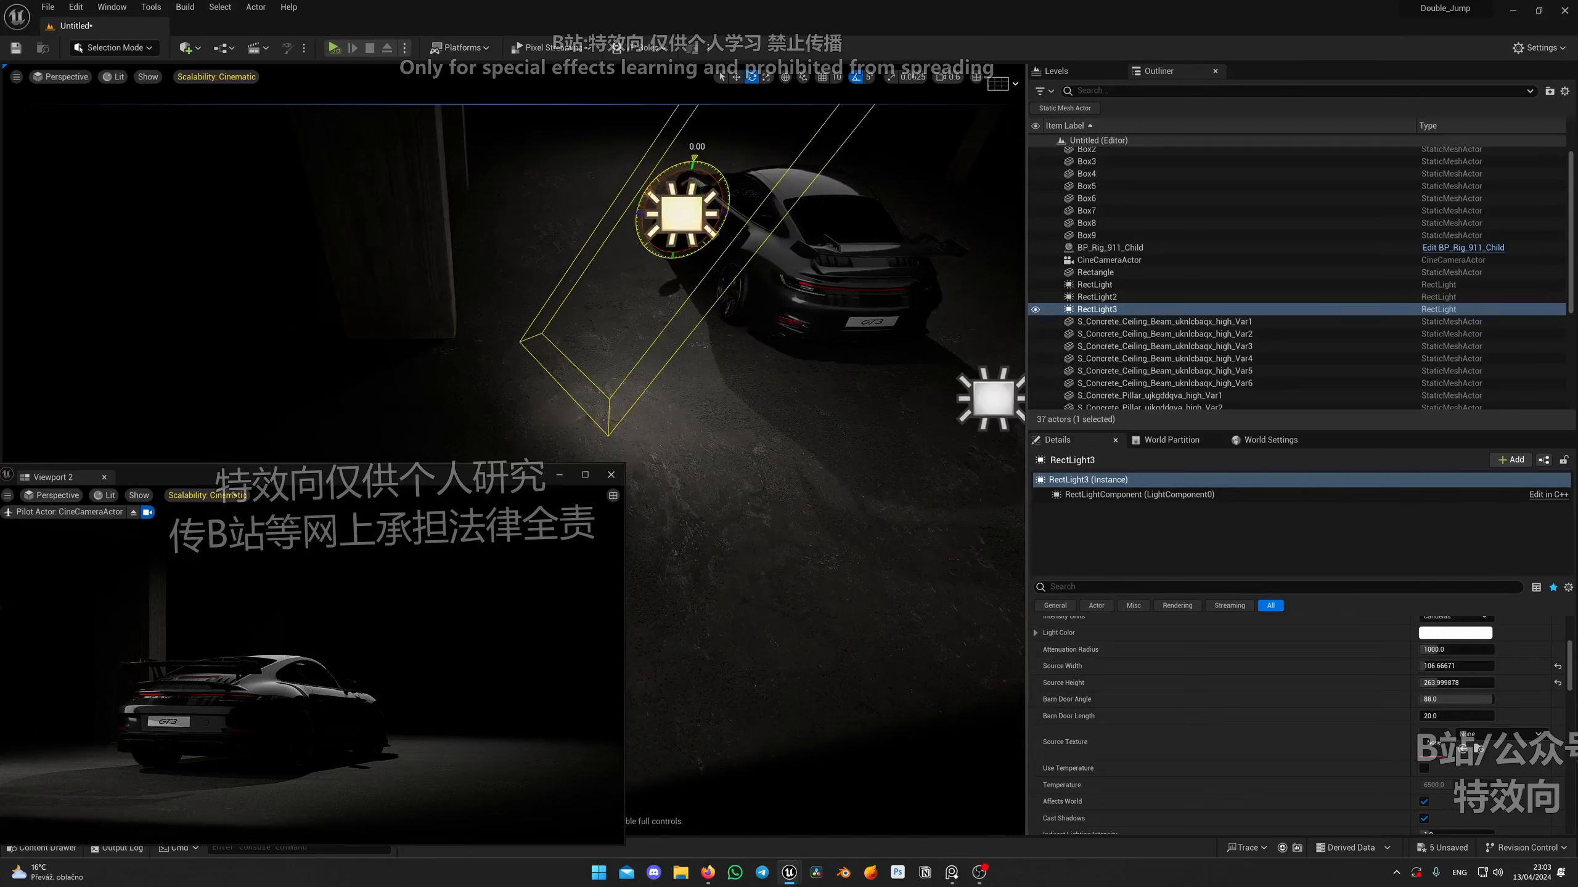
pyautogui.moveTo(694, 163); pyautogui.dragTo(672, 198)
pyautogui.moveTo(662, 207)
pyautogui.mouseDown(button='right')
pyautogui.moveTo(647, 205)
pyautogui.moveTo(667, 206)
pyautogui.mouseUp(button='right')
pyautogui.moveTo(612, 195); pyautogui.dragTo(568, 141)
pyautogui.moveTo(677, 201)
pyautogui.mouseDown(button='right')
pyautogui.moveTo(696, 187)
pyautogui.moveTo(677, 202)
pyautogui.mouseUp(button='right')
pyautogui.press('e')
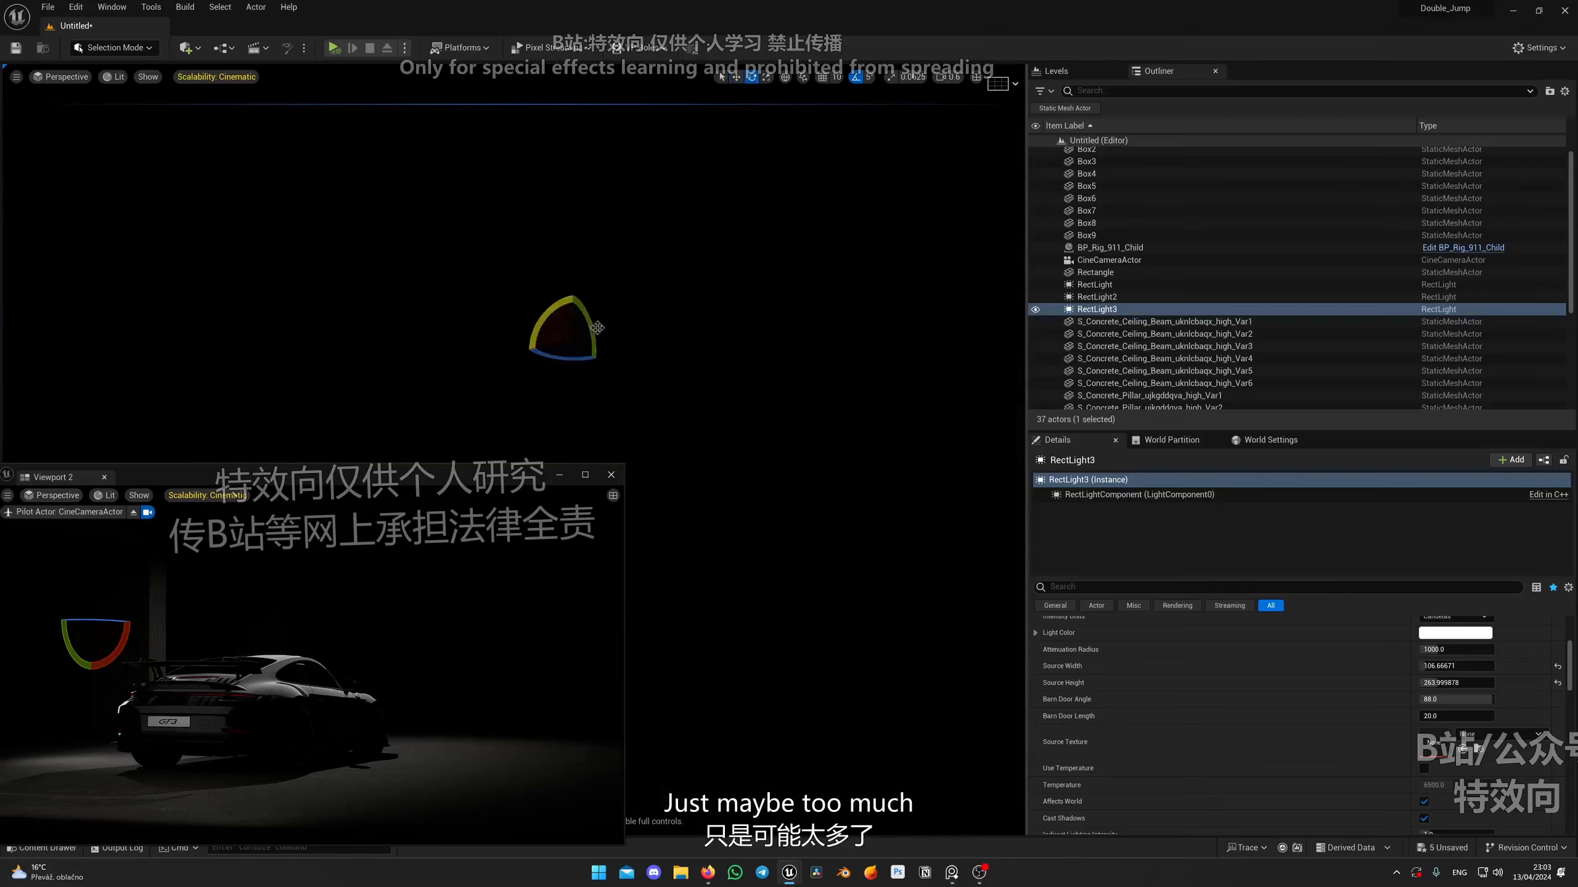
# Move the side light away from the car to stand in front of the nearby concrete pillar.
pyautogui.moveTo(597, 328); pyautogui.dragTo(612, 290, button='right')
pyautogui.press('w')
pyautogui.moveTo(581, 262); pyautogui.dragTo(702, 309)
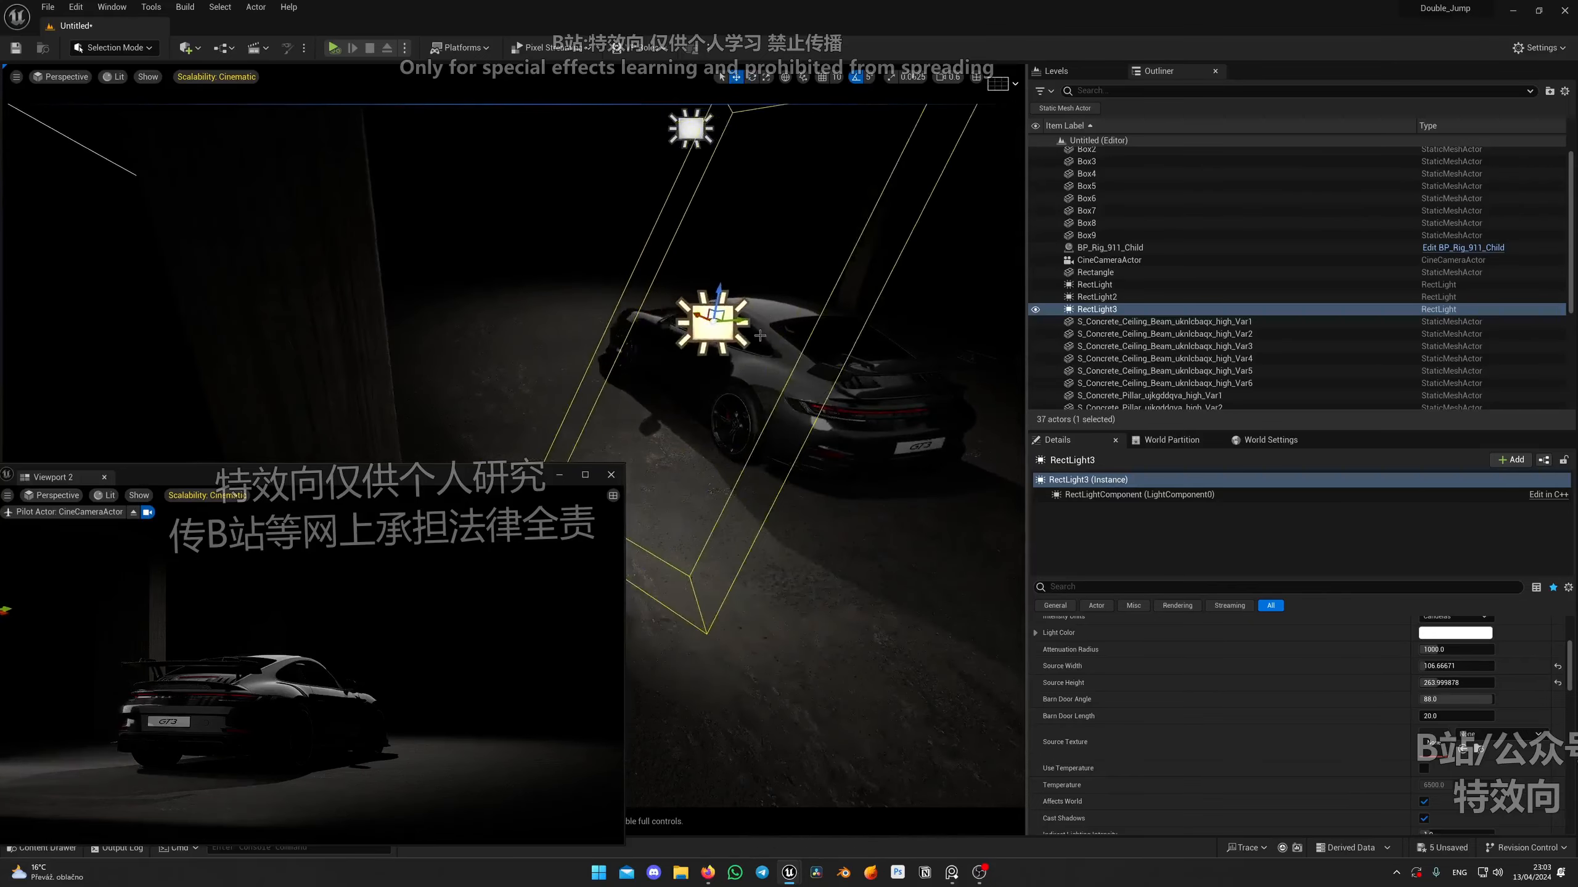
pyautogui.moveTo(702, 309); pyautogui.dragTo(658, 329, button='right')
pyautogui.moveTo(755, 206); pyautogui.dragTo(589, 246)
pyautogui.moveTo(589, 246); pyautogui.dragTo(550, 254, button='right')
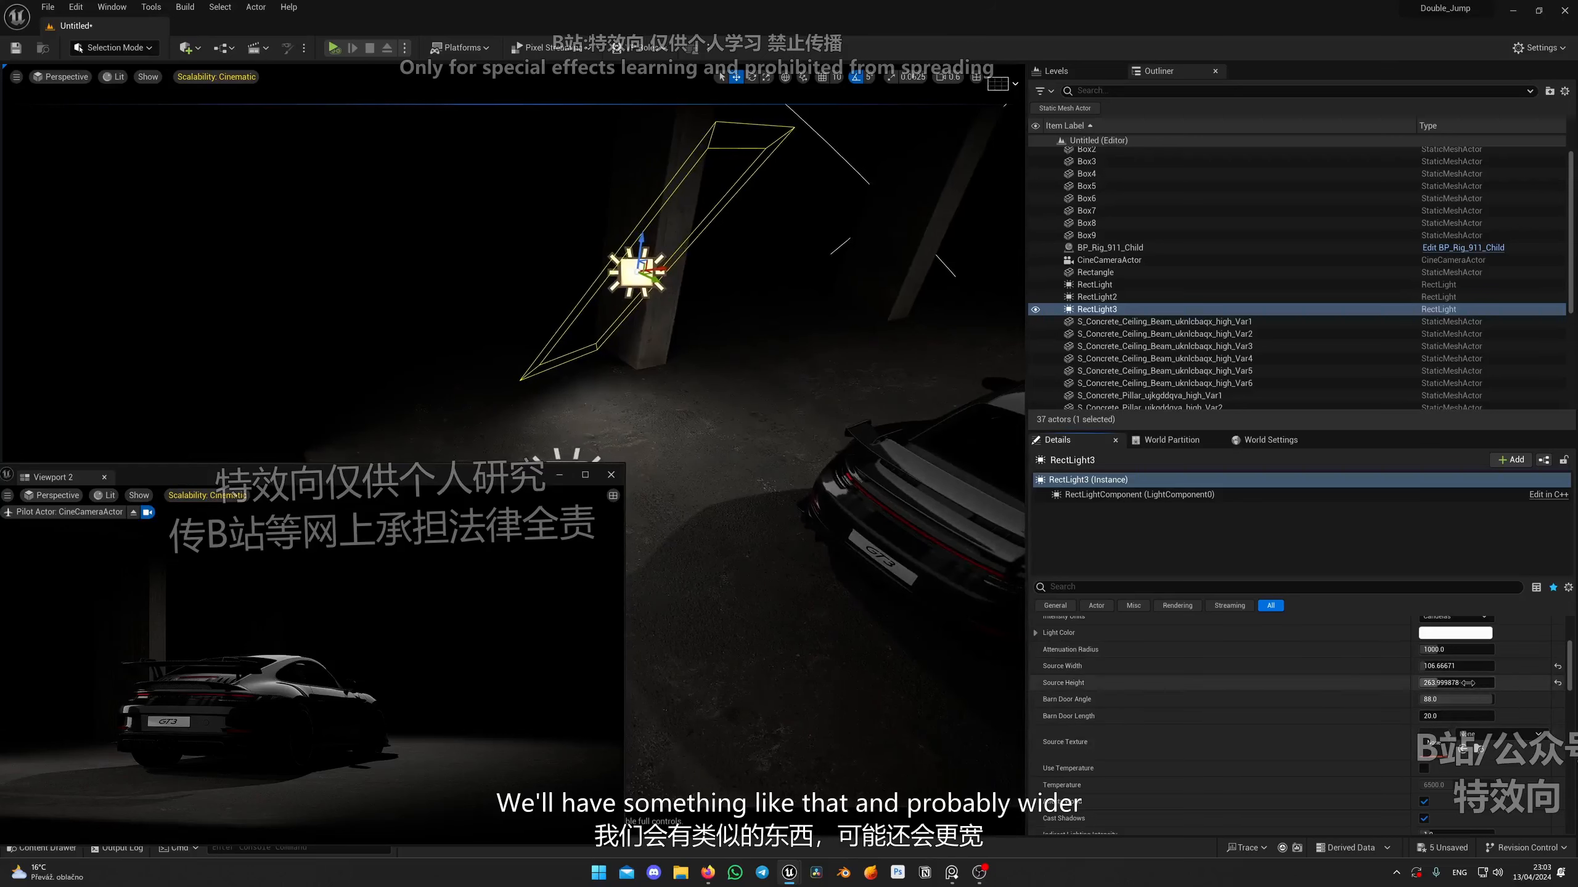
# Resize the side light to about 421 wide and 243 high, then shift it and tilt it toward the car.
pyautogui.moveTo(1455, 682); pyautogui.dragTo(1482, 666)
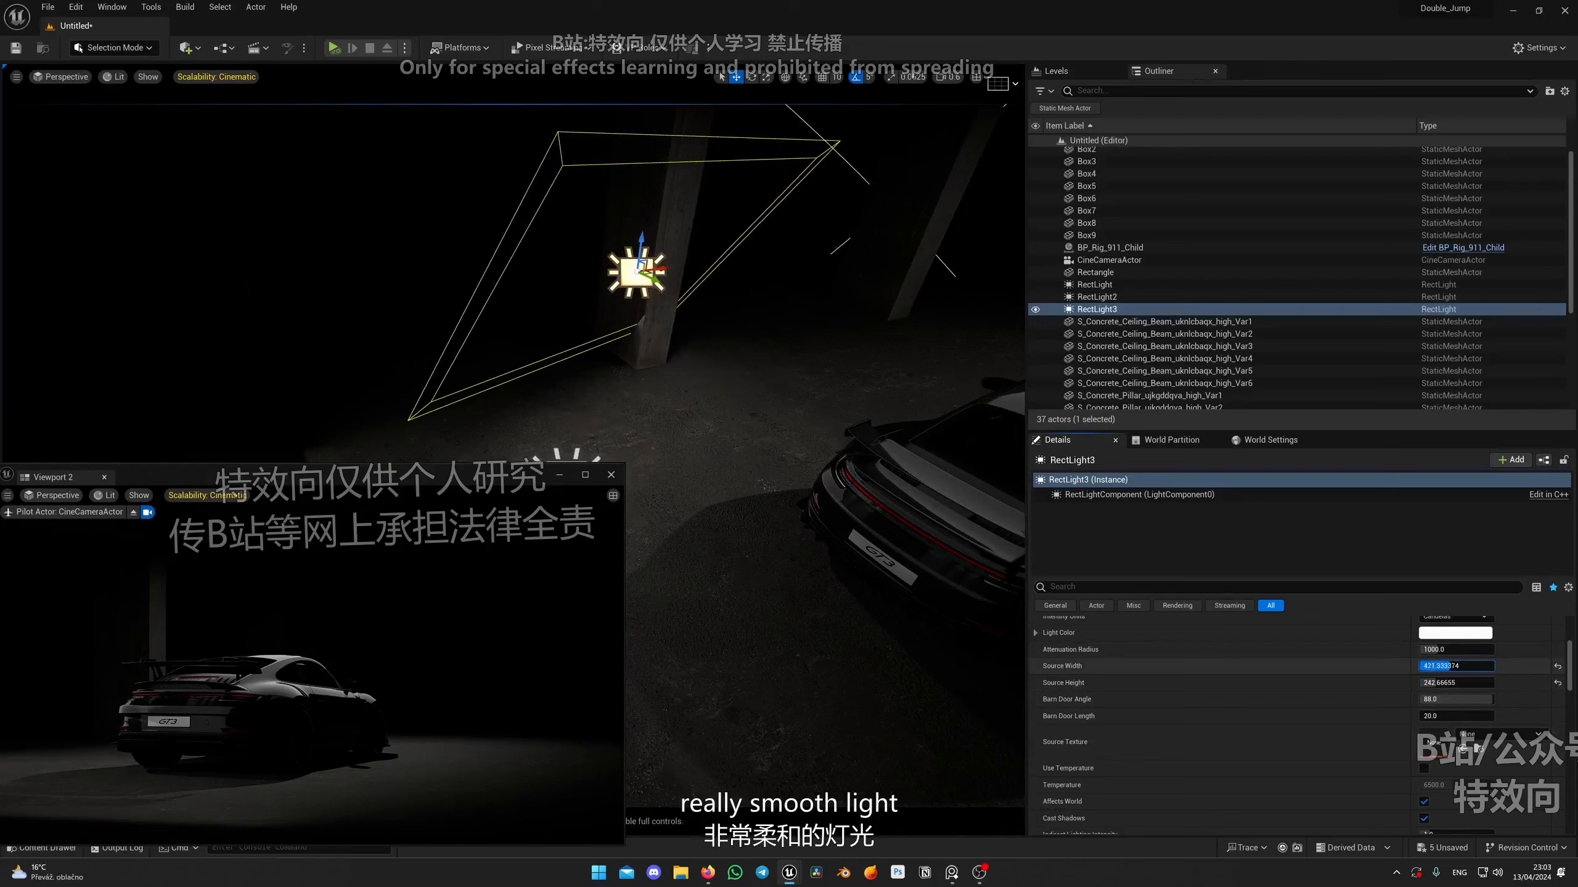
pyautogui.moveTo(671, 271); pyautogui.dragTo(741, 287)
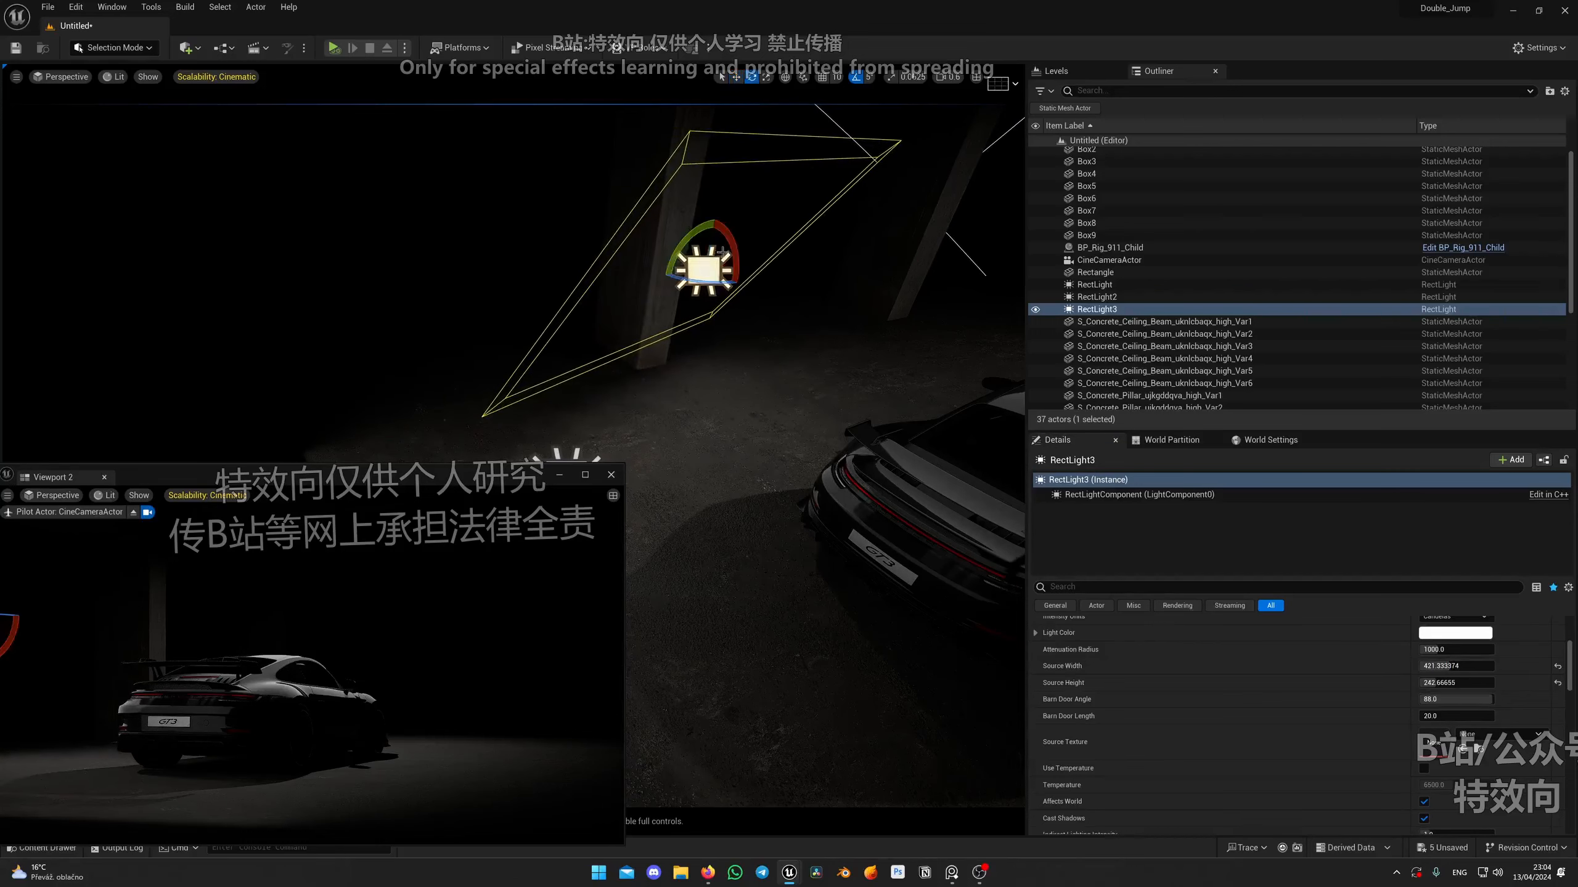
pyautogui.moveTo(715, 218); pyautogui.dragTo(741, 261)
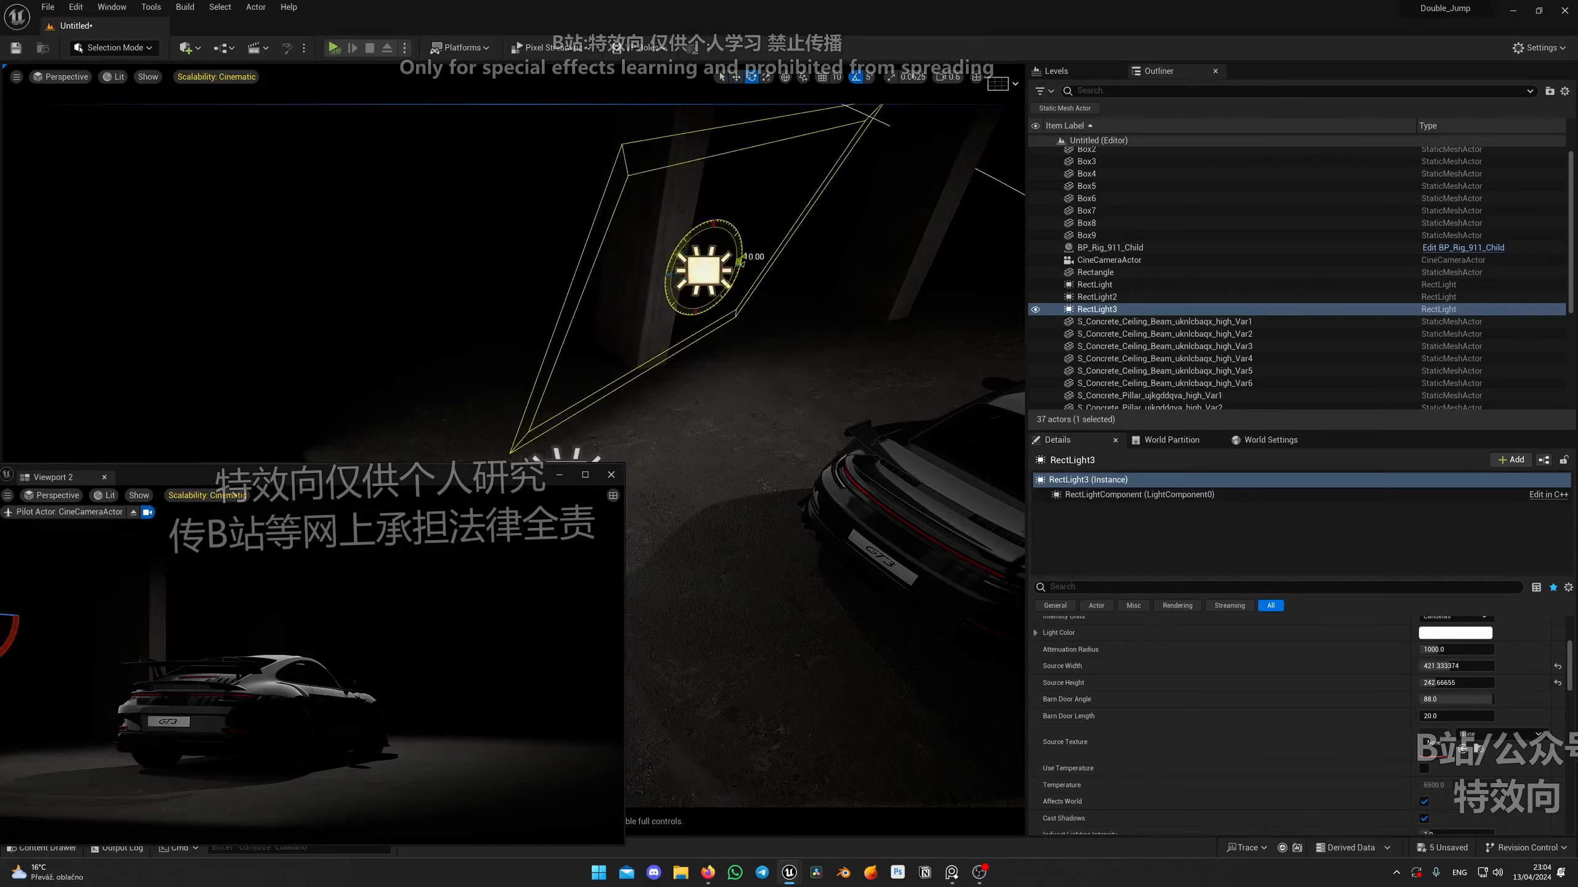
# Switch the main viewport to Unlit shading and select the overhead rectangle light above the car.
pyautogui.press('s')
pyautogui.moveTo(784, 442); pyautogui.dragTo(680, 308, button='right')
pyautogui.hotkey('alt', '3')
pyautogui.click(677, 418)
pyautogui.press('w')
pyautogui.moveTo(677, 418); pyautogui.dragTo(699, 455, button='right')
pyautogui.scroll(1, 677, 419)
pyautogui.press('s')
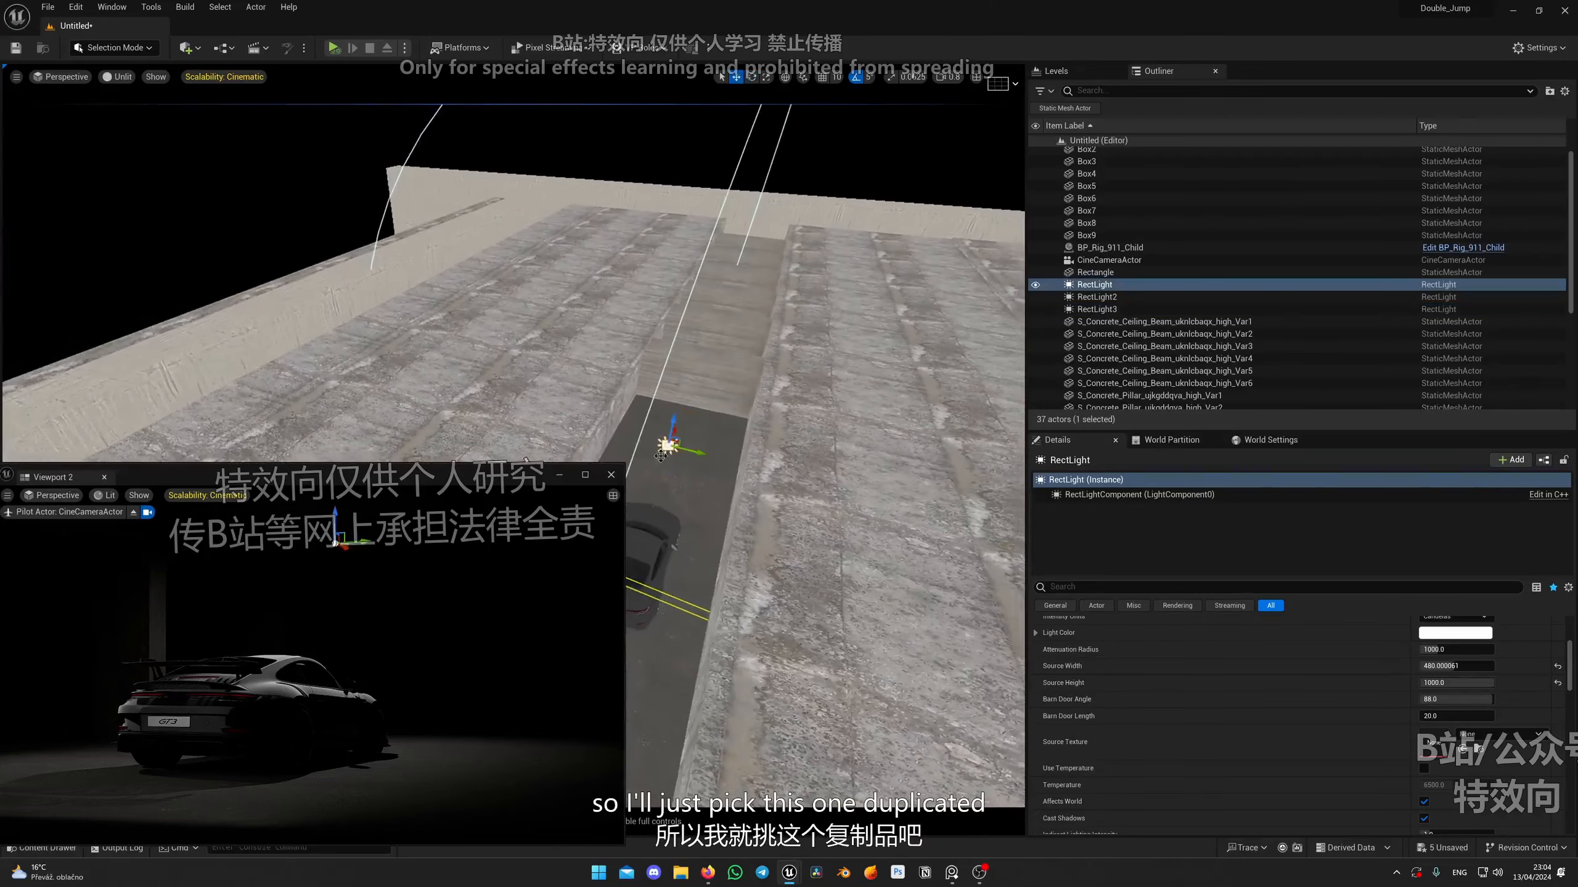
# Duplicate the overhead light and move the copy above the ceiling beams toward the garage's far wall.
pyautogui.keyDown('alt'); pyautogui.moveTo(668, 427); pyautogui.dragTo(699, 284); pyautogui.keyUp('alt')
pyautogui.press('e')
pyautogui.moveTo(712, 317); pyautogui.dragTo(652, 289, button='right')
pyautogui.press('d')
pyautogui.moveTo(653, 280); pyautogui.dragTo(779, 200)
# Set the copied ceiling light's intensity to about 33 cd and raise it higher above the roof.
pyautogui.scroll(2, 1447, 683)
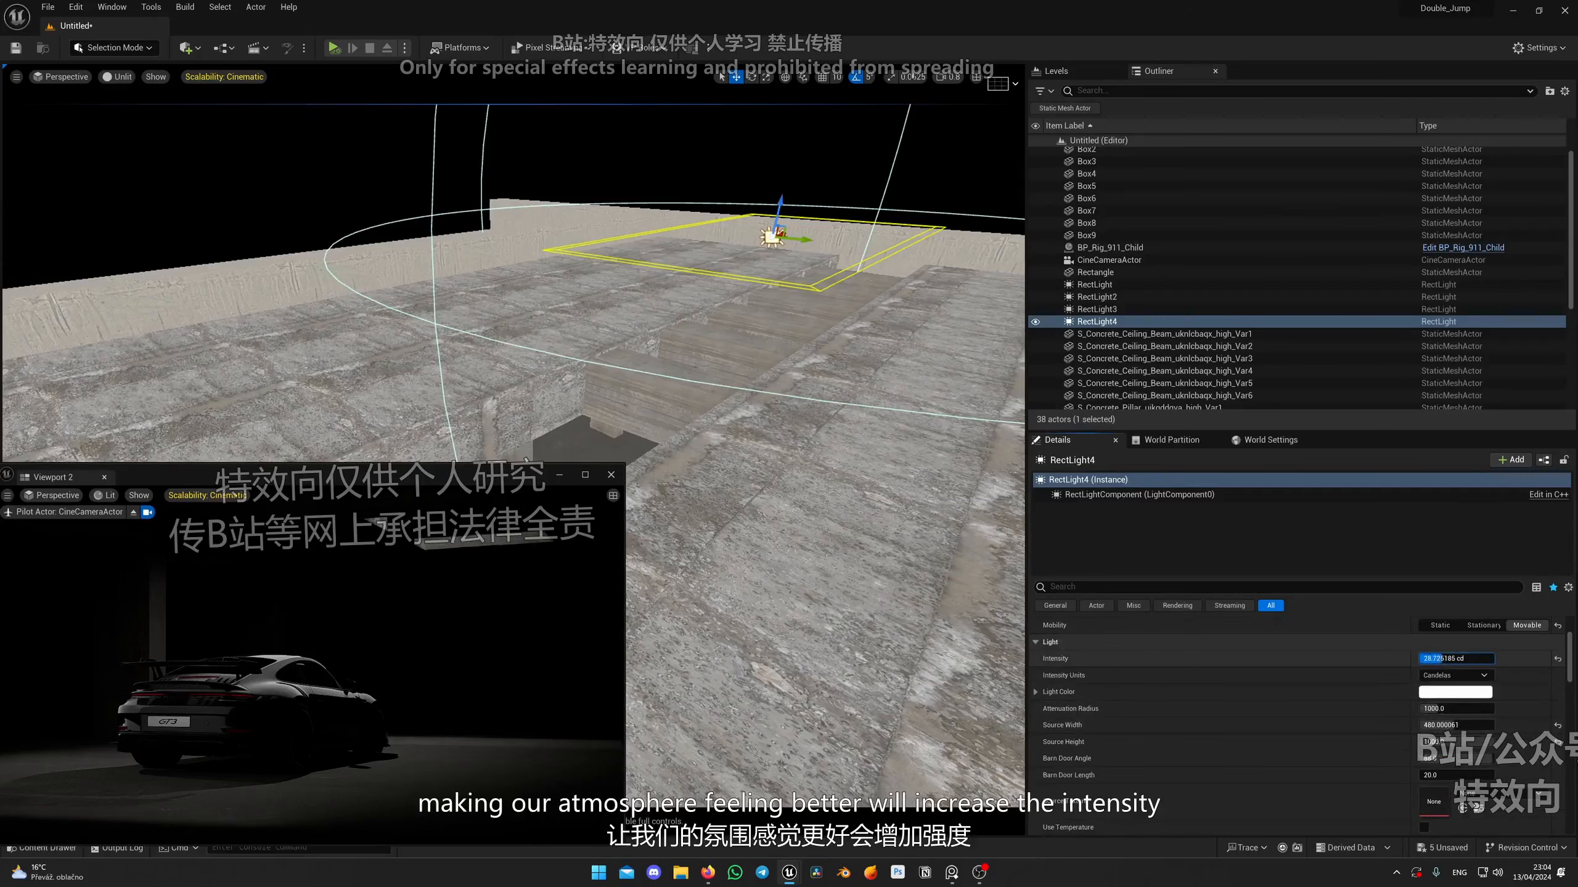
pyautogui.moveTo(623, 388); pyautogui.dragTo(612, 372, button='right')
pyautogui.moveTo(737, 268); pyautogui.dragTo(746, 207)
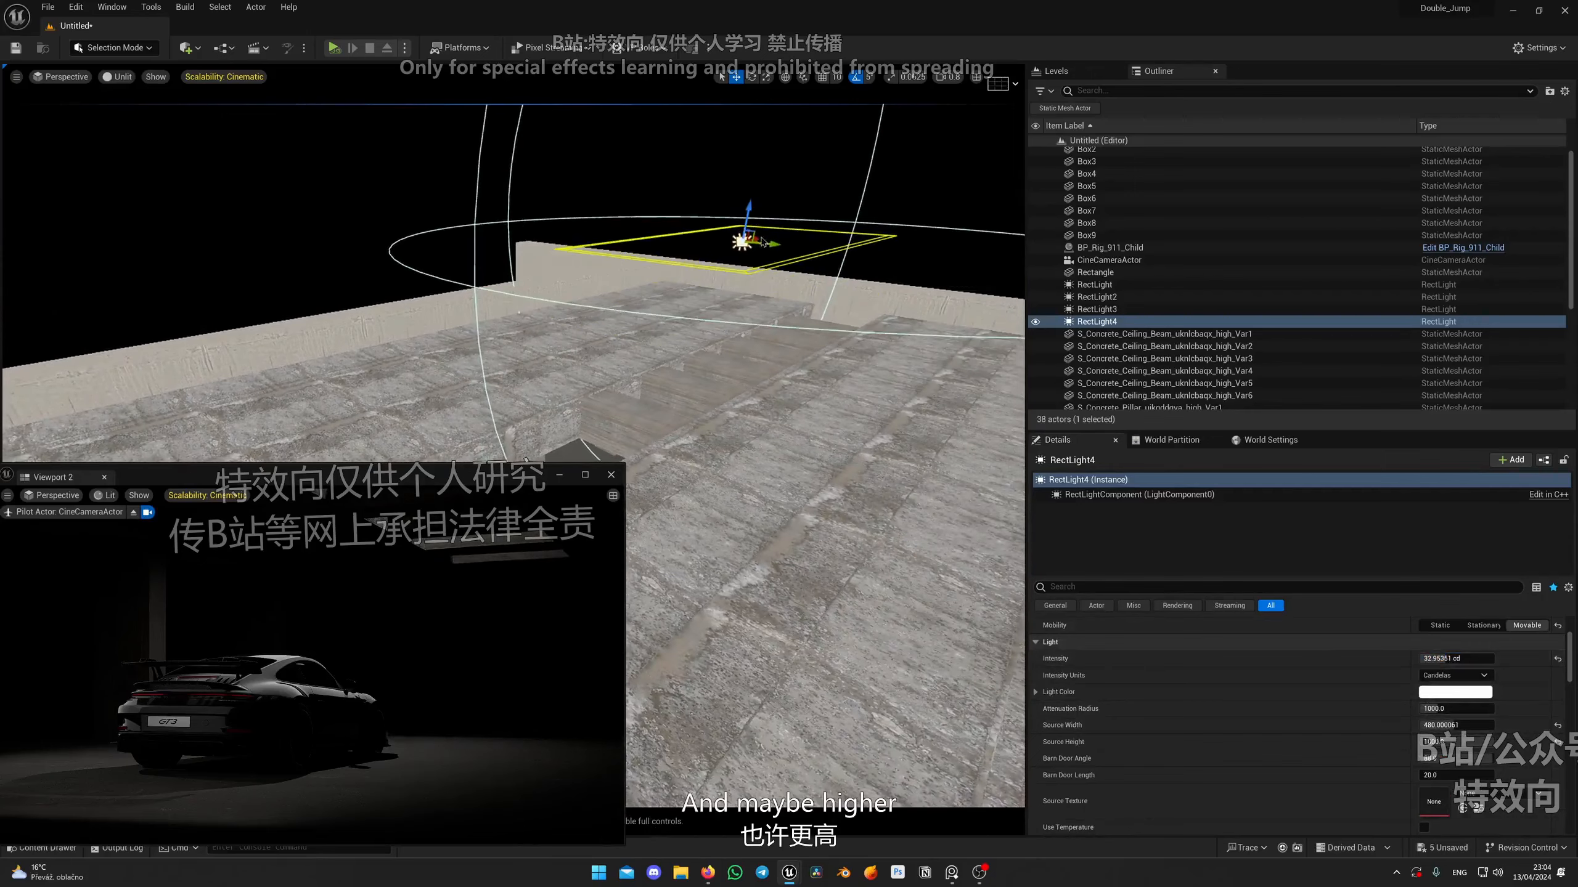
# Duplicate the bright ceiling light twice, spacing the copies in a row above the garage roof.
pyautogui.click(807, 249)
pyautogui.moveTo(808, 249)
pyautogui.mouseDown(button='right')
pyautogui.moveTo(798, 261)
pyautogui.moveTo(812, 267)
pyautogui.mouseUp(button='right')
pyautogui.click(743, 241)
pyautogui.moveTo(759, 235)
pyautogui.mouseDown()
pyautogui.moveTo(562, 263)
pyautogui.moveTo(787, 231)
pyautogui.moveTo(771, 232)
pyautogui.mouseUp()
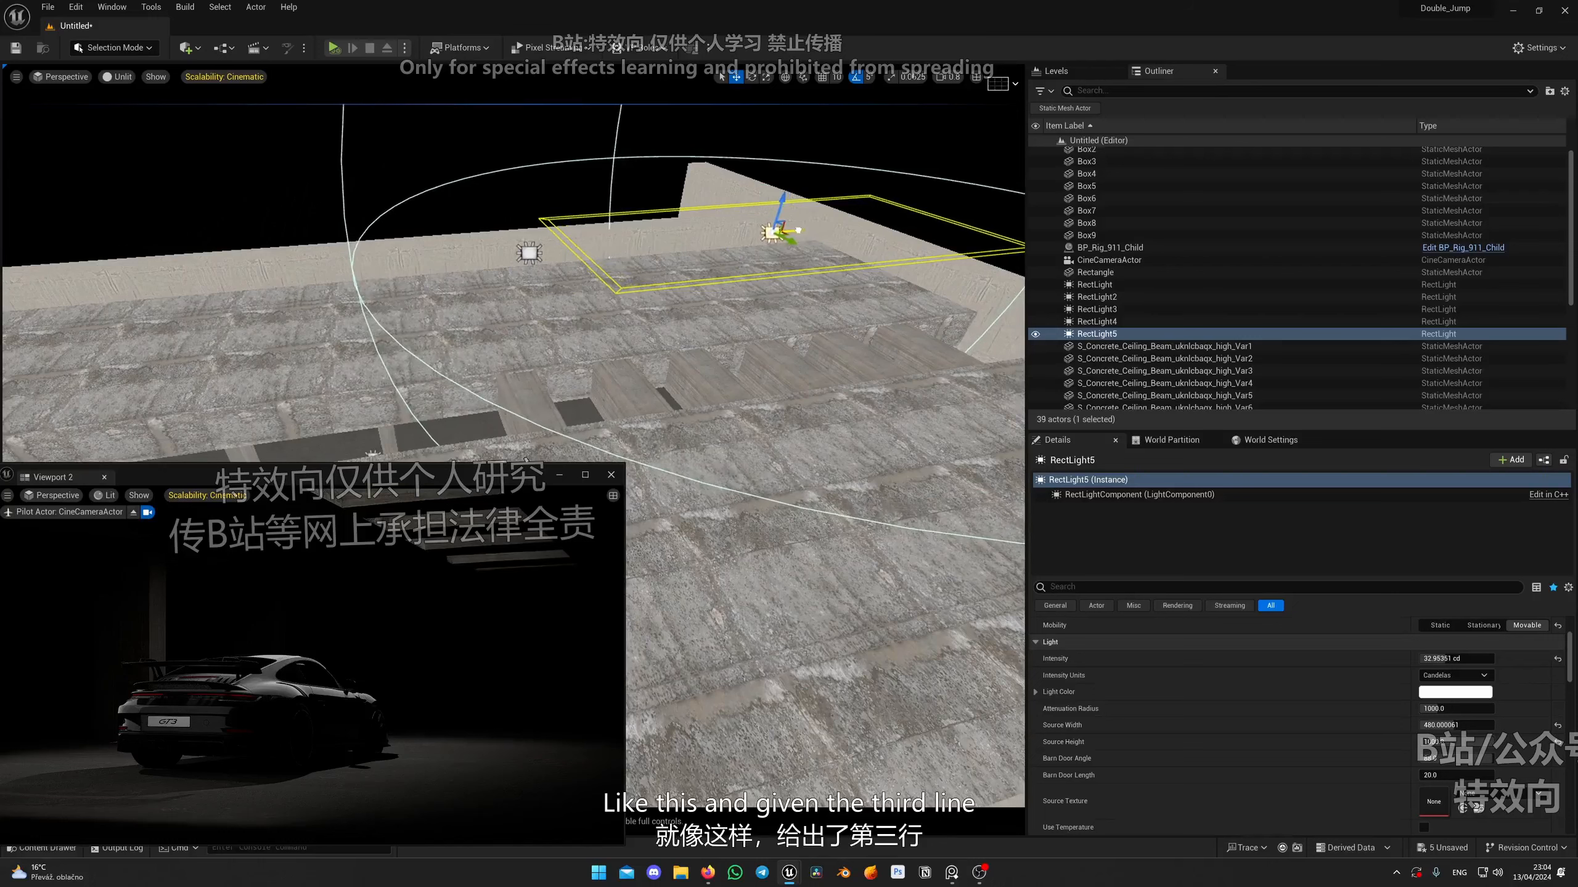
pyautogui.moveTo(805, 240); pyautogui.dragTo(831, 221, button='right')
pyautogui.keyDown('alt'); pyautogui.moveTo(604, 259); pyautogui.dragTo(759, 247); pyautogui.keyUp('alt')
pyautogui.moveTo(760, 247); pyautogui.dragTo(764, 246, button='right')
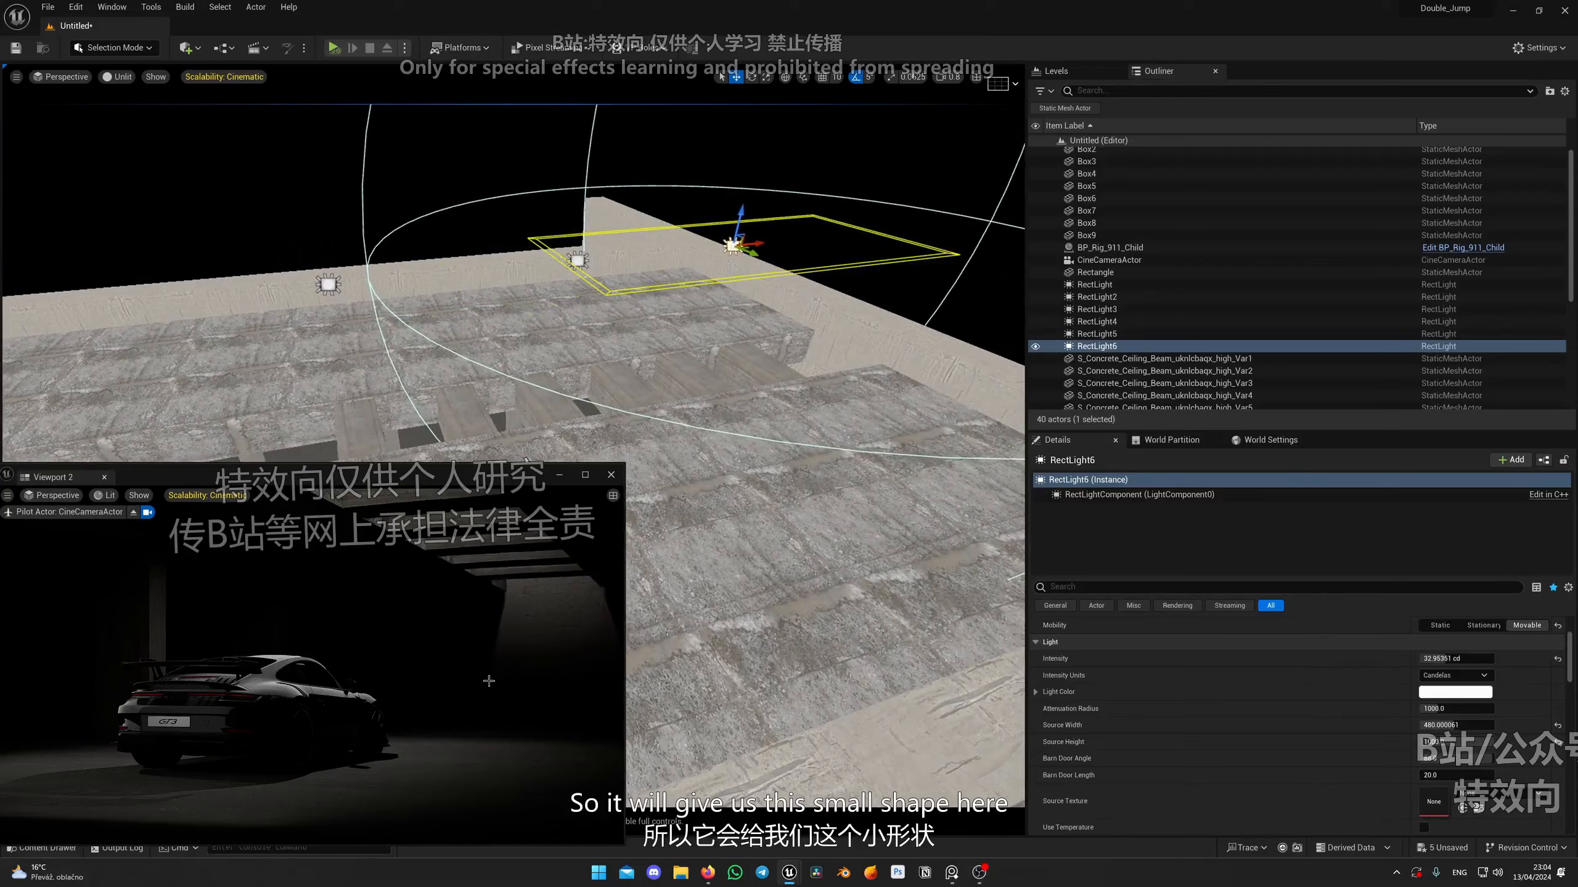
# Duplicate the 2 cd rear light to the car's opposite side and turn the copy to face the car.
pyautogui.moveTo(545, 289); pyautogui.dragTo(546, 289, button='right')
pyautogui.click(509, 275)
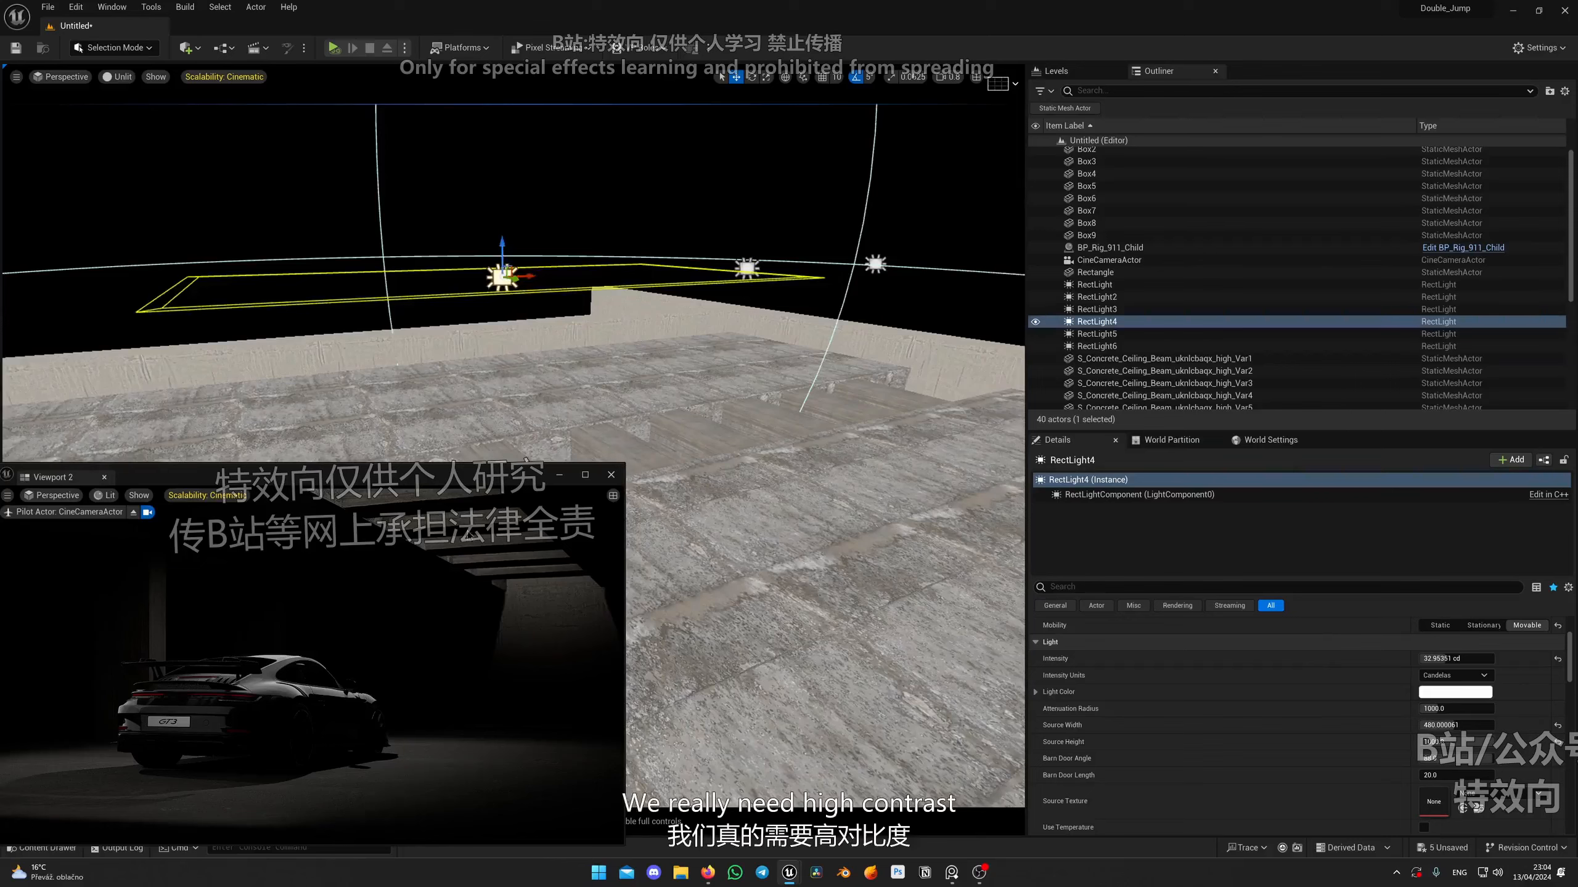
pyautogui.moveTo(792, 486)
pyautogui.mouseDown(button='right')
pyautogui.moveTo(748, 532)
pyautogui.moveTo(773, 477)
pyautogui.moveTo(792, 528)
pyautogui.moveTo(790, 514)
pyautogui.mouseUp(button='right')
pyautogui.click(454, 373)
pyautogui.moveTo(455, 374); pyautogui.dragTo(461, 408, button='right')
pyautogui.keyDown('alt'); pyautogui.moveTo(458, 323); pyautogui.dragTo(784, 199); pyautogui.keyUp('alt')
pyautogui.press('w')
pyautogui.moveTo(748, 258); pyautogui.dragTo(761, 258)
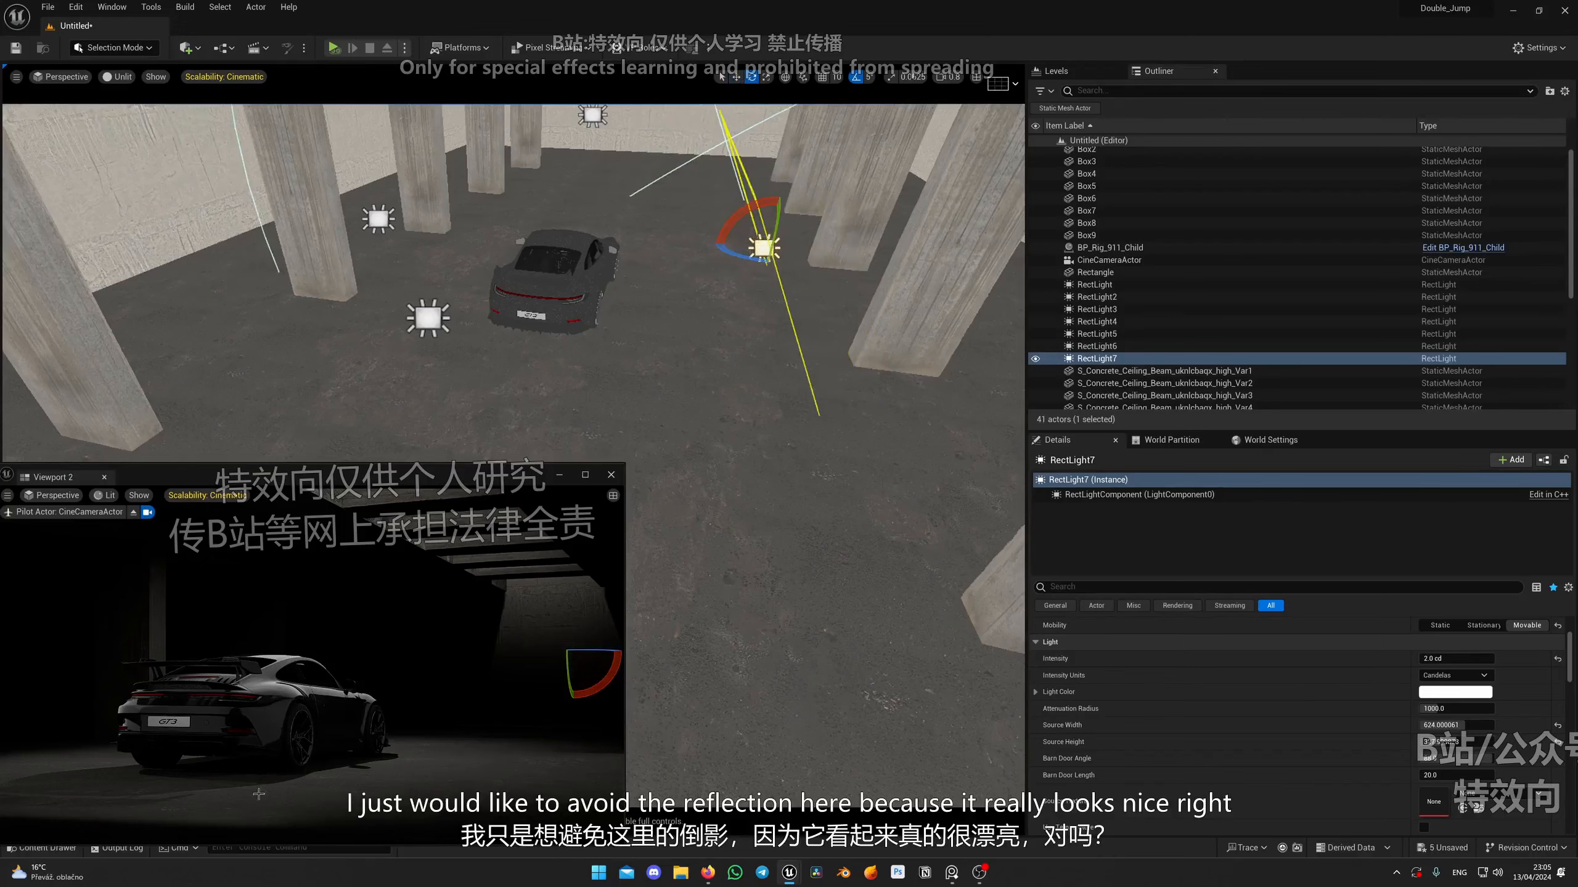
# Try a different rotation angle for the new light on the car's opposite side.
pyautogui.moveTo(765, 471); pyautogui.dragTo(715, 401, button='right')
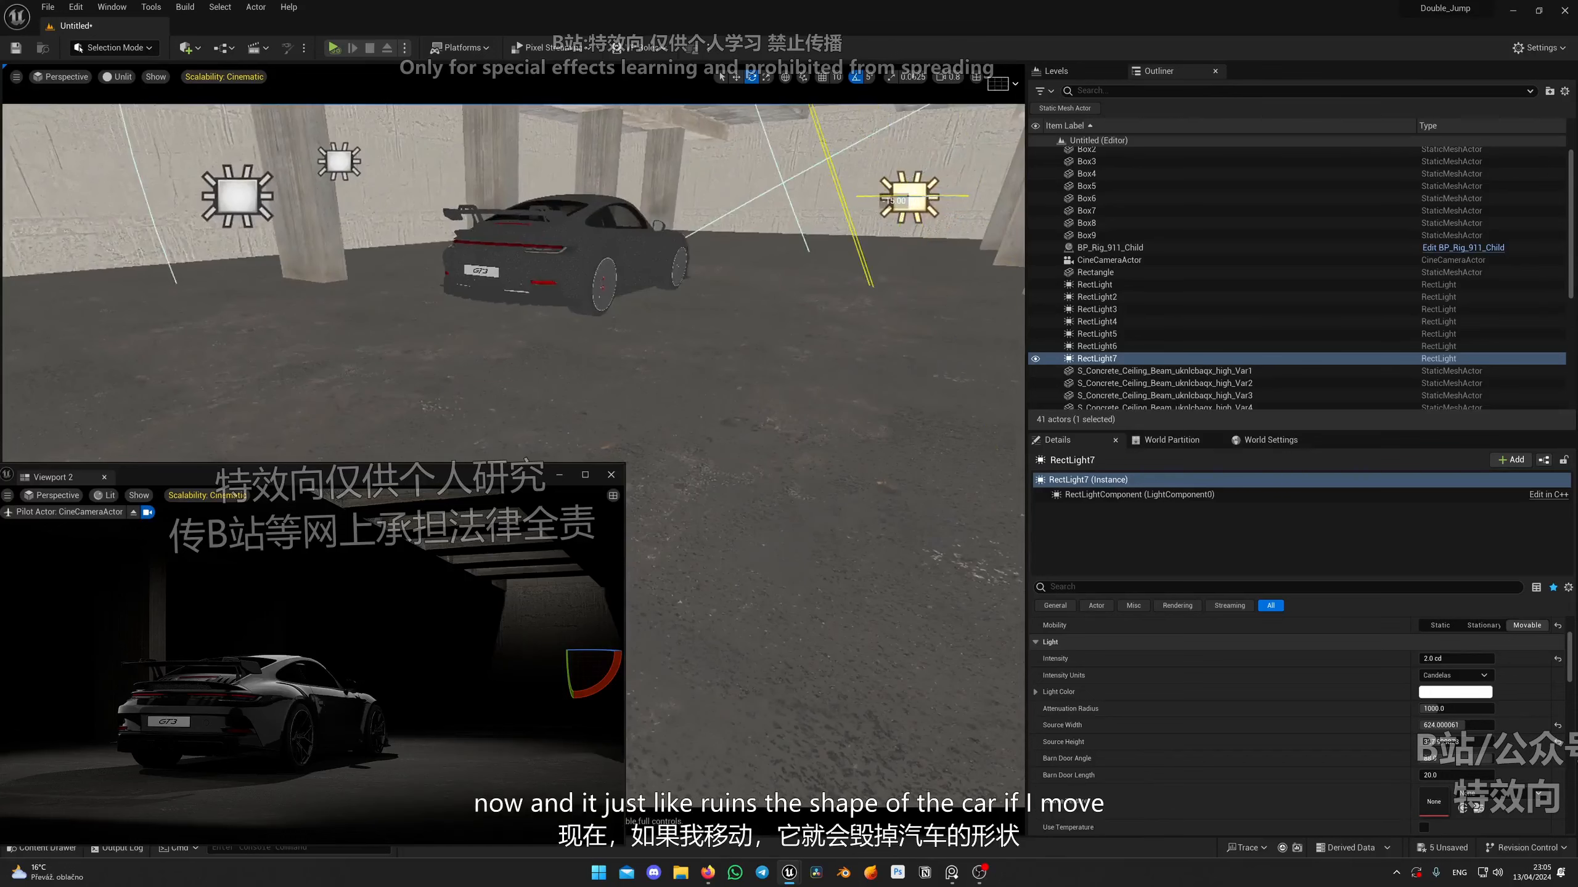
pyautogui.moveTo(938, 237); pyautogui.dragTo(932, 241)
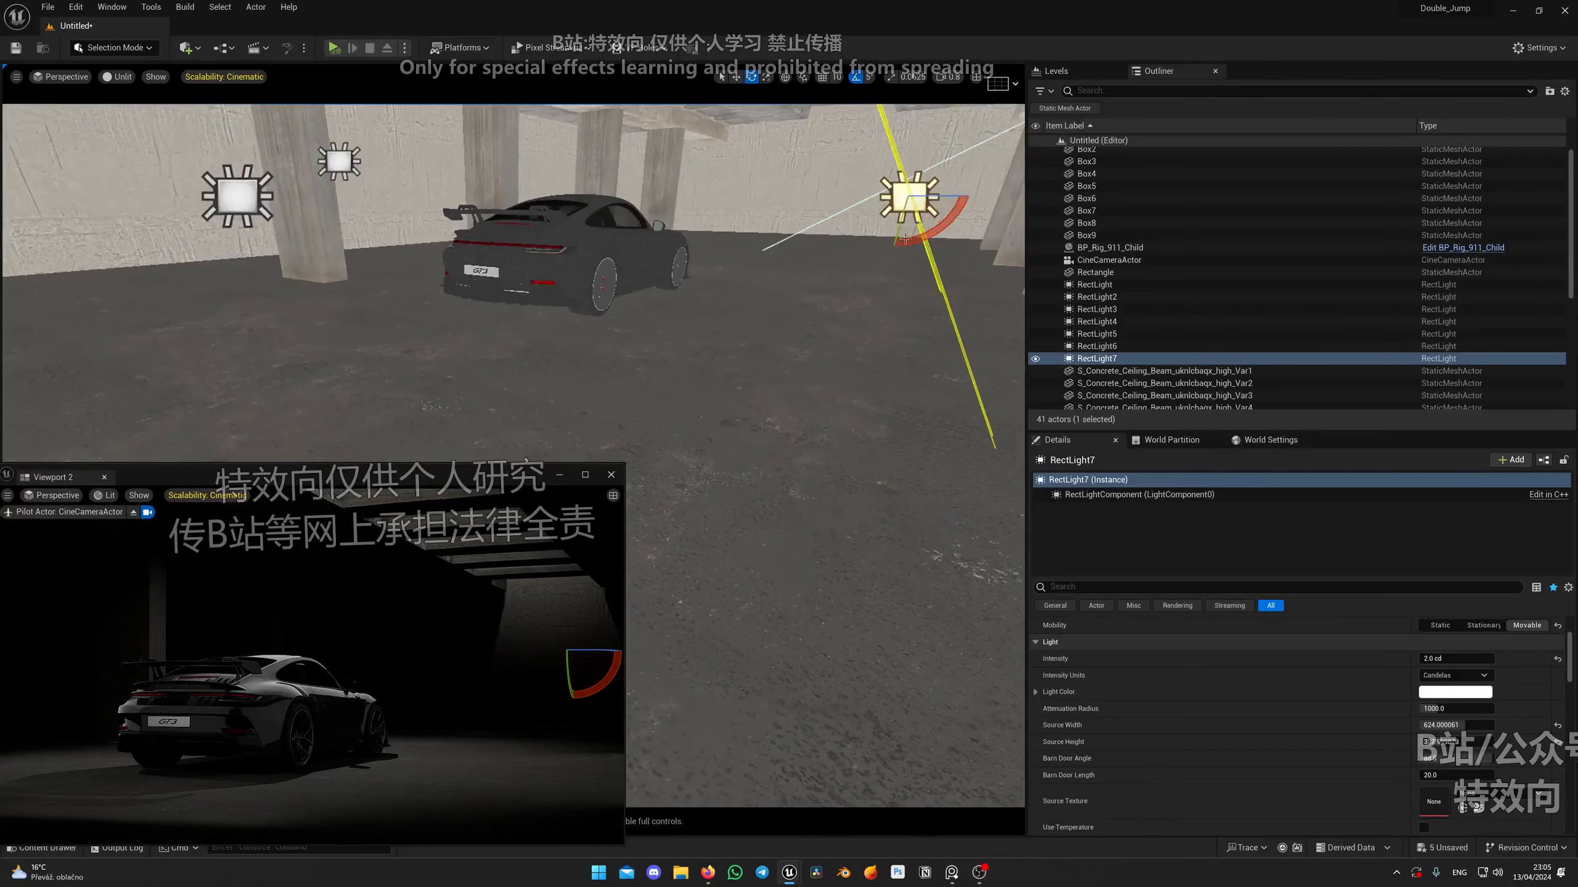
pyautogui.moveTo(790, 244)
pyautogui.mouseDown(button='right')
pyautogui.moveTo(835, 214)
pyautogui.moveTo(807, 251)
pyautogui.moveTo(790, 244)
pyautogui.moveTo(758, 274)
pyautogui.moveTo(789, 244)
pyautogui.mouseUp(button='right')
# Select the car's Body component together with its four wheel components.
pyautogui.moveTo(453, 357); pyautogui.dragTo(436, 368, button='right')
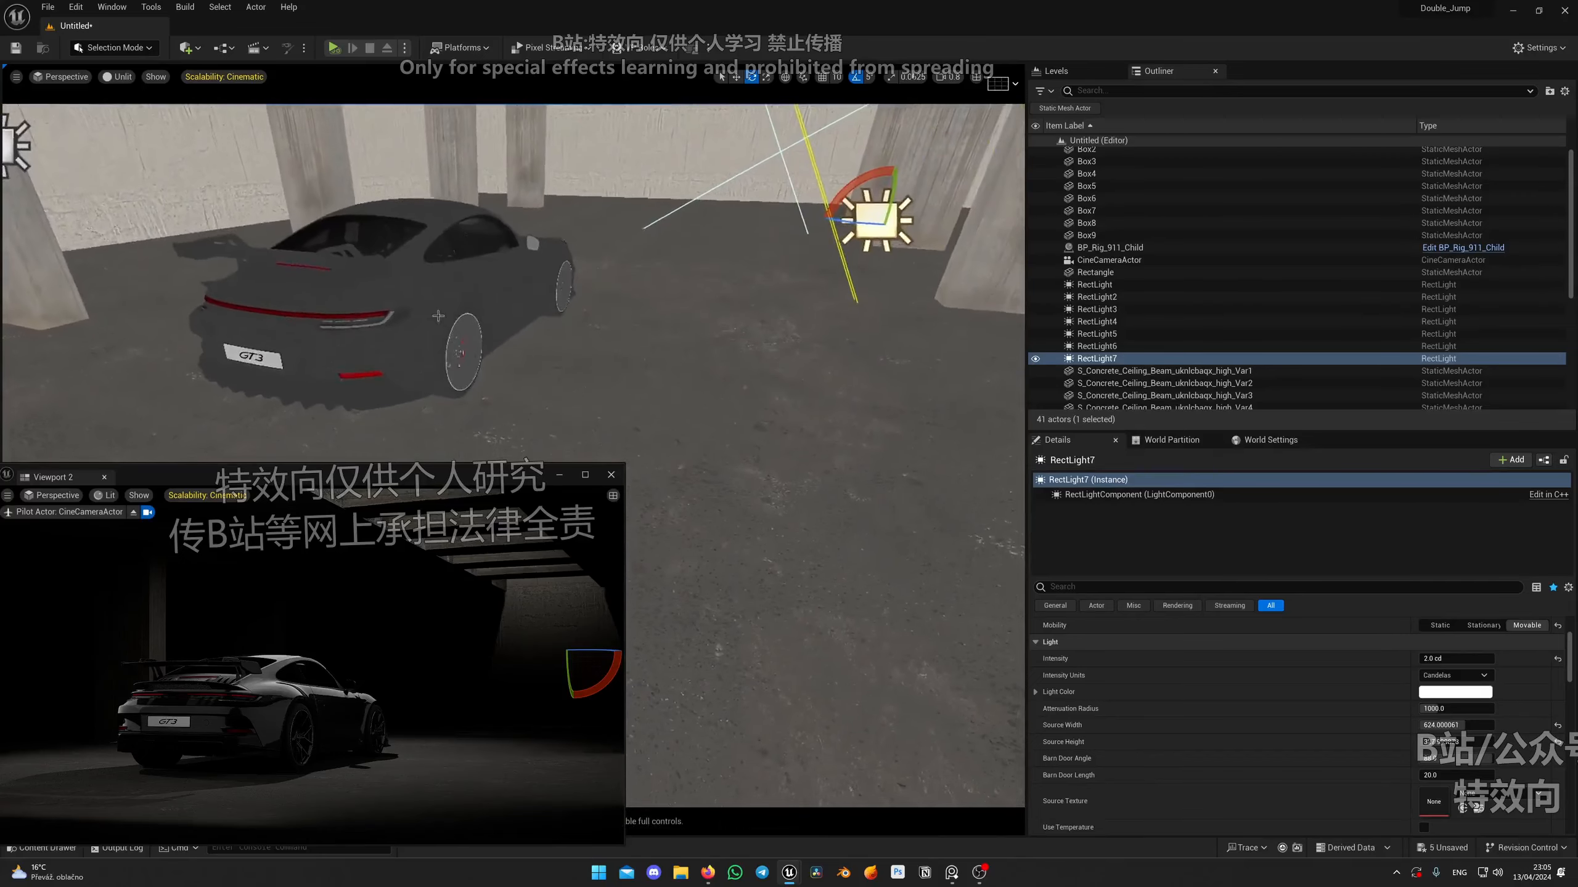
pyautogui.click(453, 254)
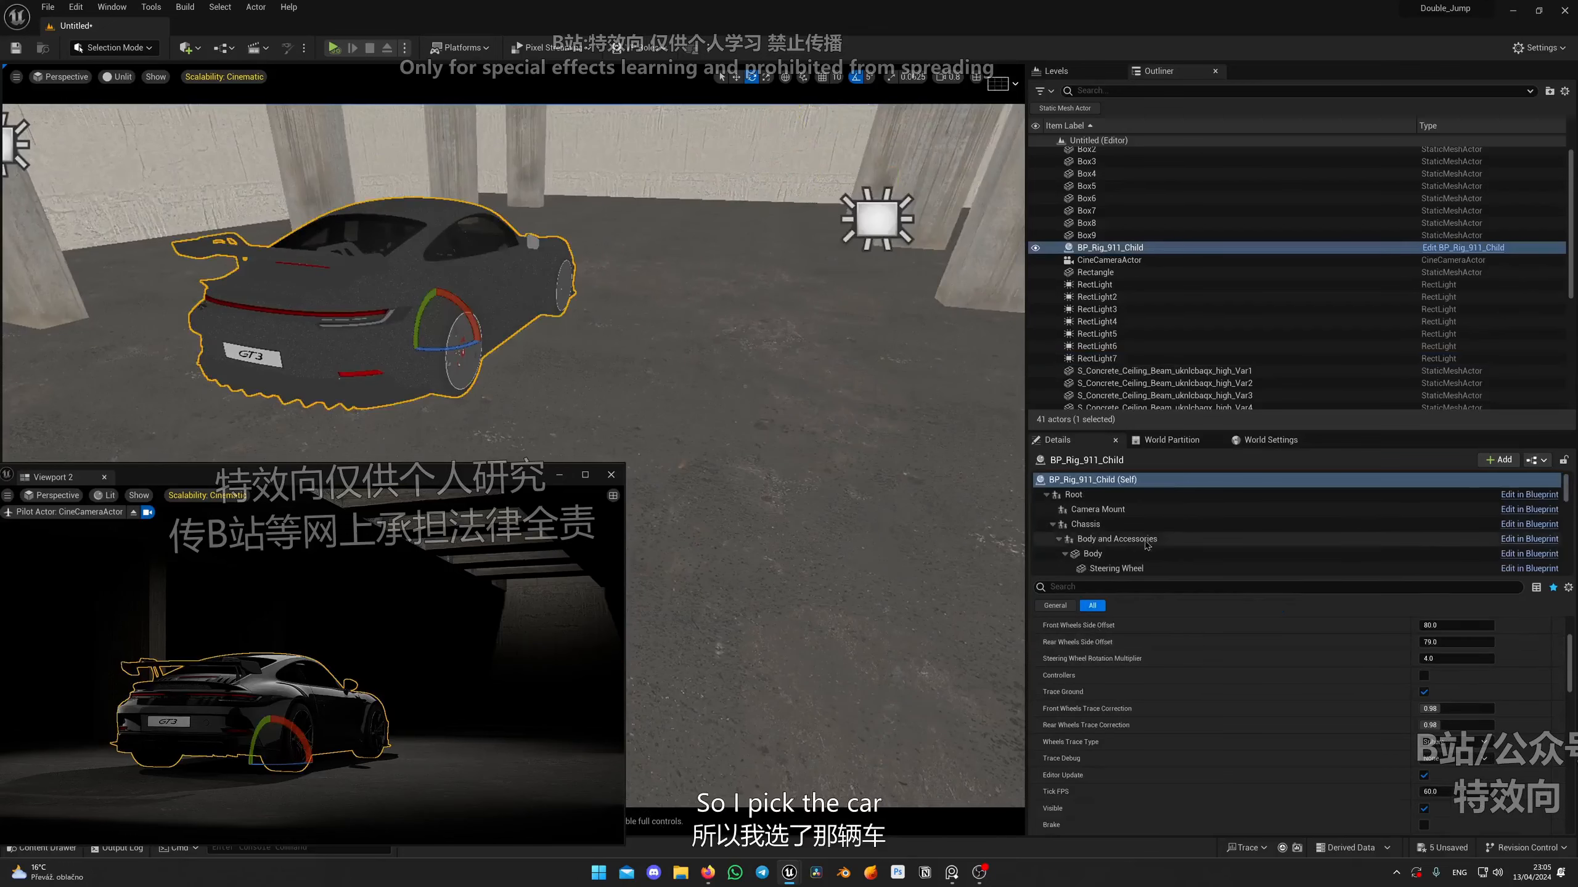
pyautogui.click(1127, 554)
pyautogui.scroll(-4, 1170, 562)
pyautogui.scroll(-5, 1168, 560)
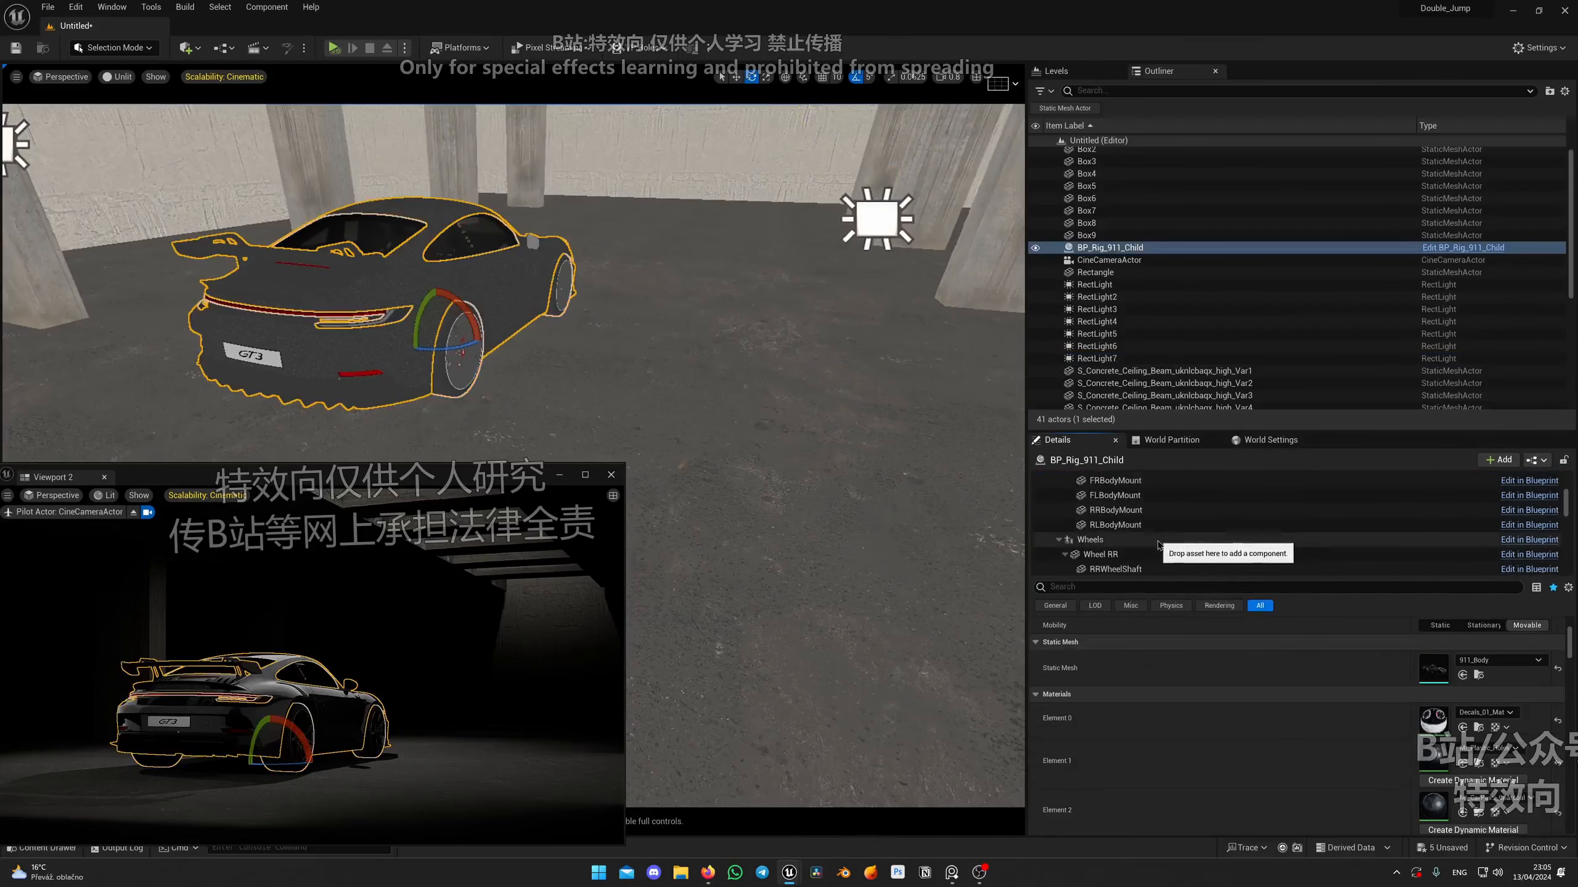
pyautogui.scroll(-2, 1155, 547)
pyautogui.click(1103, 495)
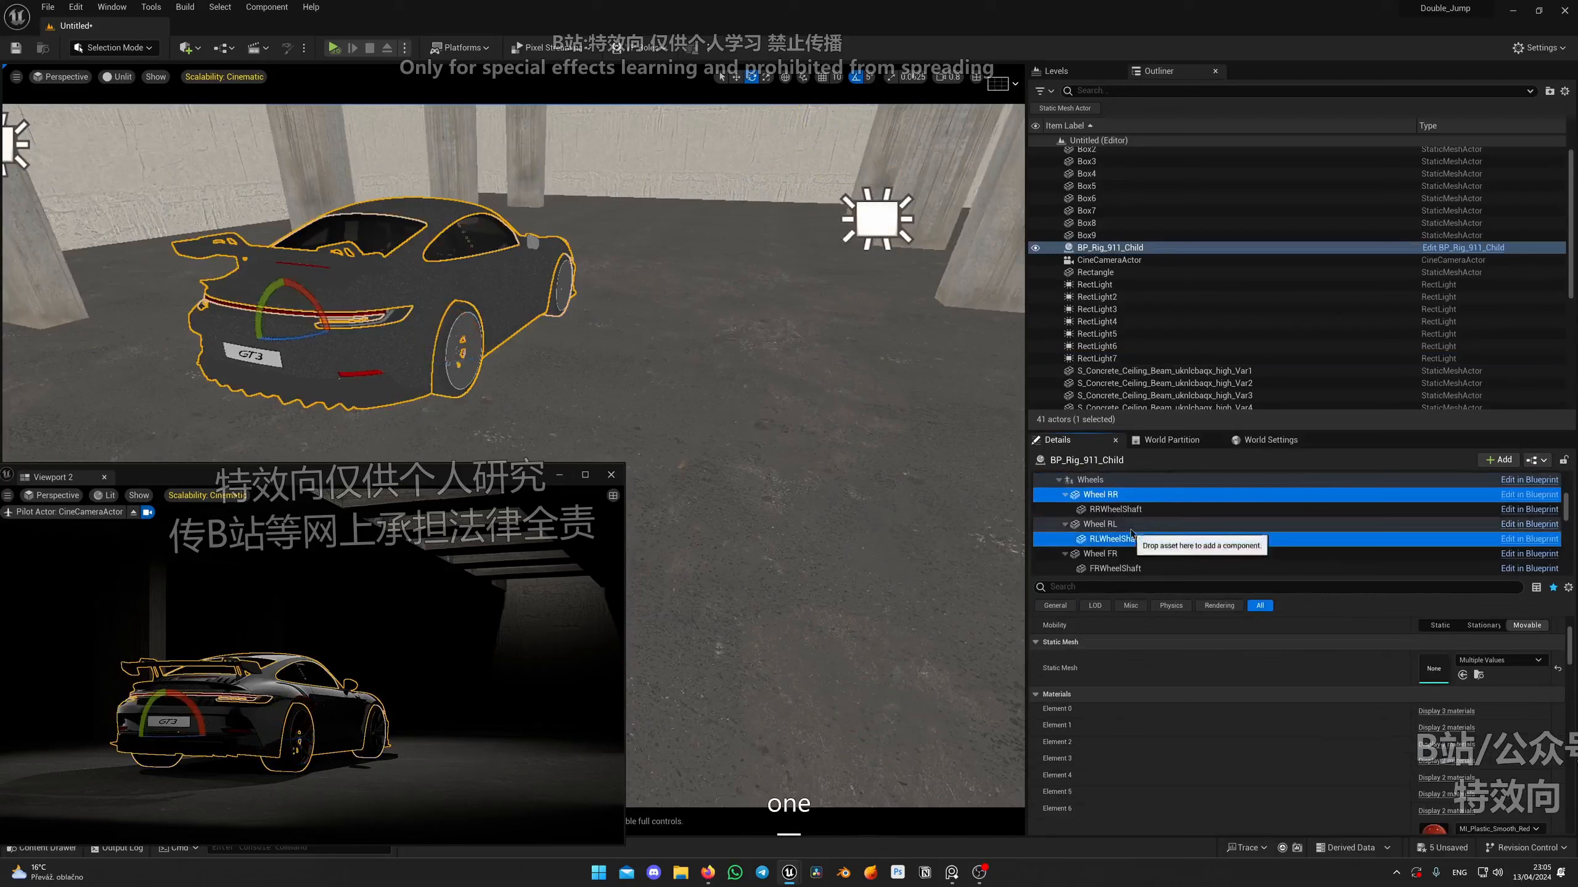
pyautogui.keyDown('ctrl'); pyautogui.click(1117, 526); pyautogui.keyUp('ctrl')
pyautogui.keyDown('ctrl'); pyautogui.click(1124, 553); pyautogui.keyUp('ctrl')
pyautogui.scroll(-2, 1142, 544)
pyautogui.keyDown('ctrl'); pyautogui.click(1142, 526); pyautogui.keyUp('ctrl')
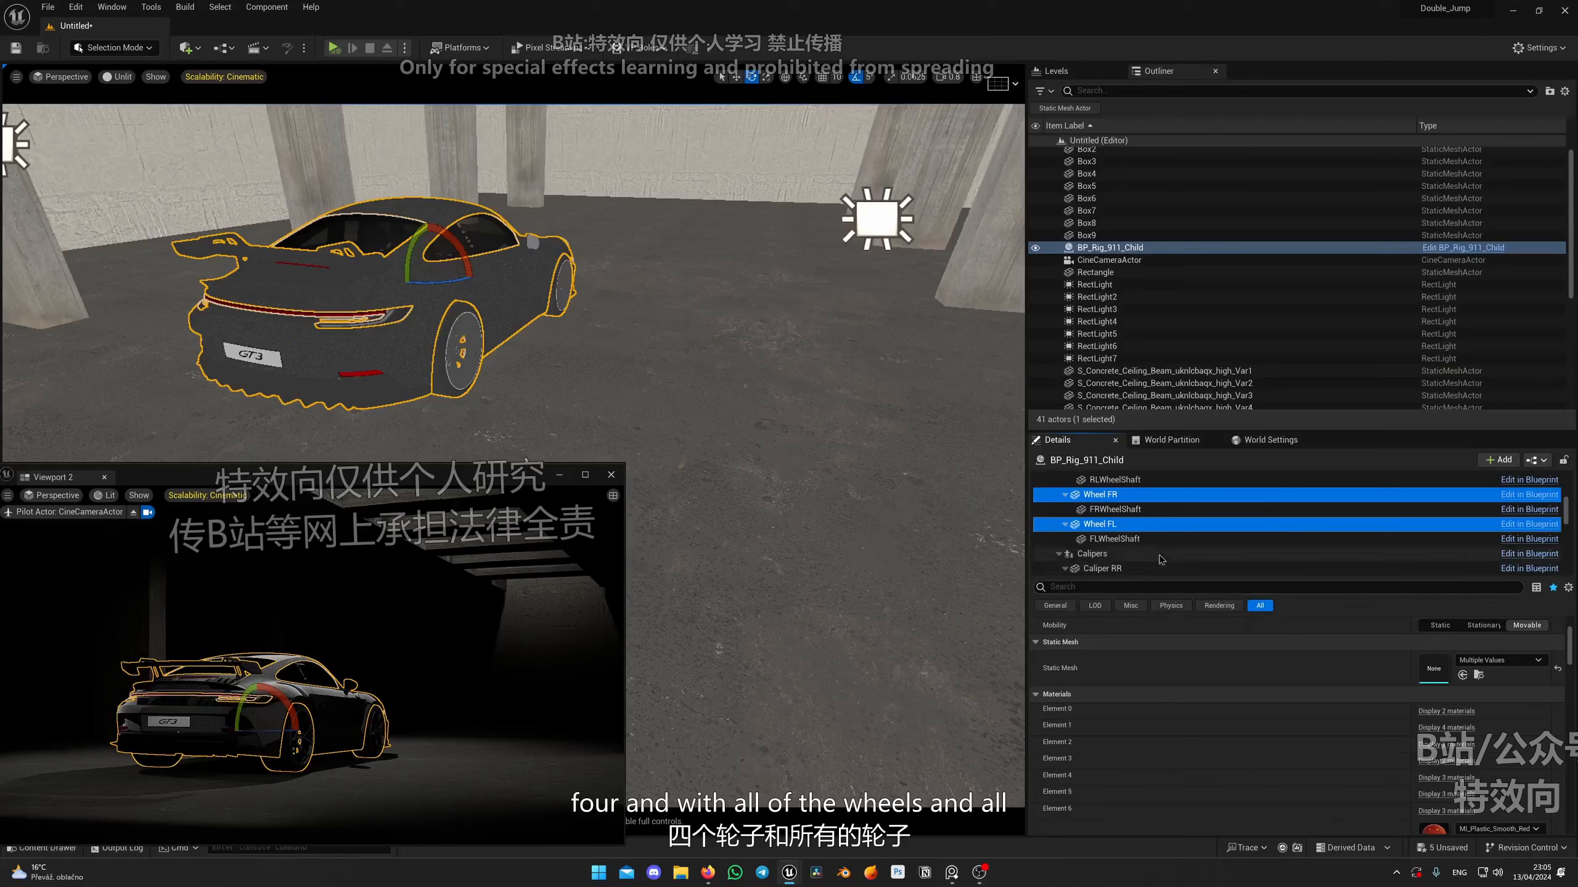
# Add the four brake caliper components to the selected body and wheels.
pyautogui.scroll(-2, 1157, 558)
pyautogui.keyDown('ctrl'); pyautogui.click(1198, 526); pyautogui.keyUp('ctrl')
pyautogui.scroll(-2, 1192, 531)
pyautogui.keyDown('ctrl'); pyautogui.click(1167, 538); pyautogui.keyUp('ctrl')
pyautogui.scroll(-2, 1149, 536)
pyautogui.keyDown('ctrl'); pyautogui.click(1148, 539); pyautogui.keyUp('ctrl')
pyautogui.scroll(-2, 1147, 541)
pyautogui.keyDown('ctrl'); pyautogui.click(1140, 550); pyautogui.keyUp('ctrl')
# Filter the properties for "chan" and assign the selected car components to Lighting Channels 0 and 1.
pyautogui.click(1105, 587)
pyautogui.write('chan')
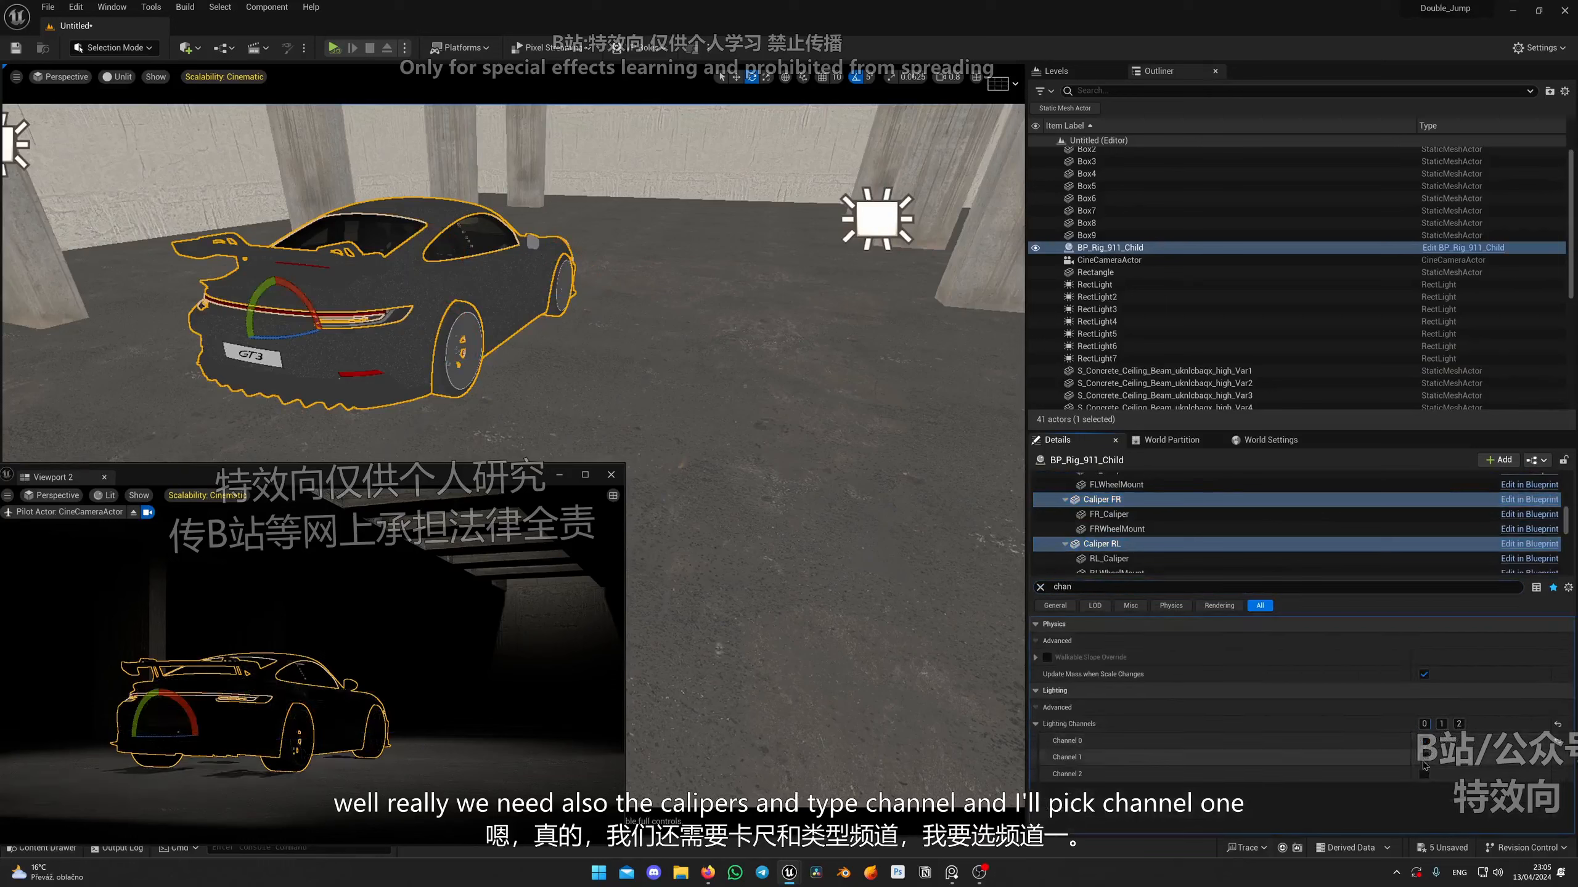
pyautogui.click(1424, 757)
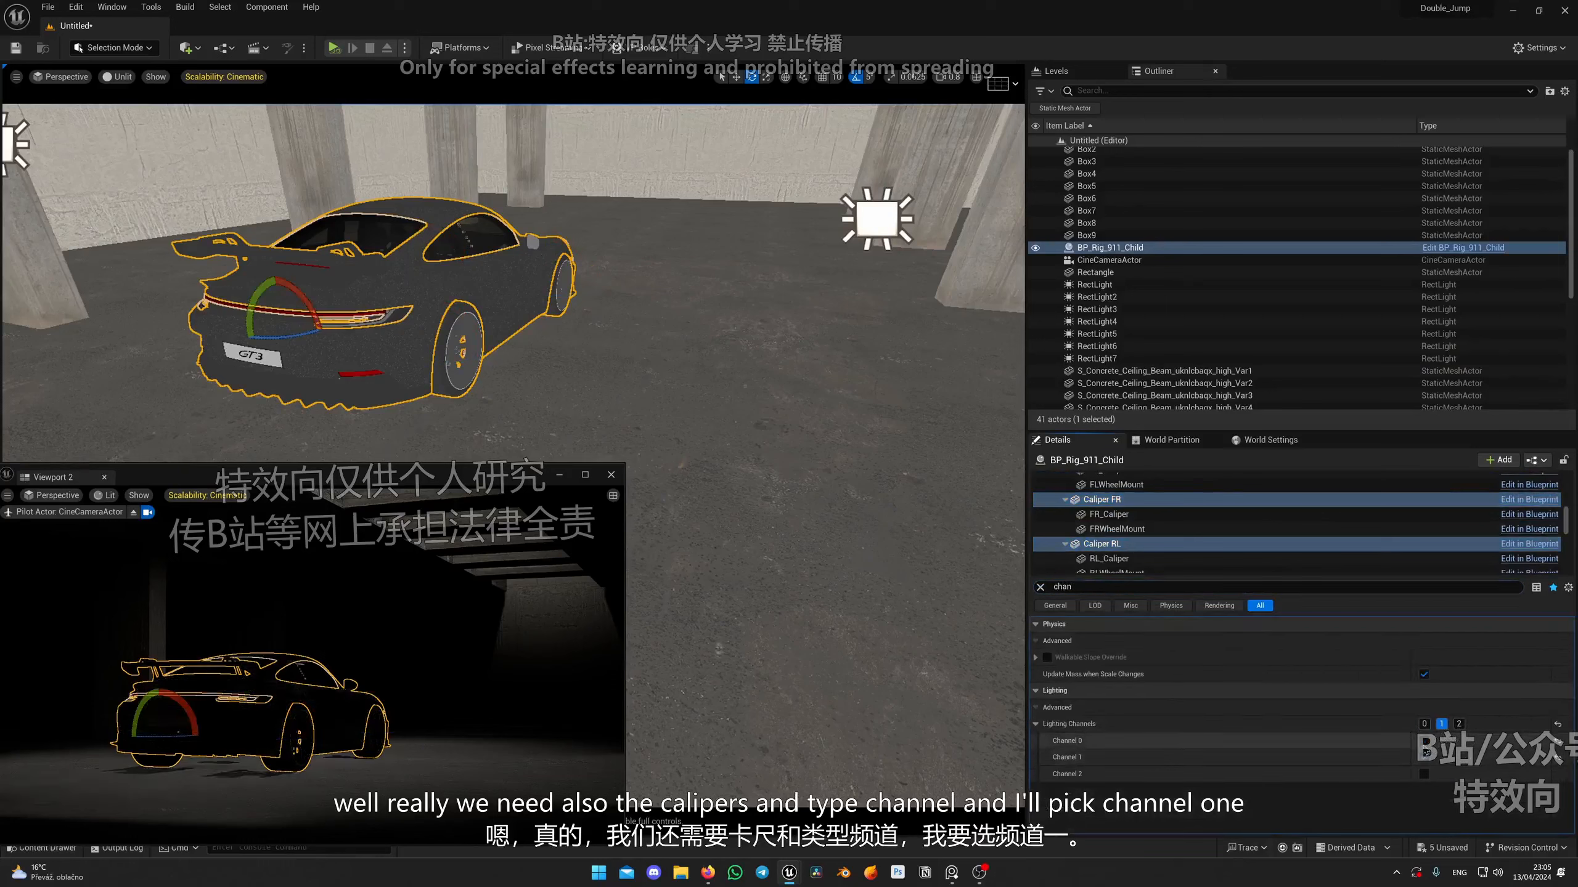
# Limit the new light on the car's opposite side to Lighting Channel 1, disabling Channel 0.
pyautogui.click(873, 218)
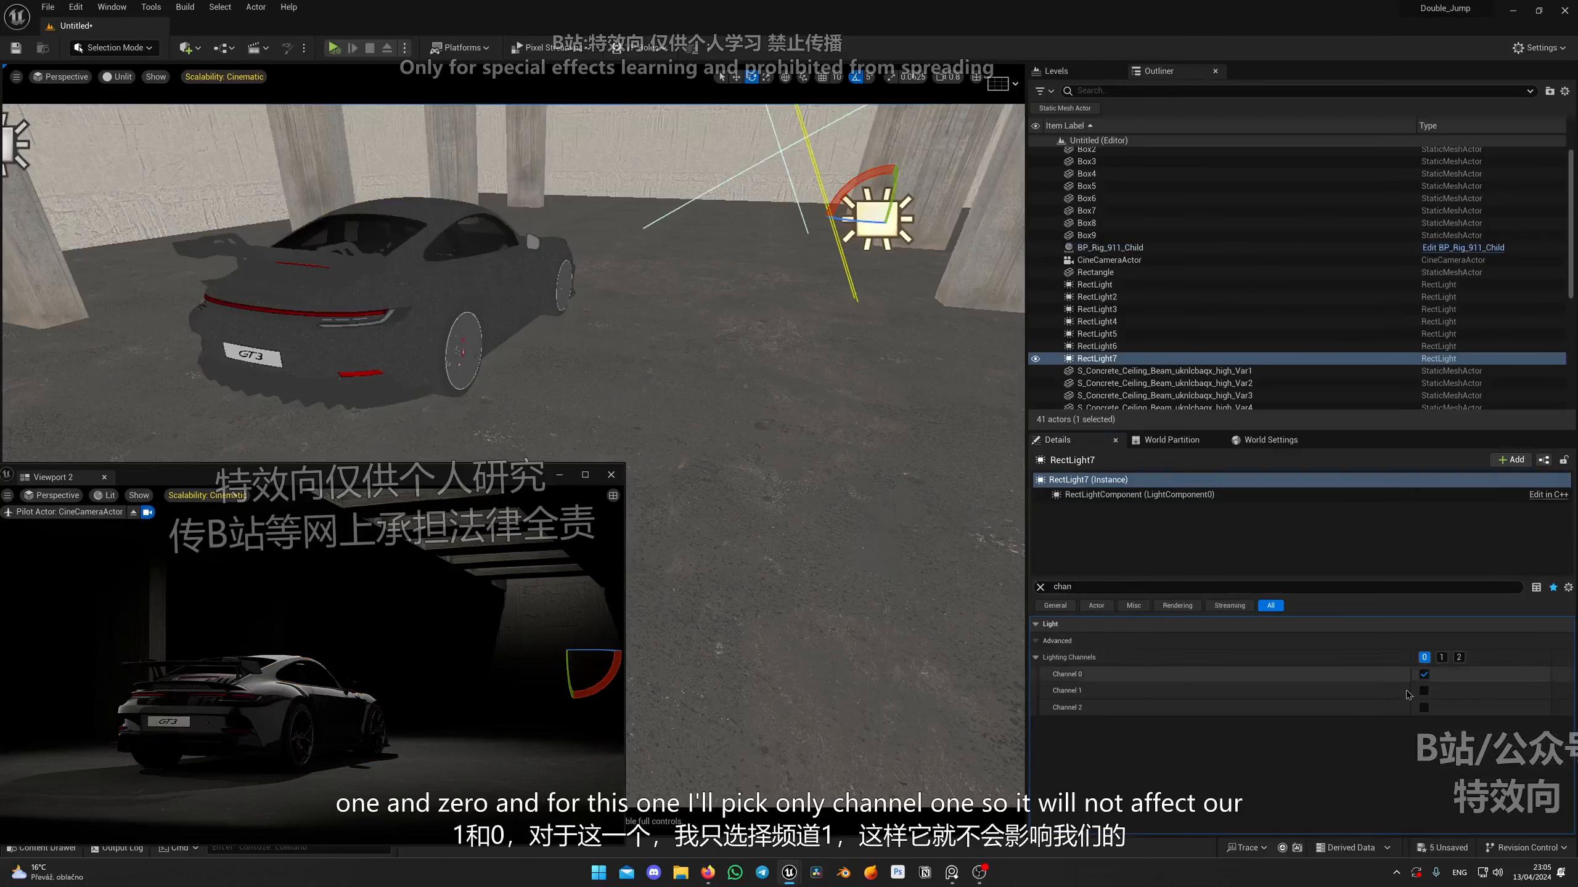
pyautogui.click(1423, 675)
pyautogui.click(1424, 691)
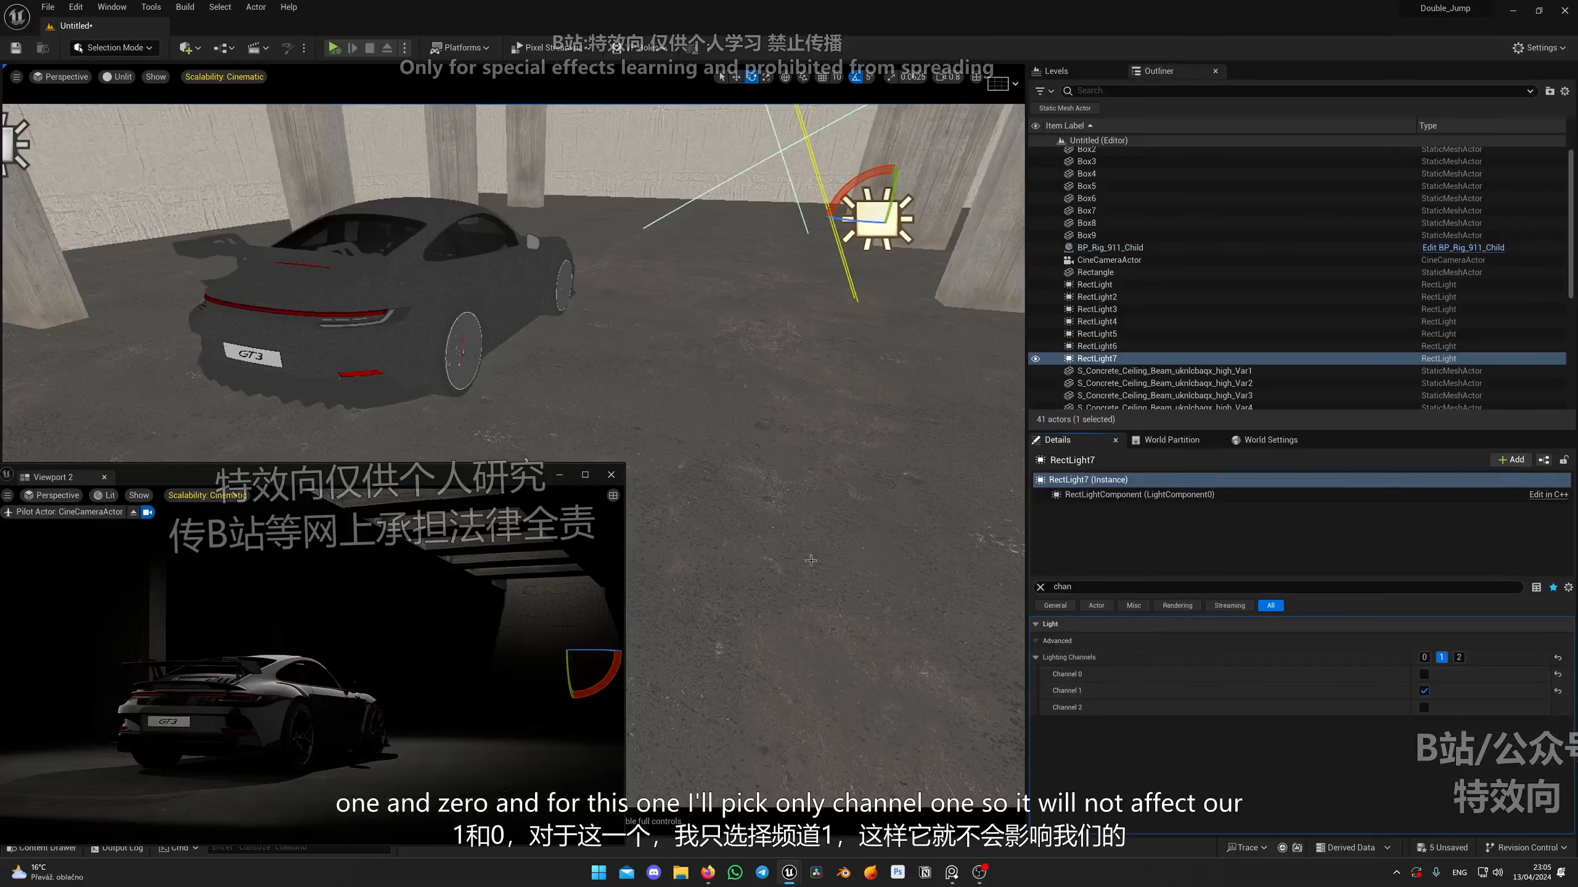
pyautogui.moveTo(696, 547); pyautogui.dragTo(677, 606, button='right')
pyautogui.press('s')
pyautogui.moveTo(511, 376)
pyautogui.mouseDown(button='right')
pyautogui.moveTo(472, 365)
pyautogui.moveTo(510, 354)
pyautogui.mouseUp(button='right')
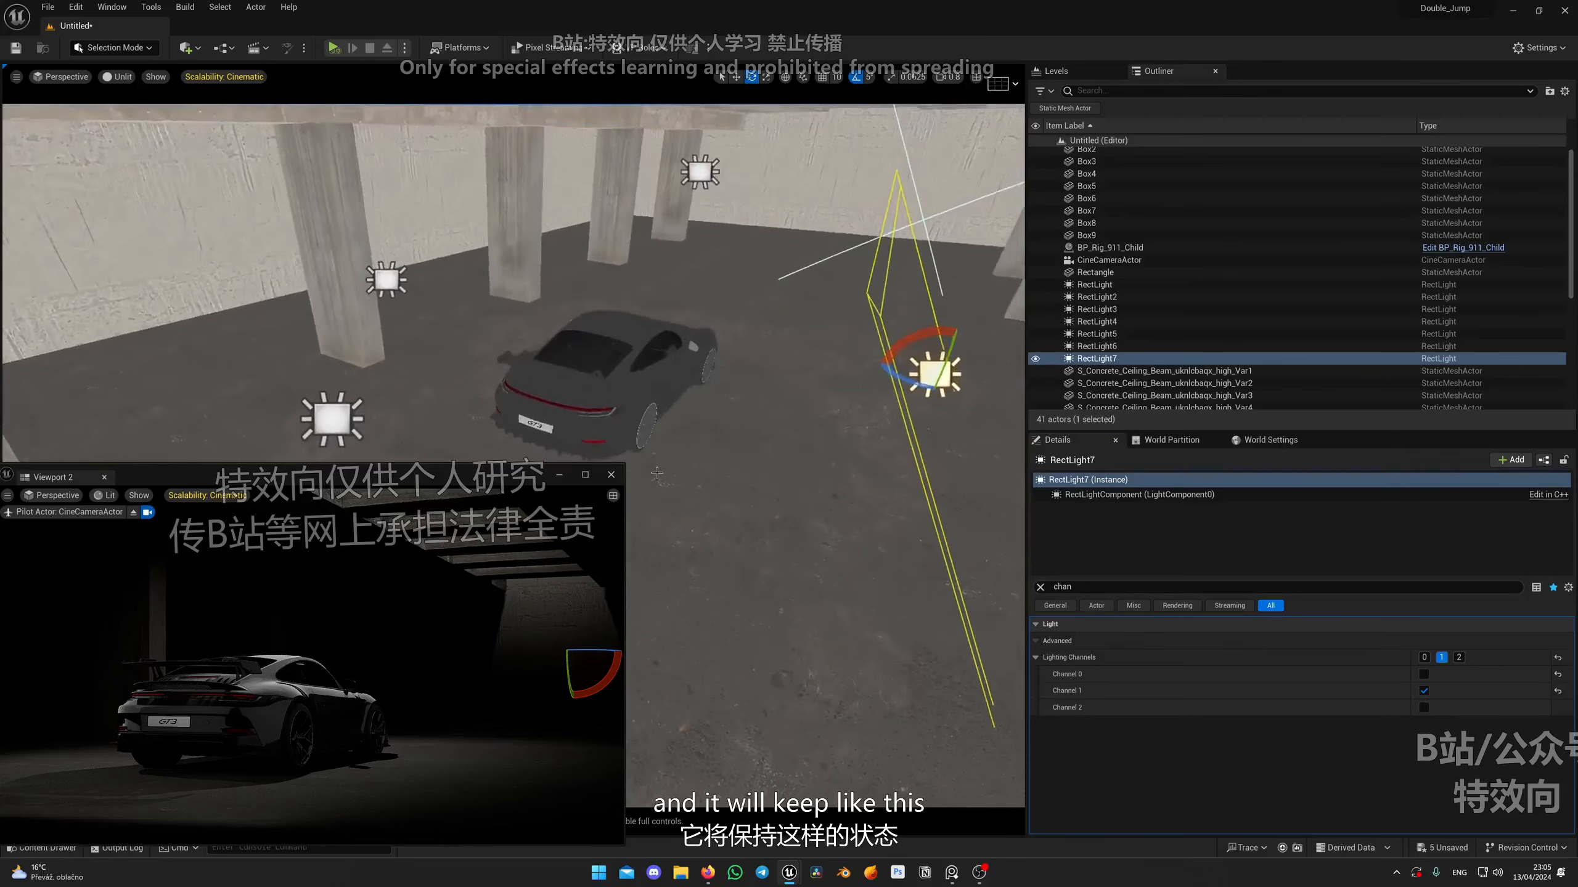
# Move the rear rectangle light farther away from the back of the car.
pyautogui.click(341, 419)
pyautogui.moveTo(342, 420); pyautogui.dragTo(280, 459, button='right')
pyautogui.press('s')
pyautogui.moveTo(506, 347); pyautogui.dragTo(331, 386)
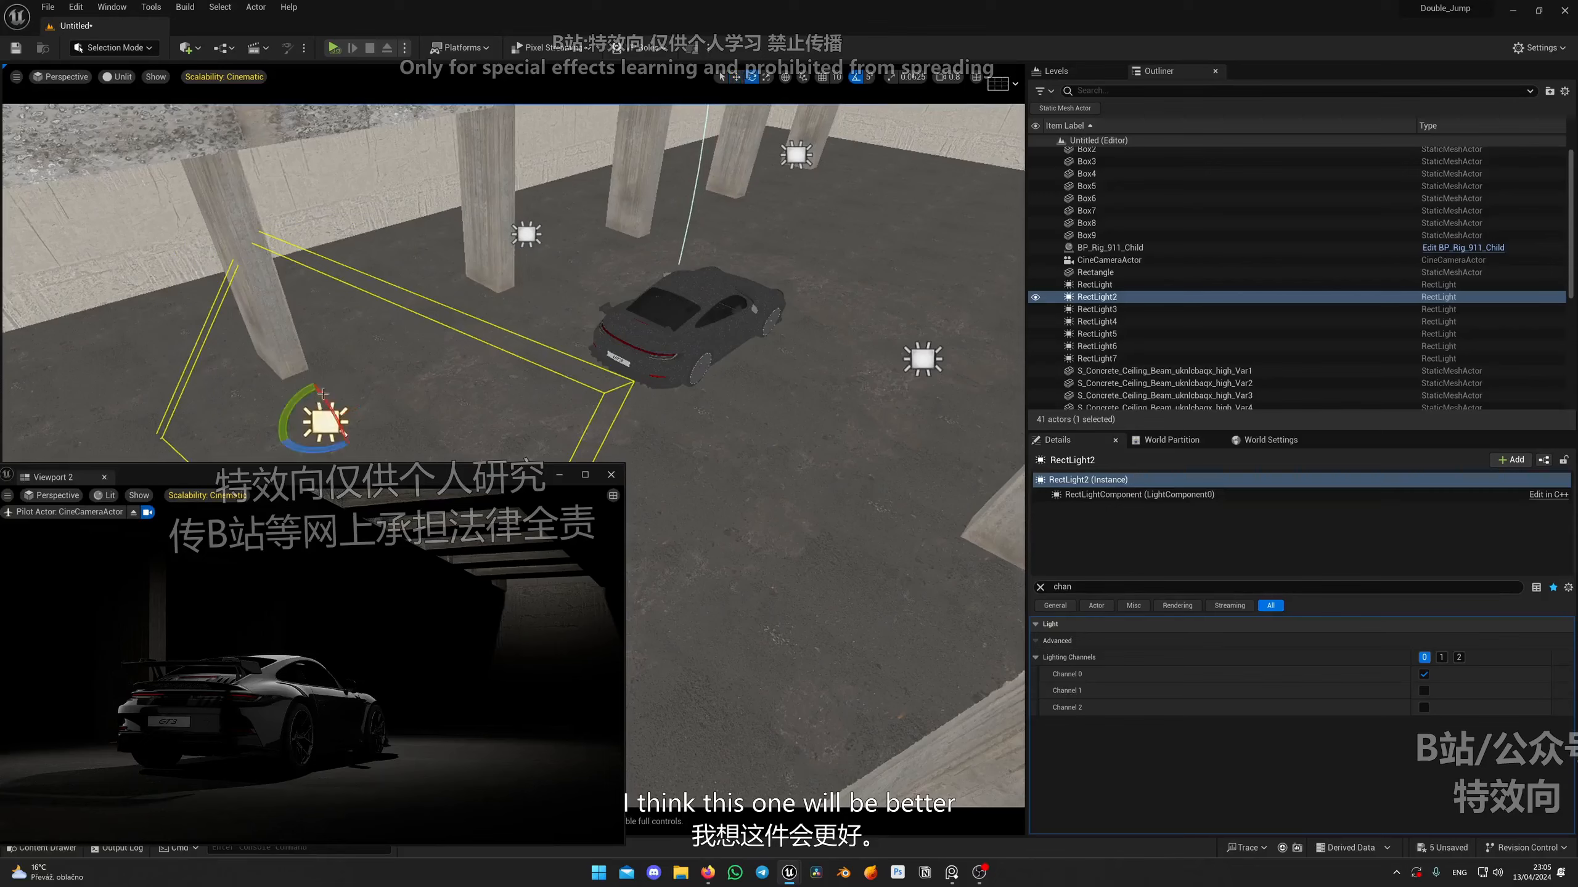
# Make the rectangle light behind the car taller and narrower through its source size, and shift it toward the car.
pyautogui.moveTo(361, 393)
pyautogui.mouseDown(button='right')
pyautogui.moveTo(347, 410)
pyautogui.moveTo(360, 376)
pyautogui.mouseUp(button='right')
pyautogui.click(1039, 587)
pyautogui.scroll(-3, 1305, 714)
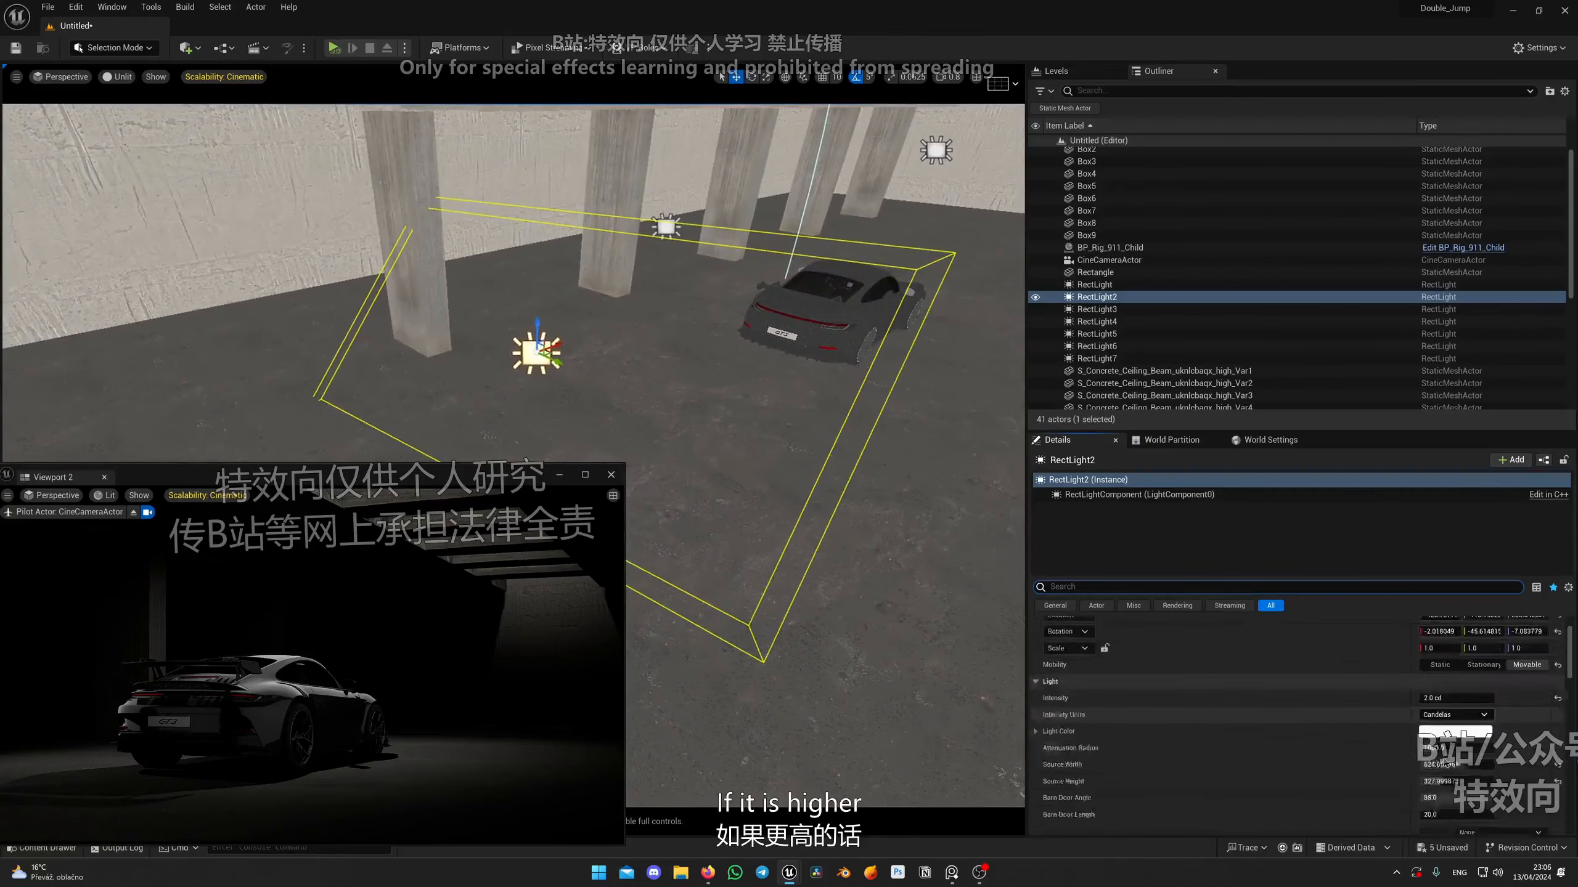
pyautogui.moveTo(1446, 762); pyautogui.dragTo(1467, 761)
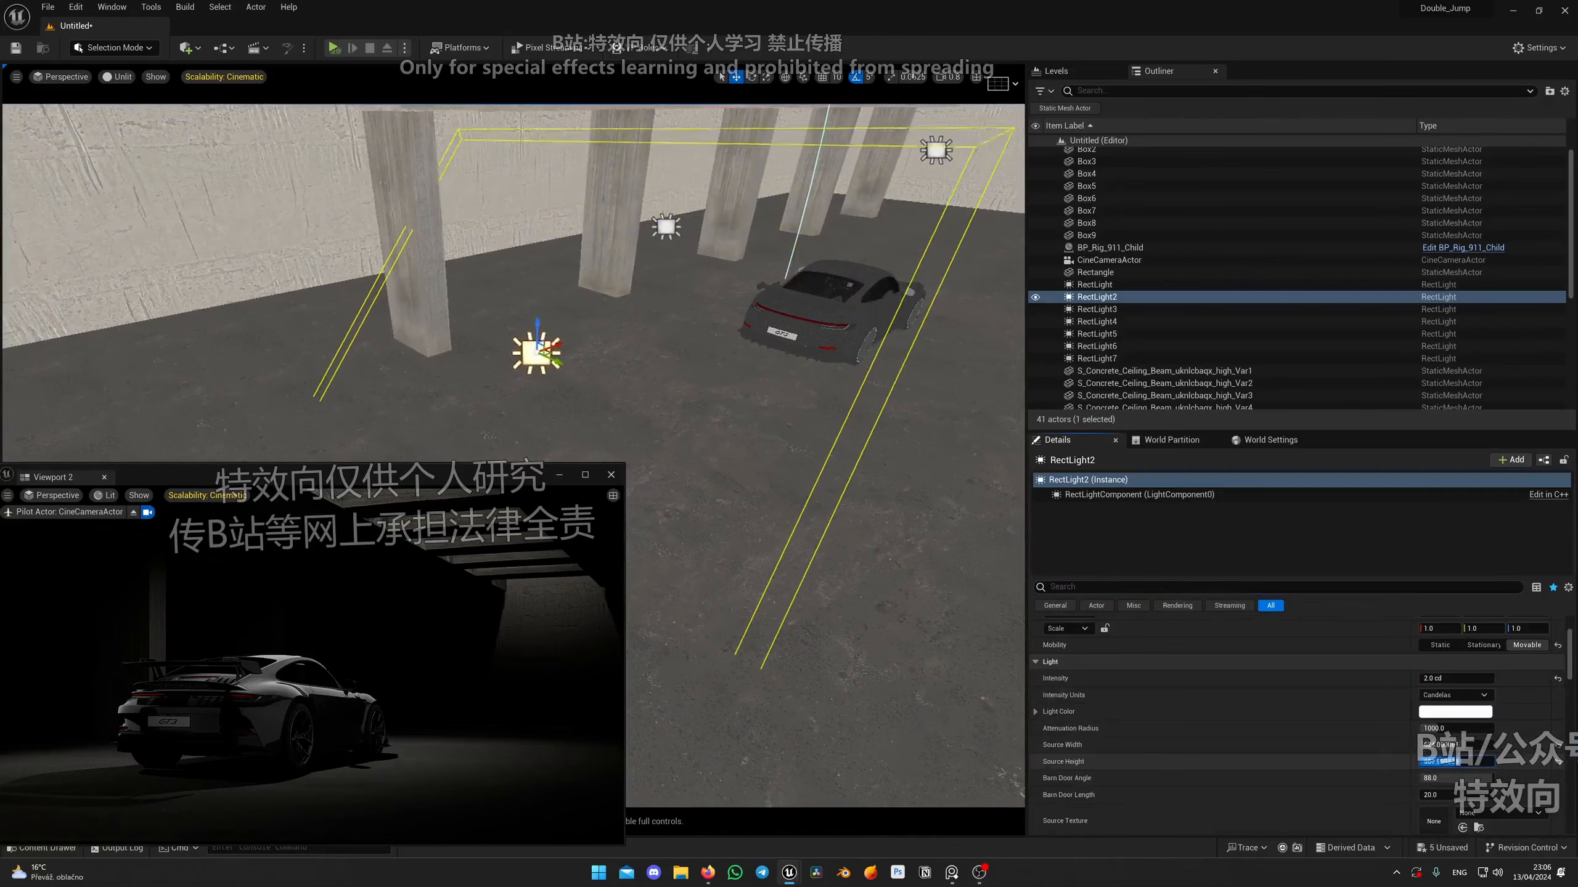
pyautogui.moveTo(757, 476); pyautogui.dragTo(771, 440, button='right')
pyautogui.moveTo(1479, 745); pyautogui.dragTo(1457, 746)
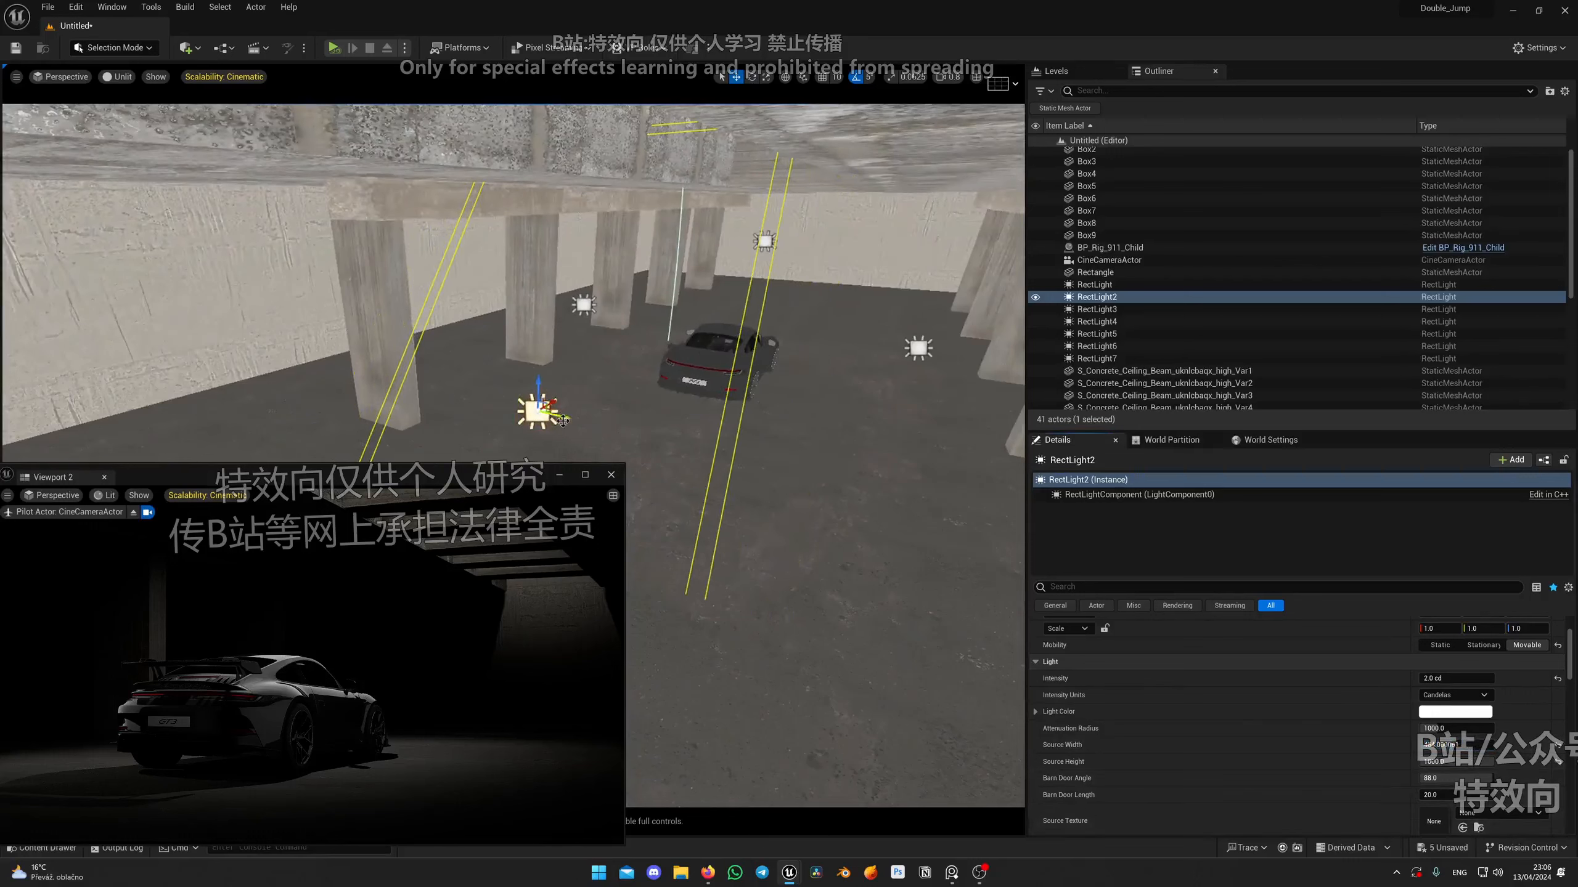
pyautogui.press('e')
pyautogui.moveTo(563, 422); pyautogui.dragTo(647, 323)
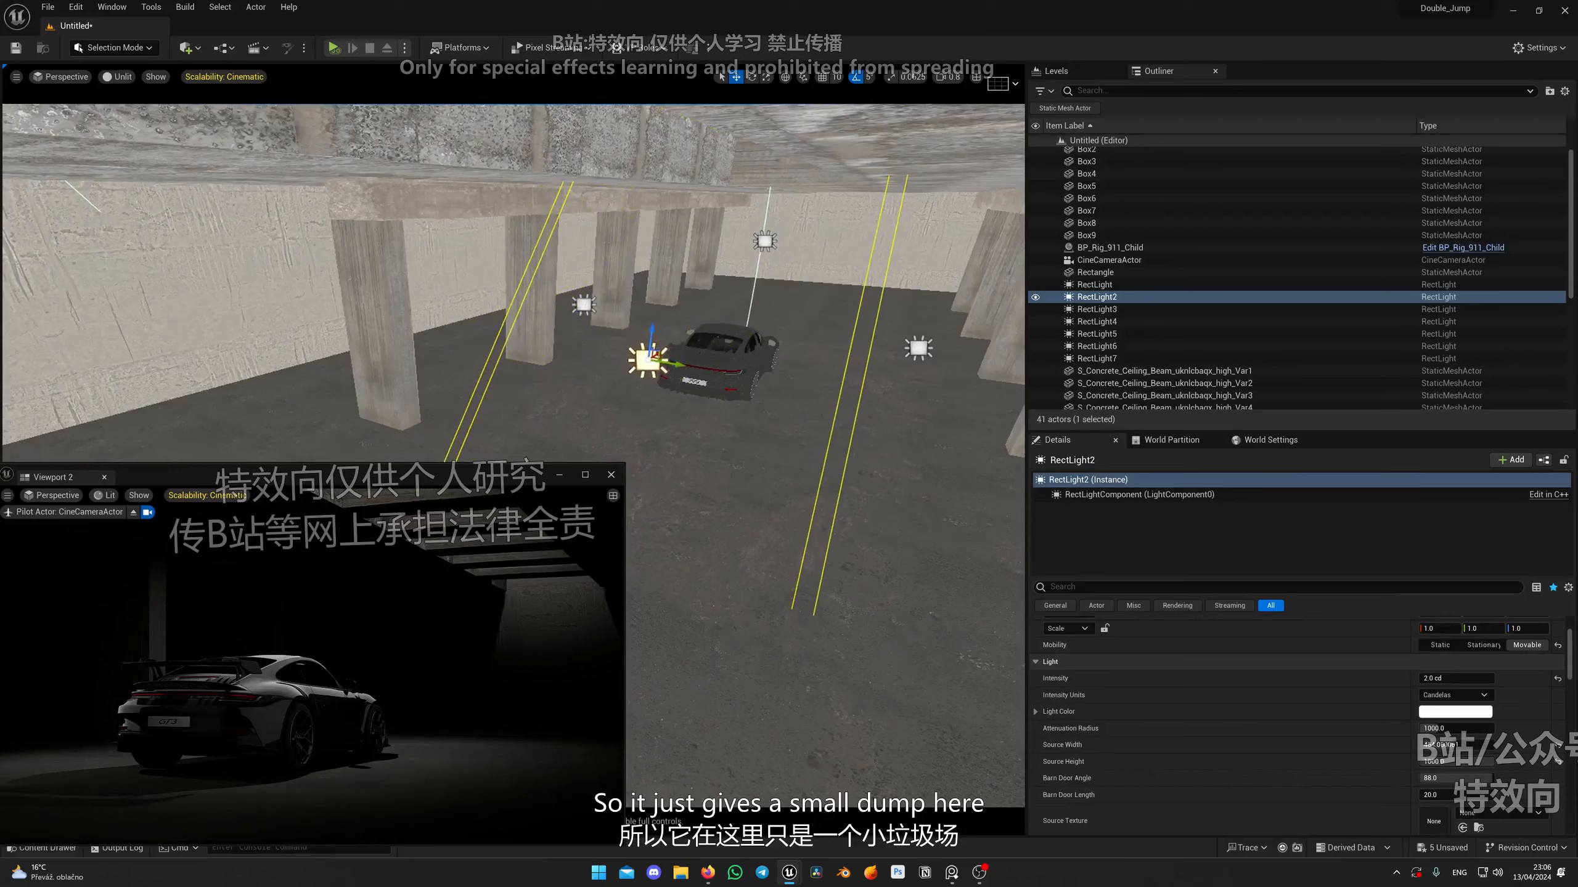
# Move the side rectangle light RectLight3 farther away from the car, toward the wall.
pyautogui.click(584, 305)
pyautogui.moveTo(603, 337); pyautogui.dragTo(491, 339, button='right')
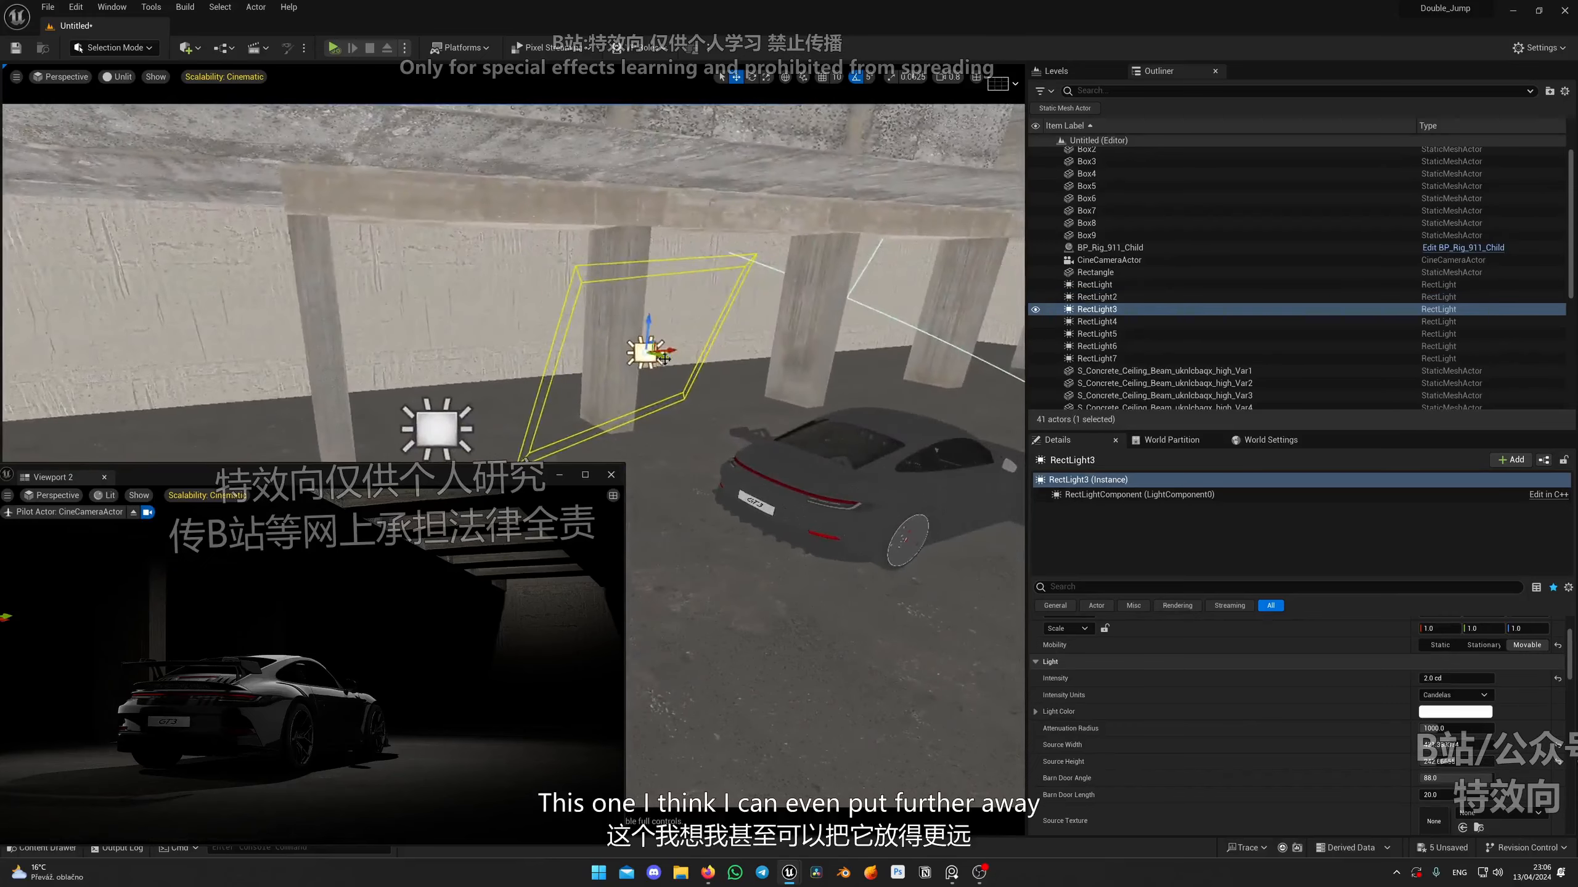
pyautogui.moveTo(664, 358); pyautogui.dragTo(557, 353)
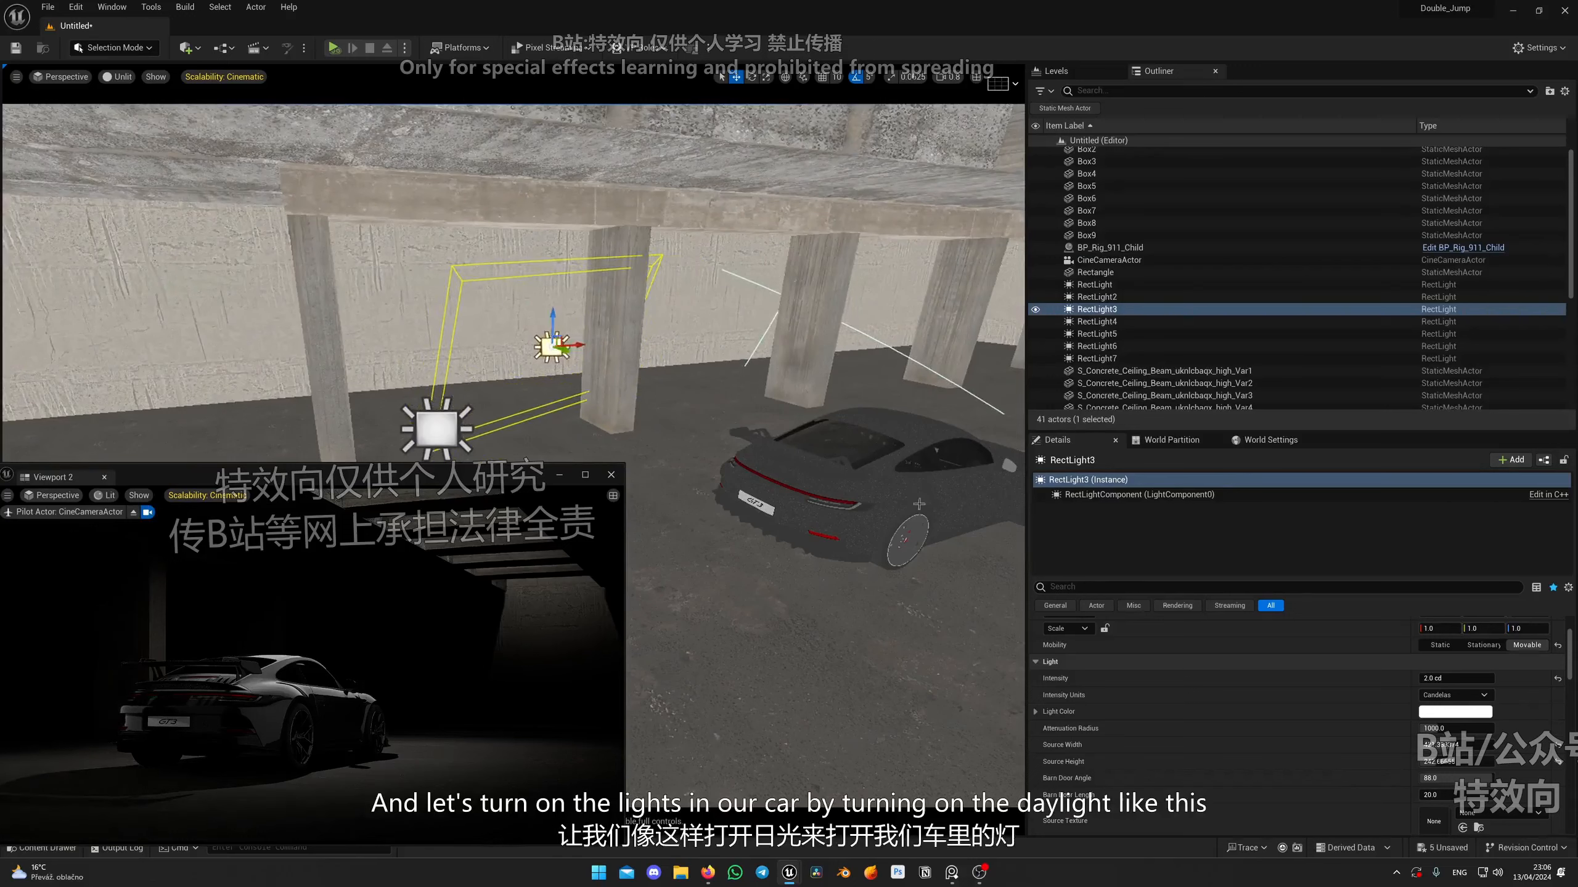
# Turn on the Day Lights option of the car blueprint and deselect the car.
pyautogui.click(978, 507)
pyautogui.scroll(-6, 1354, 722)
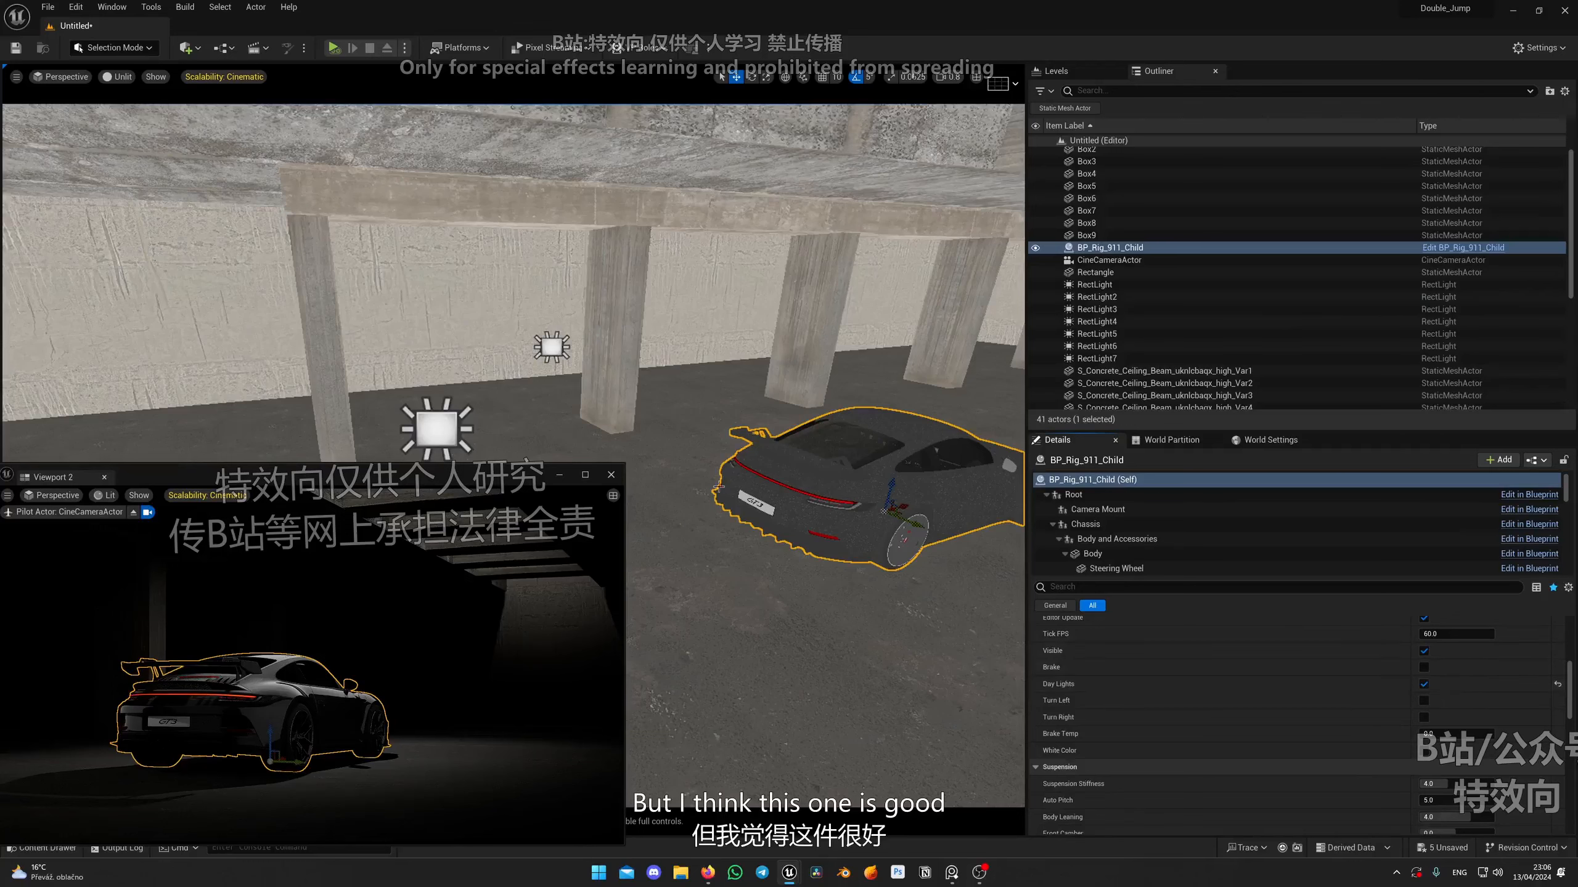
pyautogui.moveTo(639, 442); pyautogui.dragTo(688, 429, button='right')
pyautogui.press('g')
pyautogui.press('g')
pyautogui.click(770, 585)
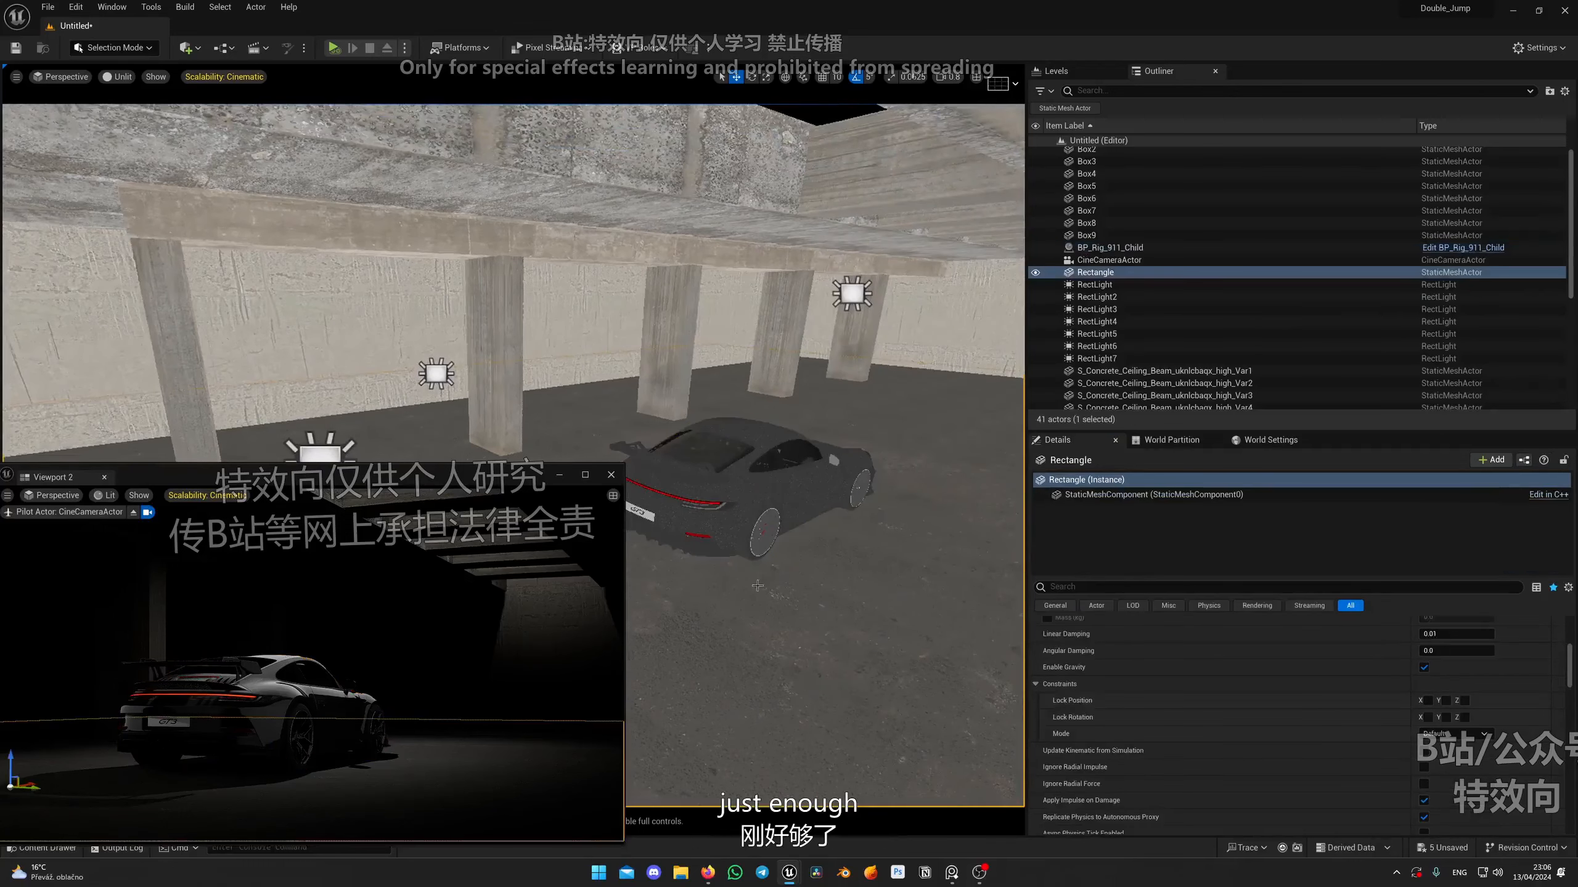
# Add an Exponential Height Fog actor to the garage scene.
pyautogui.moveTo(771, 586); pyautogui.dragTo(836, 565, button='right')
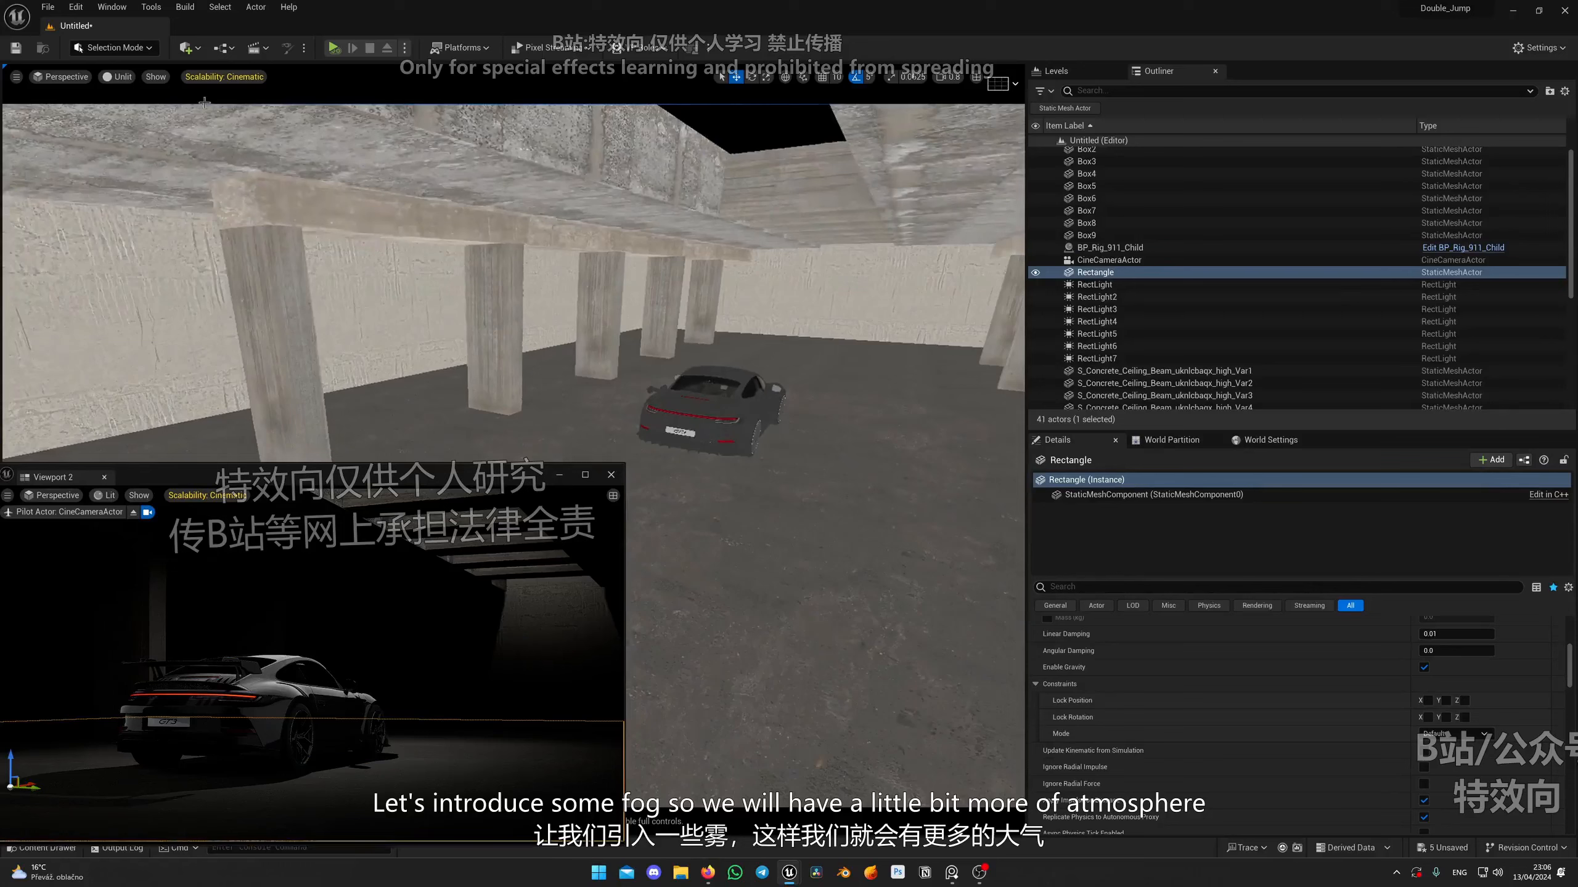
pyautogui.click(186, 48)
pyautogui.moveTo(259, 208)
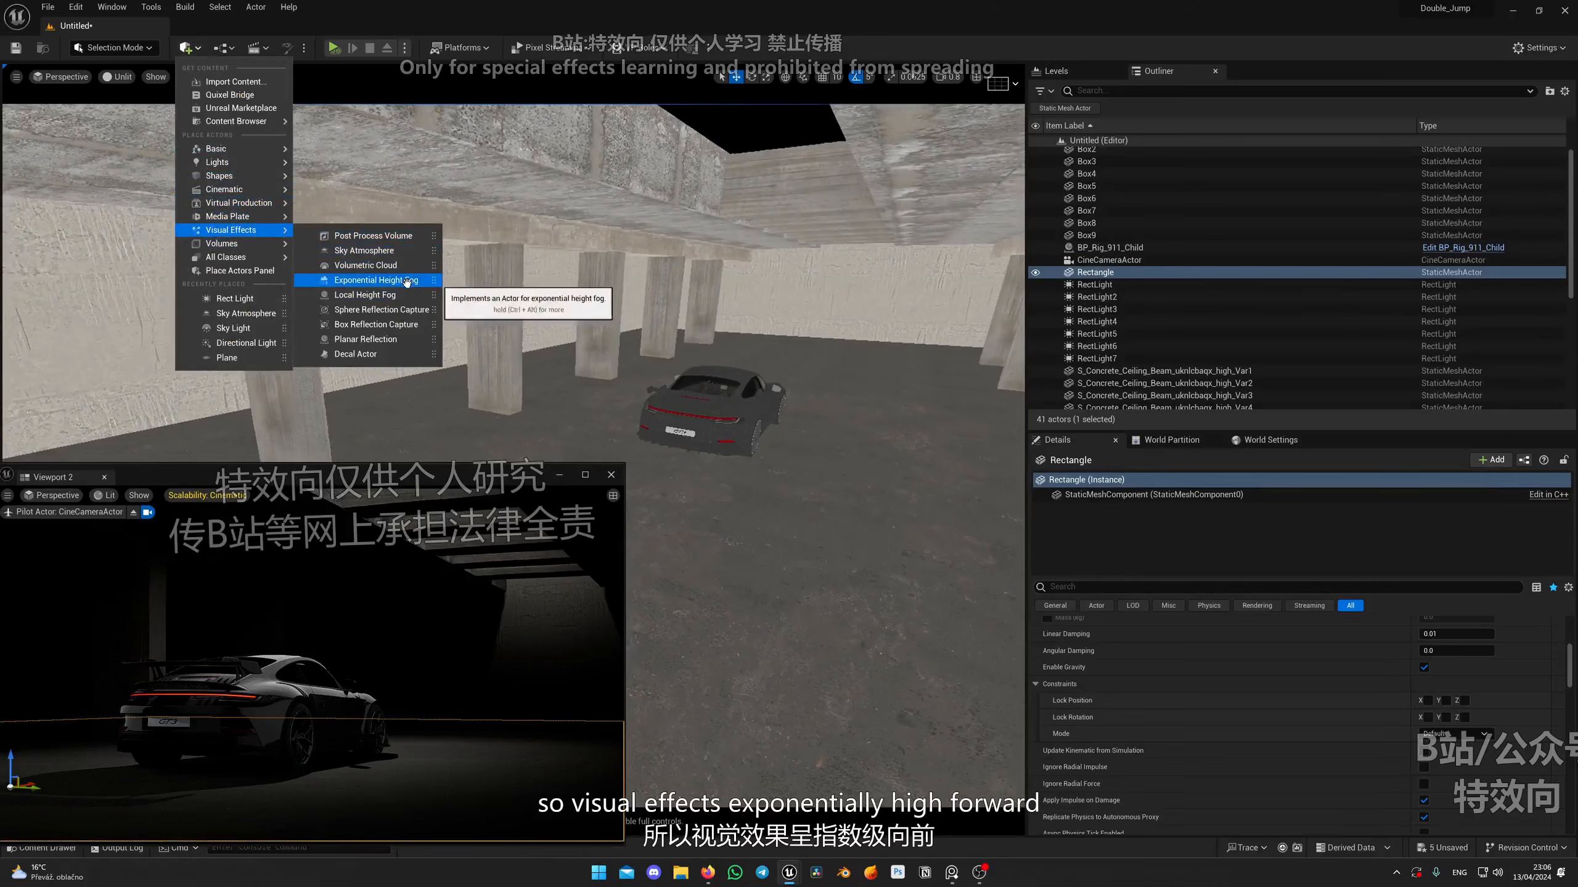
pyautogui.click(418, 283)
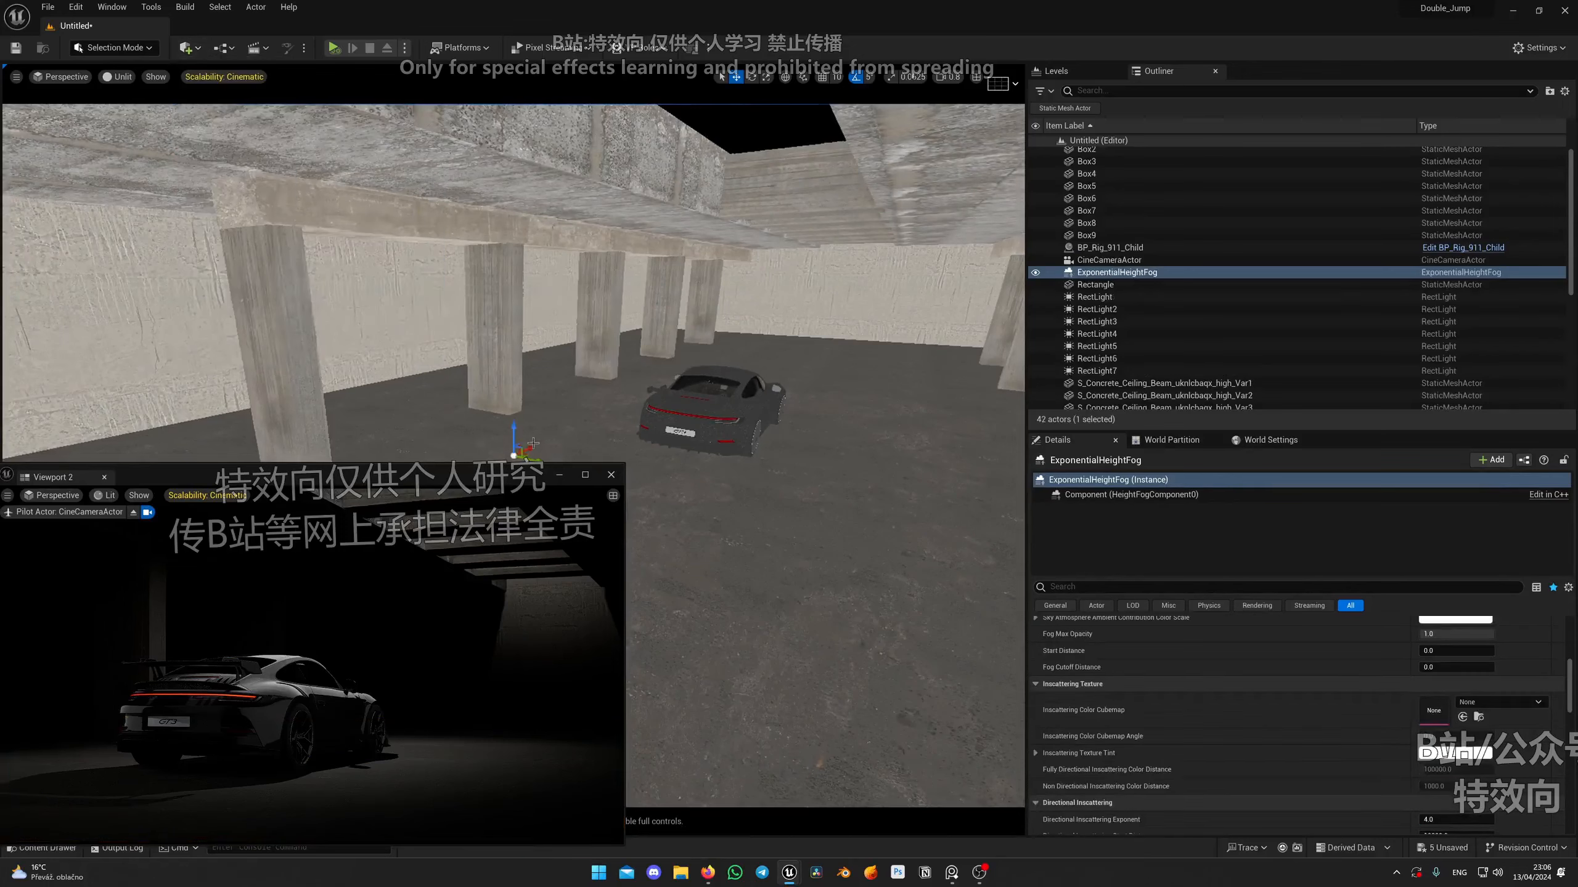
# Filter the fog's properties for "volu", enable Volumetric Fog, and clear the filter.
pyautogui.click(1133, 585)
pyautogui.write('volu')
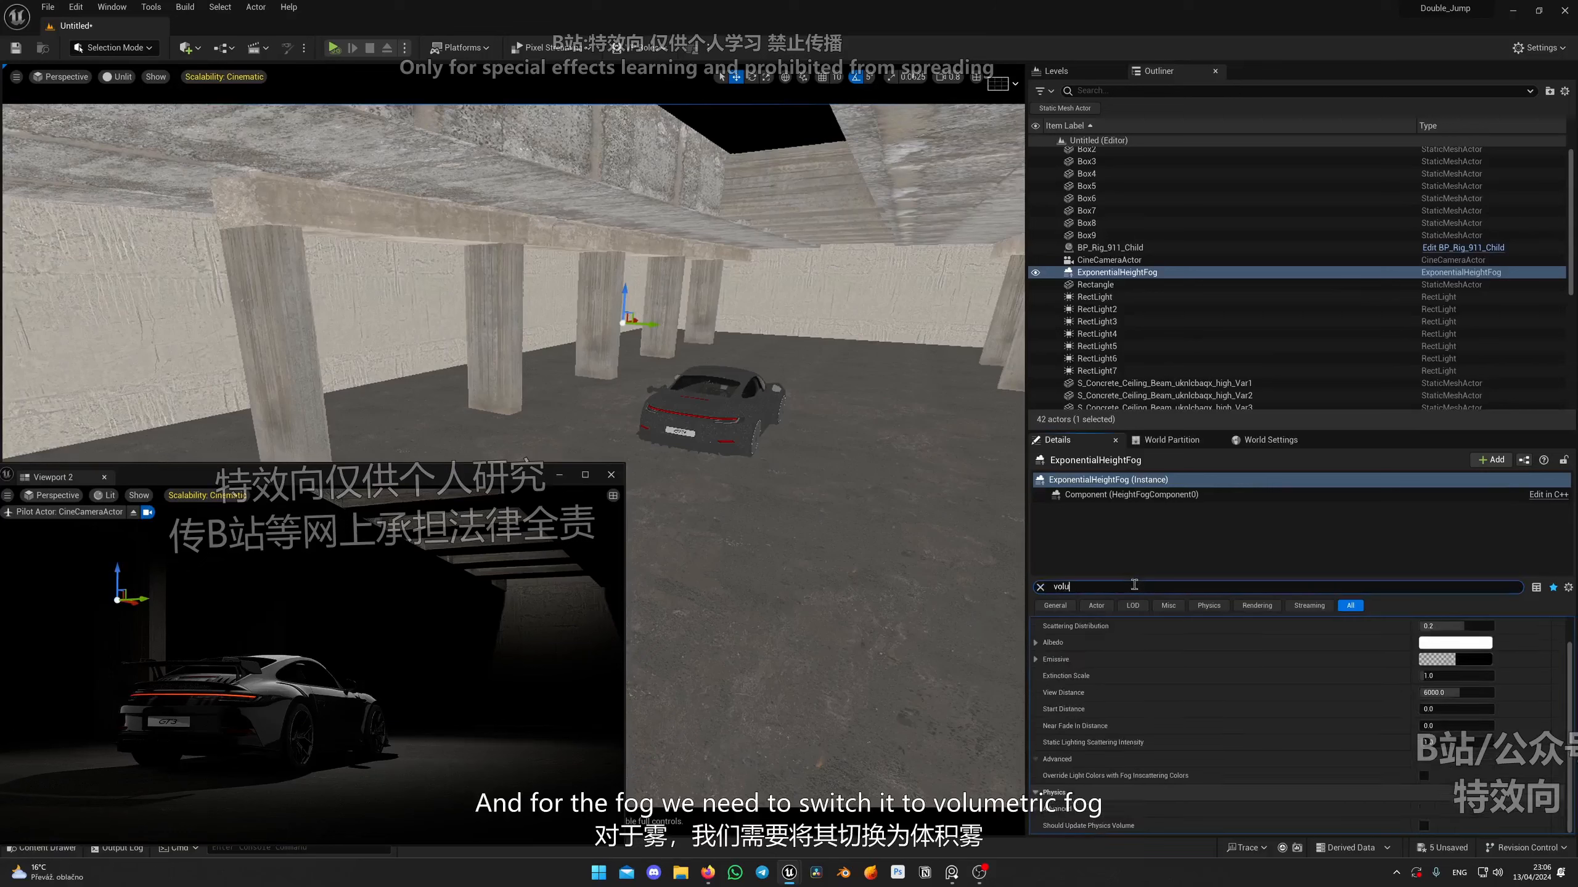
pyautogui.scroll(2, 1366, 685)
pyautogui.click(1424, 641)
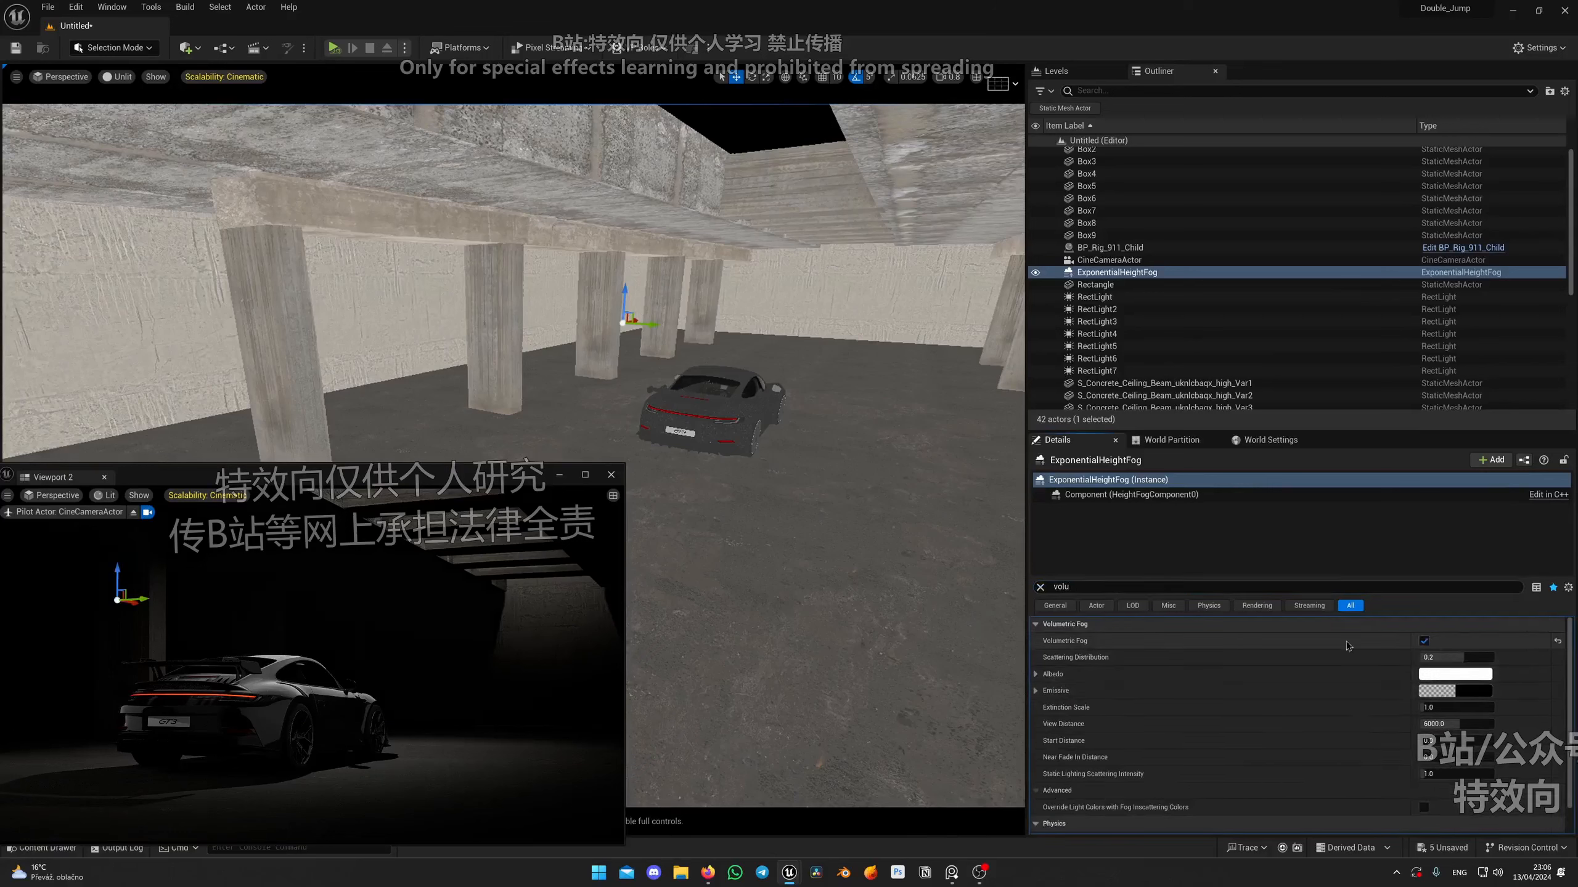
pyautogui.click(1040, 587)
pyautogui.scroll(-1, 1435, 752)
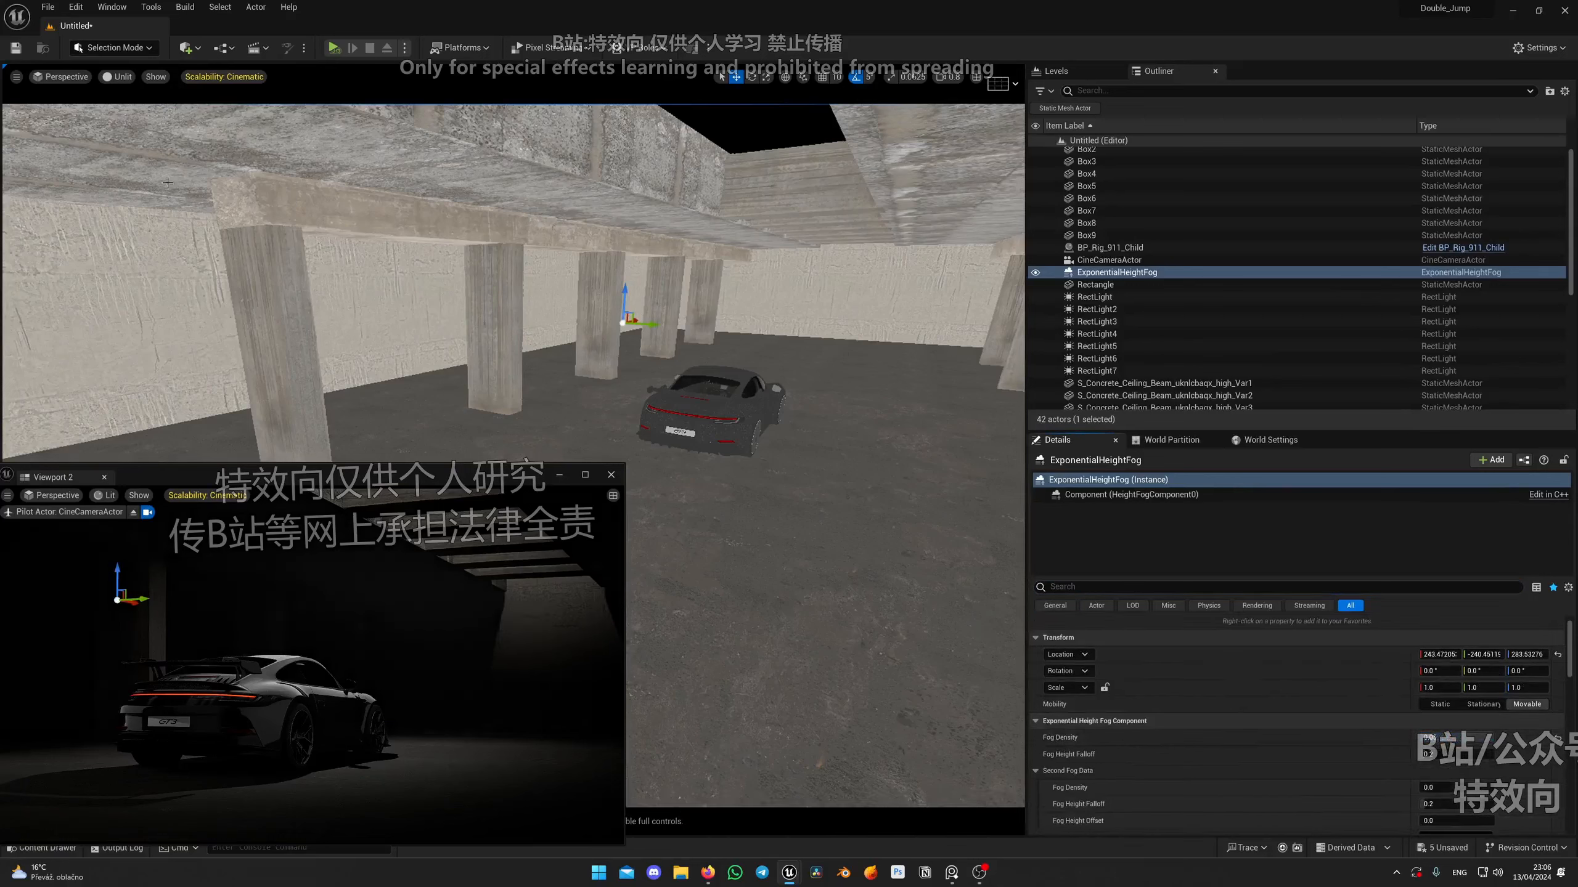
# Inspect the rear of the car in both viewports and minimize the floating camera viewport.
pyautogui.moveTo(363, 464); pyautogui.dragTo(310, 403)
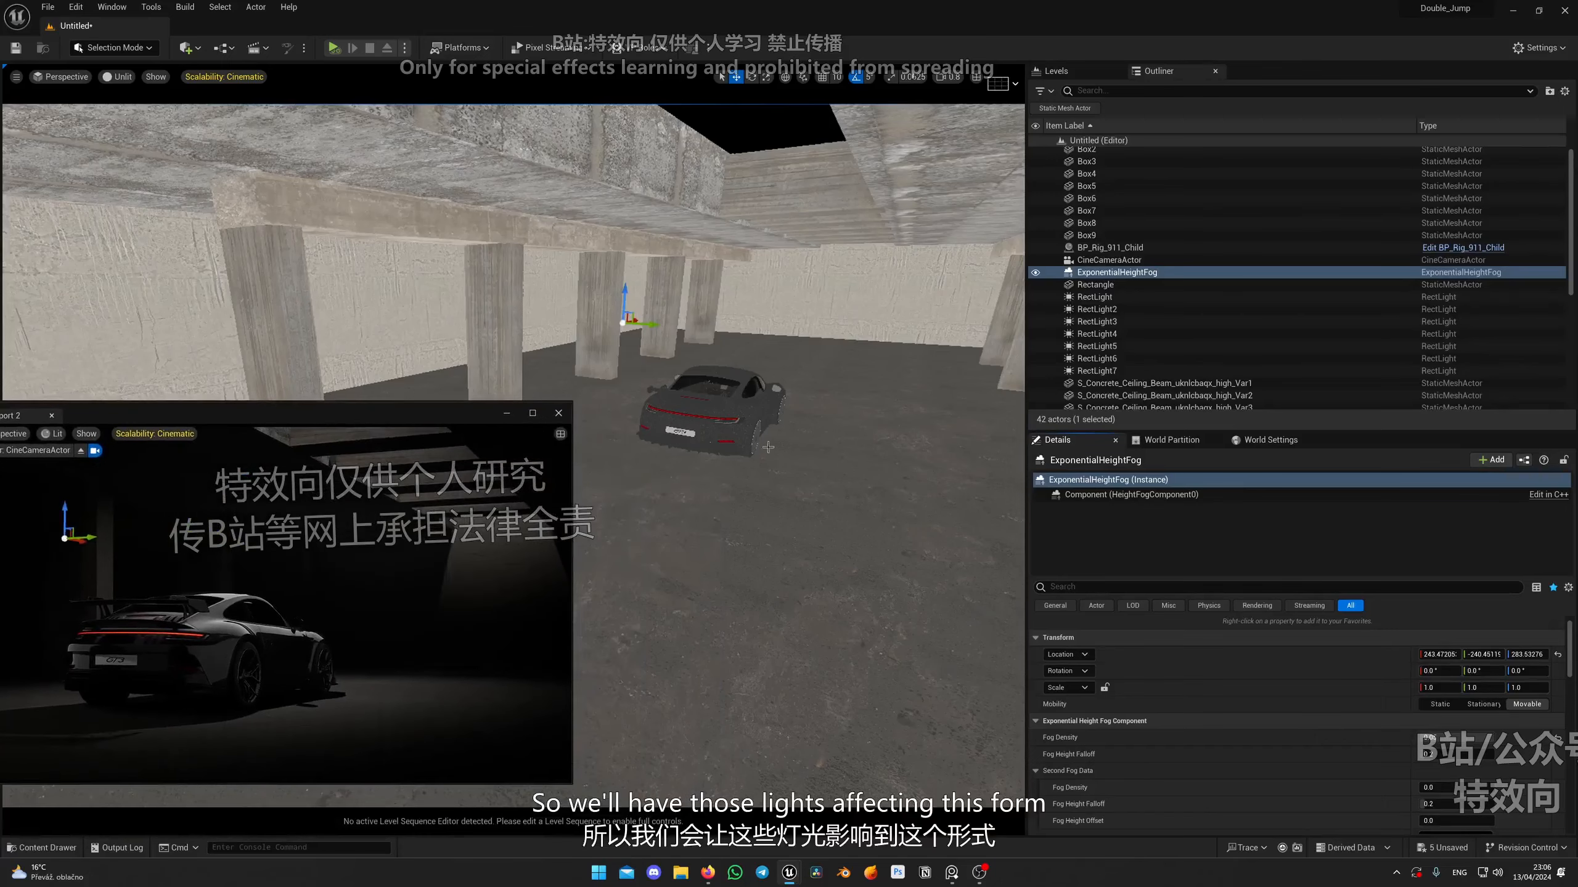
pyautogui.moveTo(750, 358)
pyautogui.keyDown('alt'); pyautogui.mouseDown()
pyautogui.moveTo(708, 380)
pyautogui.moveTo(750, 387)
pyautogui.mouseUp(); pyautogui.keyUp('alt')
pyautogui.press('w')
pyautogui.moveTo(757, 404); pyautogui.dragTo(833, 412, button='right')
pyautogui.moveTo(200, 424); pyautogui.dragTo(395, 415)
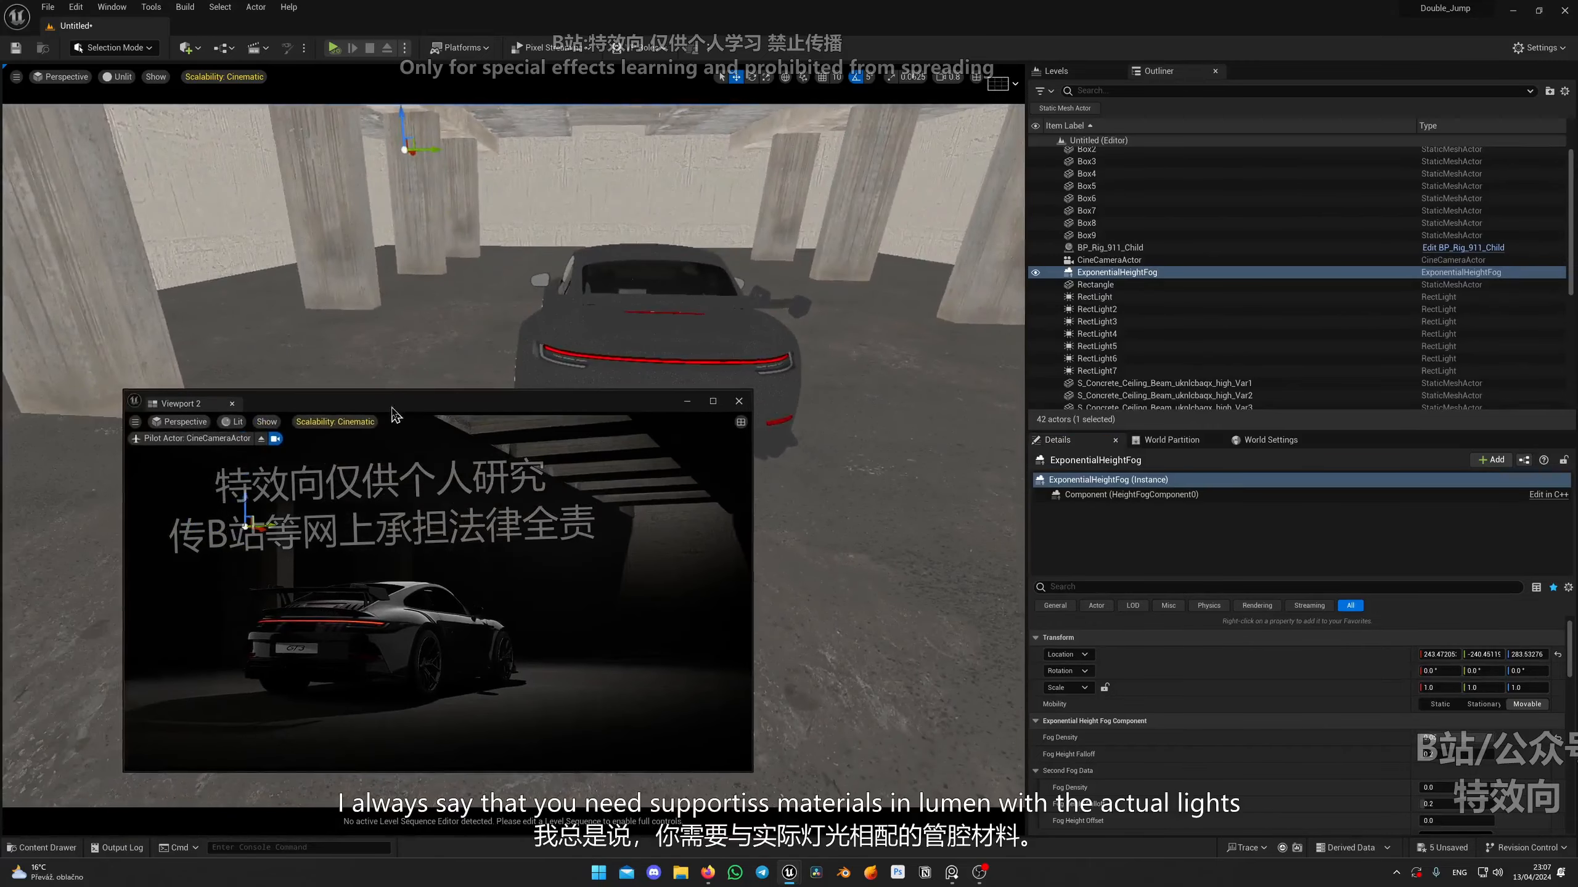
pyautogui.moveTo(632, 401); pyautogui.dragTo(537, 443)
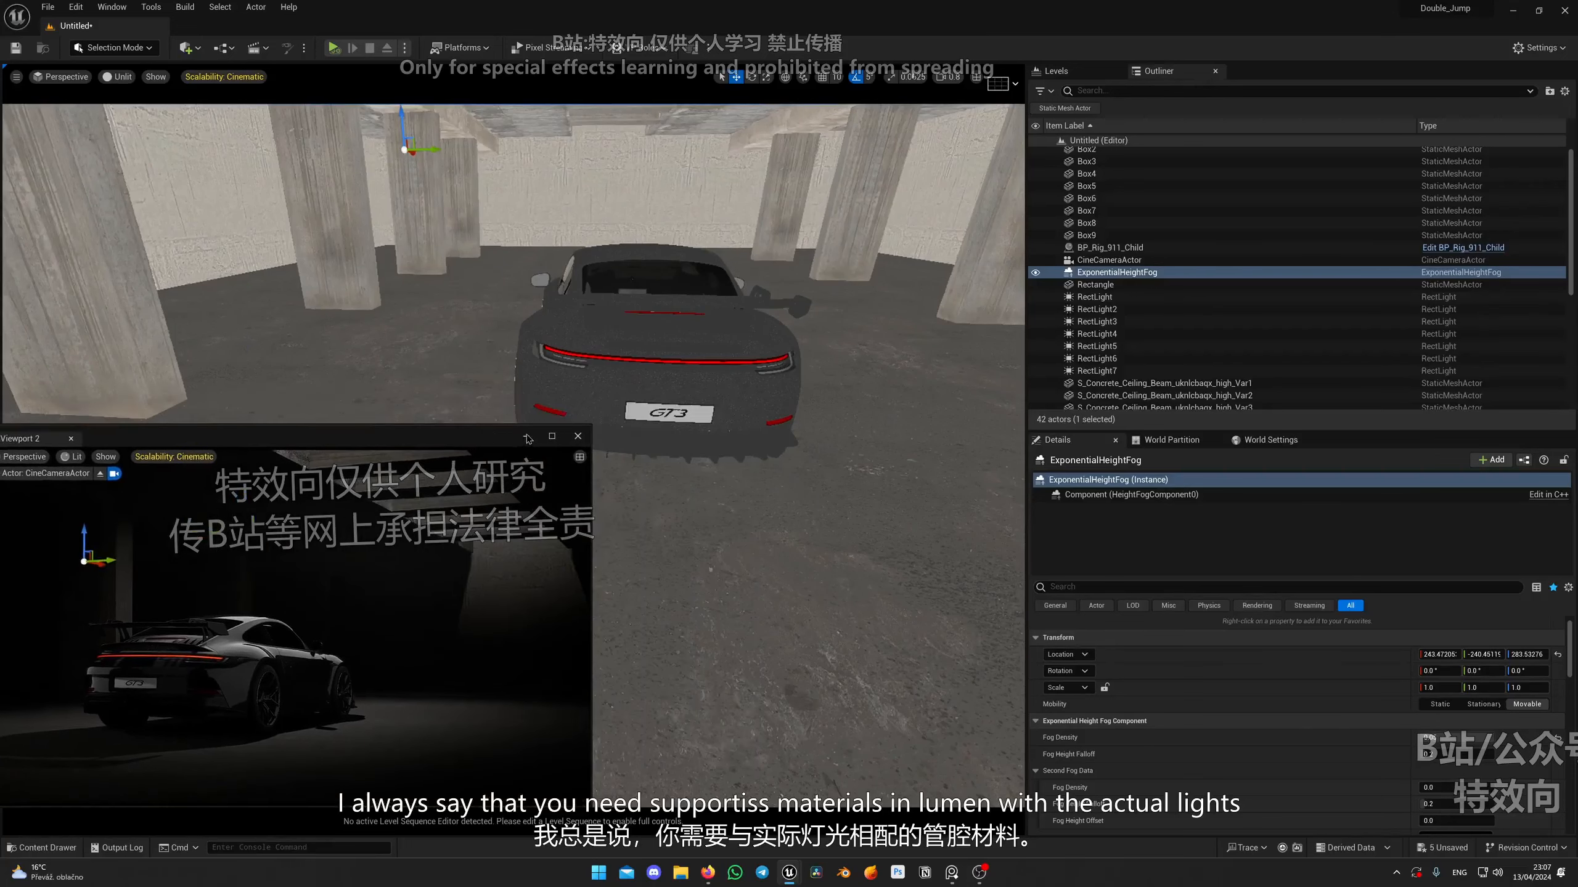
pyautogui.click(527, 438)
# Add a new rectangle light near the back of the car and switch the viewport to lit mode with helper icons shown.
pyautogui.moveTo(525, 435); pyautogui.dragTo(423, 408, button='right')
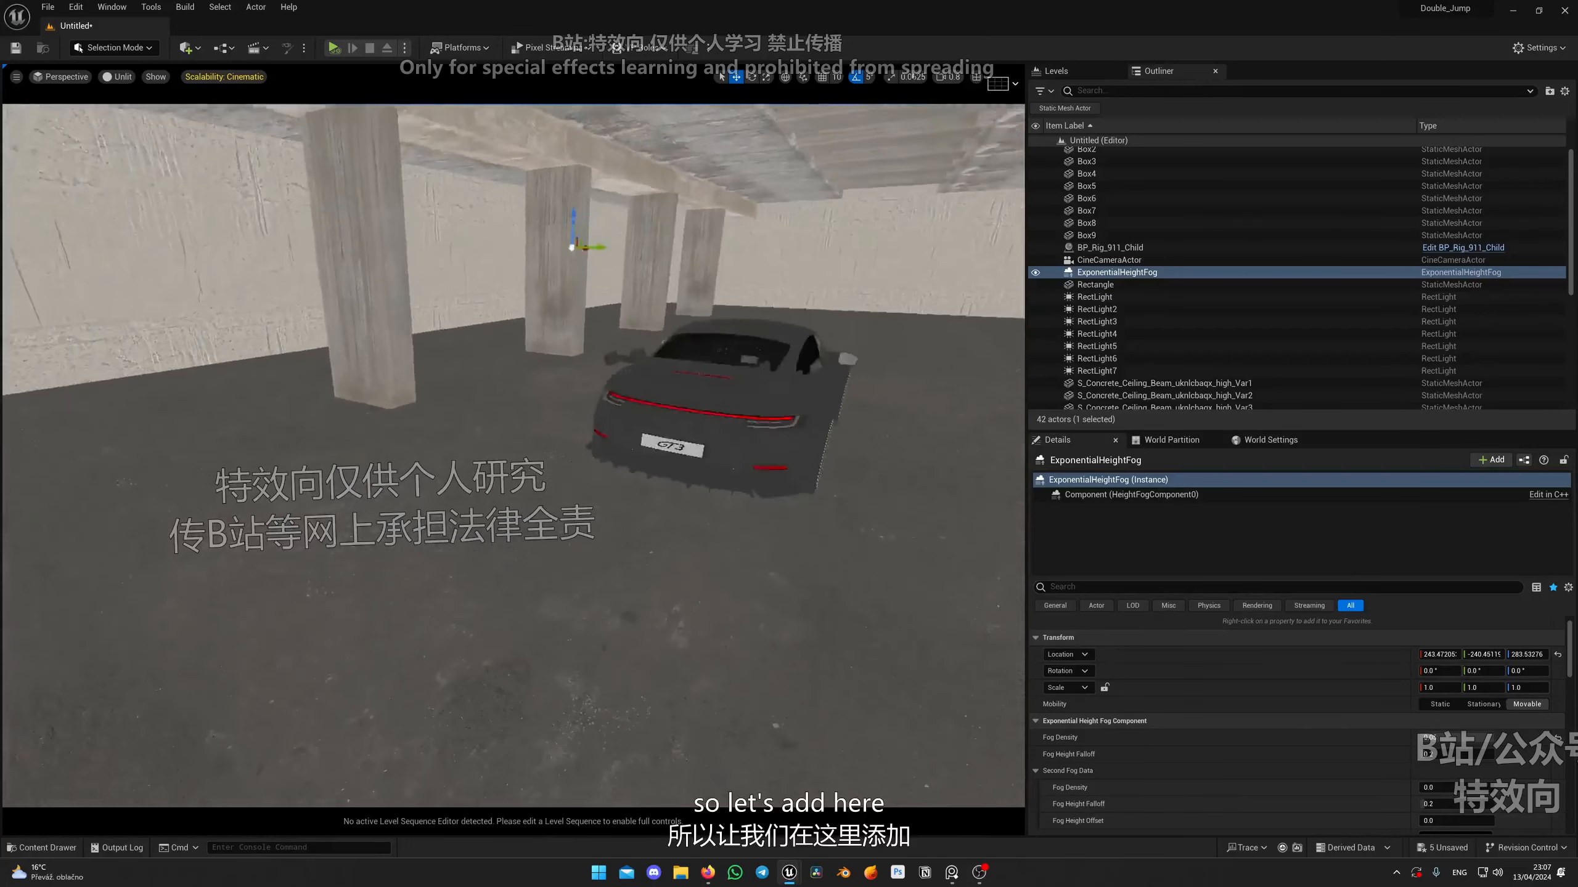
pyautogui.click(198, 52)
pyautogui.moveTo(273, 162)
pyautogui.click(371, 212)
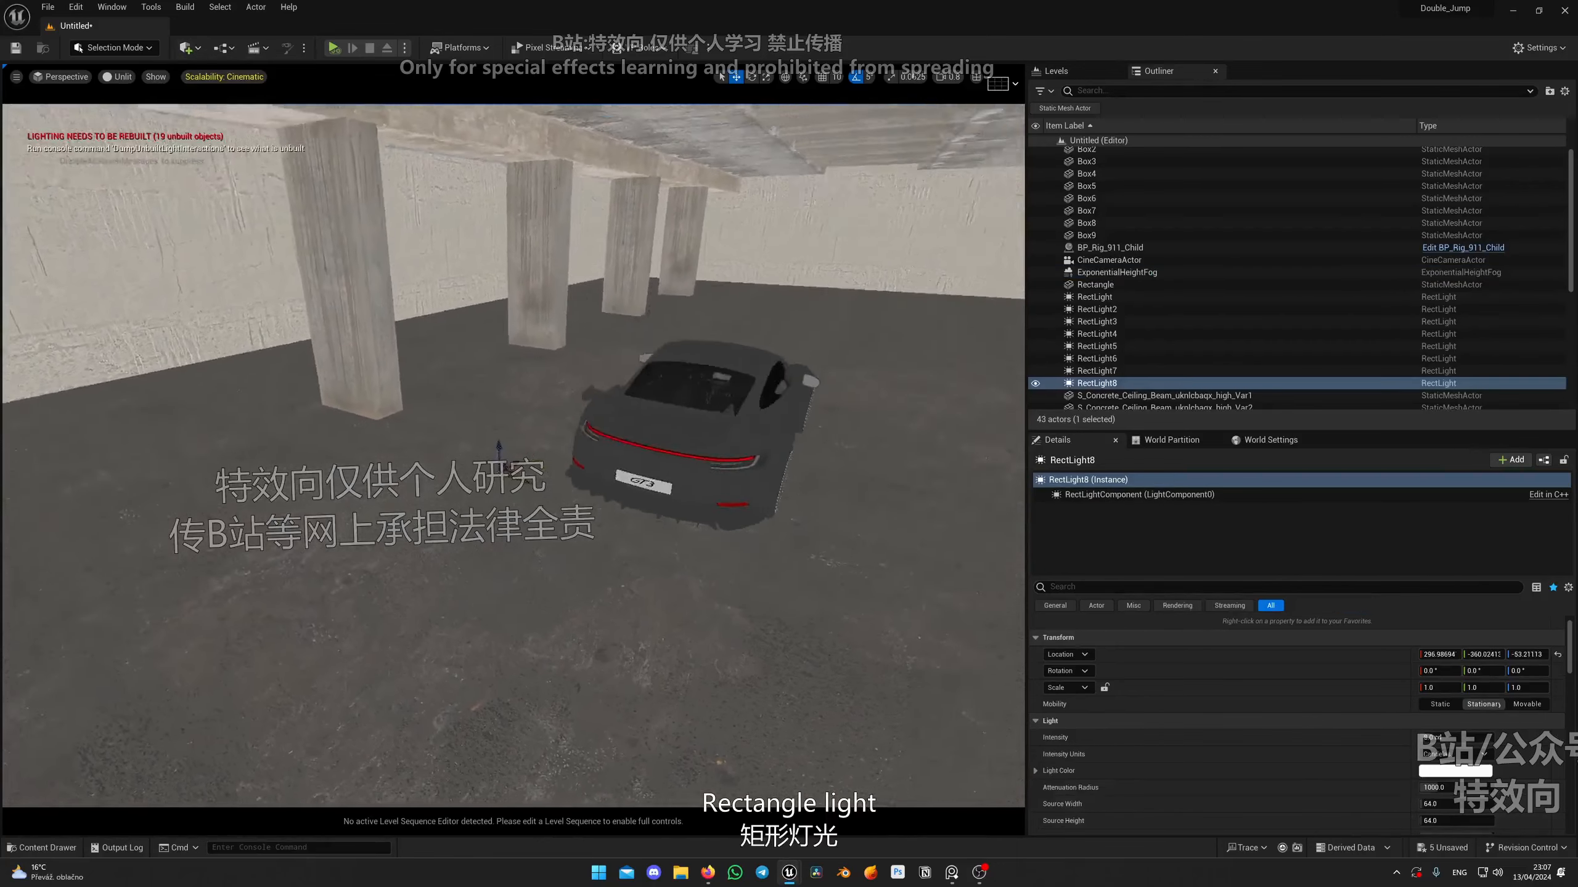
pyautogui.moveTo(474, 459); pyautogui.dragTo(506, 323)
pyautogui.moveTo(290, 416); pyautogui.dragTo(247, 429)
pyautogui.press('g')
pyautogui.moveTo(247, 429); pyautogui.dragTo(210, 419, button='right')
pyautogui.hotkey('alt', '4')
# Turn the new rectangle light 180 degrees about the vertical axis and place it just behind the car's rear.
pyautogui.moveTo(331, 459); pyautogui.dragTo(798, 555)
pyautogui.press('e')
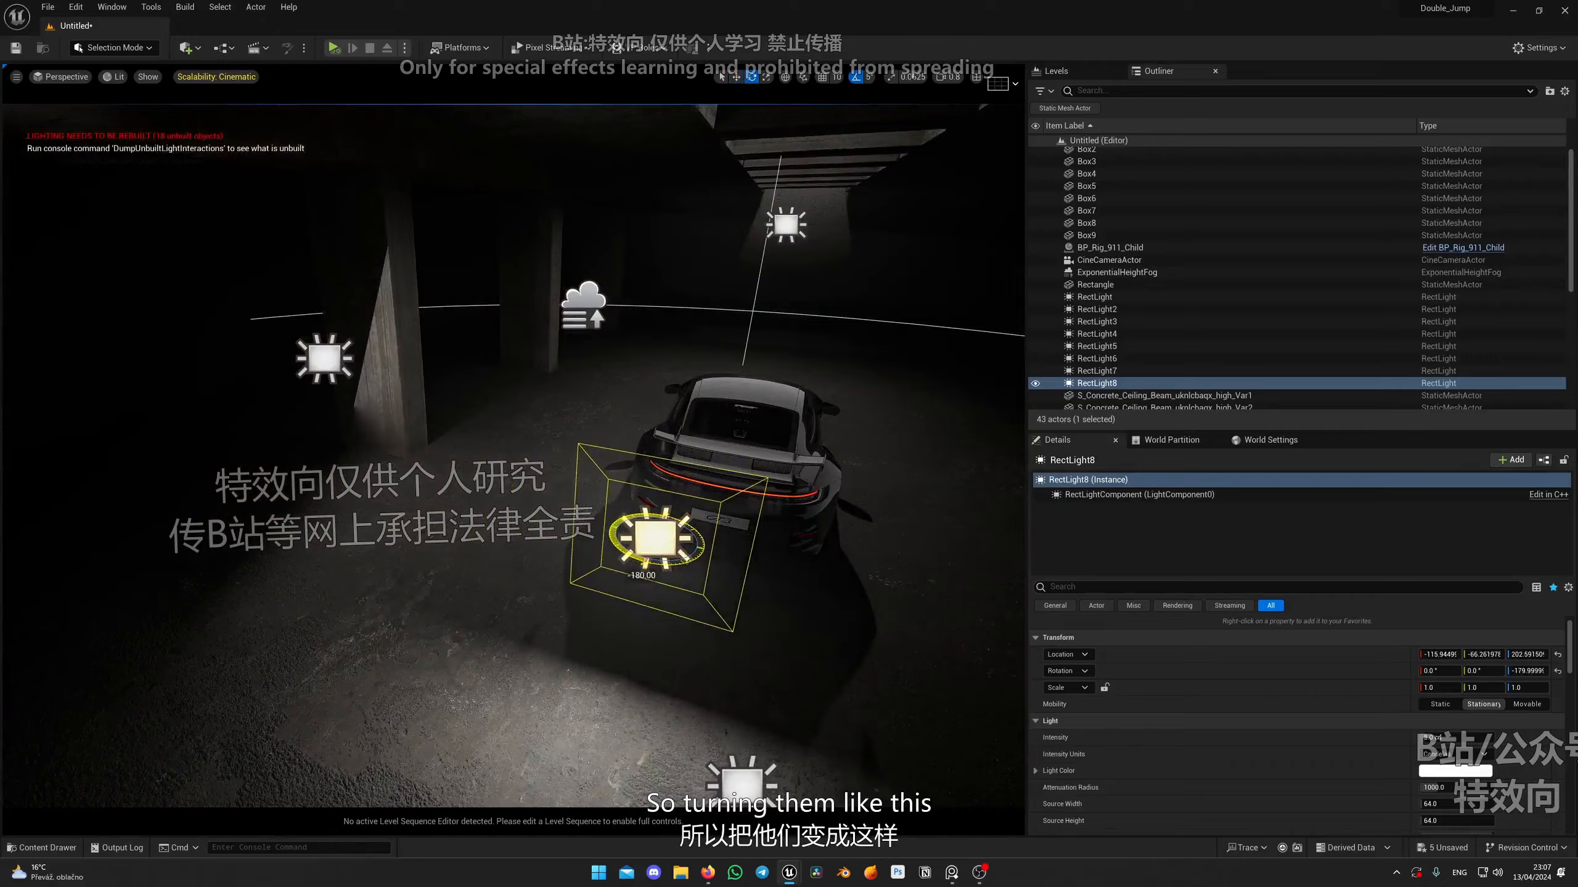
pyautogui.moveTo(798, 556); pyautogui.dragTo(739, 563, button='right')
pyautogui.press('w')
pyautogui.moveTo(475, 492); pyautogui.dragTo(575, 419)
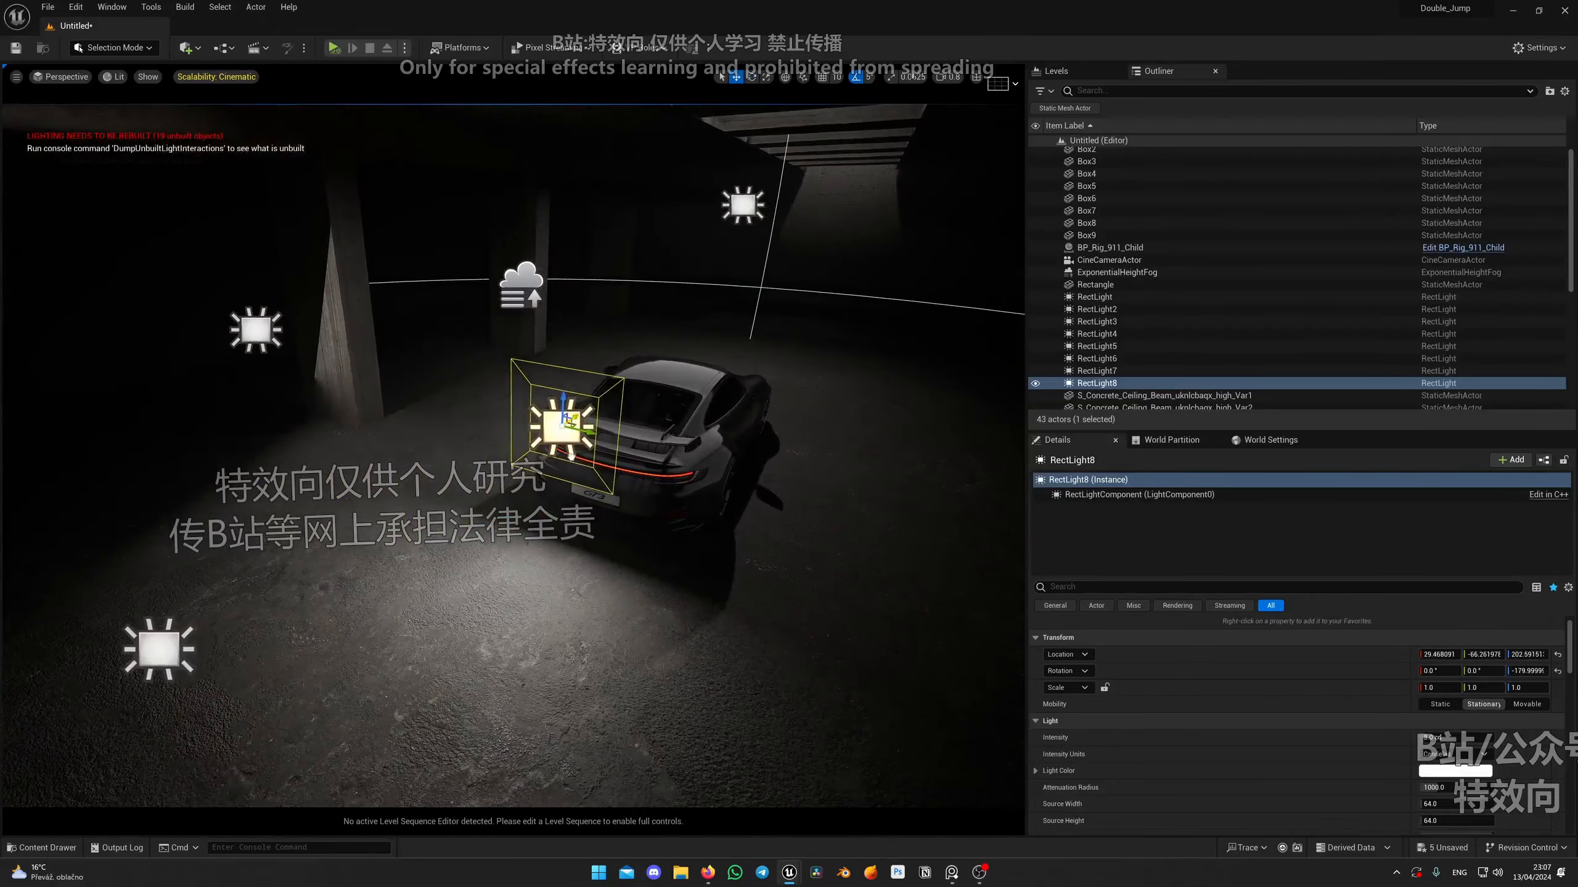
pyautogui.moveTo(581, 439); pyautogui.dragTo(584, 437, button='right')
pyautogui.moveTo(568, 426); pyautogui.dragTo(588, 433)
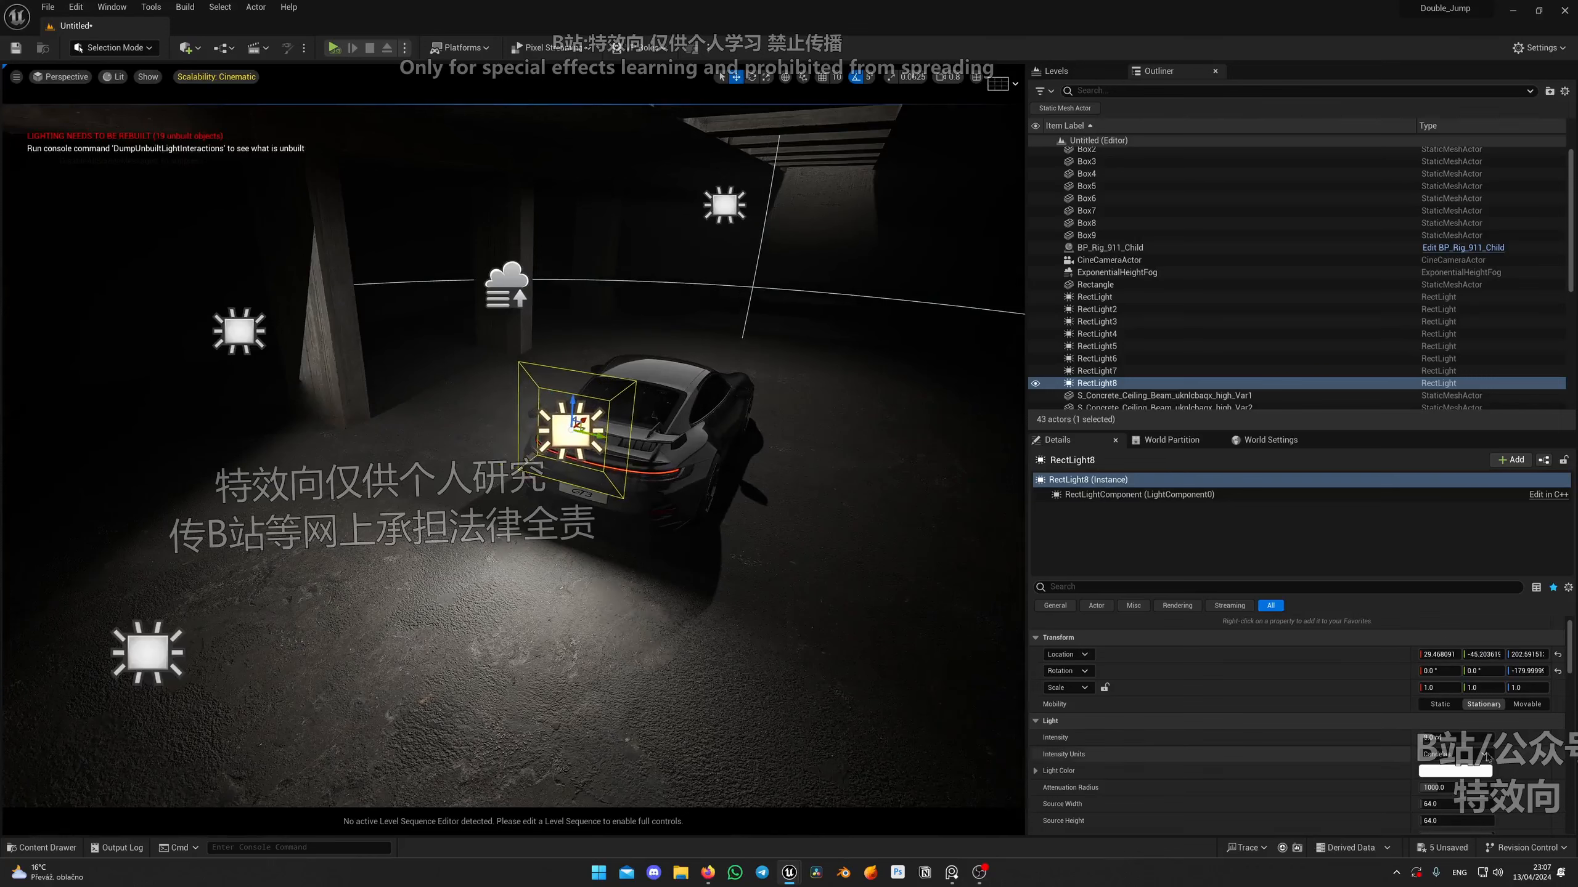
# Set the intensity of the new taillight rectangle light to 2 cd.
pyautogui.click(1441, 738)
pyautogui.write('2')
pyautogui.press('Return')
# Reduce the new light's source height to a narrow strip and lower it to the level of the taillights.
pyautogui.moveTo(695, 485)
pyautogui.mouseDown(button='right')
pyautogui.moveTo(681, 445)
pyautogui.moveTo(690, 482)
pyautogui.mouseUp(button='right')
pyautogui.scroll(-3, 1413, 781)
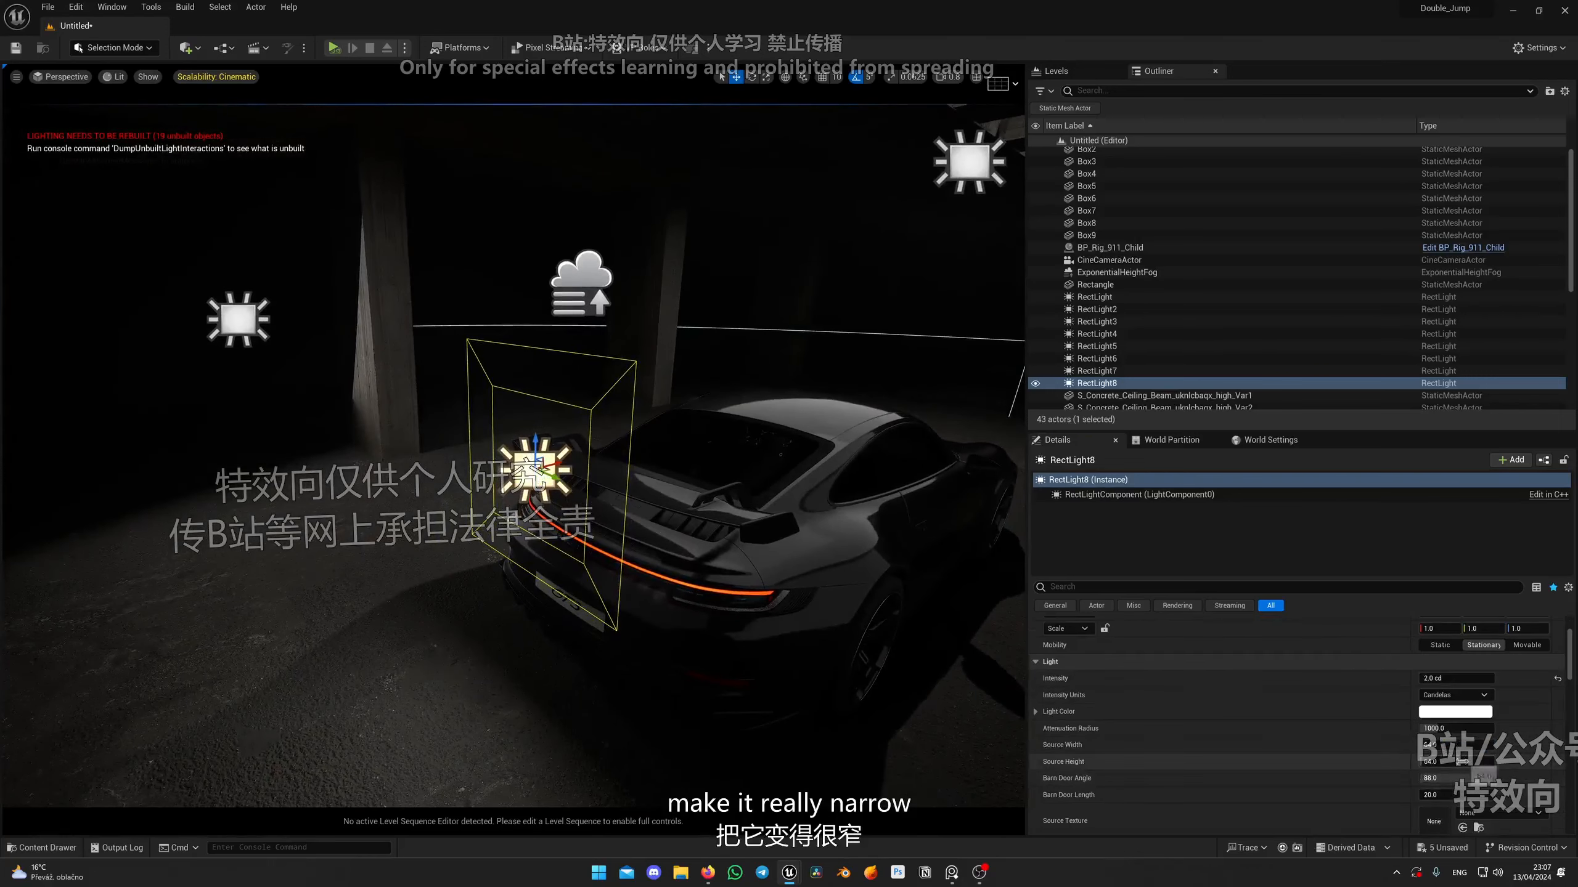
pyautogui.moveTo(1480, 783); pyautogui.dragTo(1447, 783)
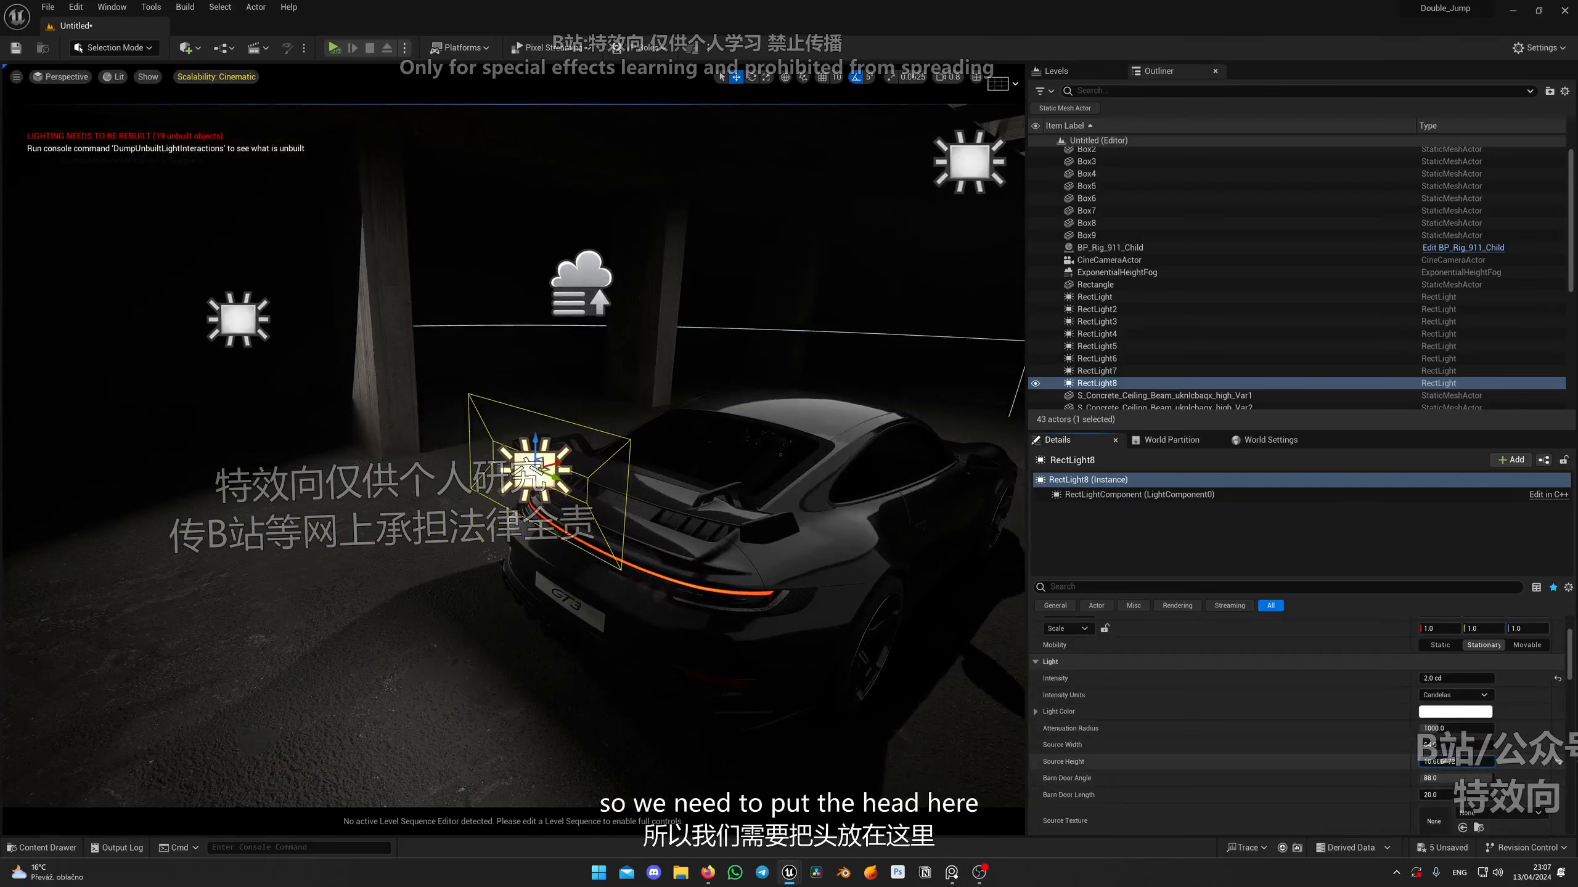
pyautogui.moveTo(535, 445); pyautogui.dragTo(536, 522)
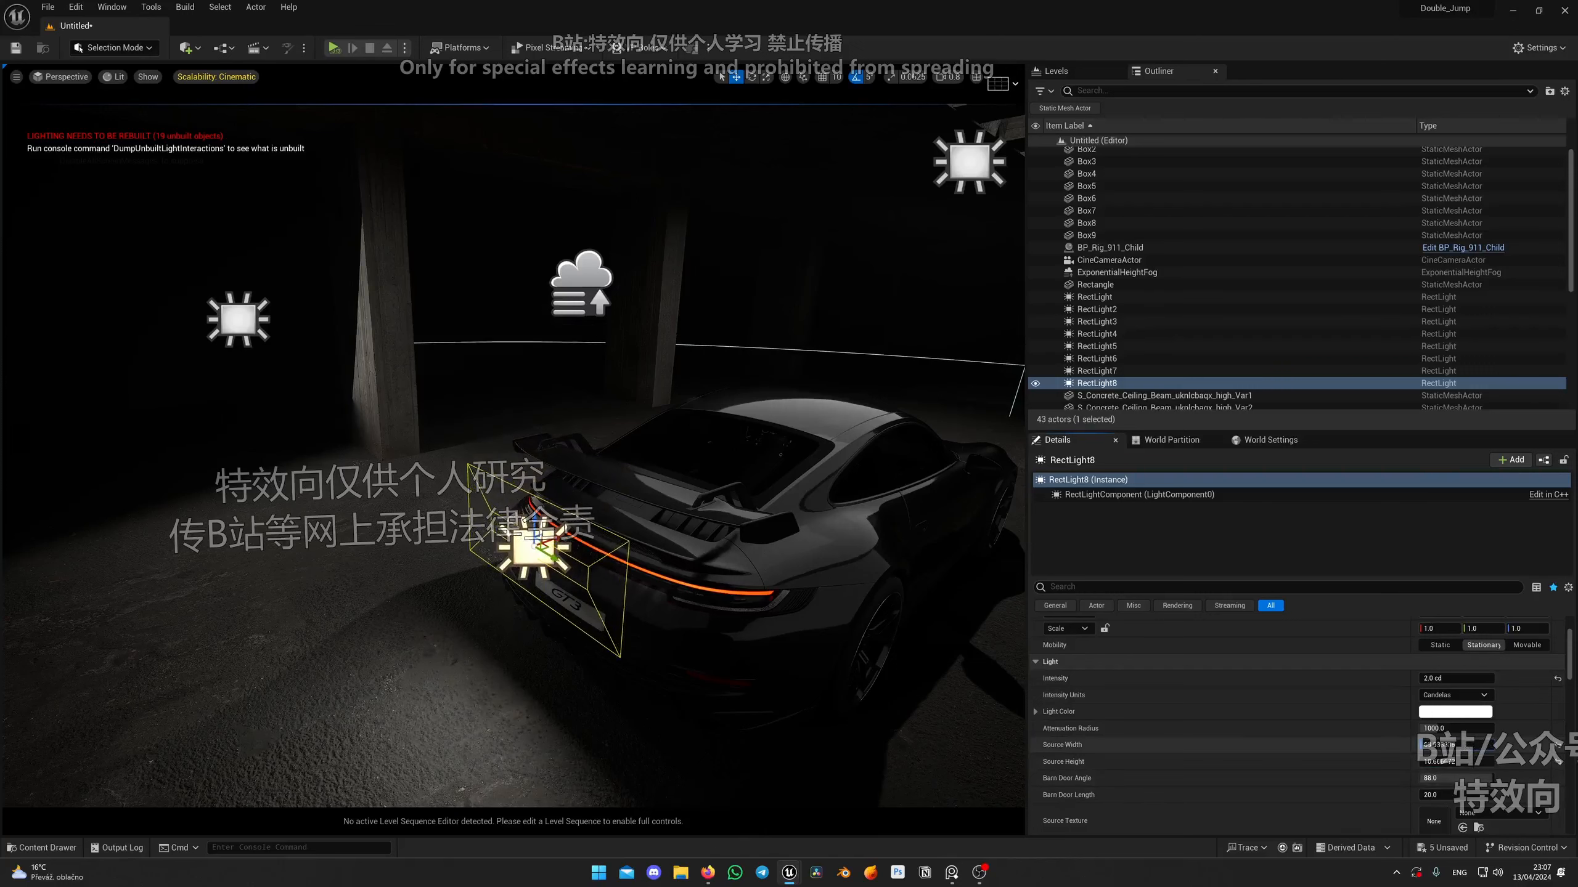
pyautogui.press('f')
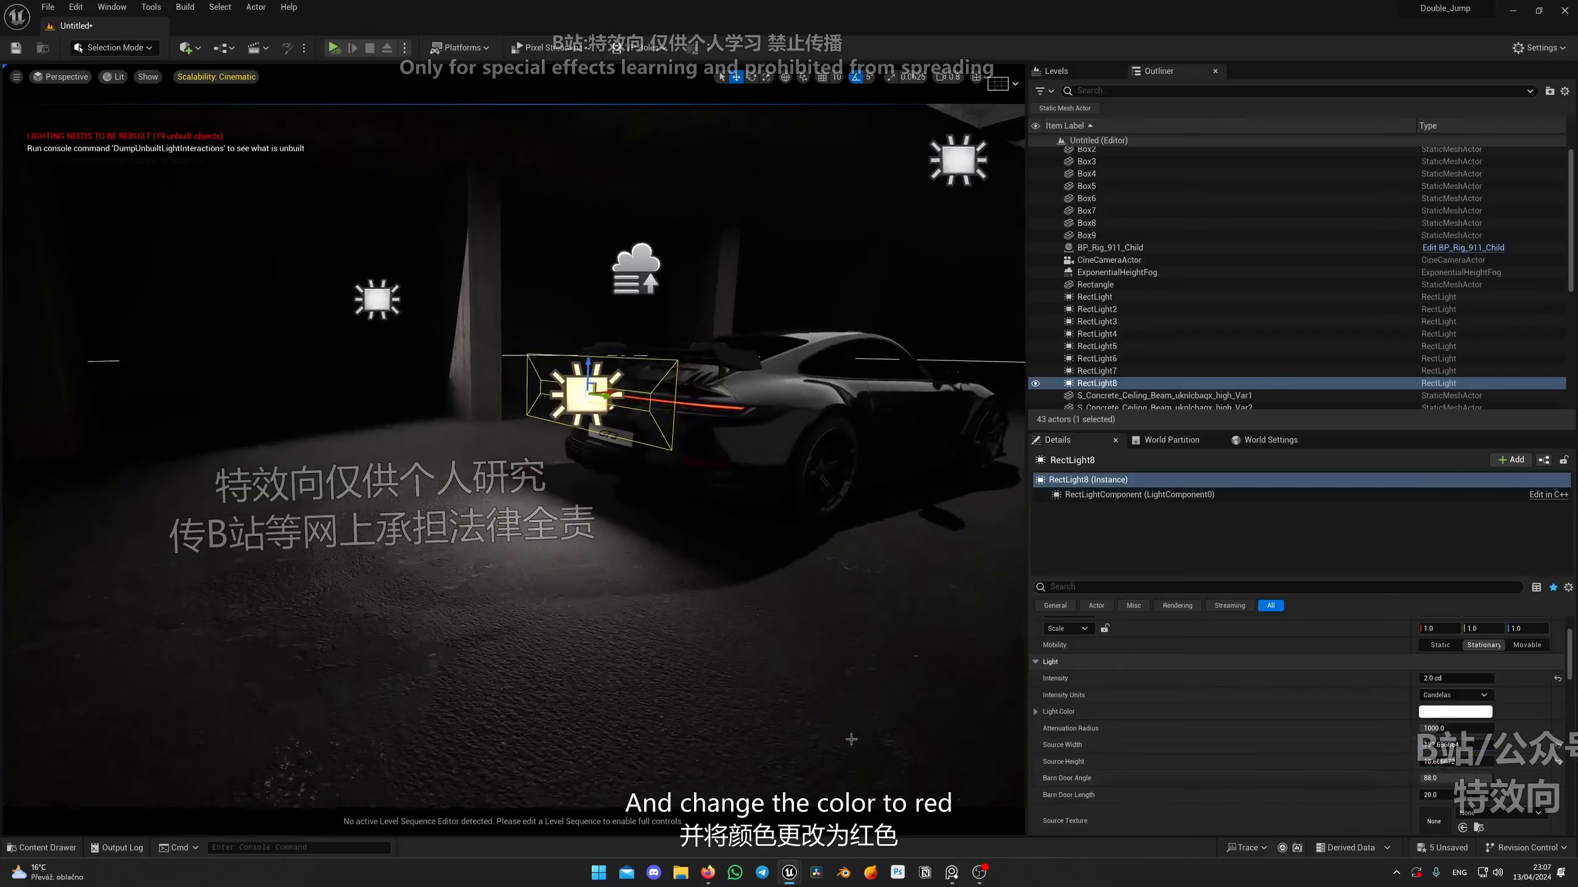
# Change the taillight rectangle light's color to red and set its intensity to 1 cd.
pyautogui.click(1478, 713)
pyautogui.moveTo(1303, 637); pyautogui.dragTo(1345, 634)
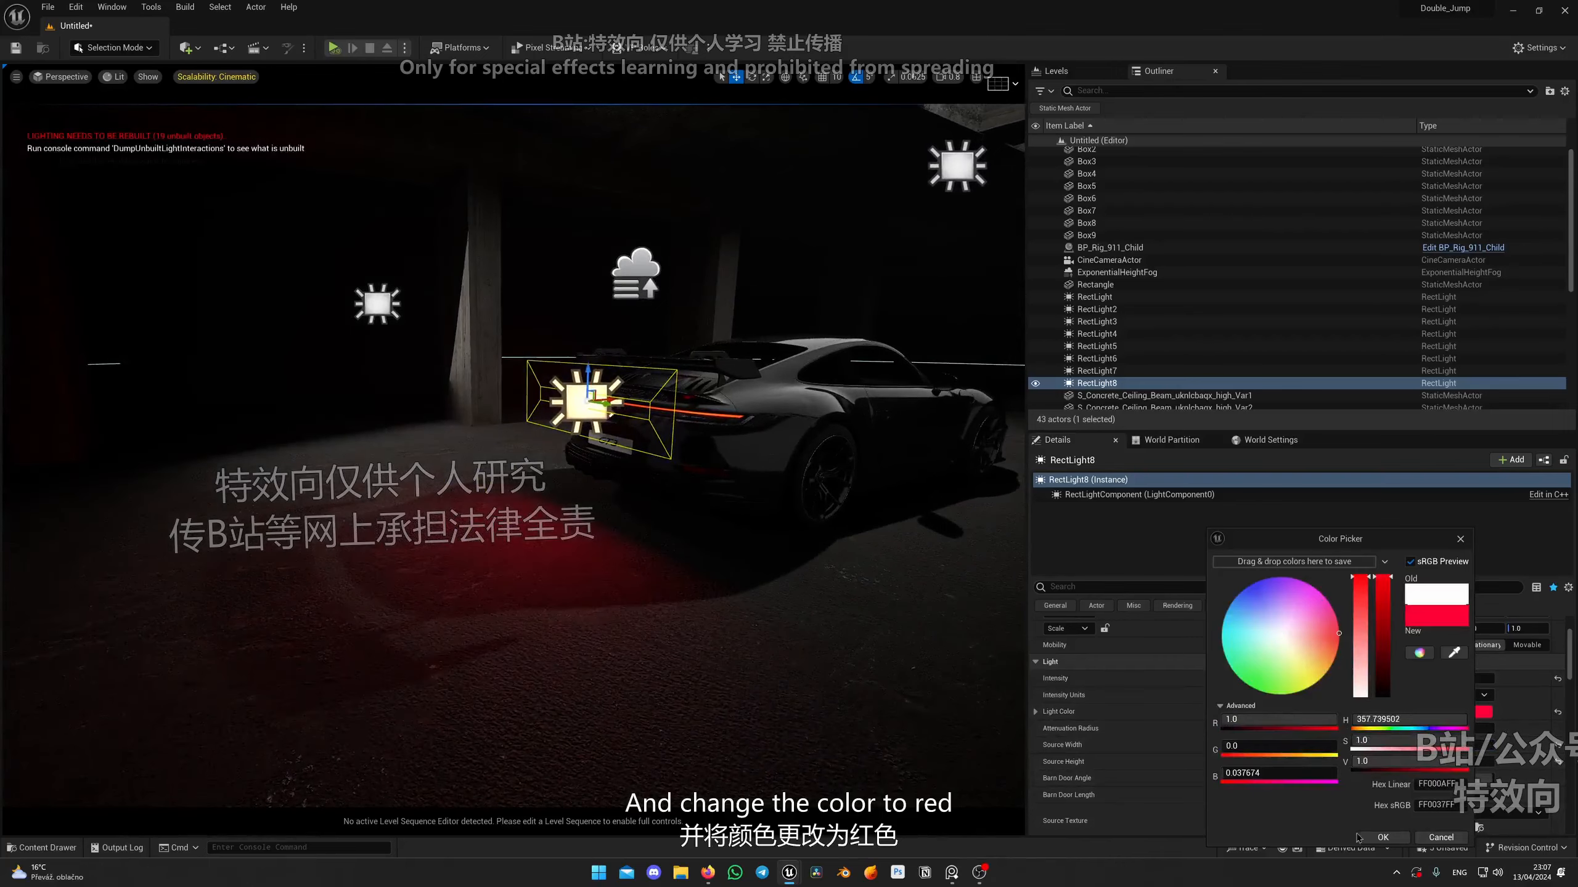
pyautogui.click(1383, 837)
pyautogui.moveTo(869, 659); pyautogui.dragTo(696, 528, button='right')
pyautogui.click(1453, 678)
pyautogui.write('1g')
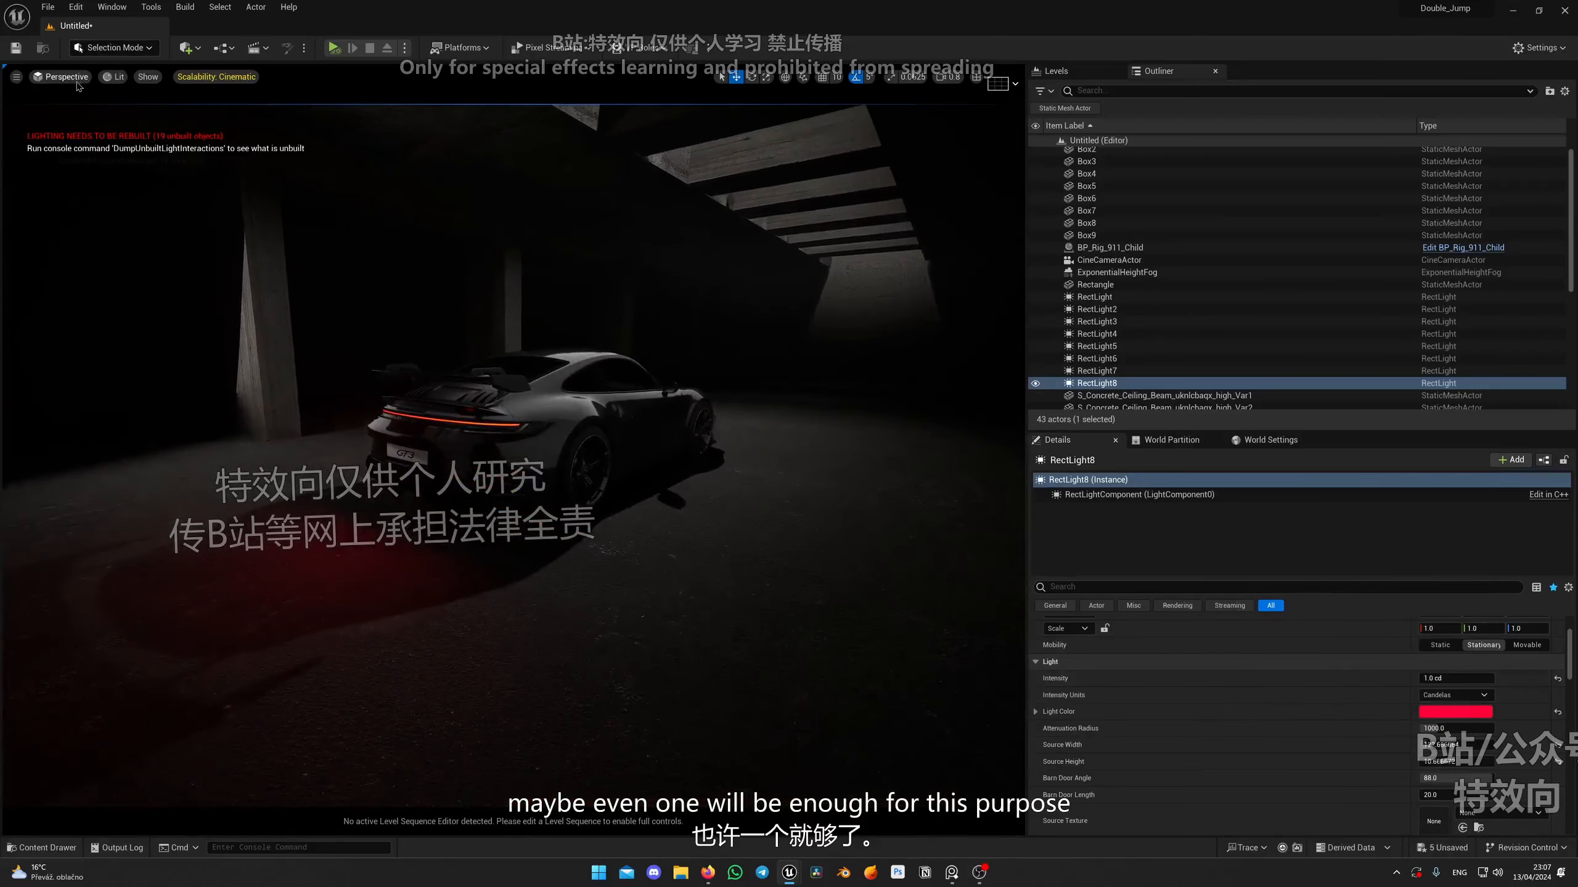
# View the scene through CineCameraActor and set the Exponential Height Fog's Fog Density to 0.05.
pyautogui.click(78, 77)
pyautogui.click(87, 248)
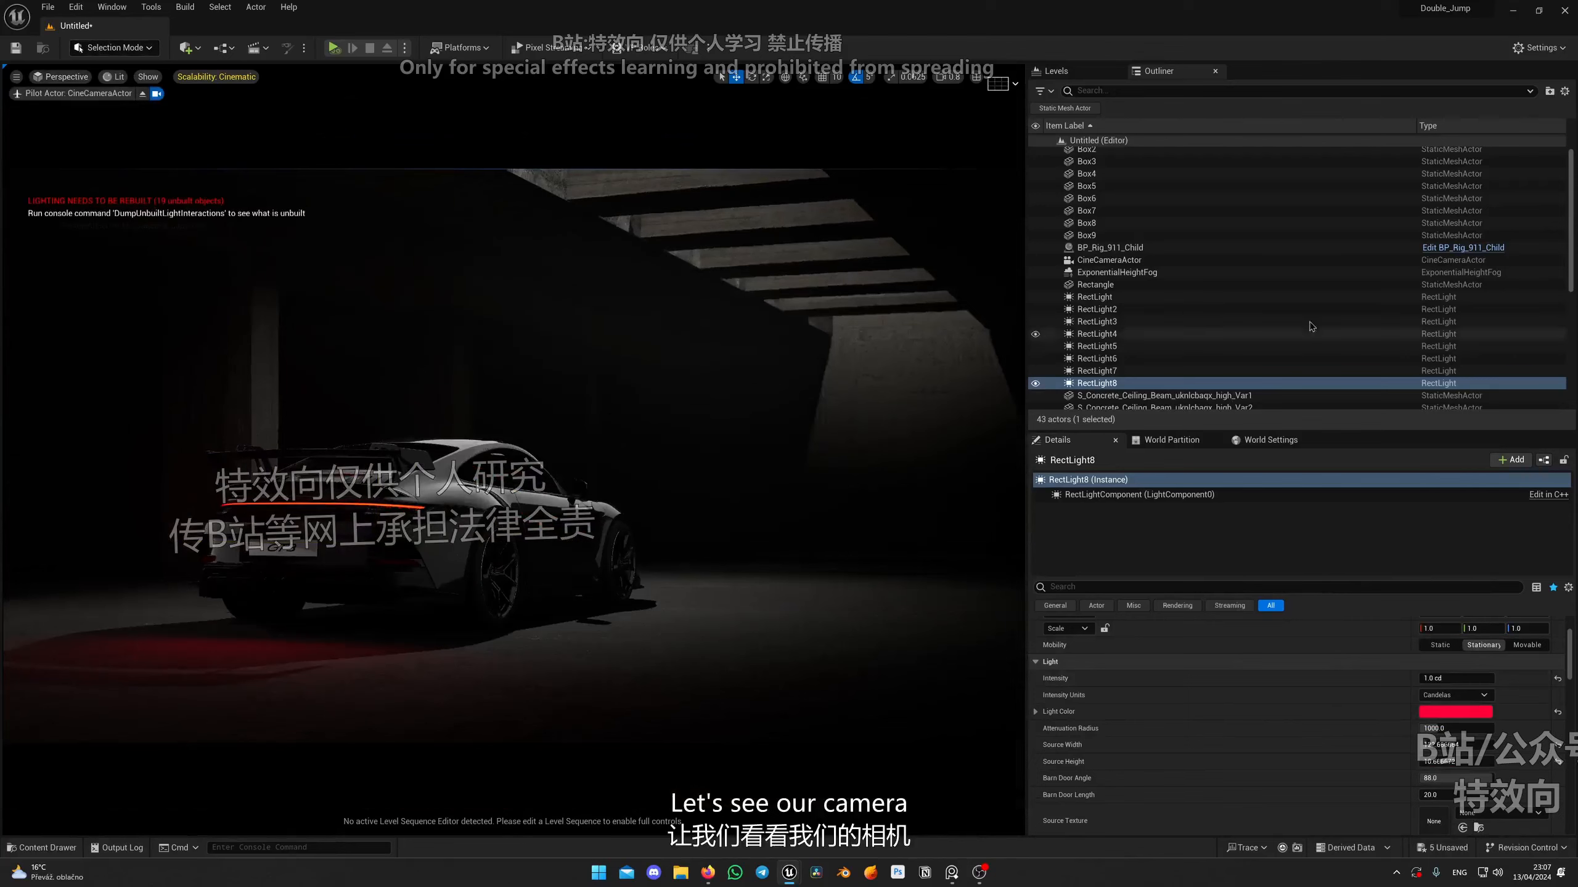
pyautogui.click(1273, 285)
pyautogui.click(1103, 274)
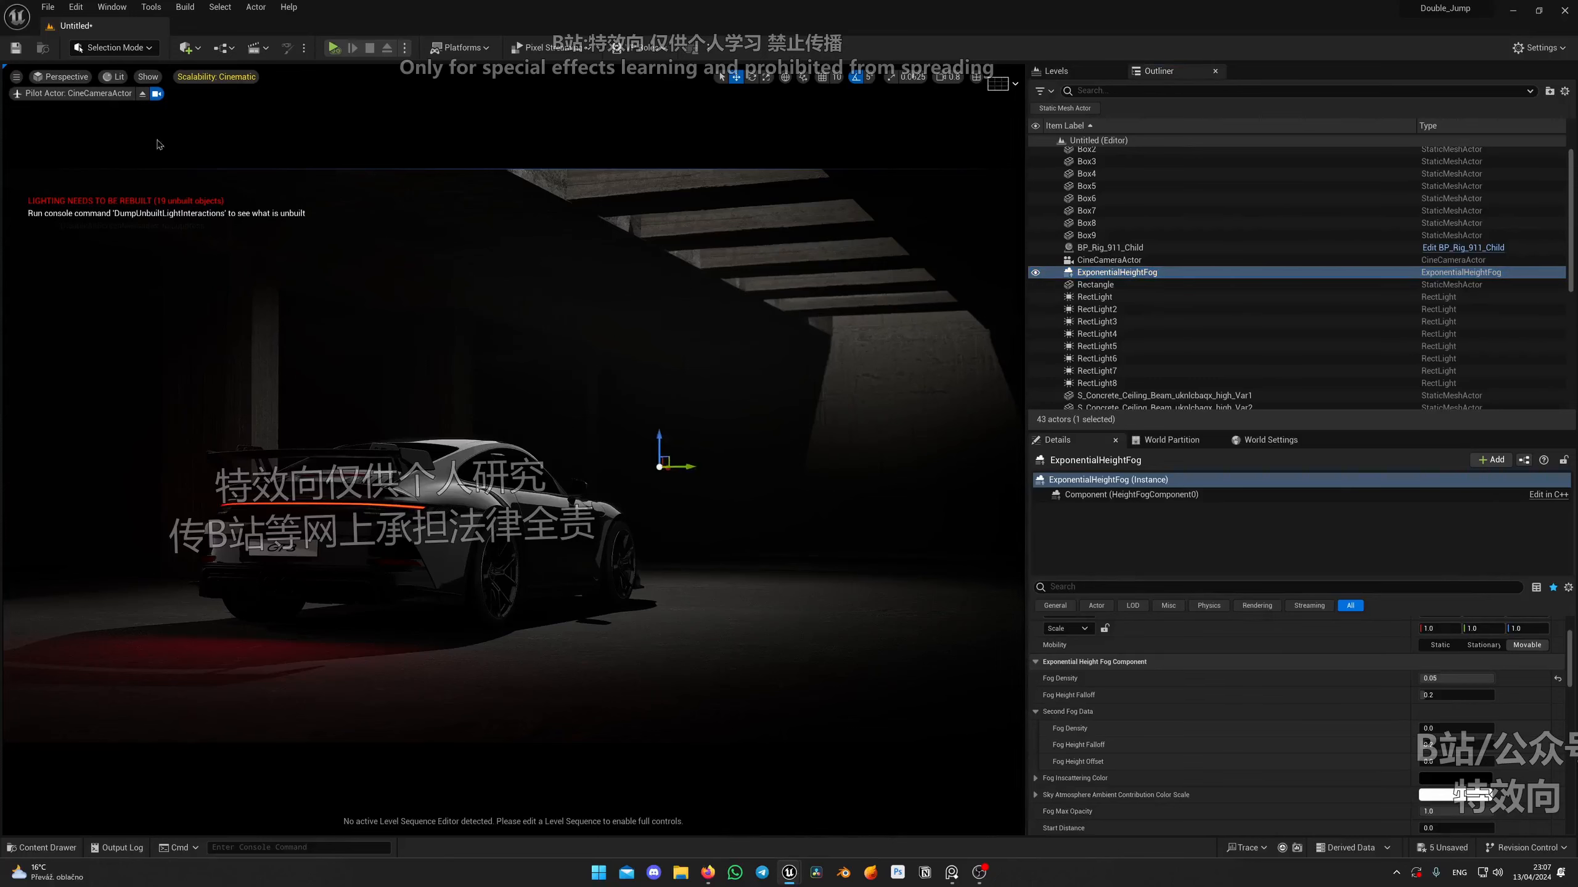
# Examine the foggy garage in the free and camera views, and compare it with the car reference images in PureRef.
pyautogui.click(142, 93)
pyautogui.moveTo(644, 436)
pyautogui.mouseDown(button='right')
pyautogui.moveTo(597, 398)
pyautogui.moveTo(565, 401)
pyautogui.moveTo(643, 435)
pyautogui.mouseUp(button='right')
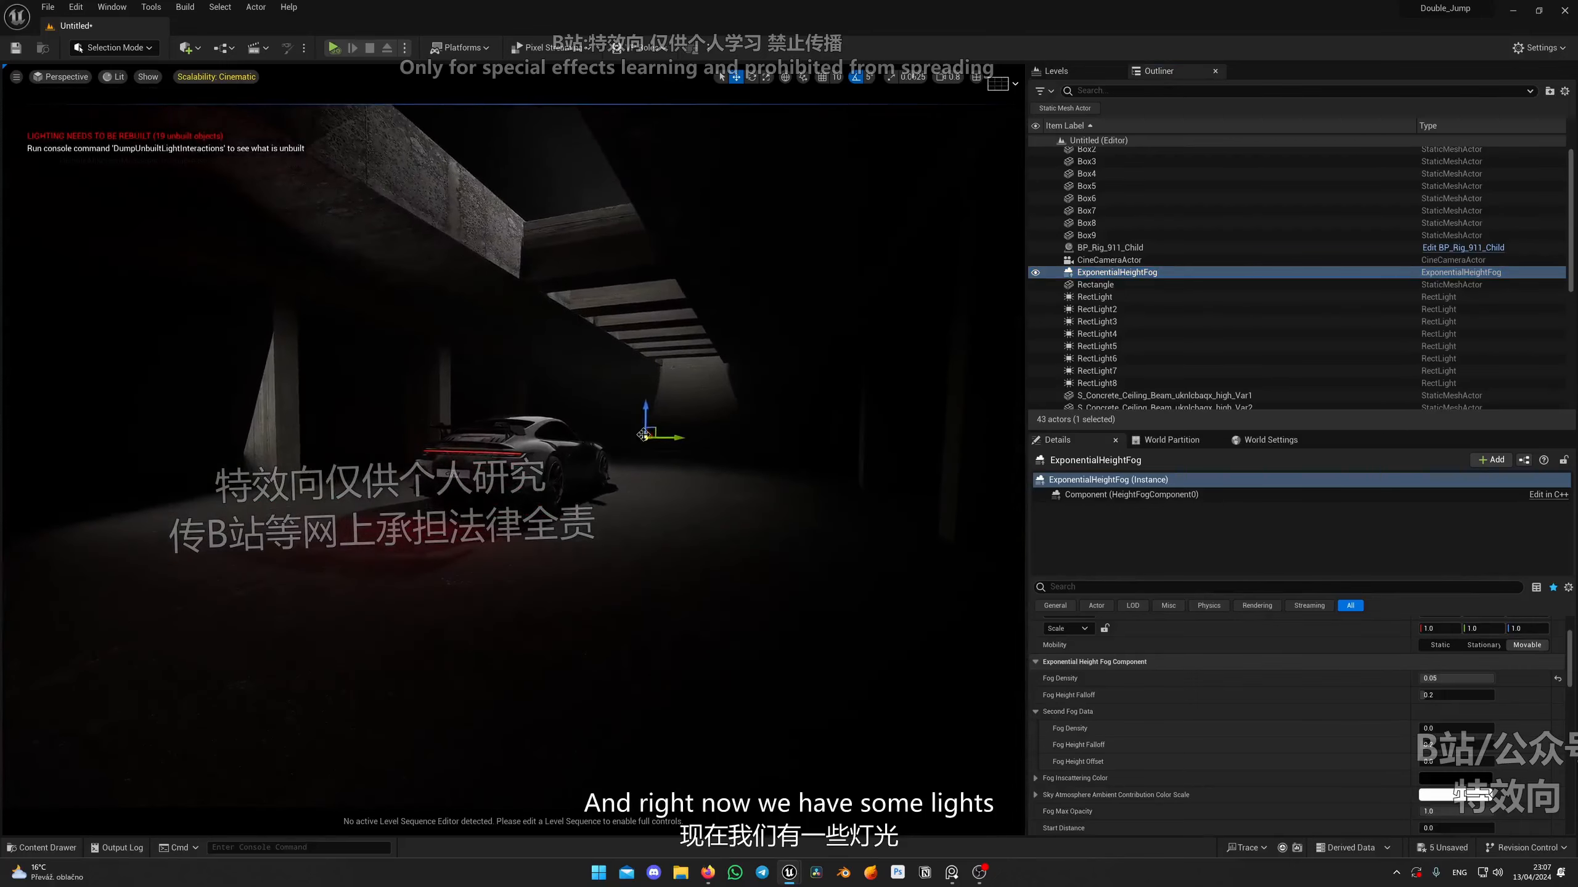
pyautogui.moveTo(648, 496); pyautogui.dragTo(573, 297, button='right')
pyautogui.click(61, 77)
pyautogui.click(100, 217)
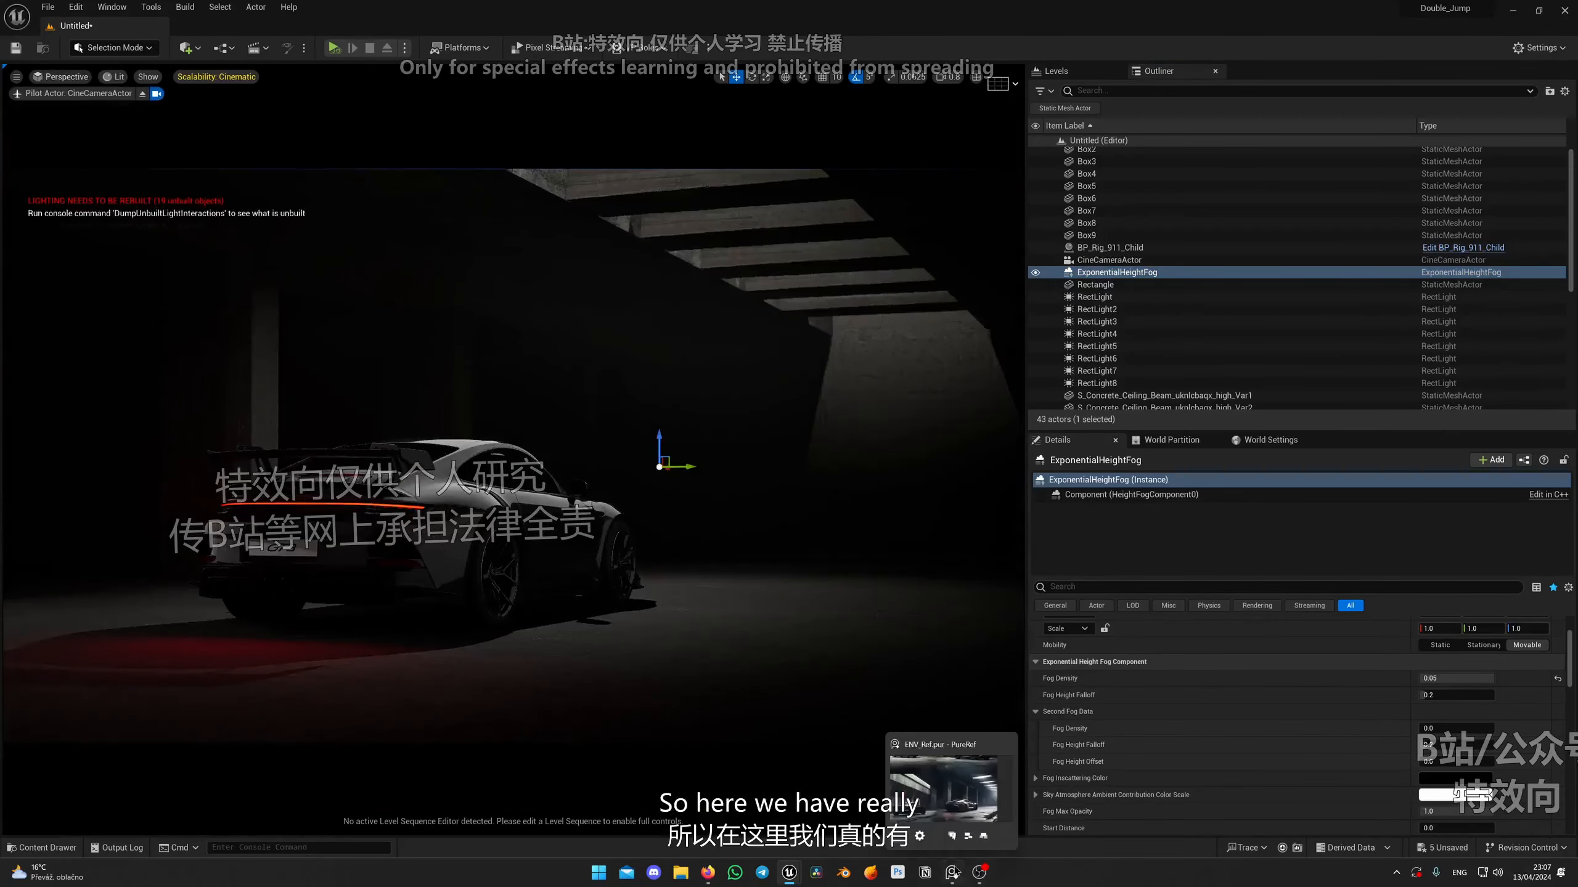
pyautogui.click(951, 872)
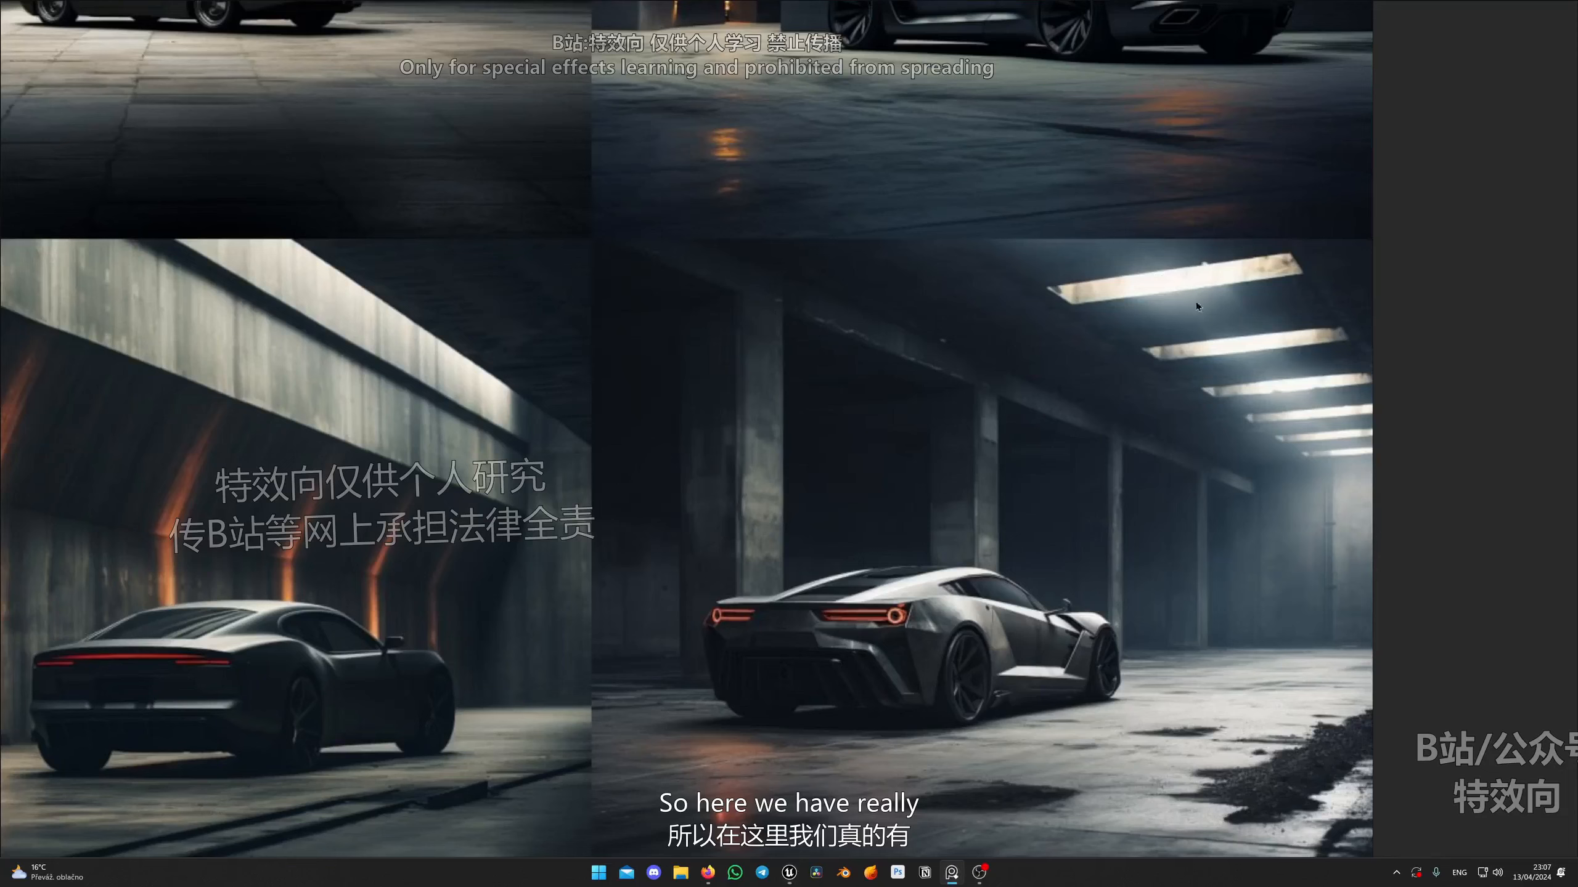
pyautogui.hotkey('alt', 'Tab')
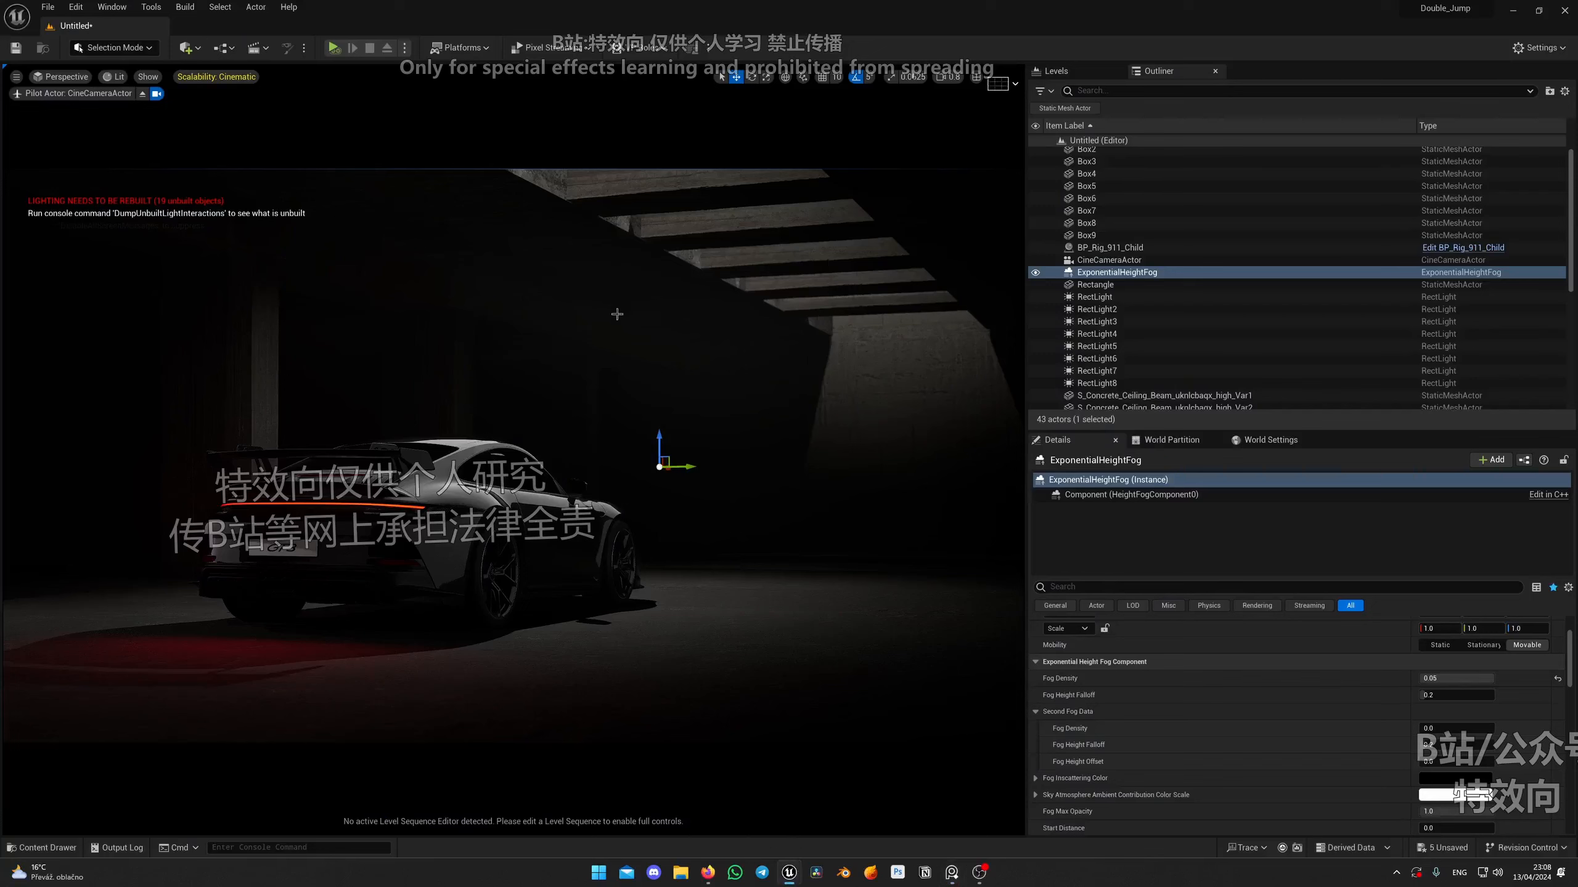
# Leave the camera view and duplicate RectLight4 above the roof, offsetting the copy a short way along the ceiling opening.
pyautogui.click(142, 94)
pyautogui.moveTo(711, 331); pyautogui.dragTo(724, 298, button='right')
pyautogui.click(630, 242)
pyautogui.press('e')
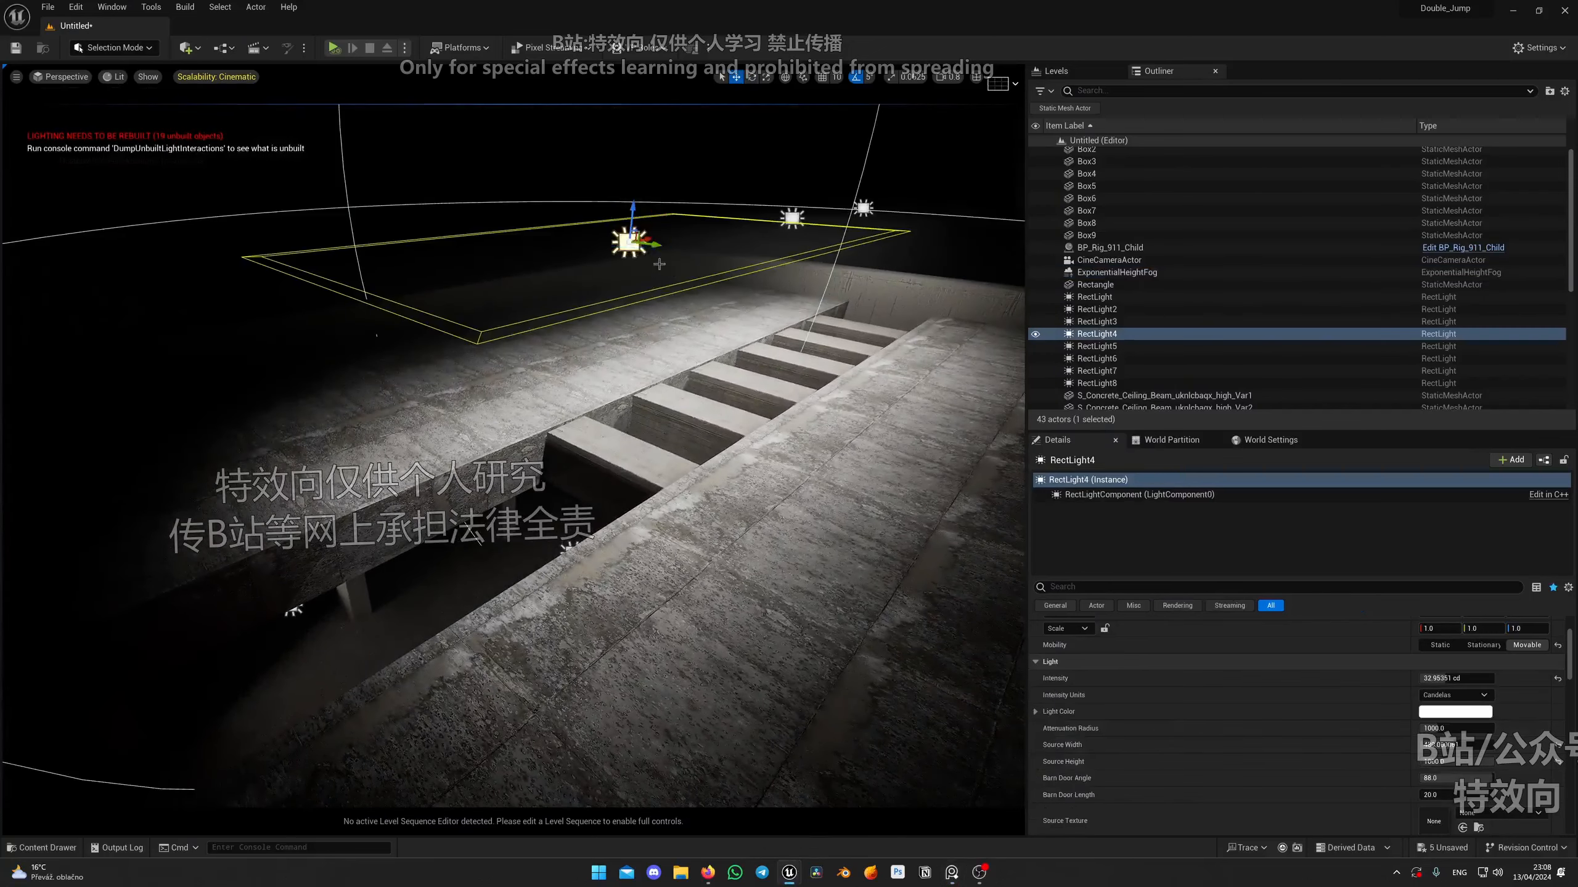
pyautogui.keyDown('alt'); pyautogui.moveTo(658, 265); pyautogui.dragTo(579, 268); pyautogui.keyUp('alt')
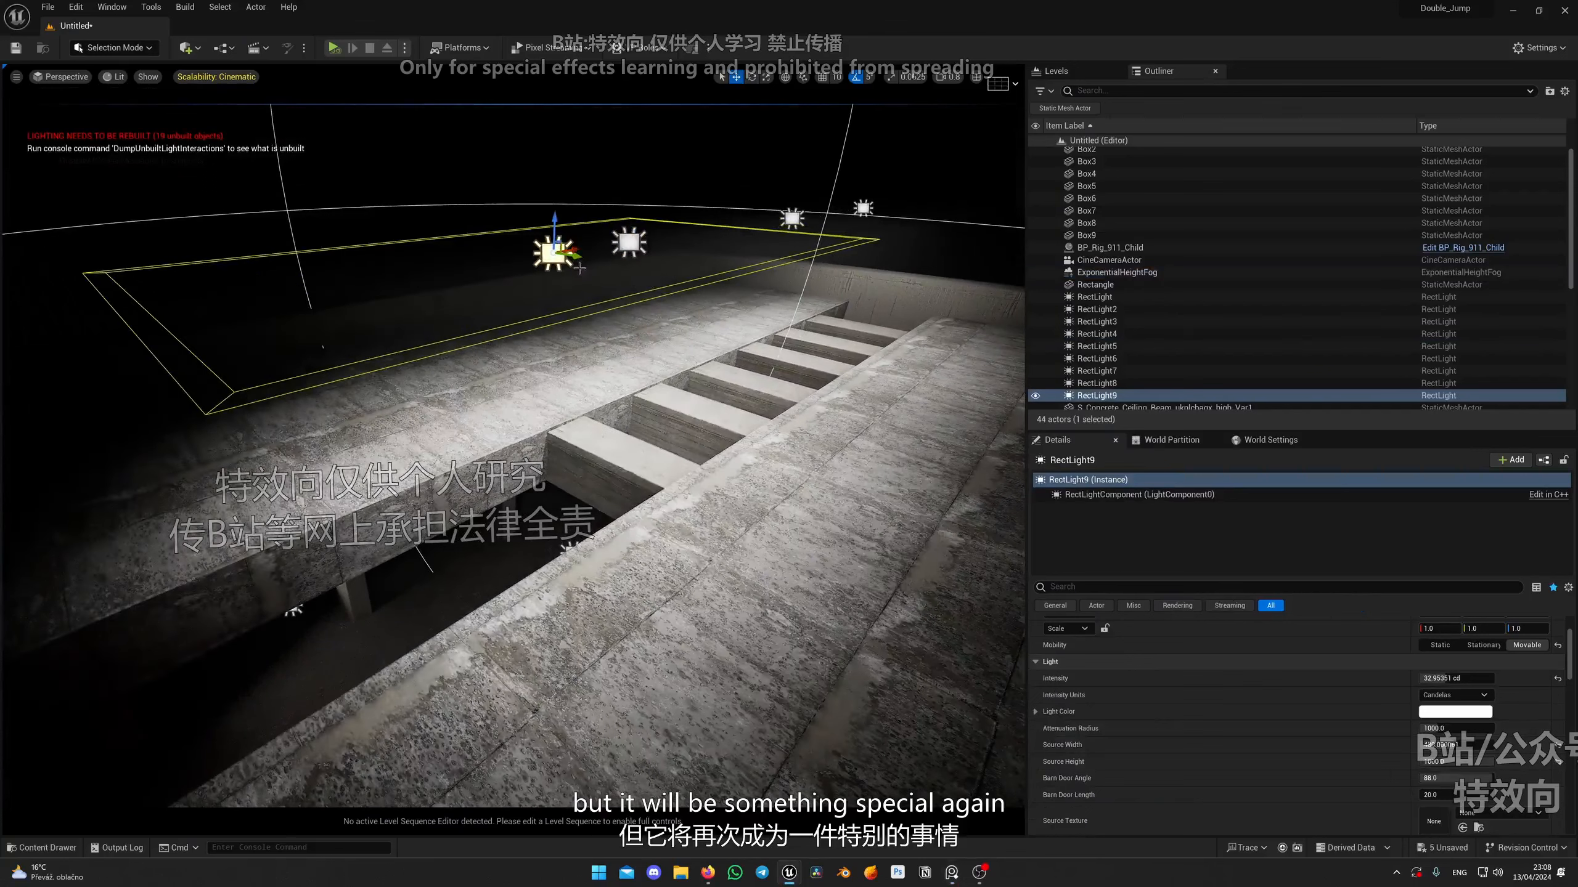
# Select the six concrete crossbeams spanning the ceiling opening and enable lighting channel 2 on them.
pyautogui.click(616, 447)
pyautogui.keyDown('shift'); pyautogui.click(688, 427); pyautogui.keyUp('shift')
pyautogui.keyDown('shift'); pyautogui.click(744, 384); pyautogui.keyUp('shift')
pyautogui.keyDown('shift'); pyautogui.click(787, 360); pyautogui.keyUp('shift')
pyautogui.keyDown('shift'); pyautogui.click(821, 342); pyautogui.keyUp('shift')
pyautogui.keyDown('shift'); pyautogui.click(853, 325); pyautogui.keyUp('shift')
pyautogui.scroll(-5, 1444, 654)
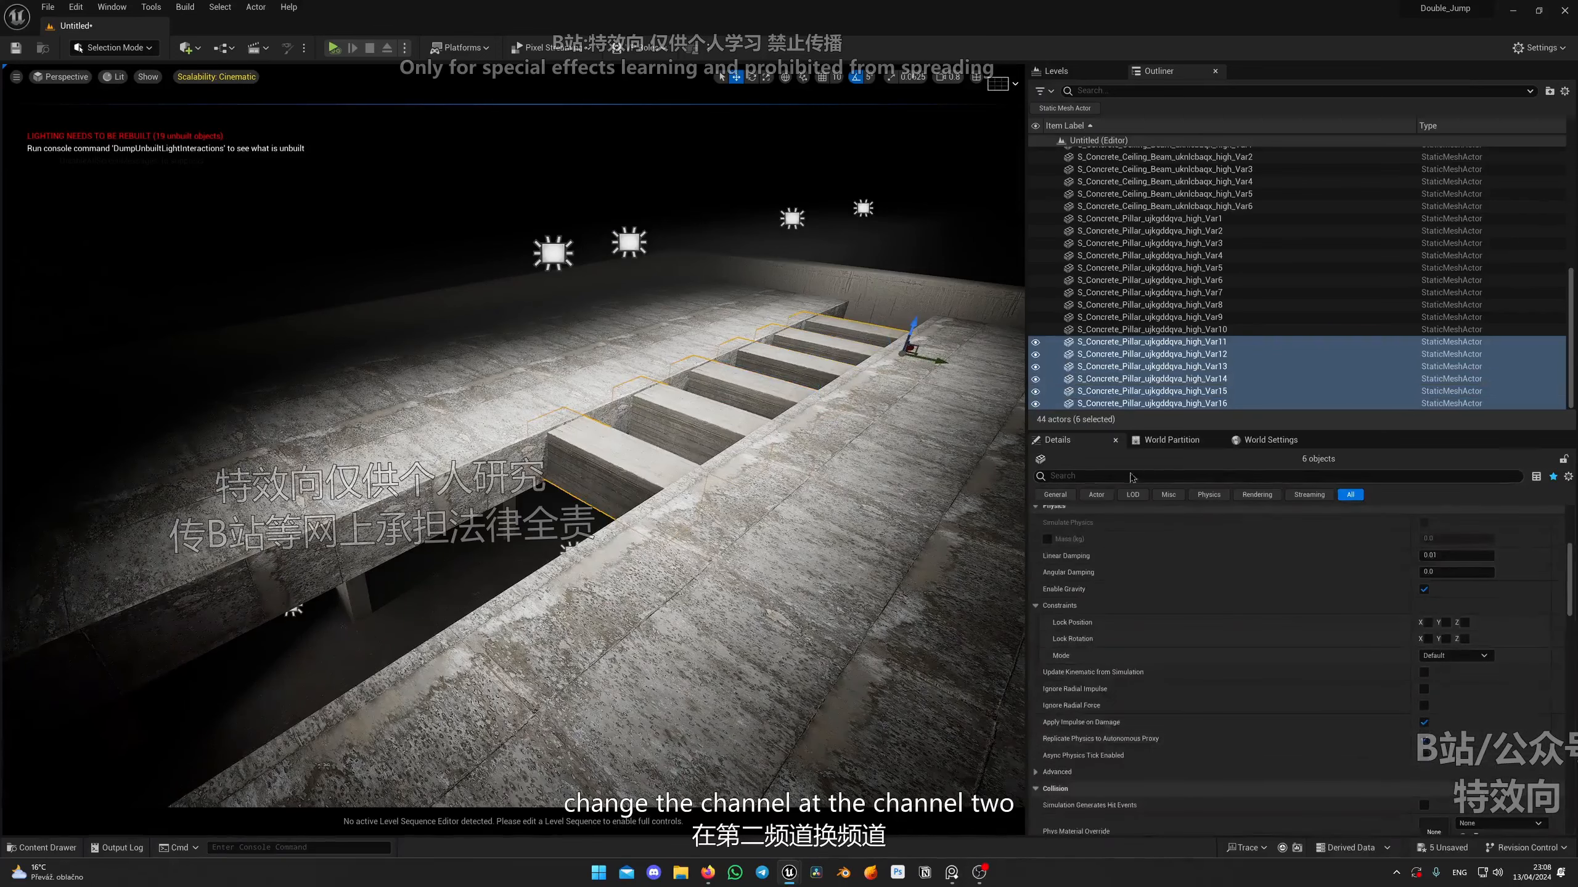
pyautogui.click(1423, 663)
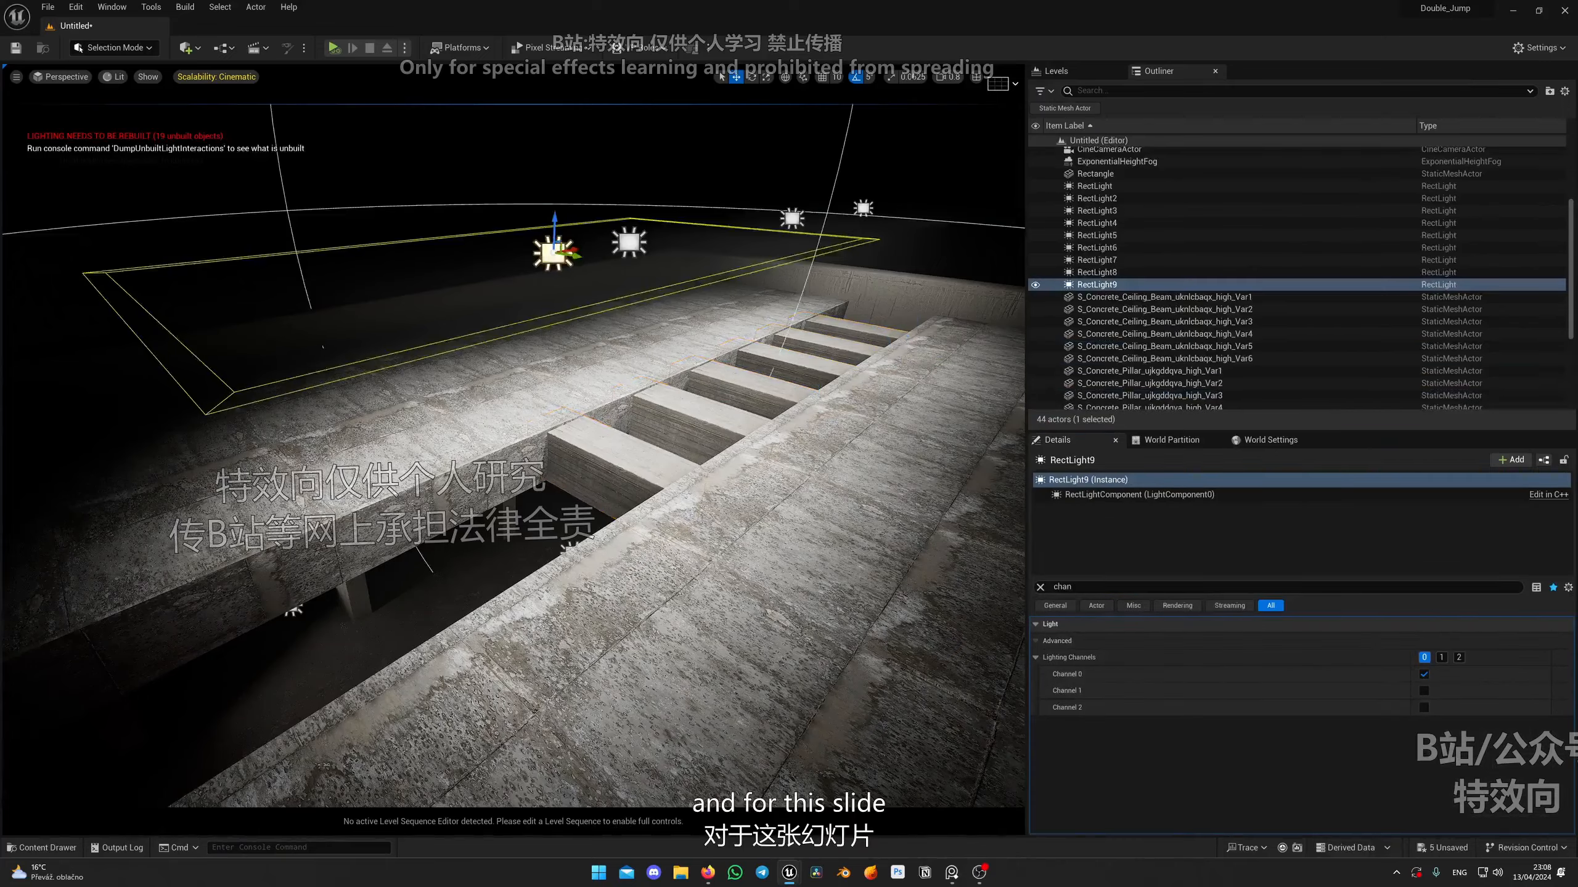
# Raise the intensity of RectLight9 and rotate it to a pitch of -70° with zero roll and yaw.
pyautogui.moveTo(654, 324); pyautogui.dragTo(654, 324, button='right')
pyautogui.click(1040, 587)
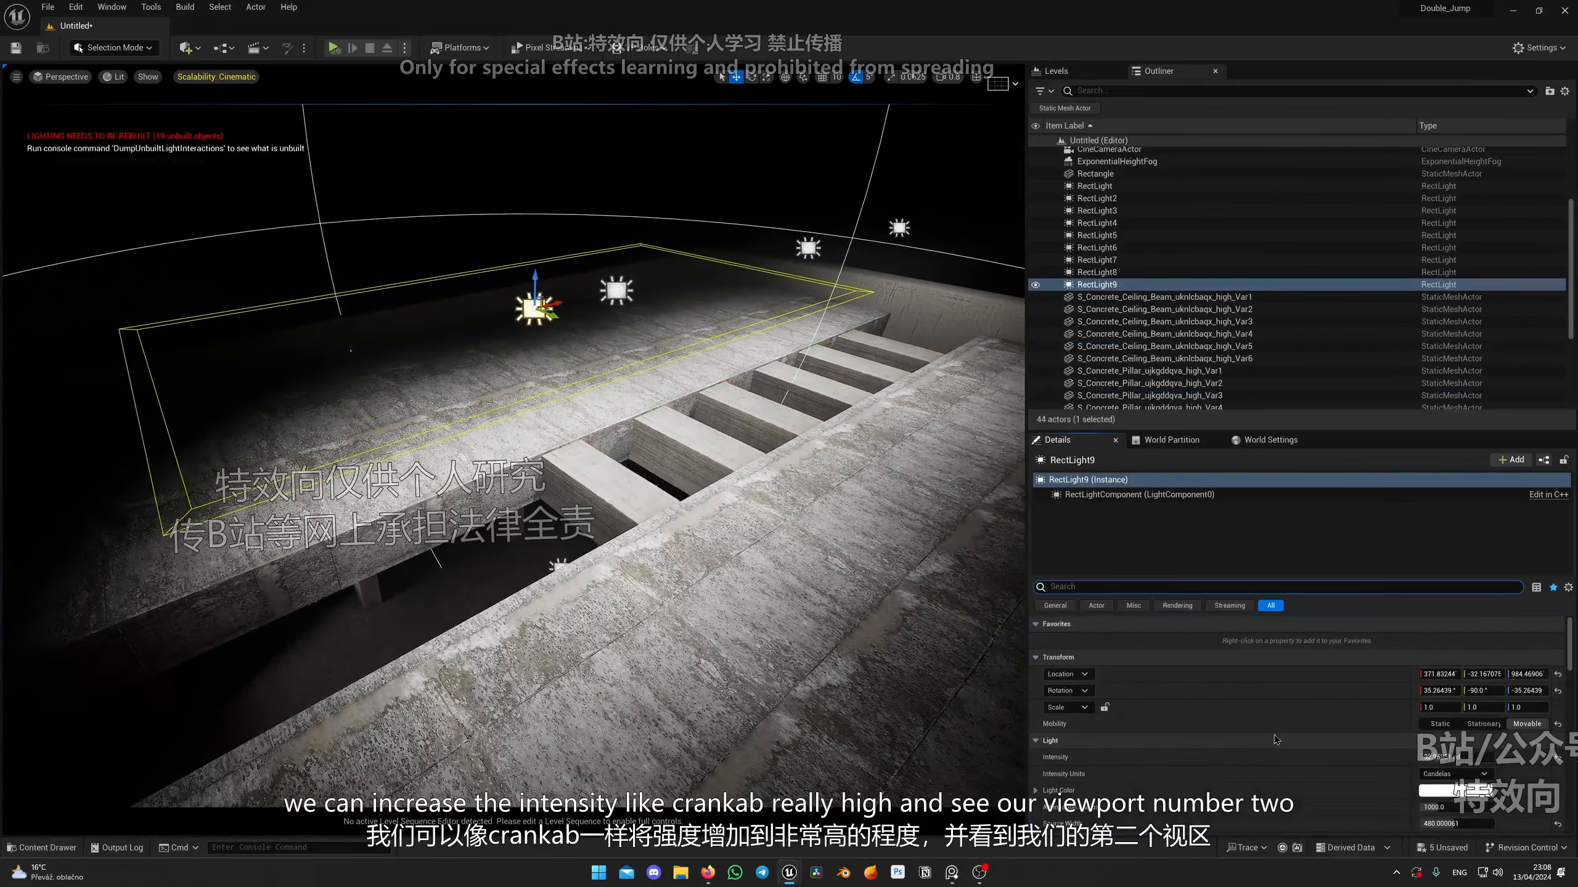
pyautogui.moveTo(1442, 756); pyautogui.dragTo(1496, 756)
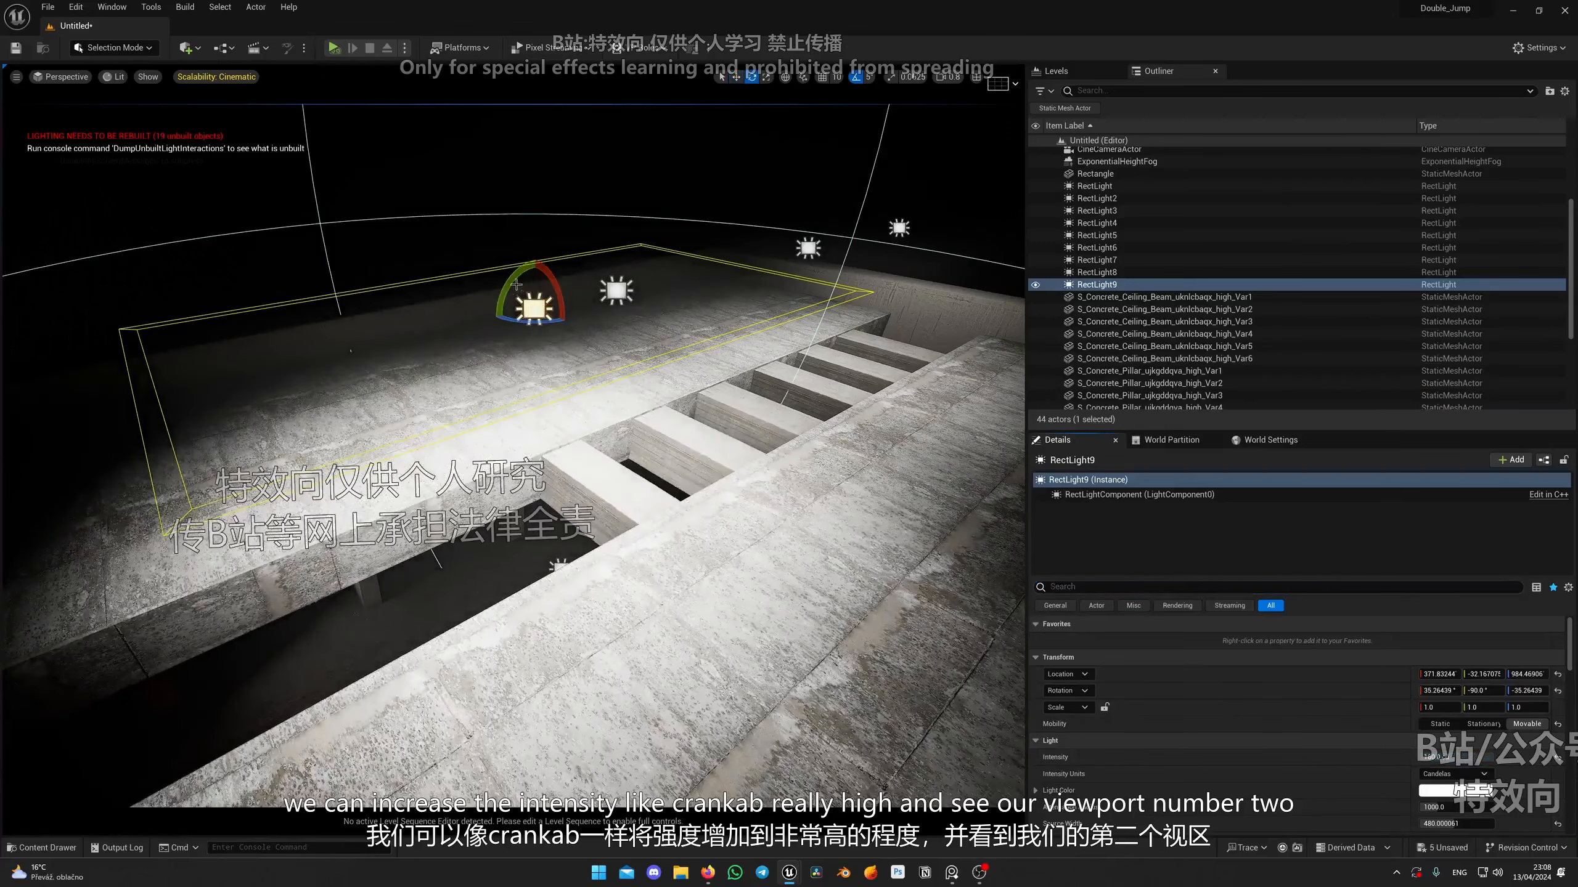
pyautogui.moveTo(516, 285); pyautogui.dragTo(209, 144)
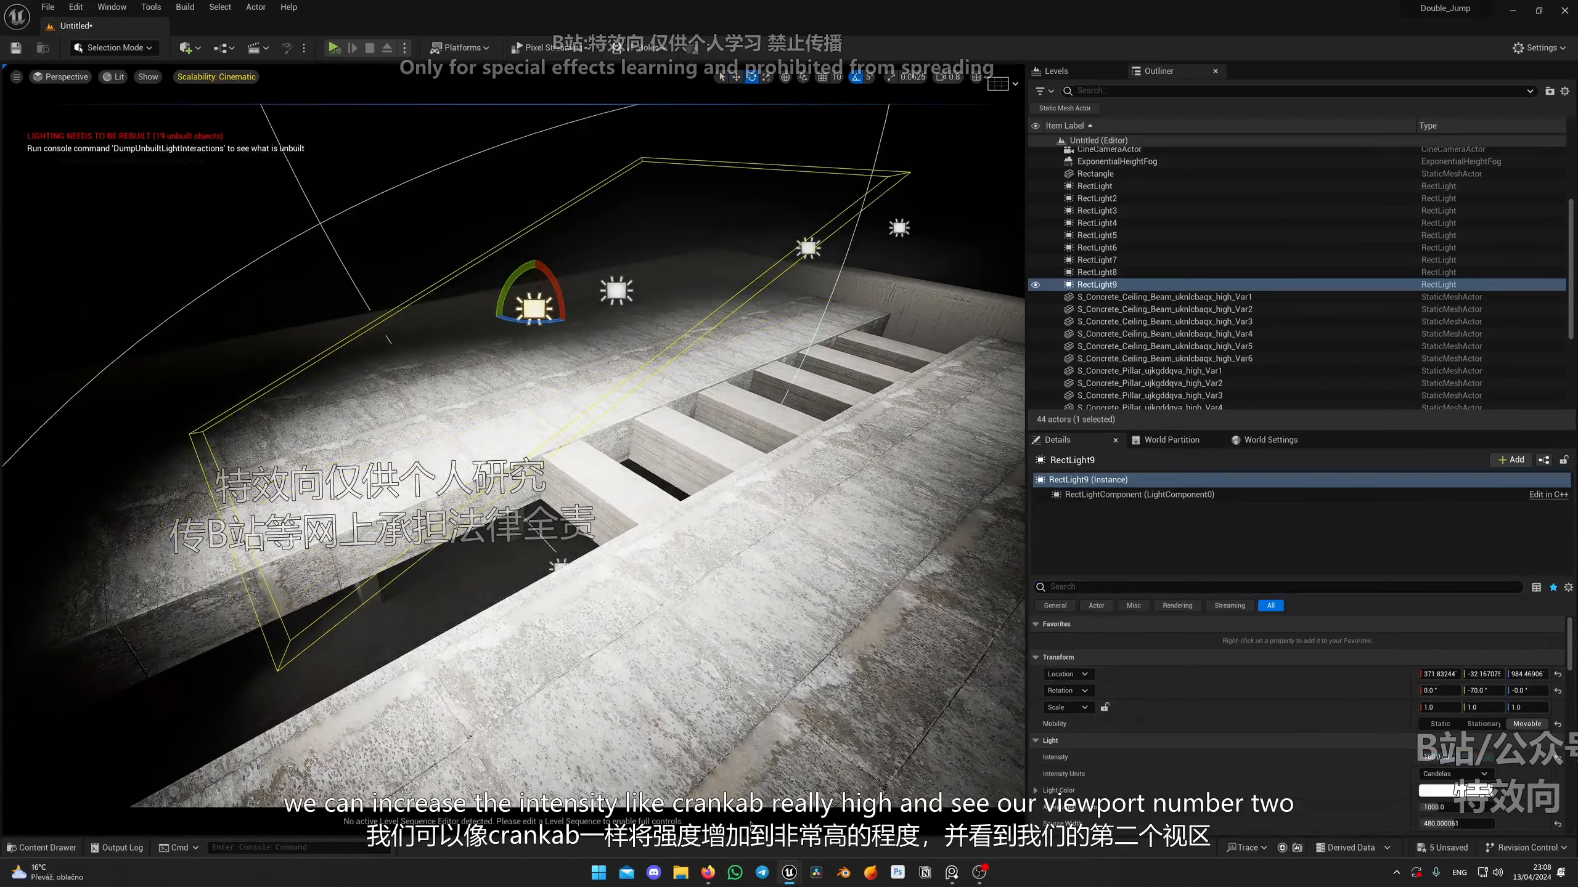
# Bring up Viewport 2 with the camera shot and move RectLight9 above the roof beside the crossbeams.
pyautogui.moveTo(790, 873)
pyautogui.click(978, 801)
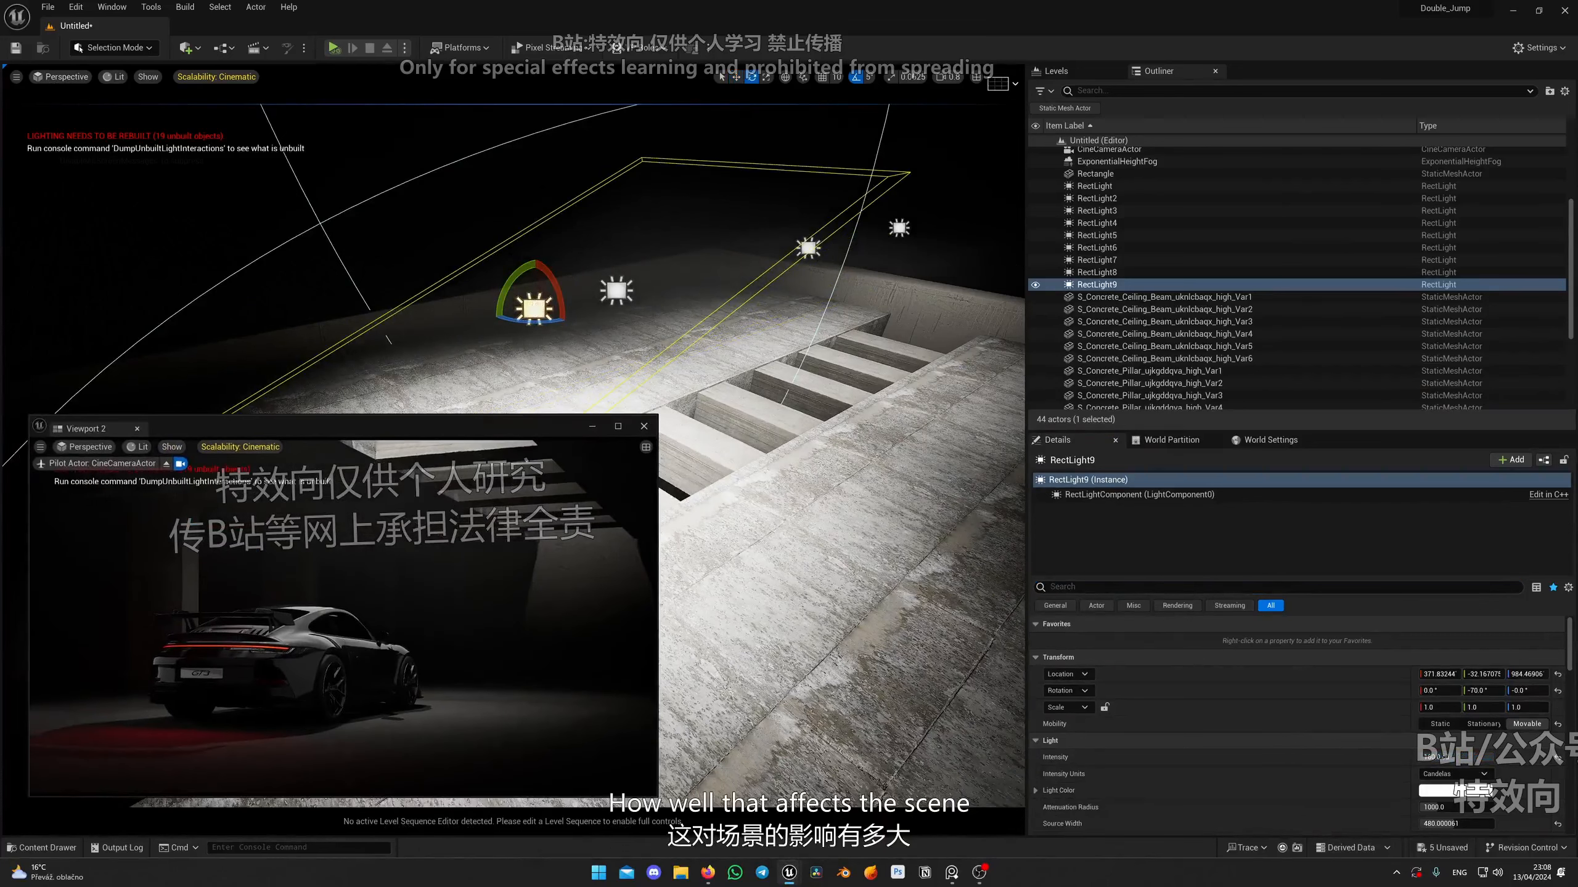
pyautogui.moveTo(552, 304); pyautogui.dragTo(578, 248)
pyautogui.moveTo(579, 248); pyautogui.dragTo(564, 288, button='right')
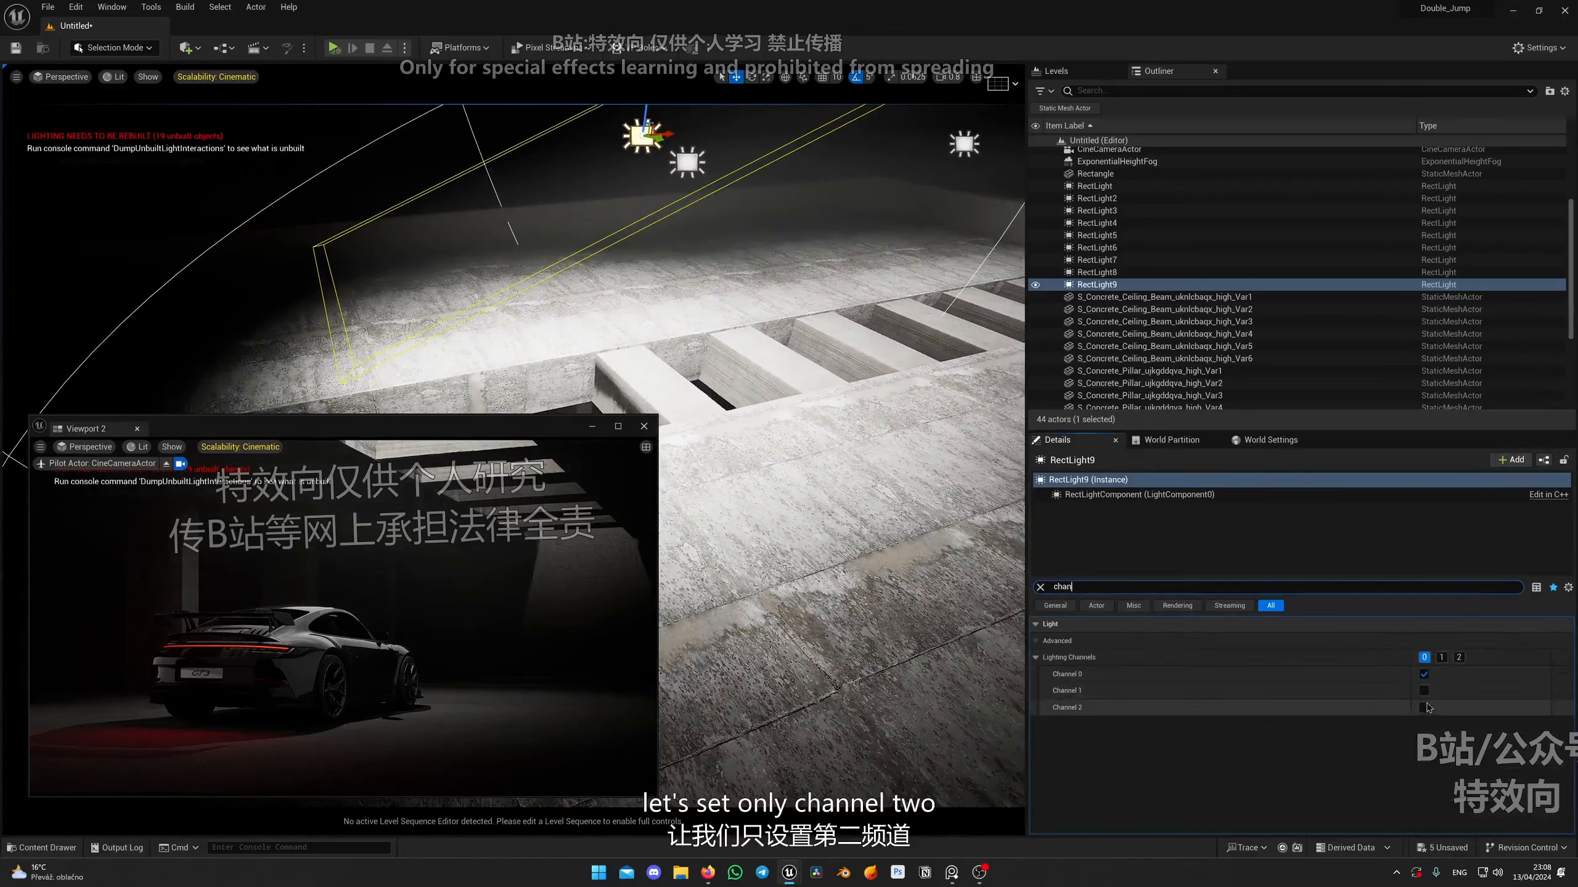
# Restrict RectLight9 to lighting channel 2 only and adjust its position above the roof opening.
pyautogui.click(1423, 708)
pyautogui.click(1423, 675)
pyautogui.moveTo(648, 219); pyautogui.dragTo(643, 188, button='right')
pyautogui.moveTo(634, 187)
pyautogui.mouseDown()
pyautogui.moveTo(629, 249)
pyautogui.moveTo(632, 211)
pyautogui.mouseUp()
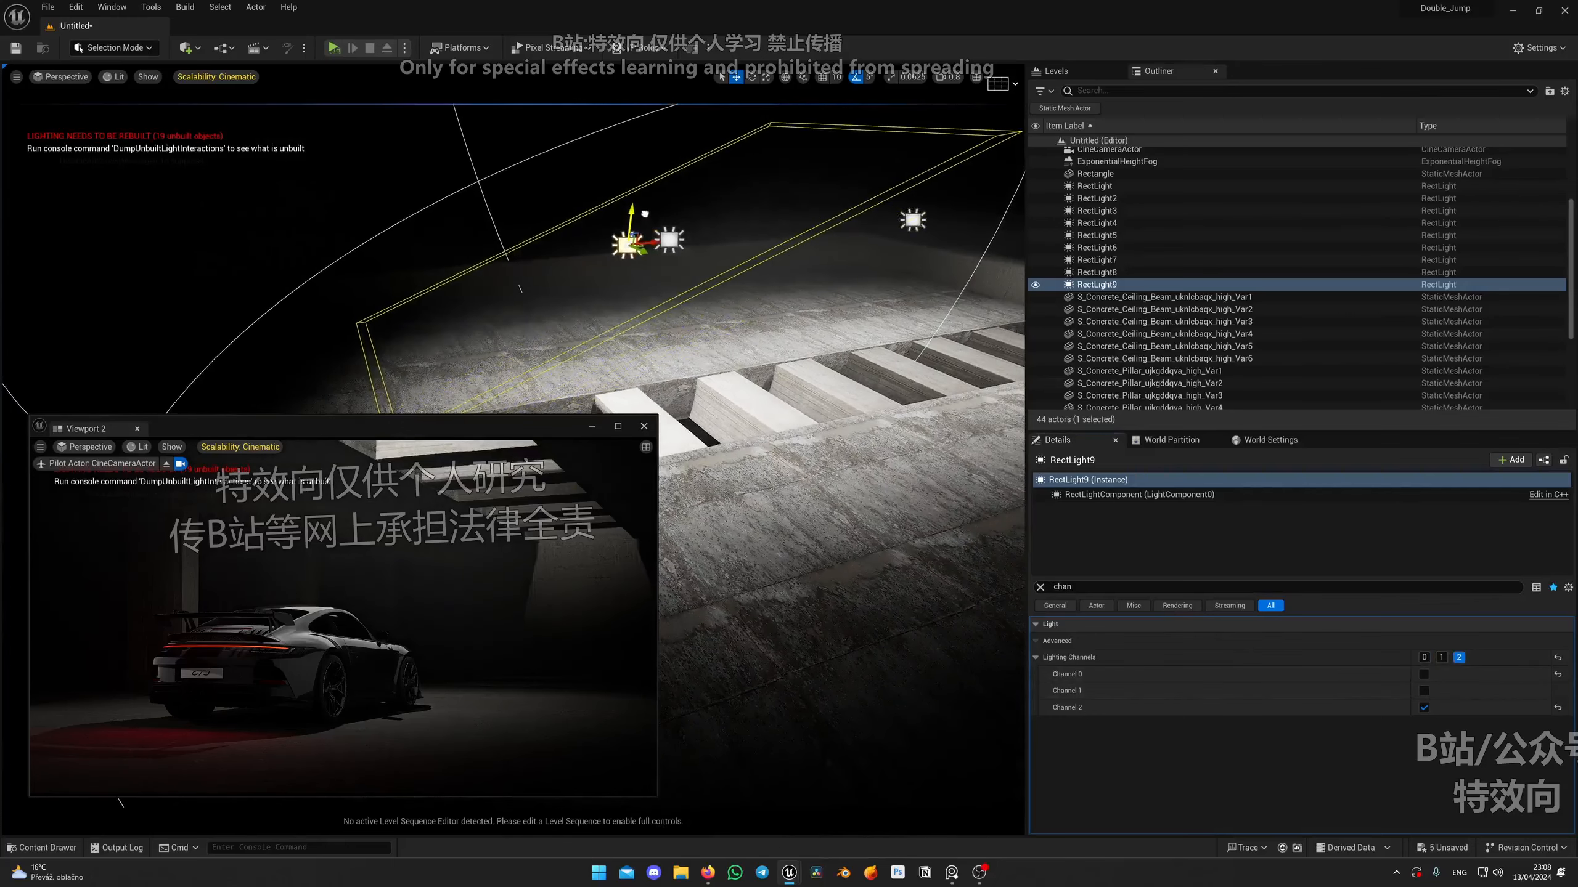
# Increase the intensity of RectLight9 further and tilt it to a pitch of -80°.
pyautogui.click(1041, 587)
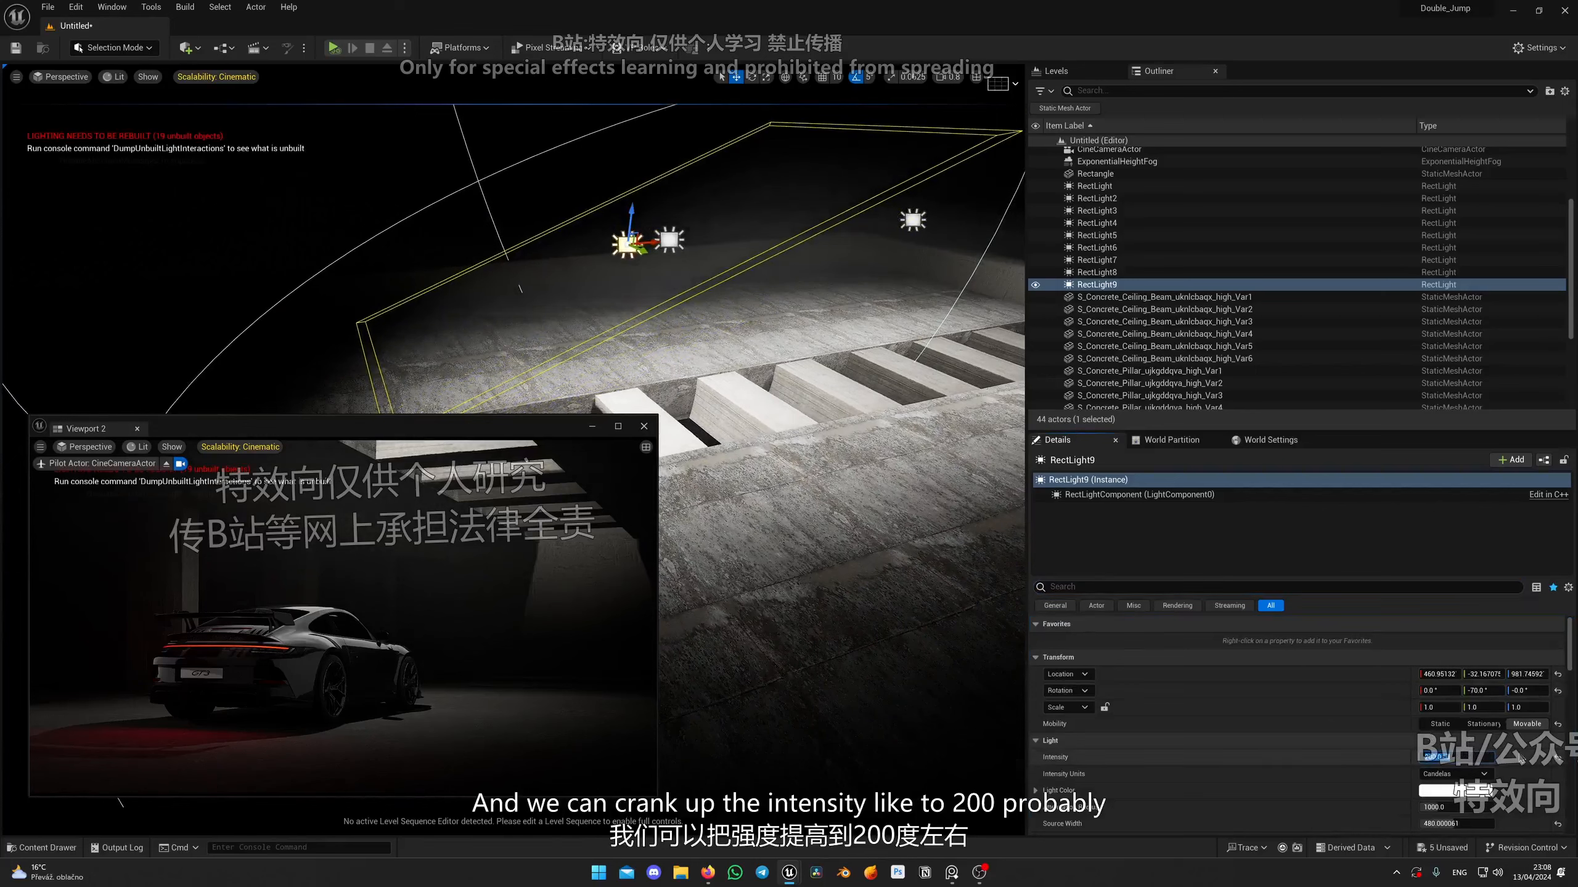
pyautogui.moveTo(633, 217); pyautogui.dragTo(648, 226, button='right')
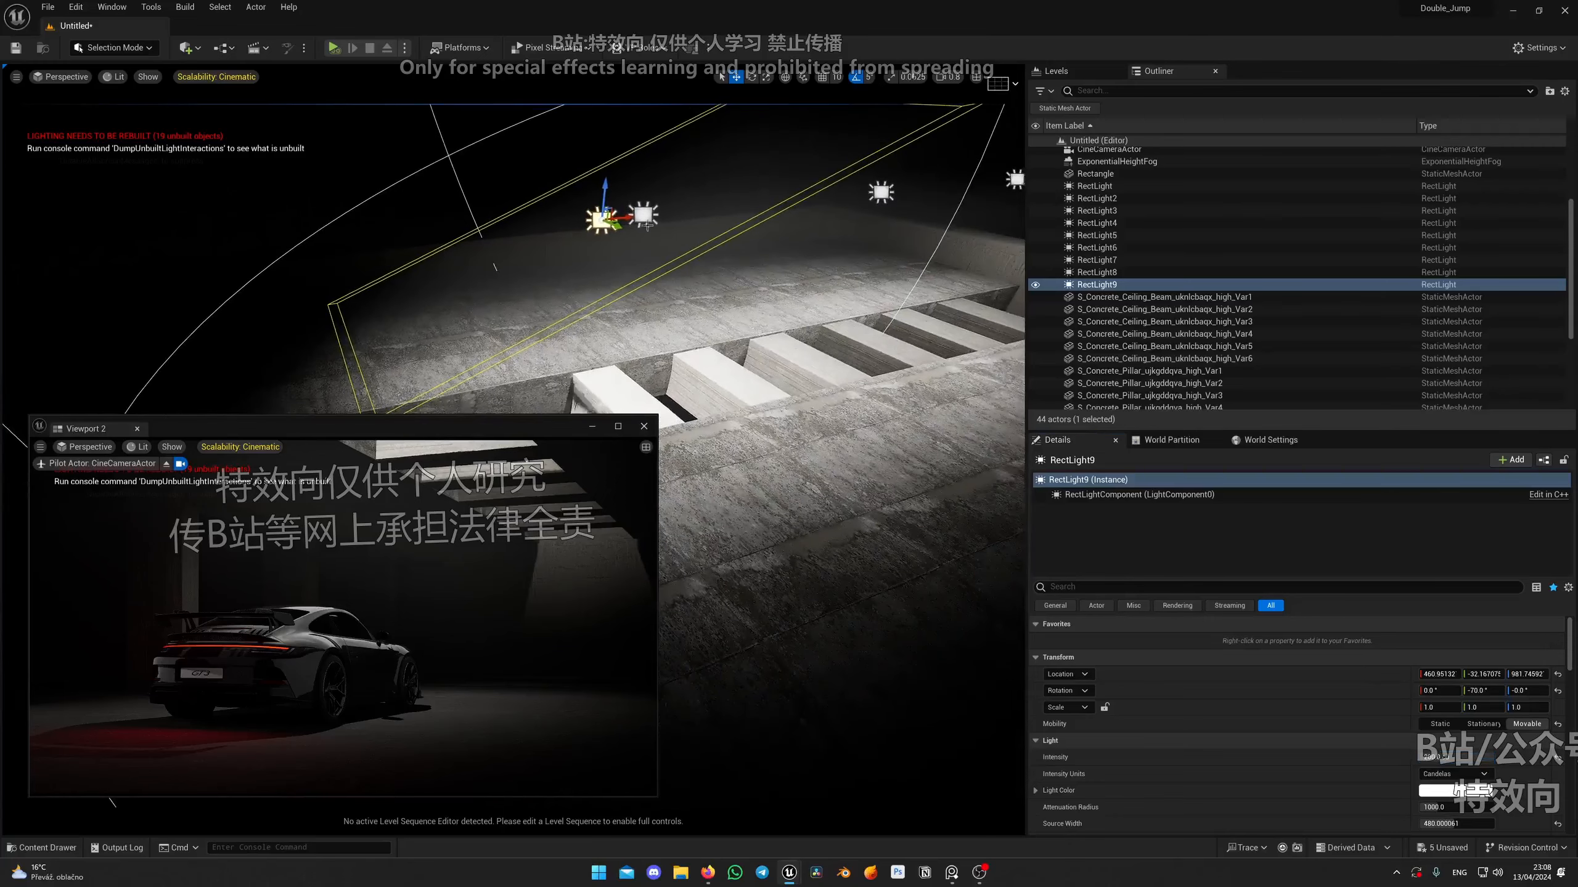
pyautogui.moveTo(578, 188); pyautogui.dragTo(630, 279)
# Duplicate the channel 2 rectangle light three times along the row of crossbeams above the ceiling opening.
pyautogui.press('w')
pyautogui.moveTo(629, 279)
pyautogui.mouseDown(button='right')
pyautogui.moveTo(667, 297)
pyautogui.moveTo(652, 286)
pyautogui.mouseUp(button='right')
pyautogui.keyDown('alt'); pyautogui.moveTo(558, 282); pyautogui.dragTo(924, 207); pyautogui.keyUp('alt')
pyautogui.moveTo(694, 329); pyautogui.dragTo(597, 499, button='right')
pyautogui.press('q')
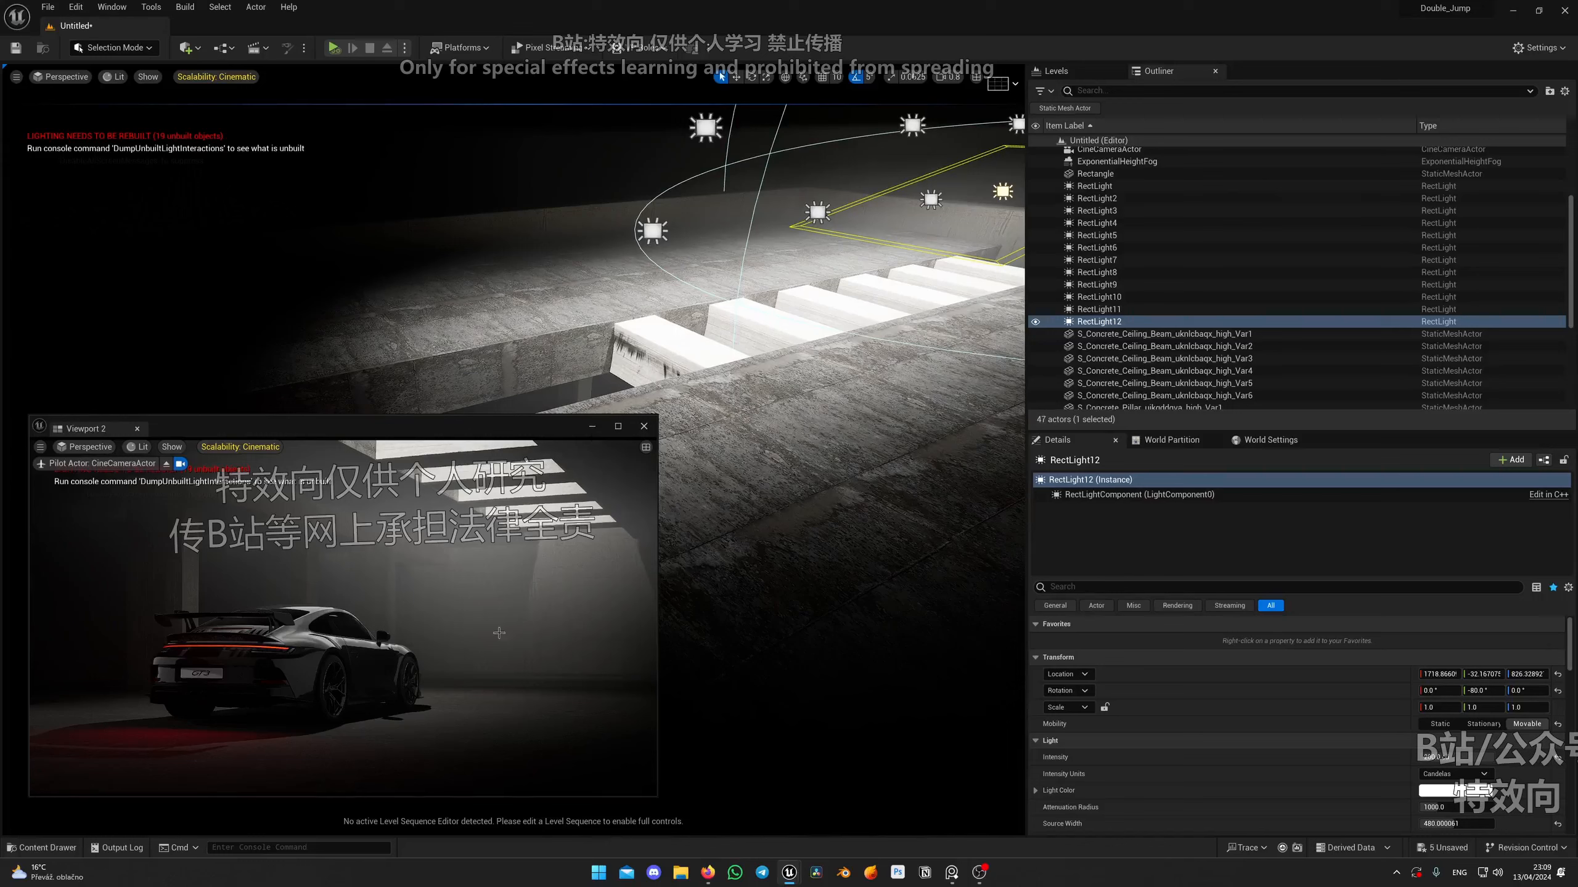
# Put Viewport 2 away and examine the car and lit ceiling beams in game view from several angles inside the garage.
pyautogui.click(594, 429)
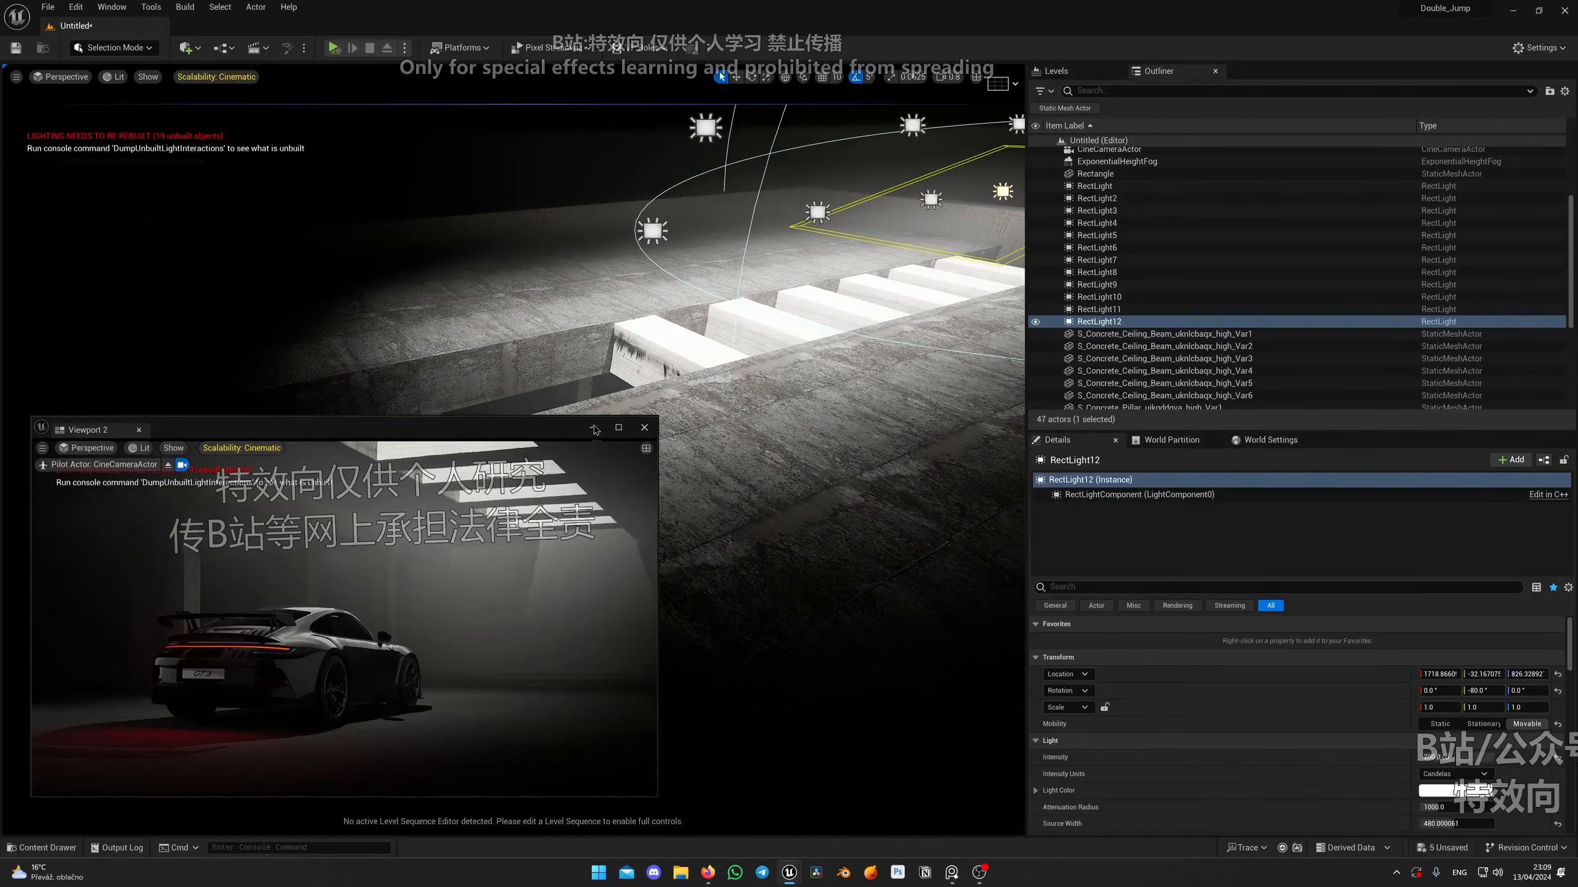
pyautogui.moveTo(574, 460); pyautogui.dragTo(611, 472, button='right')
pyautogui.press('w')
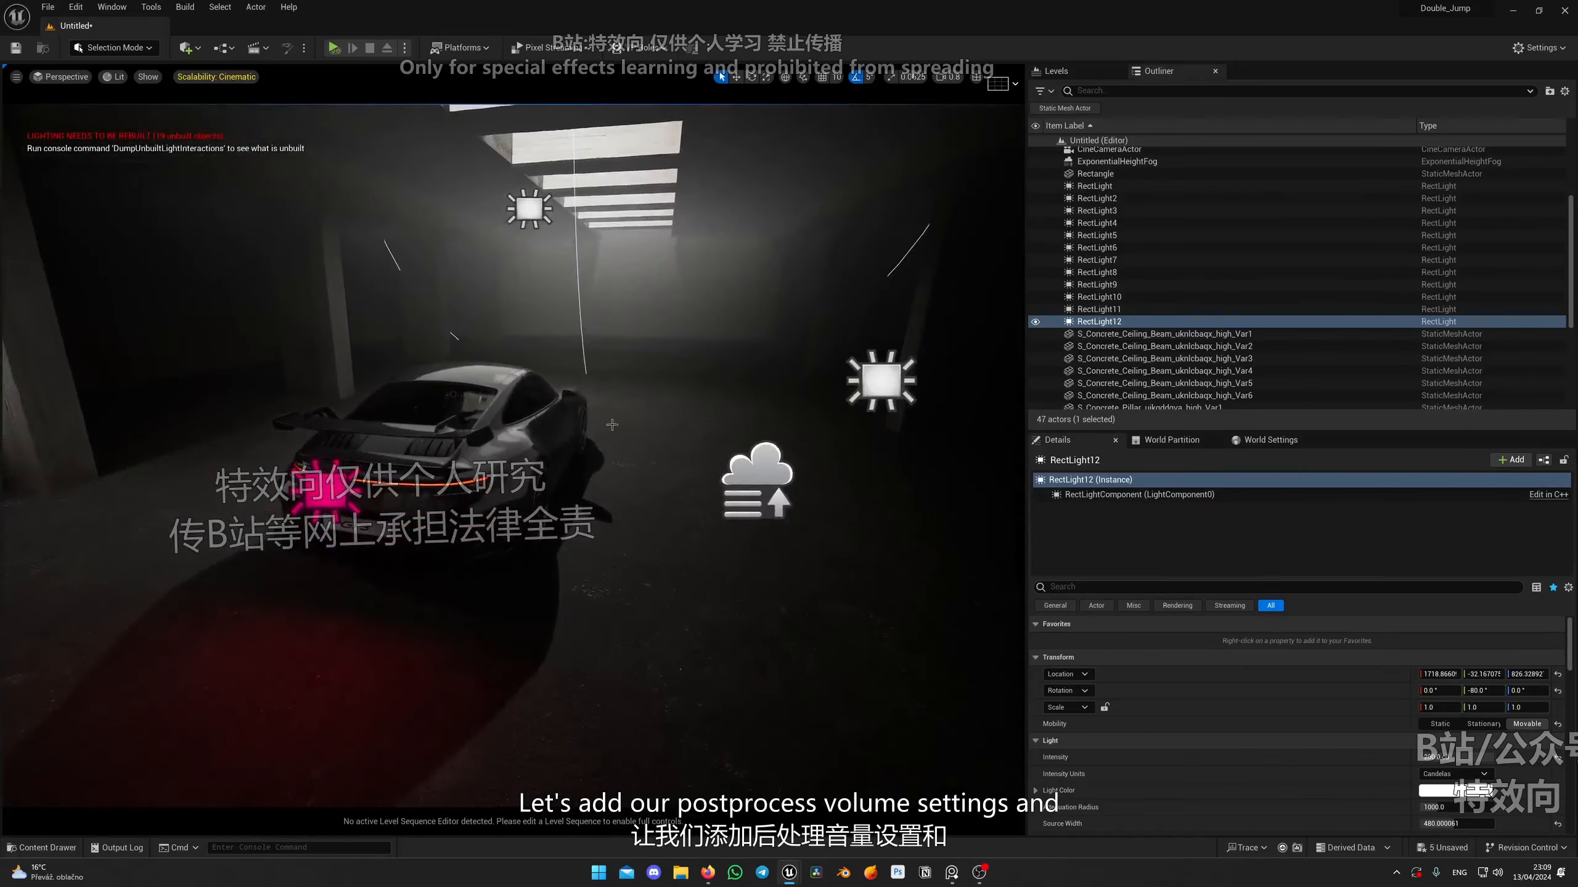
pyautogui.press('g')
pyautogui.moveTo(639, 360); pyautogui.dragTo(612, 336, button='right')
pyautogui.press('d')
pyautogui.moveTo(685, 391); pyautogui.dragTo(627, 363, button='right')
pyautogui.press('a')
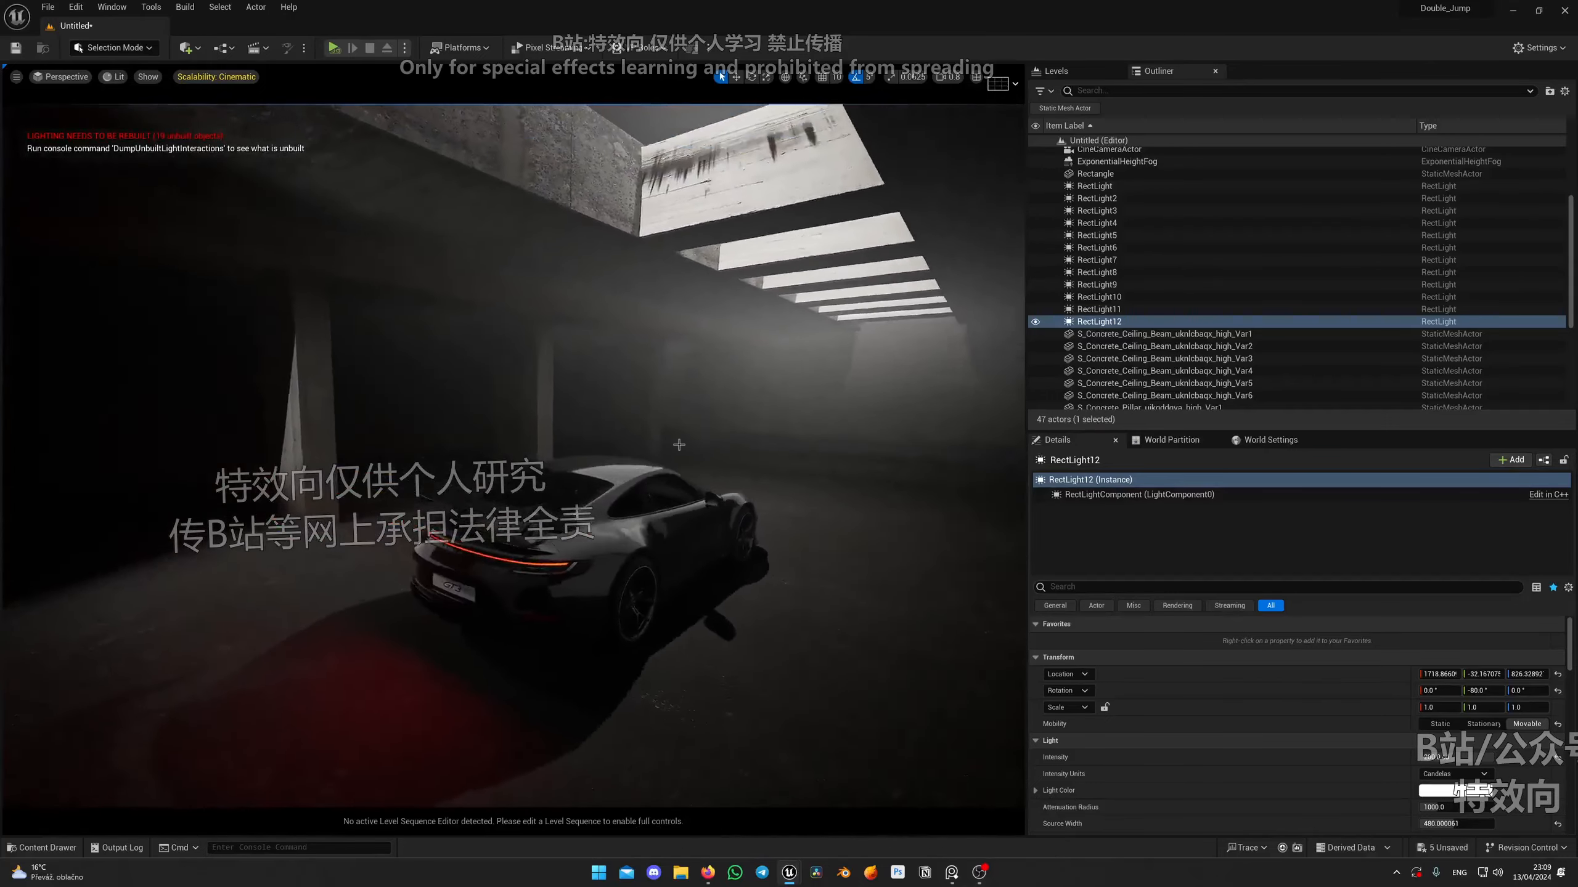
pyautogui.moveTo(680, 444); pyautogui.dragTo(722, 466, button='right')
pyautogui.press('w')
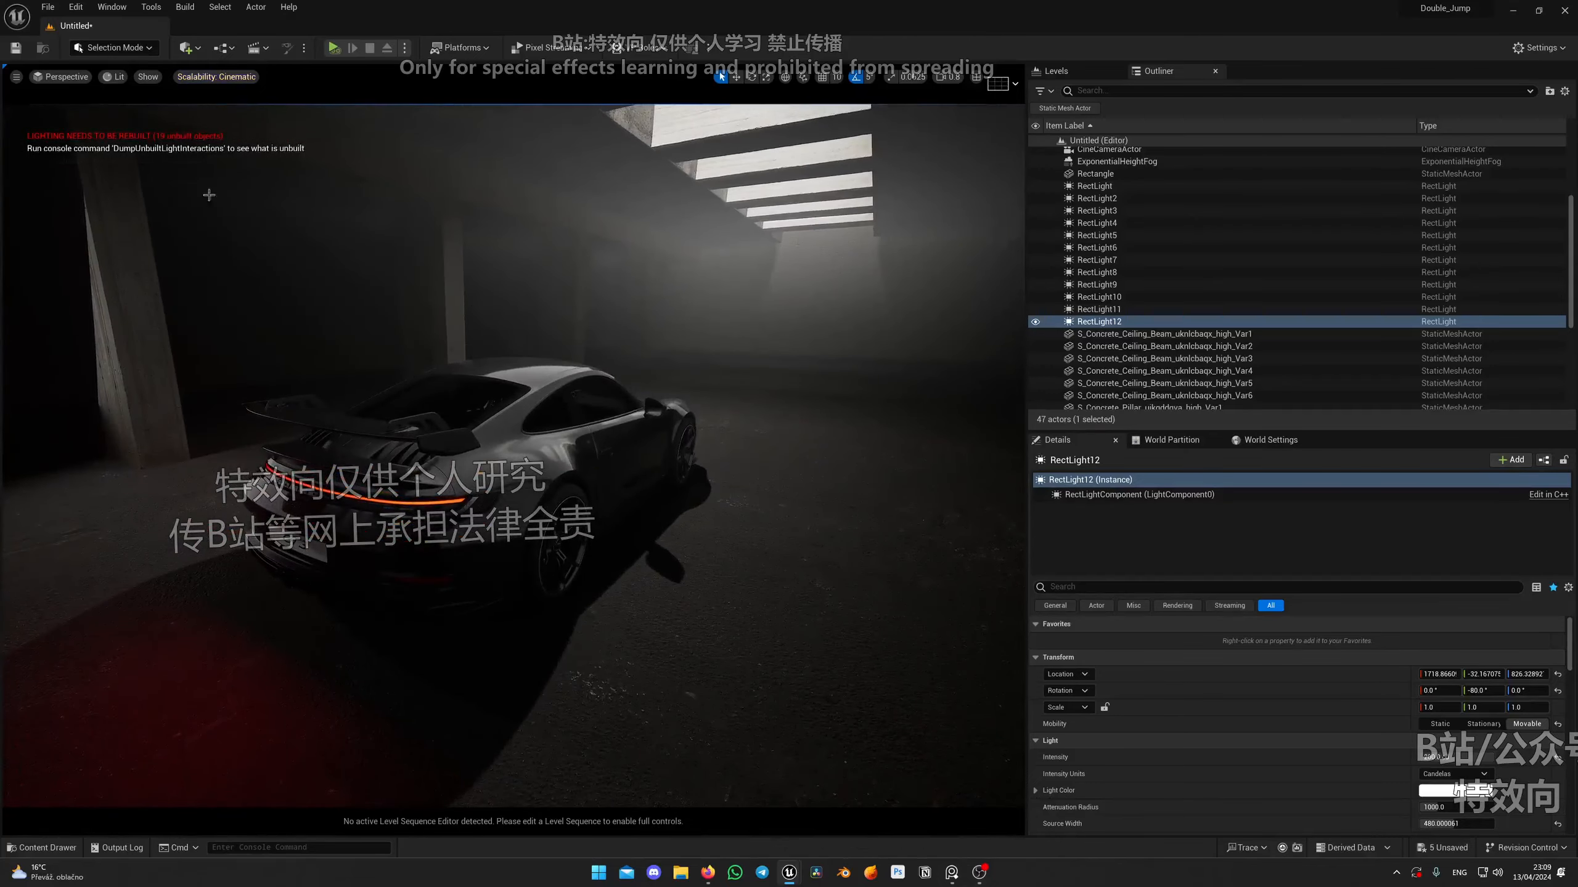
# Add a Post Process Volume to the scene and enable its Infinite Extent (Unbound) option.
pyautogui.click(194, 45)
pyautogui.moveTo(260, 230)
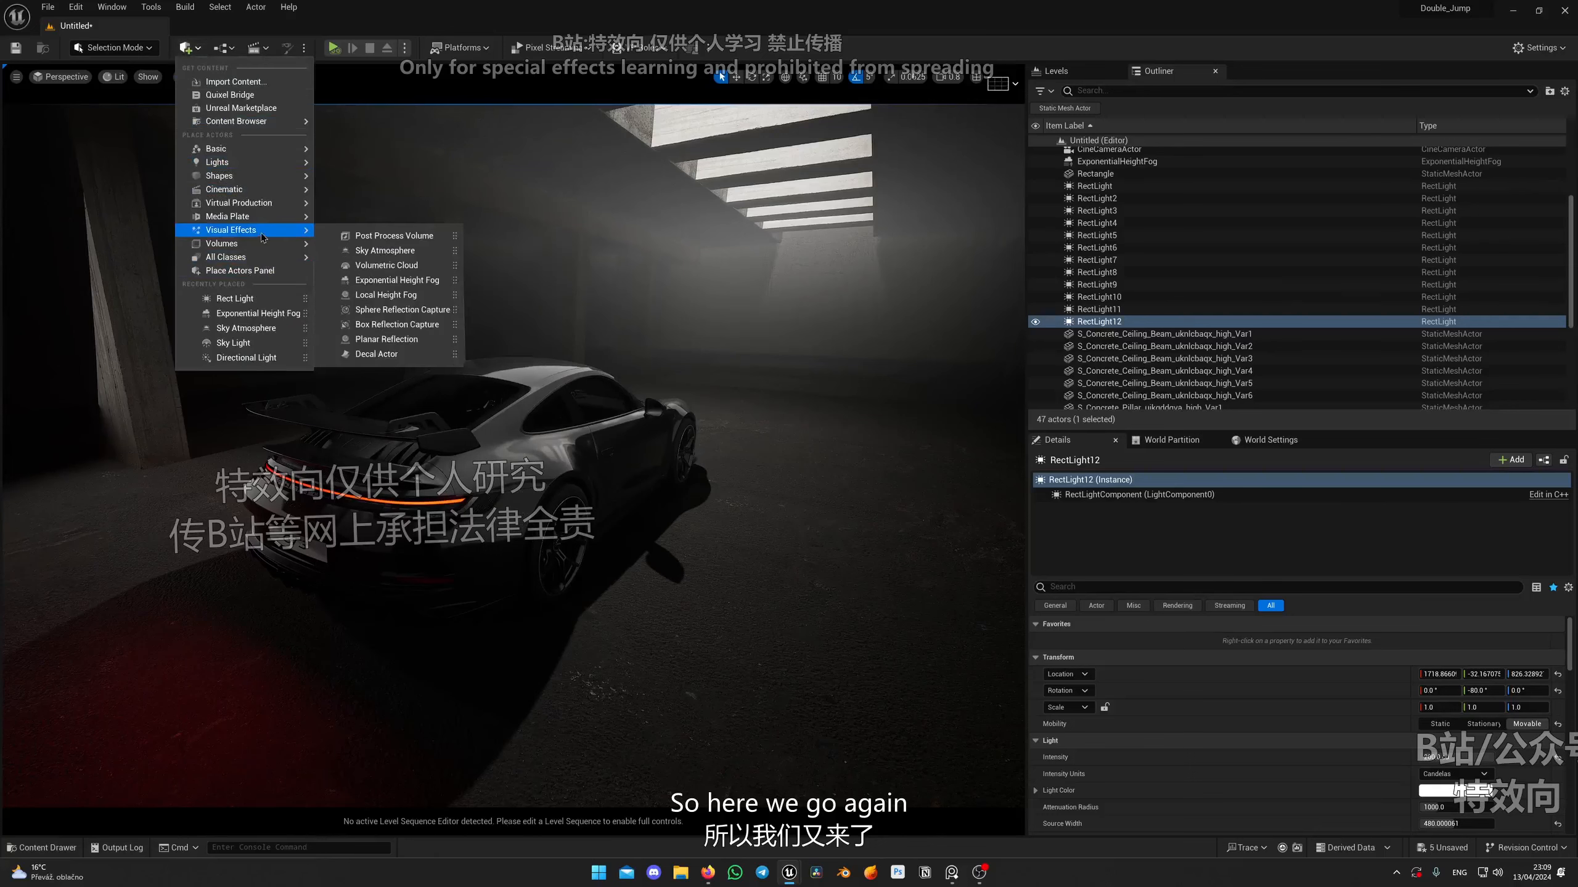
pyautogui.click(394, 236)
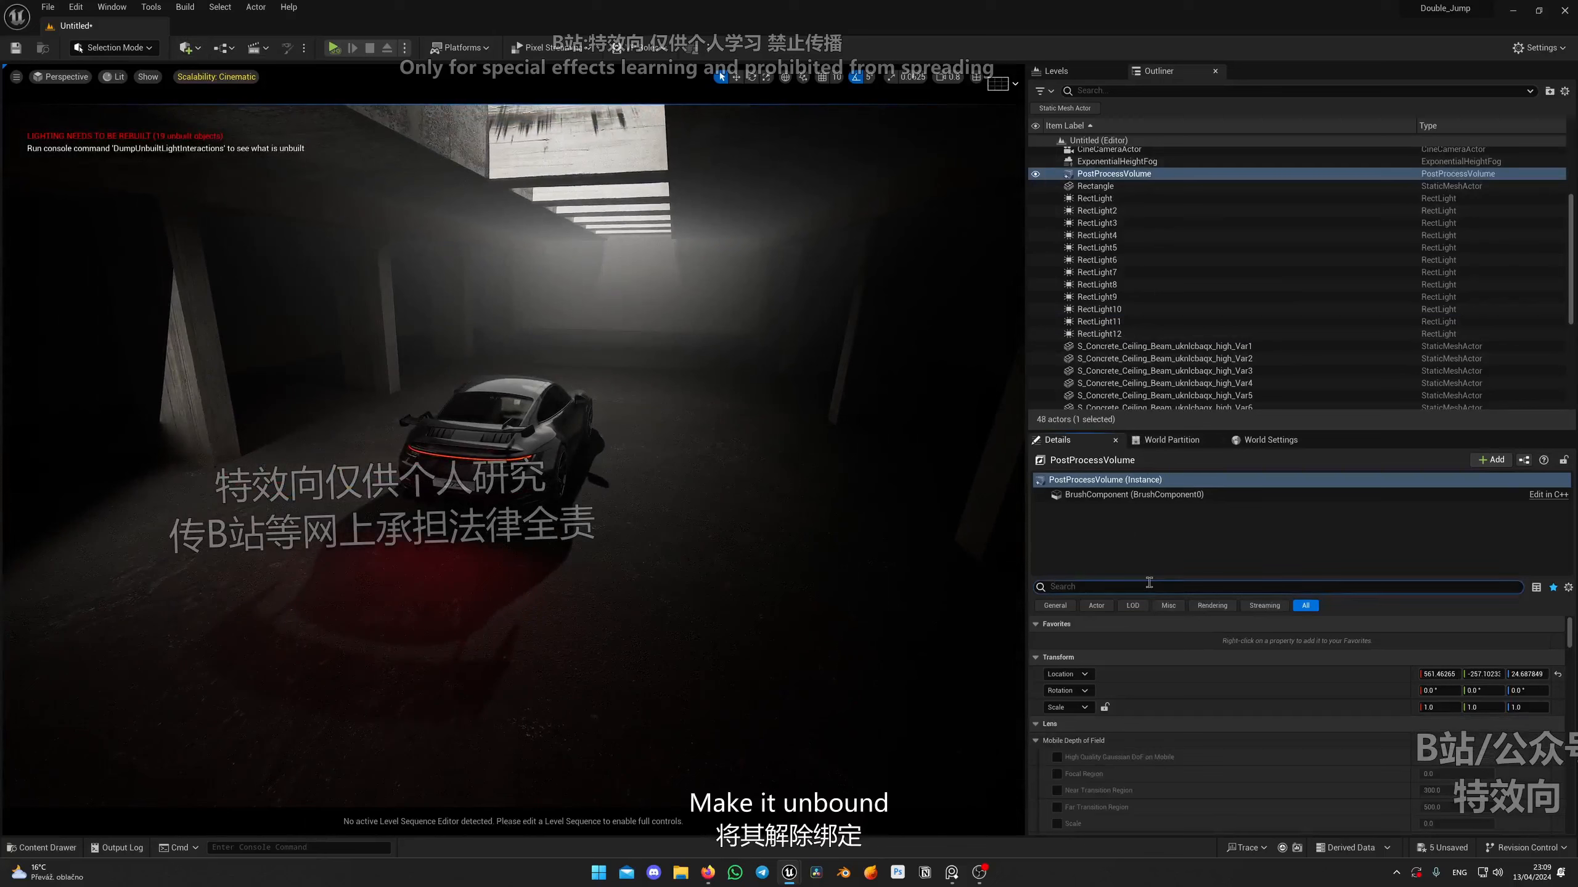
pyautogui.click(1149, 583)
pyautogui.write('unbo')
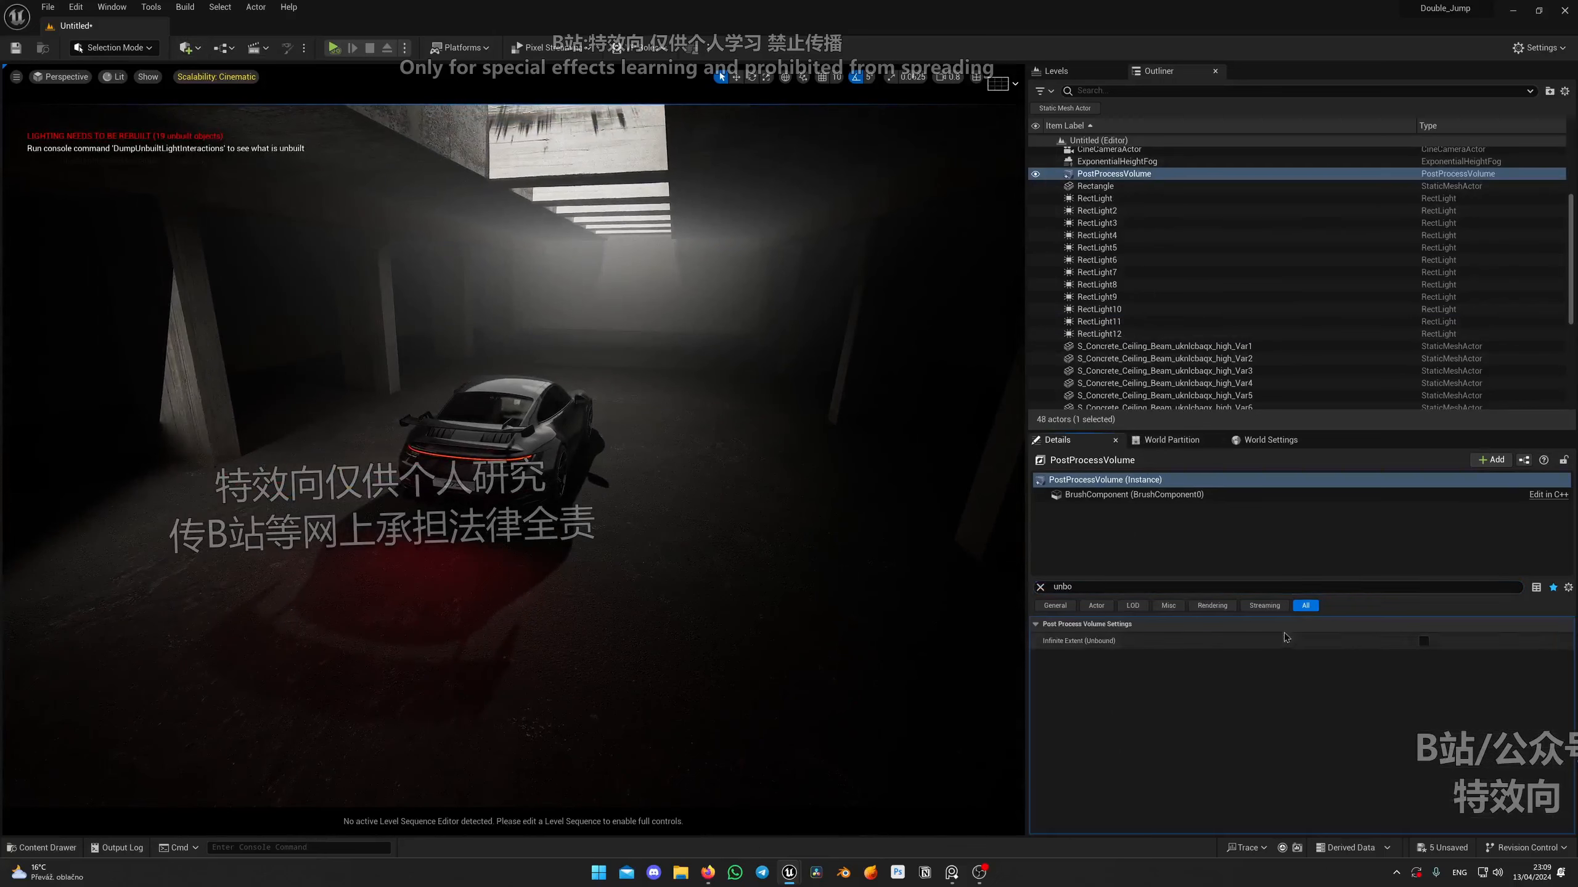
pyautogui.click(1424, 642)
pyautogui.click(1039, 587)
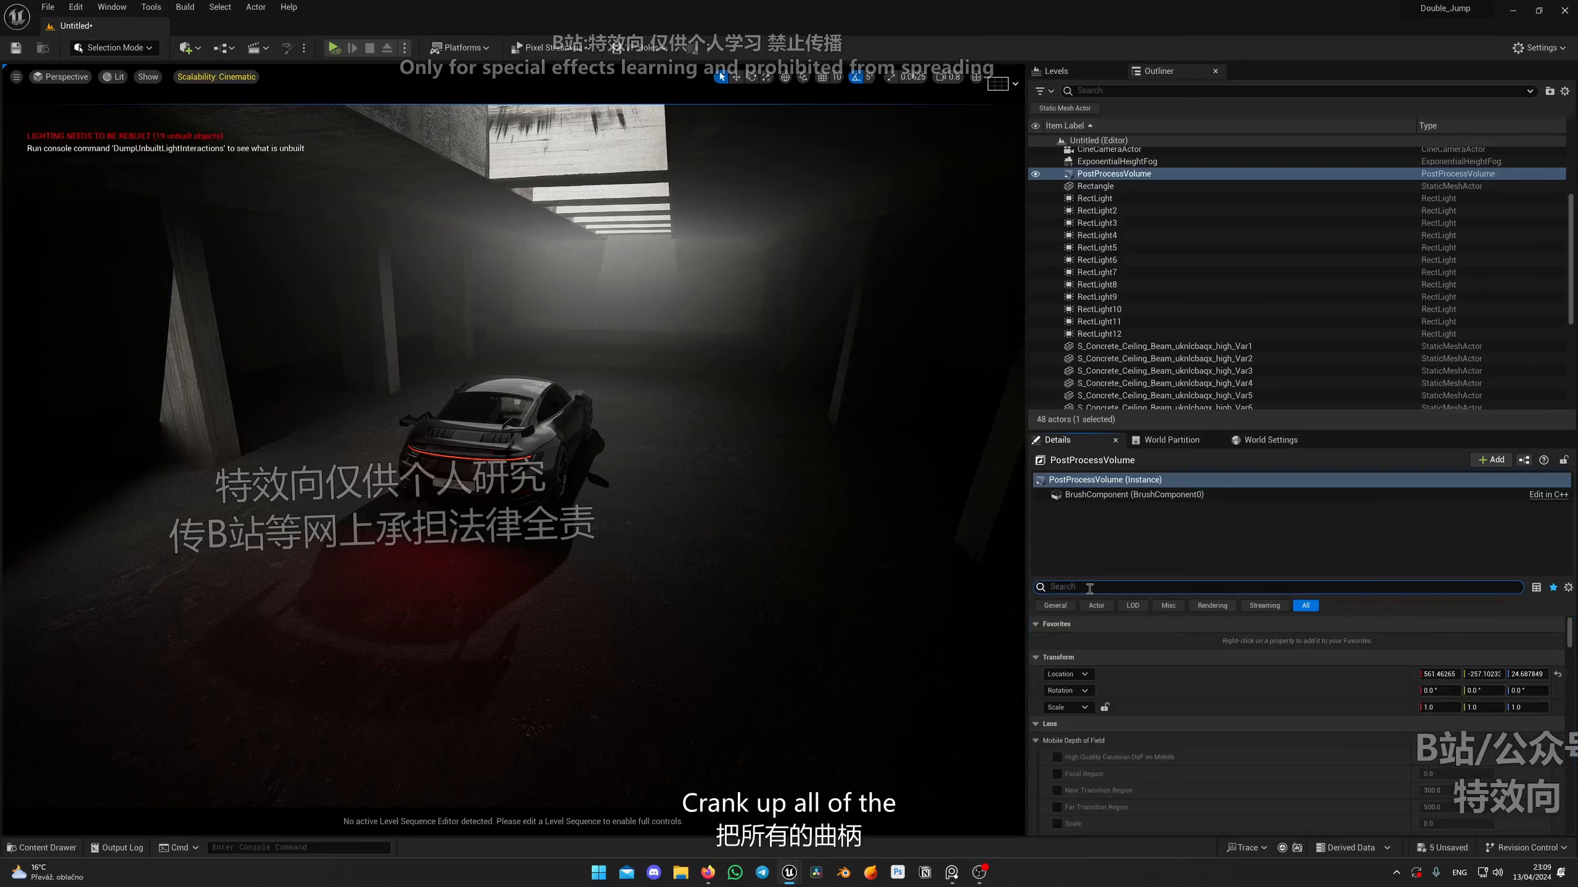
# Override the volume's Lumen Scene Lighting Quality with 2.0 and its Lumen Scene Detail with 4.0.
pyautogui.click(1090, 588)
pyautogui.write('lumen')
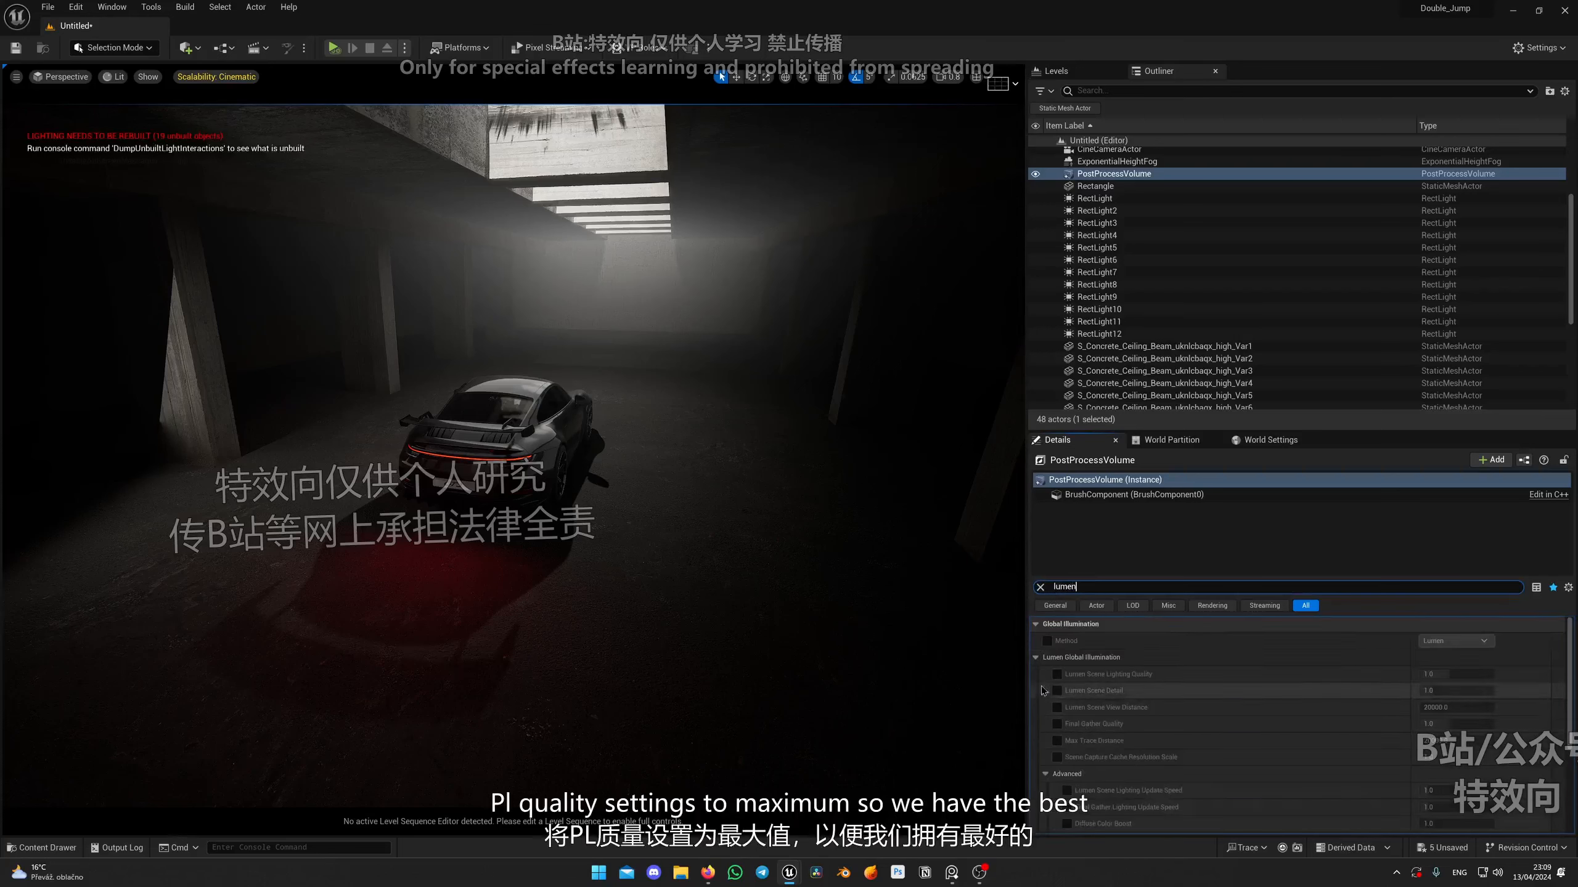
pyautogui.click(1057, 674)
pyautogui.click(1057, 691)
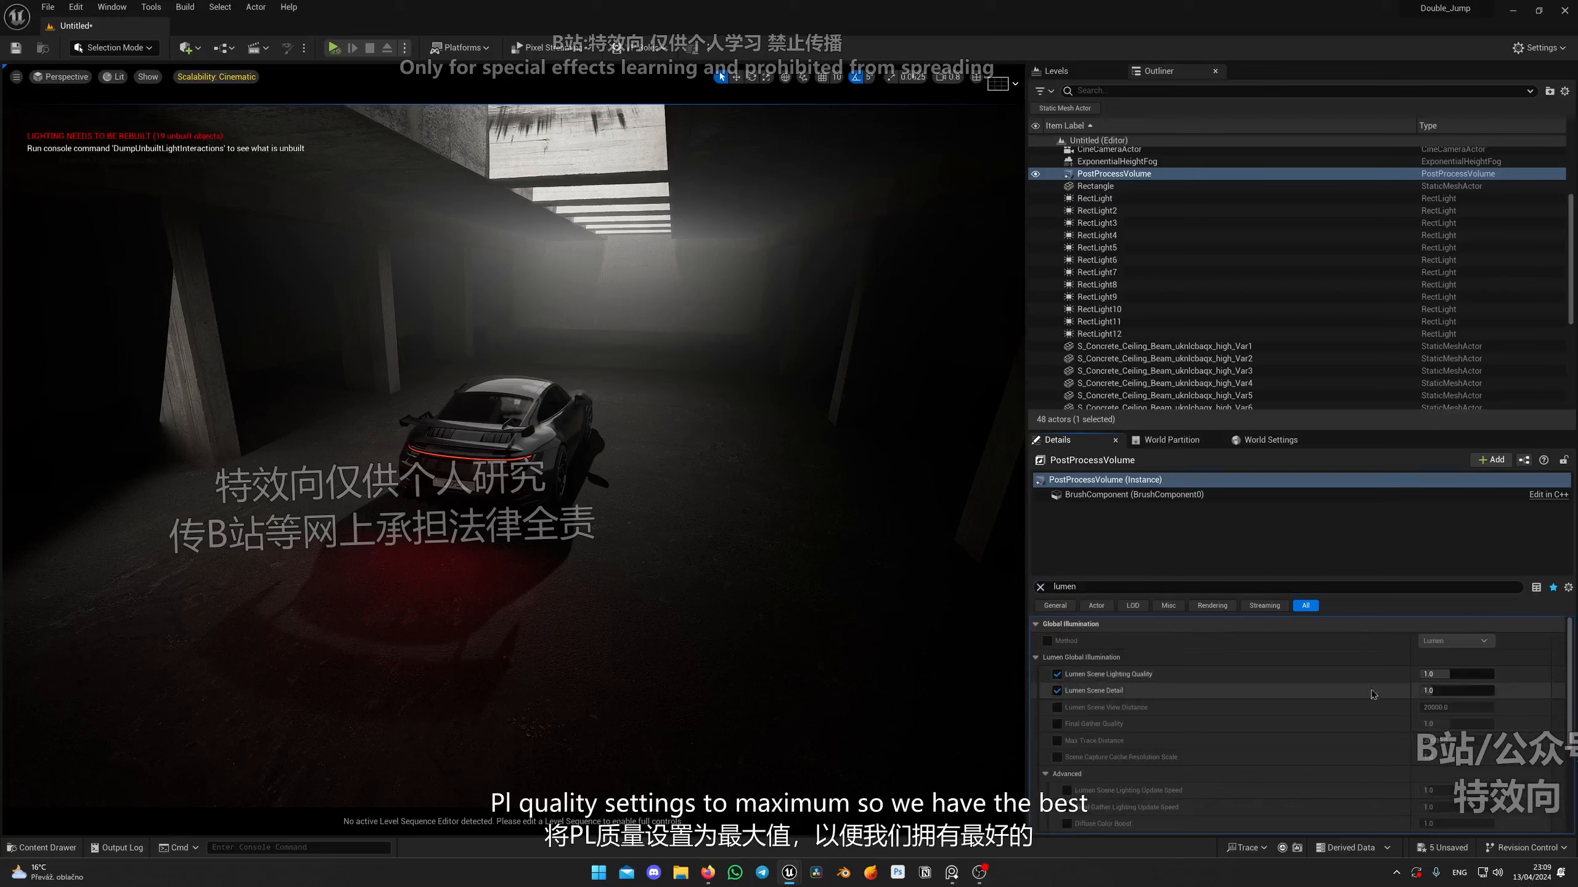
pyautogui.moveTo(1435, 691); pyautogui.dragTo(1522, 674)
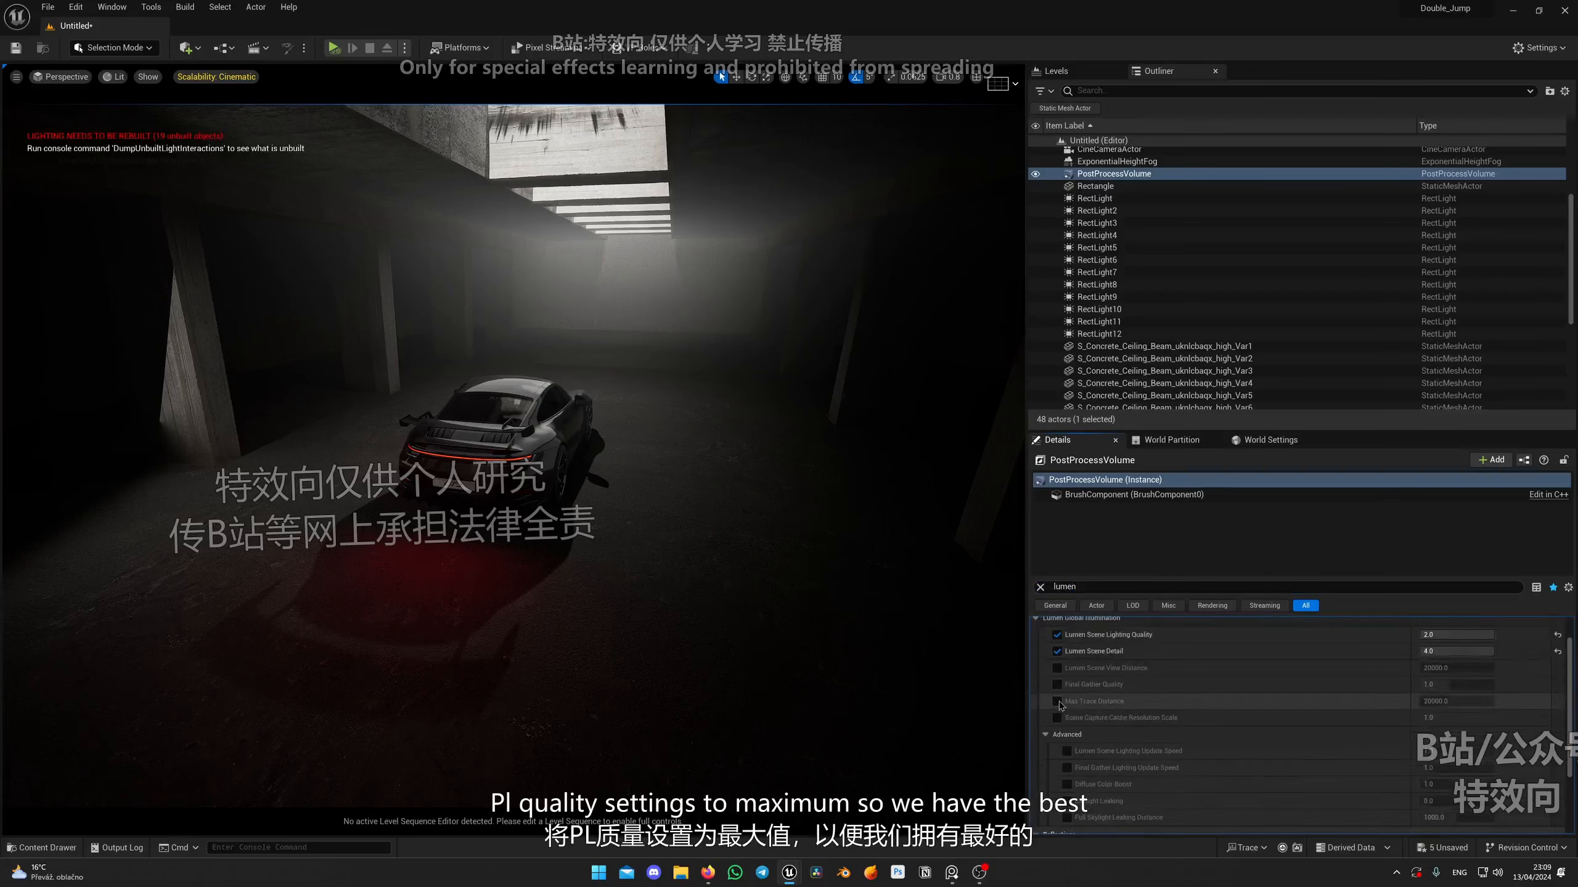
# Override Lumen Scene Lighting Update Speed and Final Gather Lighting Update Speed, setting both to 4.0.
pyautogui.scroll(-3, 1087, 715)
pyautogui.click(1066, 712)
pyautogui.click(1067, 729)
pyautogui.moveTo(1441, 712)
pyautogui.mouseDown()
pyautogui.moveTo(1472, 729)
pyautogui.moveTo(1456, 709)
pyautogui.mouseUp()
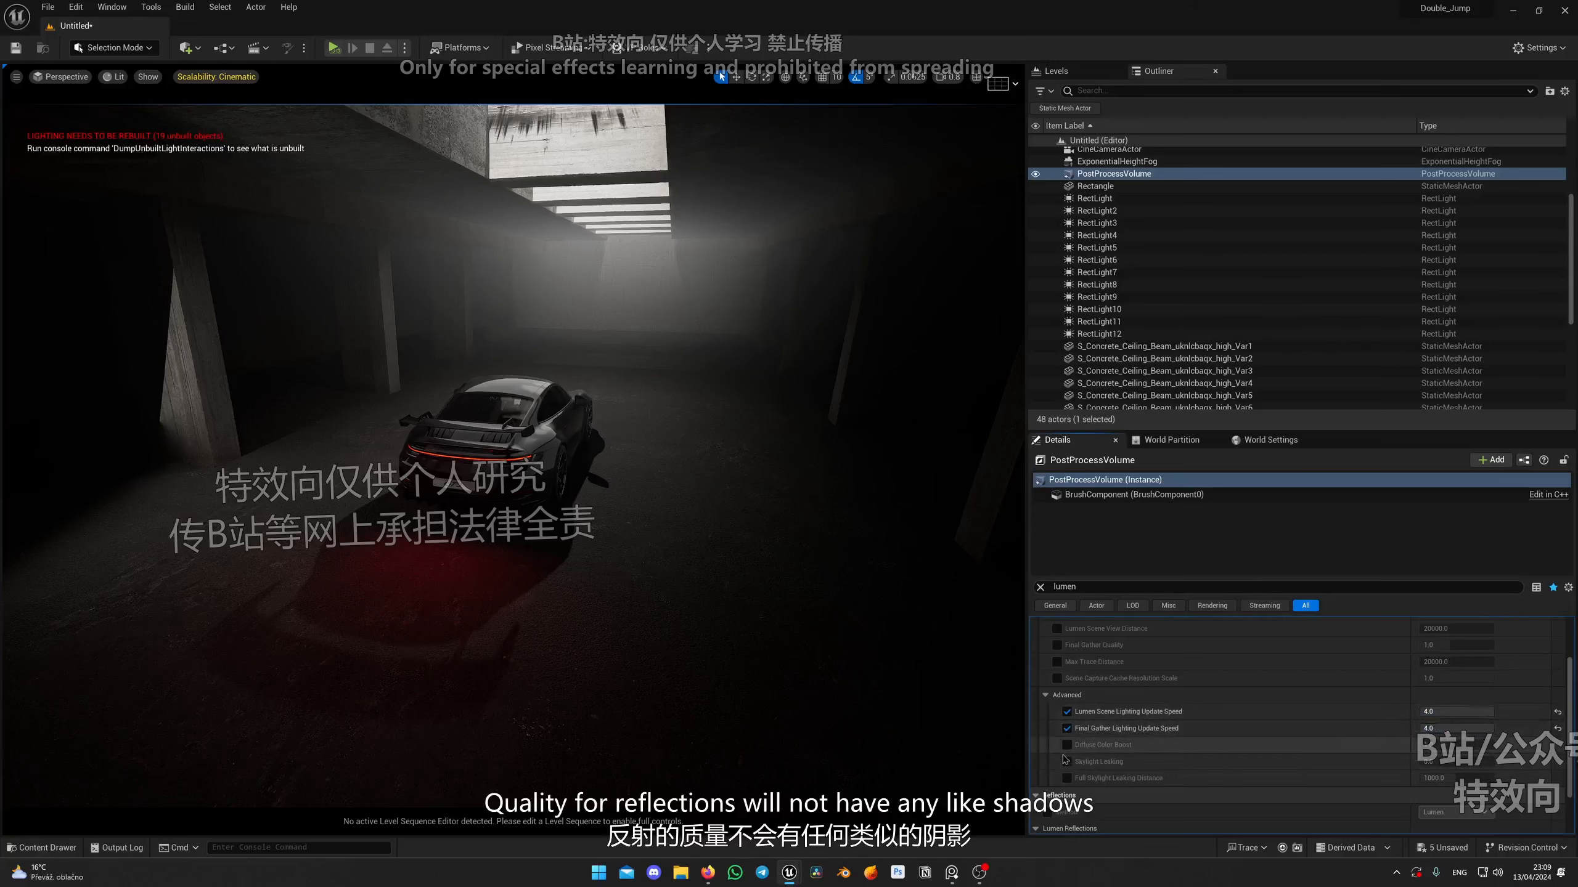
# Set the Lumen Reflections Quality to 2.0 and enable High Quality Translucency Reflections.
pyautogui.scroll(-3, 1245, 757)
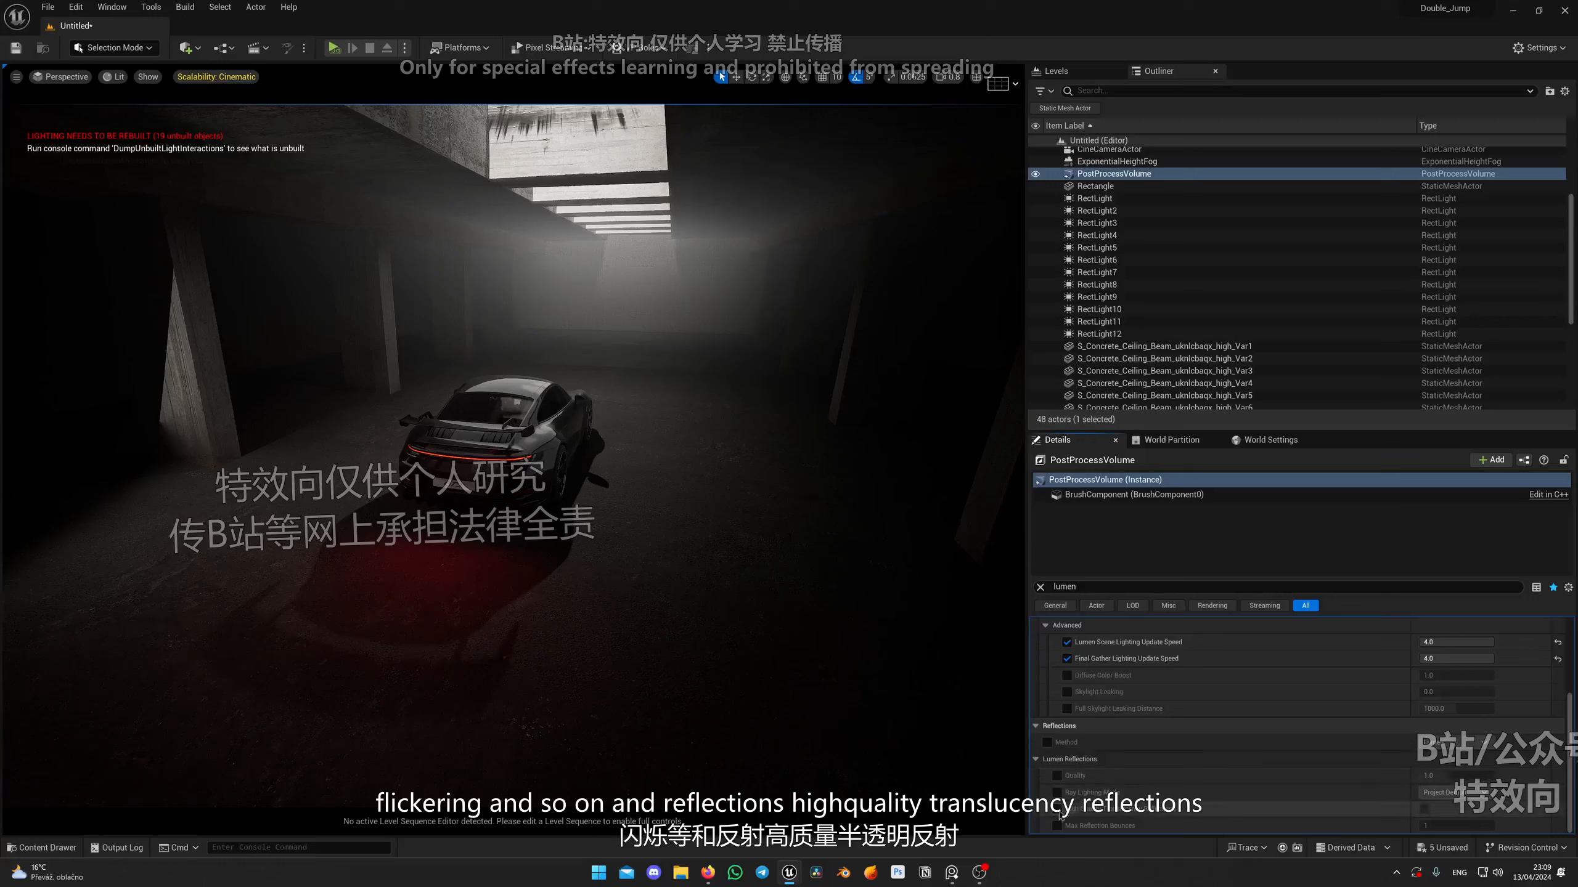
pyautogui.click(1424, 810)
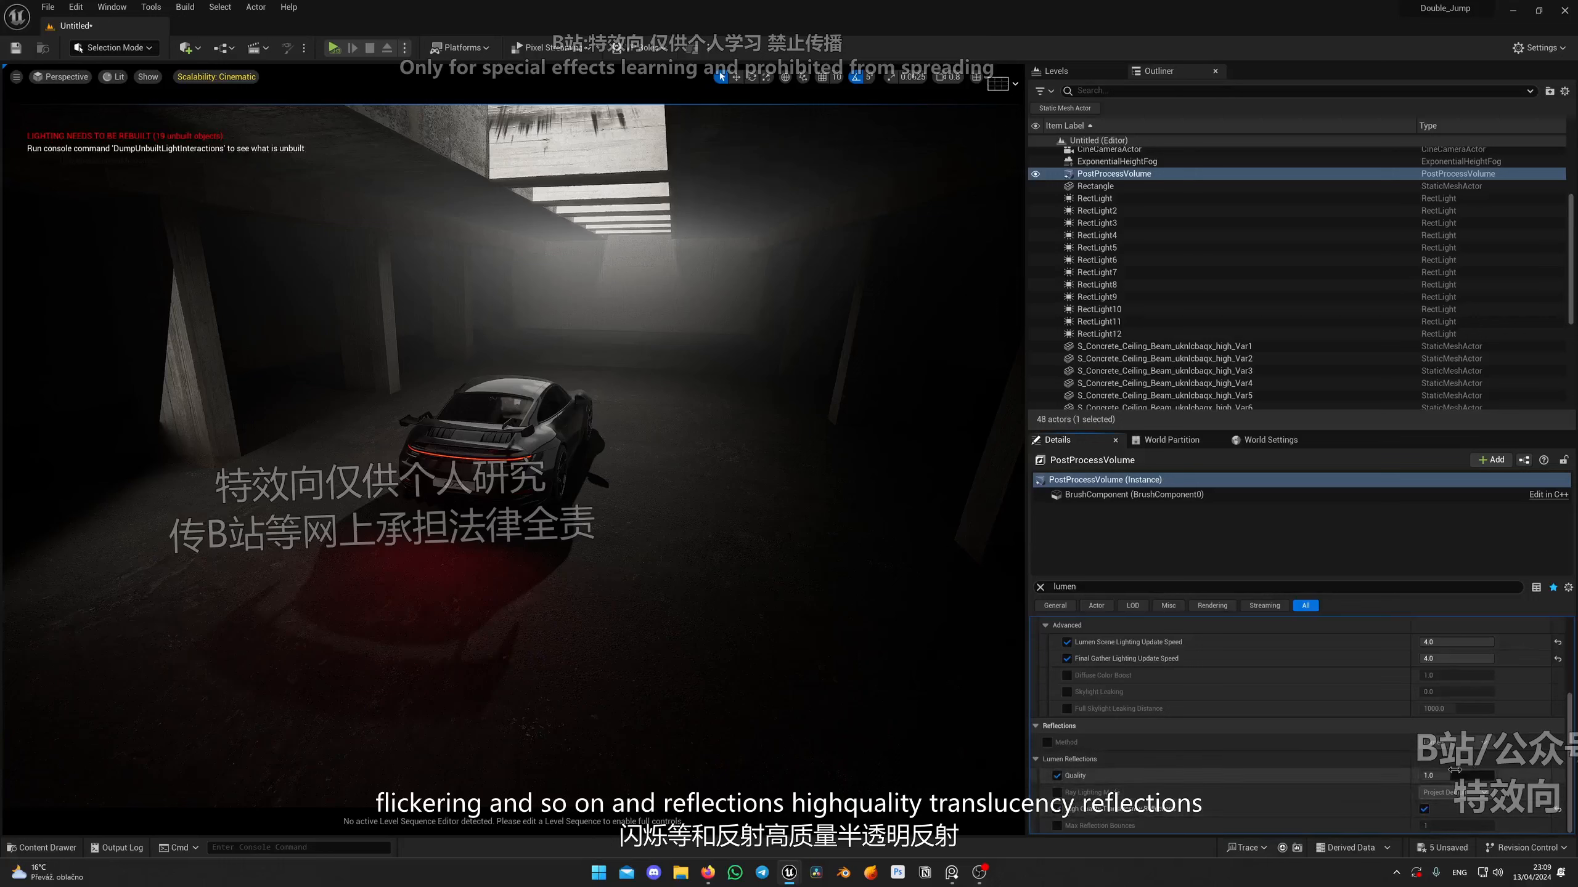
pyautogui.moveTo(1454, 771); pyautogui.dragTo(1503, 771)
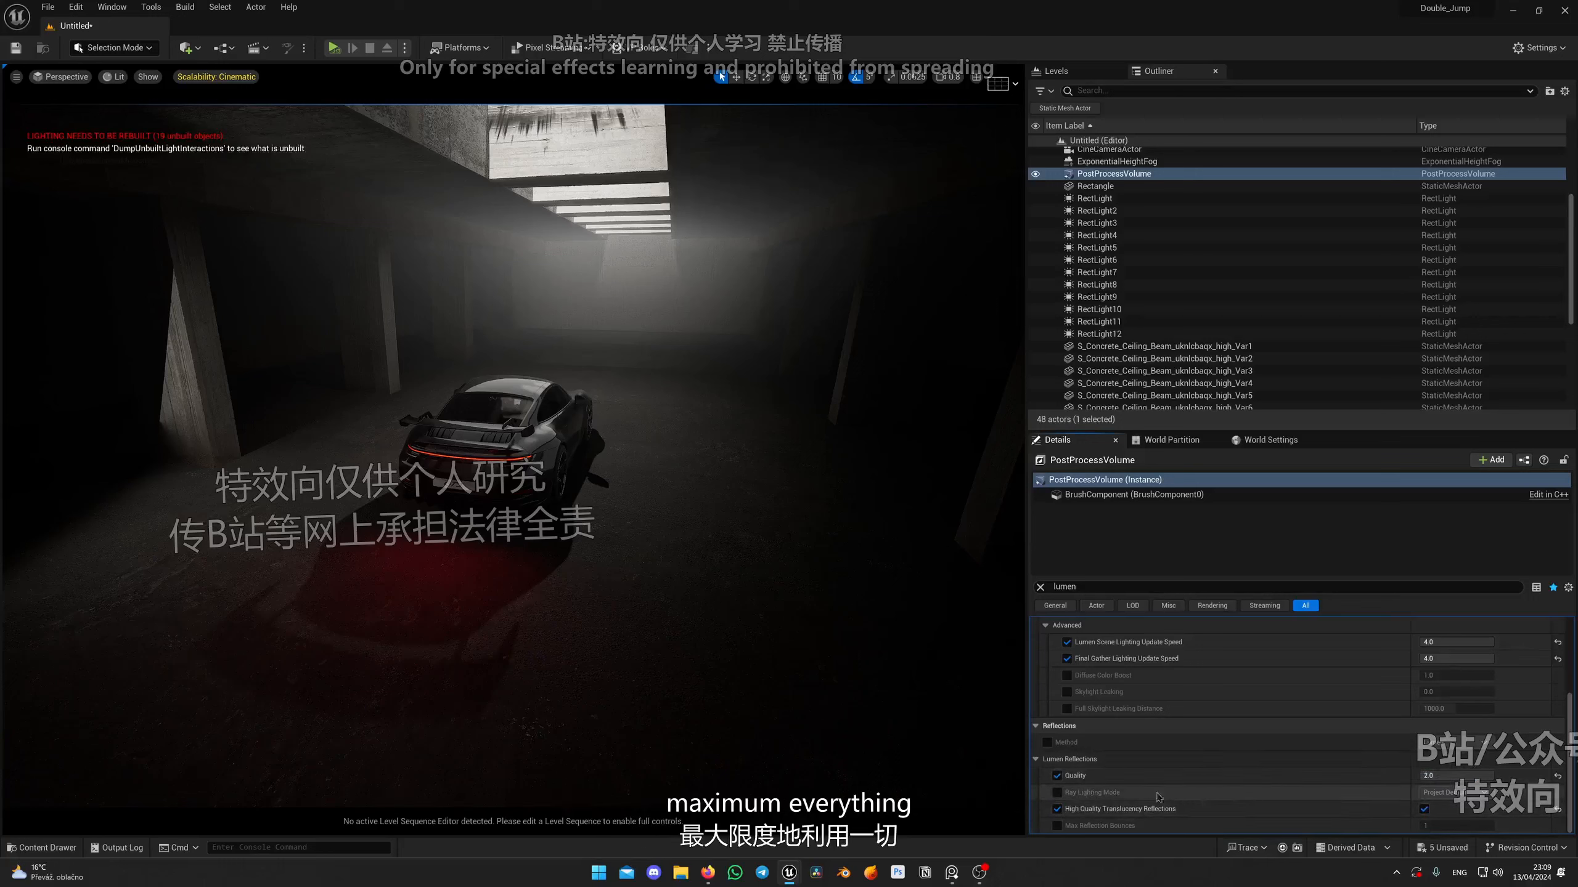
# Check the garage lighting through CineCameraActor and from a wider free view, ending on the camera view.
pyautogui.keyDown('alt'); pyautogui.moveTo(634, 496); pyautogui.dragTo(566, 464); pyautogui.keyUp('alt')
pyautogui.click(61, 76)
pyautogui.click(68, 254)
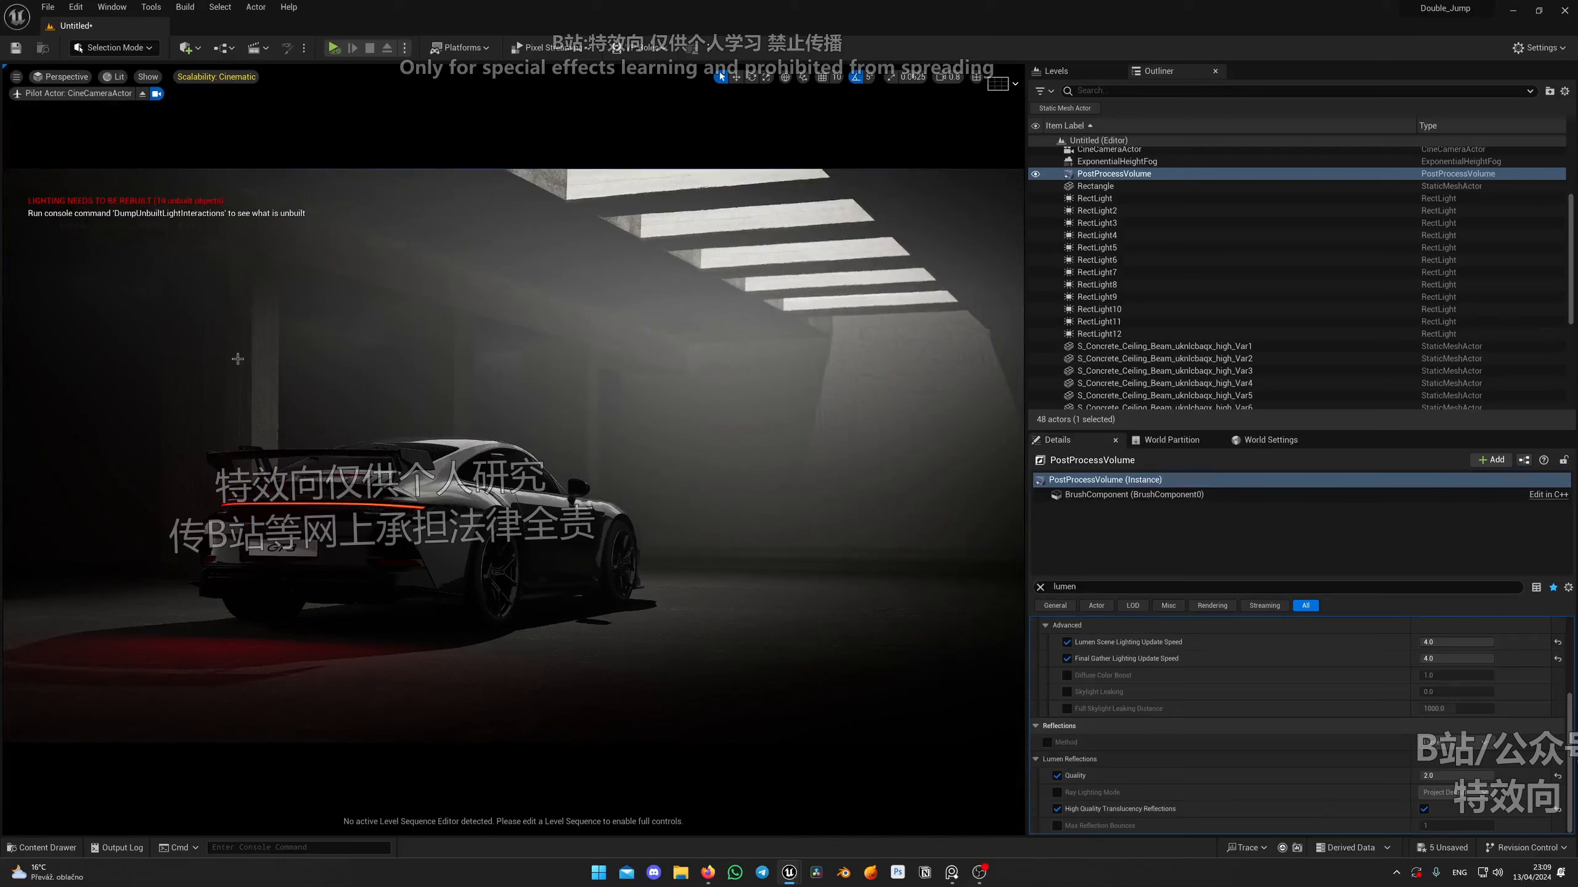
pyautogui.click(143, 94)
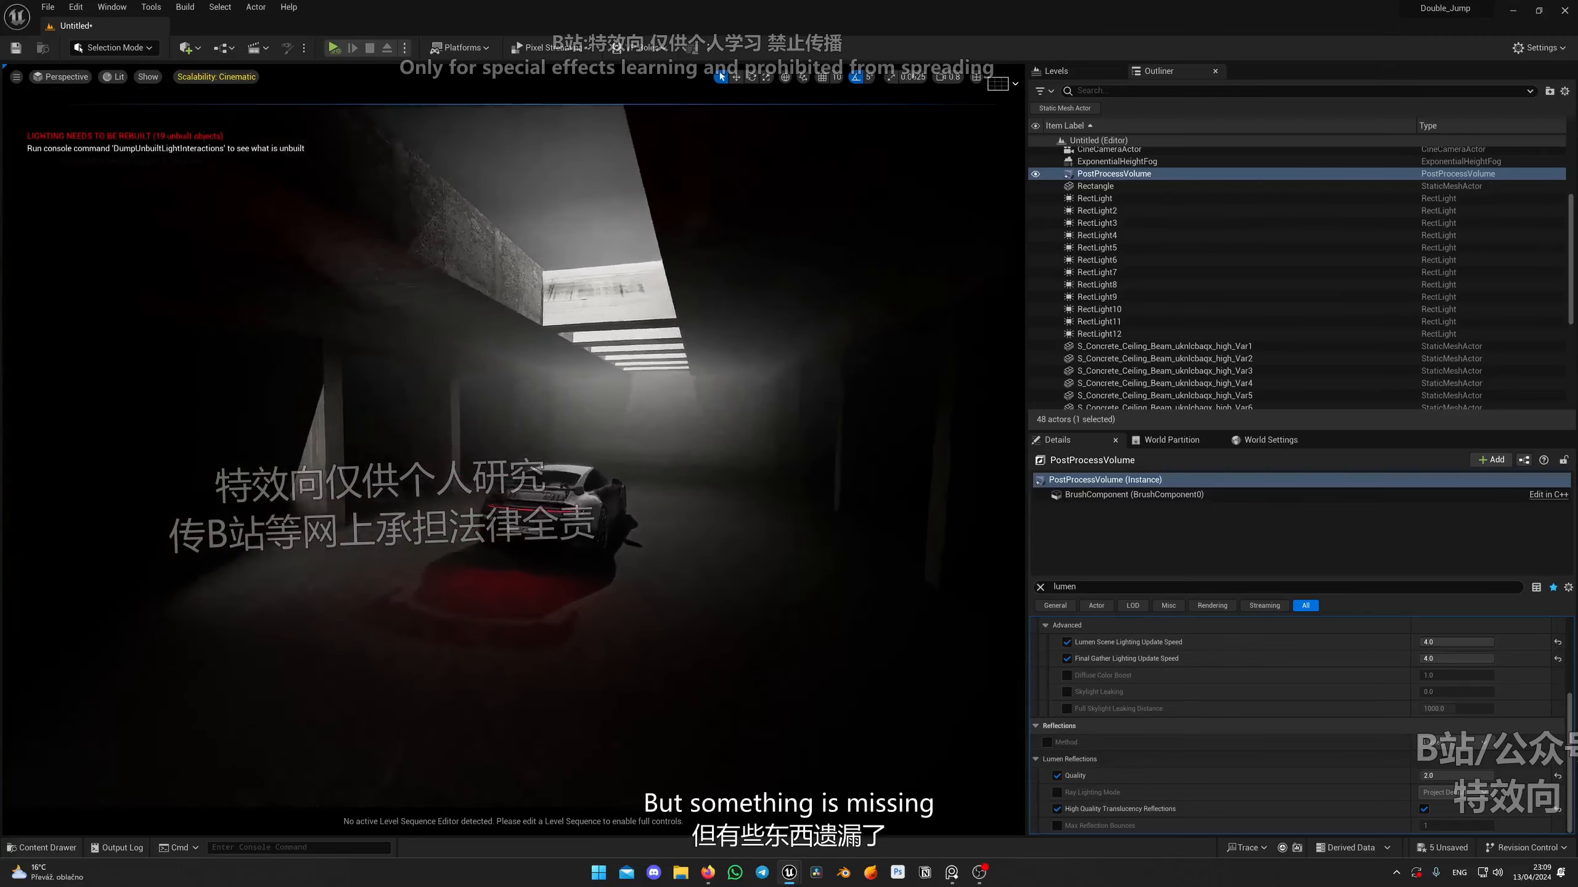
pyautogui.click(62, 76)
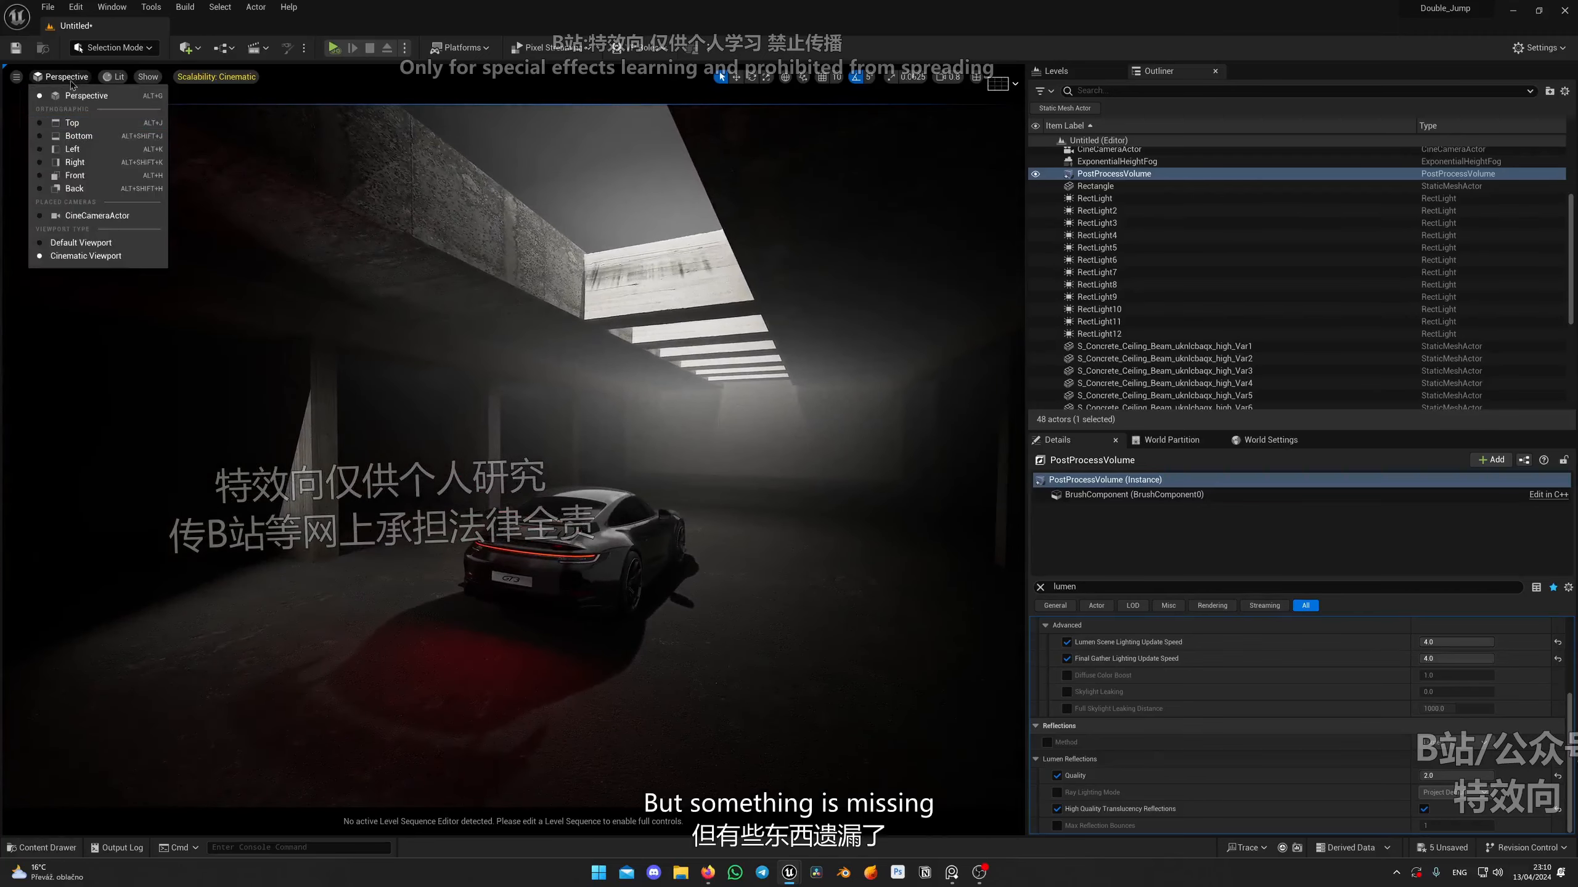
pyautogui.click(80, 217)
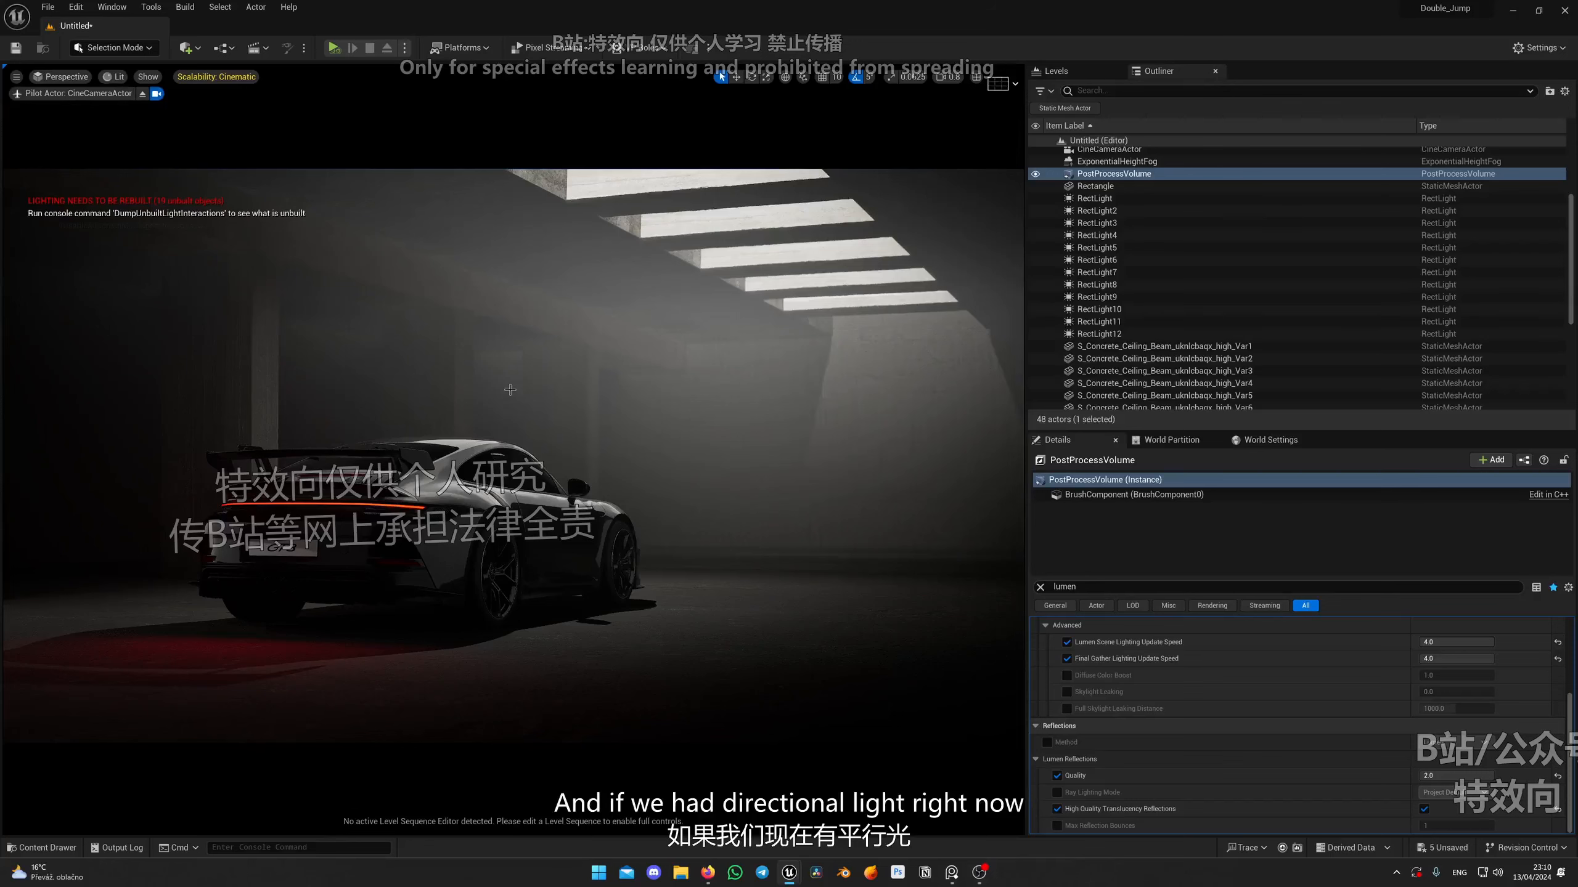
# Try a directional light in the garage at different sun angles and delete it.
pyautogui.click(193, 48)
pyautogui.moveTo(271, 168)
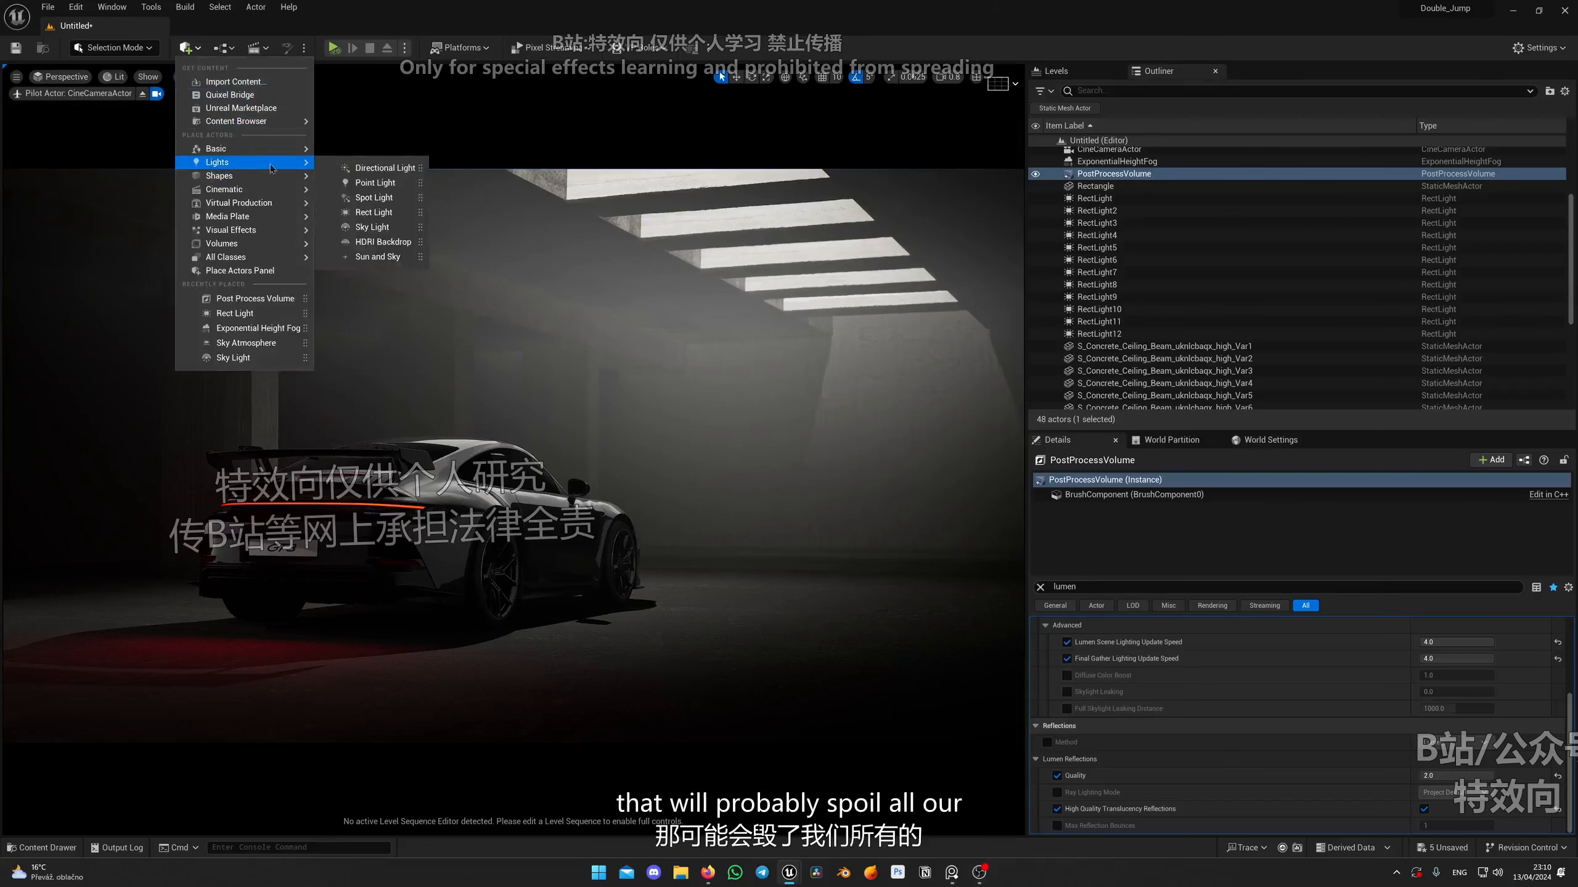
pyautogui.click(382, 167)
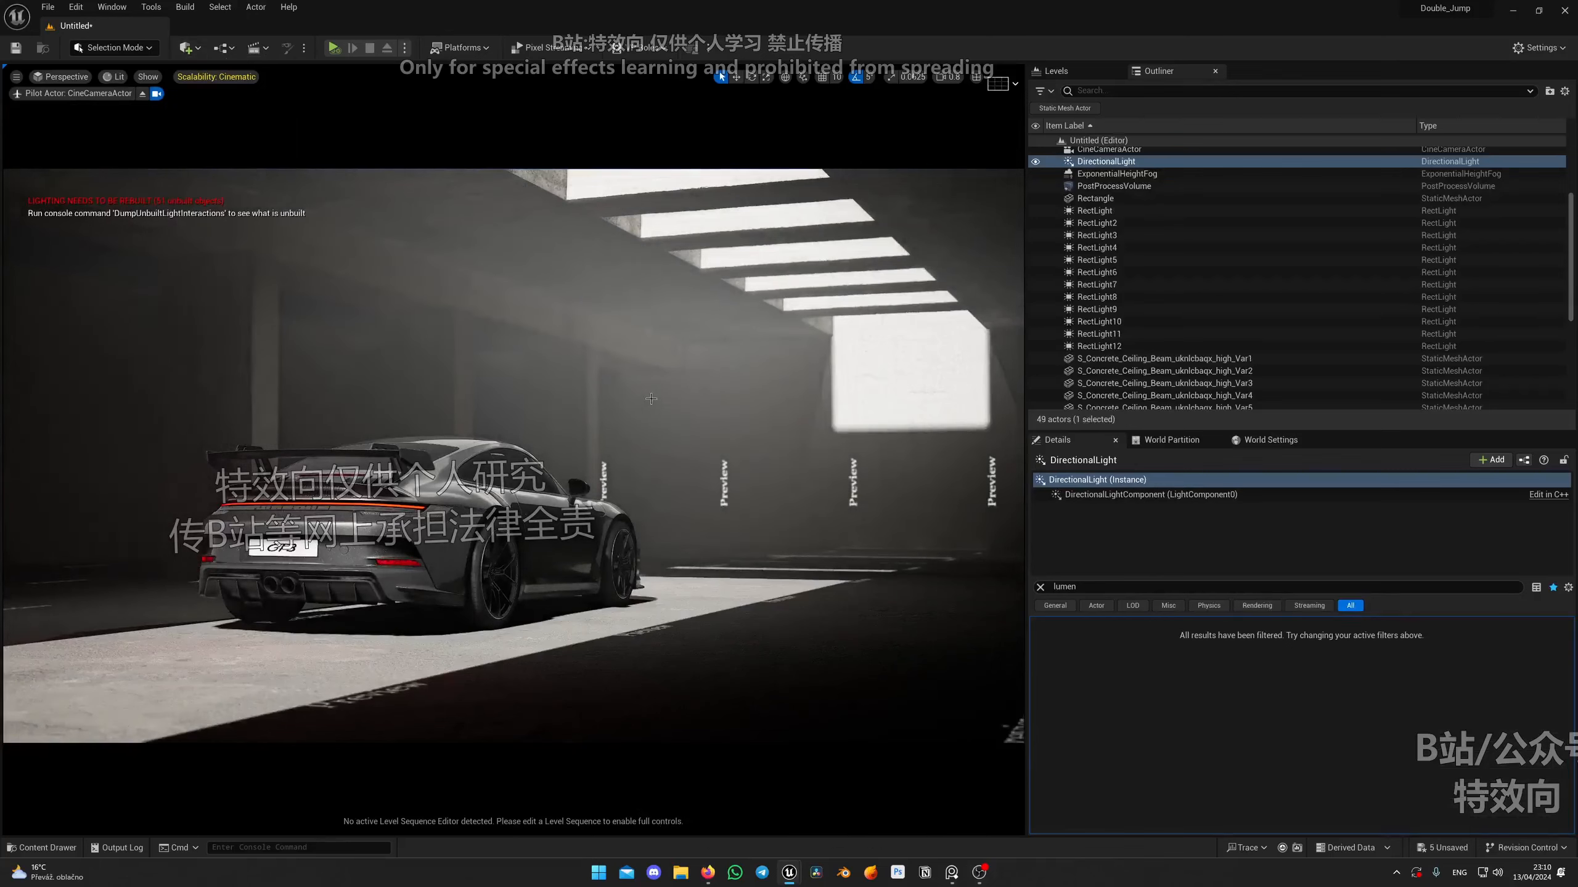
pyautogui.hotkey('ctrl', 'l')
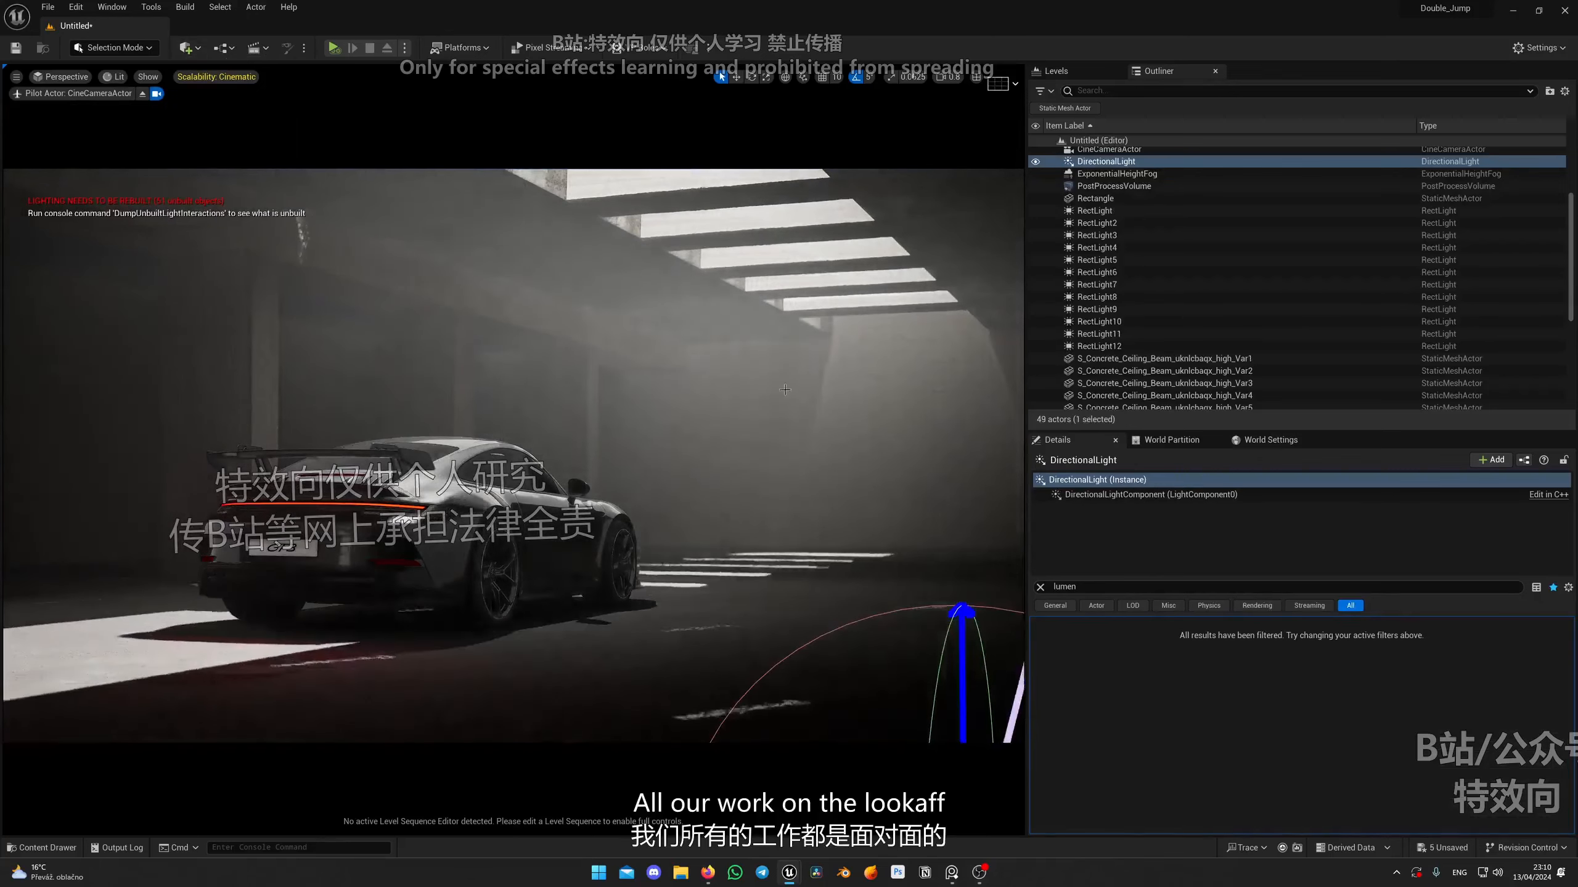
pyautogui.hotkey('ctrl', 'l')
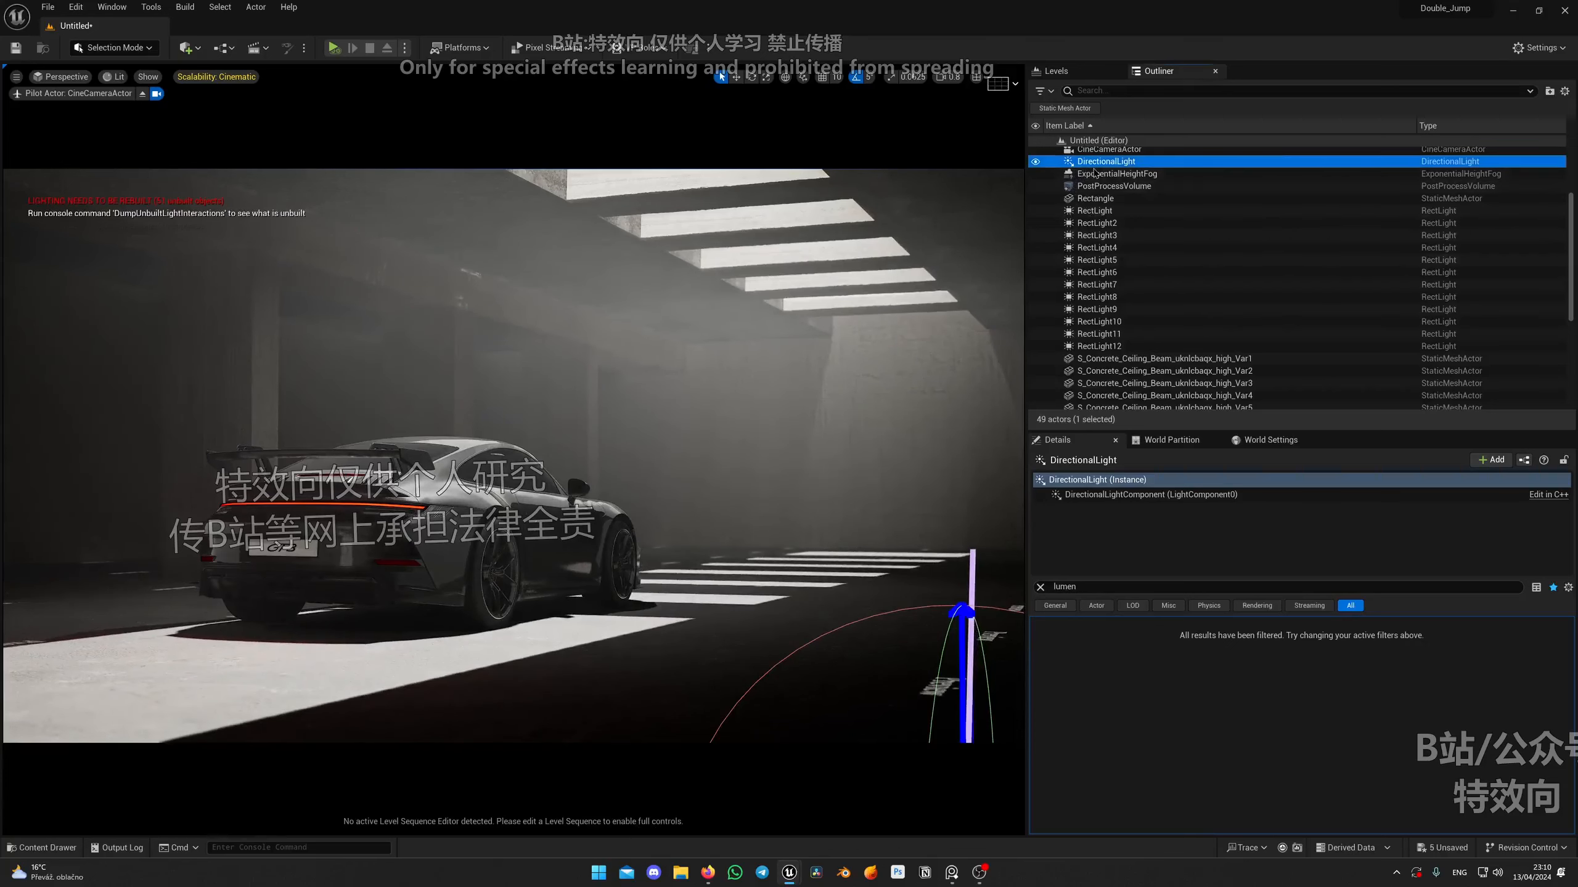
pyautogui.press('Delete')
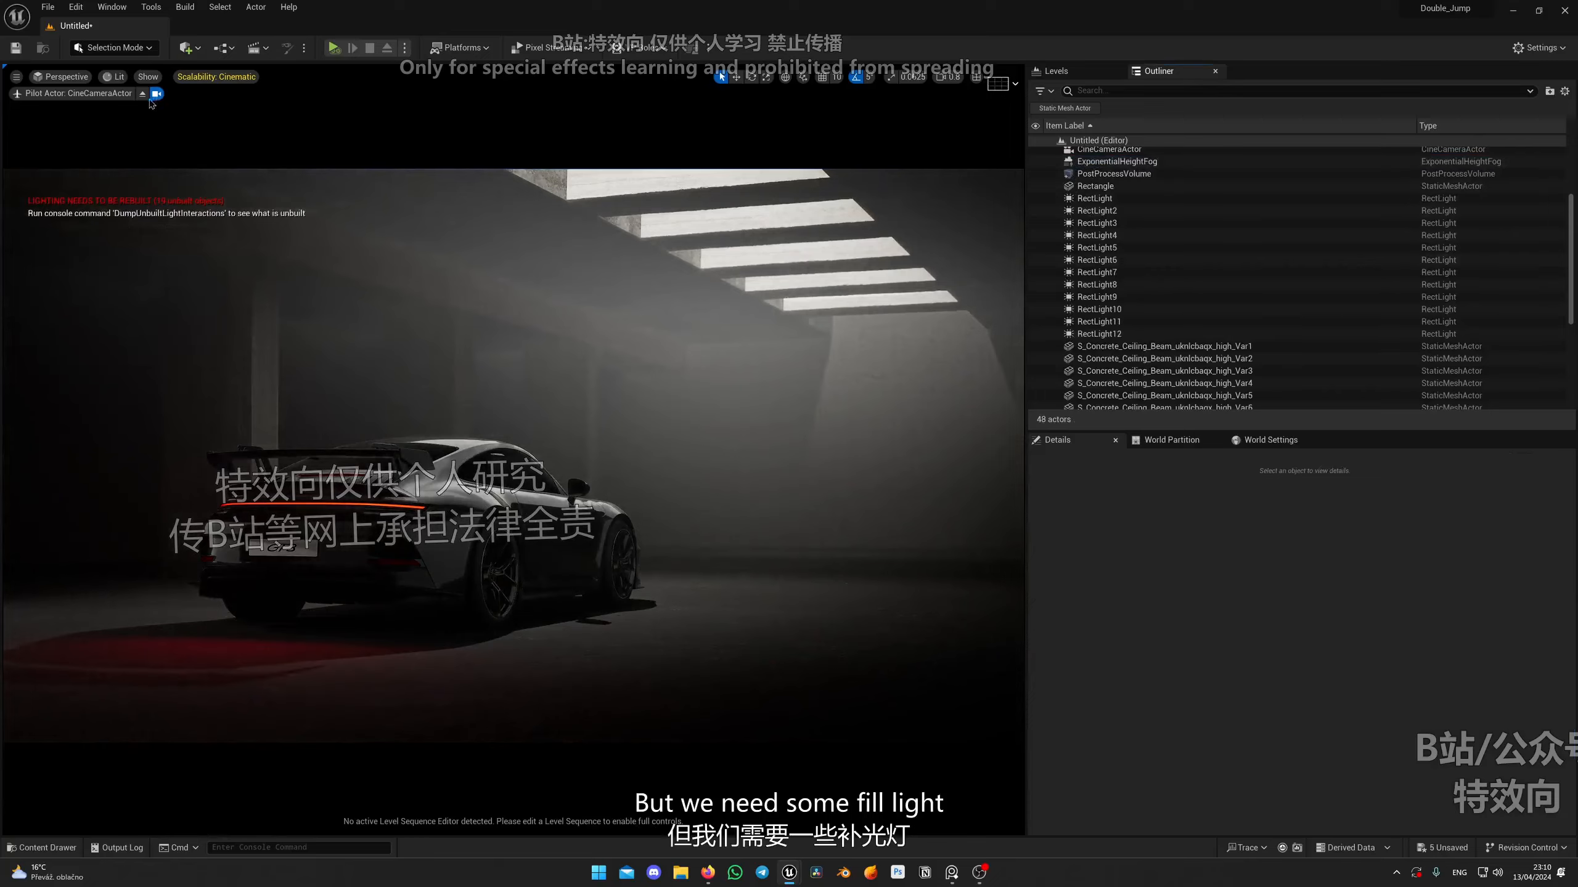
# Add an HDRI Backdrop to the scene from a free view outside the garage and reposition it near the building.
pyautogui.click(142, 93)
pyautogui.moveTo(472, 398); pyautogui.dragTo(406, 403, button='right')
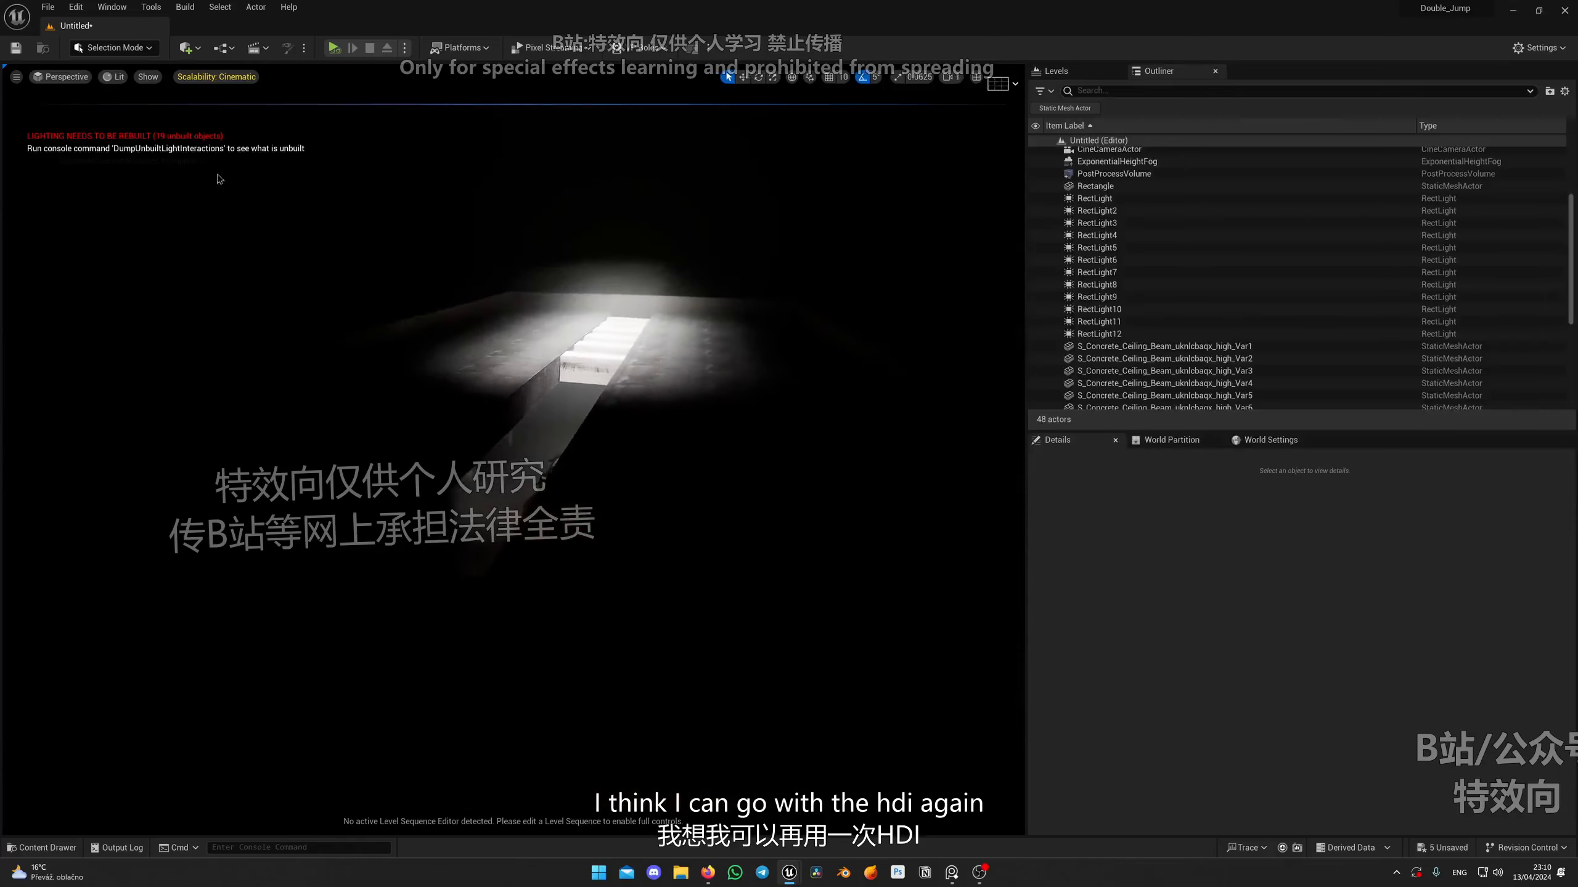
pyautogui.click(186, 48)
pyautogui.moveTo(283, 177)
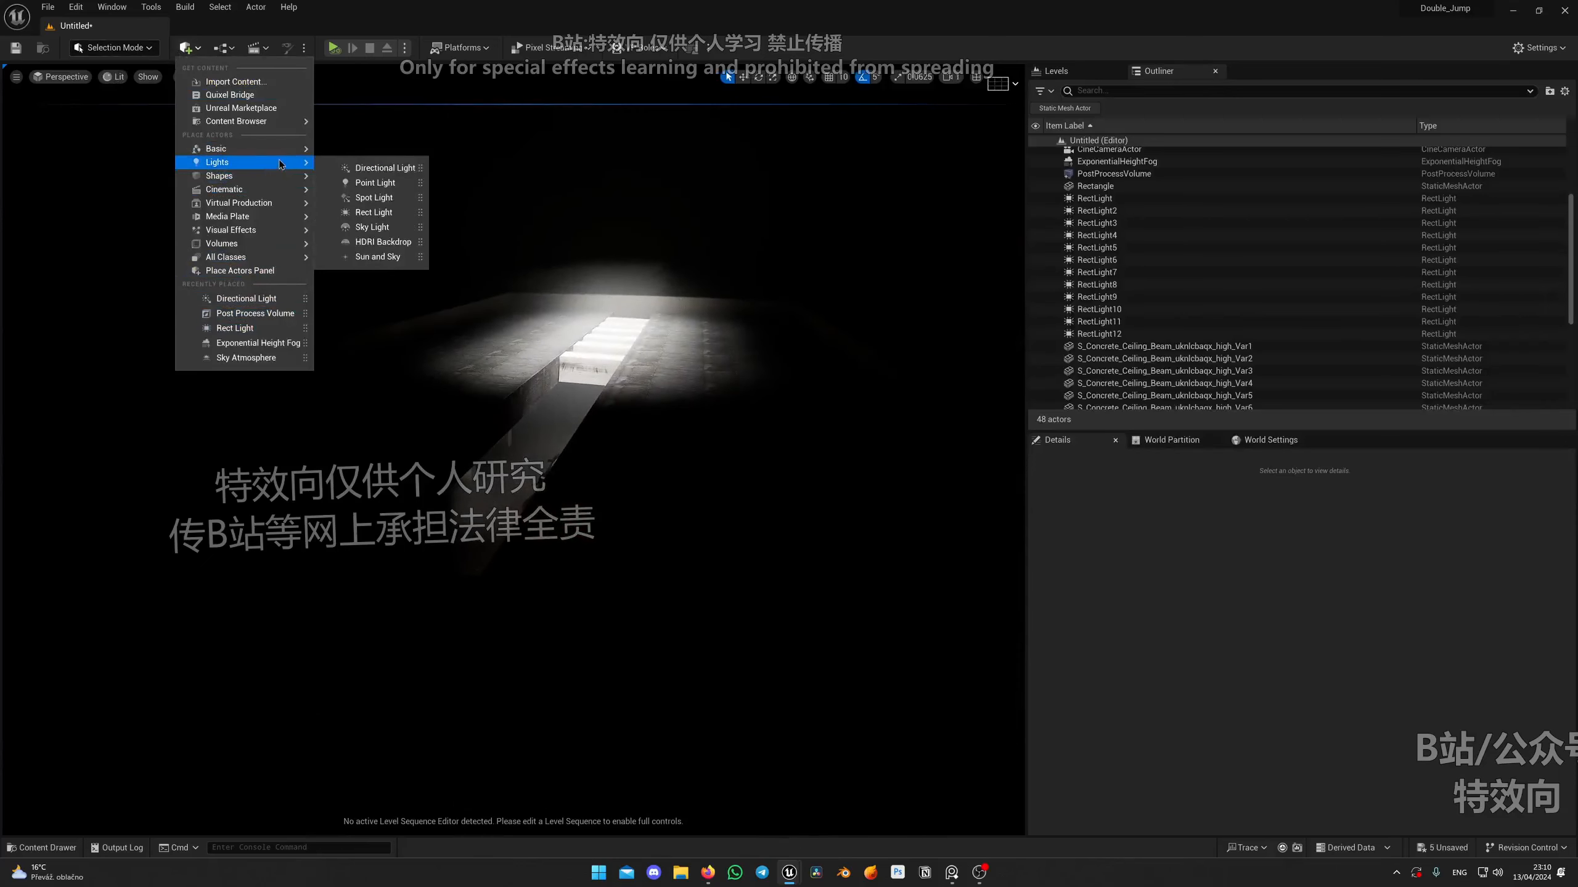
pyautogui.click(374, 243)
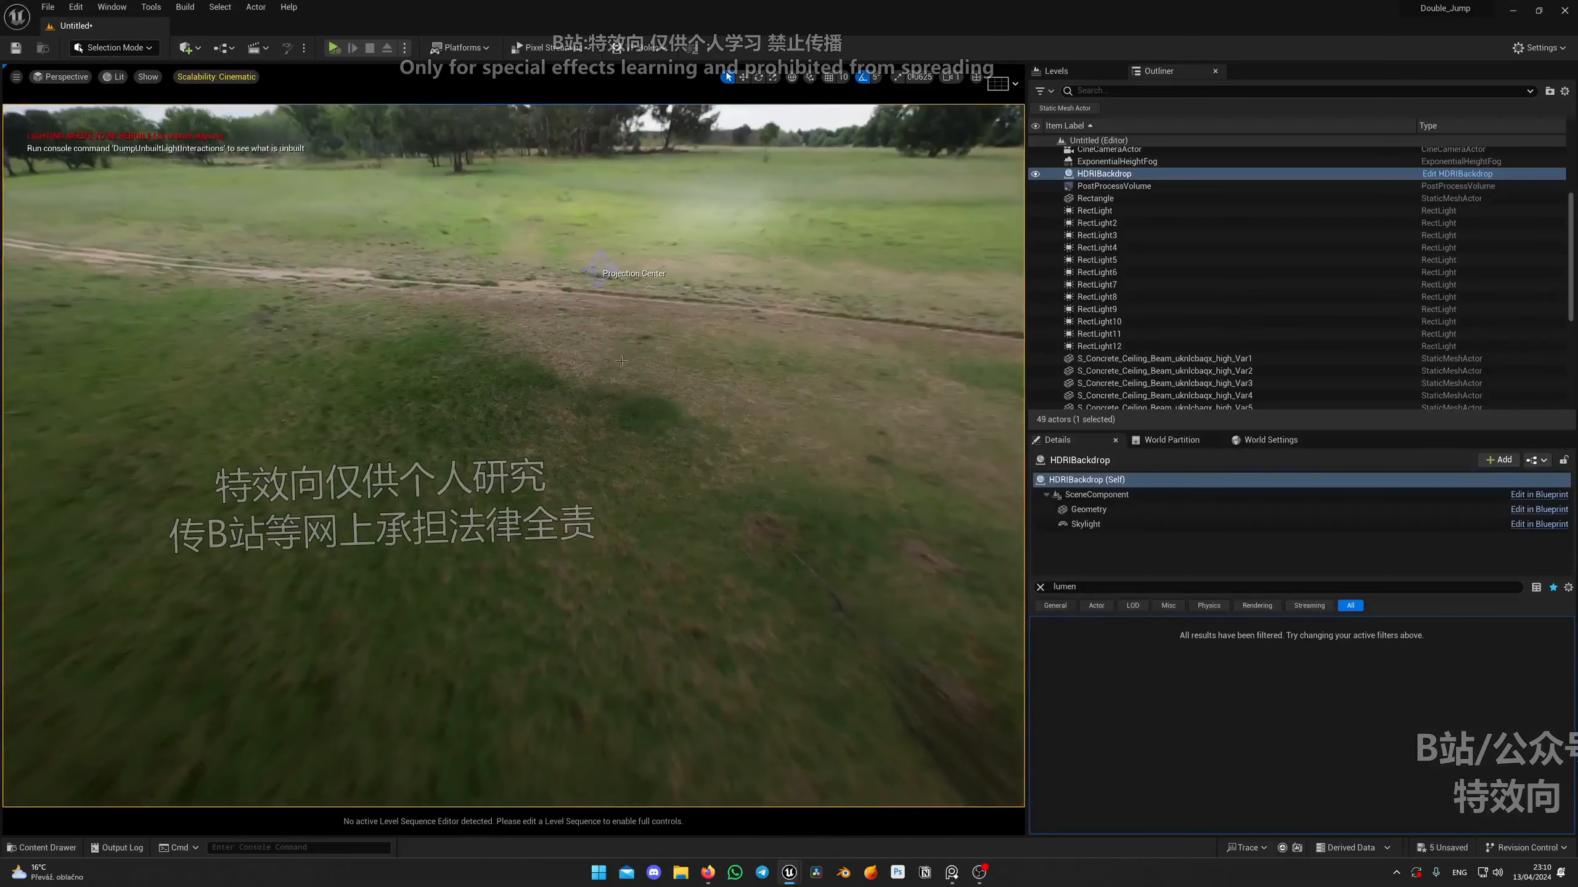
pyautogui.moveTo(595, 350); pyautogui.dragTo(566, 669)
# Set the HDRI backdrop's Size to 700 so that it surrounds the whole garage.
pyautogui.click(1039, 587)
pyautogui.scroll(-2, 1311, 684)
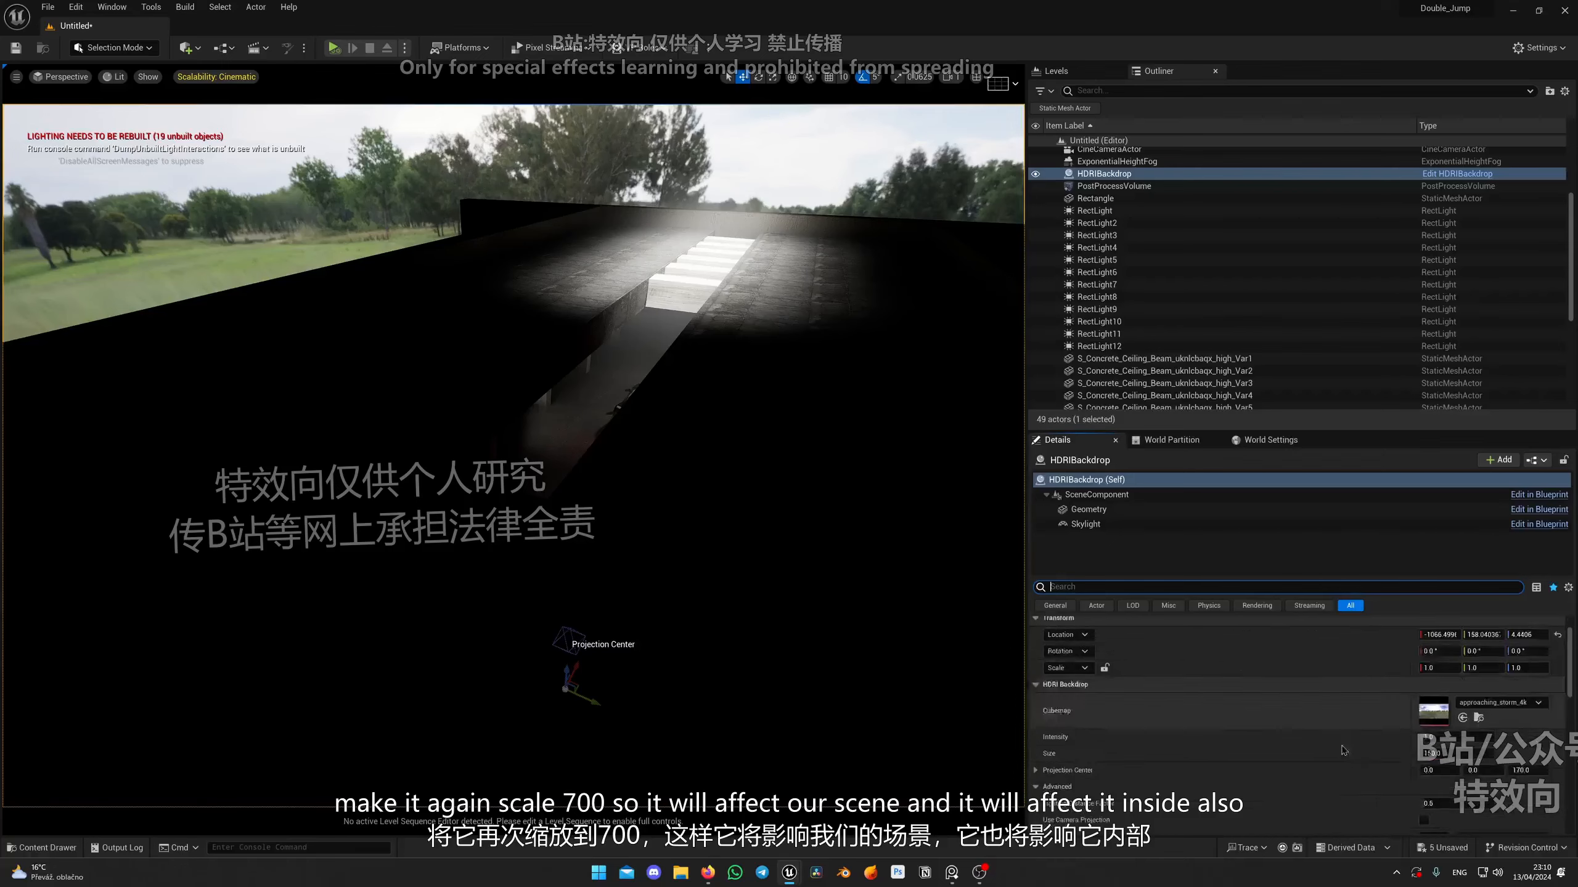
pyautogui.click(1441, 733)
pyautogui.press('Return')
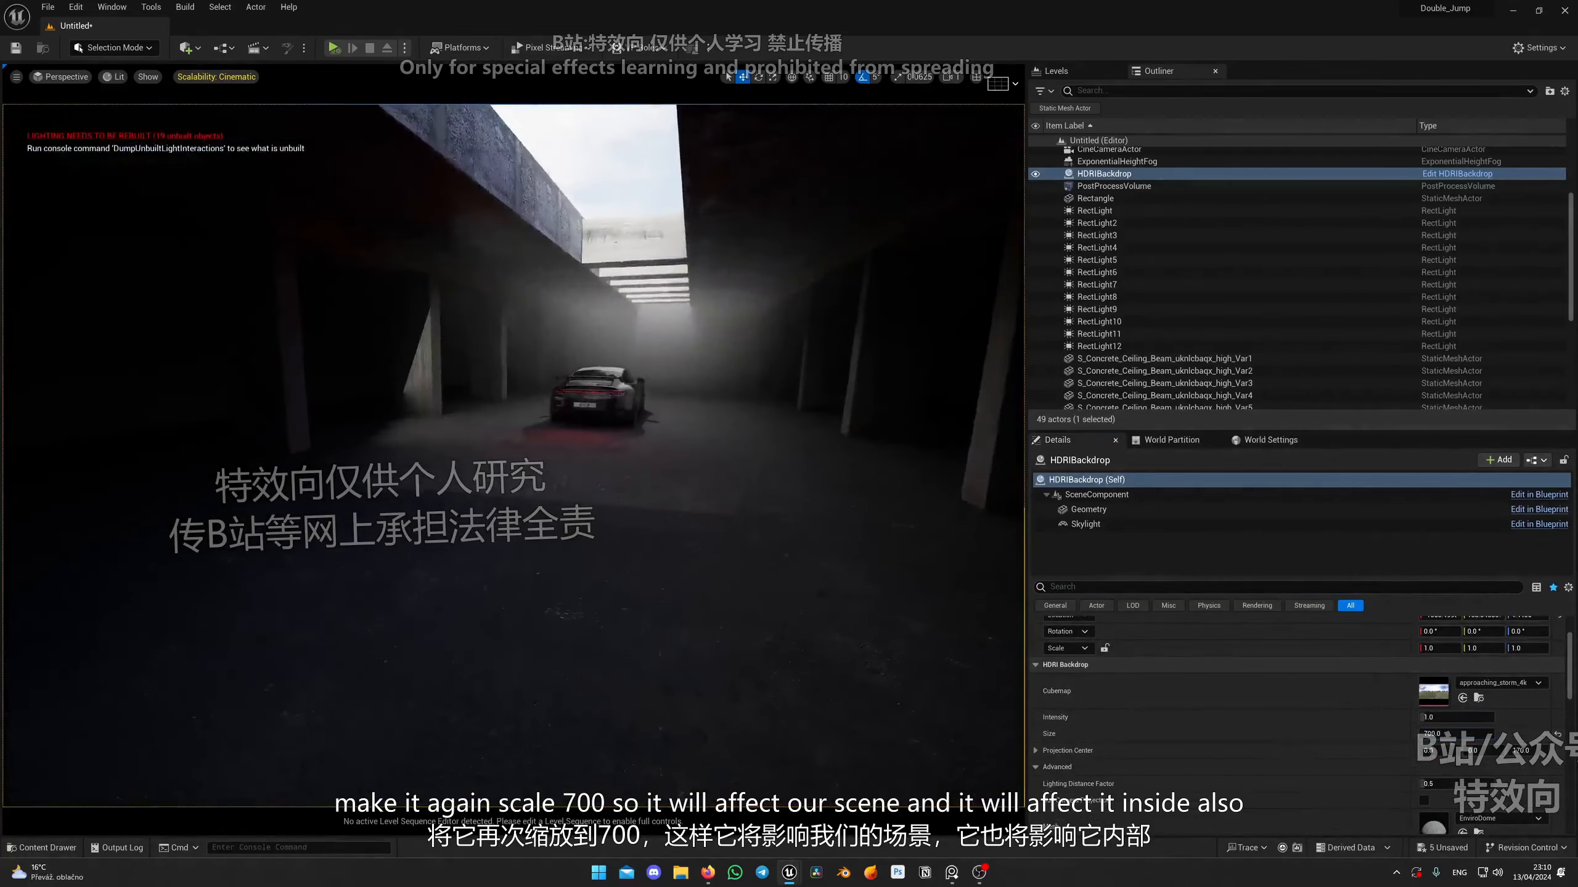
pyautogui.moveTo(514, 456); pyautogui.dragTo(422, 560, button='right')
pyautogui.press('s')
pyautogui.scroll(5, 472, 528)
pyautogui.moveTo(586, 546); pyautogui.dragTo(575, 541, button='right')
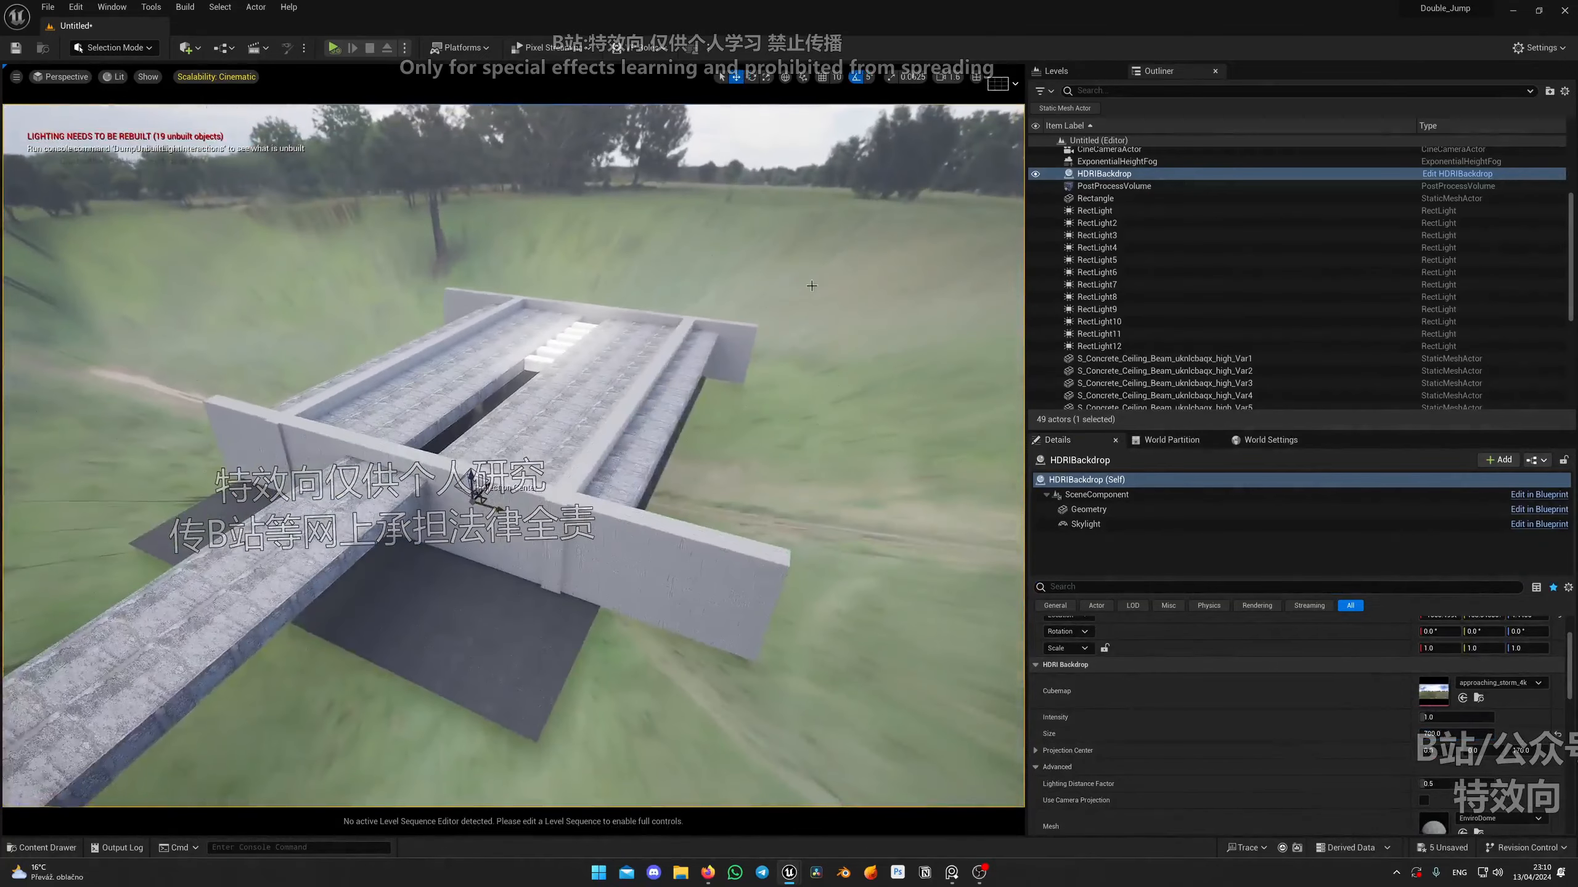
# Assign the mud_road_puresky_8k texture from the HDRI content folder as the backdrop's Cubemap.
pyautogui.hotkey('ctrl', 'space')
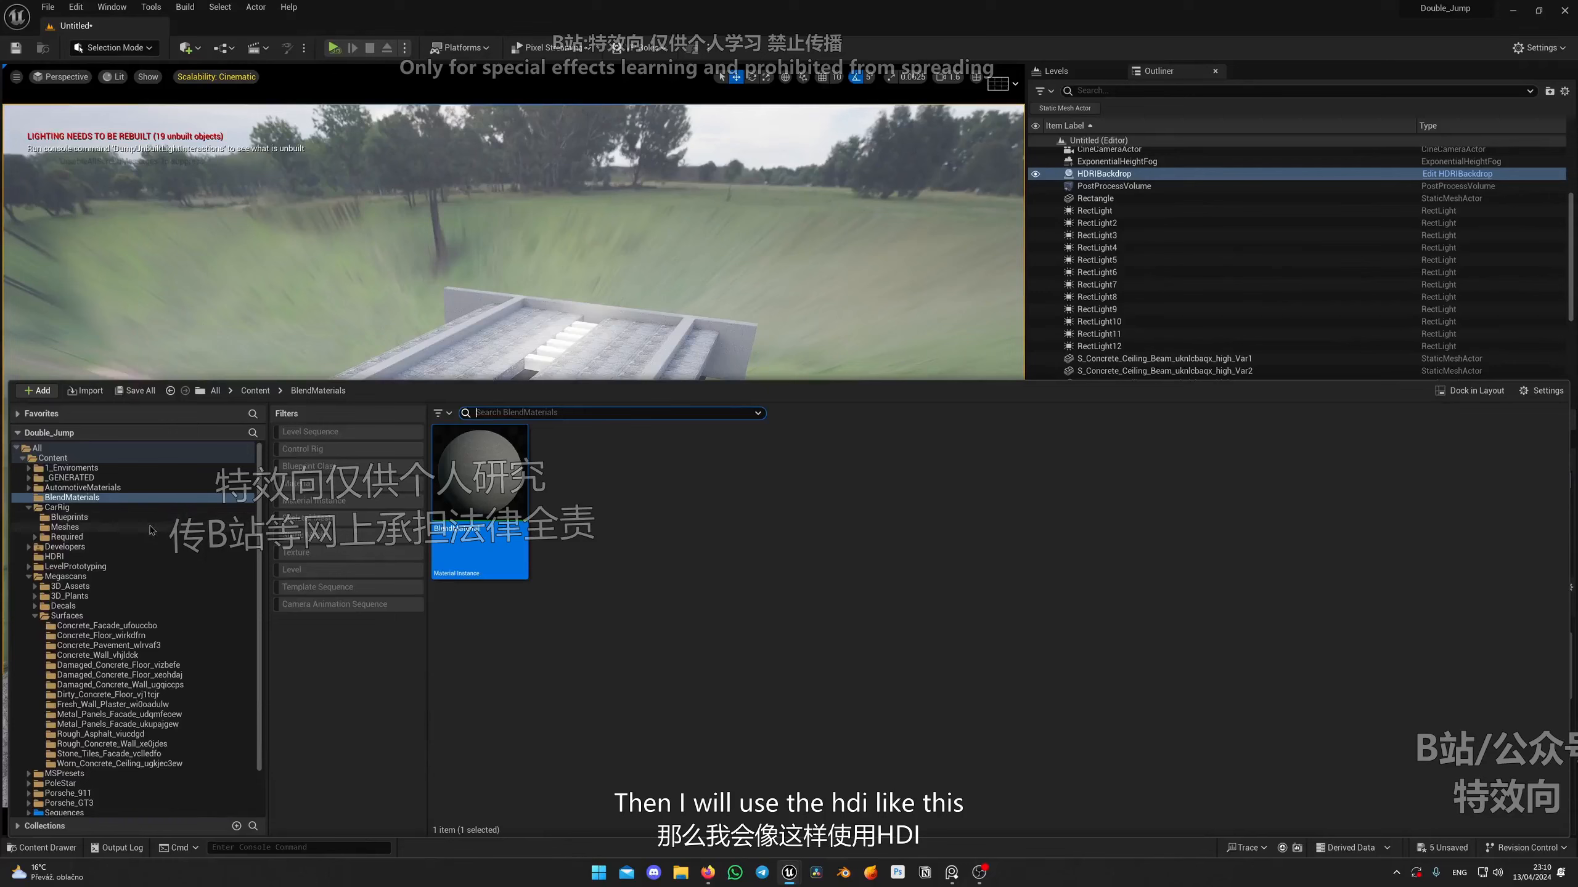
pyautogui.click(54, 557)
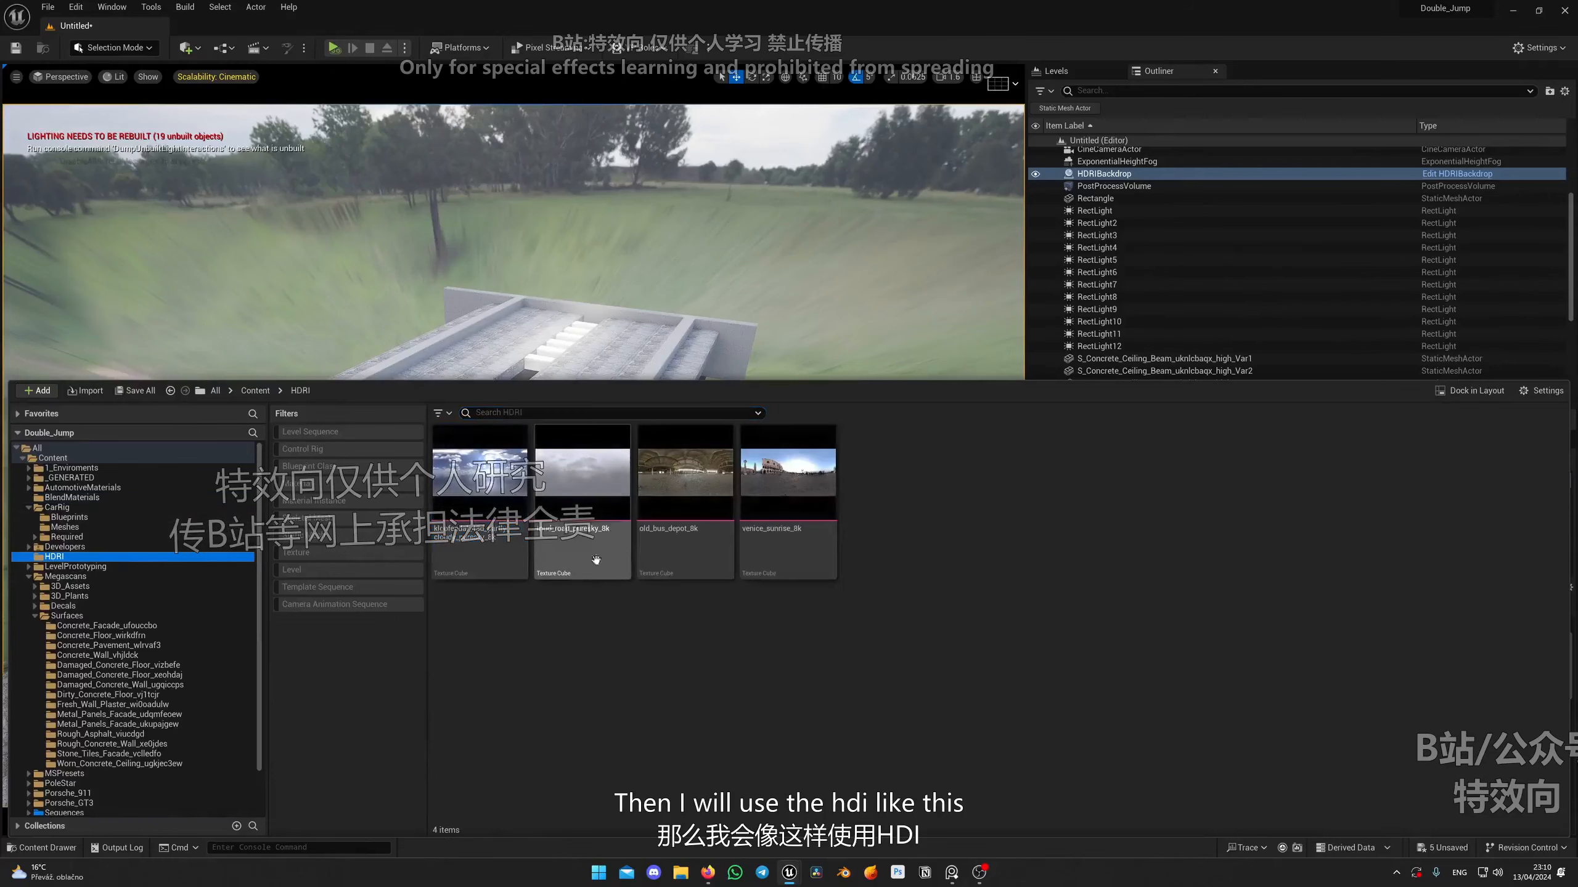
pyautogui.click(587, 489)
pyautogui.moveTo(658, 348); pyautogui.dragTo(678, 280, button='right')
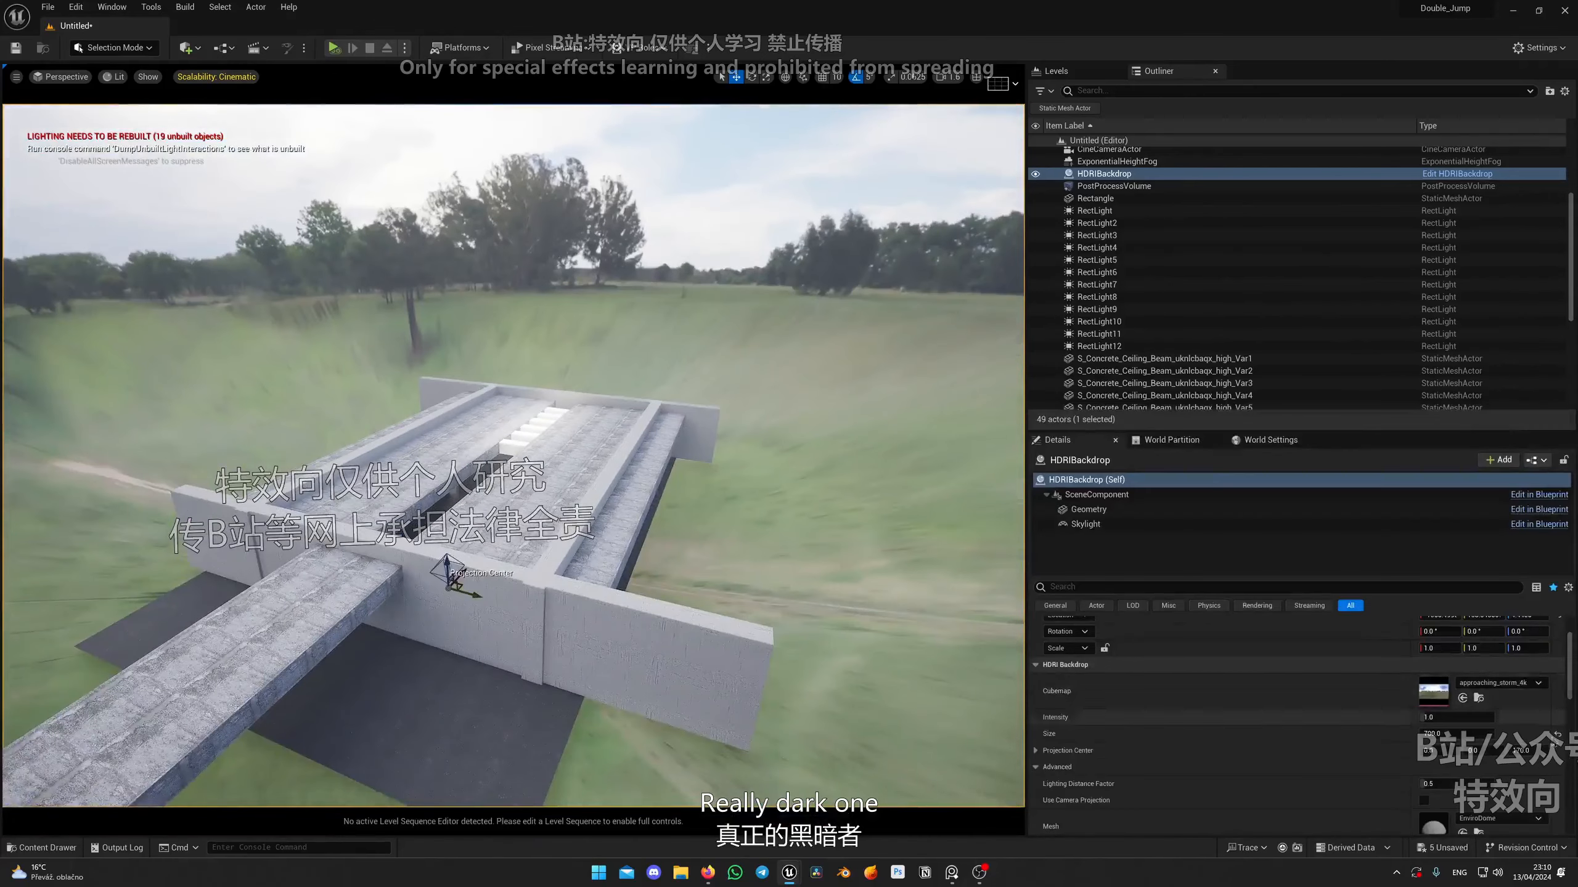
pyautogui.click(1463, 697)
# Switch the backdrop's Skylight to SLS Specified Cubemap with mud_road_puresky_8k as its cubemap, and raise the Cubemap Resolution.
pyautogui.click(1086, 524)
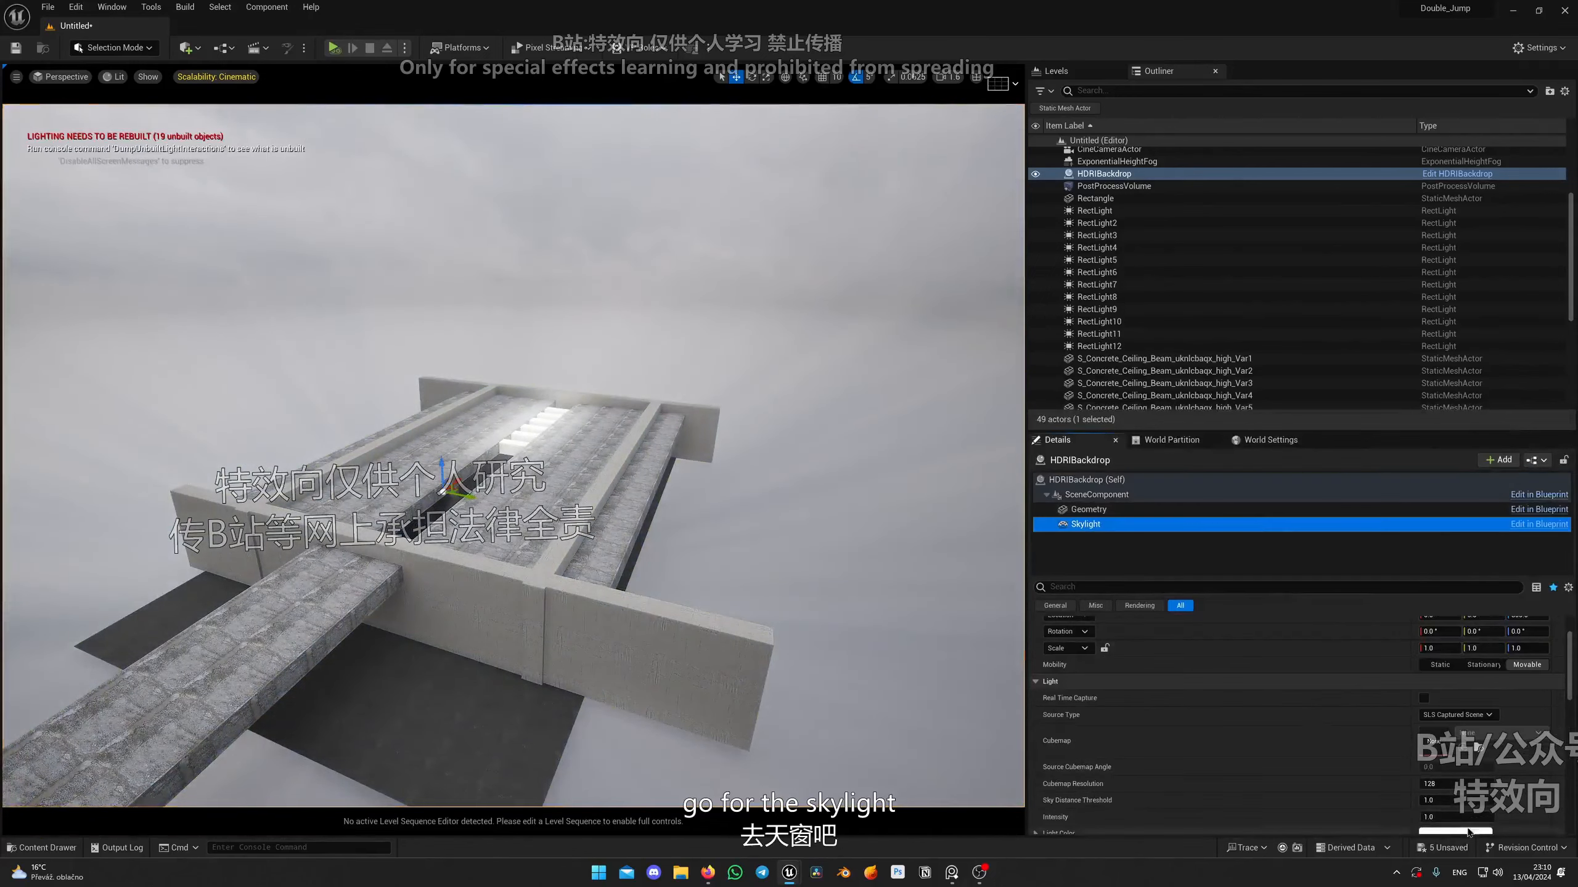
pyautogui.click(1441, 719)
pyautogui.click(1450, 742)
pyautogui.click(1463, 748)
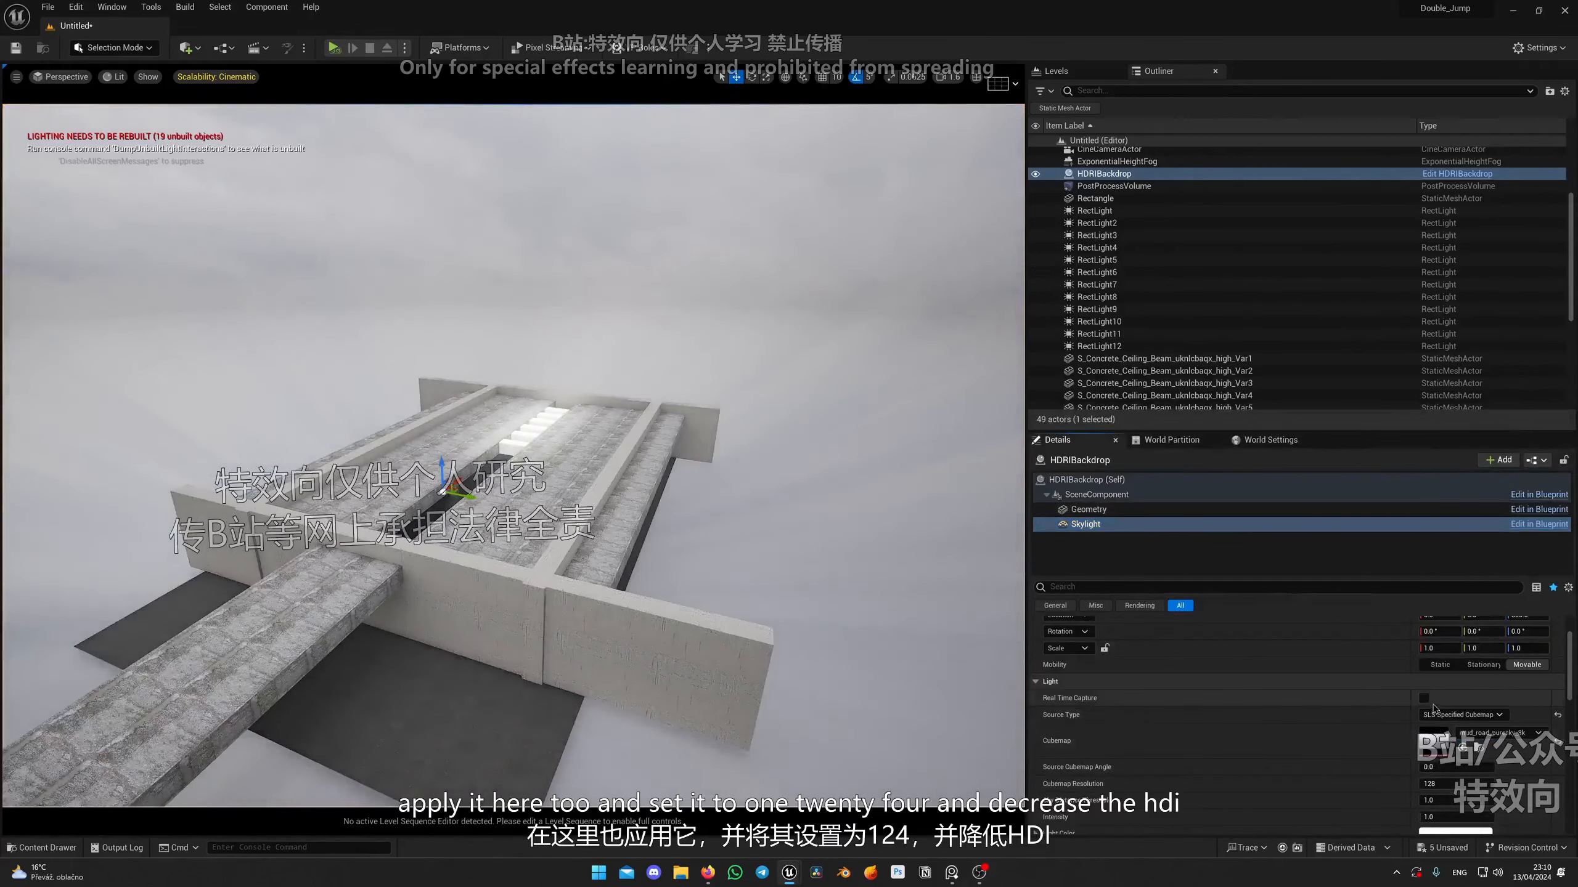
pyautogui.click(1450, 784)
pyautogui.write('10')
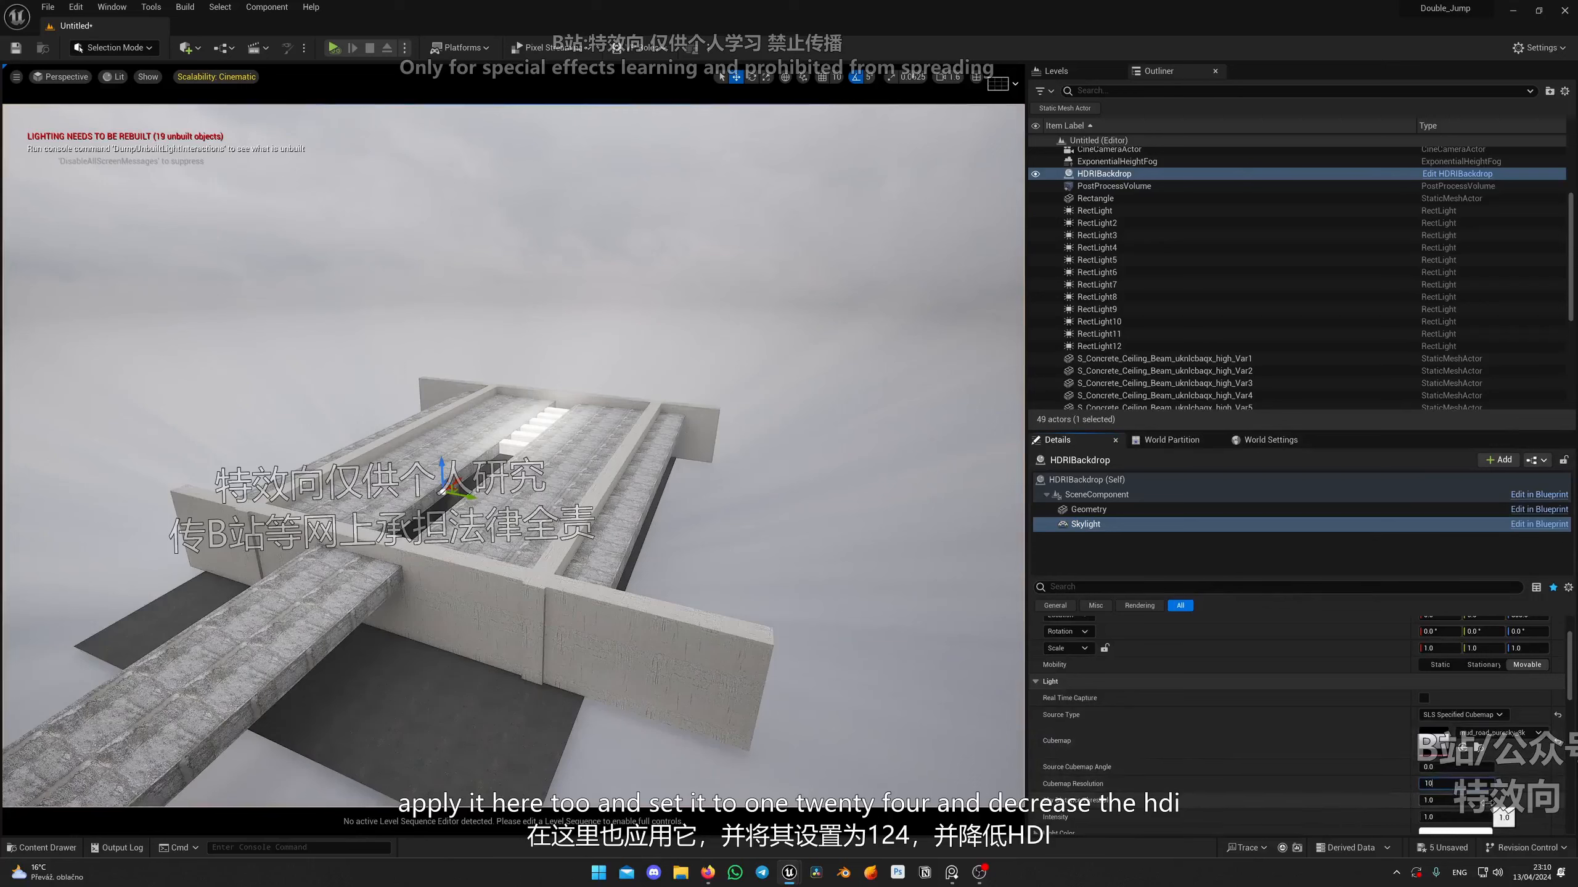
# Set the HDRIBackdrop's Intensity to 0.5.
pyautogui.click(1103, 479)
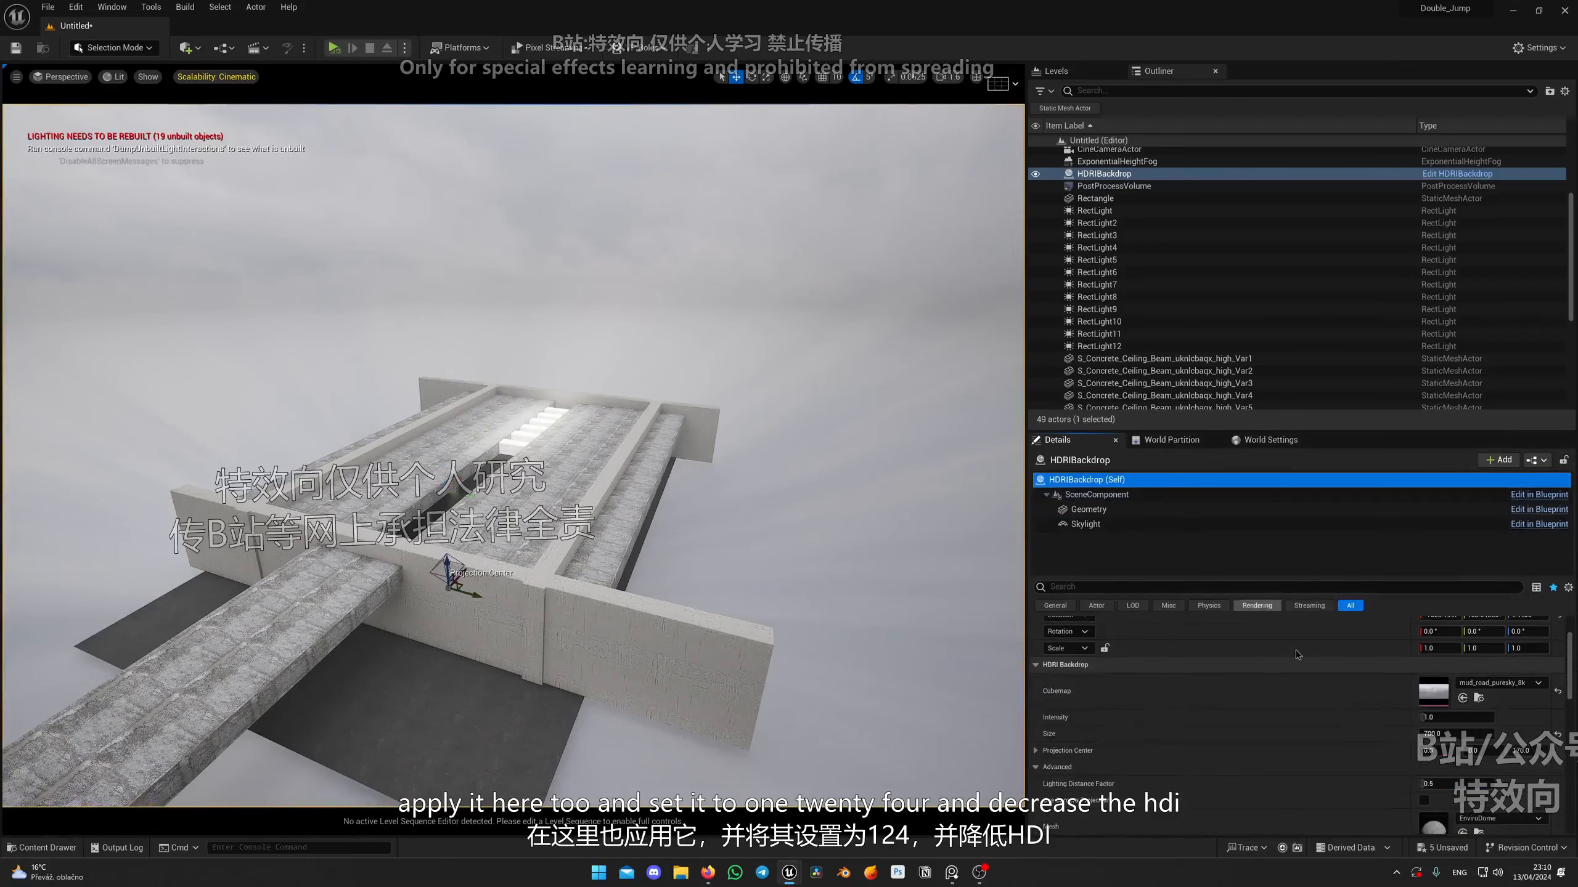
pyautogui.click(1456, 718)
pyautogui.write('0.5')
pyautogui.press('Return')
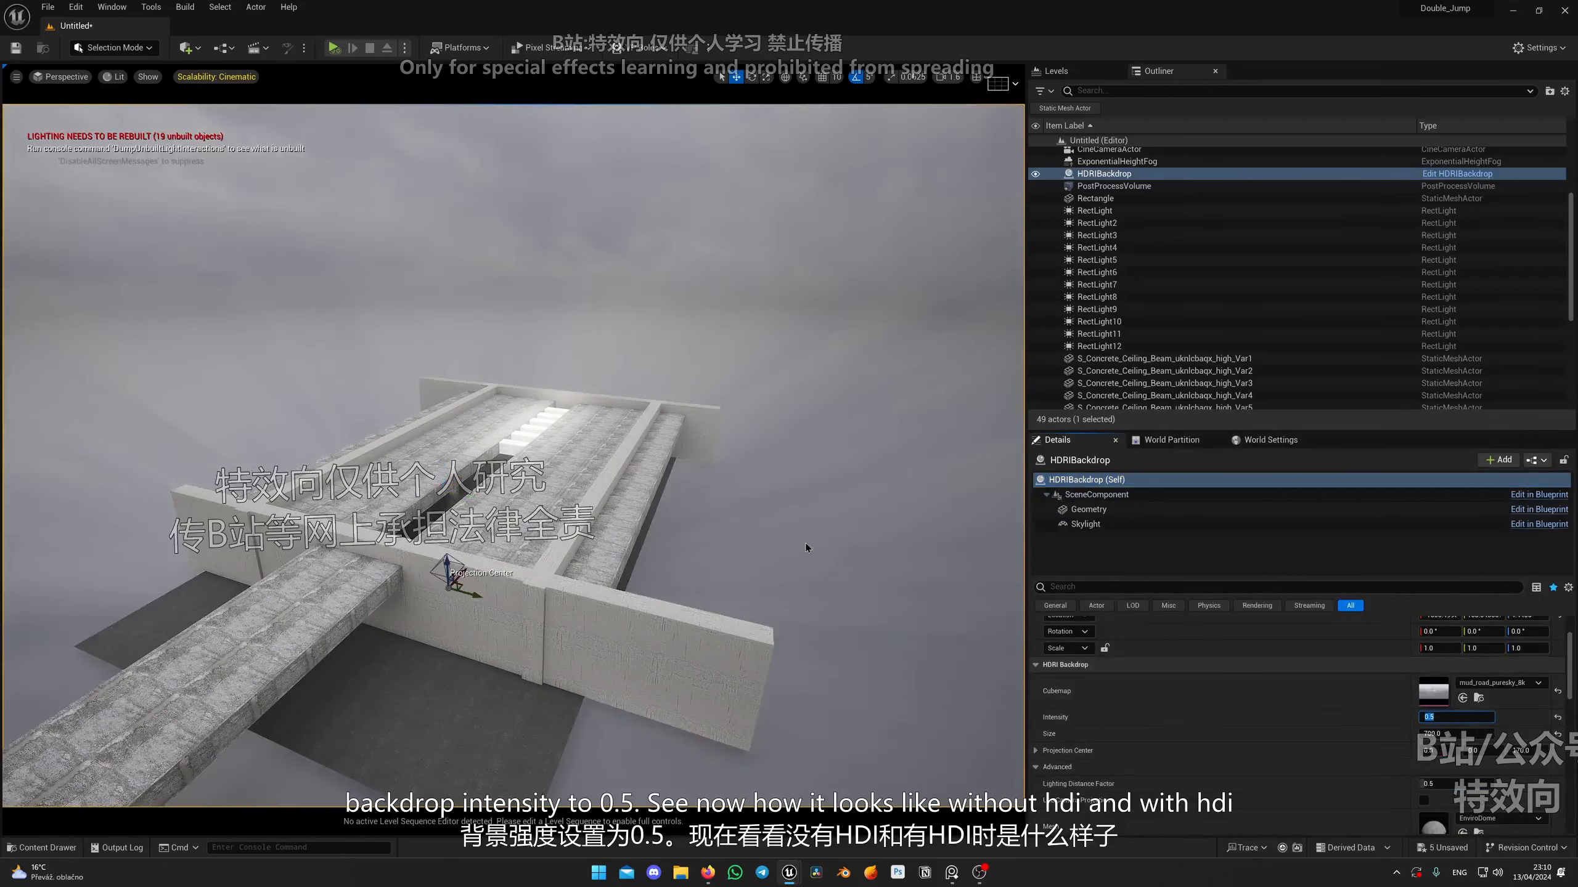
# Compare the CineCameraActor view with HDRIBackdrop hidden and shown to judge its fill light.
pyautogui.click(60, 77)
pyautogui.click(93, 219)
pyautogui.click(769, 461)
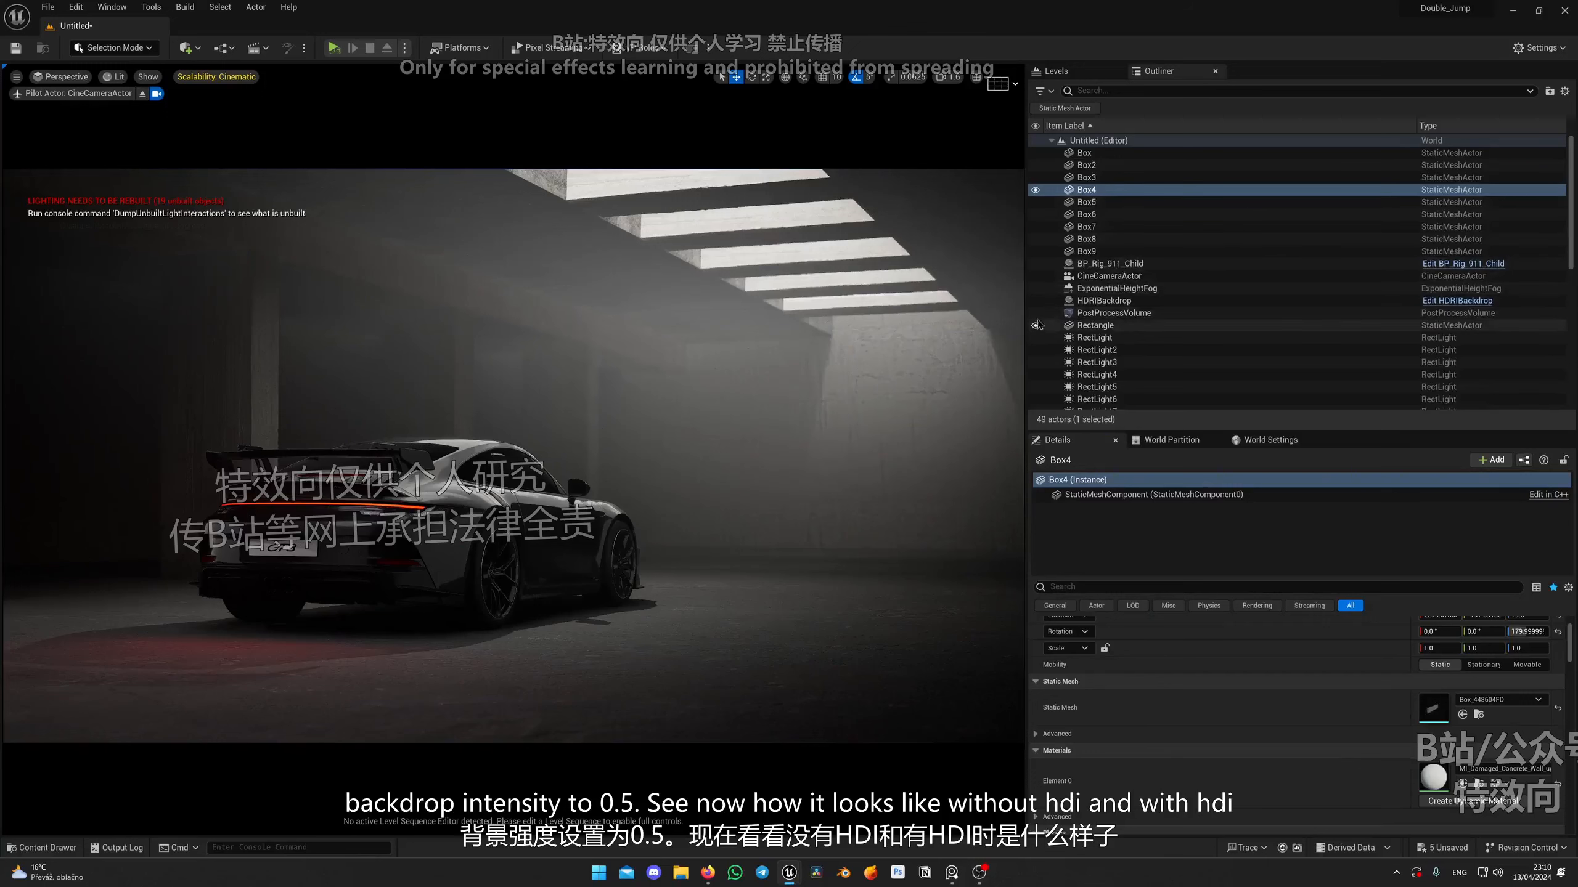
pyautogui.click(1036, 301)
pyautogui.click(1036, 302)
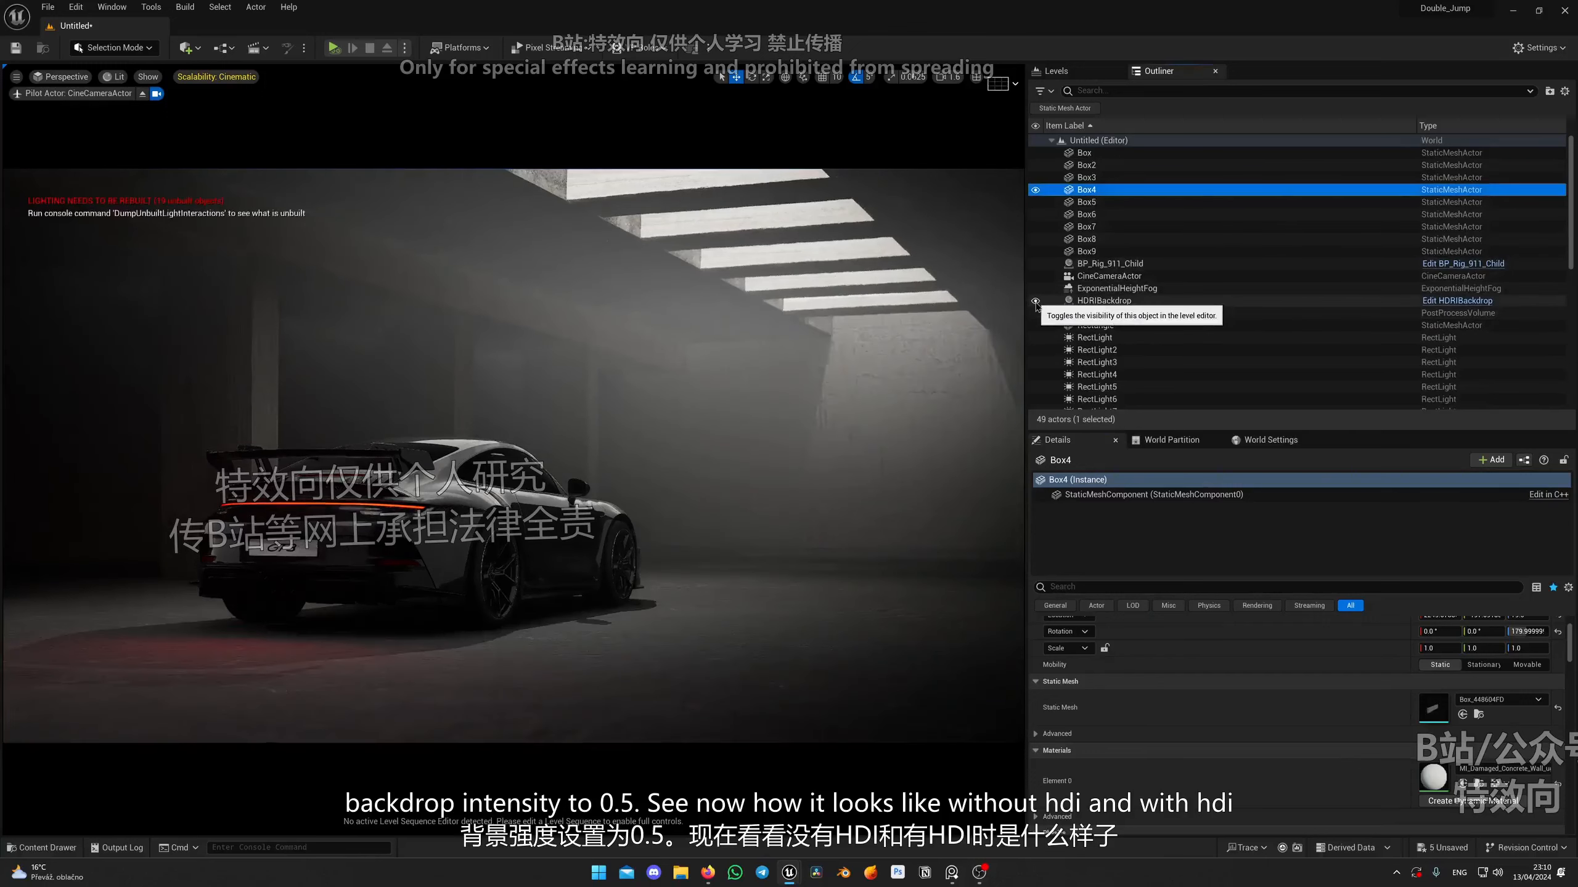
pyautogui.click(1035, 302)
pyautogui.click(1035, 302)
pyautogui.click(1036, 302)
pyautogui.click(1035, 302)
pyautogui.click(1035, 302)
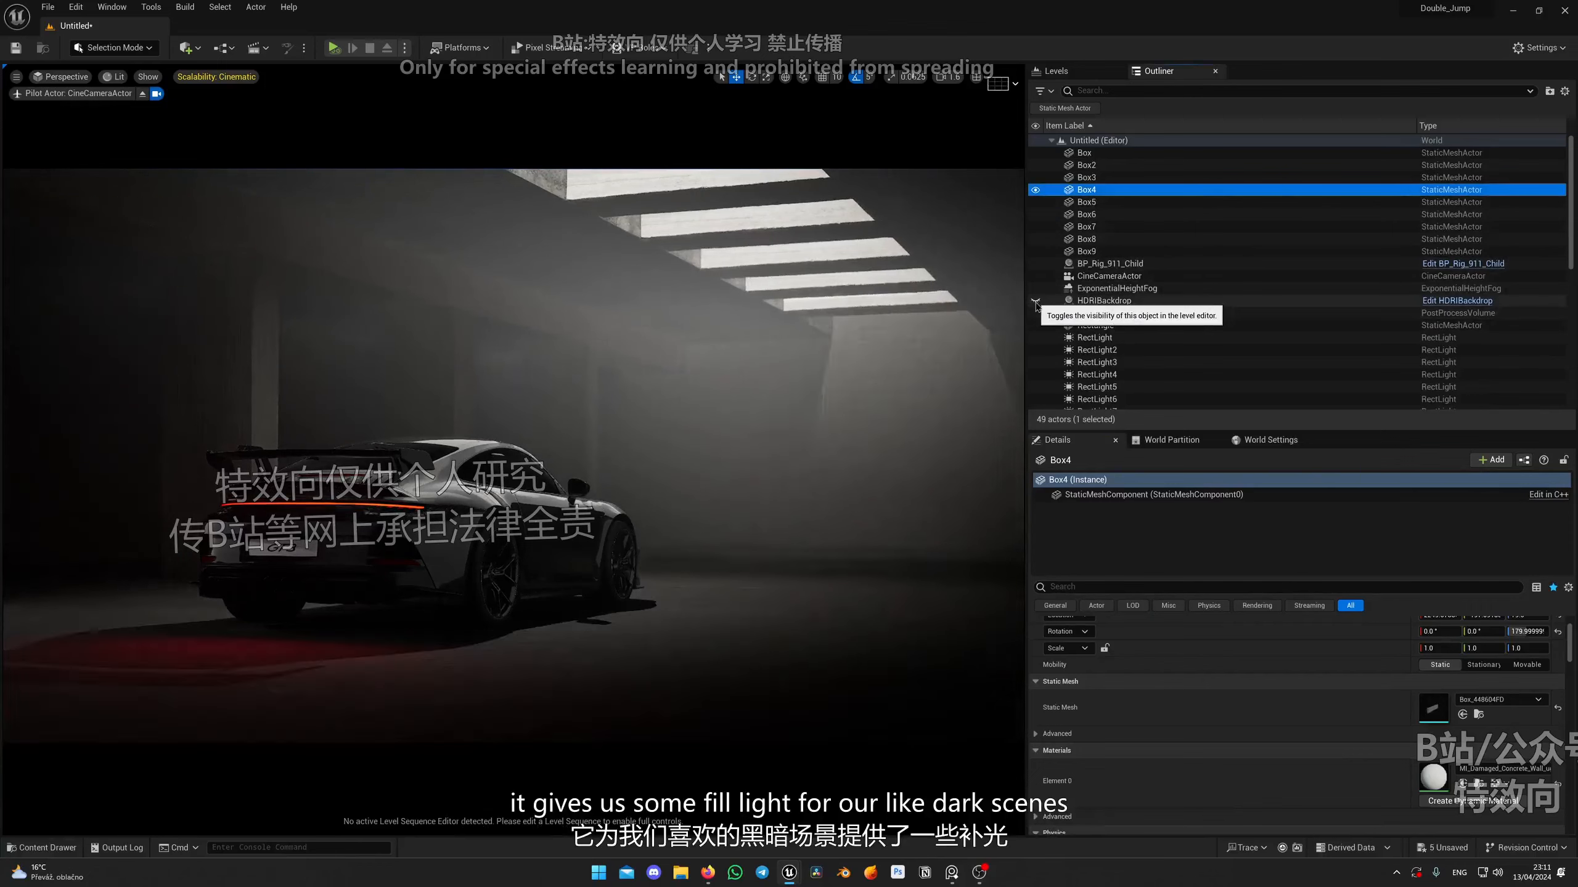
pyautogui.click(1036, 302)
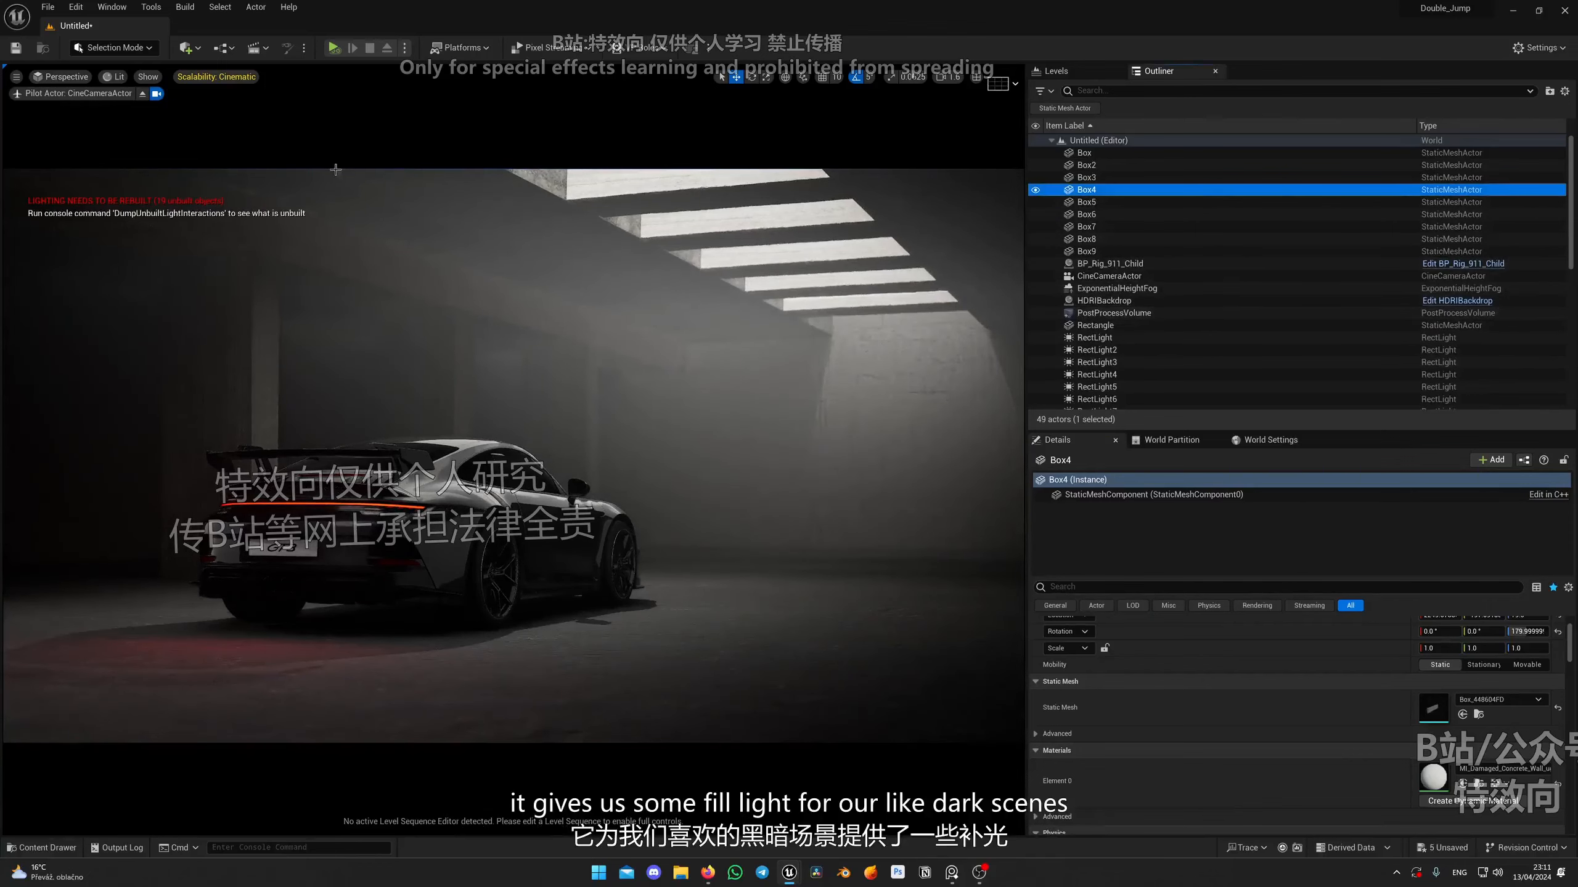
# Check the HDRIBackdrop's effect on the rear of the car from a free view and by toggling its visibility in the camera view.
pyautogui.click(142, 94)
pyautogui.moveTo(510, 348); pyautogui.dragTo(485, 311, button='right')
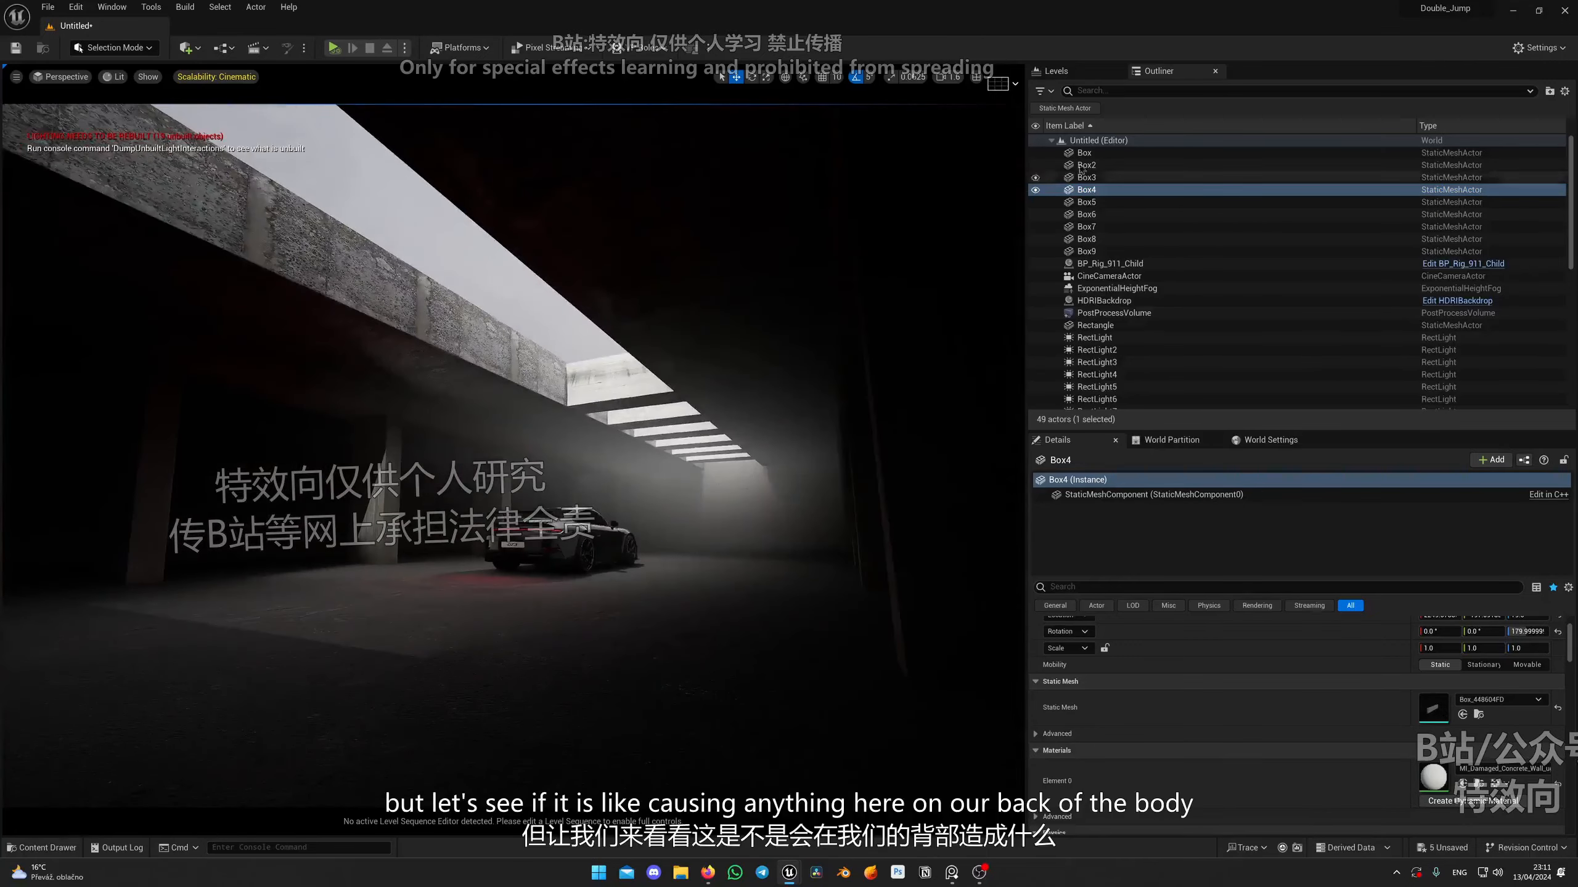
pyautogui.click(48, 77)
pyautogui.click(81, 218)
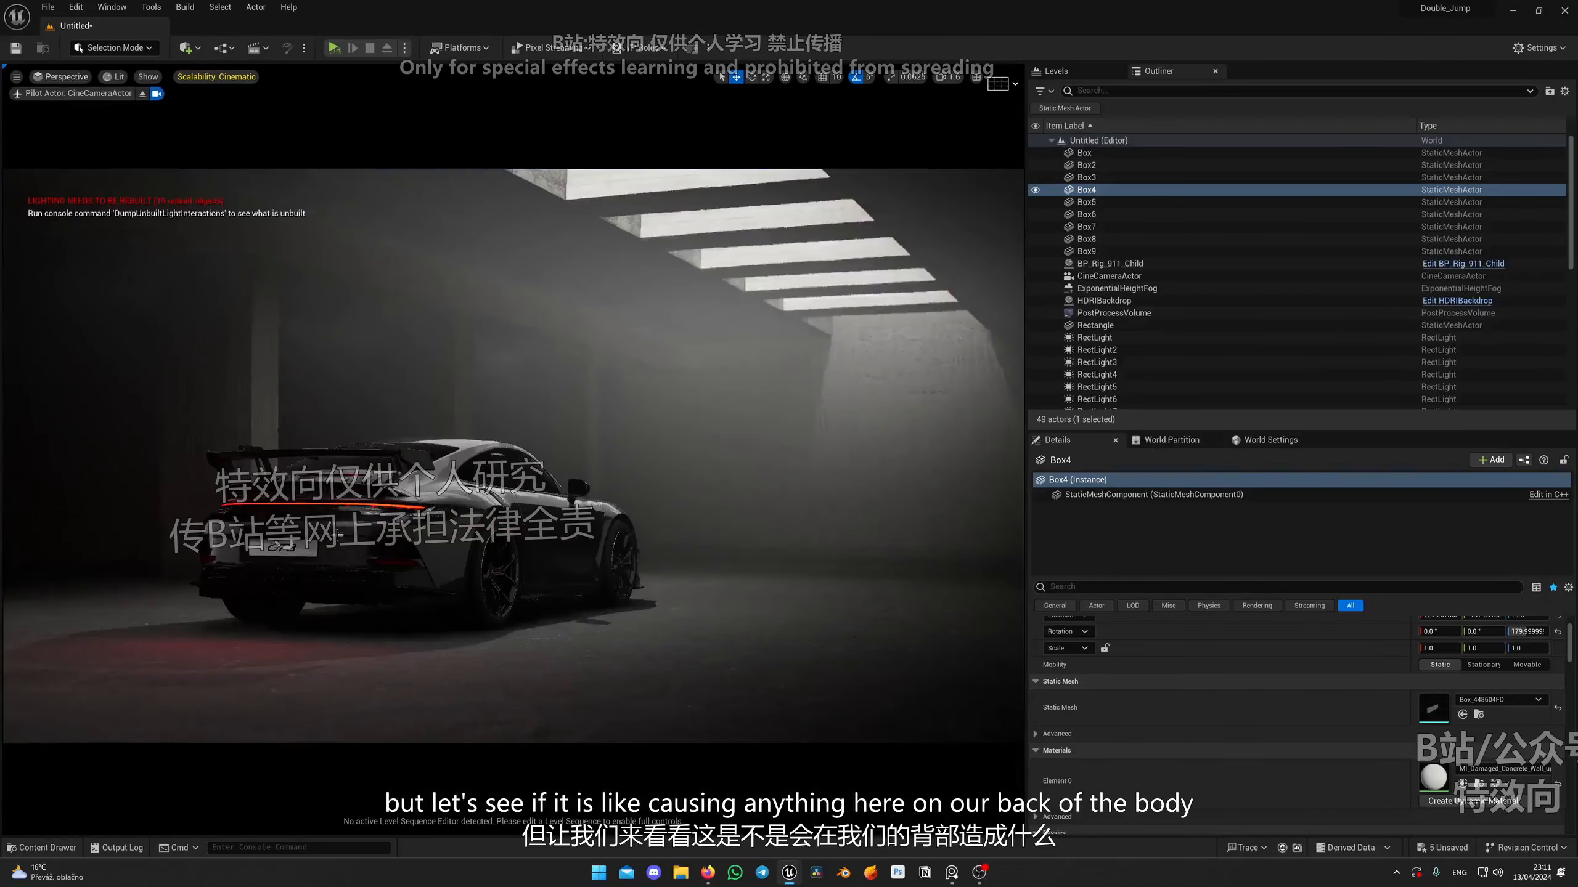
pyautogui.click(1035, 301)
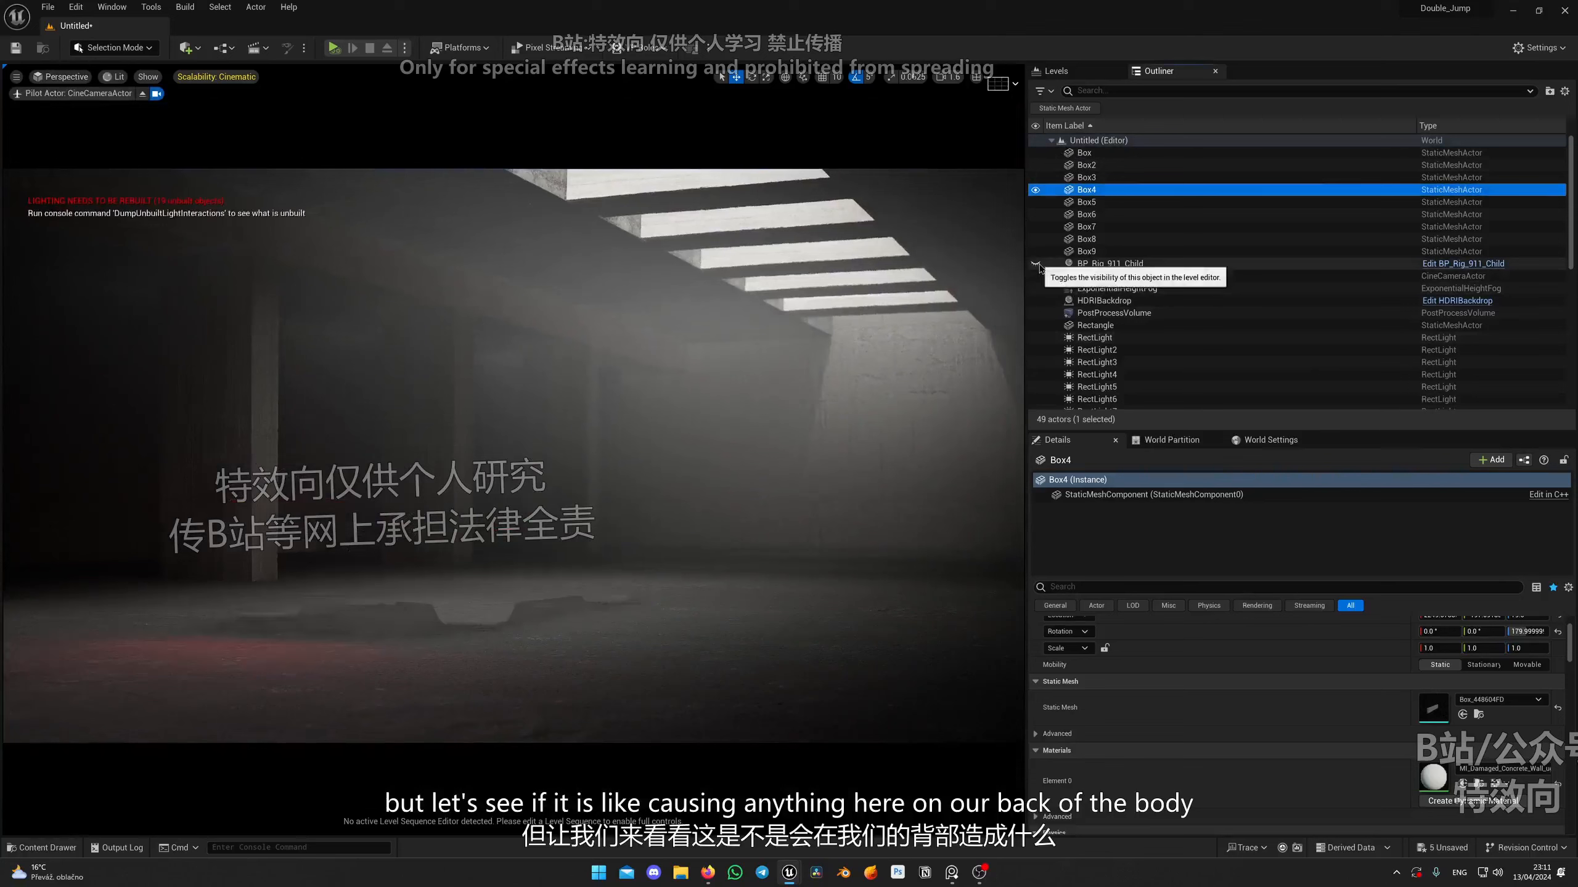
pyautogui.click(1035, 301)
pyautogui.click(1035, 301)
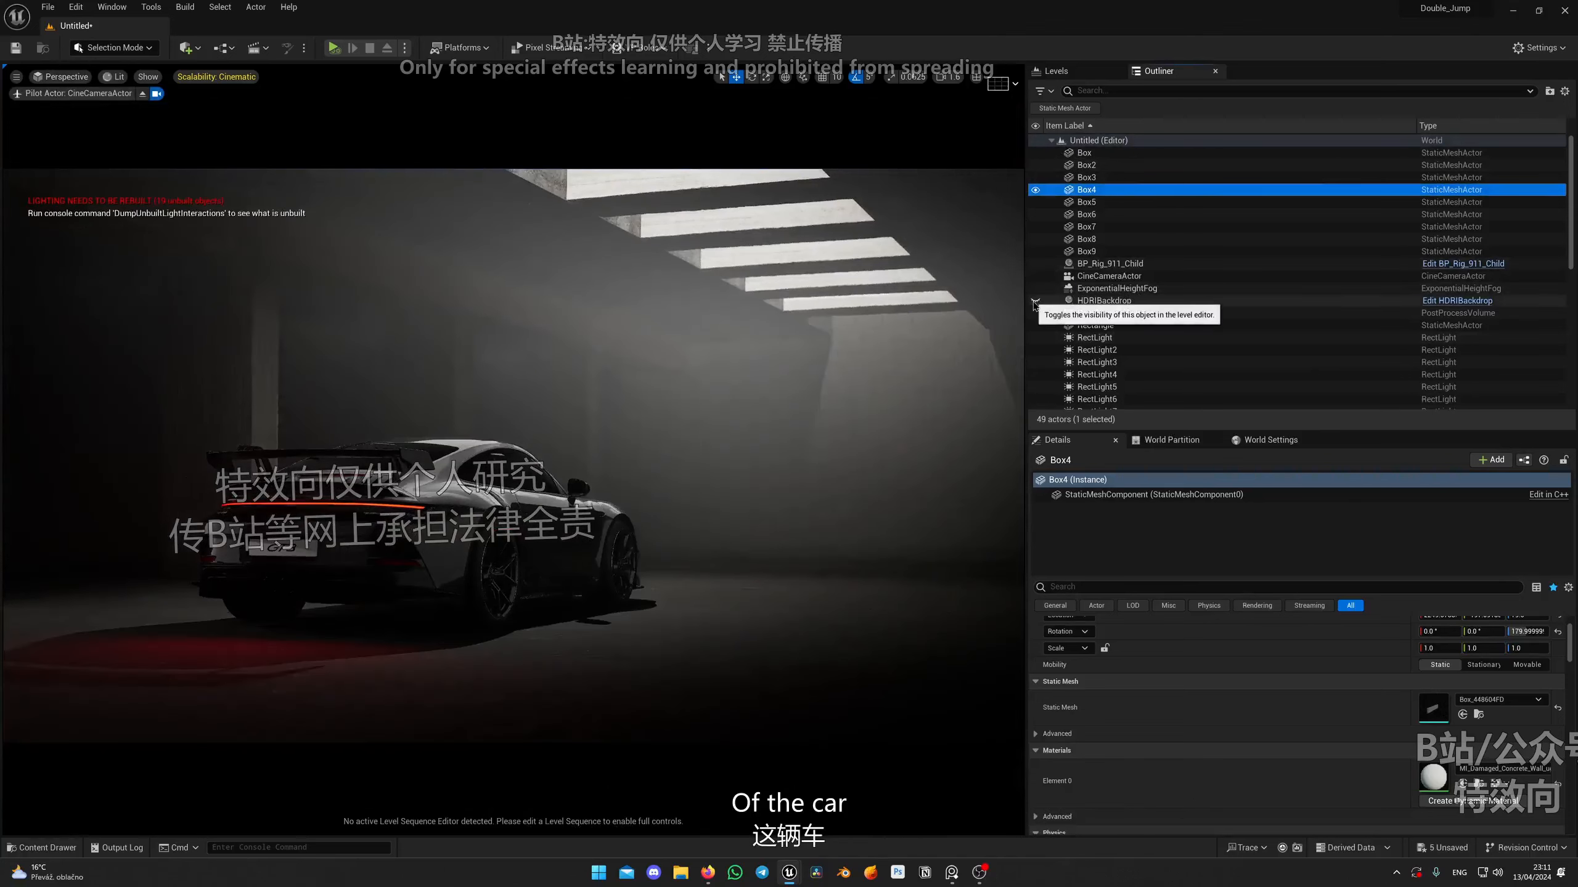
pyautogui.click(1035, 301)
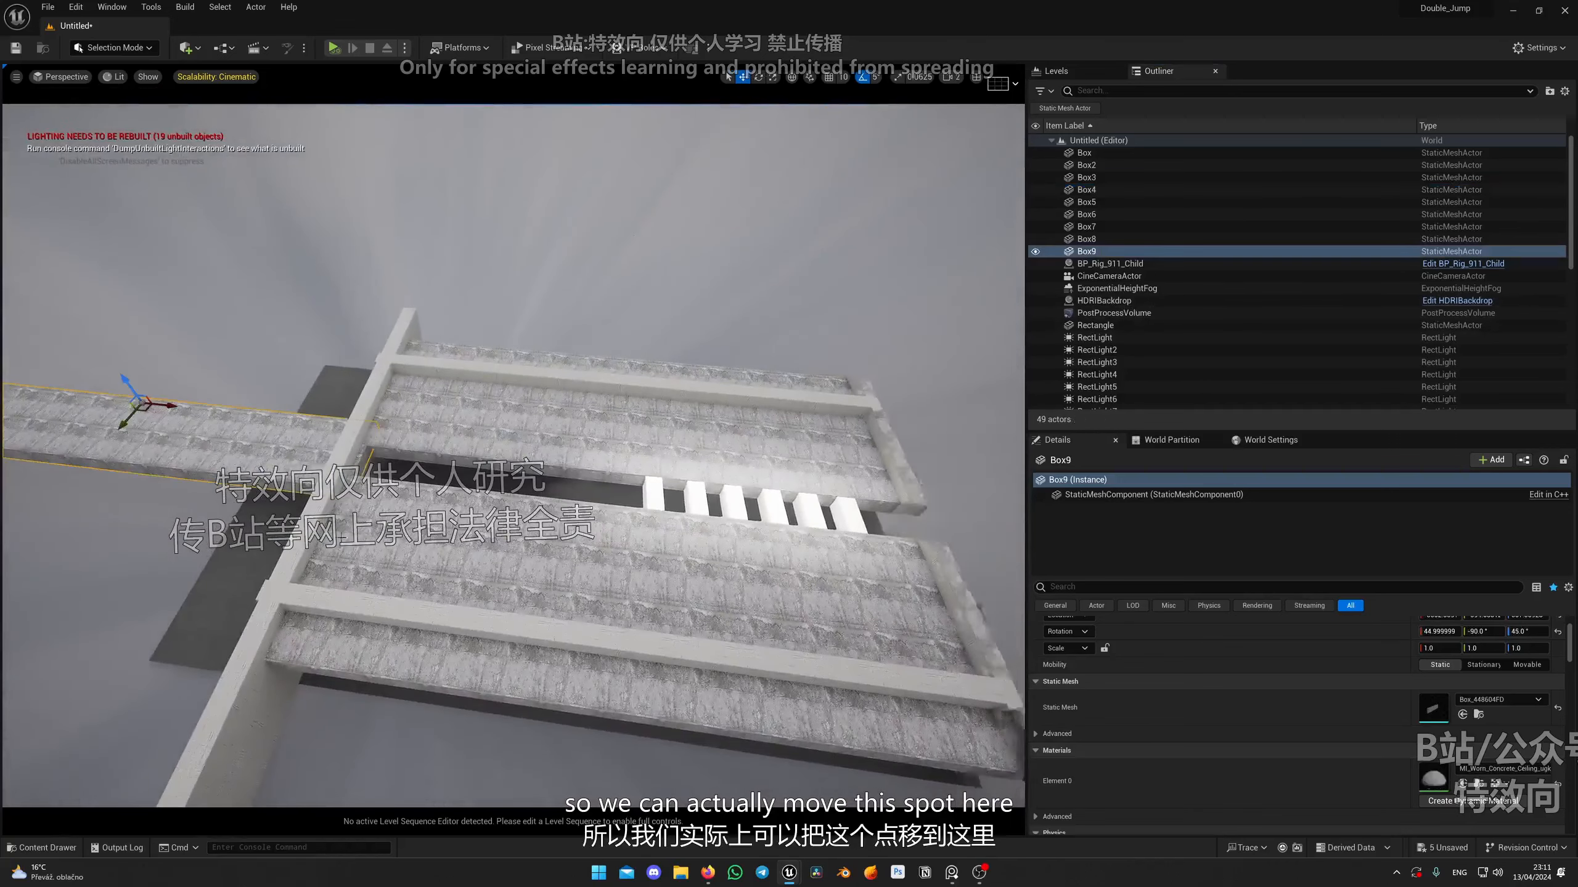
# Move the Box9 ceiling slab further over the garage to block the backdrop light behind the car, and return to CineCameraActor.
pyautogui.moveTo(162, 405); pyautogui.dragTo(318, 421)
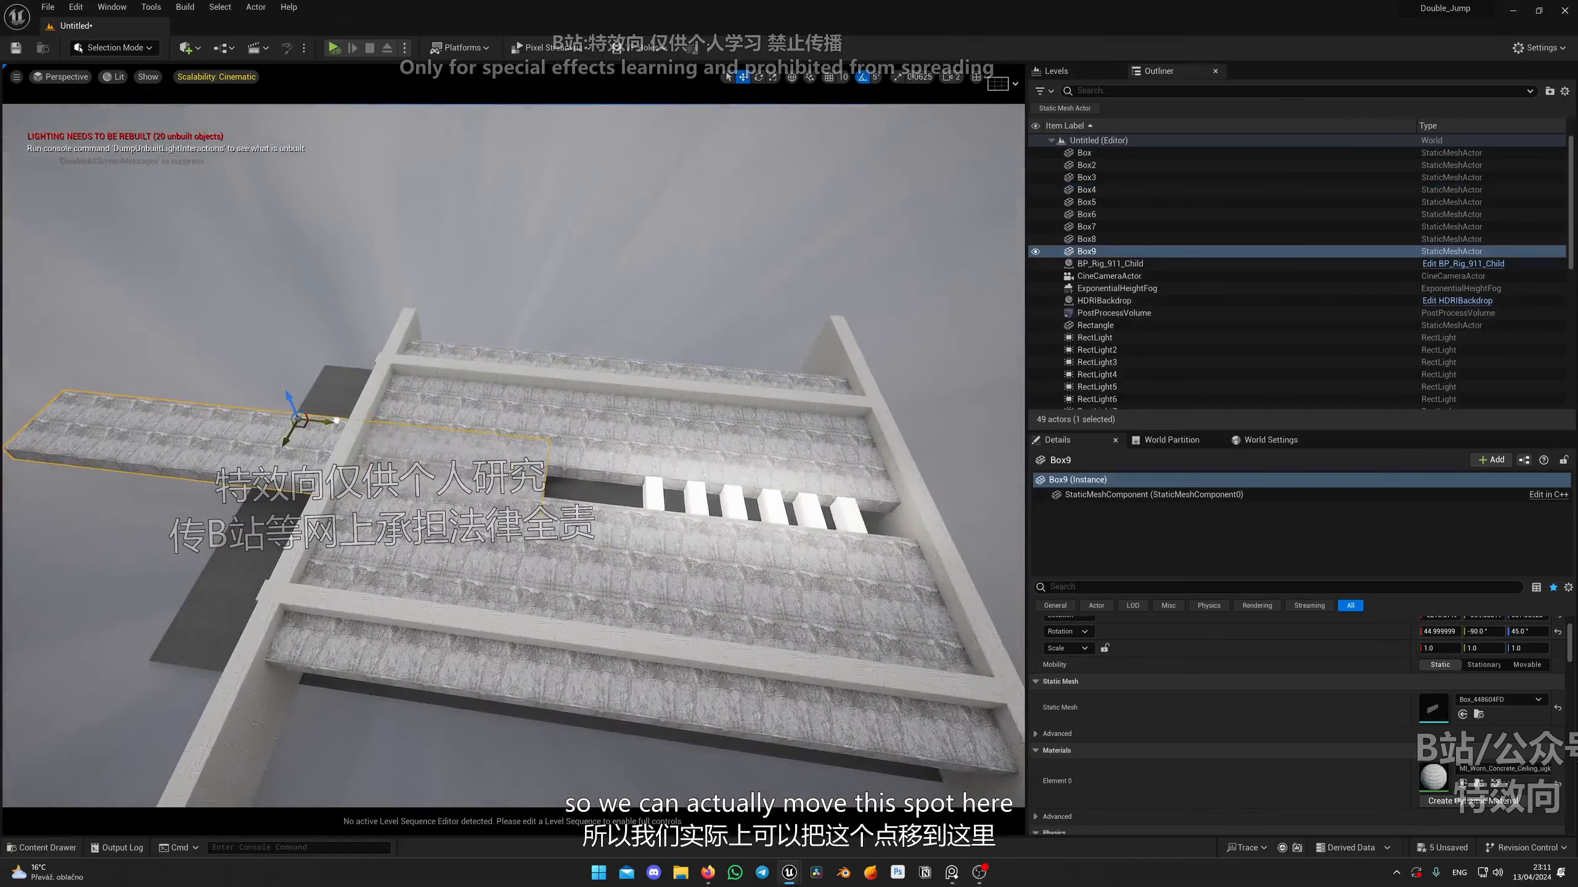
pyautogui.click(50, 82)
pyautogui.click(88, 213)
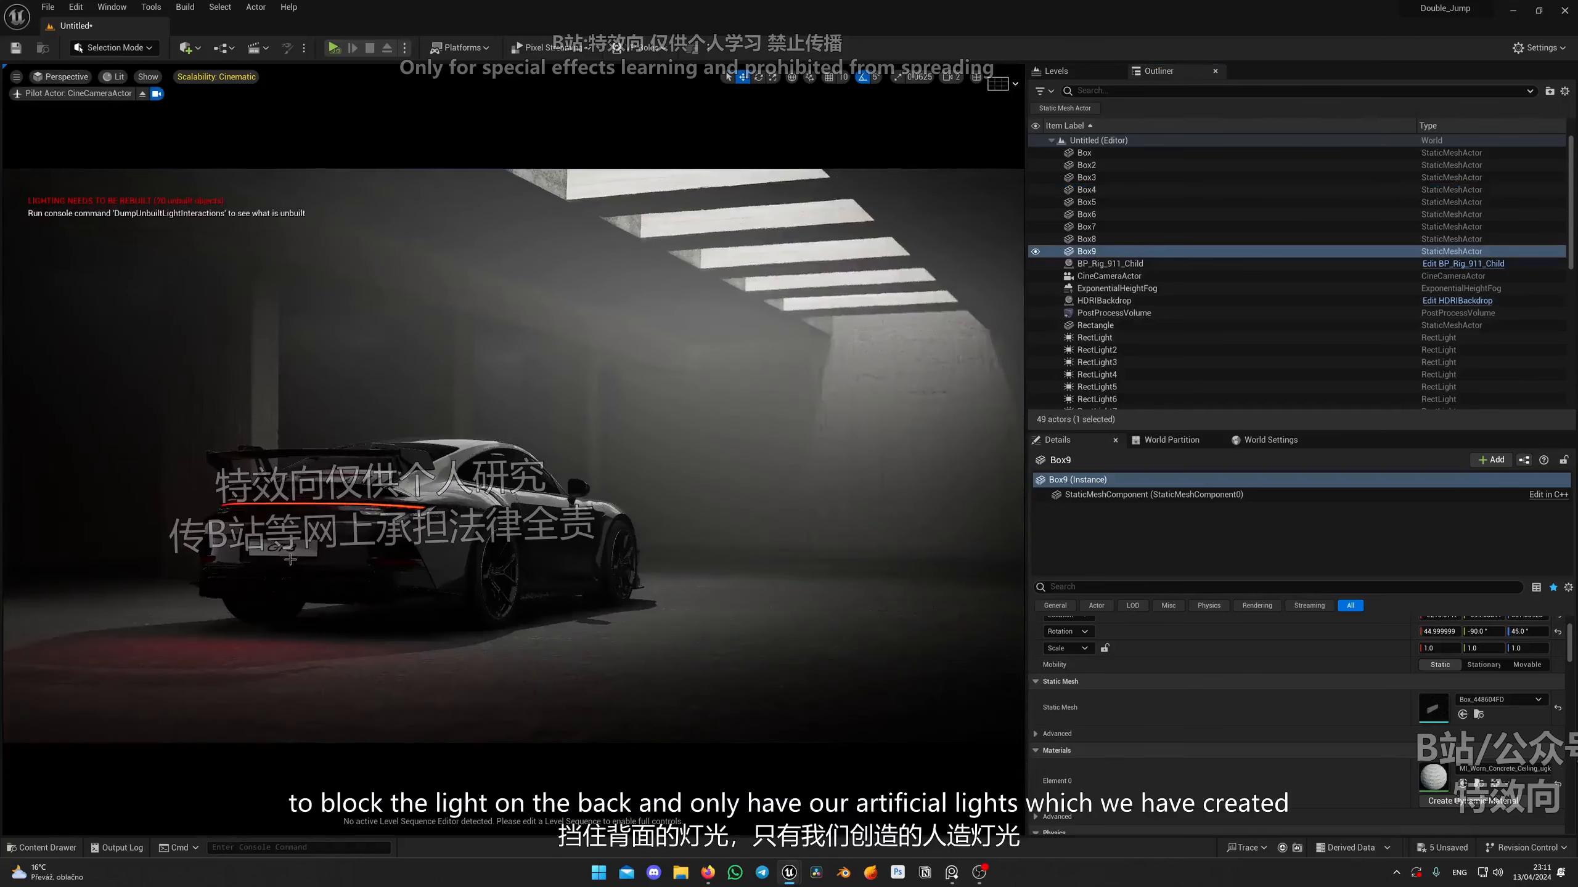
pyautogui.click(681, 540)
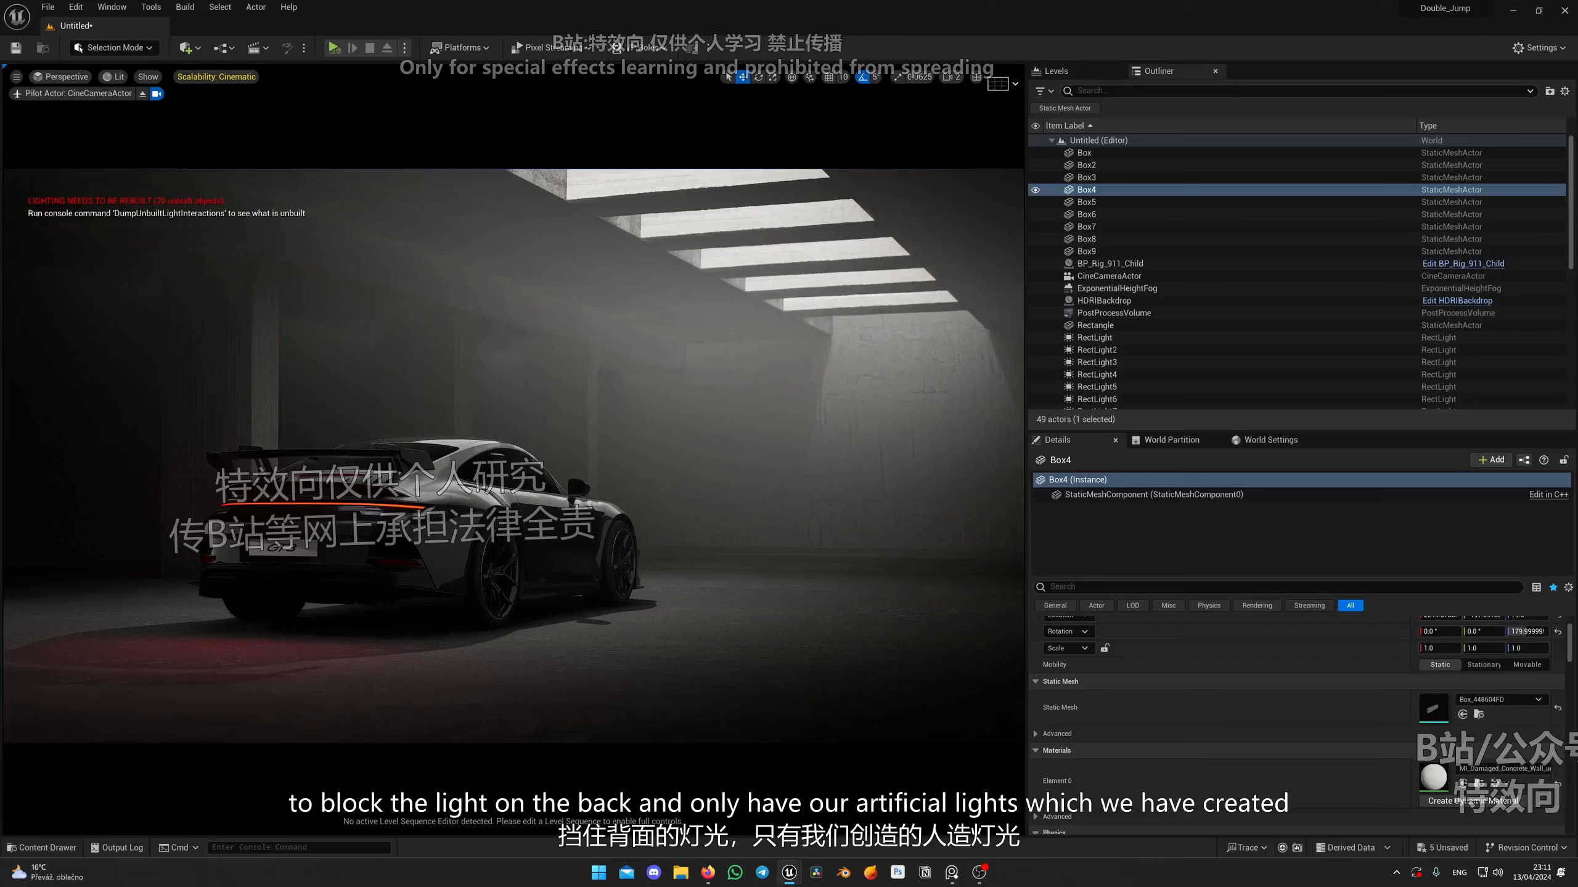
# Disable body leaning on BP_Rig_911_Child and steer the car slightly to the right.
pyautogui.click(552, 545)
pyautogui.write('lean')
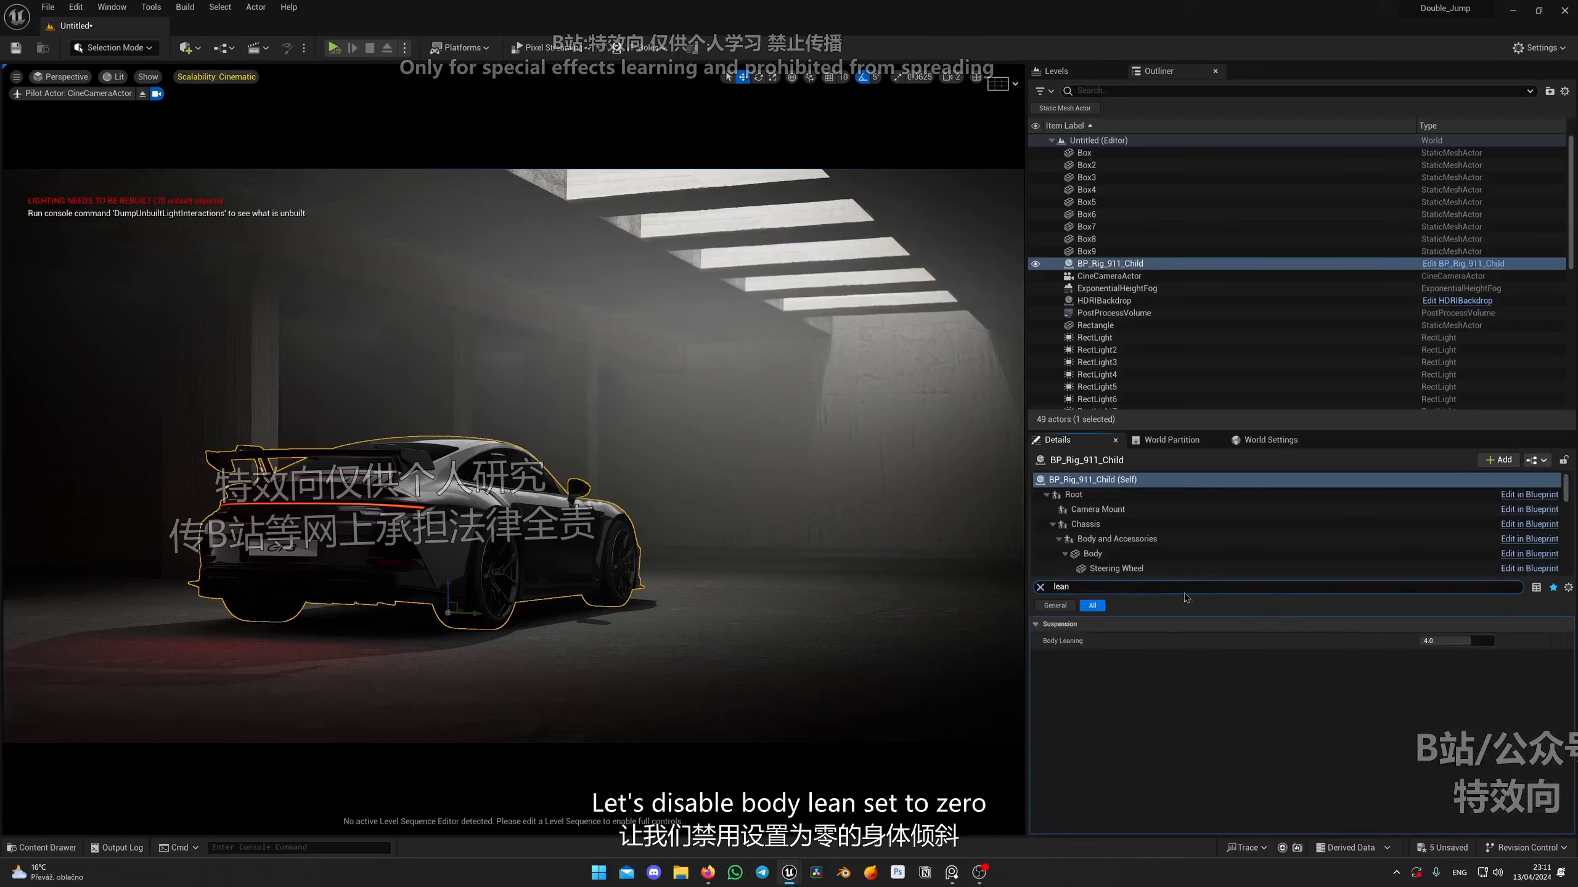
pyautogui.click(1041, 587)
pyautogui.write('steer')
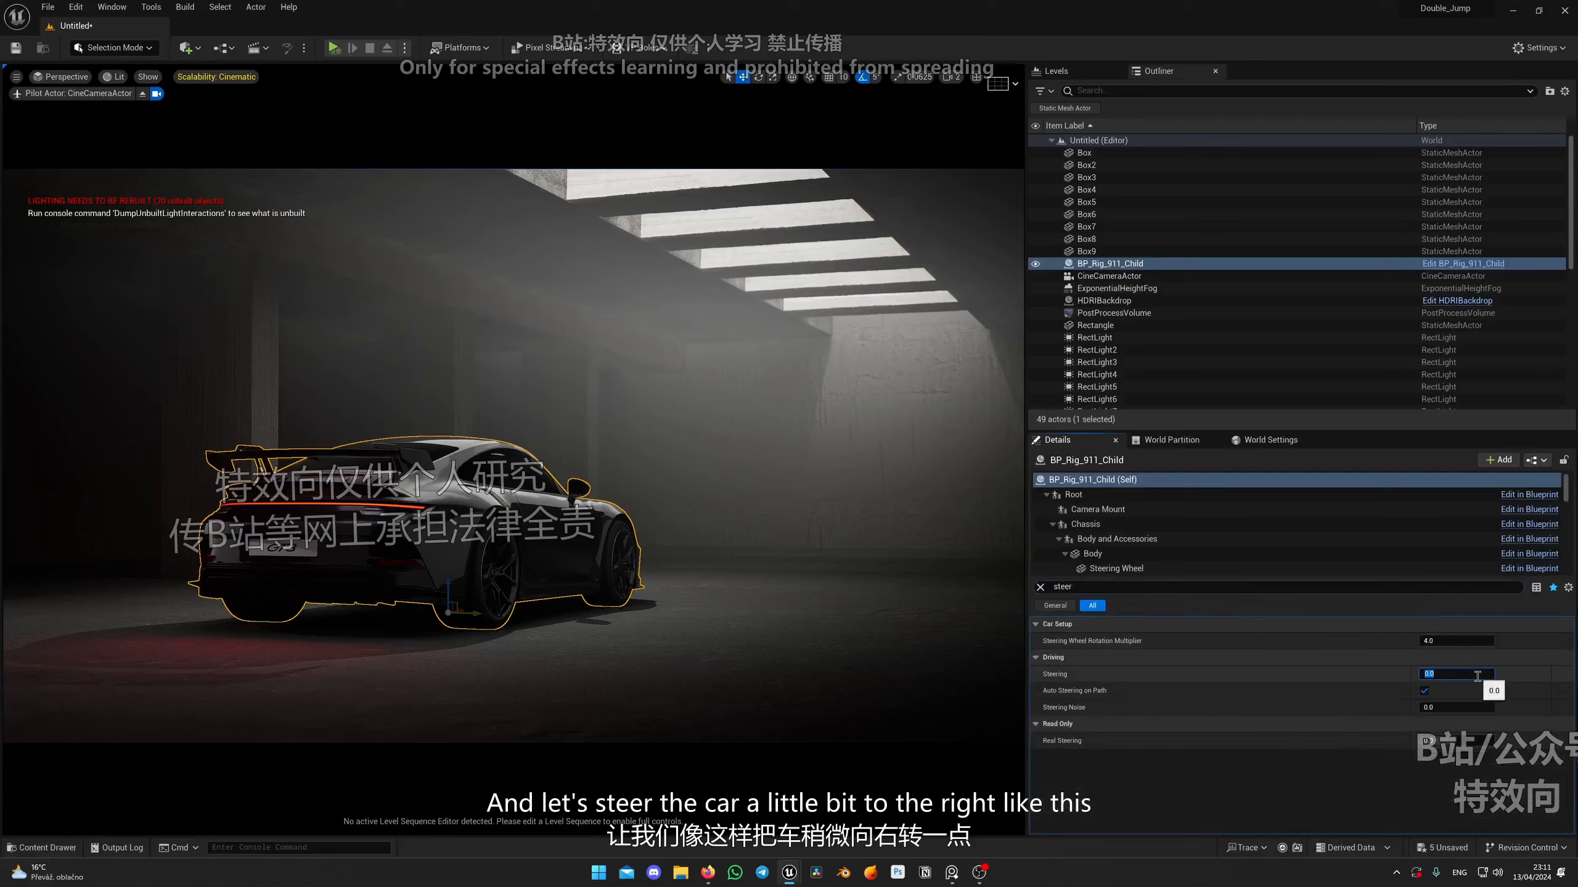
pyautogui.press('Return')
pyautogui.click(352, 617)
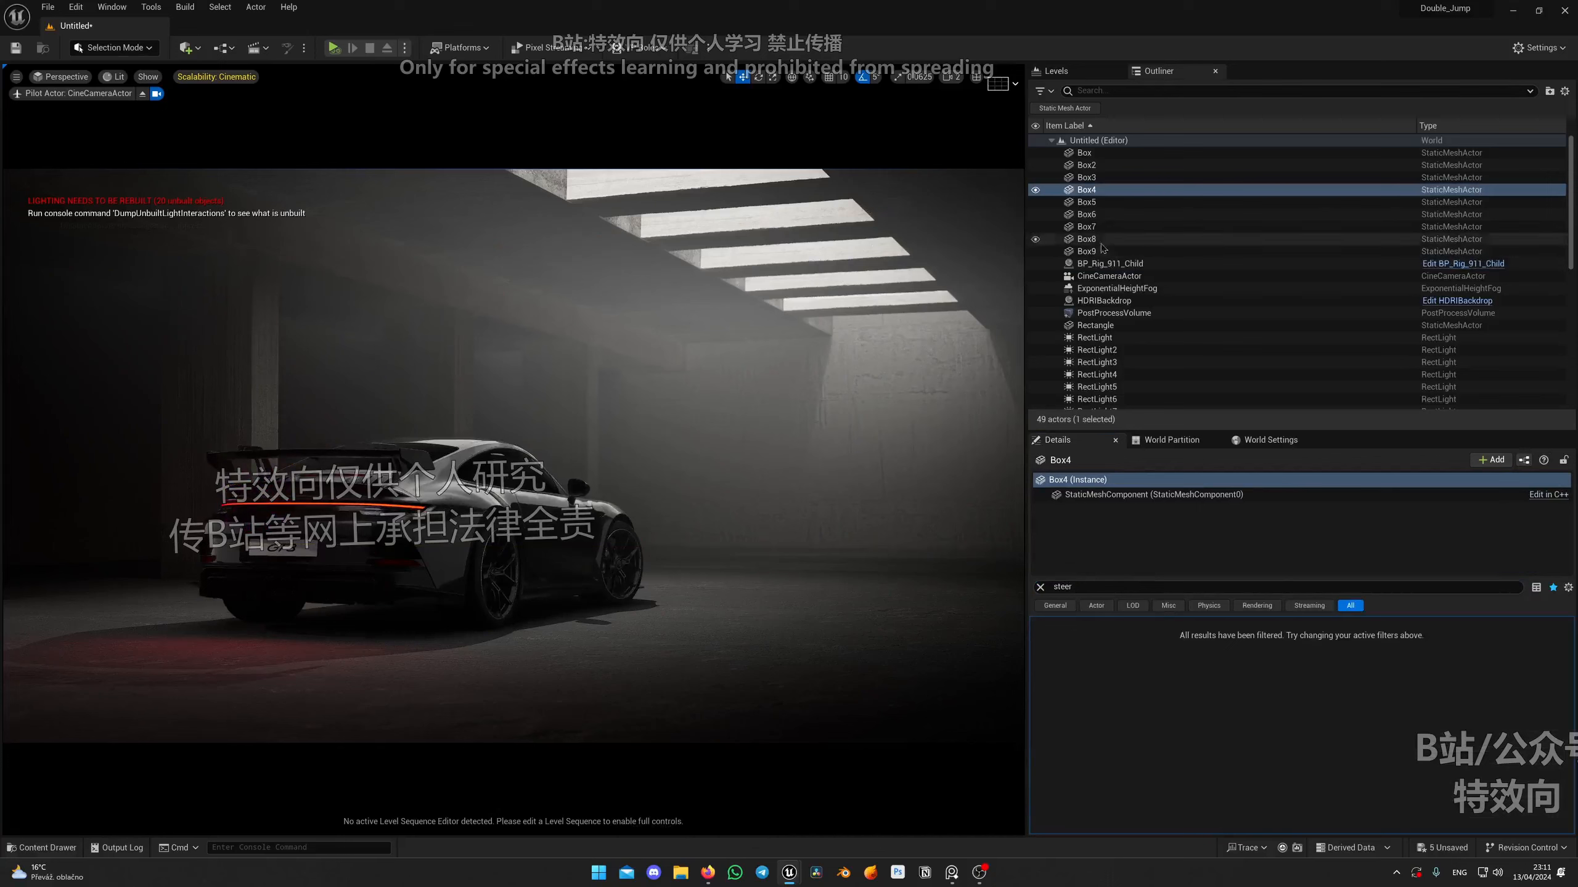
# Set the CineCameraActor's current aperture to 2.0.
pyautogui.click(1113, 313)
pyautogui.click(1108, 276)
pyautogui.click(1040, 587)
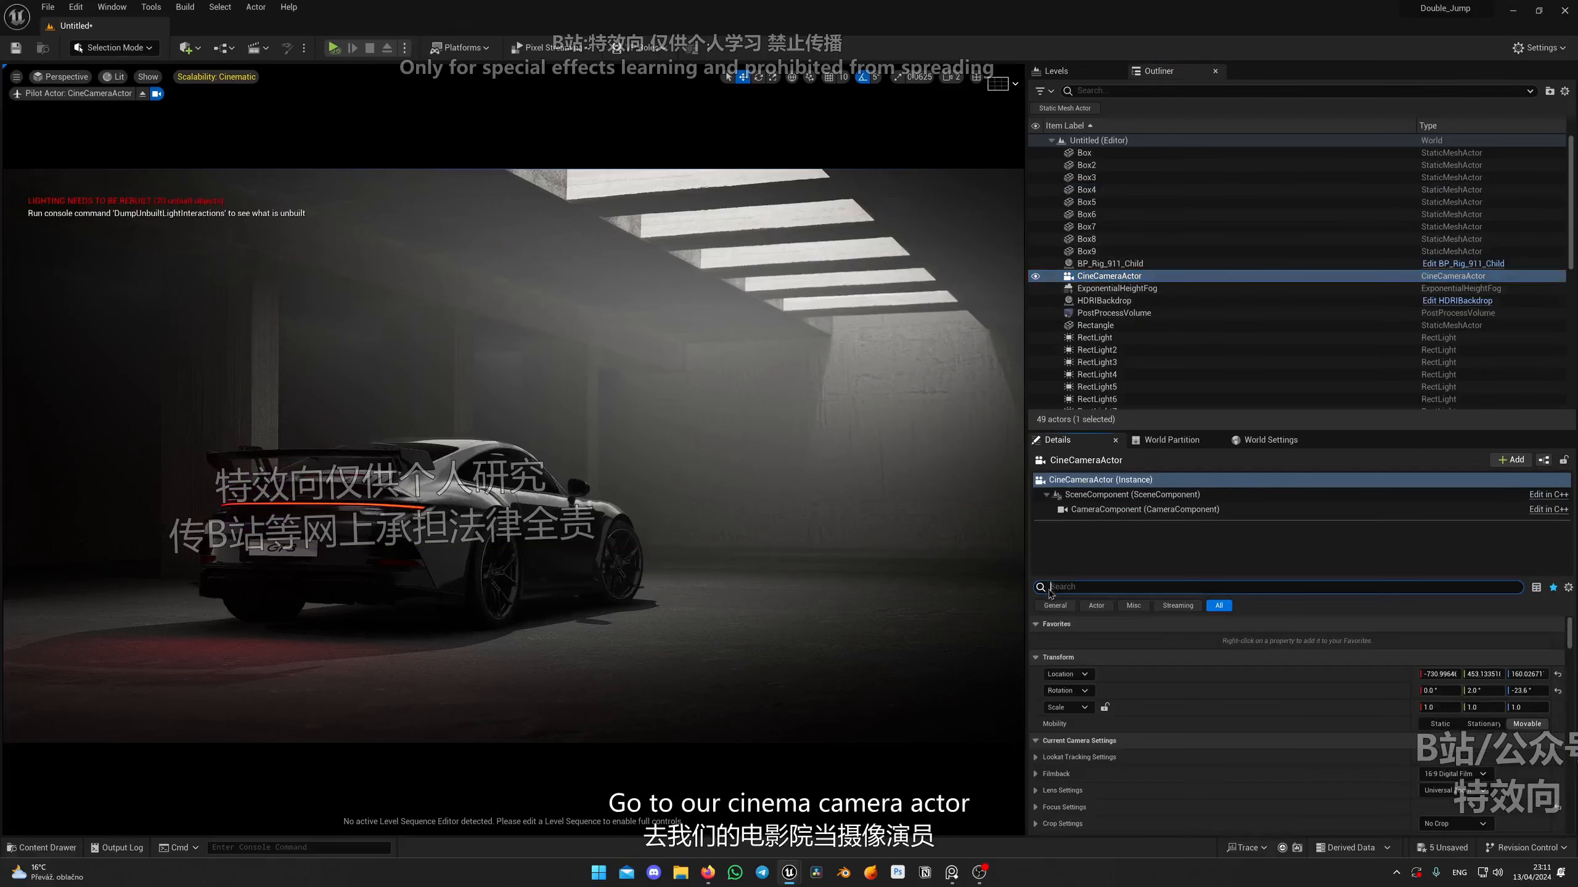
pyautogui.write('ap')
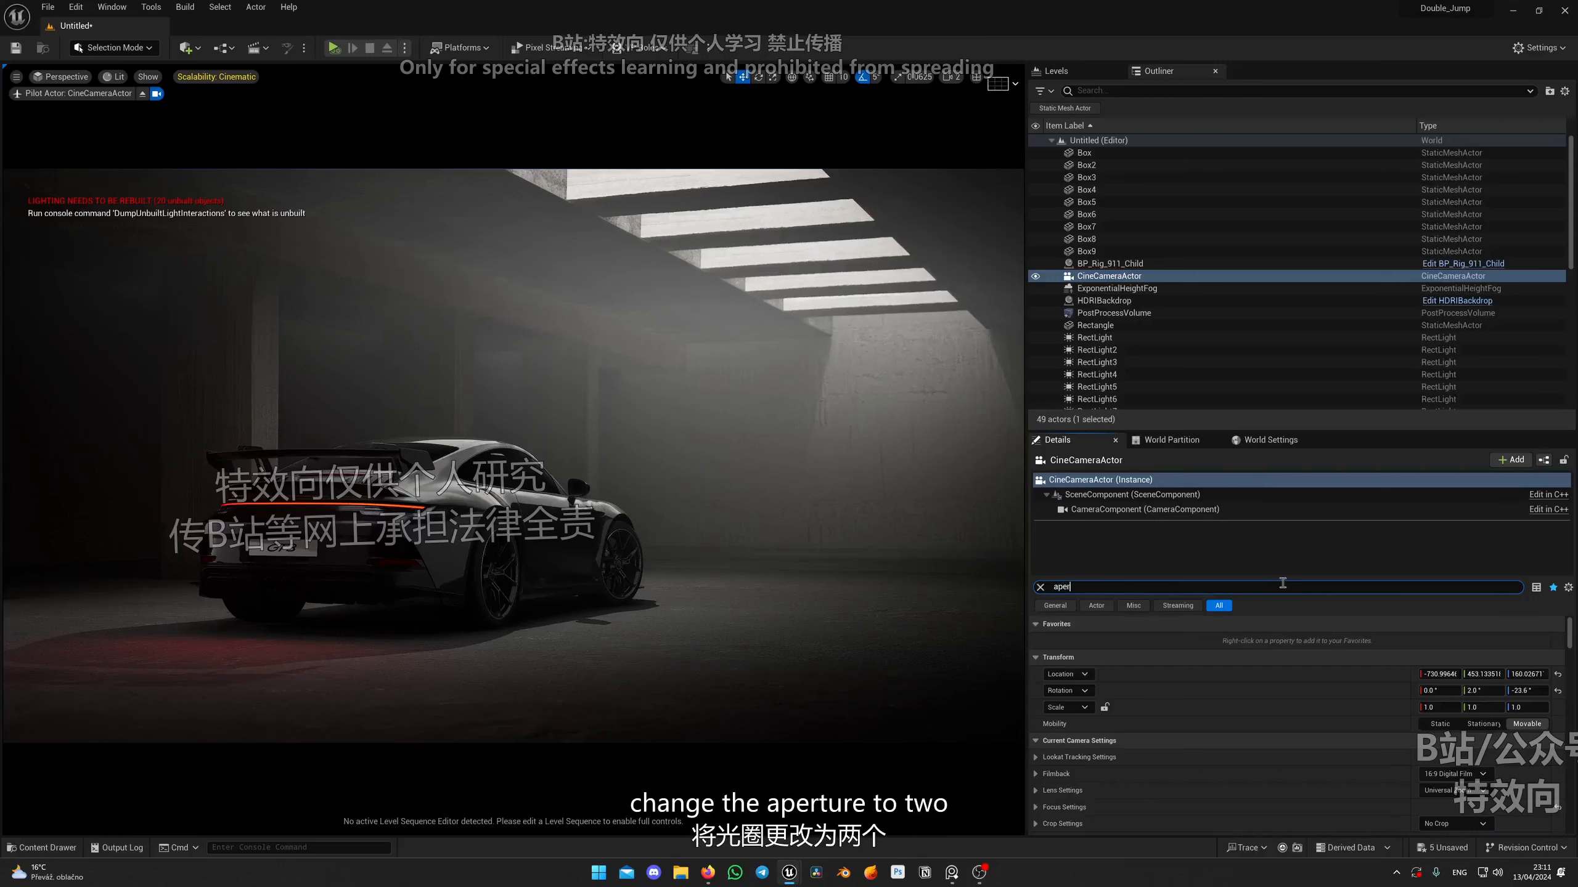
pyautogui.write('er')
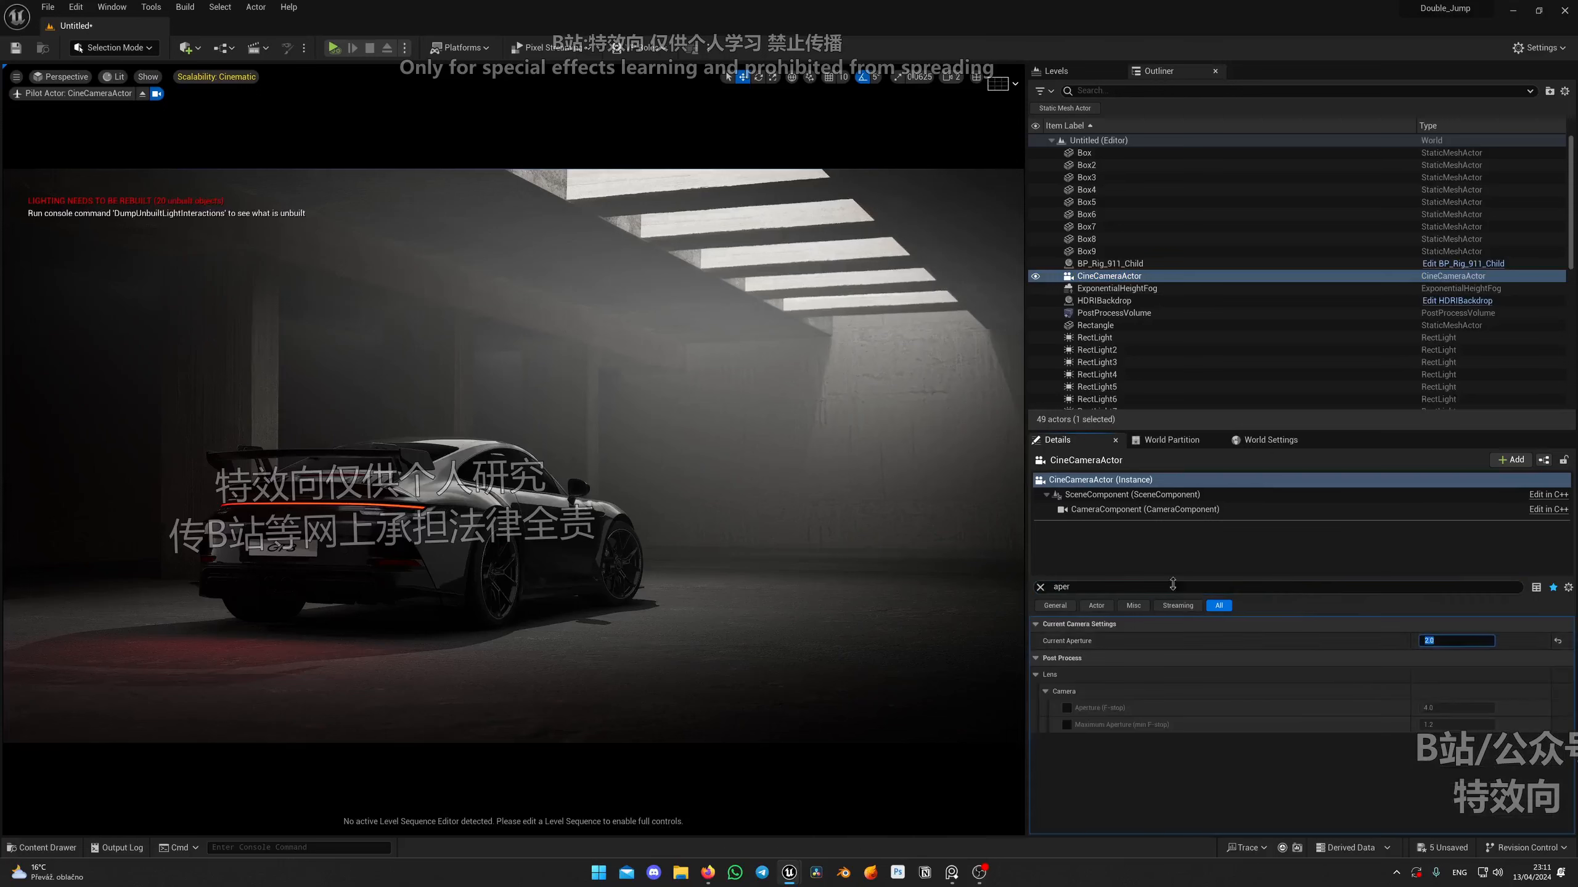
# Set the CineCameraActor's exposure metering mode to Manual, leaving the piloted camera view to make the change.
pyautogui.click(1082, 586)
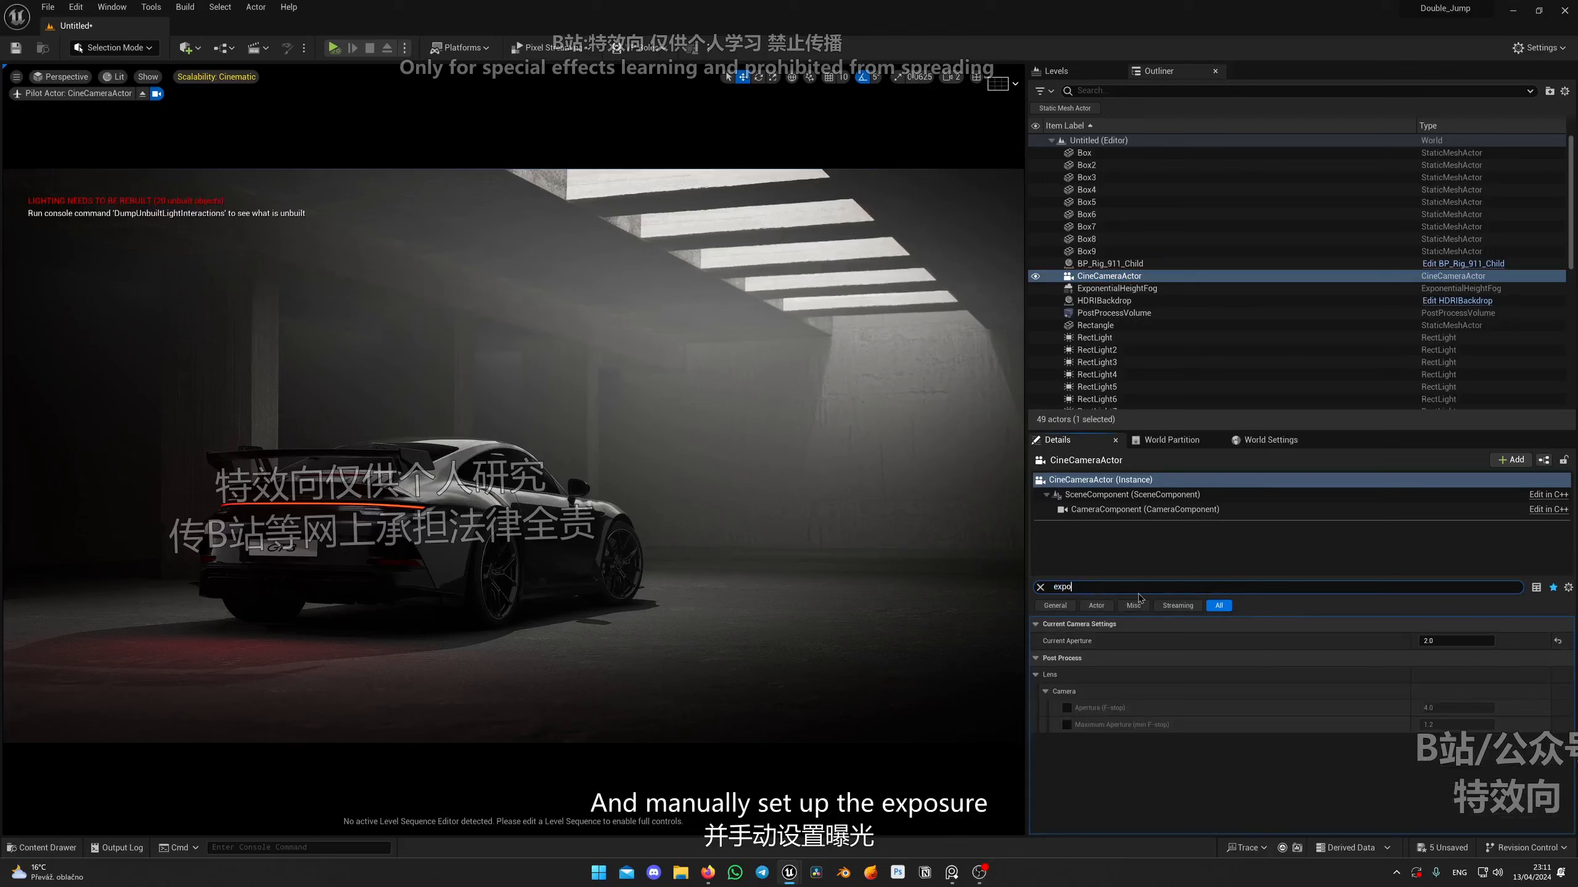
pyautogui.write('expo')
pyautogui.click(1496, 676)
pyautogui.click(1456, 710)
pyautogui.press('Escape')
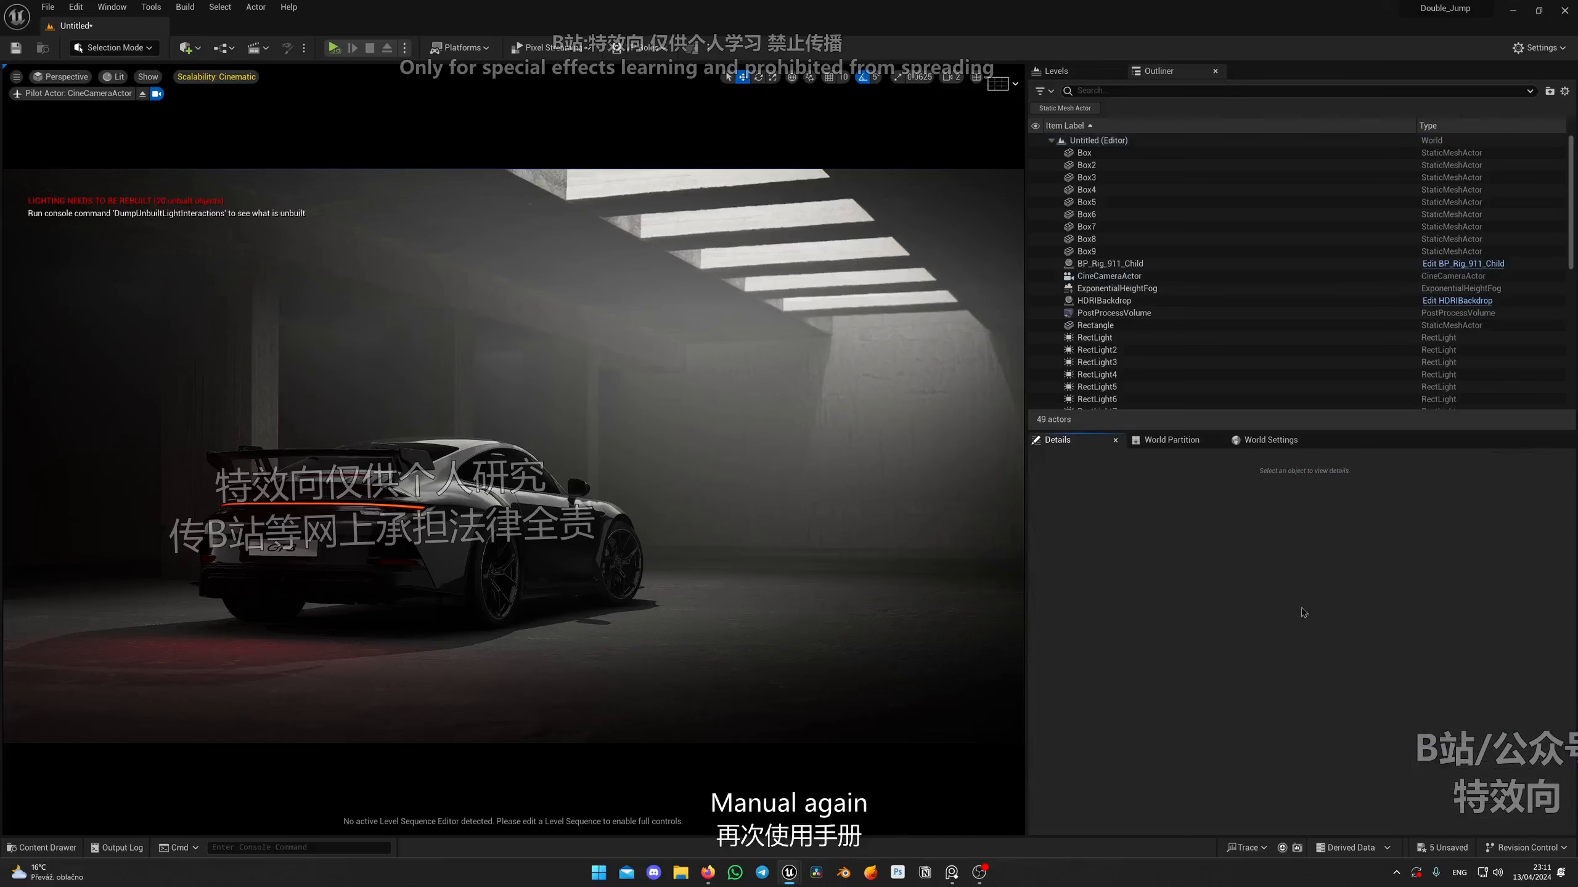
pyautogui.click(143, 93)
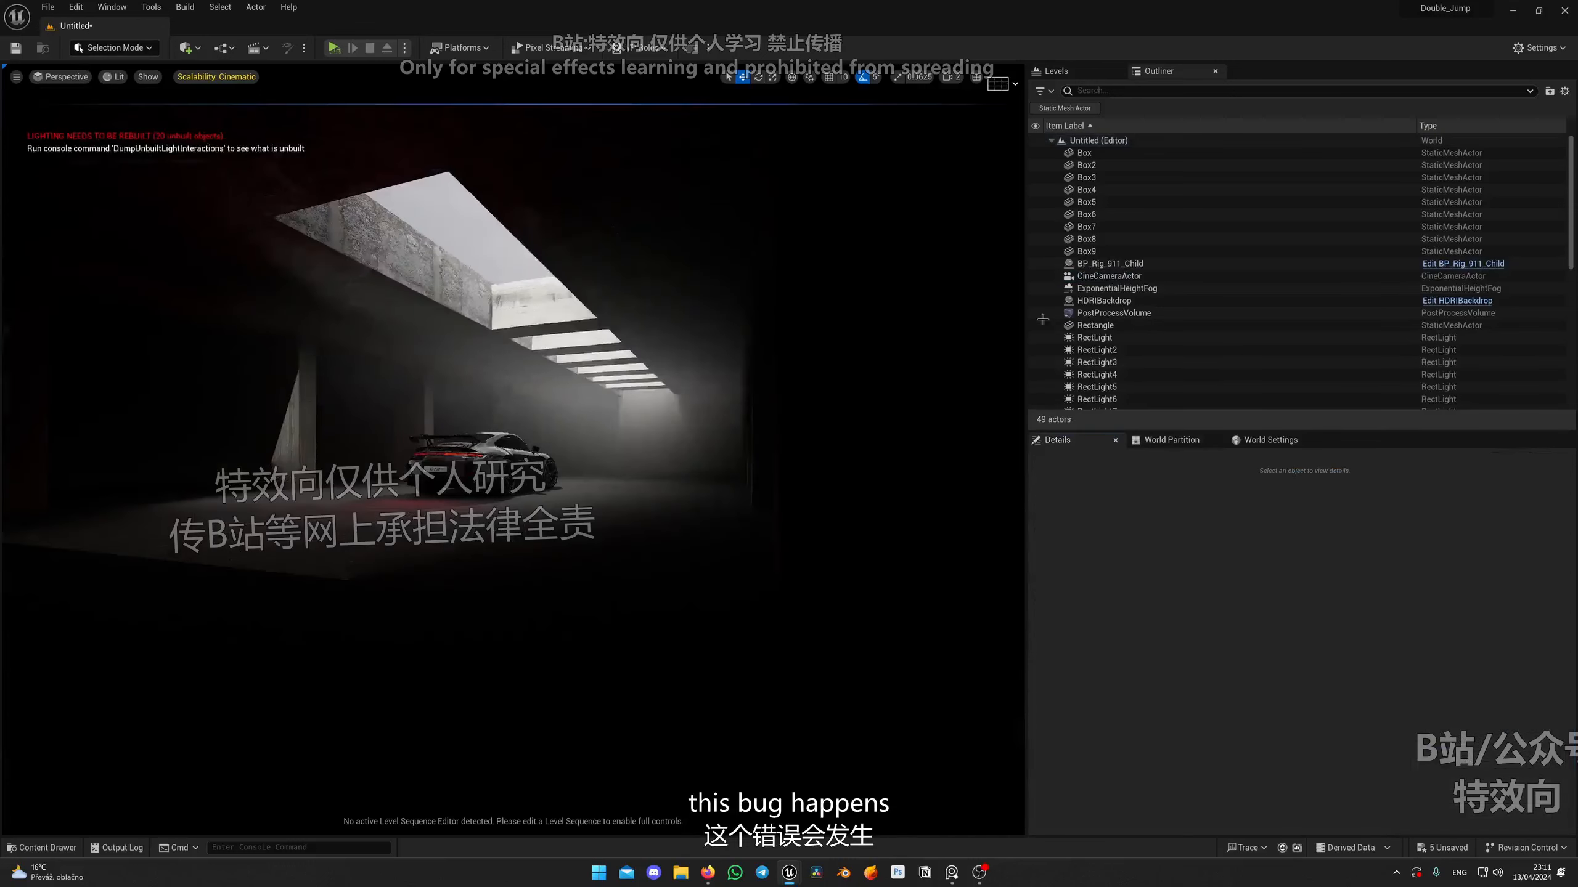
pyautogui.click(1108, 276)
pyautogui.click(1465, 675)
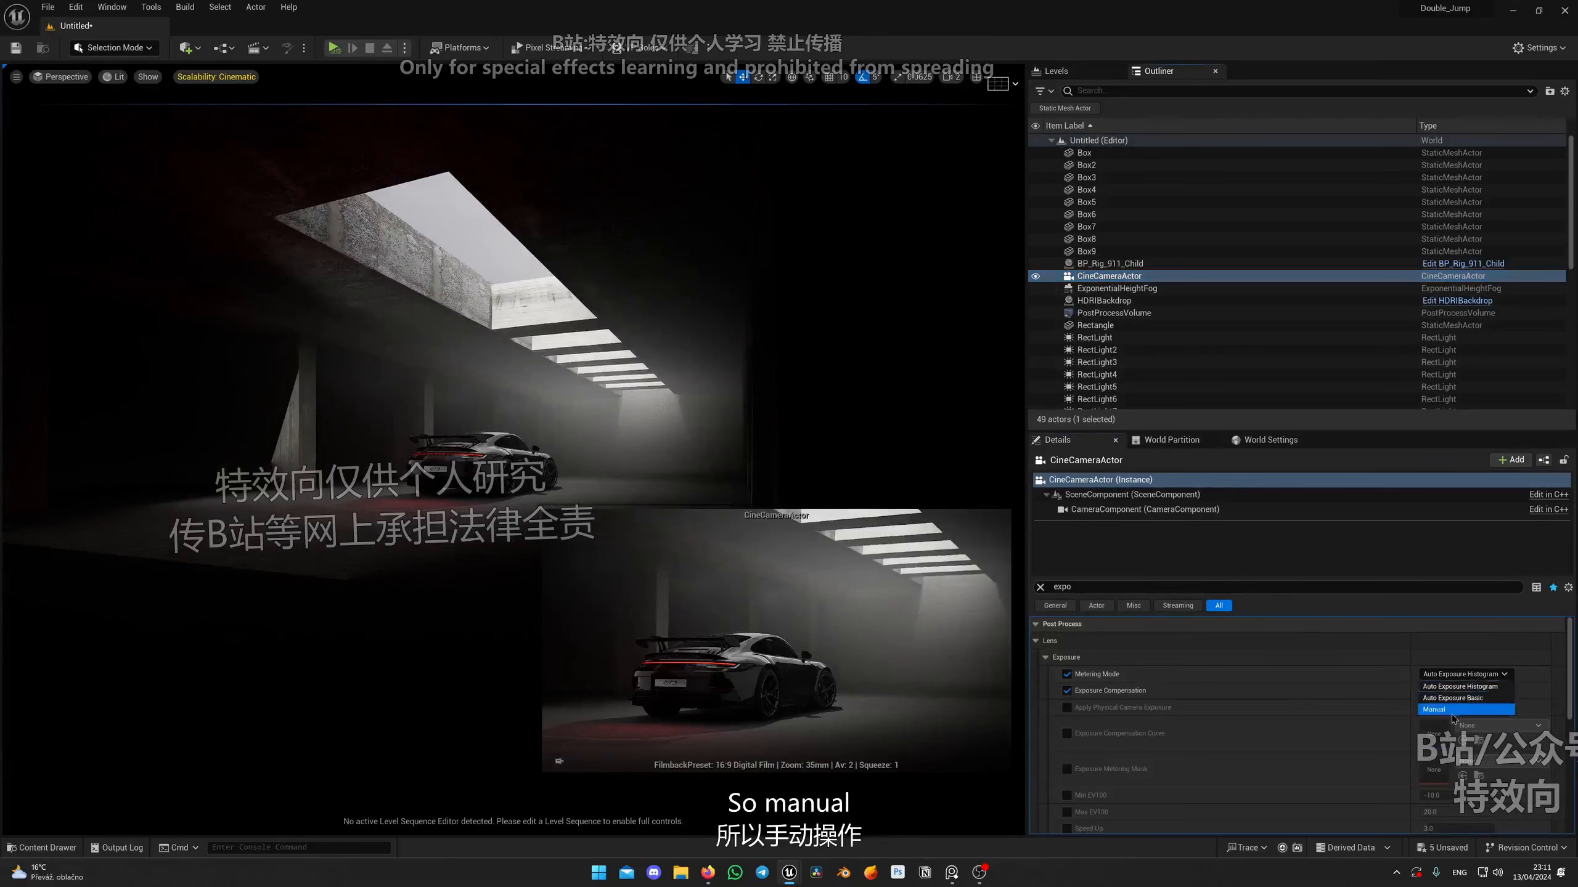
pyautogui.click(1456, 709)
# Return to the CineCameraActor view and try exposure compensation values of 8 and 9.
pyautogui.click(64, 76)
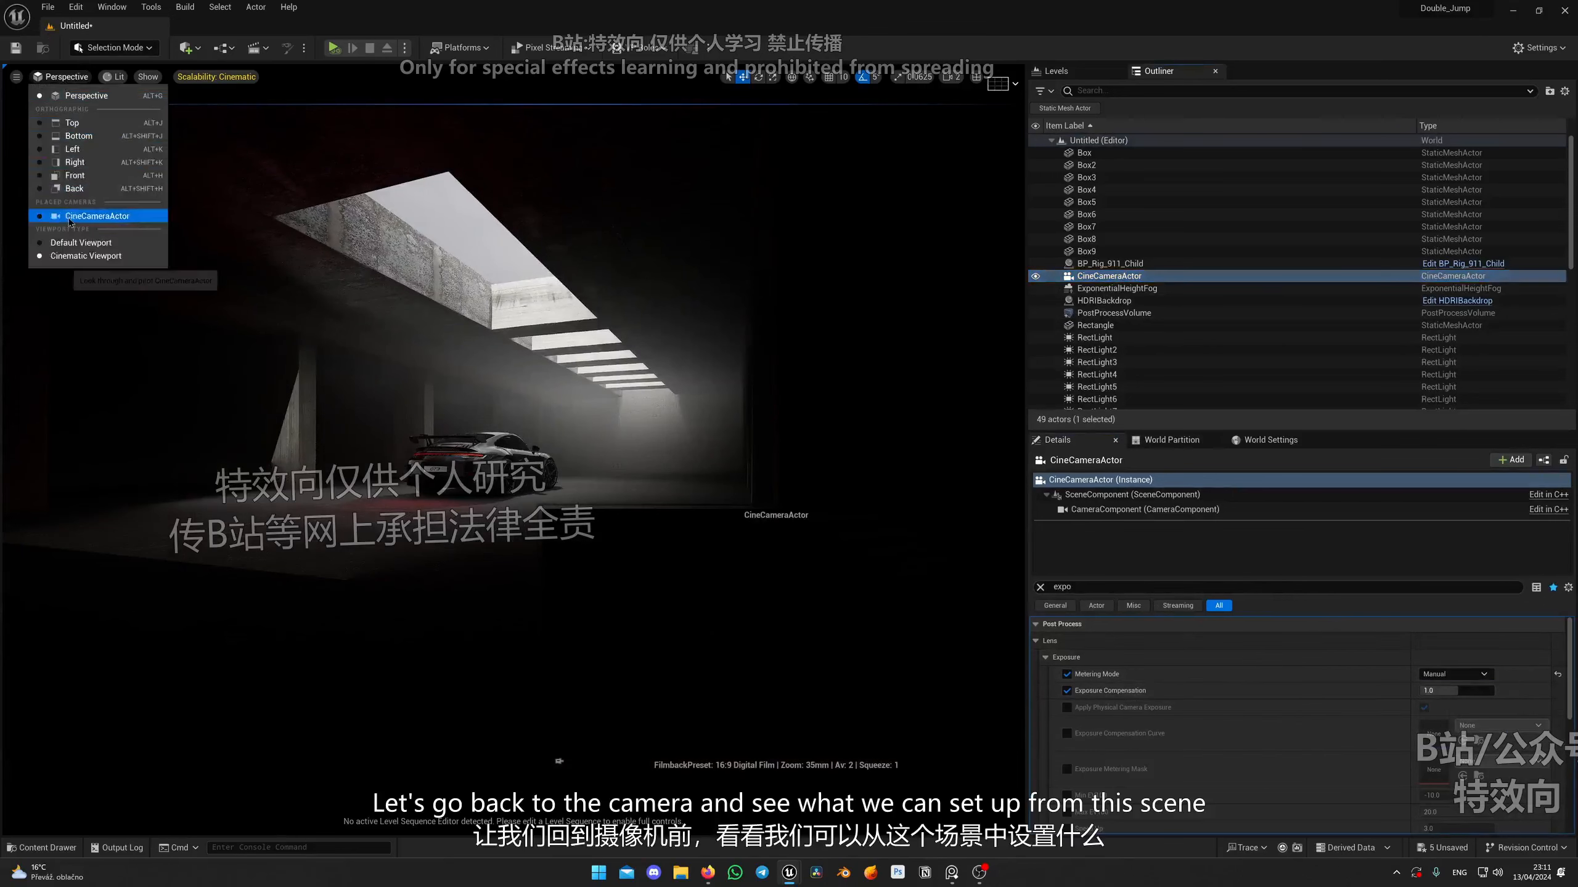
pyautogui.click(125, 279)
pyautogui.click(1109, 276)
pyautogui.click(1456, 690)
pyautogui.write('7')
pyautogui.press('BackSpace')
pyautogui.write('8')
pyautogui.press('Return')
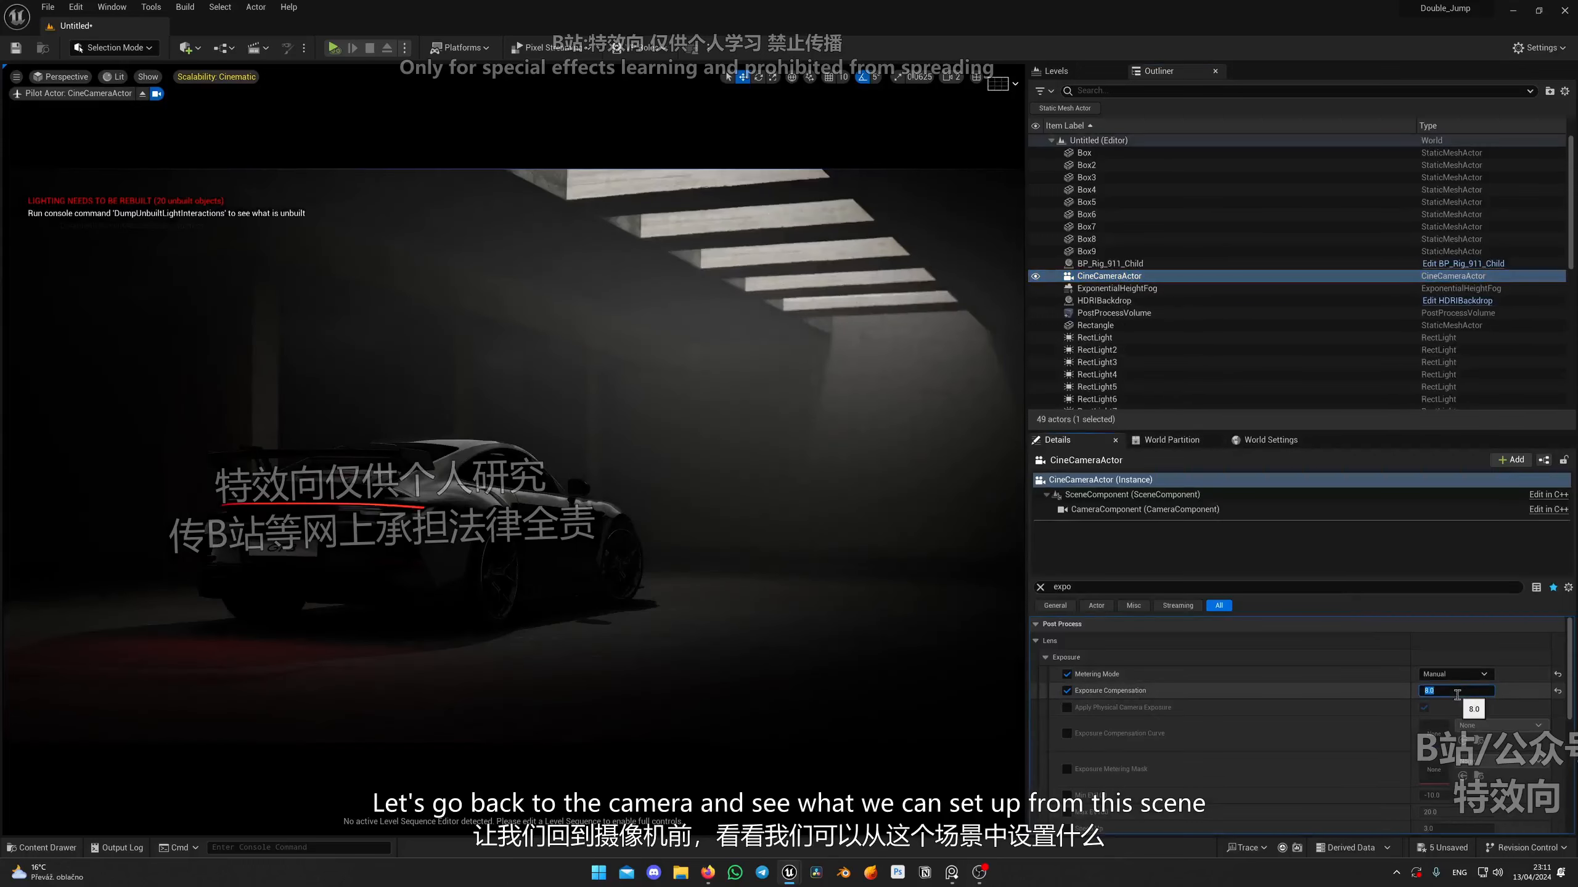
pyautogui.press('Return')
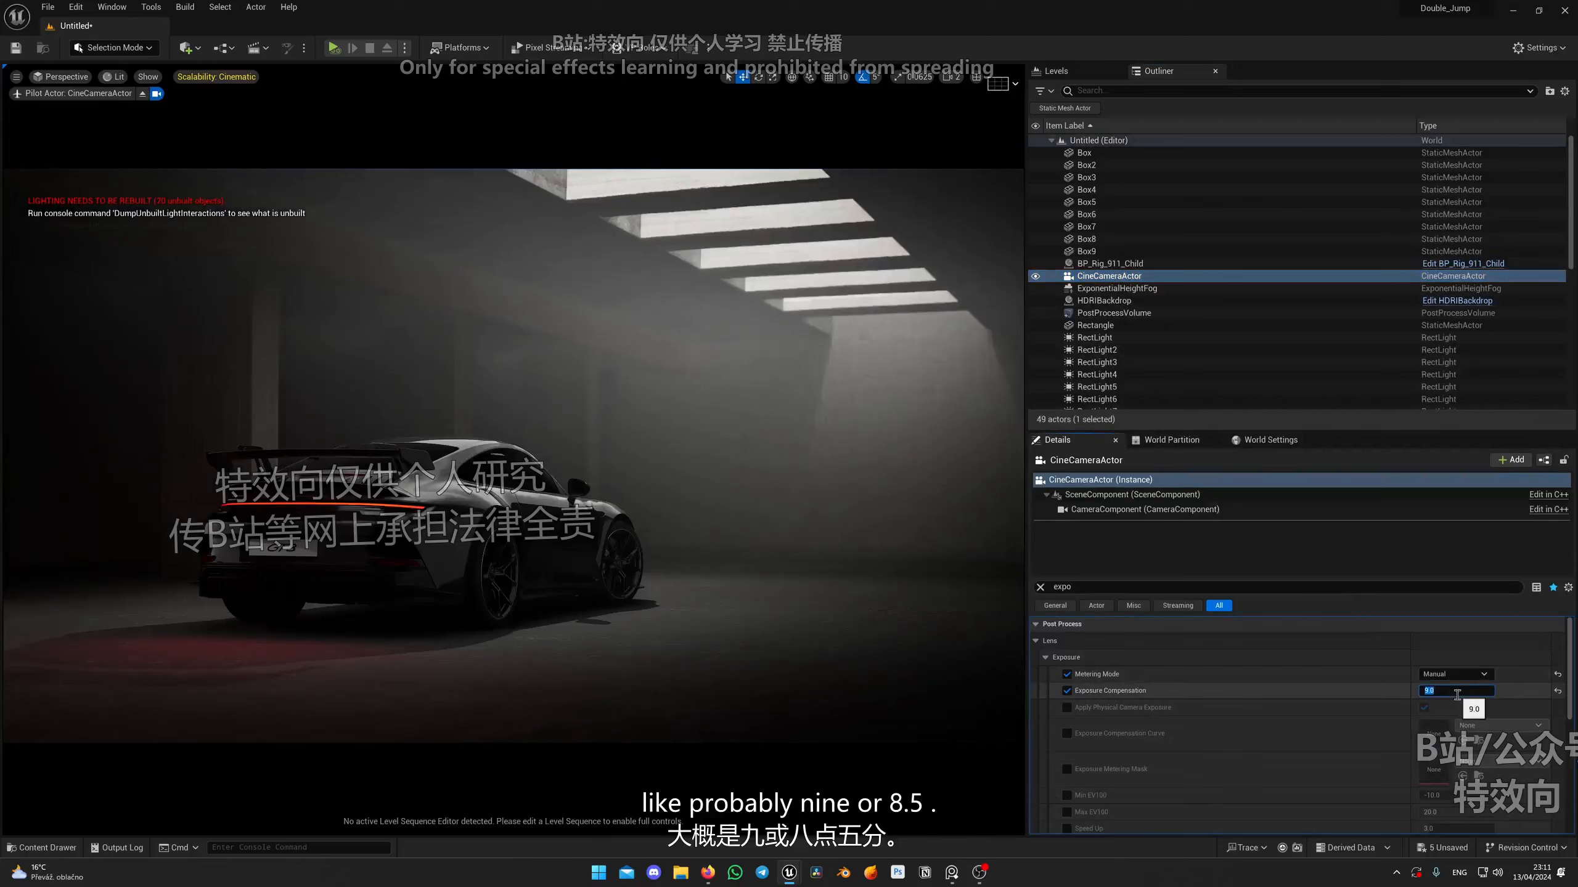
# Try an exposure compensation of 8.5 on the CineCameraActor, and settle on 9.
pyautogui.write('8.5')
pyautogui.press('Return')
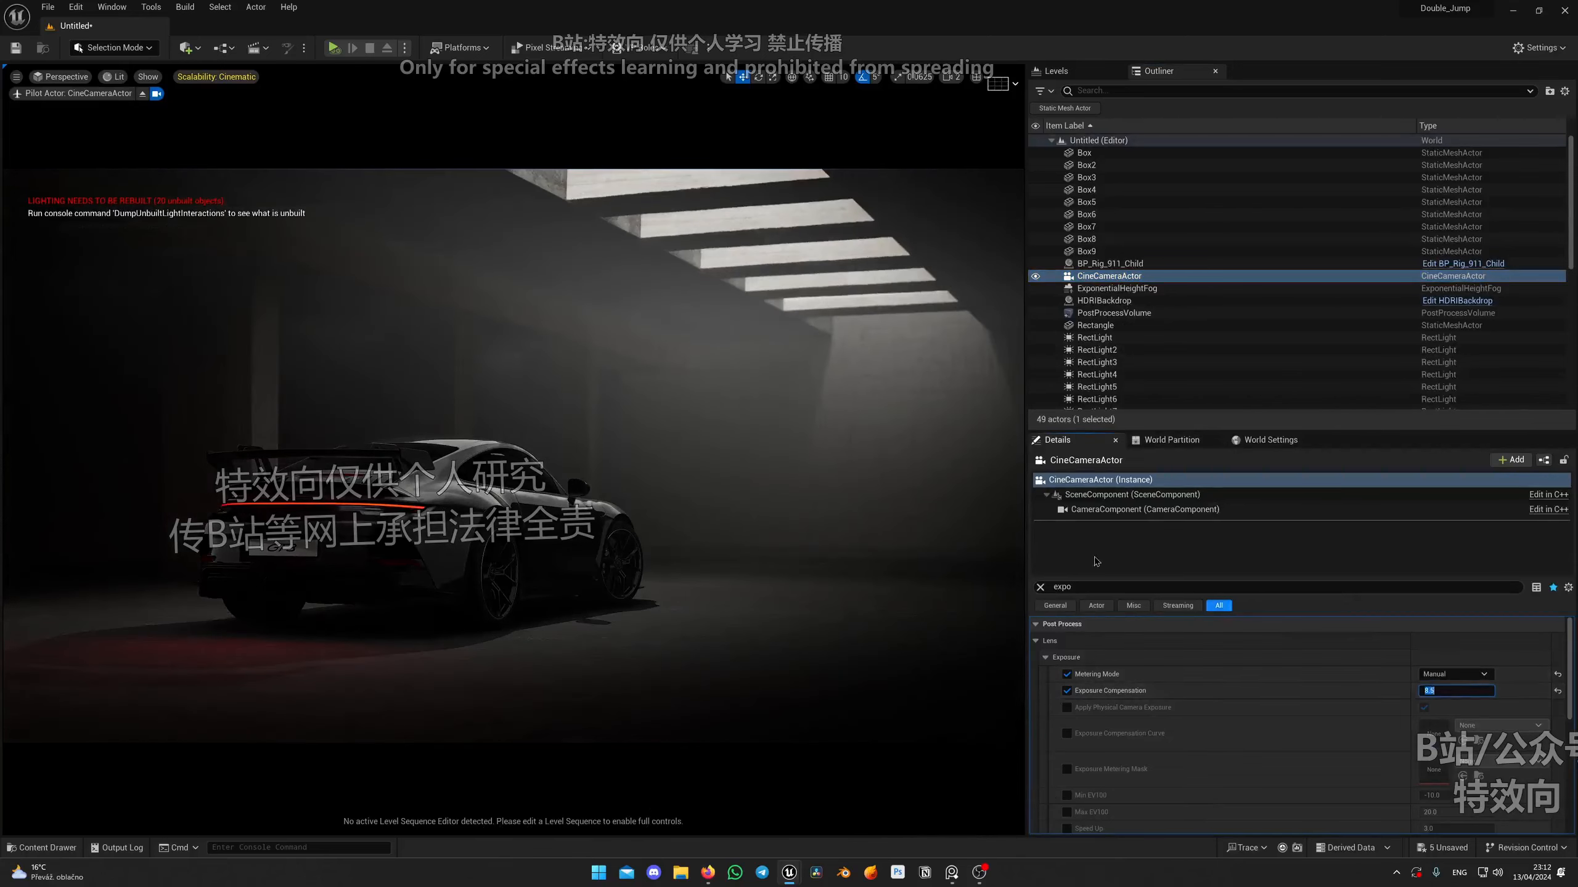
pyautogui.write('9')
pyautogui.press('Return')
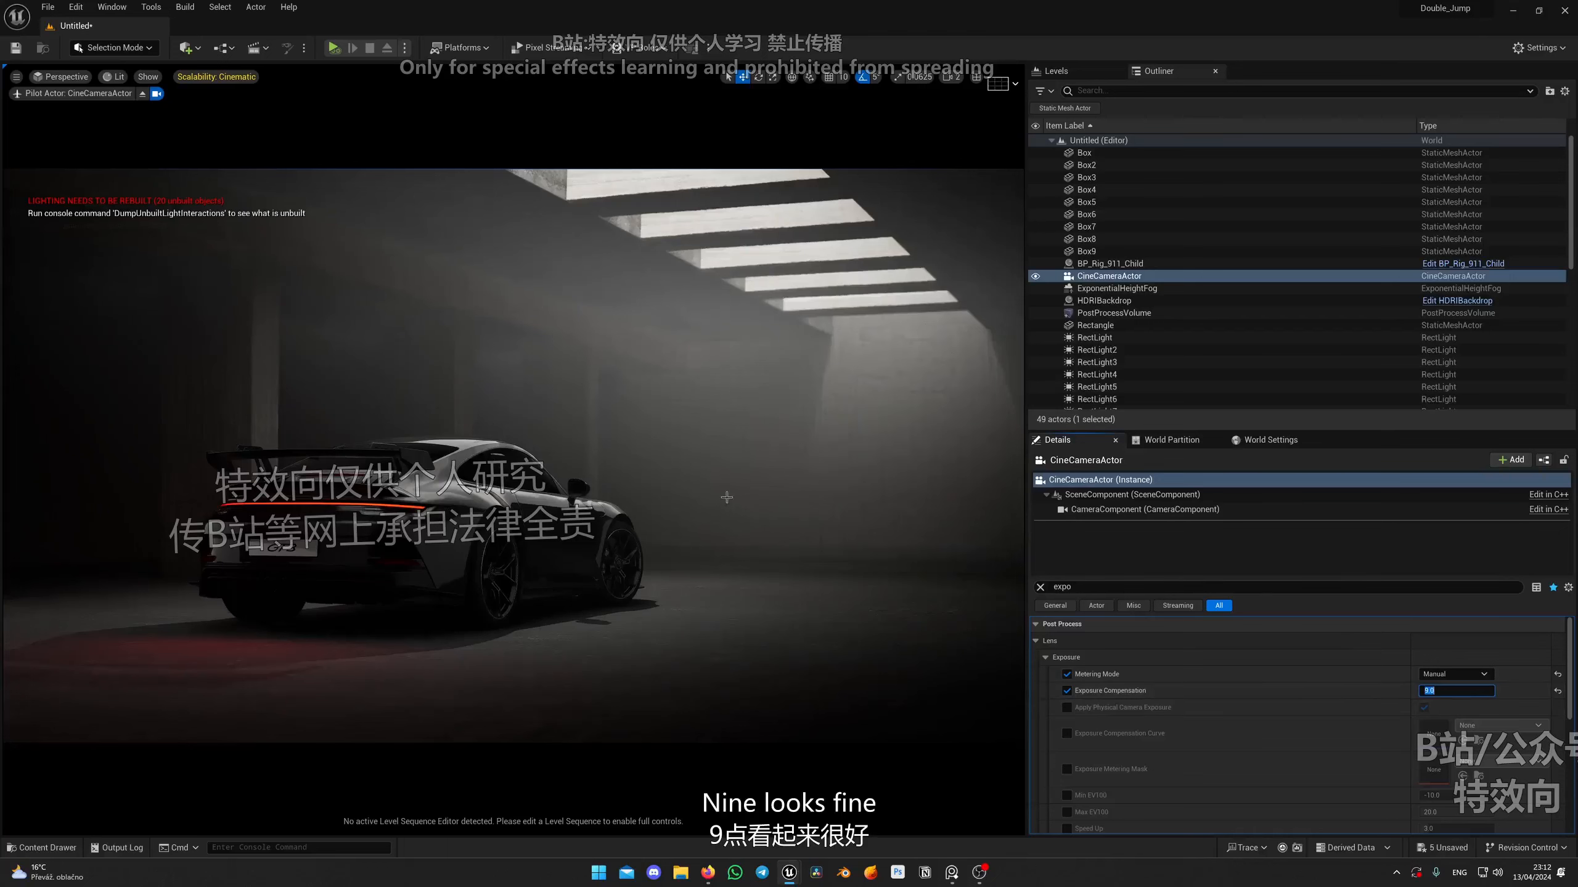
pyautogui.click(746, 512)
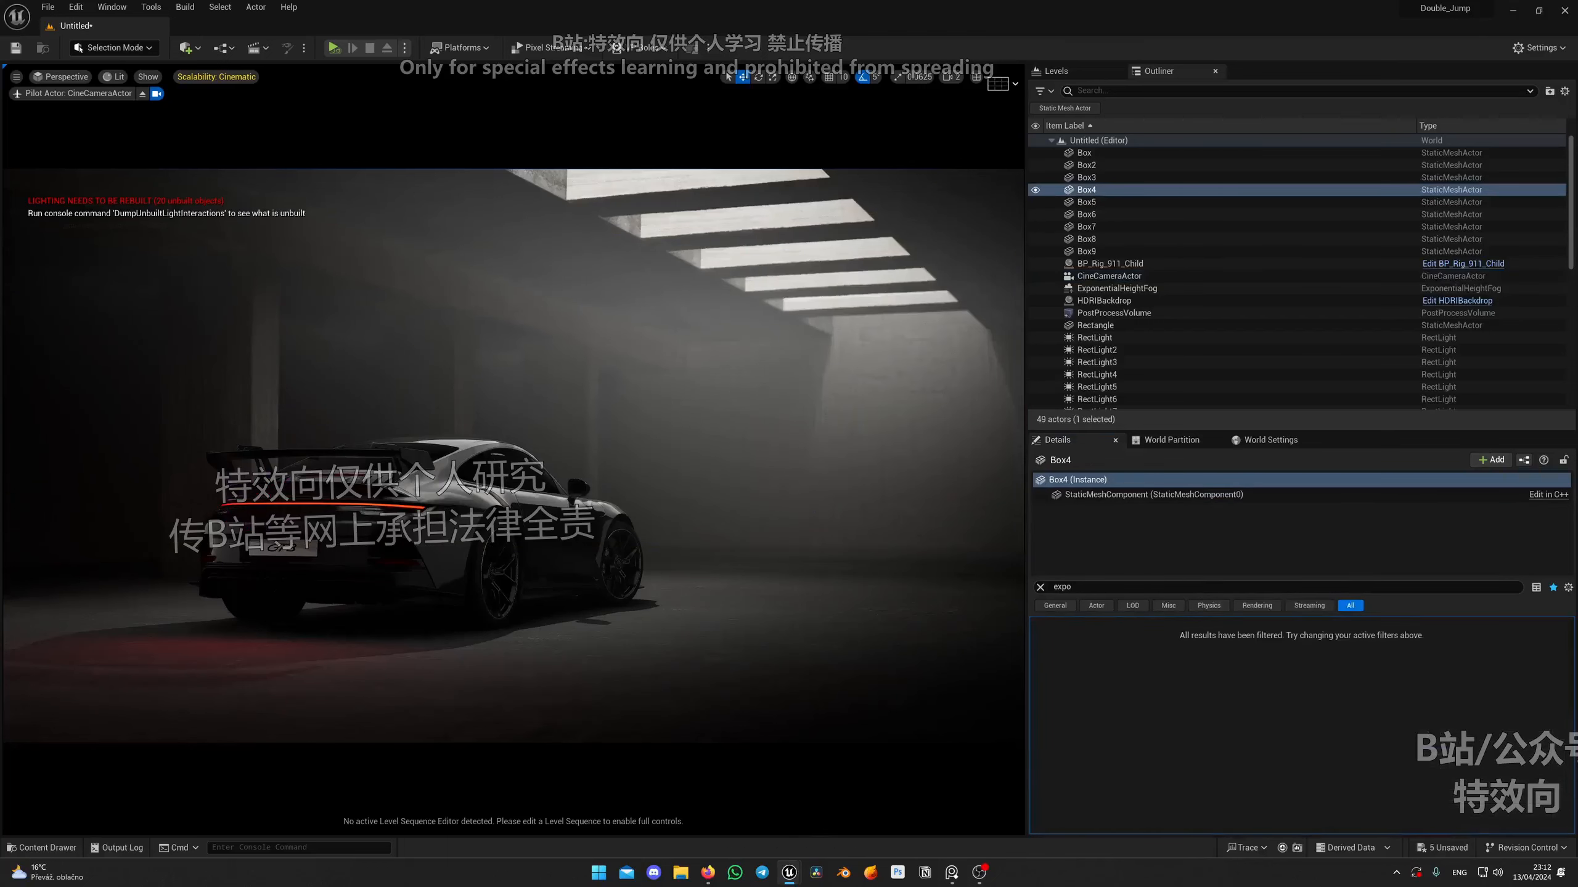
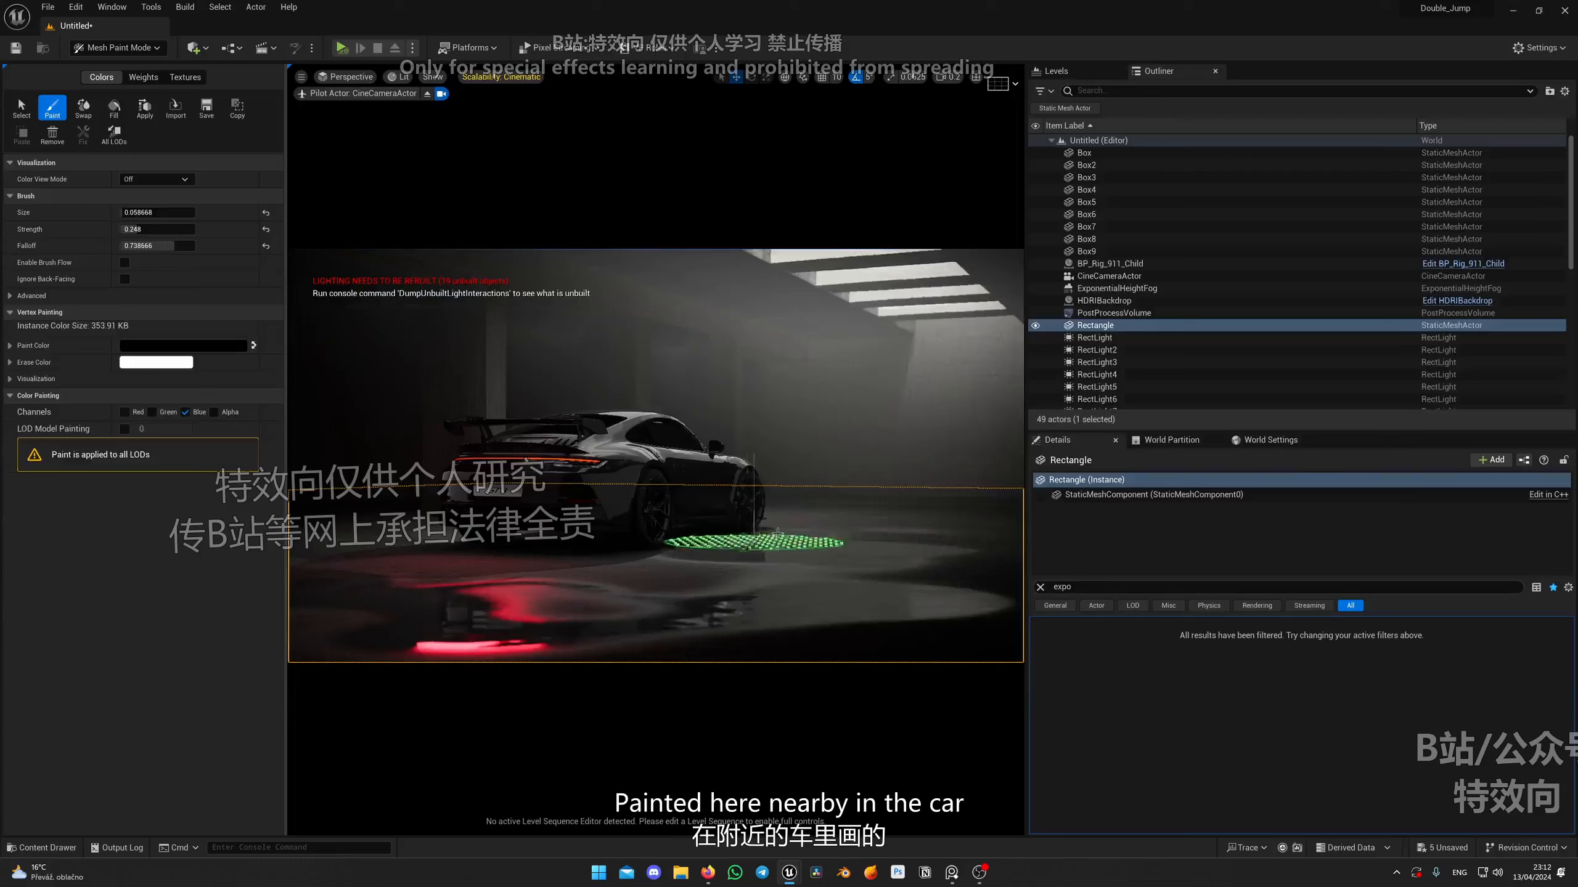
# Paint and erase uneven puddles on the Rectangle floor around the car in the blue channel, raising the brush strength to 0.584.
pyautogui.press('x')
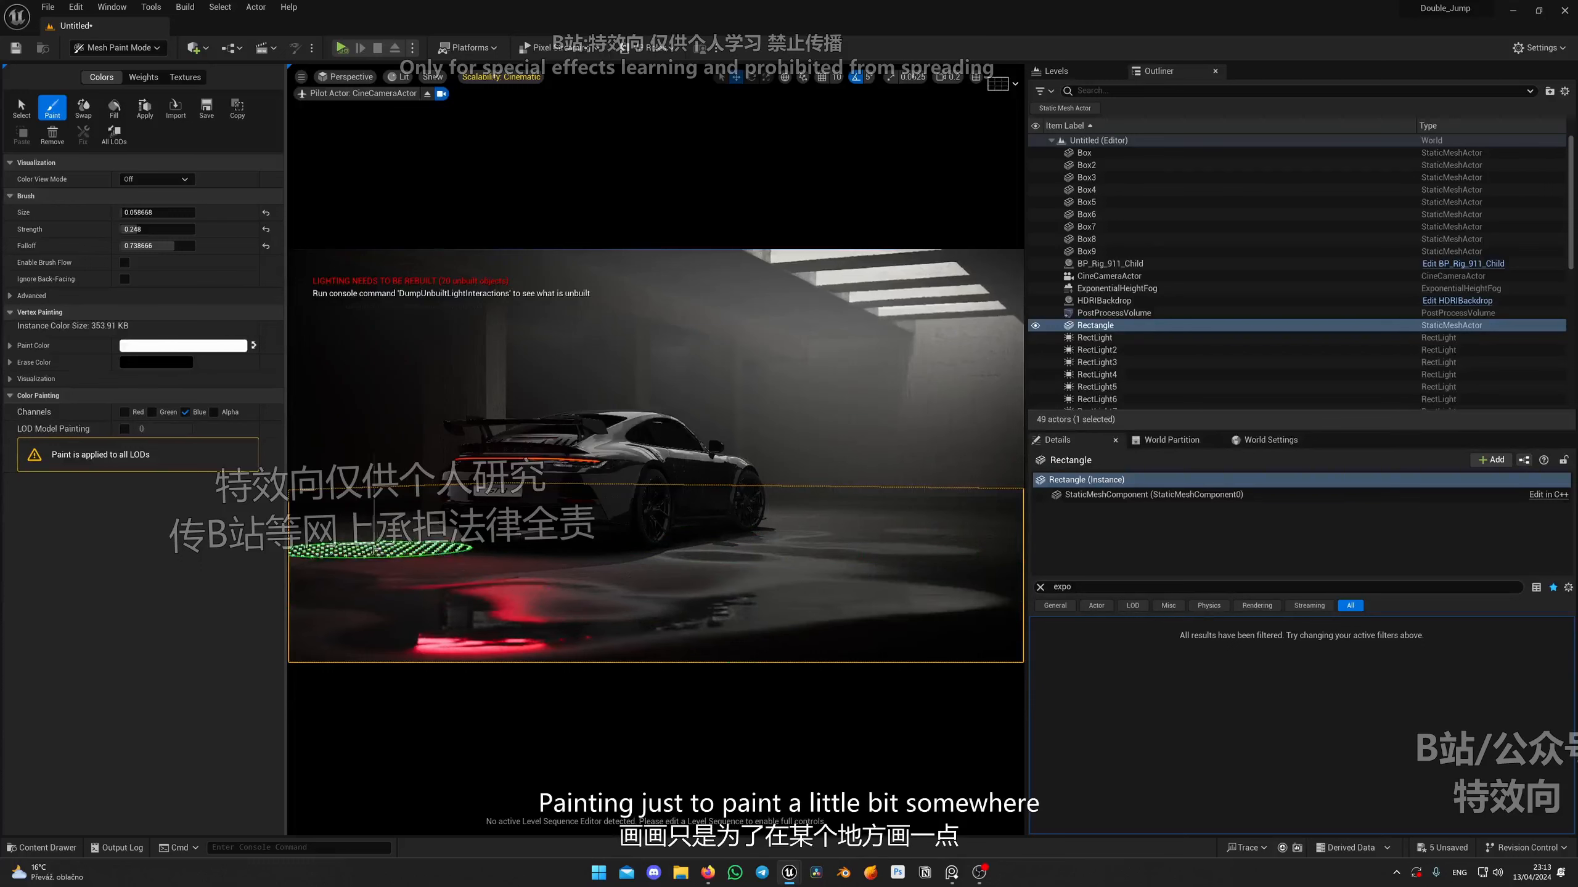
pyautogui.press('x')
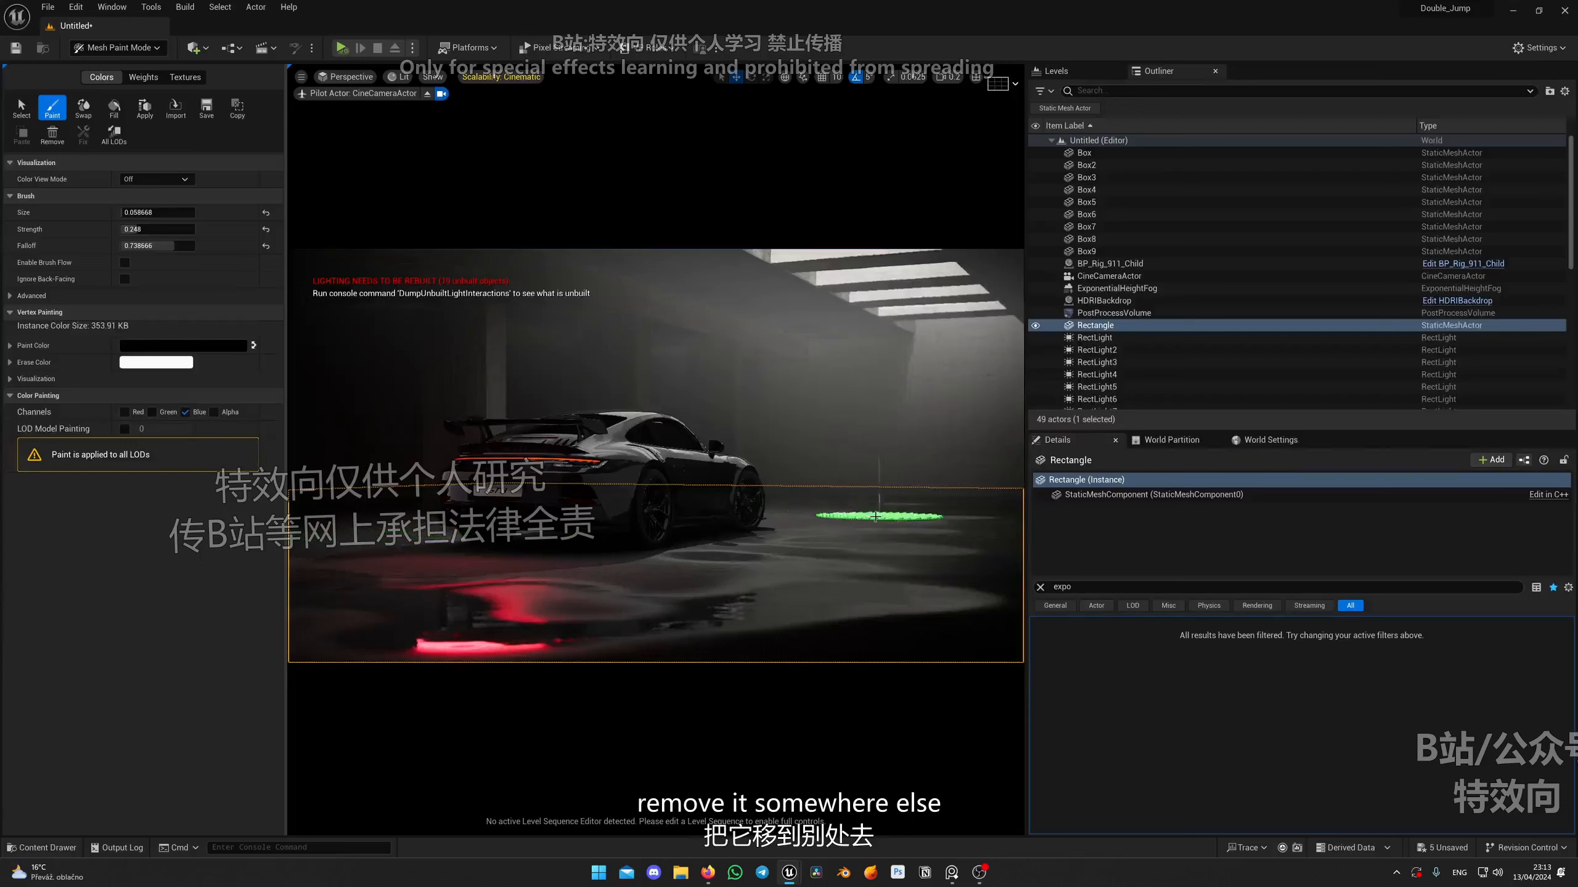
pyautogui.press('x')
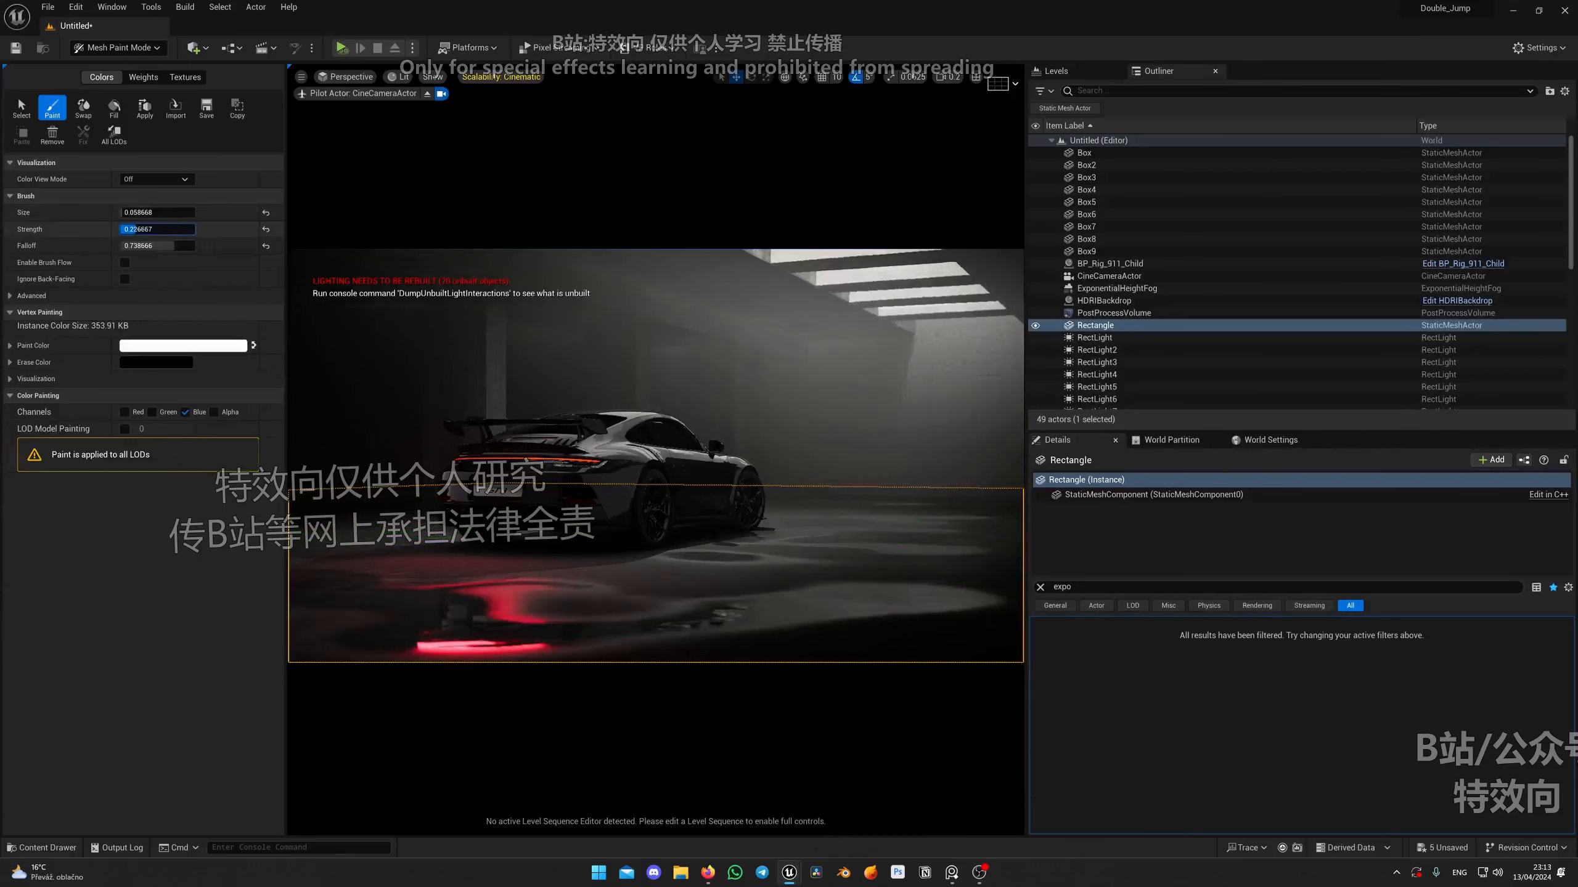
pyautogui.moveTo(133, 228); pyautogui.dragTo(198, 229)
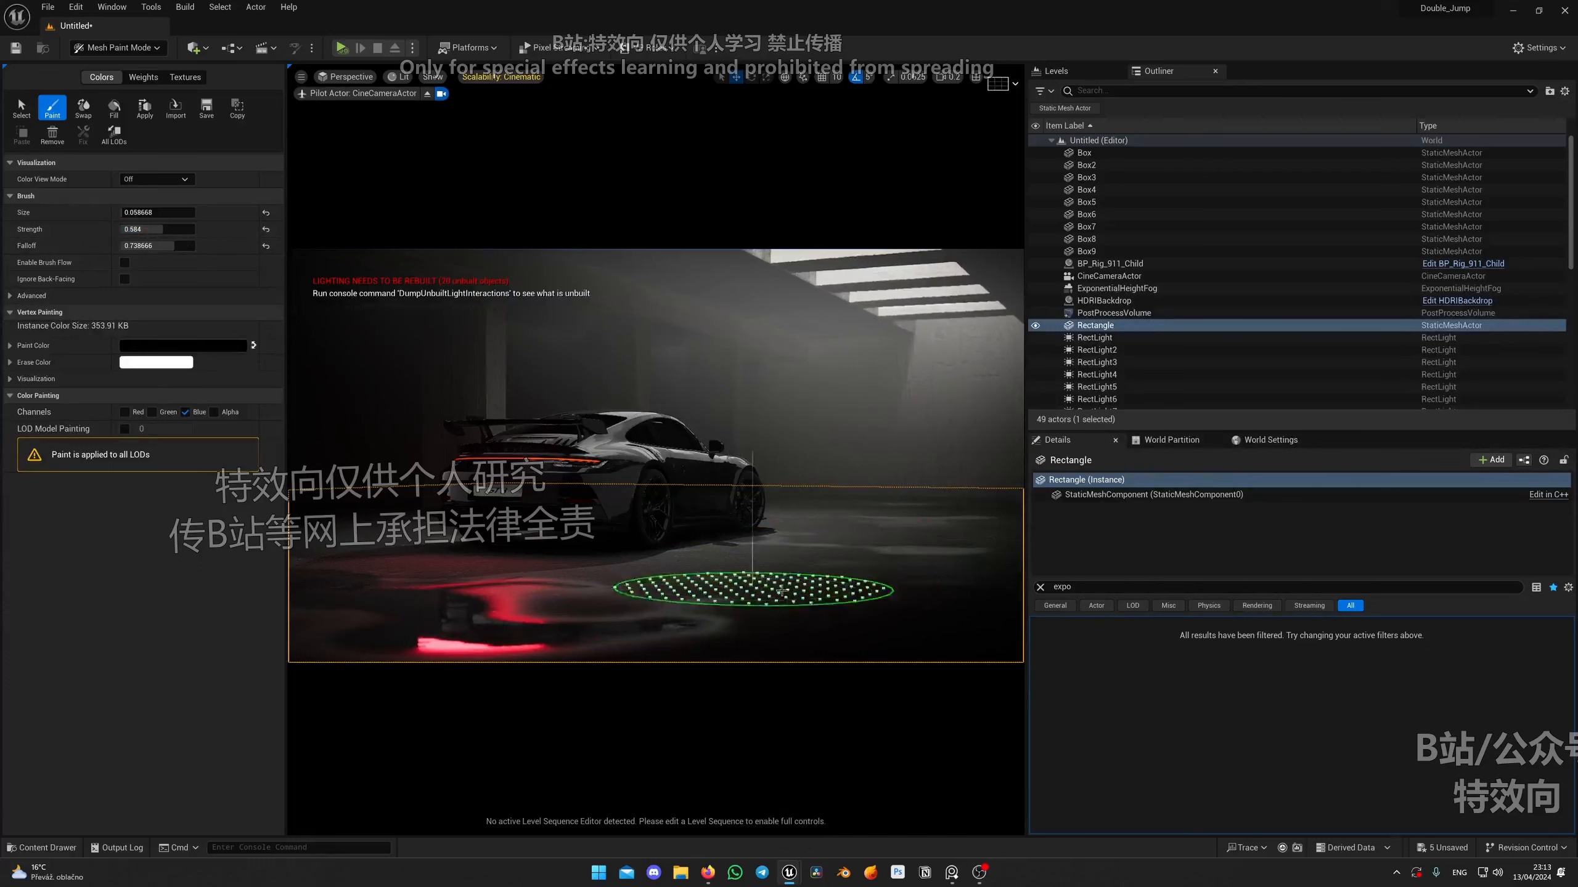
pyautogui.press('x')
pyautogui.press('x')
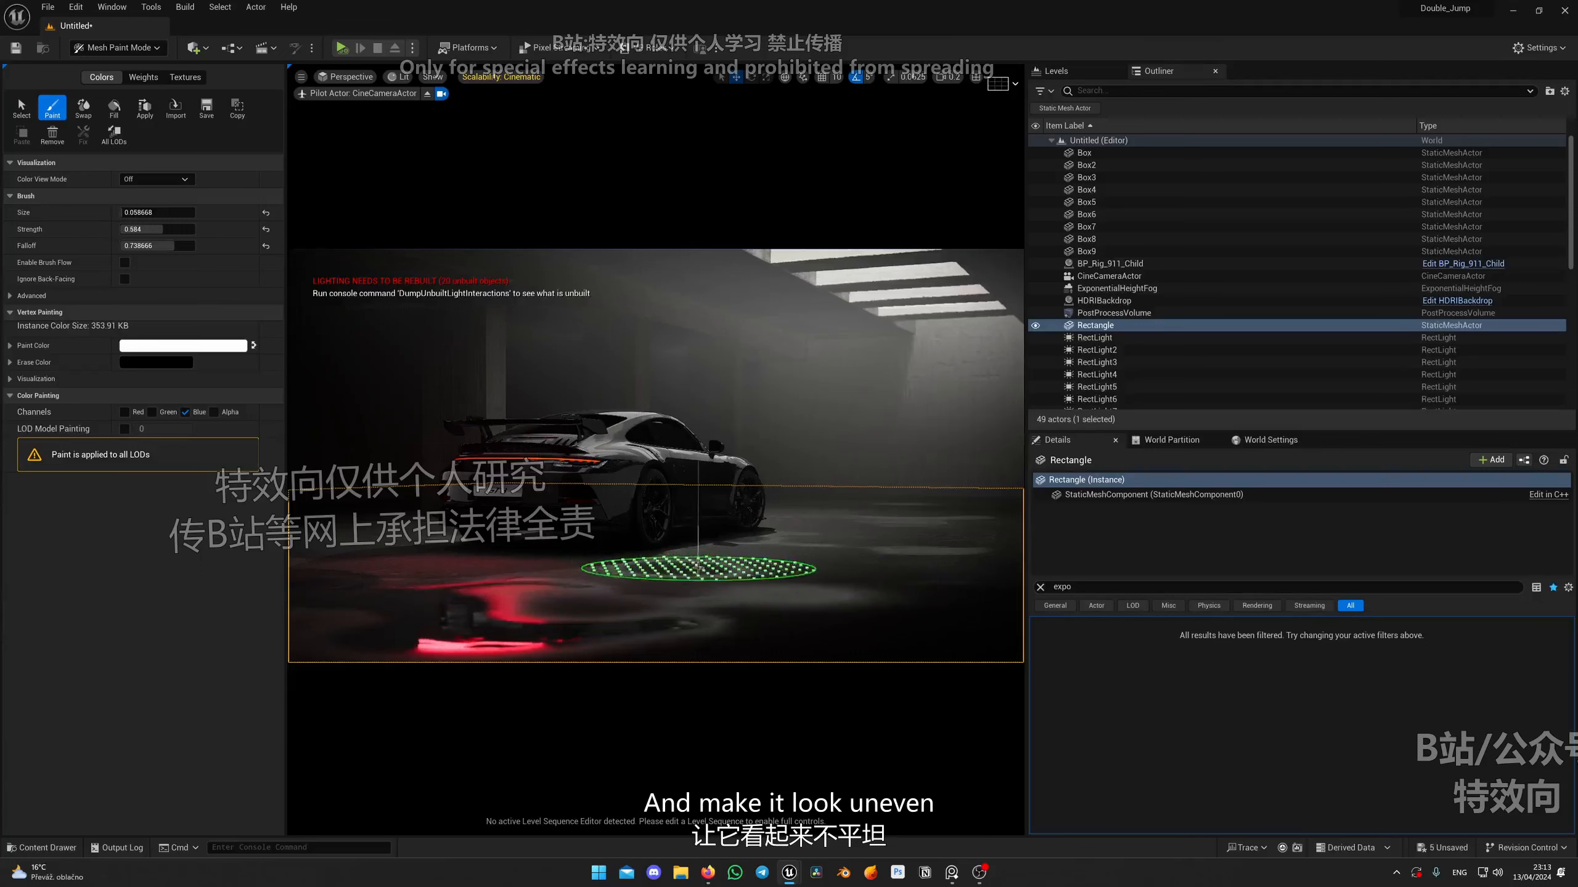
# Set the brush size to about 0.048, falloff to 1.0 and strength to about 0.195 while retouching the floor puddles from a free view.
pyautogui.click(181, 213)
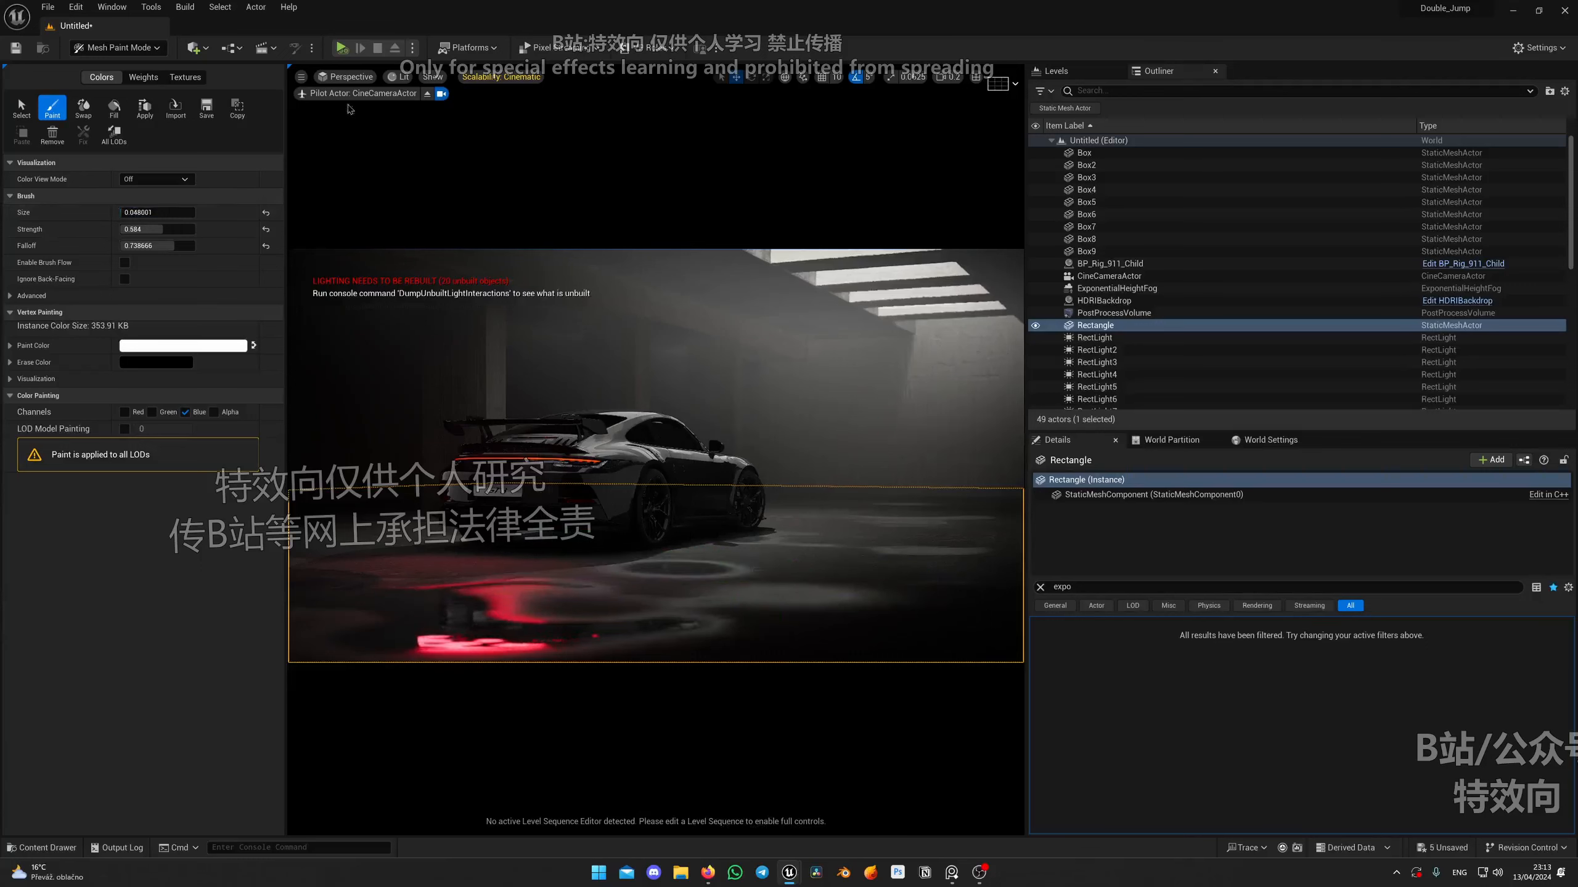
pyautogui.click(429, 95)
pyautogui.moveTo(701, 460); pyautogui.dragTo(702, 525, button='right')
pyautogui.scroll(4, 702, 498)
pyautogui.press('x')
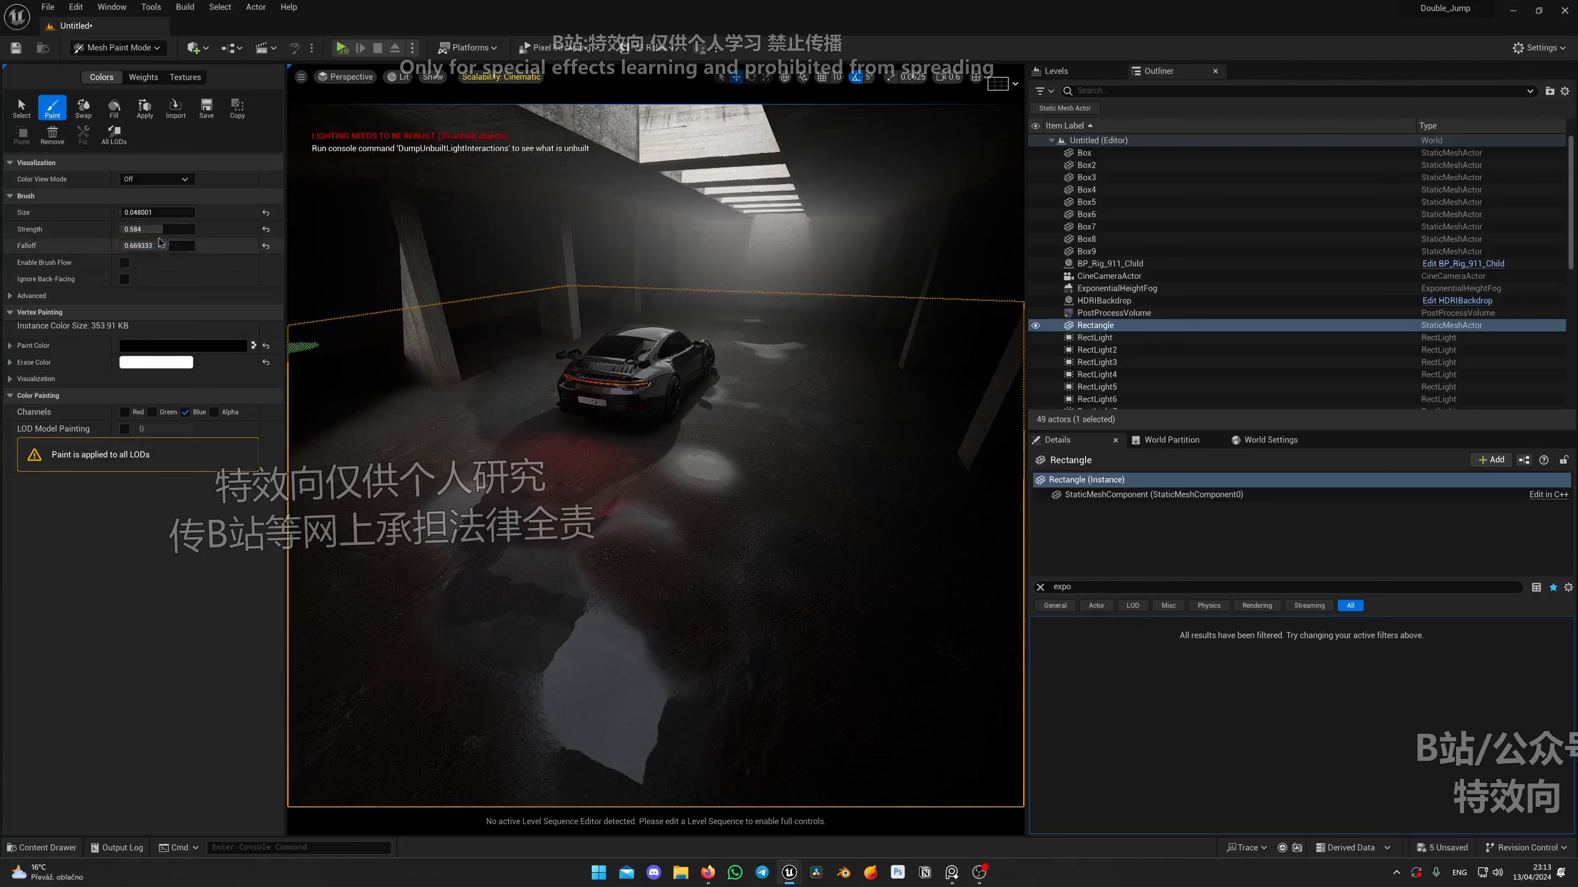
pyautogui.moveTo(160, 245)
pyautogui.mouseDown()
pyautogui.moveTo(194, 246)
pyautogui.moveTo(155, 230)
pyautogui.mouseUp()
pyautogui.click(142, 229)
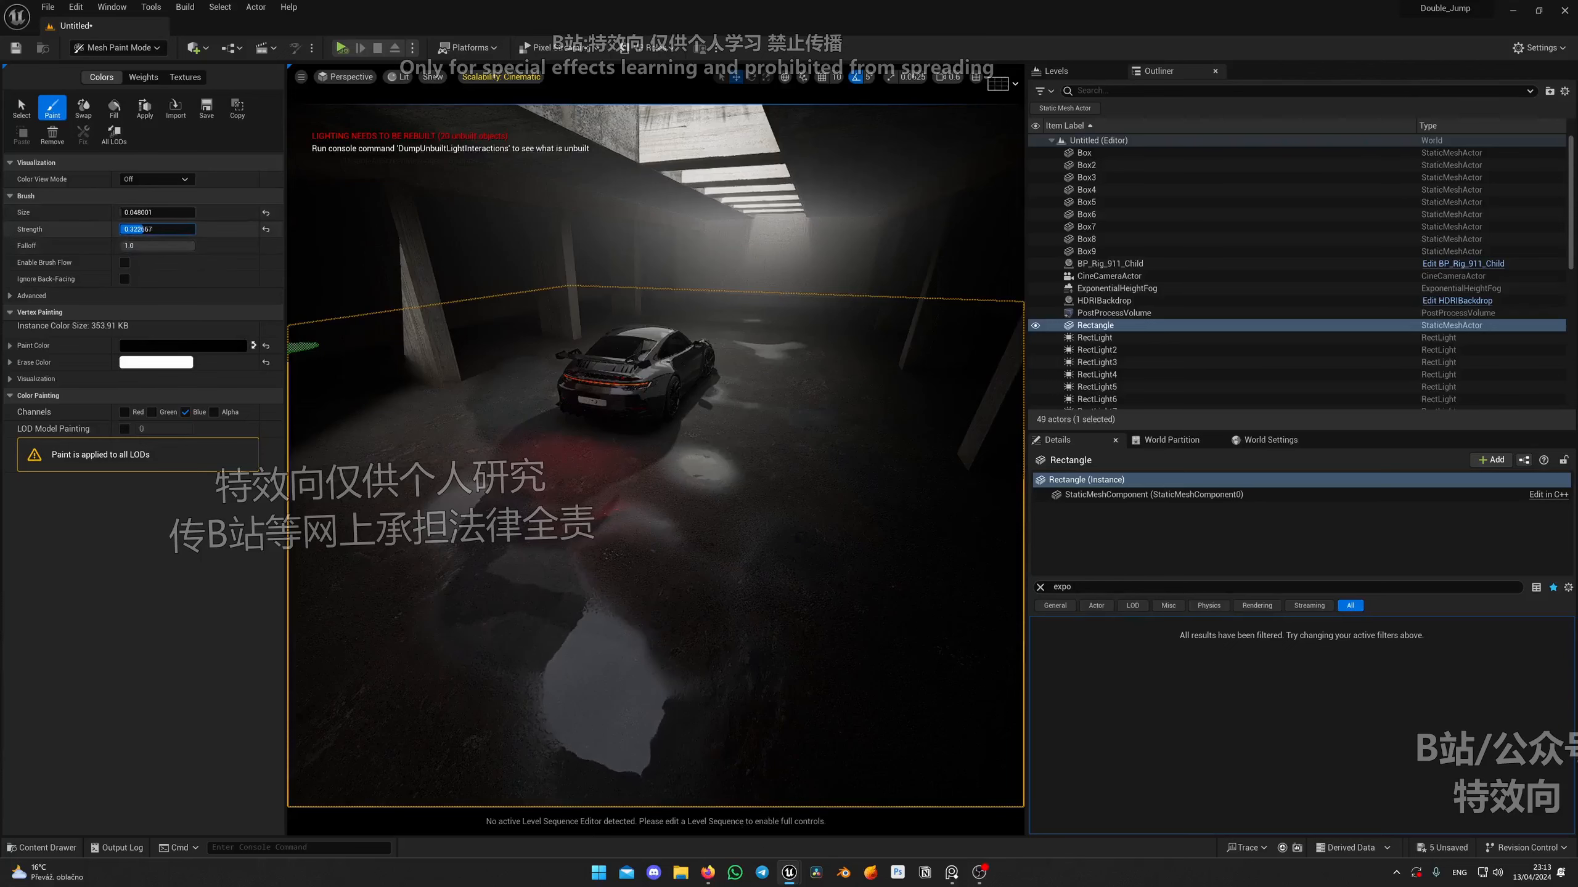
pyautogui.press('x')
pyautogui.moveTo(465, 613)
pyautogui.mouseDown(button='right')
pyautogui.moveTo(729, 530)
pyautogui.moveTo(580, 637)
pyautogui.mouseUp(button='right')
pyautogui.moveTo(152, 229); pyautogui.dragTo(142, 230)
# Paint soft wetness on the floor behind and beside the car, erasing the hard-edged puddles with the swapped paint color.
pyautogui.moveTo(557, 430)
pyautogui.mouseDown(button='right')
pyautogui.moveTo(997, 564)
pyautogui.moveTo(606, 591)
pyautogui.mouseUp(button='right')
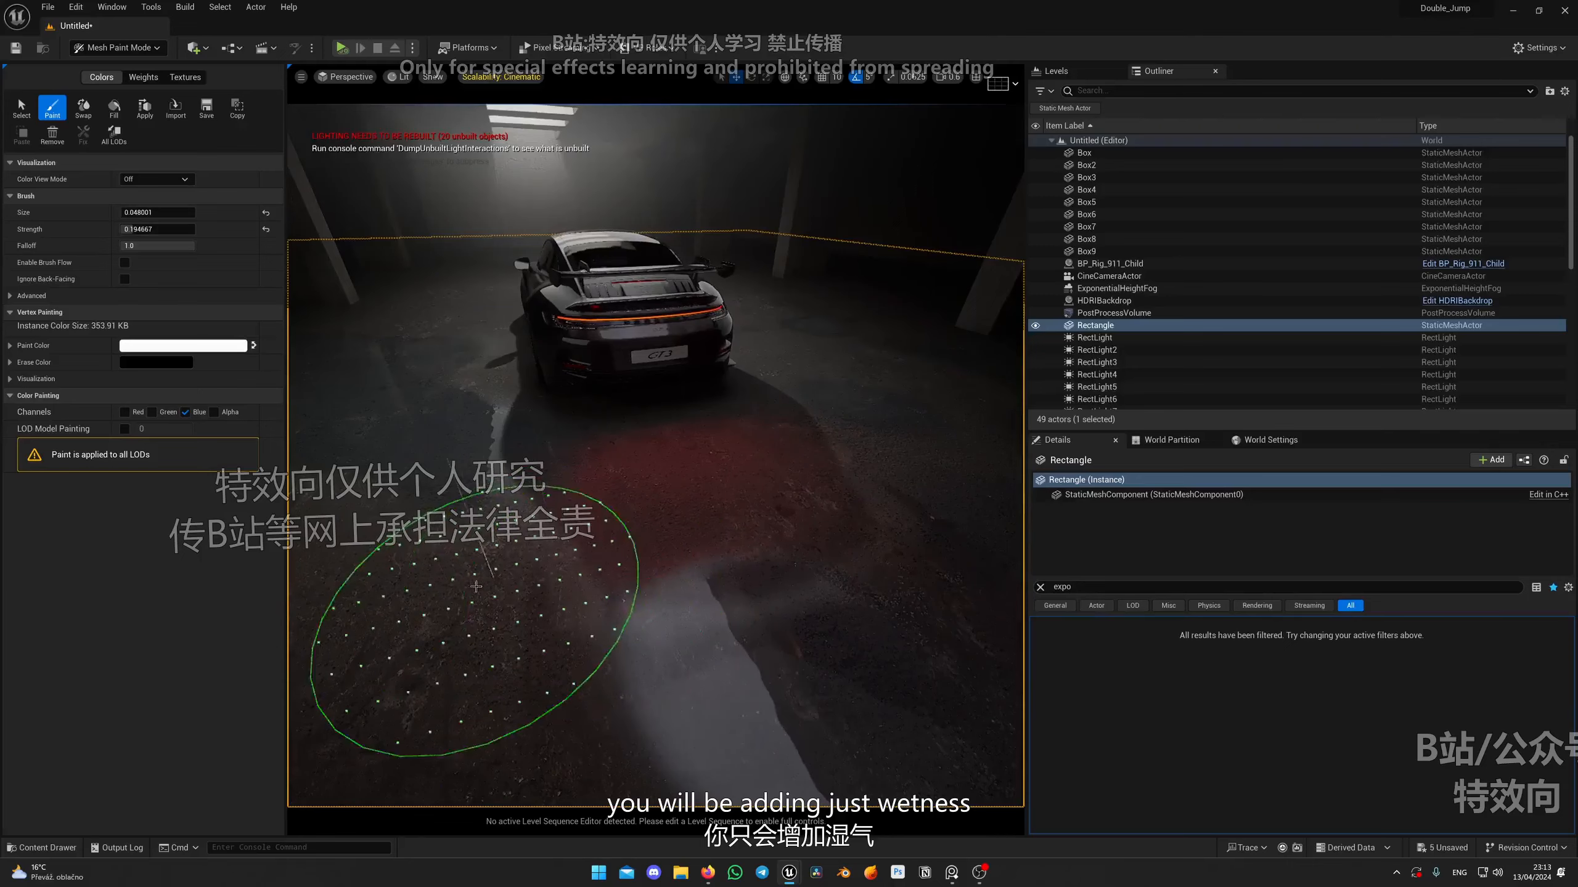
pyautogui.moveTo(464, 659)
pyautogui.mouseDown(button='right')
pyautogui.moveTo(782, 454)
pyautogui.moveTo(480, 463)
pyautogui.moveTo(734, 521)
pyautogui.mouseUp(button='right')
pyautogui.press('x')
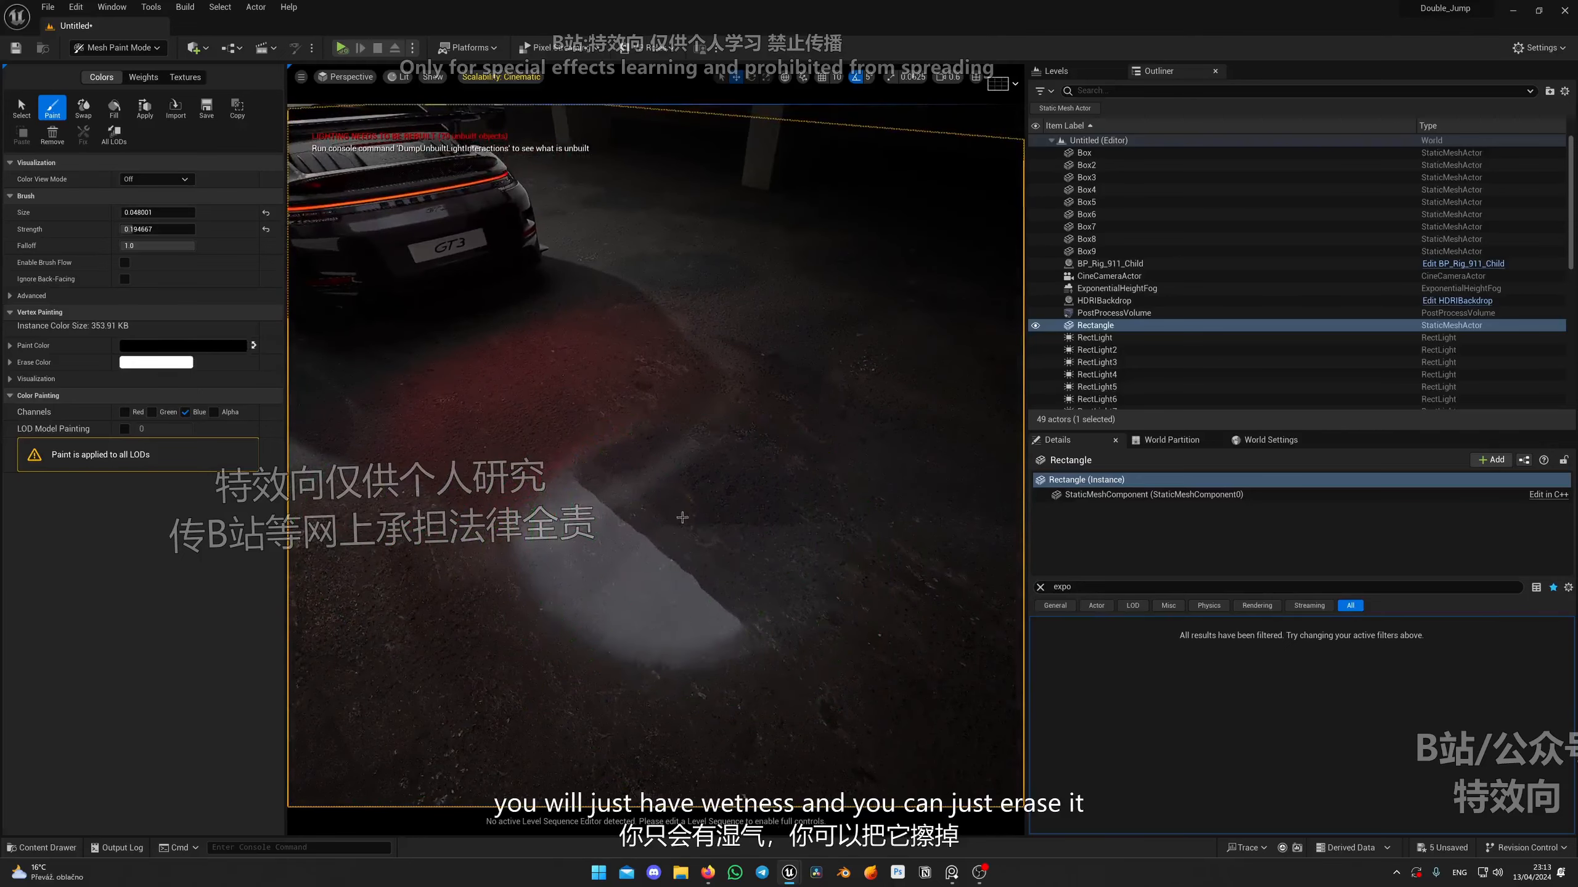
pyautogui.press('x')
pyautogui.moveTo(679, 514)
pyautogui.mouseDown()
pyautogui.moveTo(689, 528)
pyautogui.moveTo(644, 512)
pyautogui.mouseUp()
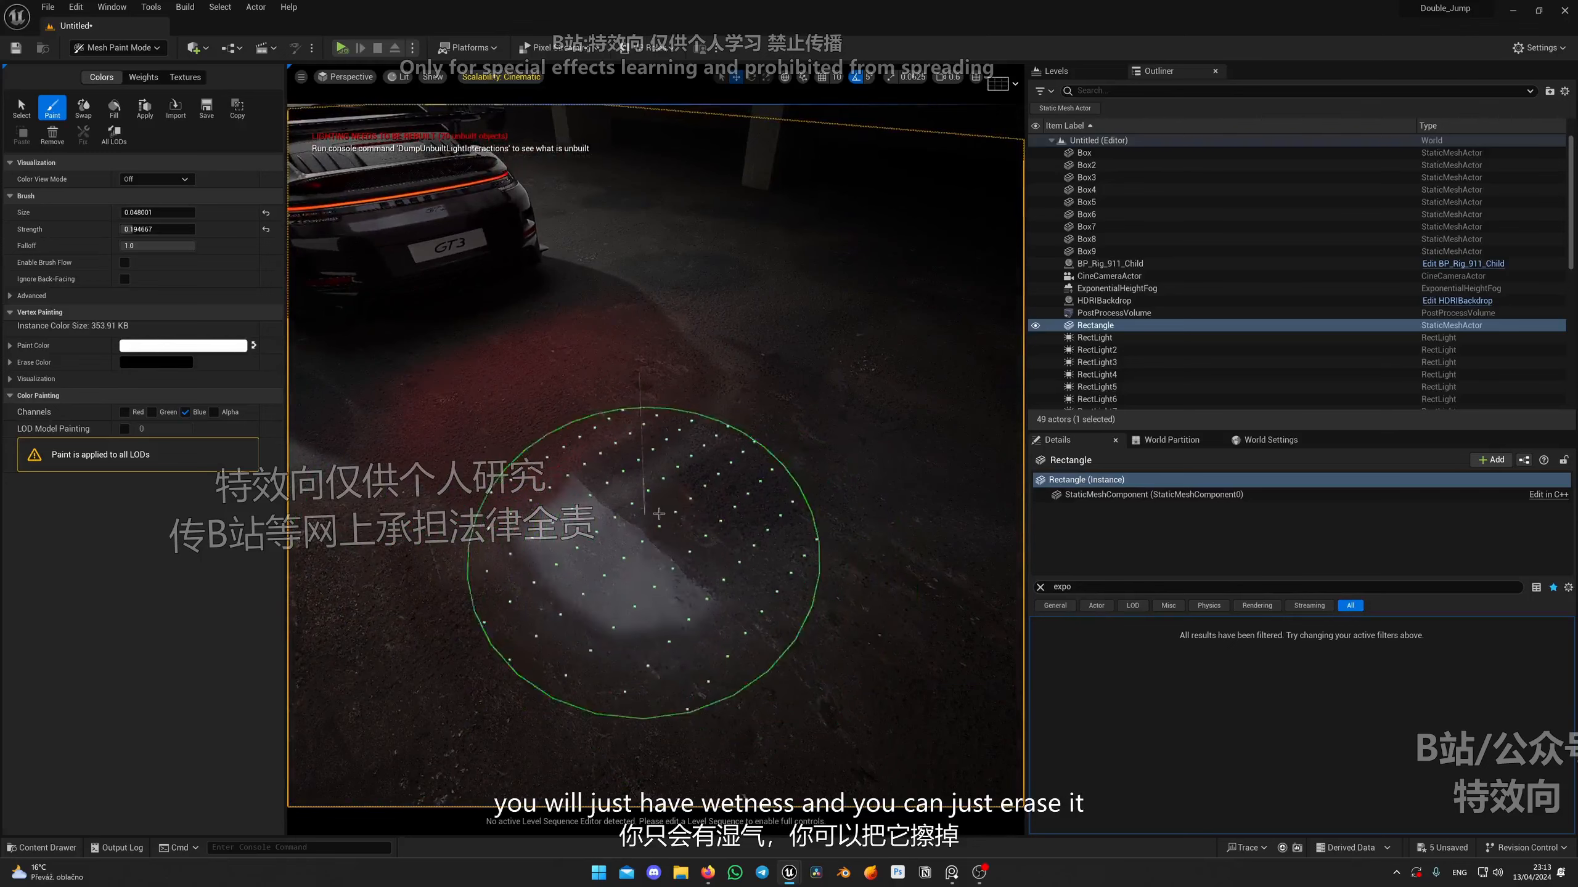
pyautogui.moveTo(644, 513); pyautogui.dragTo(589, 453, button='right')
pyautogui.moveTo(702, 507)
pyautogui.mouseDown(button='right')
pyautogui.moveTo(609, 534)
pyautogui.moveTo(556, 594)
pyautogui.moveTo(768, 423)
pyautogui.moveTo(752, 471)
pyautogui.mouseUp(button='right')
pyautogui.press('x')
pyautogui.press('x')
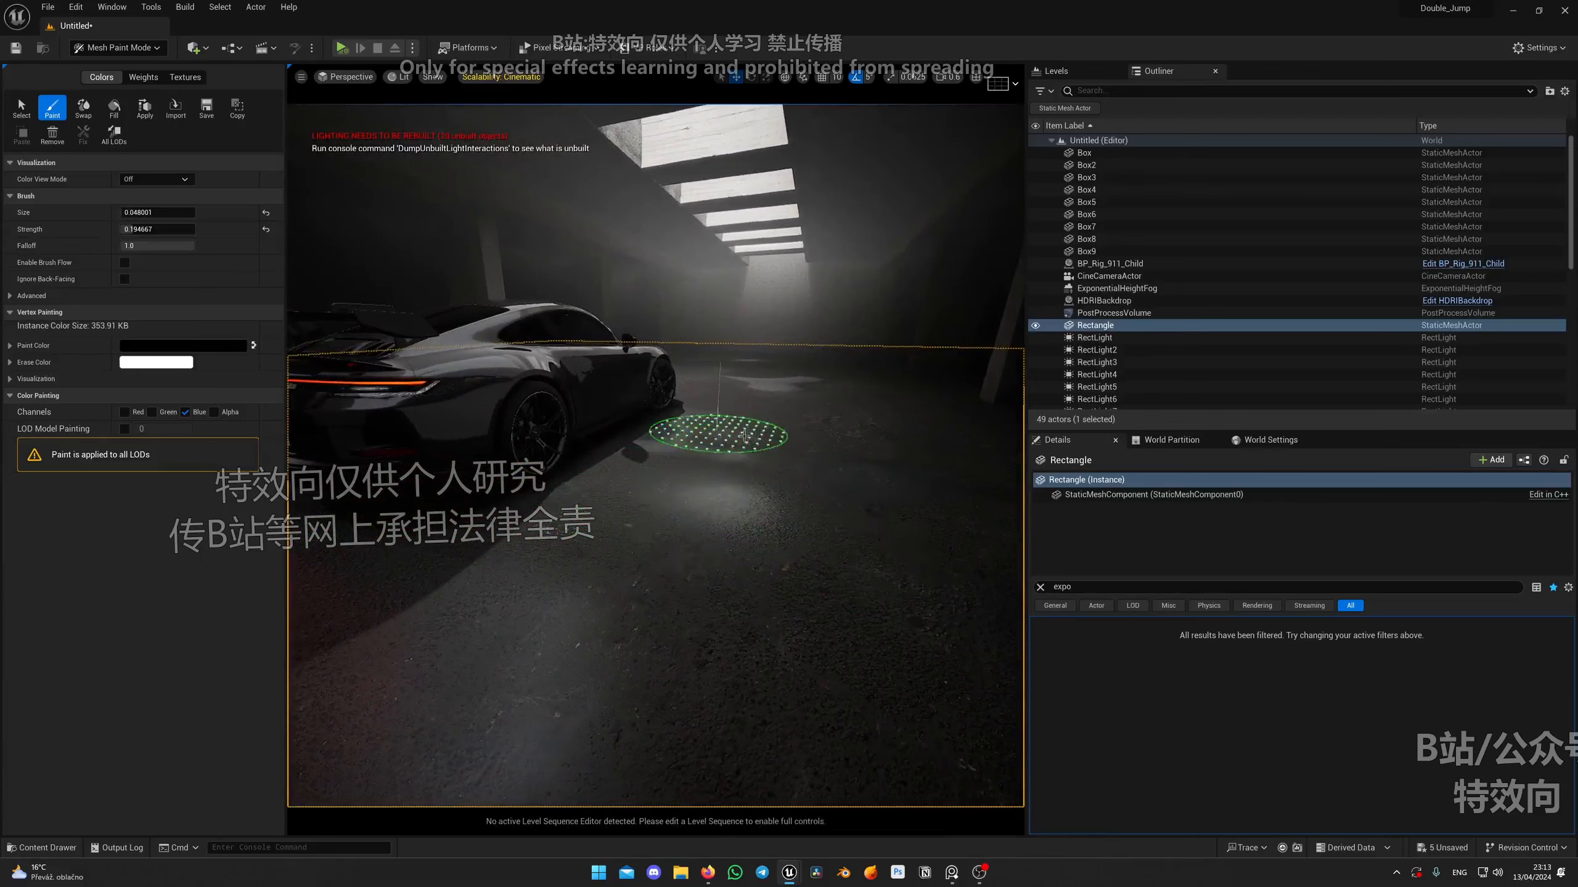
# Alternate wet and dry paint on the floor ahead of the car, and return to the CineCameraActor view.
pyautogui.moveTo(764, 426)
pyautogui.mouseDown(button='right')
pyautogui.moveTo(838, 511)
pyautogui.moveTo(856, 418)
pyautogui.mouseUp(button='right')
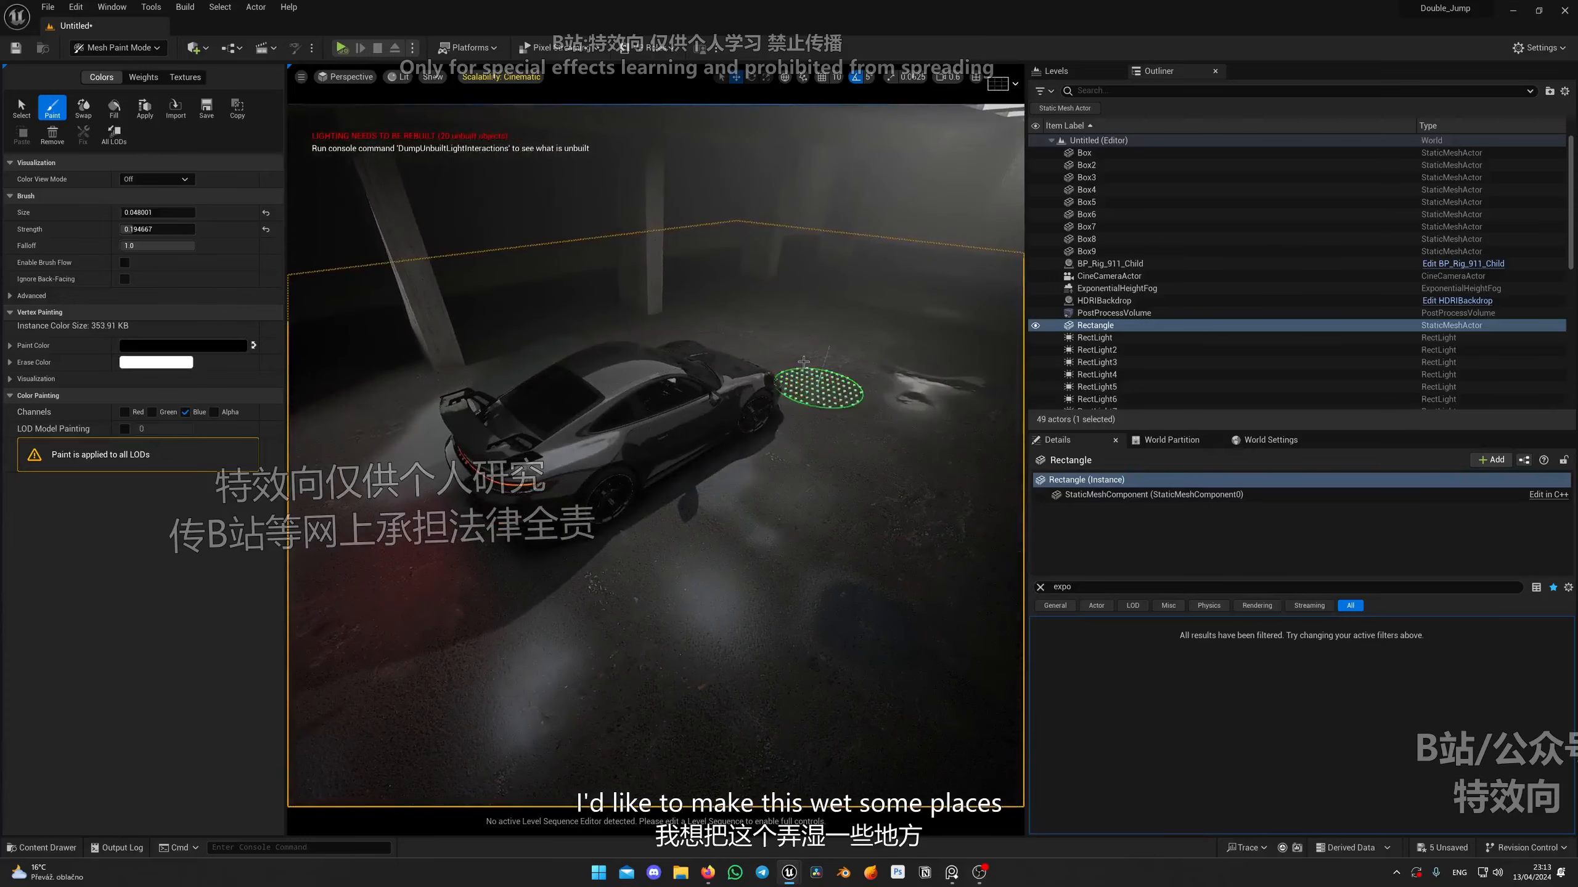
pyautogui.press('x')
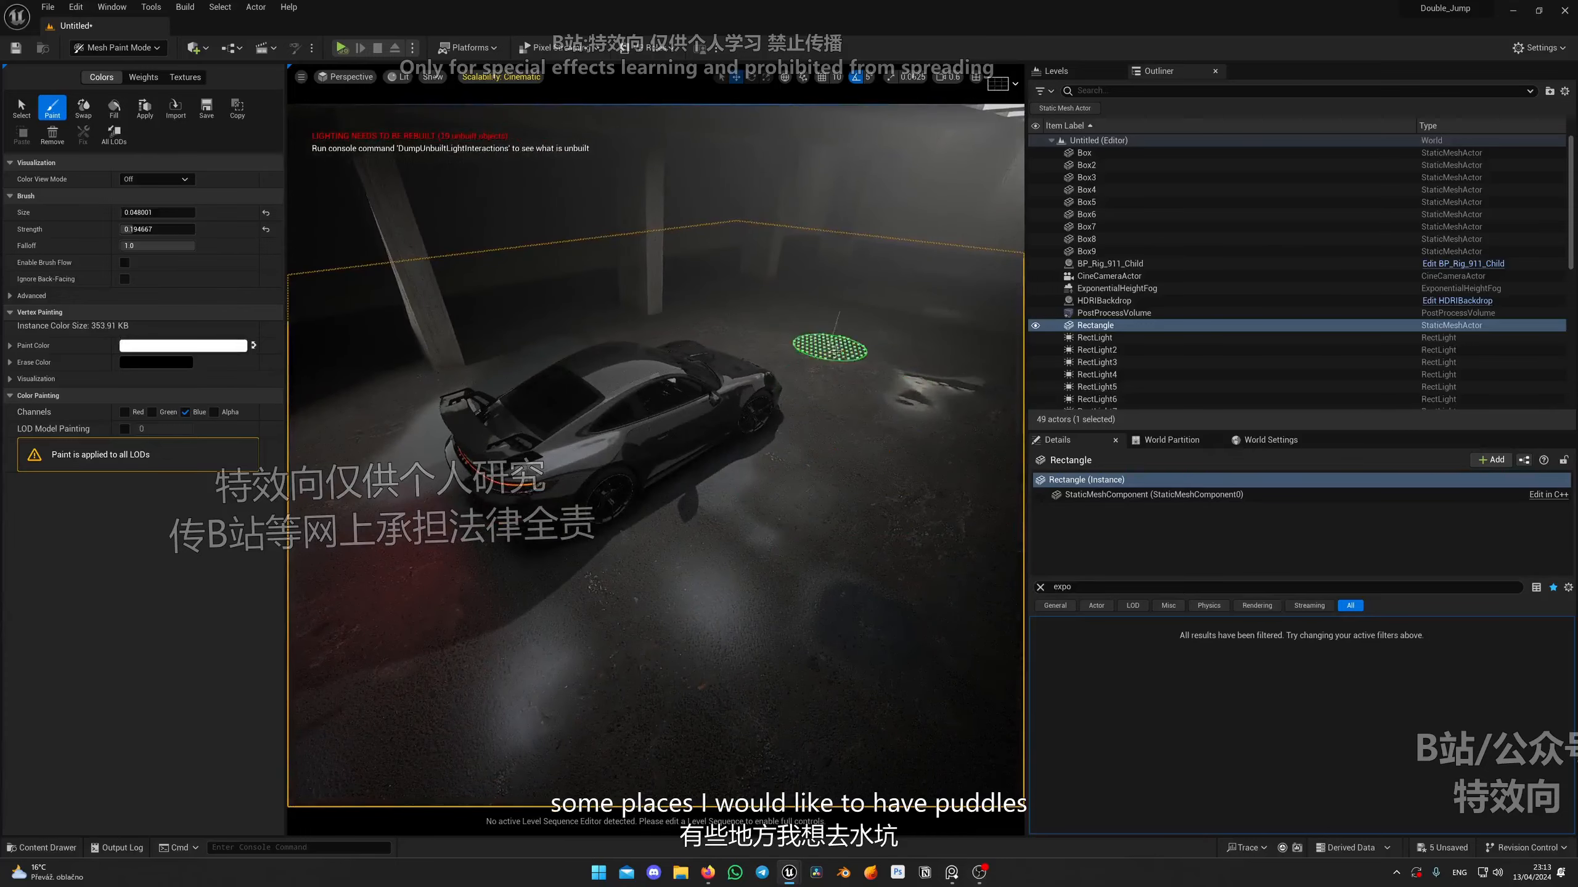
pyautogui.press('x')
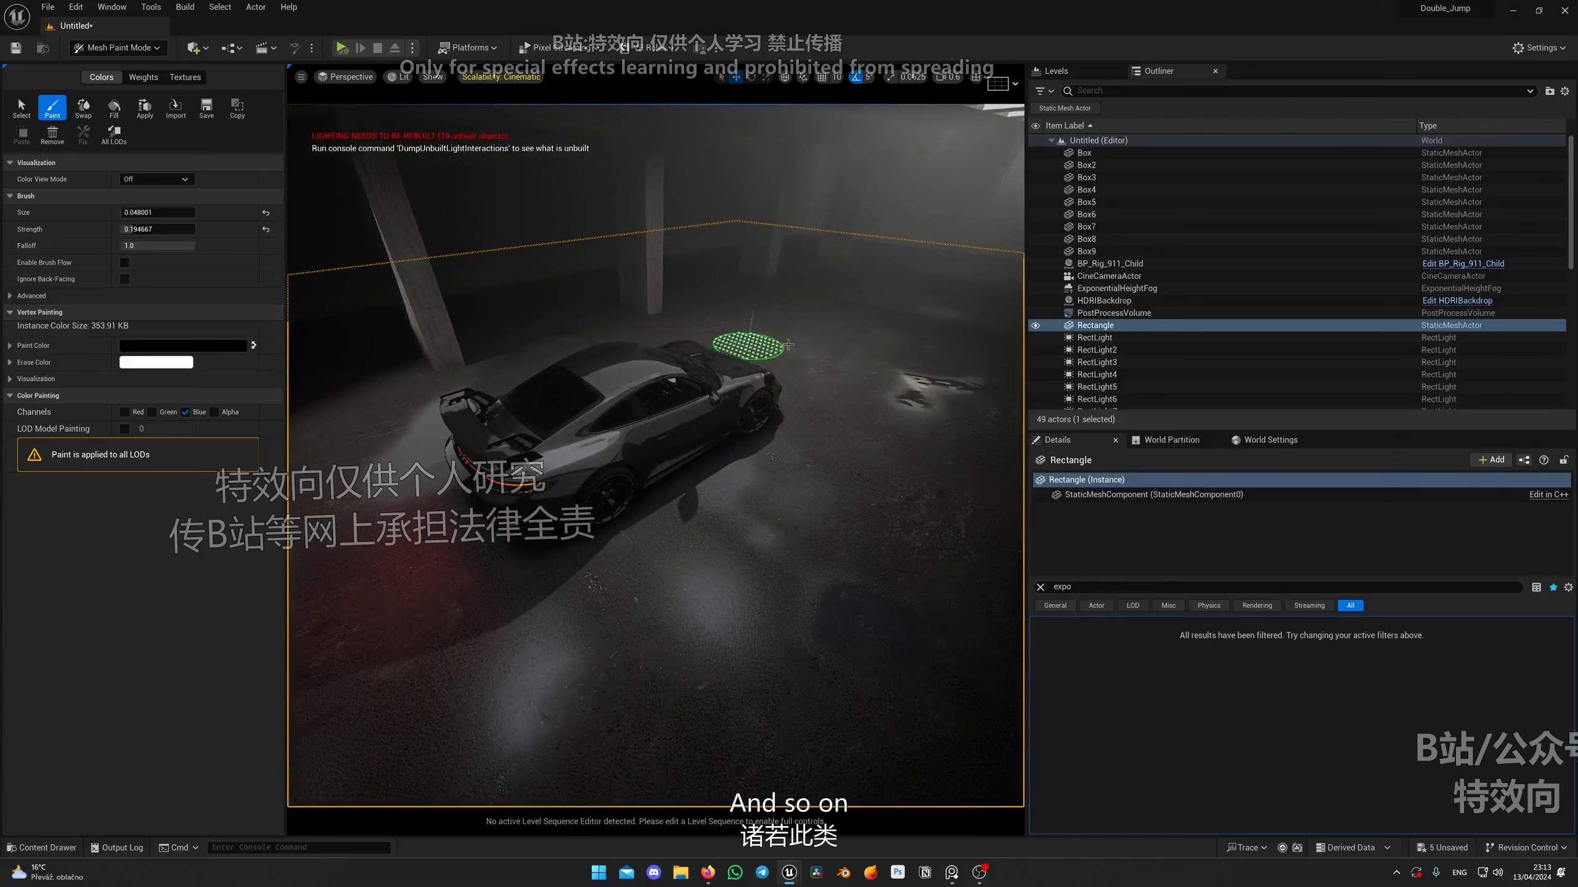
pyautogui.click(339, 77)
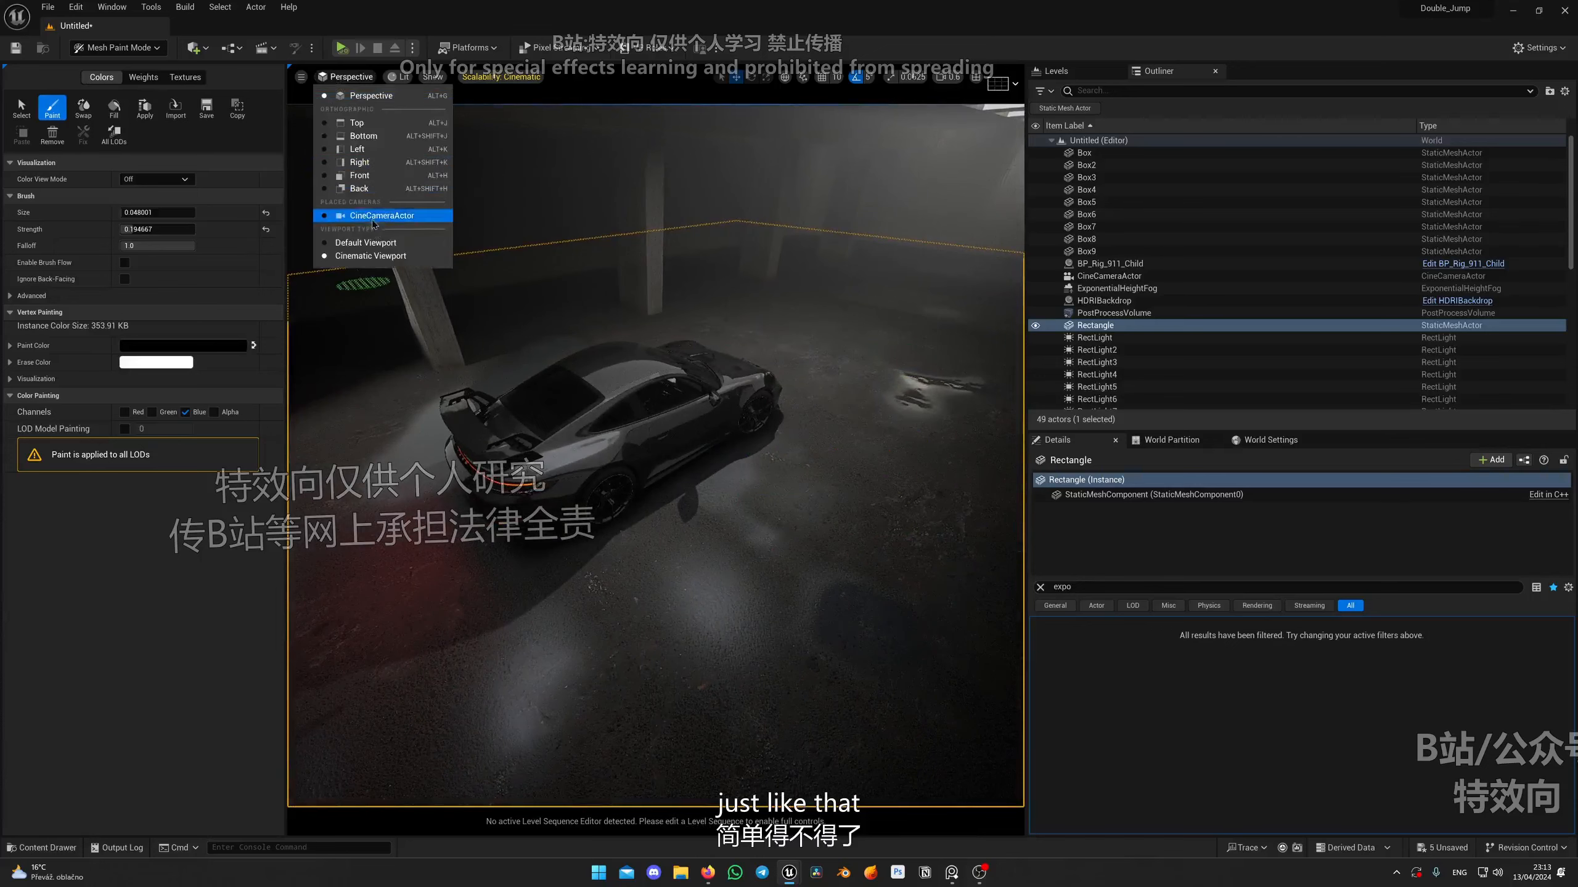
pyautogui.click(361, 212)
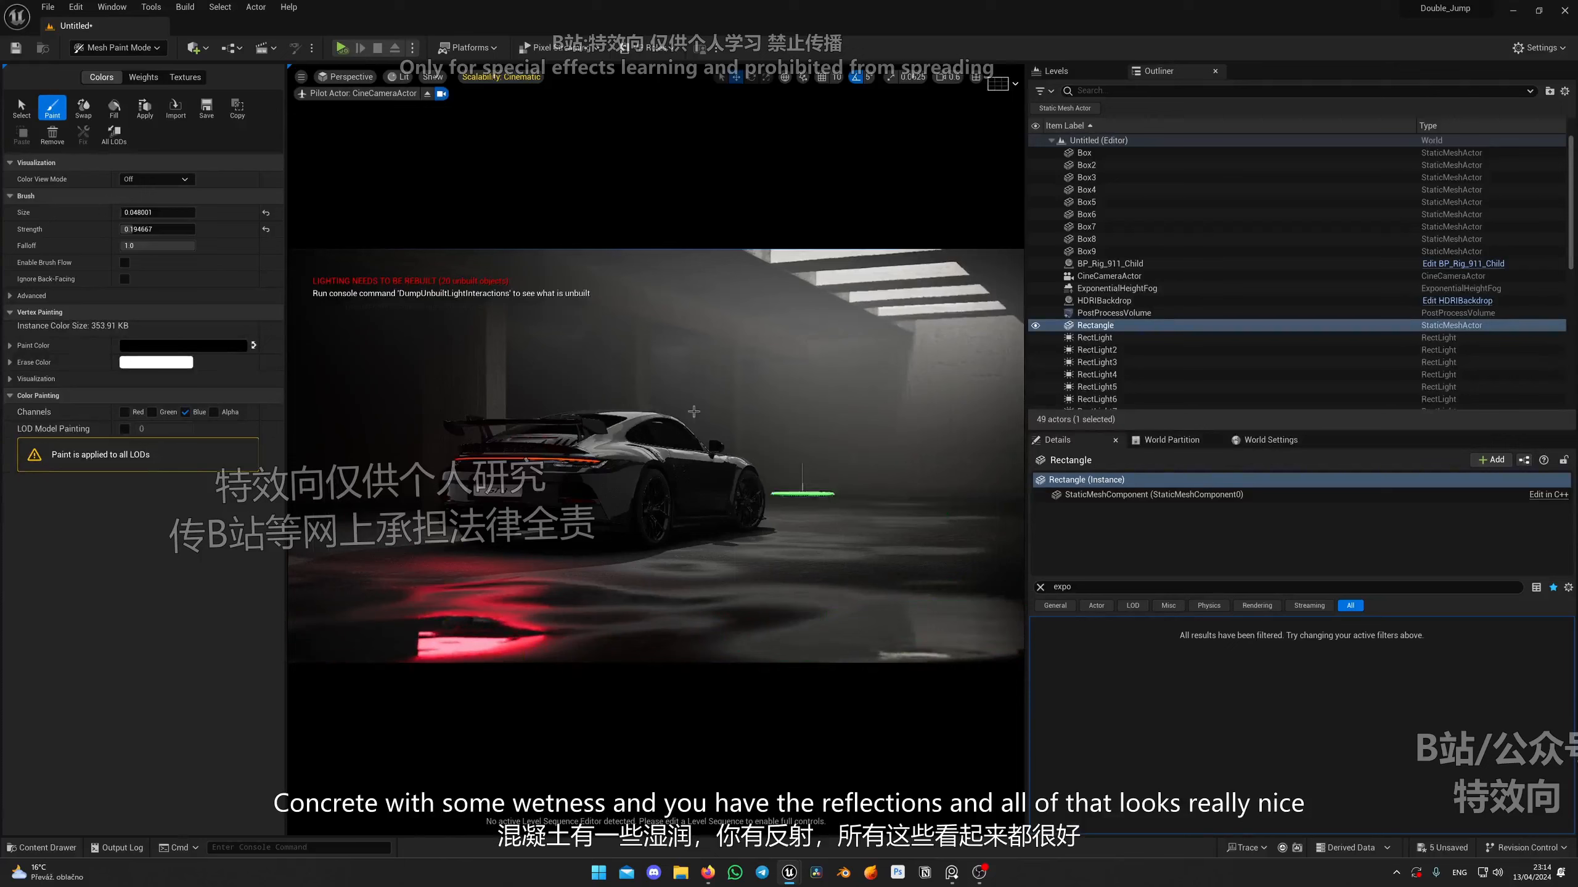
# Switch back to Selection Mode and slightly reframe the CineCameraActor shot of the car and floor reflections.
pyautogui.hotkey('shift', '1')
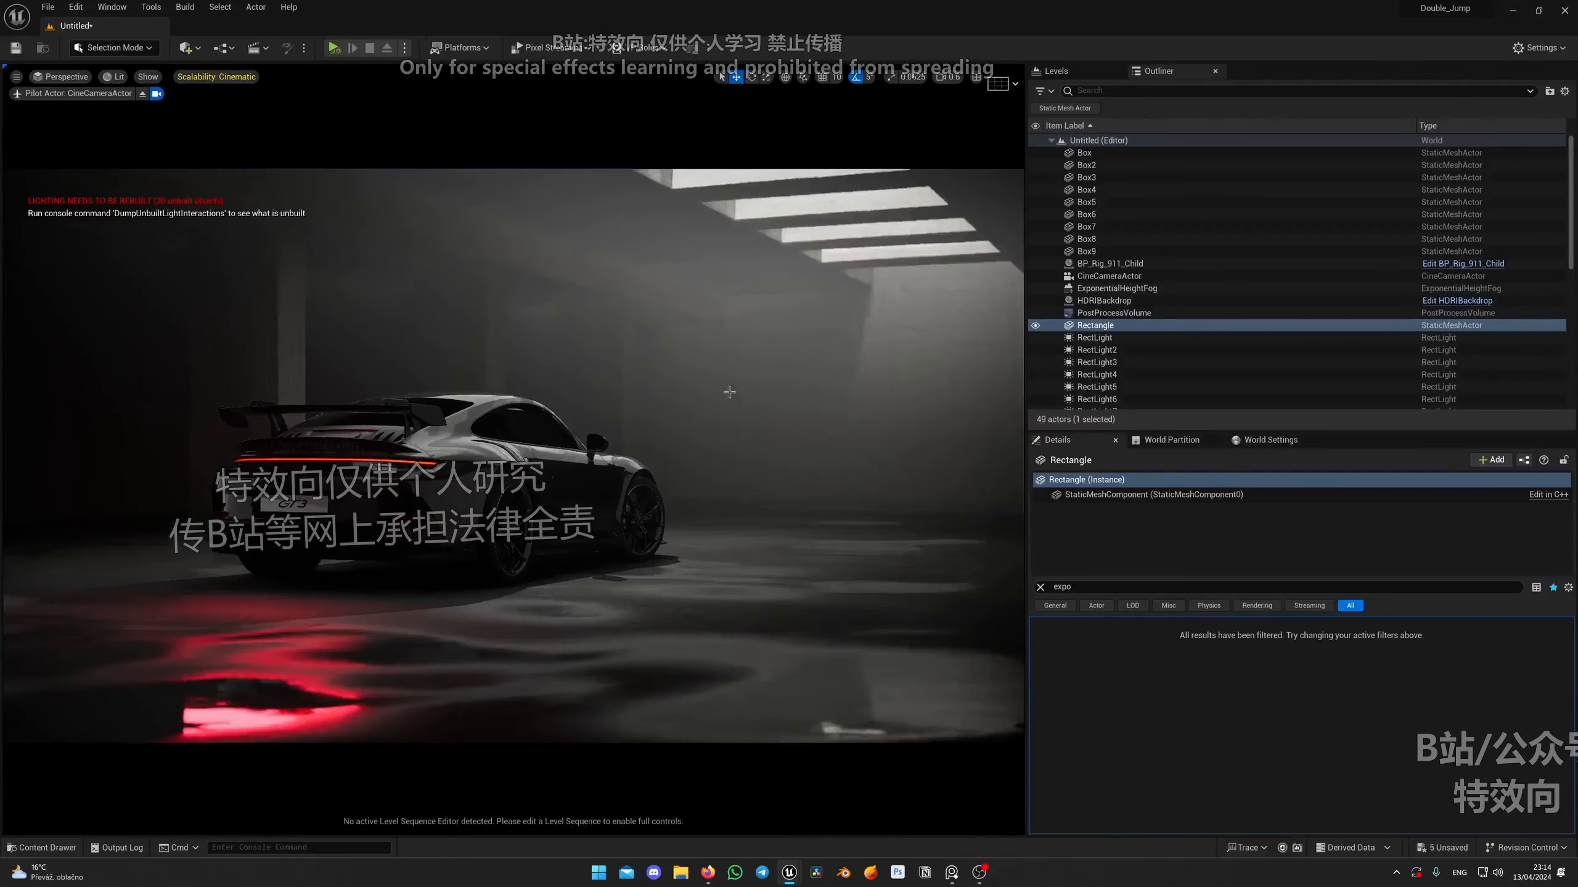
pyautogui.moveTo(724, 386)
pyautogui.mouseDown(button='right')
pyautogui.moveTo(739, 386)
pyautogui.moveTo(716, 381)
pyautogui.mouseUp(button='right')
pyautogui.press('a')
pyautogui.scroll(-1, 734, 386)
pyautogui.press('d')
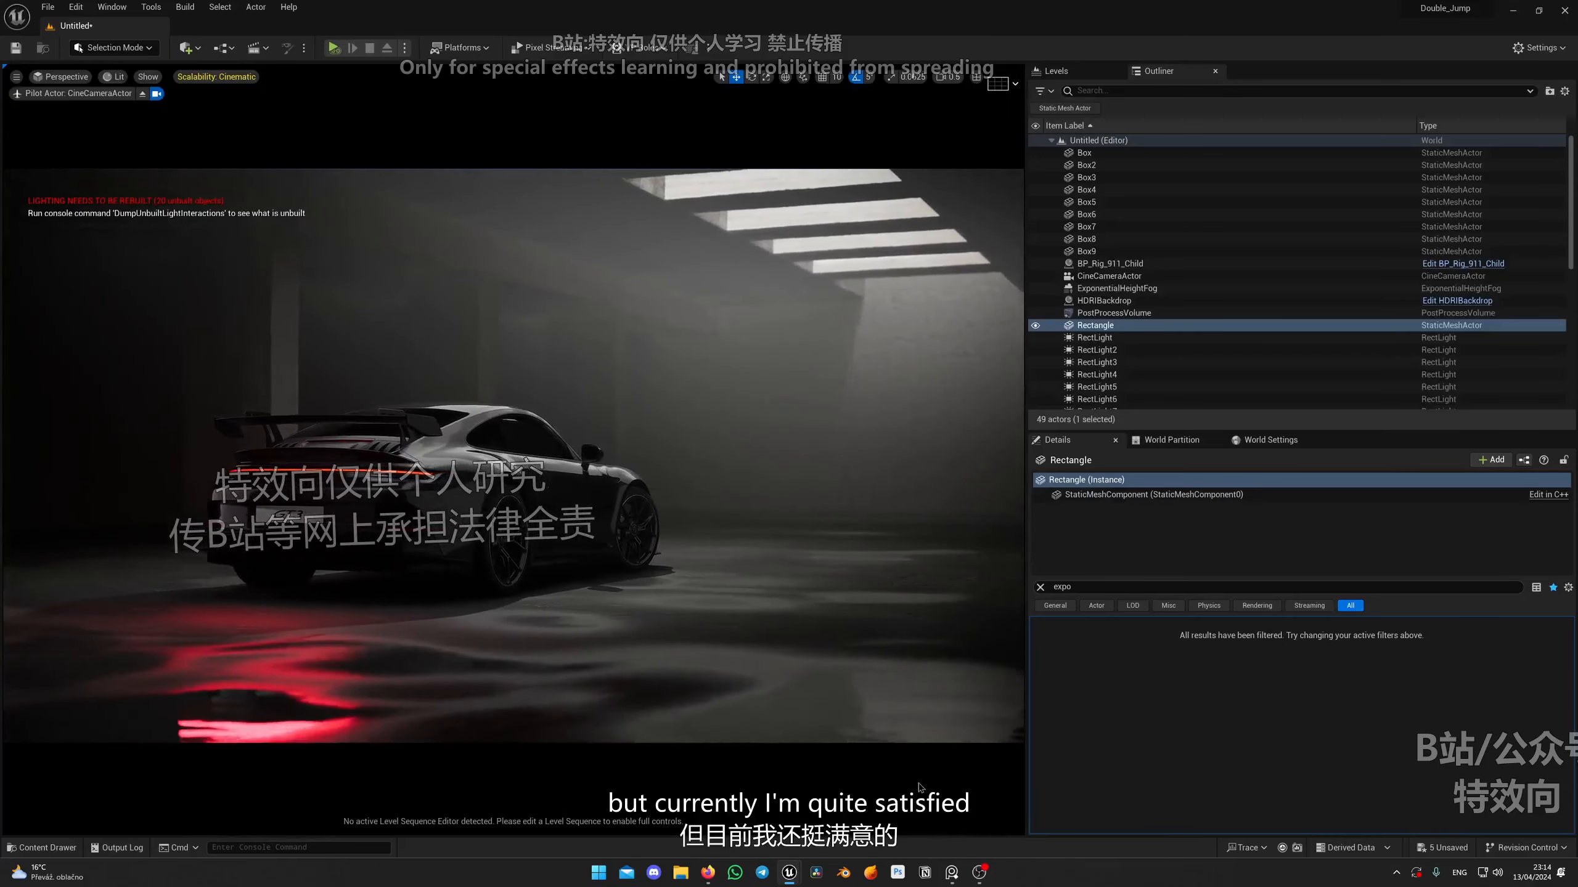
# Examine the density and height falloff settings of the ExponentialHeightFog.
pyautogui.click(954, 875)
pyautogui.hotkey('alt', 'Tab')
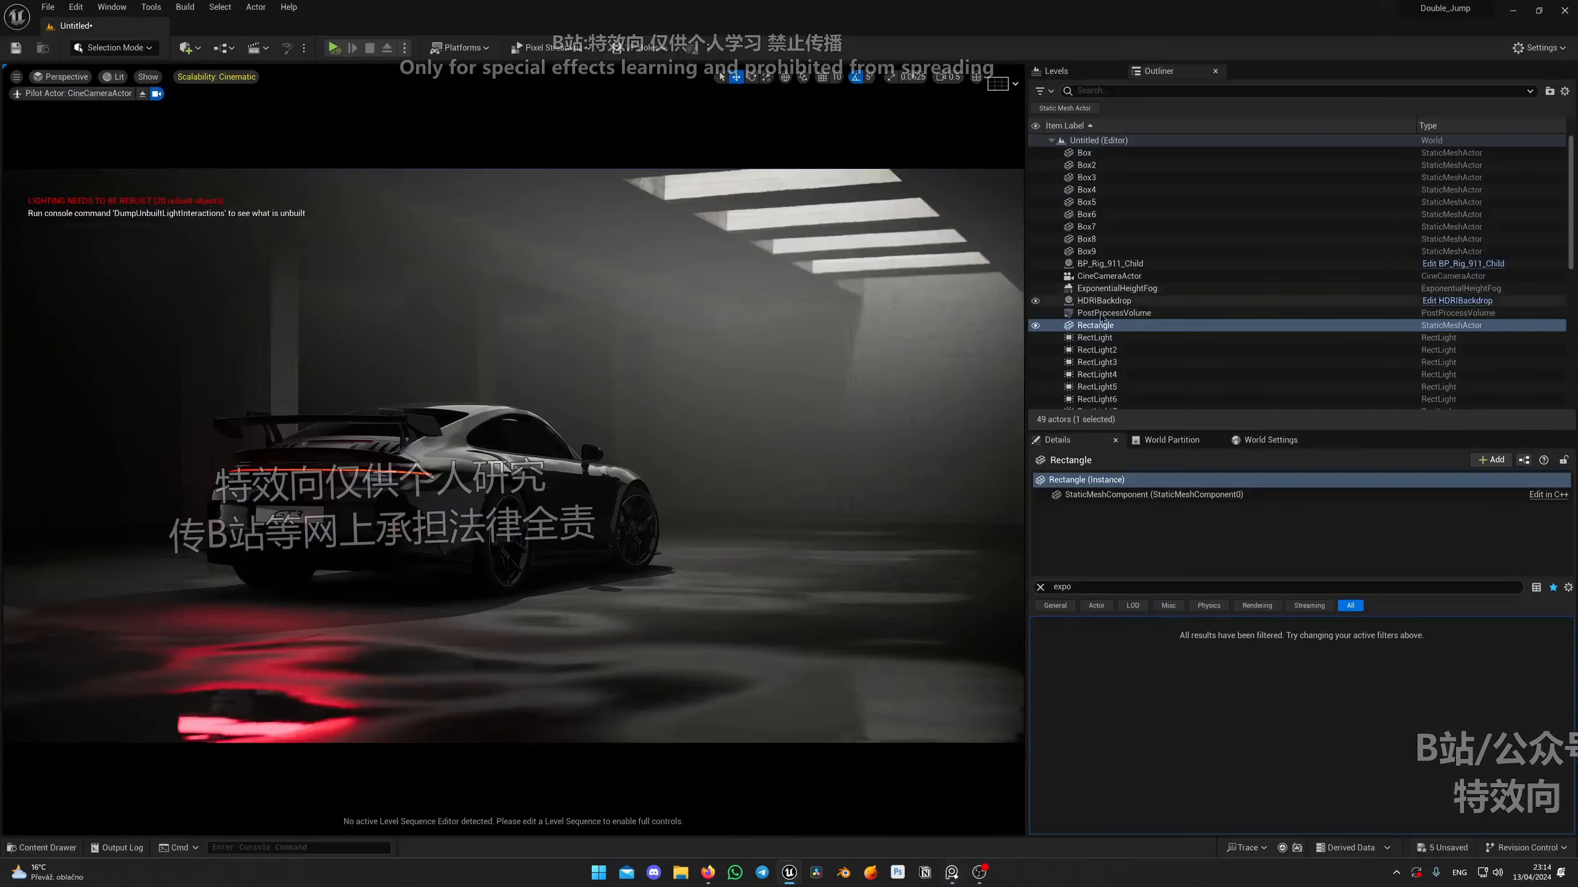
pyautogui.click(1118, 288)
pyautogui.scroll(-1, 1186, 694)
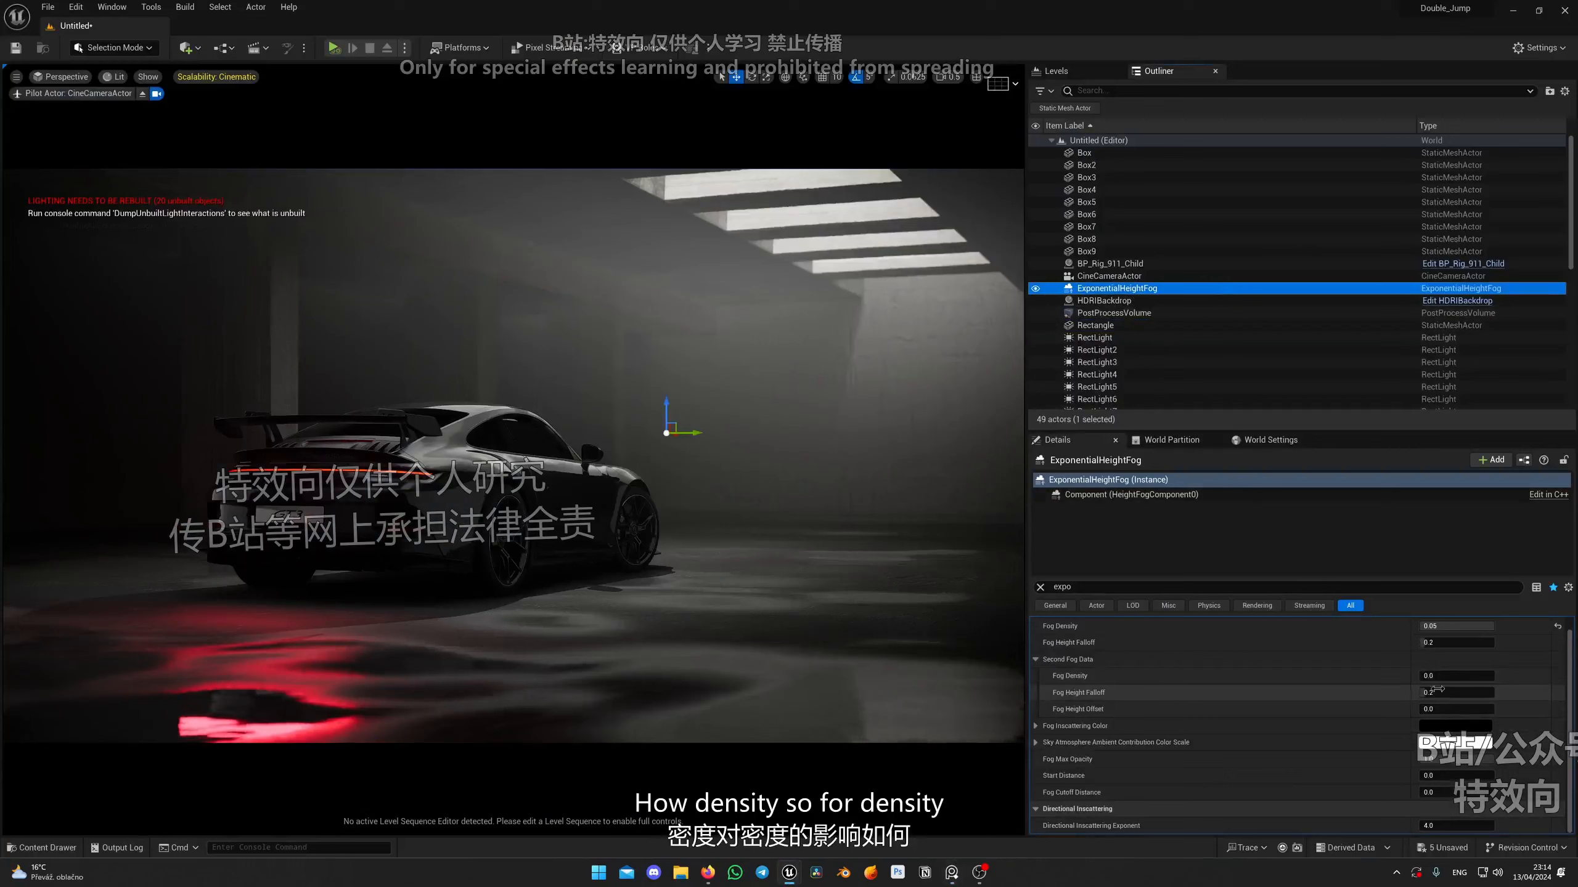
pyautogui.moveTo(1460, 677); pyautogui.dragTo(1457, 676)
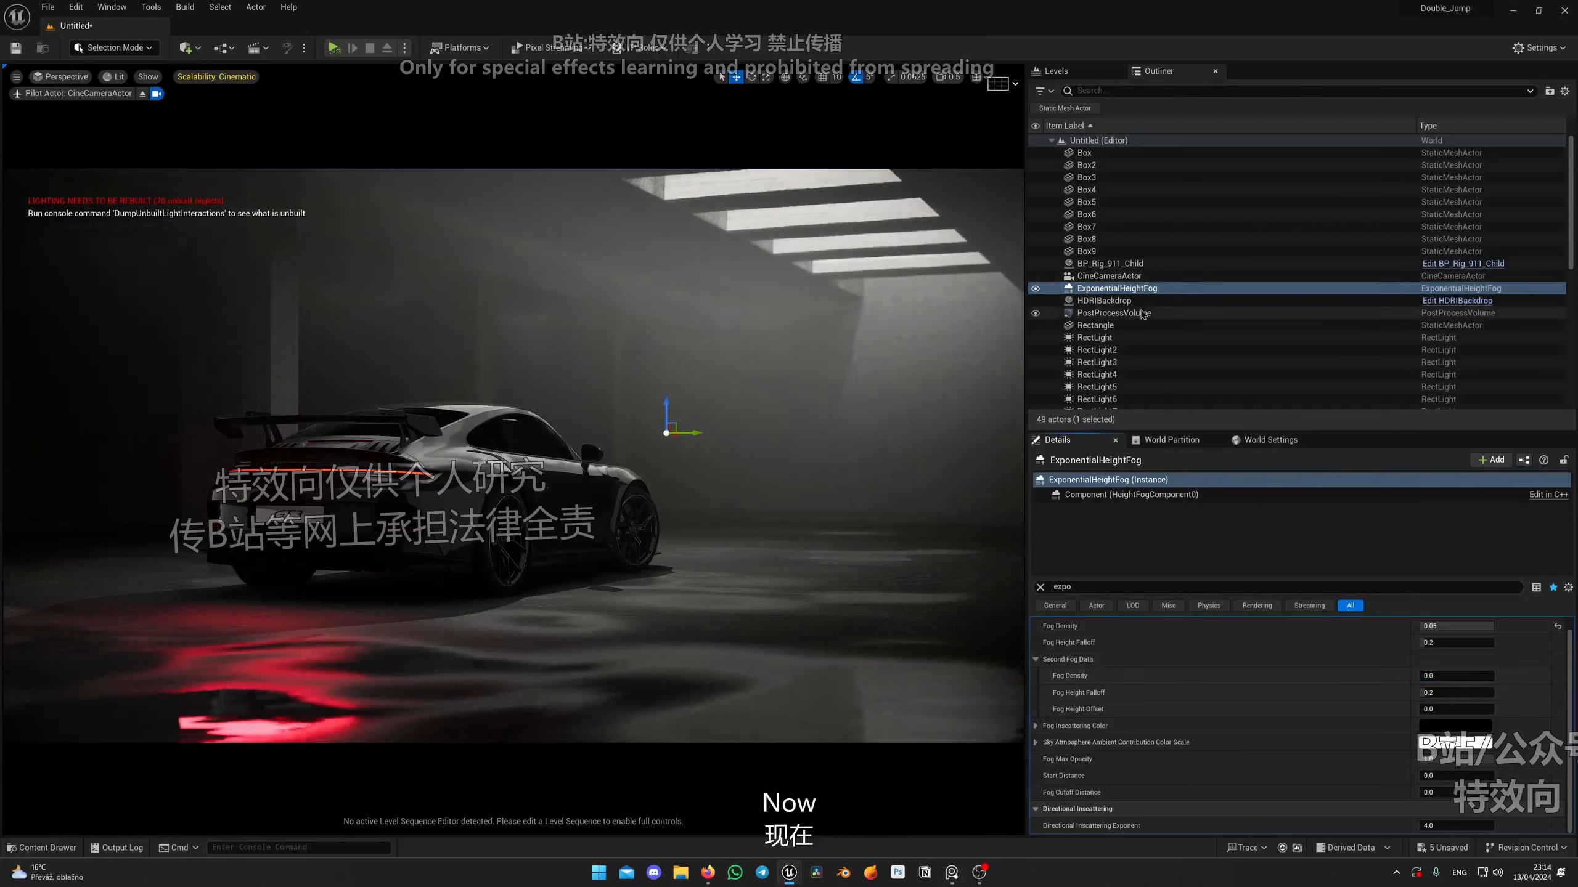
# Set the CineCameraActor's Exposure Compensation to 8.5 and slightly reframe the shot of the car.
pyautogui.click(1114, 312)
pyautogui.click(1259, 586)
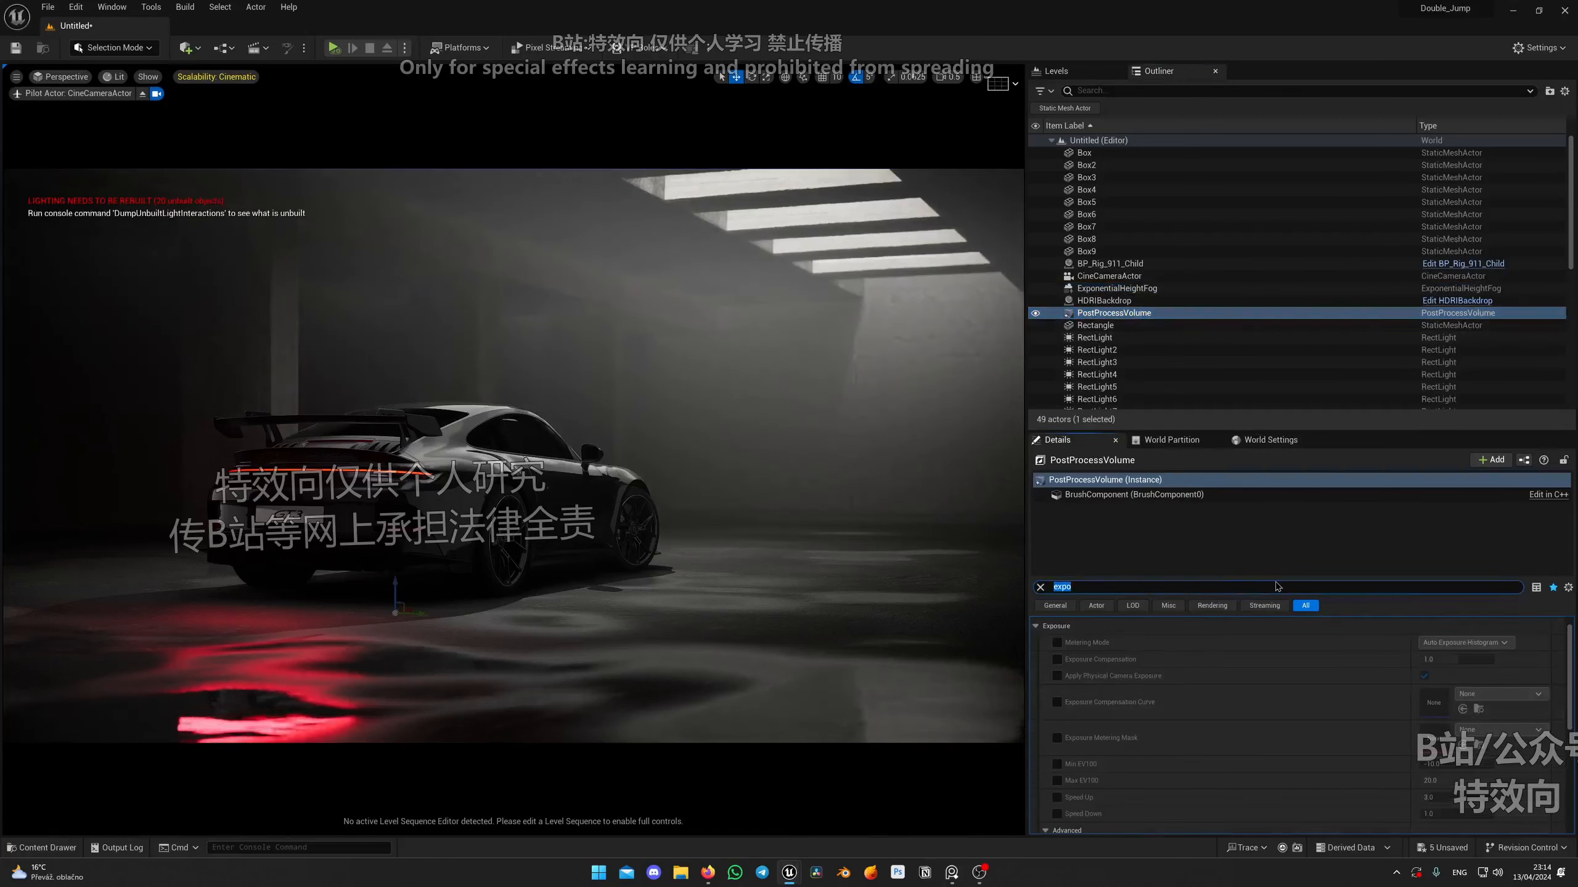
pyautogui.click(1109, 276)
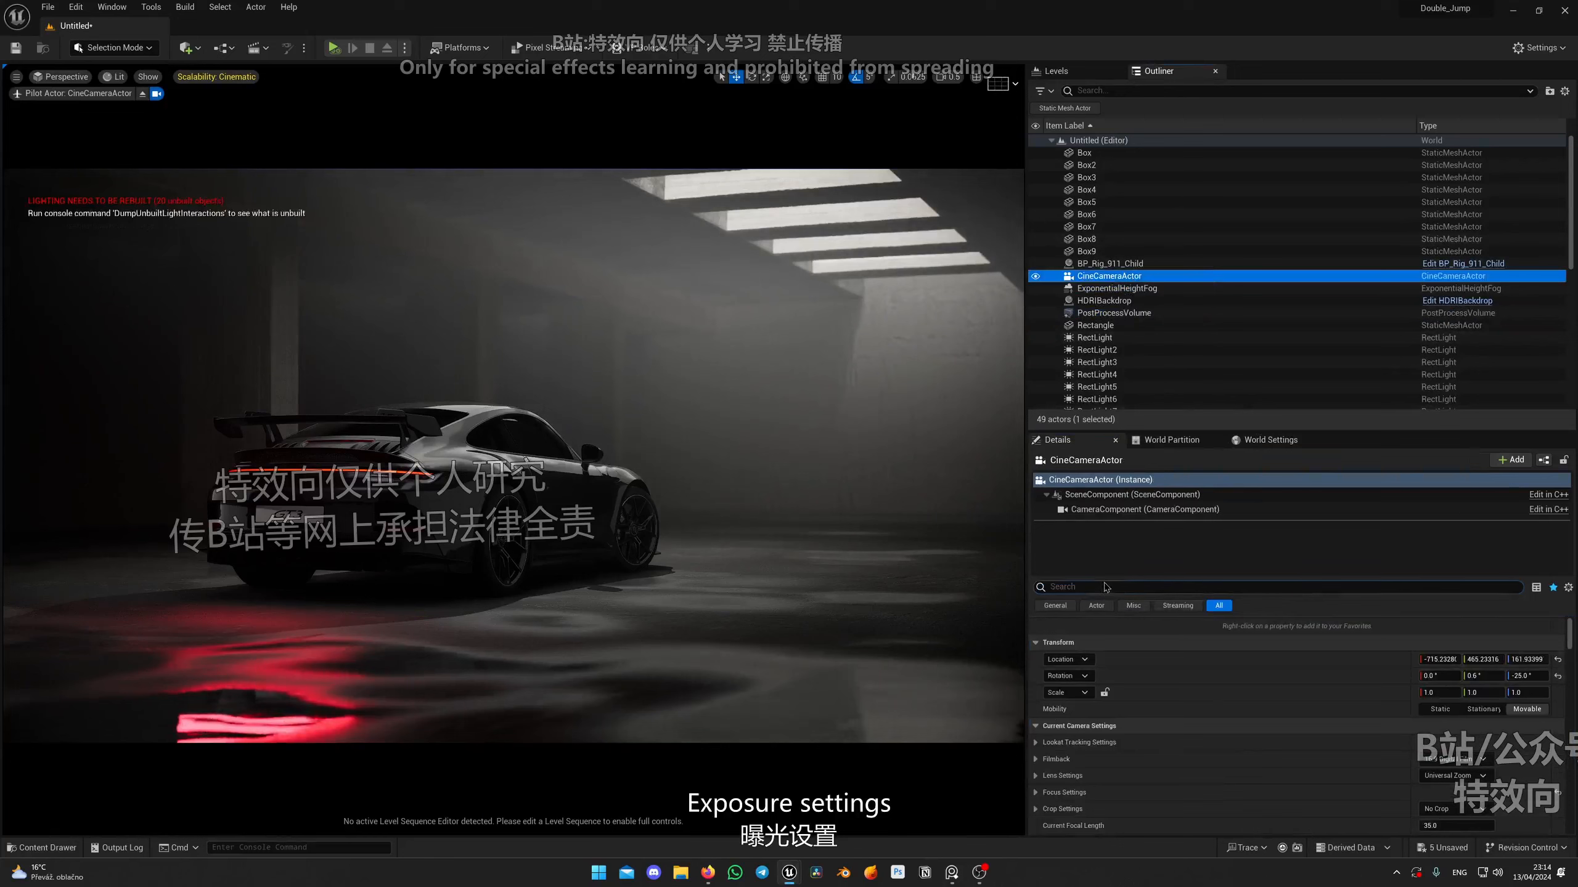
pyautogui.write('expo')
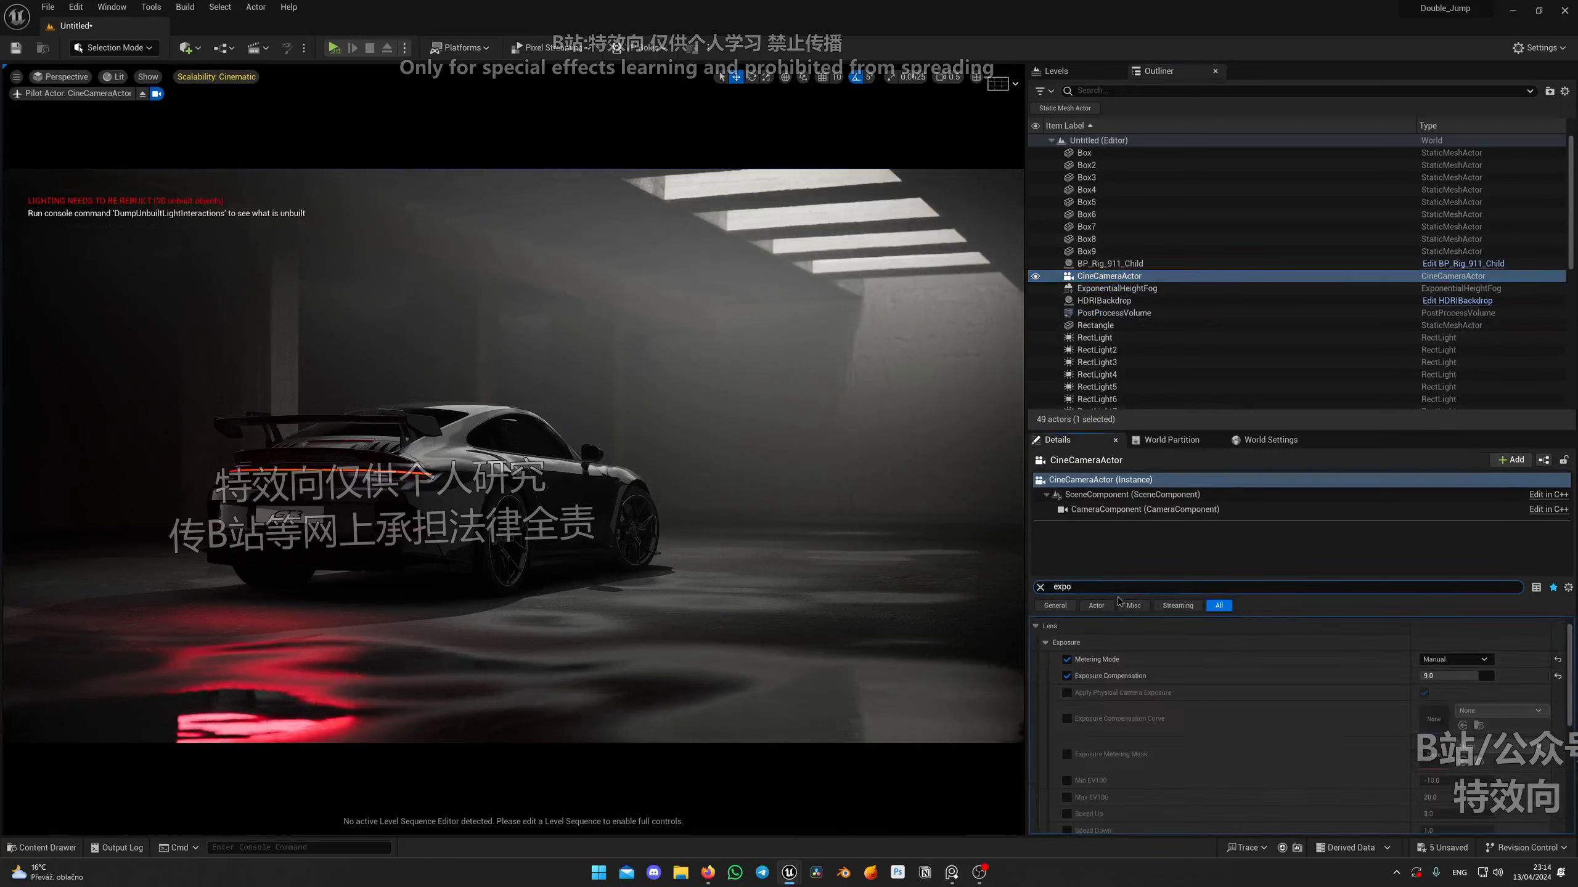
pyautogui.click(1454, 676)
pyautogui.press('Return')
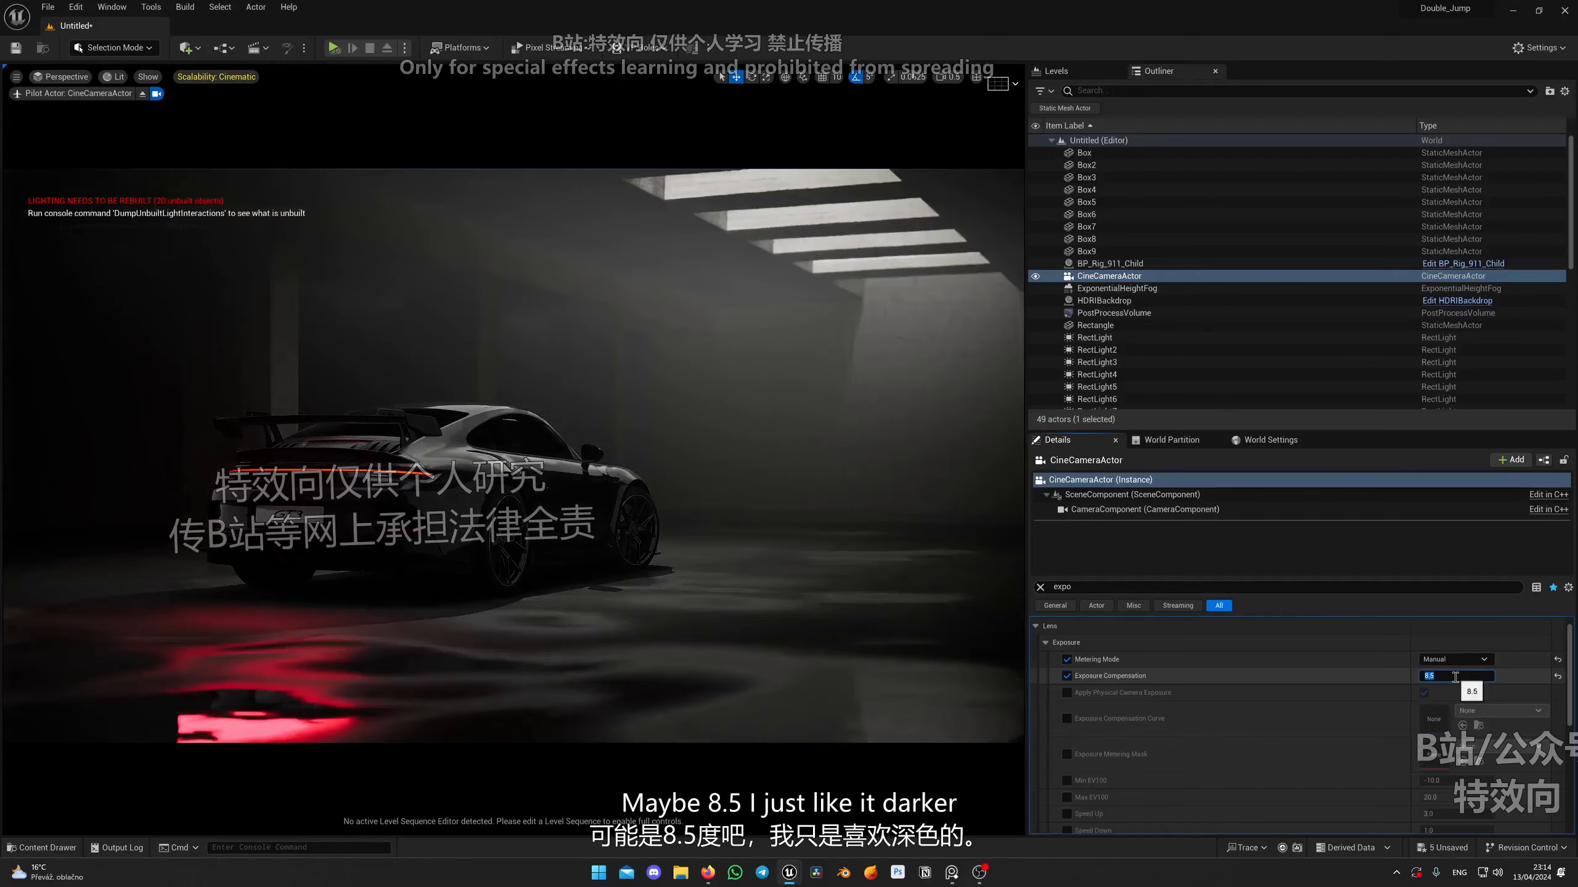
pyautogui.moveTo(630, 452); pyautogui.dragTo(656, 442, button='right')
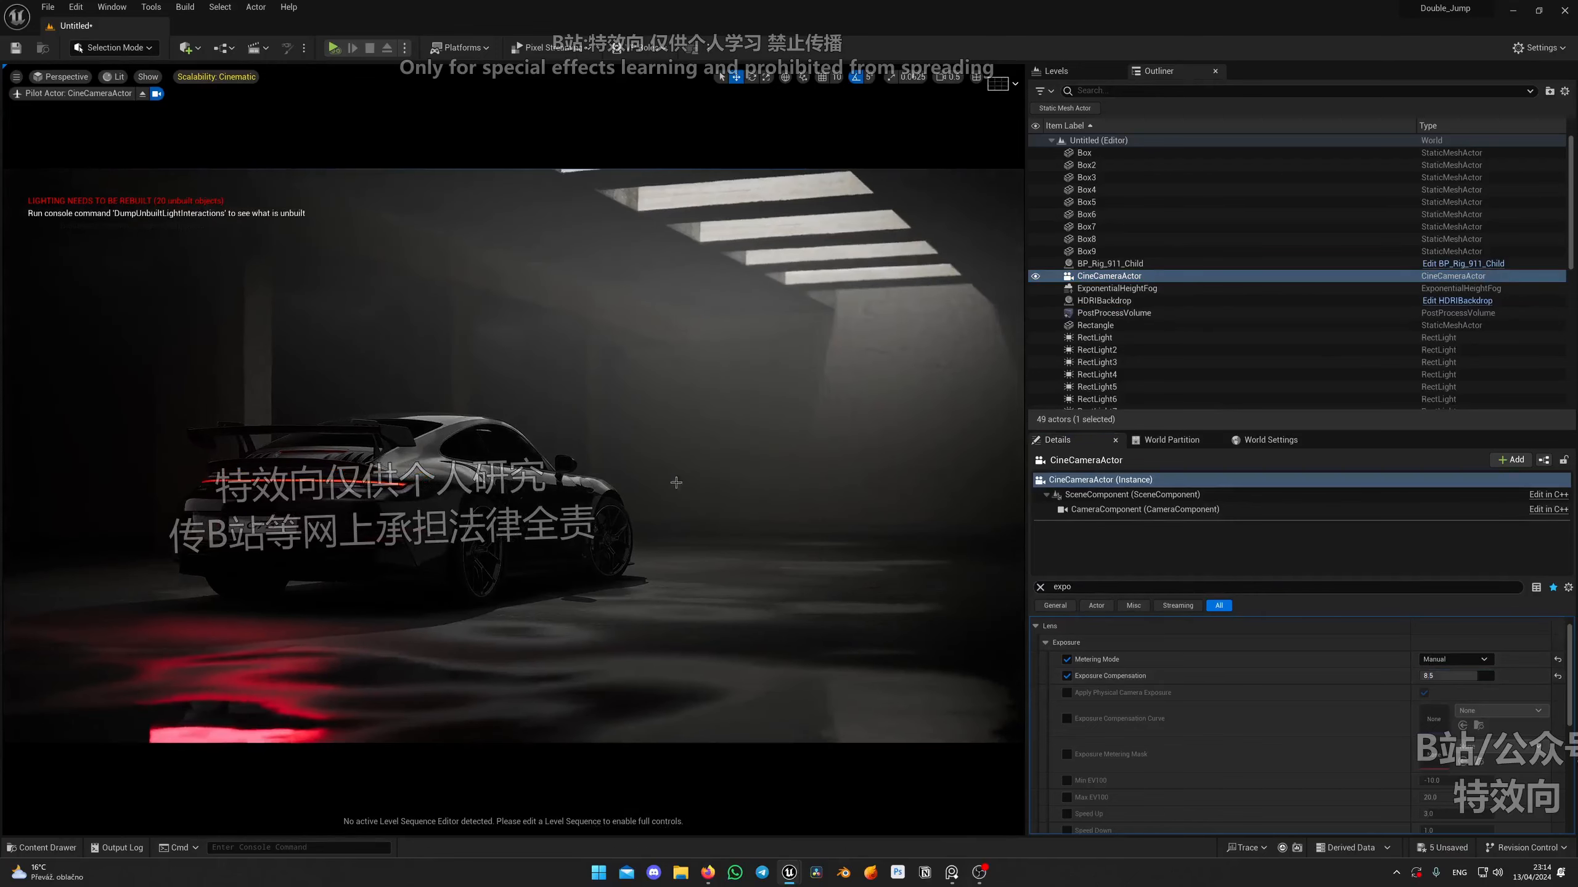
# Enable the PostProcessVolume's Screen Space Reflections Intensity override at 100 and set the Quality override to 100.
pyautogui.click(1174, 588)
pyautogui.write('refl')
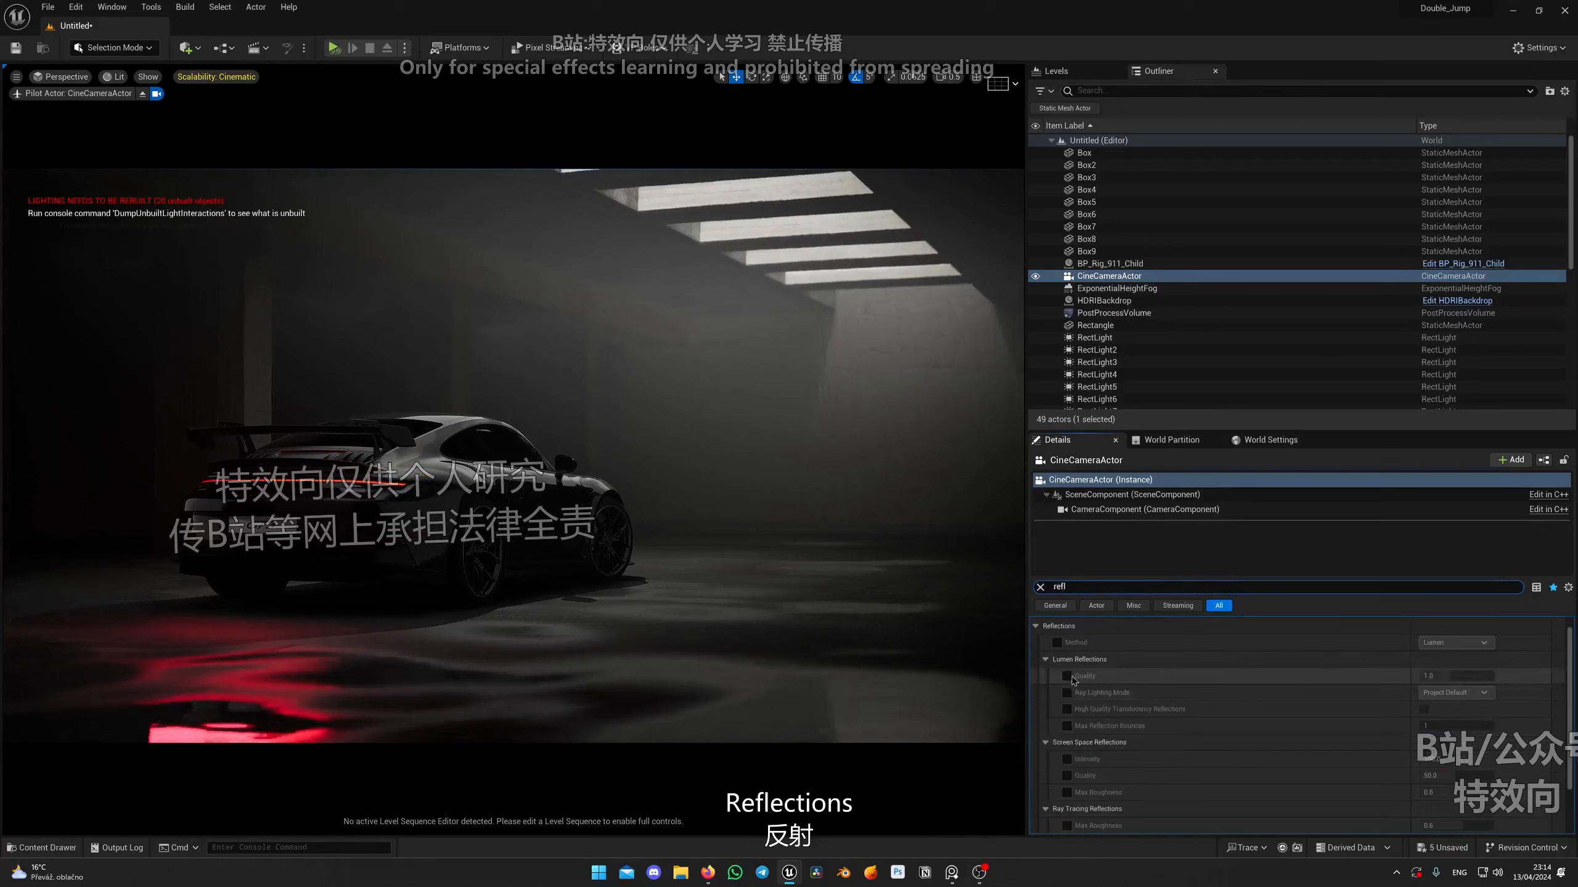
pyautogui.scroll(1, 1077, 679)
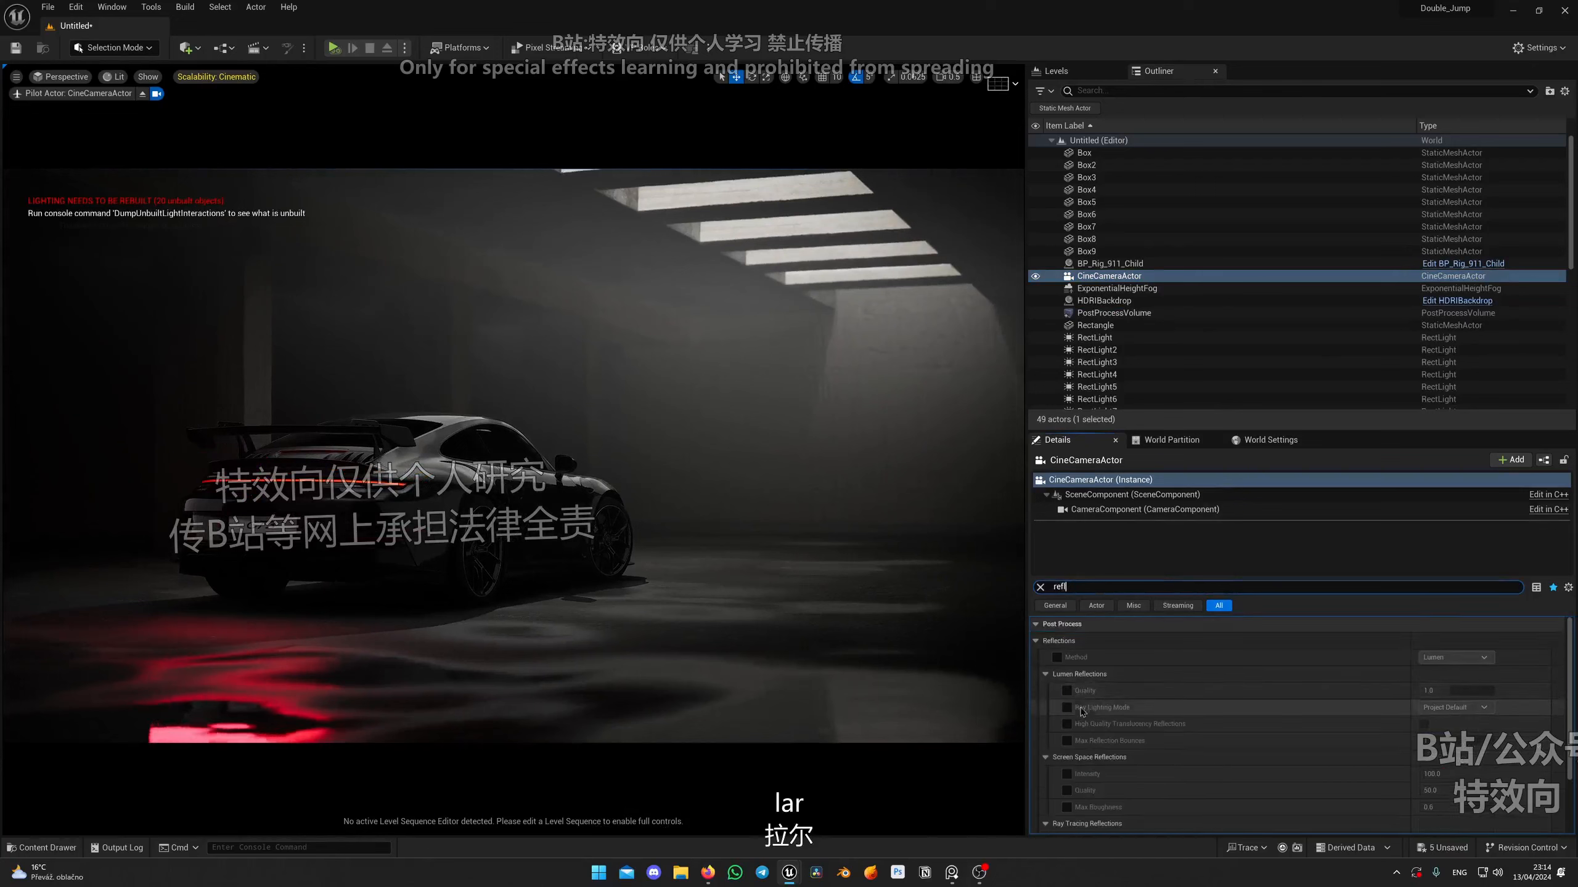
pyautogui.click(1115, 313)
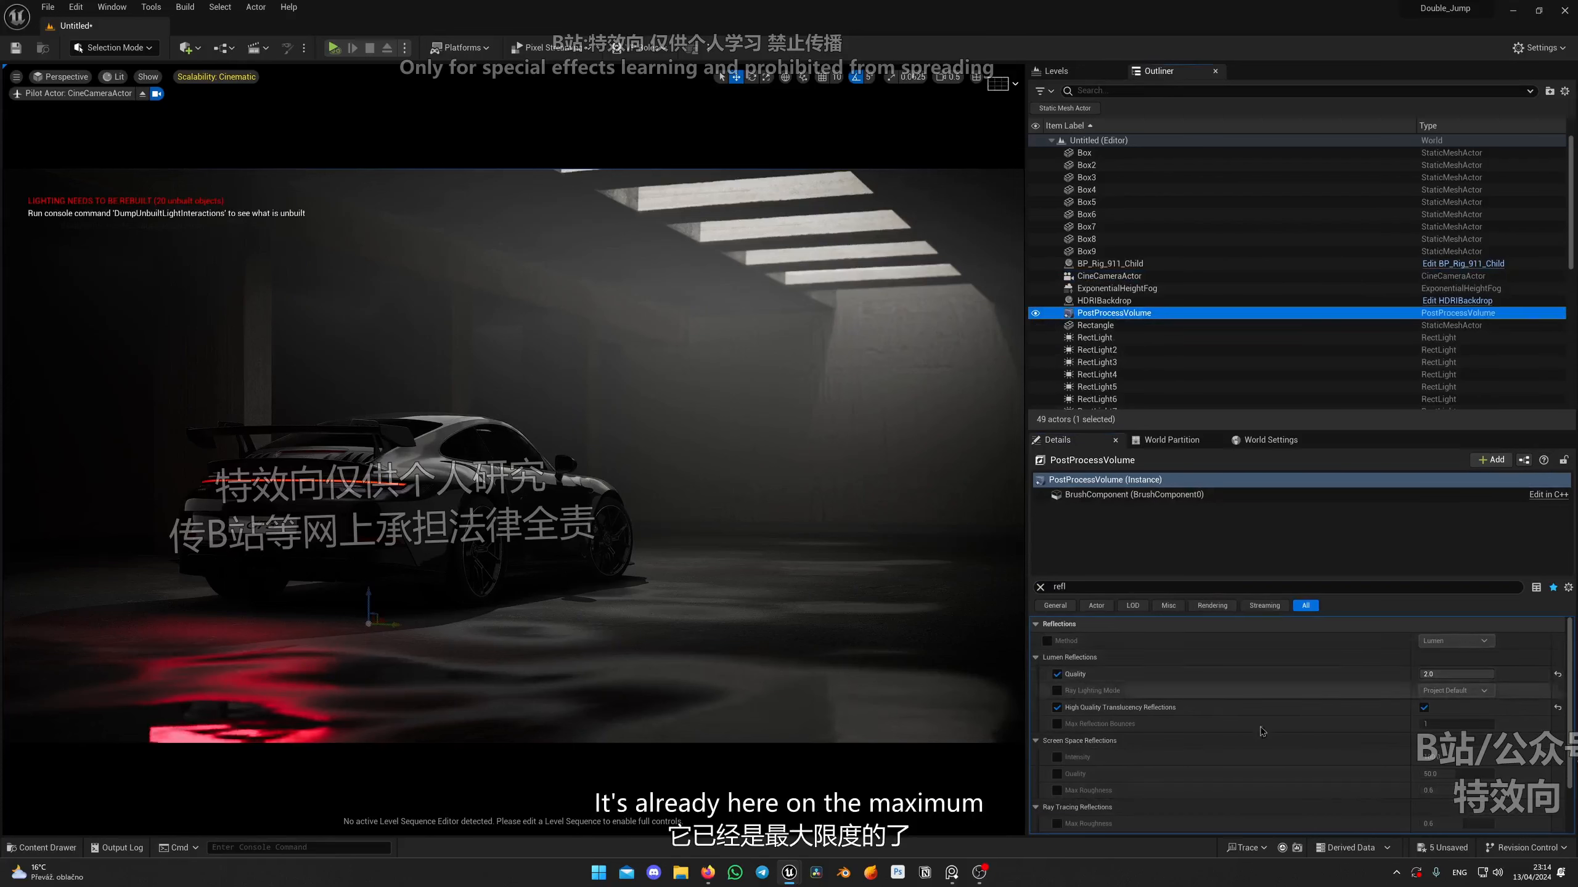
pyautogui.scroll(-2, 1093, 683)
pyautogui.click(1056, 693)
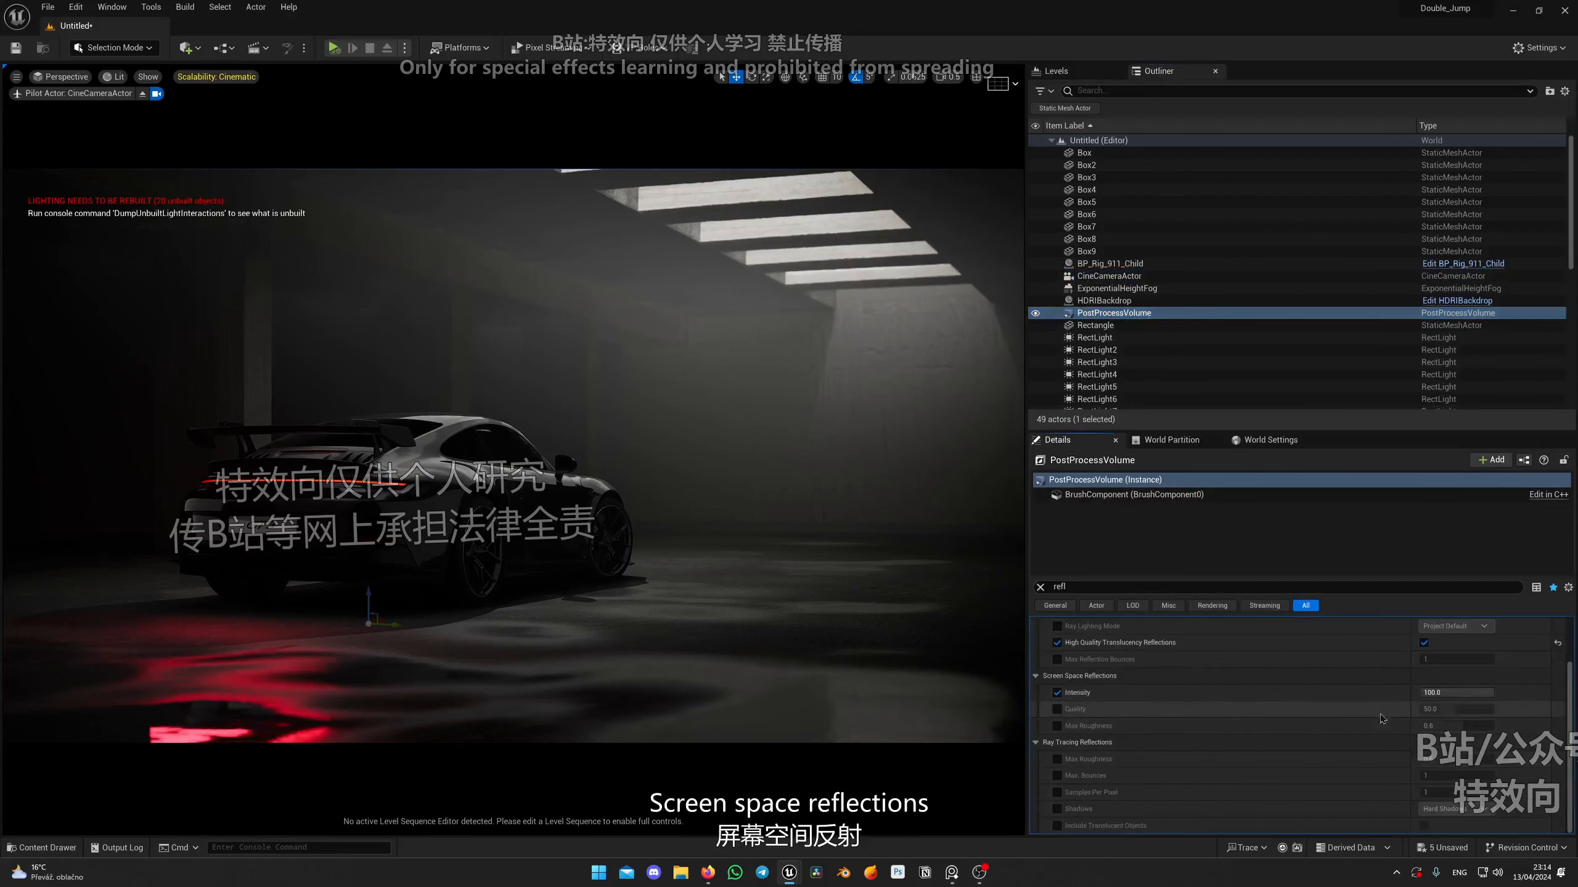
pyautogui.click(1057, 710)
pyautogui.moveTo(1440, 709); pyautogui.dragTo(1493, 709)
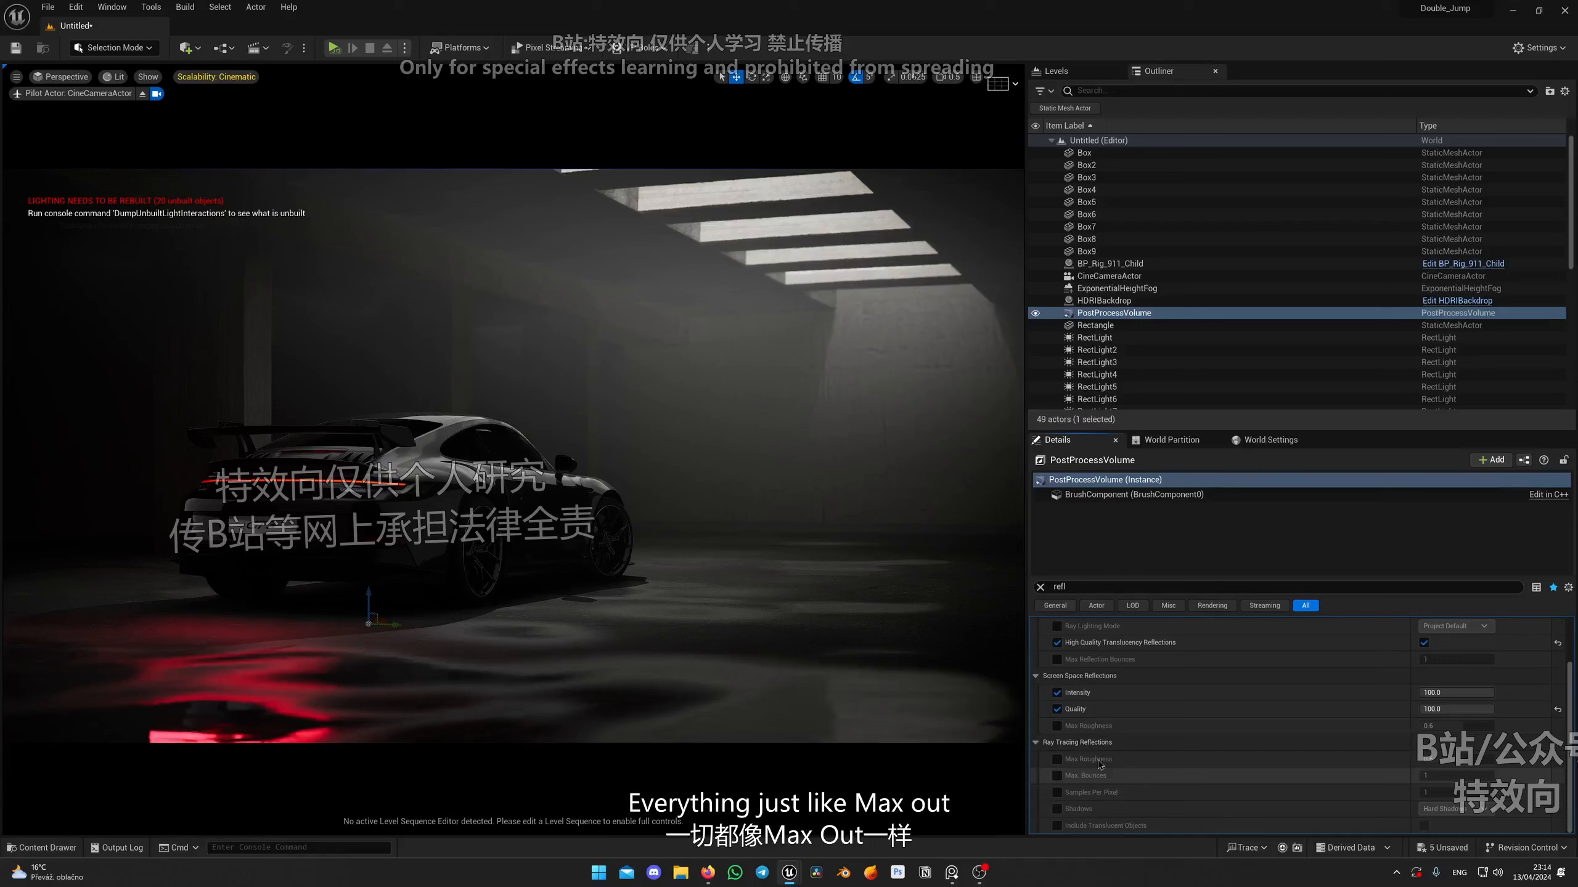
pyautogui.click(1040, 586)
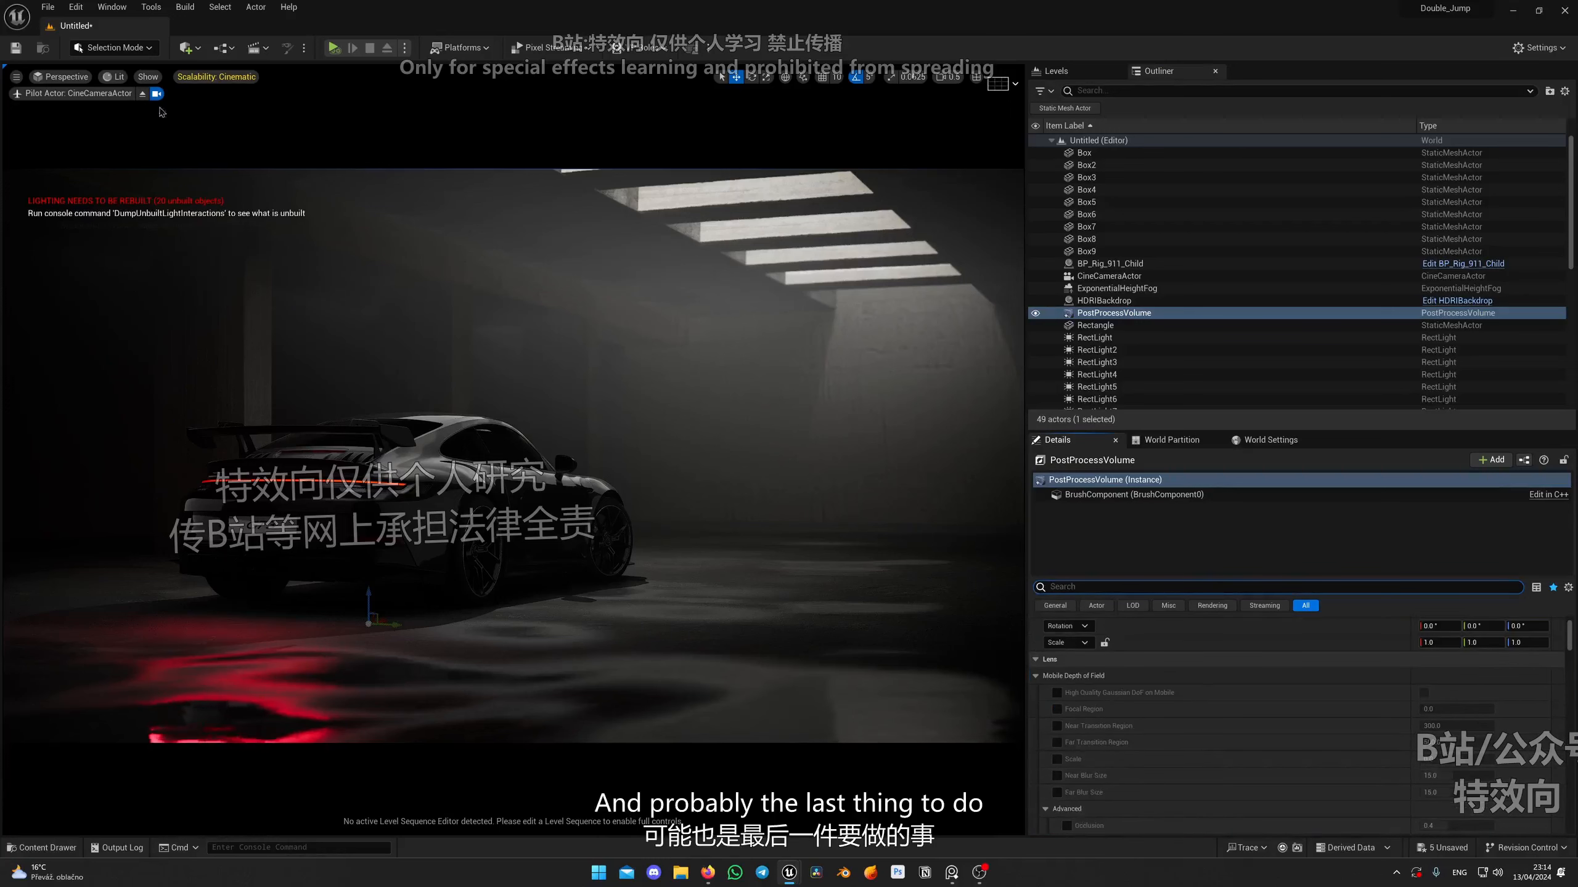
# Leave the camera view and place the Concrete Rubble Pile from the Megascans 3D_Assets folder on the floor beside the car.
pyautogui.click(143, 93)
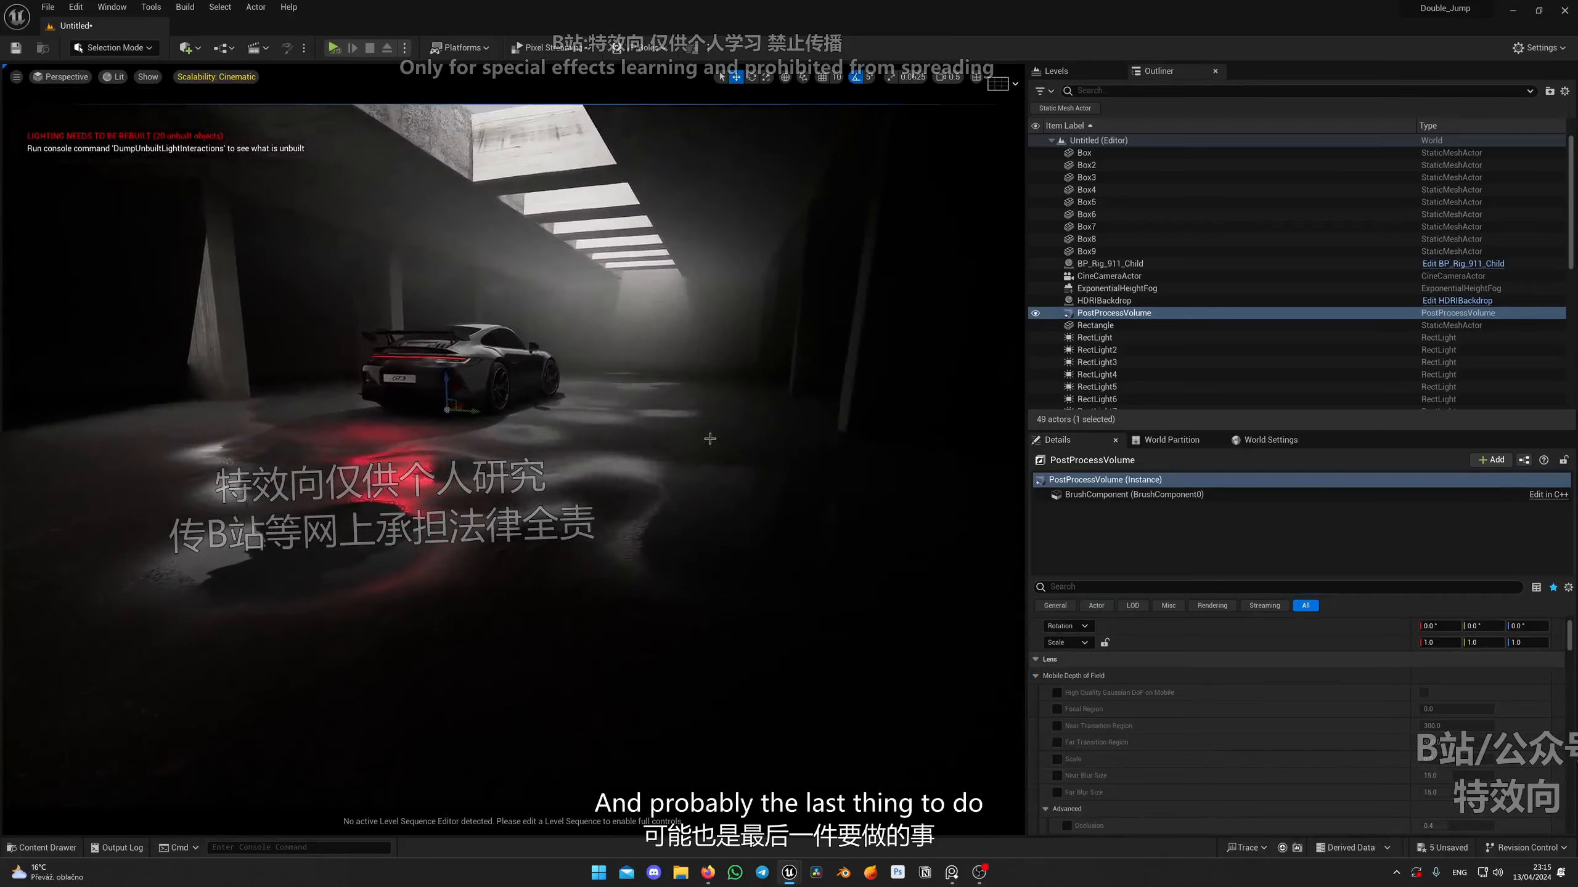
pyautogui.hotkey('ctrl', 'space')
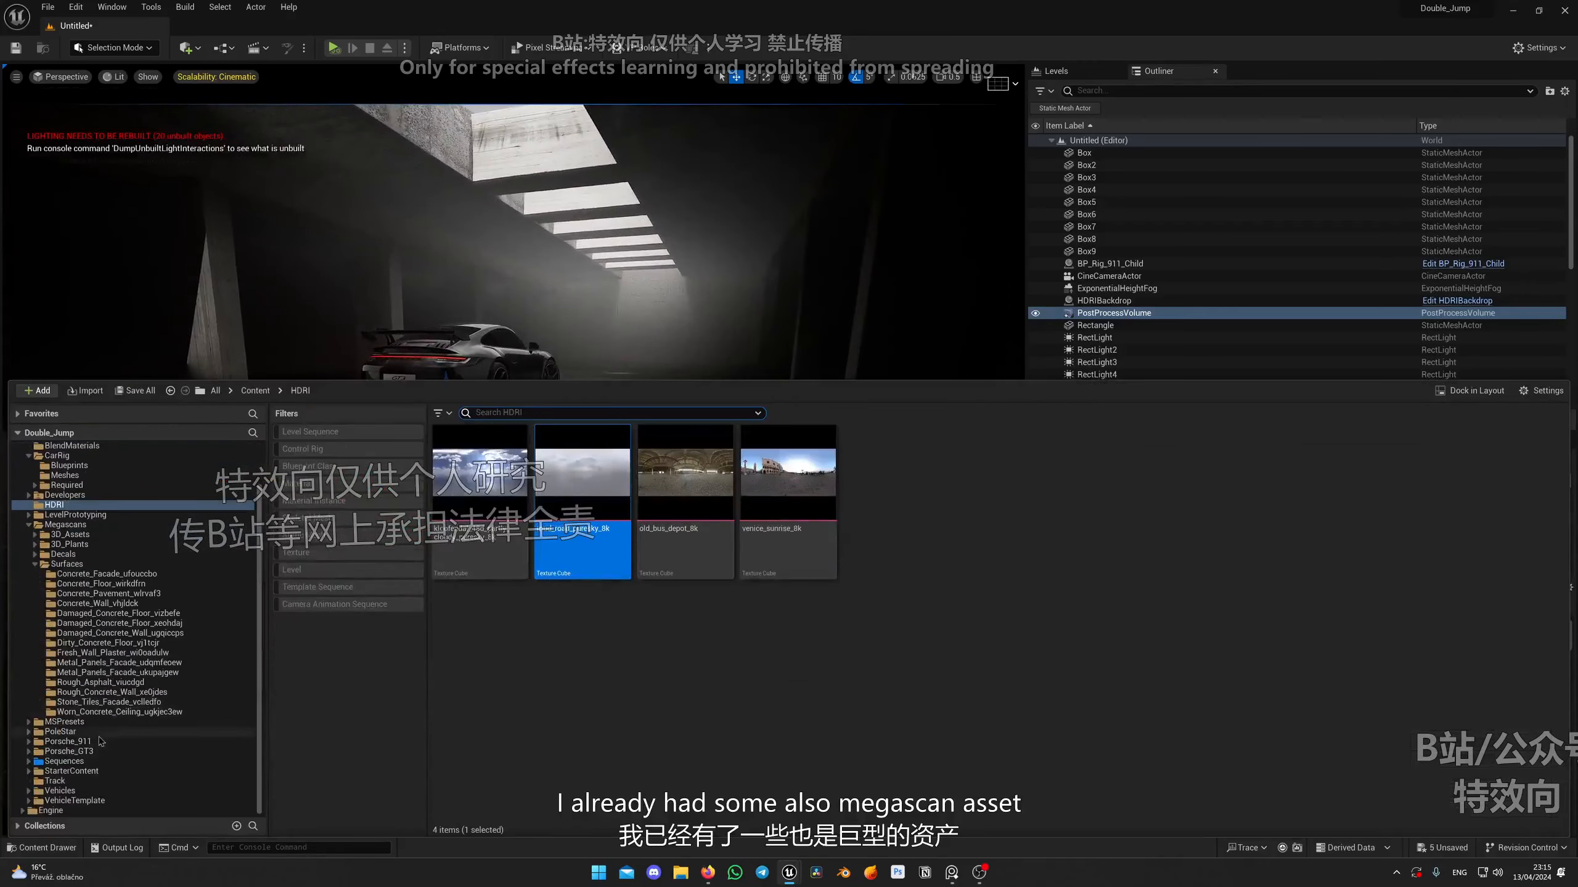
pyautogui.click(96, 534)
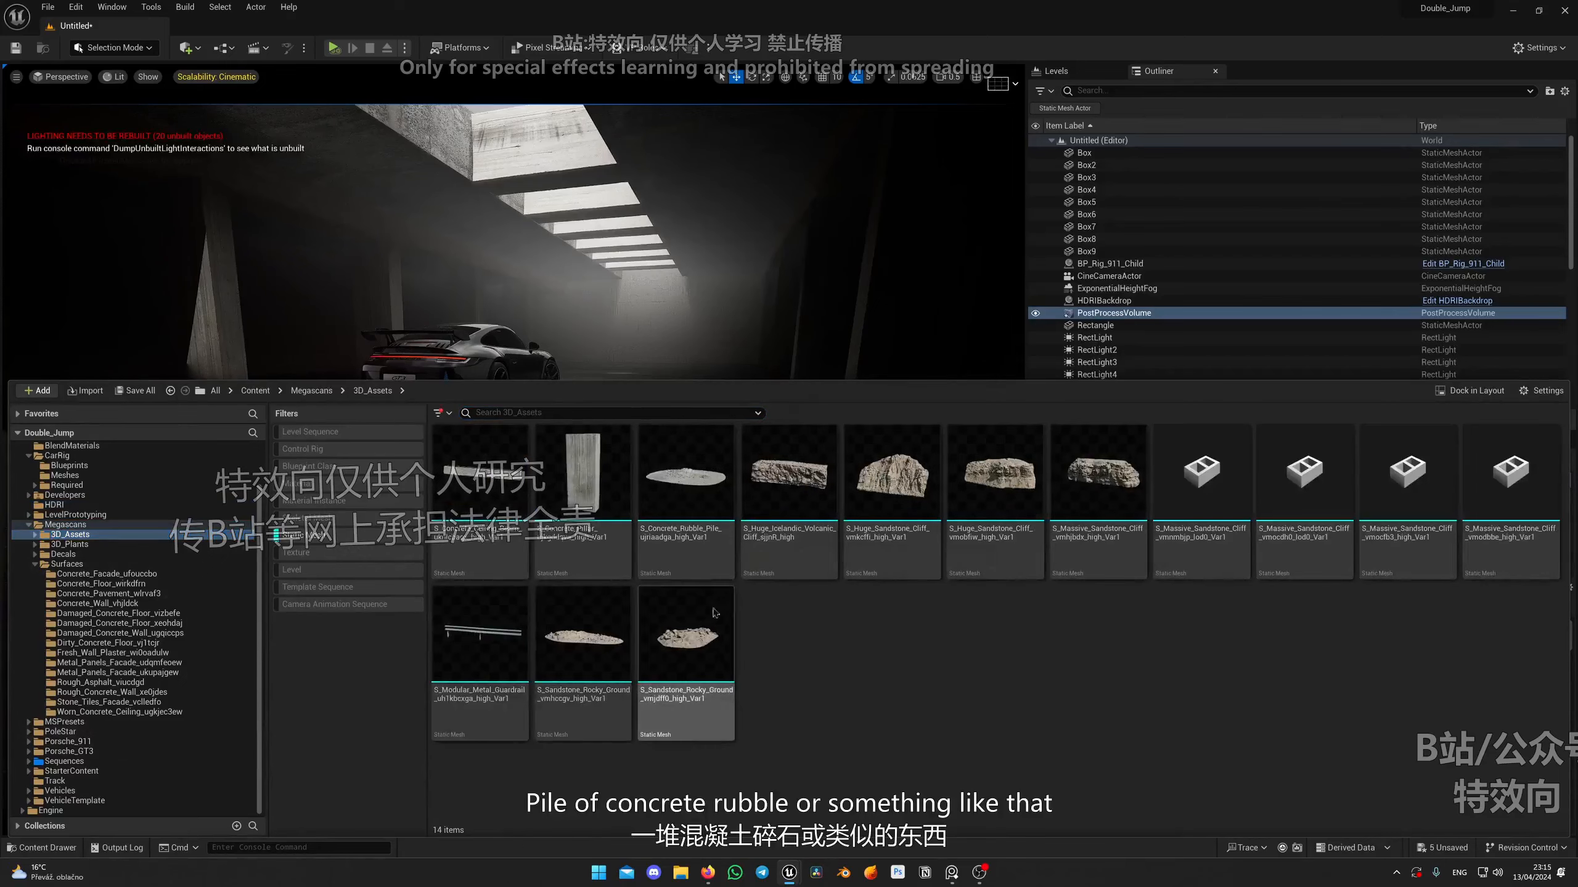
pyautogui.moveTo(686, 482); pyautogui.dragTo(755, 484)
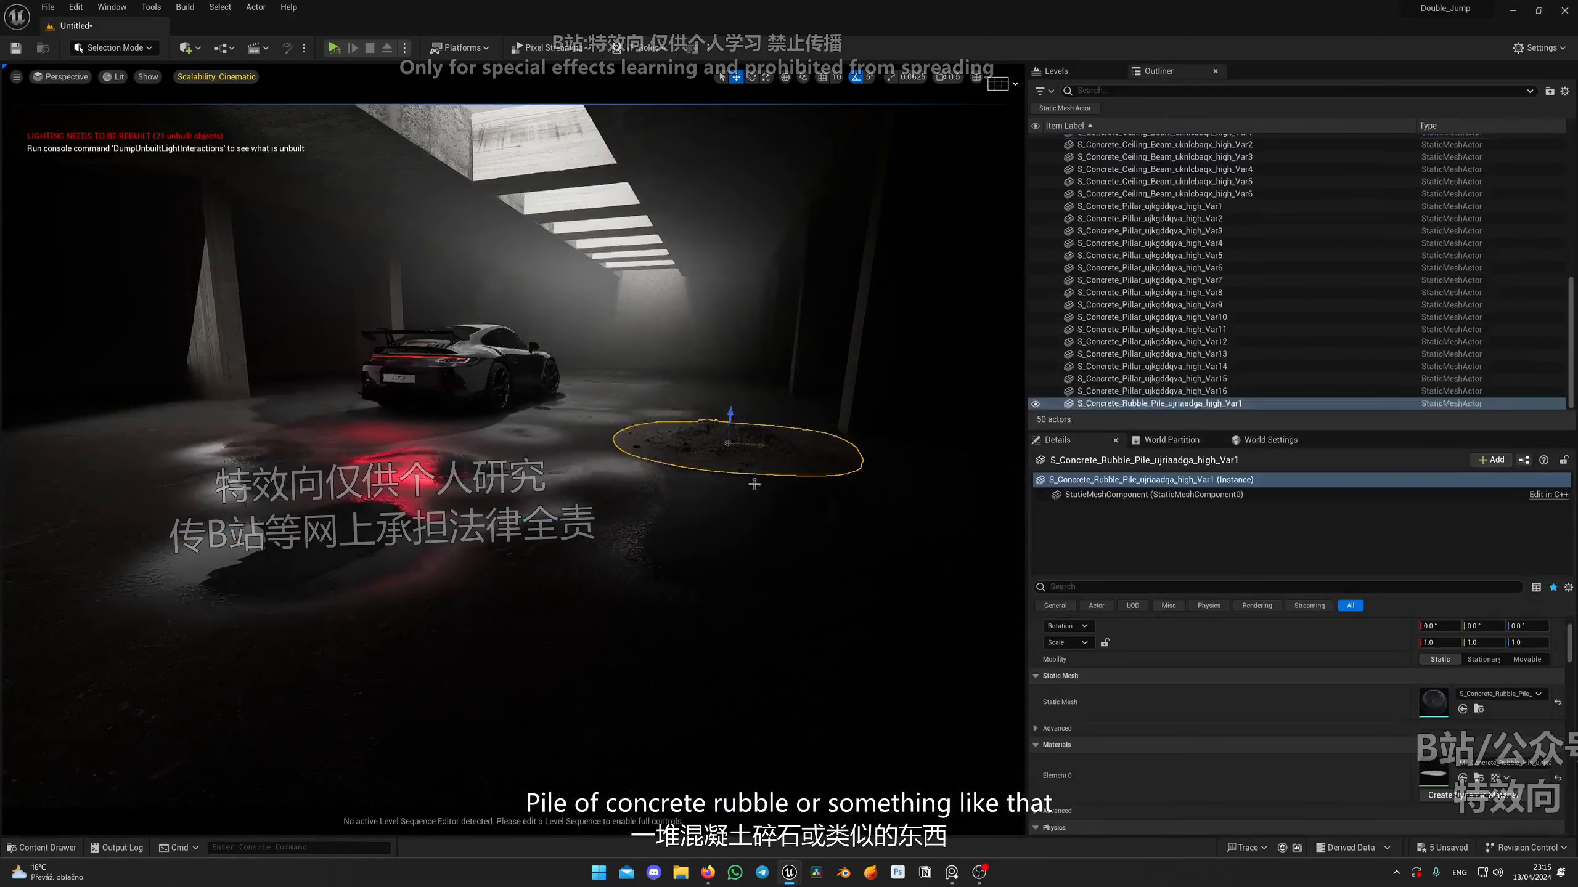
# Duplicate the concrete rubble pile, rotate the copy to about 100° and place it farther back on the floor.
pyautogui.press('w')
pyautogui.moveTo(618, 531); pyautogui.dragTo(677, 553, button='right')
pyautogui.press('e')
pyautogui.press('w')
pyautogui.moveTo(637, 498)
pyautogui.mouseDown()
pyautogui.moveTo(636, 471)
pyautogui.moveTo(630, 487)
pyautogui.mouseUp()
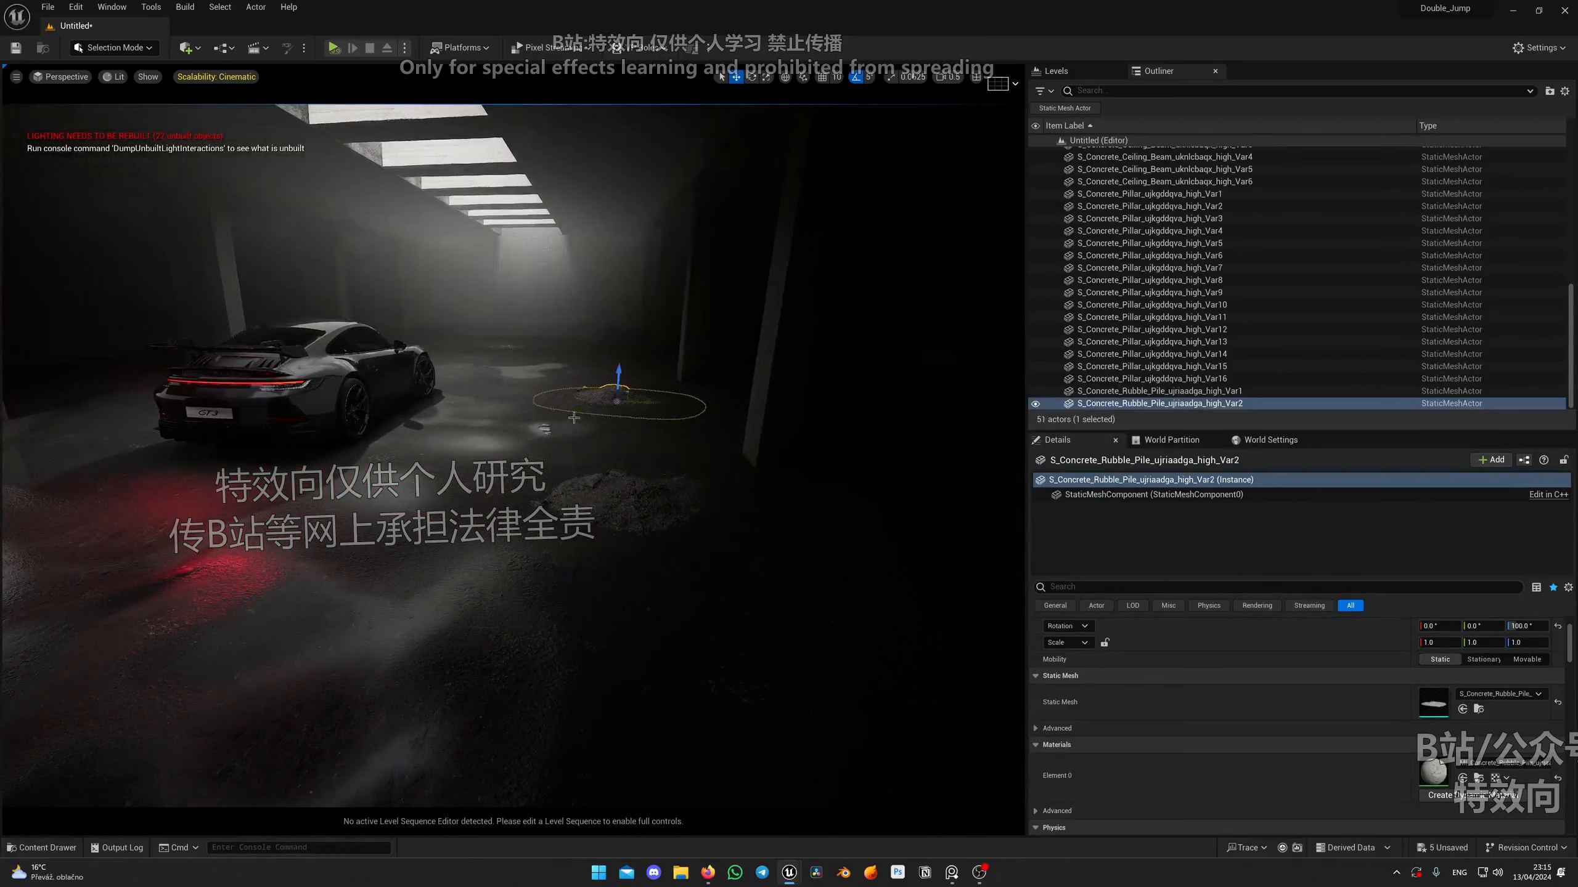
# Adjust the position of the copied rubble pile on the floor and rotate it to about 130°.
pyautogui.press('w')
pyautogui.moveTo(612, 407); pyautogui.dragTo(616, 445, button='right')
pyautogui.scroll(1, 600, 423)
pyautogui.moveTo(629, 430)
pyautogui.mouseDown()
pyautogui.moveTo(630, 409)
pyautogui.moveTo(631, 425)
pyautogui.mouseUp()
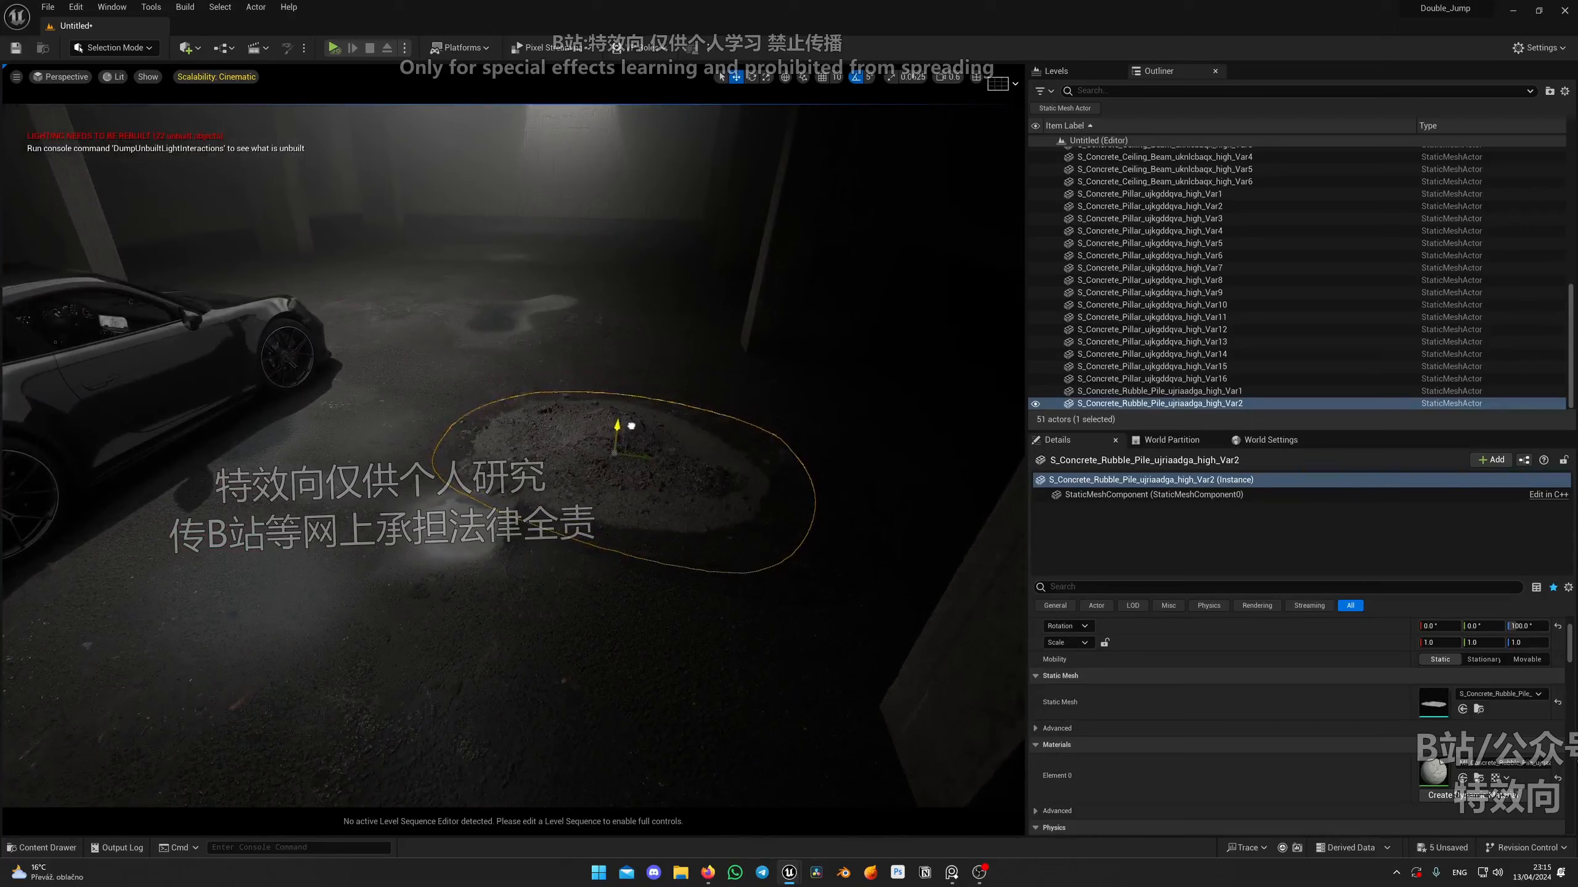
pyautogui.moveTo(609, 446); pyautogui.dragTo(615, 454, button='right')
pyautogui.press('w')
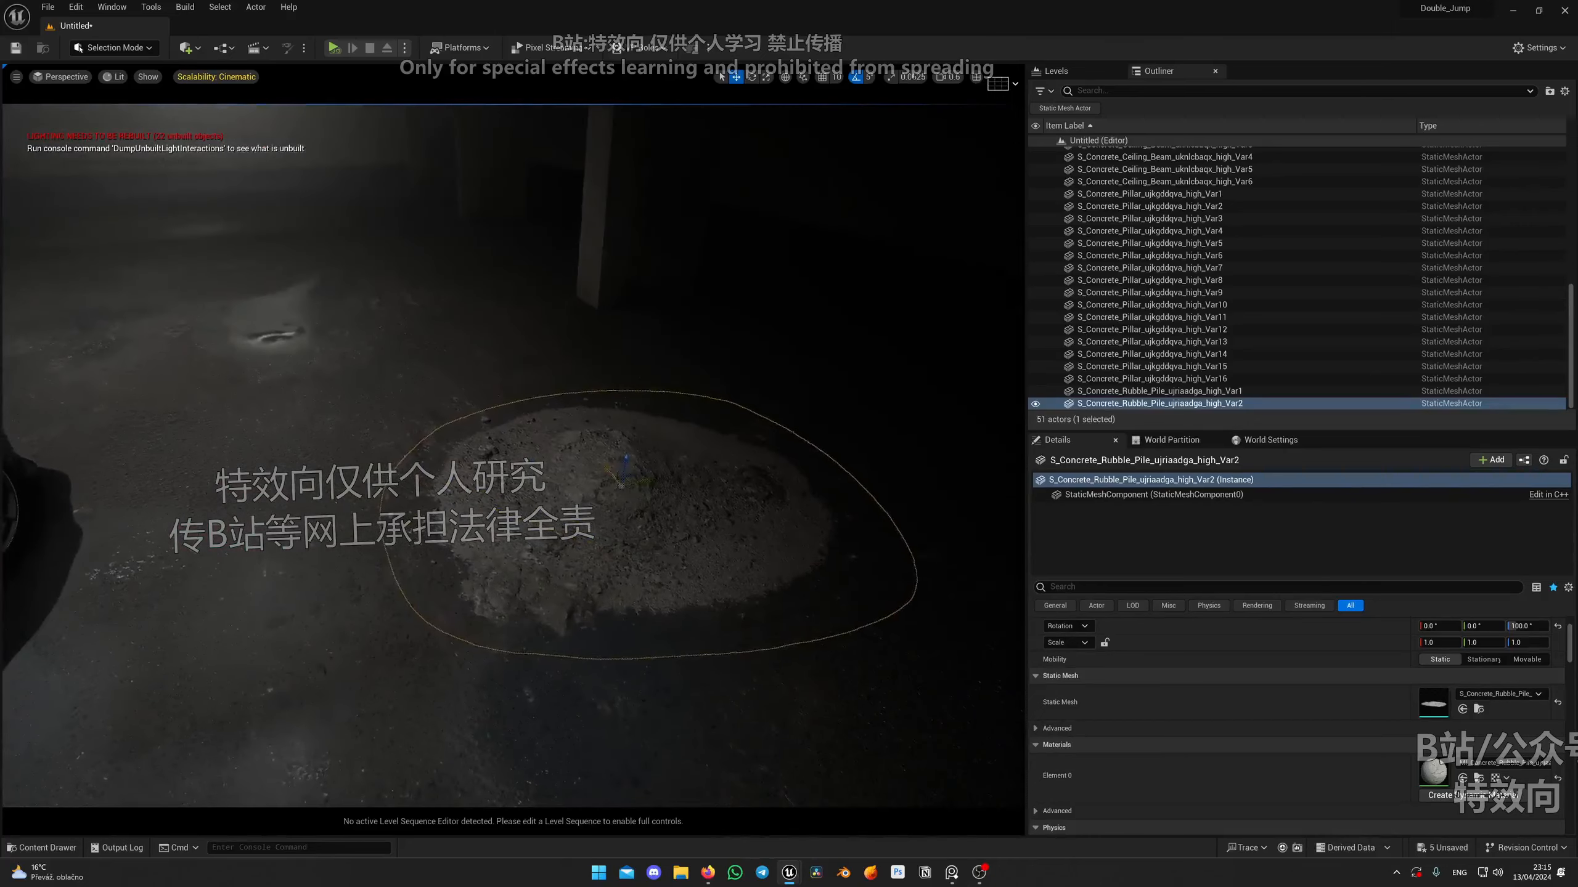
pyautogui.moveTo(557, 418); pyautogui.dragTo(556, 430)
pyautogui.moveTo(557, 430)
pyautogui.mouseDown(button='right')
pyautogui.moveTo(538, 432)
pyautogui.moveTo(567, 430)
pyautogui.mouseUp(button='right')
pyautogui.press('e')
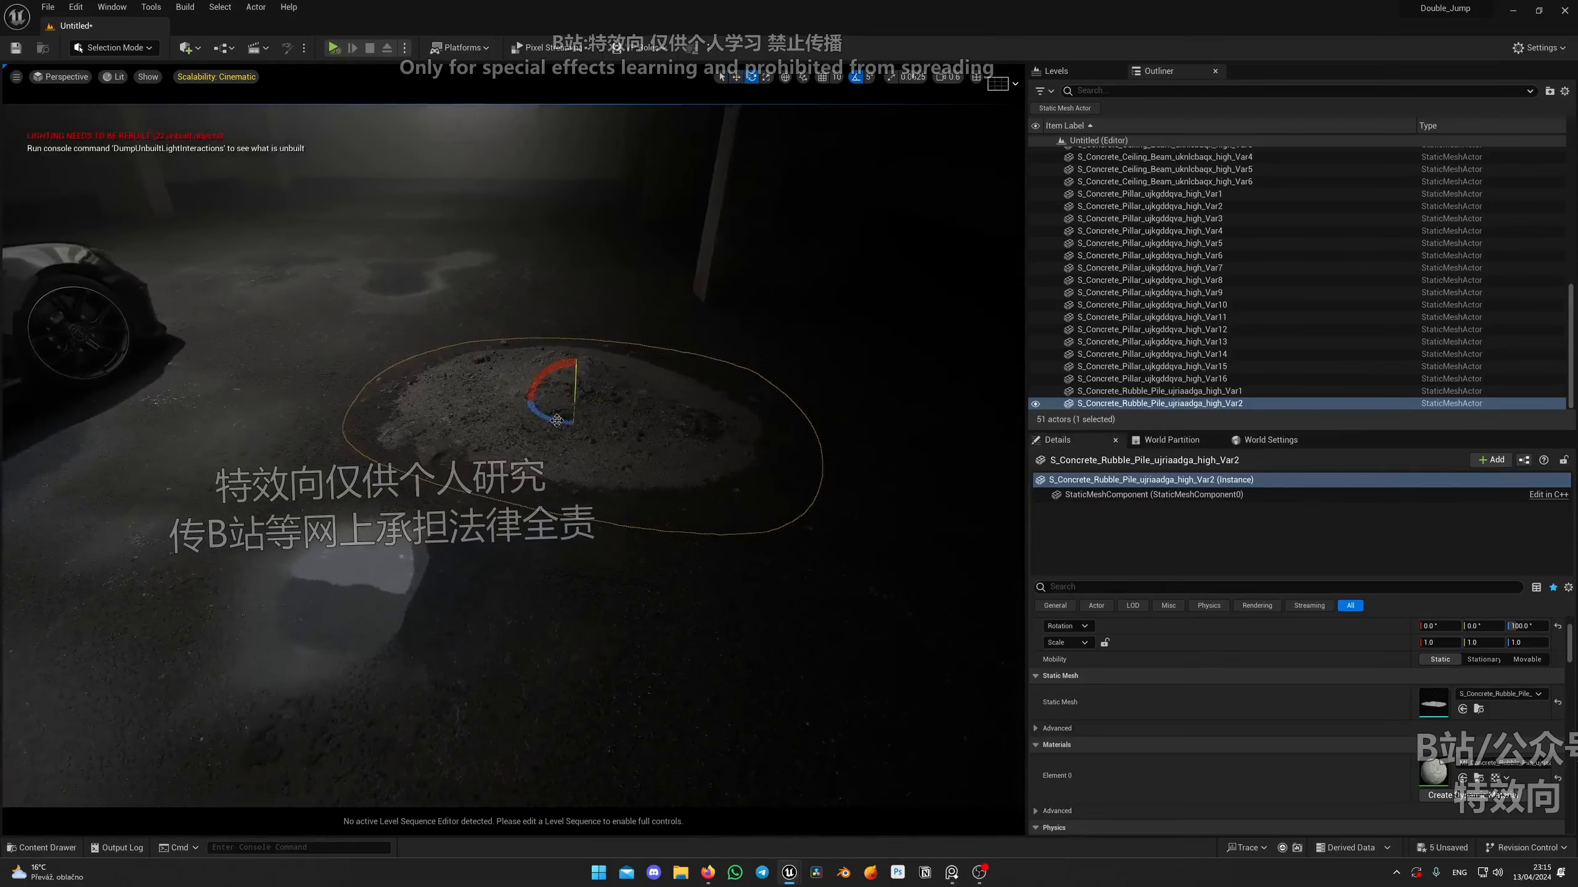
pyautogui.moveTo(557, 422); pyautogui.dragTo(385, 316)
# Return to the CineCameraActor view, fine-tune the height of the second rubble pile and hide the editor overlays.
pyautogui.click(61, 76)
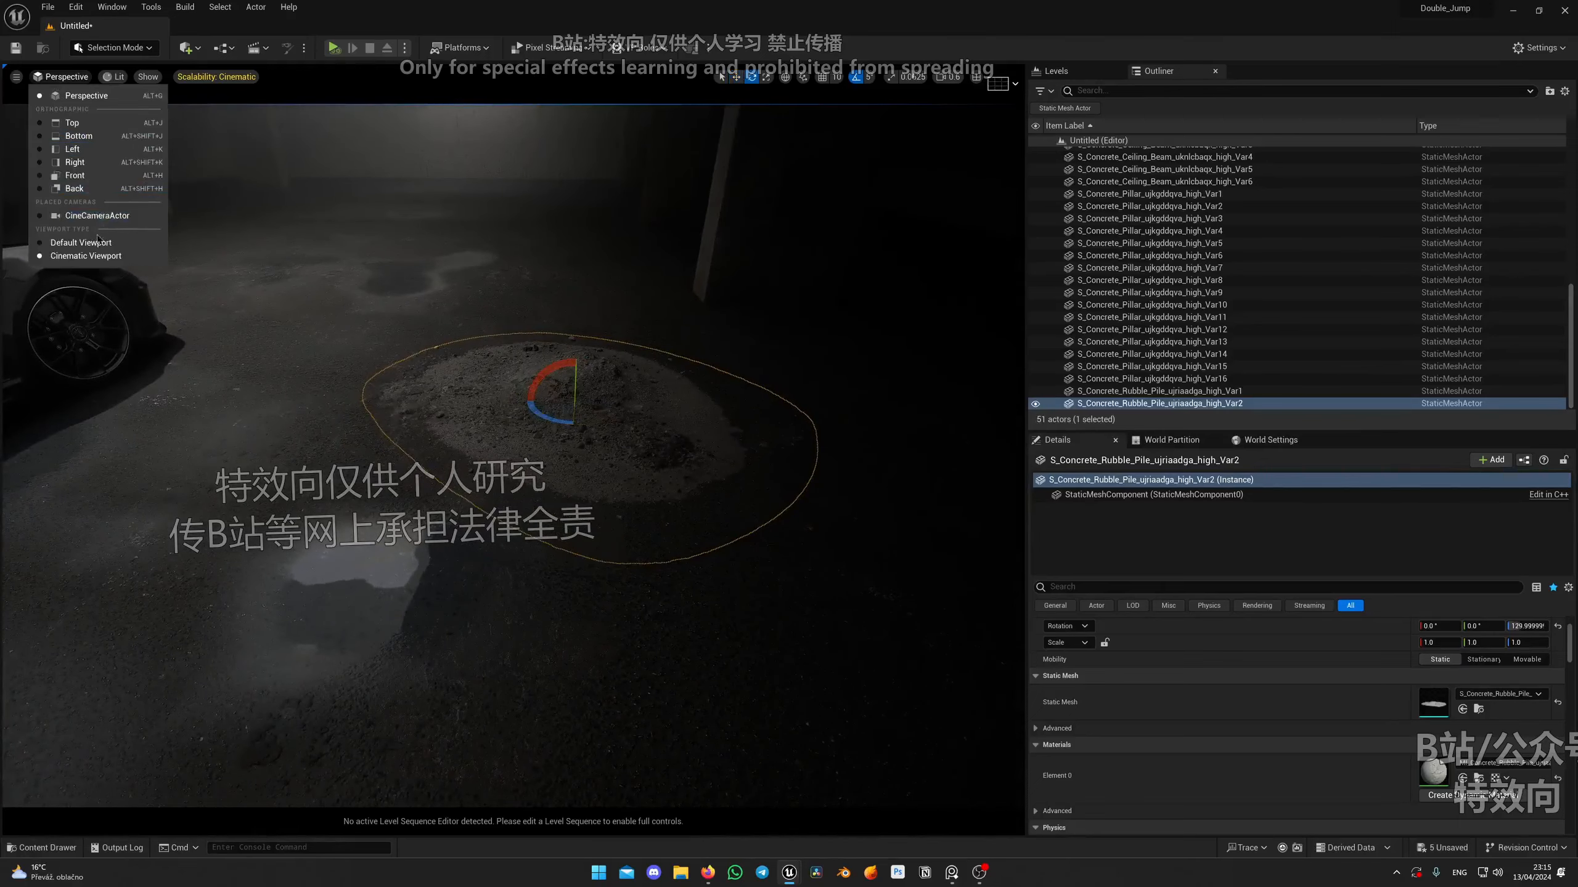
pyautogui.click(93, 307)
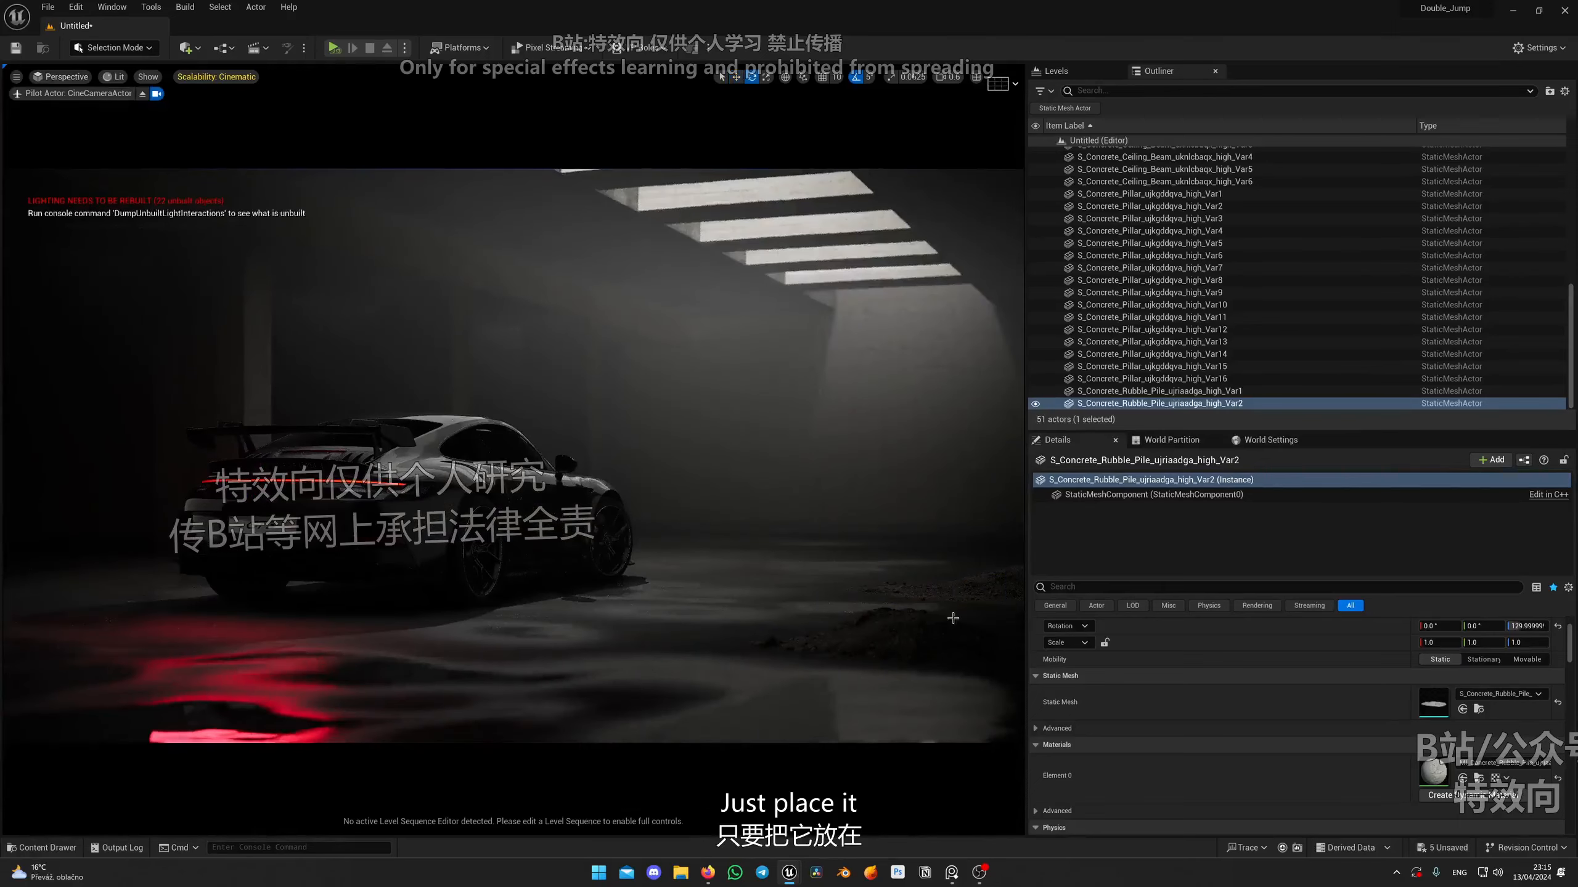
pyautogui.press('w')
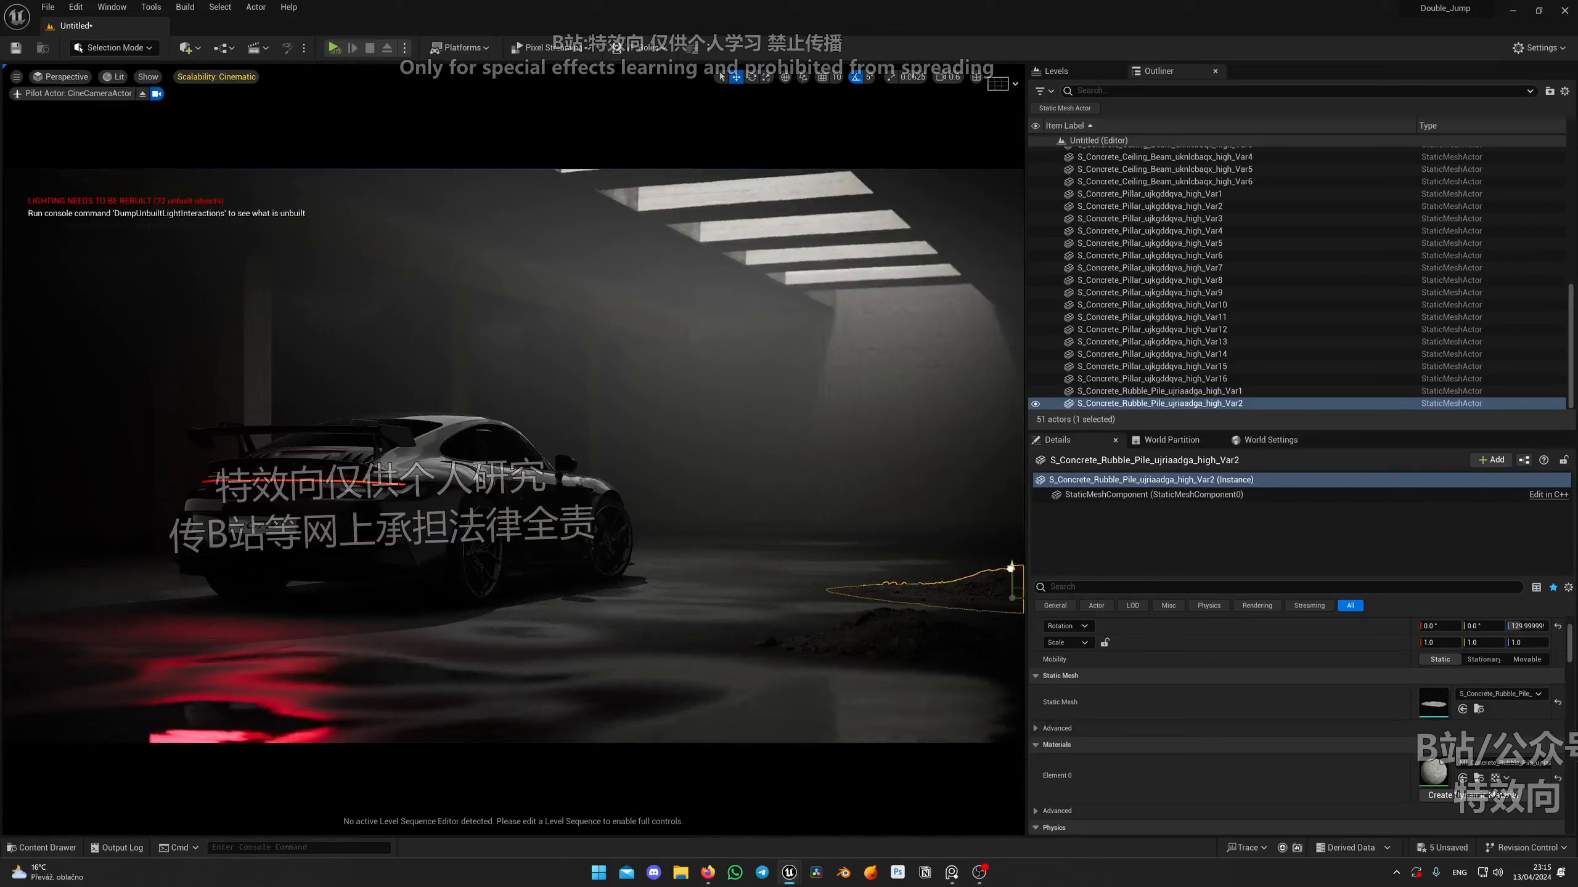
pyautogui.press('g')
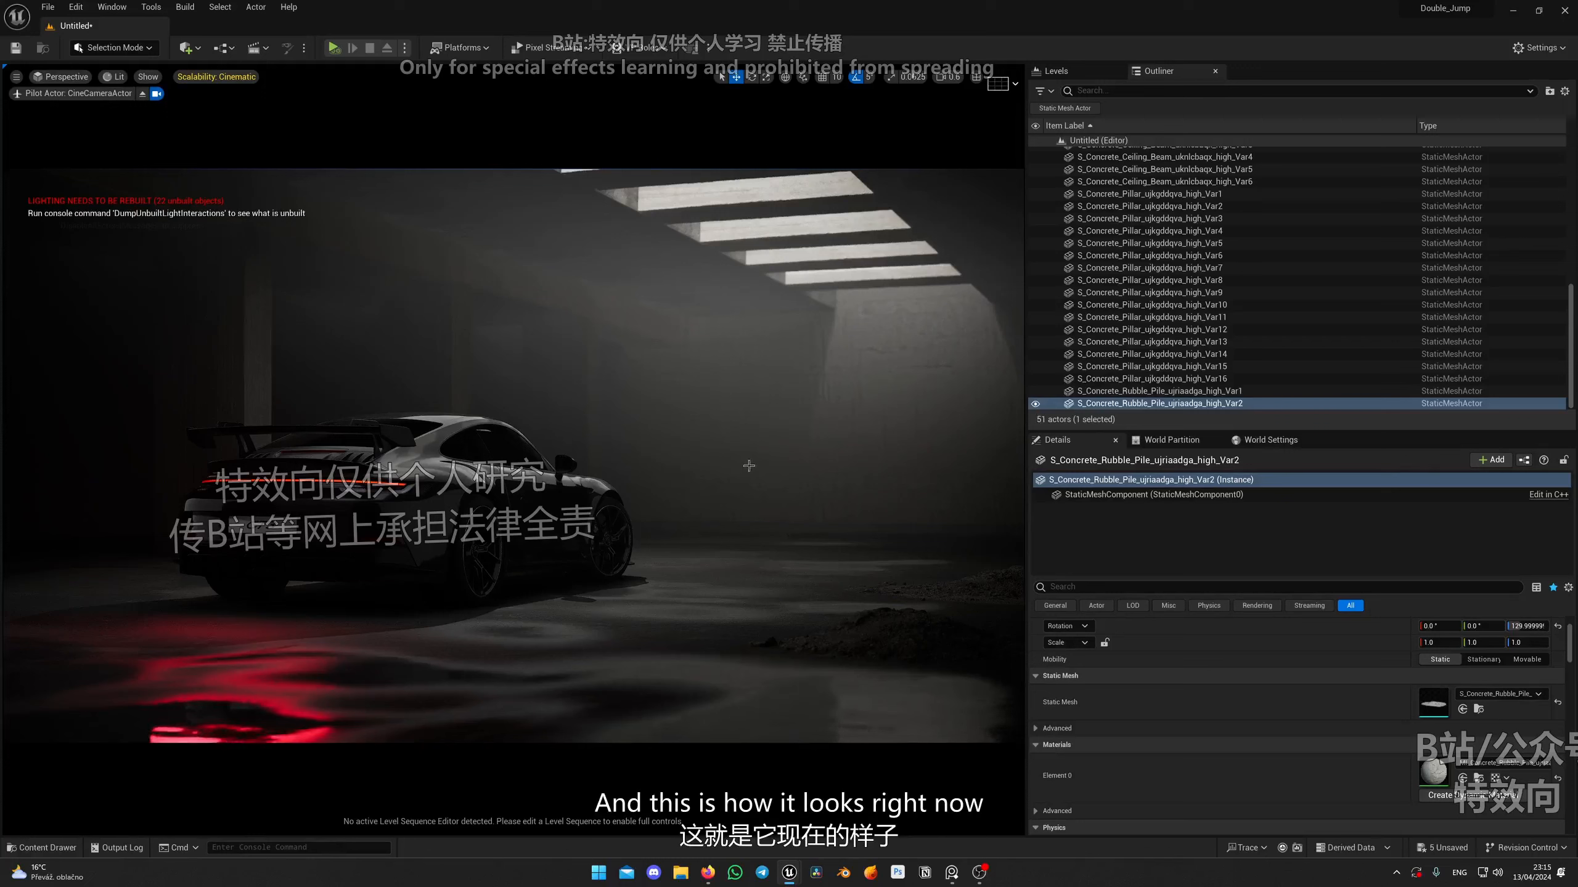
# Leave the camera view and place BP_Rig_GT3 from CarRig's Blueprints folder behind the first car, rotated to about -150°.
pyautogui.click(142, 93)
pyautogui.moveTo(385, 349); pyautogui.dragTo(461, 413, button='right')
pyautogui.scroll(1, 447, 367)
pyautogui.press('w')
pyautogui.hotkey('ctrl', 'space')
pyautogui.scroll(3, 109, 564)
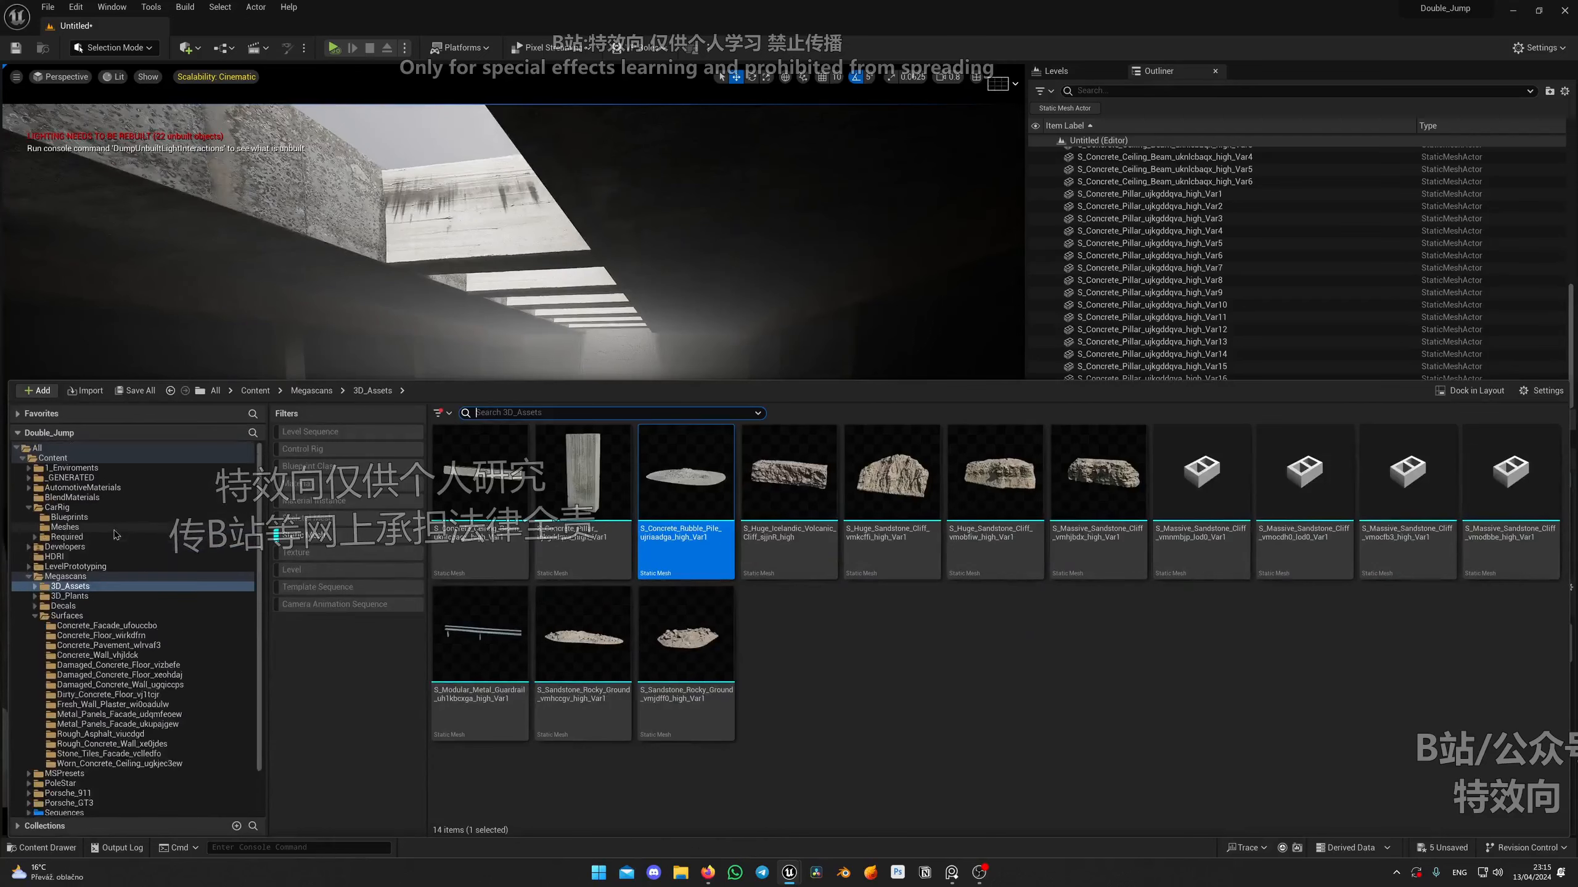
pyautogui.click(56, 508)
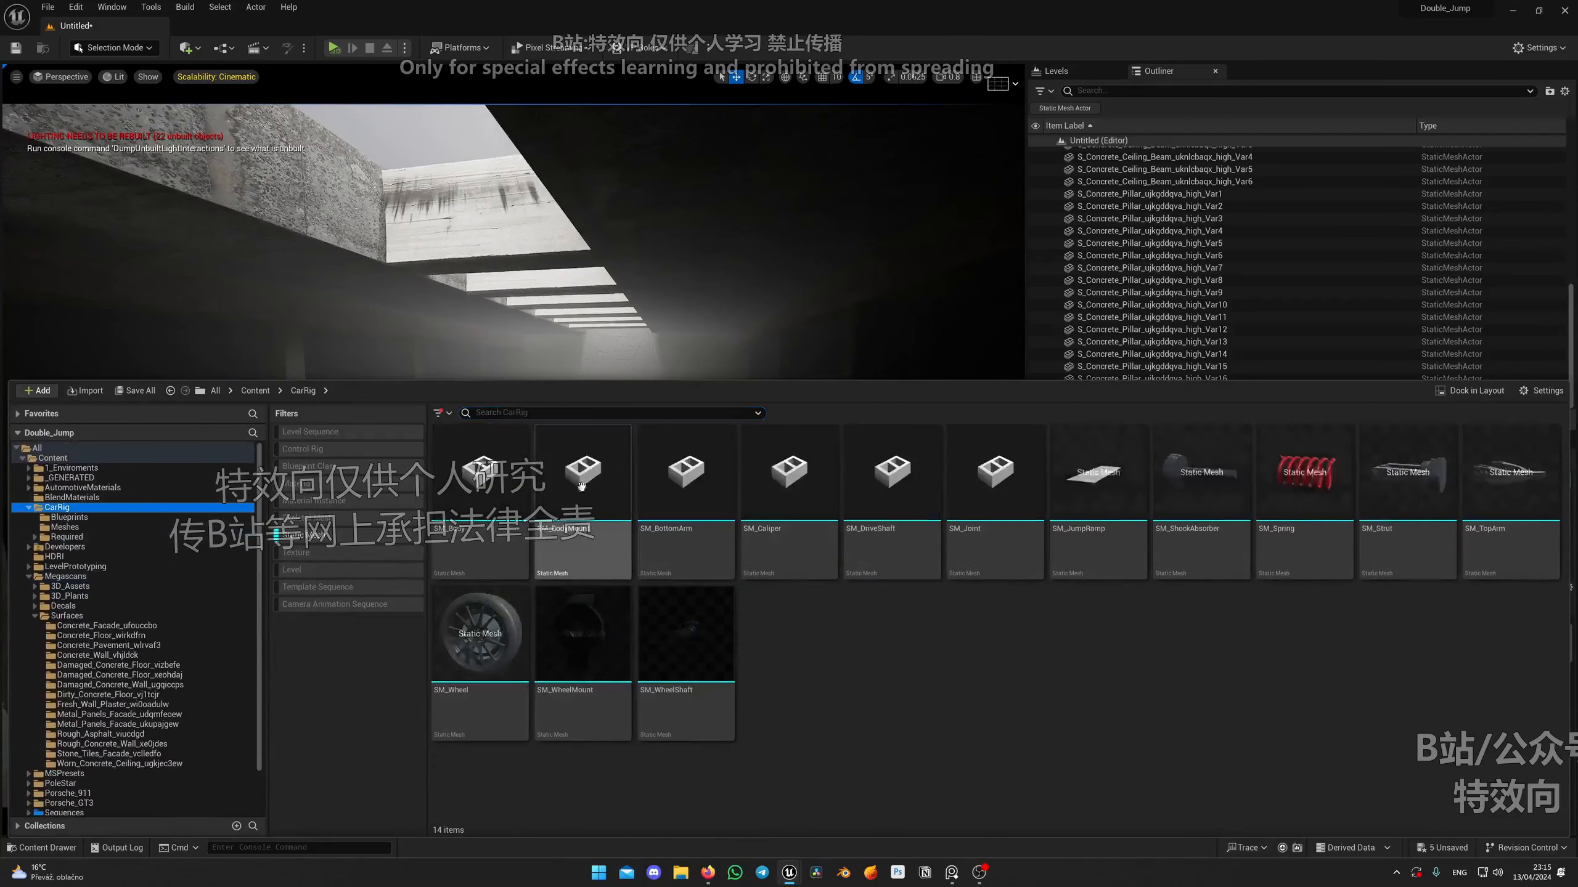
pyautogui.click(361, 534)
pyautogui.doubleClick(487, 519)
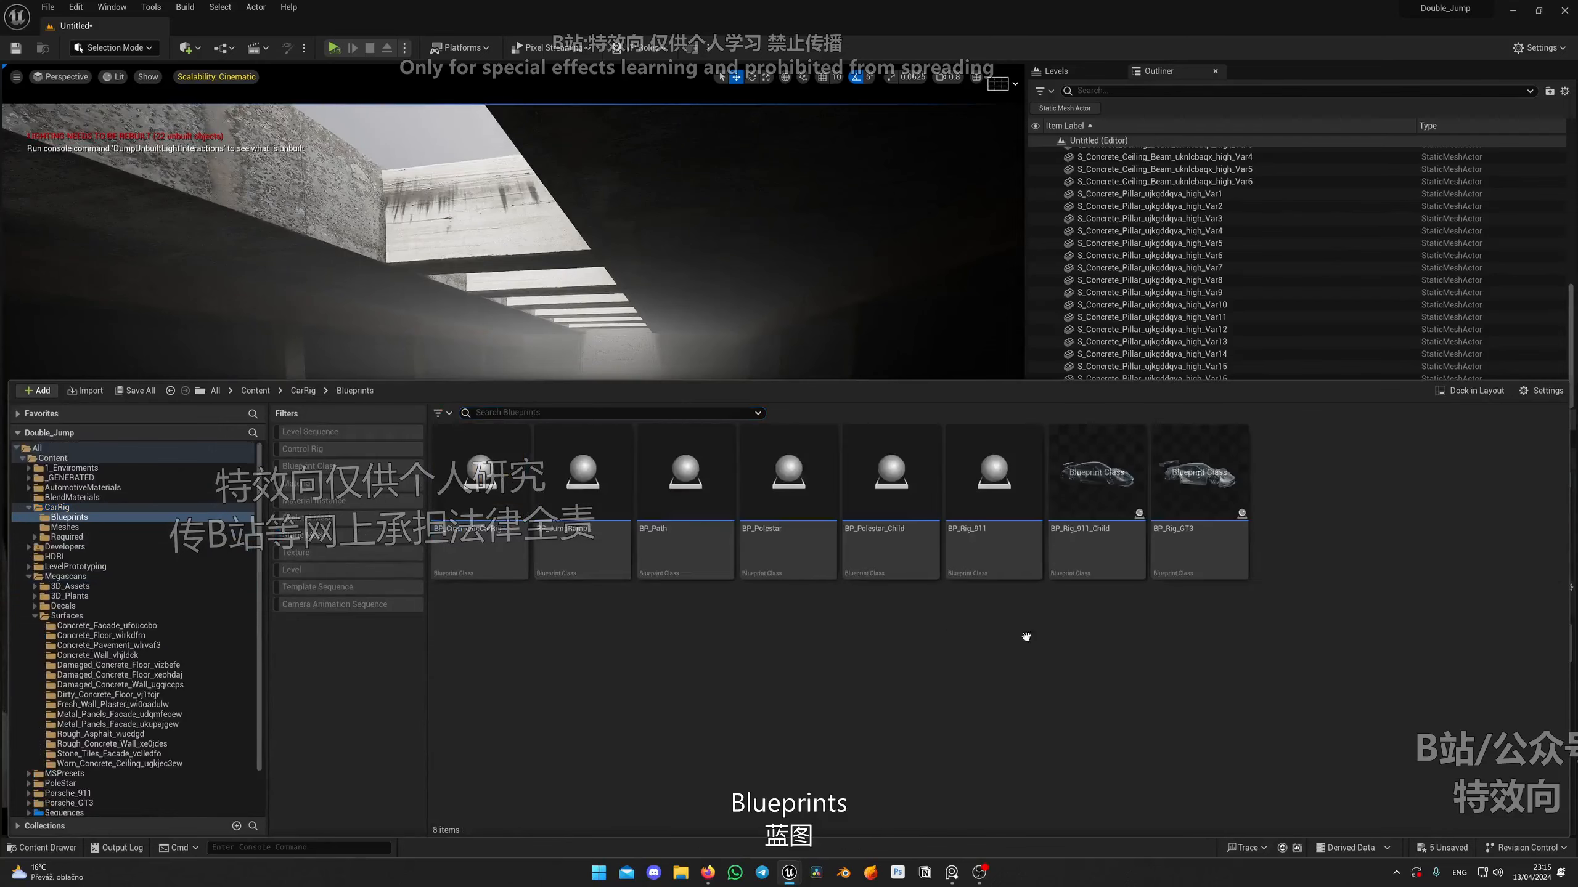
pyautogui.moveTo(1235, 508); pyautogui.dragTo(572, 505)
# Filter the GT3 car's properties by "ligh" to check its Day Lights option, and clear the filter.
pyautogui.click(1165, 585)
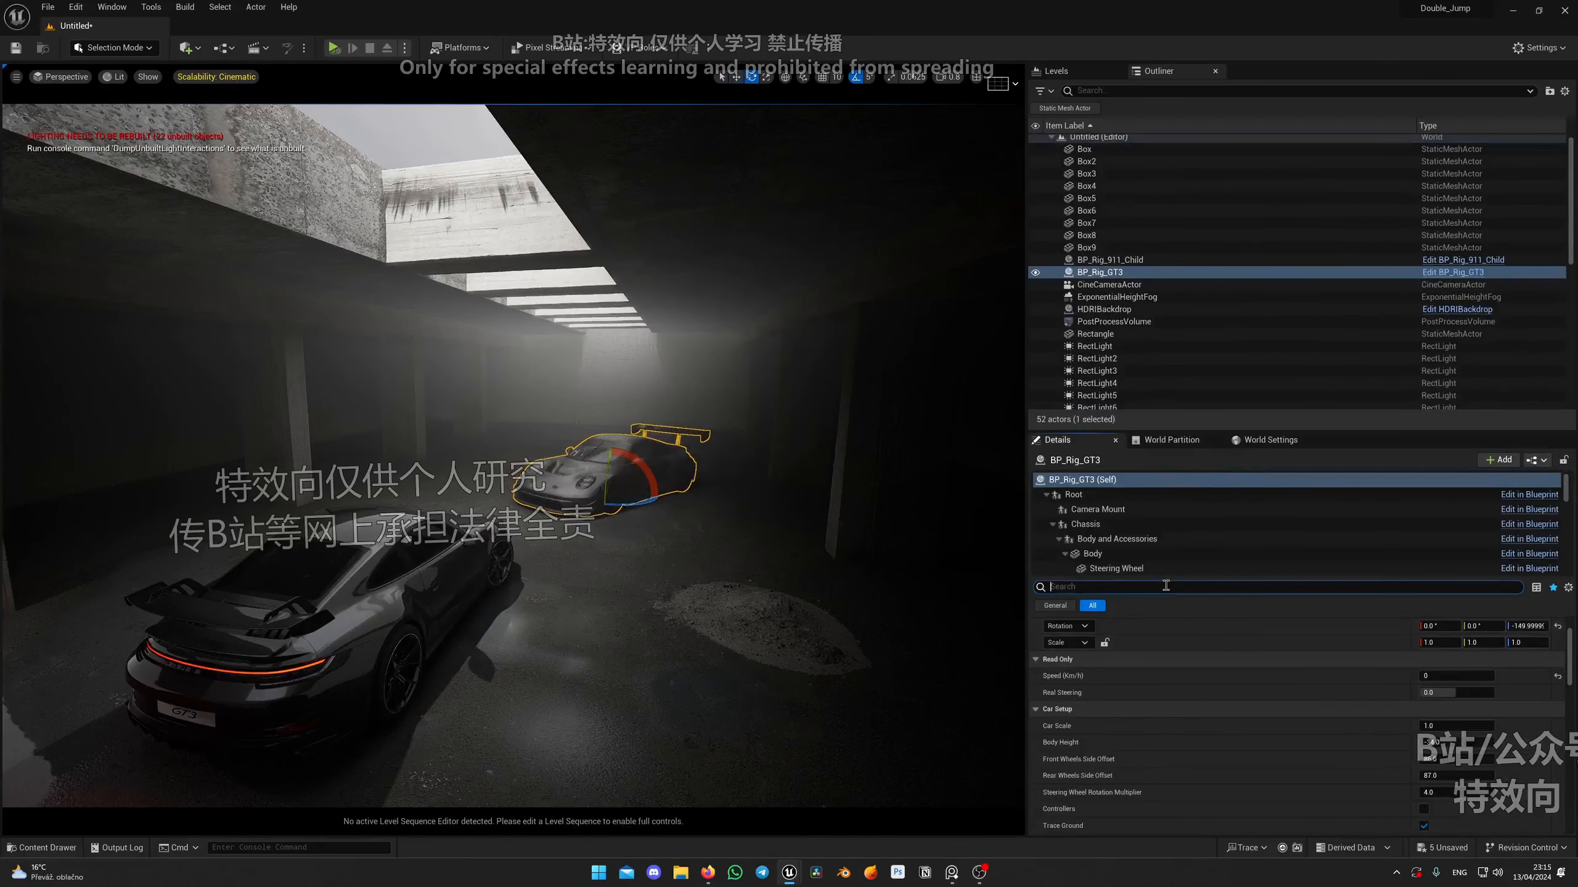
pyautogui.write('ligh')
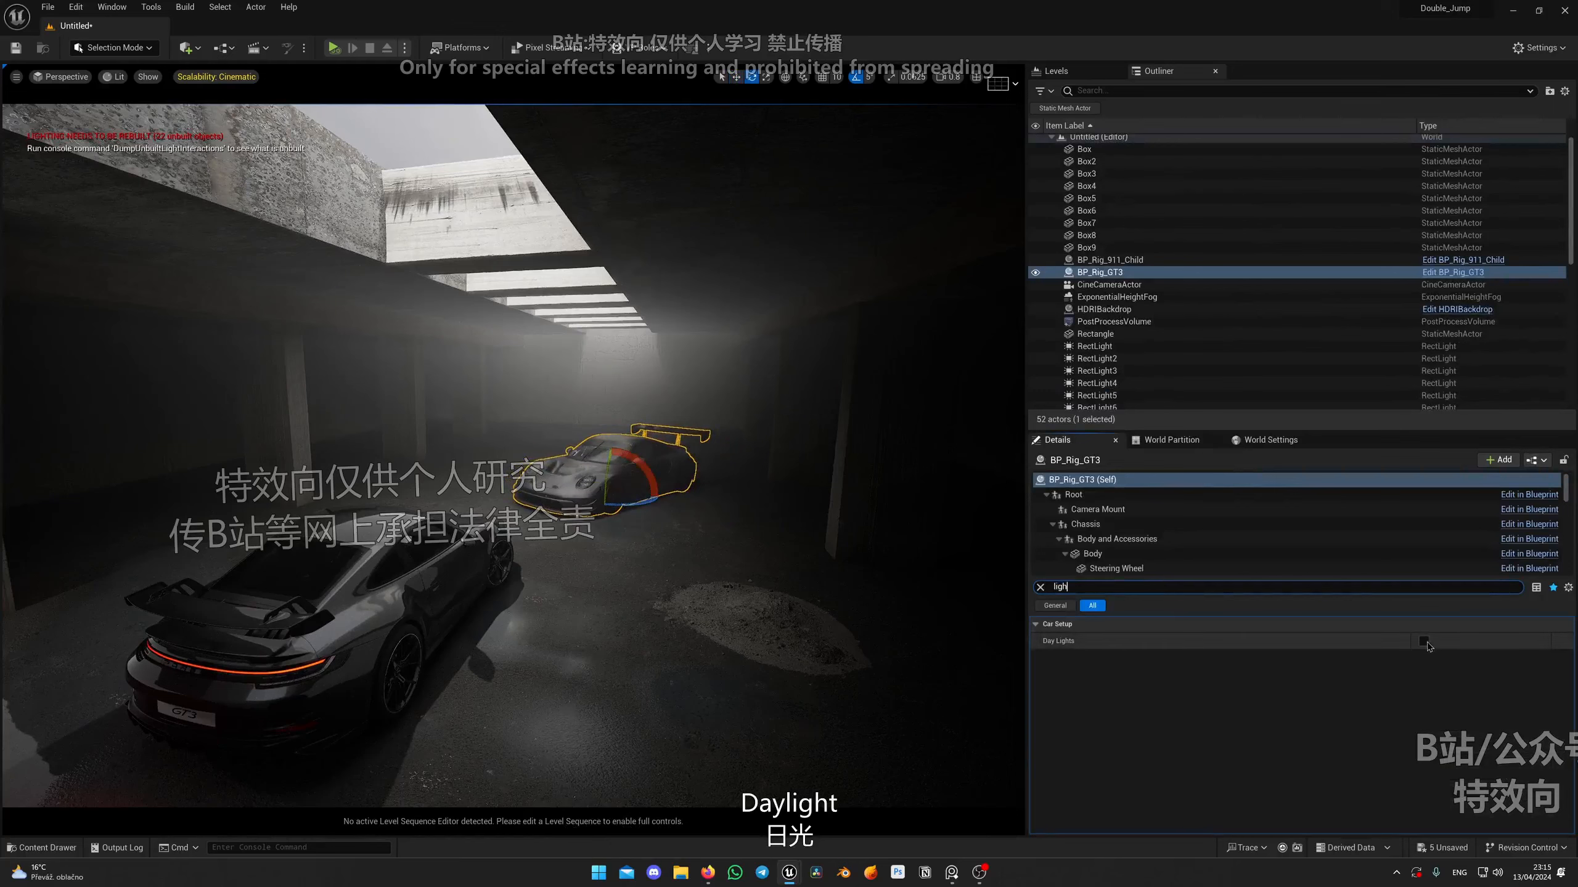
pyautogui.press('BackSpace')
pyautogui.press('BackSpace')
pyautogui.press('BackSpace')
pyautogui.press('BackSpace')
# Return to the CineCameraActor view and shift the GT3 car slightly in the background of the shot.
pyautogui.click(79, 80)
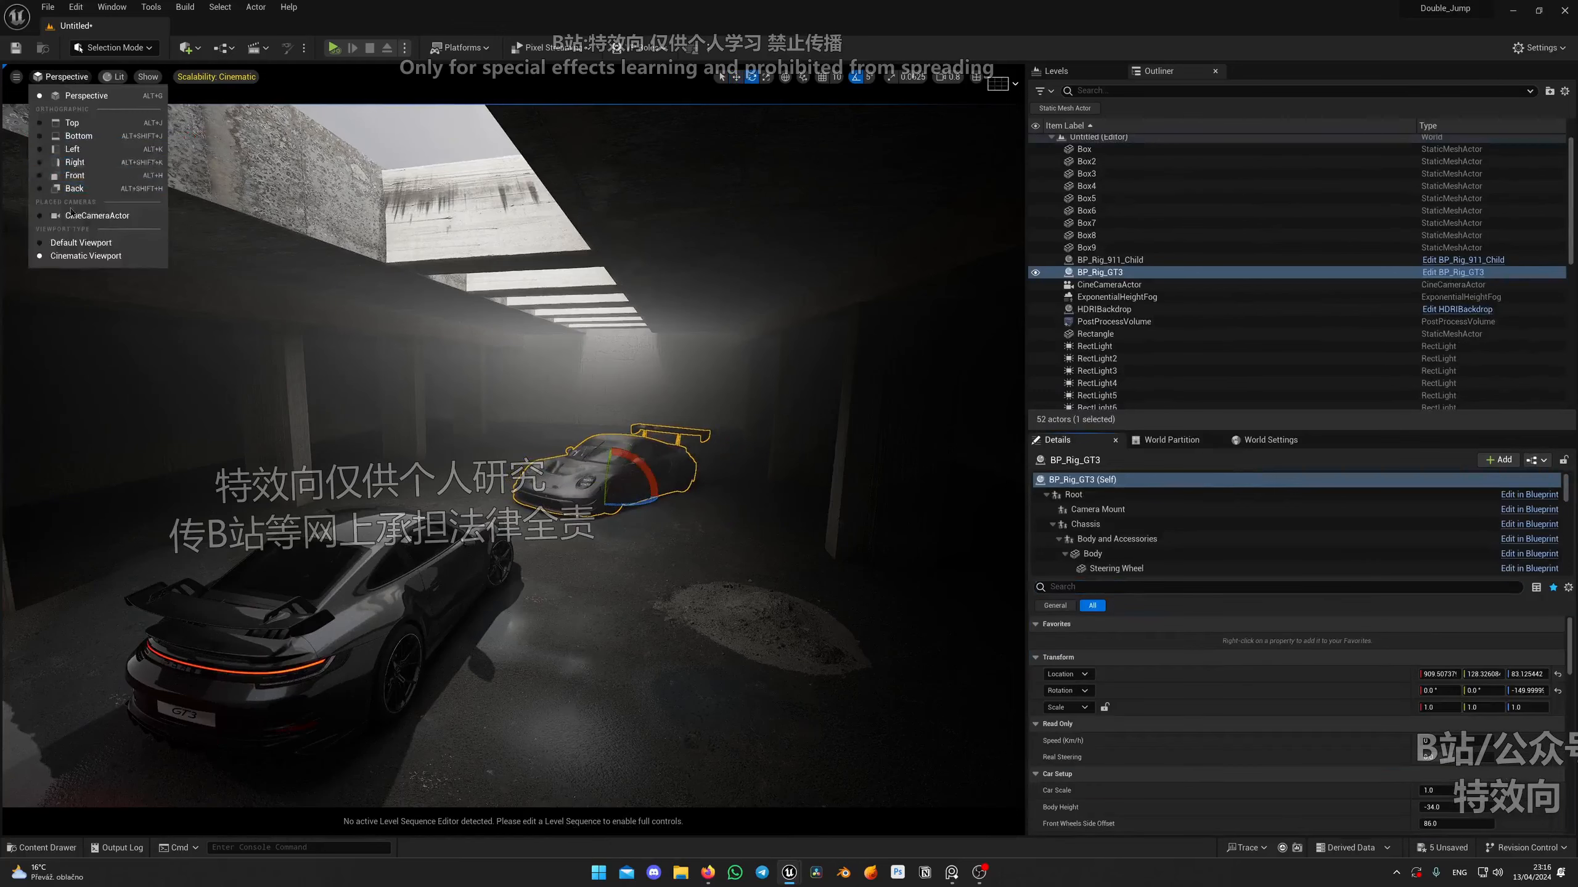
pyautogui.click(149, 283)
pyautogui.write('g')
pyautogui.press('g')
pyautogui.press('g')
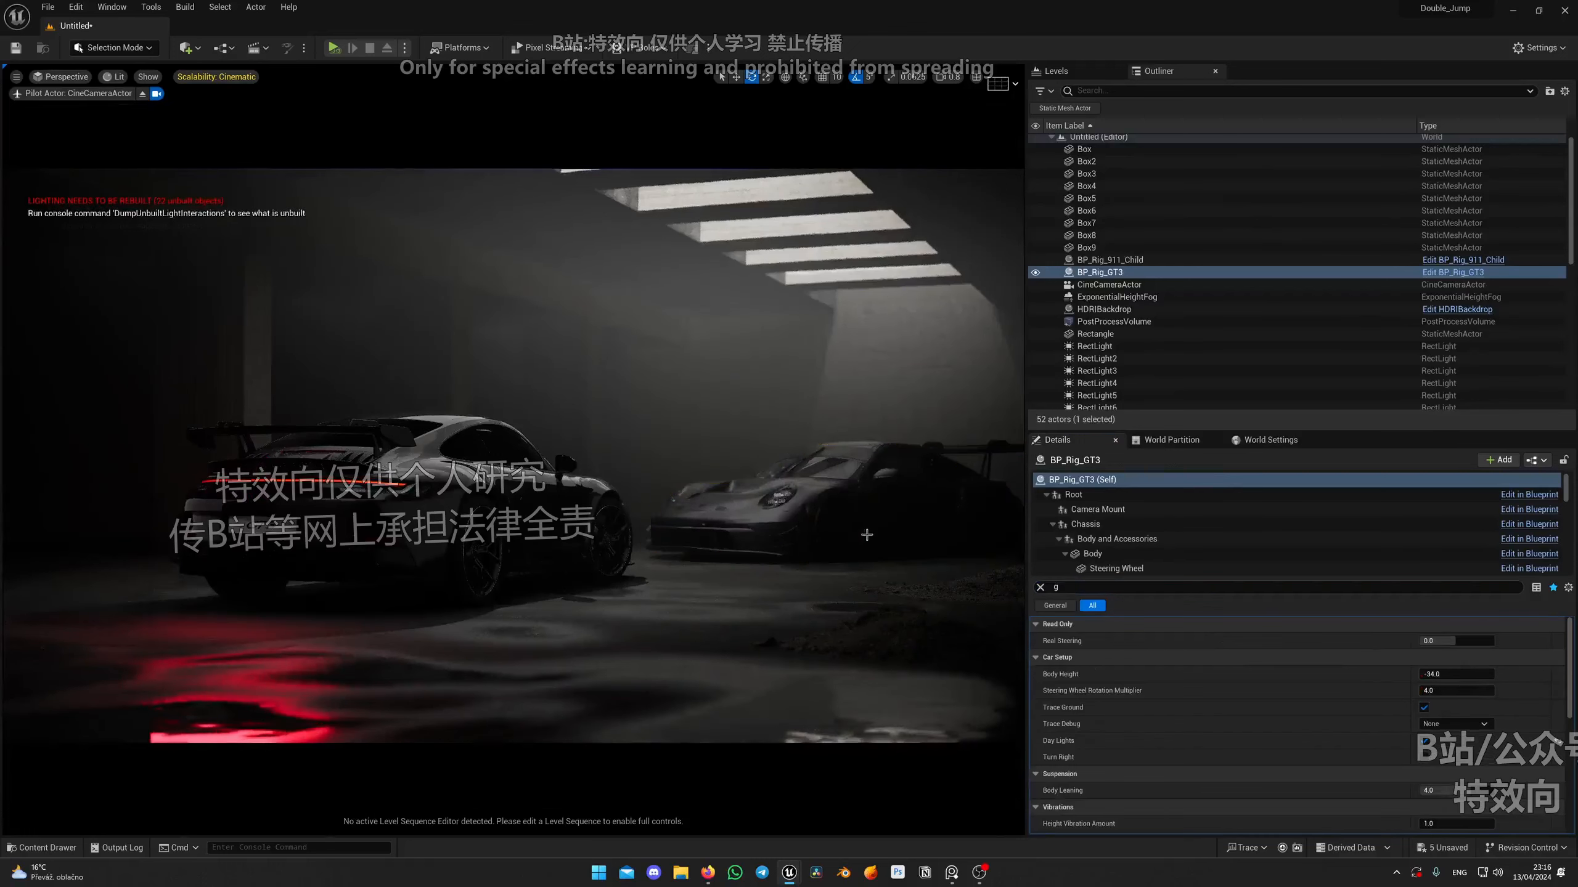
pyautogui.click(851, 521)
pyautogui.press('w')
pyautogui.moveTo(849, 555); pyautogui.dragTo(858, 552)
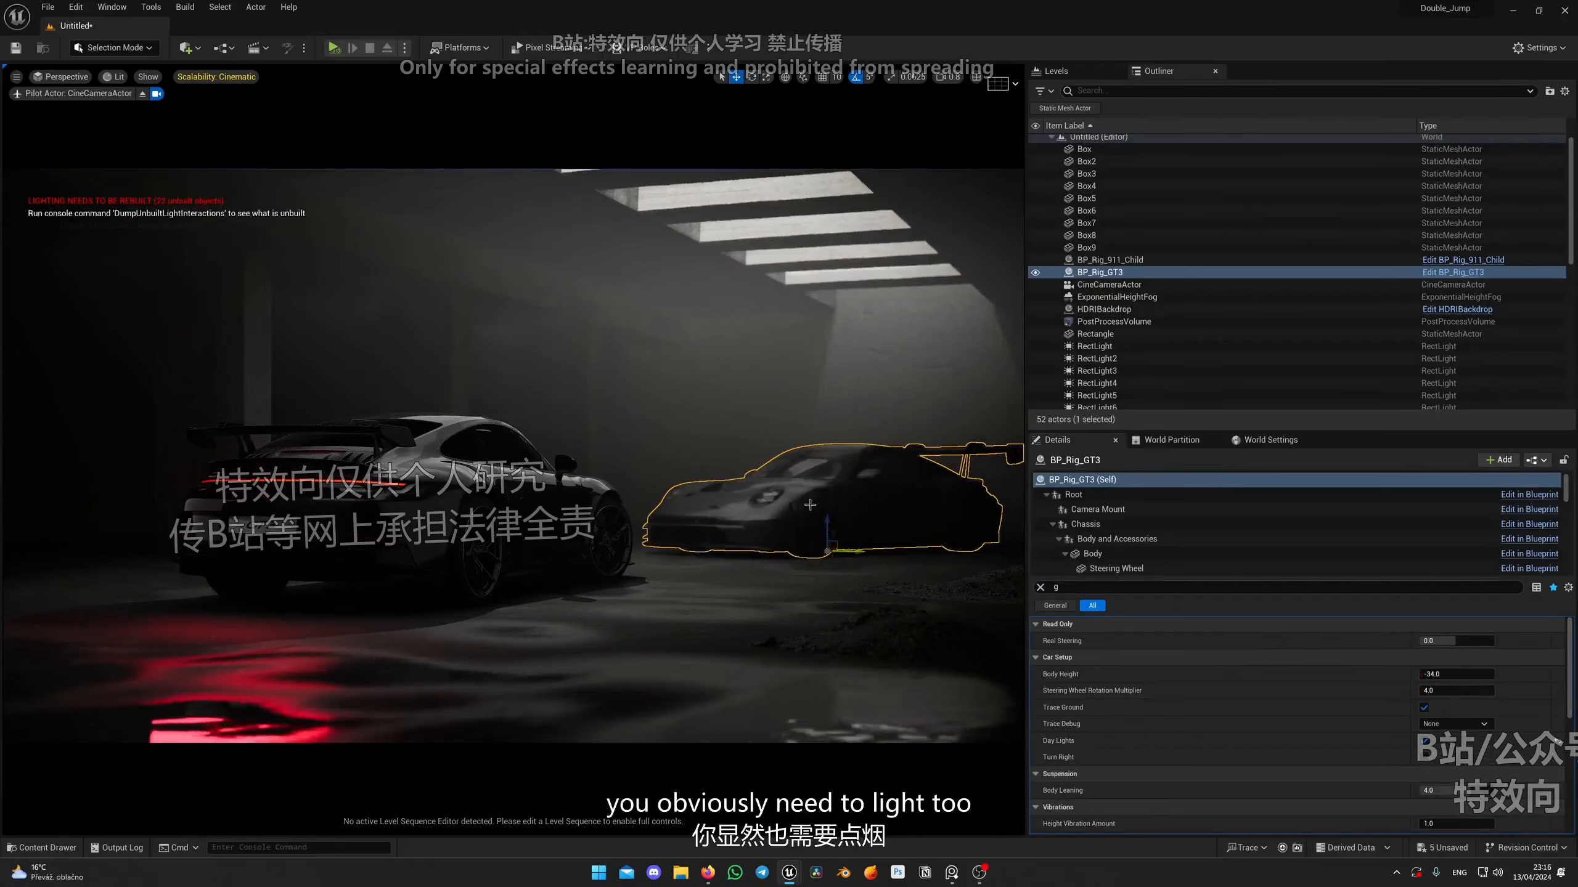
# Reframe the CineCameraActor shot so that both cars and the skylights fit in the frame.
pyautogui.moveTo(858, 552); pyautogui.dragTo(957, 549, button='right')
pyautogui.scroll(-1, 859, 553)
pyautogui.press('s')
pyautogui.press('a')
pyautogui.scroll(-1, 859, 552)
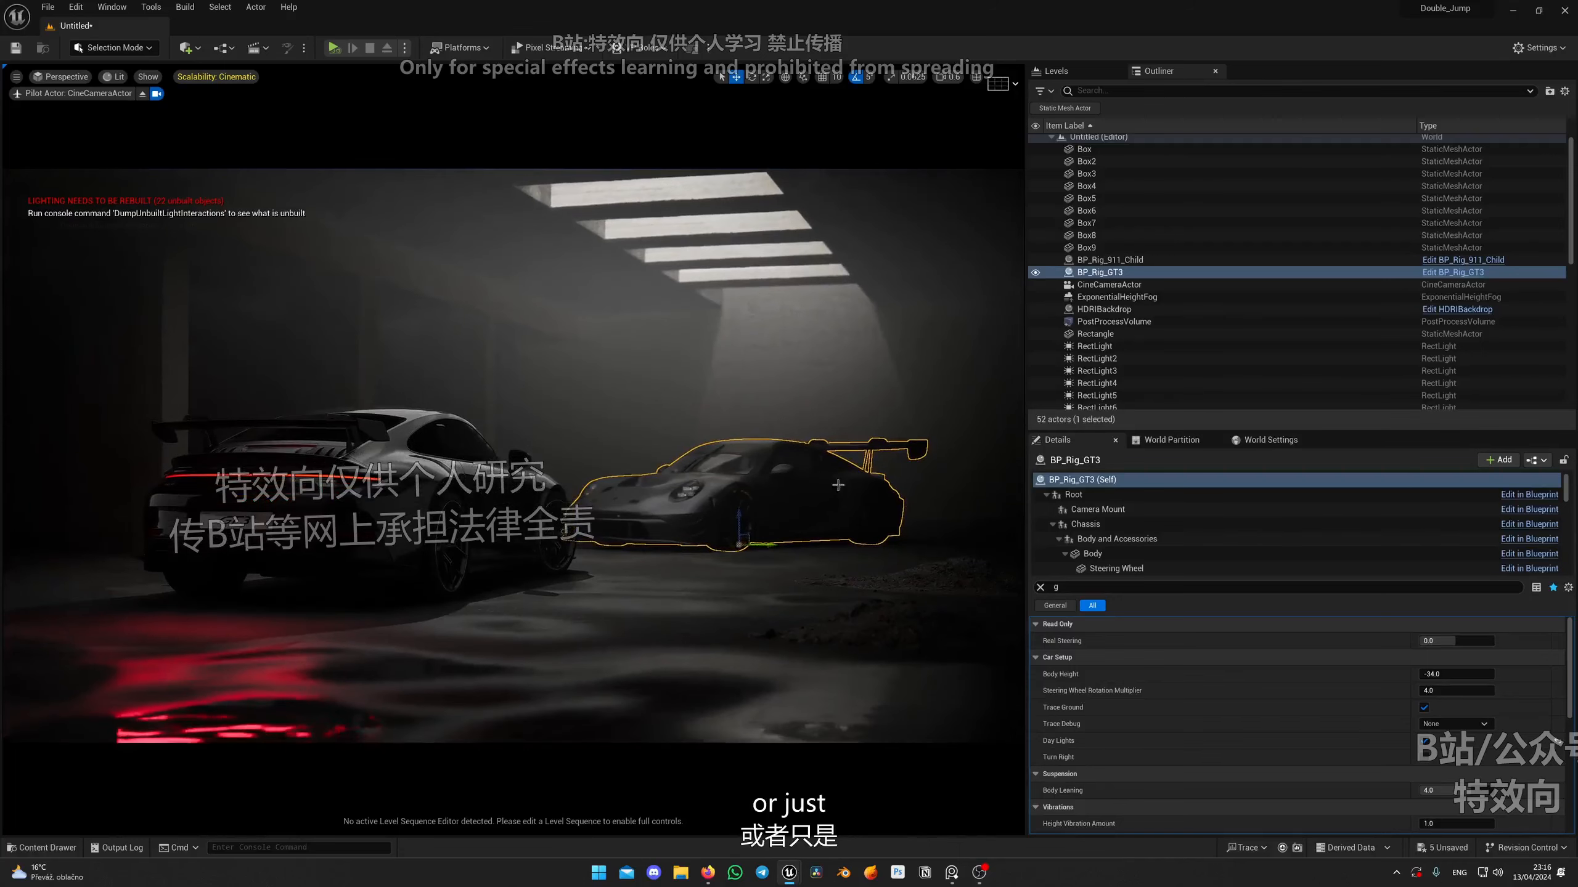
# Clear the property filter and select the GT3 car's Body together with its four wheel components, Wheel RR, RL, FR and FL.
pyautogui.click(1039, 588)
pyautogui.click(1106, 553)
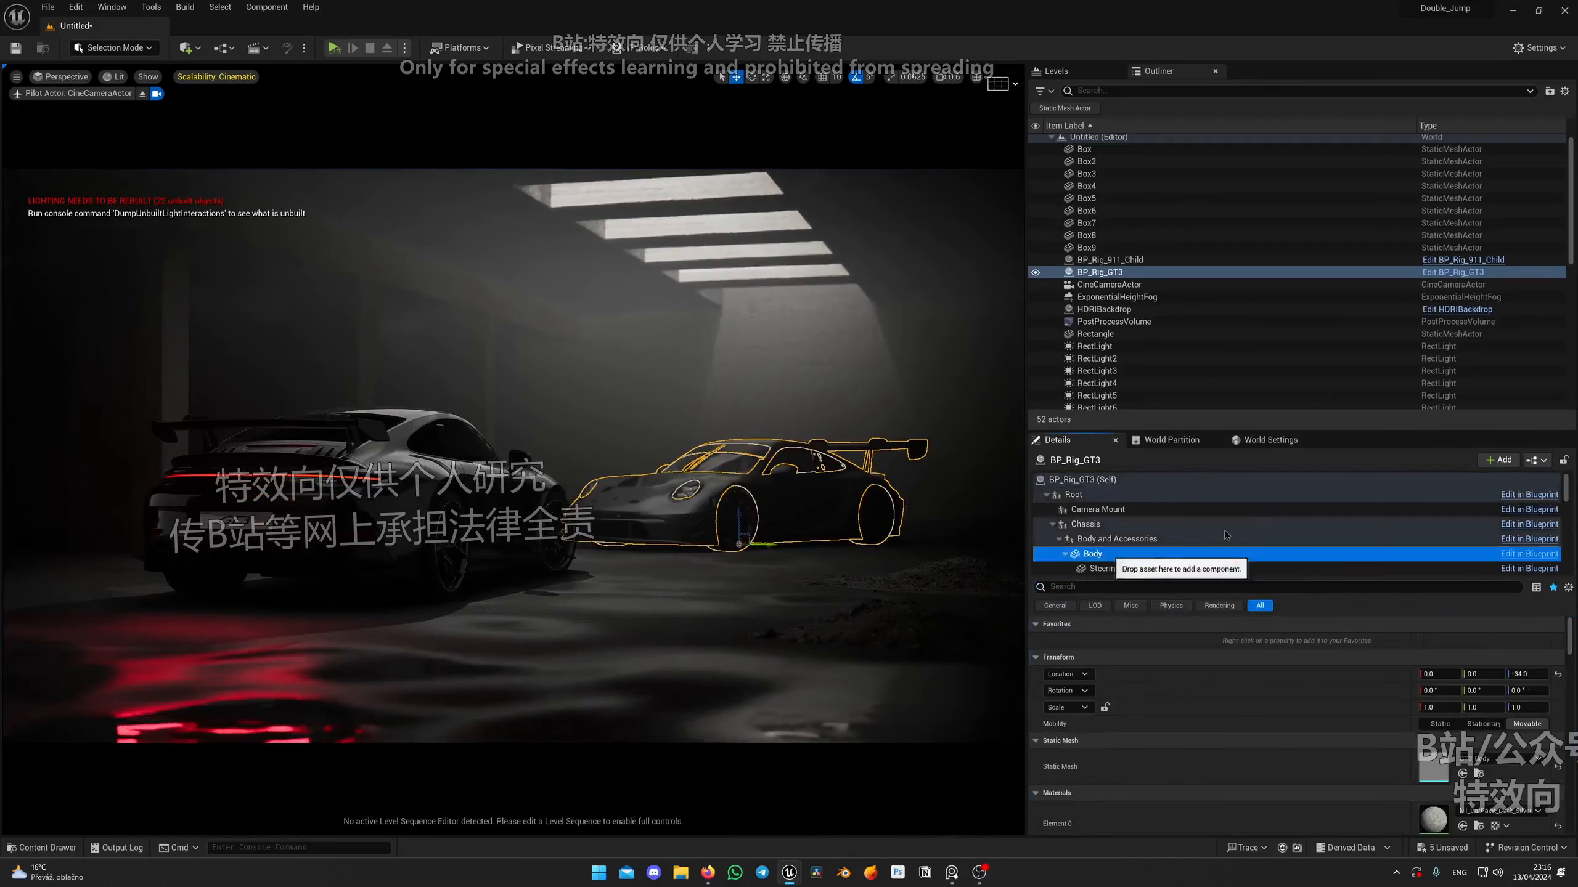
pyautogui.scroll(-5, 1182, 522)
pyautogui.scroll(-4, 1182, 515)
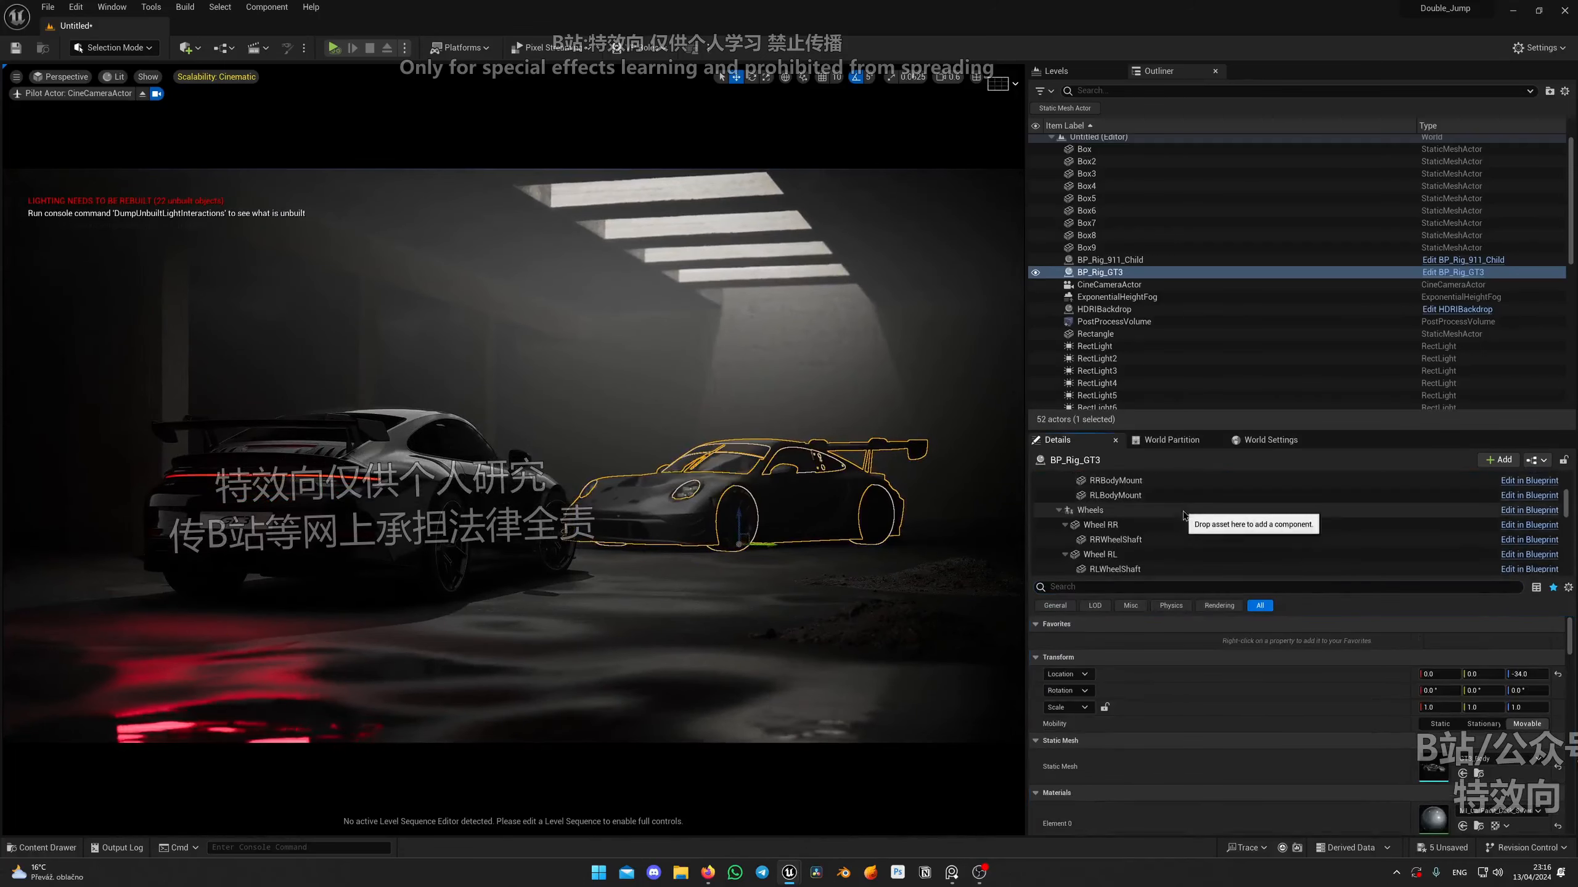
pyautogui.click(1134, 526)
pyautogui.keyDown('ctrl'); pyautogui.click(1140, 556); pyautogui.keyUp('ctrl')
pyautogui.scroll(-4, 1165, 546)
pyautogui.keyDown('ctrl'); pyautogui.click(1156, 504); pyautogui.keyUp('ctrl')
pyautogui.keyDown('ctrl'); pyautogui.click(1157, 534); pyautogui.keyUp('ctrl')
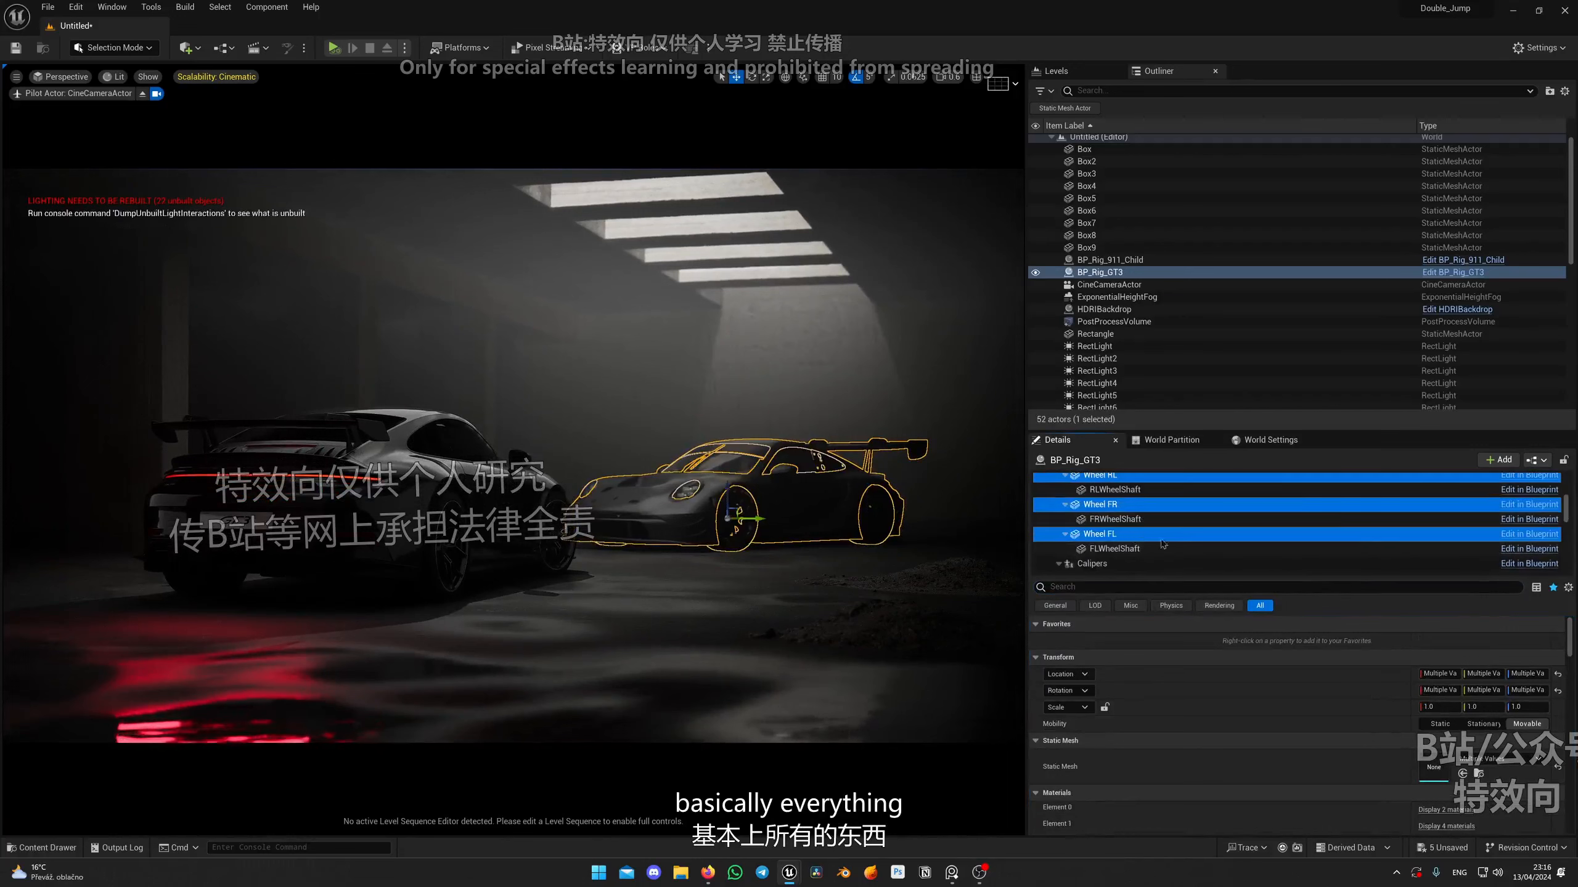
pyautogui.scroll(-2, 1160, 538)
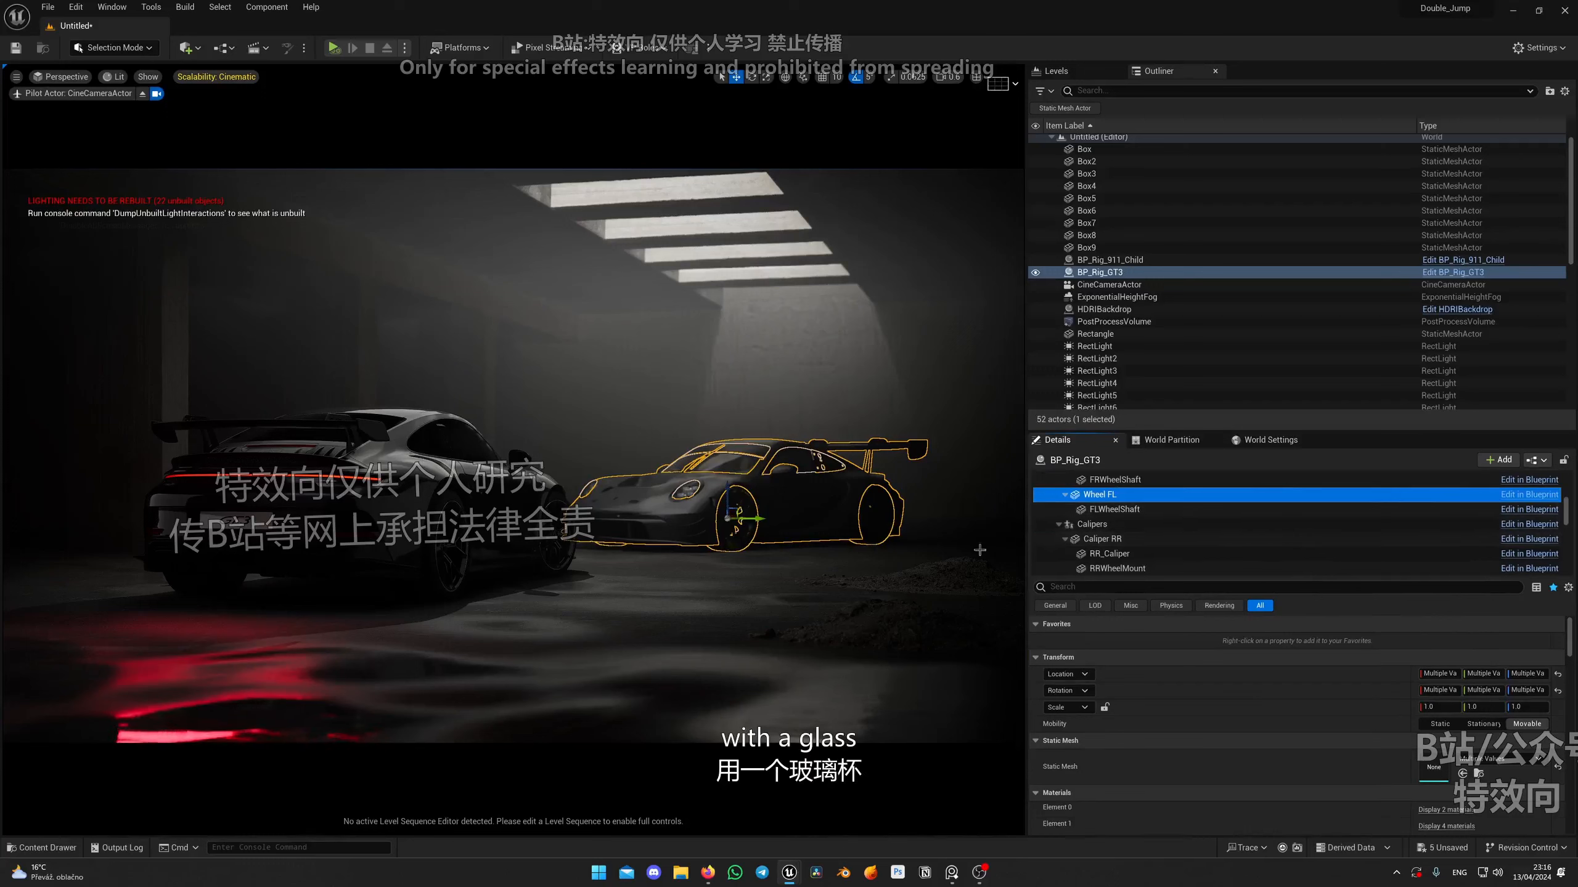
# Add the GT3's four caliper components and their nested caliper meshes to the component selection.
pyautogui.scroll(-1, 1153, 539)
pyautogui.keyDown('ctrl'); pyautogui.click(1153, 522); pyautogui.keyUp('ctrl')
pyautogui.keyDown('ctrl'); pyautogui.click(1168, 564); pyautogui.keyUp('ctrl')
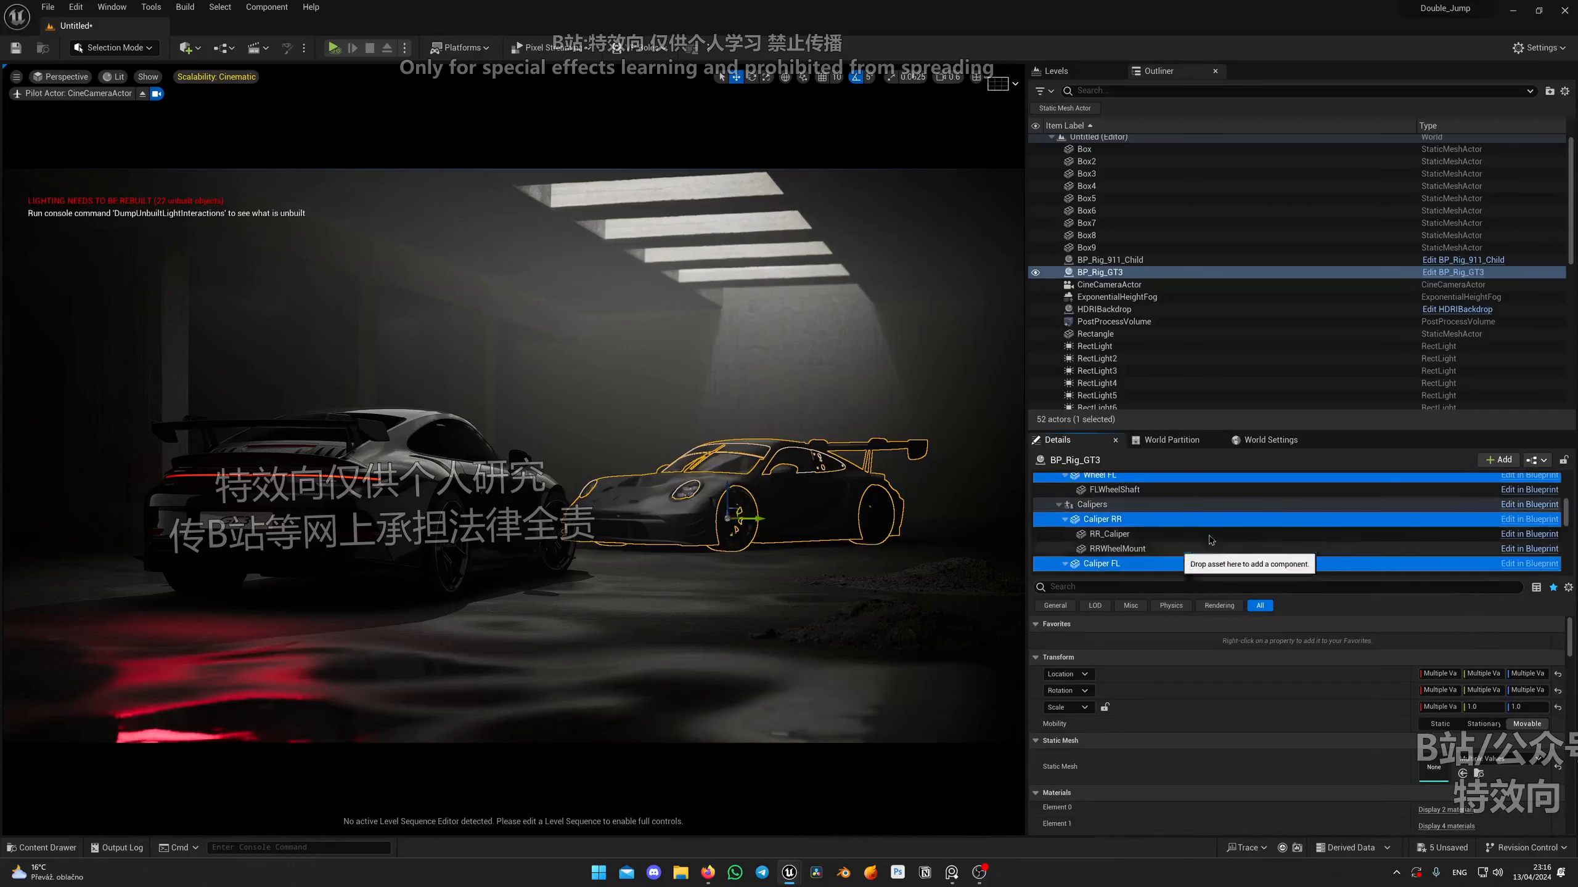
pyautogui.scroll(-3, 1165, 547)
pyautogui.scroll(-1, 1150, 546)
pyautogui.keyDown('ctrl'); pyautogui.click(1141, 522); pyautogui.keyUp('ctrl')
pyautogui.scroll(1, 1136, 501)
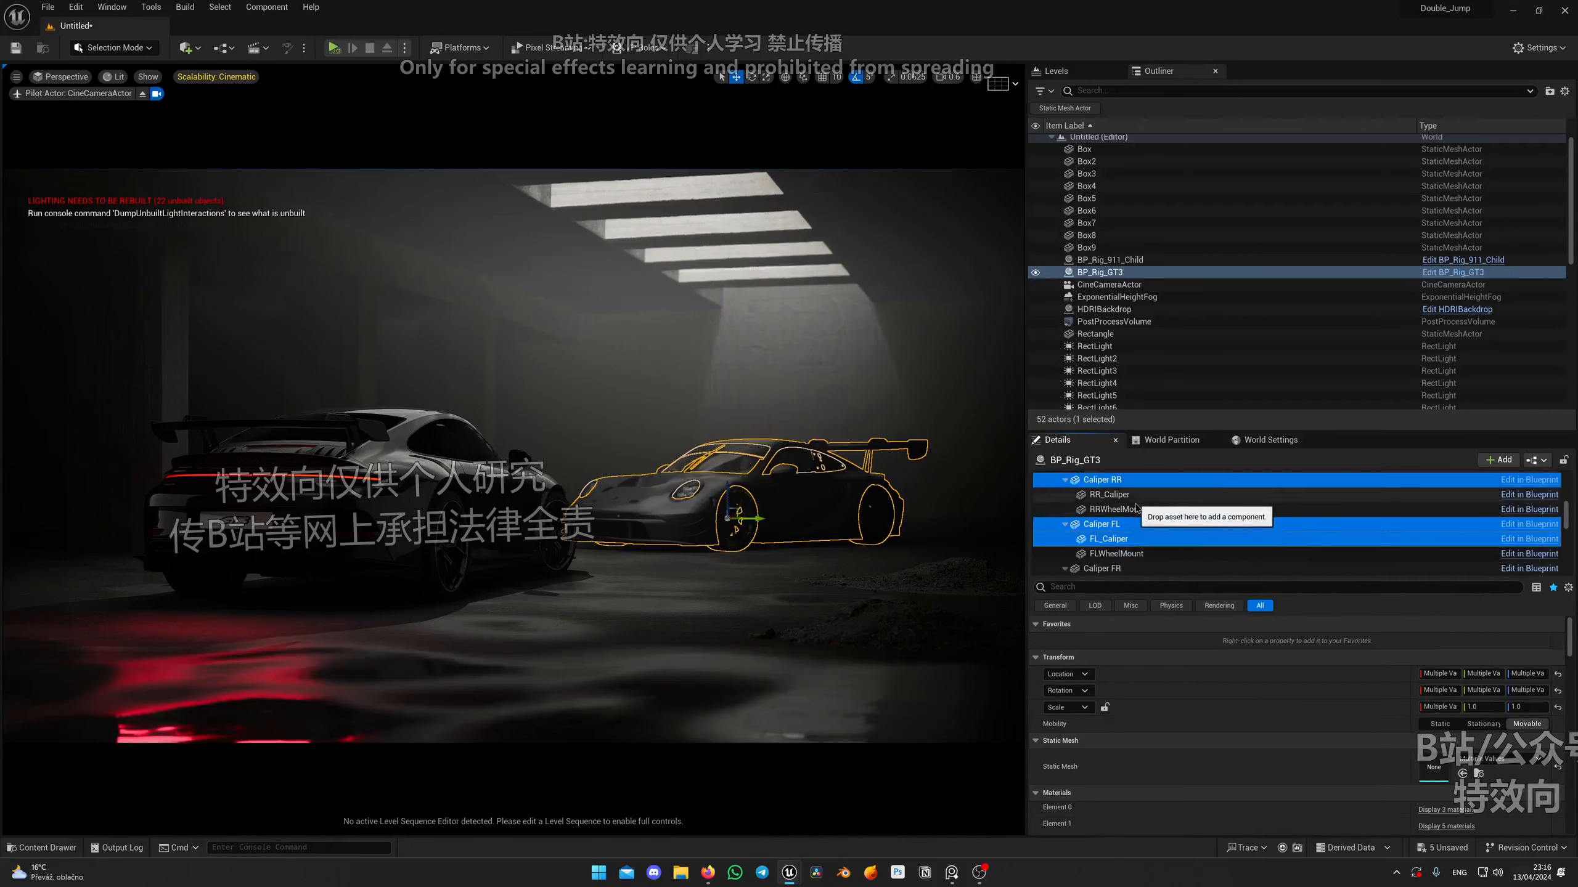
pyautogui.keyDown('ctrl'); pyautogui.click(1132, 498); pyautogui.keyUp('ctrl')
pyautogui.scroll(-1, 1130, 501)
pyautogui.keyDown('ctrl'); pyautogui.click(1126, 551); pyautogui.keyUp('ctrl')
pyautogui.scroll(-1, 1149, 559)
pyautogui.keyDown('ctrl'); pyautogui.click(1146, 545); pyautogui.keyUp('ctrl')
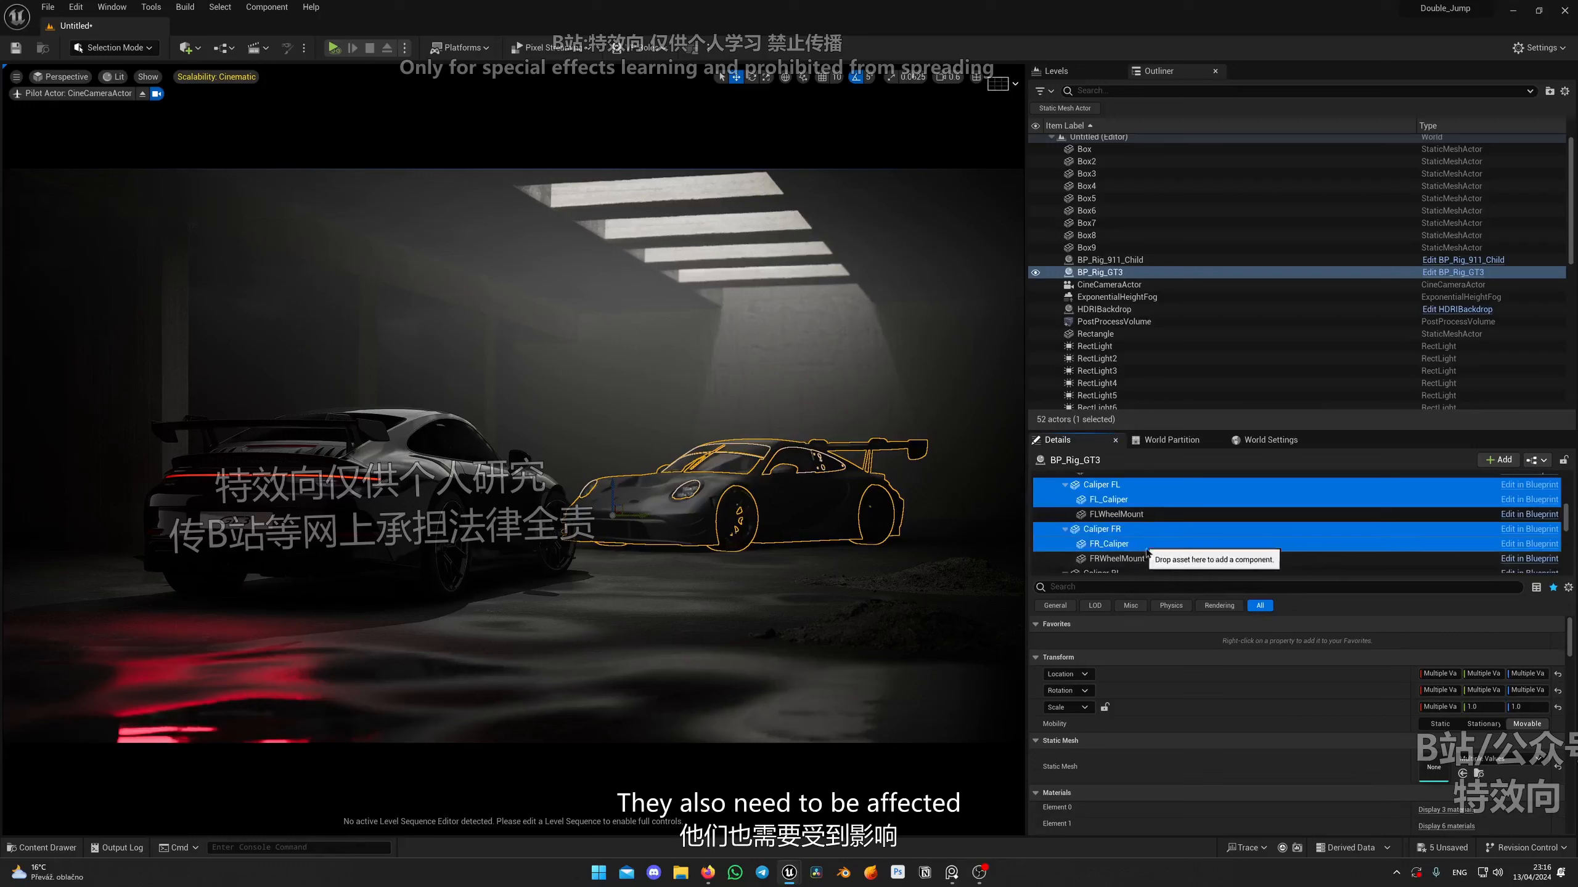
pyautogui.scroll(-1, 1146, 550)
pyautogui.keyDown('ctrl'); pyautogui.click(1152, 554); pyautogui.keyUp('ctrl')
pyautogui.scroll(-1, 1169, 558)
pyautogui.keyDown('ctrl'); pyautogui.click(1172, 550); pyautogui.keyUp('ctrl')
pyautogui.scroll(-1, 1174, 550)
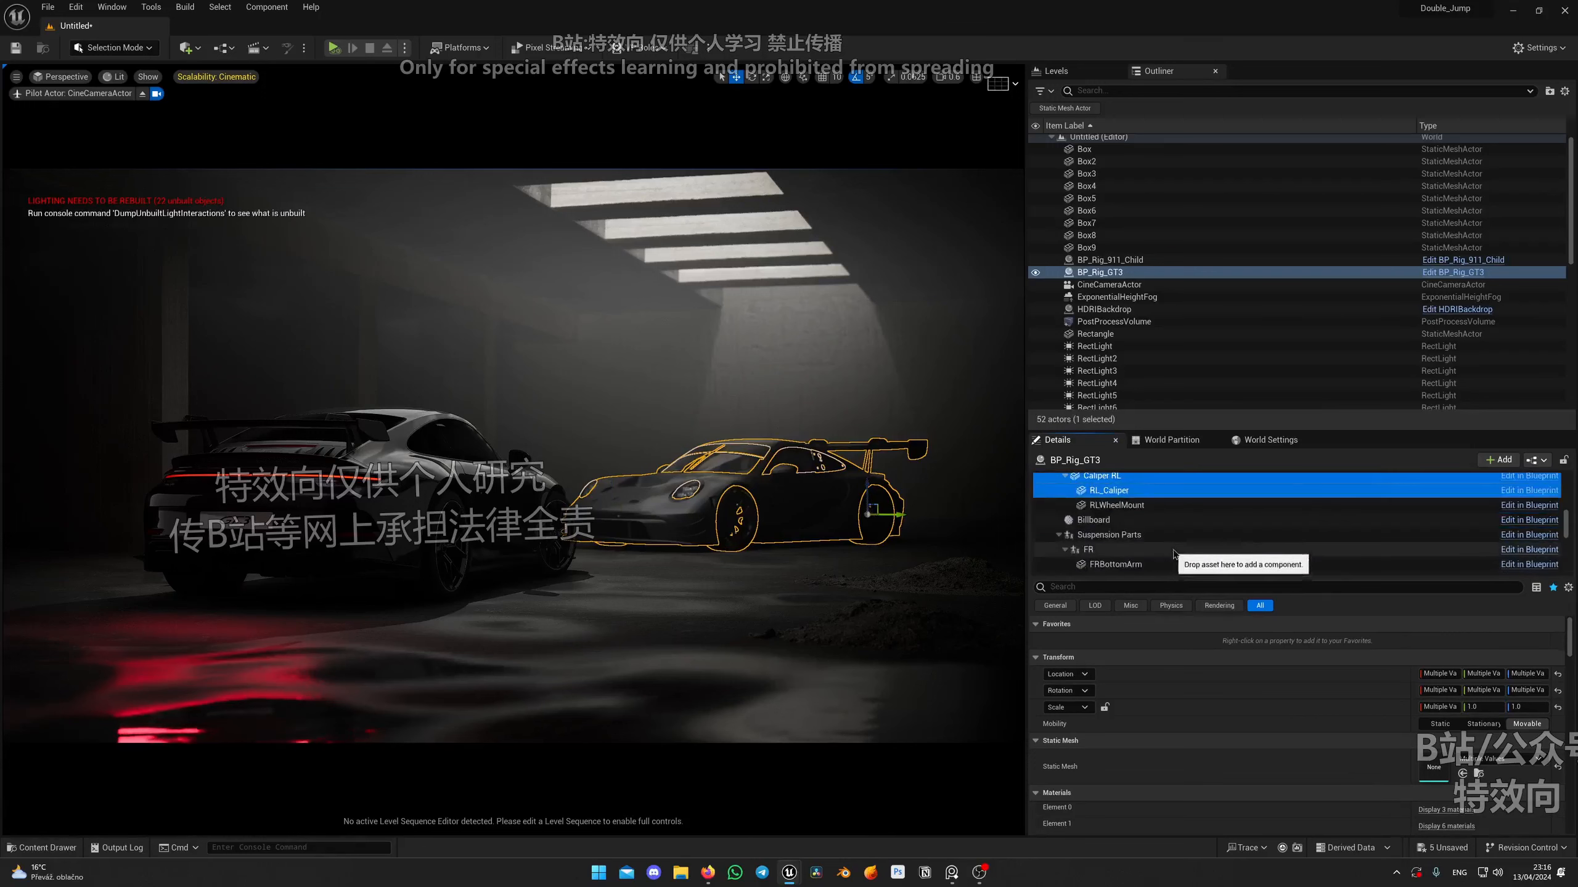
pyautogui.scroll(-1, 1175, 551)
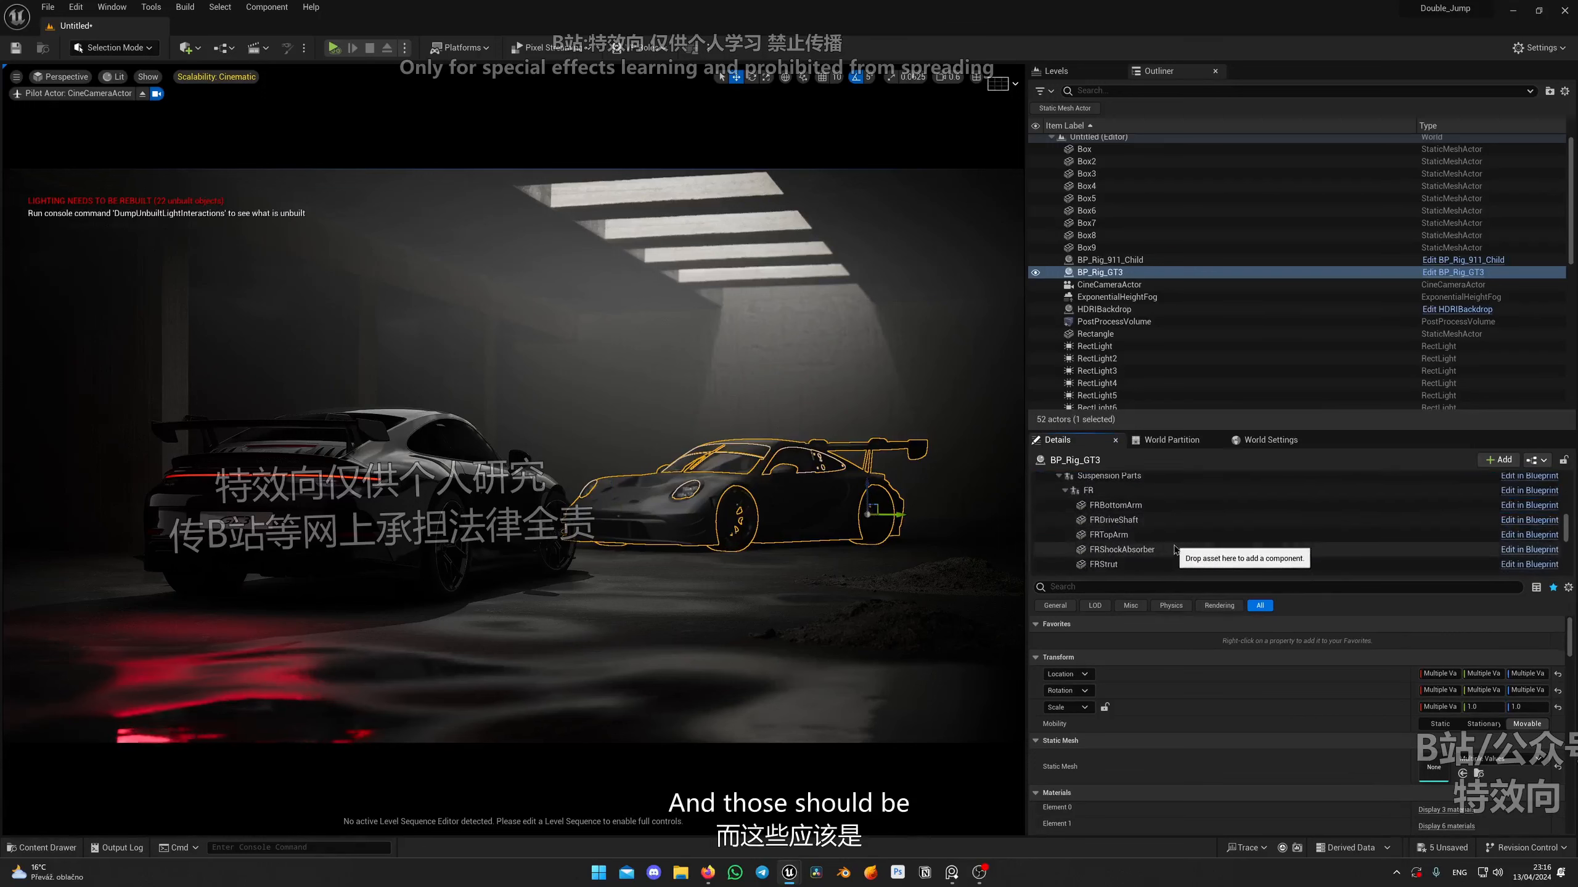
# Filter the properties by "chan" and enable lighting channel 1 for the selected parts and the GT3's window glass.
pyautogui.click(1111, 586)
pyautogui.write('ch')
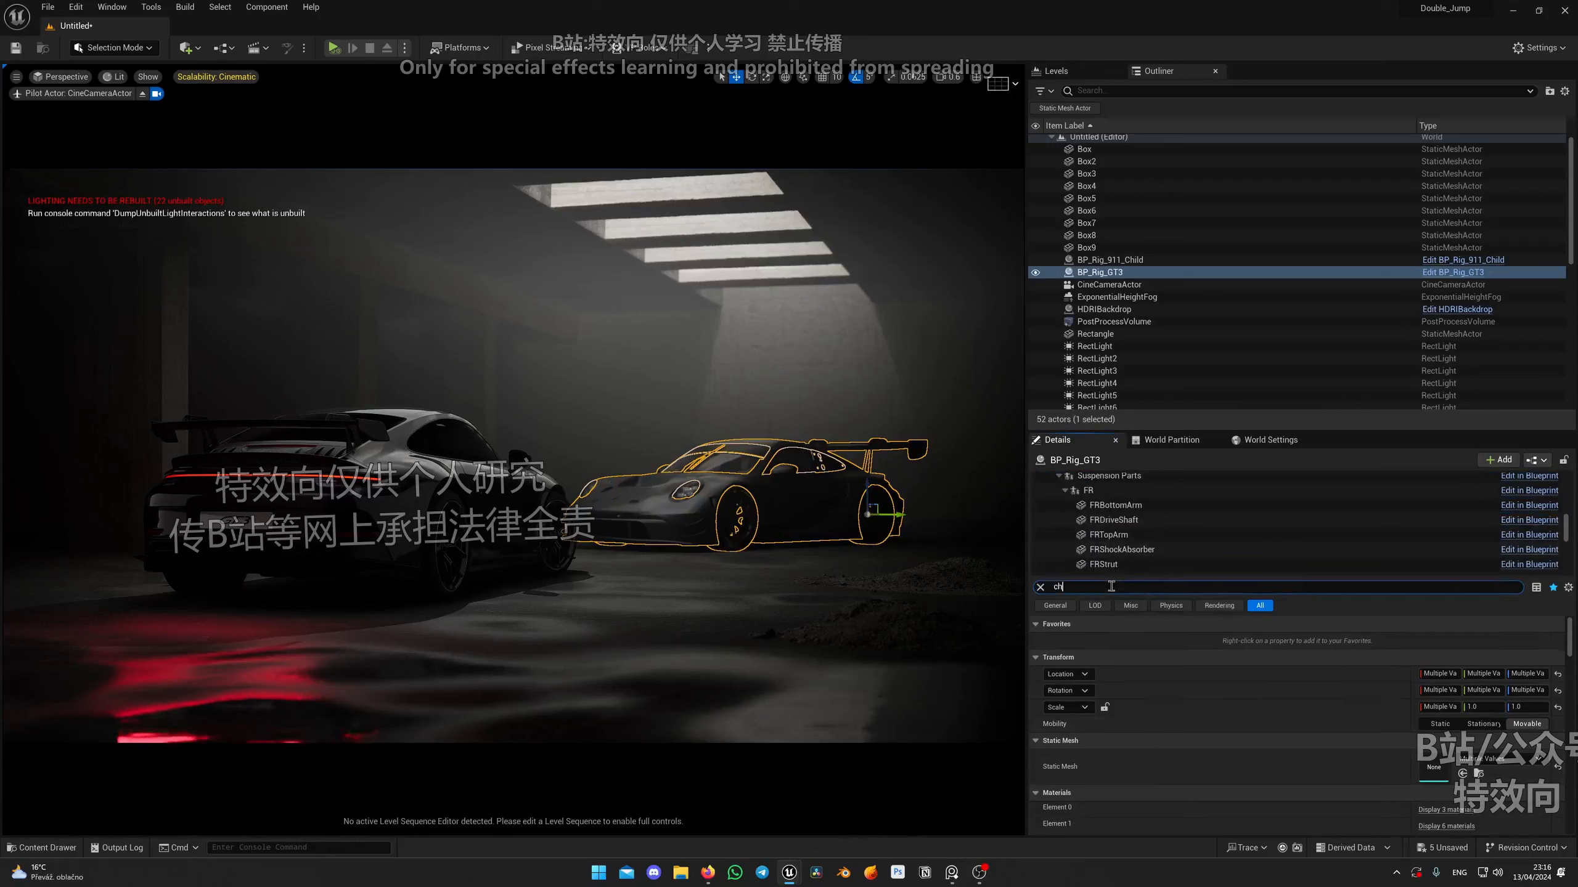
pyautogui.write('an')
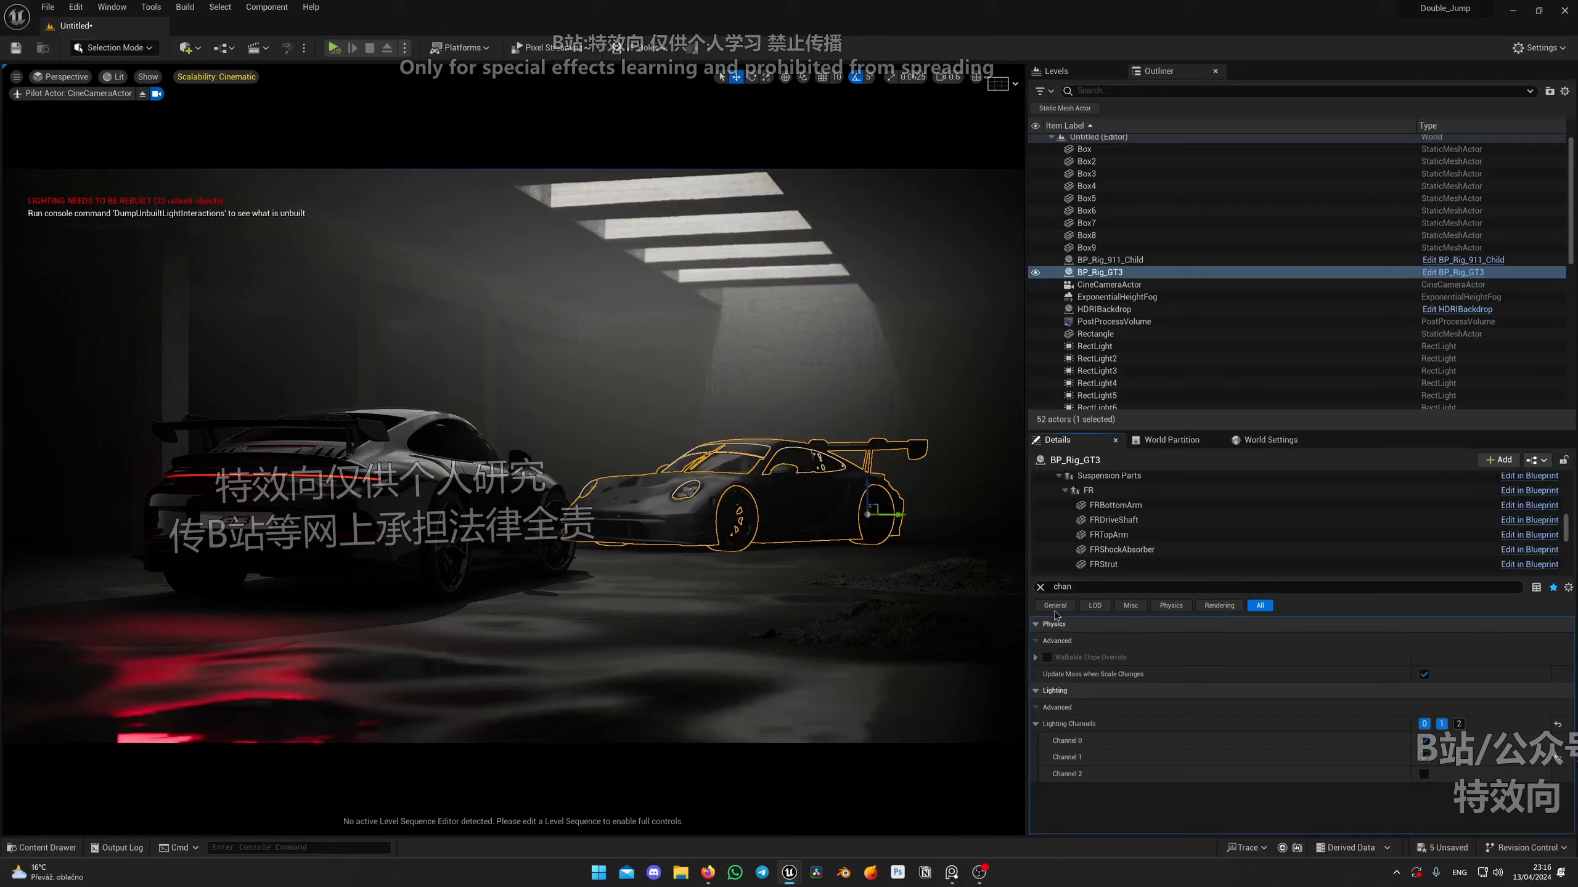
pyautogui.click(788, 457)
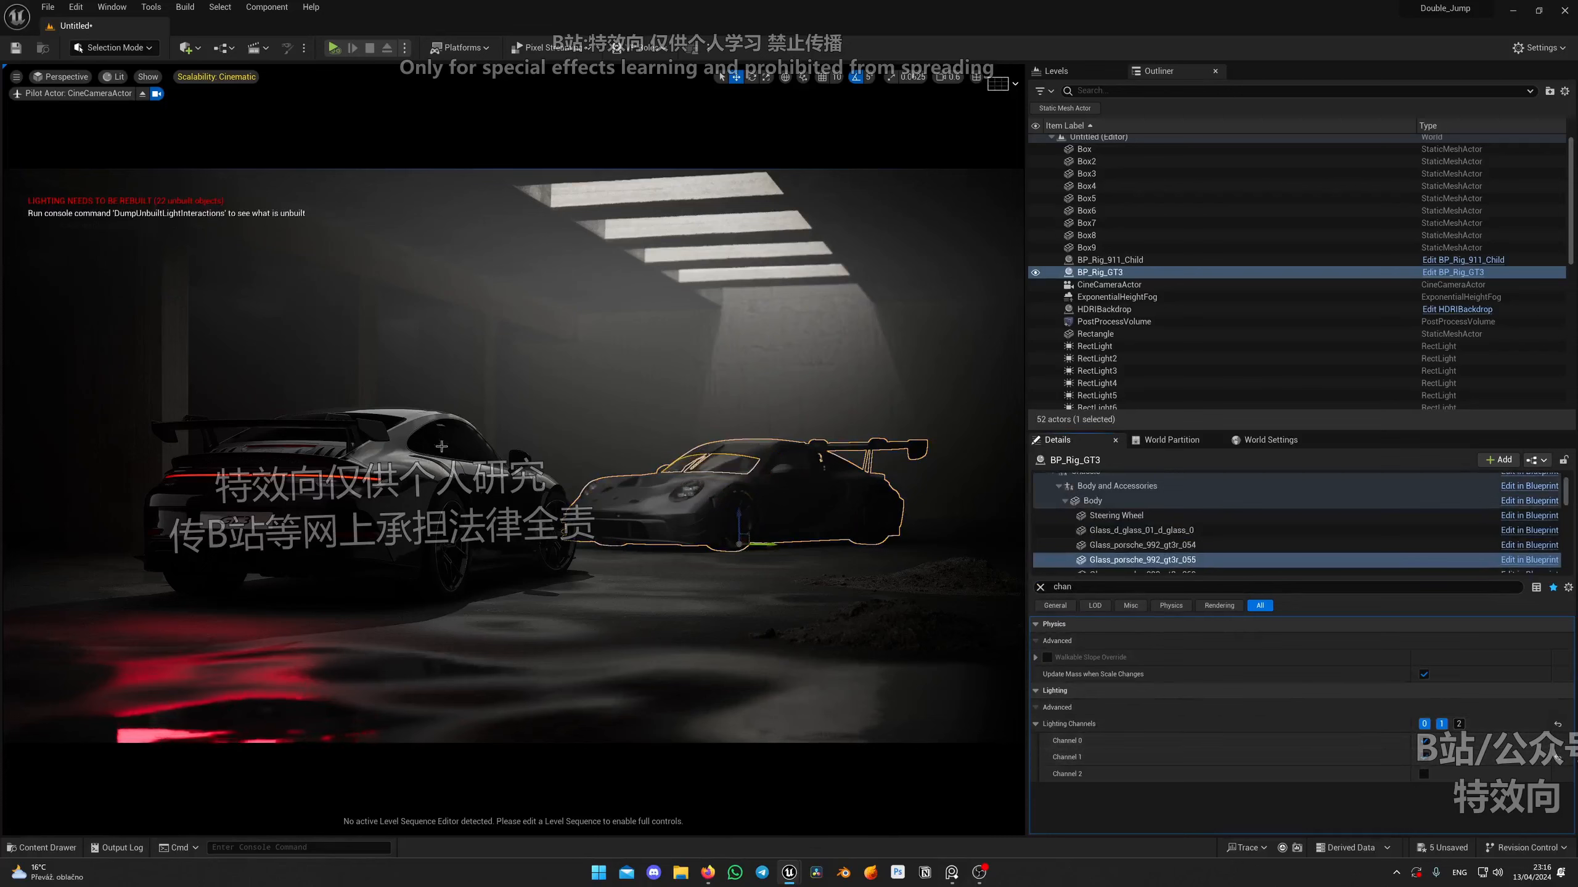
# Enable lighting channel 1 on the 911's glass pieces Glass_d_glass_09, Glass_d_glass_06 and Glass_d_glass_07.
pyautogui.click(460, 507)
pyautogui.scroll(-2, 1137, 530)
pyautogui.click(1137, 530)
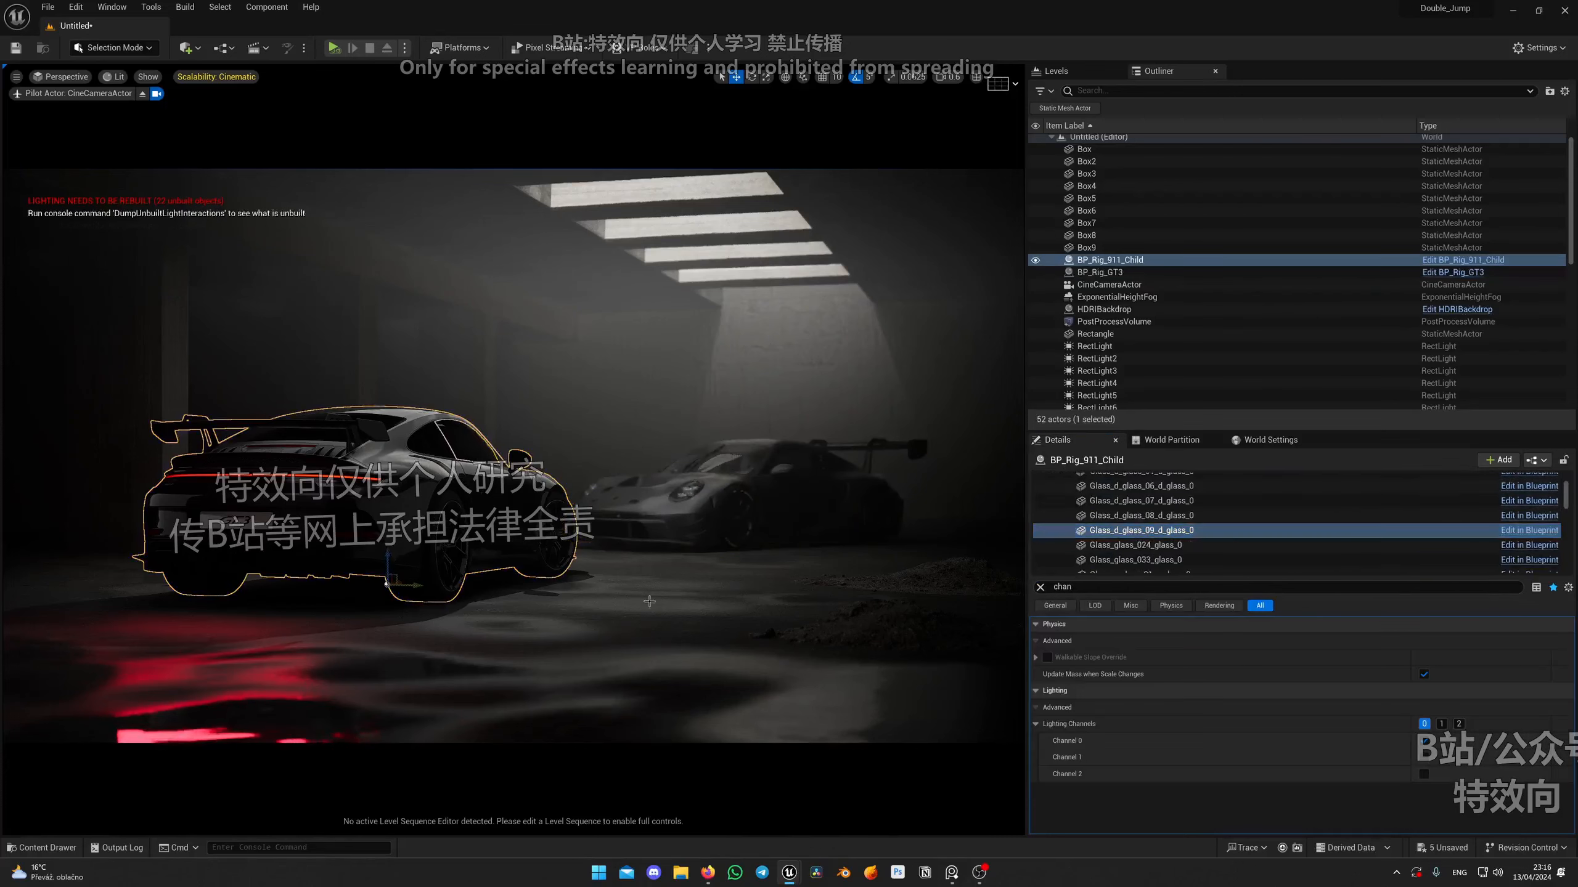
pyautogui.click(1423, 761)
pyautogui.click(433, 445)
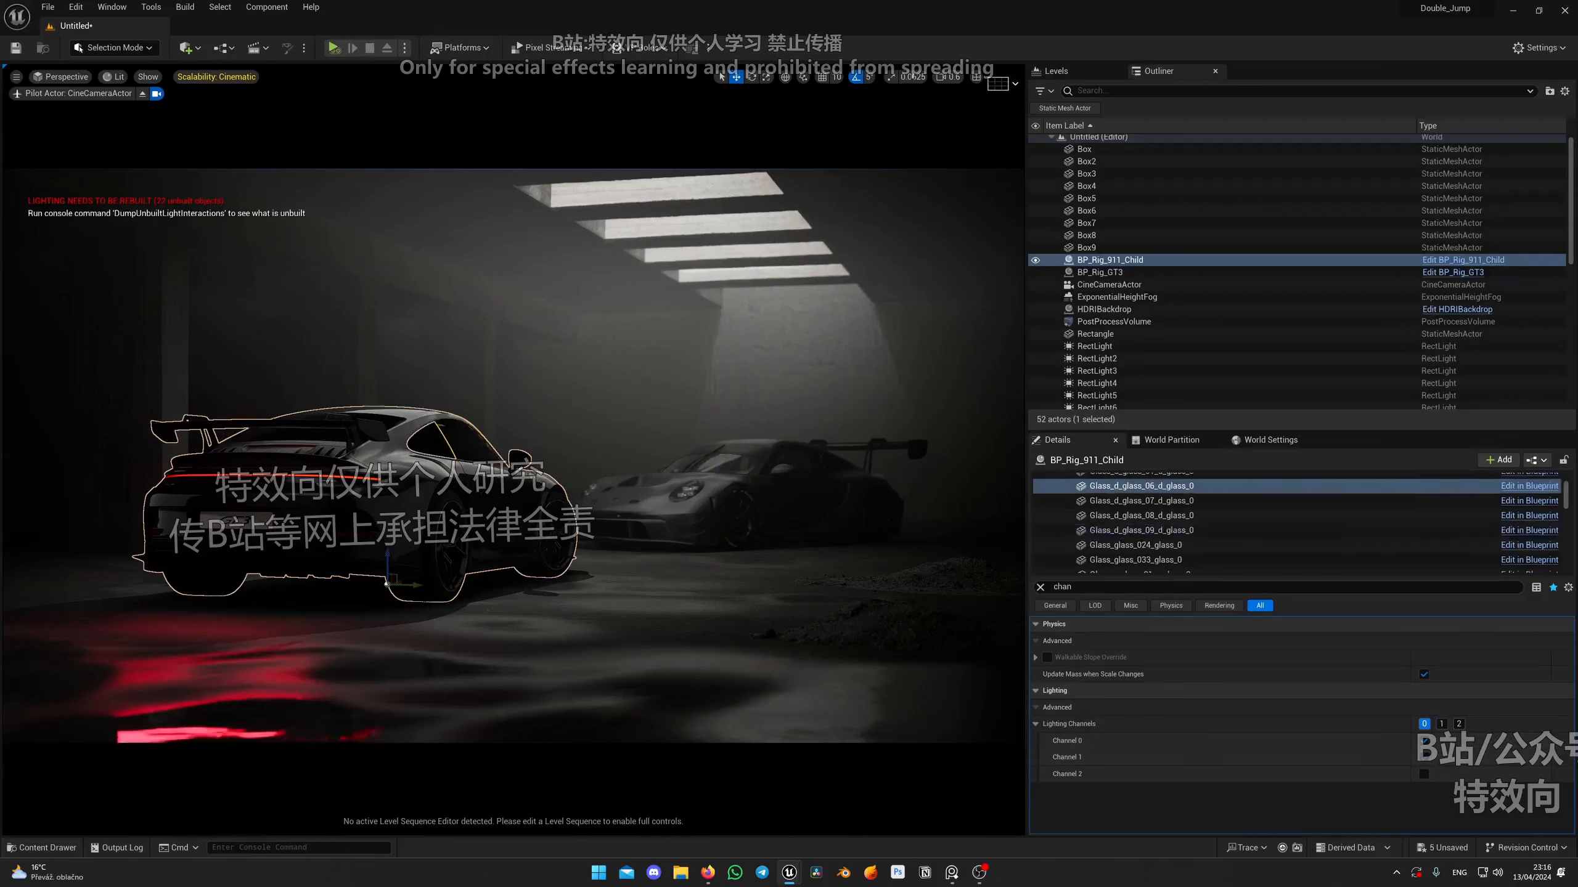
pyautogui.click(1424, 759)
pyautogui.click(382, 422)
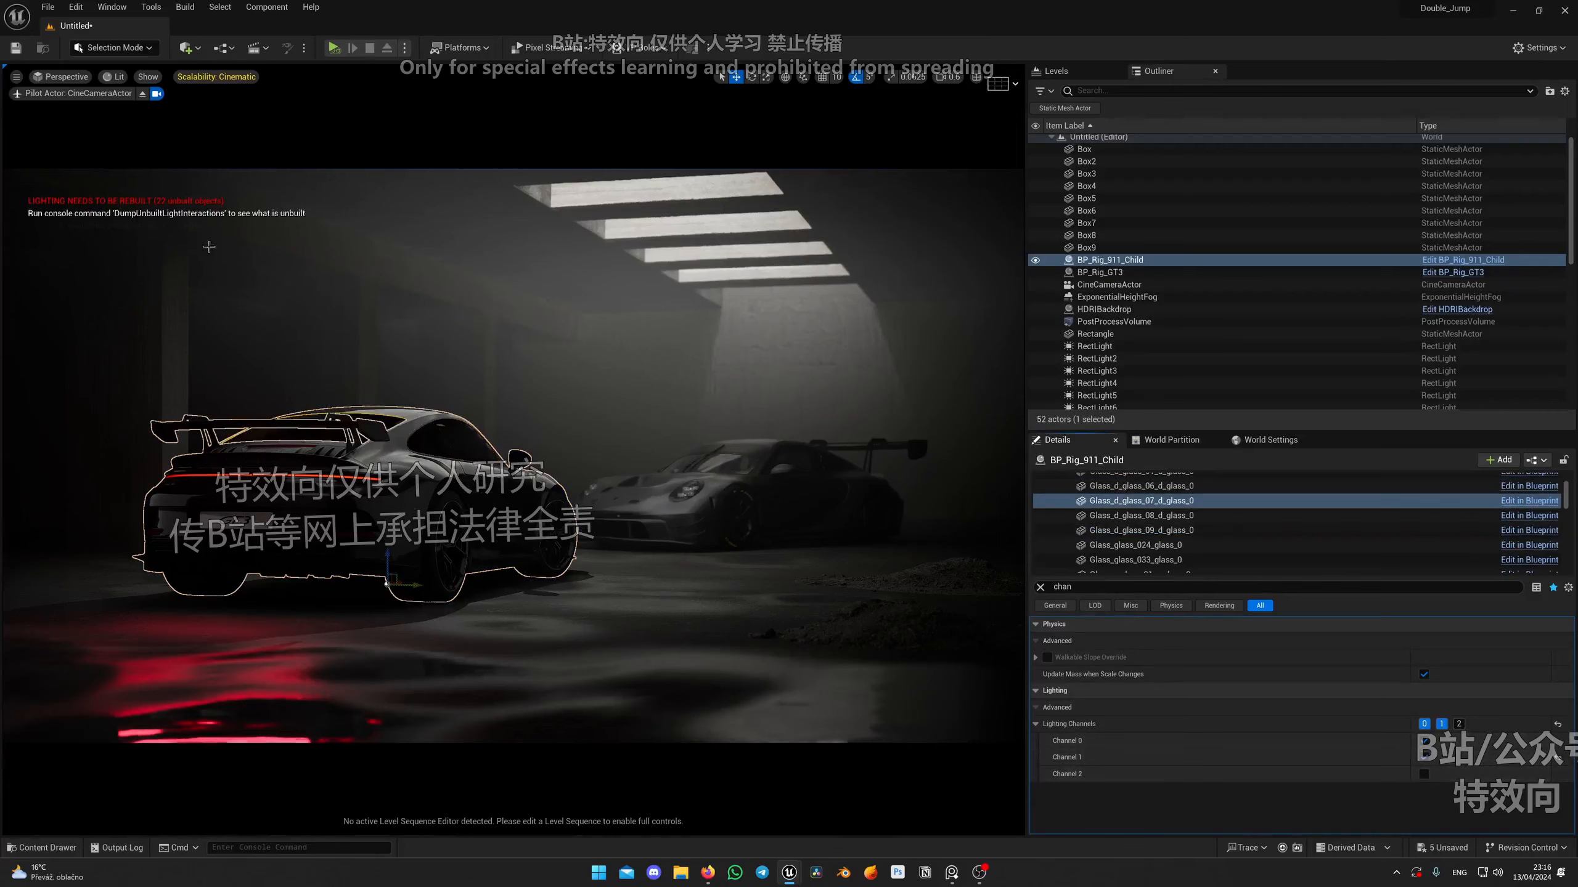
# Inspect both cars from outside the camera view, then return to the CineCameraActor view and review the lights in the scene.
pyautogui.click(142, 94)
pyautogui.scroll(8, 733, 529)
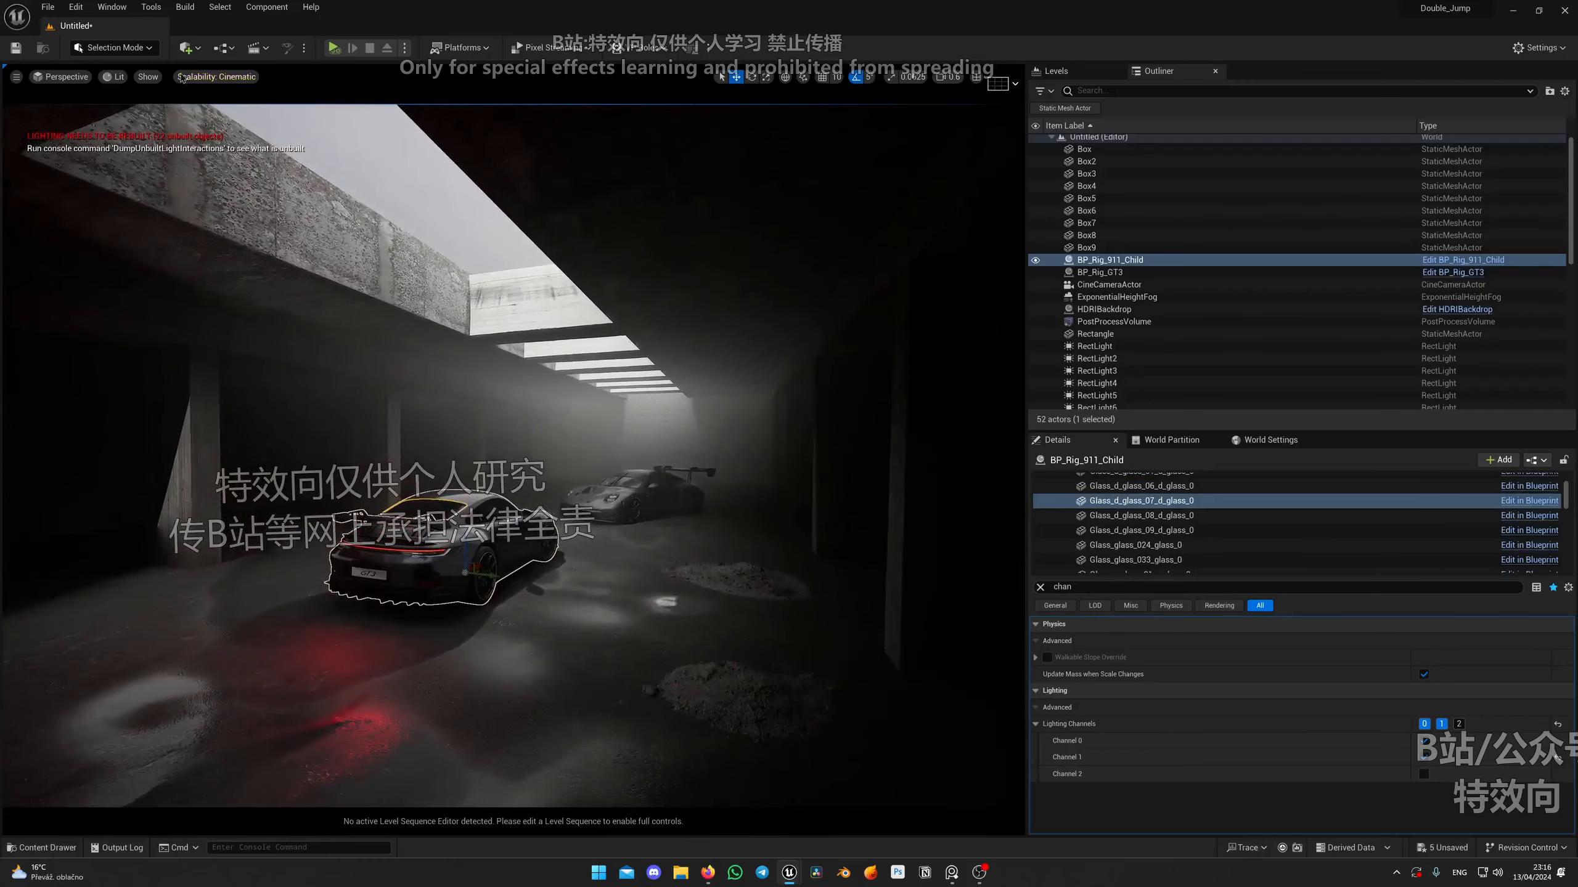
pyautogui.click(63, 77)
pyautogui.click(124, 281)
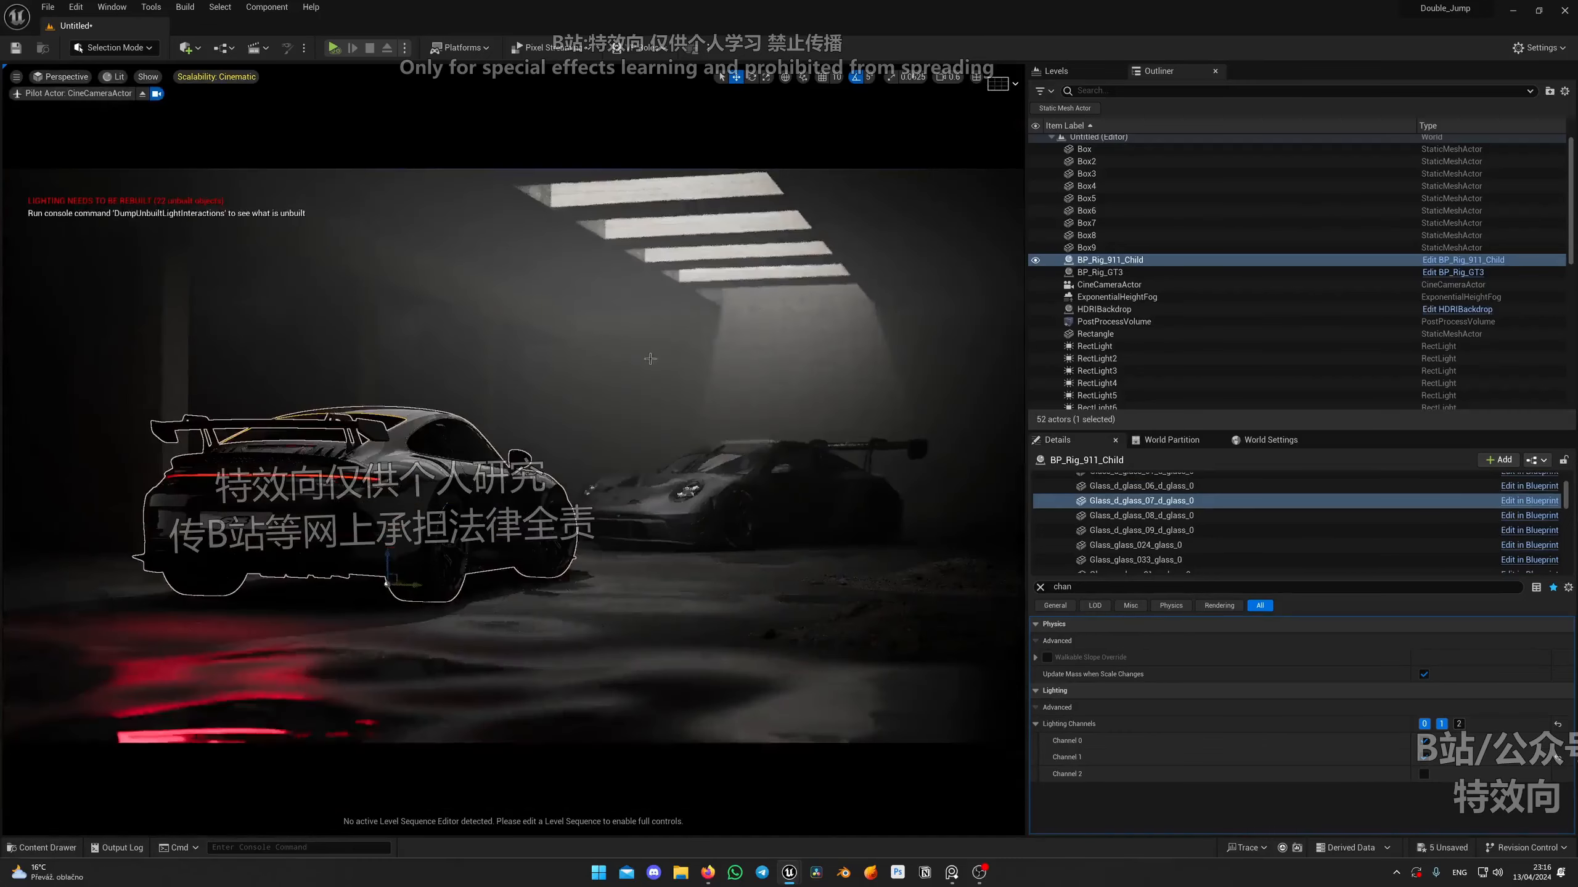
pyautogui.click(738, 394)
pyautogui.press('g')
pyautogui.press('g')
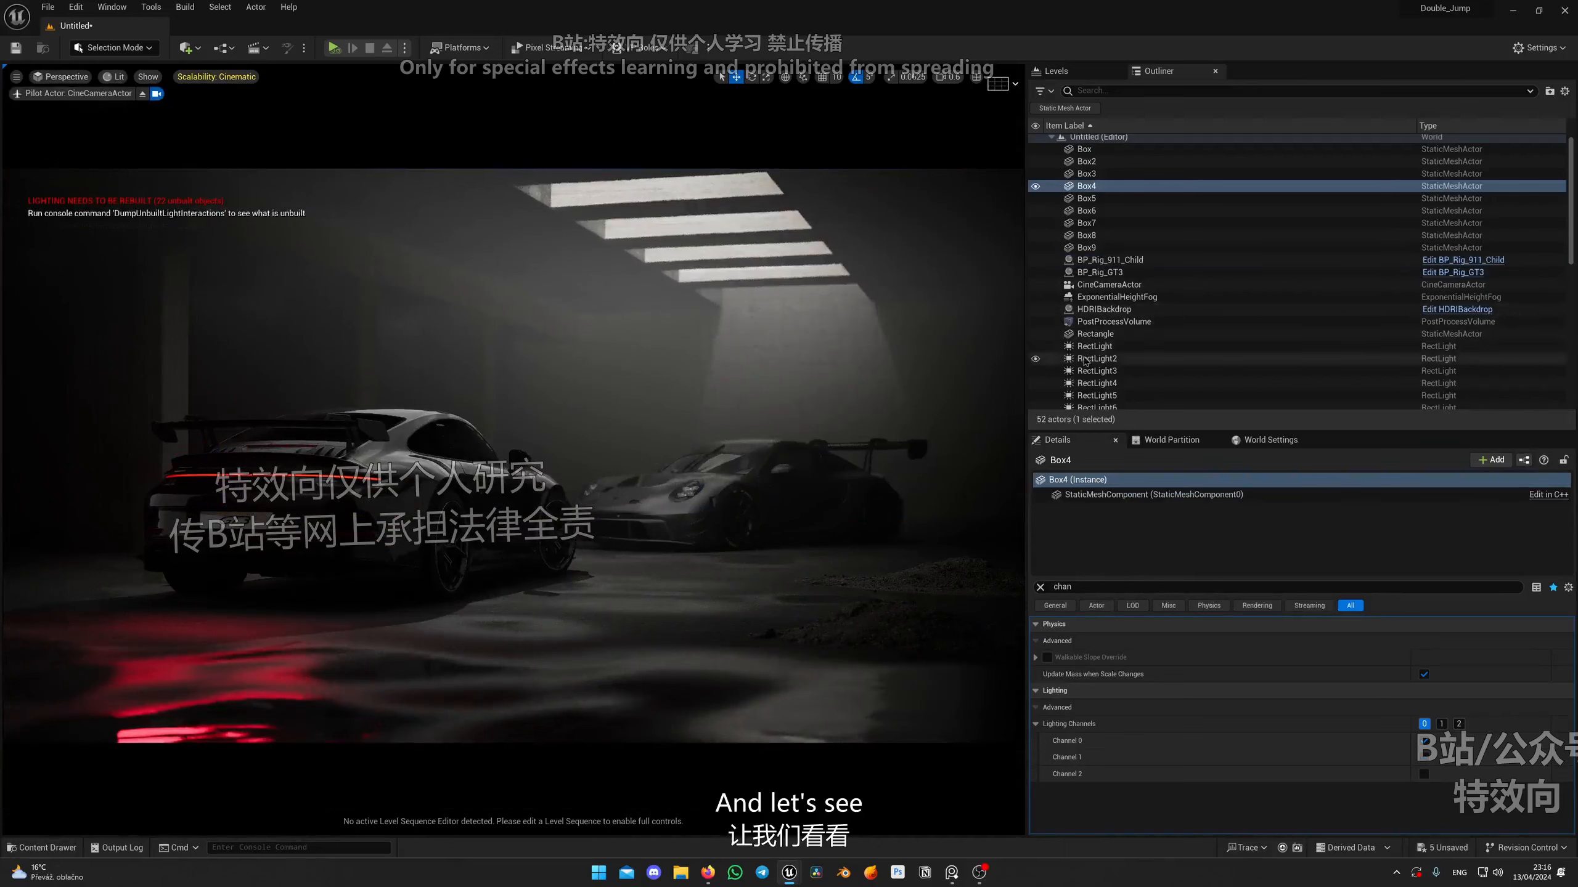
pyautogui.scroll(-4, 1150, 321)
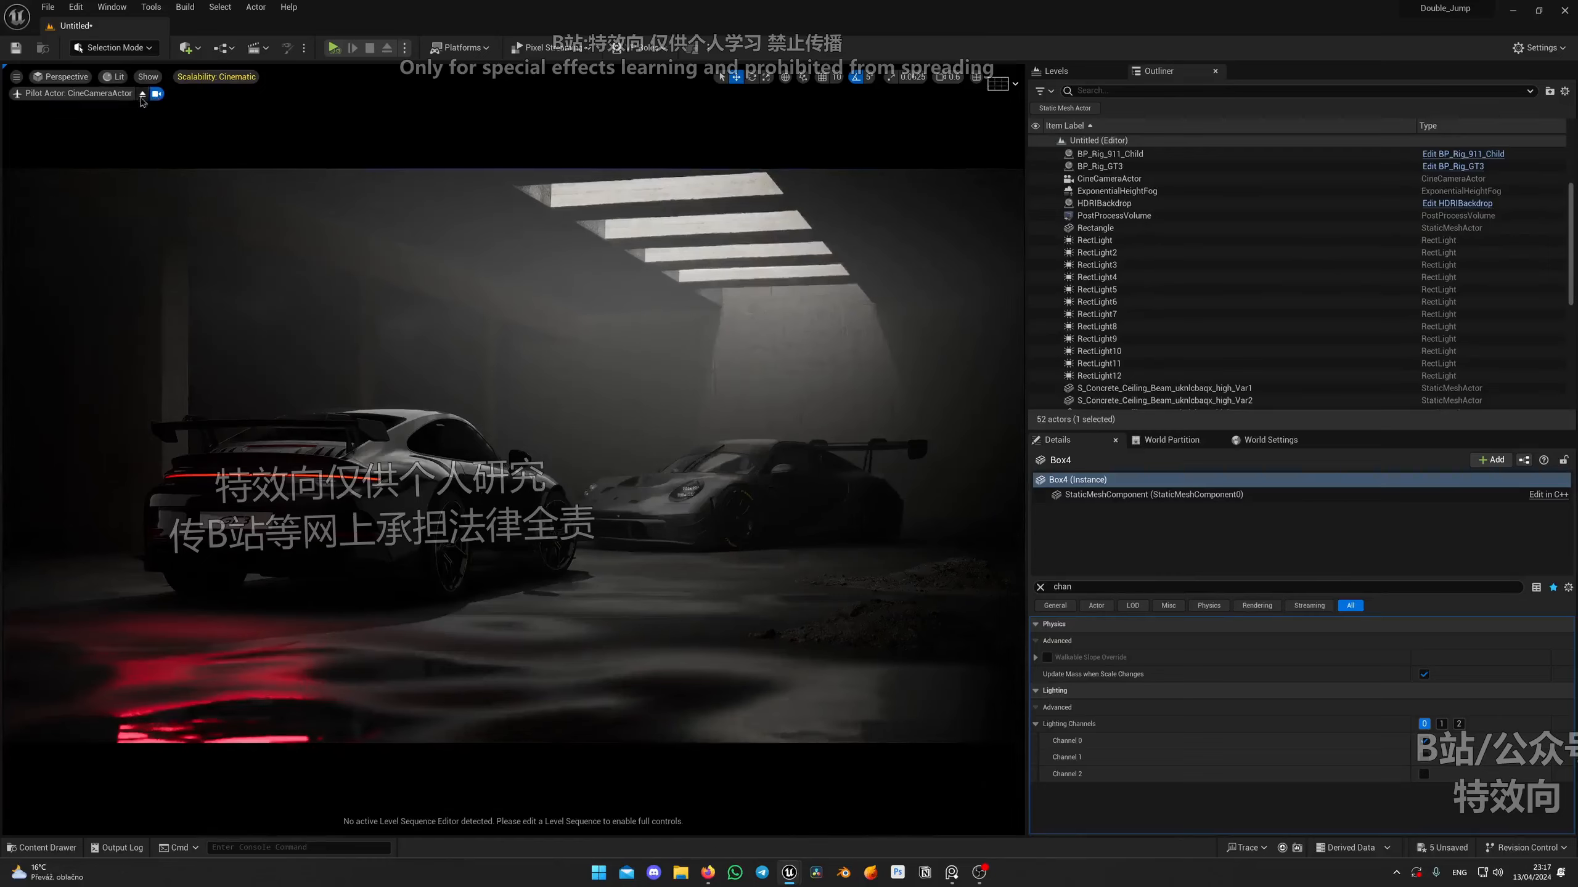
# Leave the camera view and go above the roof skylights with the light icons displayed.
pyautogui.click(143, 95)
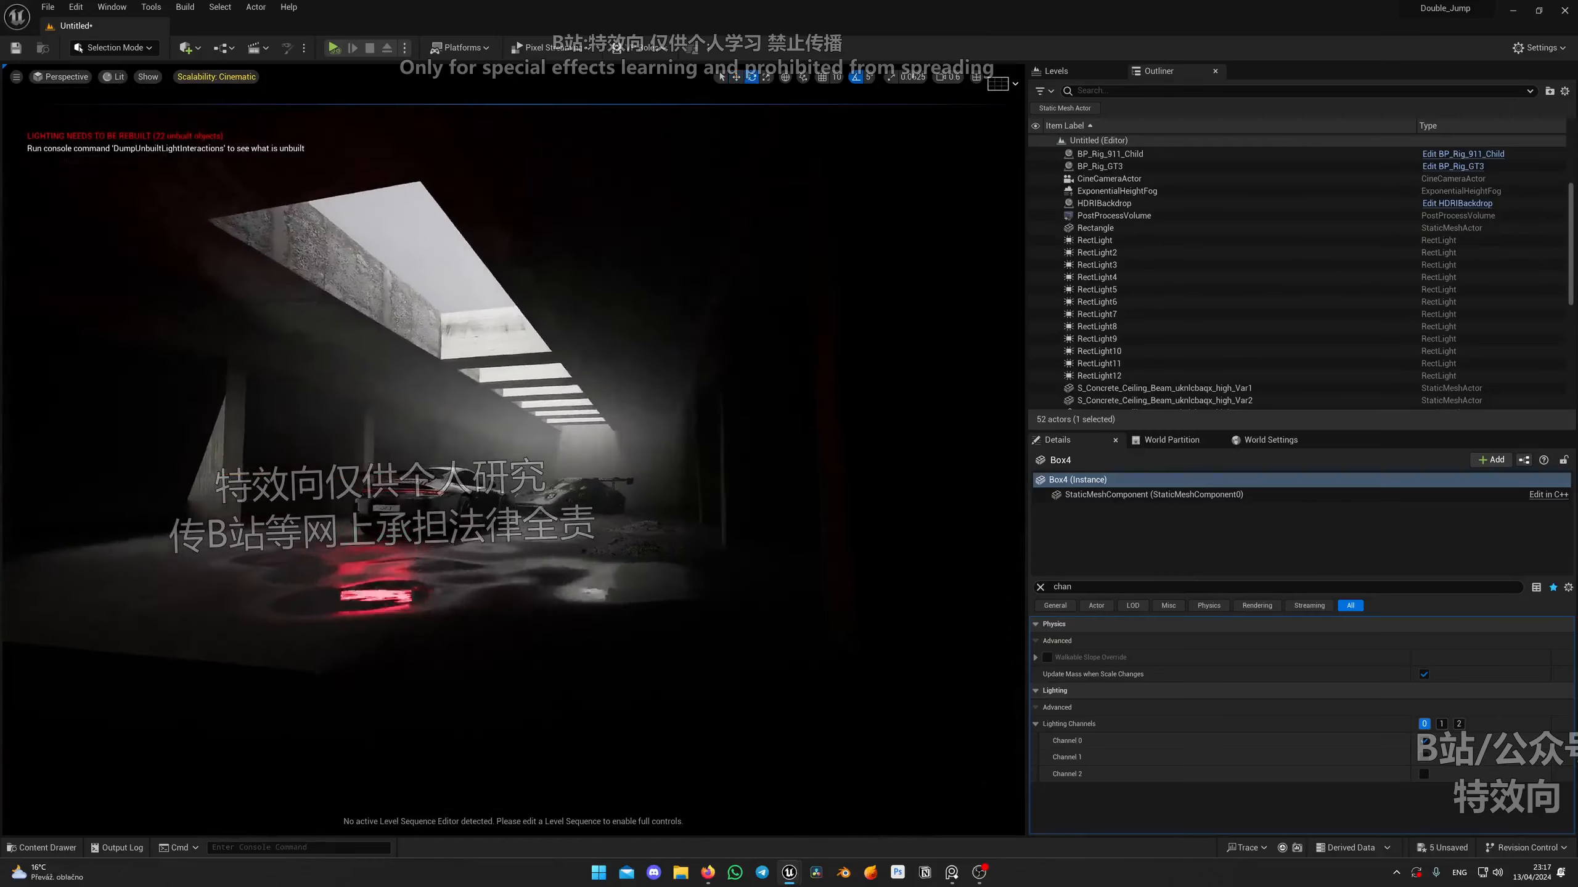
pyautogui.moveTo(385, 323); pyautogui.dragTo(373, 398, button='right')
pyautogui.scroll(3, 385, 348)
pyautogui.press('e')
pyautogui.press('g')
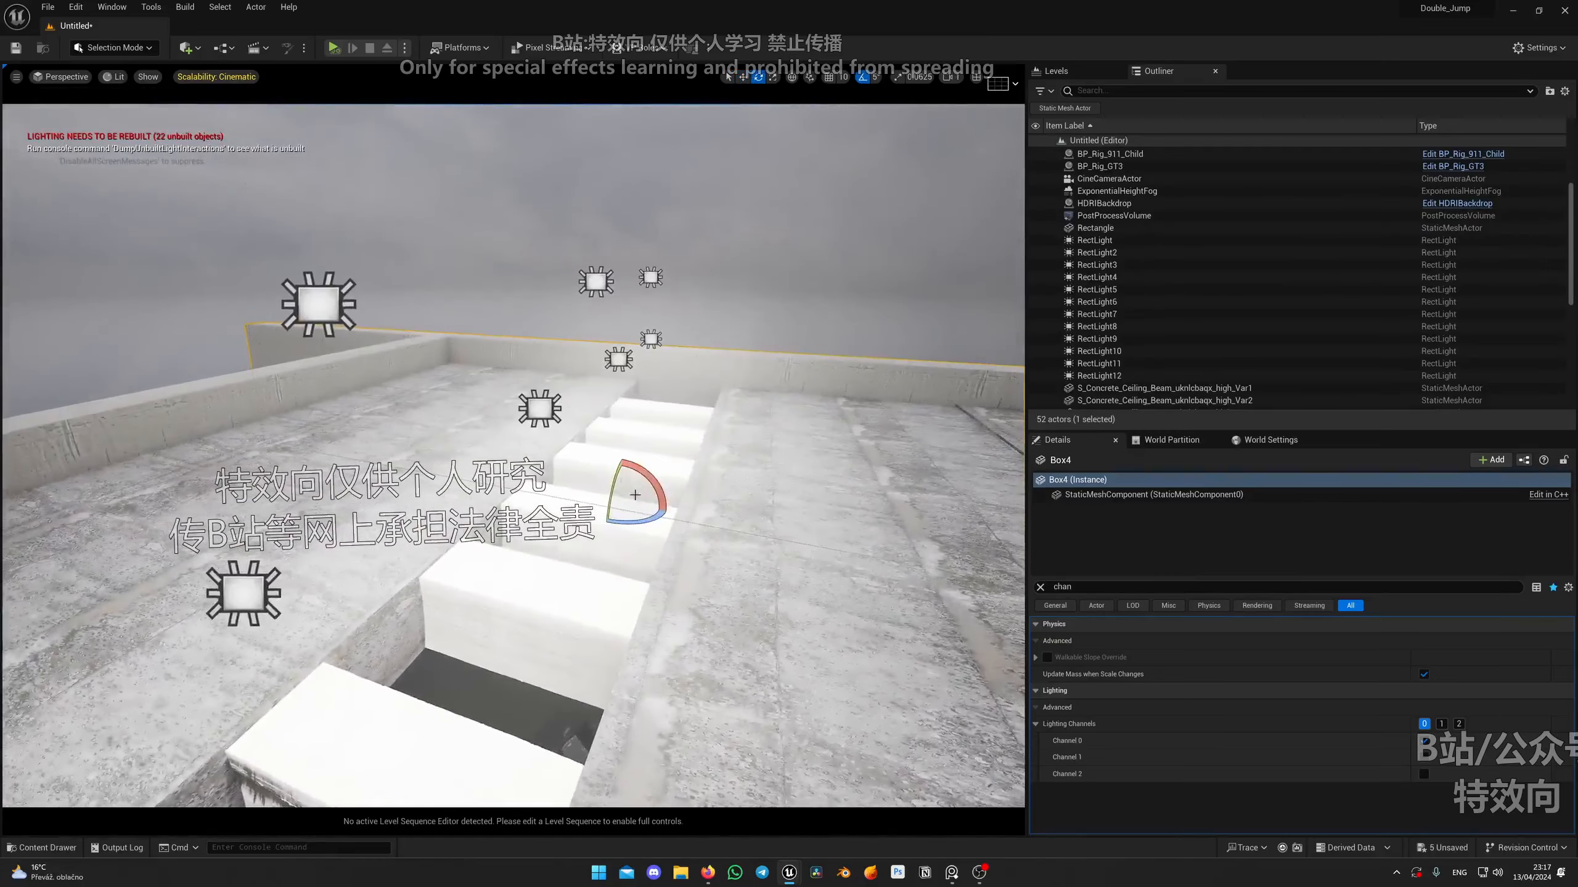
pyautogui.moveTo(623, 416); pyautogui.dragTo(491, 442, button='right')
pyautogui.click(584, 345)
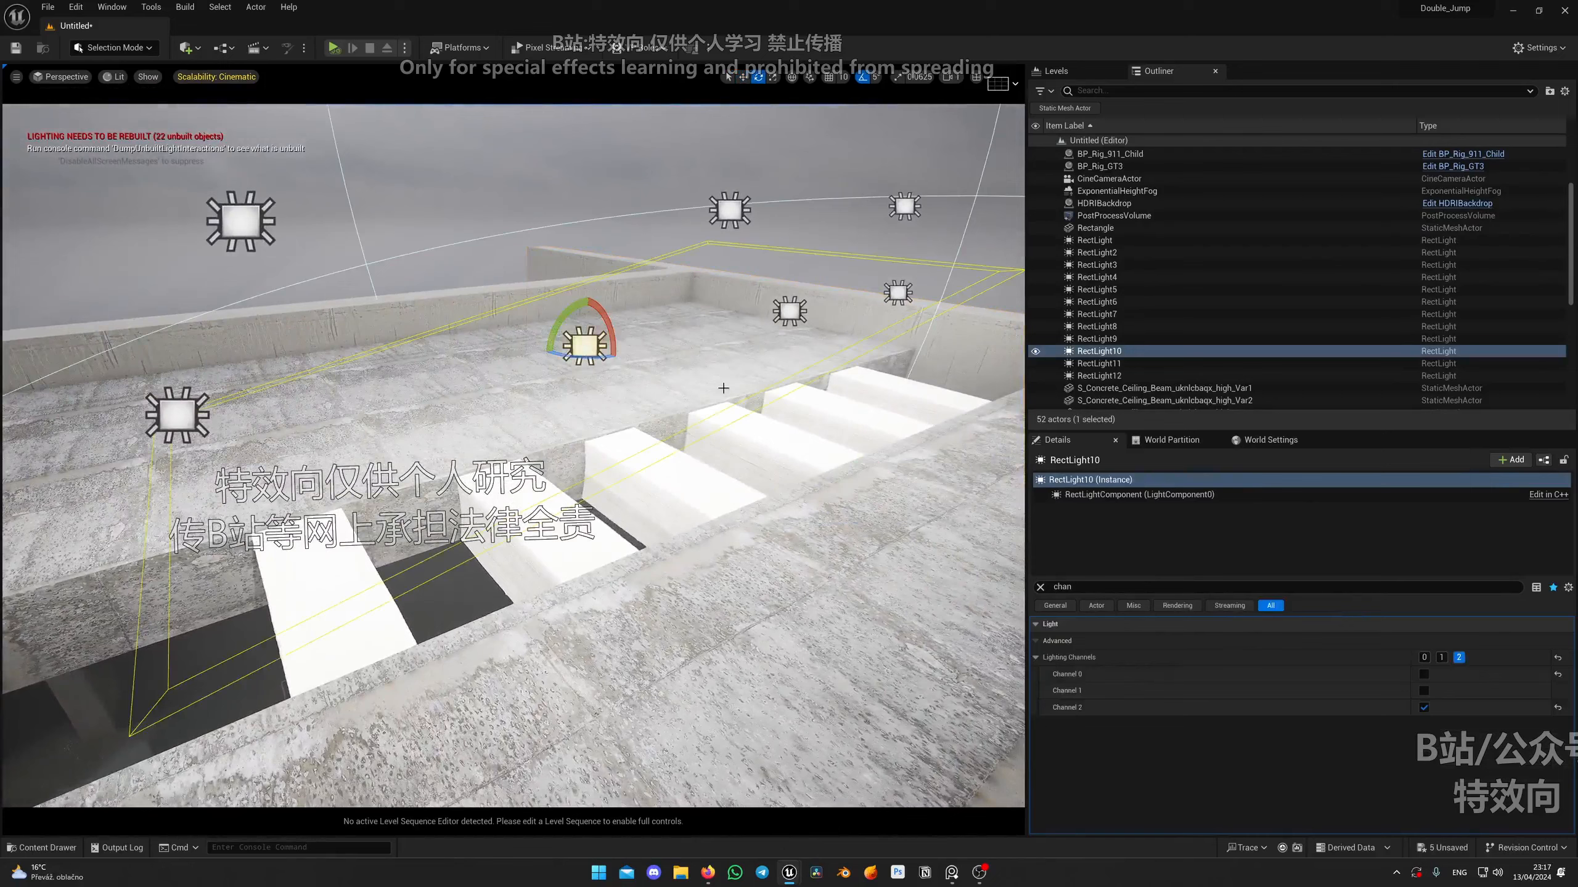
pyautogui.press('Delete')
pyautogui.hotkey('ctrl', 'z')
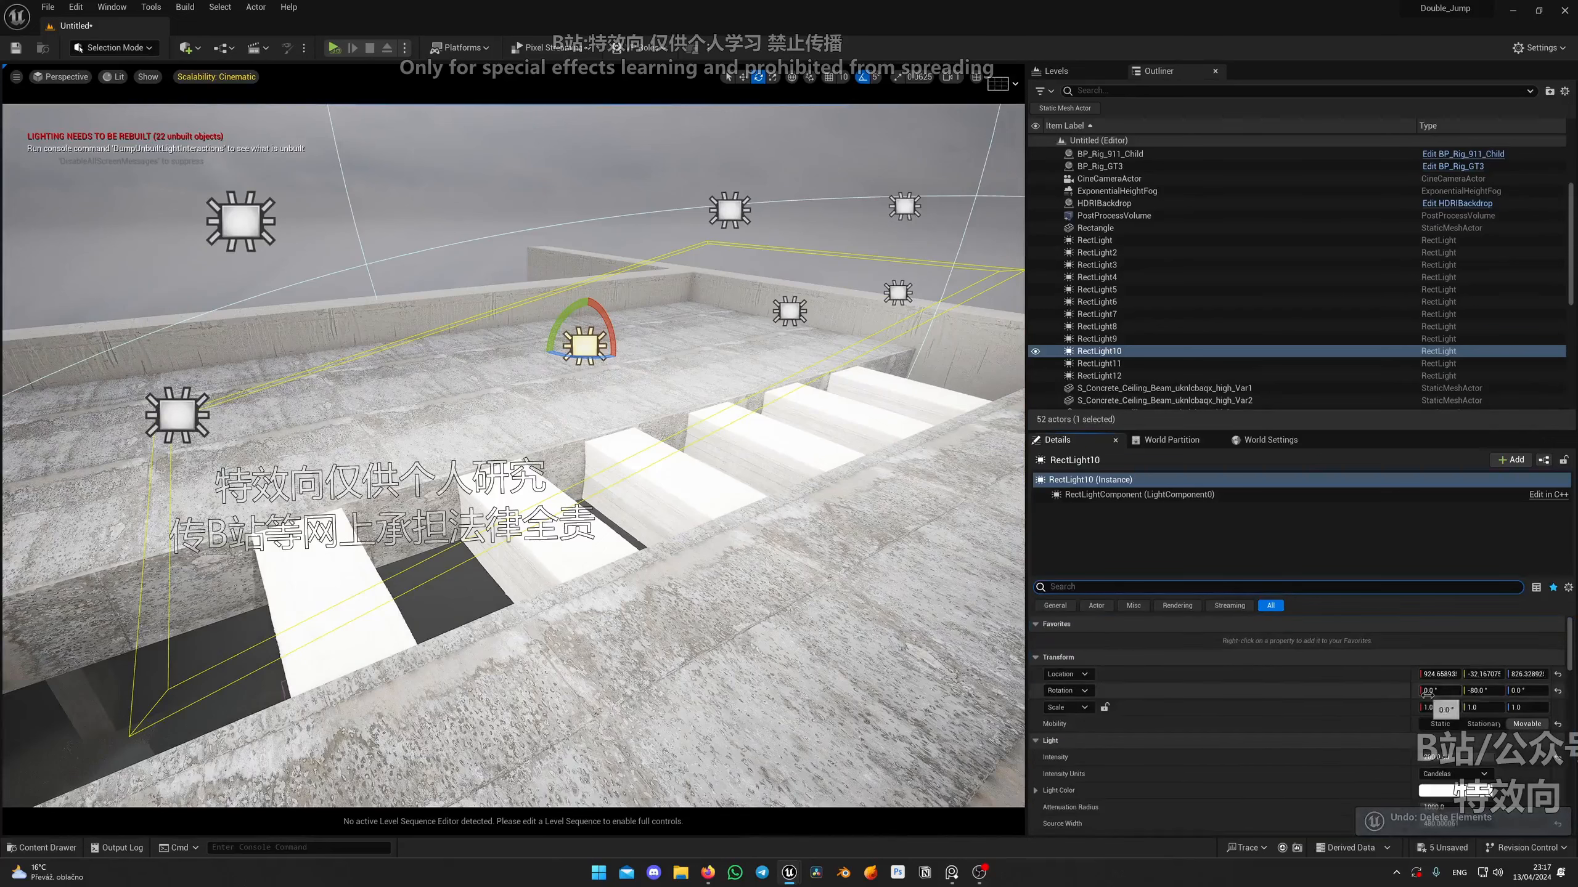
# Delete RectLight4, RectLight5 and RectLight6 above the roof and return to the CineCameraActor view.
pyautogui.click(242, 223)
pyautogui.press('Delete')
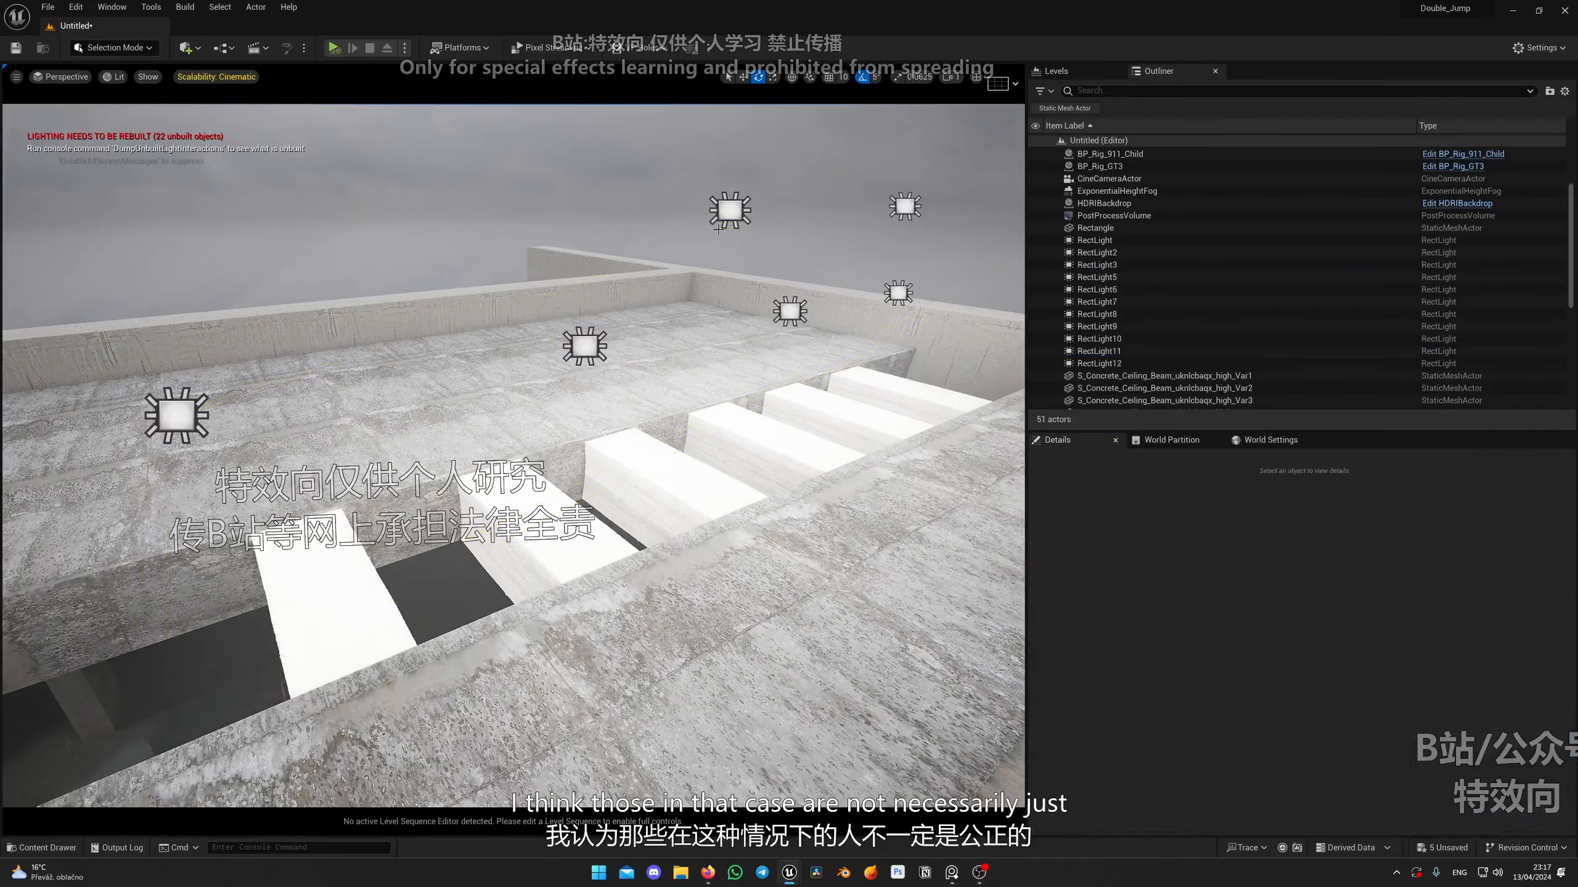
pyautogui.click(729, 210)
pyautogui.press('Delete')
pyautogui.click(910, 206)
pyautogui.press('Delete')
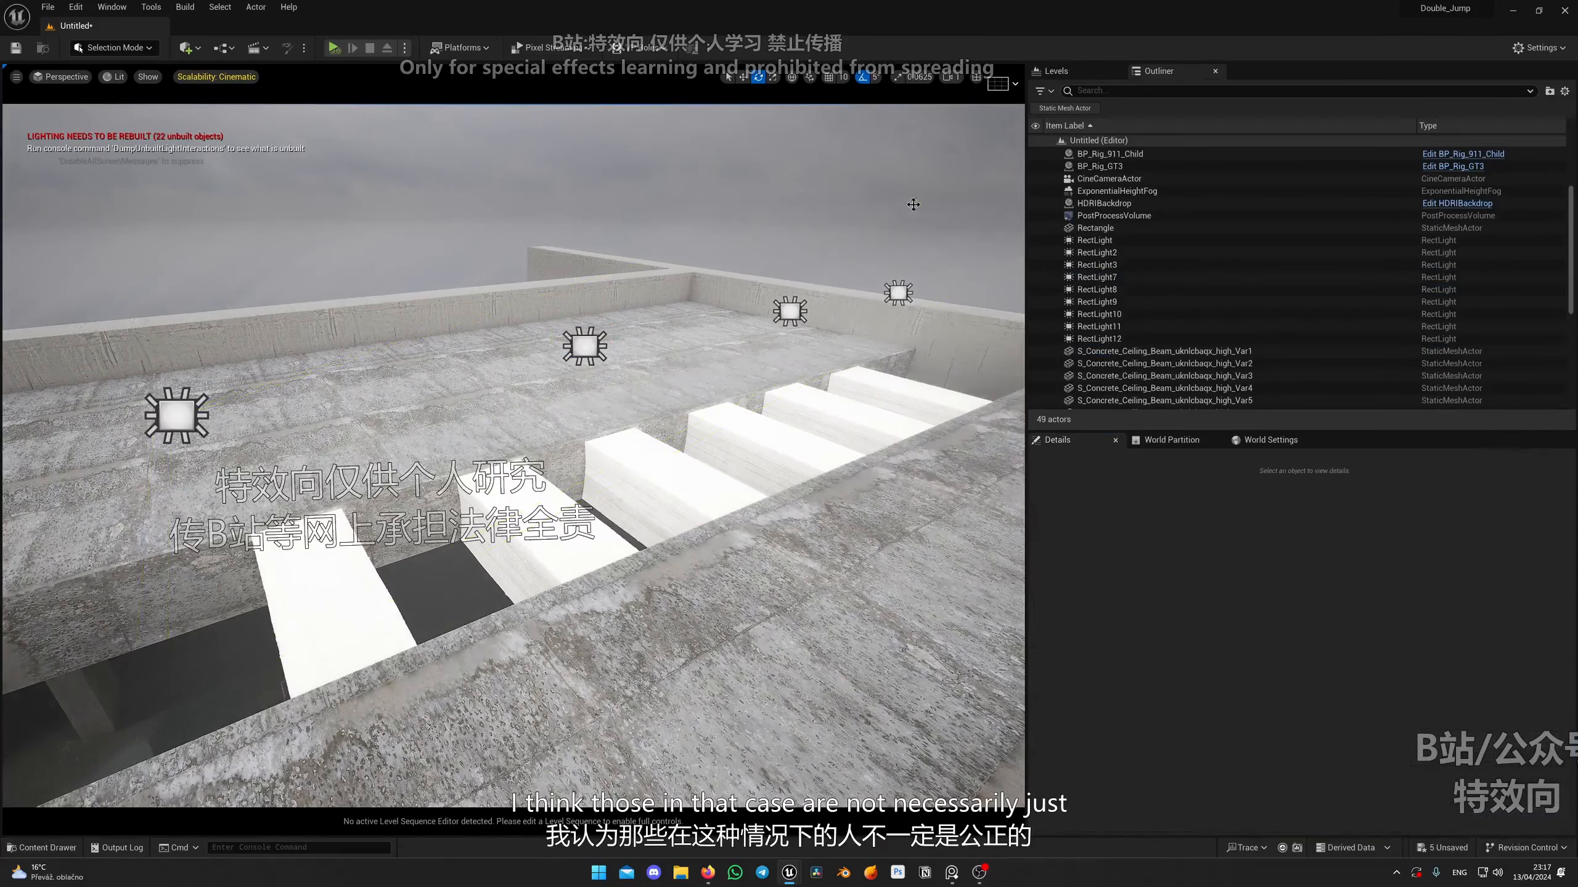
pyautogui.click(61, 76)
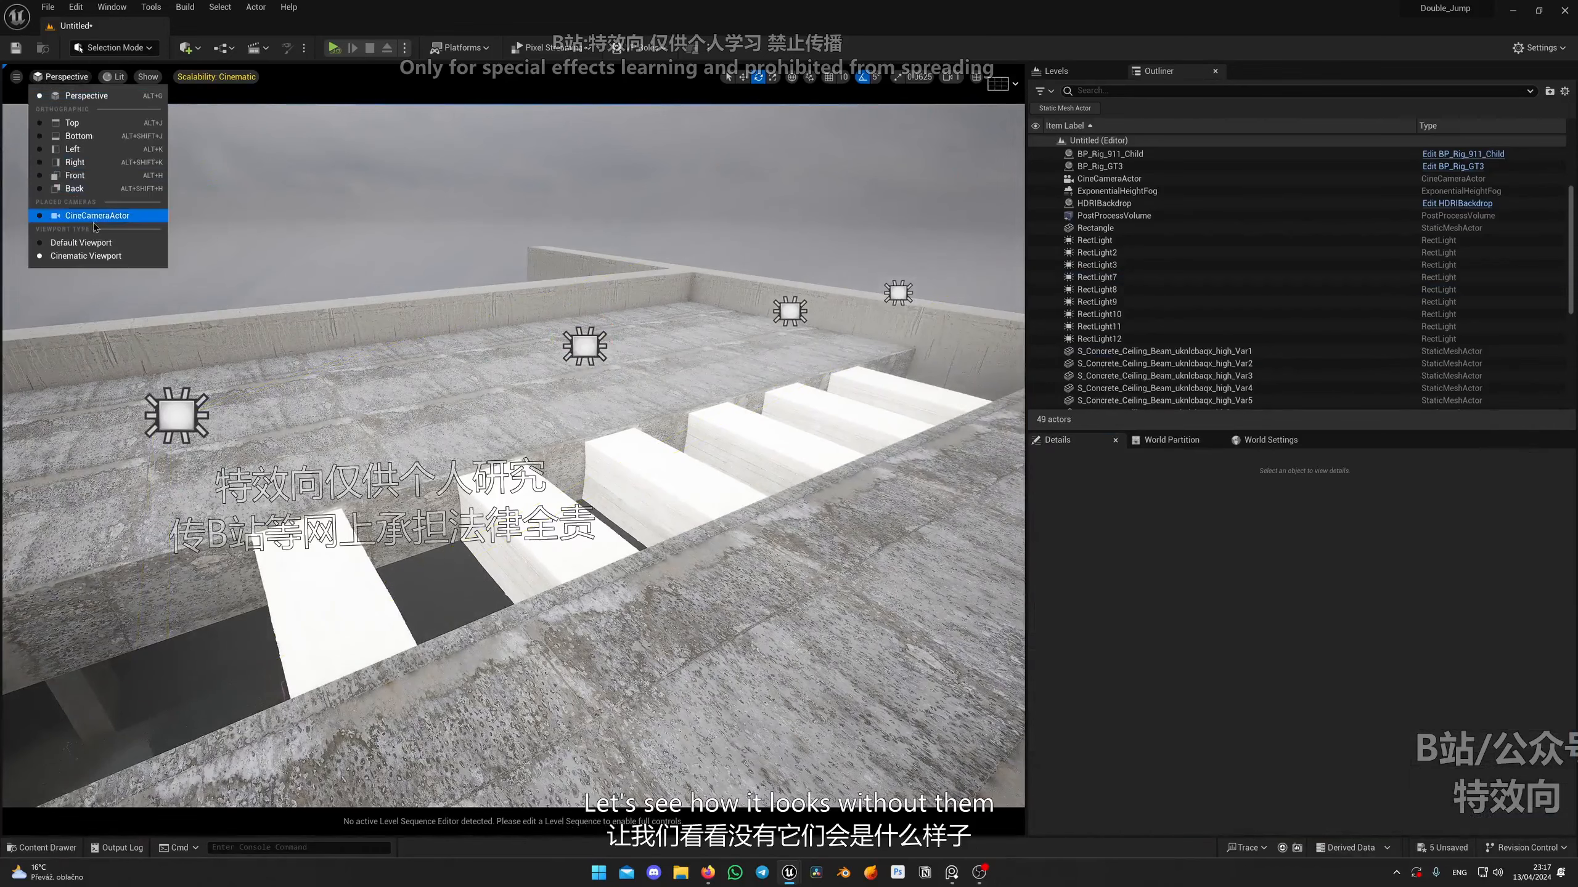
pyautogui.click(87, 222)
pyautogui.press('g')
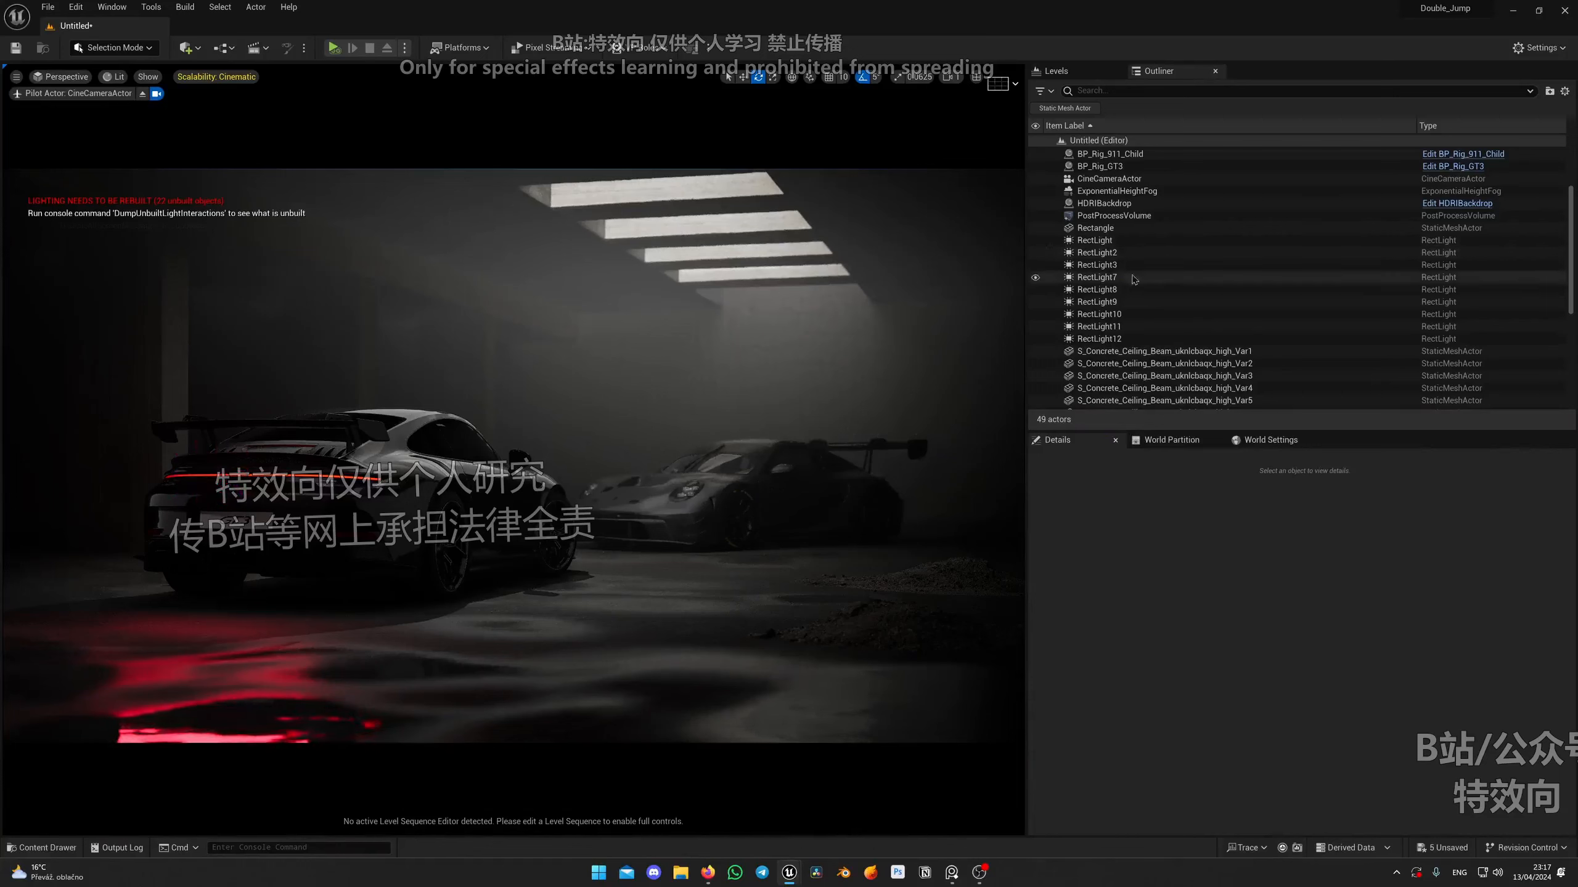
# Set the white balance temperature of the PostProcessVolume to 5500.
pyautogui.click(1114, 216)
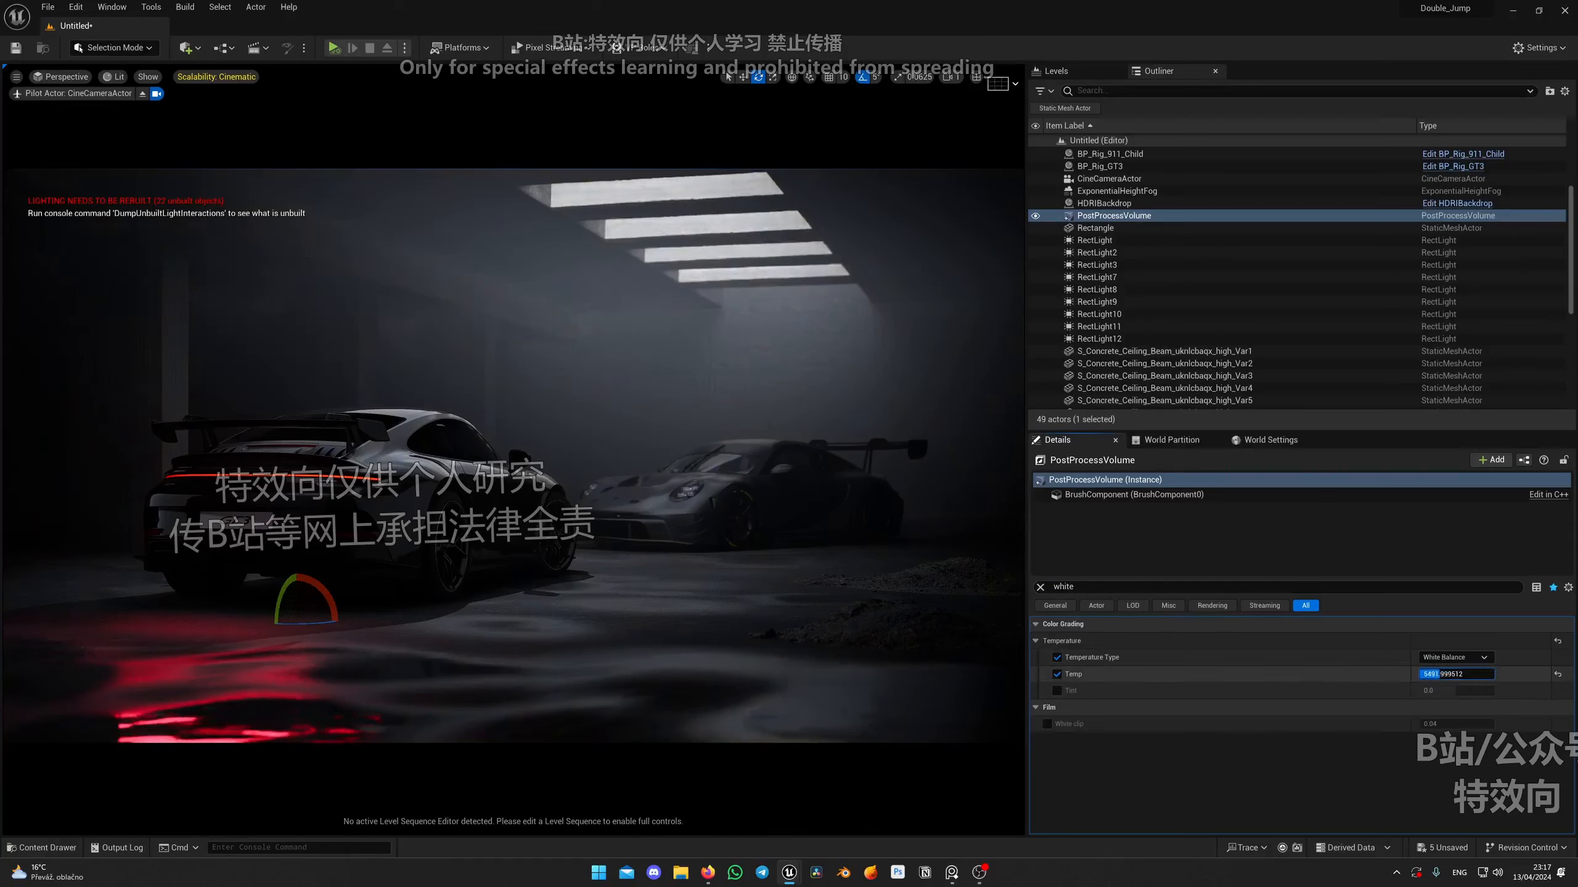
pyautogui.click(1473, 674)
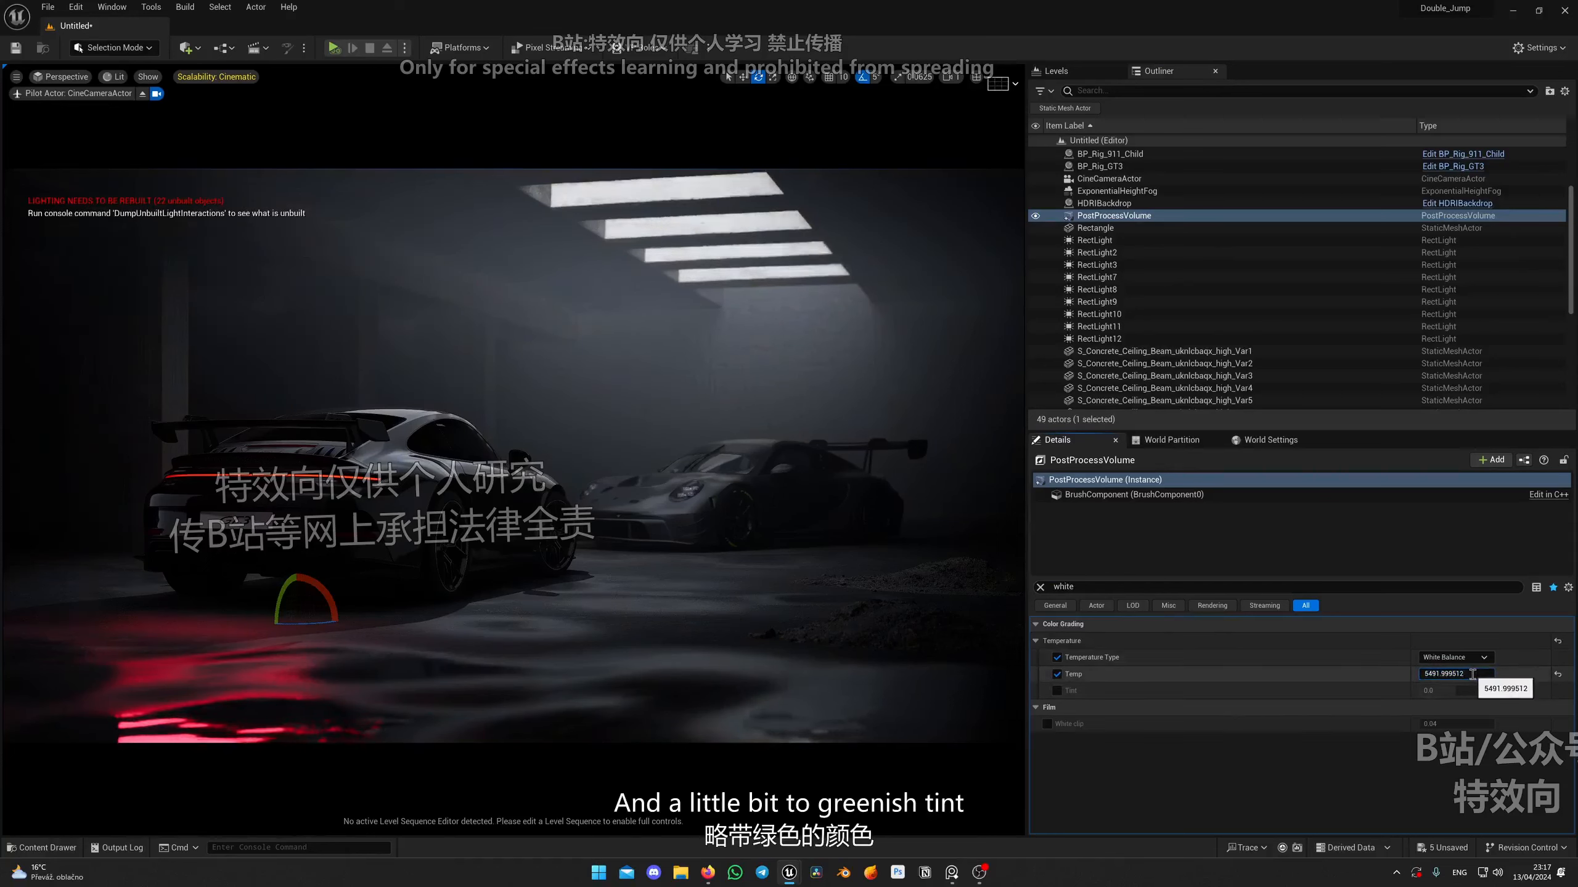
pyautogui.write('5500')
pyautogui.press('Return')
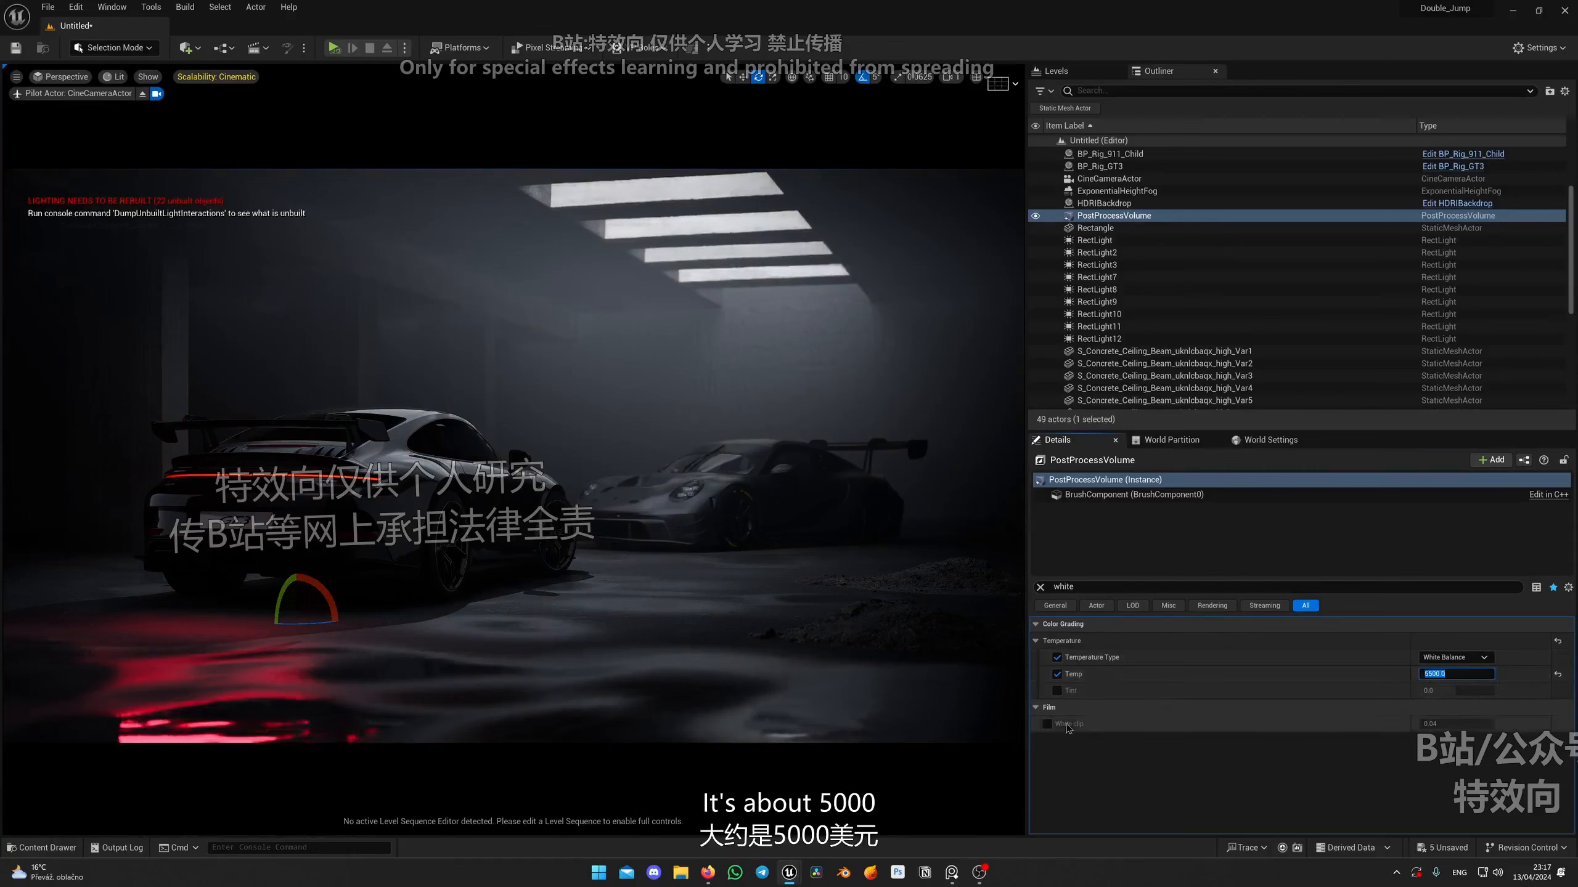
# Enable the PostProcessVolume's Tint with -1, then soften it to a subtle tint and deselect the volume.
pyautogui.click(1482, 691)
pyautogui.write('-1')
pyautogui.press('Return')
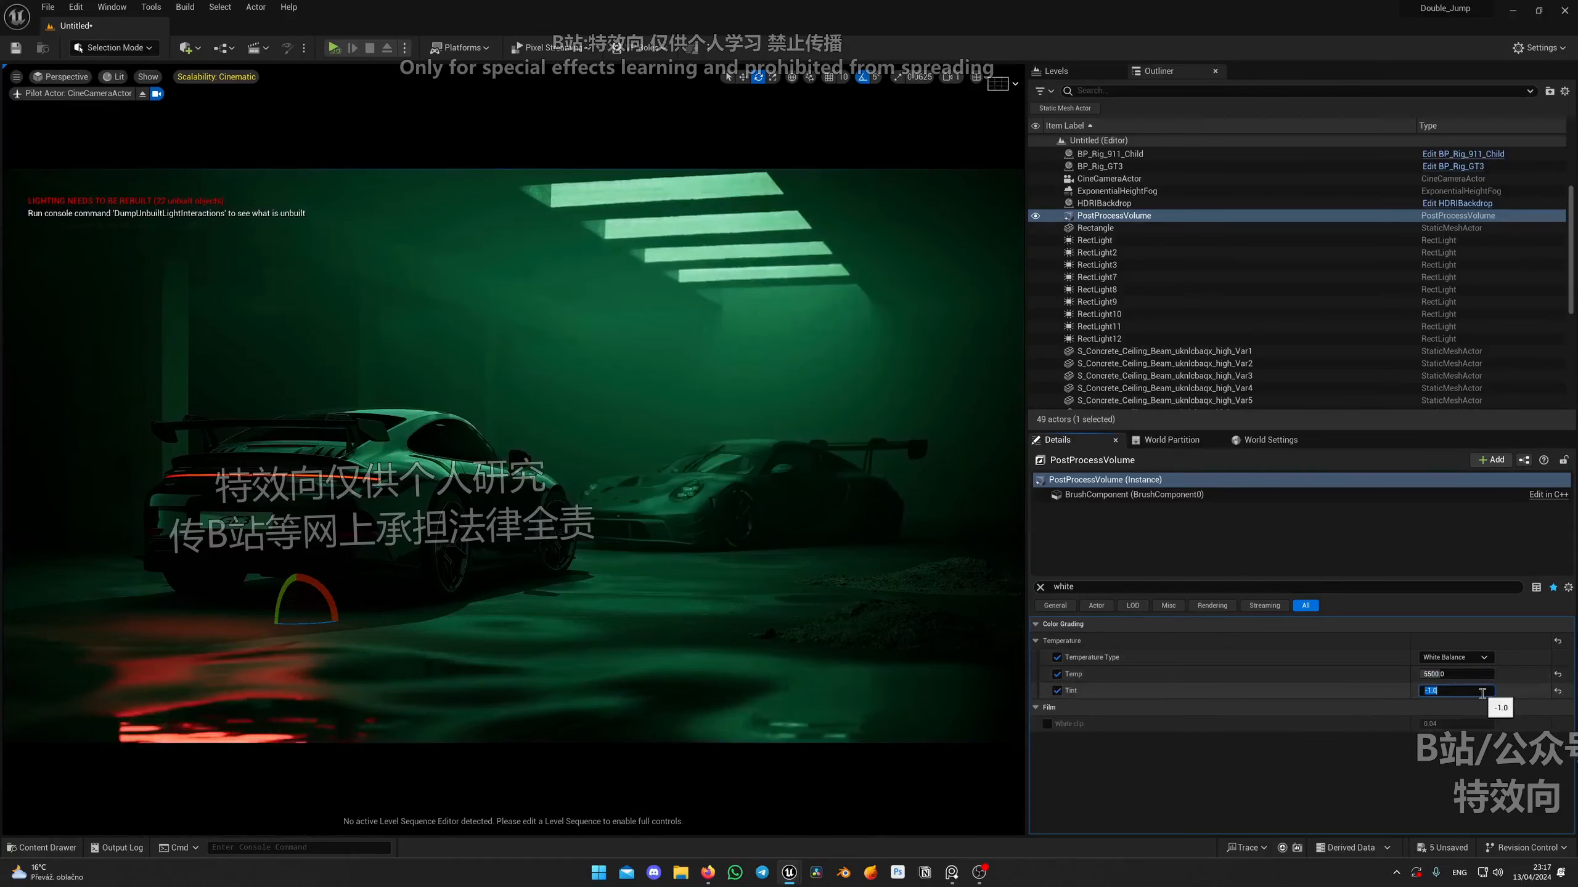
pyautogui.moveTo(1492, 690); pyautogui.dragTo(1455, 690)
pyautogui.click(631, 389)
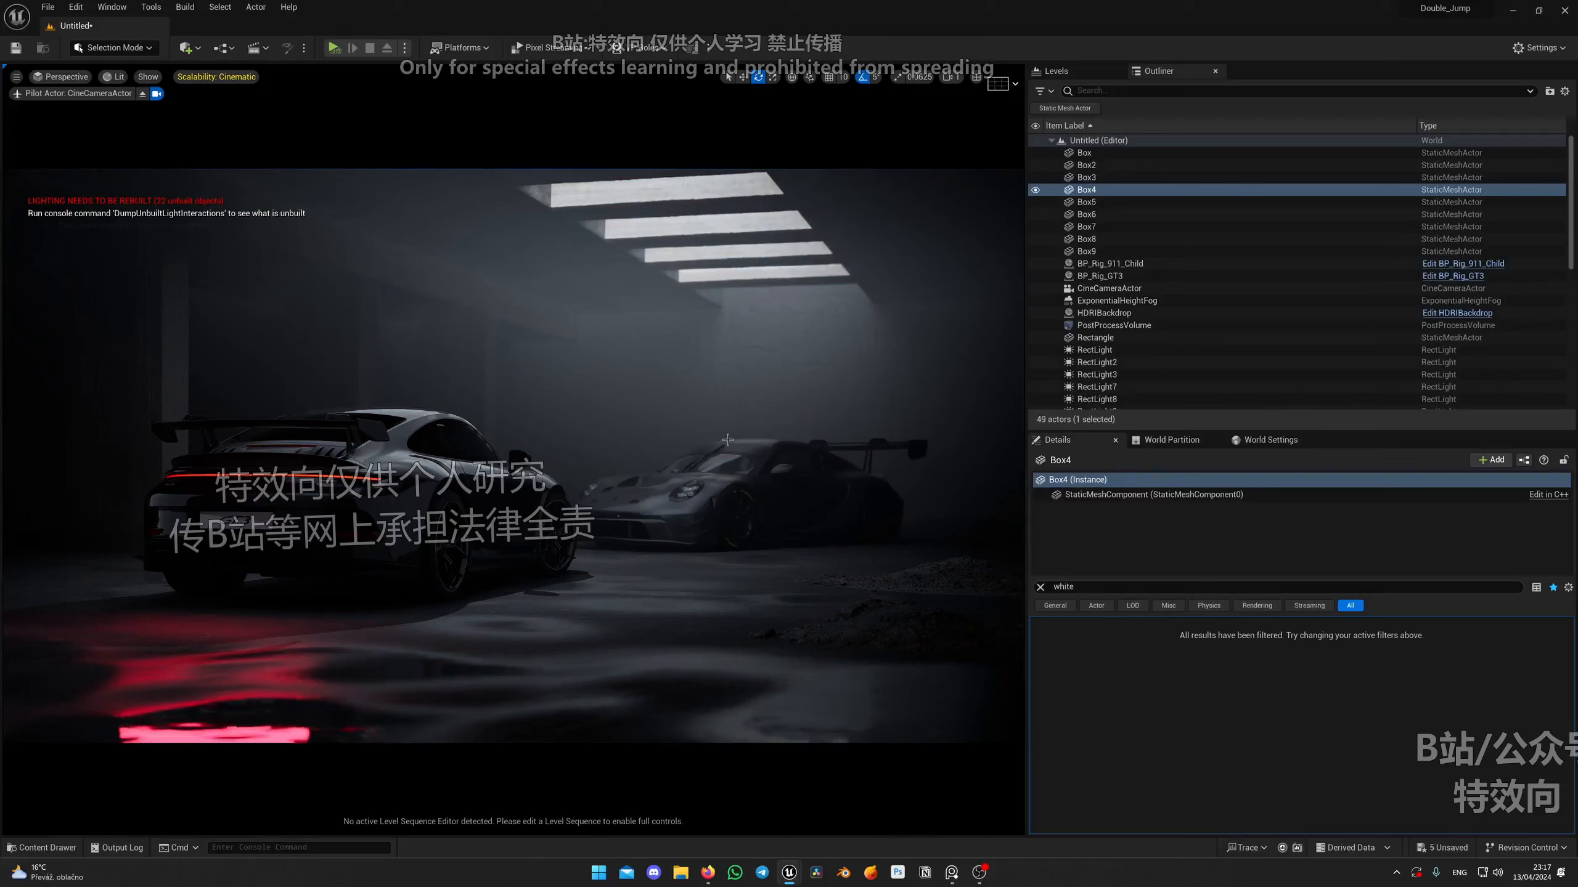
# Duplicate RectLight7 beside the rubble pile, place the copy higher up near the rear GT3 car, and return to the clean CineCameraActor view.
pyautogui.click(727, 539)
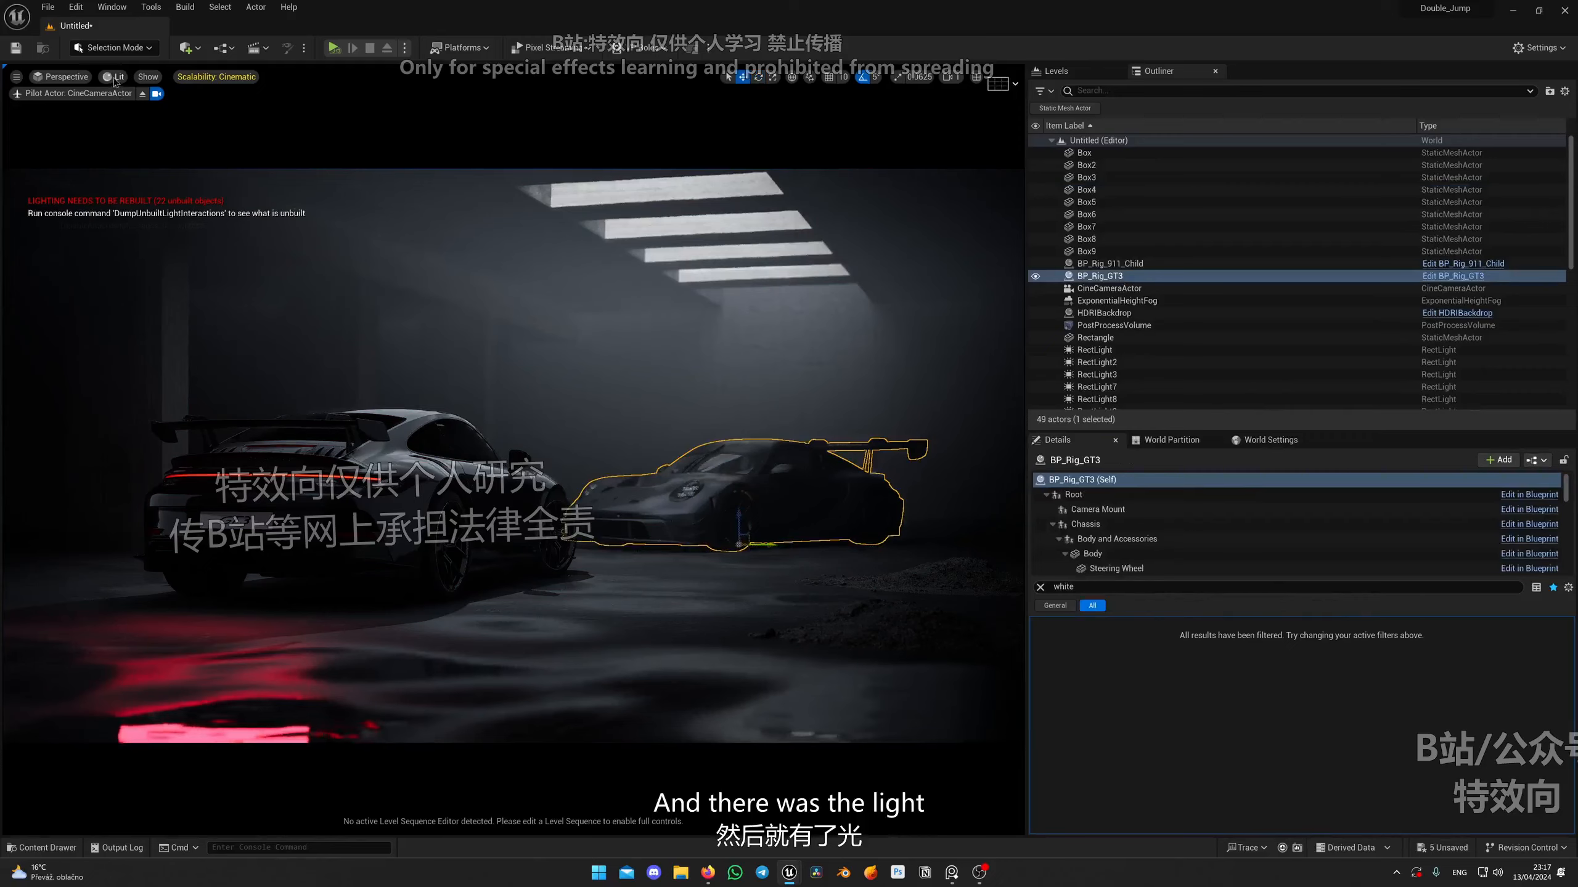
pyautogui.click(142, 93)
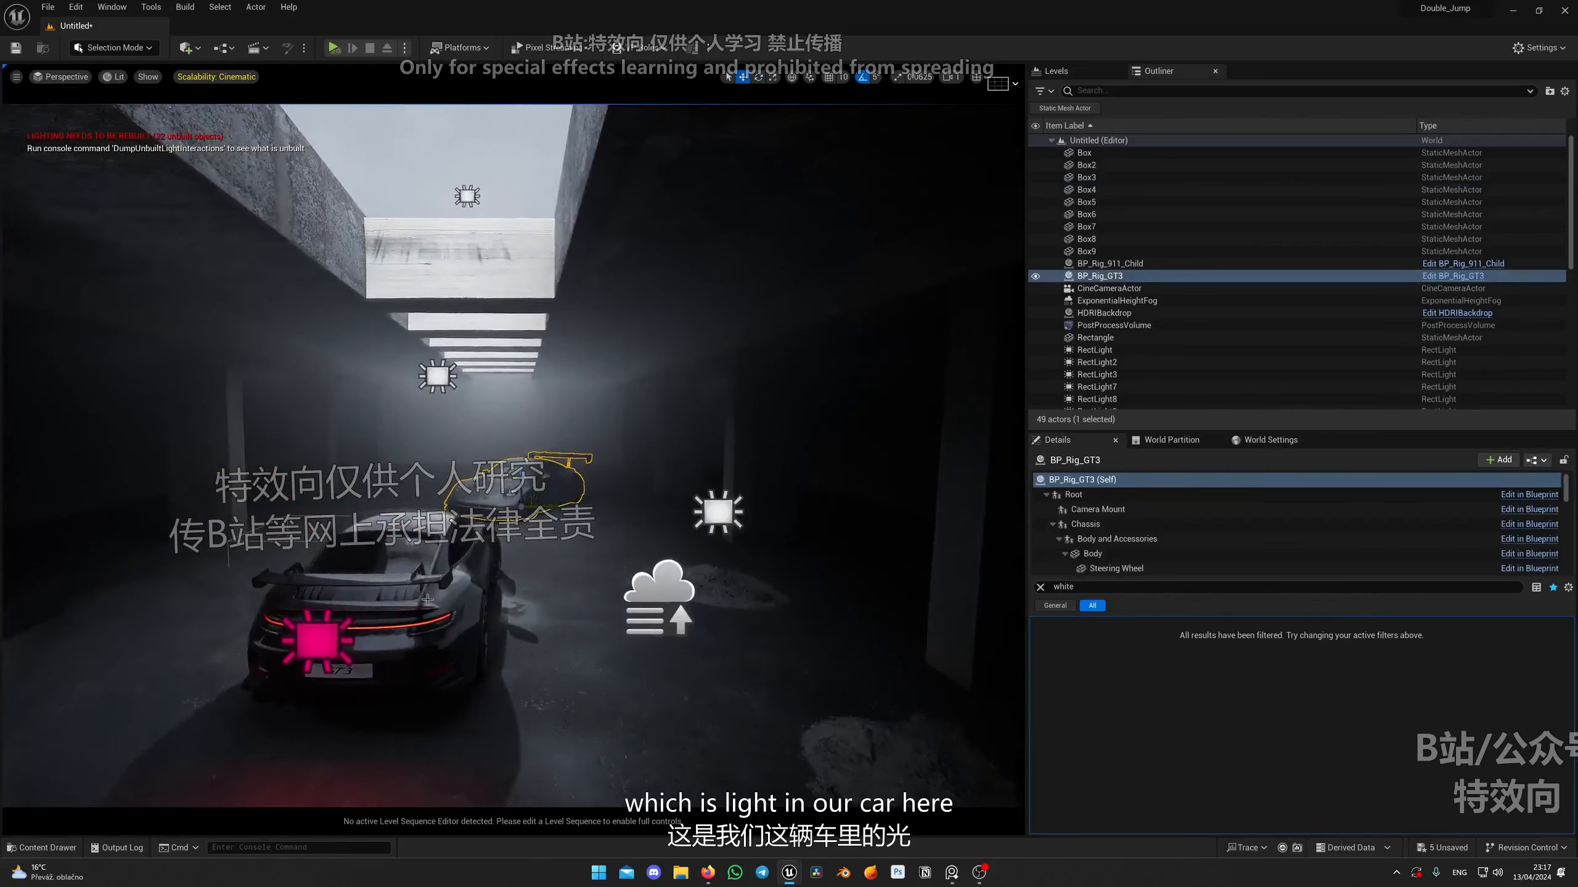
pyautogui.click(427, 599)
pyautogui.moveTo(427, 599); pyautogui.dragTo(515, 593, button='right')
pyautogui.click(500, 522)
pyautogui.moveTo(499, 522); pyautogui.dragTo(636, 595, button='right')
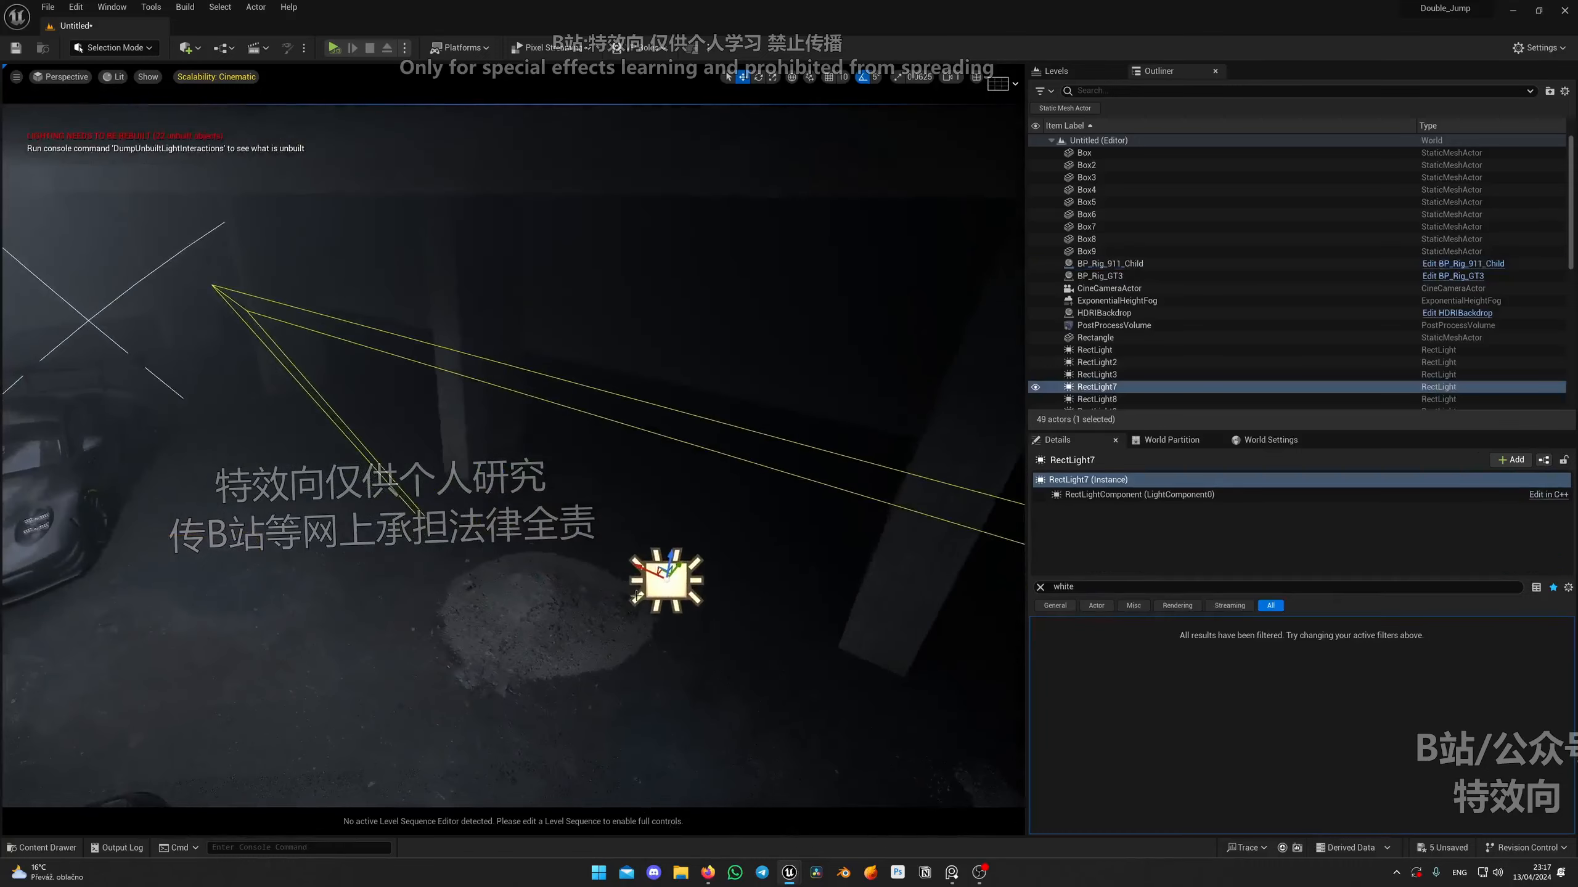
pyautogui.keyDown('alt'); pyautogui.moveTo(639, 567); pyautogui.dragTo(230, 430); pyautogui.keyUp('alt')
pyautogui.moveTo(241, 364); pyautogui.dragTo(386, 325)
pyautogui.click(73, 79)
pyautogui.click(78, 215)
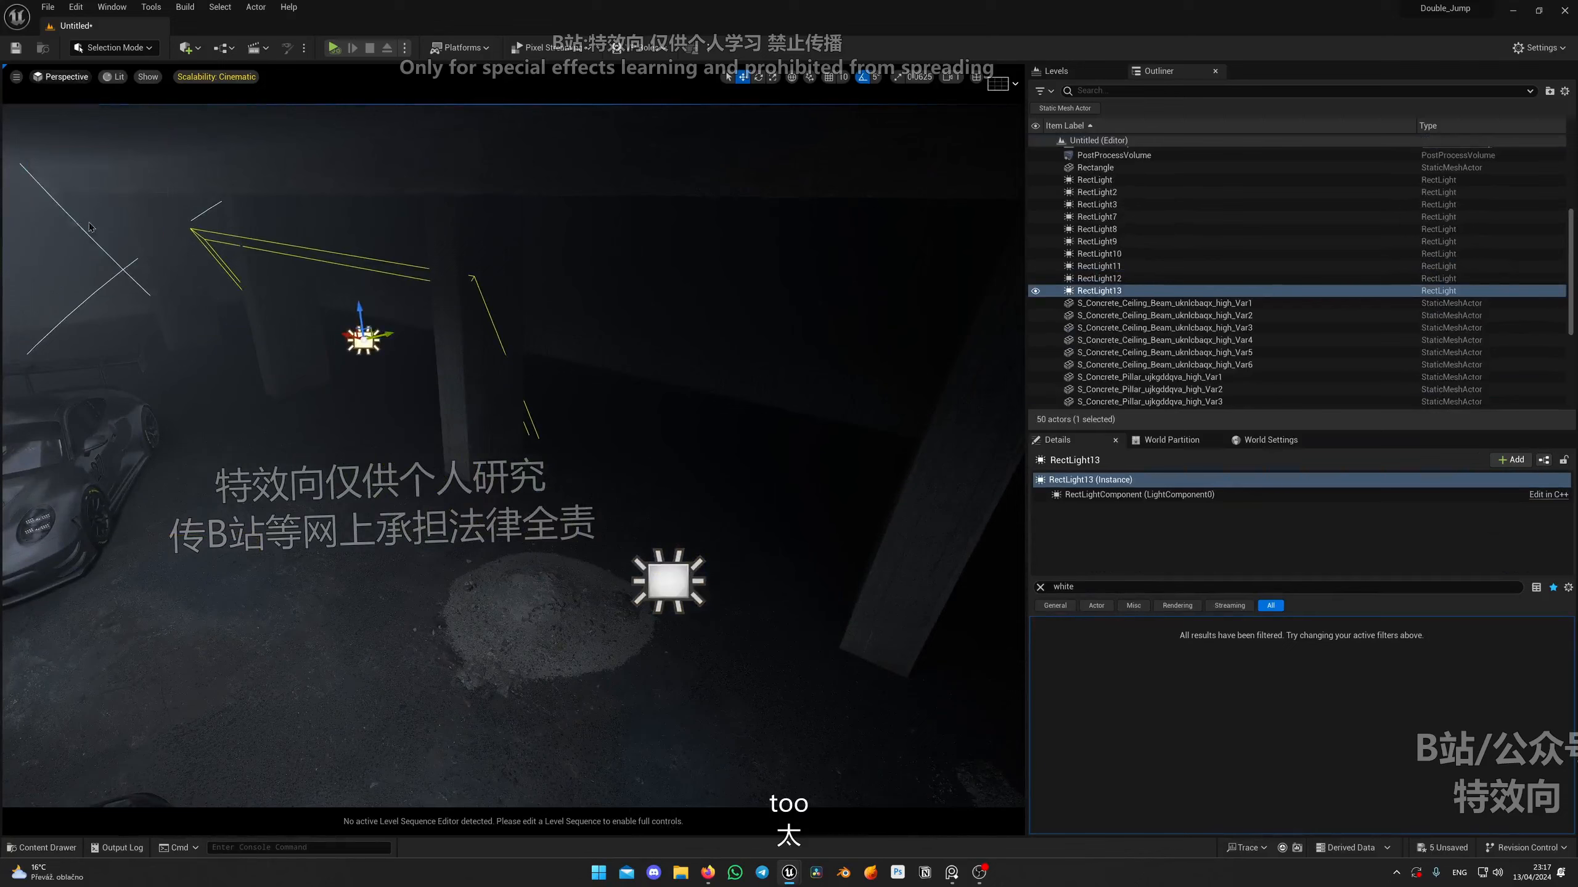
pyautogui.press('g')
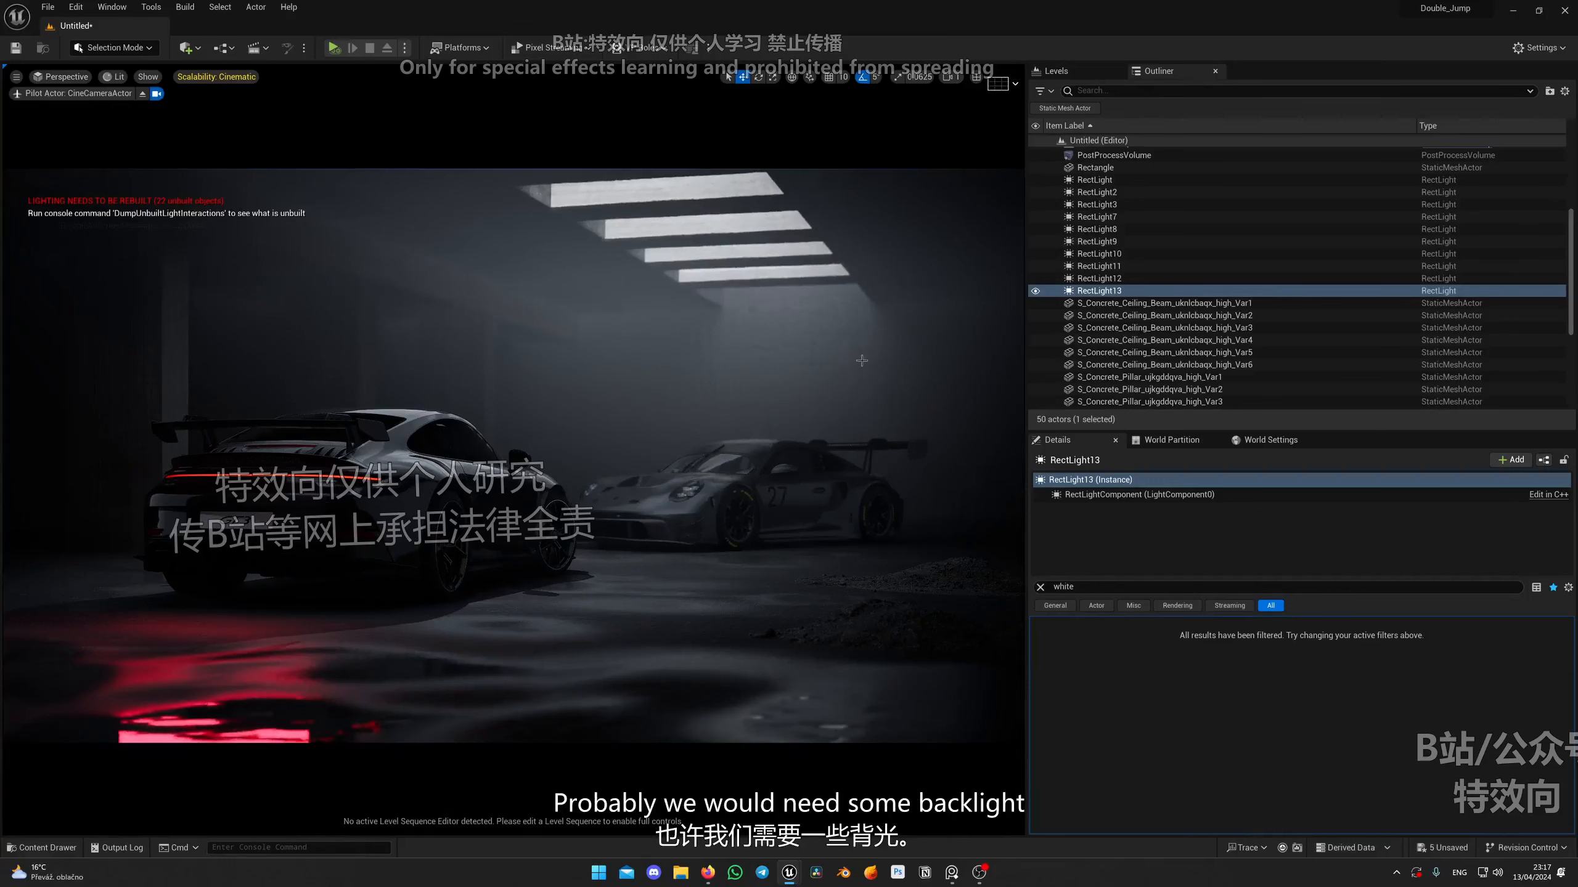
# Duplicate RectLight13 as a backlight behind the rear GT3 car and return to the CineCameraActor view.
pyautogui.click(142, 95)
pyautogui.moveTo(673, 422); pyautogui.dragTo(673, 422, button='right')
pyautogui.press('w')
pyautogui.press('g')
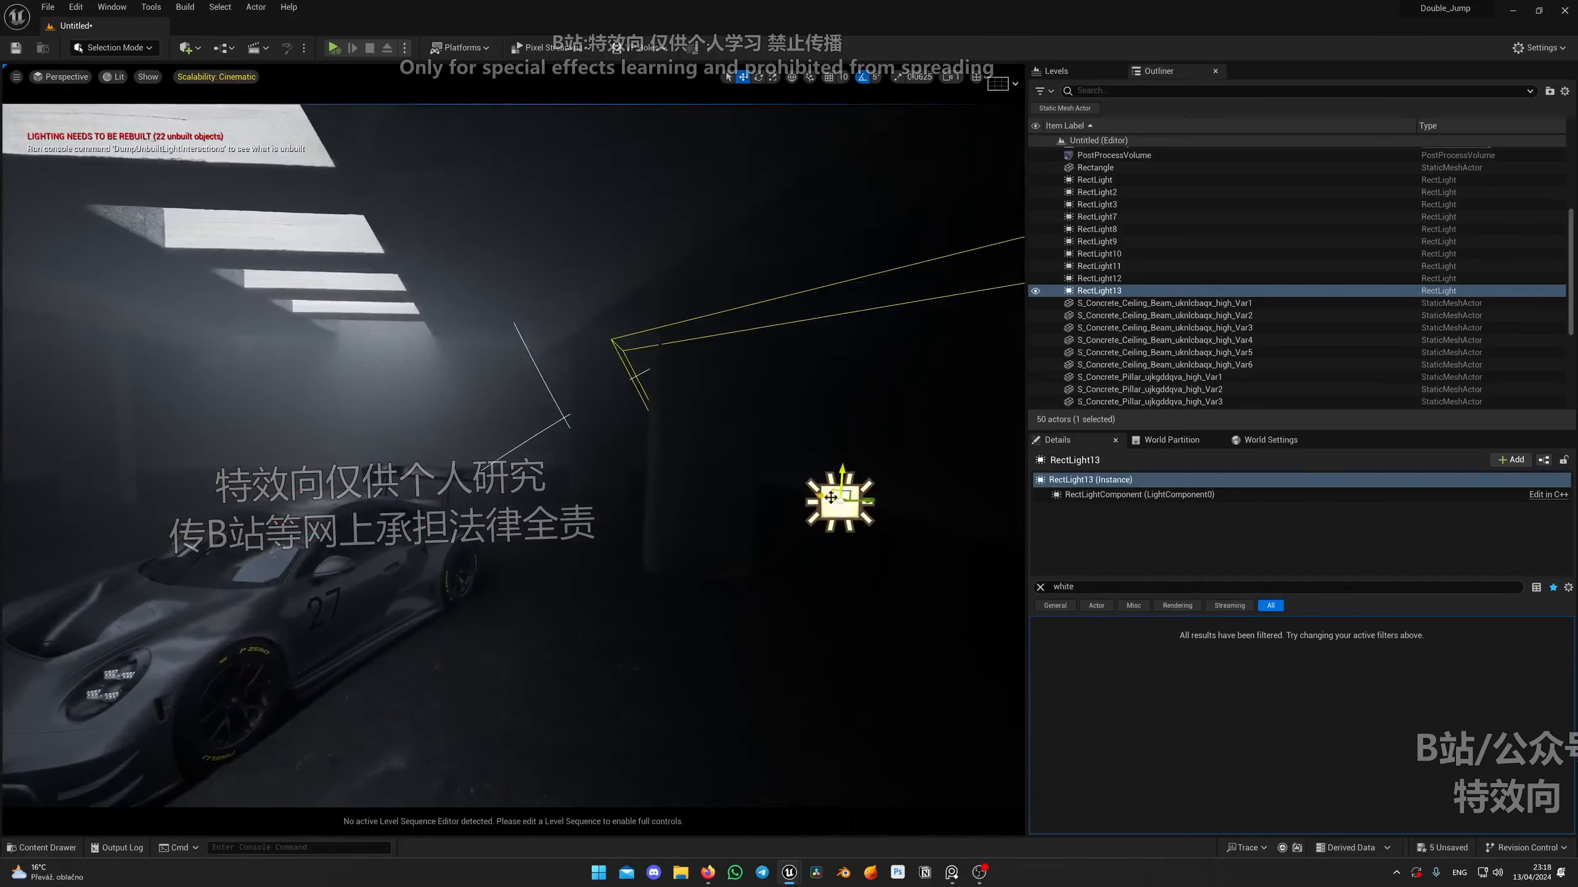
pyautogui.keyDown('alt'); pyautogui.moveTo(831, 497); pyautogui.dragTo(646, 445); pyautogui.keyUp('alt')
pyautogui.press('e')
pyautogui.press('w')
pyautogui.click(69, 77)
pyautogui.click(93, 216)
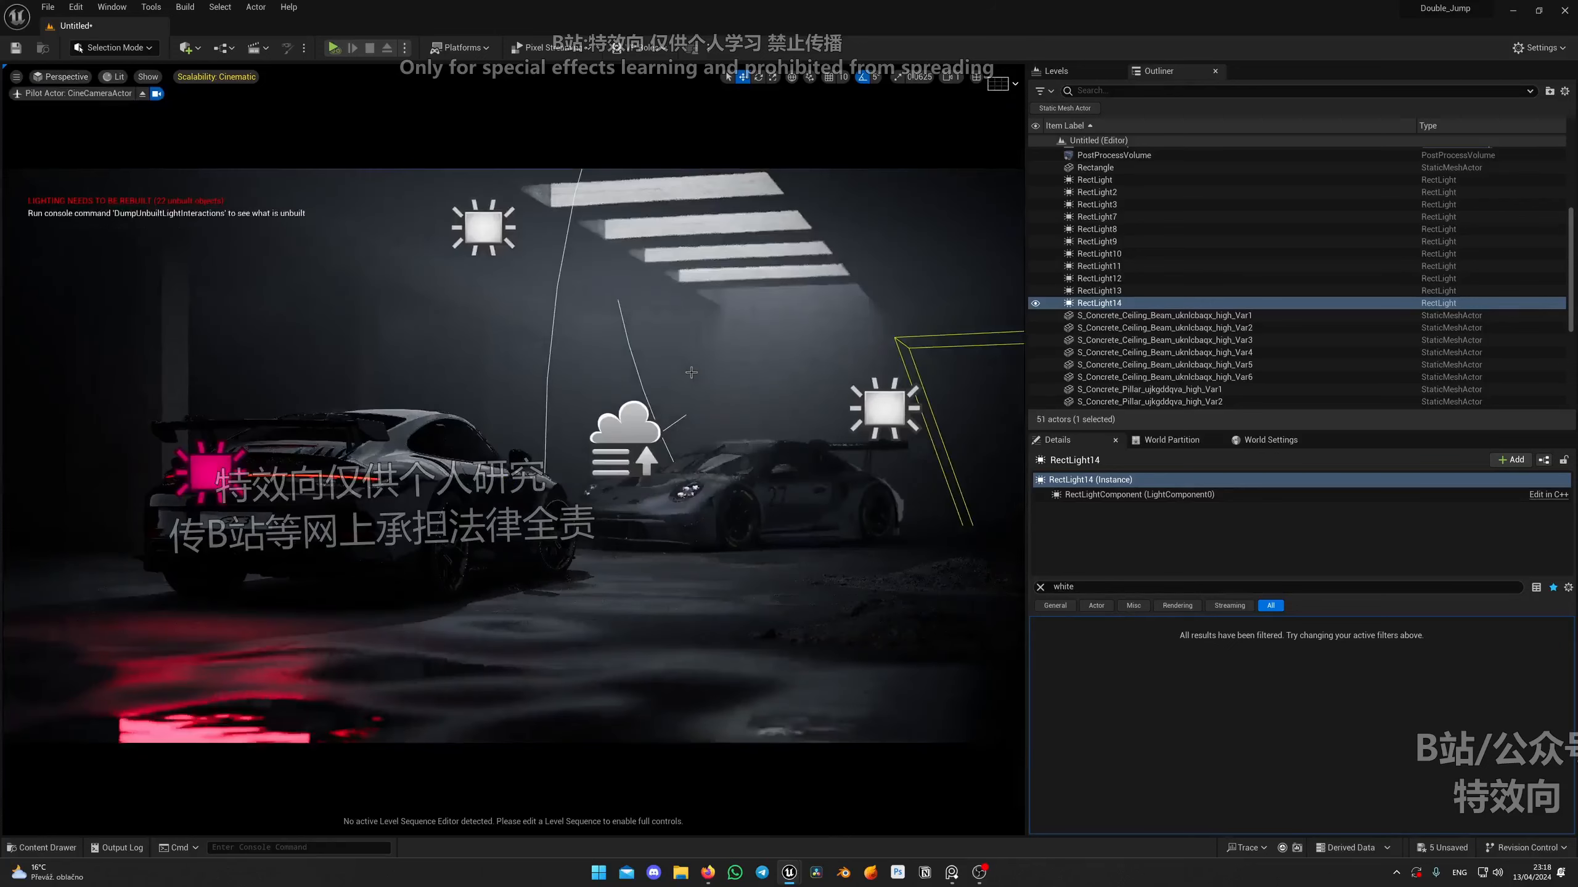
# Angle RectLight14 downward, move it above the GT3's rear wing, and return to the CineCameraActor view.
pyautogui.click(142, 94)
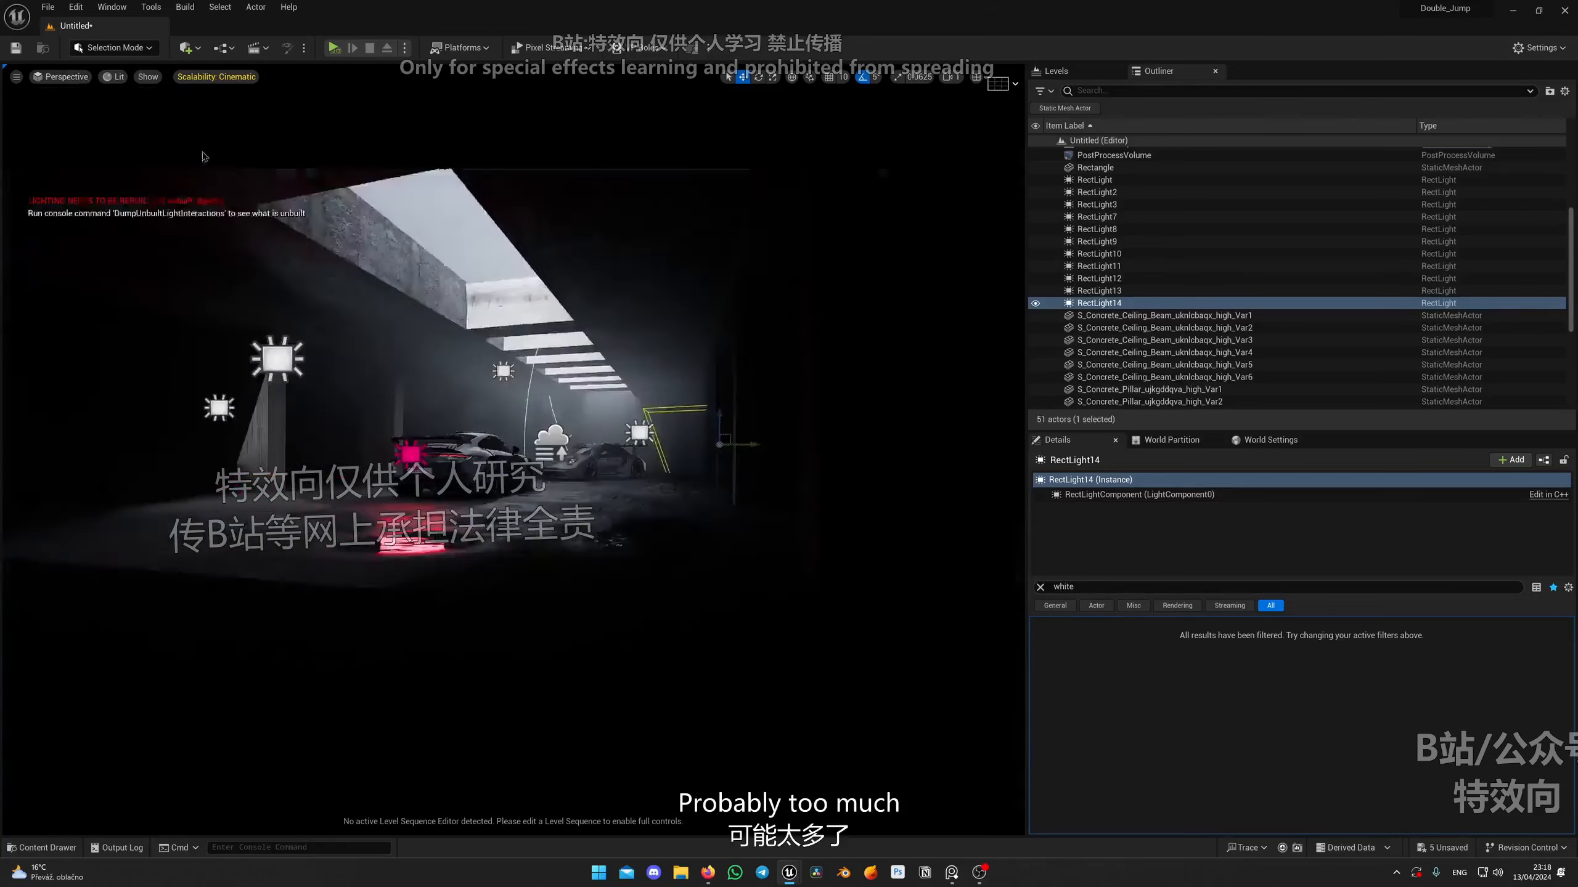
pyautogui.press('w')
pyautogui.moveTo(204, 155); pyautogui.dragTo(316, 160, button='right')
pyautogui.scroll(1, 310, 163)
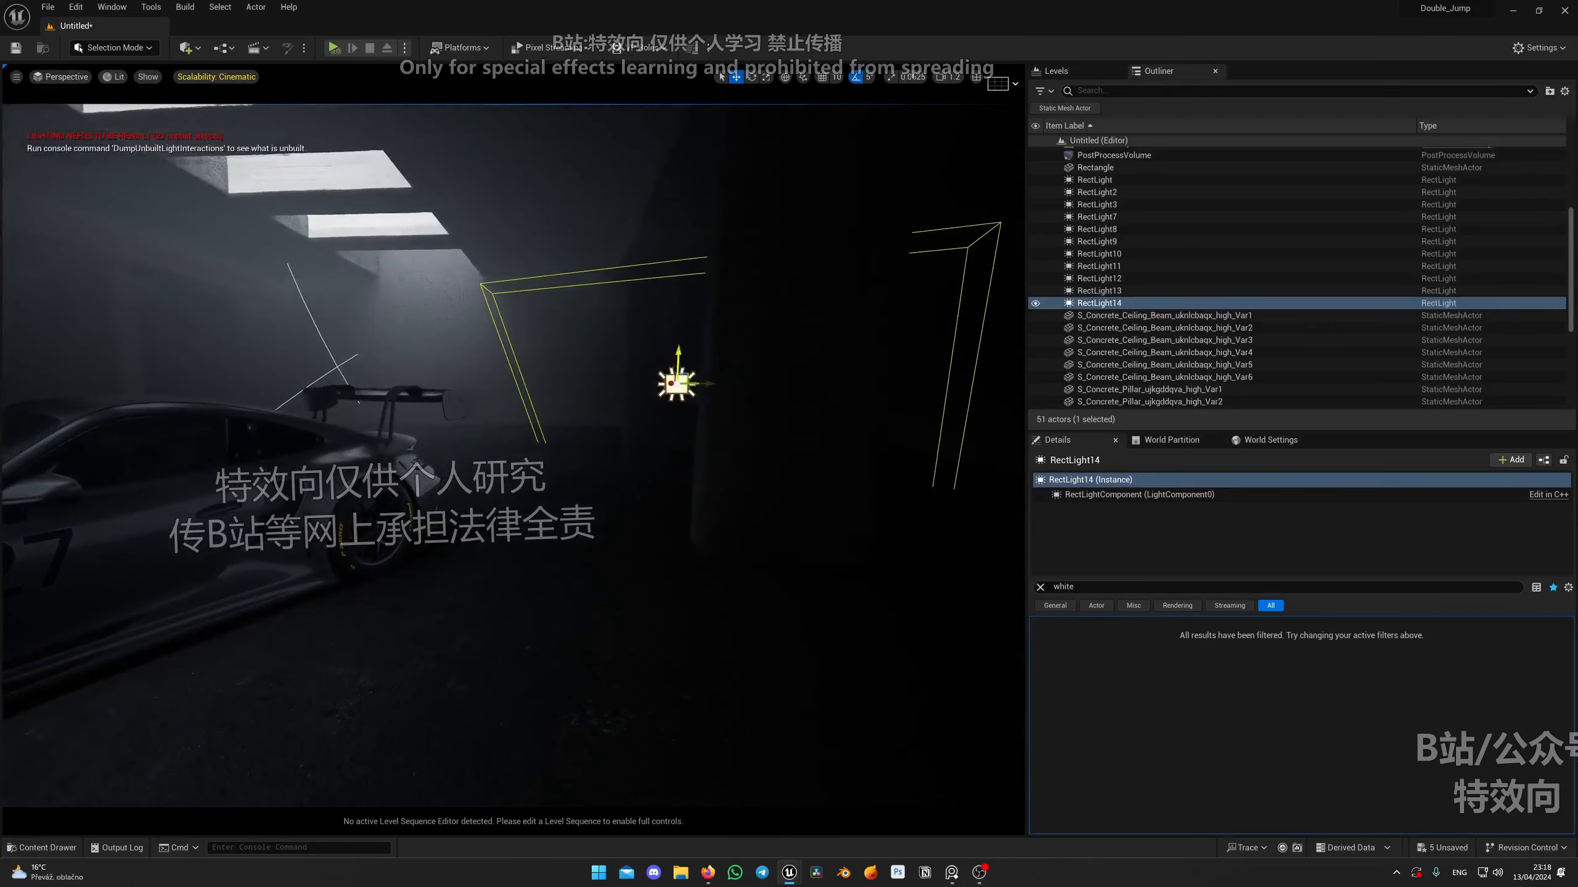
pyautogui.moveTo(743, 293)
pyautogui.mouseDown(button='right')
pyautogui.moveTo(743, 310)
pyautogui.moveTo(743, 292)
pyautogui.mouseUp(button='right')
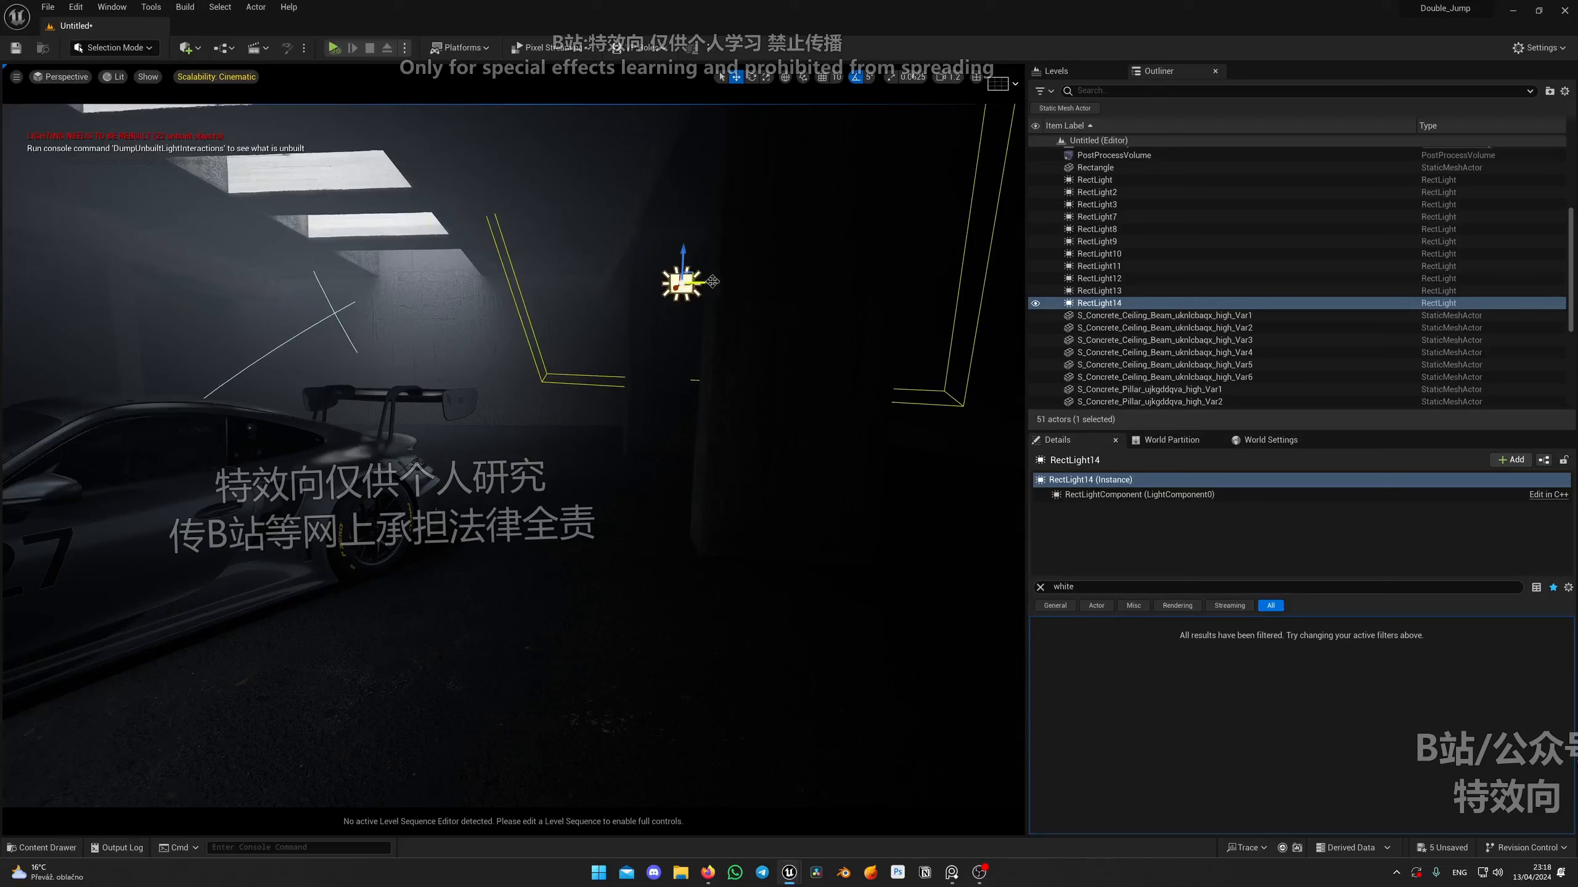
pyautogui.moveTo(713, 281); pyautogui.dragTo(477, 291)
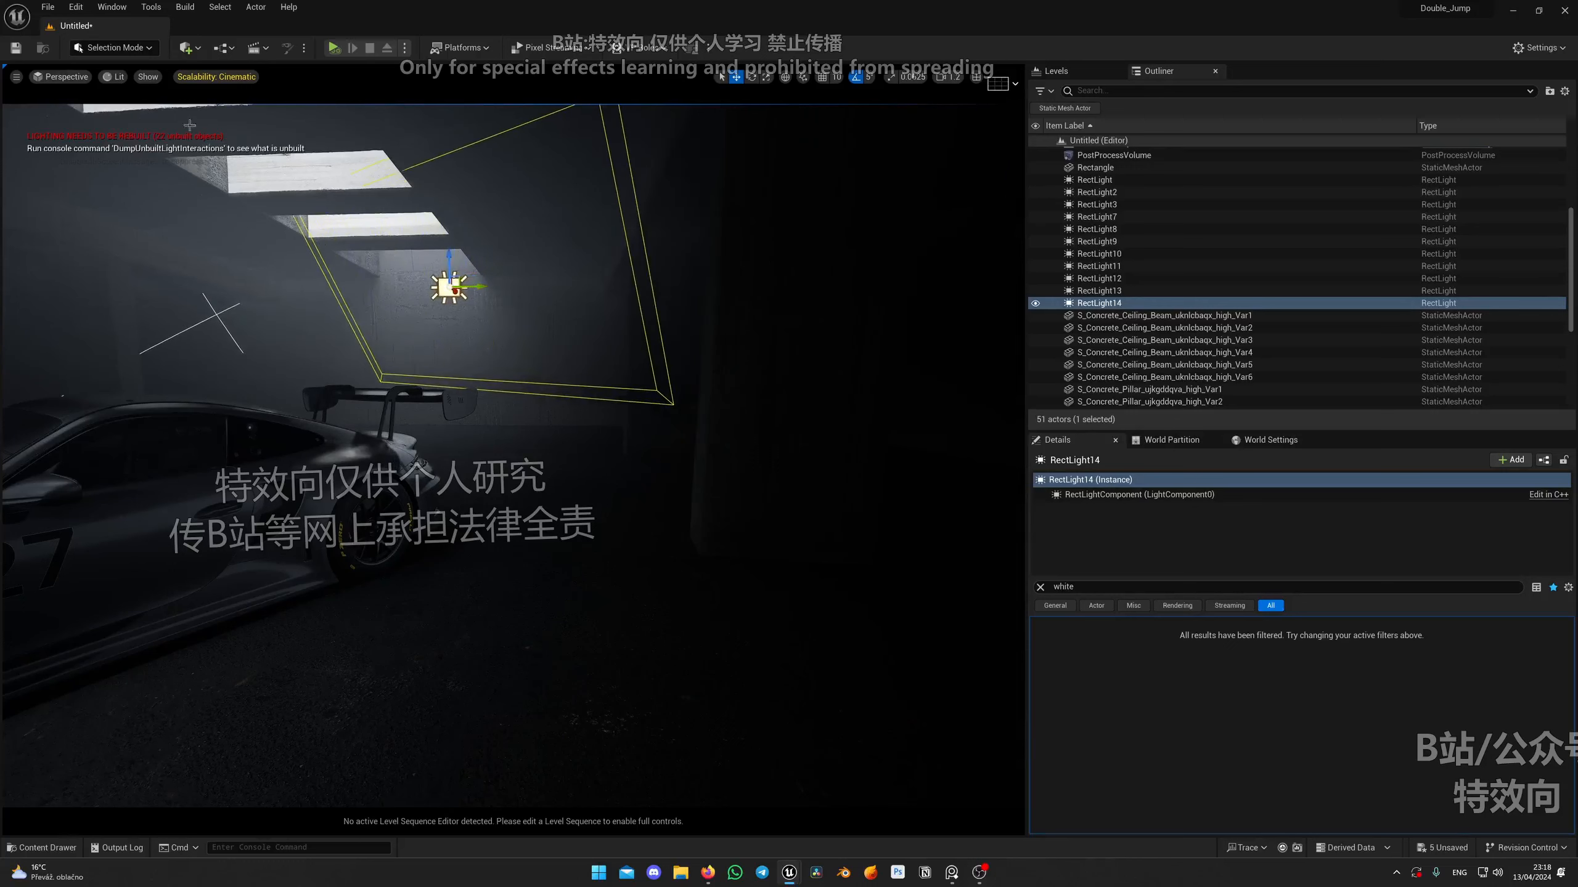
pyautogui.click(64, 78)
pyautogui.click(98, 217)
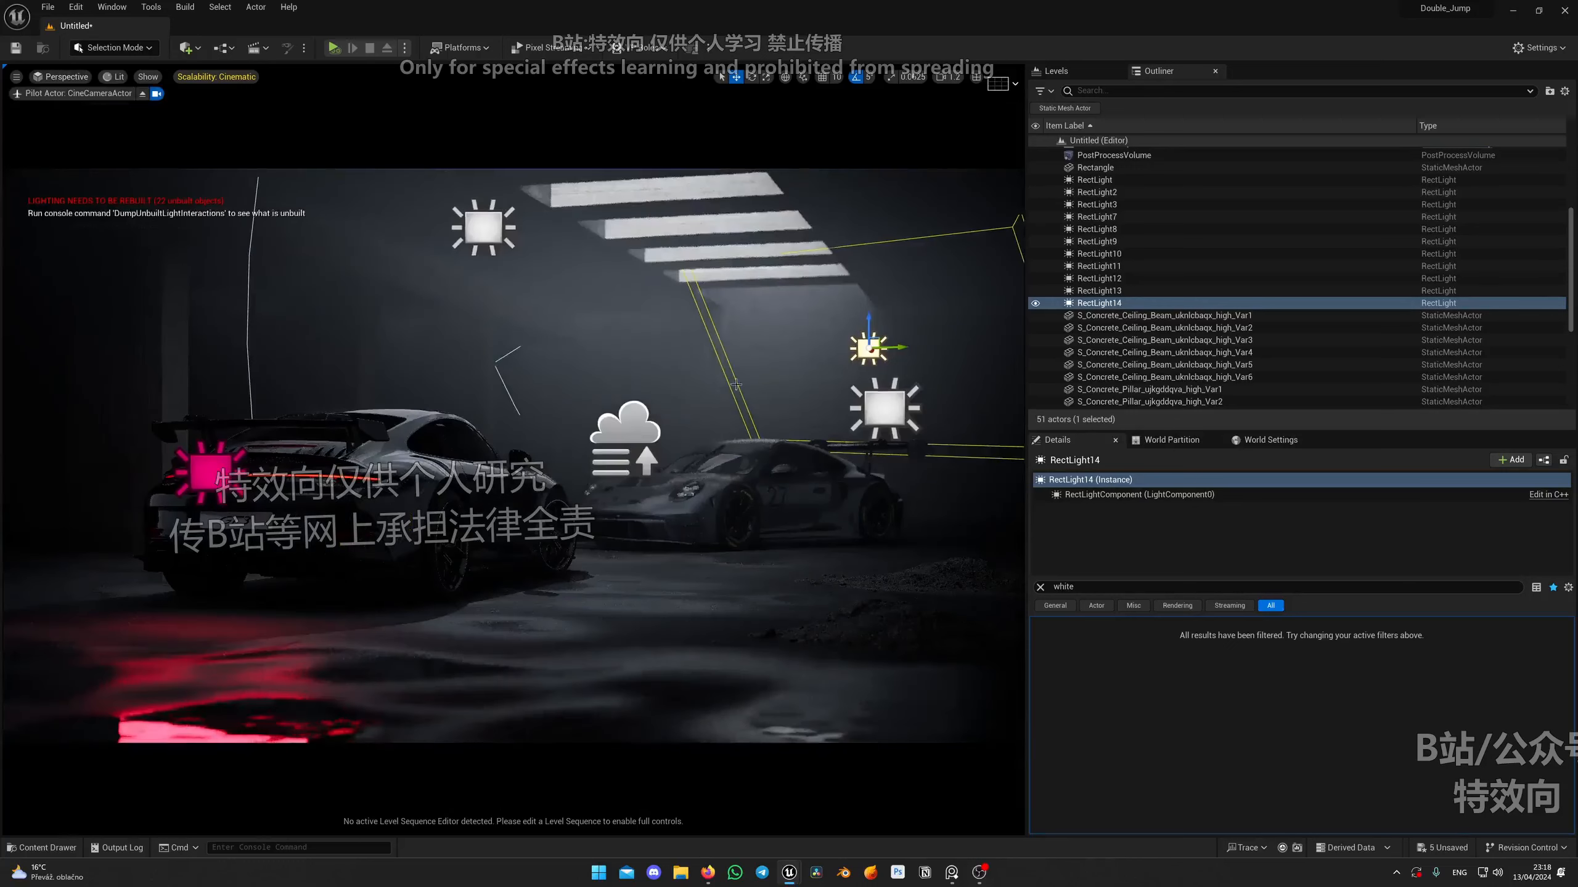
# Compare the rear GT3 car's lighting in the camera view with RectLight14 hidden and shown.
pyautogui.click(888, 541)
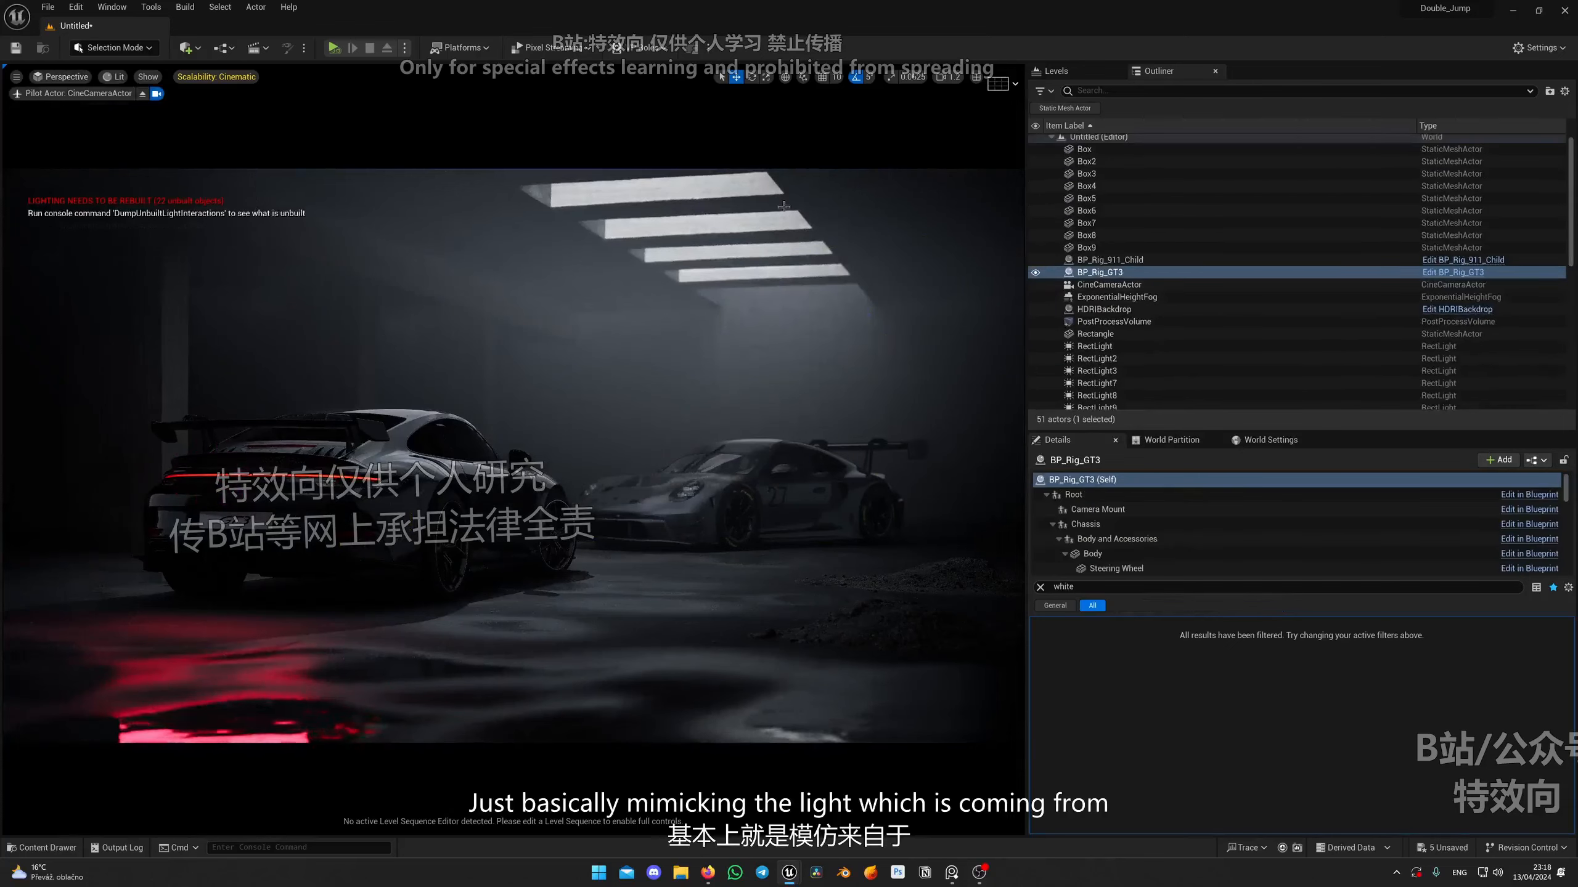
pyautogui.press('g')
pyautogui.click(870, 349)
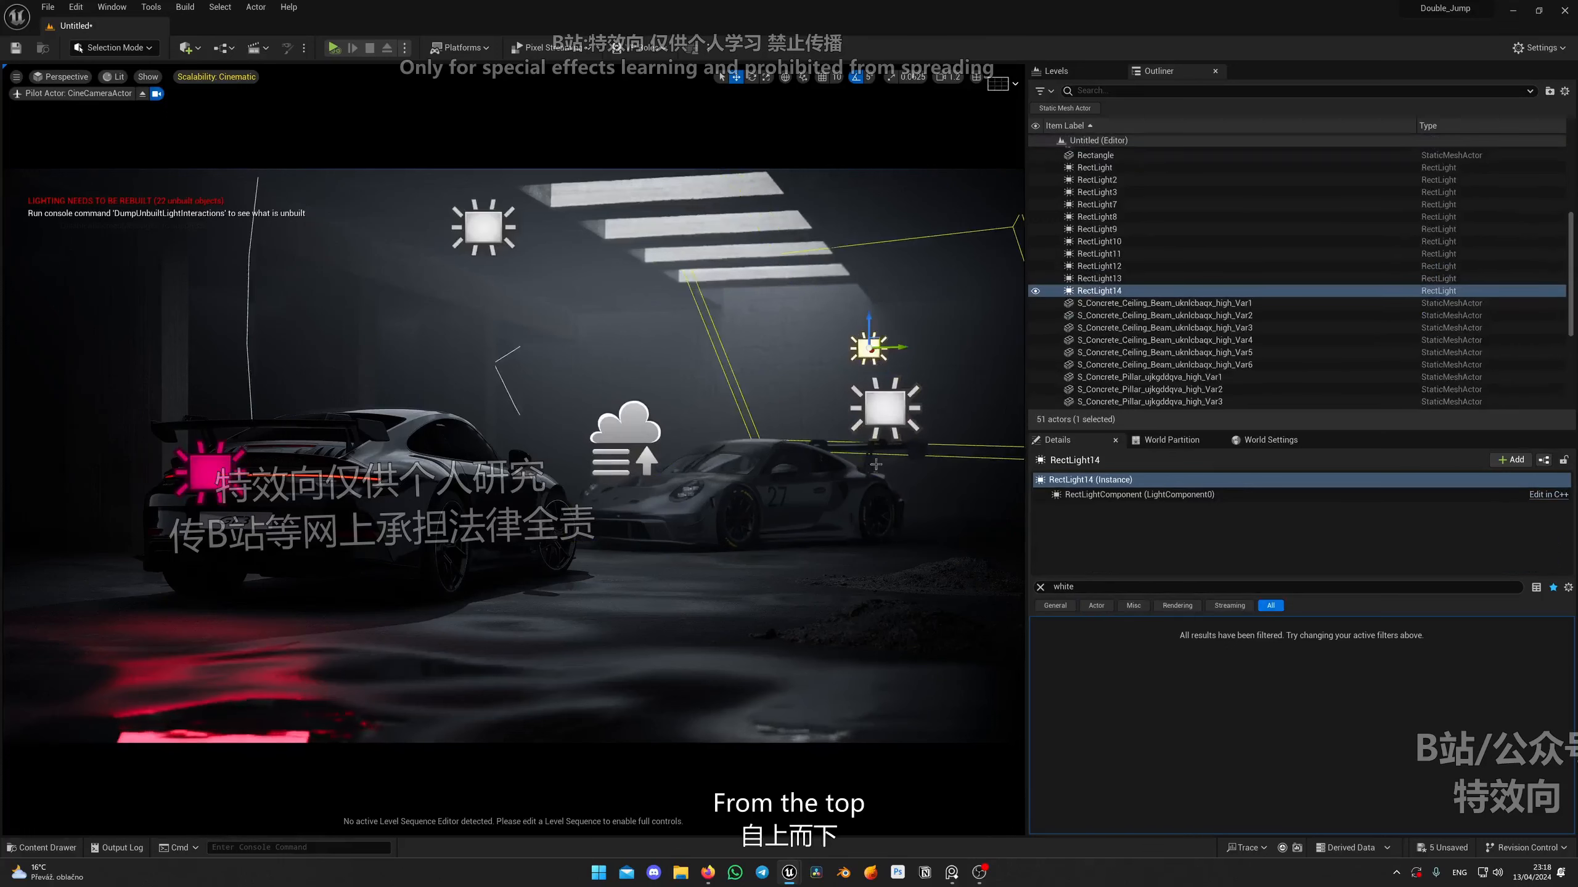
pyautogui.press('Escape')
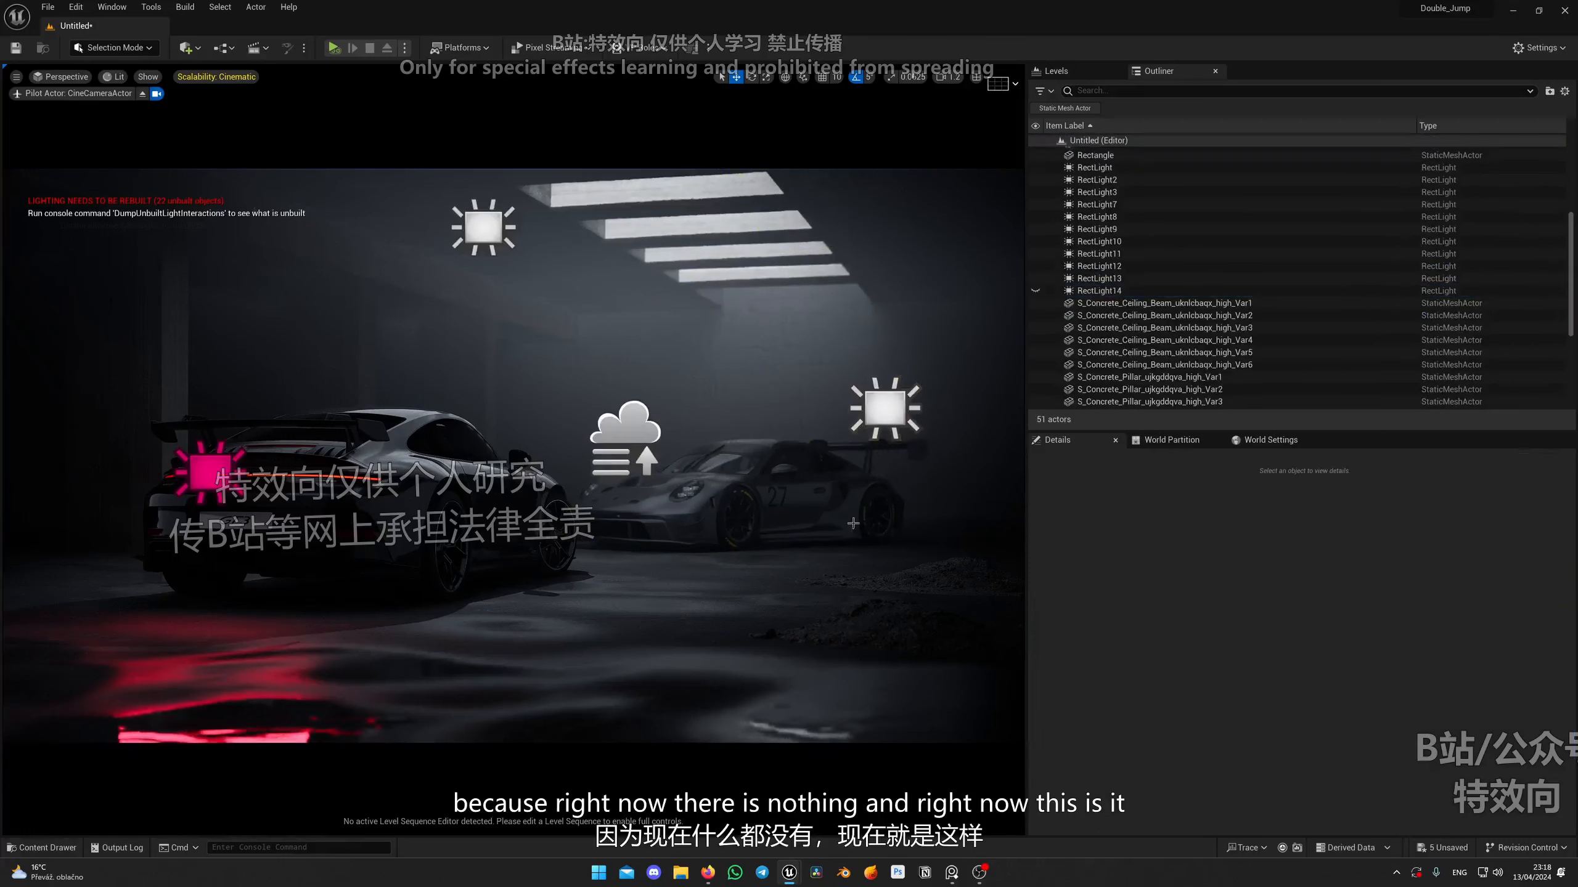
pyautogui.hotkey('ctrl', 'z')
pyautogui.click(880, 519)
pyautogui.press('g')
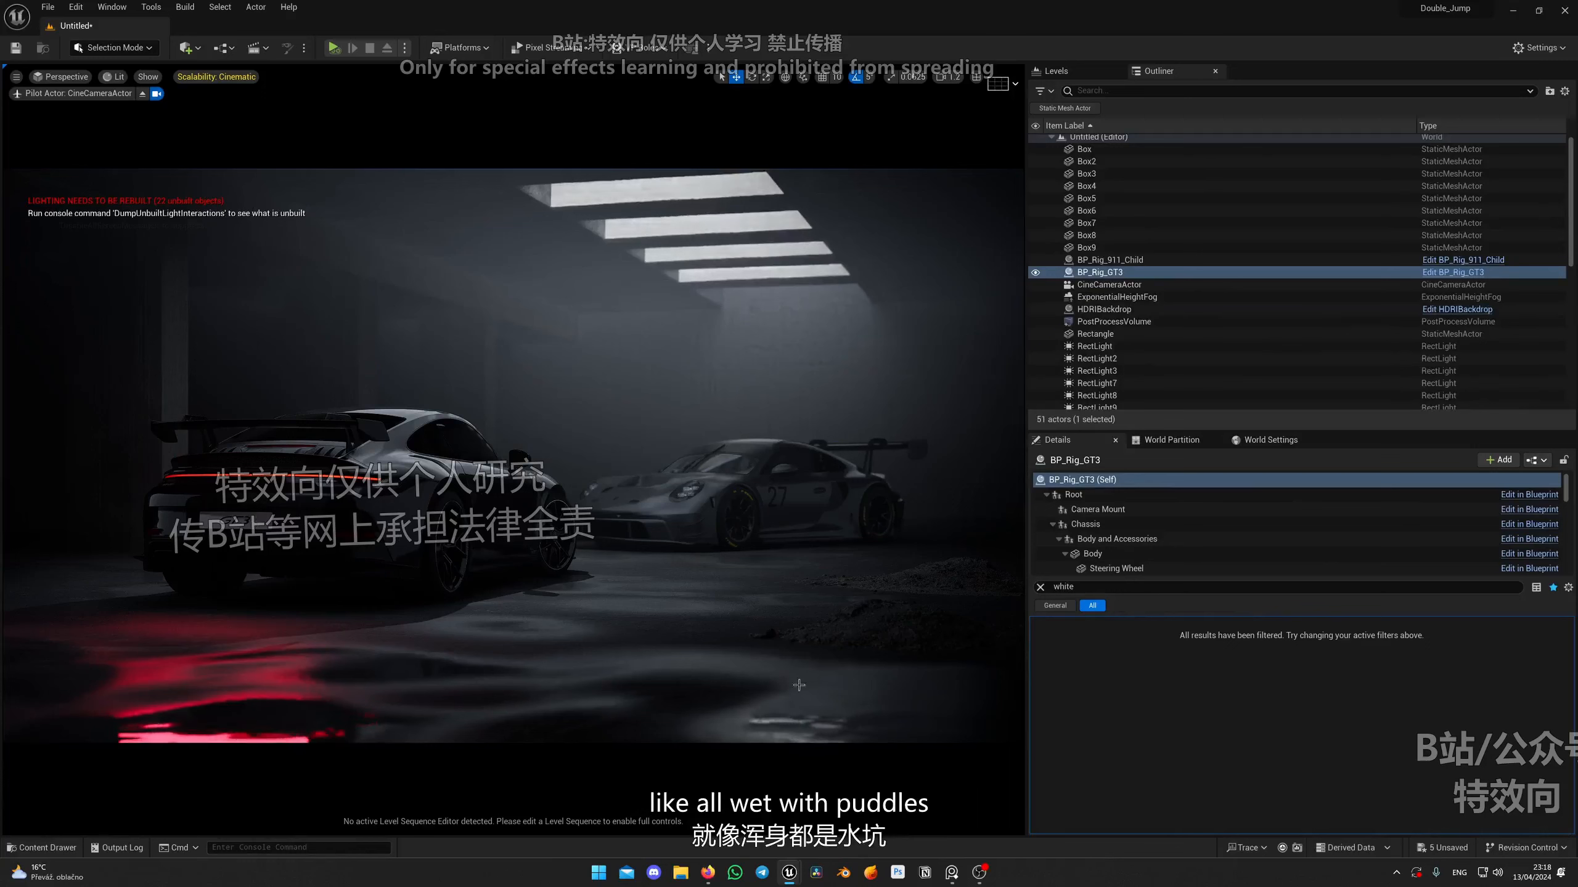
# Tilt the piloted camera slightly and turn off Editor Update on the BP_Rig_911_Child car.
pyautogui.moveTo(717, 645); pyautogui.dragTo(717, 654, button='right')
pyautogui.click(460, 485)
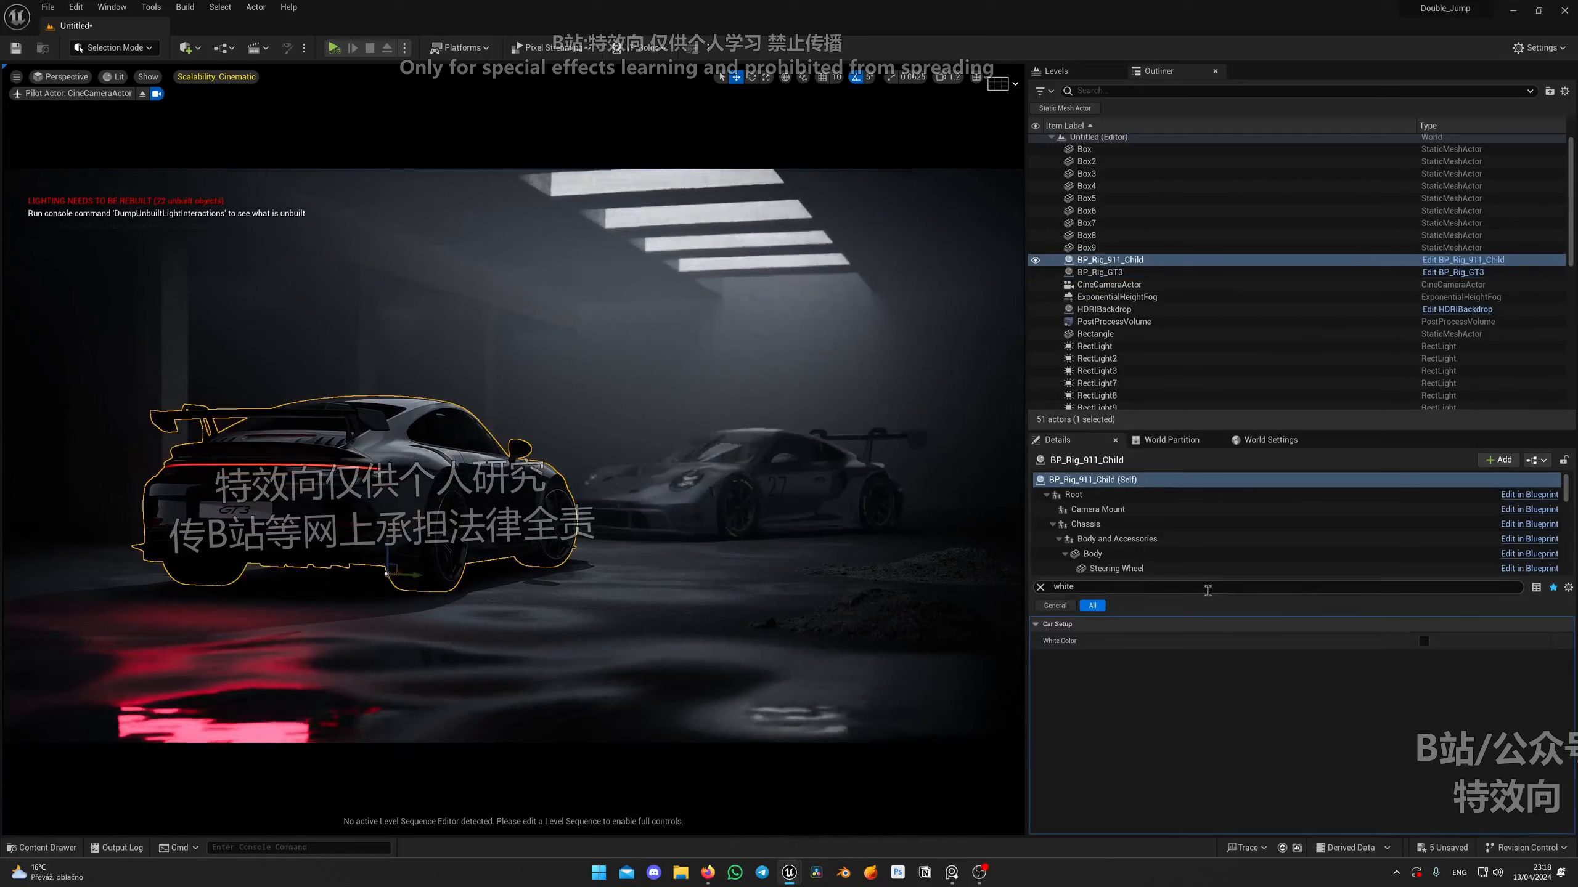
pyautogui.click(1208, 589)
pyautogui.write('edi')
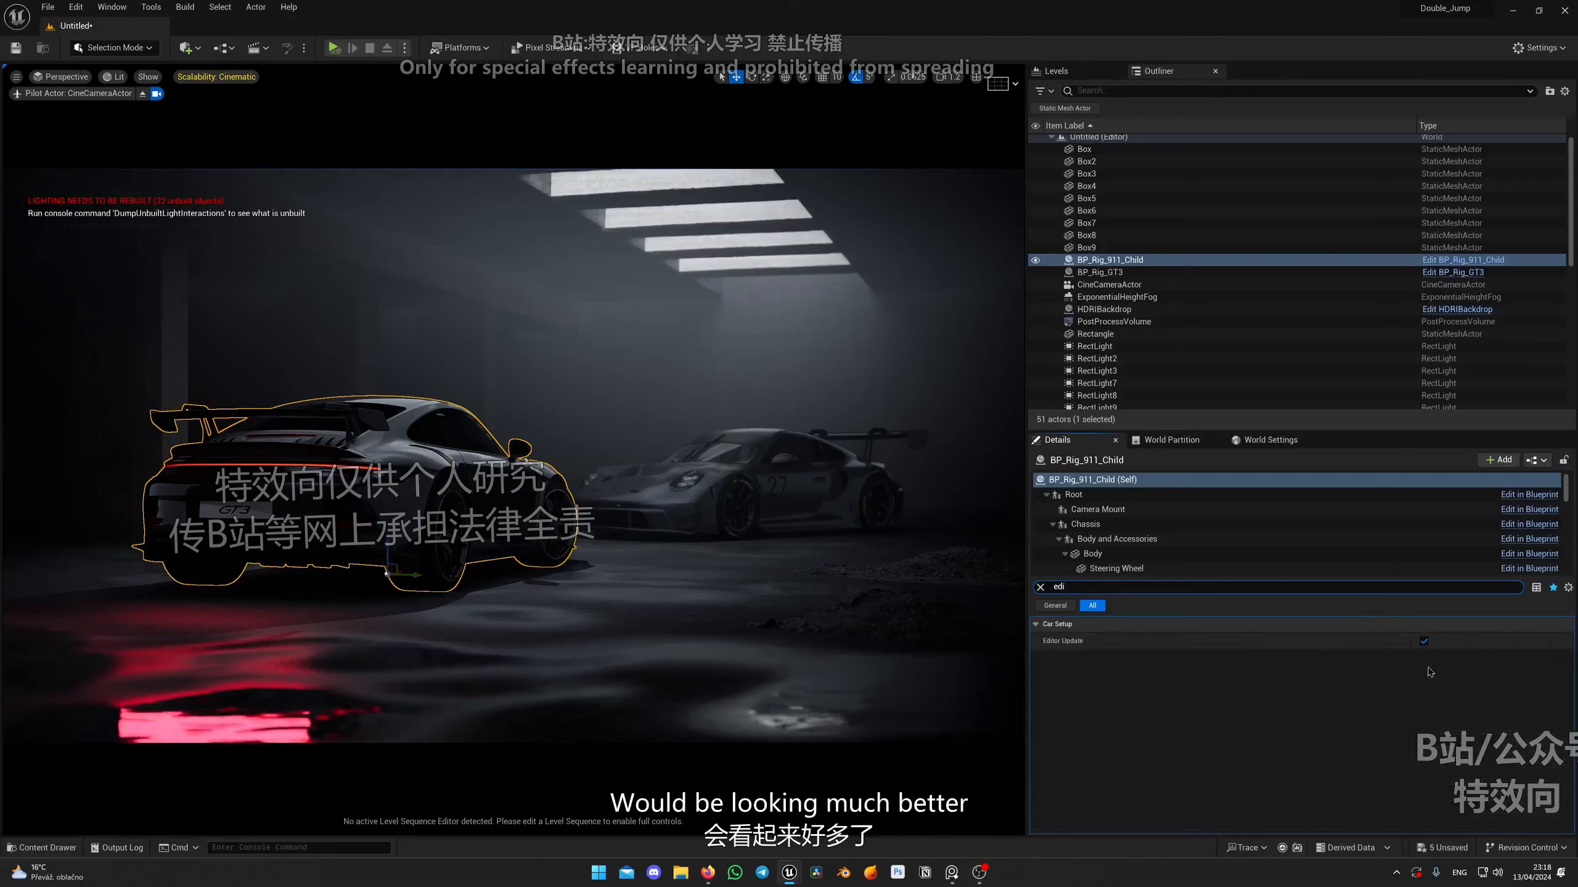
pyautogui.click(1424, 640)
pyautogui.click(745, 488)
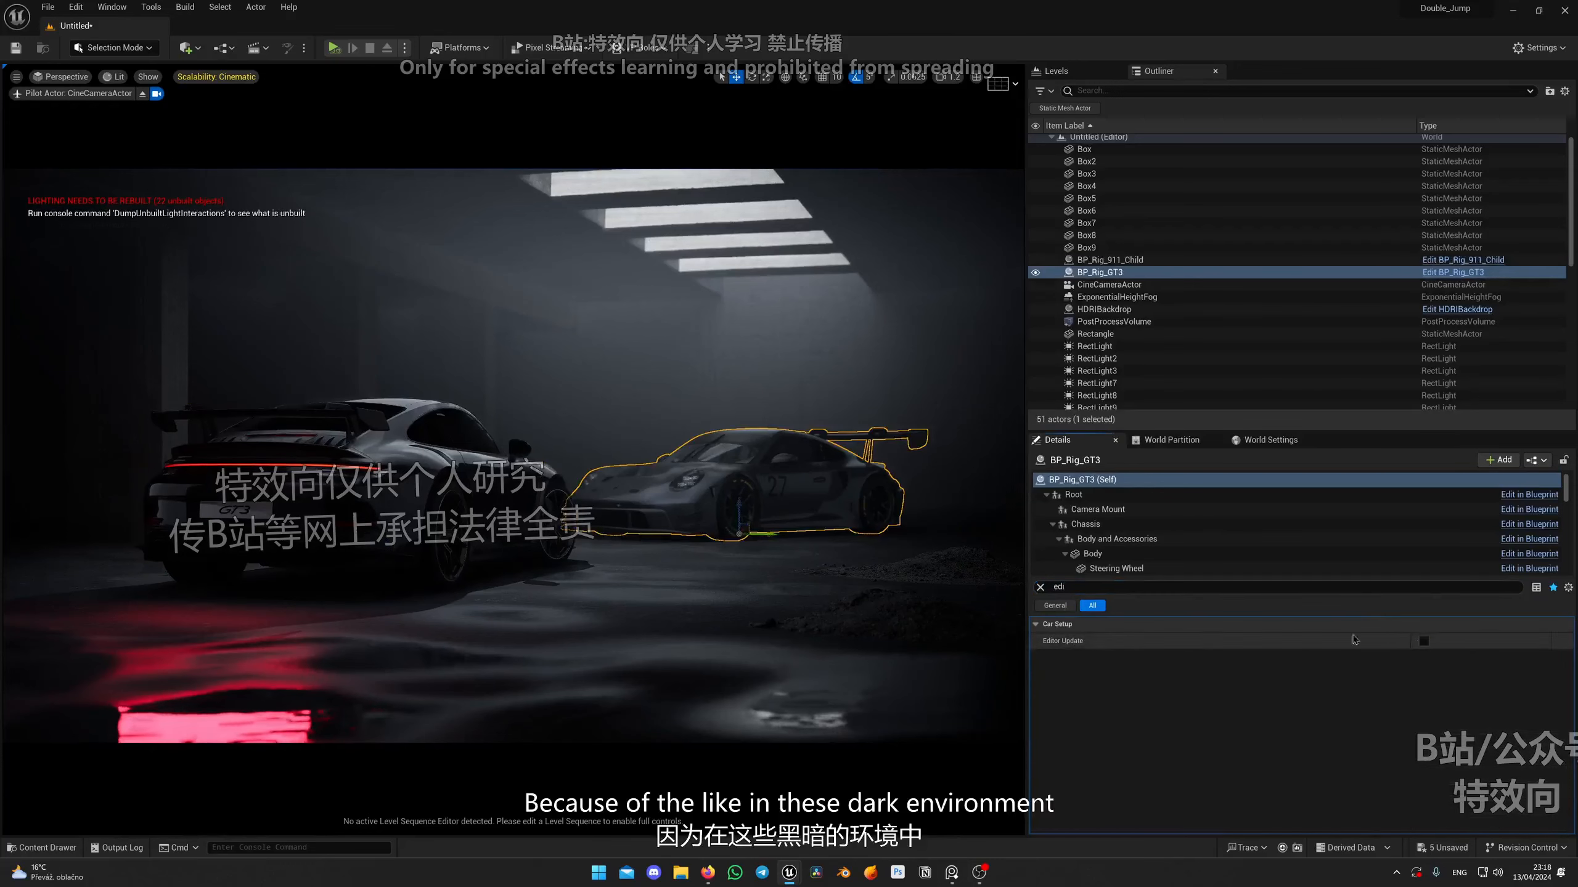
pyautogui.click(724, 499)
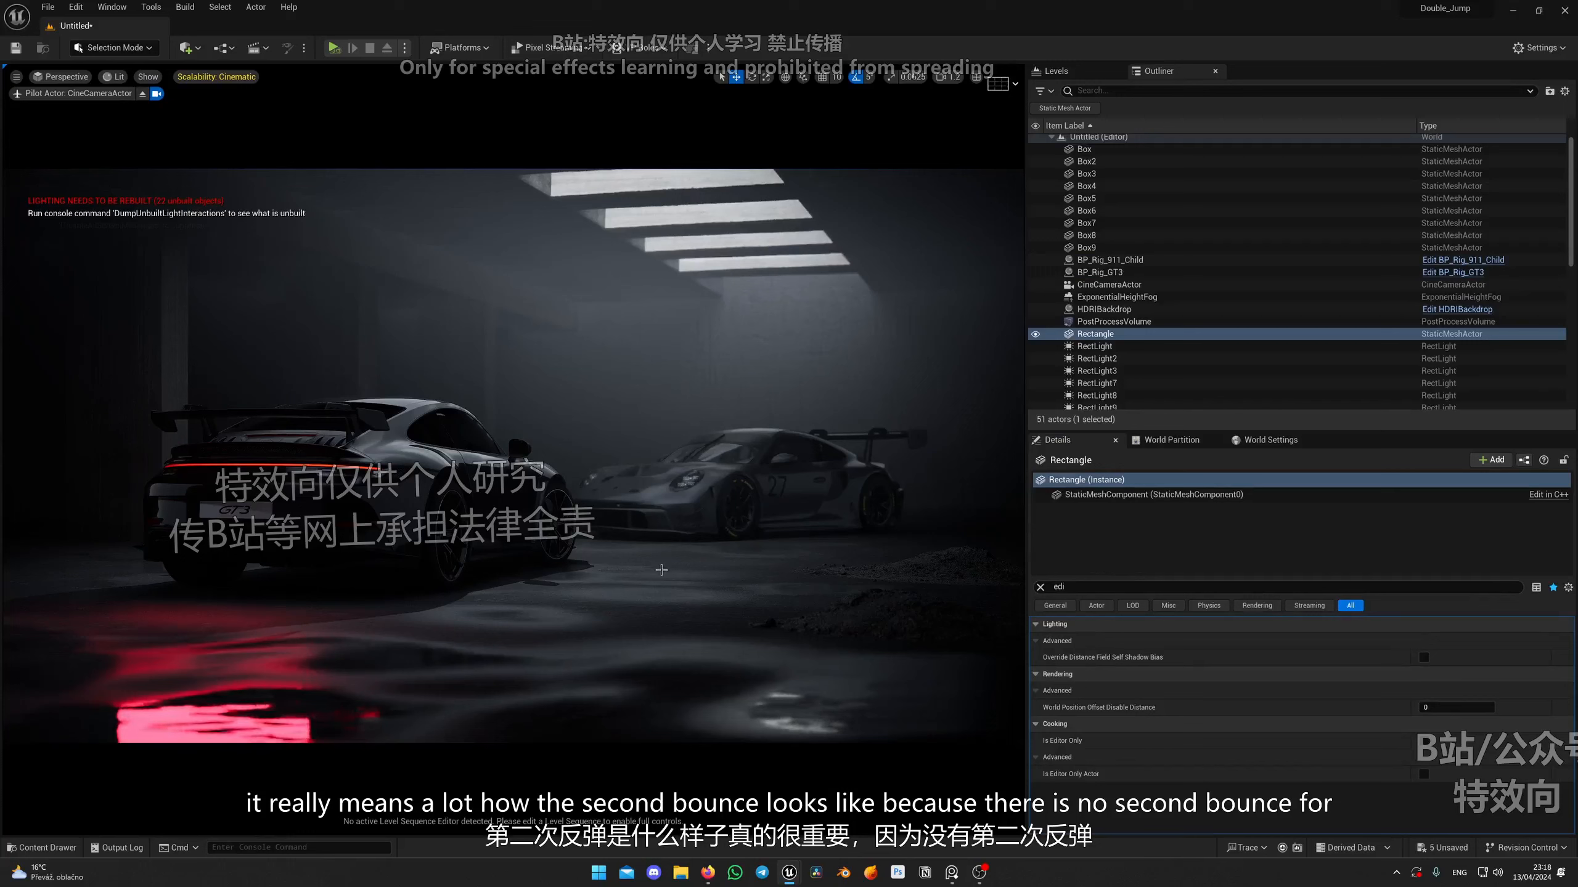
pyautogui.click(460, 432)
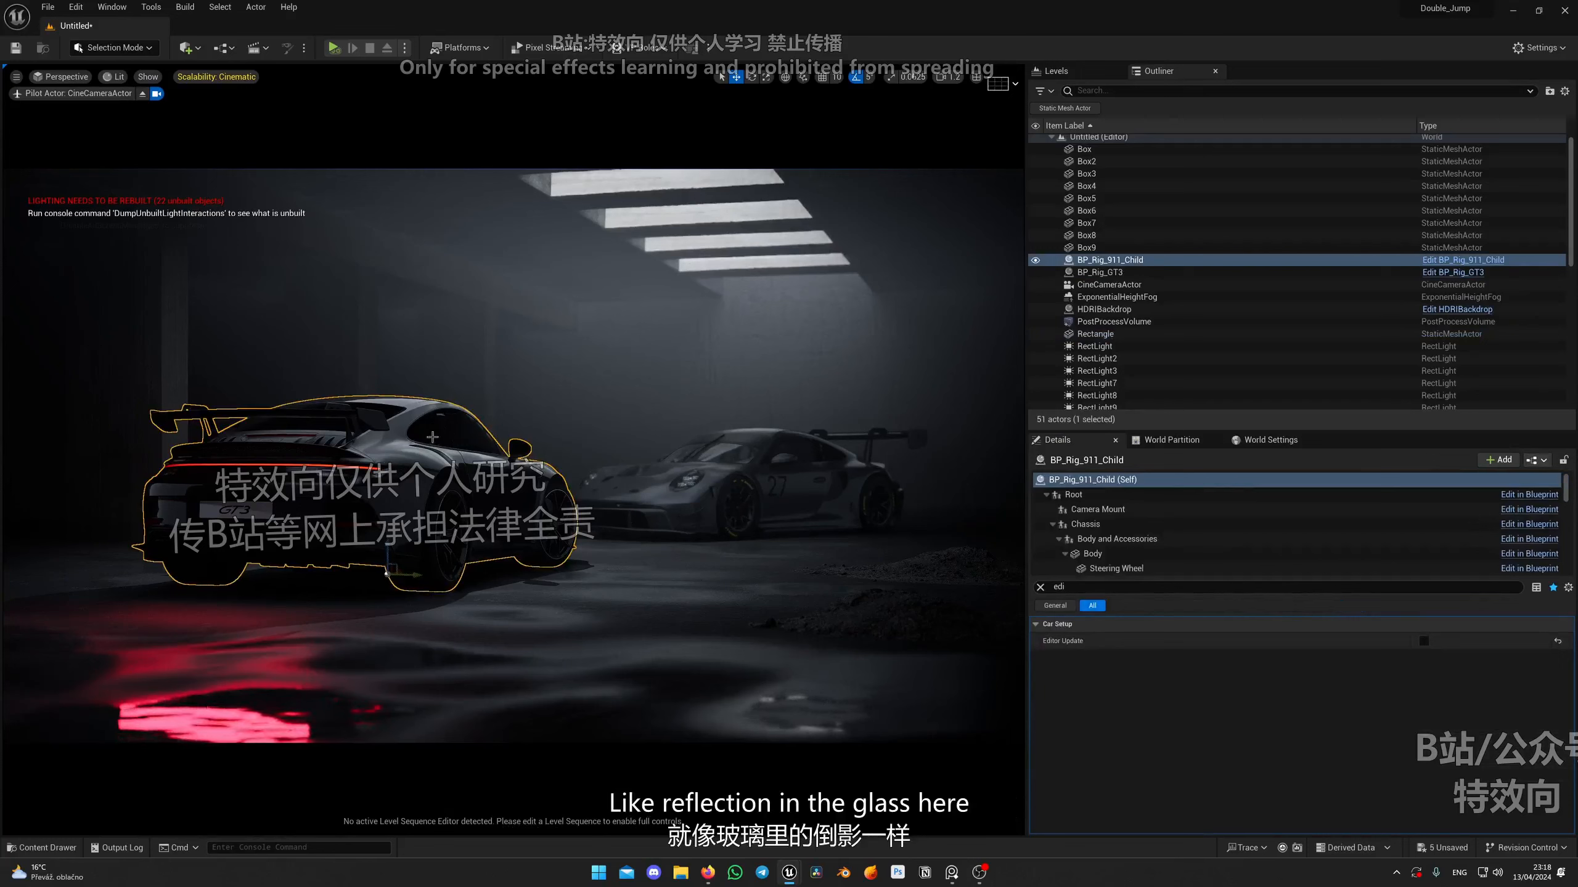
# Set the Translucency Type of the PostProcessVolume to Ray Tracing.
pyautogui.click(1113, 321)
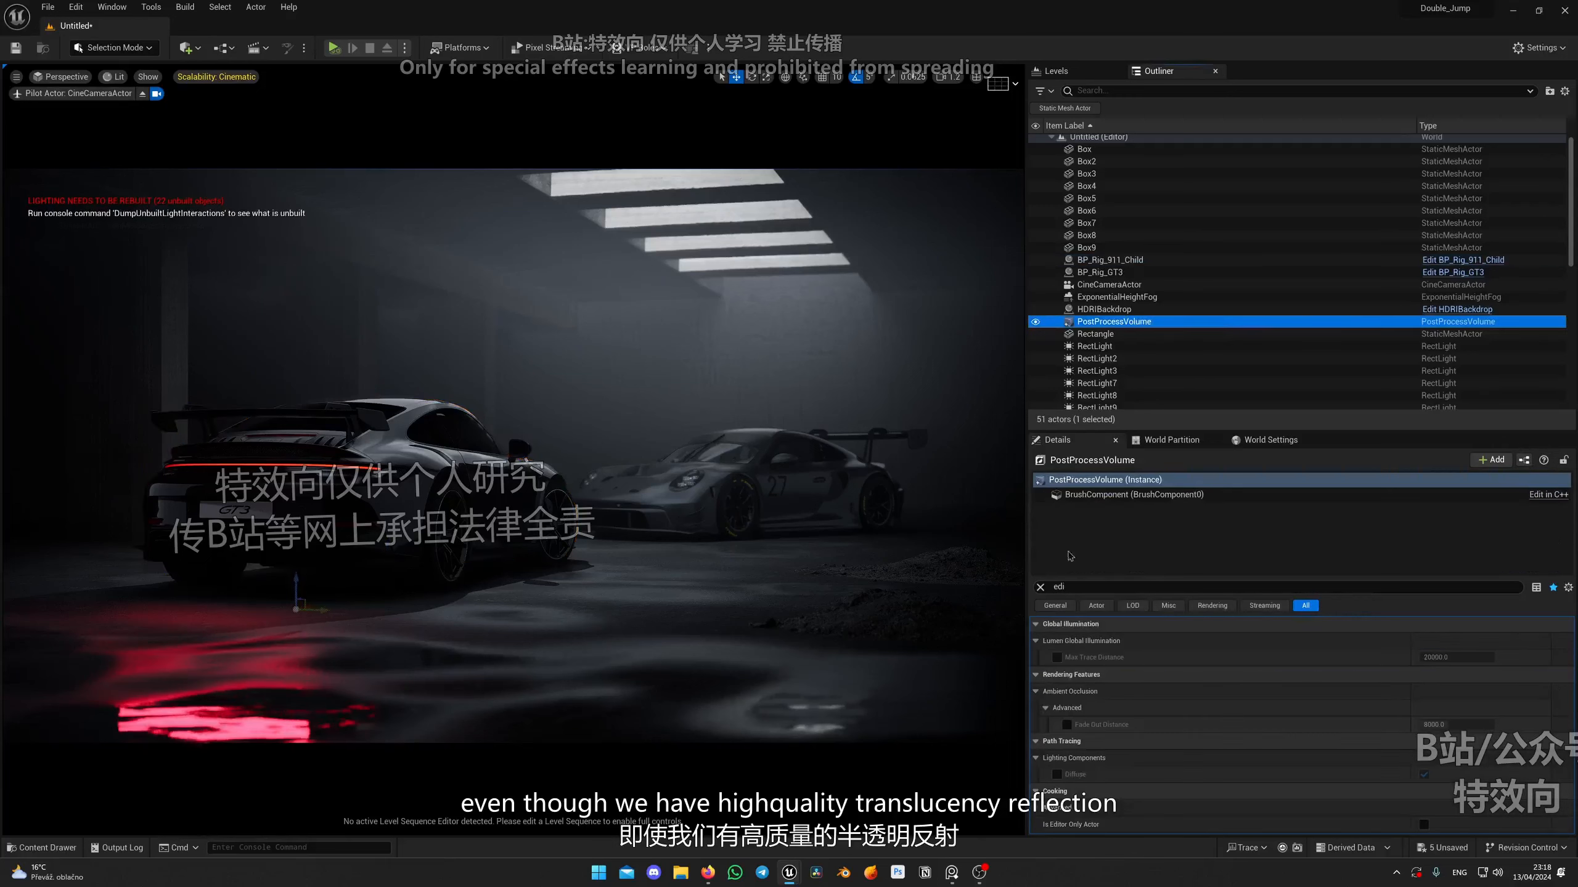
pyautogui.click(1116, 588)
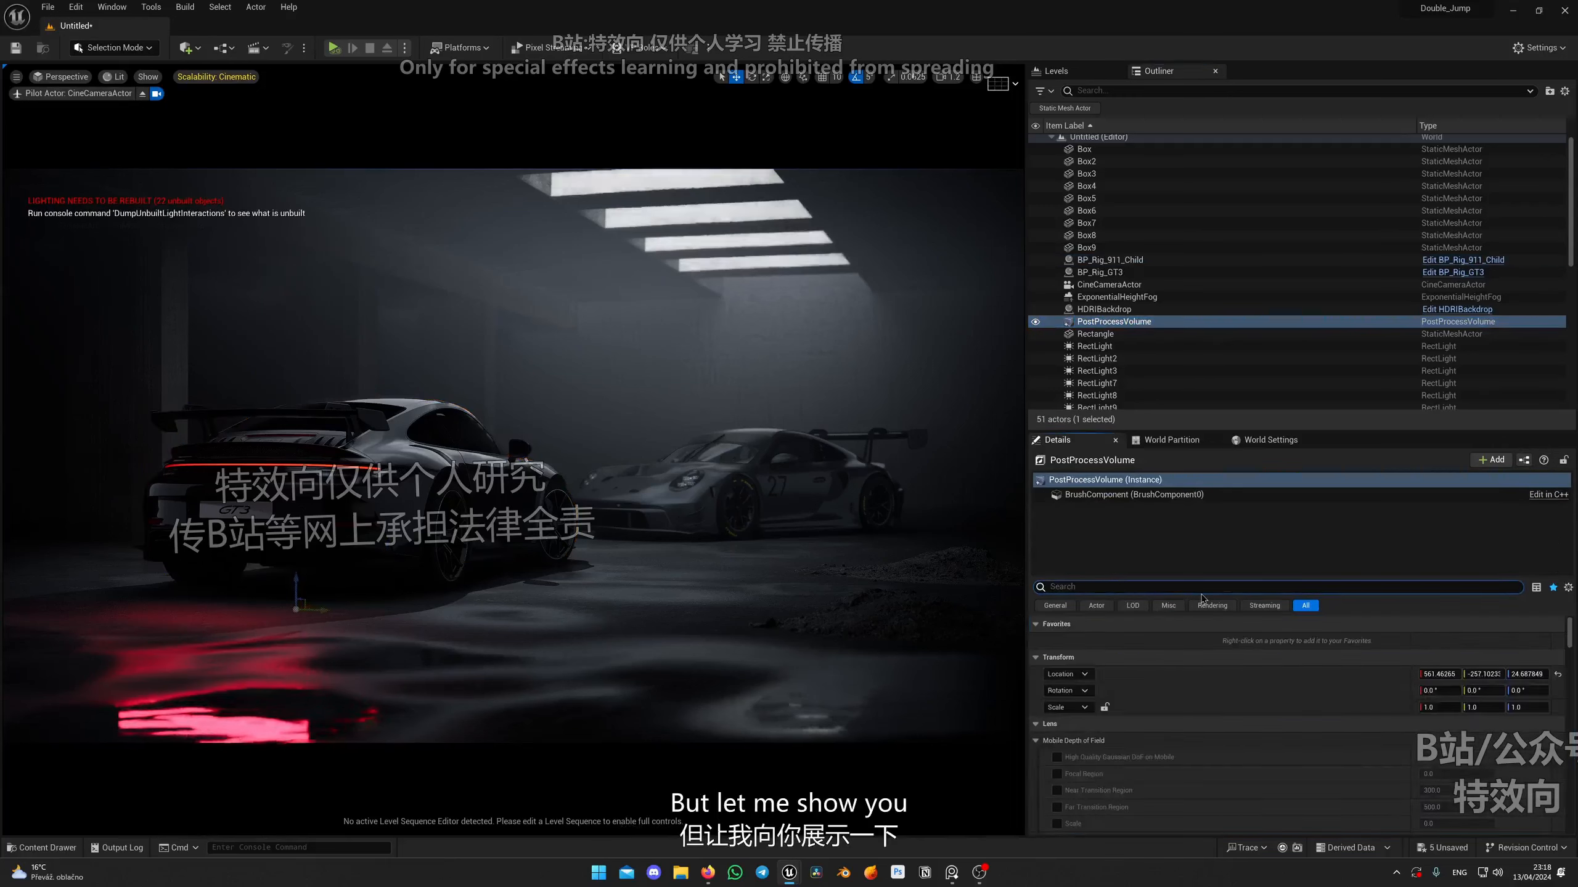
pyautogui.write('tran')
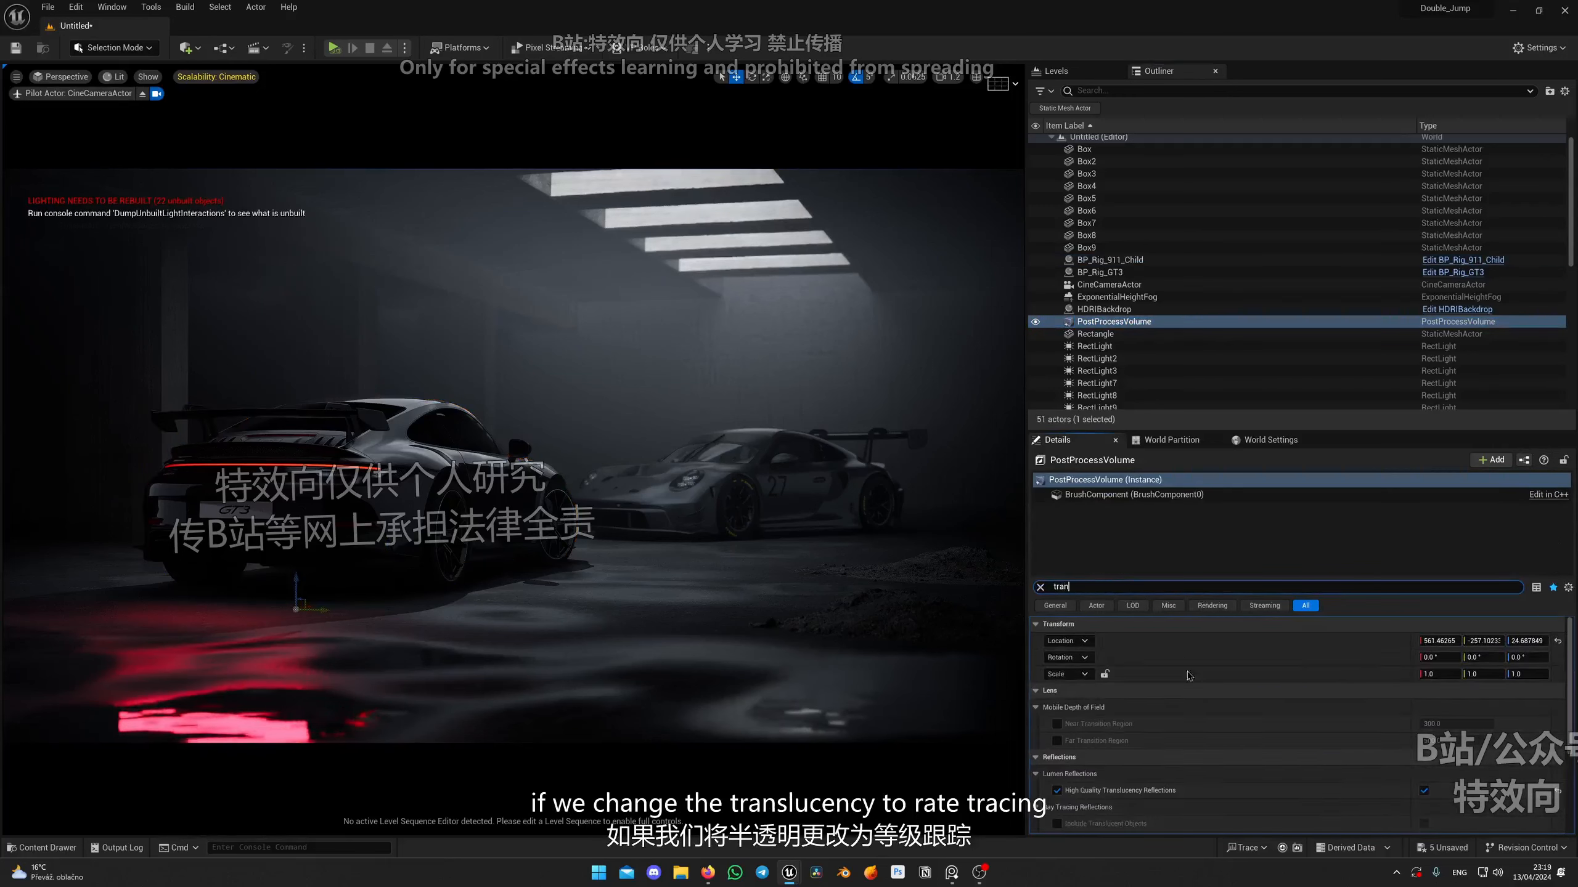
pyautogui.scroll(-3, 1187, 676)
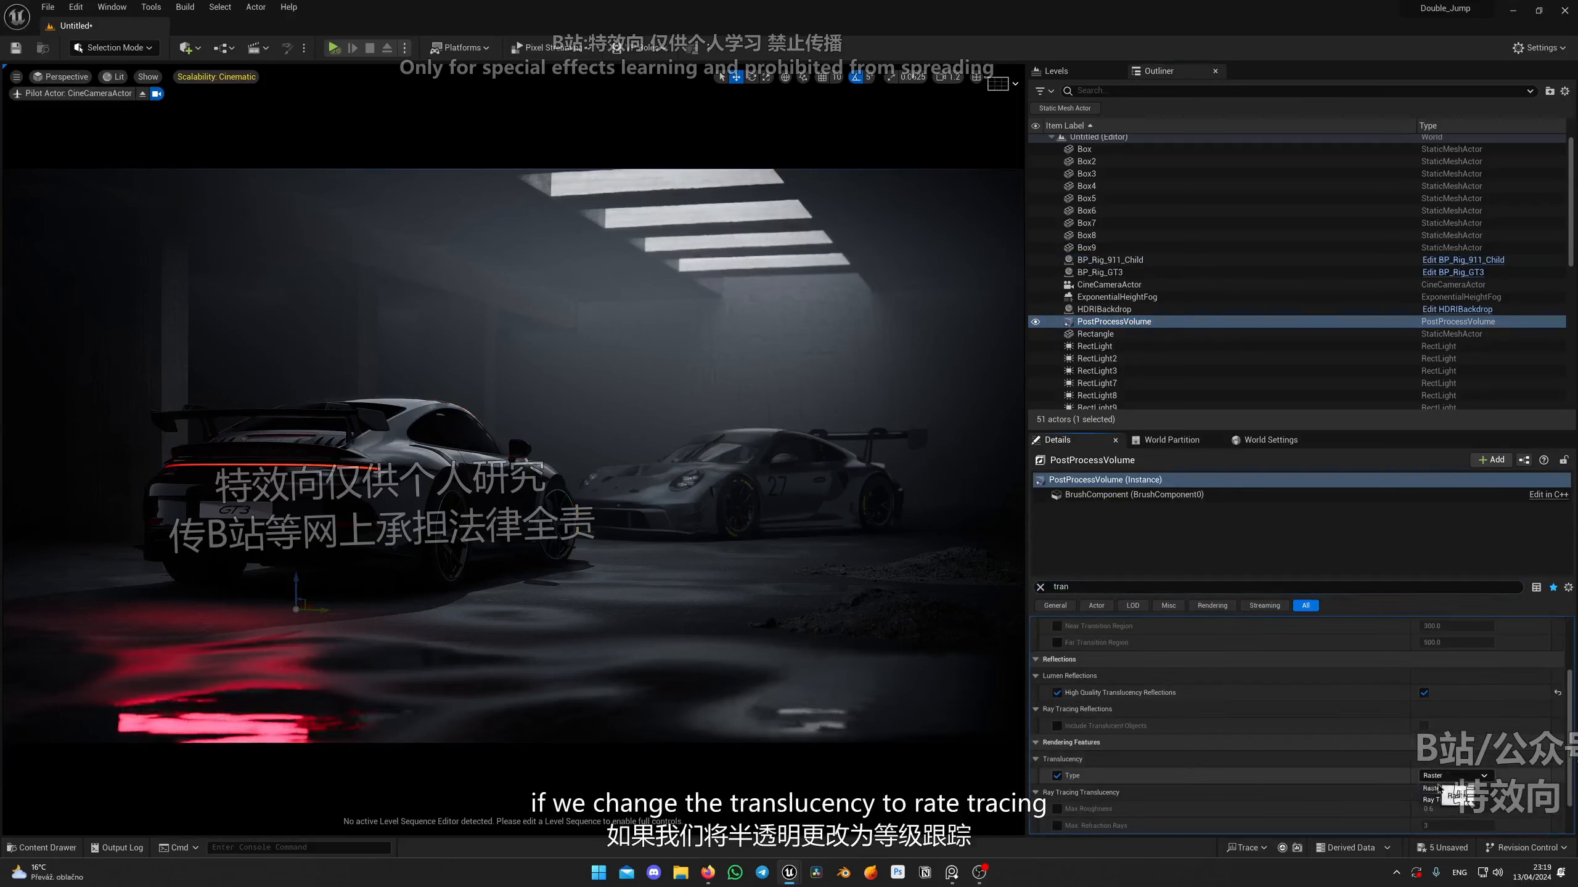
pyautogui.click(1432, 800)
pyautogui.click(250, 472)
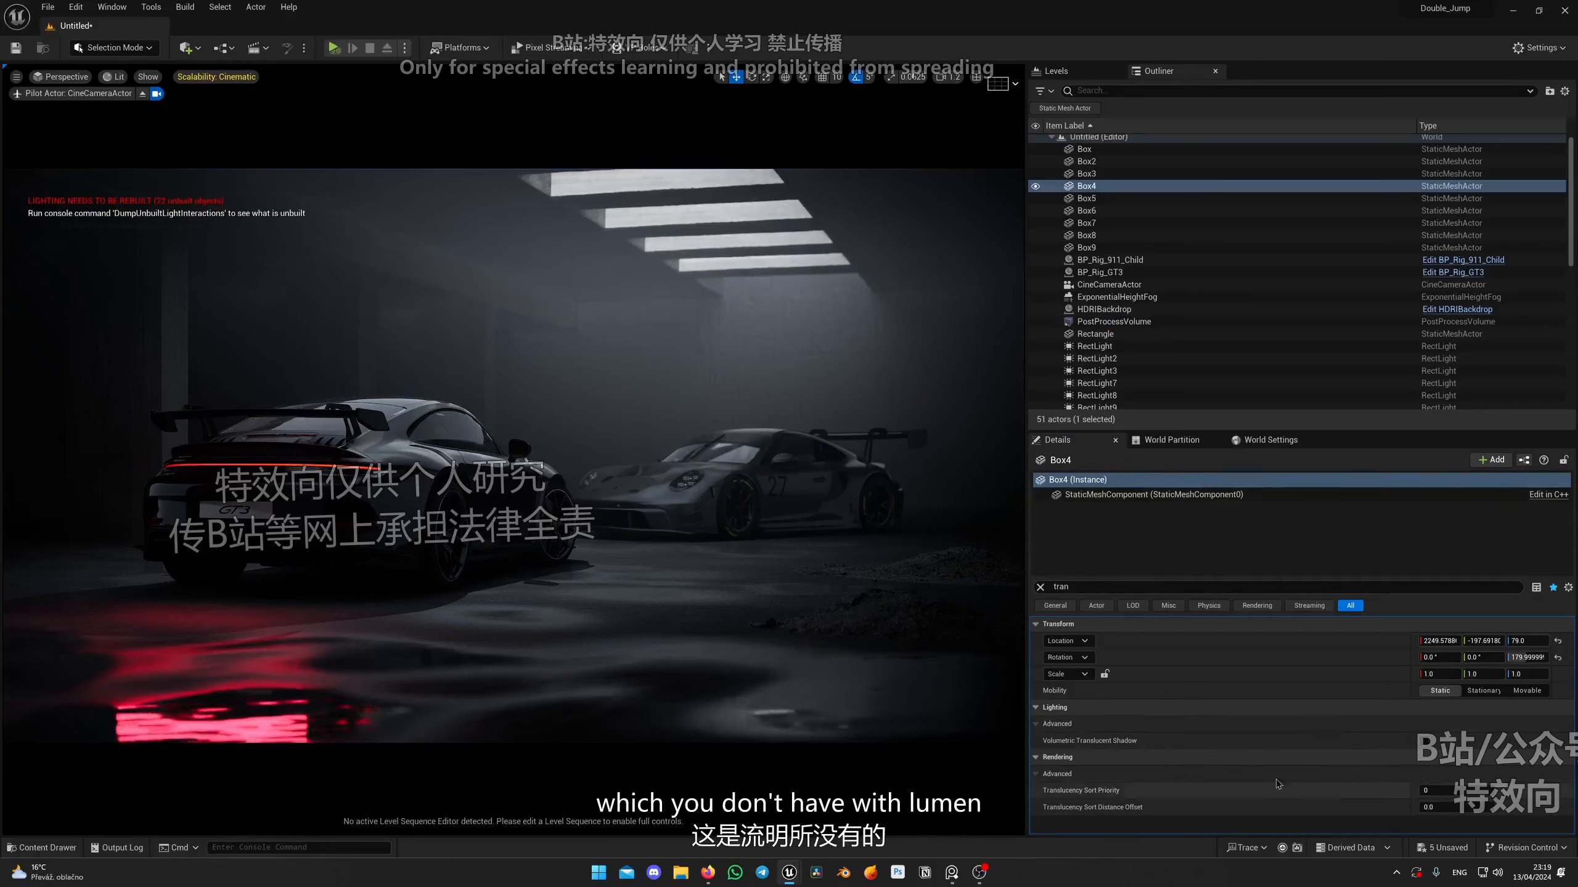
pyautogui.click(1114, 321)
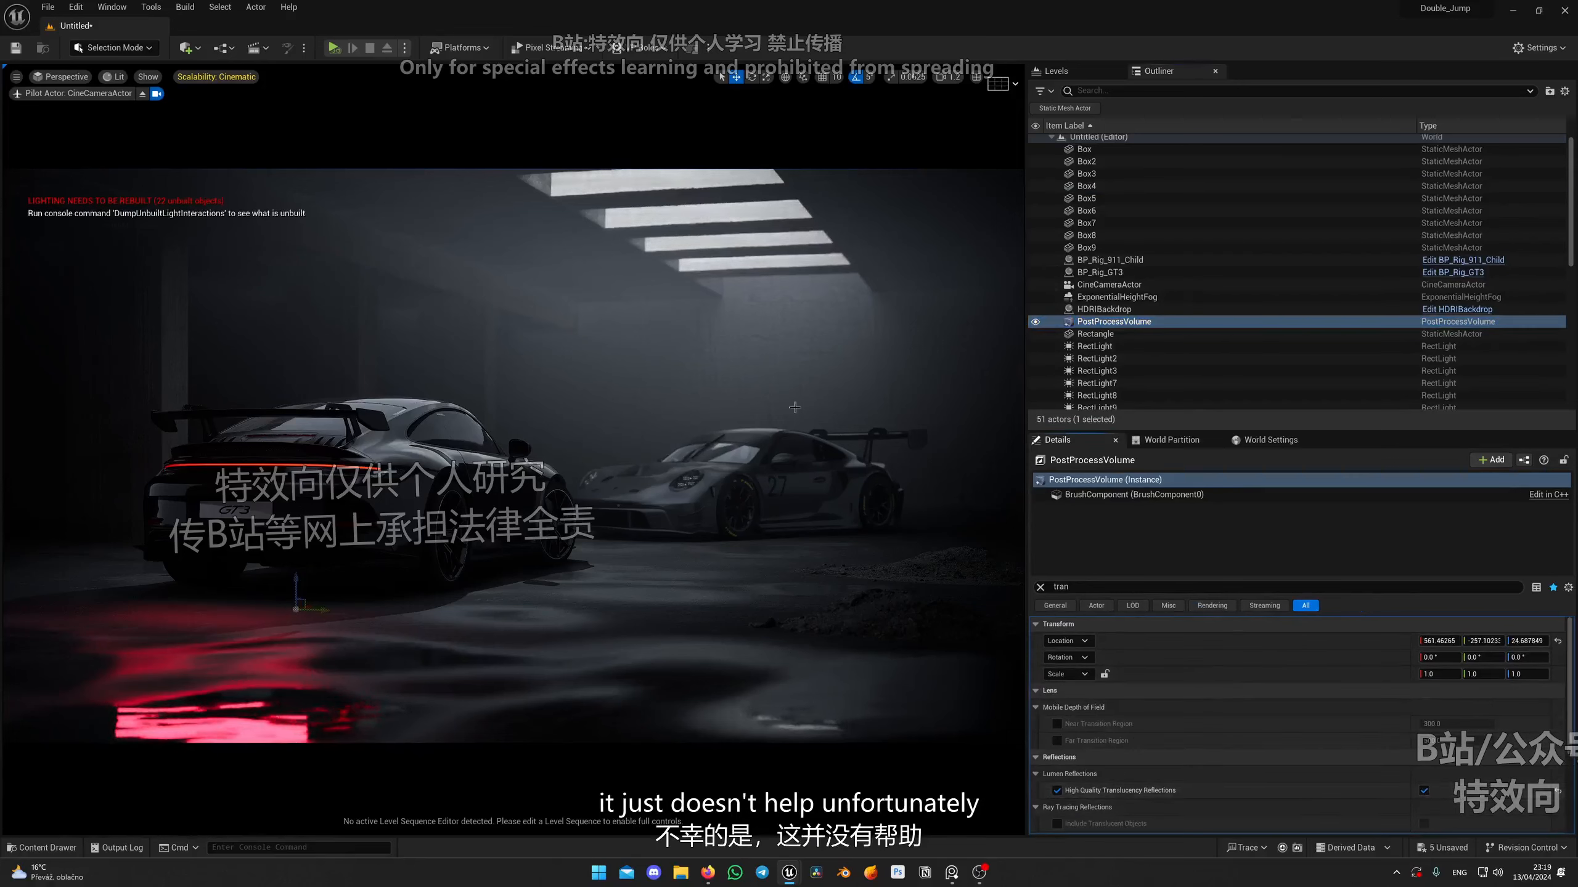
# Switch the viewport's view mode from Lit to Path Tracing with the light icons hidden.
pyautogui.click(775, 456)
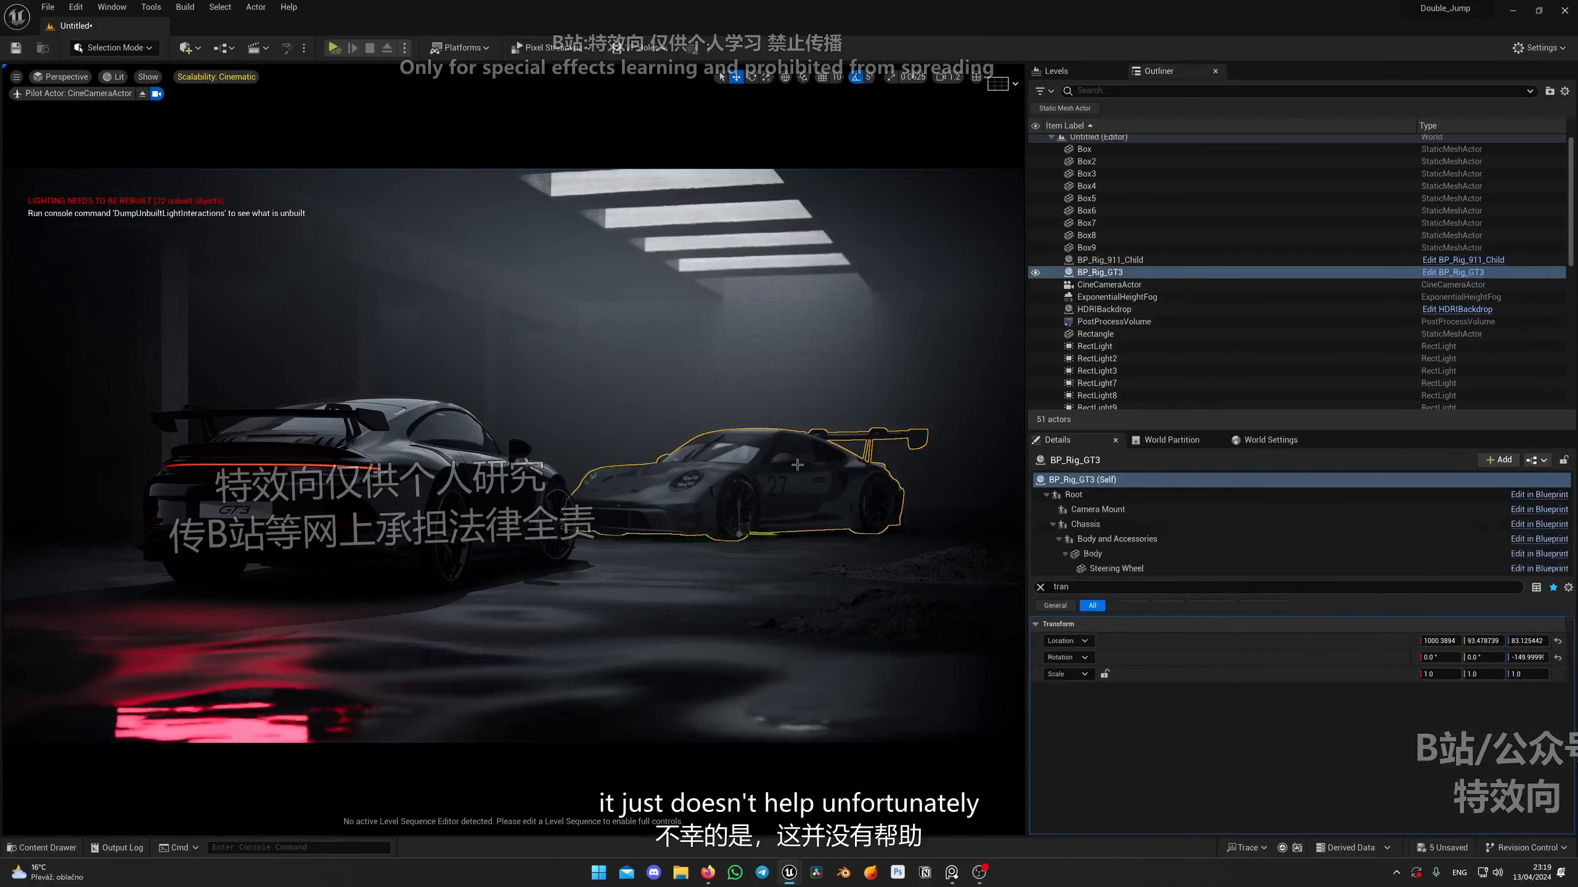
pyautogui.click(113, 77)
pyautogui.click(161, 232)
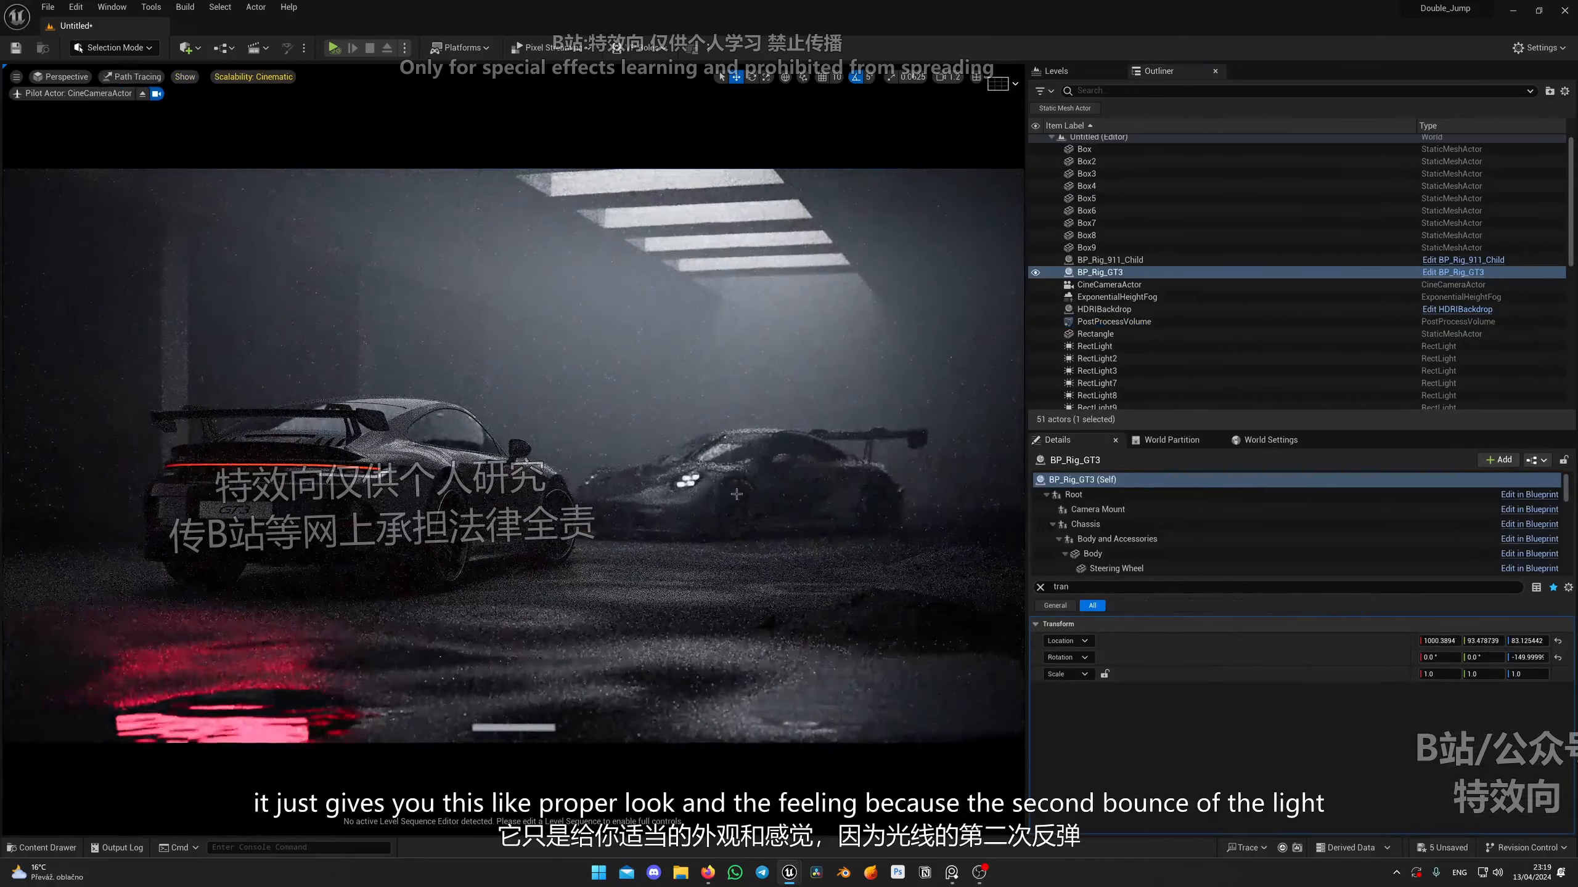
pyautogui.press('g')
pyautogui.press('g')
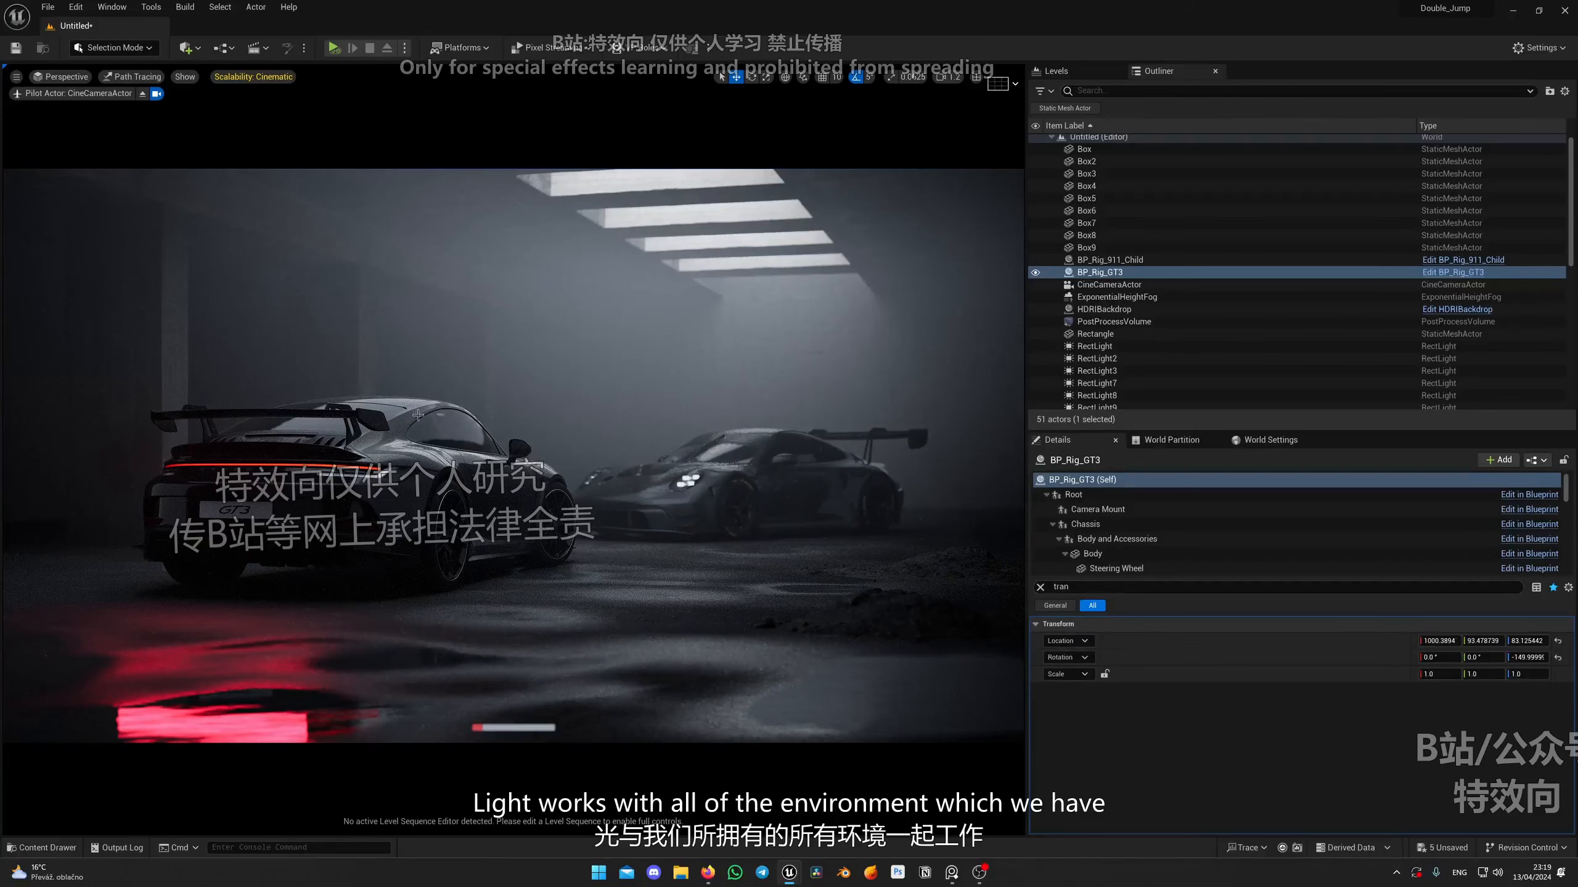
pyautogui.click(409, 560)
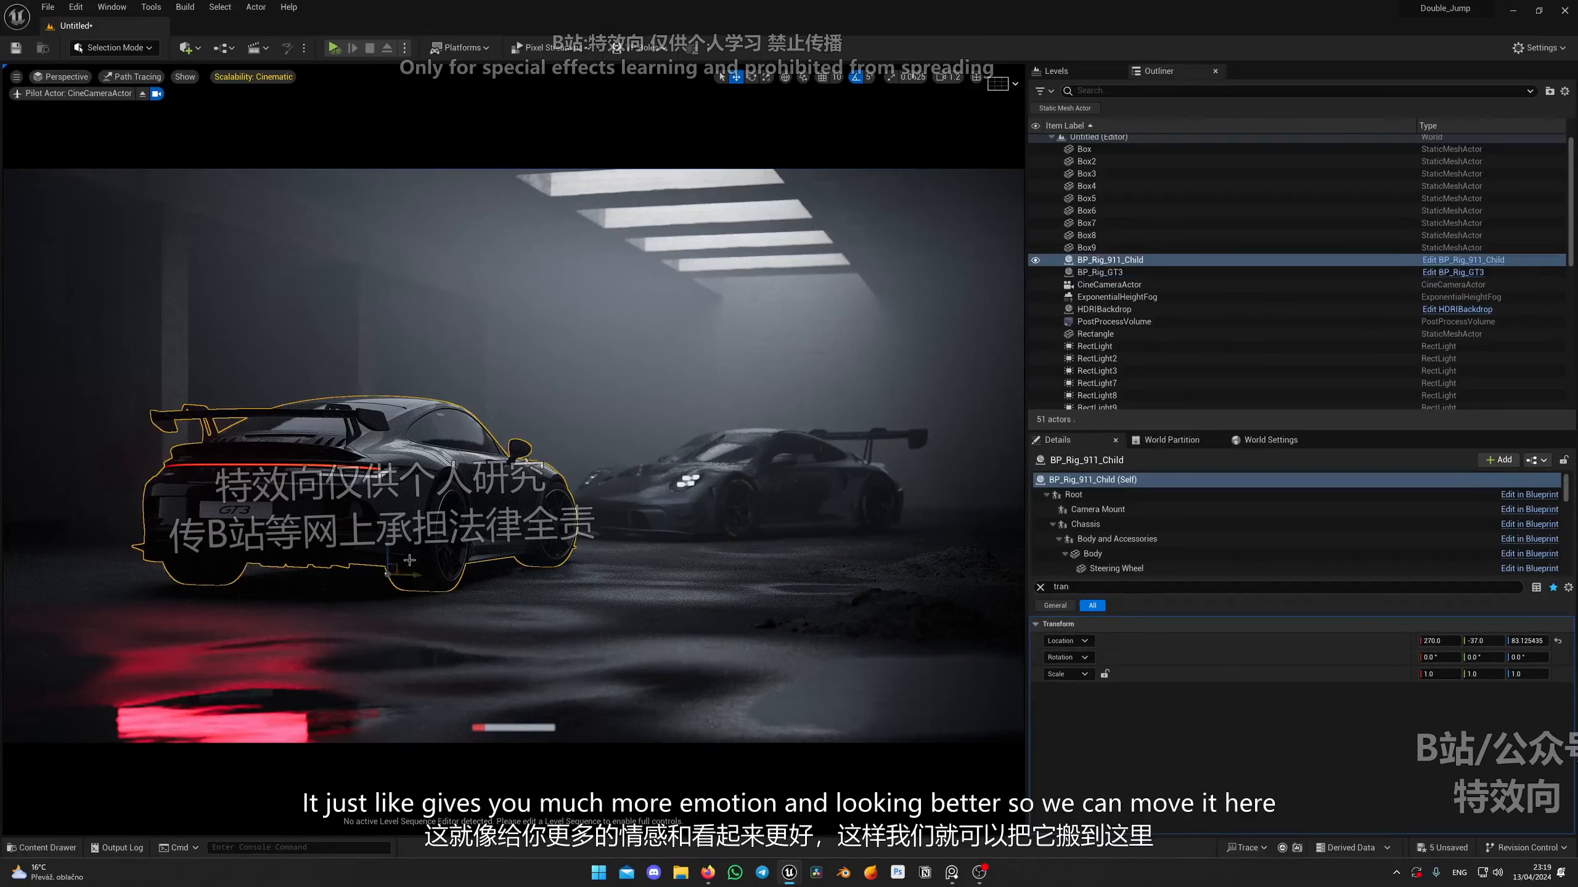
pyautogui.moveTo(399, 571); pyautogui.dragTo(324, 588)
pyautogui.hotkey('ctrl', 'z')
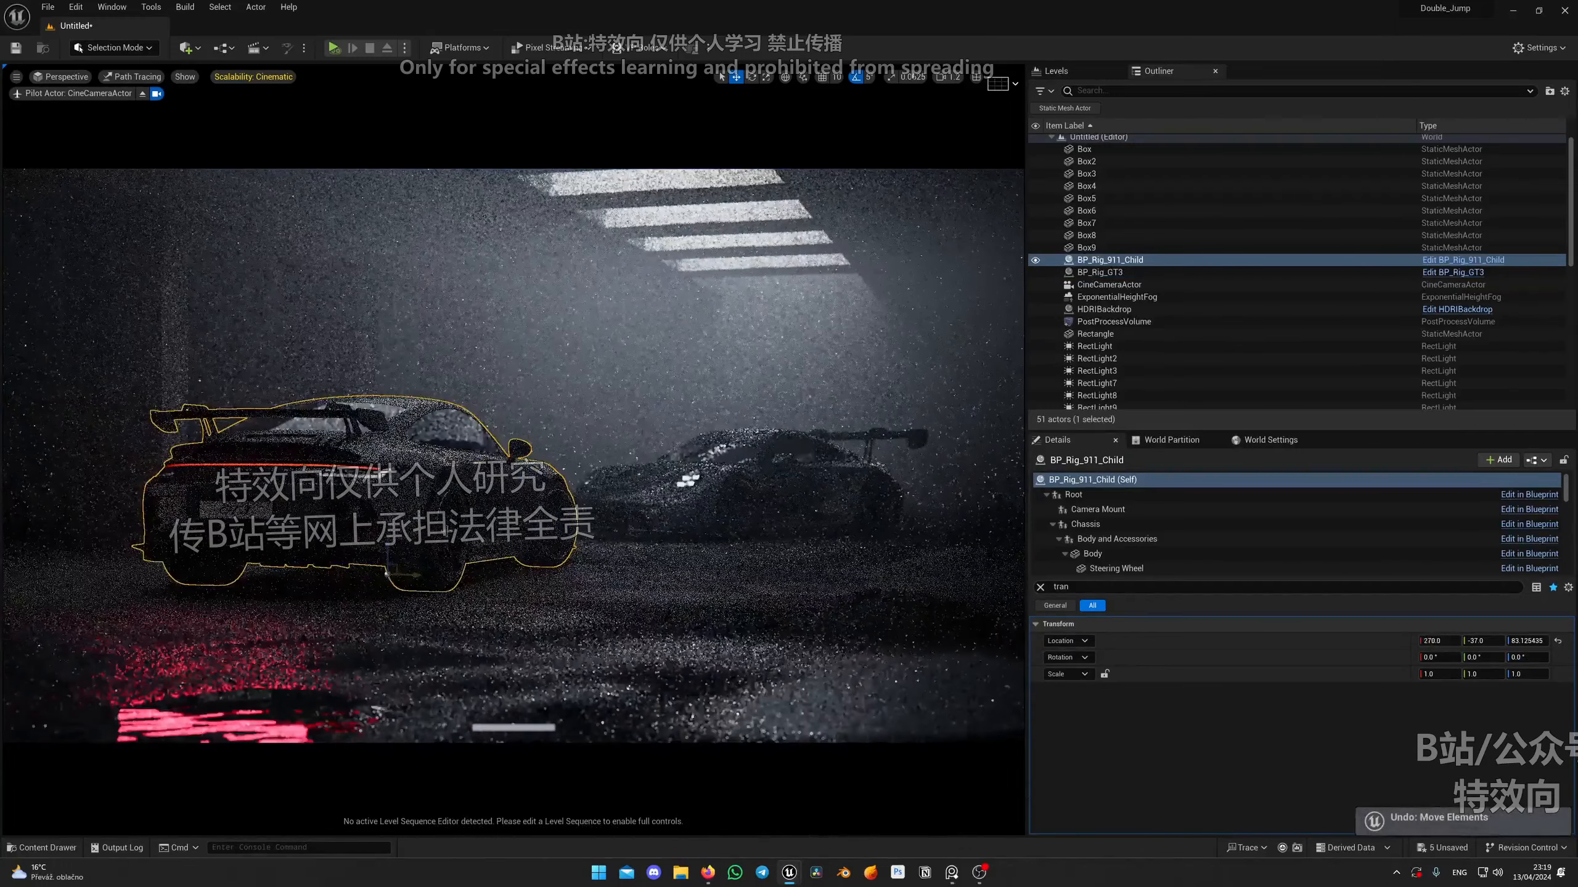
# Move the front 911 car together with RectLight8 closer to the camera, and hide the light icons again.
pyautogui.press('g')
pyautogui.click(212, 463)
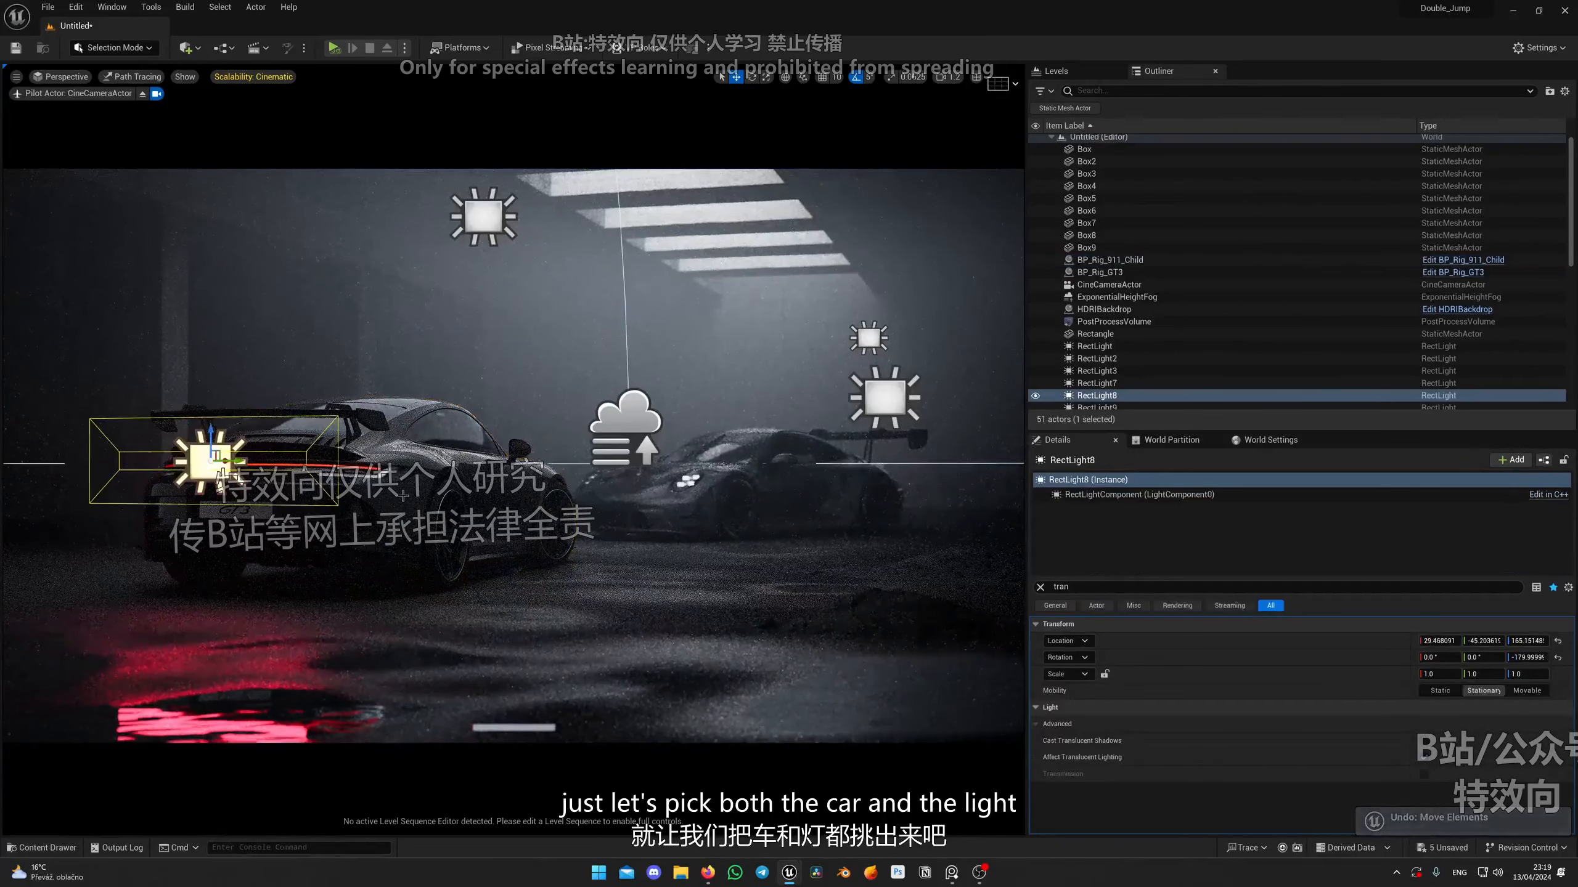
pyautogui.keyDown('ctrl'); pyautogui.click(458, 587); pyautogui.keyUp('ctrl')
pyautogui.moveTo(398, 573)
pyautogui.mouseDown()
pyautogui.moveTo(342, 588)
pyautogui.moveTo(413, 591)
pyautogui.mouseUp()
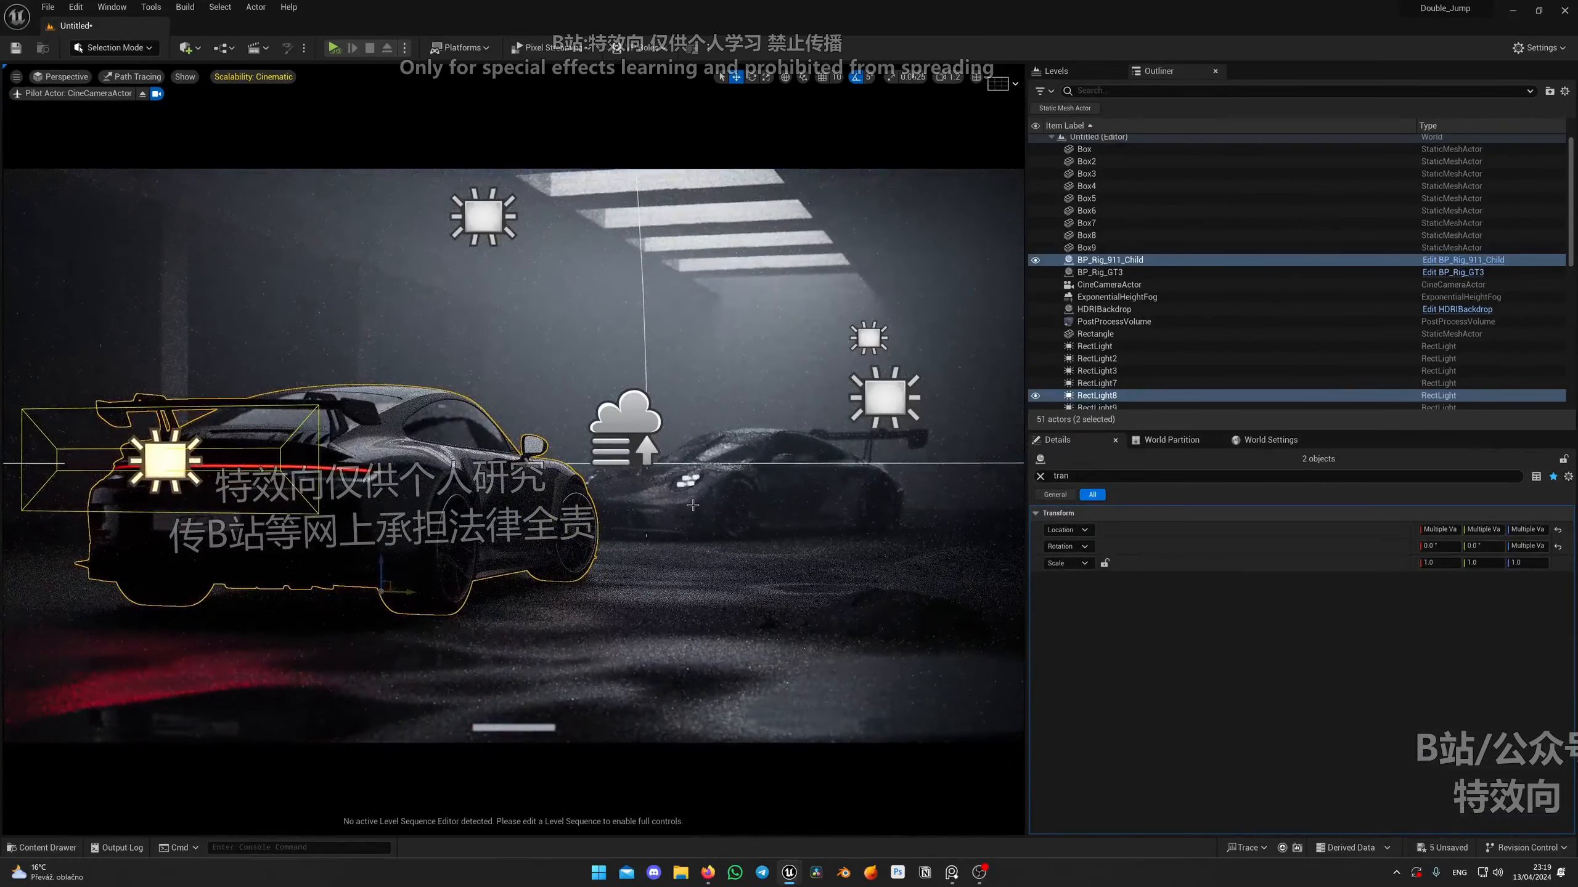
pyautogui.click(774, 540)
pyautogui.press('g')
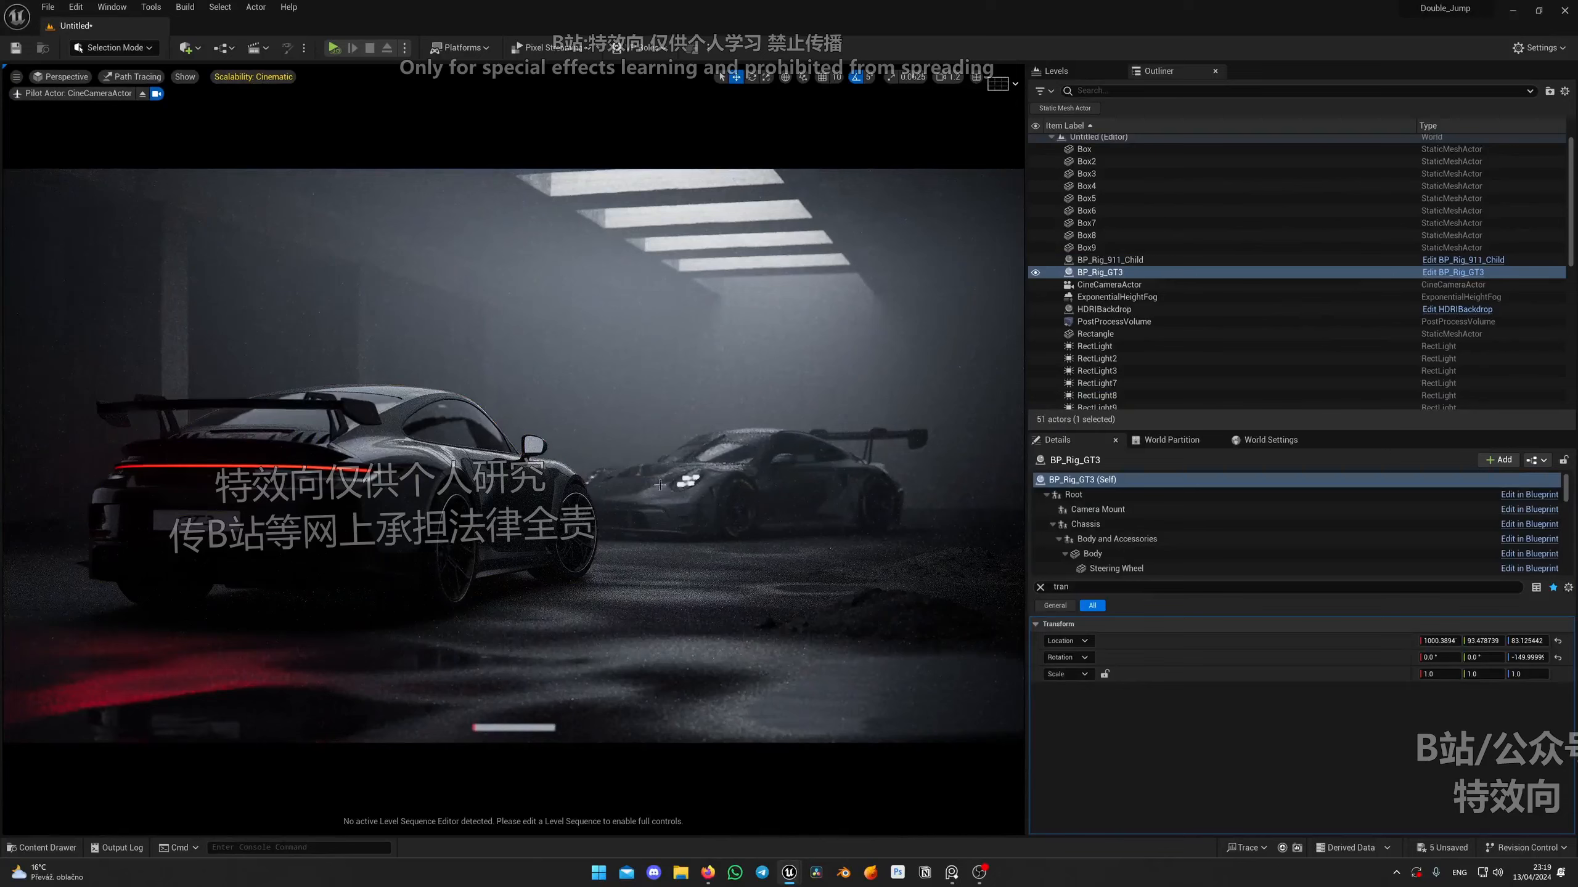
# Switch the viewport to Lit and bring up the film grain settings of the PostProcessVolume.
pyautogui.hotkey('alt', '4')
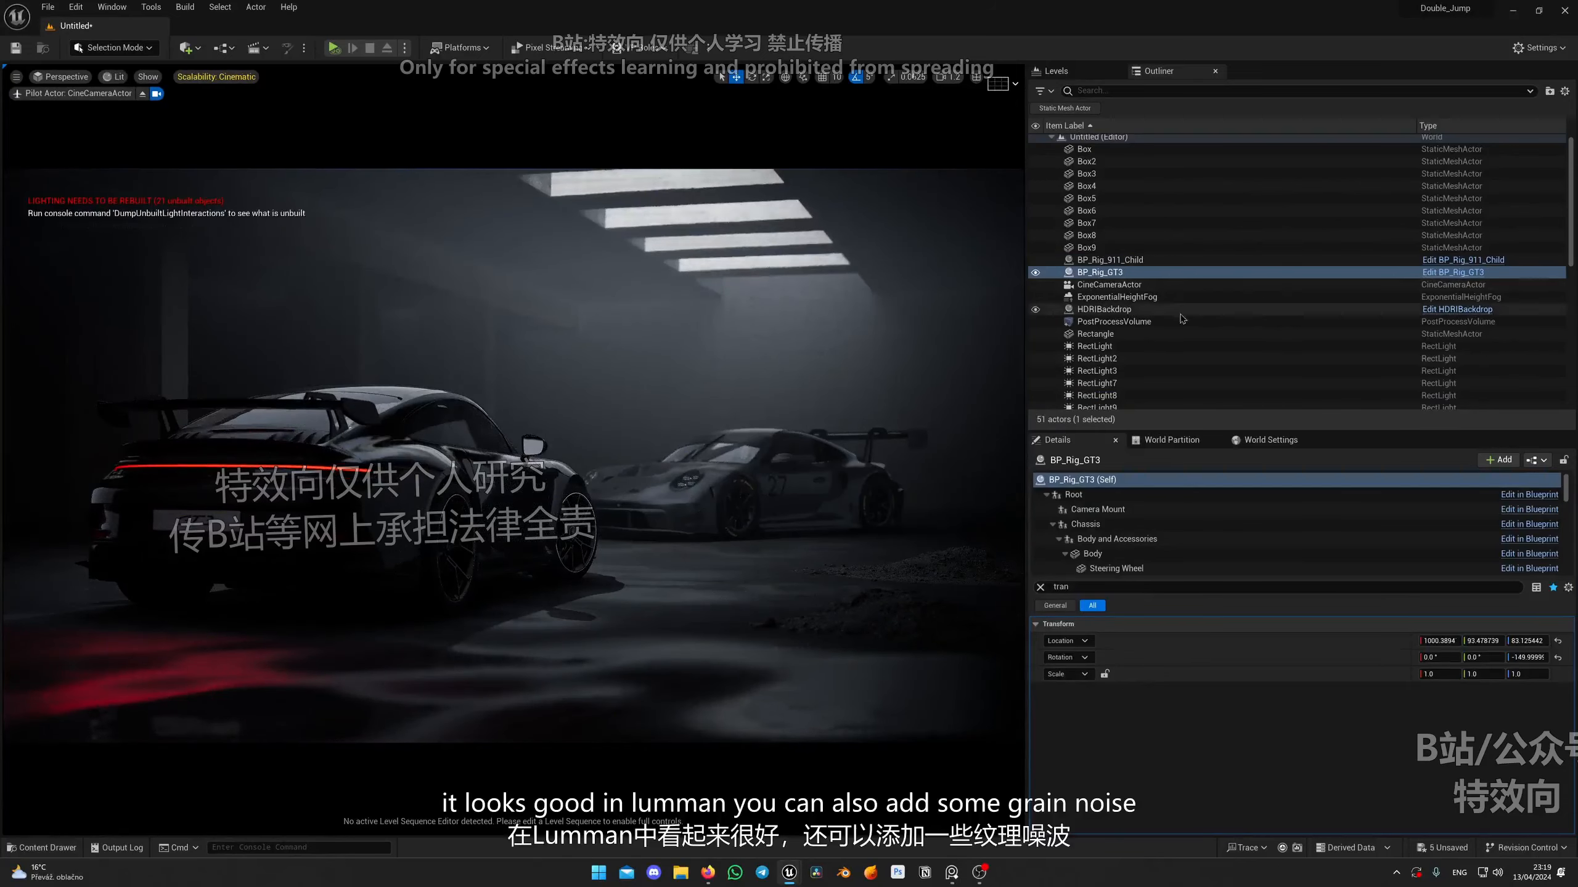
pyautogui.click(1114, 321)
pyautogui.click(1103, 584)
pyautogui.write('gr')
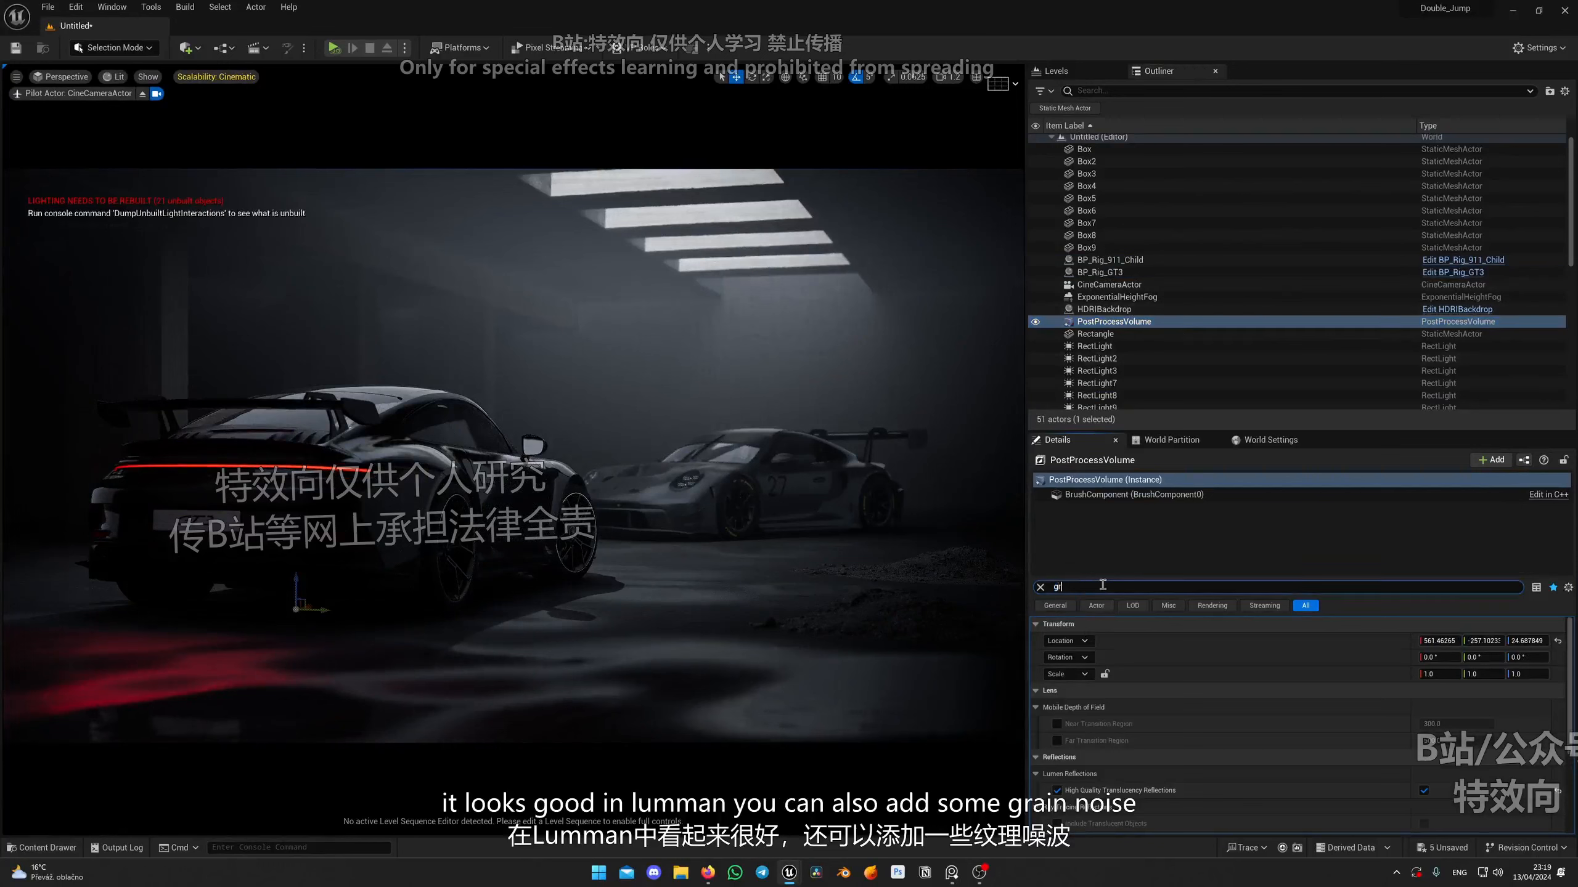
pyautogui.write('ain')
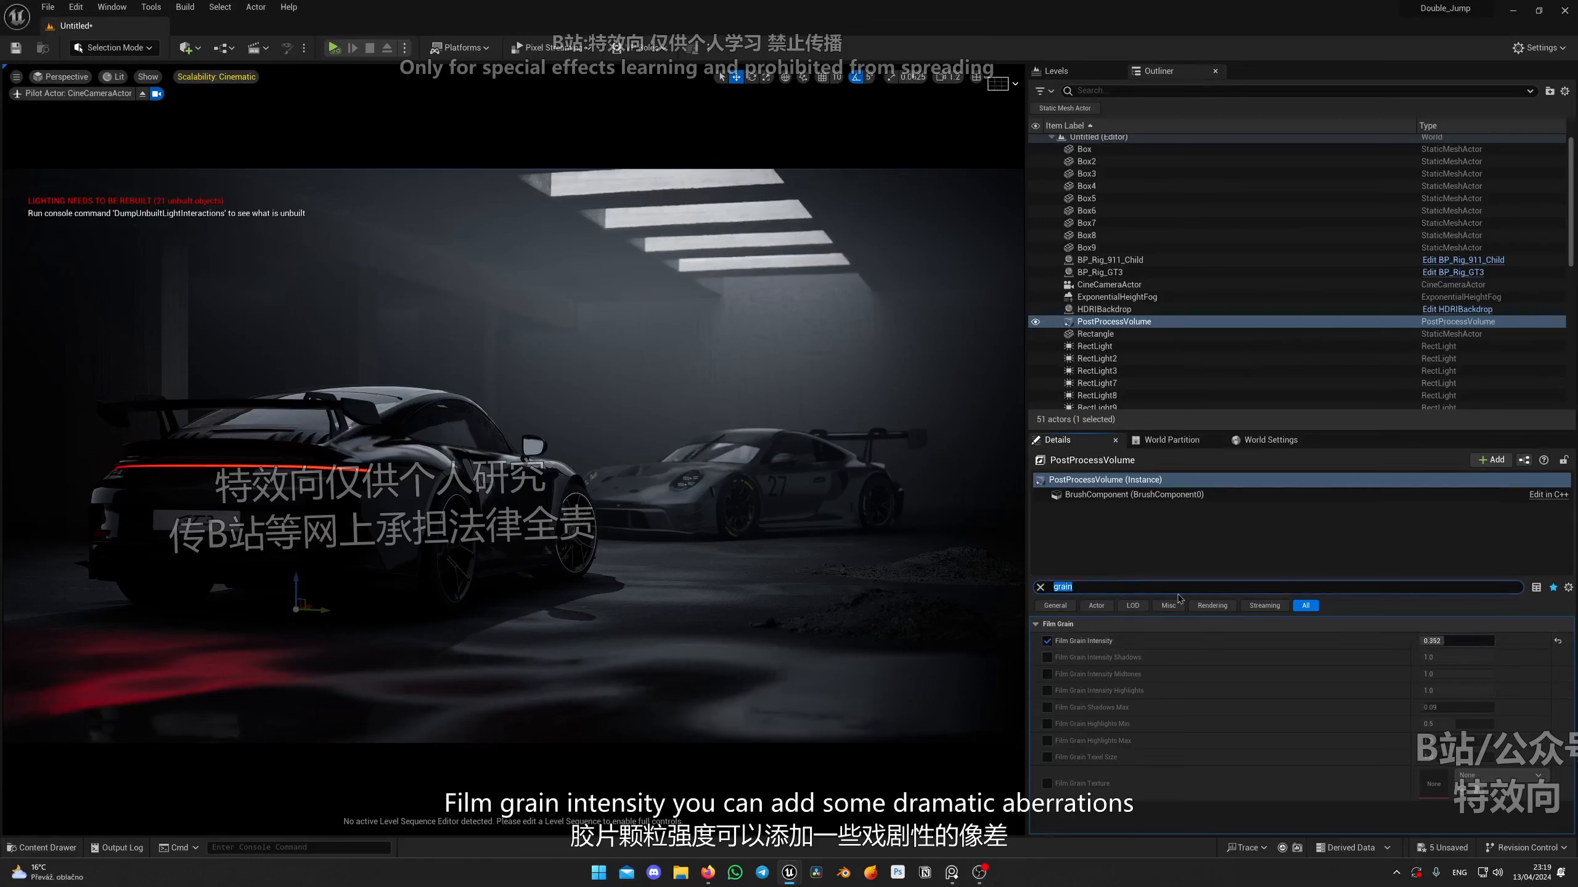
# Set the PostProcessVolume's chromatic aberration intensity to about 0.53 and its start offset to about 0.41.
pyautogui.write('chrom')
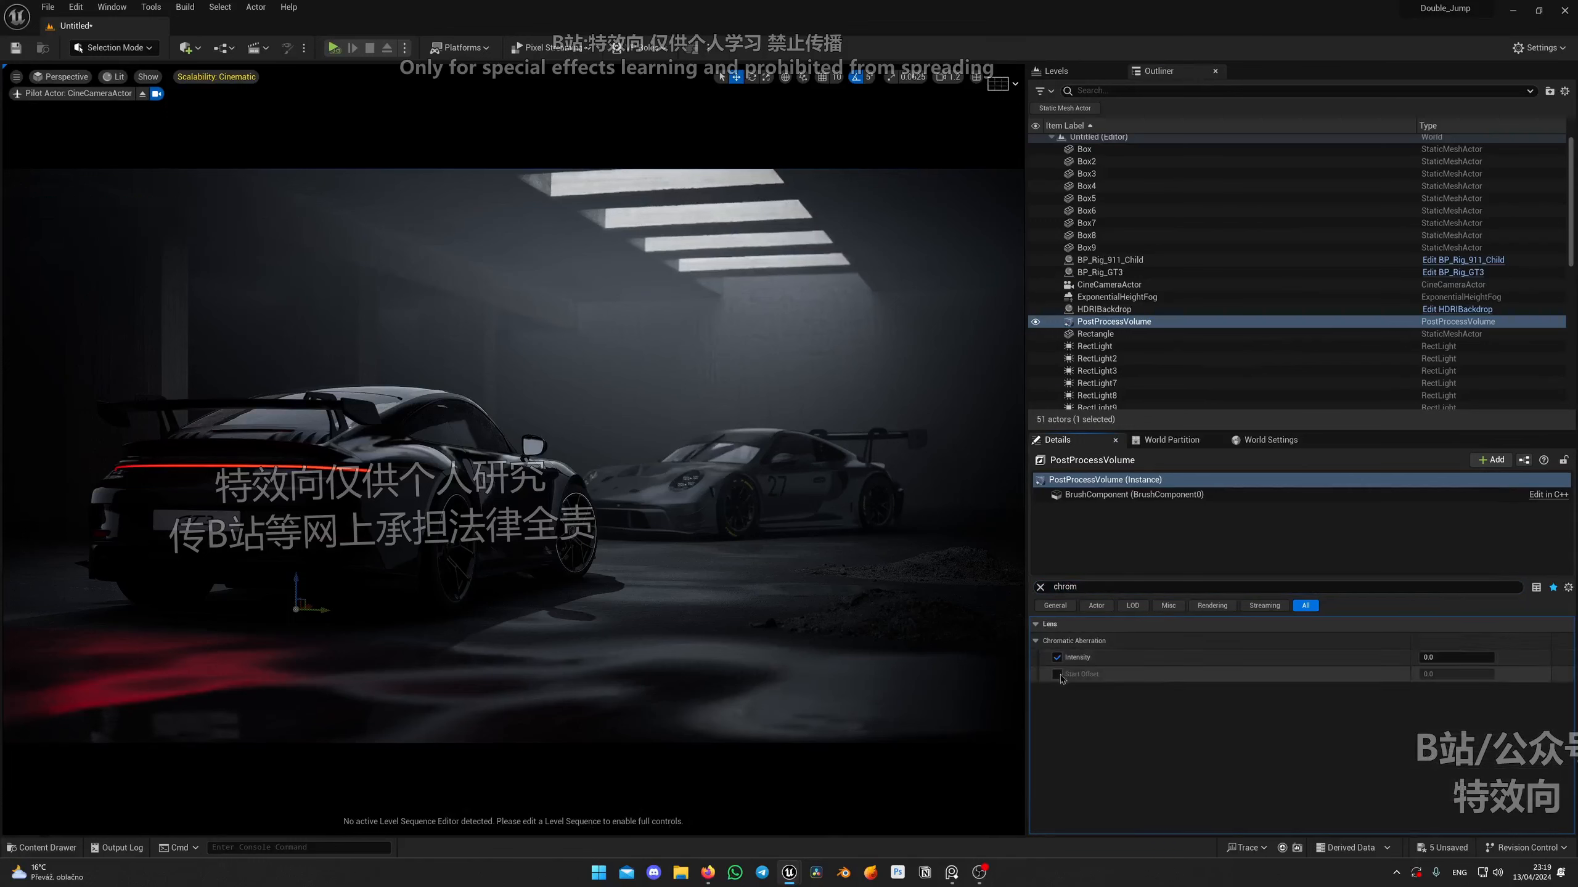
pyautogui.moveTo(1471, 659)
pyautogui.mouseDown()
pyautogui.moveTo(1494, 659)
pyautogui.moveTo(1466, 676)
pyautogui.moveTo(1496, 676)
pyautogui.moveTo(1483, 676)
pyautogui.mouseUp()
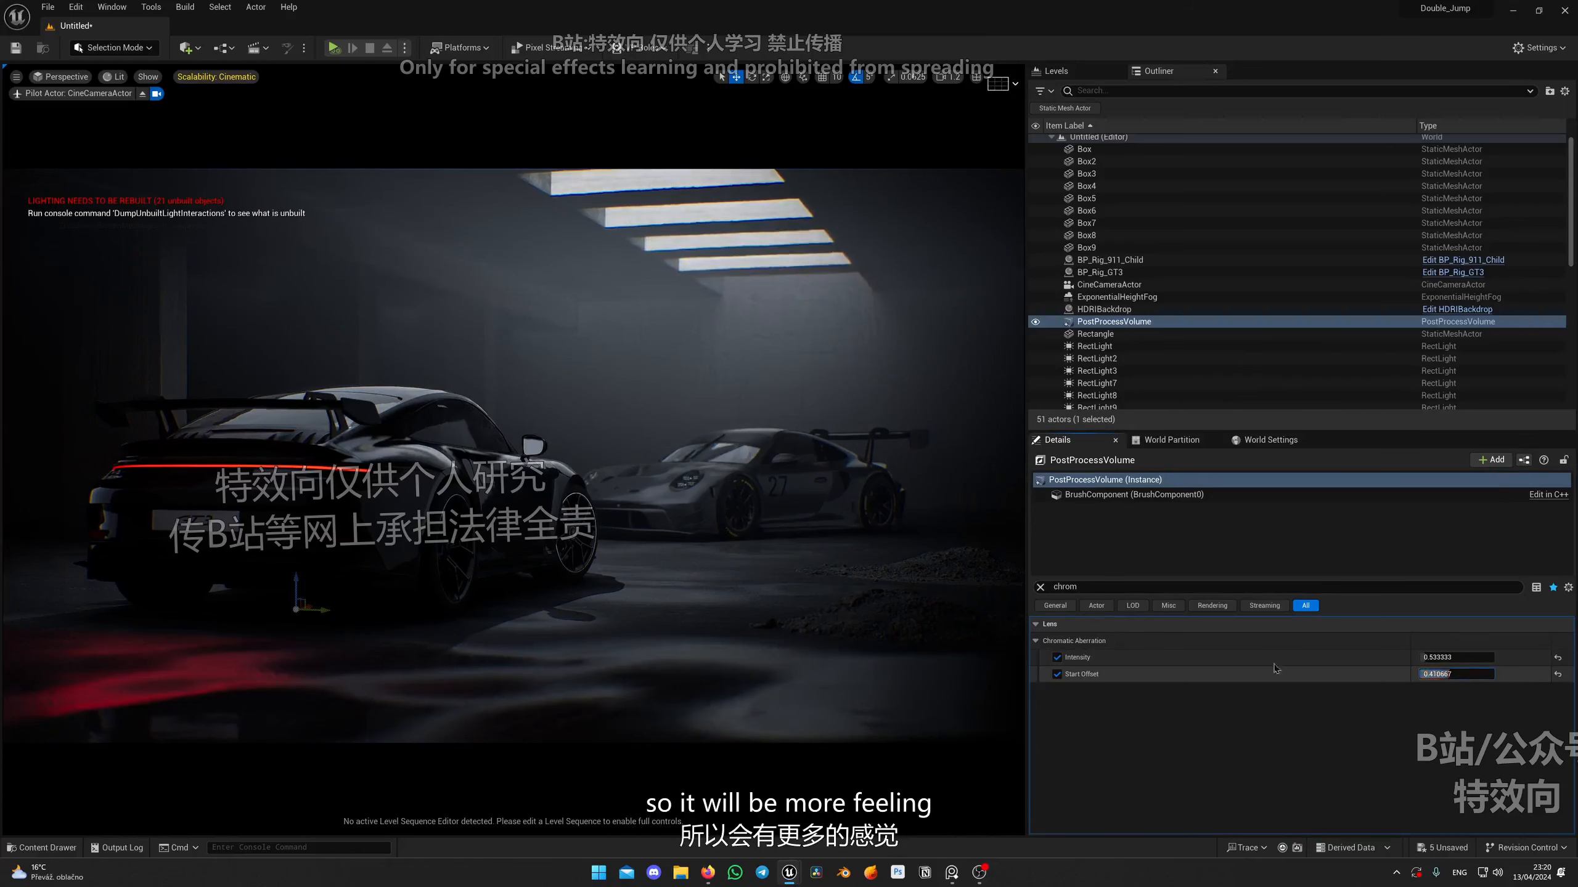
# Raise the piloted CineCameraActor slightly and tilt it down until the ceiling lights leave the frame, with the editor icons hidden.
pyautogui.click(801, 397)
pyautogui.press('g')
pyautogui.press('e')
pyautogui.moveTo(745, 532); pyautogui.dragTo(730, 575, button='right')
pyautogui.press('q')
pyautogui.scroll(-3, 745, 532)
pyautogui.press('e')
pyautogui.press('q')
pyautogui.press('q')
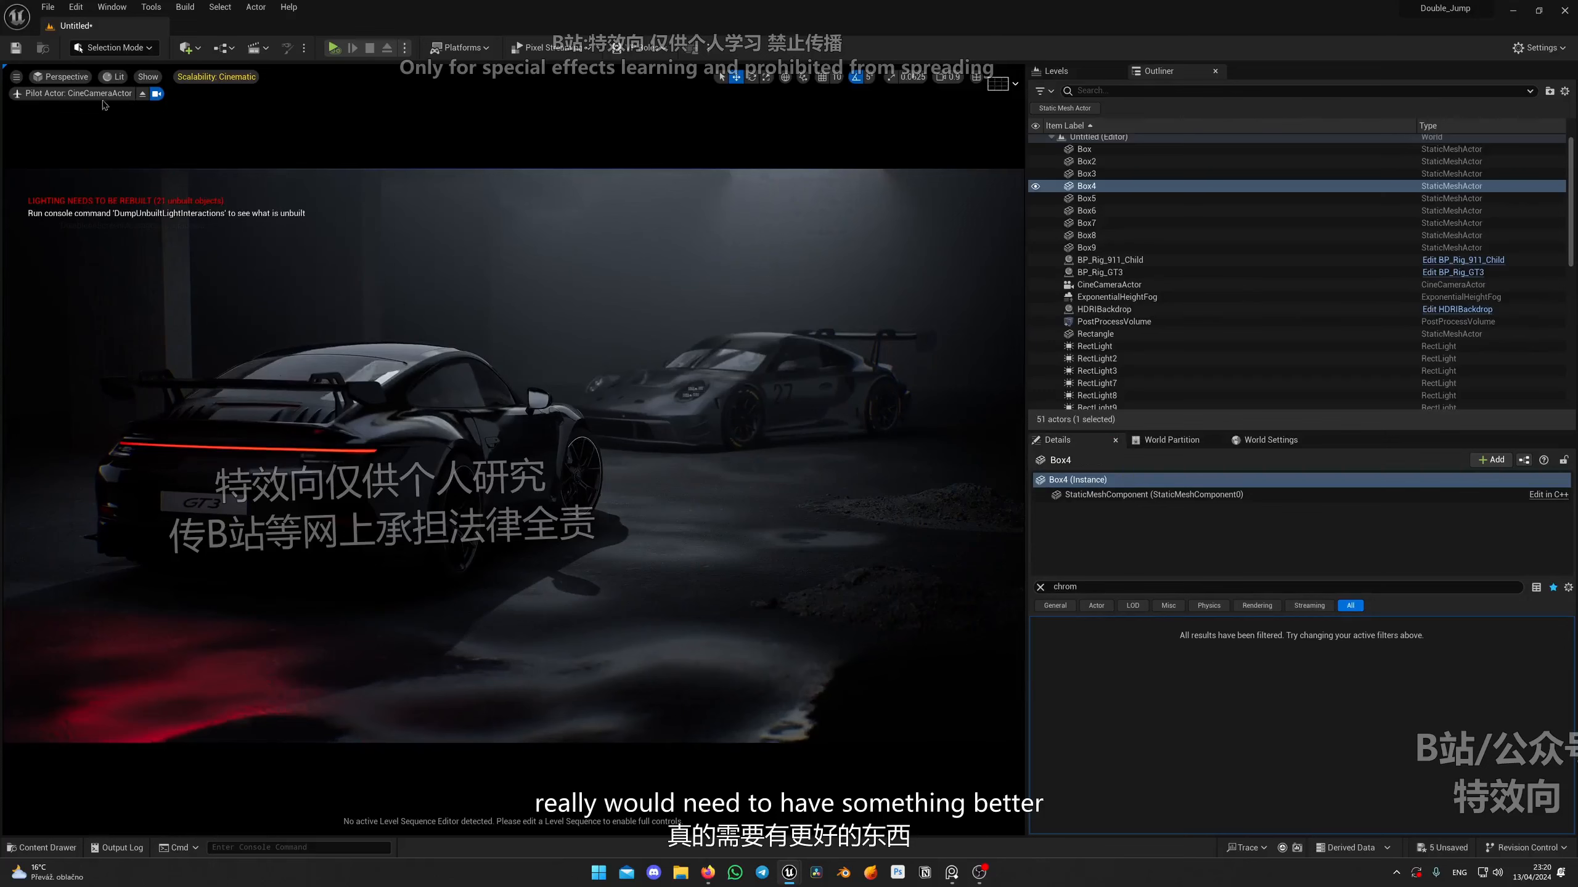
# Check the new framing in Path Tracing view mode with the rear GT3 car selected.
pyautogui.click(113, 77)
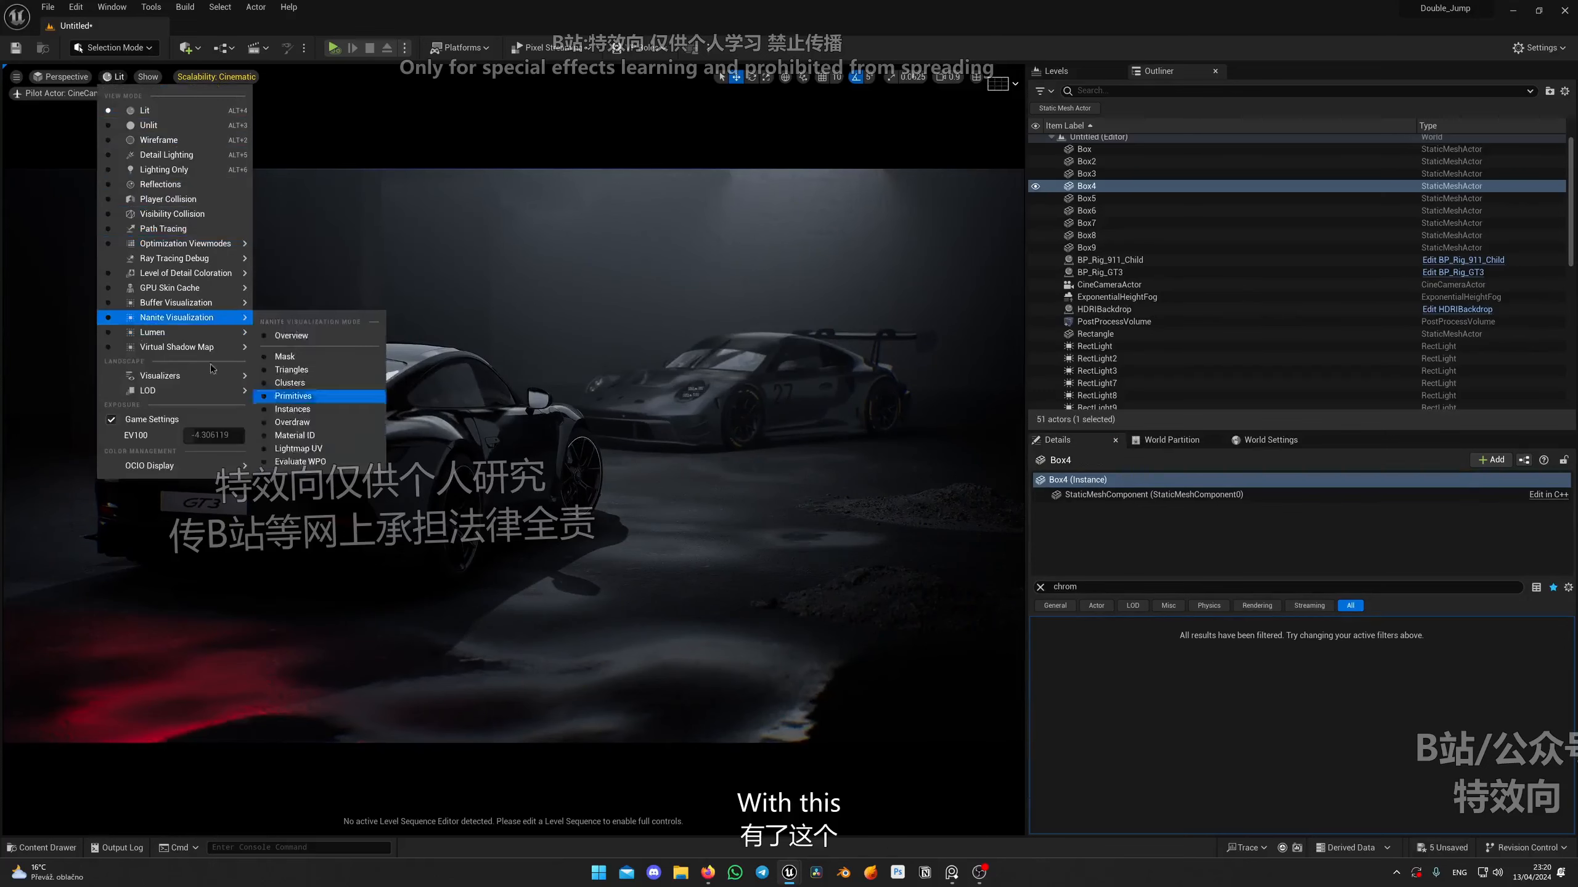
pyautogui.click(160, 229)
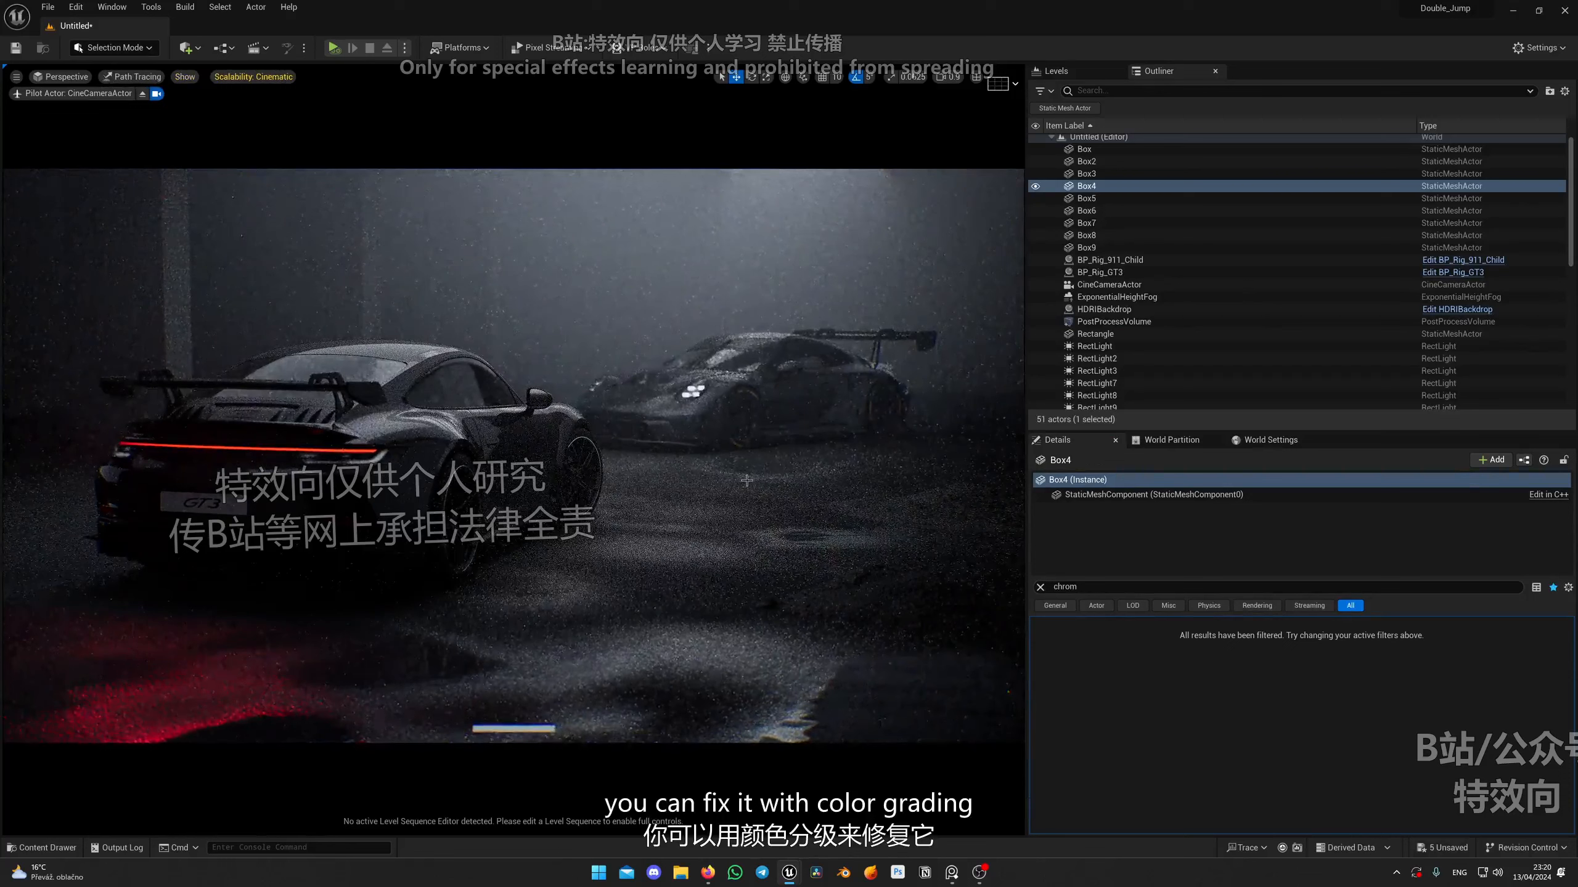
pyautogui.click(691, 434)
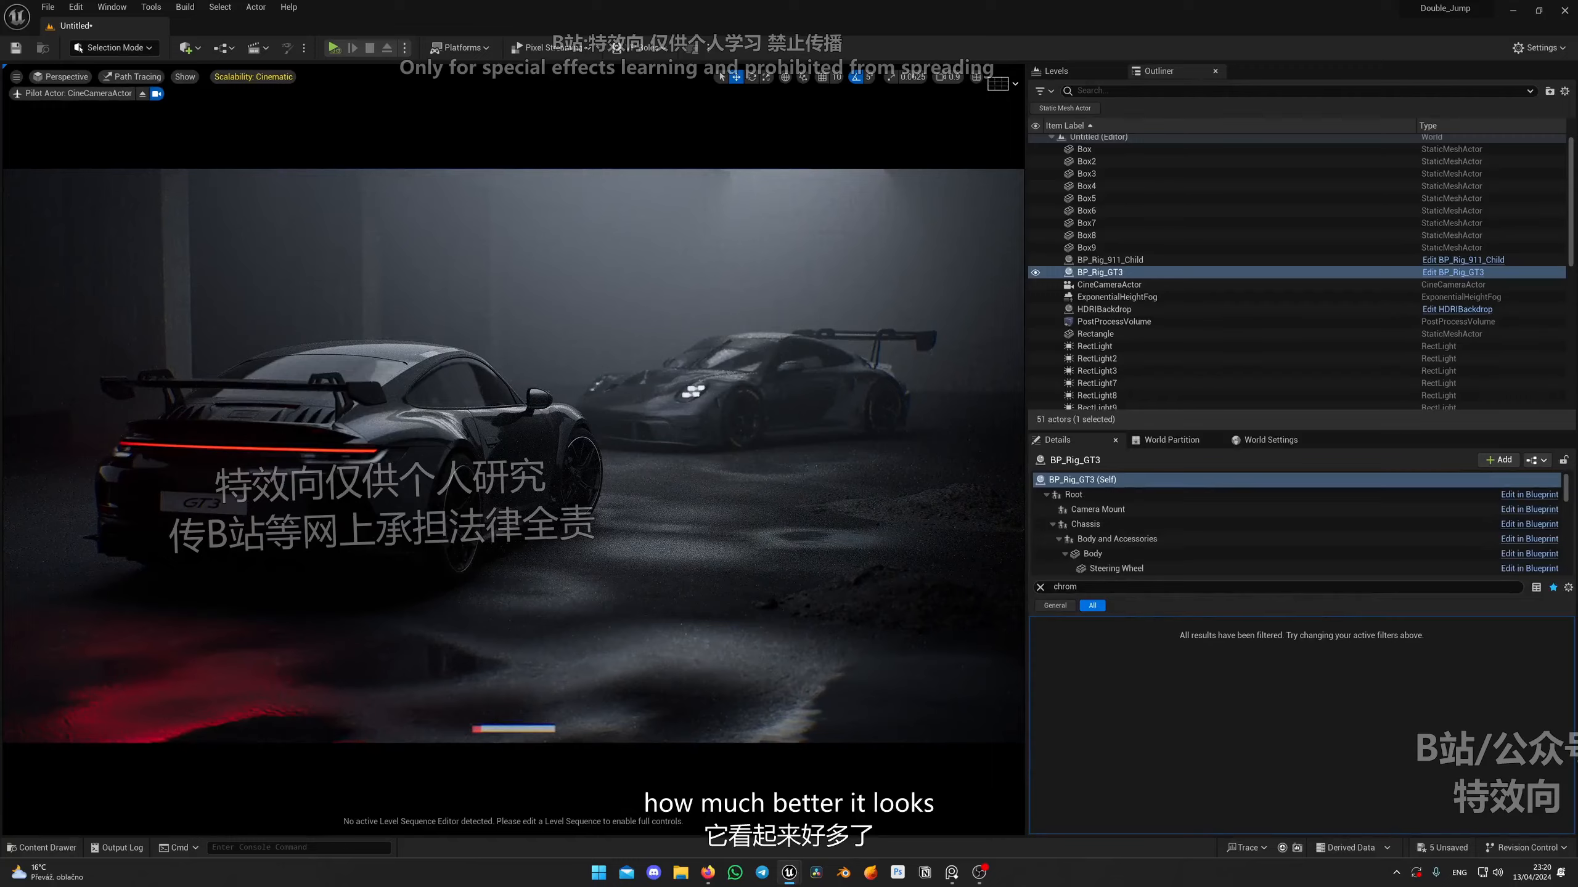
# Return the viewport to Lit with icons hidden and lower and tilt up the piloted camera to bring the ceiling lights back into frame.
pyautogui.moveTo(544, 535); pyautogui.dragTo(538, 551, button='right')
pyautogui.hotkey('alt', '4')
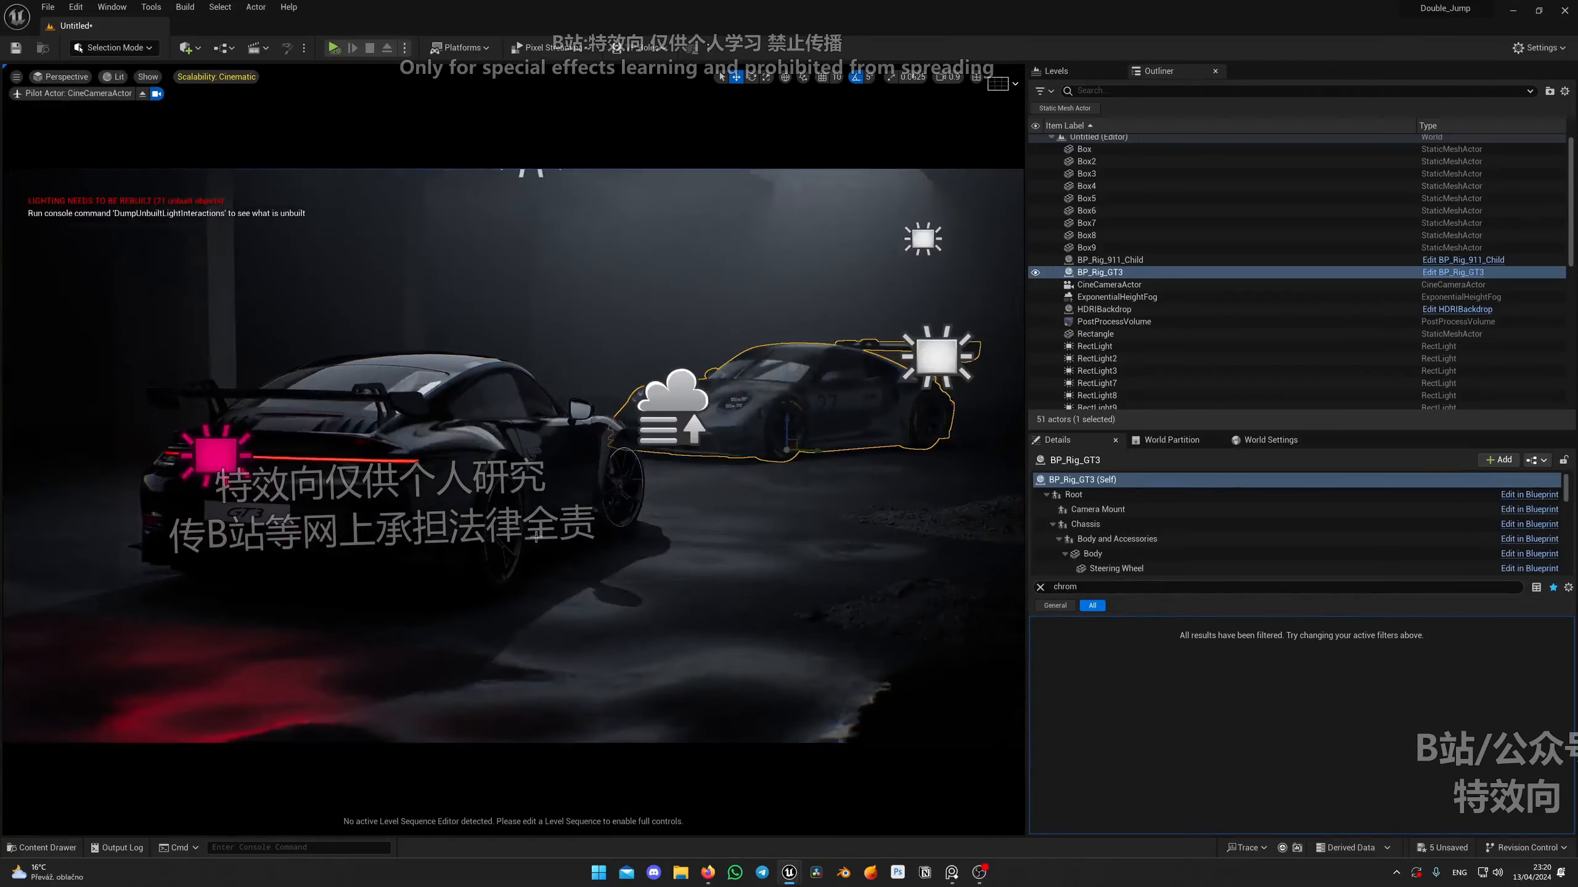
pyautogui.click(224, 461)
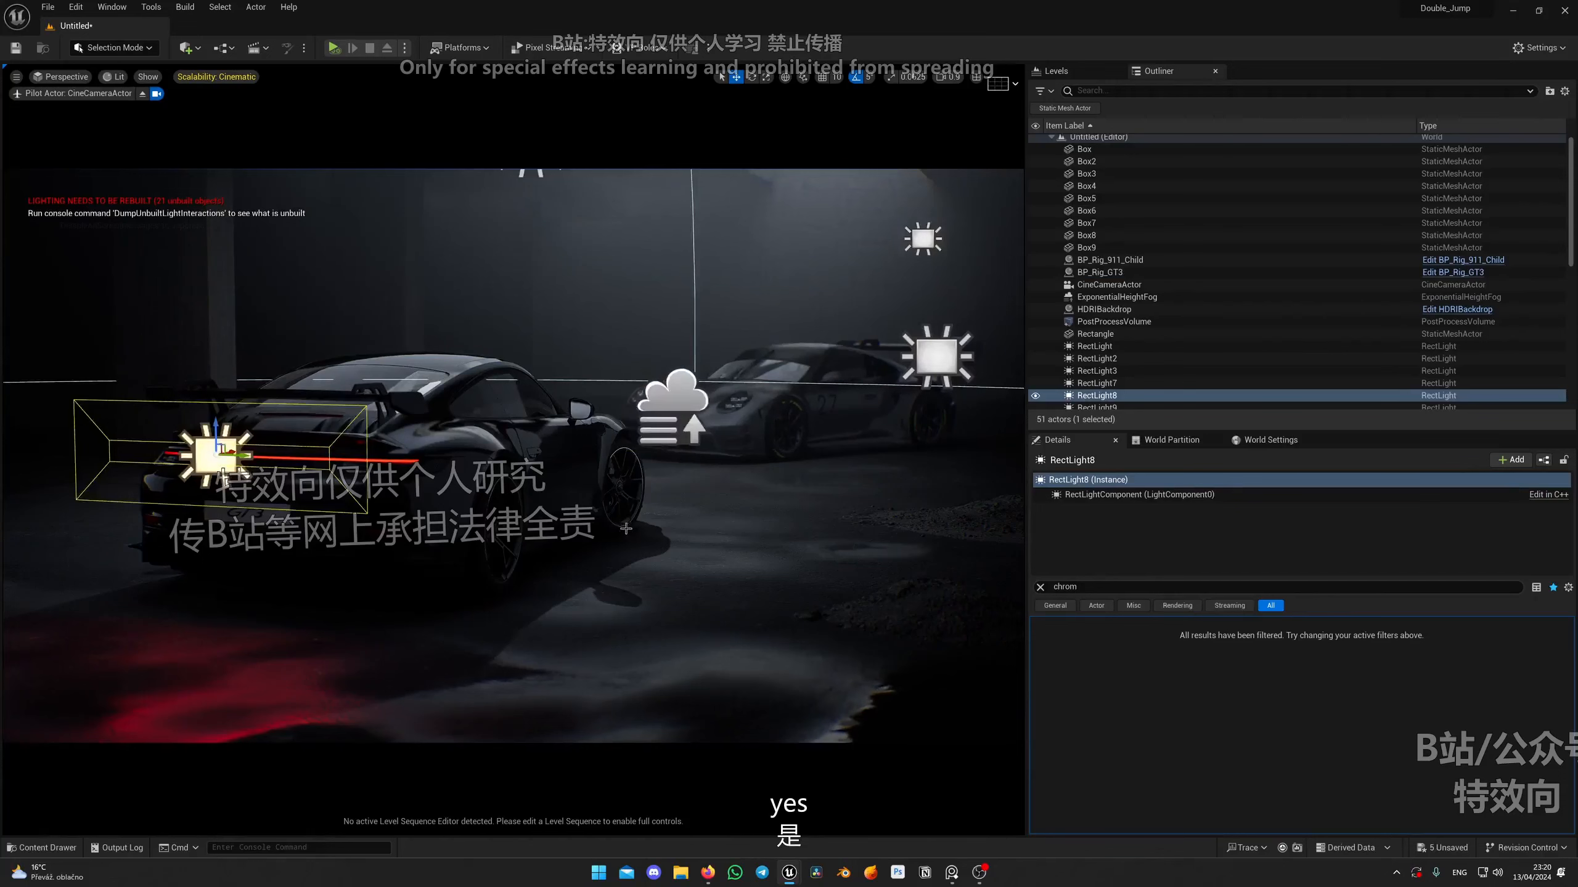
pyautogui.press('g')
pyautogui.moveTo(261, 460); pyautogui.dragTo(284, 382, button='right')
pyautogui.press('q')
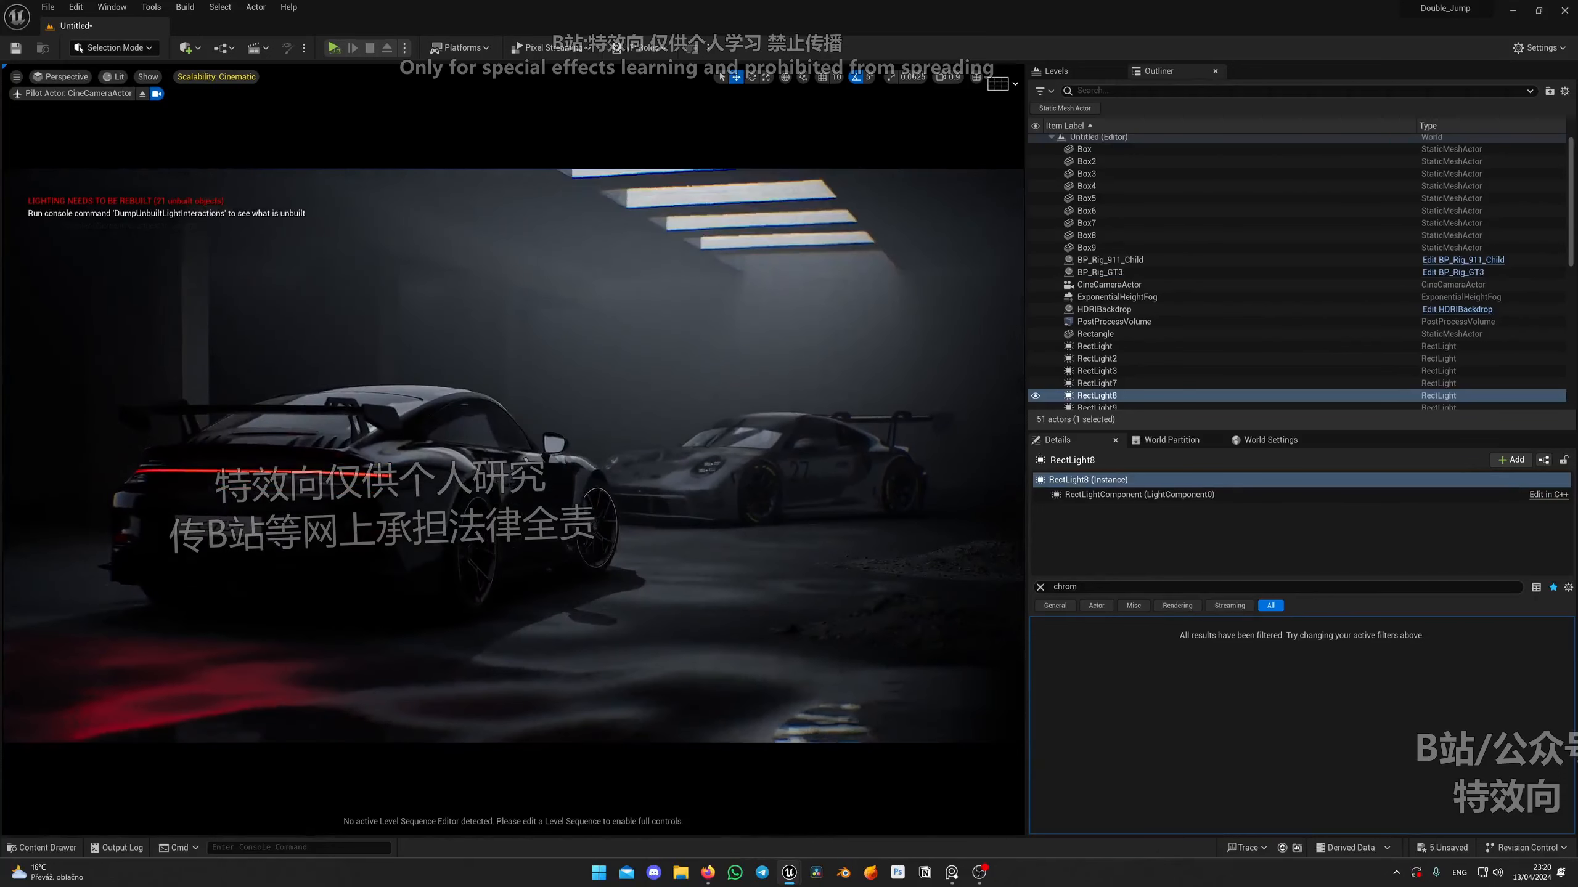